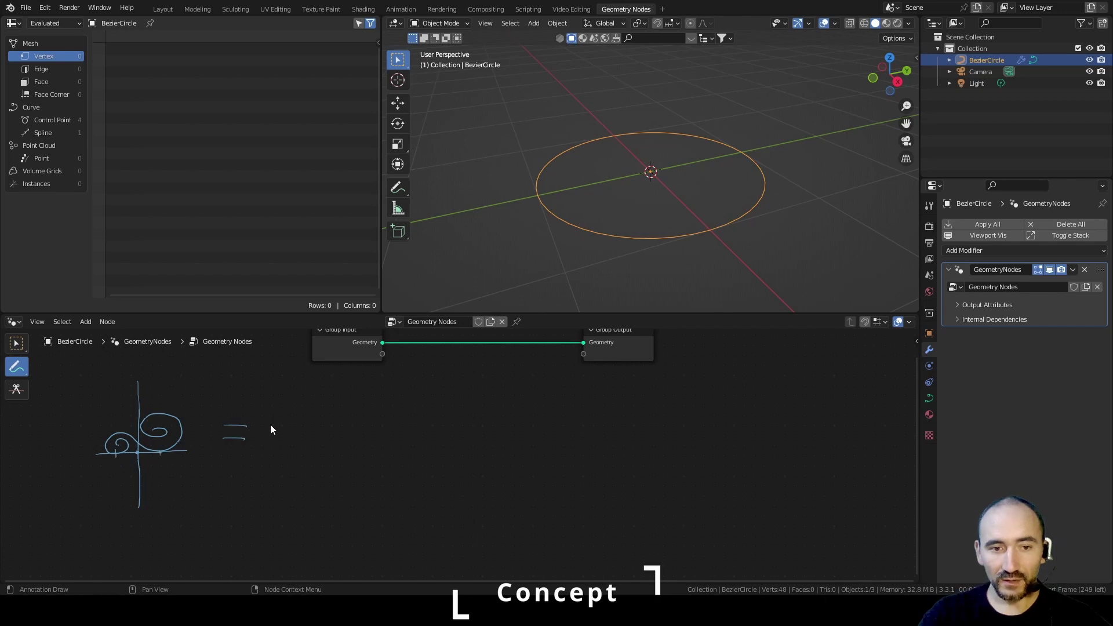
Step: Draw the spiral concept as freehand annotations in the node editor, including a circle beside the arrow
drag(326, 404, 355, 385)
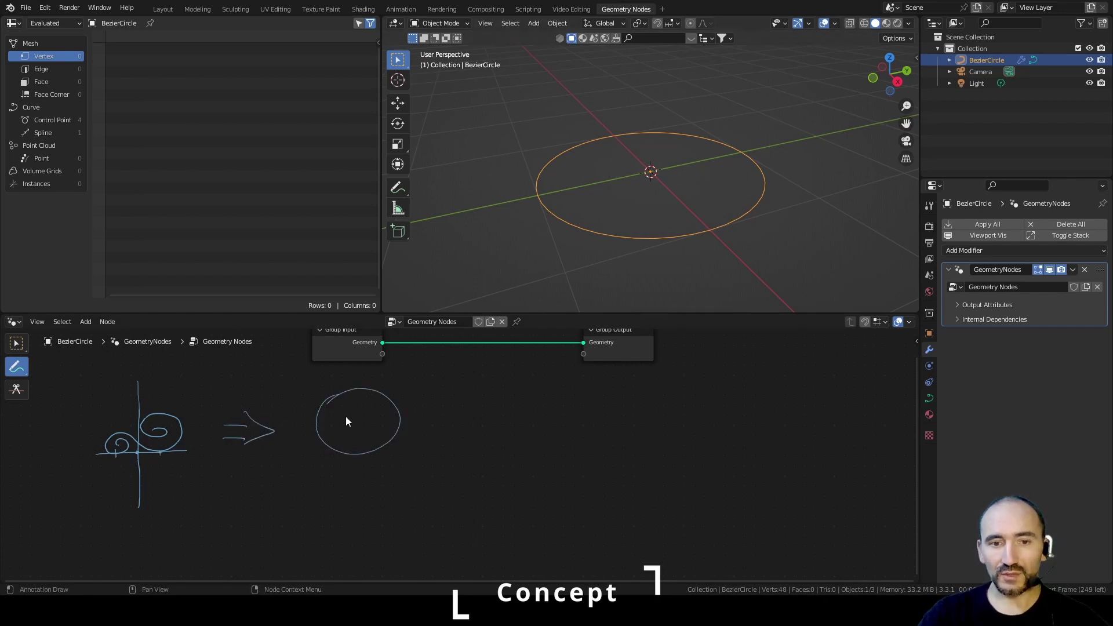
mouse_move(348, 532)
mouse_down()
mouse_move(346, 489)
mouse_move(325, 480)
mouse_move(341, 529)
mouse_up()
drag(442, 429, 474, 427)
drag(442, 435, 472, 436)
drag(456, 421, 464, 443)
mouse_move(547, 396)
mouse_down()
mouse_move(535, 456)
mouse_move(558, 469)
mouse_up()
drag(610, 433, 623, 430)
drag(601, 448, 607, 453)
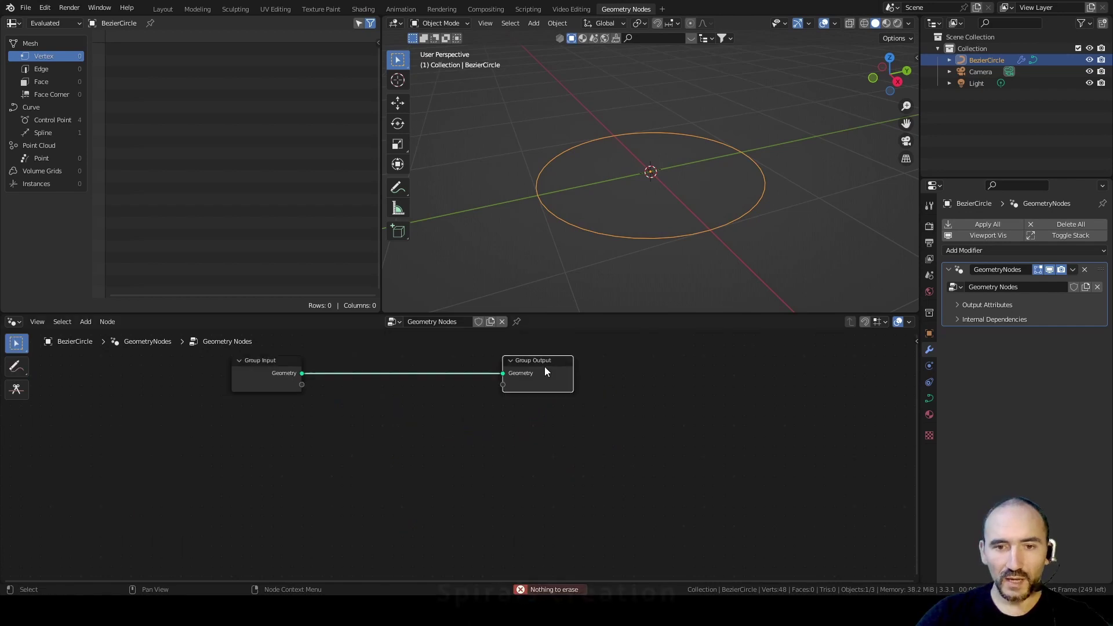
Step: Move the Group Output node farther from Group Input, deselect the circle, and show the viewport from the top
drag(545, 367, 855, 364)
middle_drag(720, 419, 589, 430)
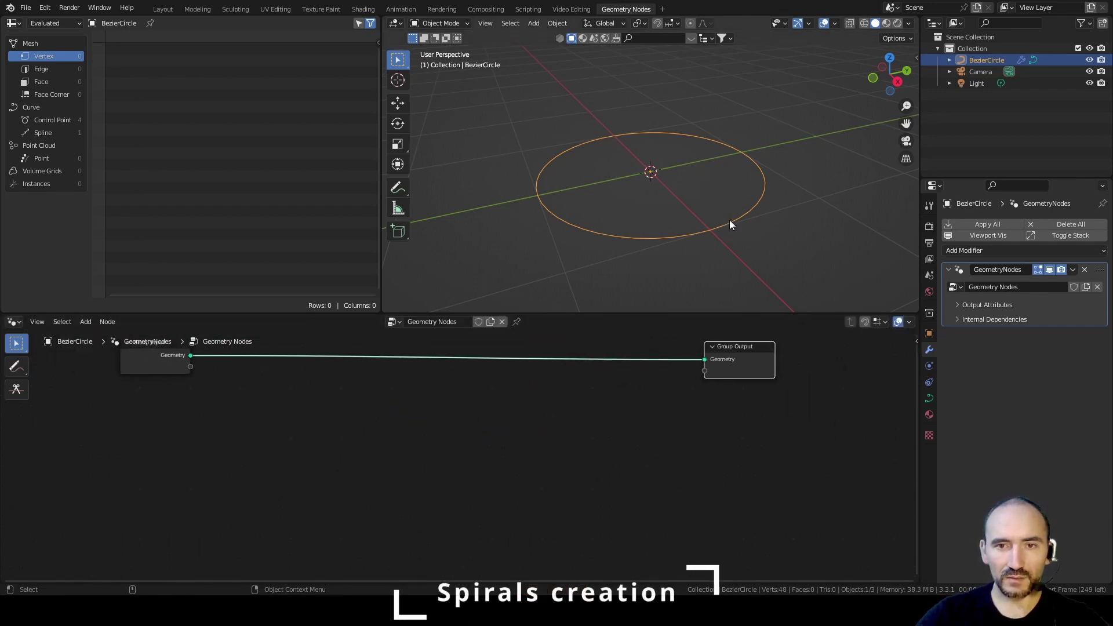
click(802, 199)
key(KP_7)
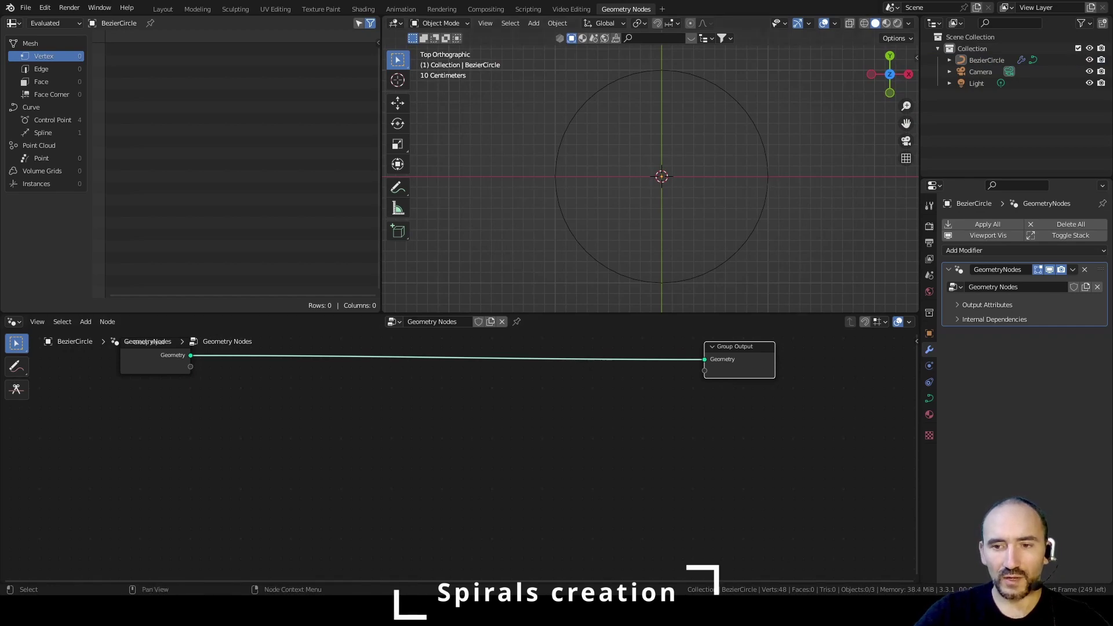
Step: Add a Curve Spiral node and cut the link between Group Input and Group Output
key(shift+a)
text(spira)
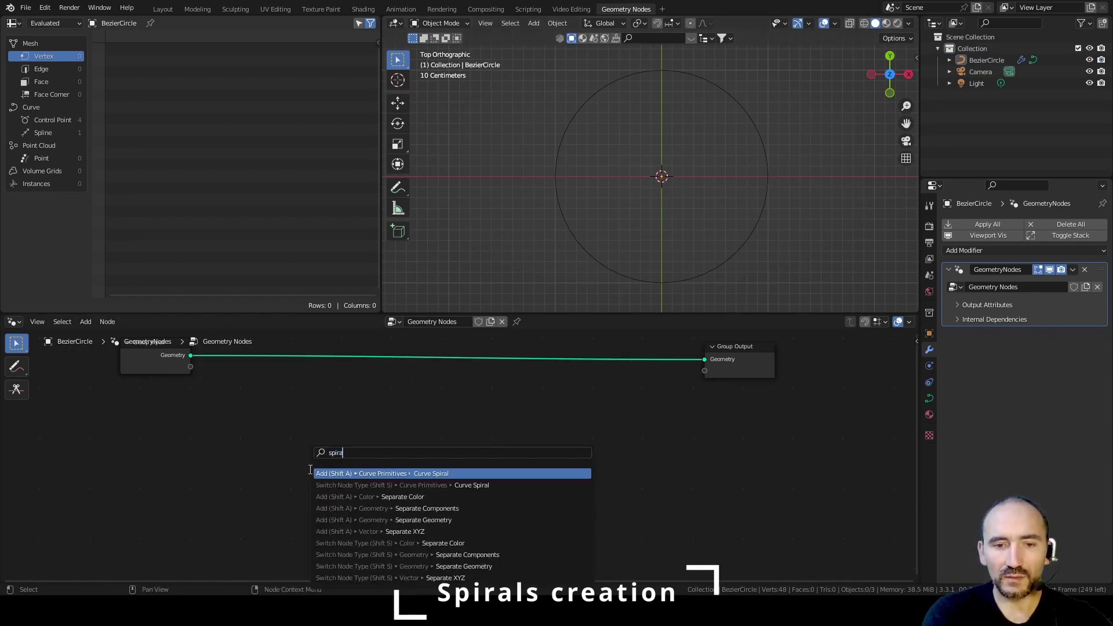
key(Return)
ctrl+right_drag(272, 378, 322, 345)
Step: Place Group Input beside the Spiral node and expose Resolution, Rotations, Start Radius and End Radius as group inputs
scroll(298, 435, up, 3)
drag(172, 359, 214, 432)
click(300, 436)
drag(358, 441, 213, 452)
drag(358, 460, 213, 470)
drag(358, 479, 214, 488)
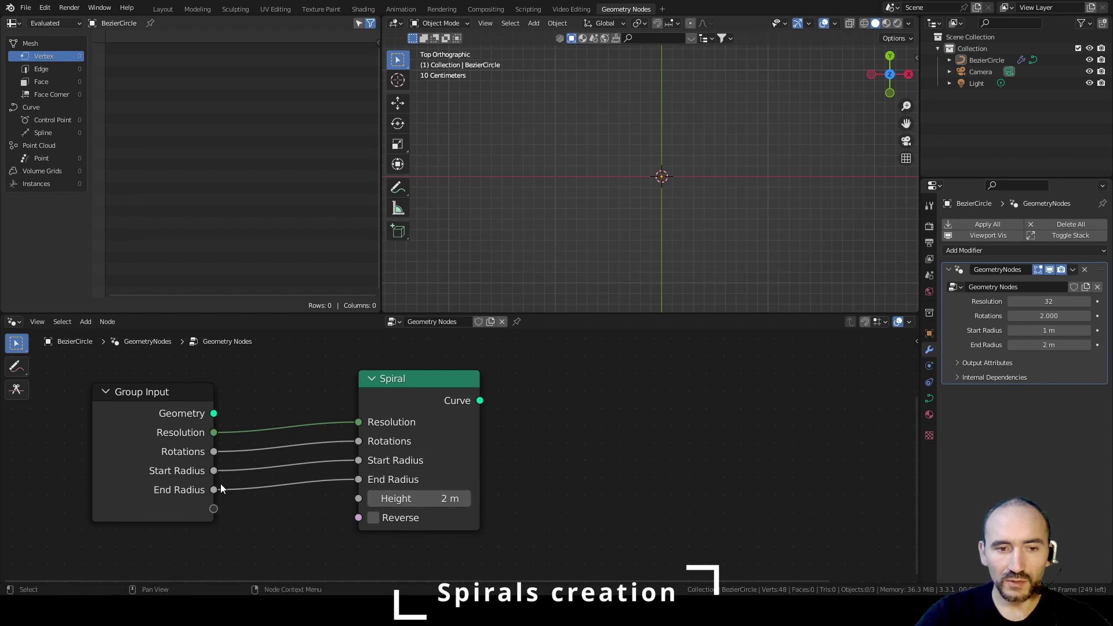
Step: Set the Spiral node's height to 0 m and connect its curve to the Group Output
click(411, 494)
text(0)
key(Return)
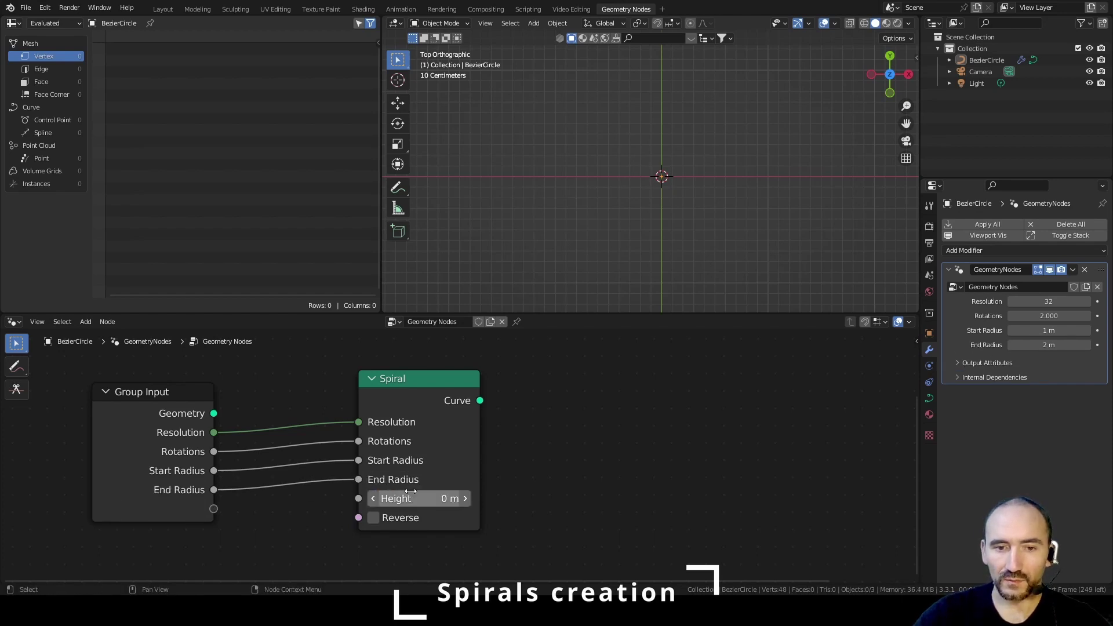
ctrl+shift+click(429, 391)
scroll(721, 178, down, 3)
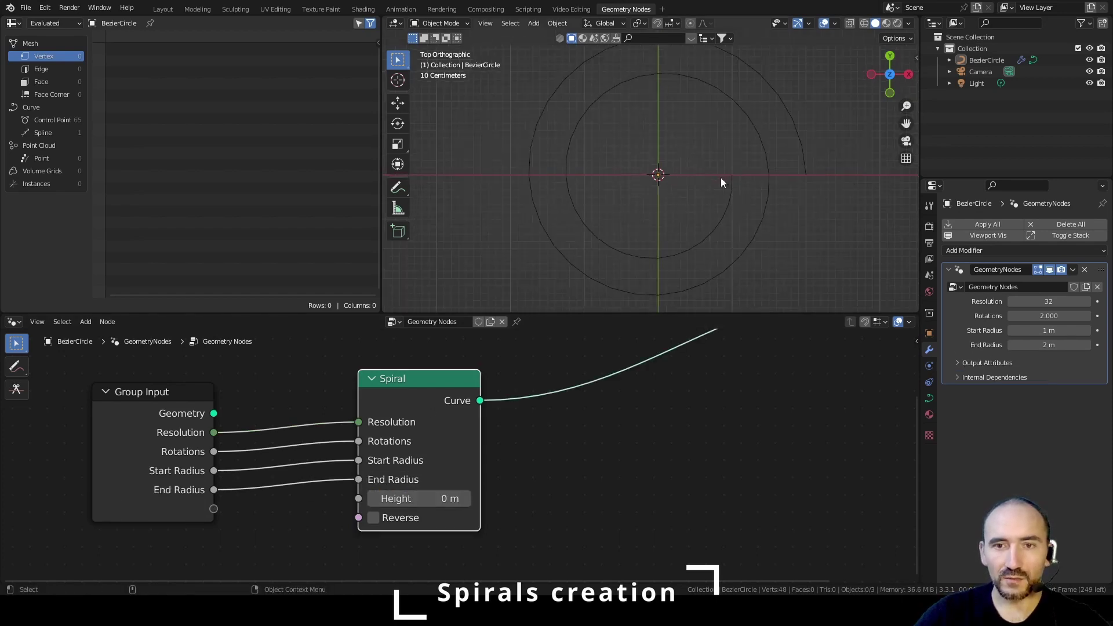
key(Home)
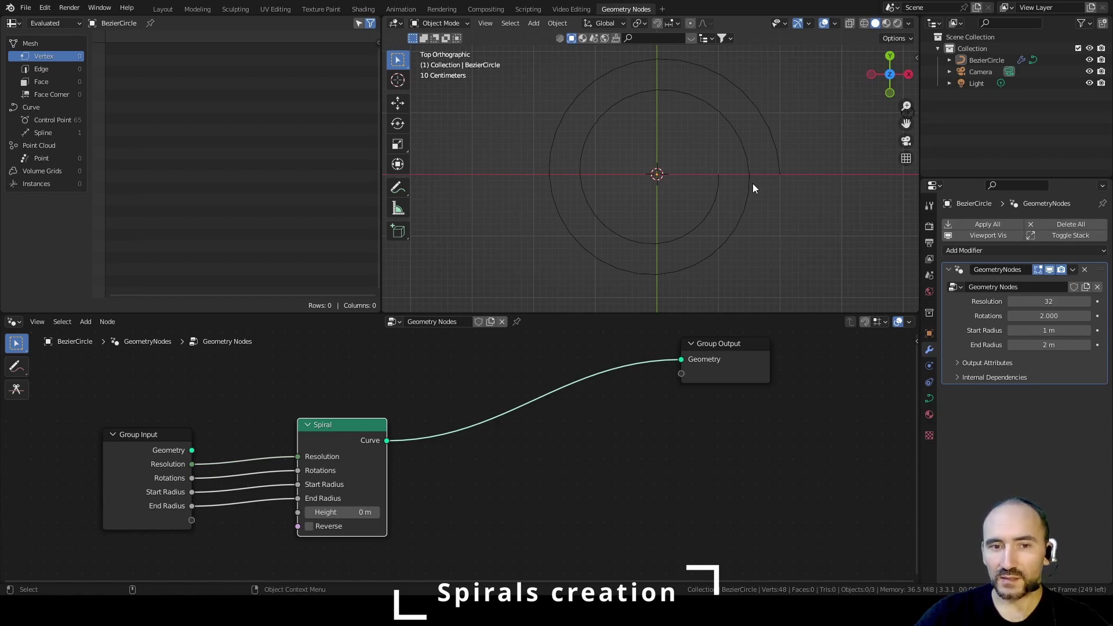
Step: Show the group's input settings and rename the Resolution input as "Spiral resolution"
middle_drag(658, 515, 620, 452)
key(n)
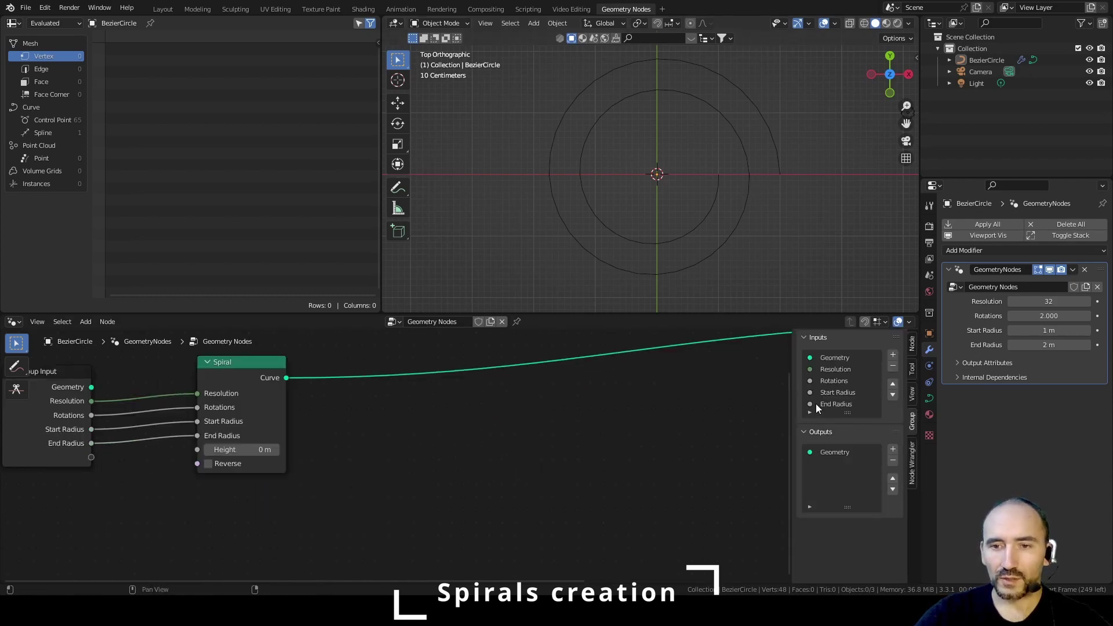
click(864, 442)
key(Home)
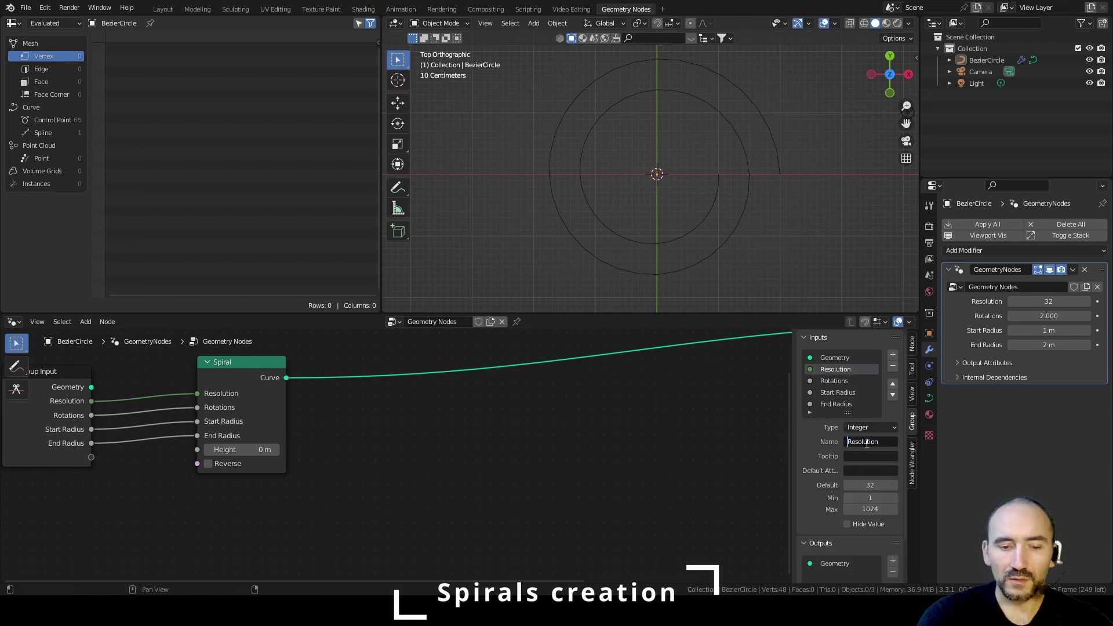
text(Spiral)
key(Delete)
text(r)
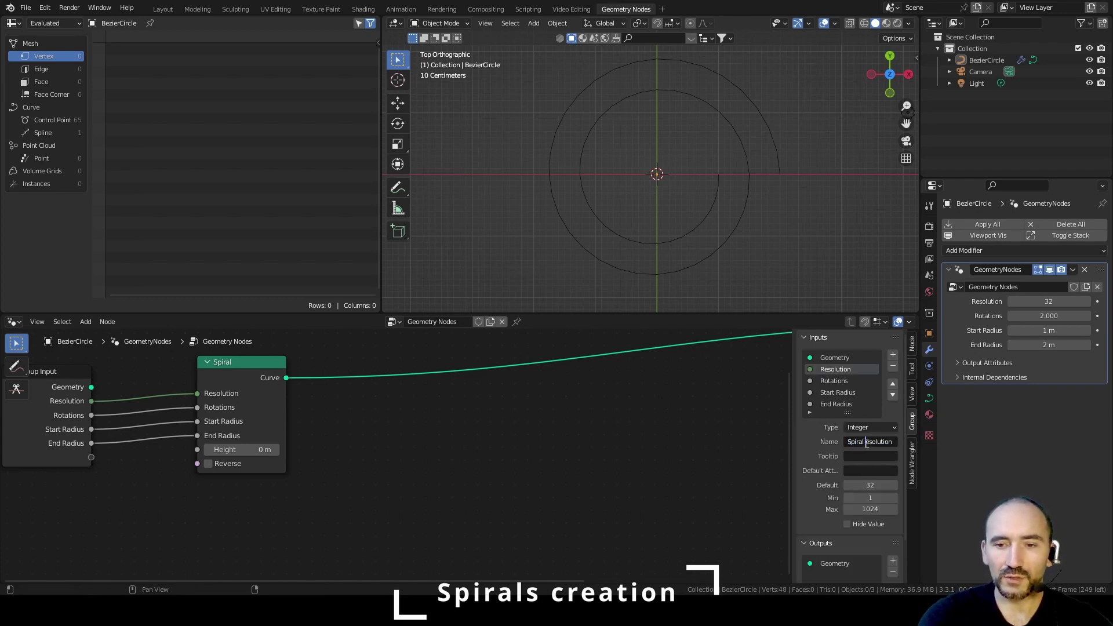
key(Return)
Step: Change the Rotations group input to type Integer with a minimum of 1, and save the file
click(827, 380)
click(864, 427)
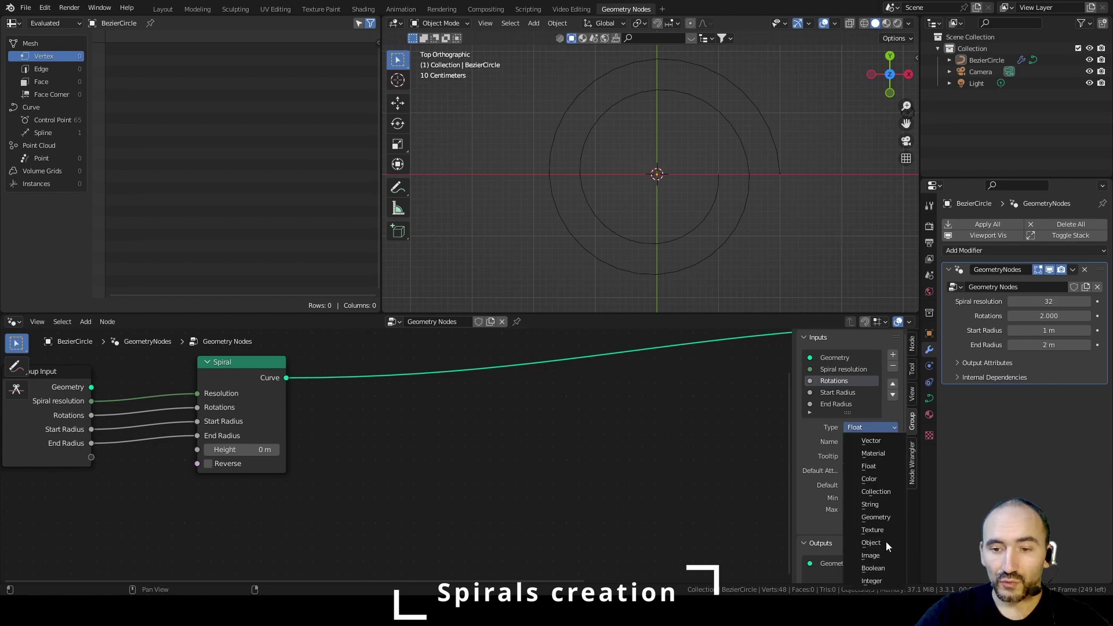
click(871, 580)
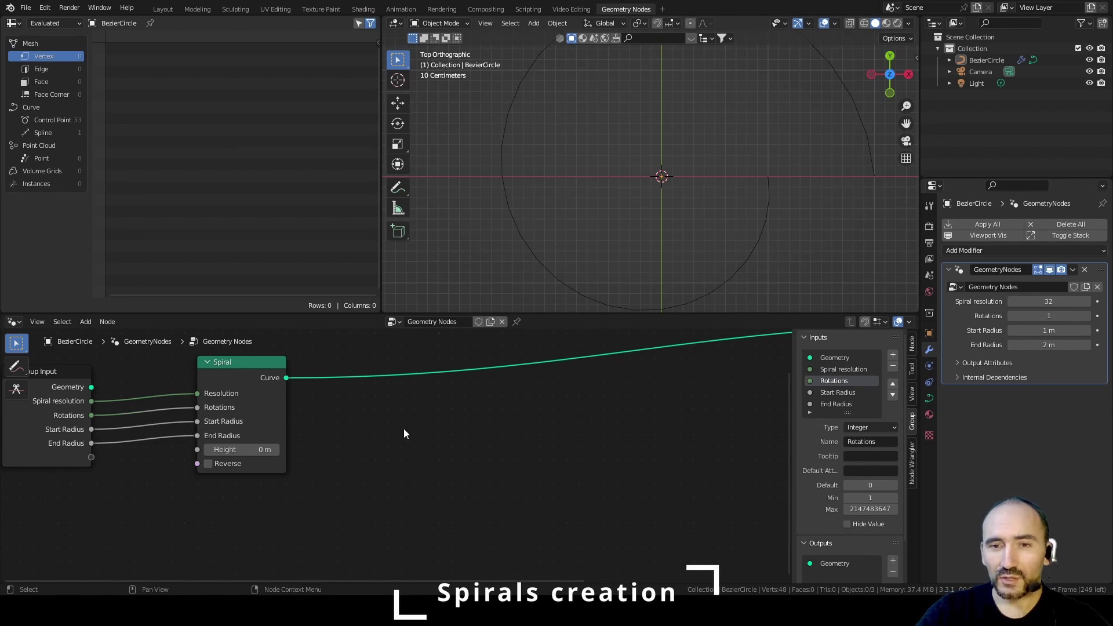
scroll(637, 189, down, 5)
key(ctrl+s)
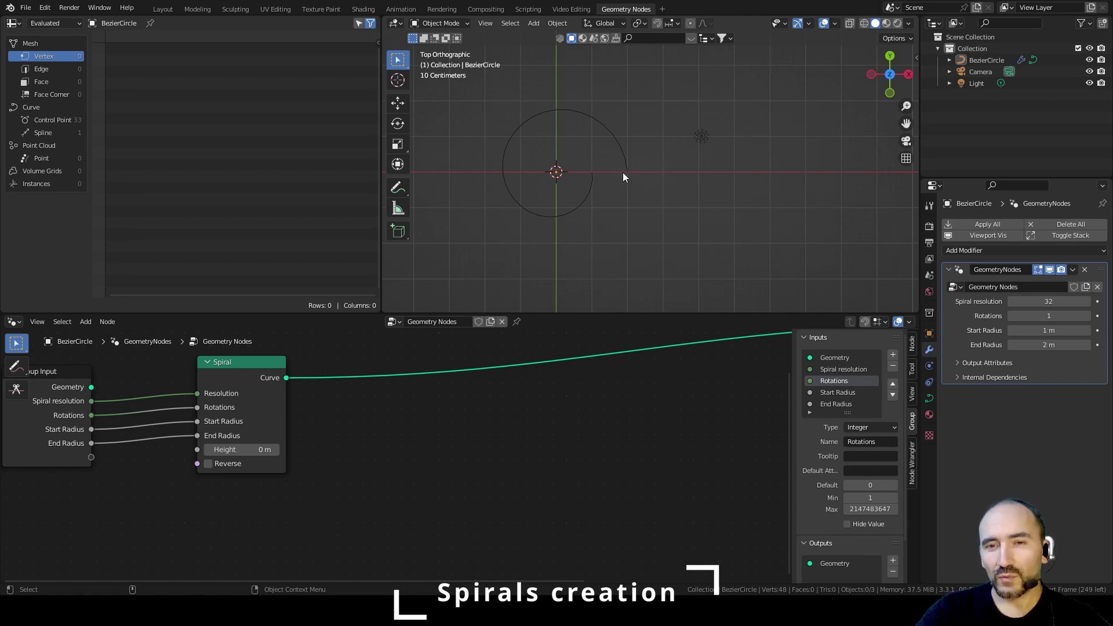
Step: Insert a Transform node on the link between the Spiral node and the Group Output
scroll(471, 453, up, 2)
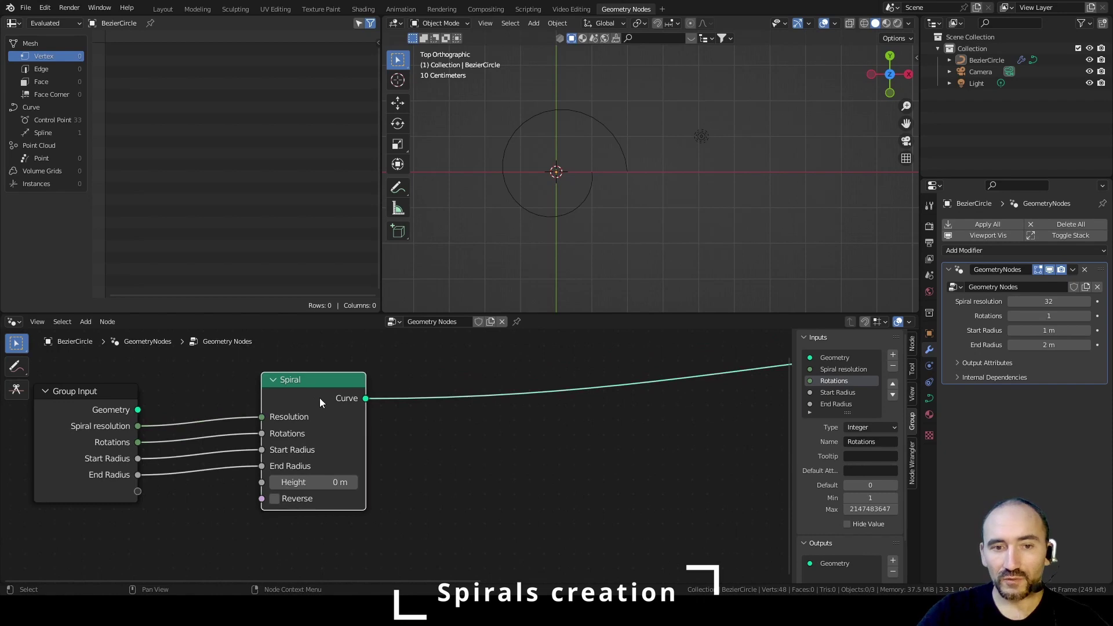
key(shift+a)
text(transf)
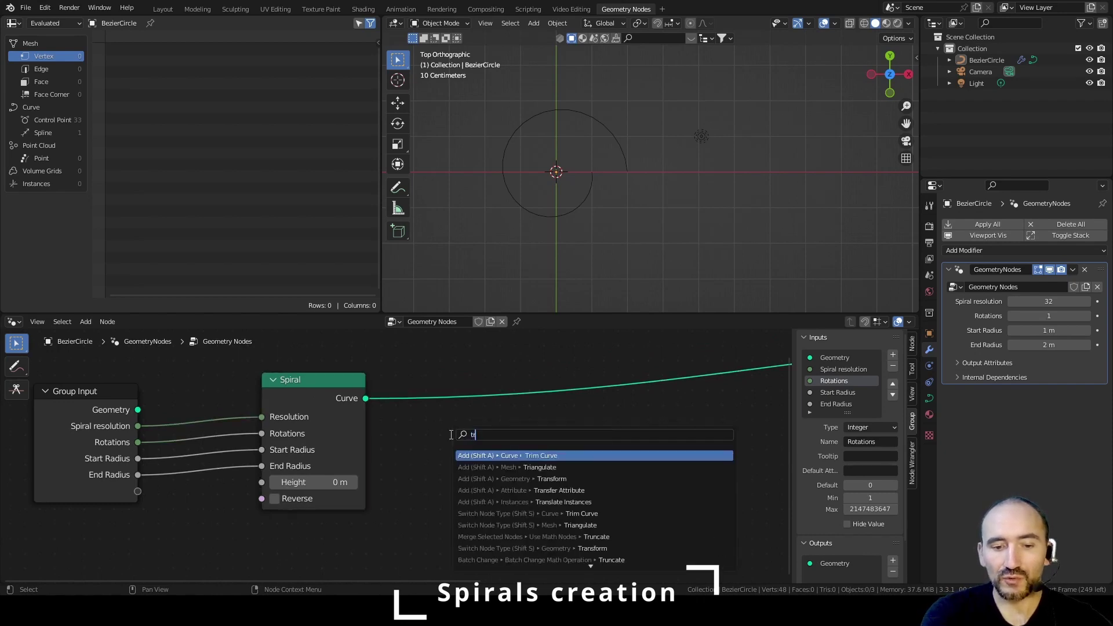
key(Return)
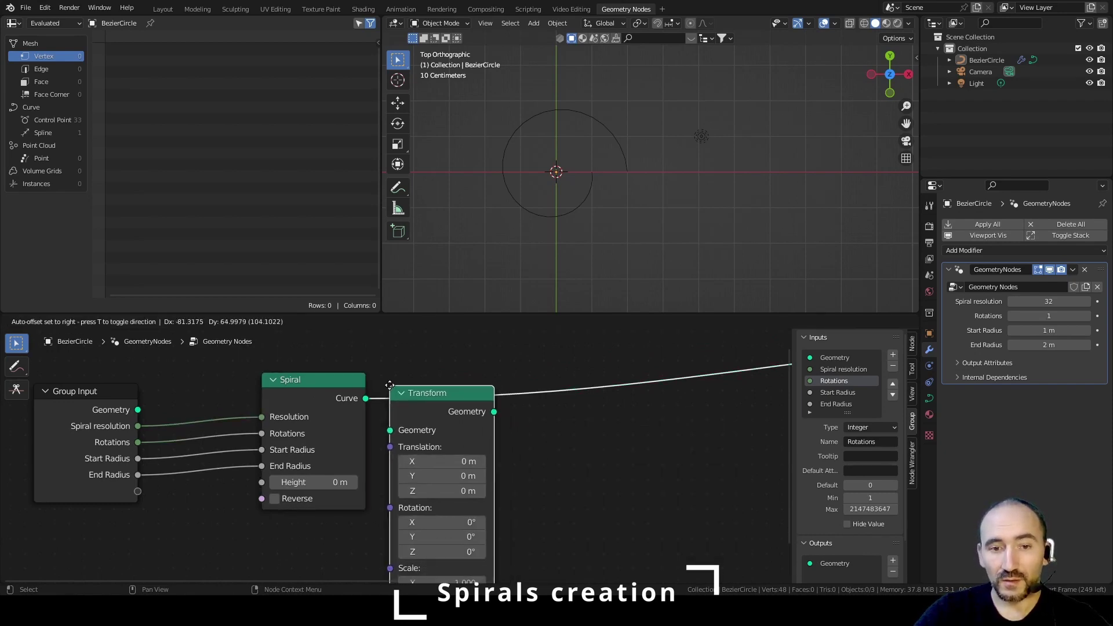
click(425, 383)
Step: Add a Combine XYZ node below the Spiral node, link it to the Transform's Translation, and move the Transform node closer
click(323, 537)
middle_drag(280, 560, 298, 508)
key(F3)
text(combine)
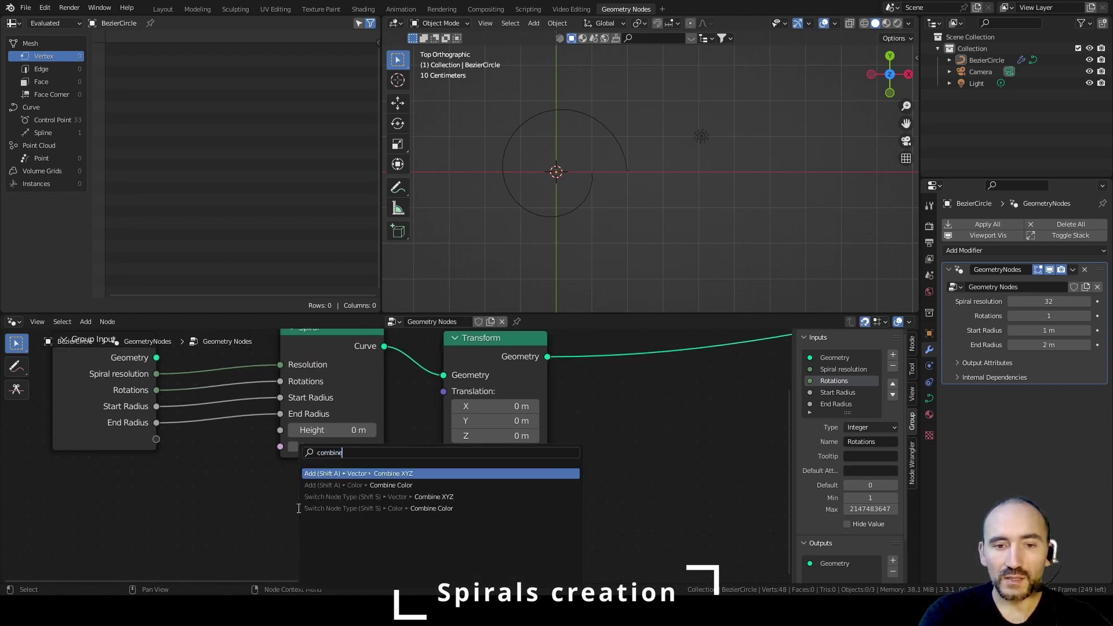
key(Return)
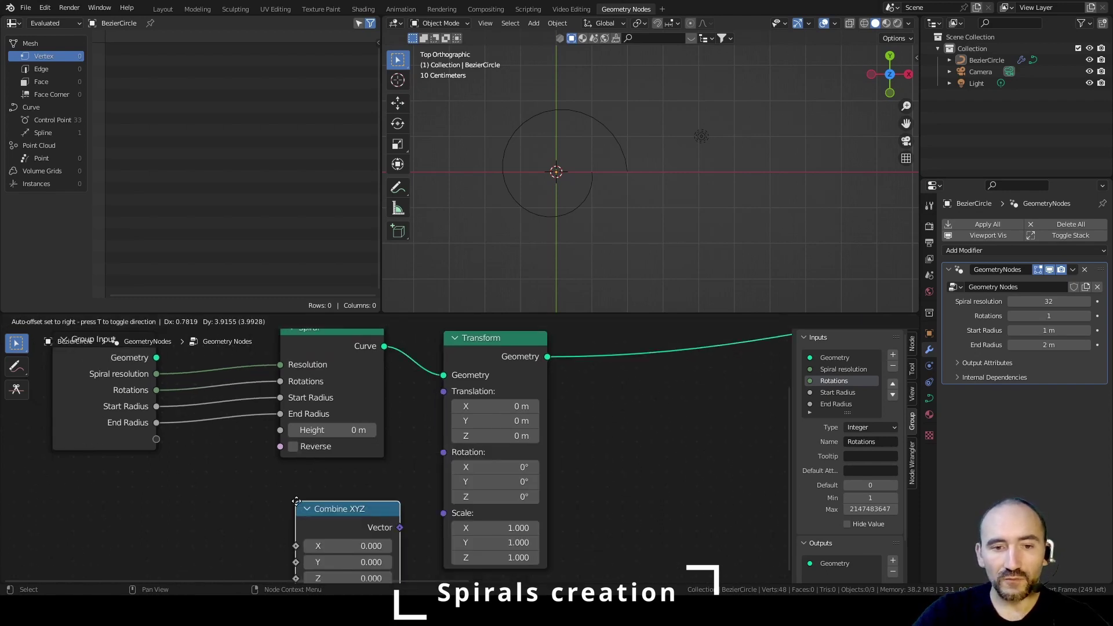
click(302, 480)
drag(385, 498, 443, 391)
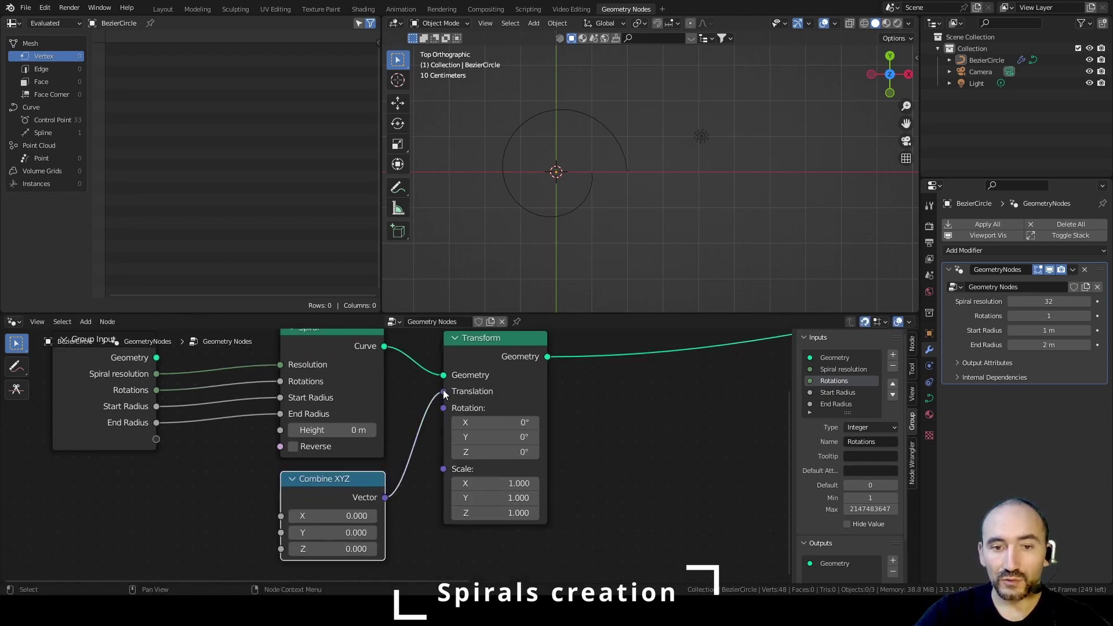
drag(488, 354, 460, 361)
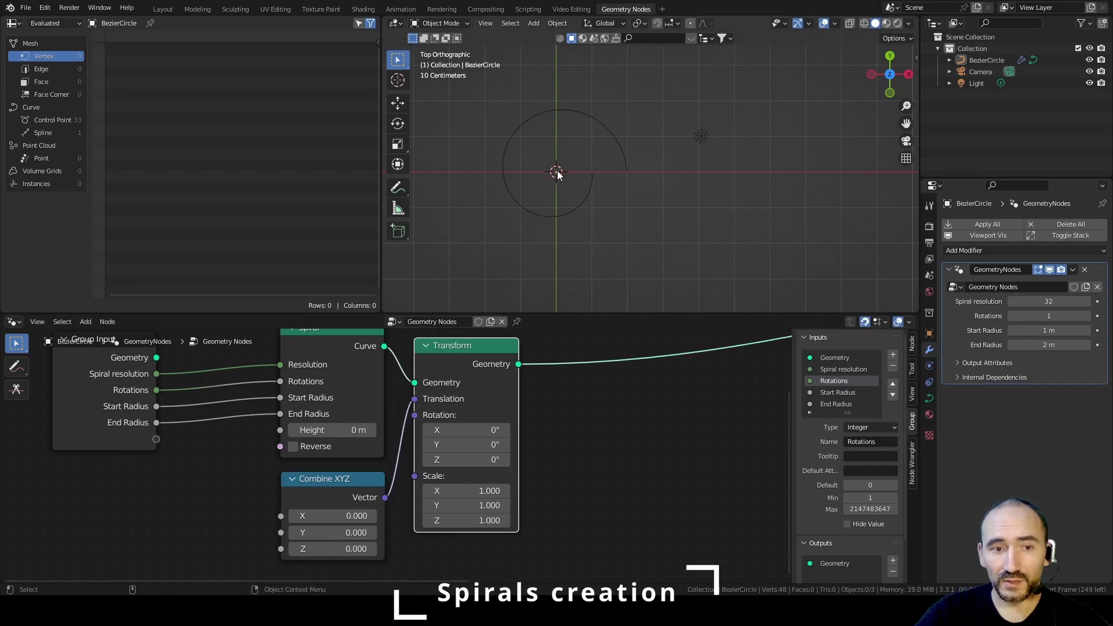
Step: Multiply the End Radius group input by -1 with a Math node and feed the result into Combine XYZ's X
scroll(627, 172, up, 2)
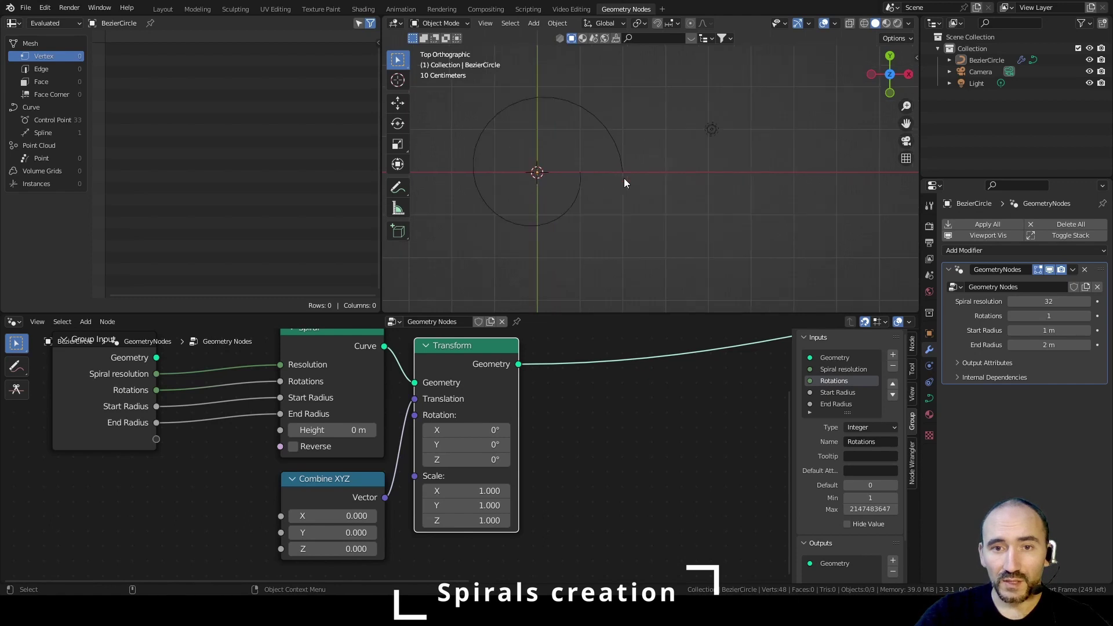
shift+middle_drag(606, 183, 674, 190)
scroll(675, 190, up, 1)
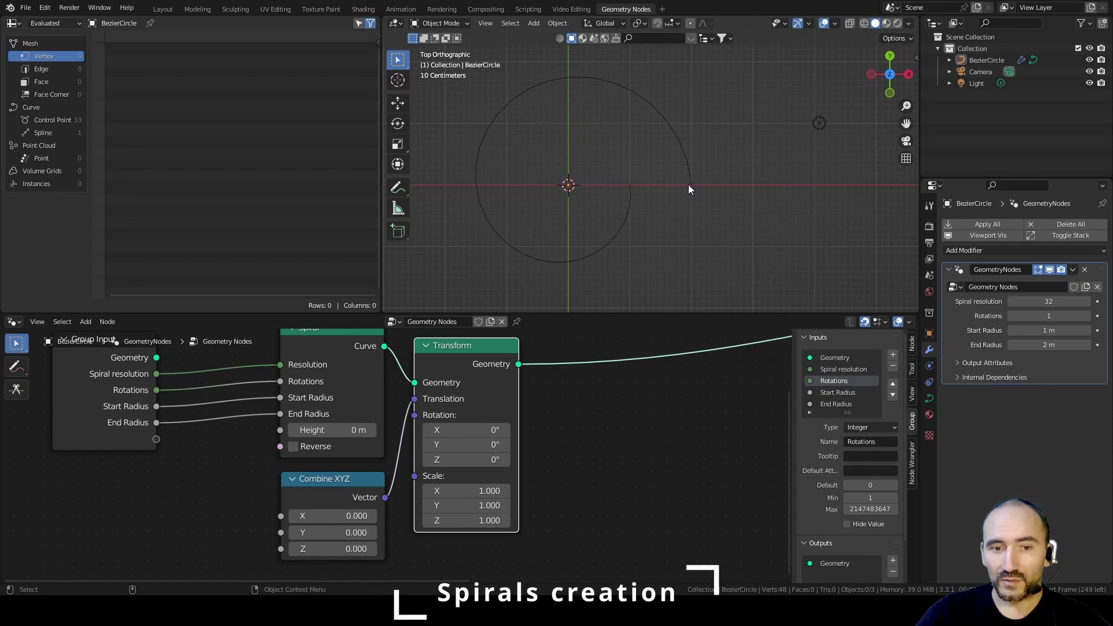
text(multi)
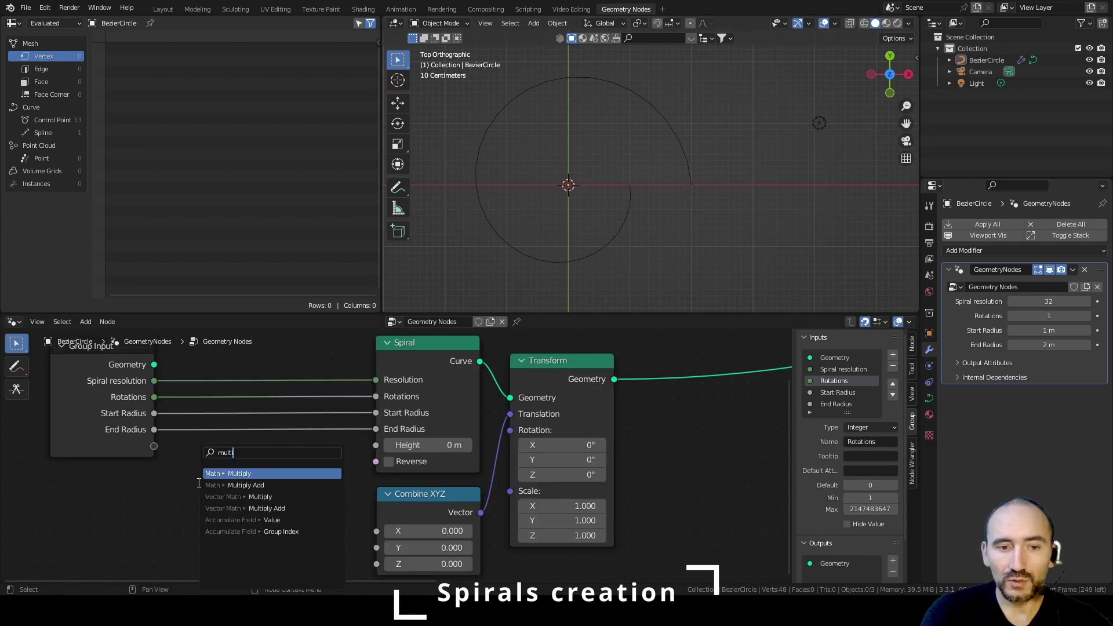
key(Return)
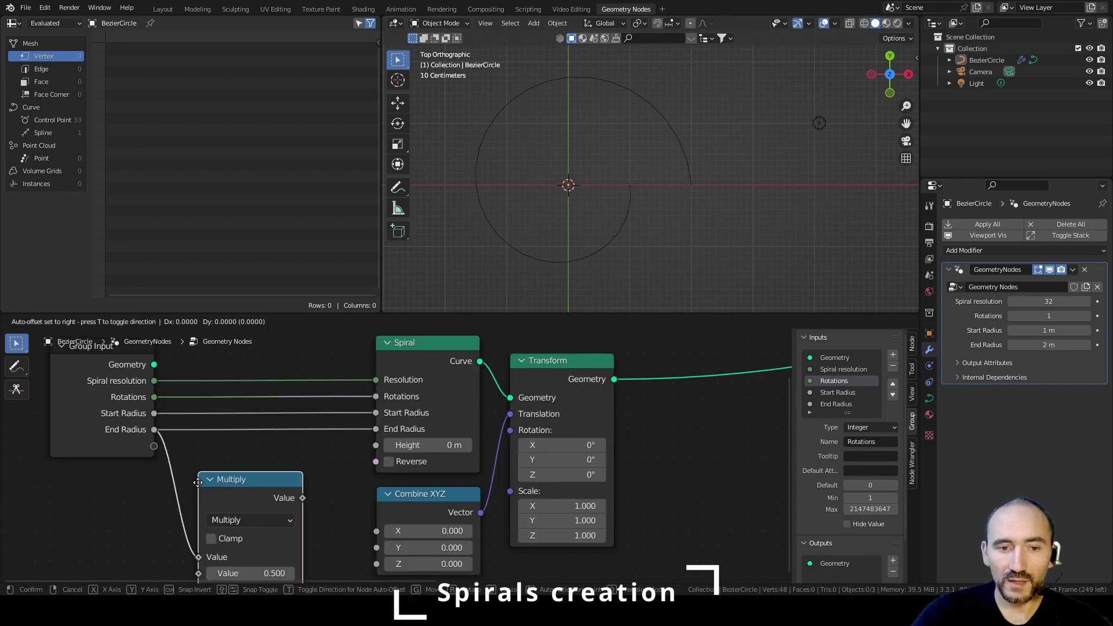
click(248, 477)
double_click(290, 557)
text(-1)
key(Return)
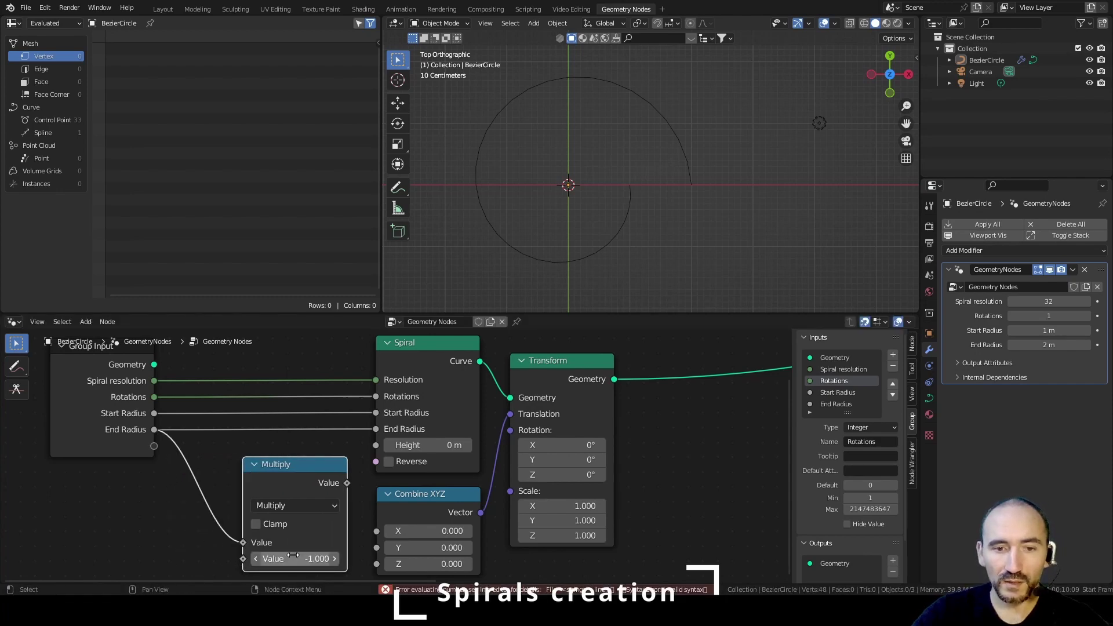
drag(348, 484, 377, 531)
drag(107, 394, 165, 394)
Step: Rename the Rotations group input as "Spiral 1 rotations"
scroll(397, 445, down, 4)
middle_drag(397, 445, 295, 434)
double_click(866, 443)
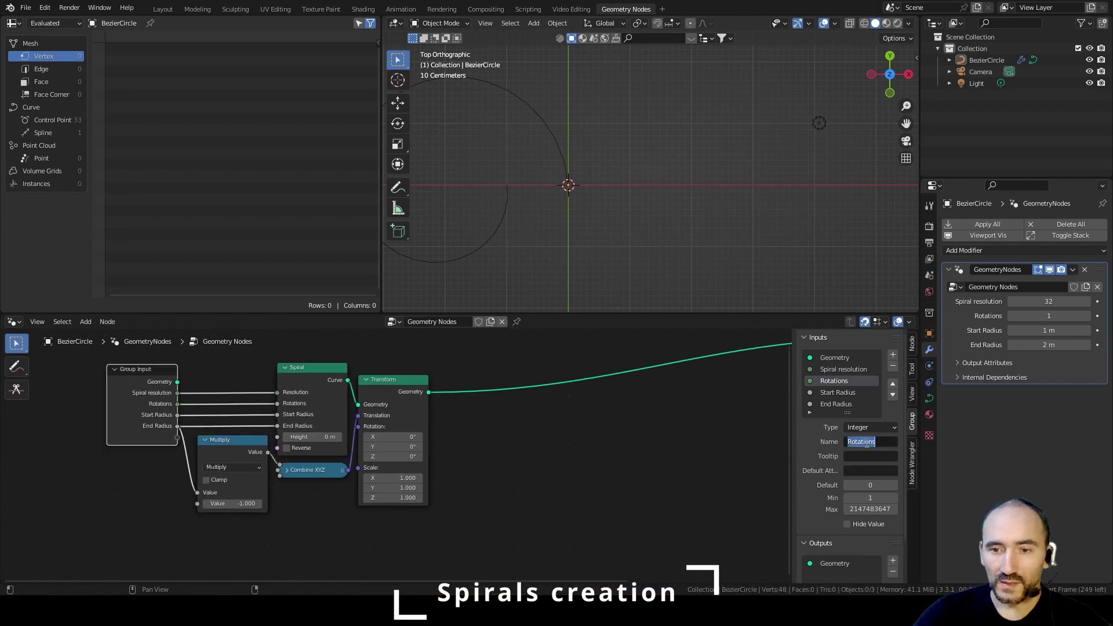
key(Home)
text(Spiral)
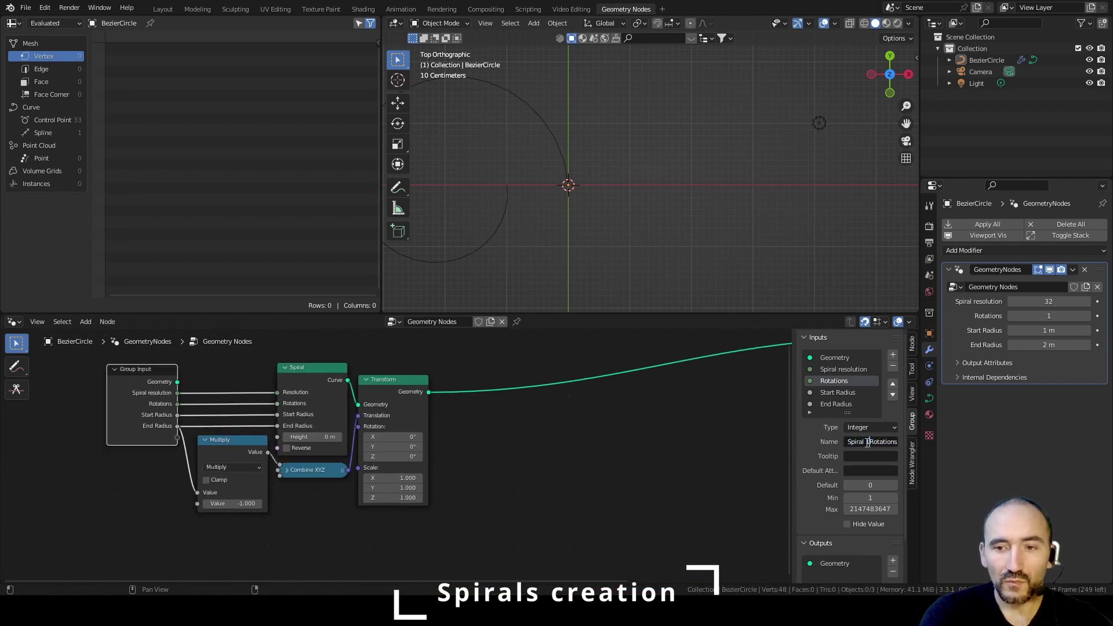
key(Delete)
text(r)
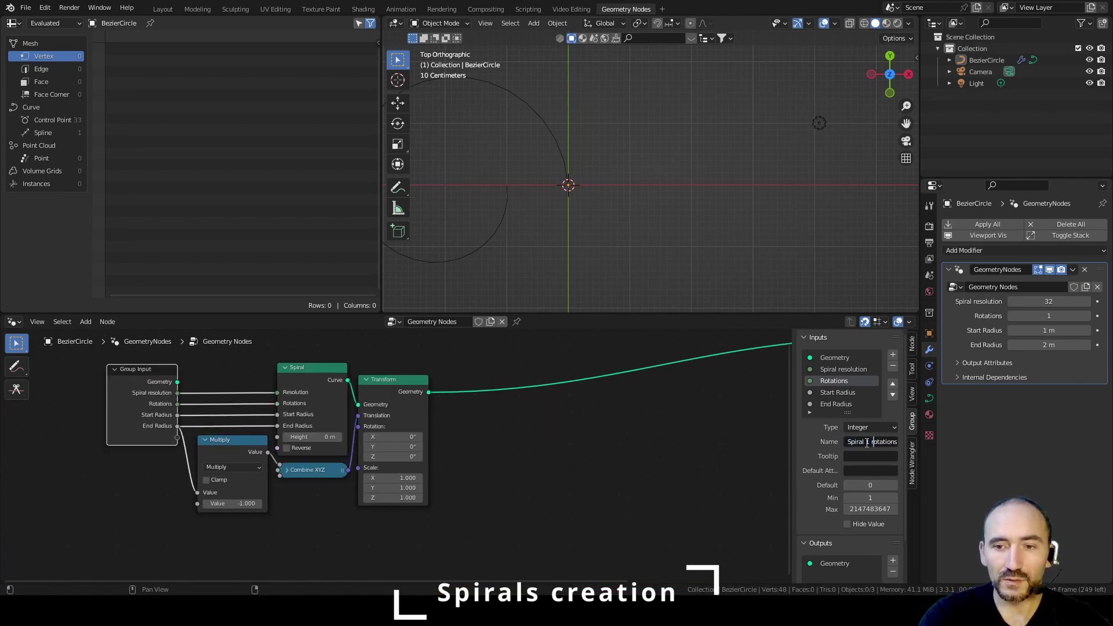
Step: Rename the Start Radius group input as "Spiral 1 start Radius"
text(Spiral 1)
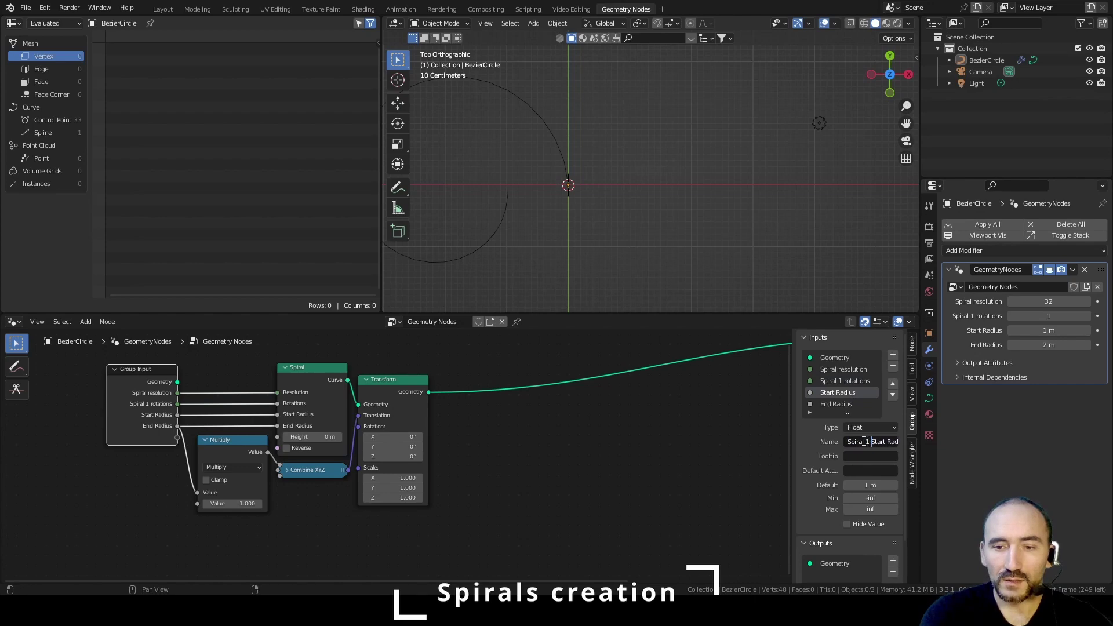
key(Delete)
text(s)
key(Return)
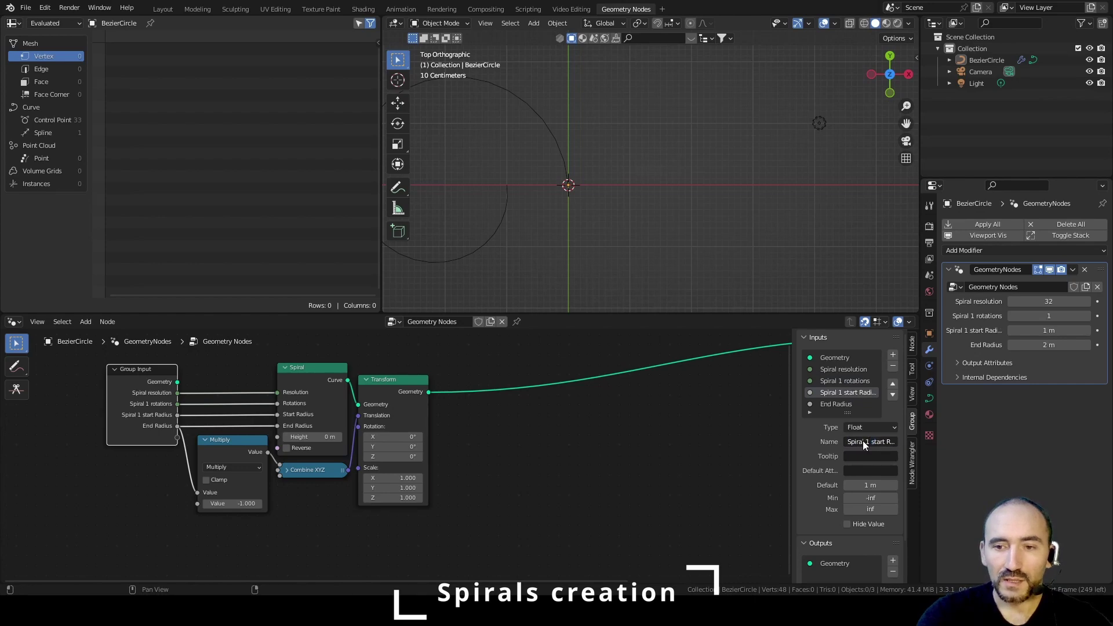
Step: Rename the End Radius group input as "Spirl 1 end Radius" and set its minimum to 0
click(836, 404)
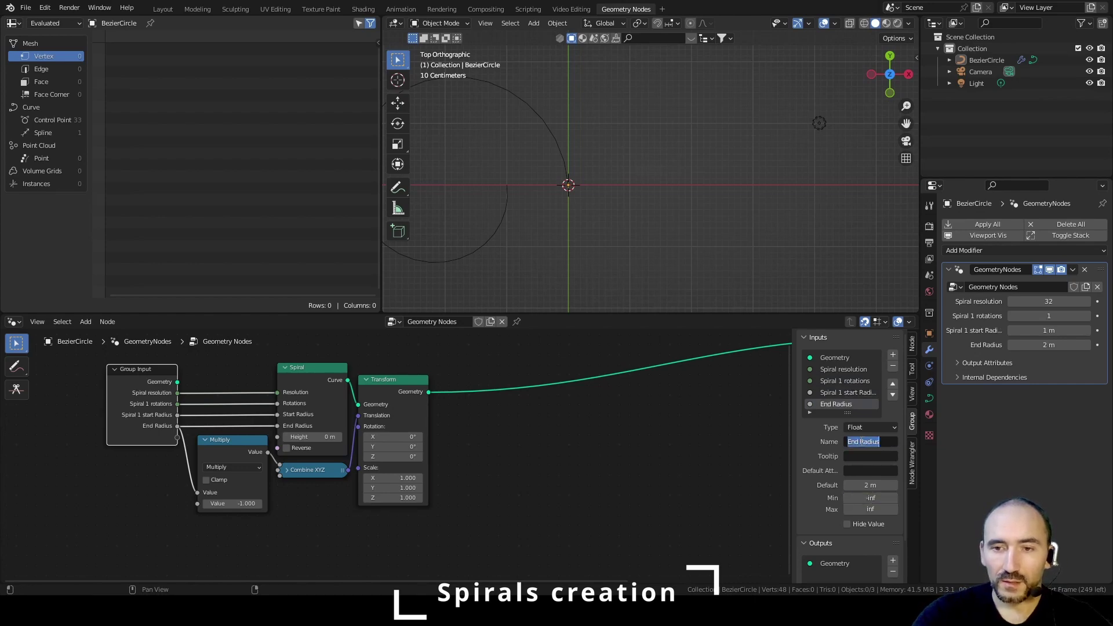
click(860, 442)
key(Home)
text(Spir)
text(al 1)
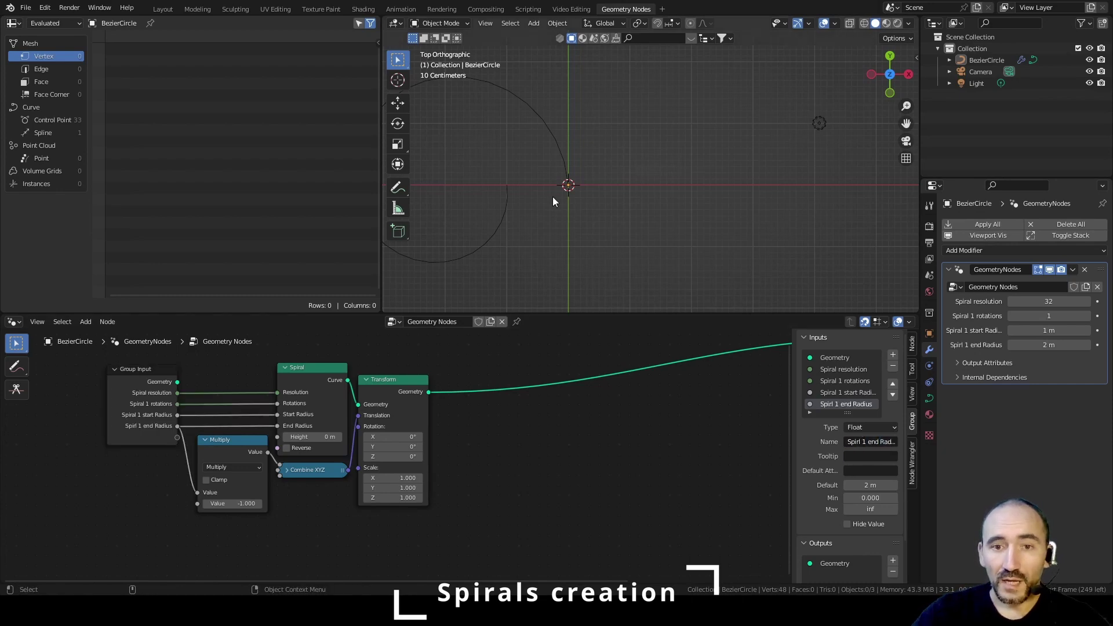
scroll(638, 184, down, 3)
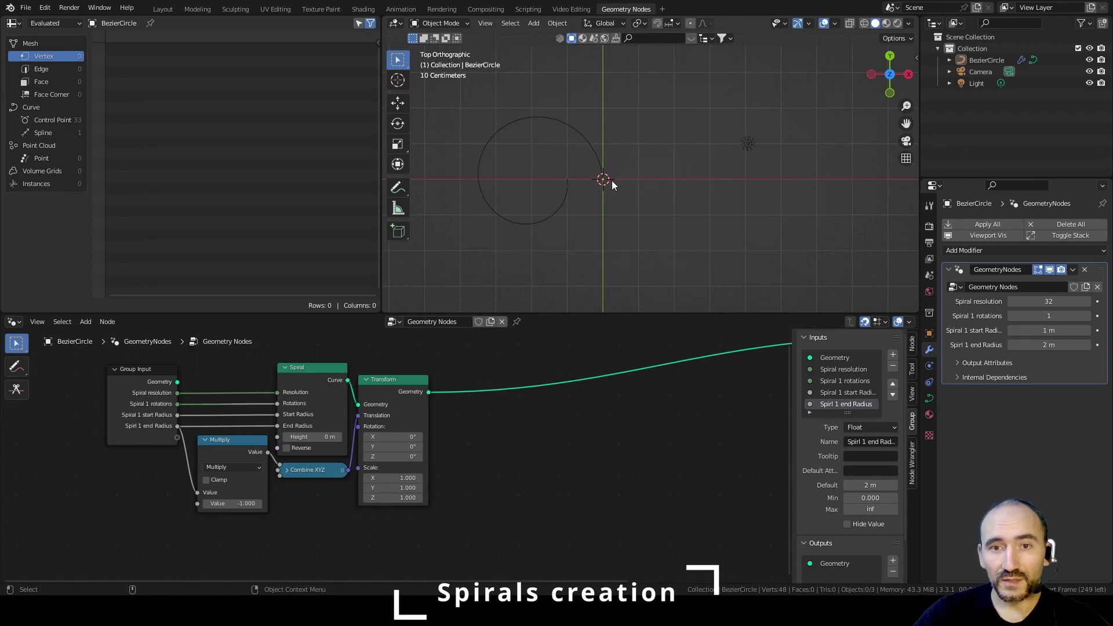
Step: Duplicate the whole set of first-spiral nodes and place the copy below the original
scroll(509, 450, down, 2)
middle_drag(477, 461, 541, 475)
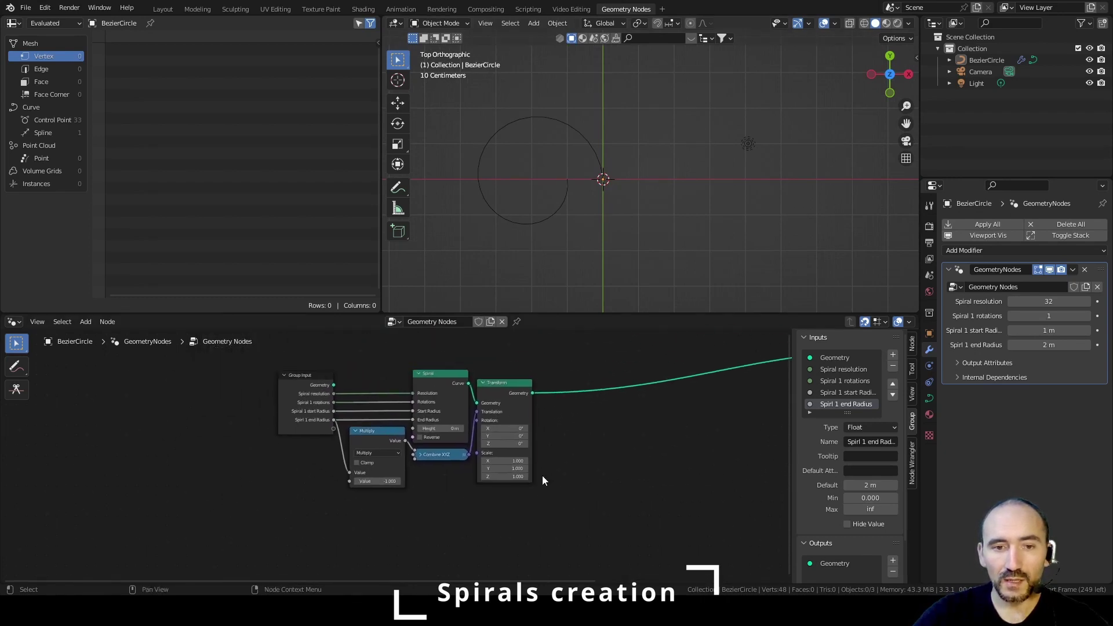
key(a)
key(shift+d)
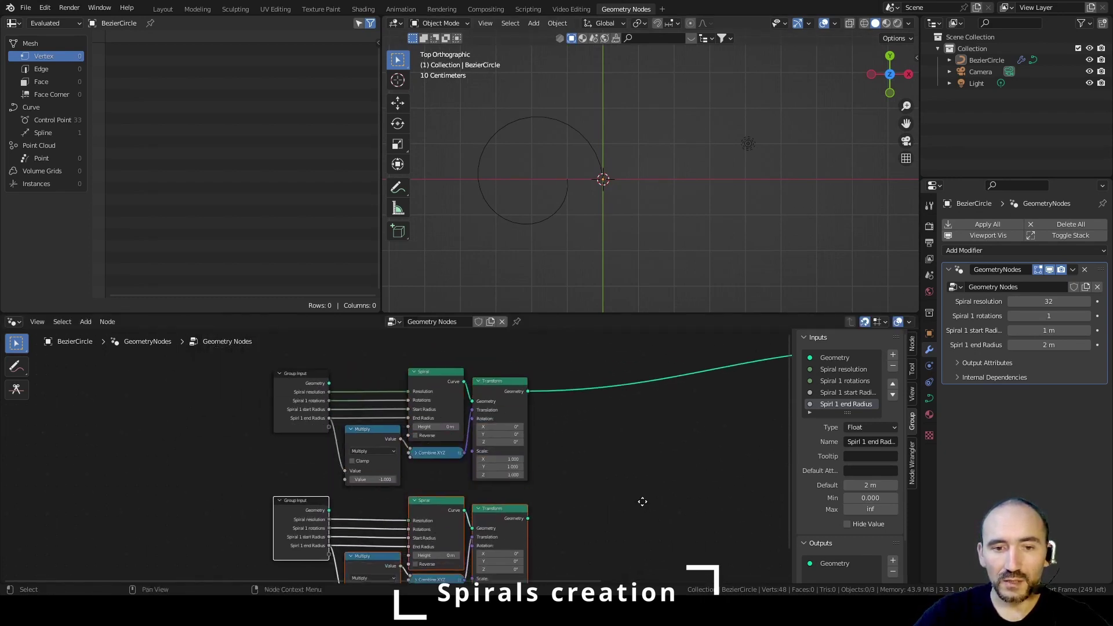
Step: Duplicate the copied spiral's Transform node, chain the duplicate after it, and set its Scale X and Y to -1
scroll(593, 420, up, 4)
click(481, 398)
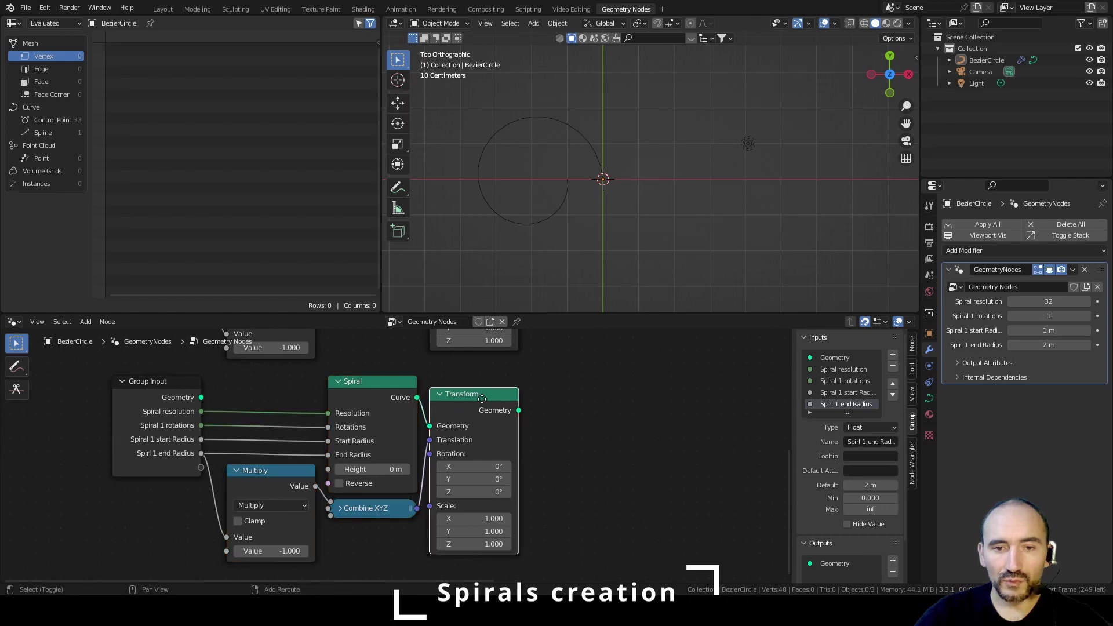
key(shift+d)
click(582, 371)
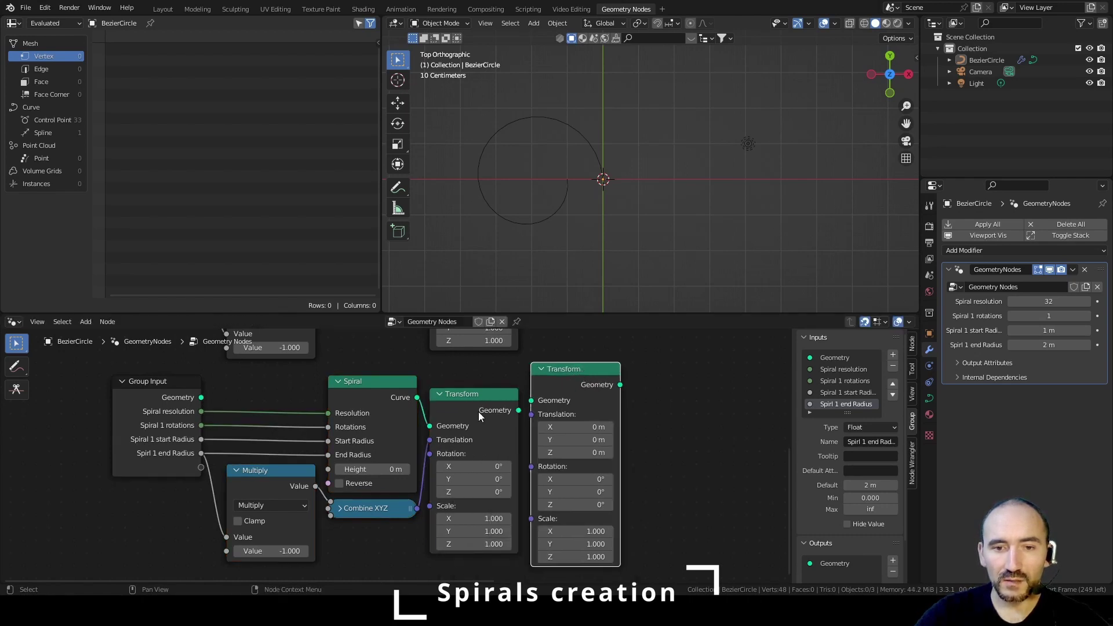
click(572, 531)
text(-1)
key(Tab)
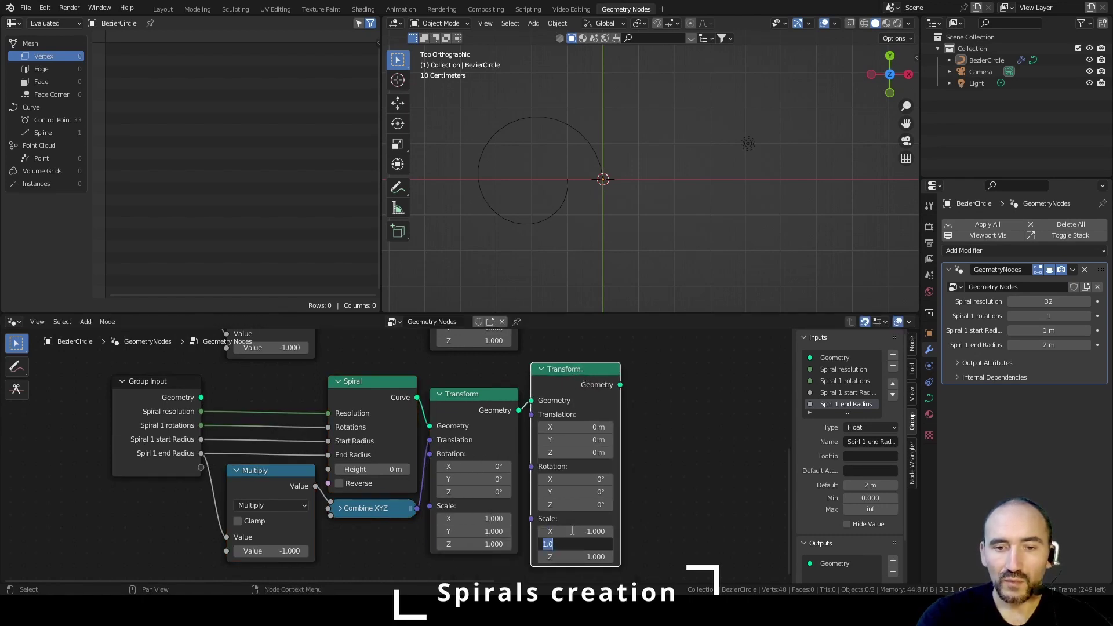
text(-1)
key(Tab)
key(Return)
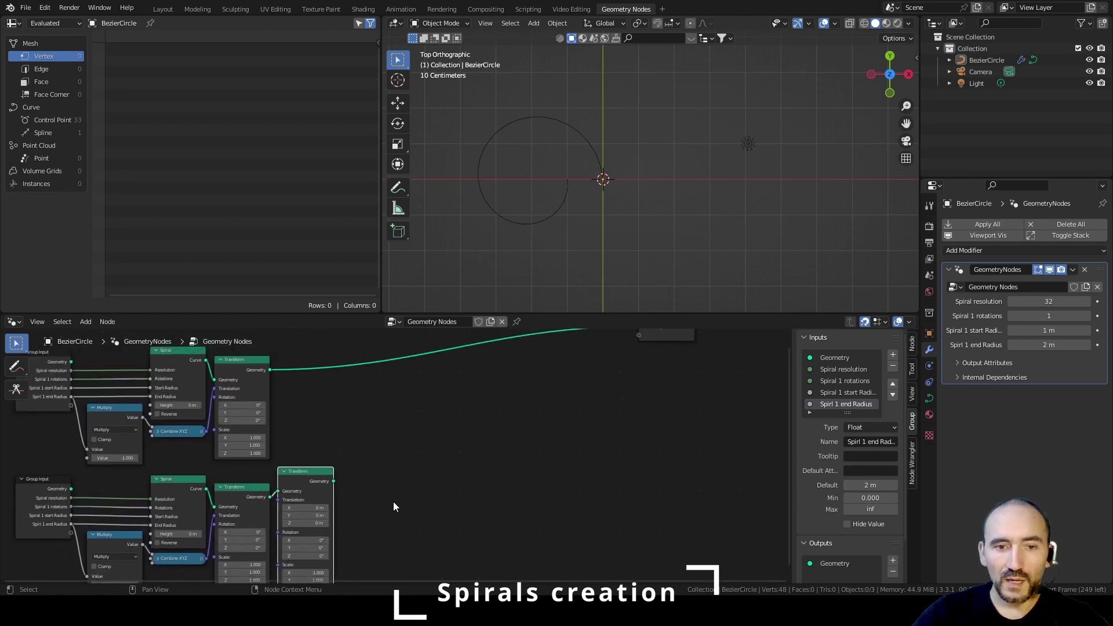
Step: Join the first spiral's Transform and the second spiral's mirrored Transform with a Join Geometry node feeding the output
scroll(393, 502, down, 2)
ctrl+shift+right_drag(269, 395, 314, 478)
middle_drag(407, 463, 621, 426)
scroll(568, 439, up, 3)
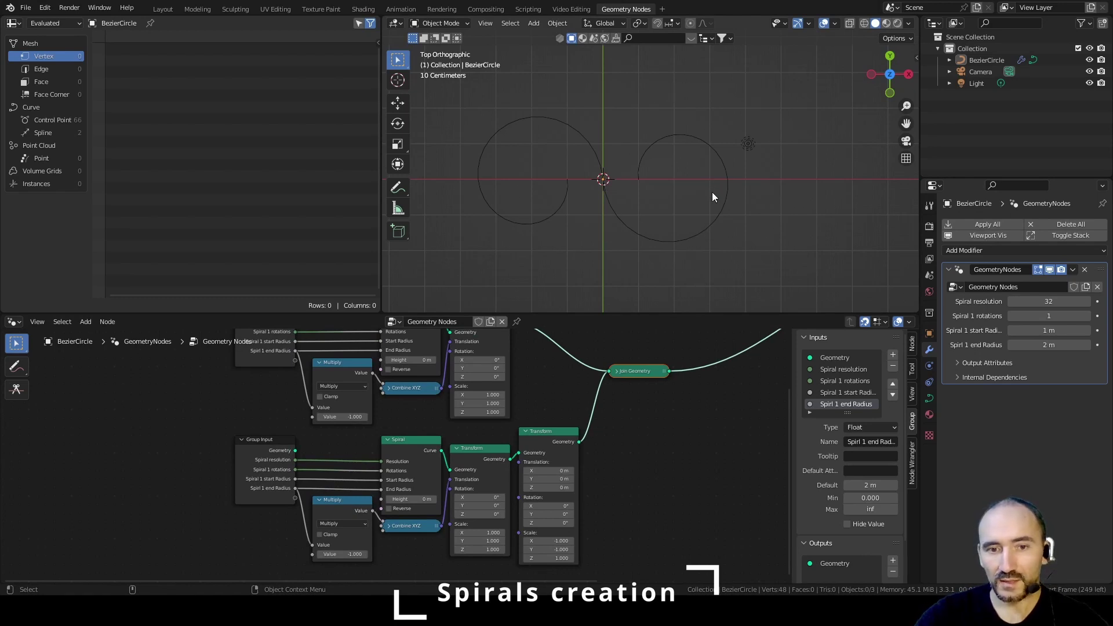
Step: Cut the second Spiral's Rotations, Start Radius and End Radius links and expose the three sockets as new group inputs
scroll(583, 443, up, 2)
scroll(856, 379, down, 2)
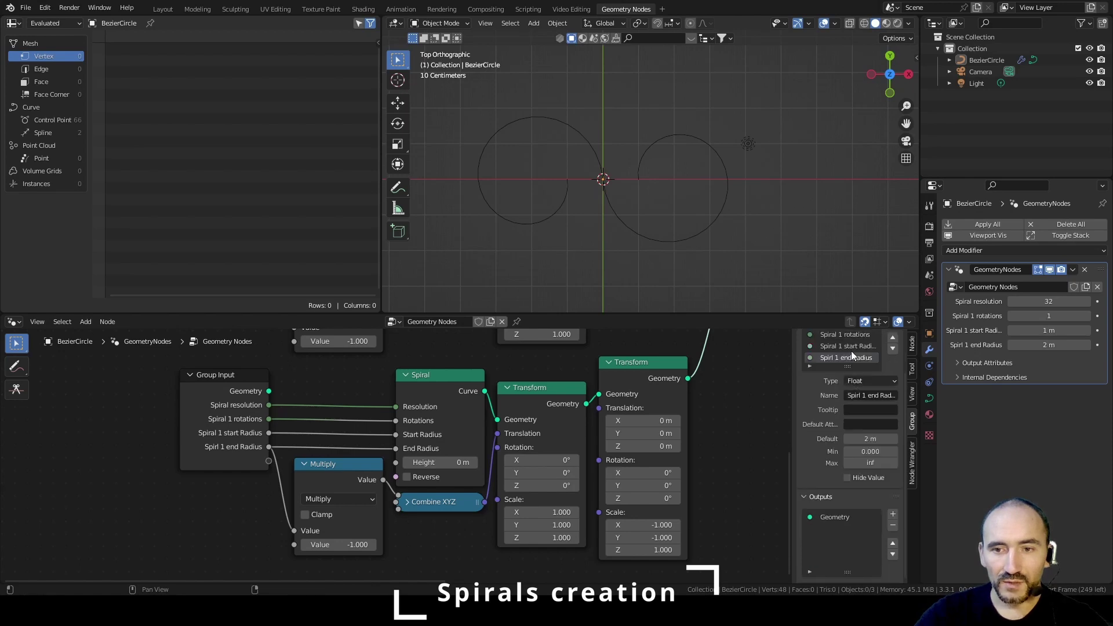
scroll(852, 354, up, 2)
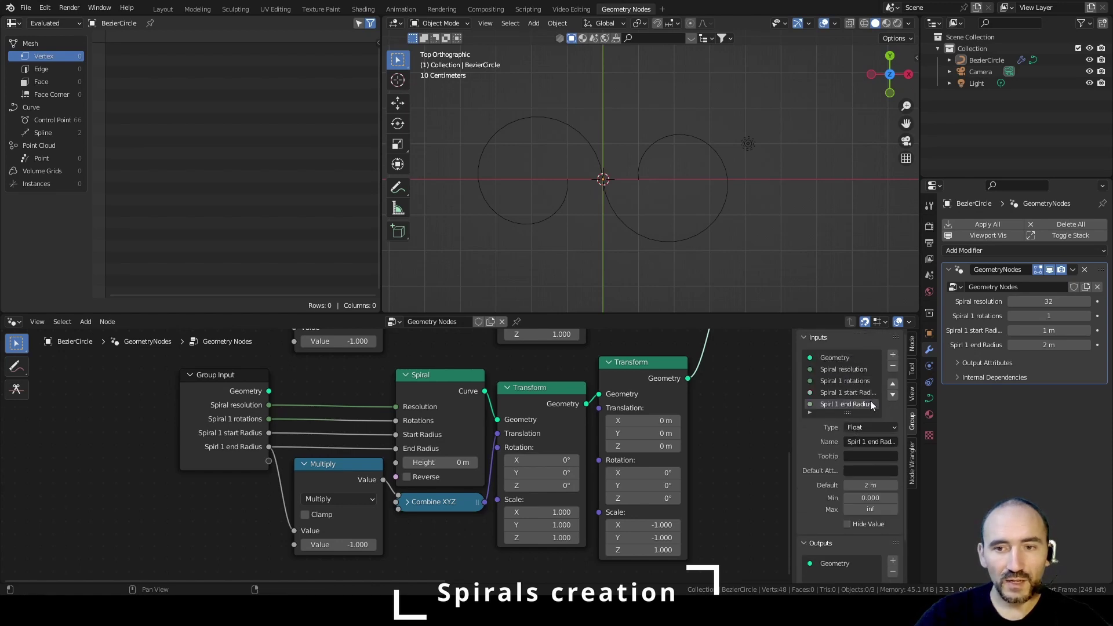
ctrl+right_drag(377, 411, 377, 455)
mouse_move(268, 461)
mouse_down()
mouse_move(395, 420)
mouse_move(267, 474)
mouse_up()
drag(396, 448, 263, 486)
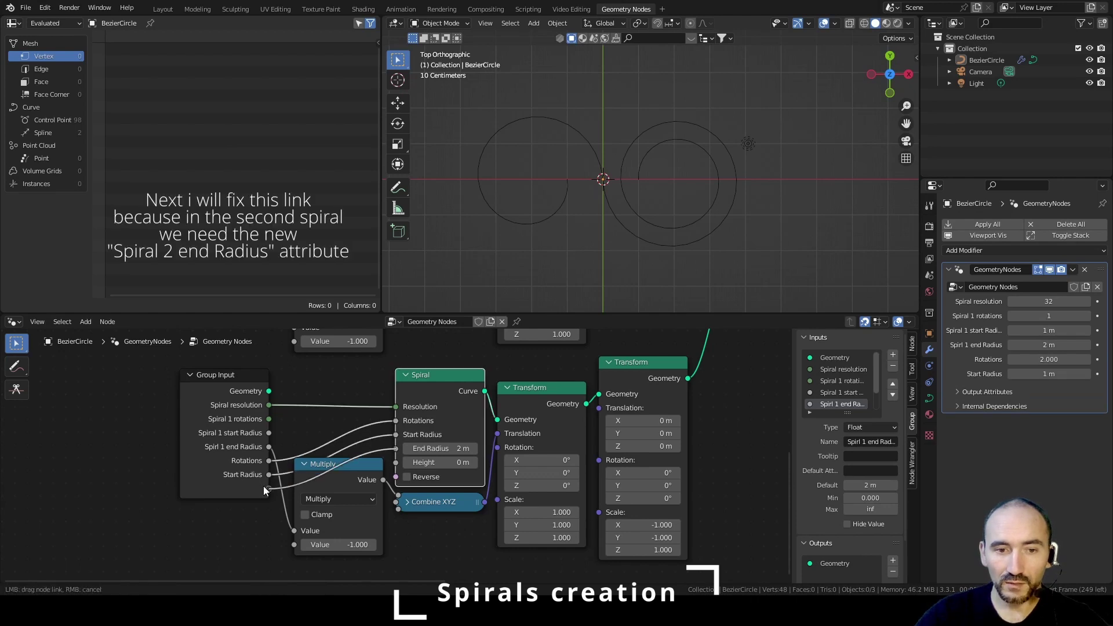
drag(263, 485, 263, 486)
Step: Rename the new Rotations group input as "Spiral 2 rotations" and change its type to Integer
scroll(840, 382, down, 3)
click(840, 382)
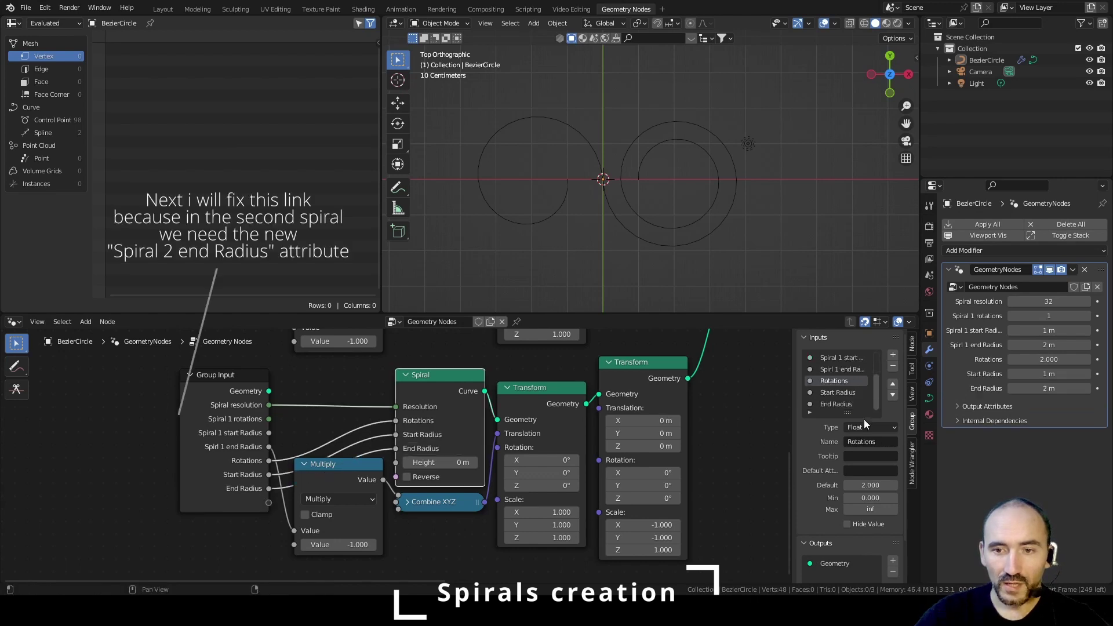
click(864, 442)
key(Home)
text(Spiral )
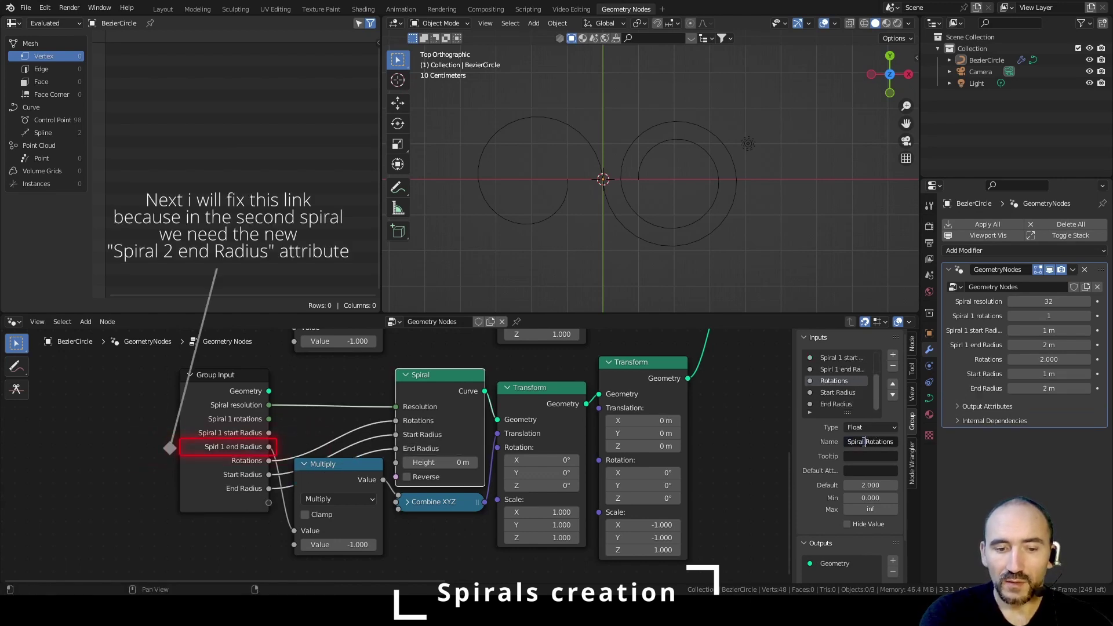
text(2 r)
key(Delete)
key(Return)
click(870, 427)
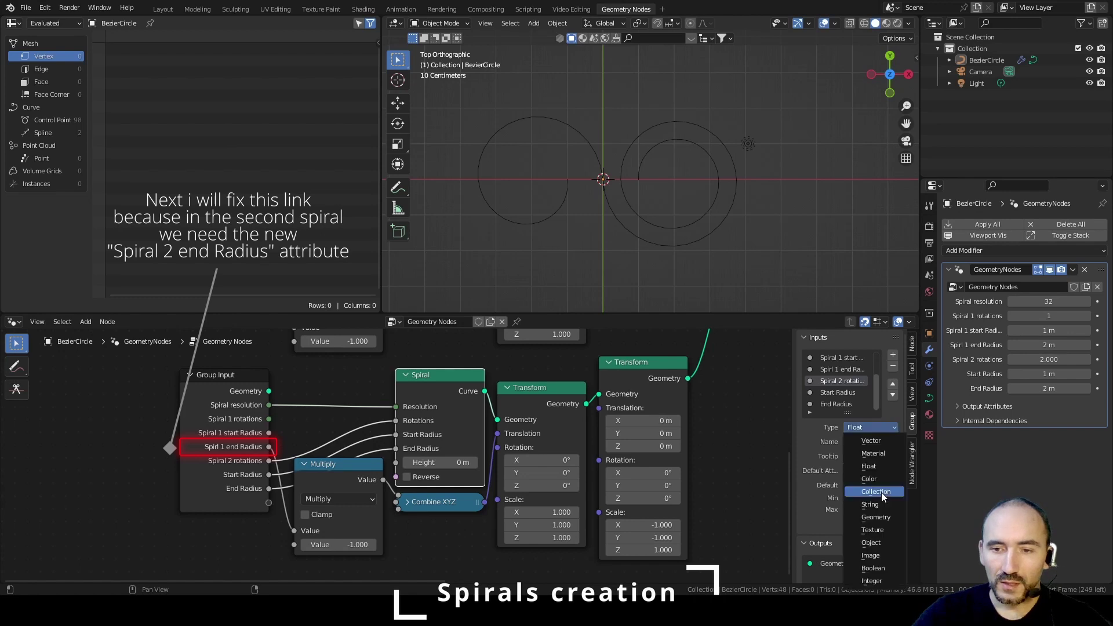
click(885, 531)
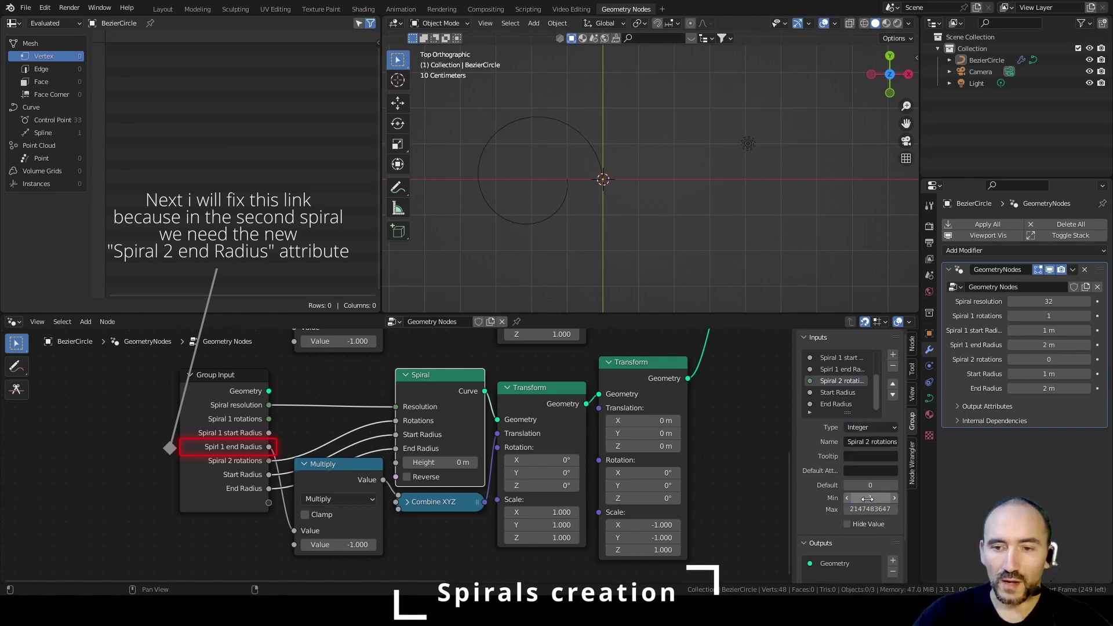
Step: Rename the new Start Radius group input as "Spiral 2 start Radius" and set its minimum to 0
click(837, 393)
click(863, 442)
key(Home)
text(Spiral 2 s)
key(Delete)
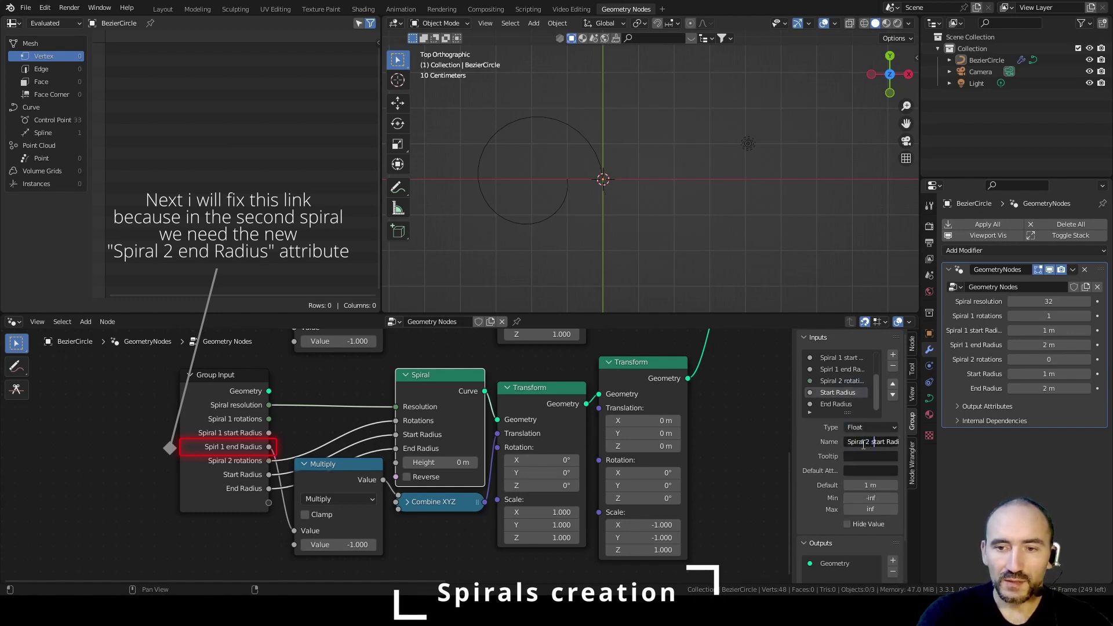
key(Return)
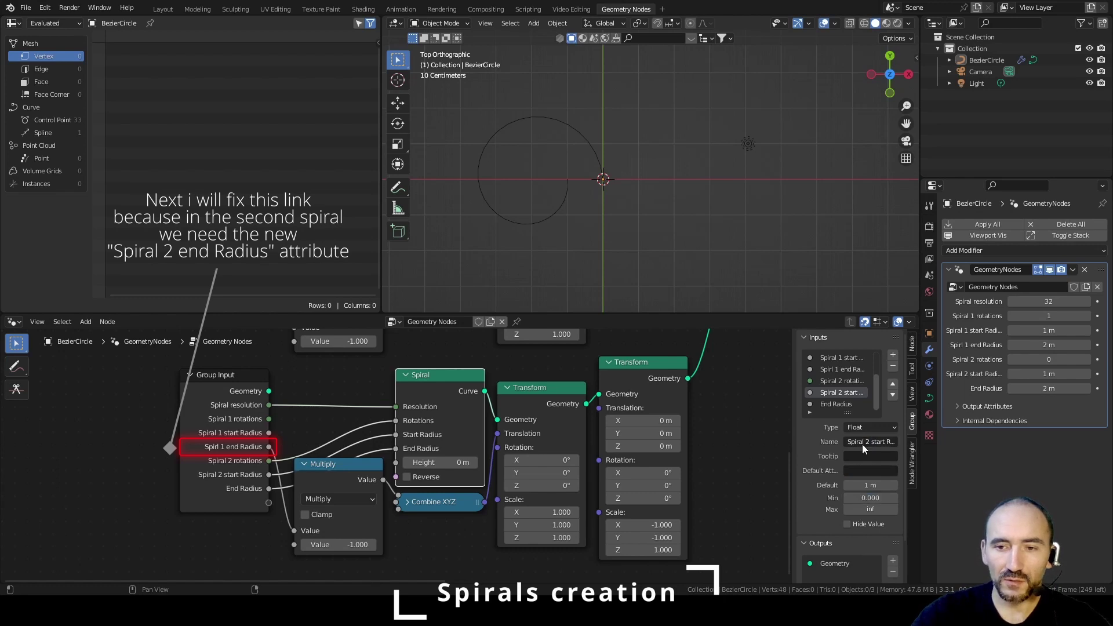
Step: Rename the new End Radius group input as "Spiral 2 end Radius" and set its minimum to 0
click(836, 404)
click(869, 441)
key(Home)
text(Spiral 2 e)
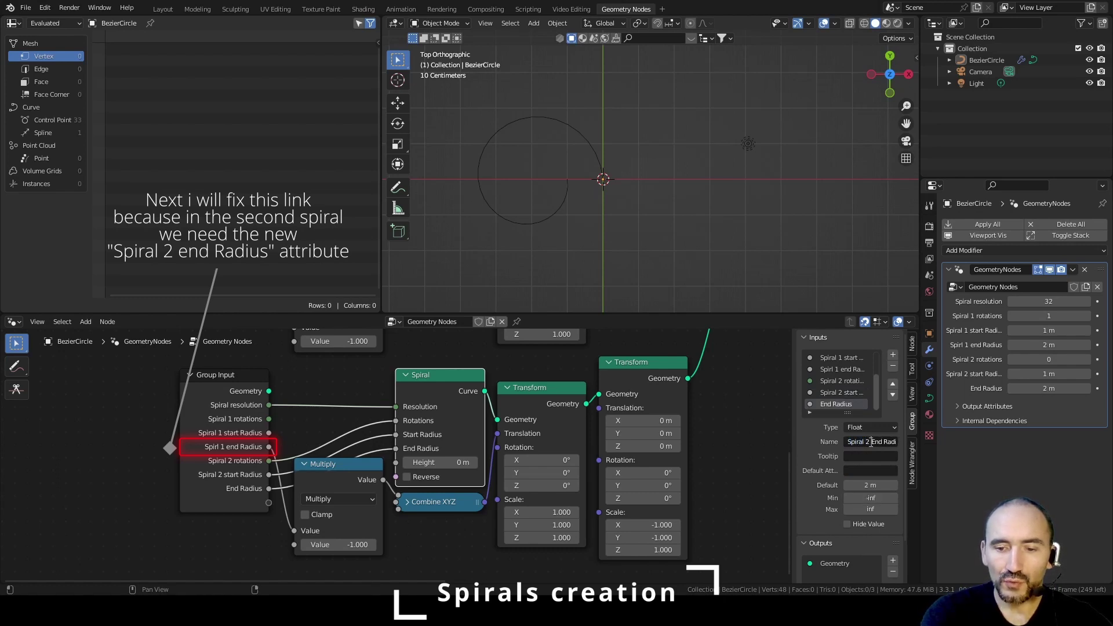
key(Delete)
key(Return)
click(870, 498)
text(0)
key(Return)
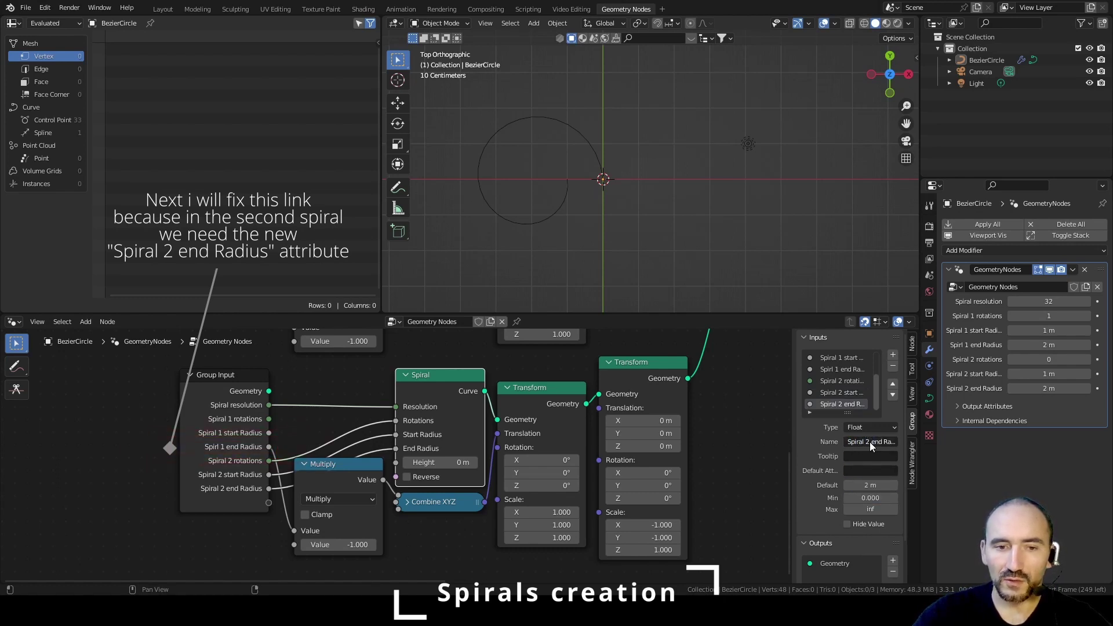
Step: Hide the unused sockets on the second spiral's Group Input node
click(226, 418)
key(ctrl+h)
key(ctrl+h)
key(ctrl+h)
Step: Set the modifier's Spiral 2 rotations value to 1
click(1053, 360)
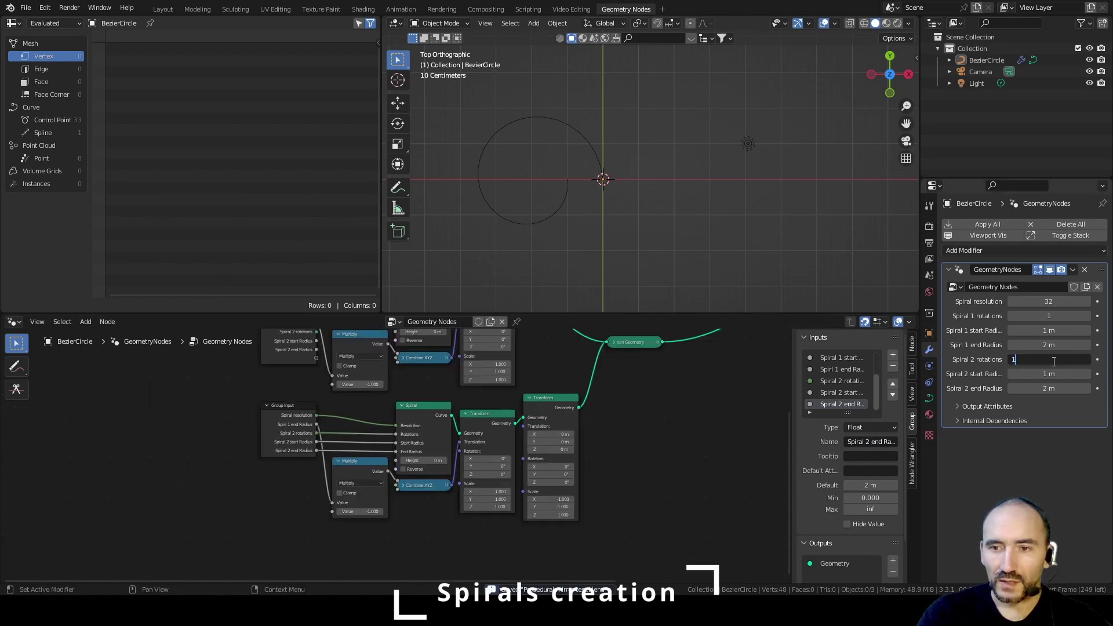
text(1)
key(Return)
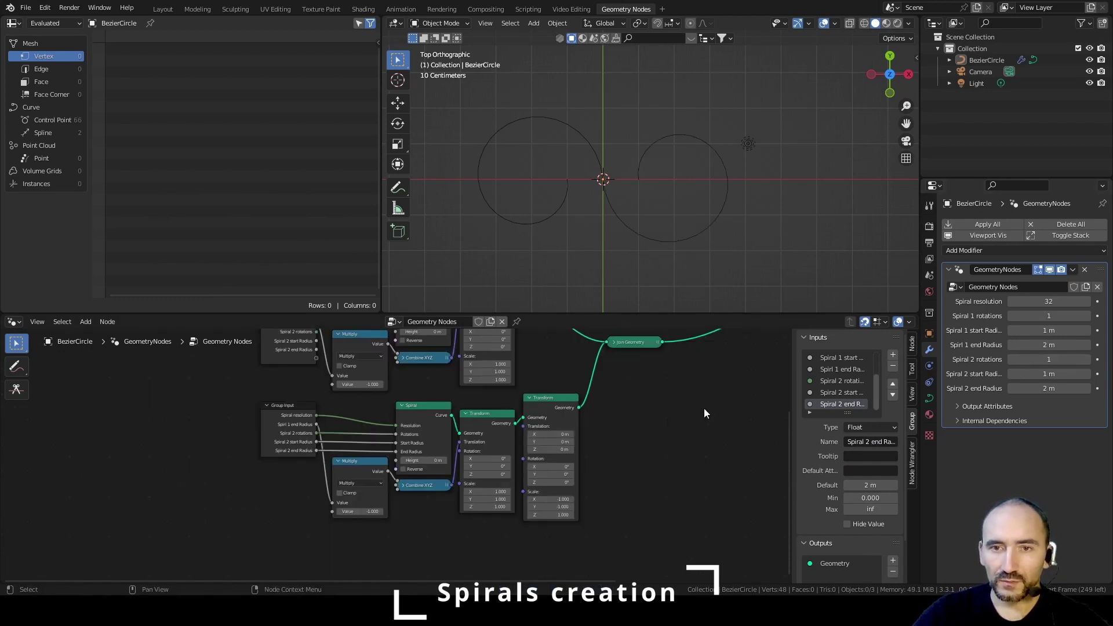
Step: Enclose both spirals' node sets, without Join Geometry, in a frame labelled "Spirals"
key(Home)
drag(236, 377, 443, 540)
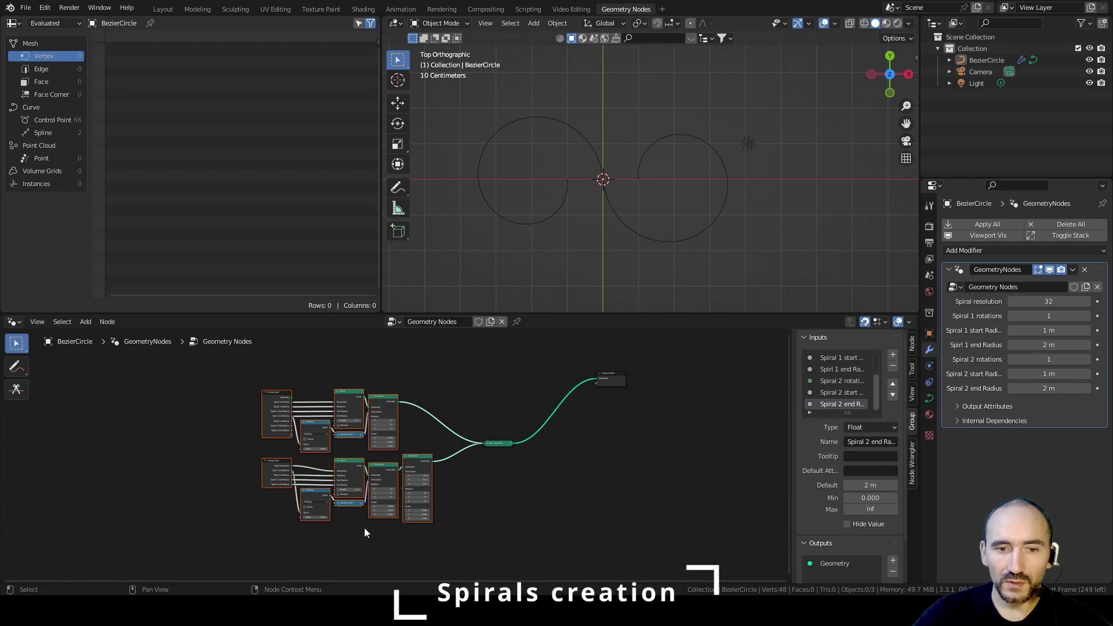
key(ctrl+j)
key(Home)
key(F2)
text(A)
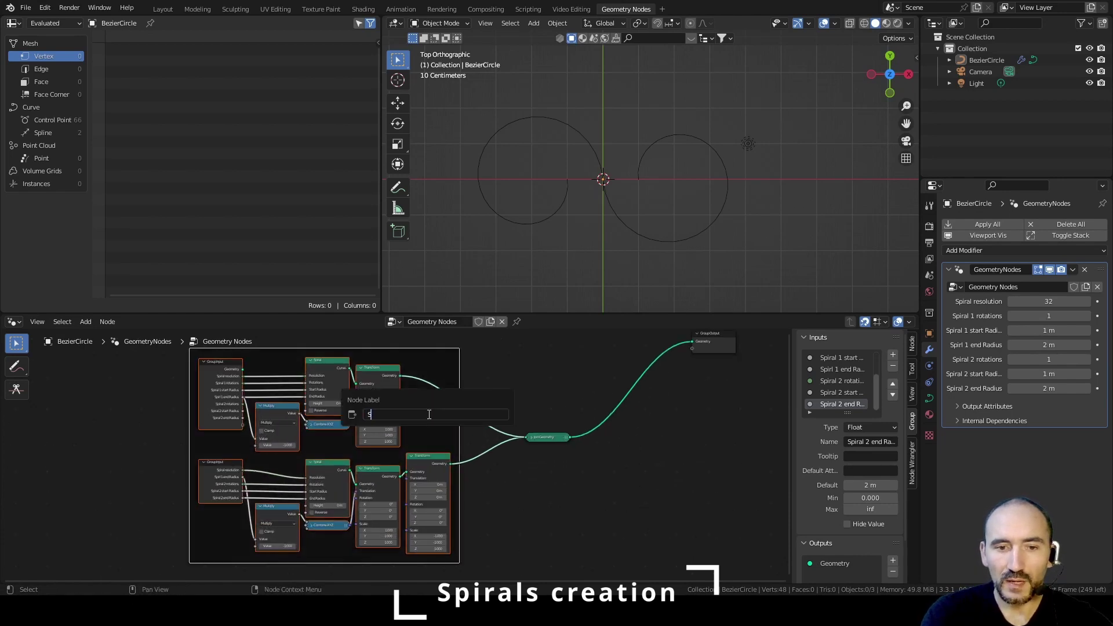
text(pi)
text(r)
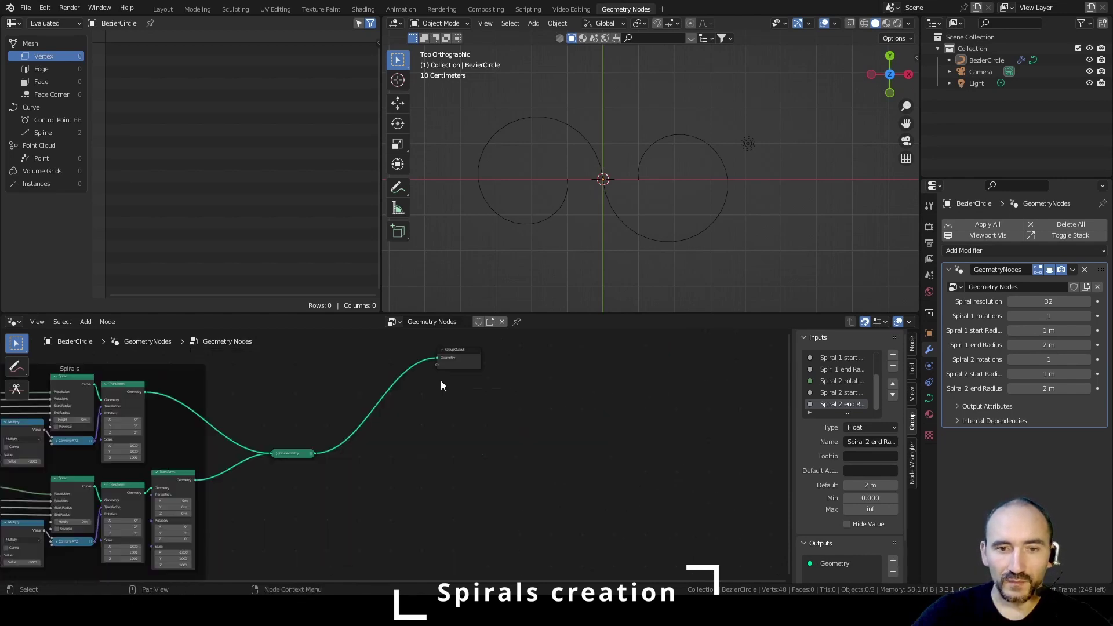
Step: Move the Group Output and Join Geometry nodes far to the right to make room after the Spirals frame
drag(471, 359, 689, 448)
drag(689, 449, 703, 449)
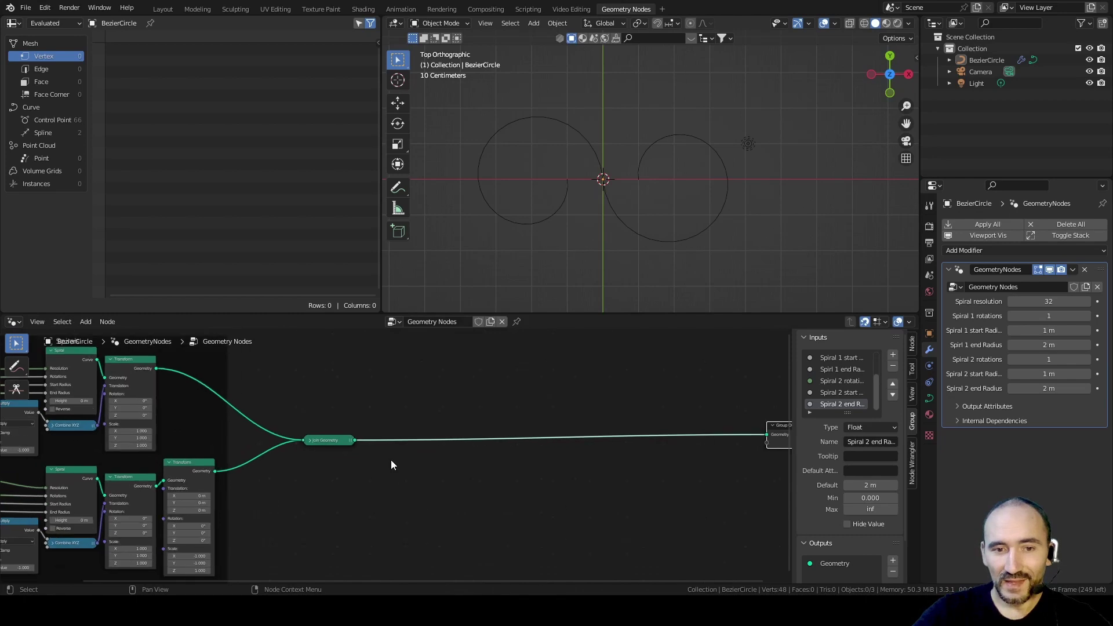
scroll(347, 449, up, 1)
drag(313, 440, 439, 445)
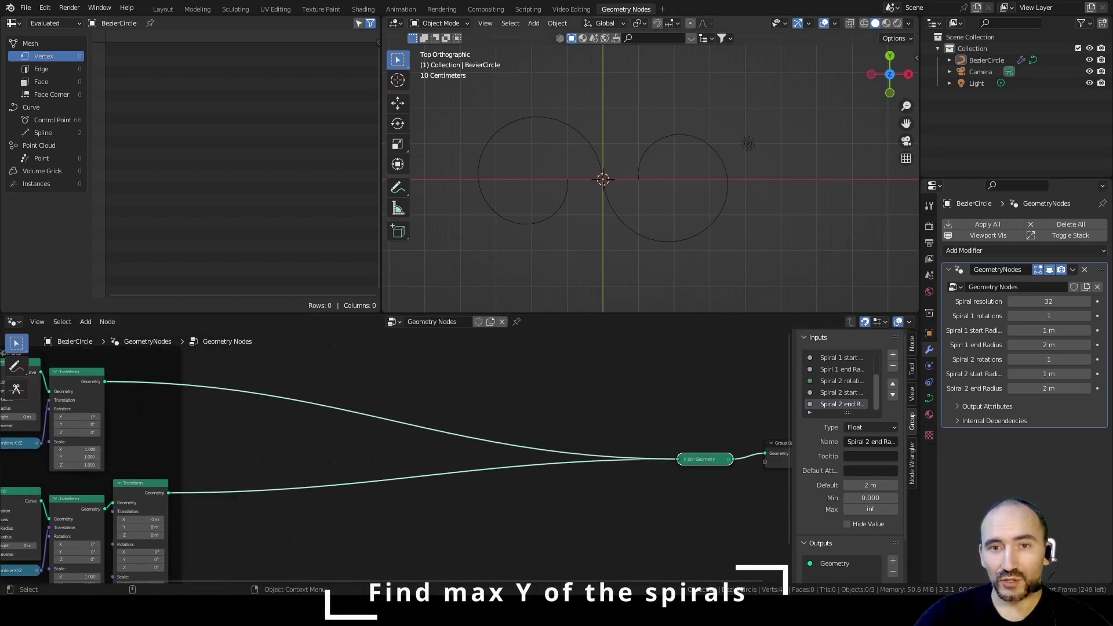
Step: Annotate the line joining the spirals' highest points, its angle to the horizontal, and the rotation about the second spiral's centre
click(398, 187)
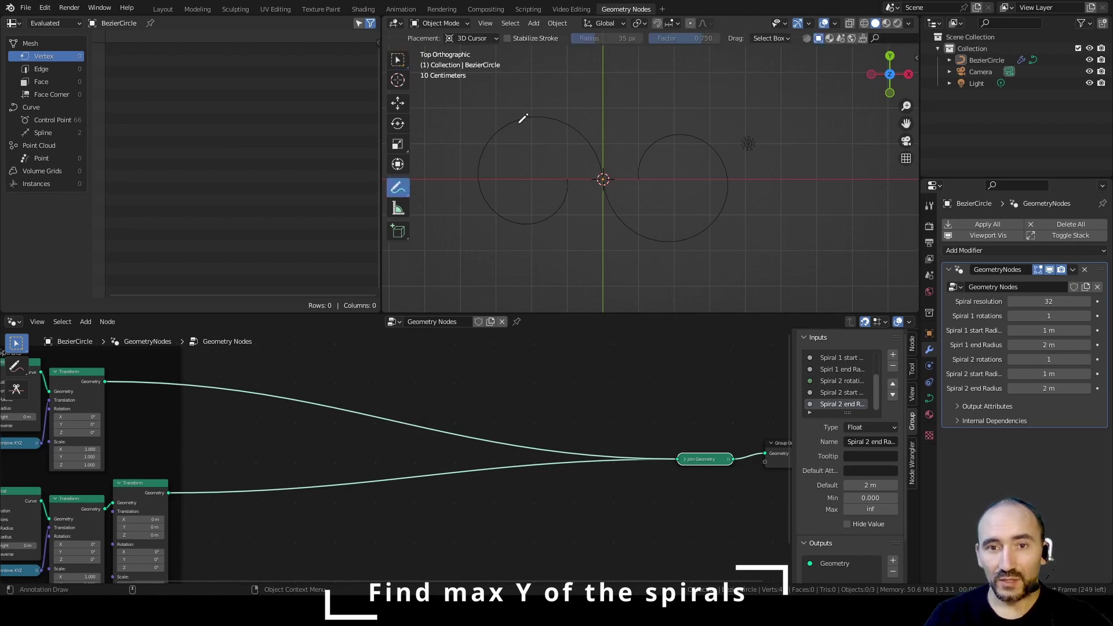
click(533, 118)
drag(678, 131, 534, 117)
drag(612, 133, 679, 134)
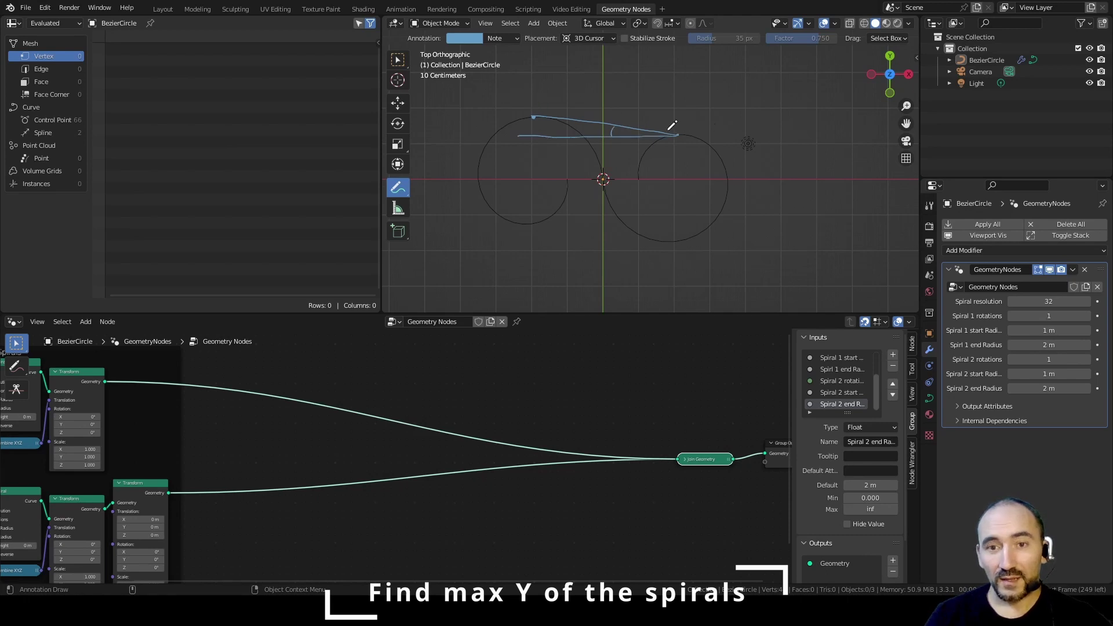
click(675, 178)
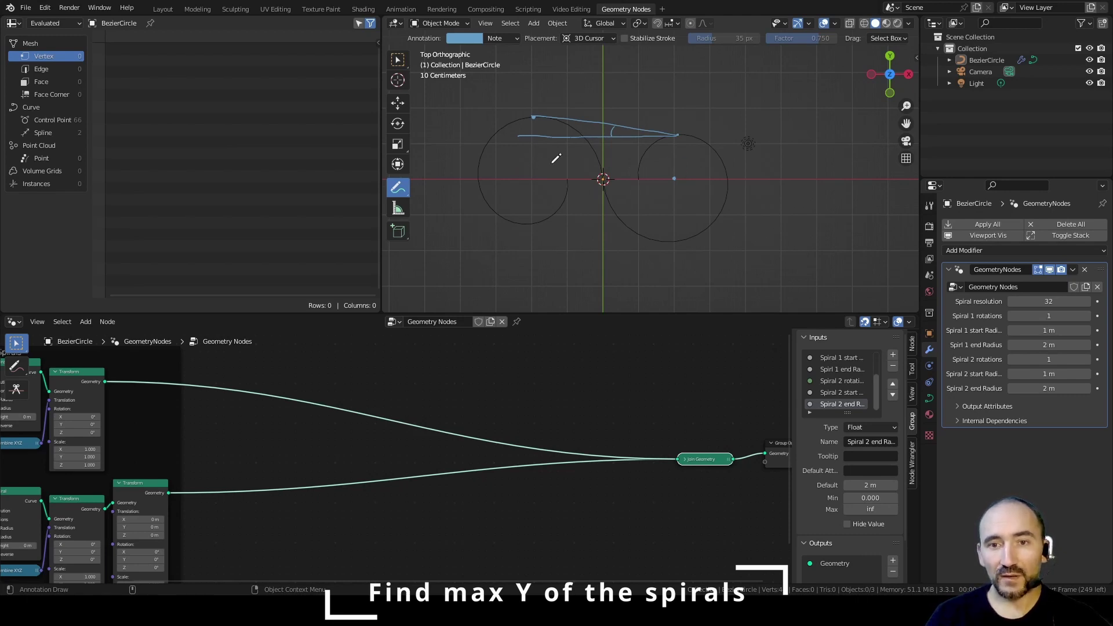
mouse_move(564, 167)
mouse_down()
mouse_move(555, 211)
mouse_move(582, 186)
mouse_move(674, 172)
mouse_up()
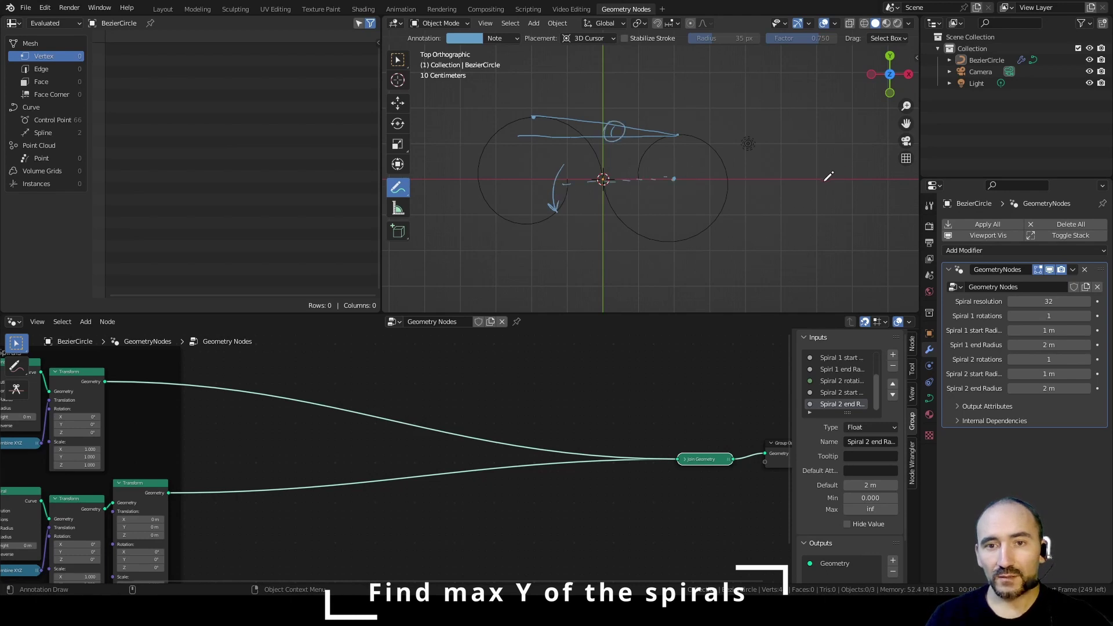
drag(531, 117, 525, 132)
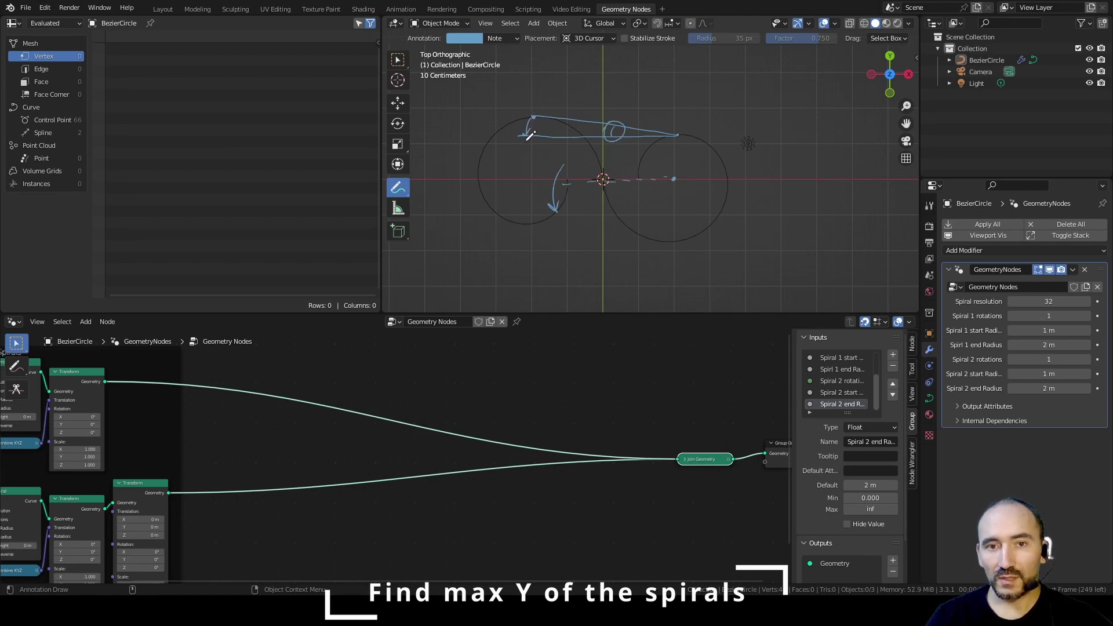
Step: Annotate a dashed horizontal line across the spirals and sketch a small double spiral beneath a straight line beside them
mouse_move(772, 130)
mouse_down()
mouse_move(815, 129)
mouse_move(453, 136)
mouse_up()
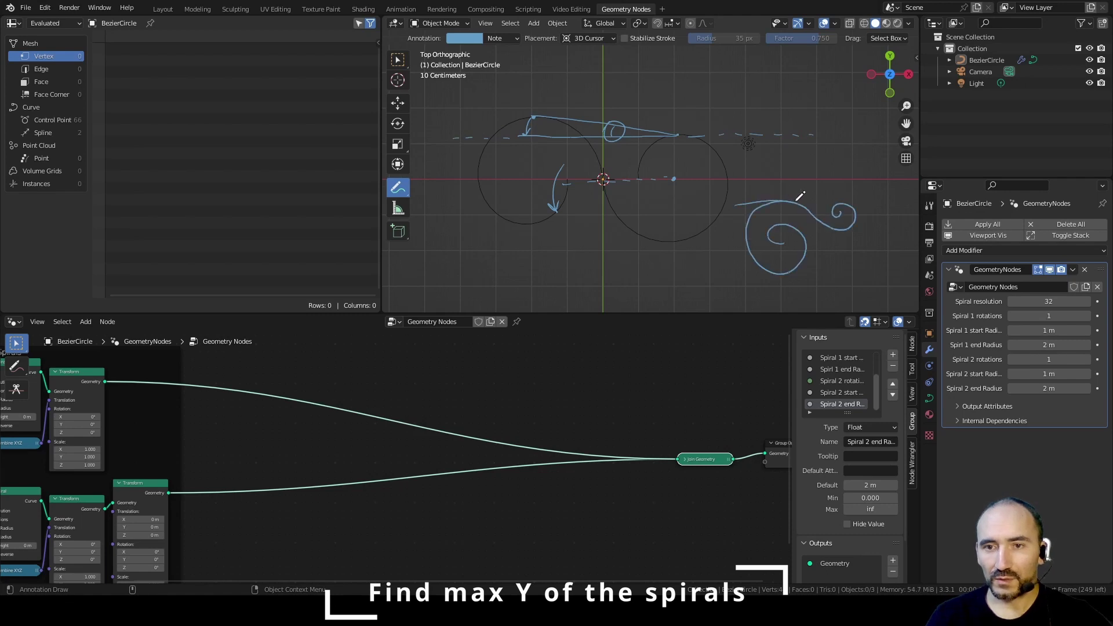
drag(797, 200, 891, 202)
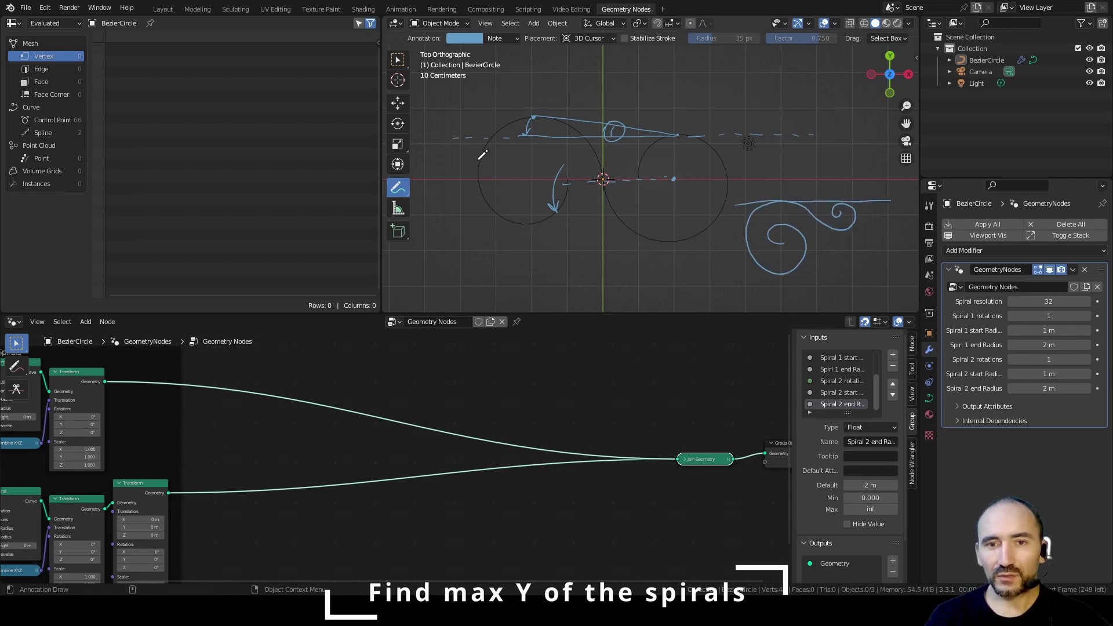
Step: Annotate a bounding box around each spiral and arrows pointing at both spirals' highest points
mouse_move(478, 121)
mouse_down()
mouse_move(476, 174)
mouse_move(494, 221)
mouse_move(601, 215)
mouse_move(605, 242)
mouse_move(724, 237)
mouse_move(676, 131)
mouse_up()
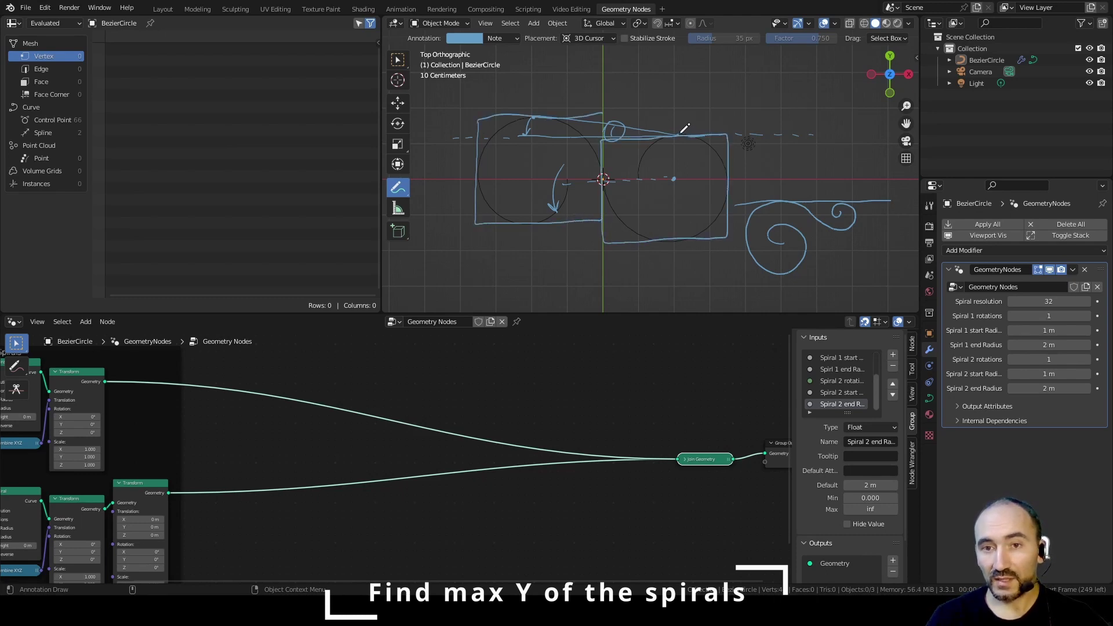
drag(687, 91, 679, 125)
drag(544, 83, 536, 111)
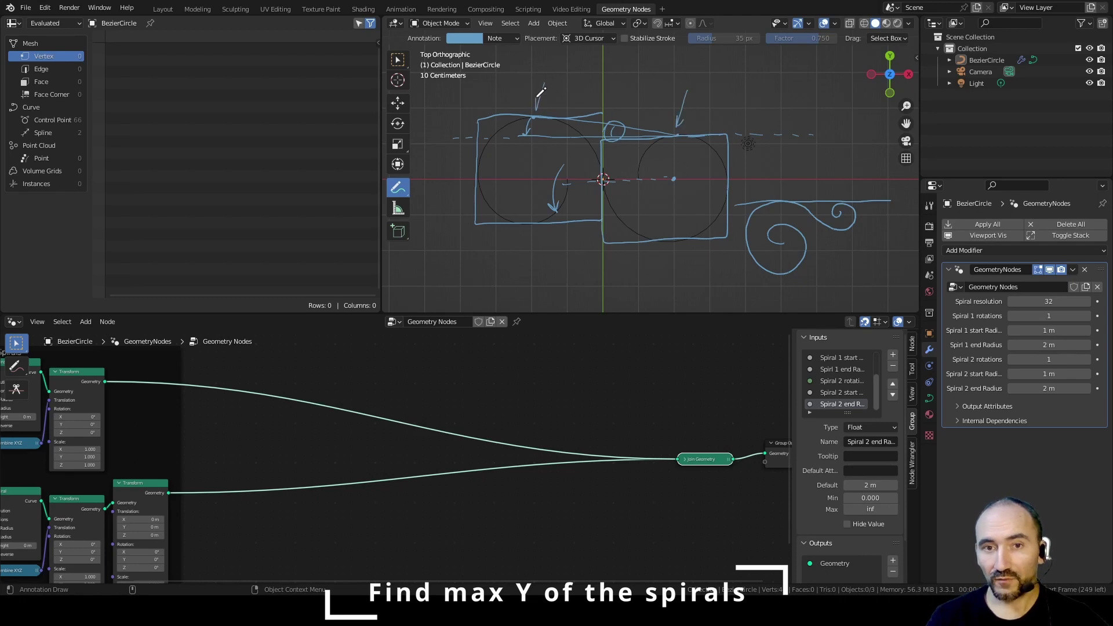
Step: Add a Bounding Box node on the first spiral's geometry link between its Transform and Join Geometry
key(F3)
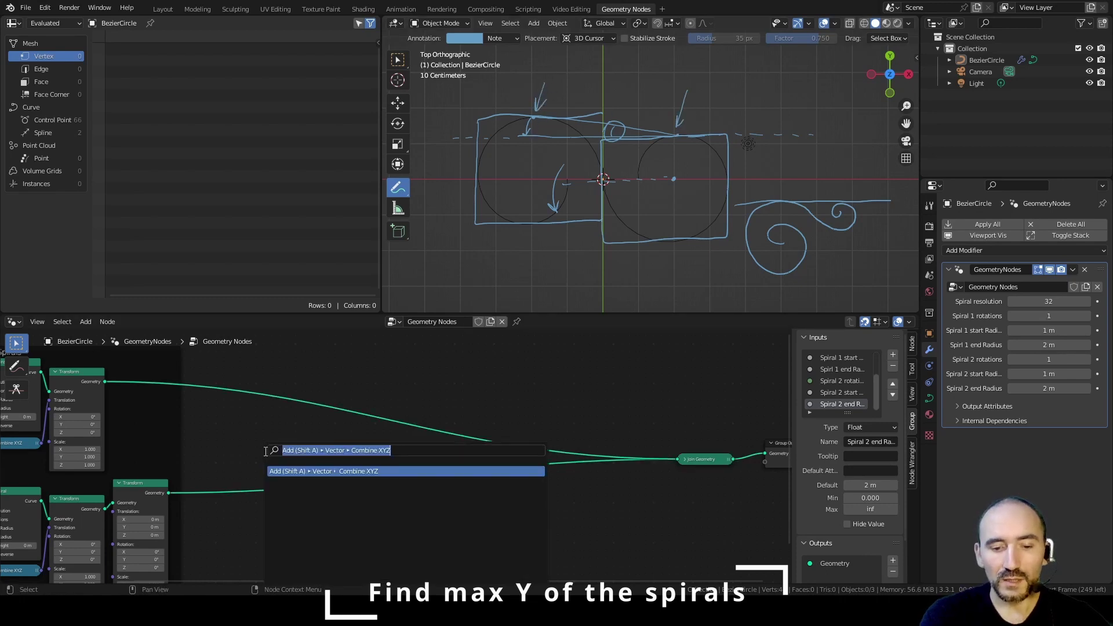
text(boundin)
key(Return)
click(314, 392)
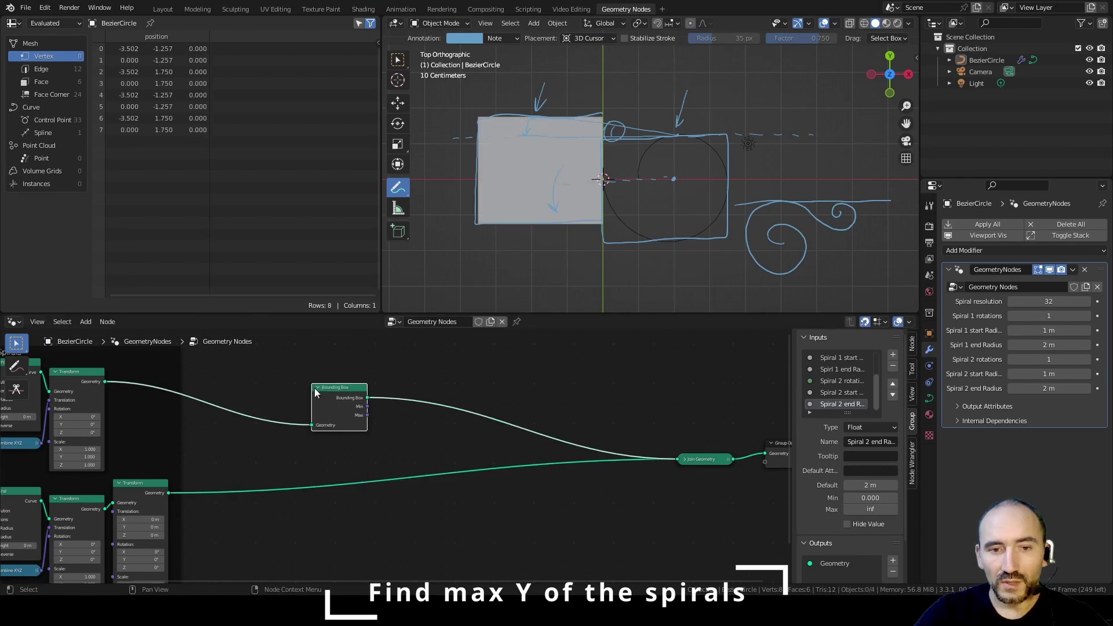
scroll(314, 387, up, 2)
Step: Add a Separate XYZ node fed by the Bounding Box's Max output and collapse it beside the box node
drag(349, 438, 405, 453)
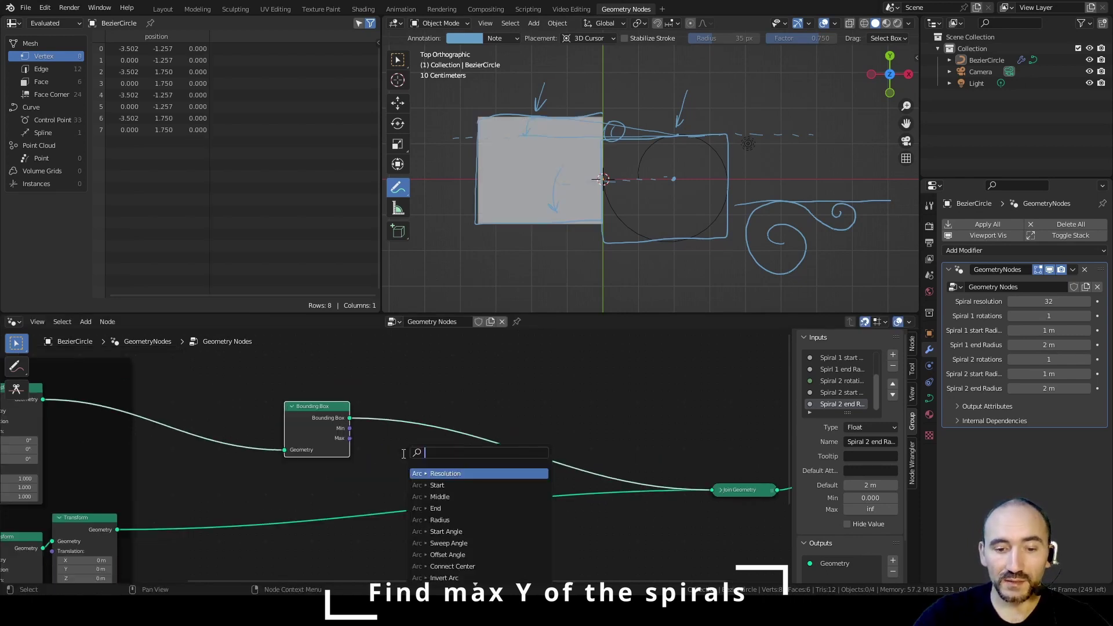
text(sep)
key(Return)
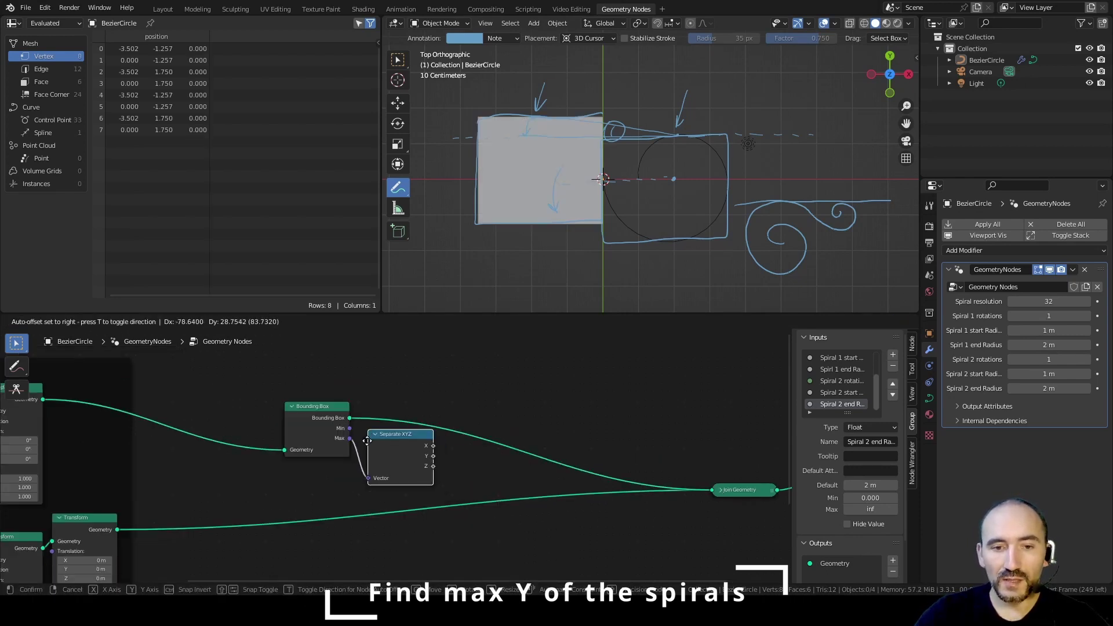
click(370, 443)
key(h)
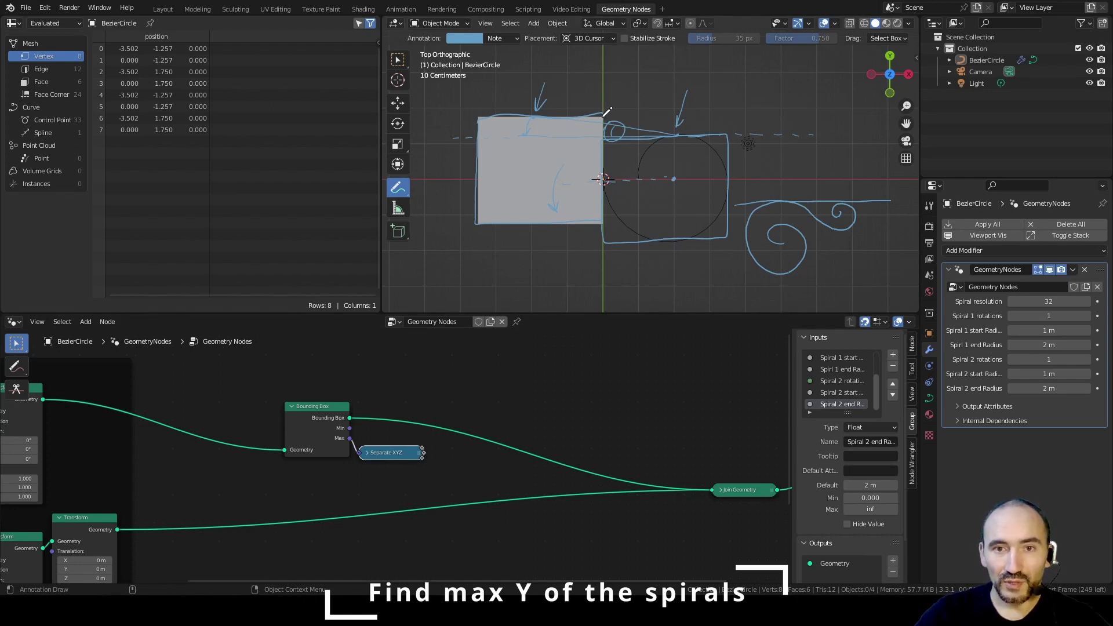
Step: Add an Attribute Statistic node above the link and feed it the first spiral's Transform geometry
key(F3)
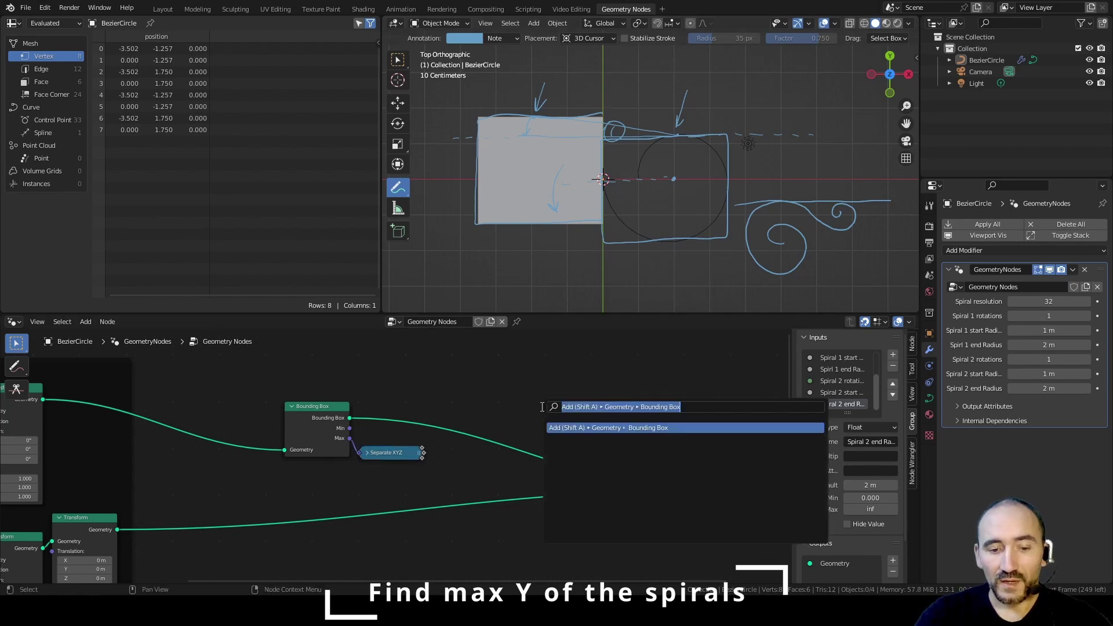
text(attribute stat)
key(Return)
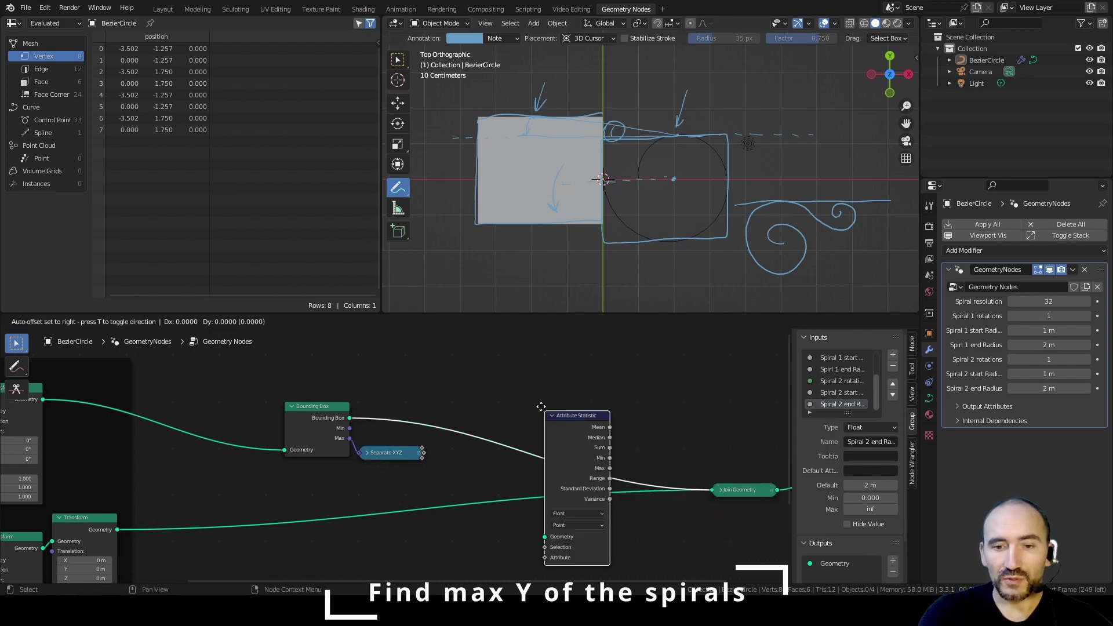
click(486, 354)
scroll(397, 438, down, 2)
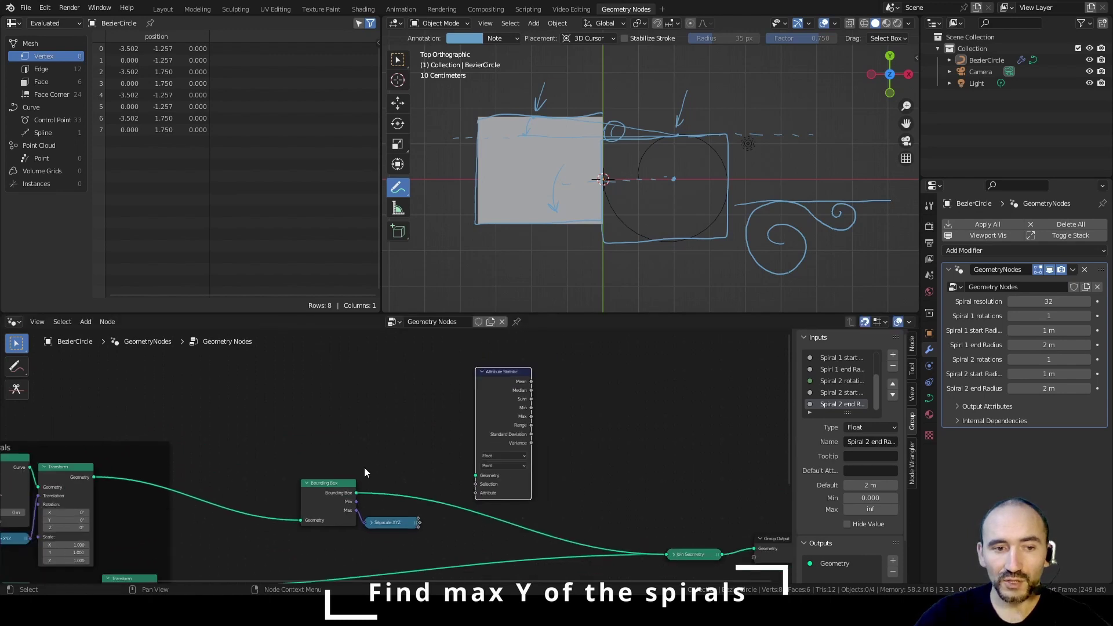
drag(93, 477, 475, 476)
scroll(519, 422, up, 2)
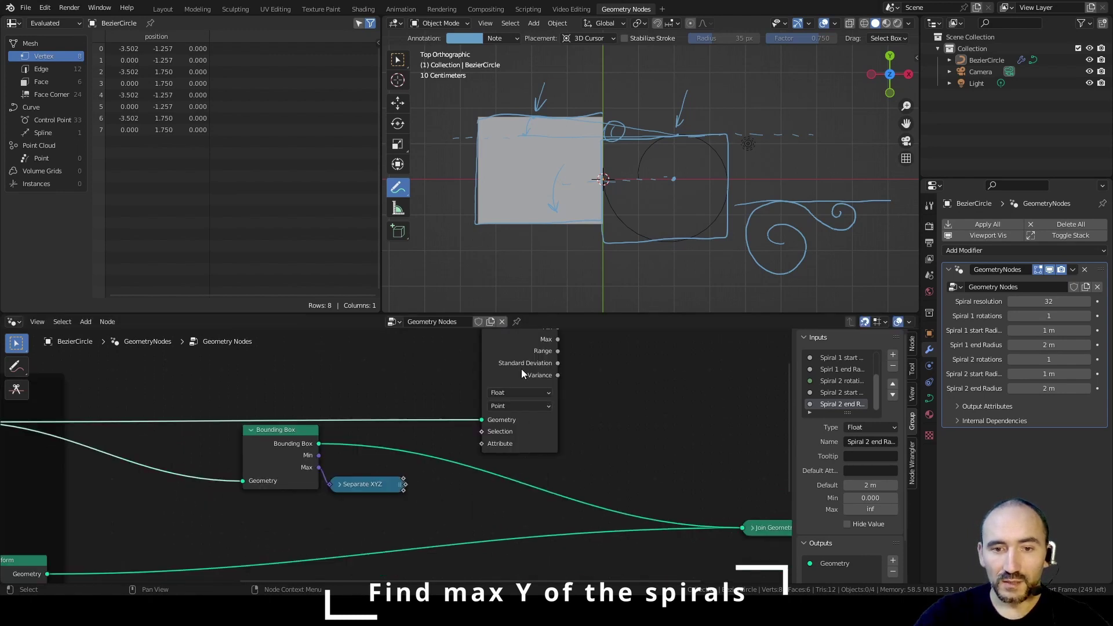
Step: Set the Attribute Statistic data type to Vector and feed its Attribute input from a new Position node
click(503, 393)
click(517, 420)
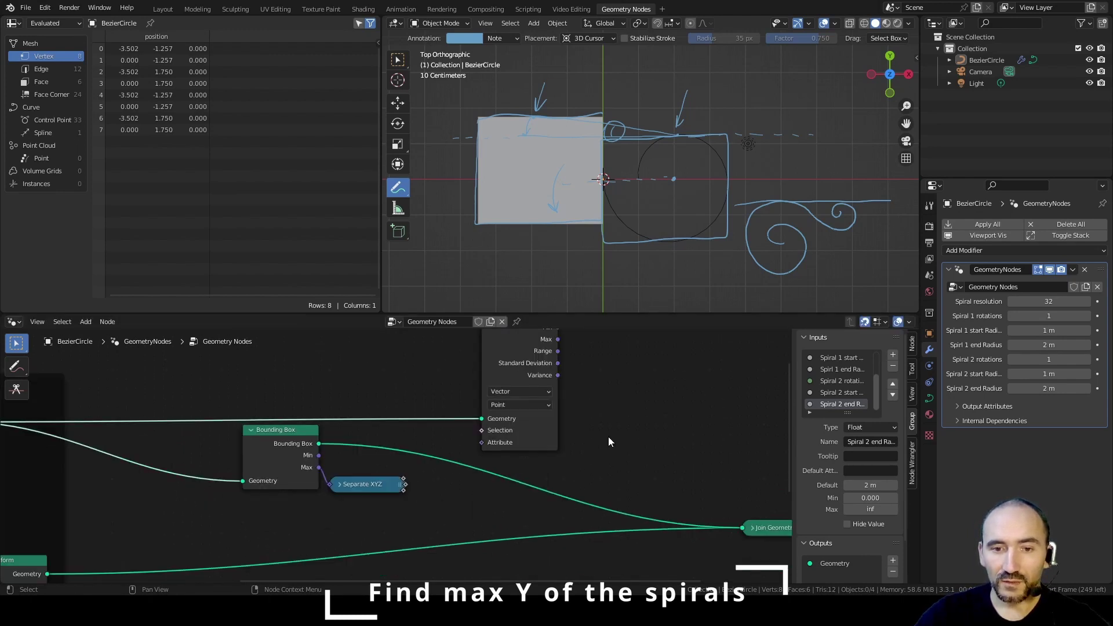
click(612, 438)
key(F3)
drag(231, 519, 534, 429)
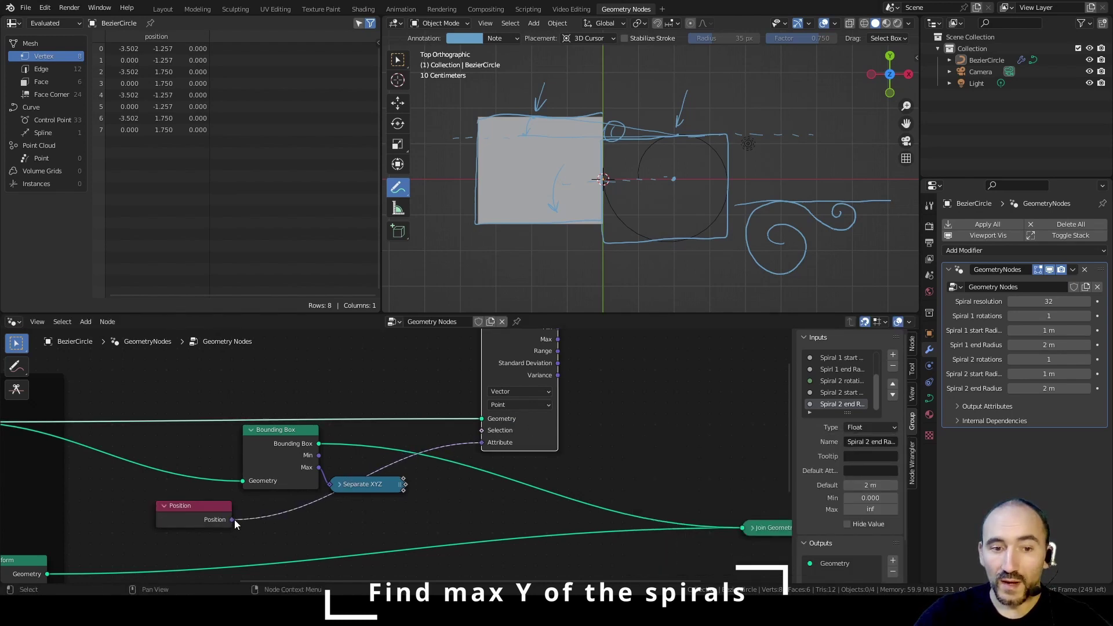
Step: Add a Separate XYZ node fed by the Position node and collapse it
drag(231, 519, 274, 532)
text(sepa)
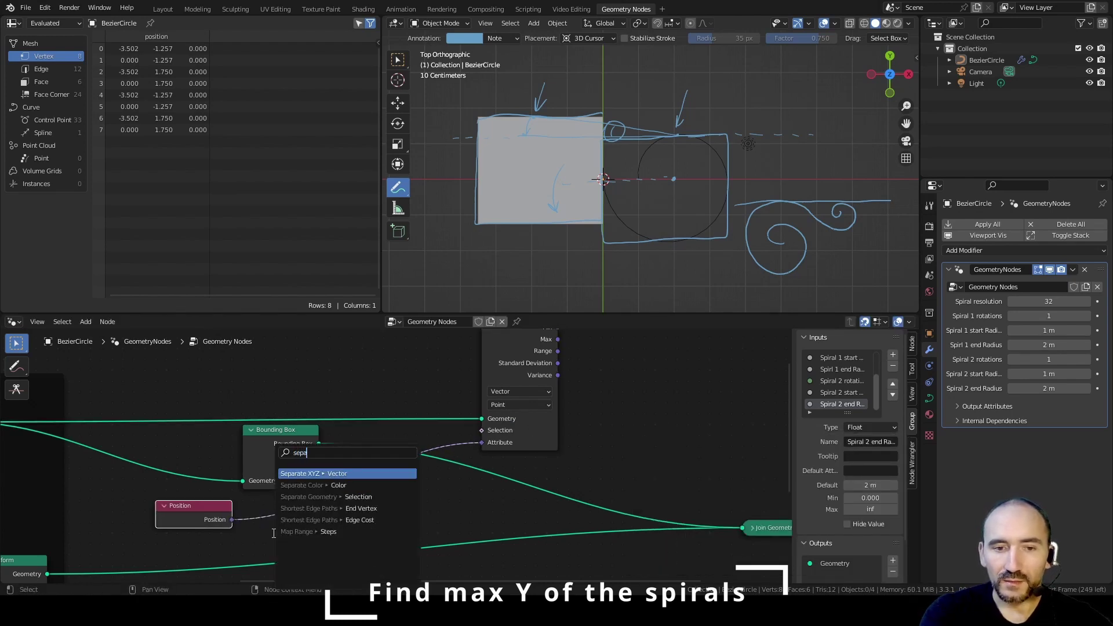
key(Return)
click(303, 517)
key(h)
Step: Add an Equal comparison node with the position's Y as A and the bounding box maximum's Y as B
drag(279, 494, 356, 518)
text(equ)
key(Return)
click(350, 514)
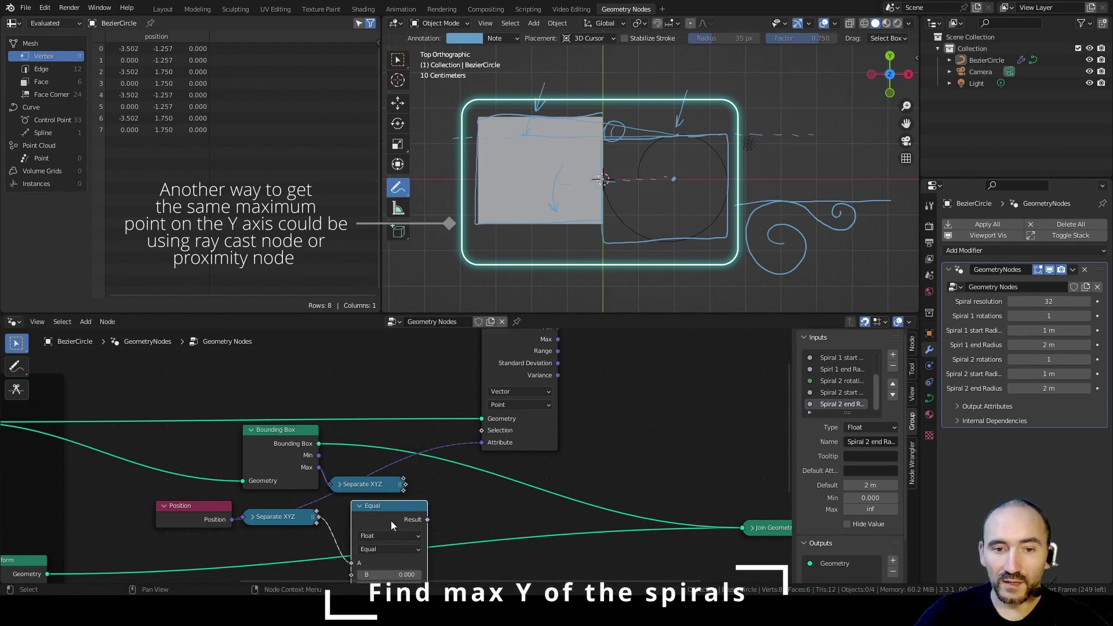
drag(385, 511, 460, 489)
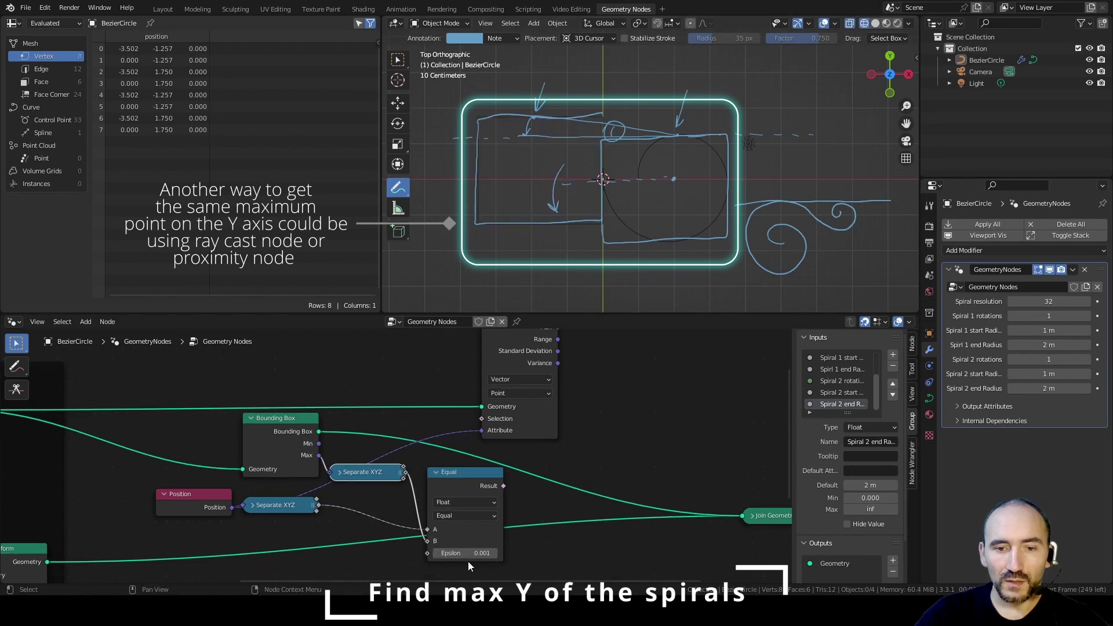
Step: Set the Equal node's Epsilon to 0, then collapse the node and place it beside the Separate XYZ nodes
click(466, 555)
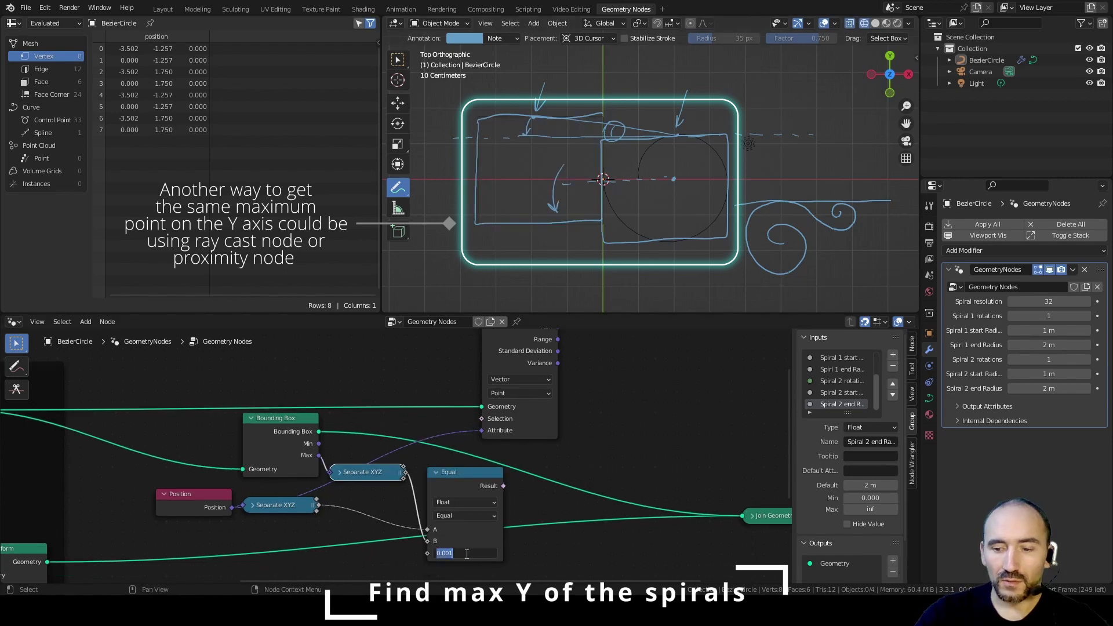
text(0)
key(Return)
click(458, 473)
key(h)
drag(458, 474, 448, 495)
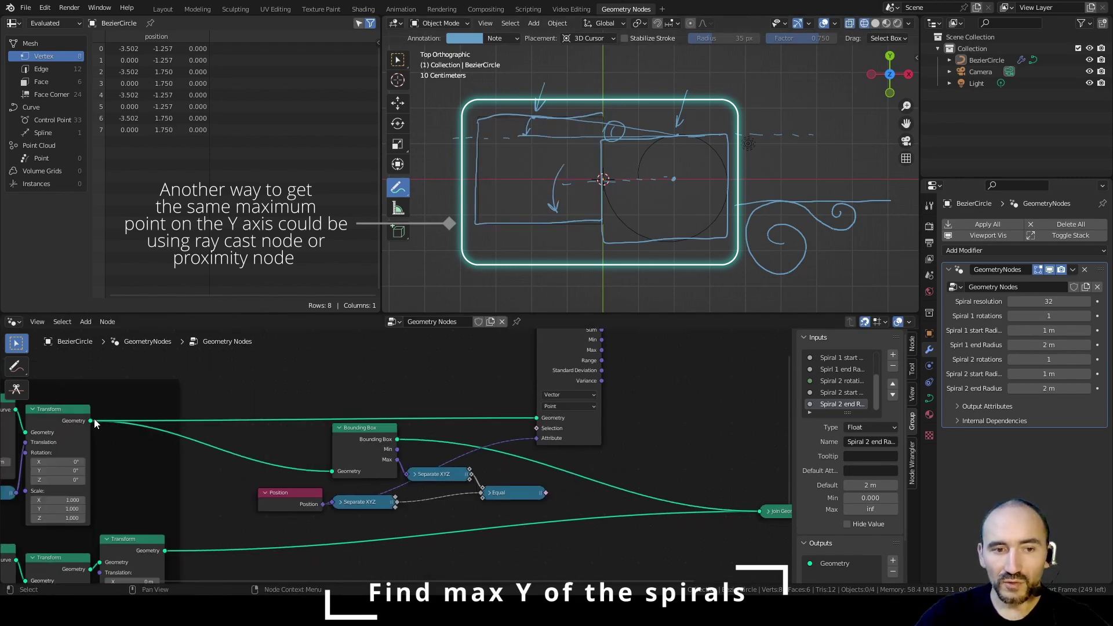
Step: Link the first spiral's Transform directly to Join Geometry and route that link through a reroute near the Attribute Statistic node
drag(93, 421, 759, 510)
shift+right_drag(310, 426, 297, 441)
key(g)
click(673, 373)
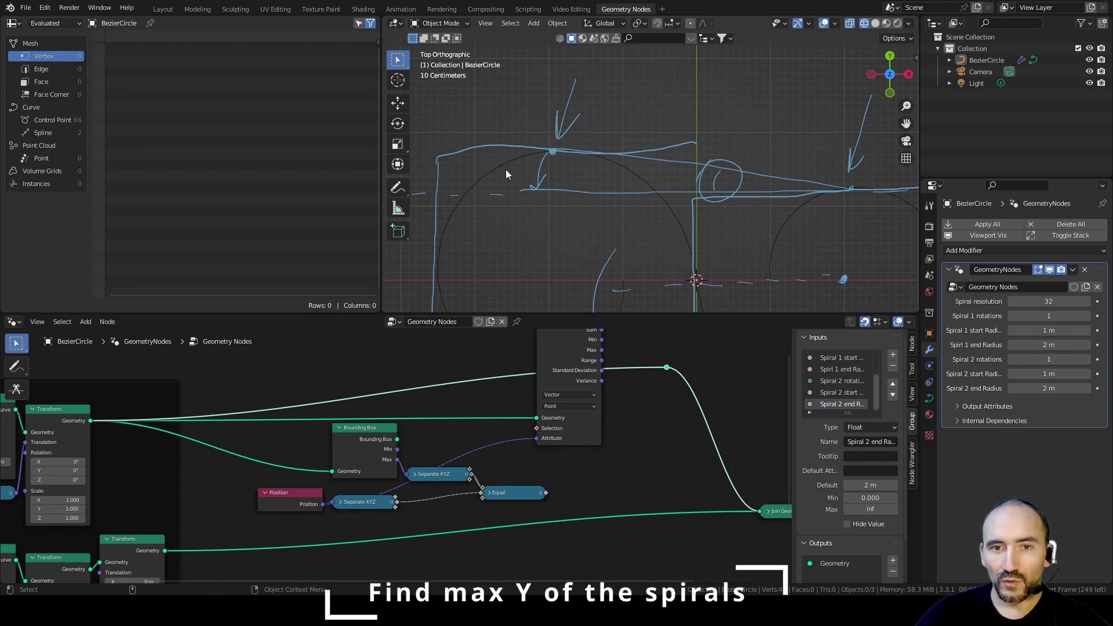
Step: Align the Position's Separate XYZ under the other one and connect the Equal result to the Attribute Statistic's Selection input
scroll(641, 193, down, 3)
scroll(641, 195, up, 2)
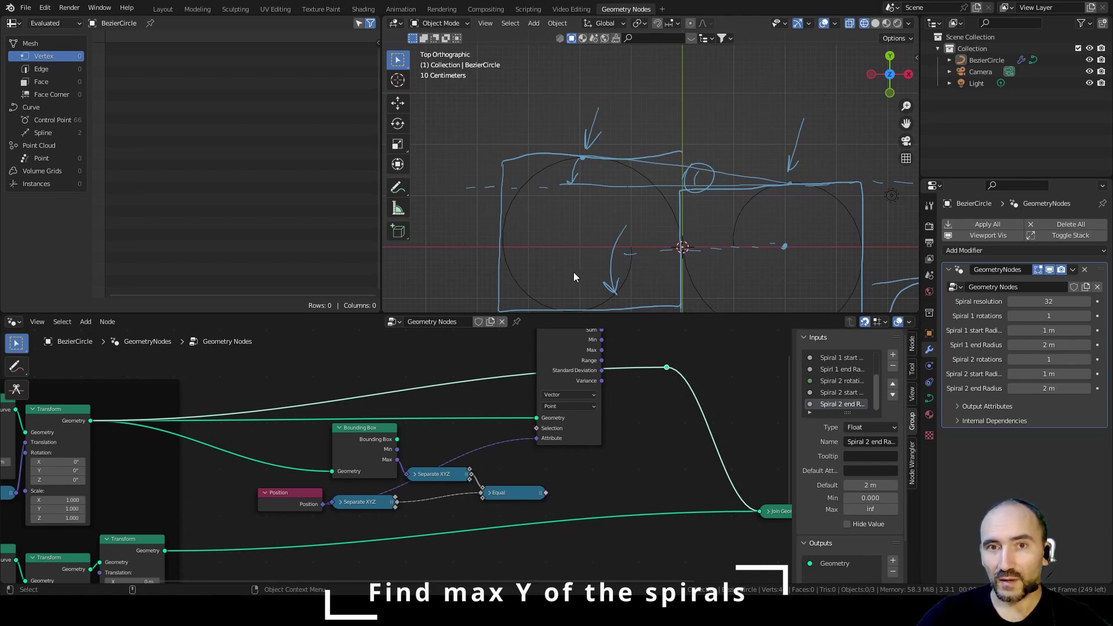
drag(377, 502, 447, 493)
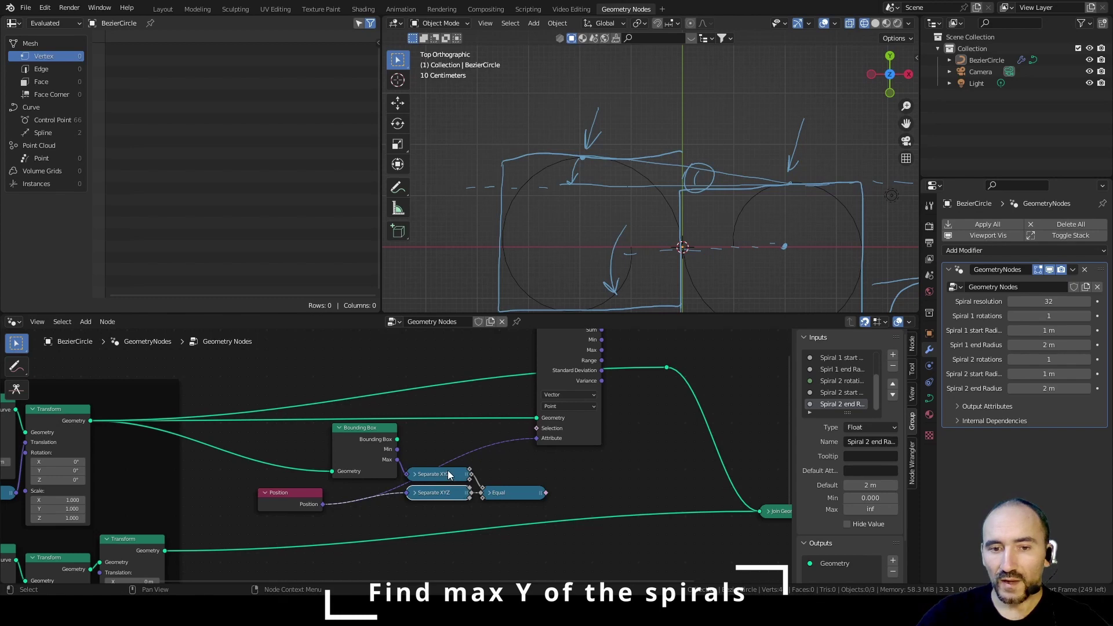
drag(542, 493, 529, 435)
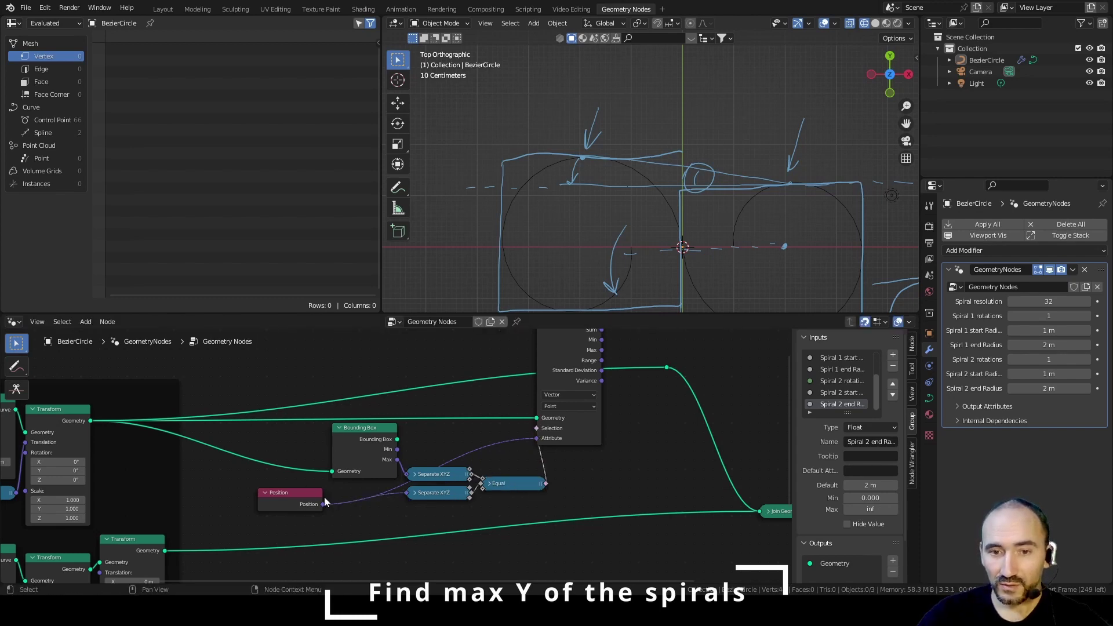
drag(585, 376, 612, 376)
Step: Add a Separate XYZ node fed by the Attribute Statistic's Max output
middle_drag(638, 368, 407, 443)
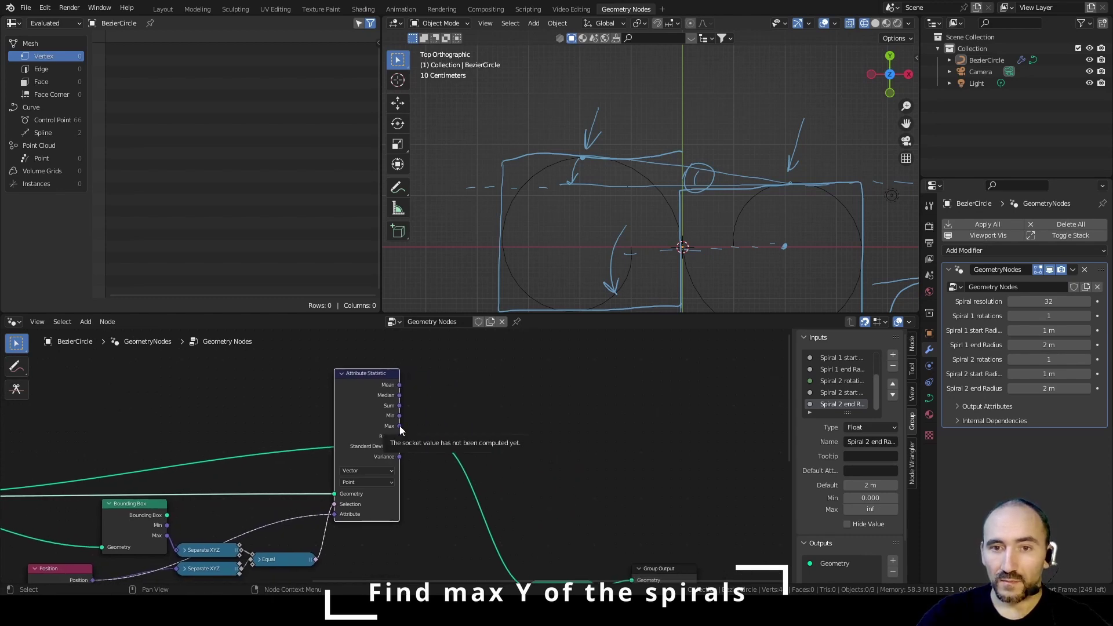
drag(399, 426, 459, 429)
text(separa)
key(Return)
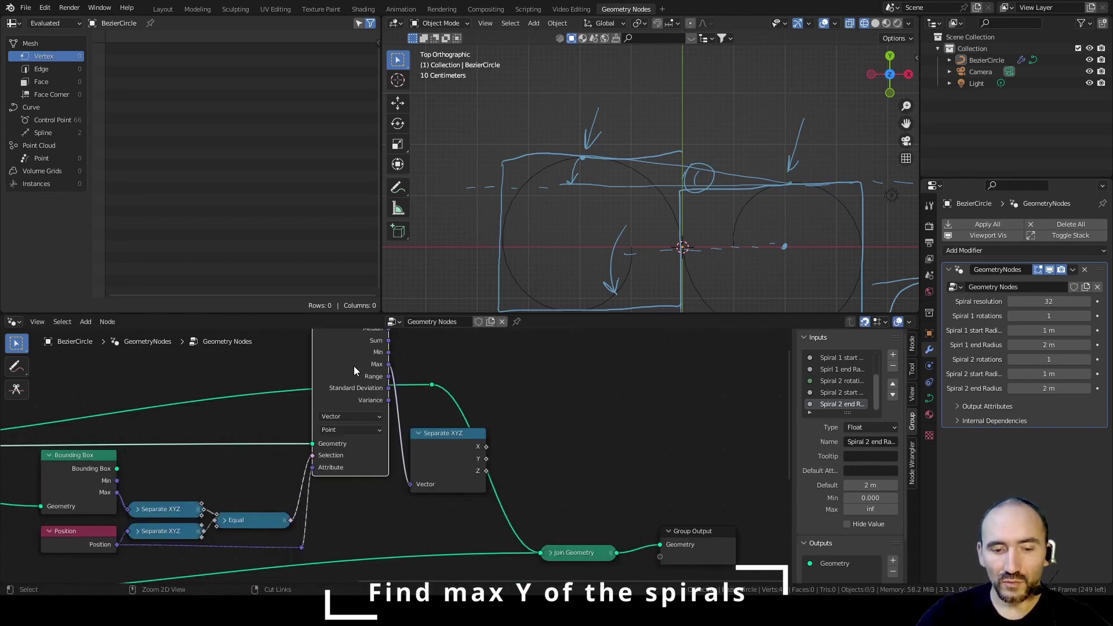
Step: Hide the Attribute Statistic's unused sockets, move the node back in line, and collapse the Separate XYZ after it
key(ctrl+z)
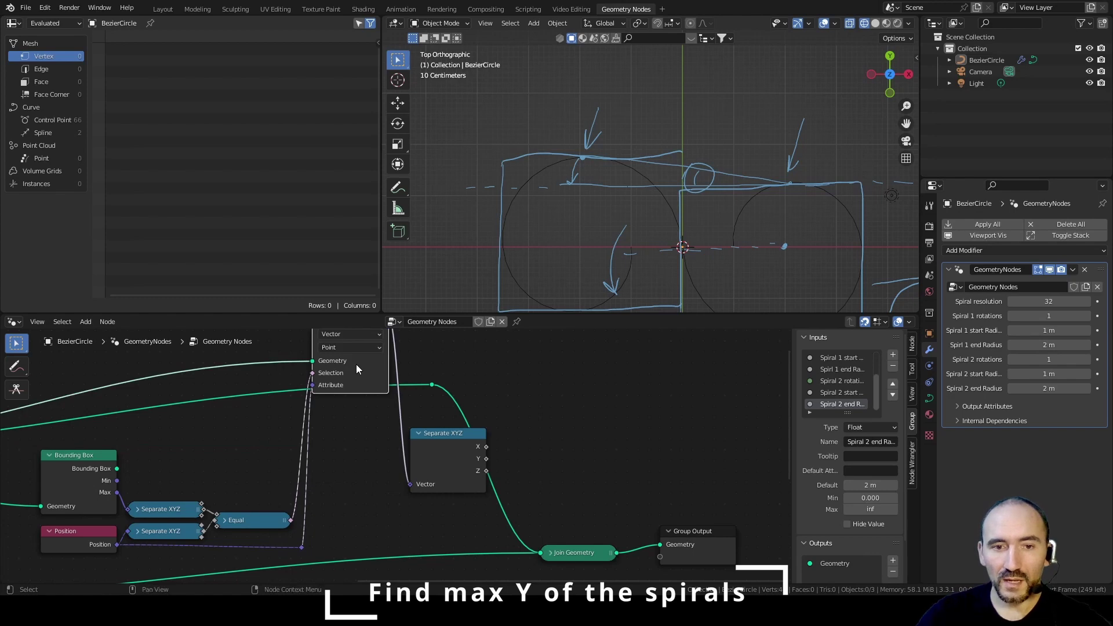
drag(356, 364, 372, 466)
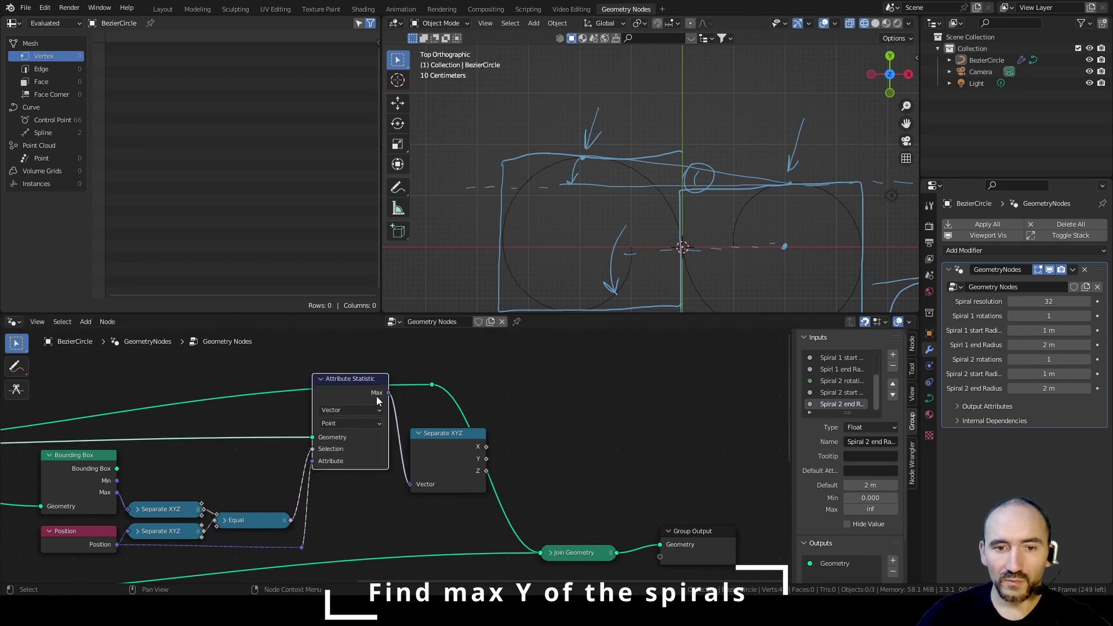
click(438, 433)
key(h)
drag(433, 429, 425, 452)
Step: Tidy the reroutes on the spirals' geometry and Position links around the Attribute Statistic node, and save the file
scroll(424, 432, down, 5)
drag(421, 406, 336, 442)
middle_drag(288, 434, 323, 427)
click(460, 488)
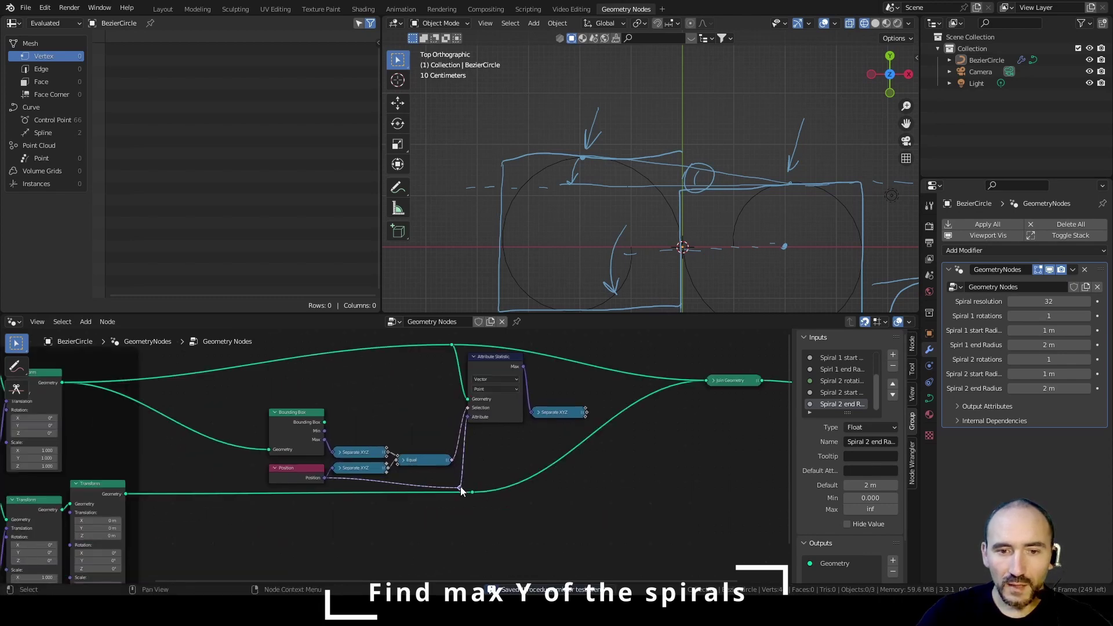
drag(461, 489, 460, 482)
middle_drag(359, 487, 503, 399)
middle_drag(465, 452, 348, 493)
scroll(349, 496, down, 2)
key(ctrl+s)
Step: Duplicate the first spiral's whole maximum-Y node group and place the copy below the second spiral's geometry link
drag(287, 485, 559, 347)
key(shift+d)
click(556, 479)
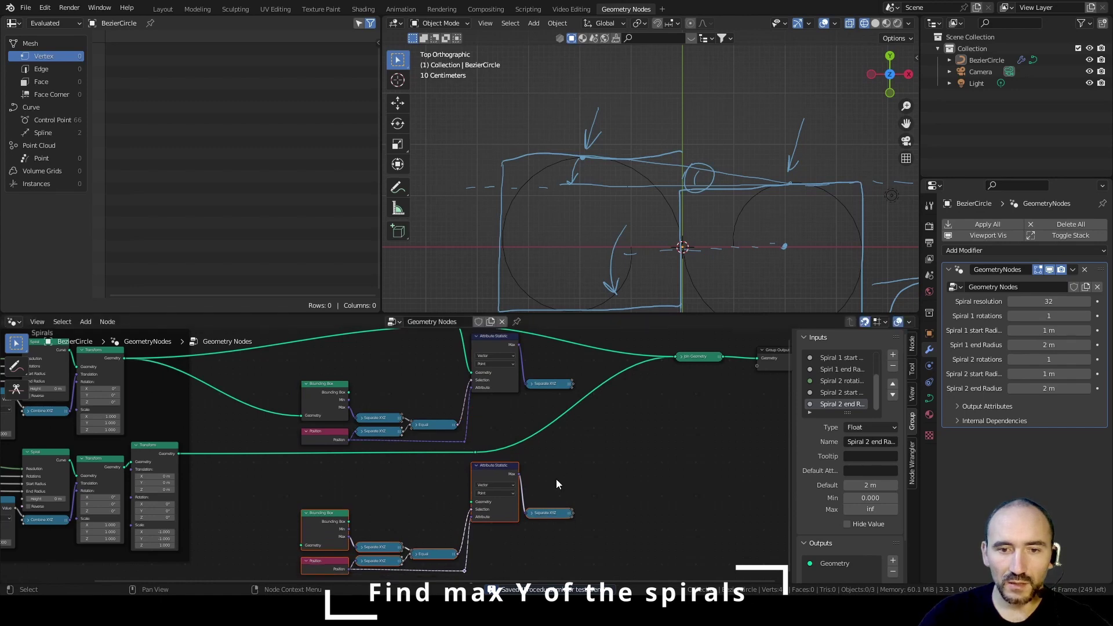
Step: Connect the second spiral's geometry to the duplicated Attribute Statistic and Bounding Box nodes
middle_drag(547, 494, 539, 426)
scroll(539, 425, up, 3)
click(470, 520)
click(443, 540)
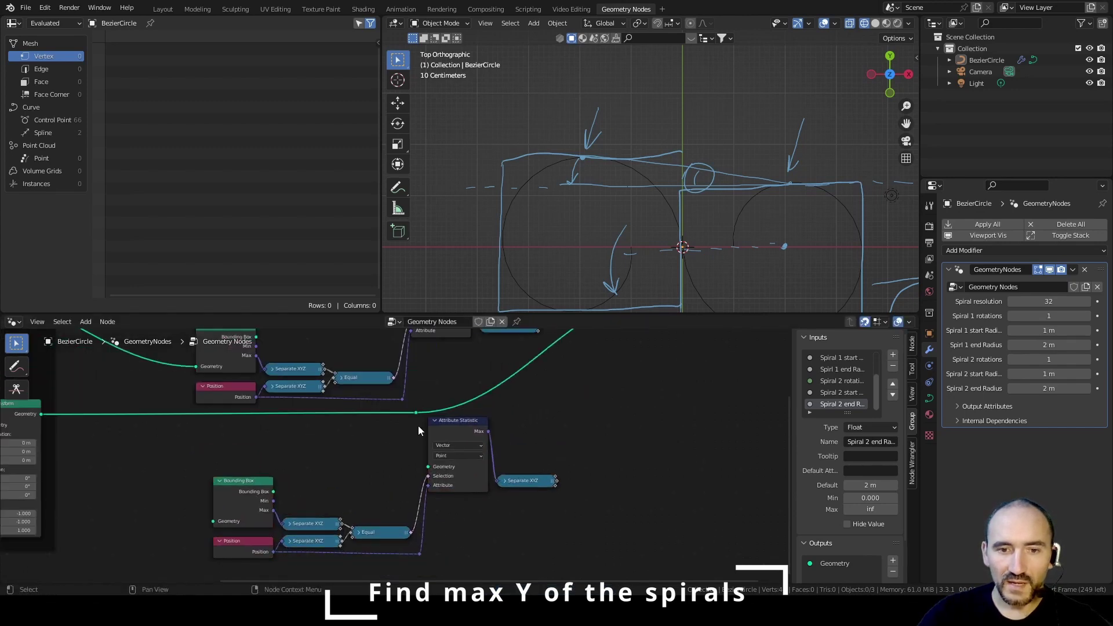
drag(416, 412, 427, 472)
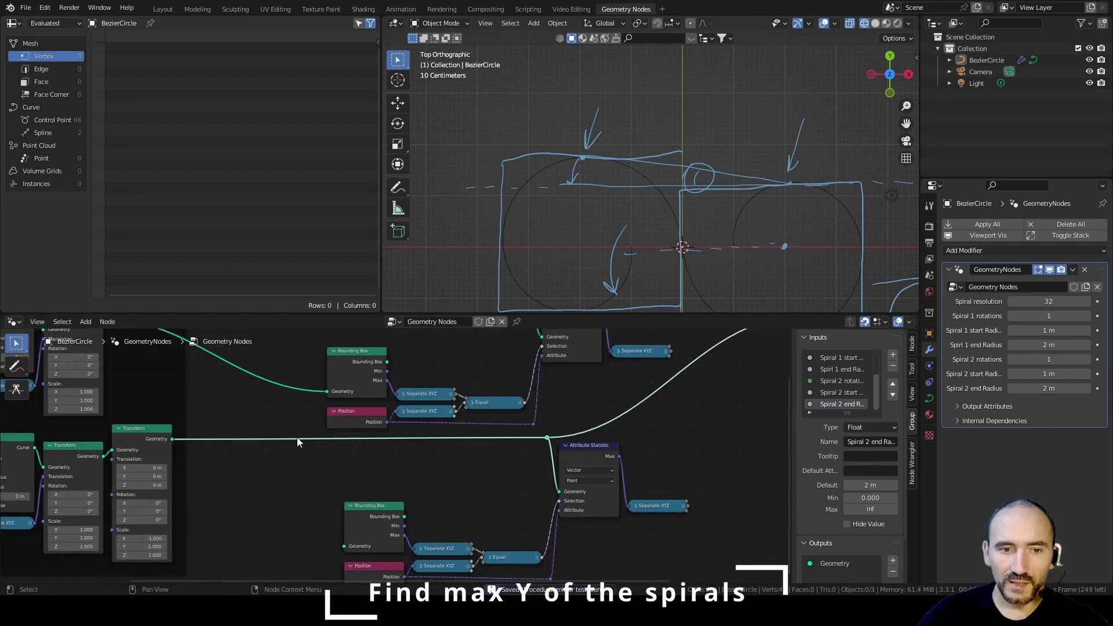
drag(172, 439, 343, 544)
Step: Collapse the Bounding Box and Position nodes and stack the two Separate XYZ nodes after the Attribute Statistics
key(h)
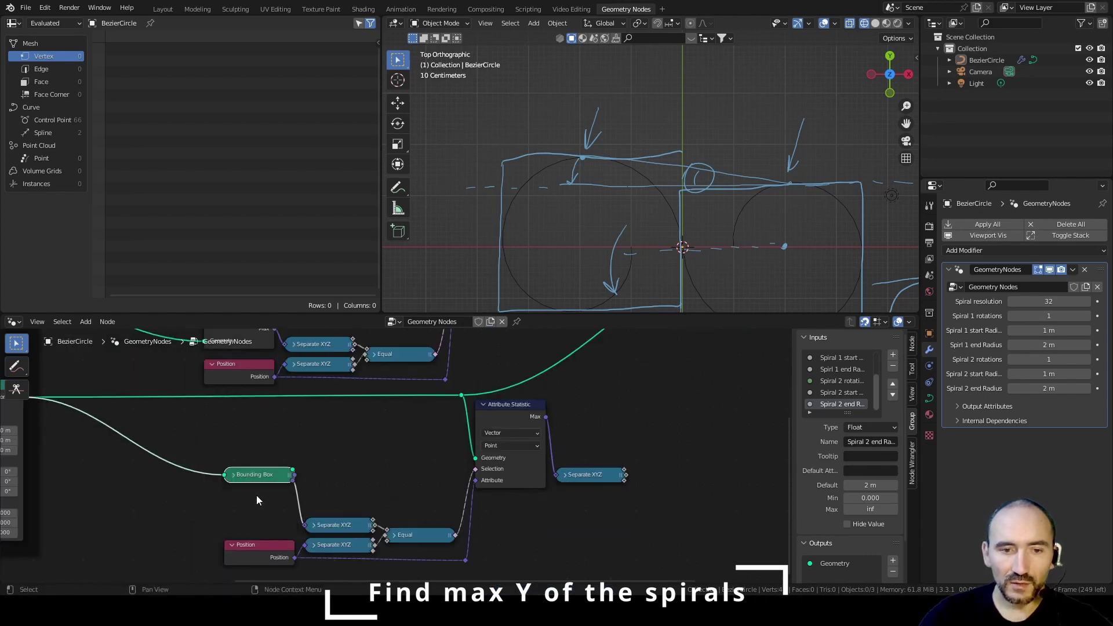
click(264, 556)
key(h)
key(g)
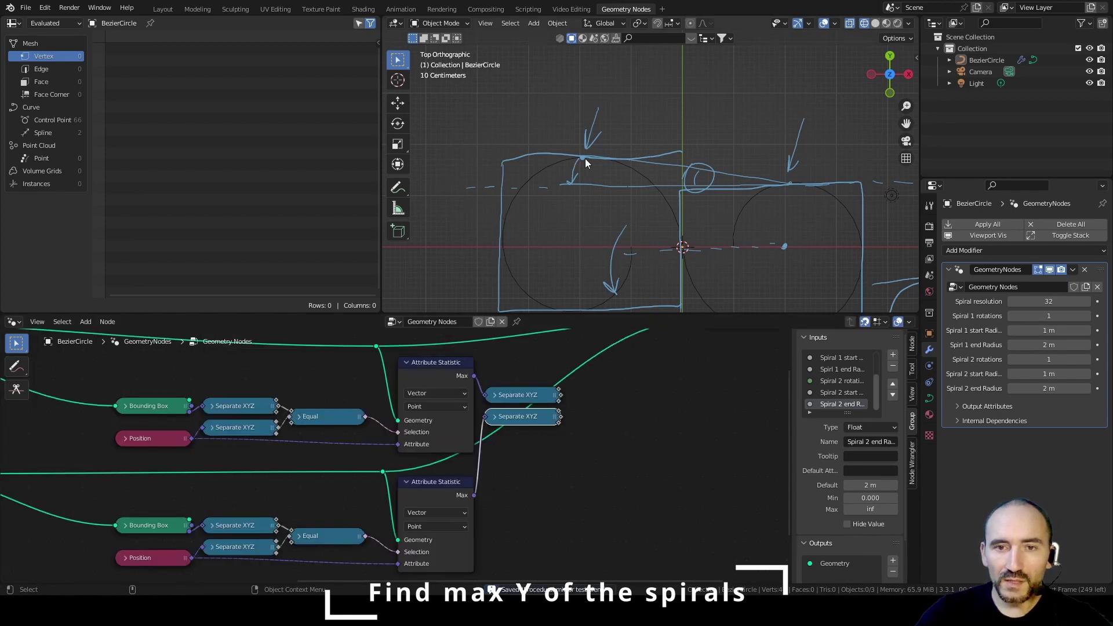
middle_drag(518, 422, 328, 499)
Step: Annotate an arrow up to the first spiral's highest point and a horizontal arrow from the second spiral's top toward the first
drag(583, 180, 586, 170)
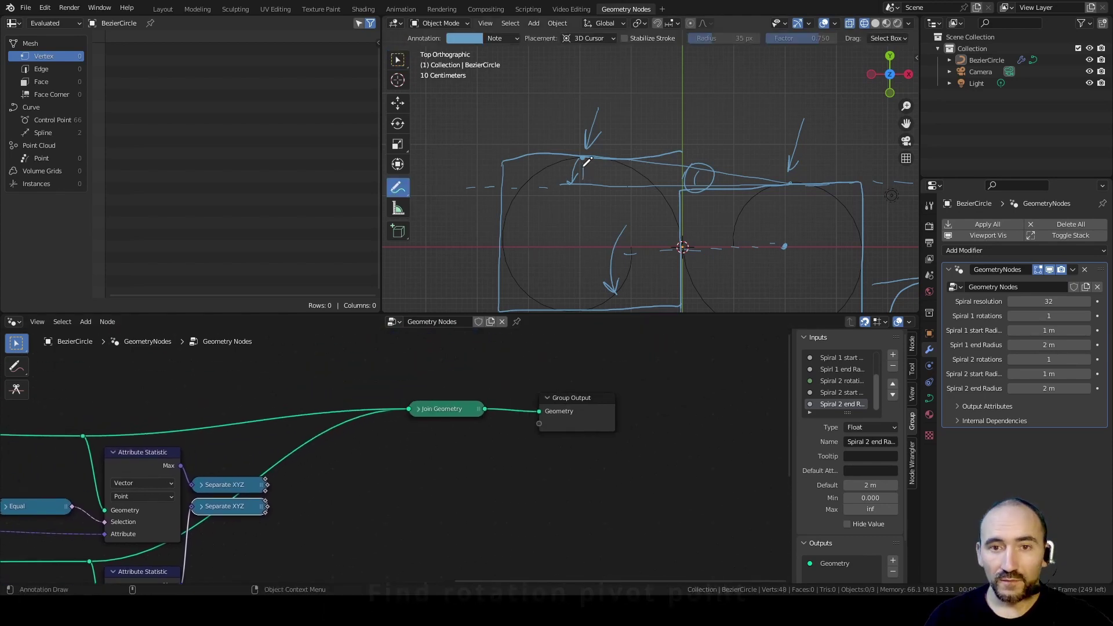
mouse_move(786, 196)
mouse_down()
mouse_move(582, 200)
mouse_move(606, 208)
mouse_up()
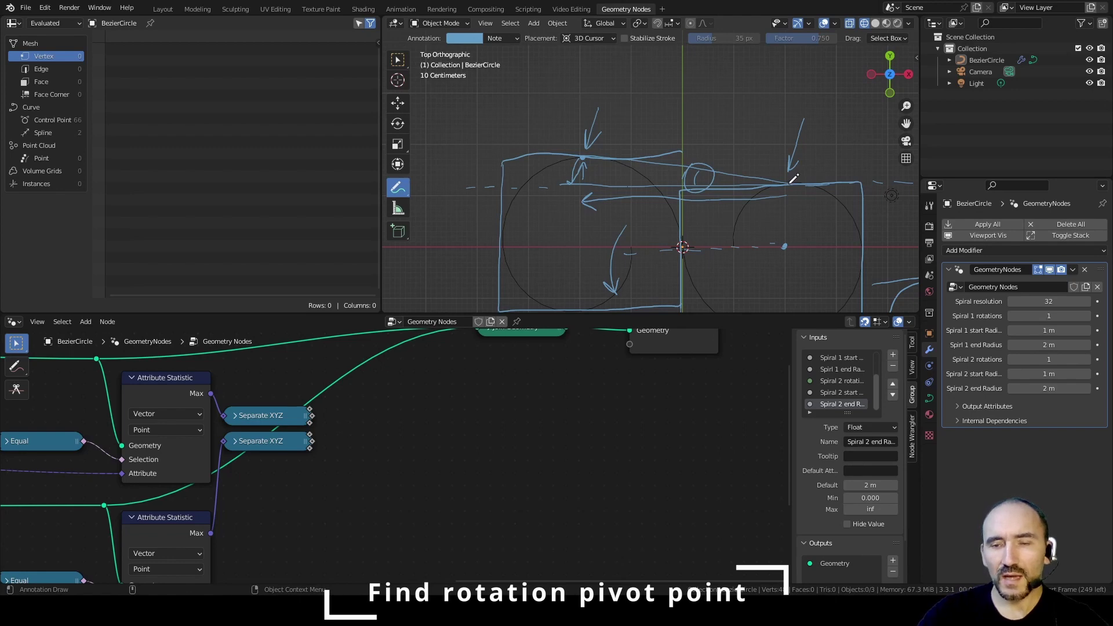
Step: Add a Switch node after the two Separate XYZ nodes of the spirals' maximum points
key(F3)
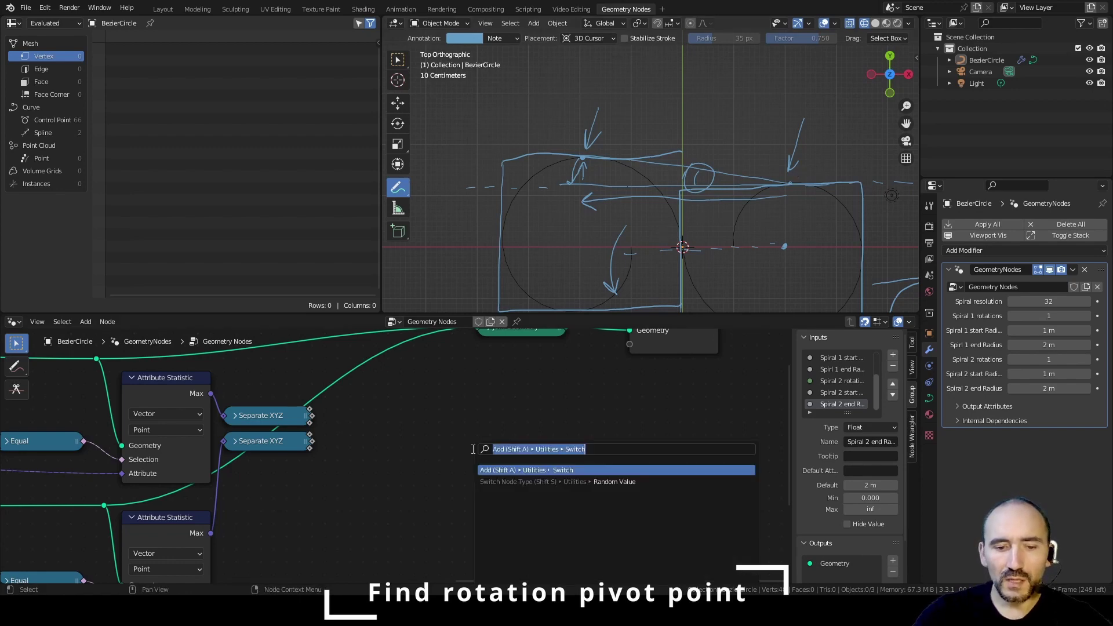
text(swit)
key(Return)
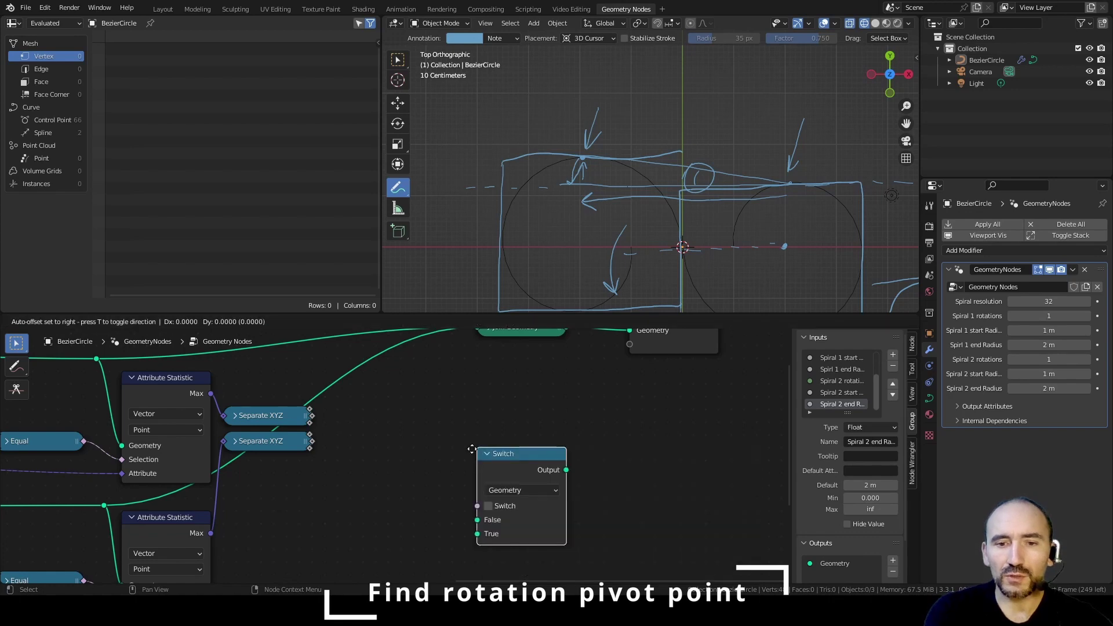
click(493, 413)
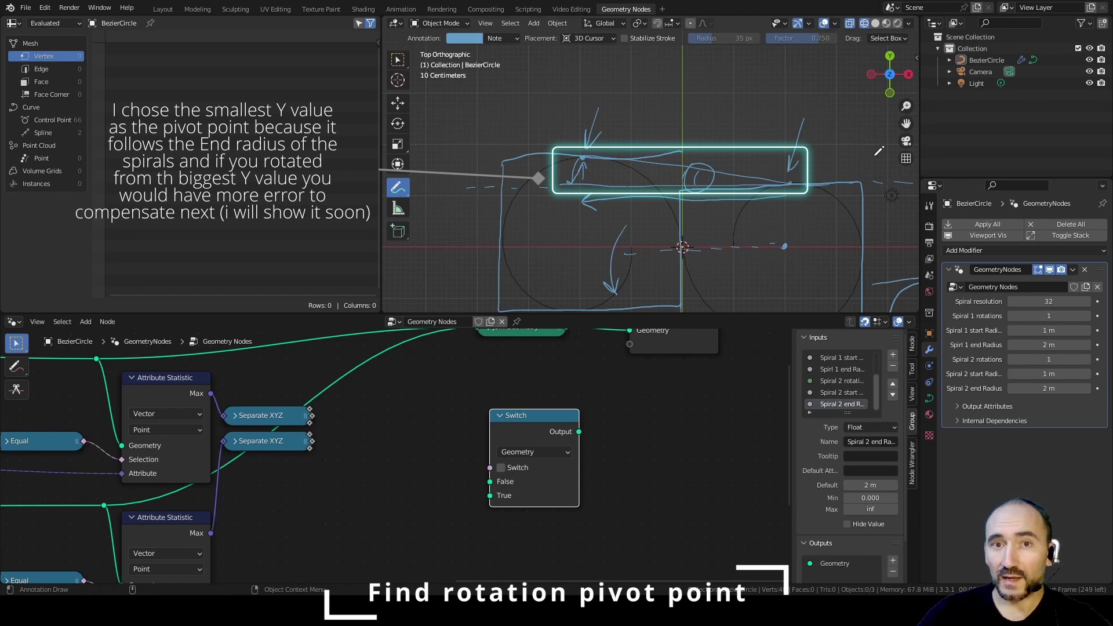
Step: Add a Less Than comparison of the two Separate XYZ nodes' Y values and feed its result into the Switch
click(321, 414)
drag(312, 415, 372, 424)
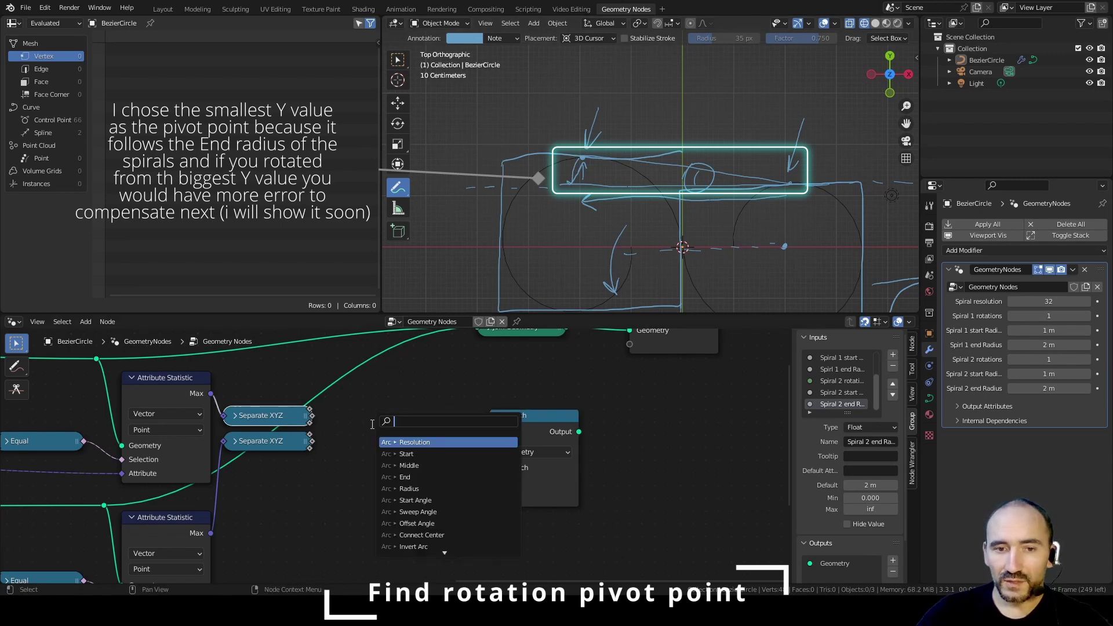
text(less)
key(Return)
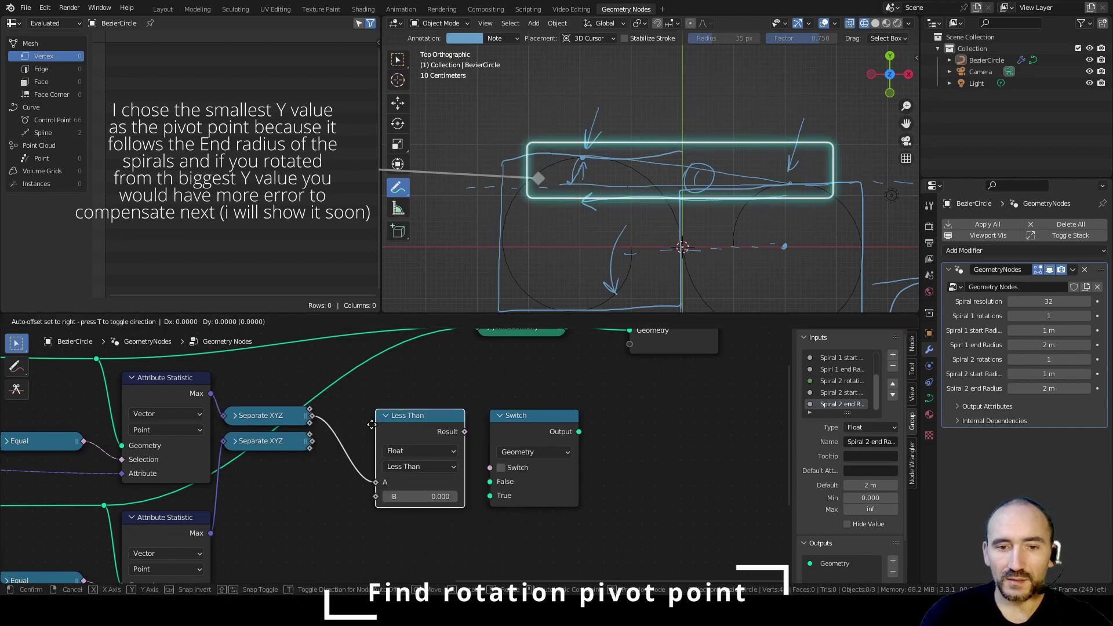
click(334, 413)
drag(311, 445, 338, 484)
Step: Set the Switch type to Vector and the comparison to Greater Than, and collapse the comparison node
click(534, 452)
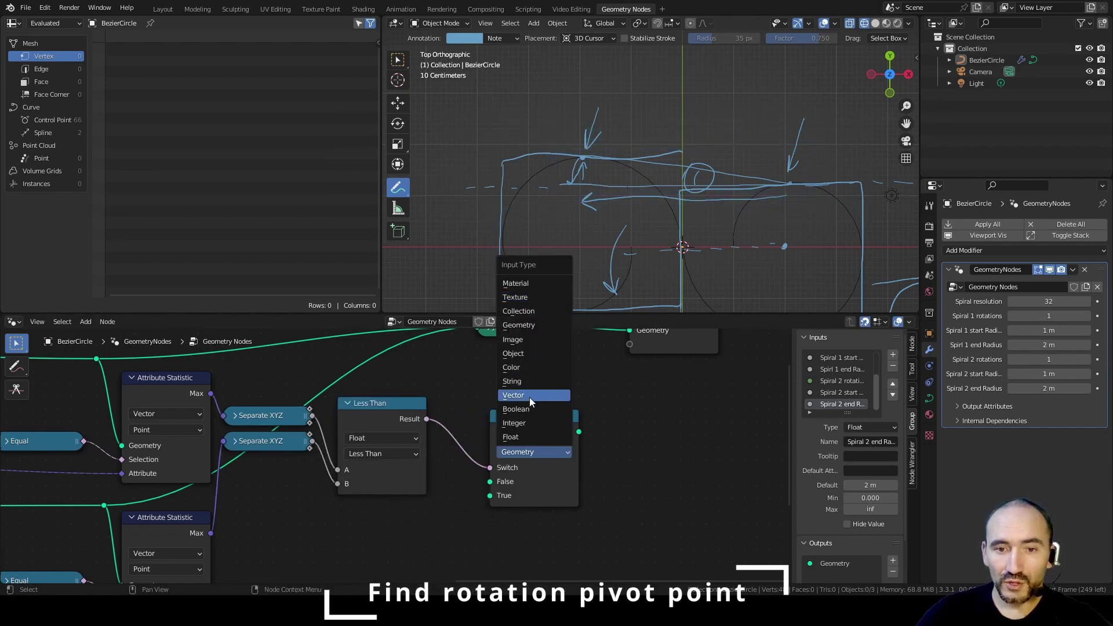
click(530, 398)
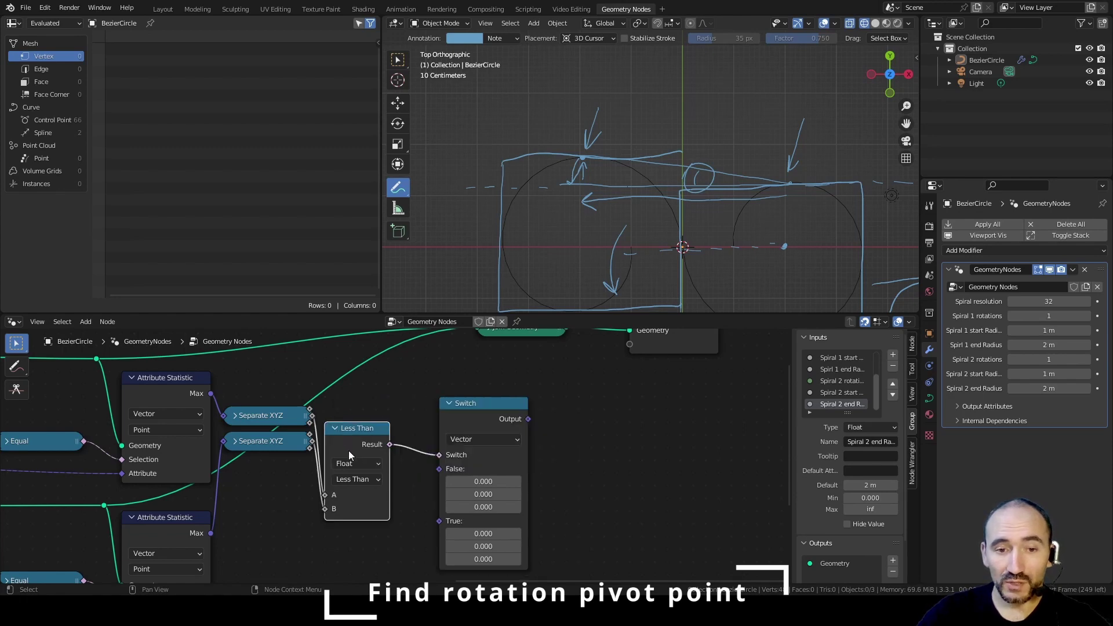
click(366, 479)
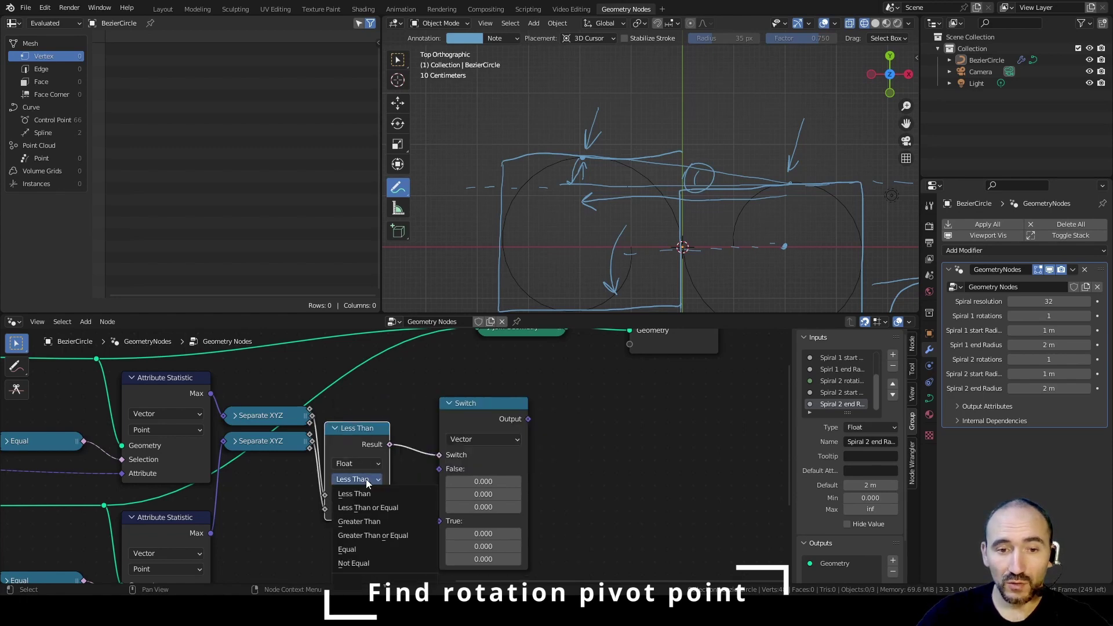
click(371, 513)
click(334, 427)
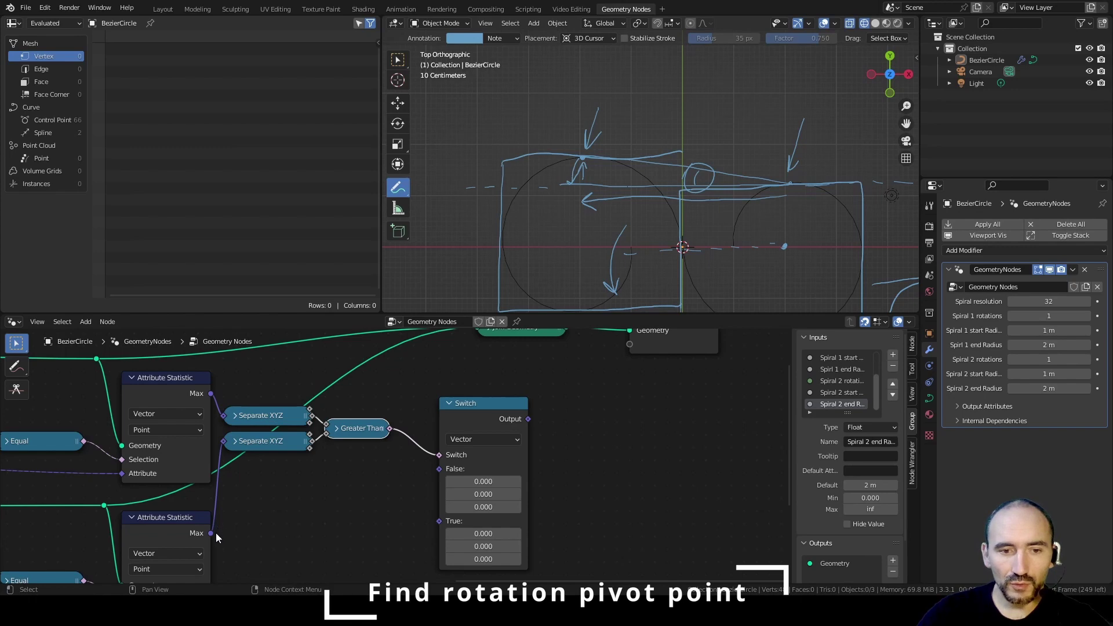
Step: Connect the first spiral's Max to the Switch's False input and the second's to True, adding a reroute on the False link
drag(212, 534, 441, 521)
drag(211, 394, 439, 468)
shift+right_drag(391, 458, 339, 479)
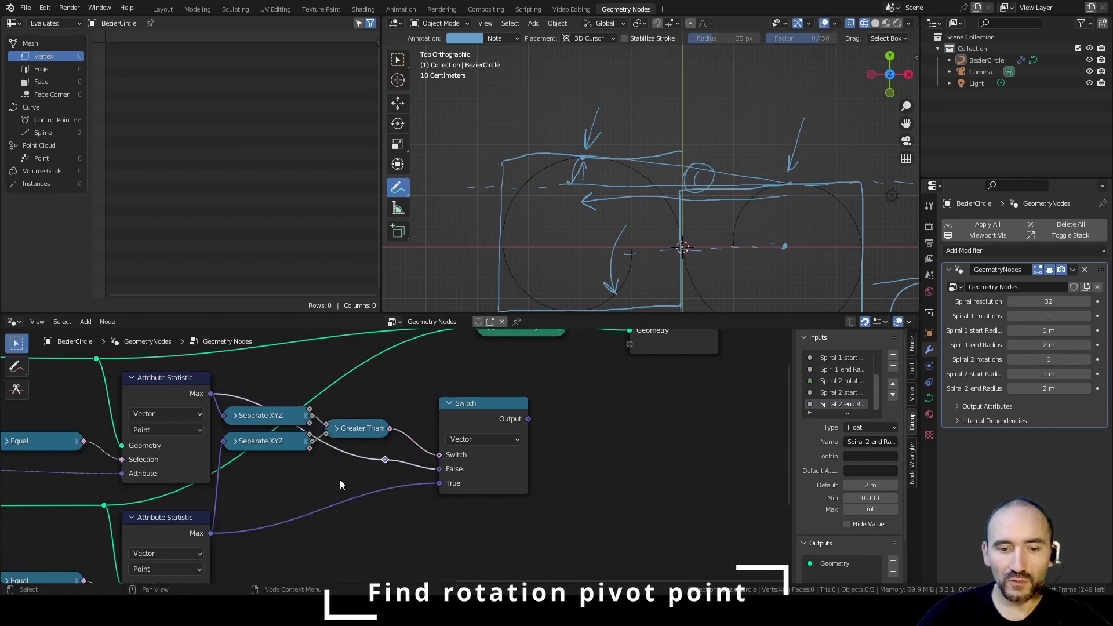
key(g)
click(182, 501)
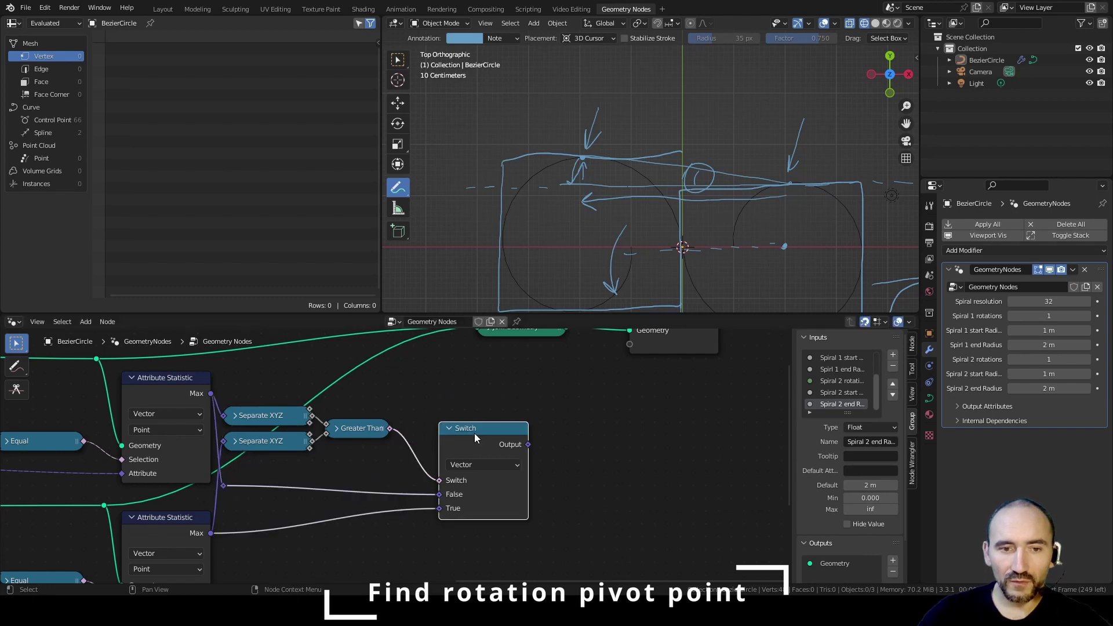
Step: Frame both Bounding Box to Attribute Statistic chains together and label the frame "Find max y border point"
scroll(474, 431, down, 2)
middle_drag(606, 482, 537, 520)
drag(521, 562, 154, 357)
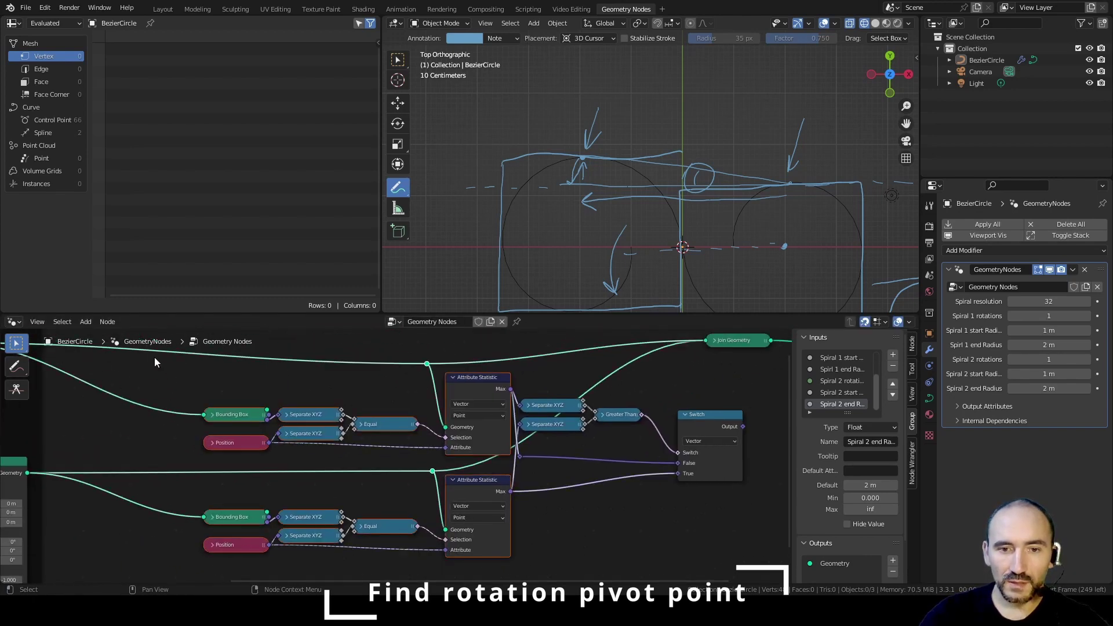
key(ctrl+j)
key(F2)
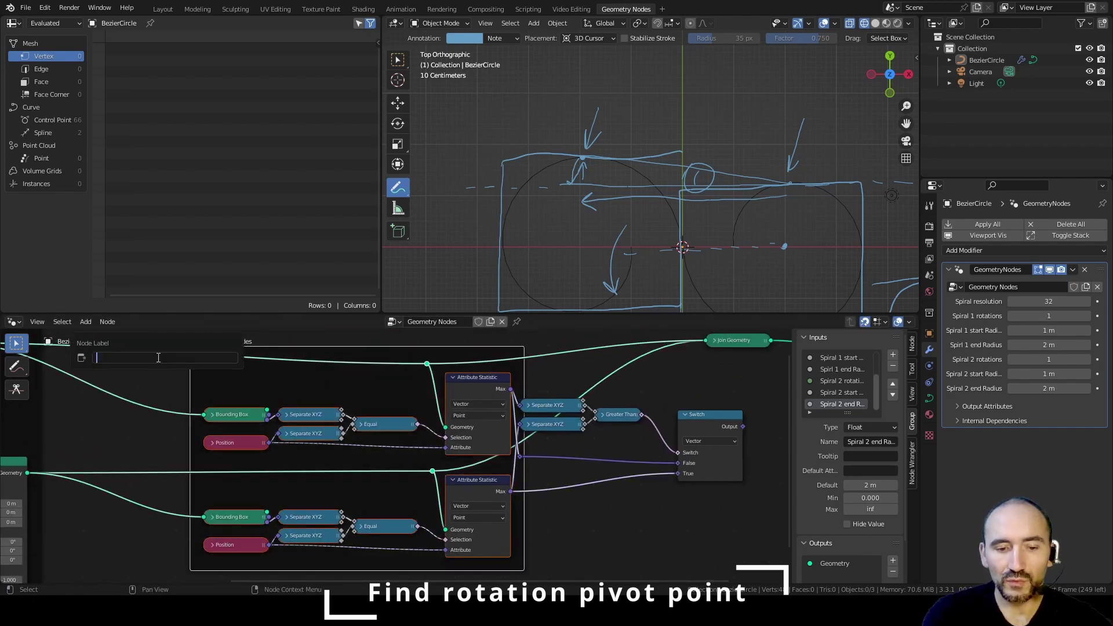
text(Find max y)
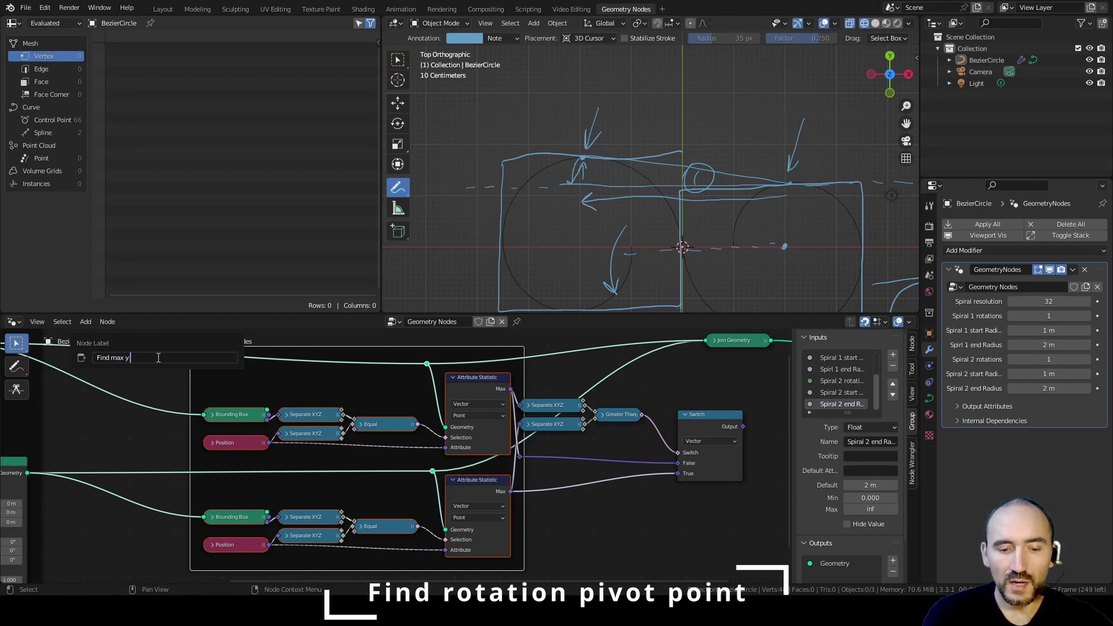
text( border point)
key(Return)
Step: Frame the two Separate XYZ, Greater Than and Switch nodes with the reroute and label the frame "Find pivot point"
middle_drag(568, 536, 336, 553)
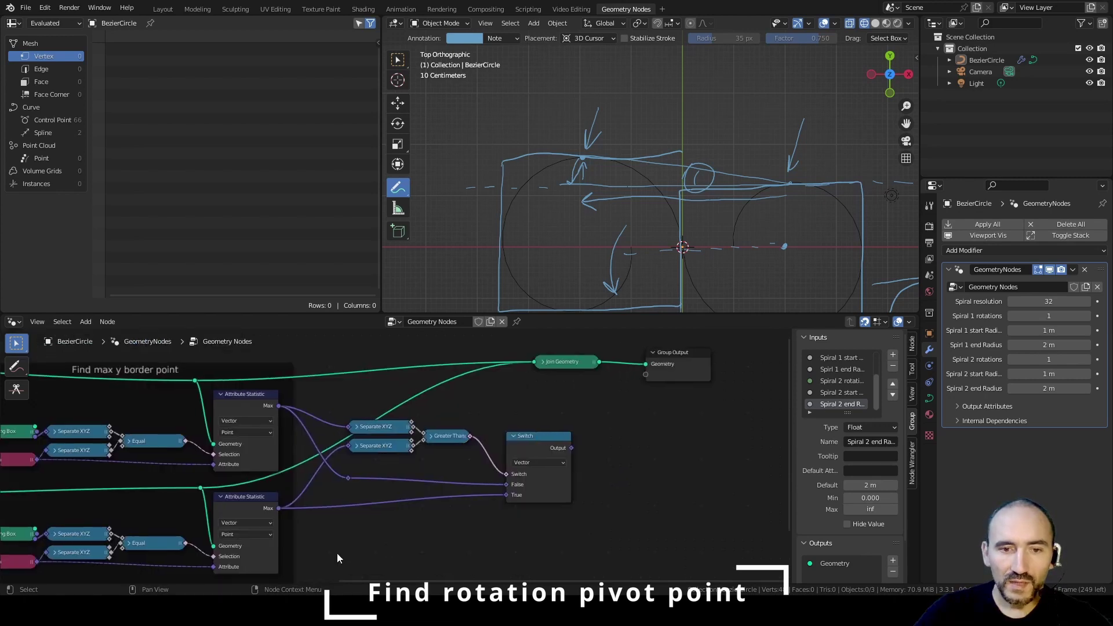
drag(298, 535, 565, 410)
key(ctrl+j)
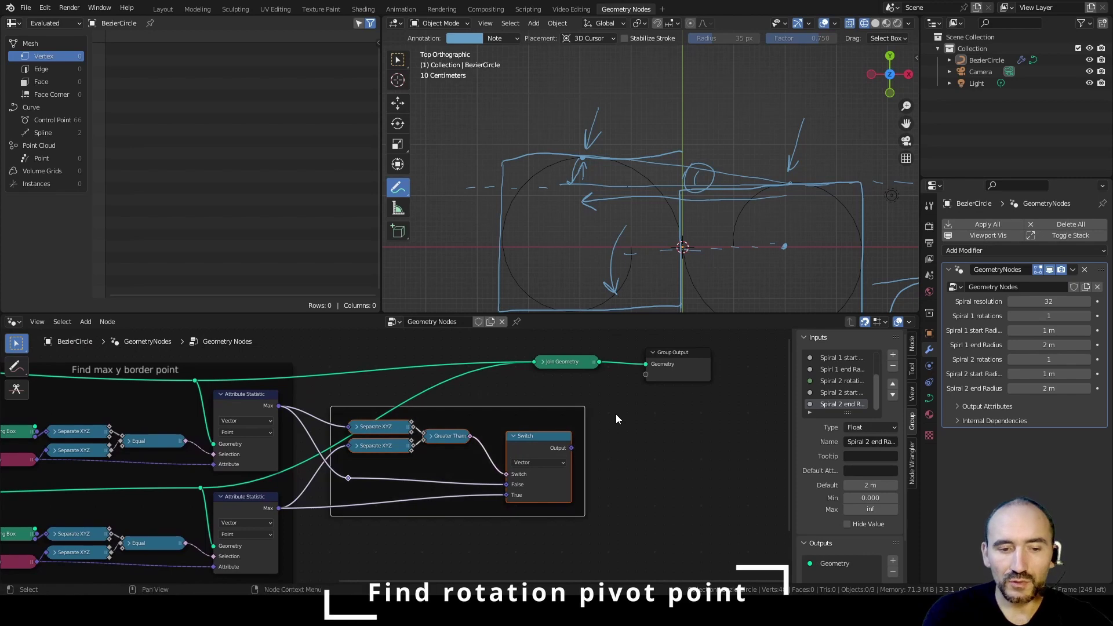
key(F2)
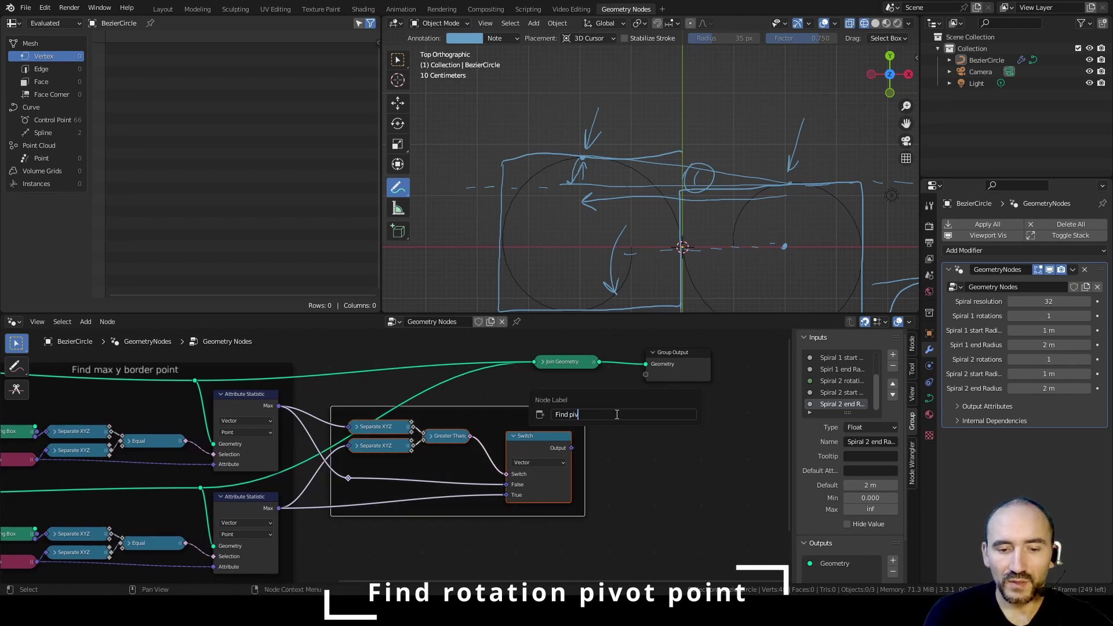
text(Find pivot point)
key(Return)
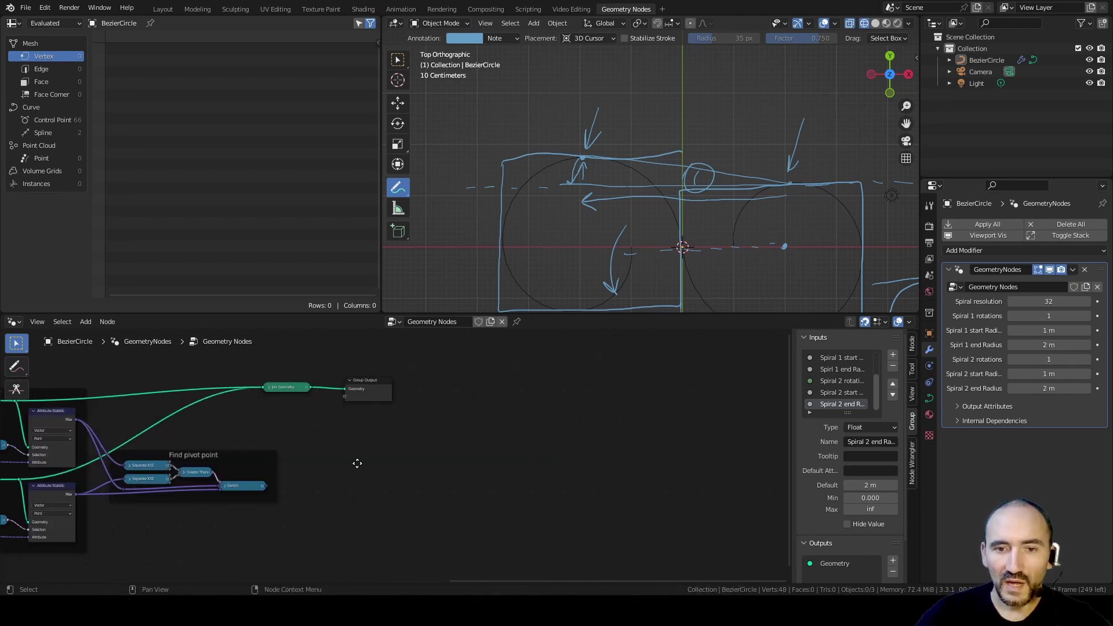
Step: Annotate the formulas z = A sin α and x = A cos α below the triangle sketch and circle both A terms
middle_drag(357, 462, 311, 467)
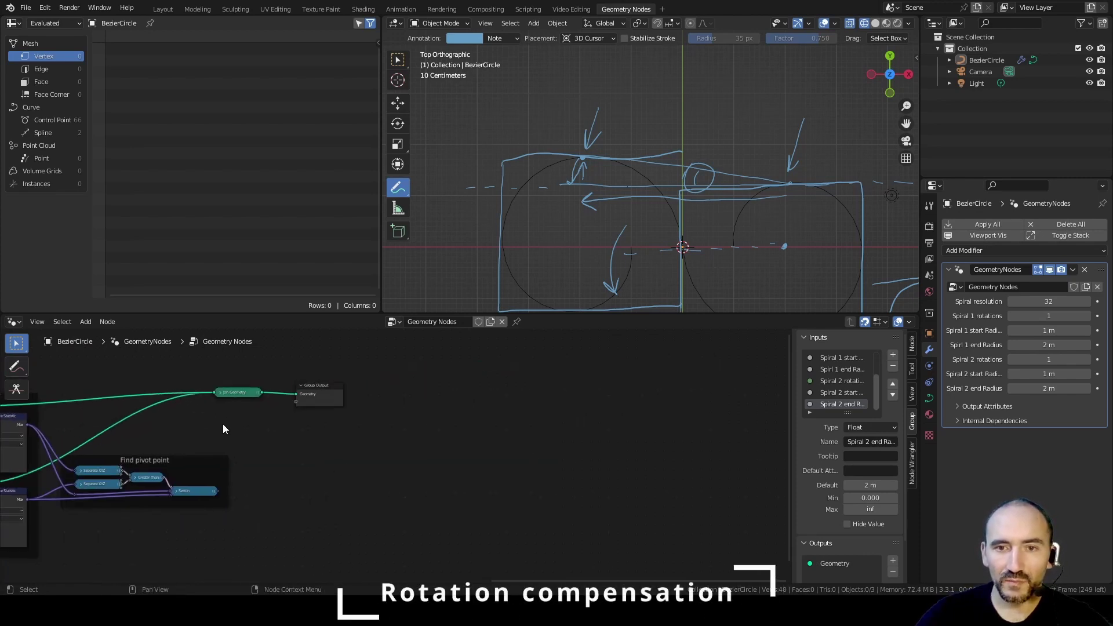
scroll(324, 432, up, 2)
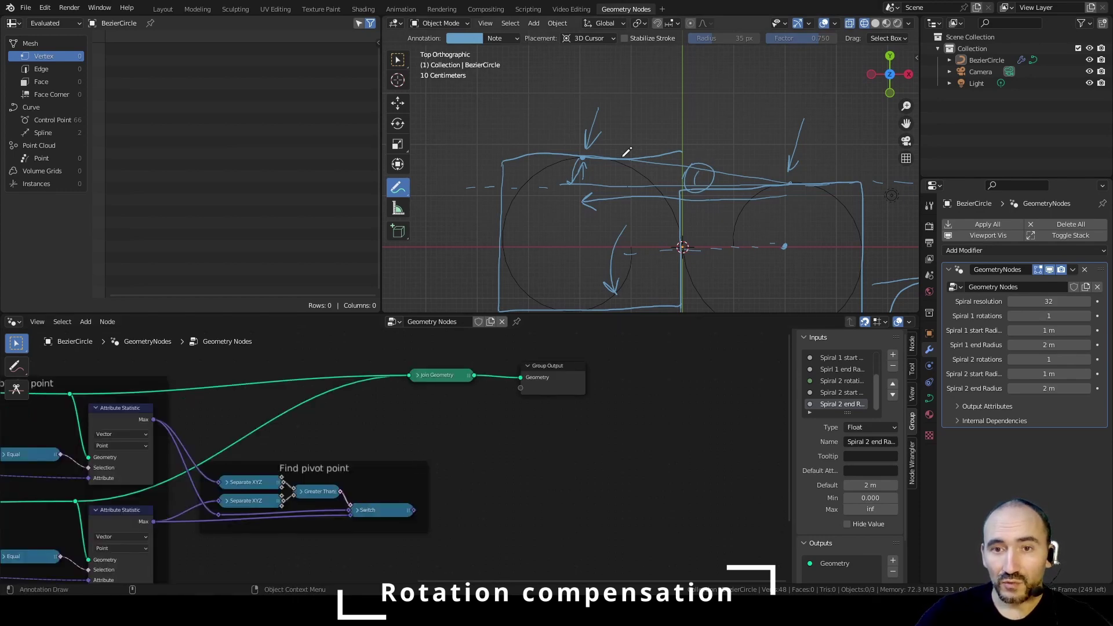
middle_drag(558, 510, 464, 466)
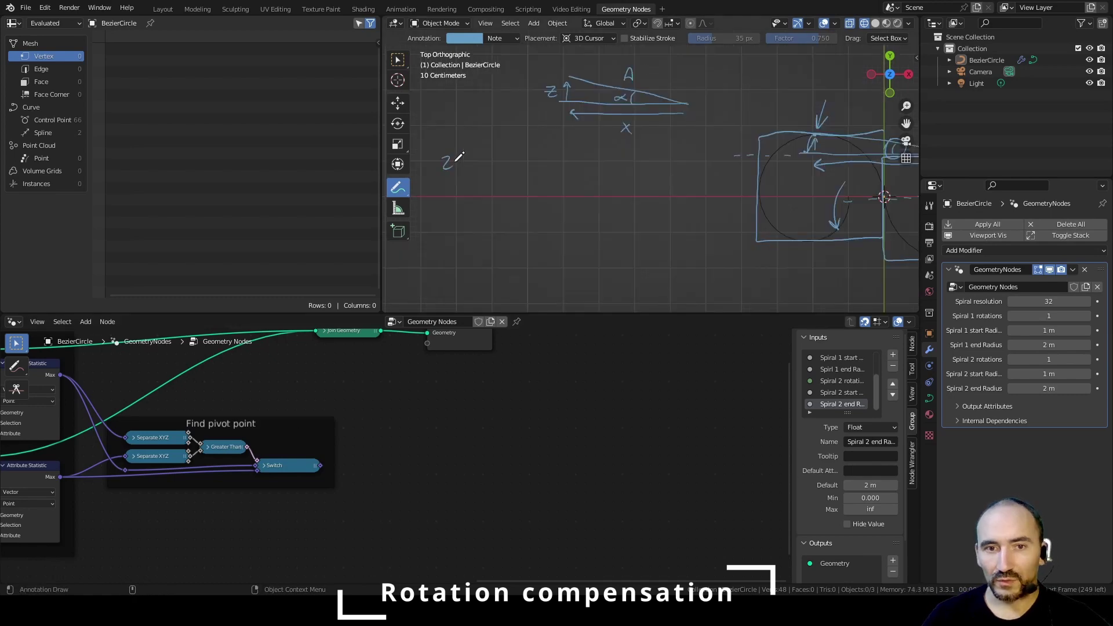
drag(440, 158, 550, 172)
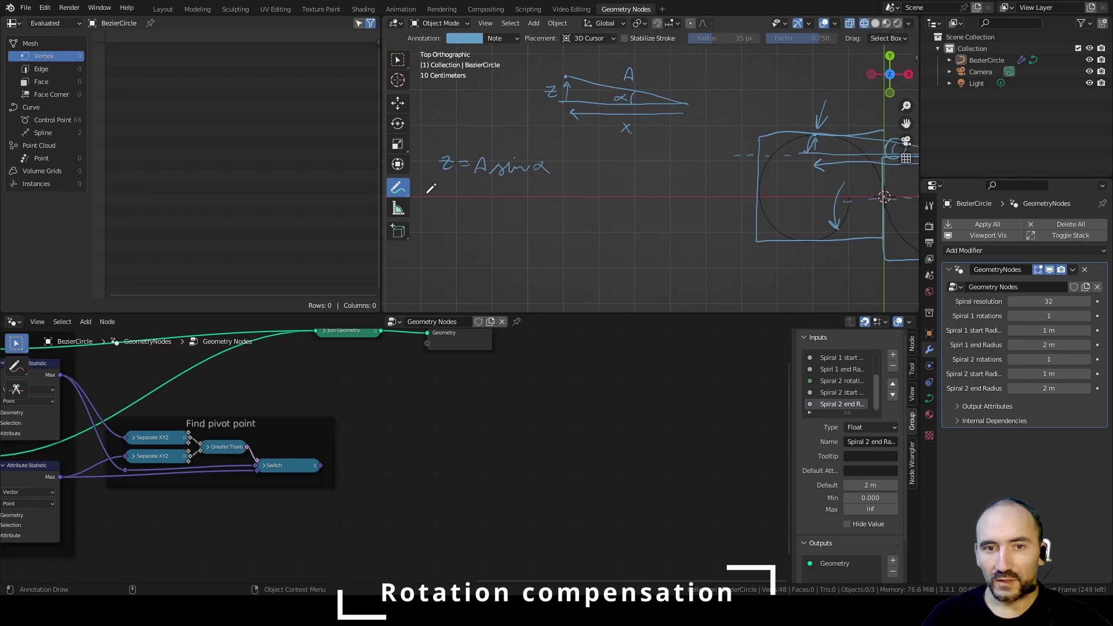
drag(439, 190, 448, 199)
mouse_move(448, 191)
mouse_down()
mouse_move(439, 200)
mouse_move(466, 191)
mouse_up()
drag(472, 200, 556, 185)
drag(492, 166, 486, 146)
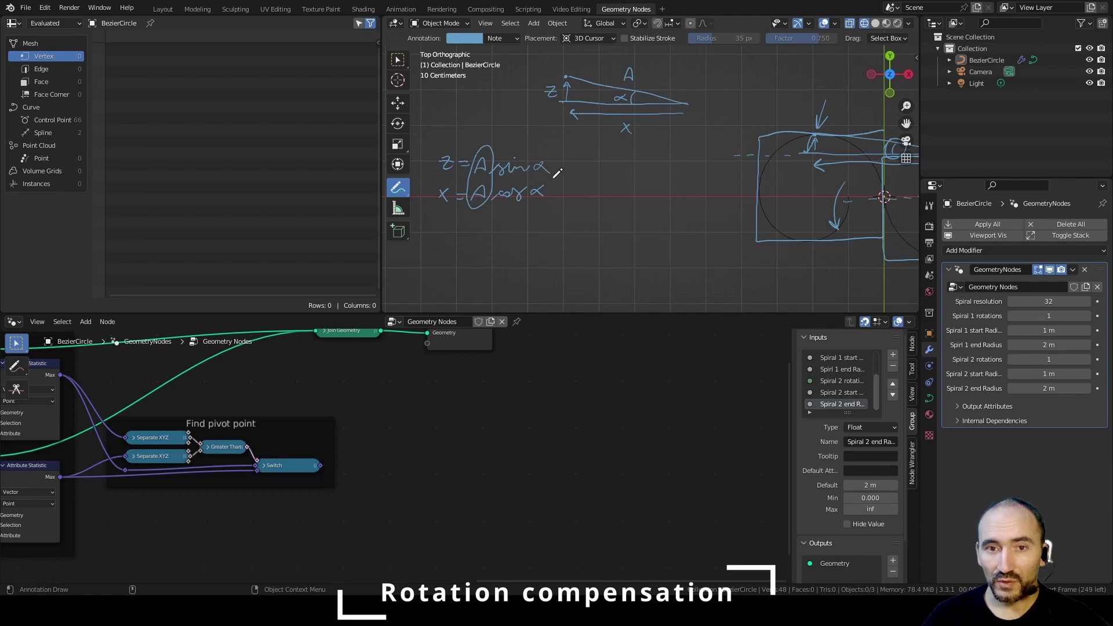
Step: Annotate the derived equation A = z / sin α = x / cos α, with arrows showing the terms swapping sides
drag(556, 176, 571, 175)
drag(556, 183, 570, 183)
mouse_move(570, 174)
mouse_down()
mouse_move(573, 186)
mouse_move(624, 172)
mouse_up()
mouse_move(606, 185)
mouse_down()
mouse_move(636, 184)
mouse_move(620, 197)
mouse_move(639, 200)
mouse_move(652, 182)
mouse_up()
drag(641, 188, 688, 173)
mouse_move(687, 162)
mouse_down()
mouse_move(674, 173)
mouse_move(700, 184)
mouse_move(677, 197)
mouse_move(706, 201)
mouse_up()
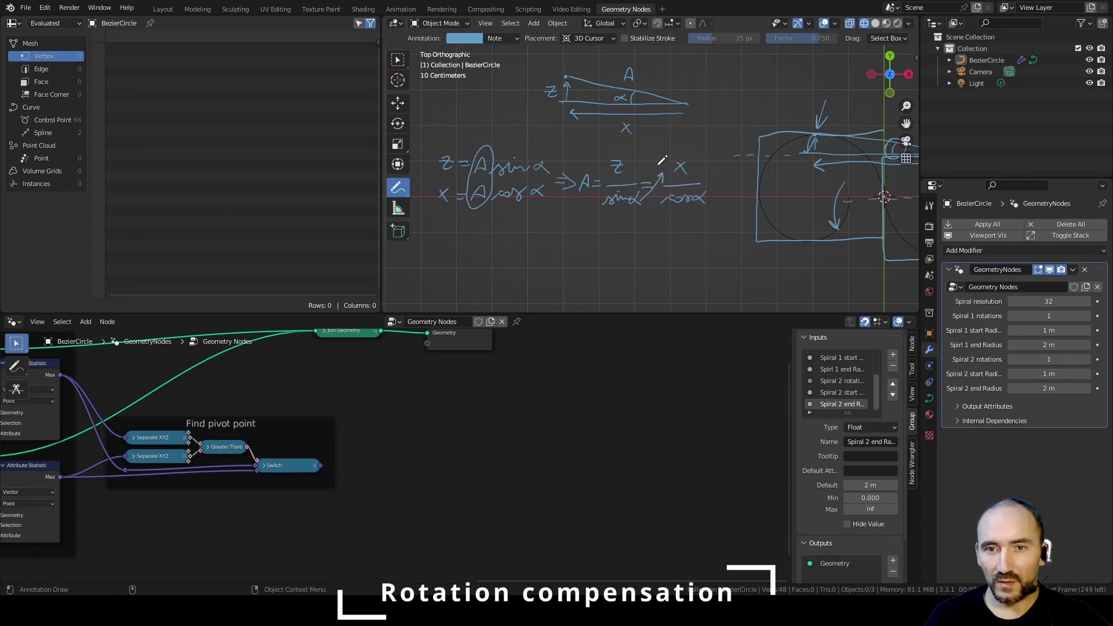
mouse_move(662, 161)
mouse_down()
mouse_move(677, 161)
mouse_move(643, 177)
mouse_up()
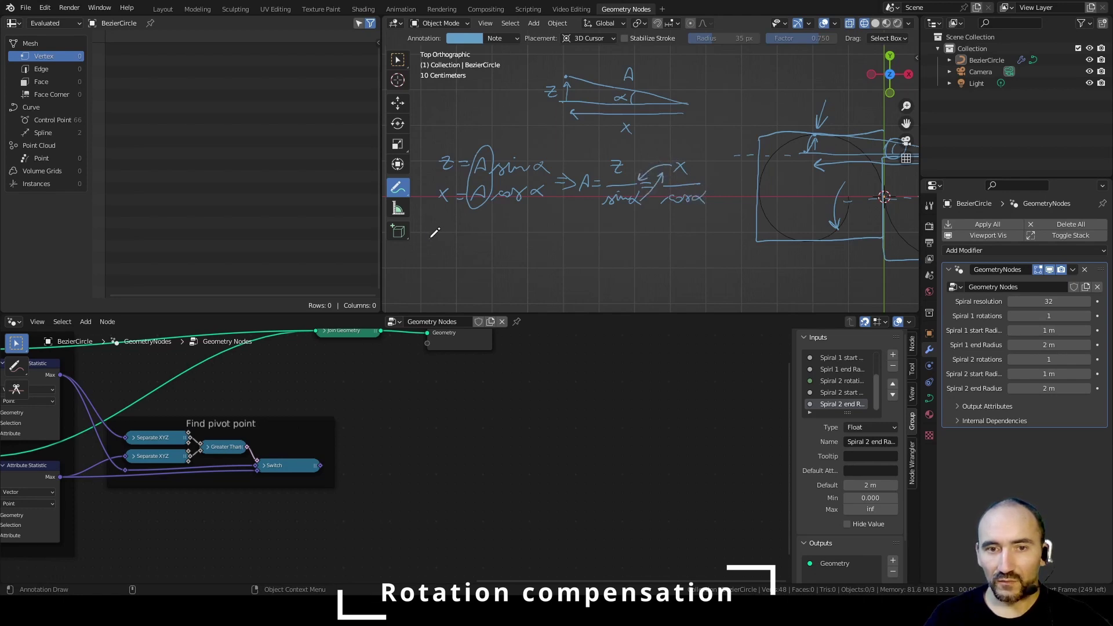
Step: Annotate sin α / cos α = z / x = tan α ⇒ α = arcsin z / x below the previous formulas
mouse_move(430, 234)
mouse_down()
mouse_move(480, 231)
mouse_move(424, 248)
mouse_move(458, 257)
mouse_move(513, 236)
mouse_up()
mouse_move(495, 244)
mouse_down()
mouse_move(516, 243)
mouse_move(499, 265)
mouse_up()
mouse_move(414, 270)
mouse_down()
mouse_move(482, 274)
mouse_move(479, 236)
mouse_move(415, 268)
mouse_up()
drag(525, 274, 534, 240)
mouse_move(526, 248)
mouse_down()
mouse_move(597, 250)
mouse_move(548, 233)
mouse_move(617, 241)
mouse_move(617, 252)
mouse_move(657, 242)
mouse_up()
mouse_move(647, 249)
mouse_down()
mouse_move(712, 249)
mouse_move(732, 235)
mouse_move(726, 268)
mouse_move(739, 245)
mouse_move(678, 215)
mouse_move(660, 226)
mouse_move(658, 258)
mouse_up()
Step: Add a vector Subtract node that subtracts the second spiral's maximum point from the first's, and collapse it
scroll(277, 472, up, 2)
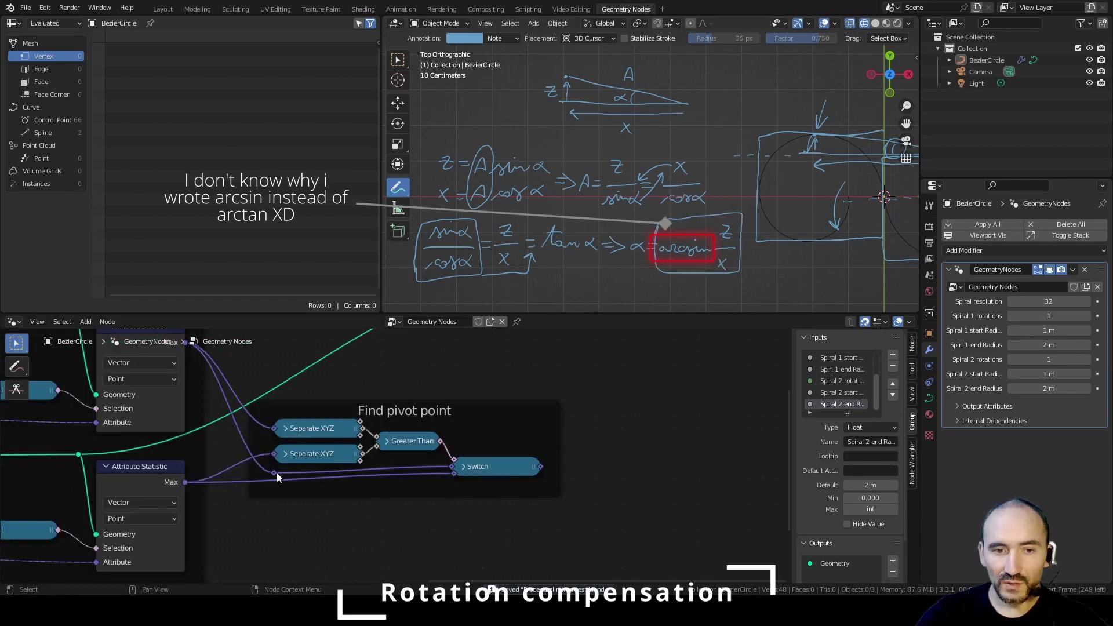
drag(277, 471, 539, 528)
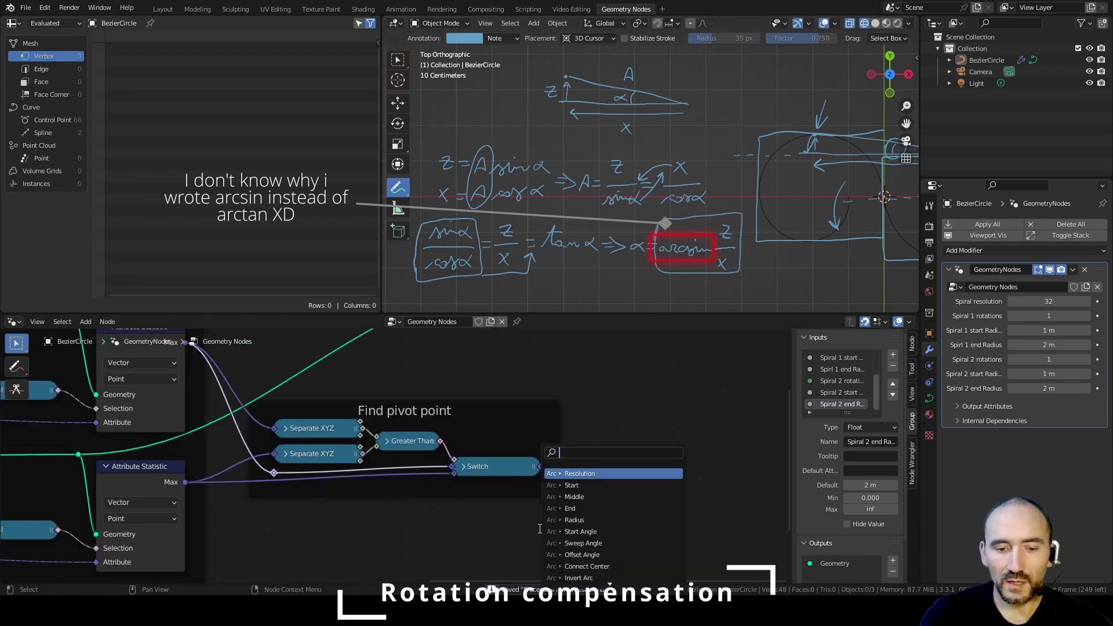
text(subtr)
key(Return)
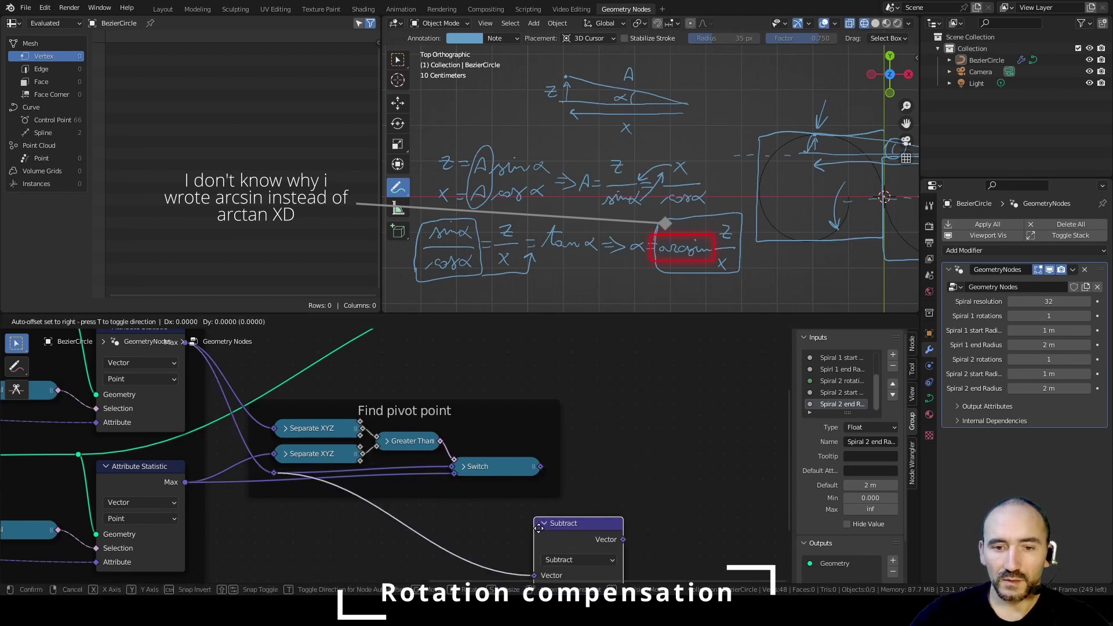
click(589, 452)
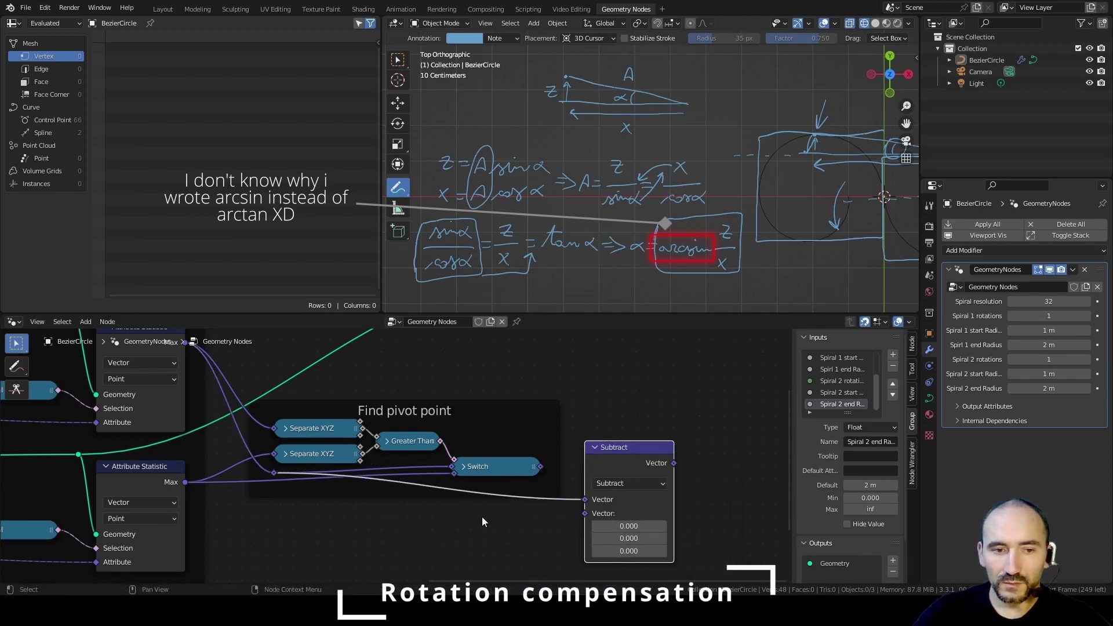
drag(185, 482, 584, 513)
drag(627, 460, 627, 465)
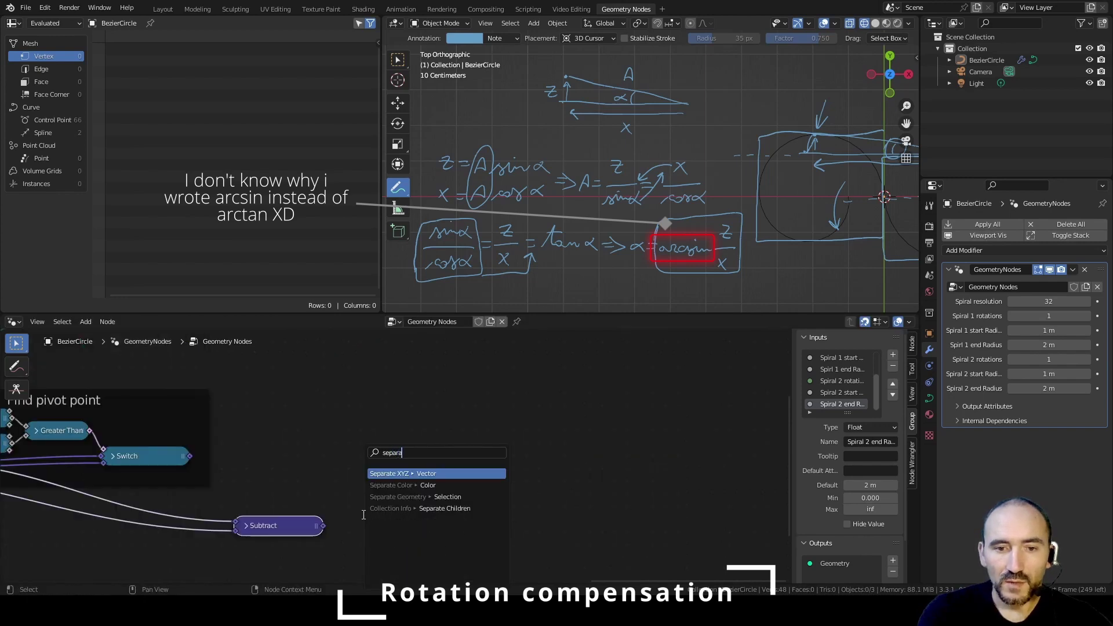
Step: Add a Separate XYZ node after the Subtract node and collapse it
key(Return)
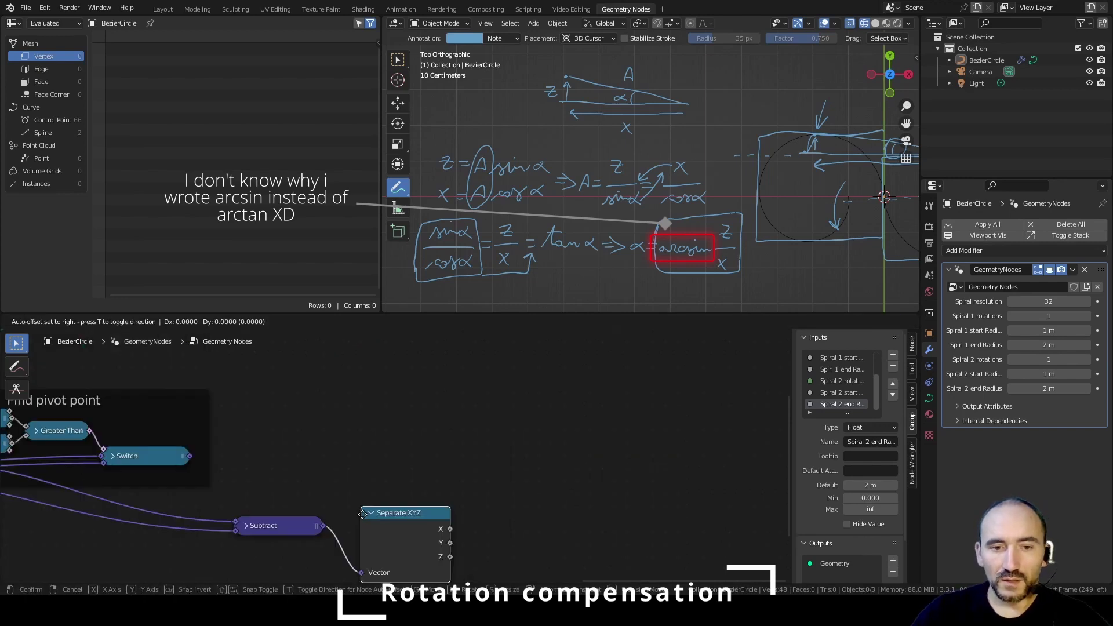
click(354, 481)
middle_drag(261, 510, 494, 501)
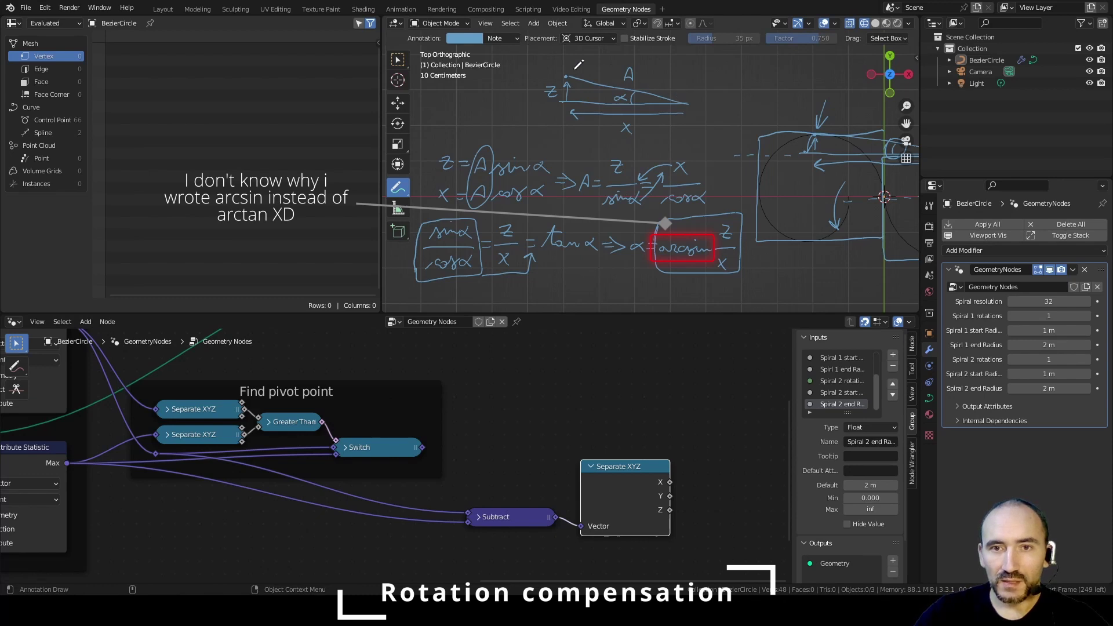
middle_drag(621, 479, 369, 457)
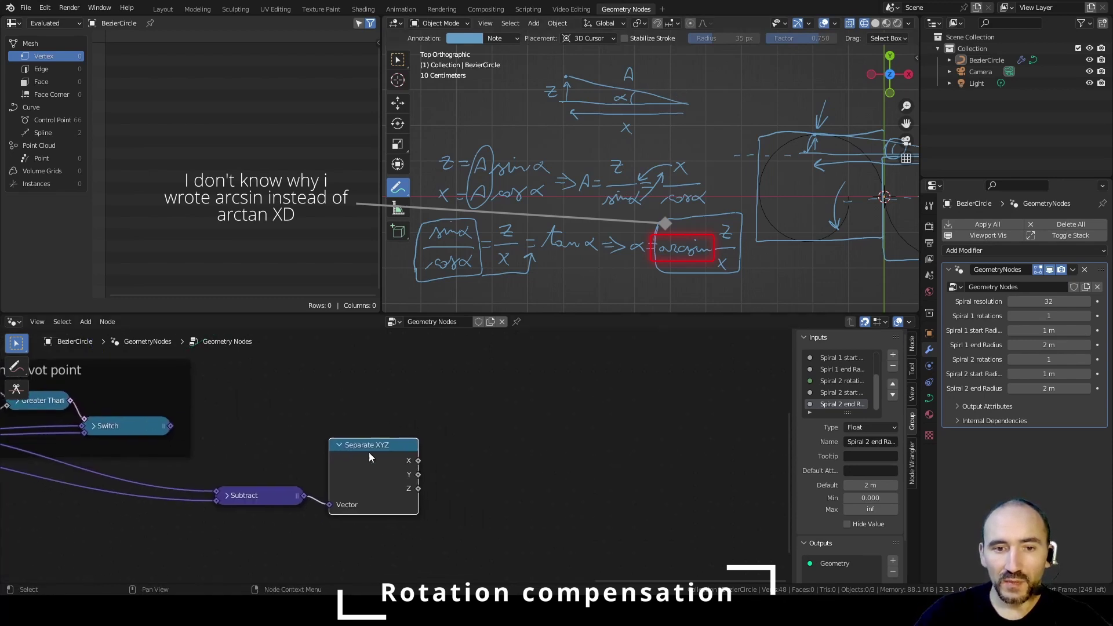
key(h)
Step: Add a Divide node that divides the Z output of the new Separate XYZ node by its Y output
mouse_move(363, 451)
mouse_down()
mouse_move(352, 501)
mouse_move(418, 504)
mouse_move(452, 489)
mouse_up()
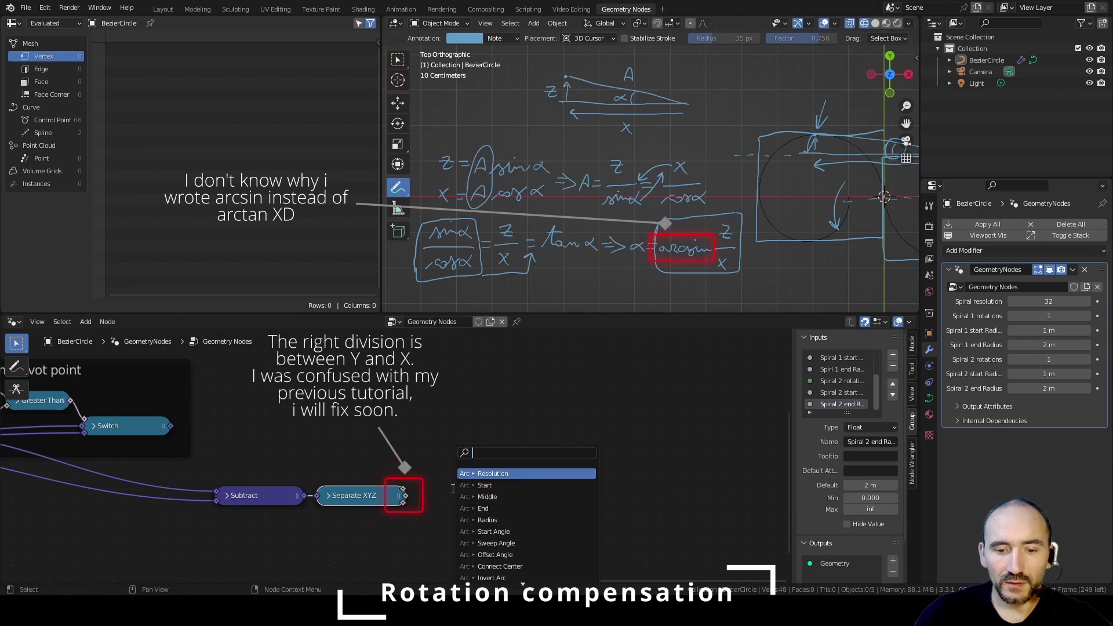
text(div)
key(Return)
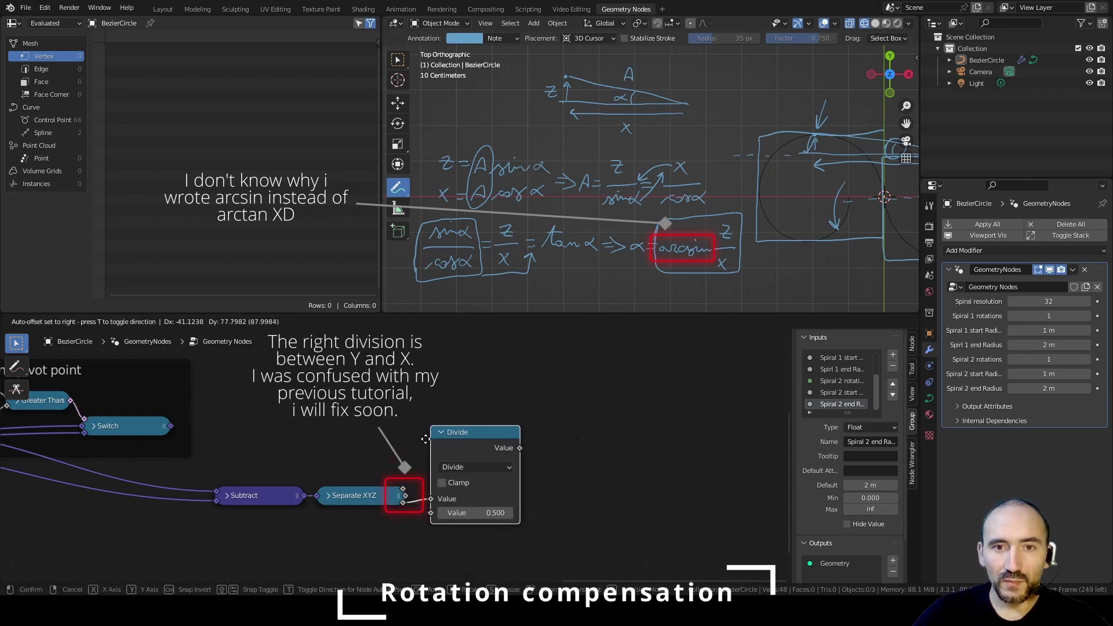
click(431, 462)
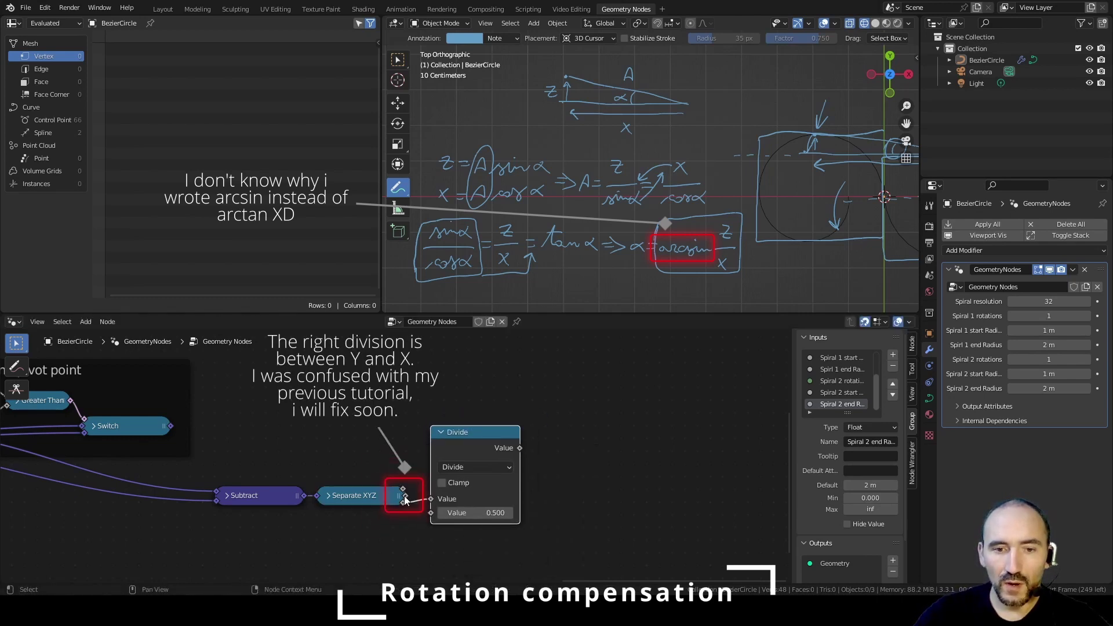
drag(405, 496, 430, 513)
Step: Add an Arctangent math node fed by the Divide node's output and collapse it
drag(507, 496, 557, 486)
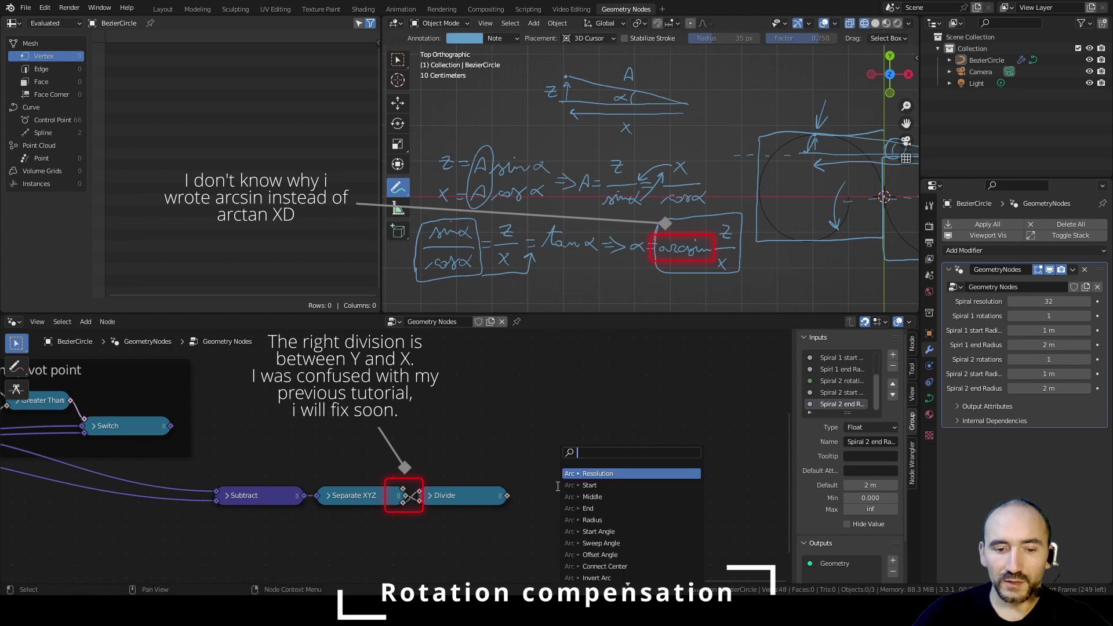
text(arct)
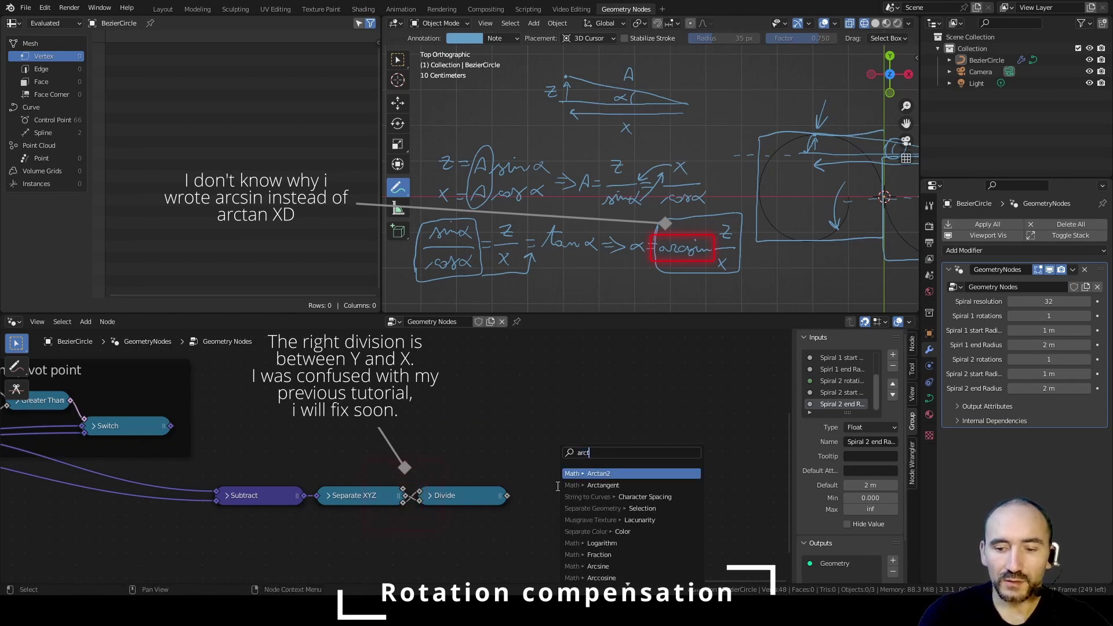
key(Down)
key(Return)
click(504, 450)
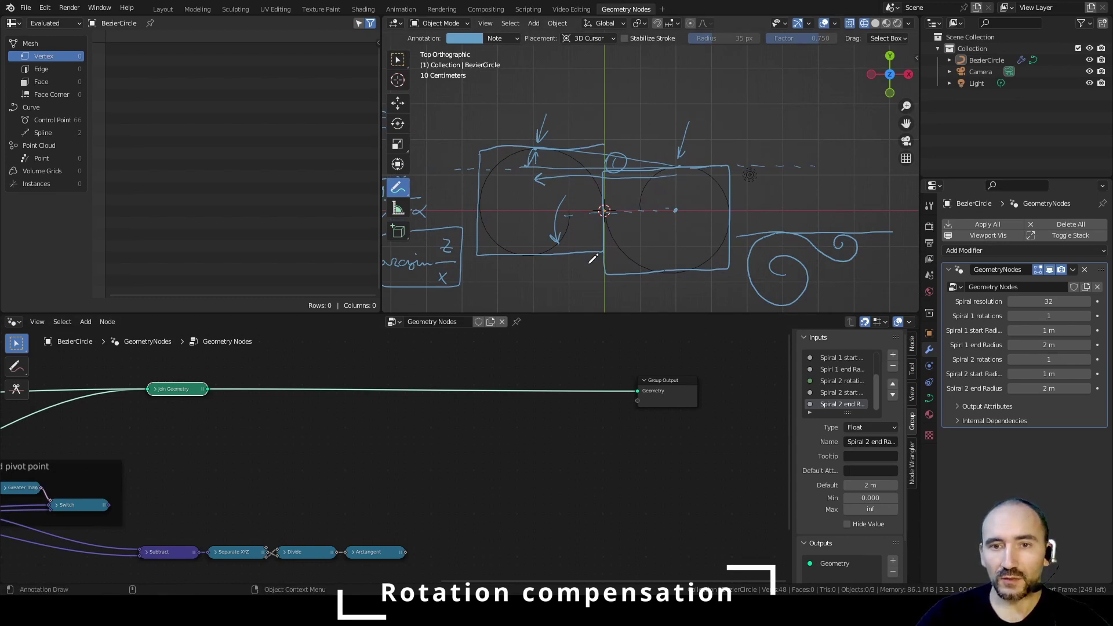
Step: Insert a Curve to Mesh node on the link right after Join Geometry
scroll(249, 416, up, 1)
middle_drag(249, 416, 298, 421)
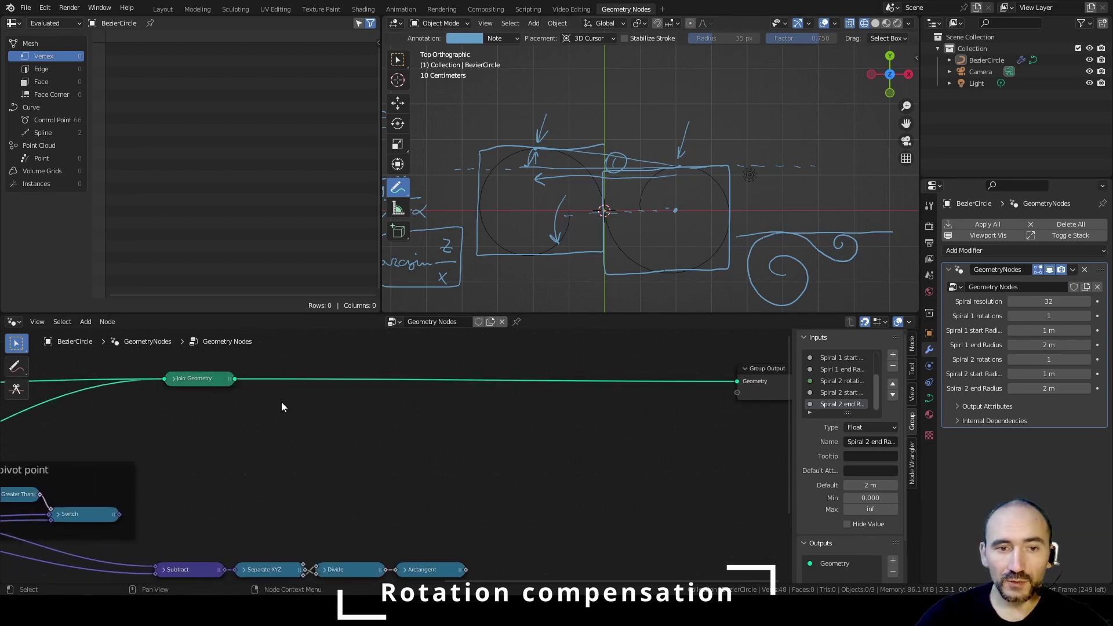
key(F3)
text(curve to mes)
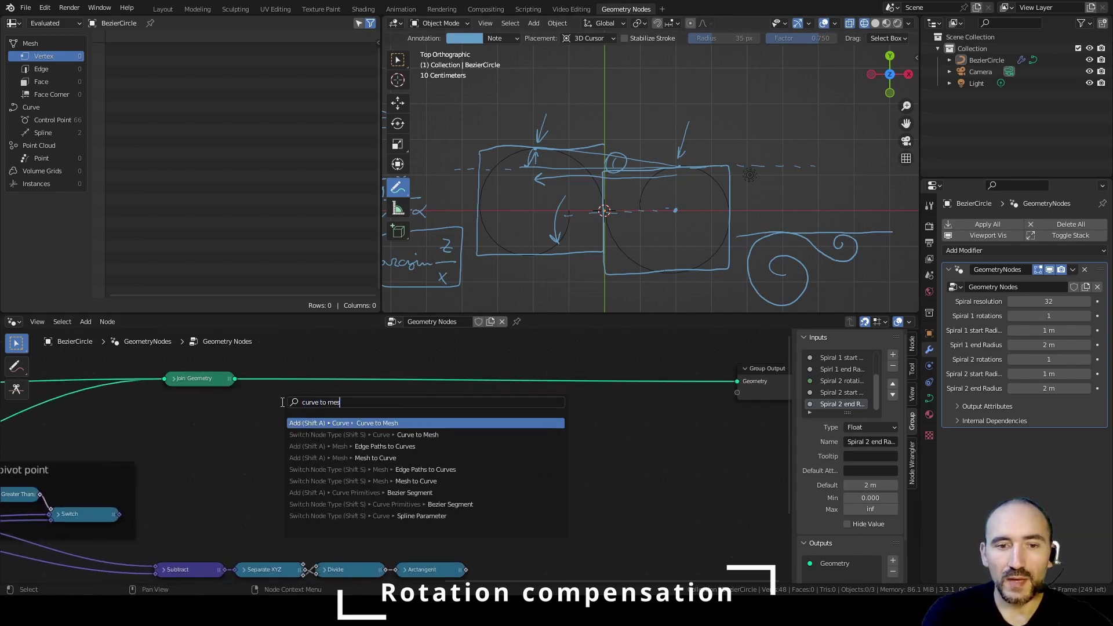
key(Return)
click(284, 373)
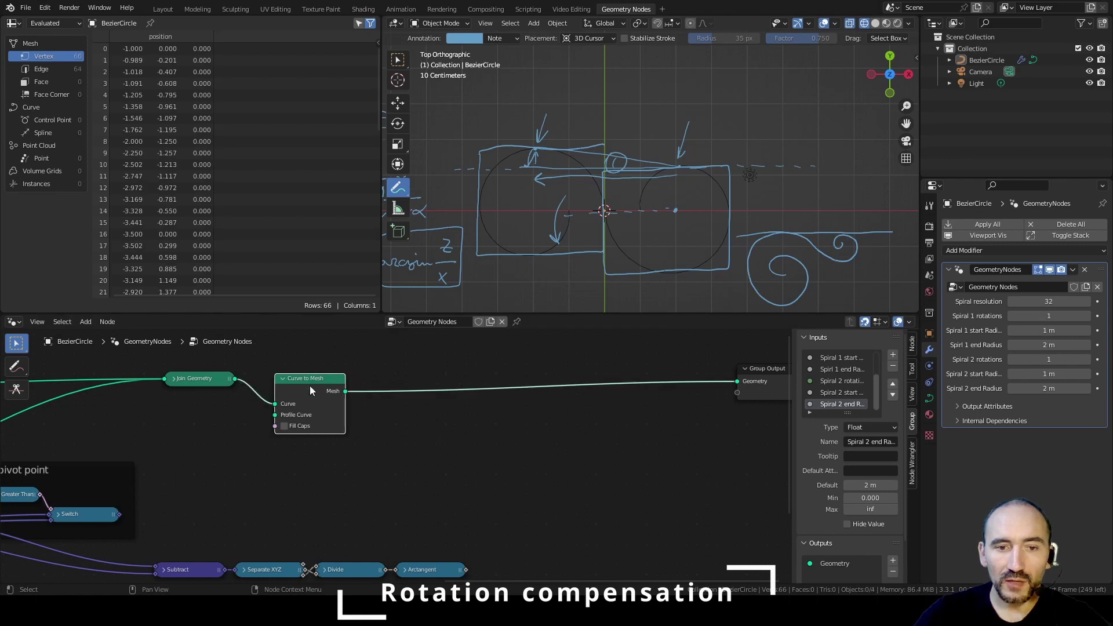
Step: Insert a Merge by Distance node after Curve to Mesh
key(F3)
text(merge)
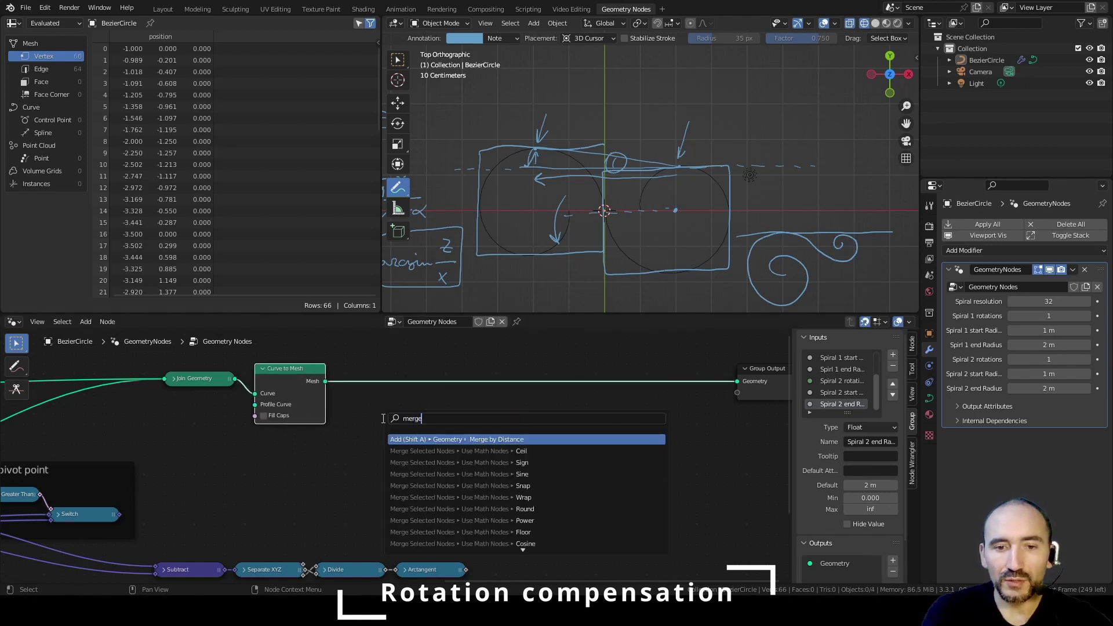
key(Return)
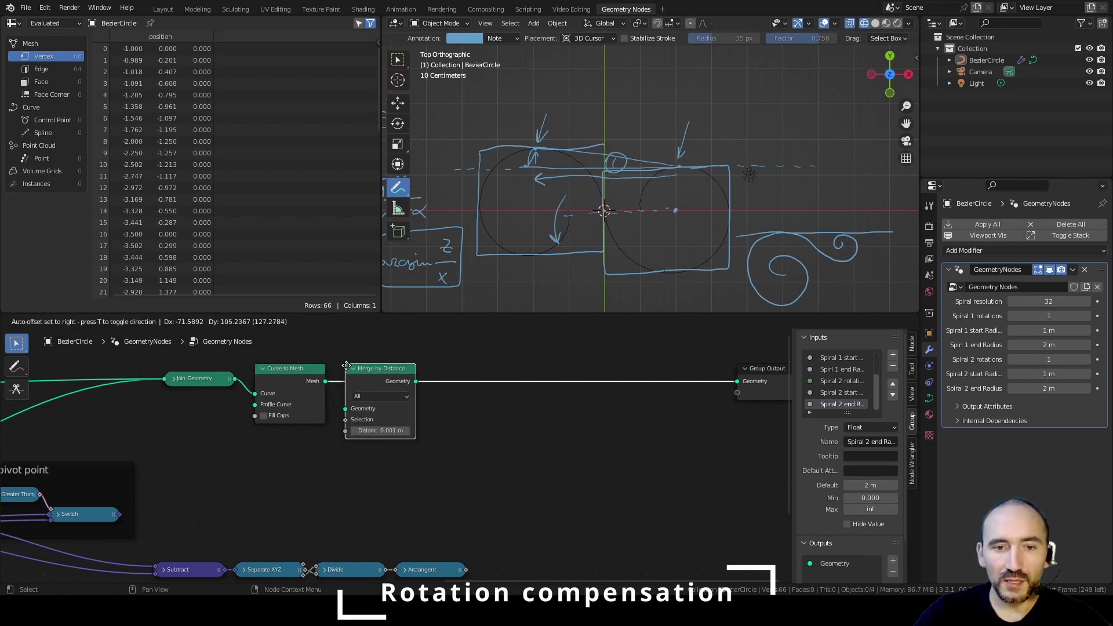
click(348, 370)
Step: Insert a Mesh to Curve node after Merge by Distance
key(F3)
text(mesh to curv)
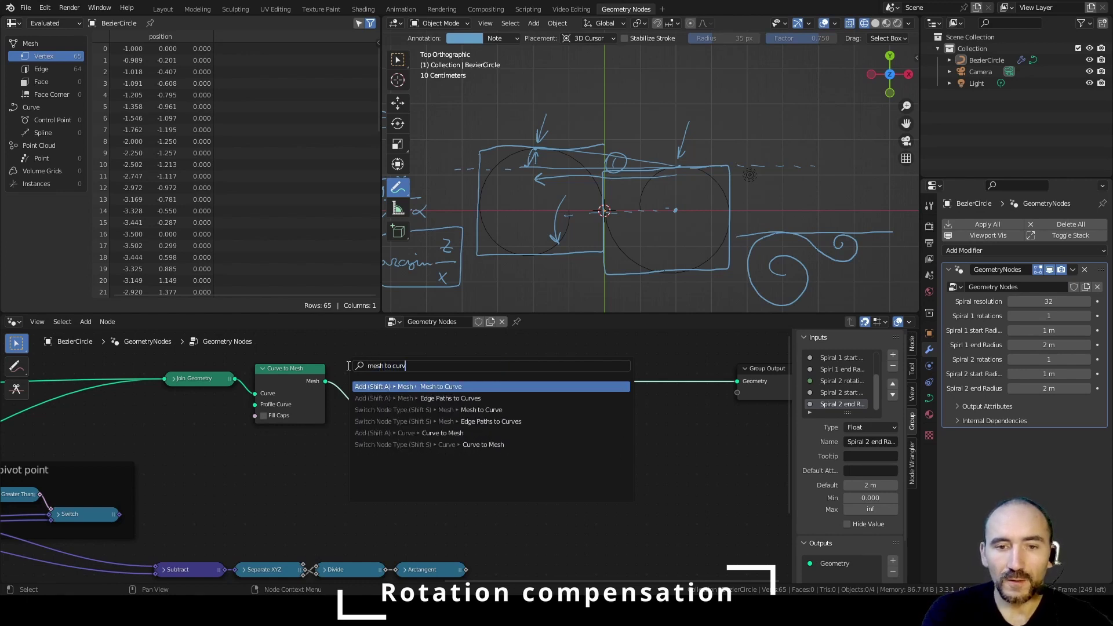
key(Return)
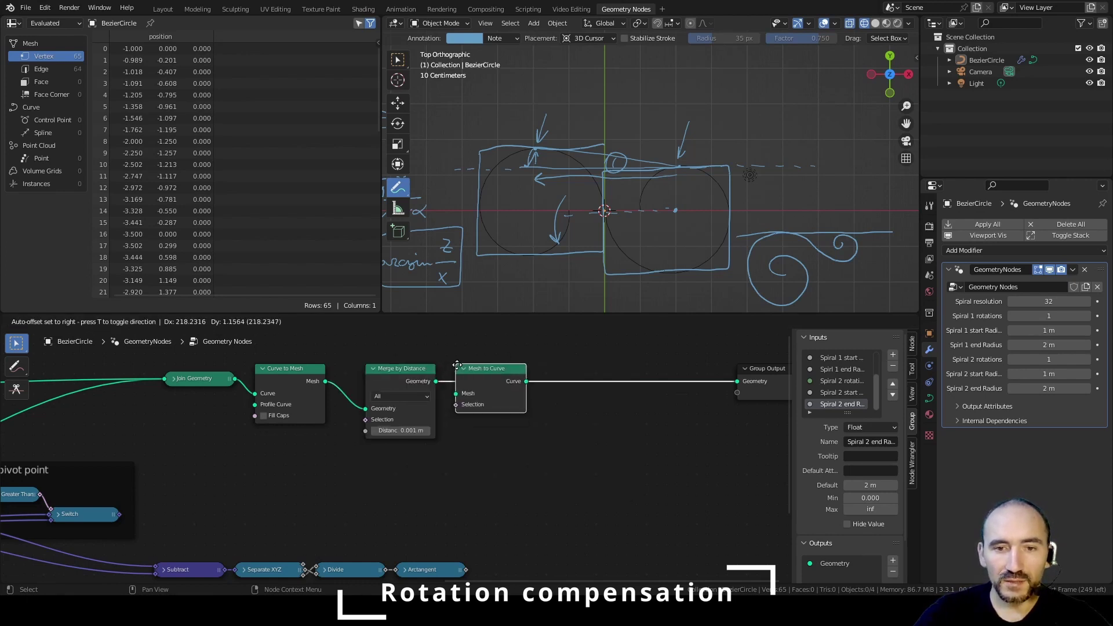
click(507, 383)
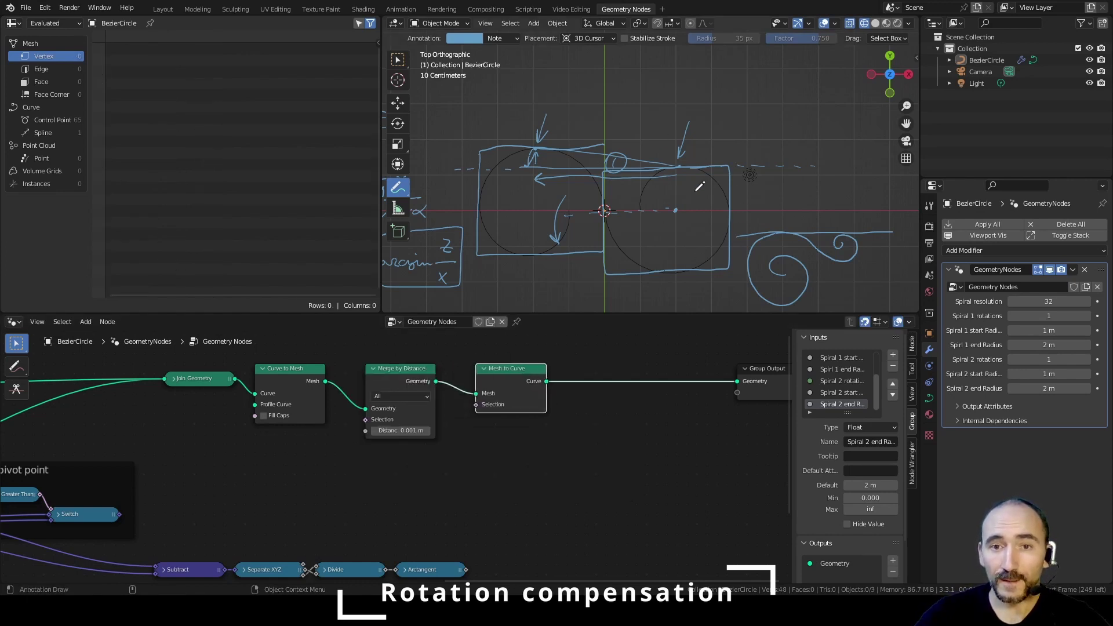
Step: Add a Geometry to Instance node between Mesh to Curve and the Group Output
drag(546, 380, 588, 411)
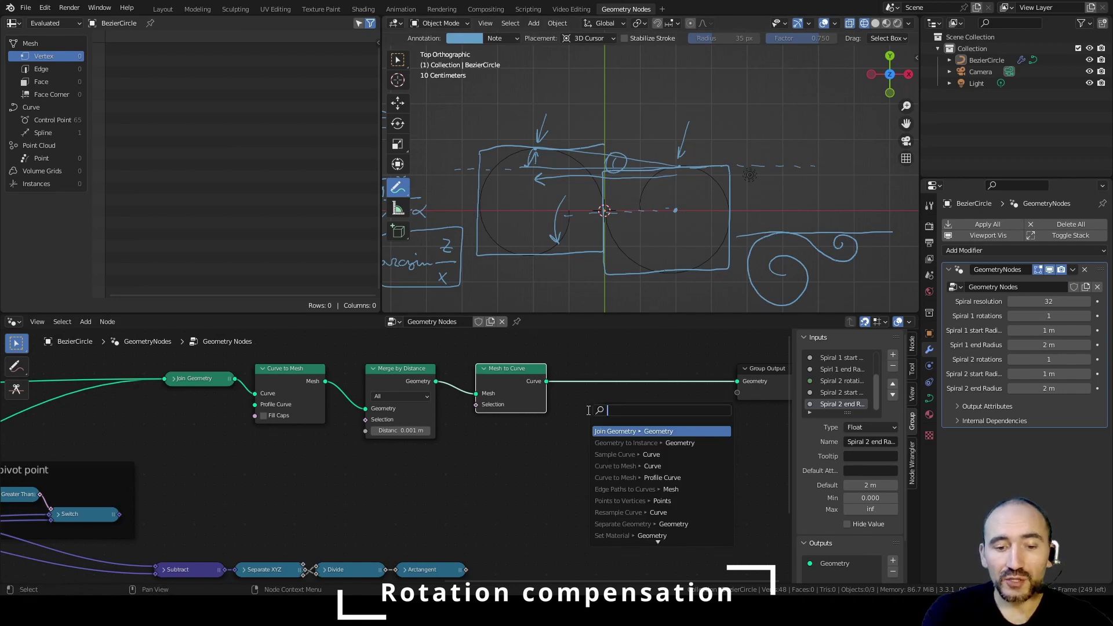
text(geometry to in)
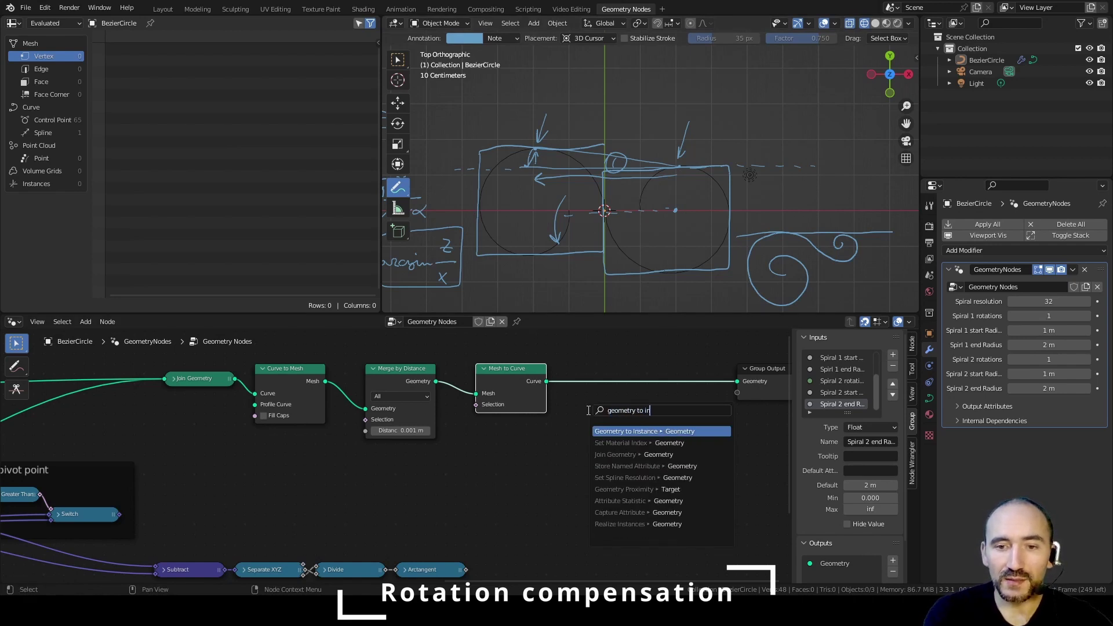
key(Return)
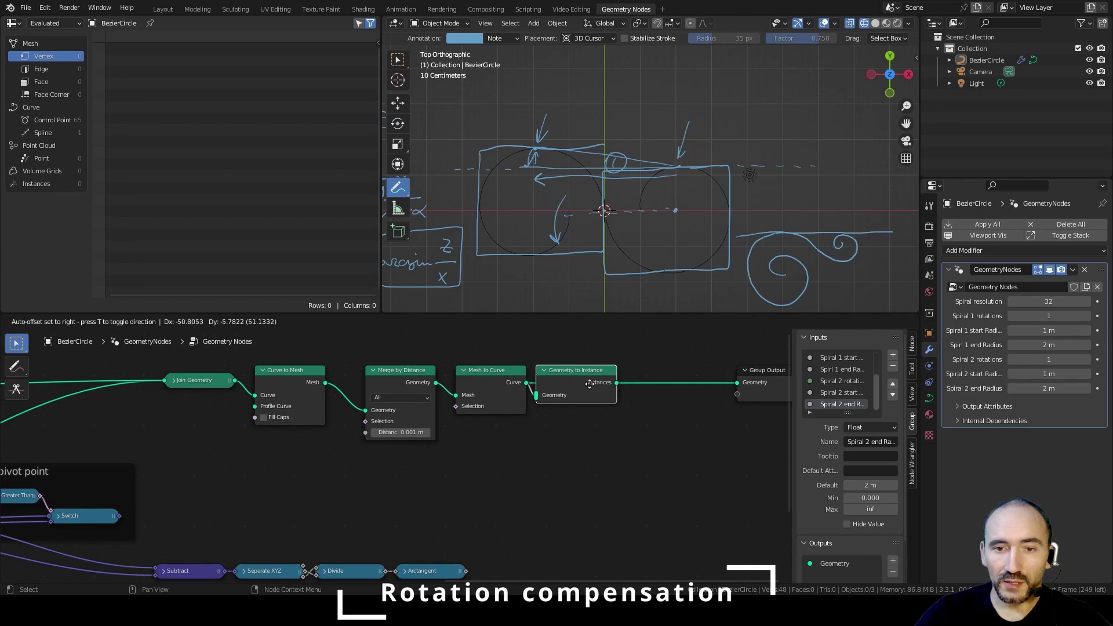
click(589, 383)
Step: Add a Rotate Instances node fed by the Geometry to Instance output
drag(496, 374, 548, 427)
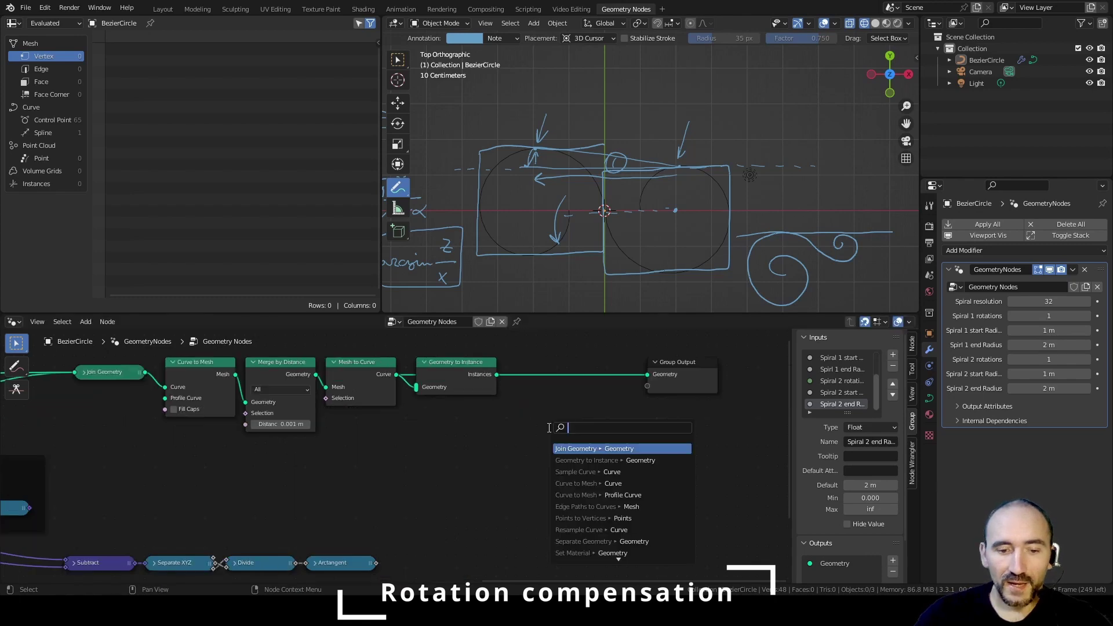
text(rotat)
key(Return)
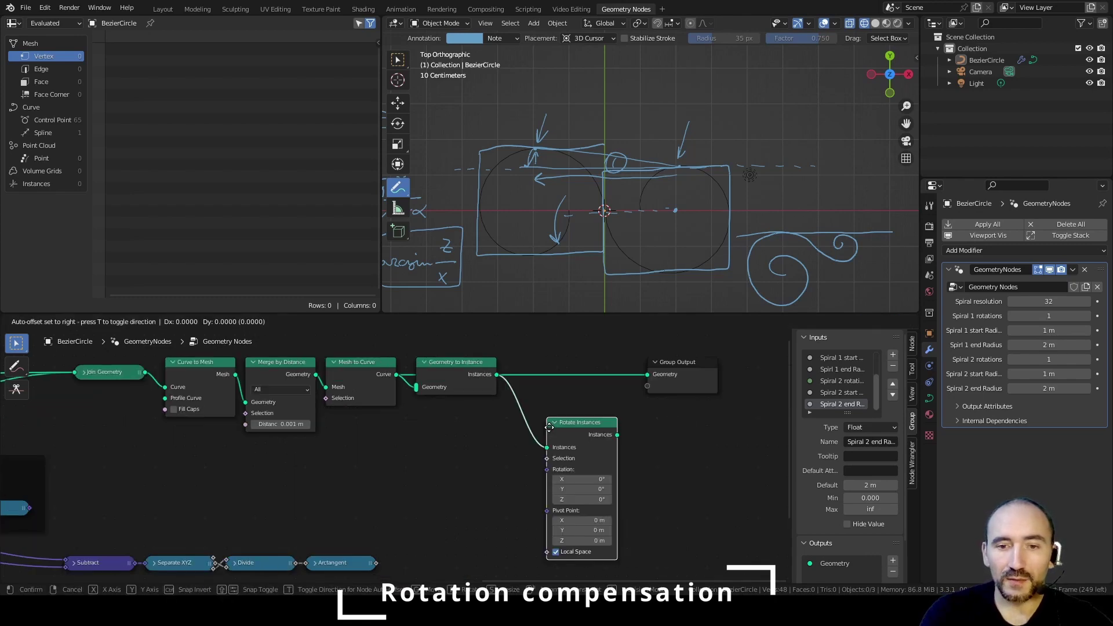
click(519, 397)
Step: Connect the Switch output of the Find pivot point frame to the Pivot Point of Rotate Instances
middle_drag(373, 471, 464, 445)
scroll(411, 446, up, 2)
middle_drag(287, 452, 457, 448)
scroll(308, 444, down, 2)
middle_drag(277, 462, 166, 468)
drag(140, 482, 628, 456)
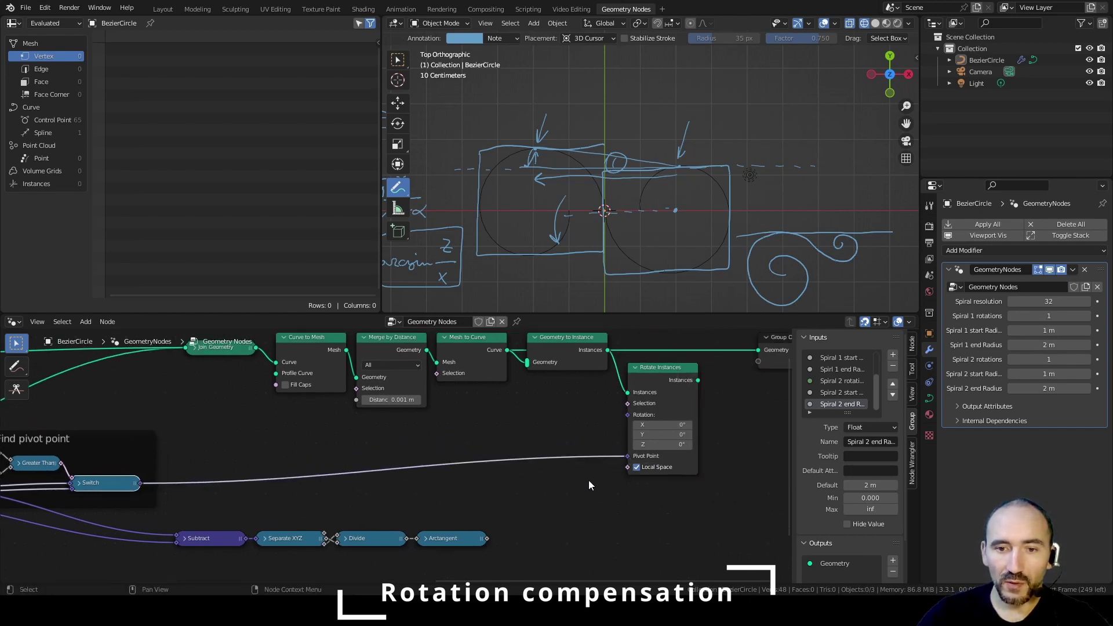
Step: Add a collapsed Combine XYZ node that takes the Arctangent result as Z and drives the Rotation of Rotate Instances
key(F3)
text(combin)
key(Return)
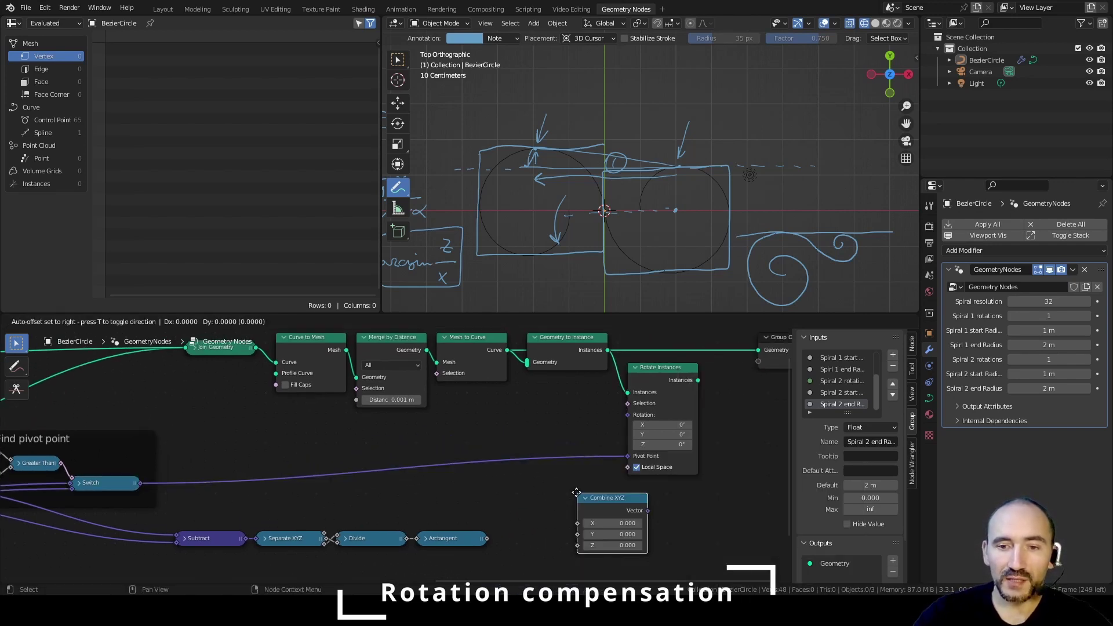
click(538, 471)
key(h)
drag(604, 478, 635, 412)
drag(573, 479, 574, 458)
scroll(560, 488, up, 1)
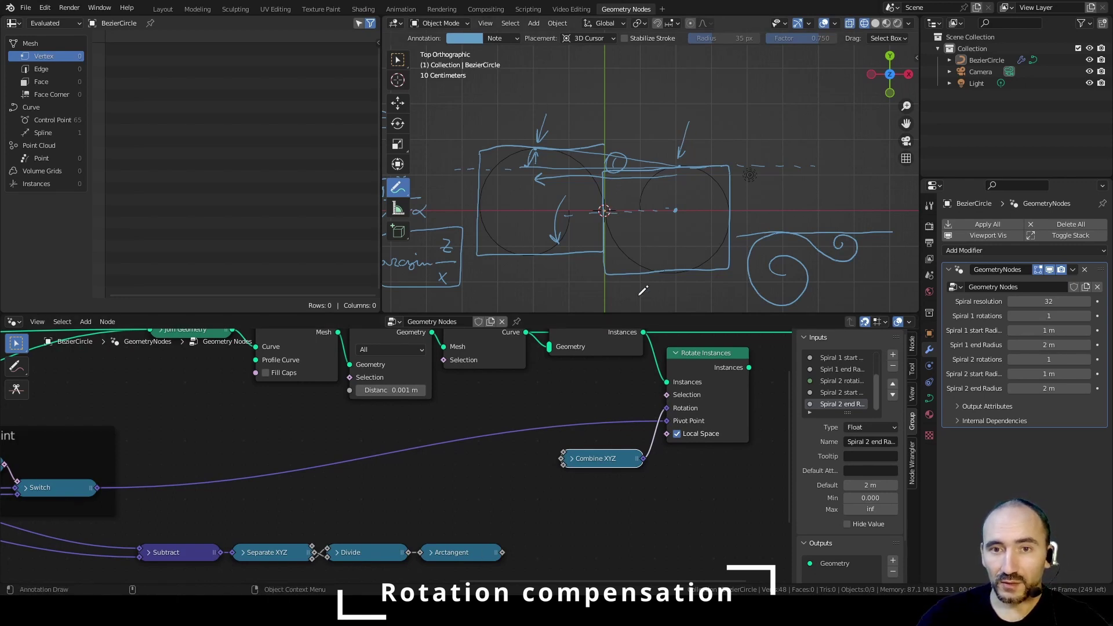
drag(501, 551, 563, 466)
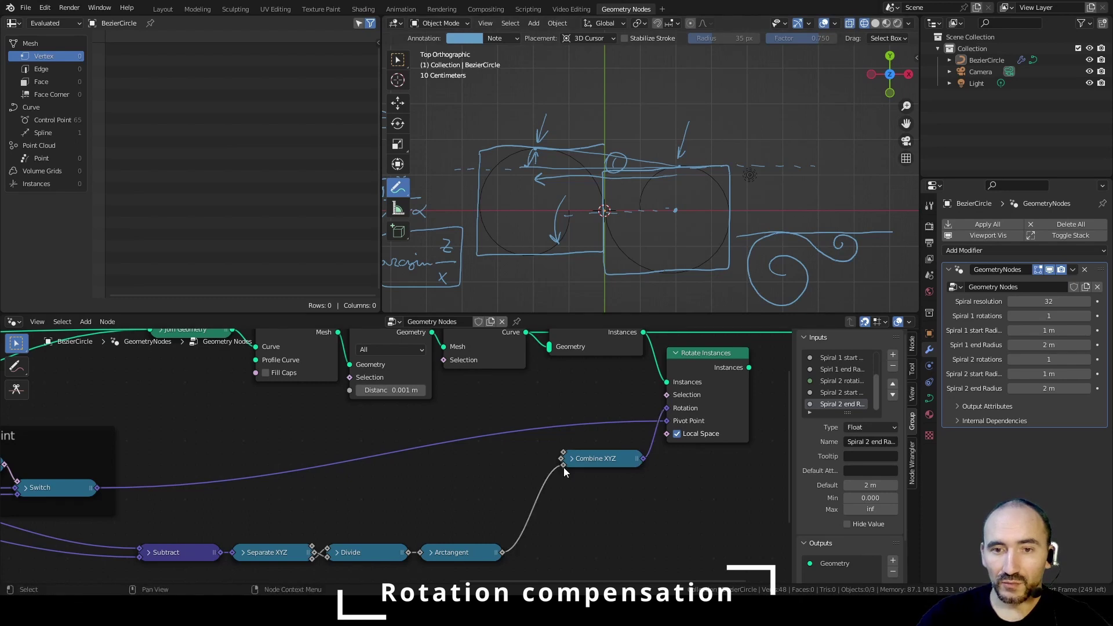
Step: Connect Rotate Instances to the Group Output's Geometry and disable its Local Space option
middle_drag(746, 385, 527, 455)
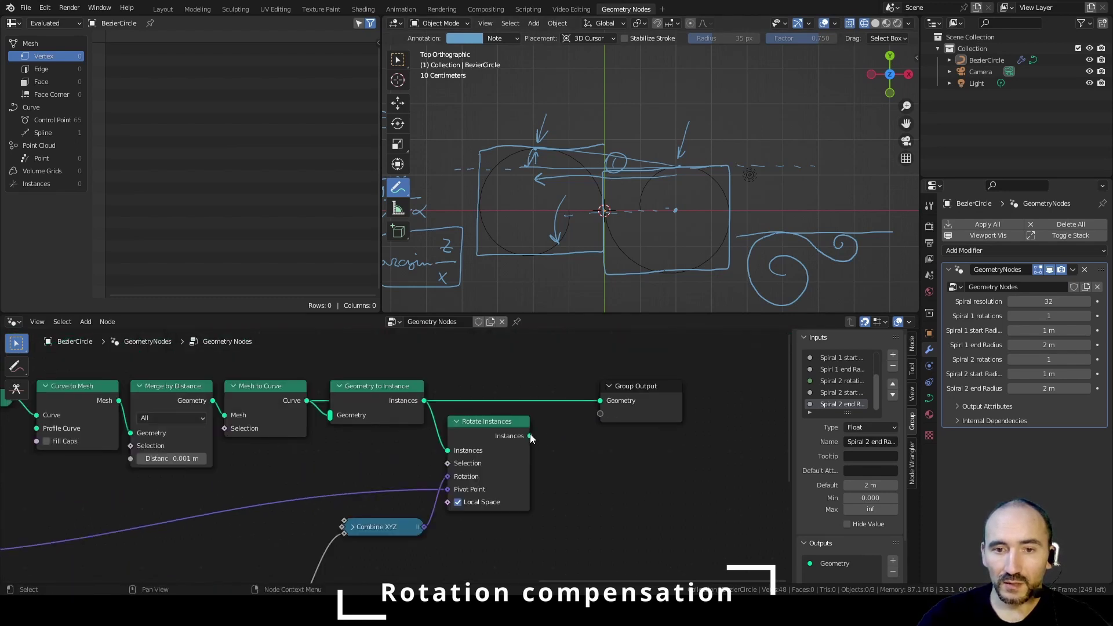
drag(530, 436, 603, 400)
middle_drag(601, 400, 645, 356)
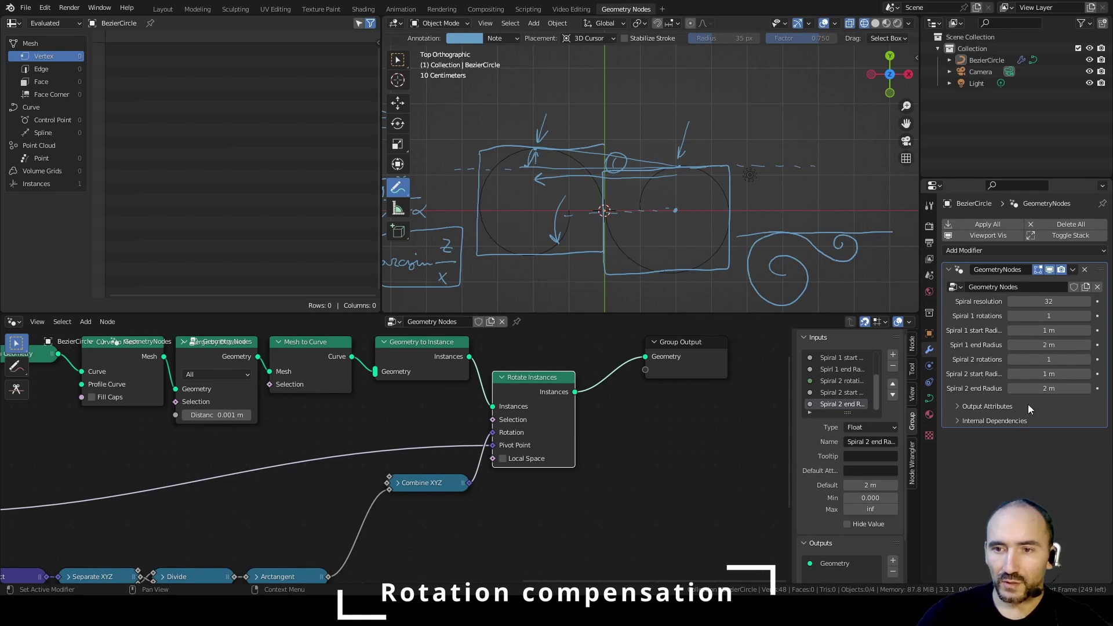
Step: Set Spiral 1 to 2 rotations, a 0.09 m start radius and a 1.33 m end radius in the modifier
click(1054, 314)
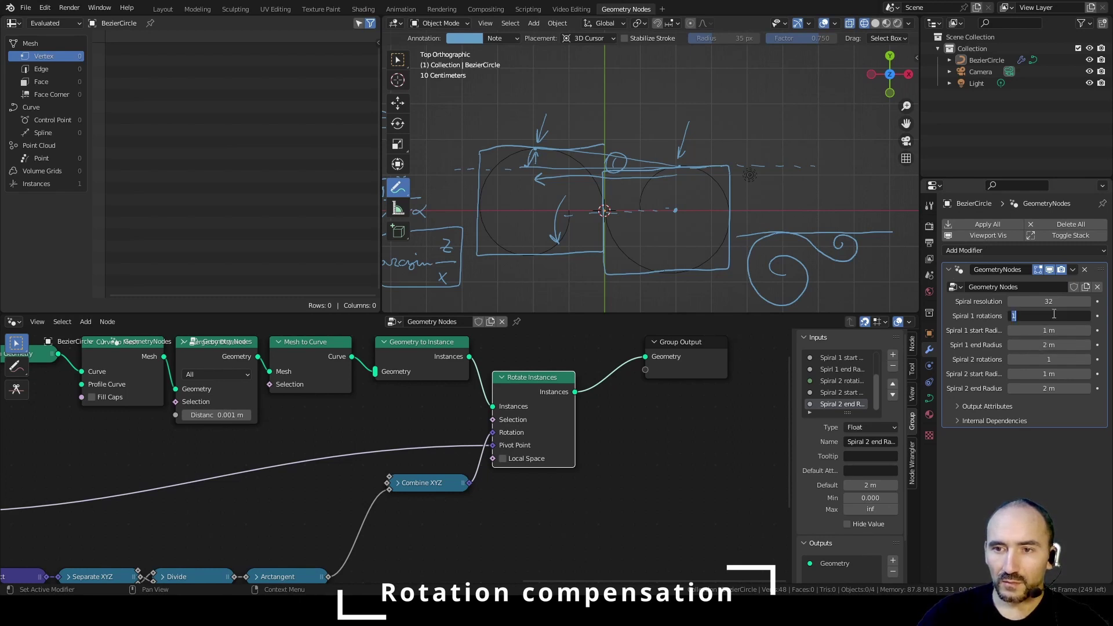
key(Tab)
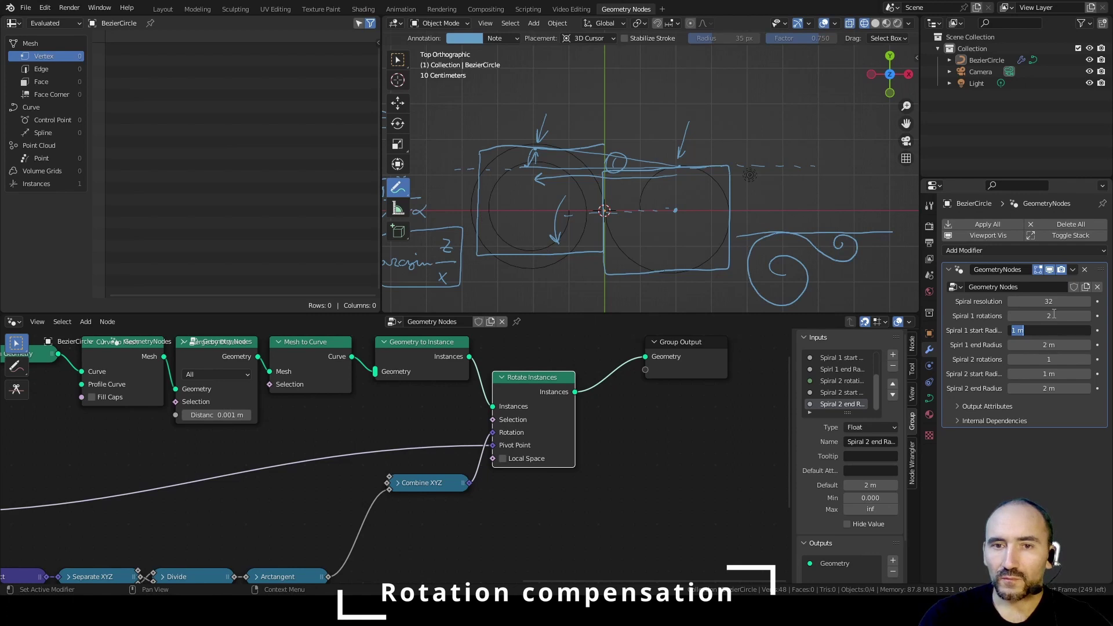
text(0.09)
key(Tab)
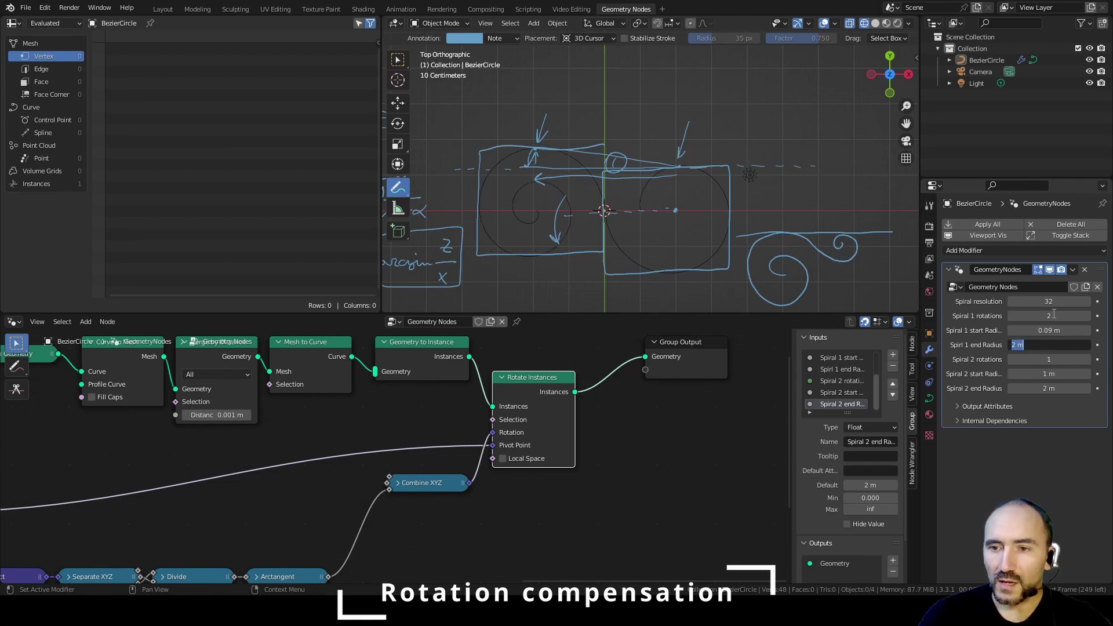
text(1.33)
key(Tab)
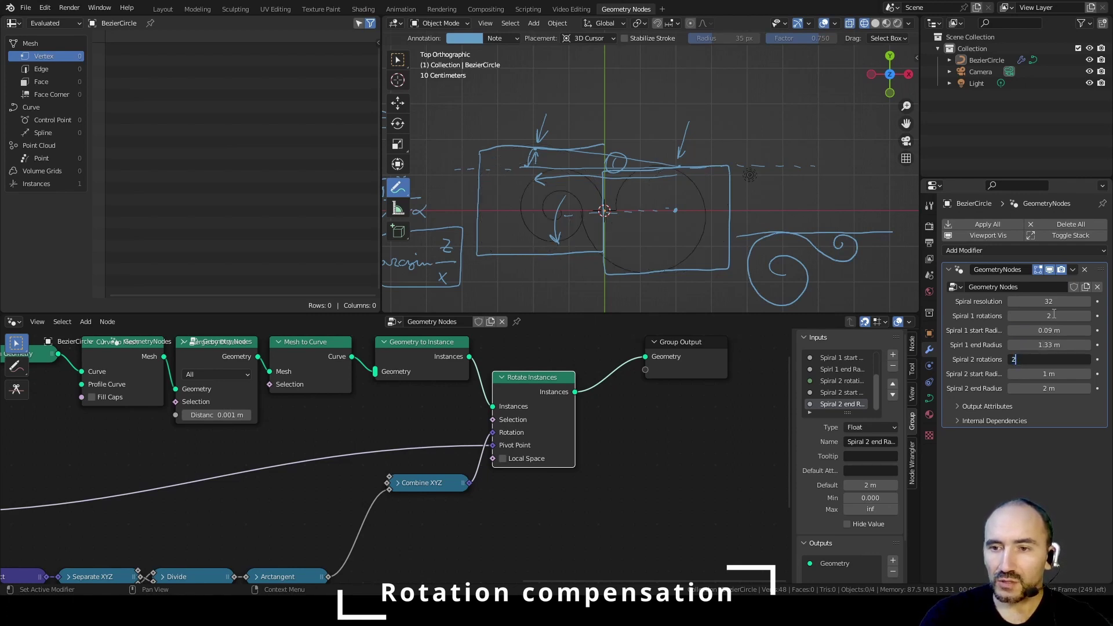
Step: Set Spiral 2 to 2 rotations, a 0 m start radius and a 1 m end radius in the modifier
key(Tab)
text(0)
key(Tab)
text(1)
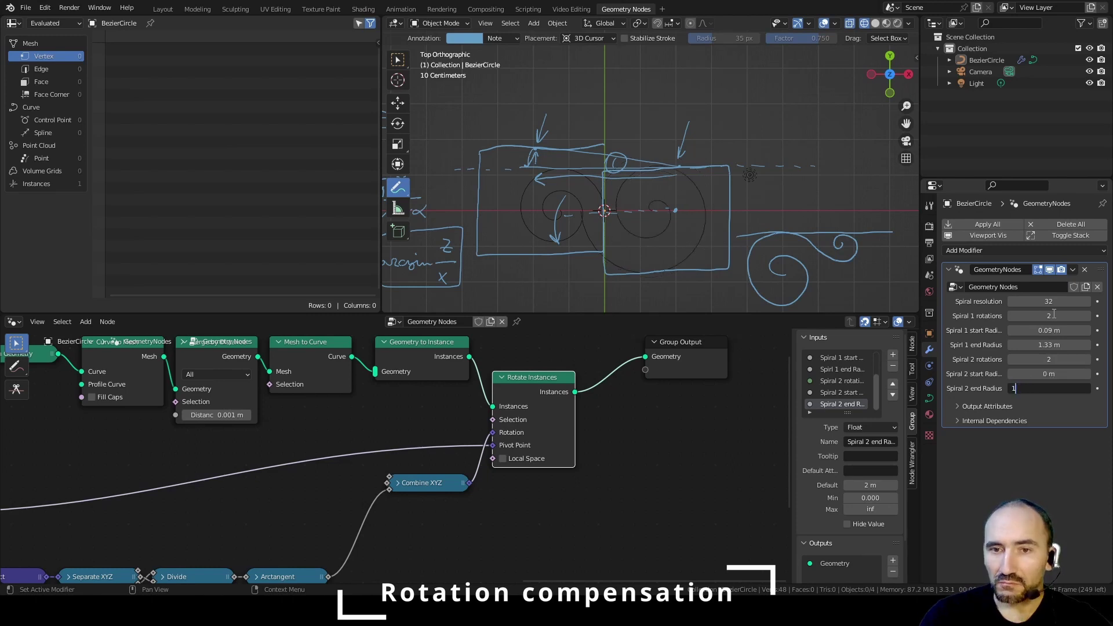
key(Return)
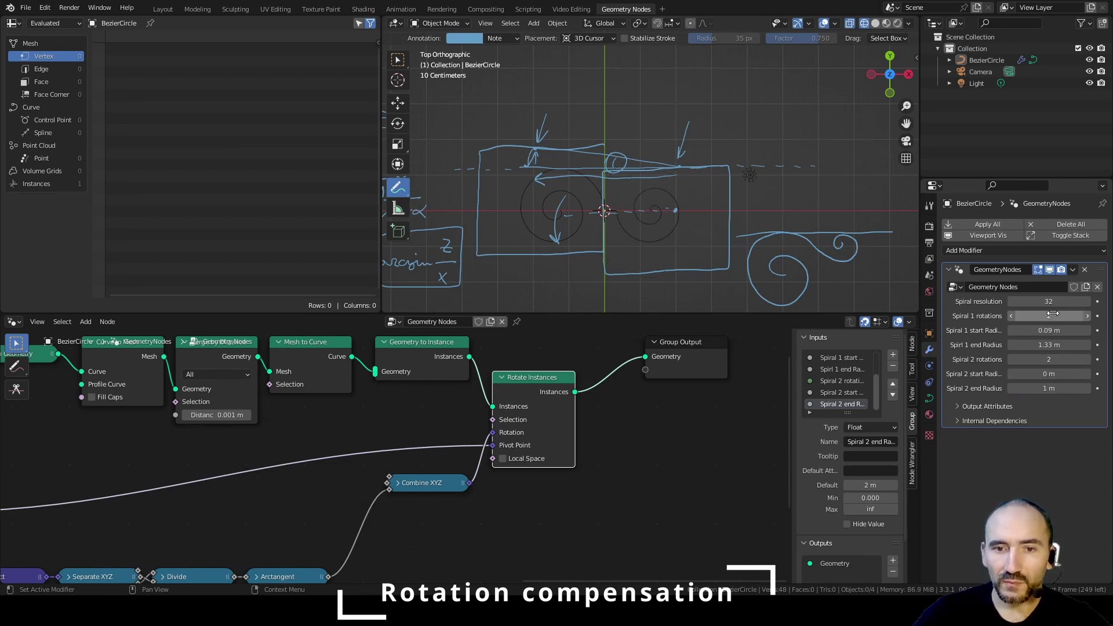
Step: Drive the second spiral's Multiply offset node with Spiral 2 end Radius instead of Spiral 1 end Radius
scroll(675, 143, up, 4)
scroll(298, 454, down, 6)
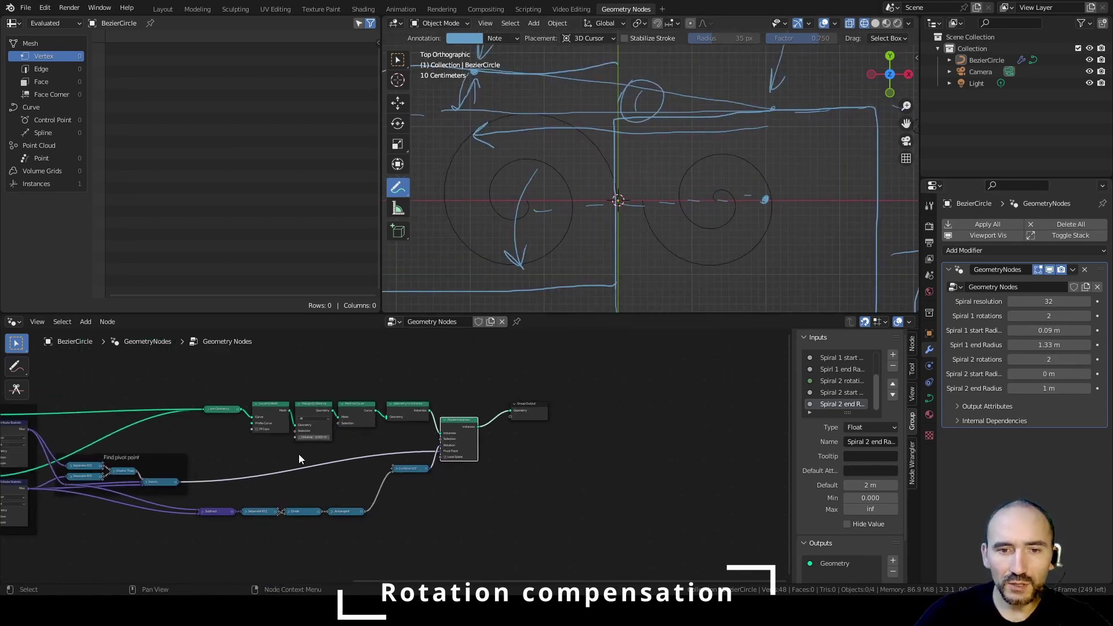
scroll(518, 451, up, 5)
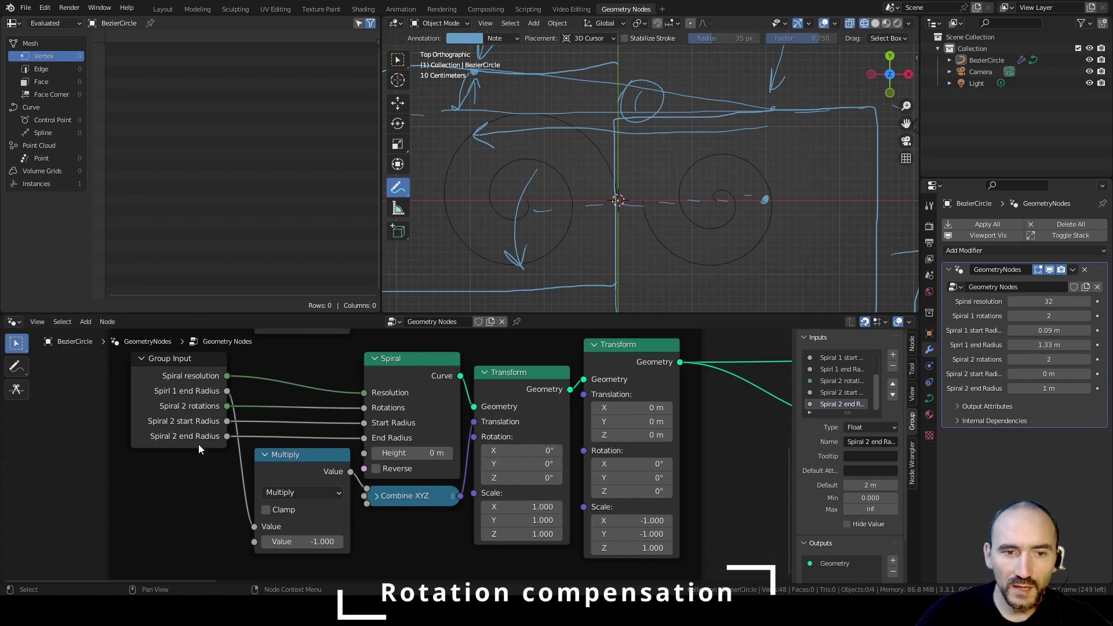
drag(229, 394, 257, 524)
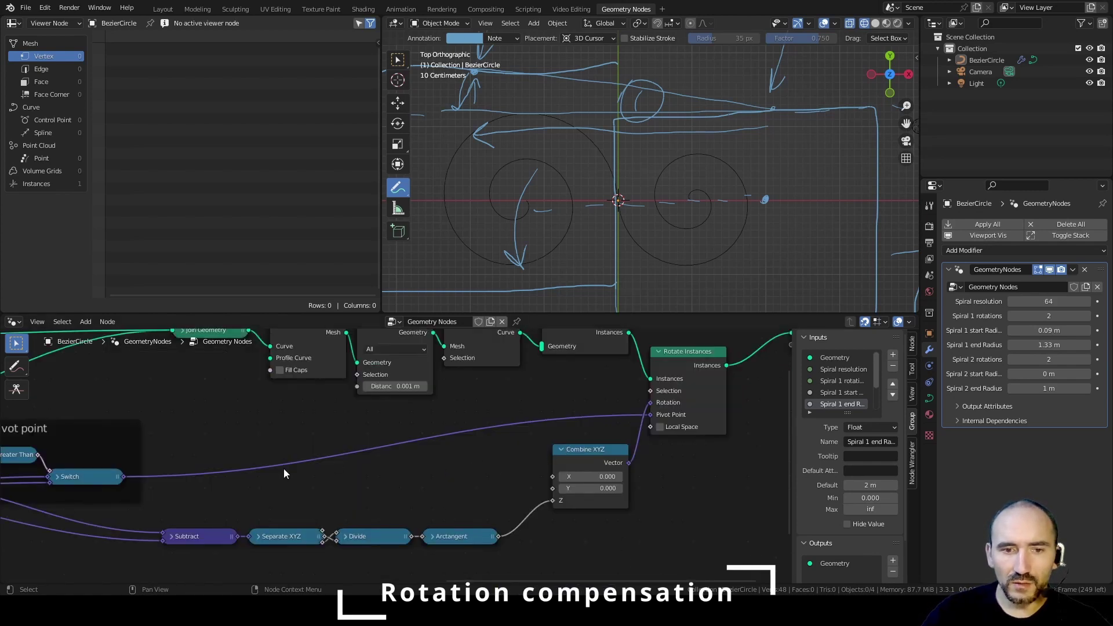
Step: Cut the link from Separate XYZ into the first value of the Divide node
middle_drag(260, 471, 346, 430)
scroll(387, 450, up, 2)
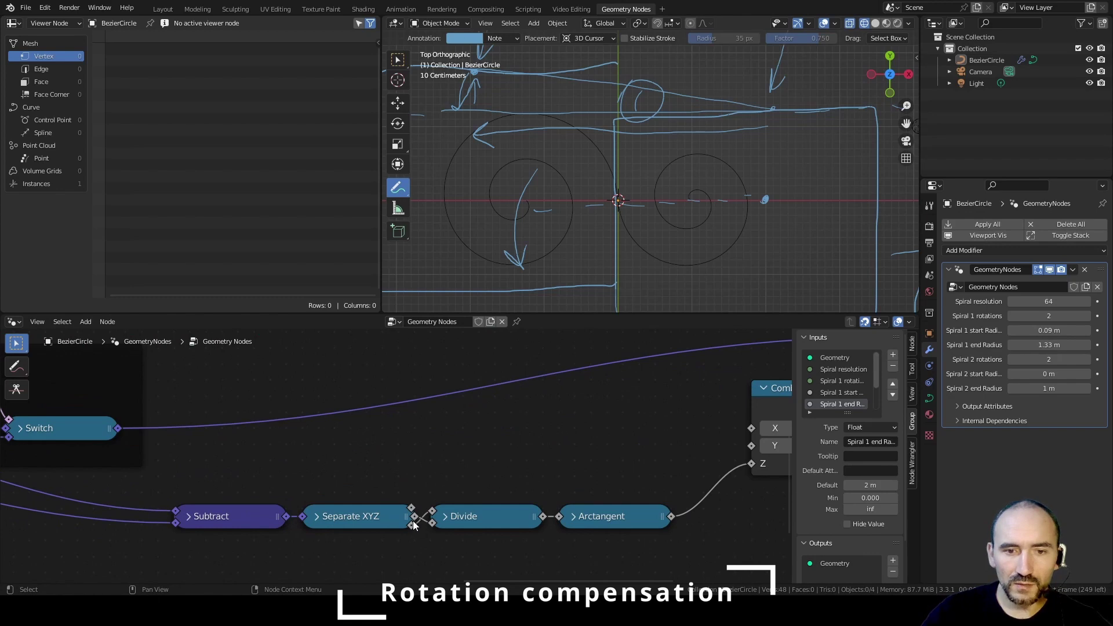
ctrl+right_drag(430, 506, 429, 516)
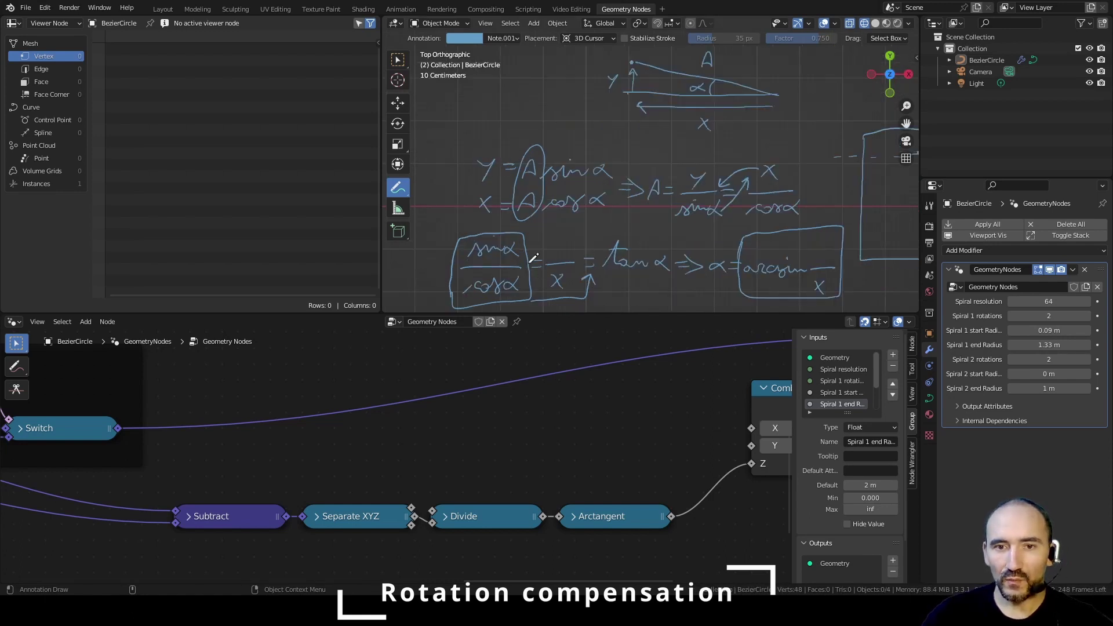
Step: Write Y as the numerator above both X terms in the annotated formulas, and make Divide compute Separate XYZ's Y output over X
drag(565, 235, 555, 256)
drag(820, 246, 812, 267)
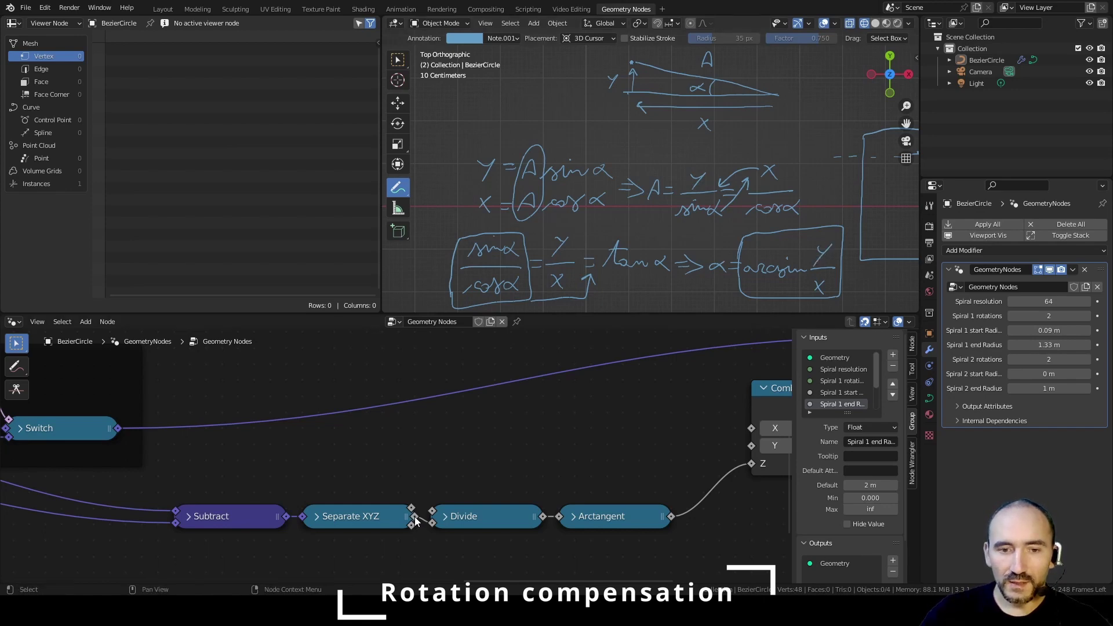
drag(415, 516, 436, 526)
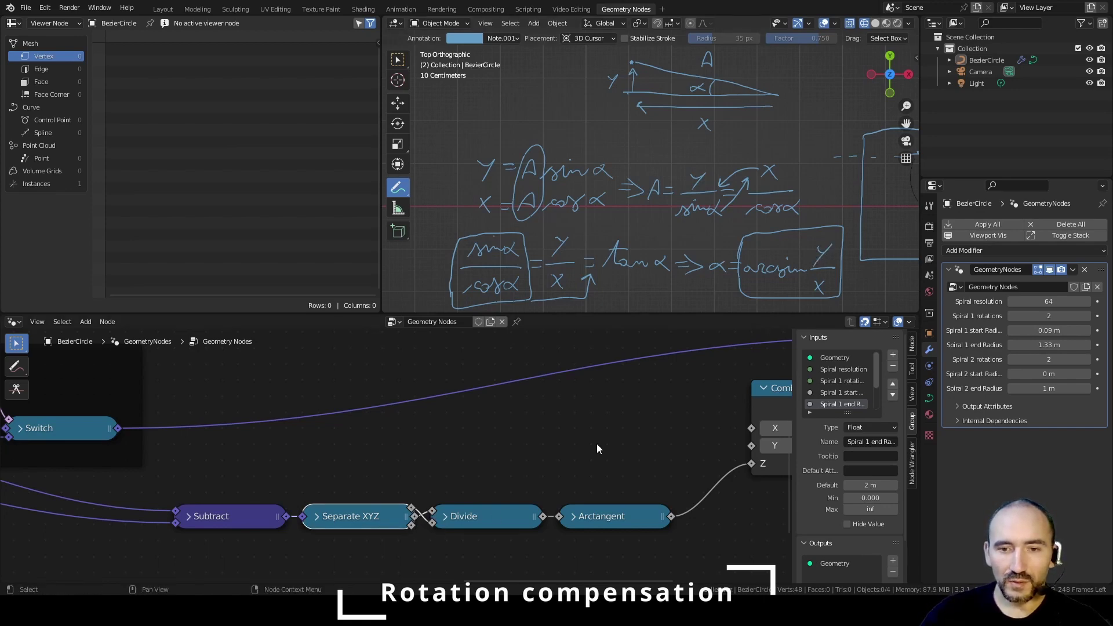
Step: Add a Multiply math node fed by the Arctangent node's output, placed before the Combine XYZ node
scroll(608, 438, down, 5)
middle_drag(777, 360, 405, 459)
click(423, 433)
shift+middle_drag(875, 232, 623, 223)
scroll(623, 223, up, 1)
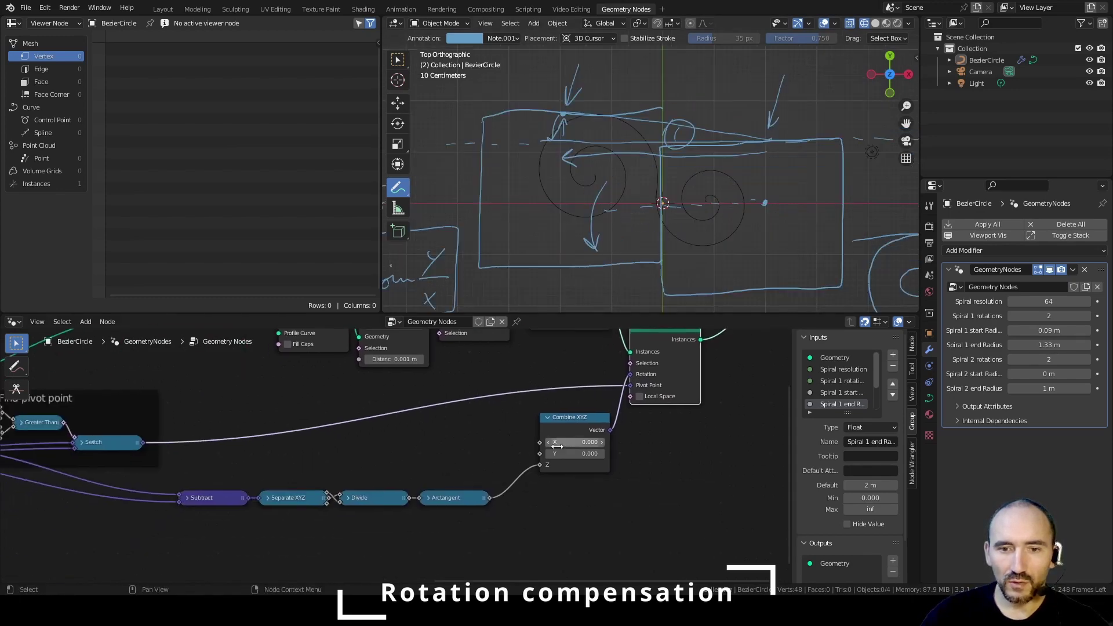
scroll(547, 450, up, 2)
drag(510, 508, 555, 527)
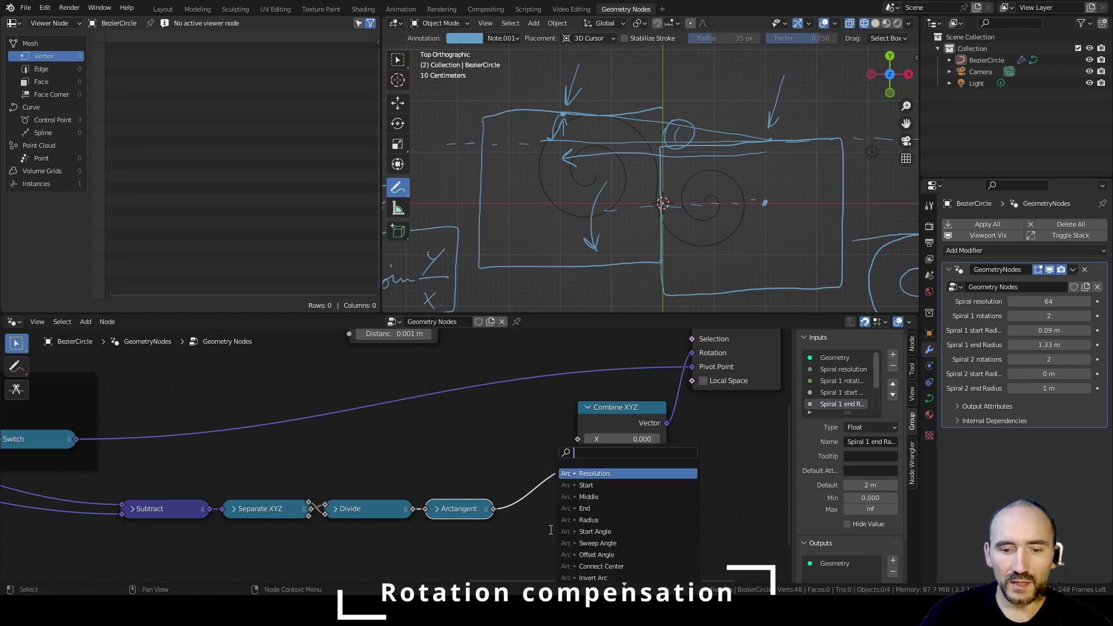
text(mul)
key(Return)
click(516, 449)
Step: Set the Multiply node's second value to -1 and connect its result to the Z input of Combine XYZ
click(560, 528)
text(-1)
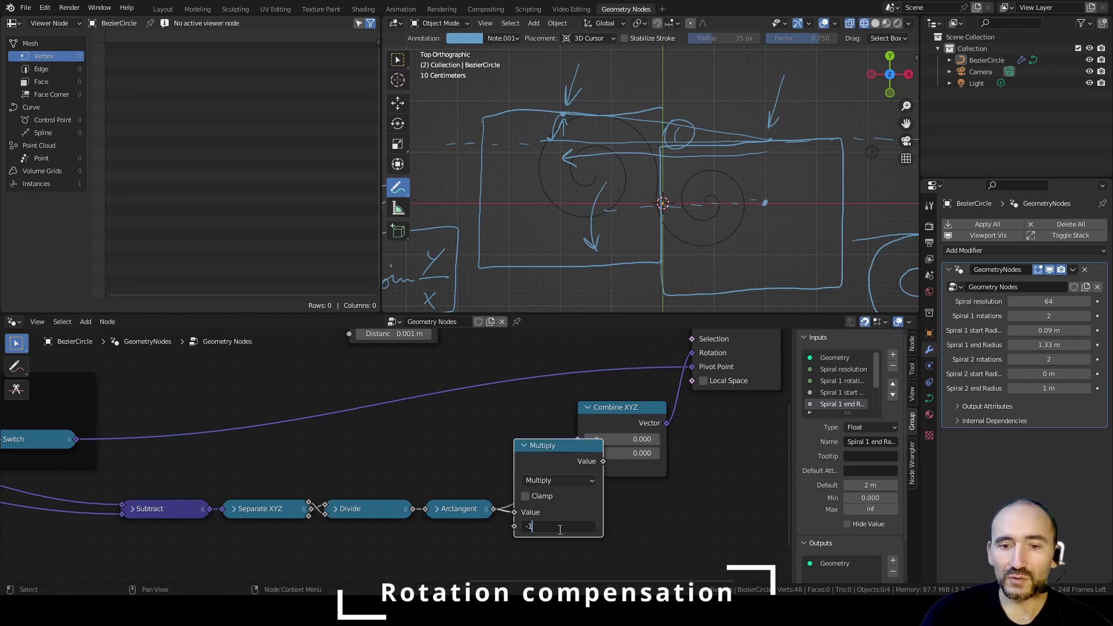
key(Return)
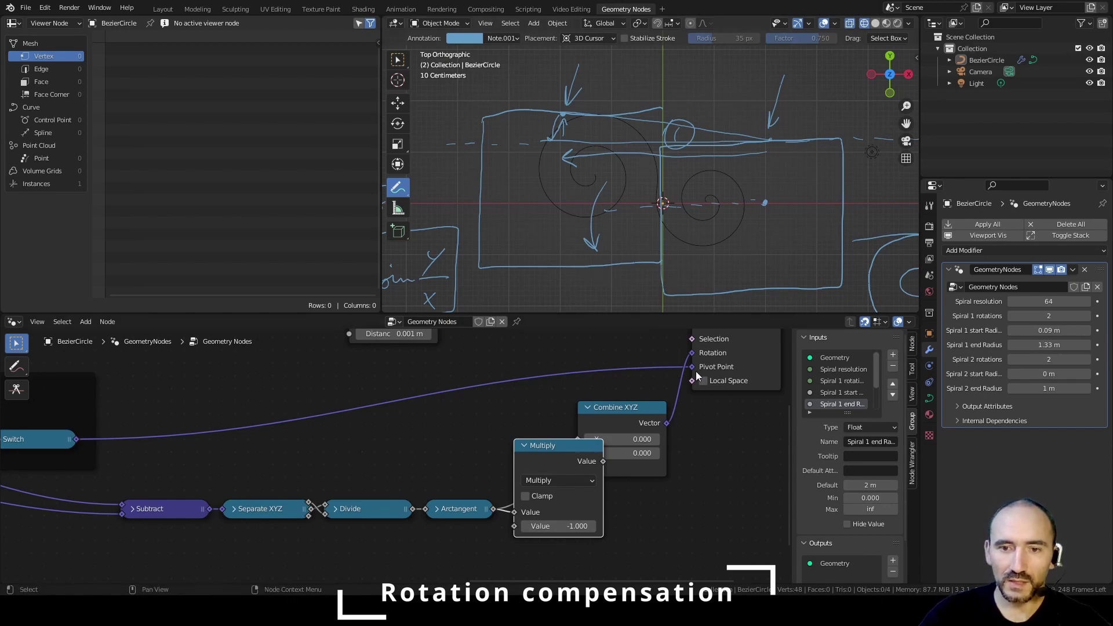
middle_drag(695, 371, 488, 411)
drag(396, 501, 416, 507)
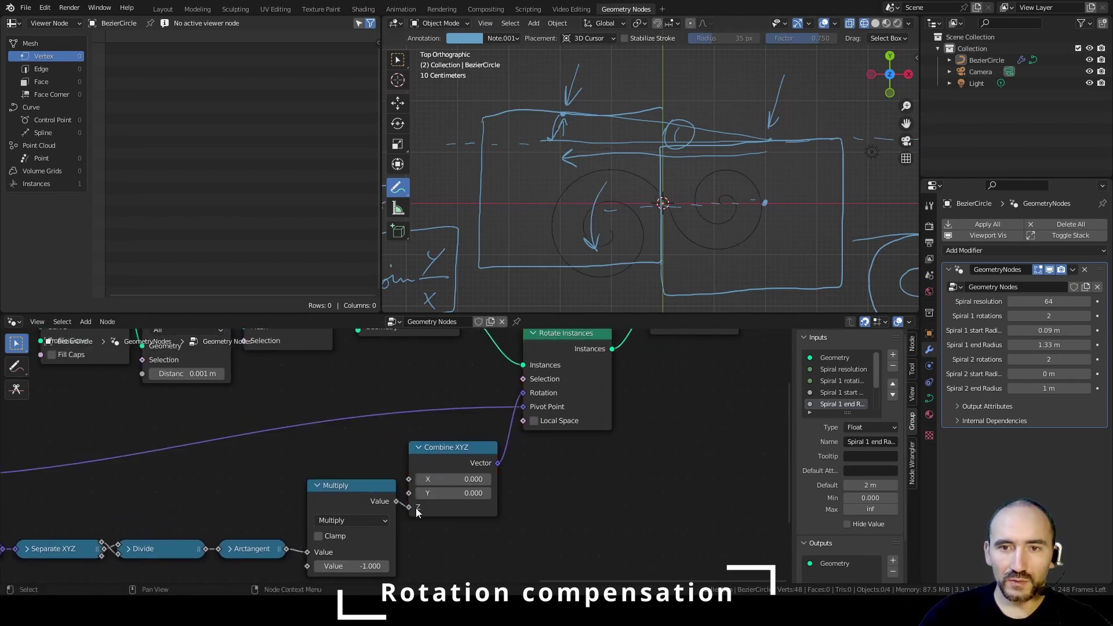
Step: Unlink the annotation data from the viewport to clear the handwritten notes, and set Spiral 1 end Radius to 2.12 m
middle_drag(669, 376, 528, 489)
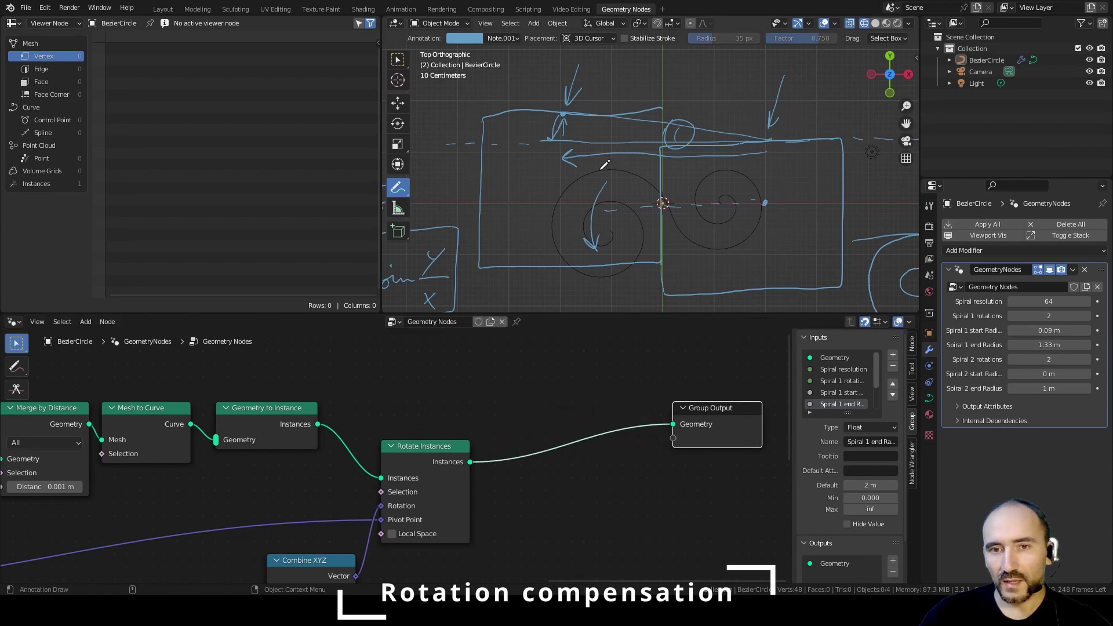
scroll(848, 257, down, 2)
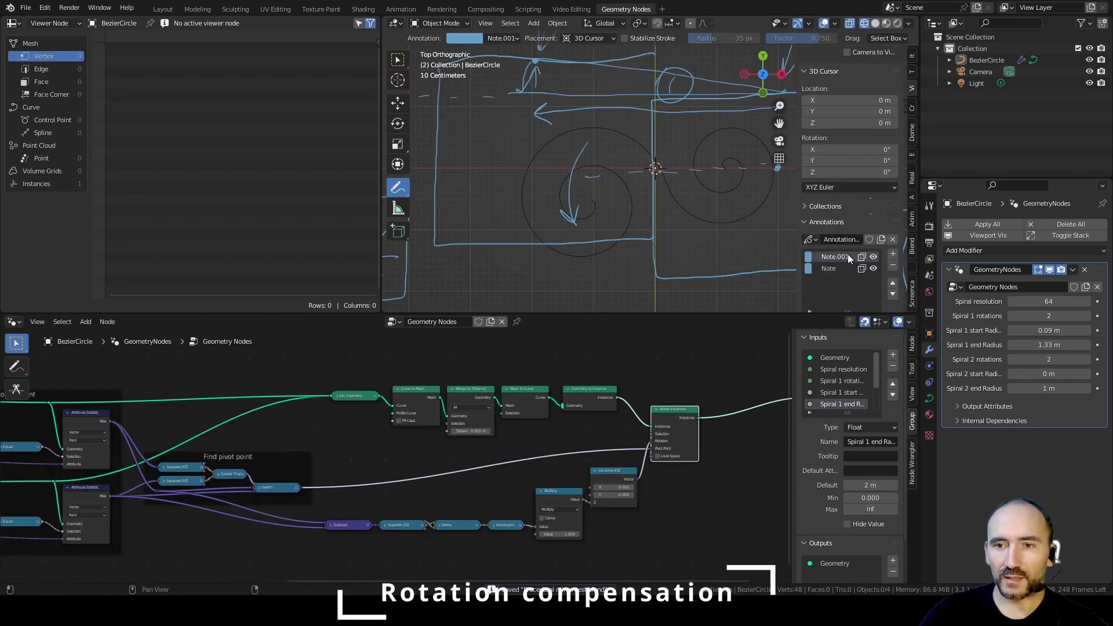
click(891, 239)
key(n)
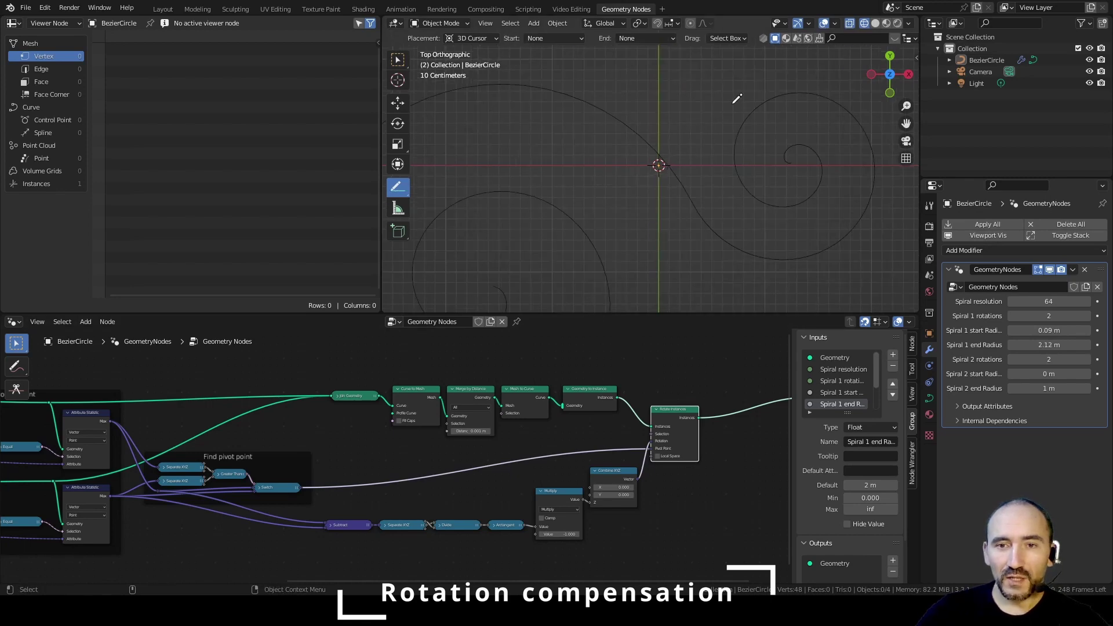
scroll(736, 98, down, 3)
scroll(595, 460, up, 1)
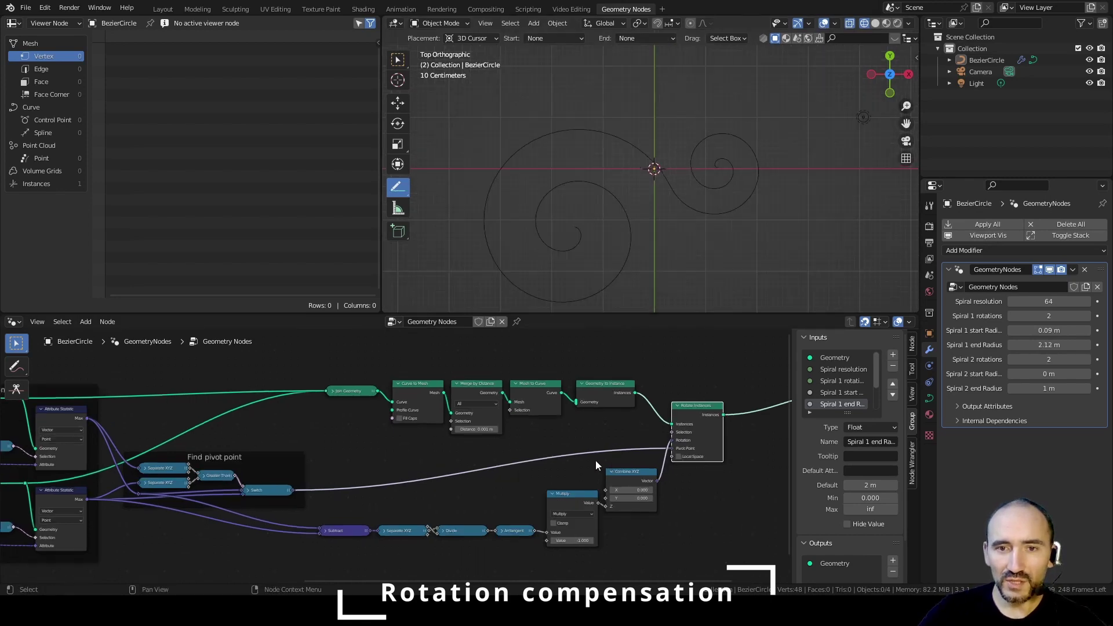
Step: Mute the Rotate Instances node and mark the top point of each spiral with an annotation dot
scroll(653, 494, up, 1)
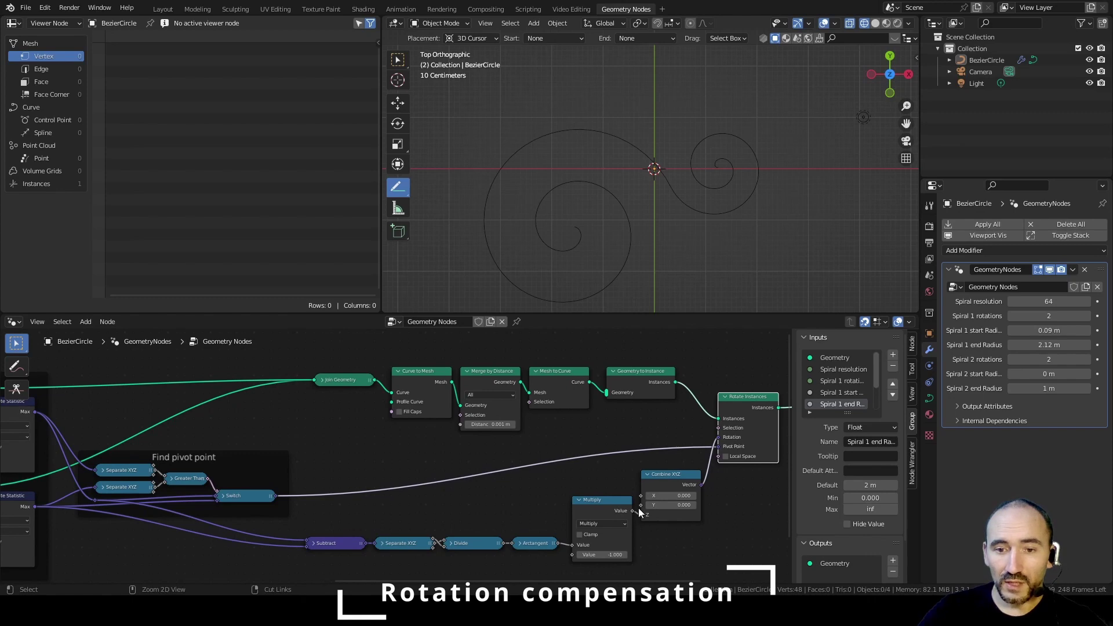
key(m)
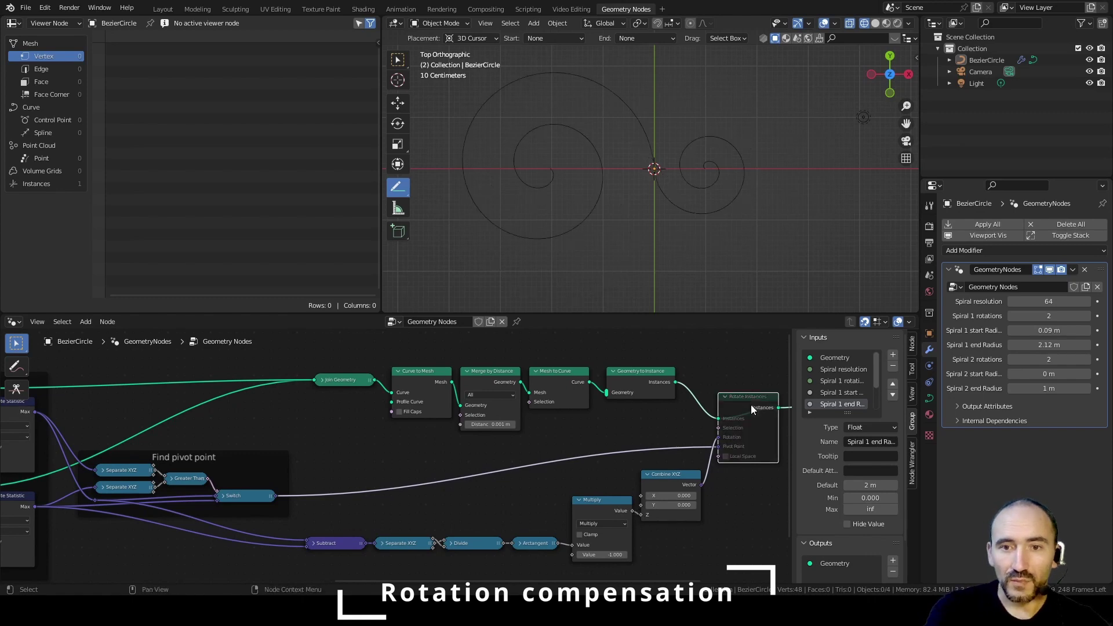
click(552, 73)
key(d)
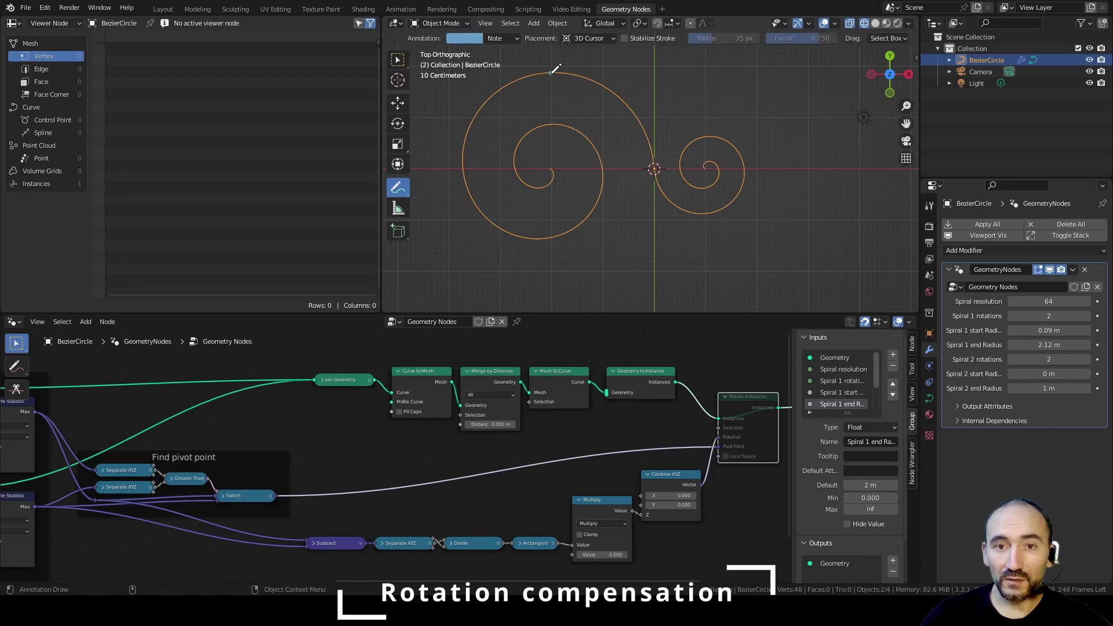
click(706, 137)
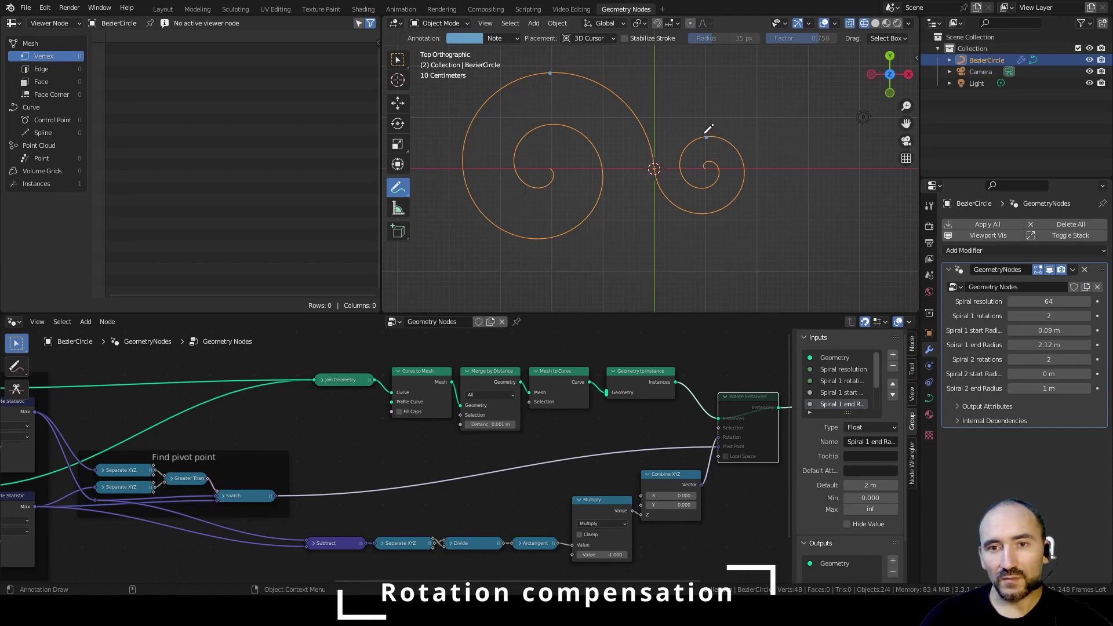
Step: Annotate a downward rotation arrow and a straight line tangent to both spirals, marking both contact points with crosses
drag(547, 80, 524, 163)
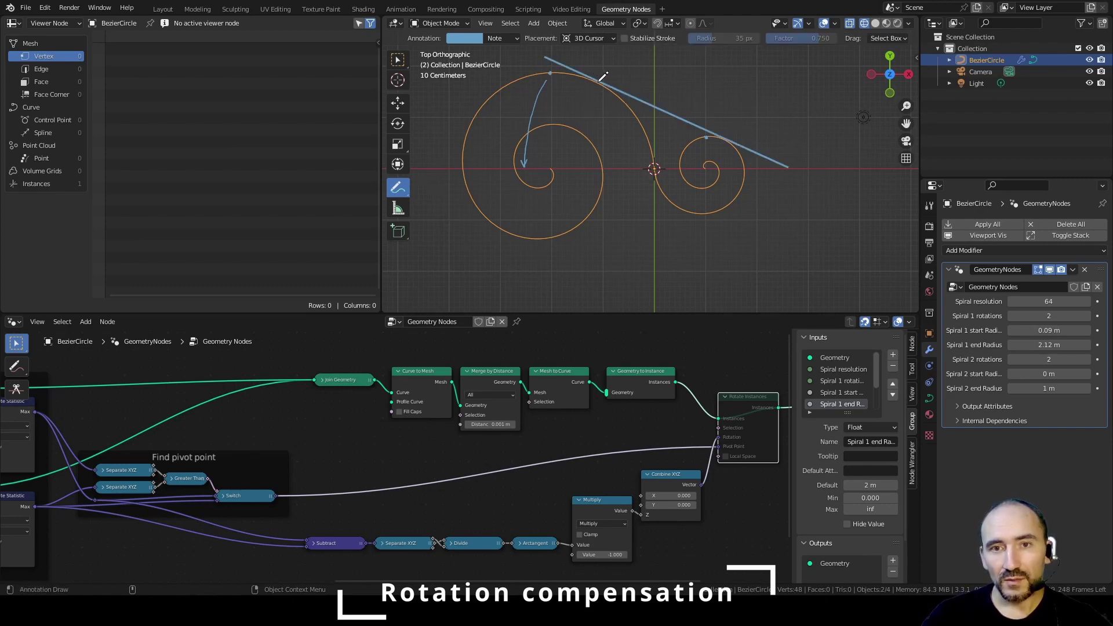
drag(600, 80, 592, 88)
mouse_move(732, 135)
mouse_down()
mouse_move(715, 141)
mouse_move(724, 146)
mouse_up()
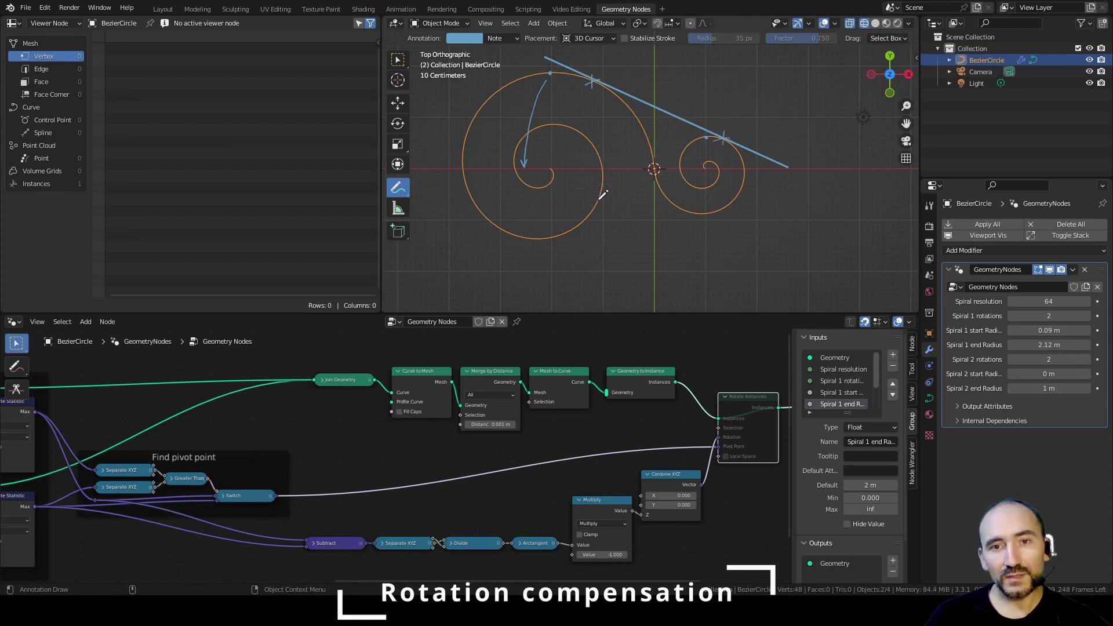
Step: Unmute the Rotate Instances node and annotate the rotated top points and contact points with a nearly horizontal line through them
key(m)
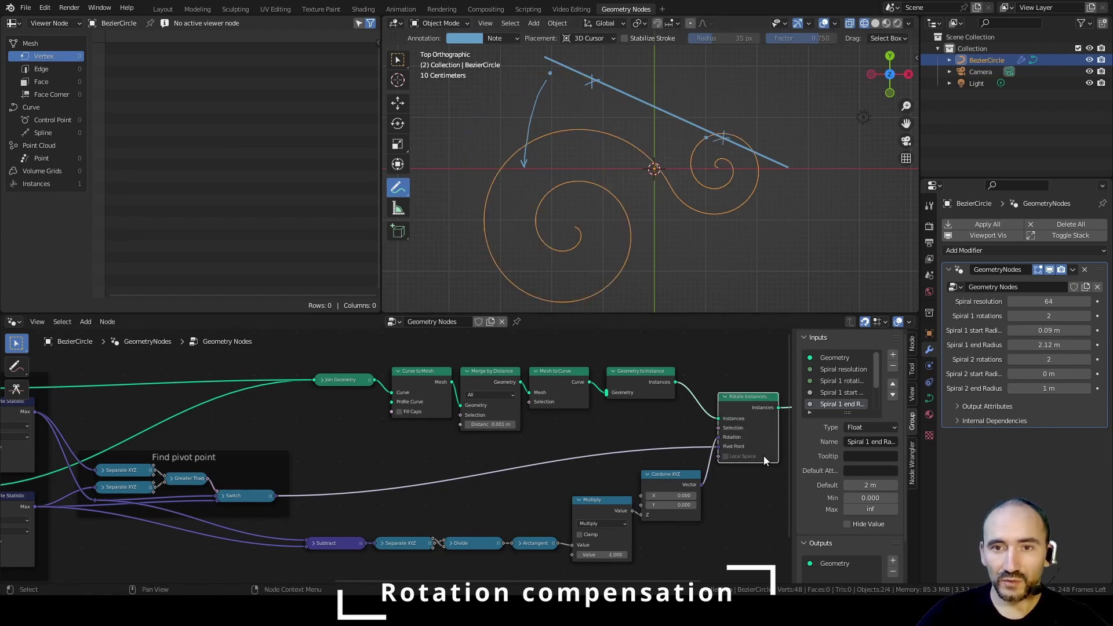
scroll(672, 226, up, 5)
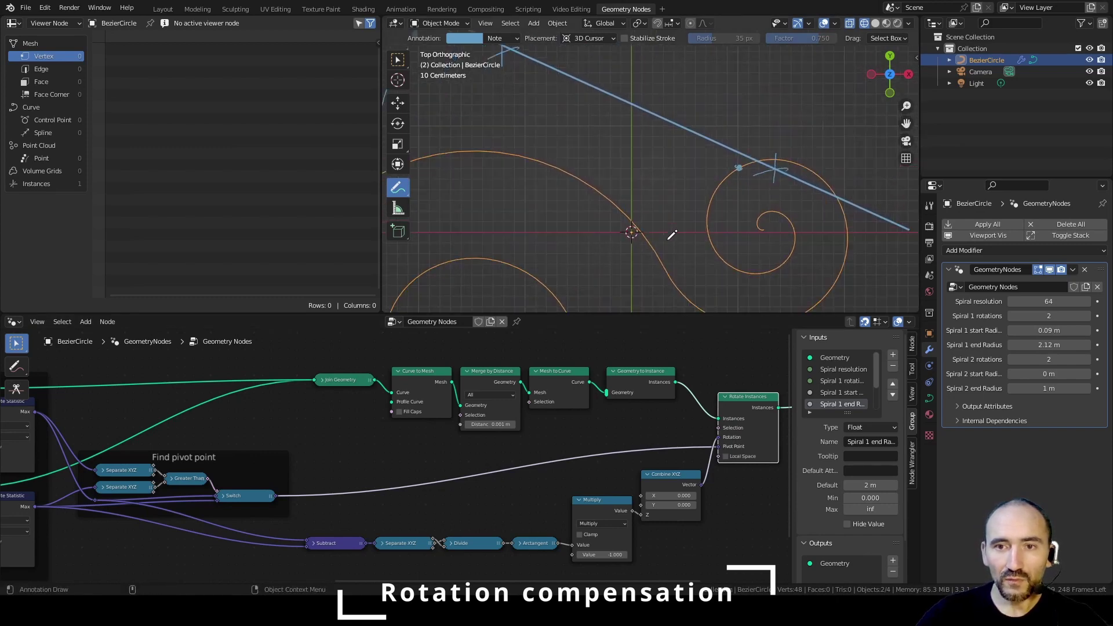
shift+middle_drag(666, 240, 732, 261)
scroll(551, 164, down, 1)
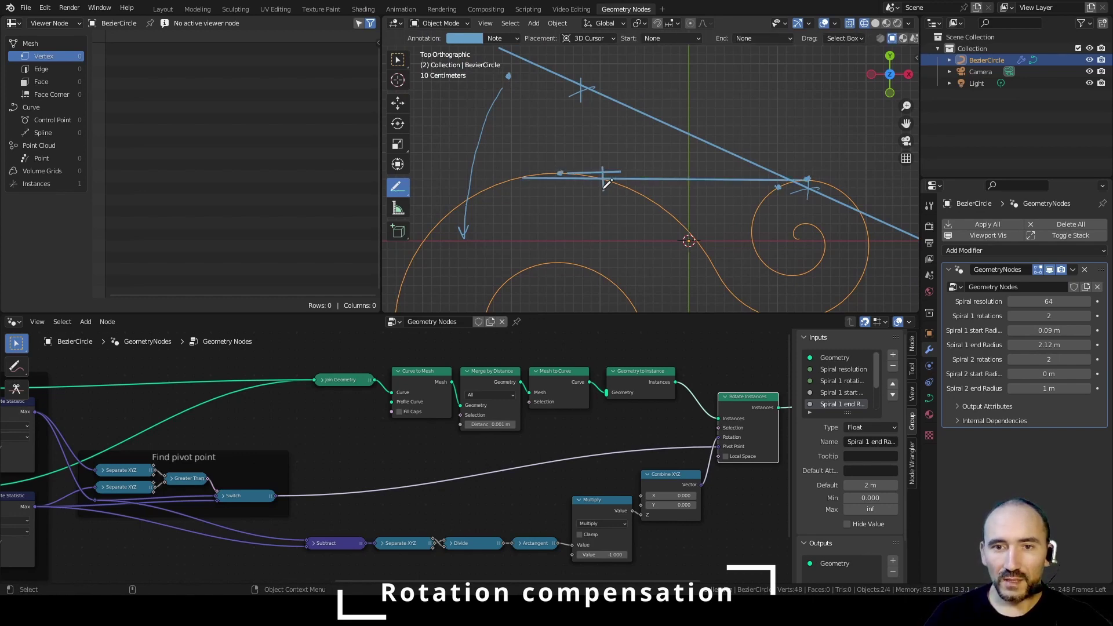
mouse_move(613, 162)
mouse_down()
mouse_move(598, 188)
mouse_move(610, 186)
mouse_up()
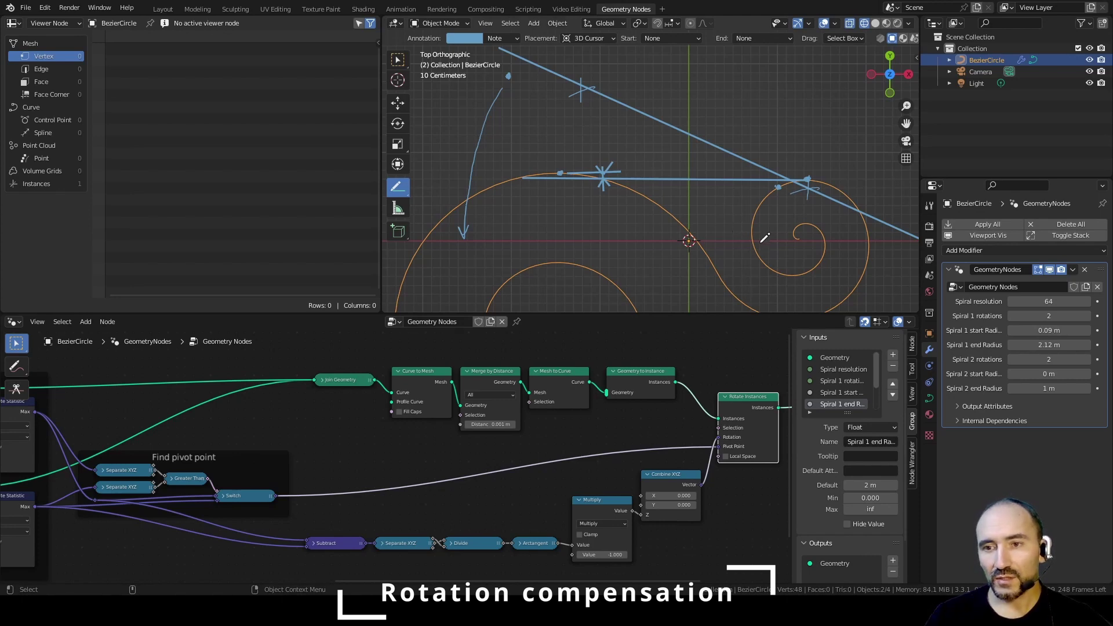
Step: Set Spiral 1 end Radius to 3.97 m and annotate the height gap between the large spiral's top and the horizontal line
drag(1033, 346, 1084, 343)
scroll(618, 159, down, 2)
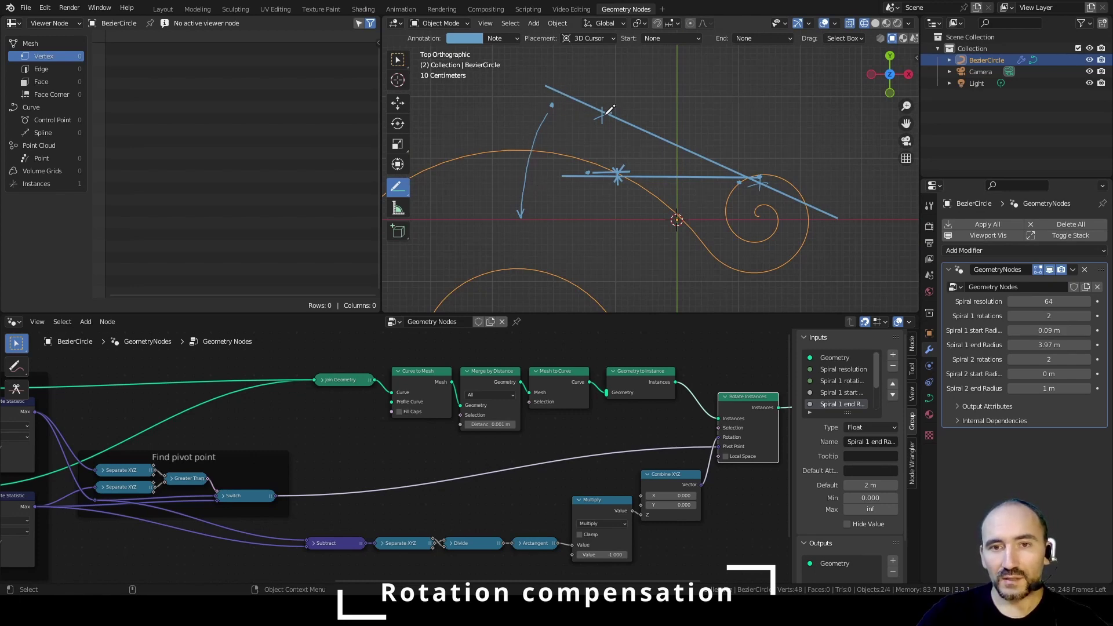
scroll(562, 178, down, 4)
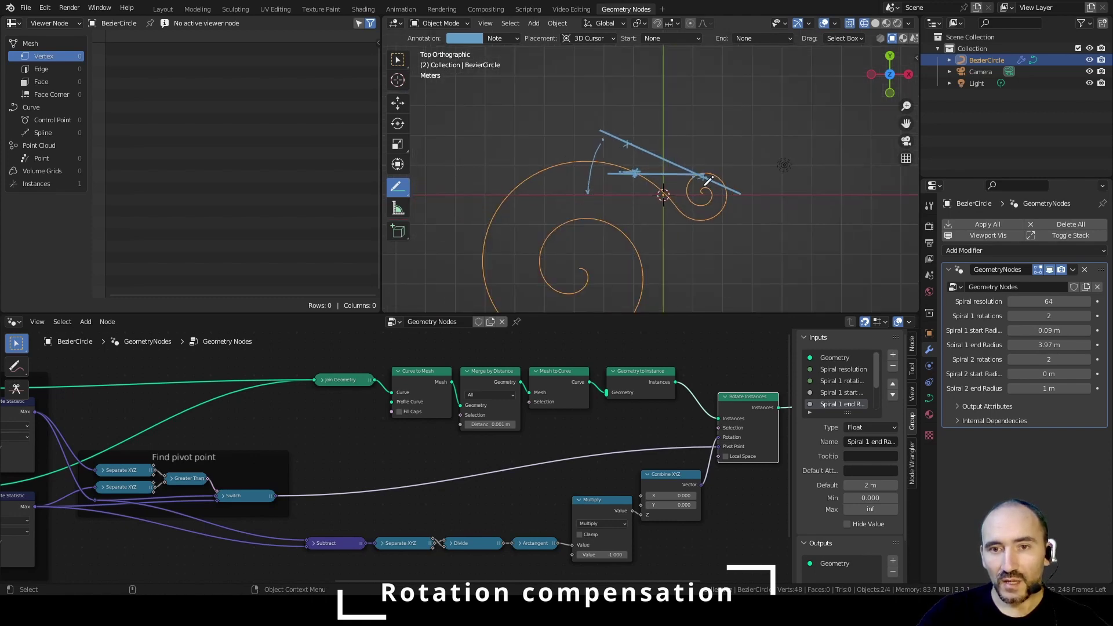
scroll(718, 205, up, 4)
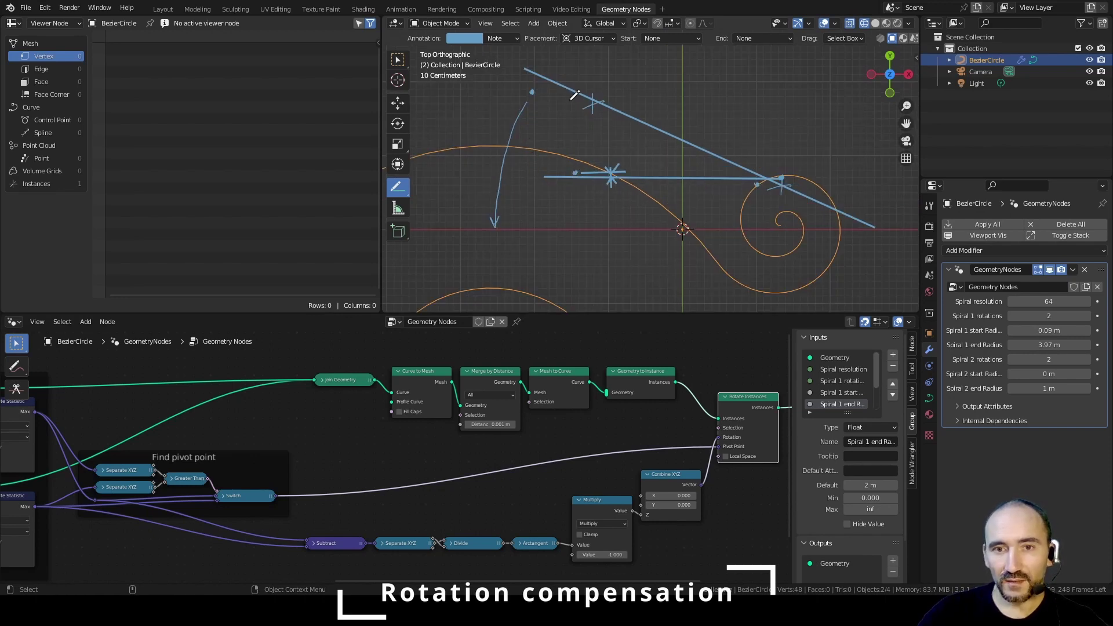
drag(476, 146, 516, 146)
Step: Save the file and add a Group Input node in the empty area below the Subtract, Divide and Arctangent chain
middle_drag(536, 510, 478, 410)
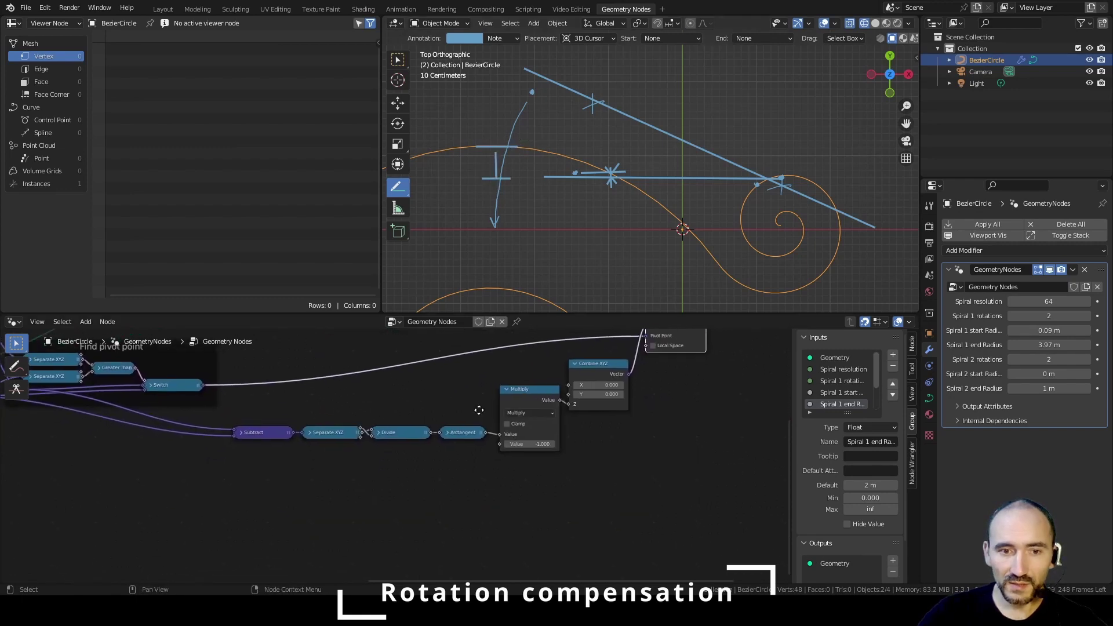
click(402, 496)
key(ctrl+s)
key(F3)
text(group in)
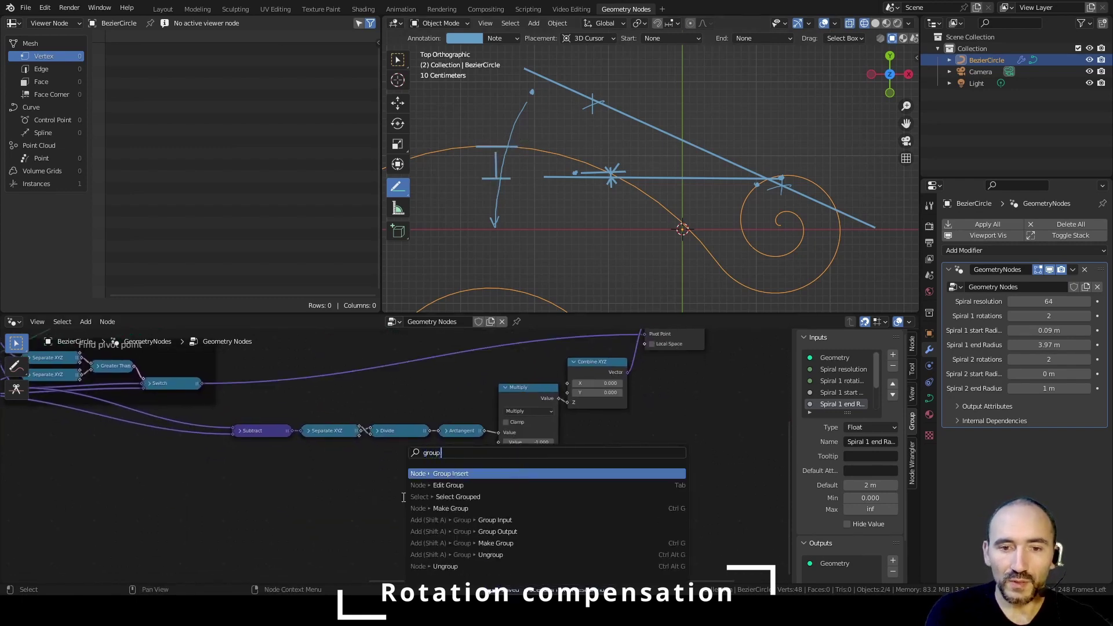
key(Return)
click(313, 472)
scroll(356, 468, up, 2)
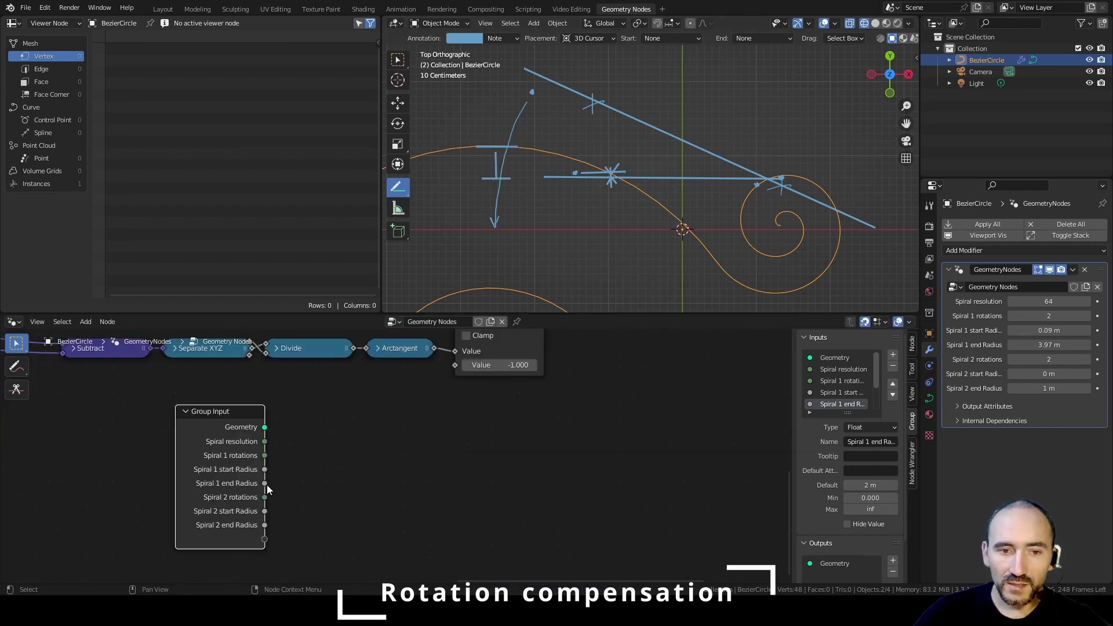
Step: Divide Spiral 1 end Radius by Spiral 2 end Radius in a collapsed Divide node, and hide the new Group Input's unused sockets
key(F3)
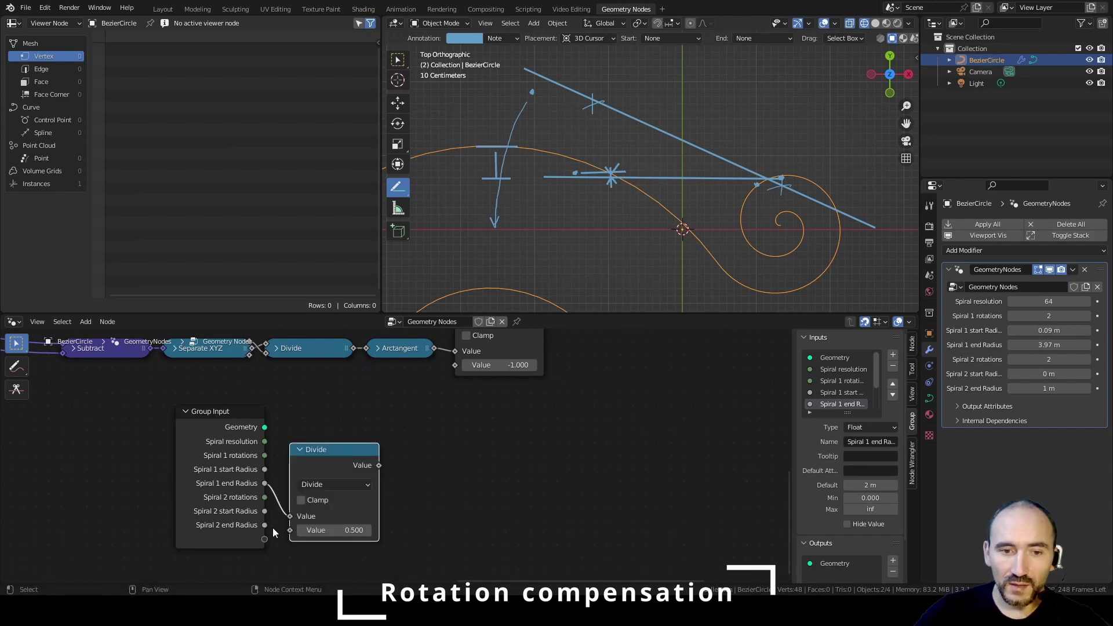
drag(265, 526, 293, 529)
key(h)
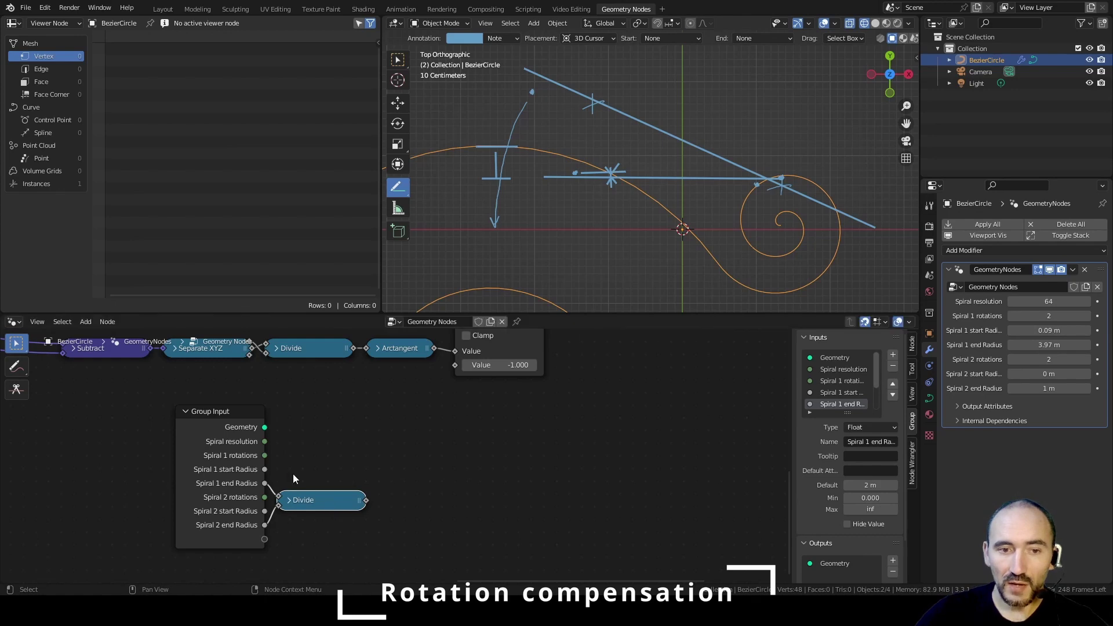
key(ctrl+h)
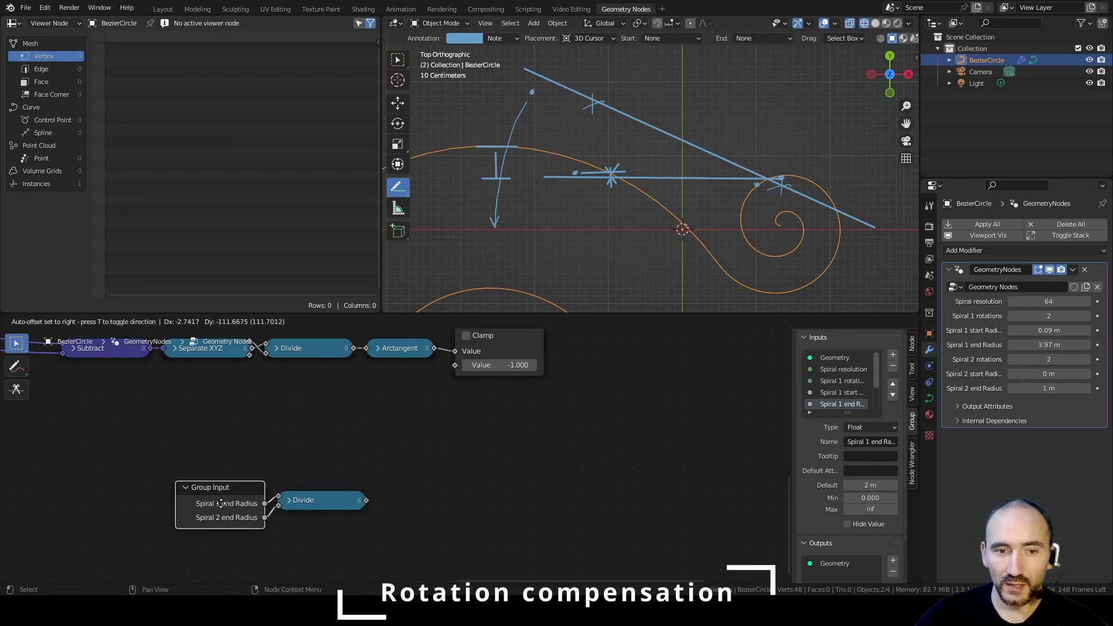
Step: Add a Map Range node that takes the radius ratio from the new Divide node as its Value
drag(365, 500, 426, 452)
text(mapr)
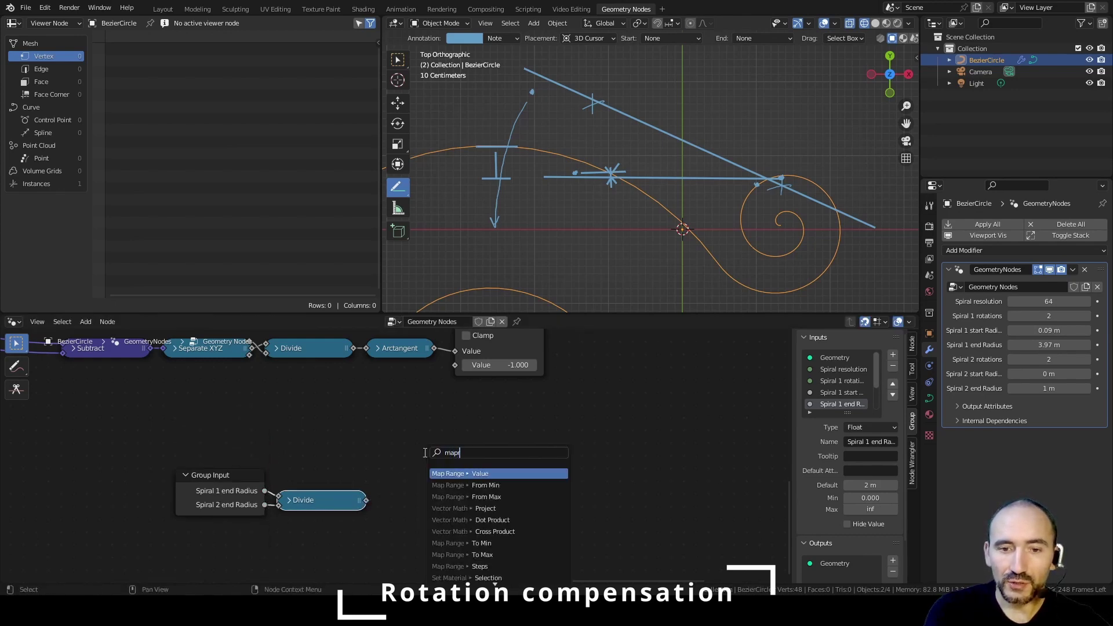
key(Return)
click(392, 417)
middle_drag(593, 500, 535, 496)
Step: Set the Map Range node's From Min to 1, From Max to 10 and To Max to 0.25, keeping To Min at 0
scroll(535, 496, up, 1)
double_click(367, 504)
text(1)
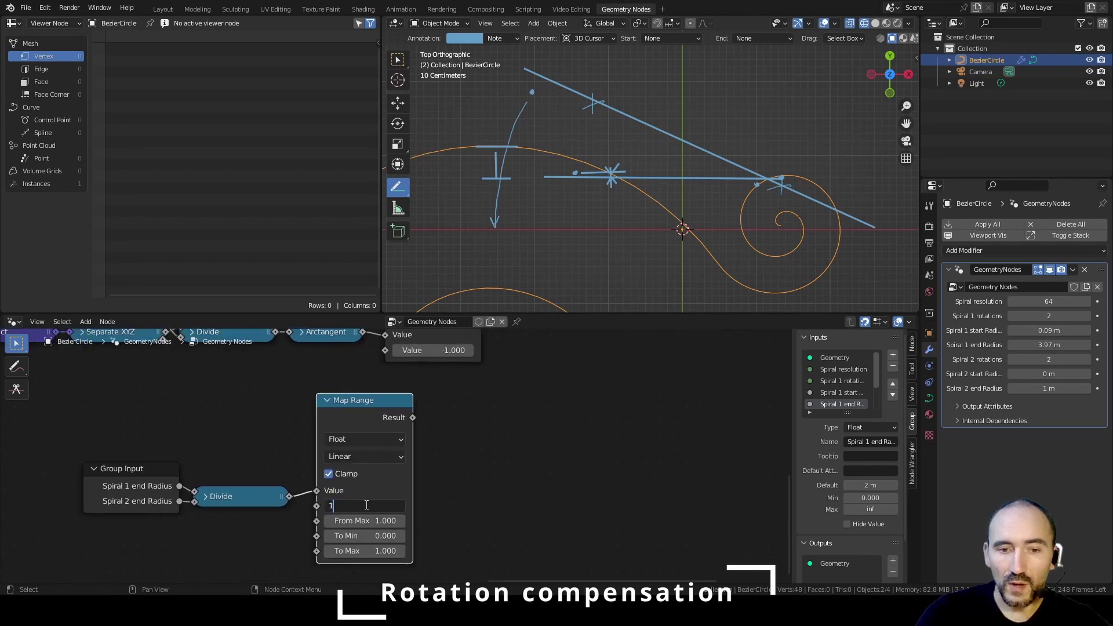
key(Tab)
text(10)
key(Tab)
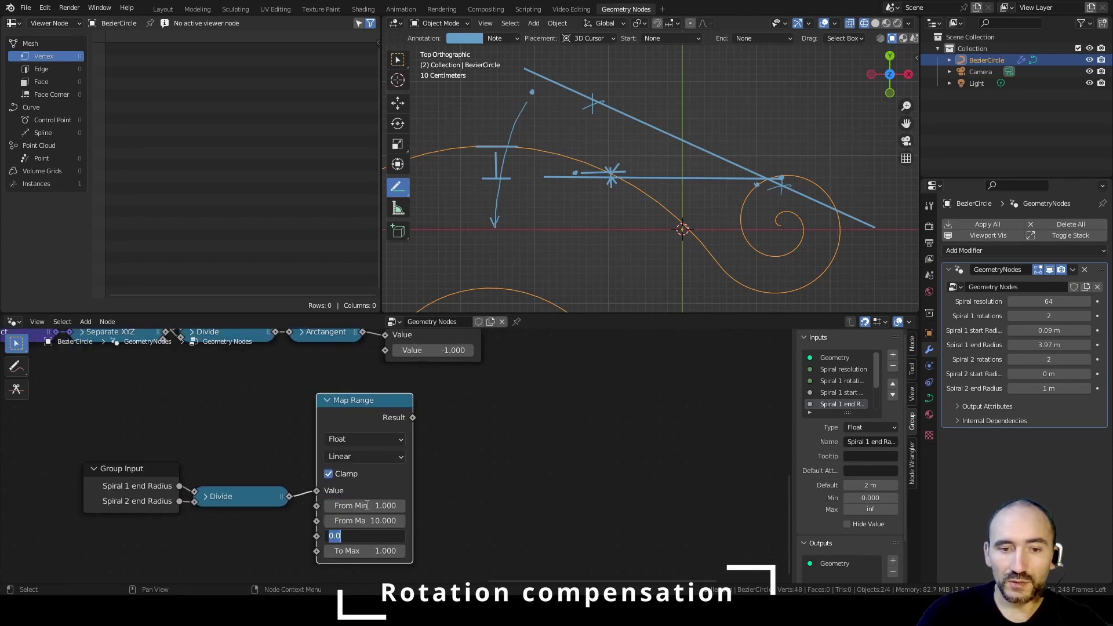
key(Tab)
text(0)
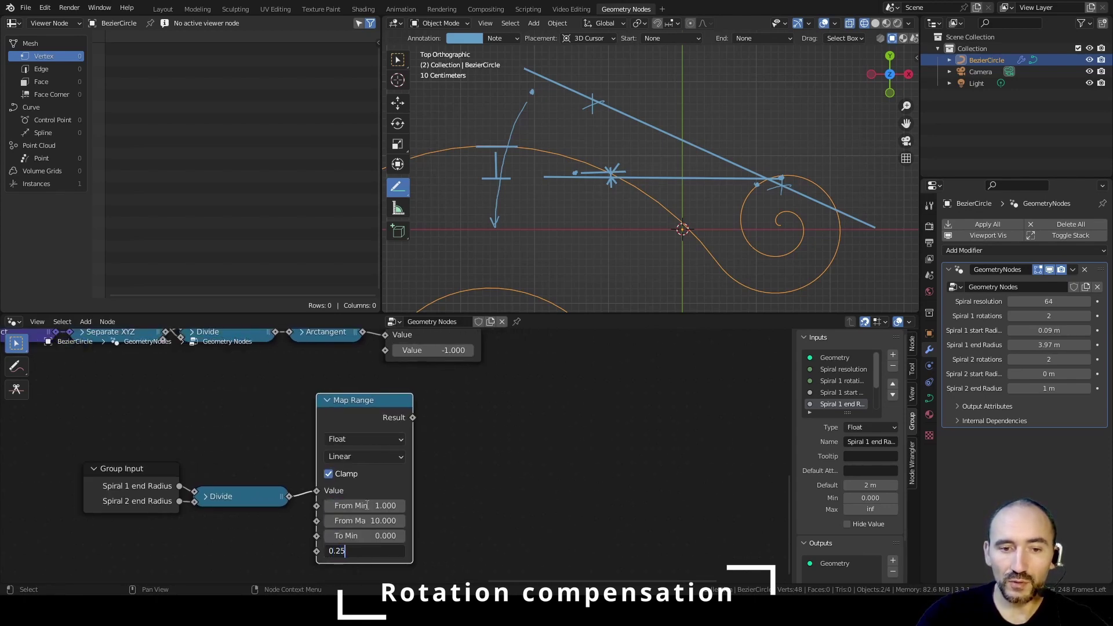
key(Return)
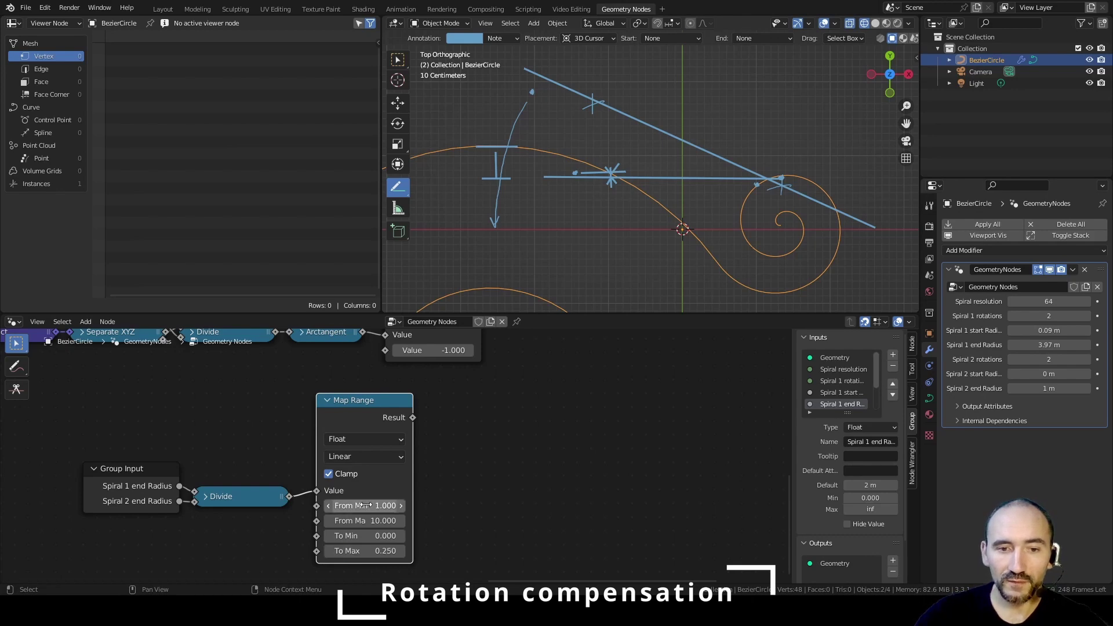
Step: Add a Combine XYZ node beside the Map Range node, with the Map Range Result feeding its Z input
key(shift+a)
text(combin)
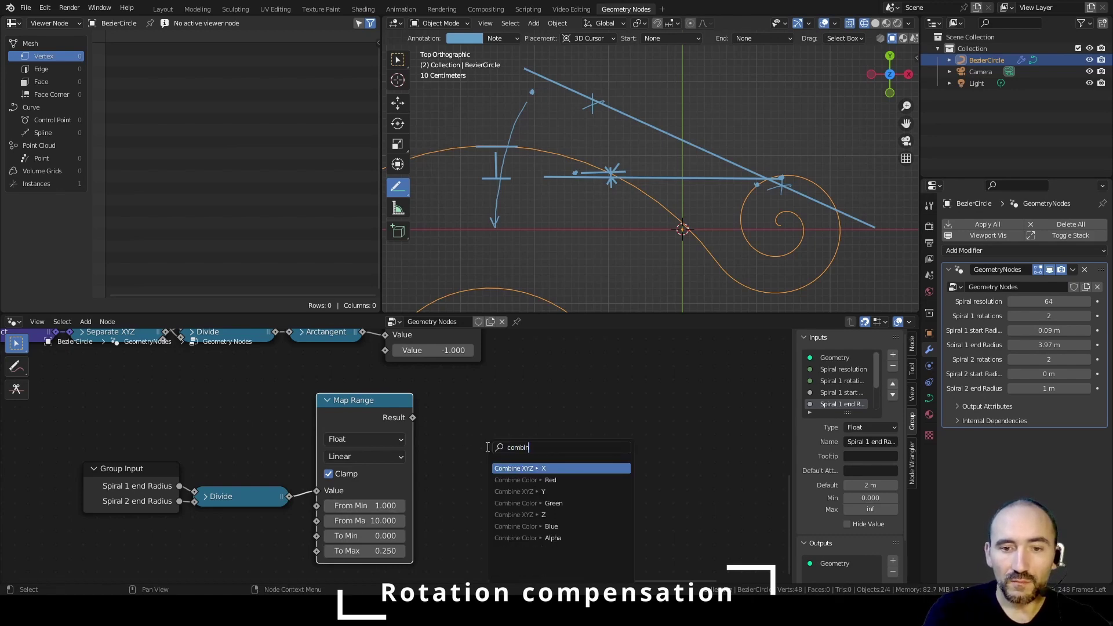
key(Down)
key(Down)
key(Down)
key(Down)
key(Return)
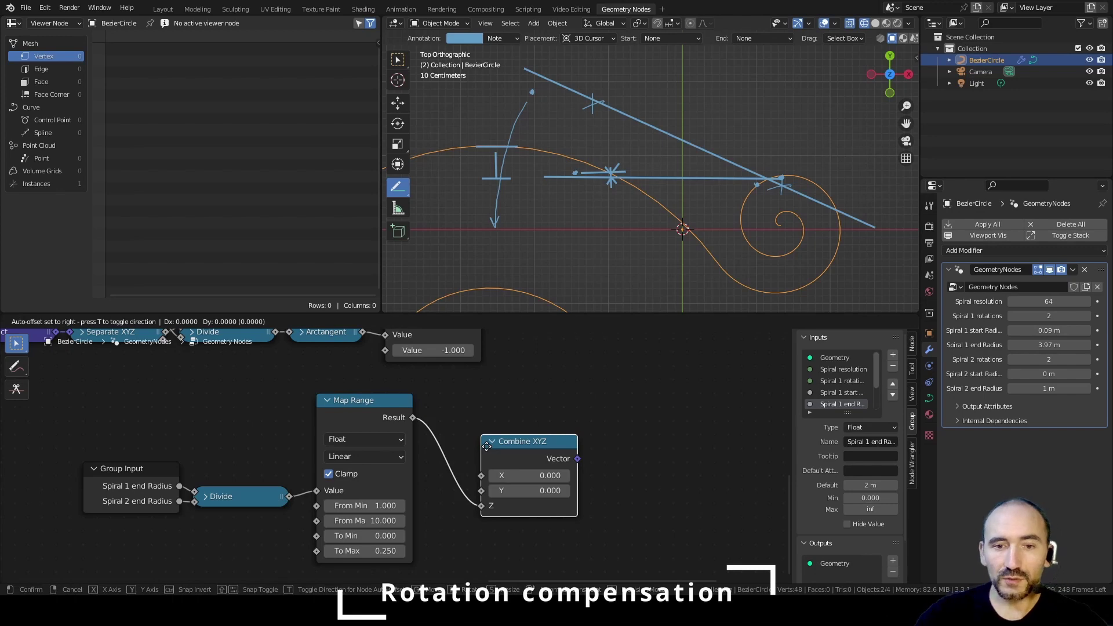
click(437, 410)
Step: Add a vector Add node that takes the Vector output of the Combine XYZ following the Multiply node
scroll(483, 492, down, 2)
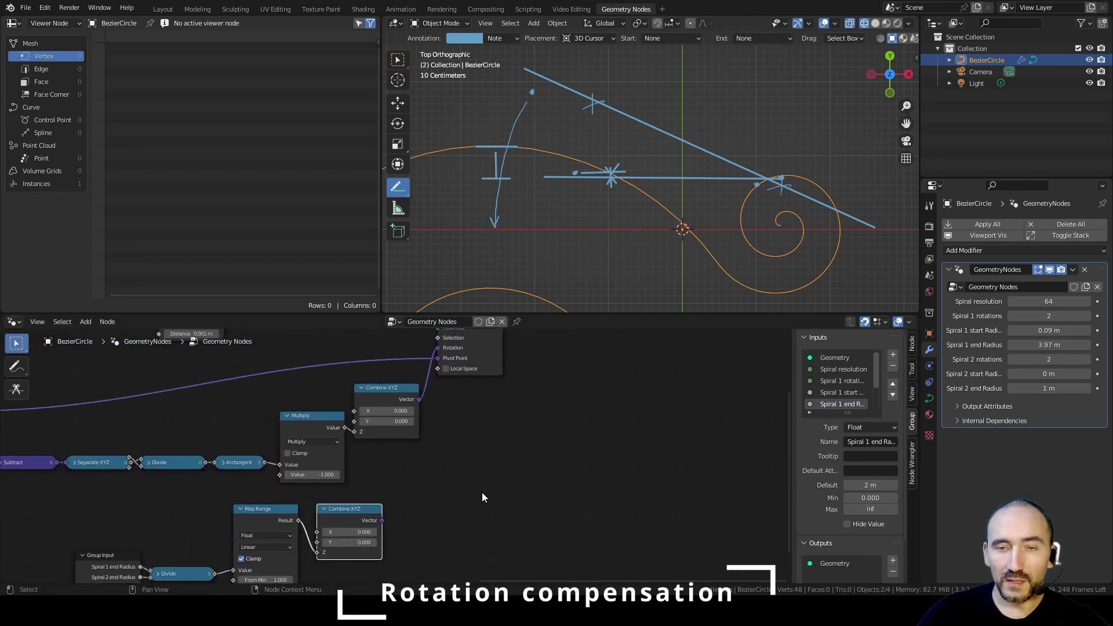
middle_drag(467, 476, 528, 453)
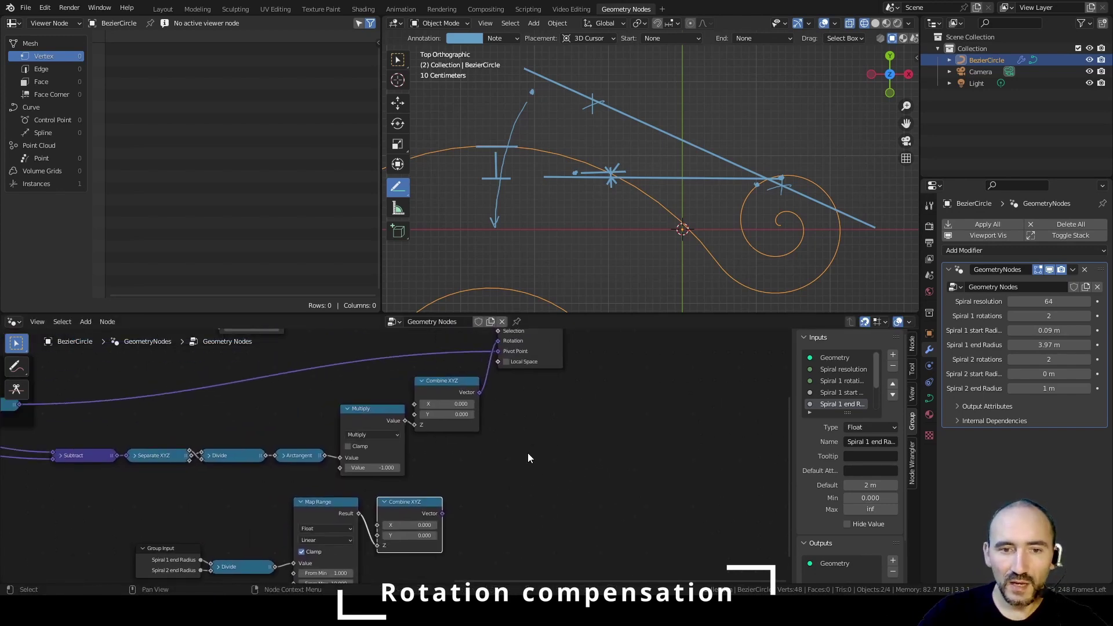
drag(479, 392, 534, 423)
text(add)
key(Return)
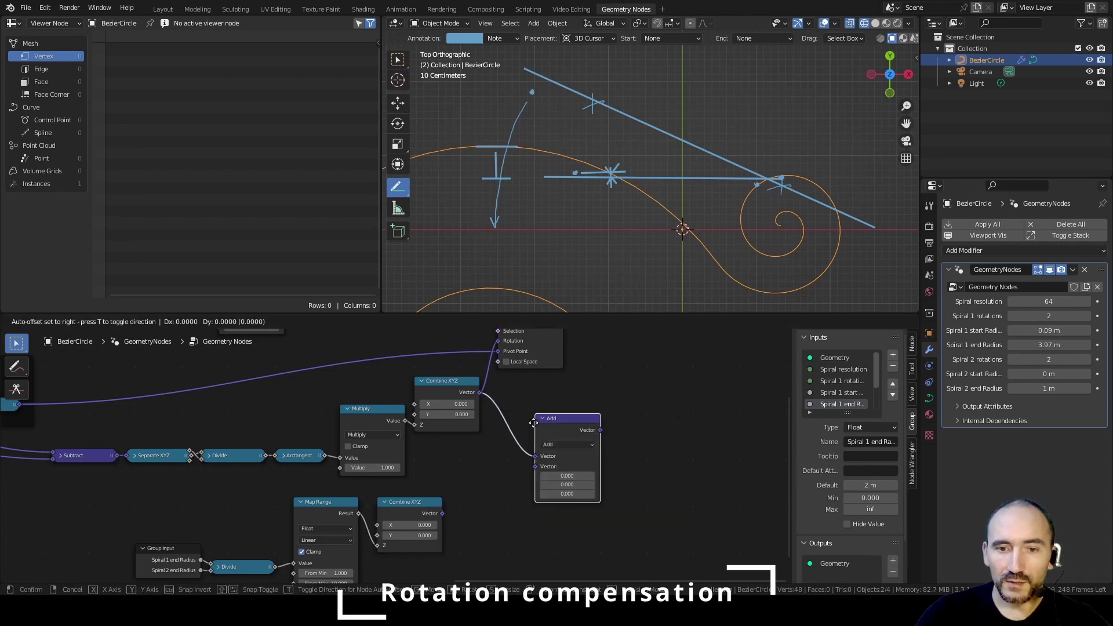
click(496, 419)
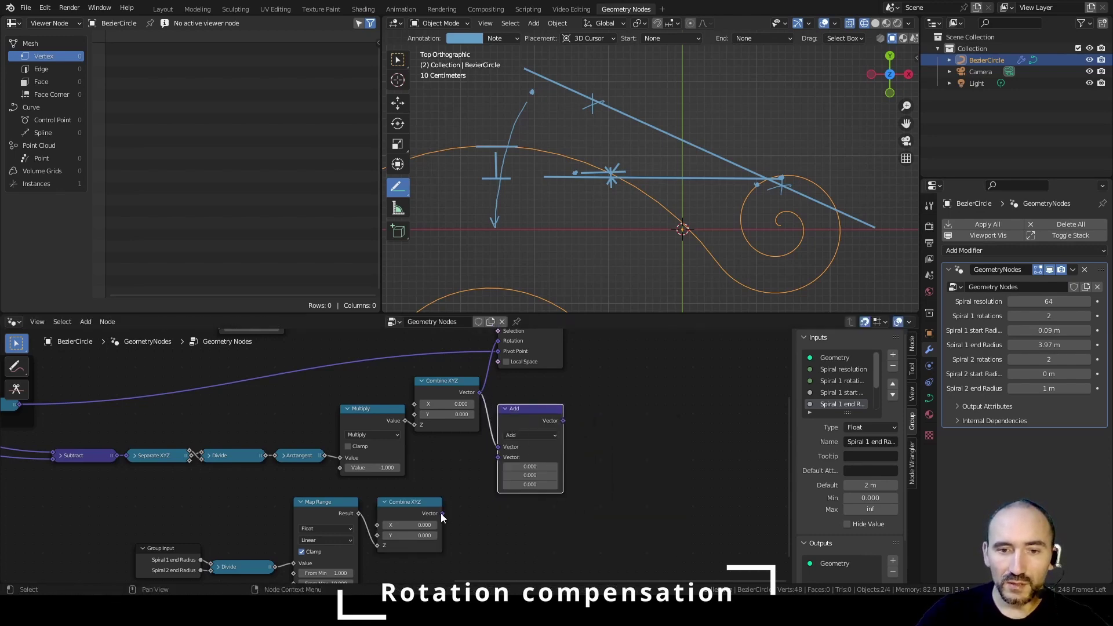
Step: Feed the compensation Combine XYZ into the Add node's second Vector, link the sum to Rotate Instances' Rotation, and shift Rotate Instances clear of the Add node
drag(440, 513, 496, 457)
middle_drag(544, 410, 499, 468)
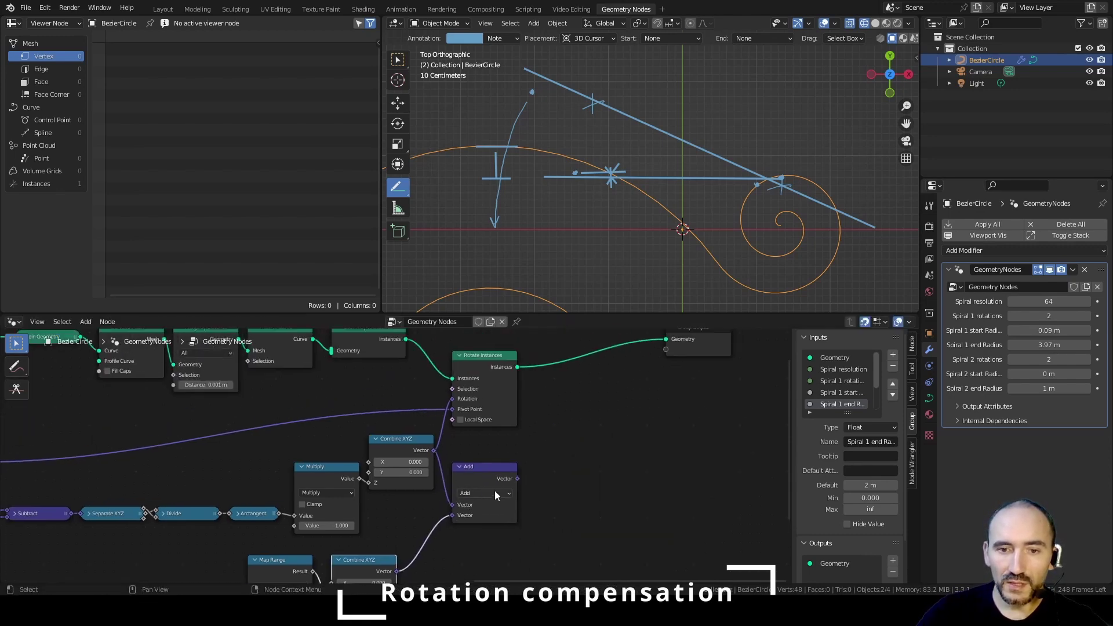
click(514, 479)
drag(515, 478, 455, 400)
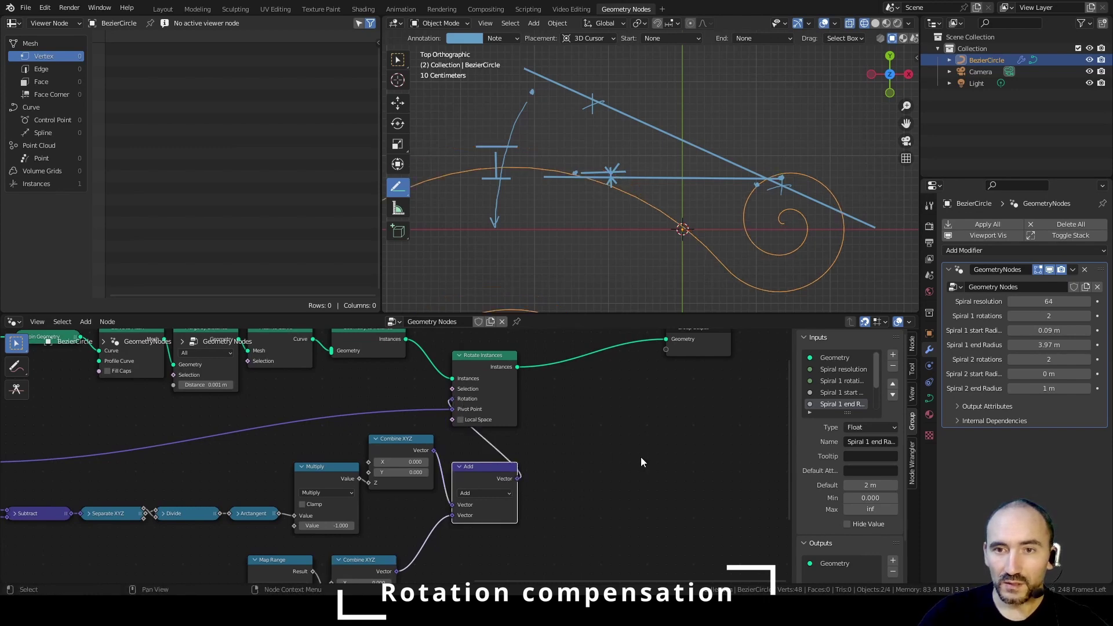
scroll(634, 221, up, 1)
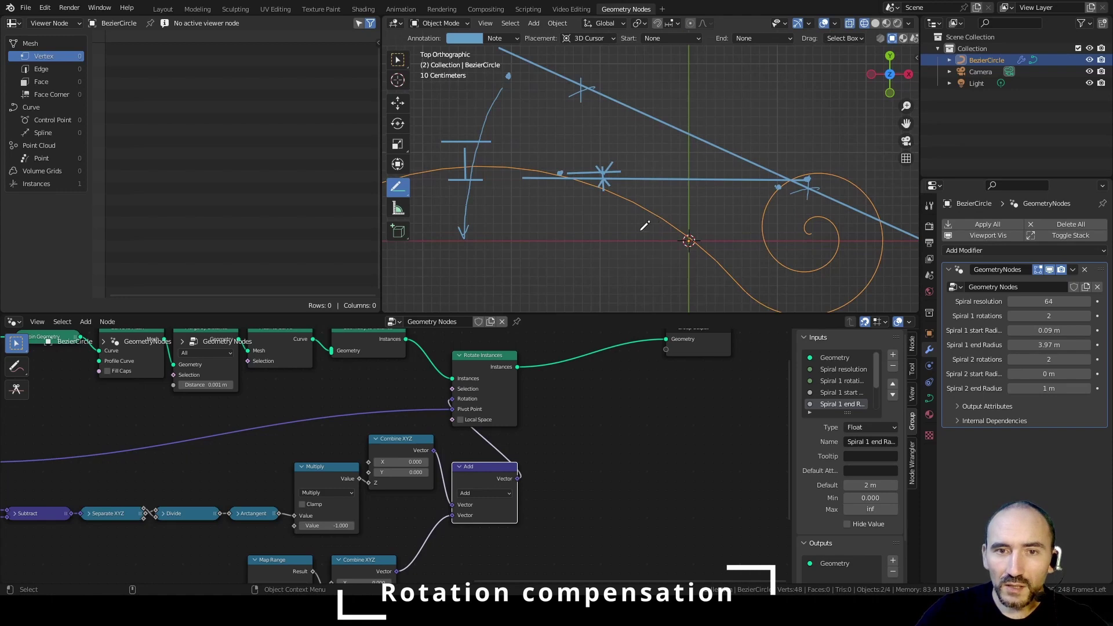
drag(483, 359, 584, 359)
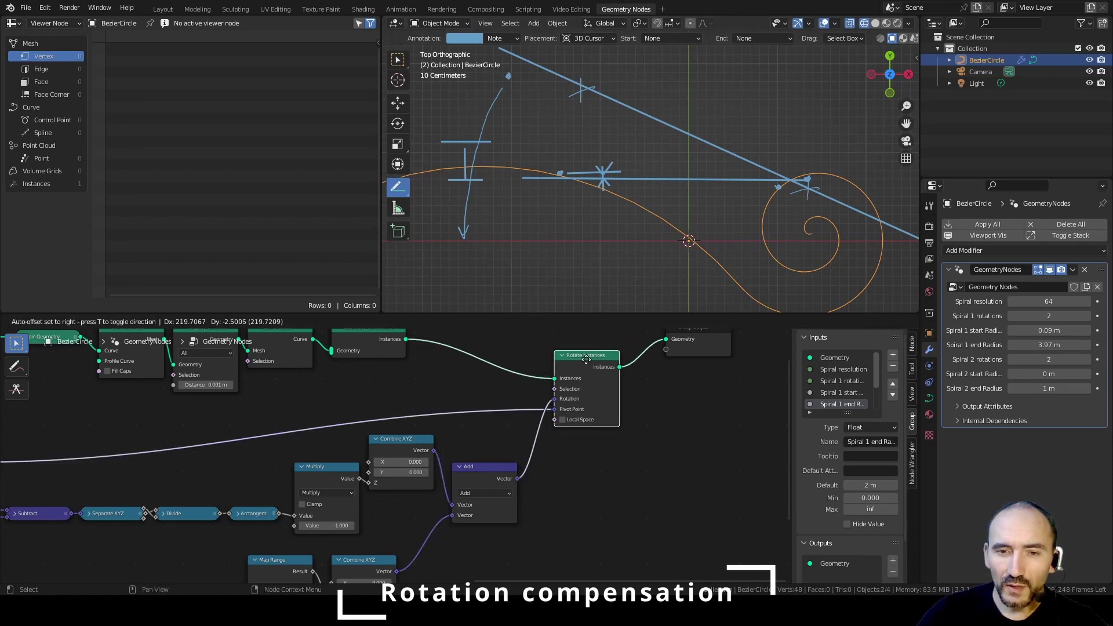
Step: Set the Map Range node's To Max to 0.300
middle_drag(371, 560, 510, 368)
scroll(500, 447, up, 9)
mouse_move(422, 496)
mouse_down()
mouse_move(451, 496)
mouse_move(432, 496)
mouse_up()
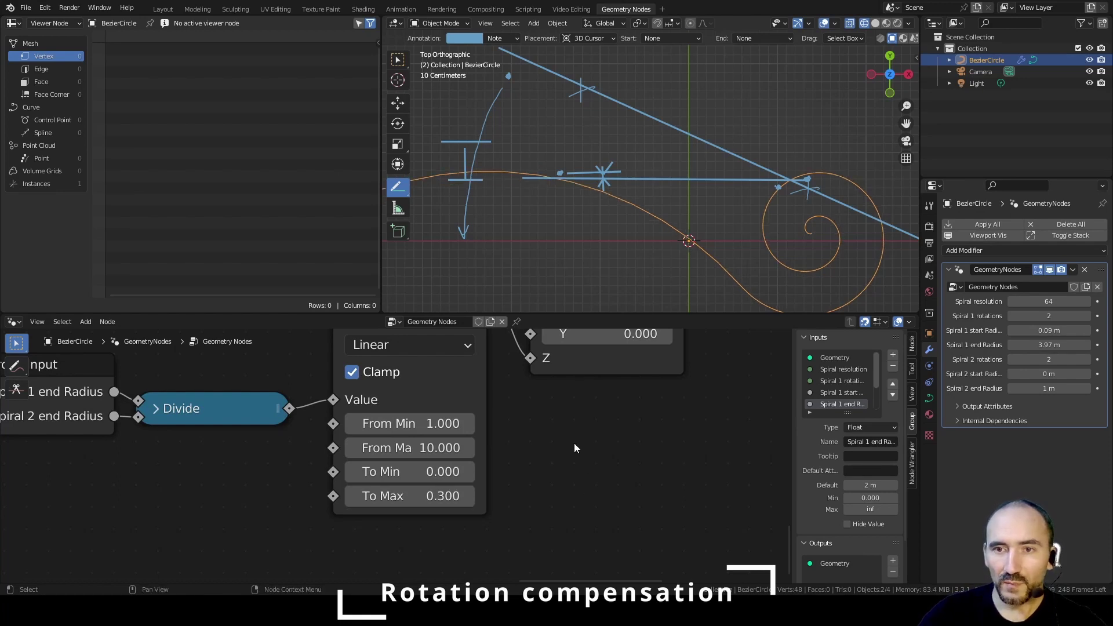
Step: Collapse the Add node and the compensation Combine XYZ node, and line them up beside the Map Range node
scroll(574, 423, down, 5)
middle_drag(654, 390, 457, 532)
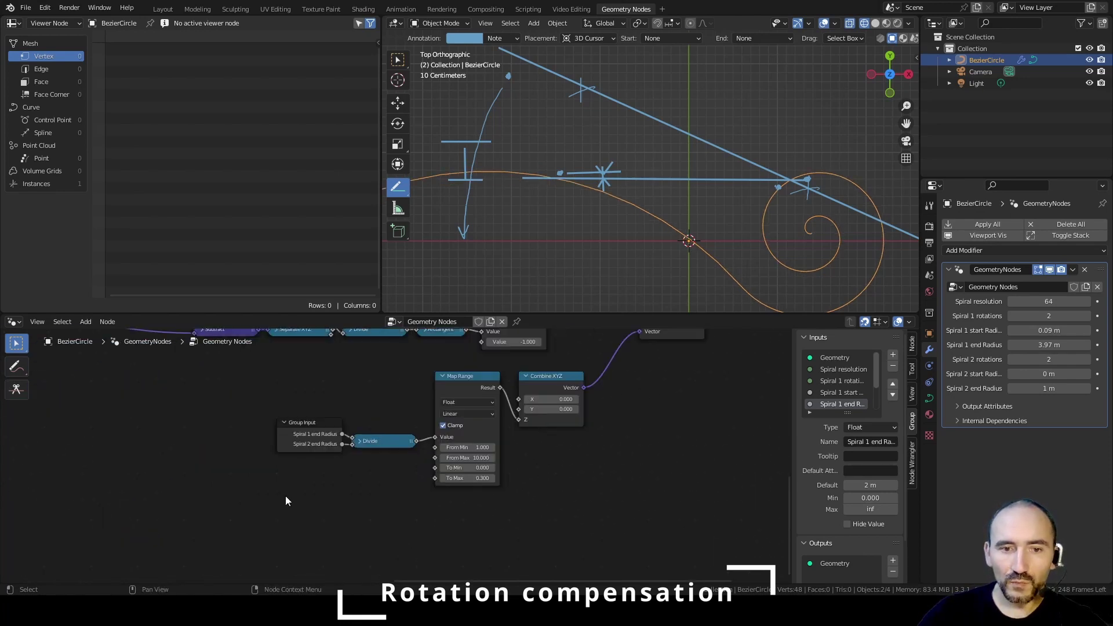
drag(283, 497, 607, 379)
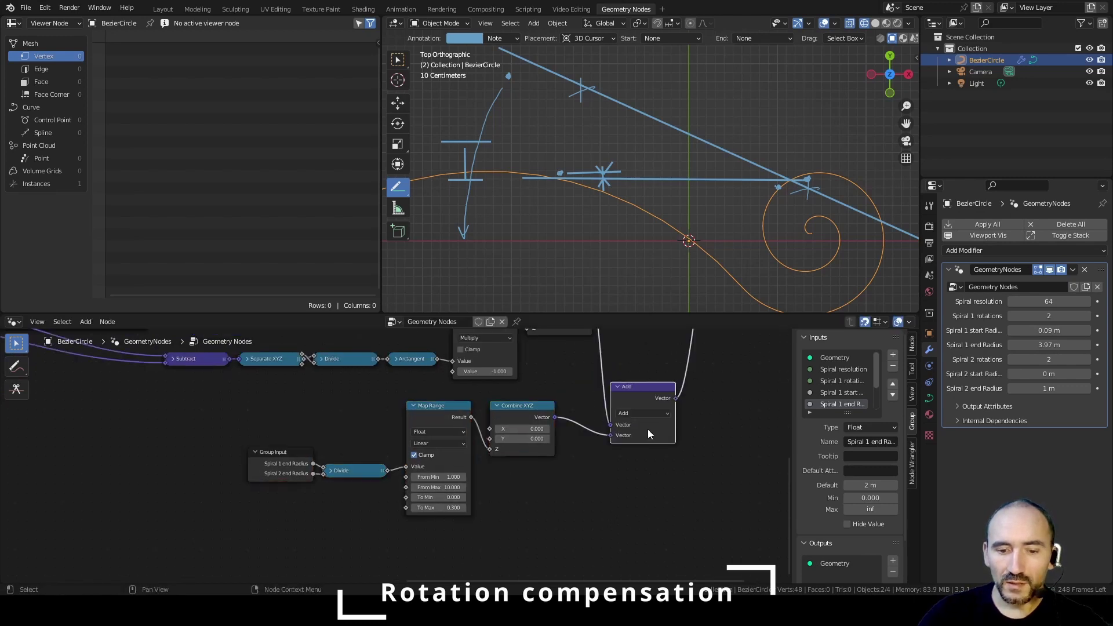
key(h)
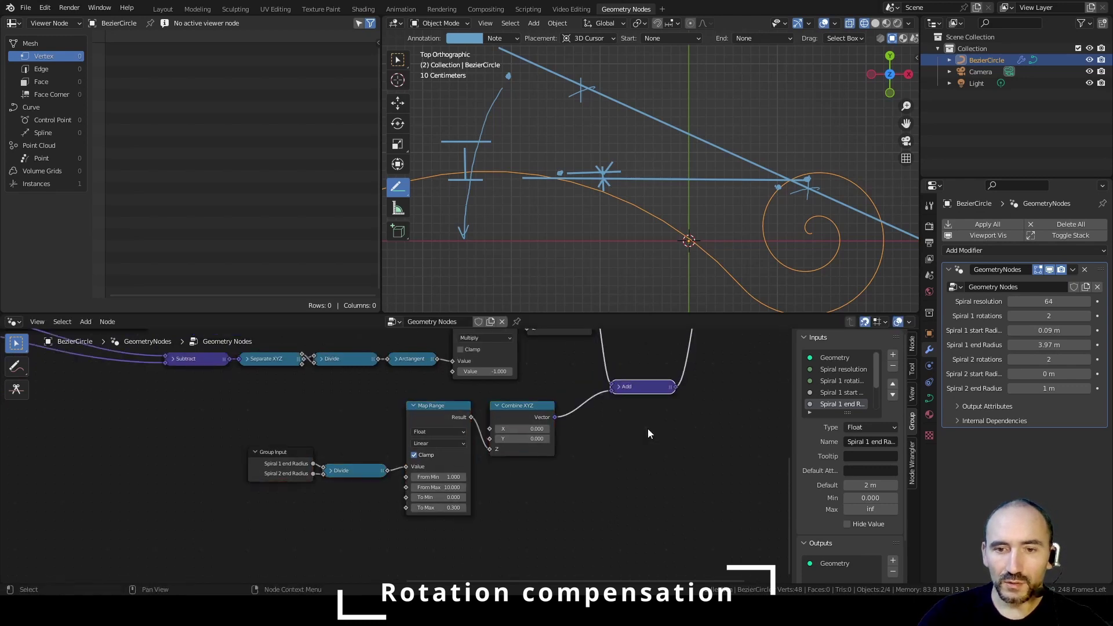
drag(517, 406, 556, 416)
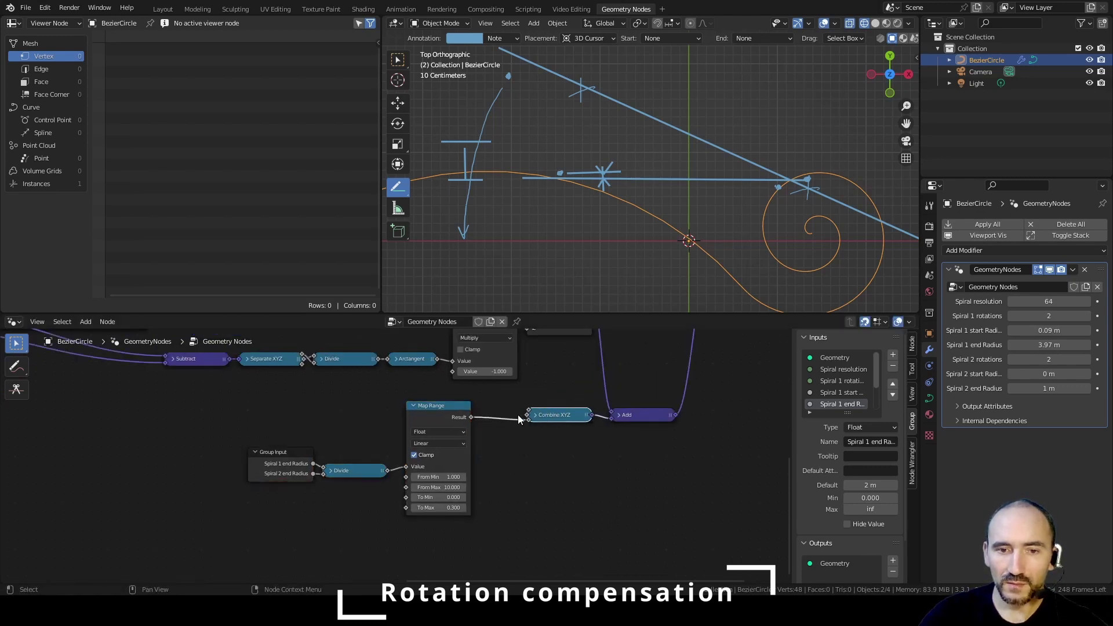
Step: Frame the radius-ratio compensation nodes and label the frame "Rotation compensation for big end radius different"
key(ctrl+j)
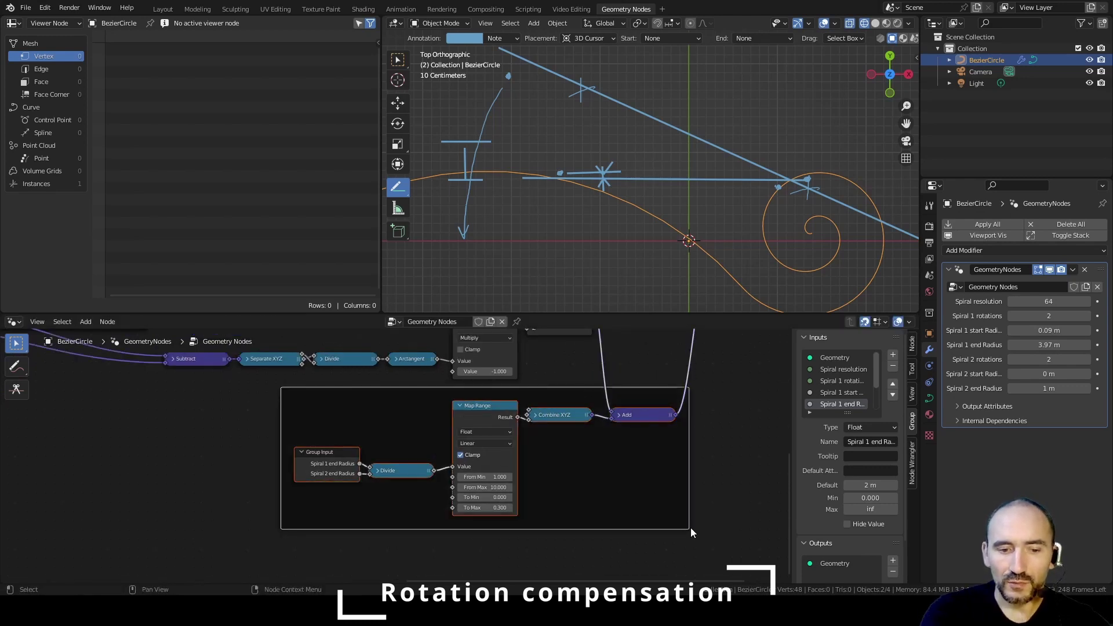
key(F2)
text(Rotation compensa)
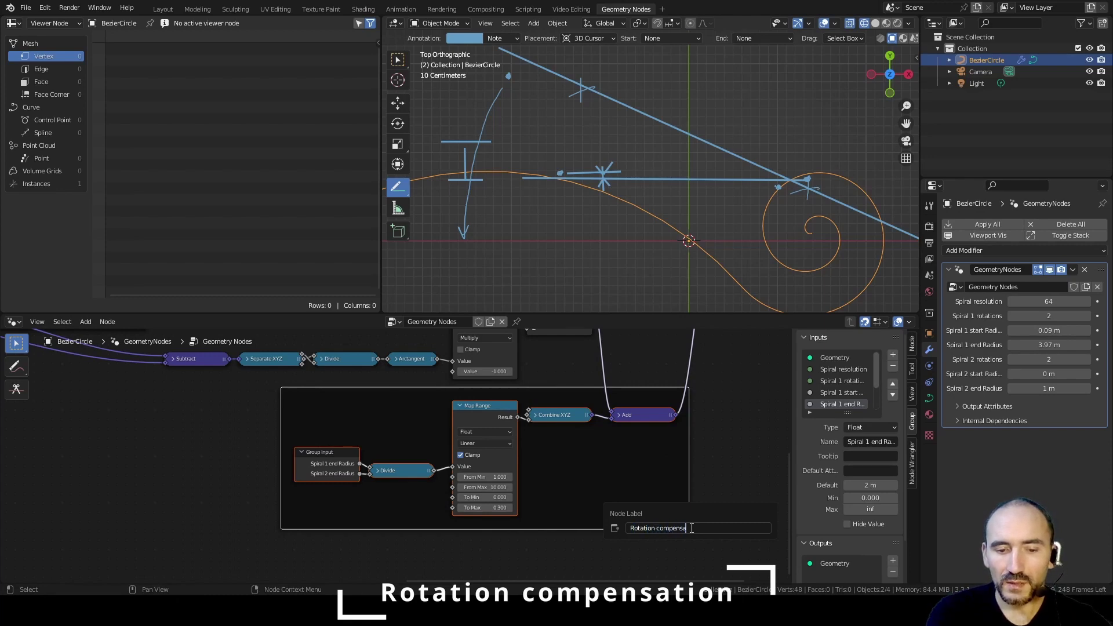
text(tion for big e)
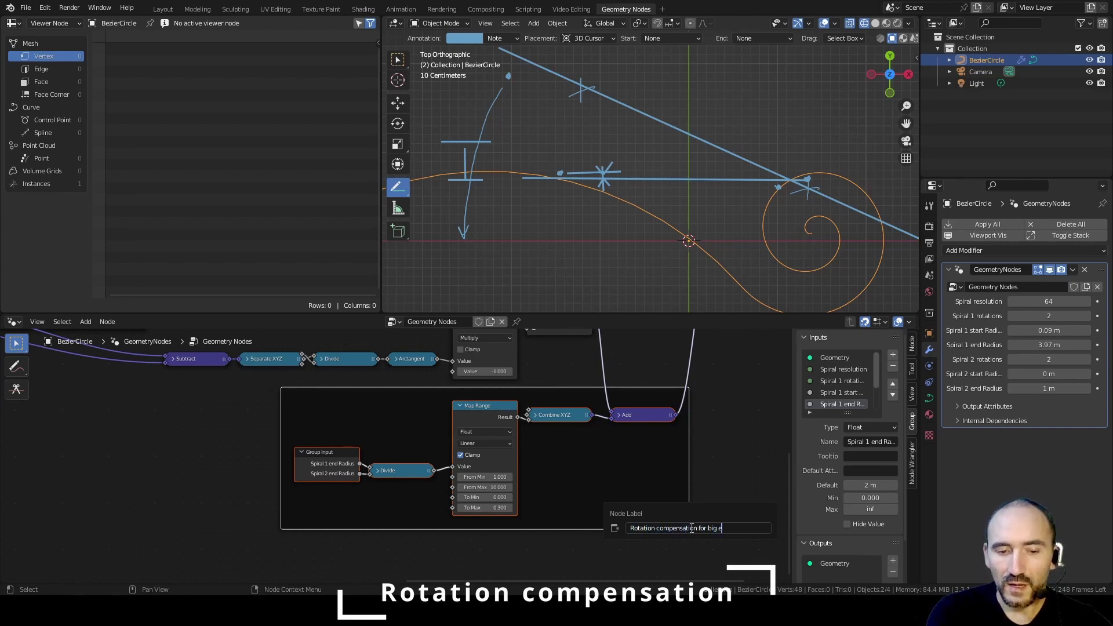
text(nd radius different)
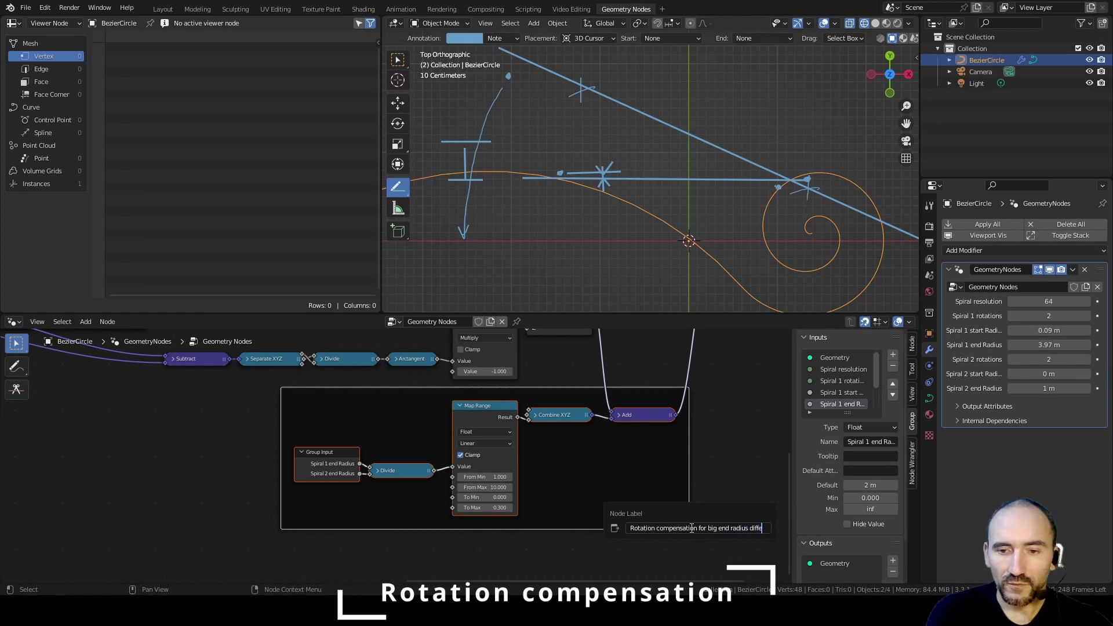
key(Return)
Step: Frame the nodes from Join Geometry through Rotate Instances, including the angle chain, and label the frame "Align spirals to x axis"
scroll(471, 444, down, 2)
scroll(286, 384, down, 2)
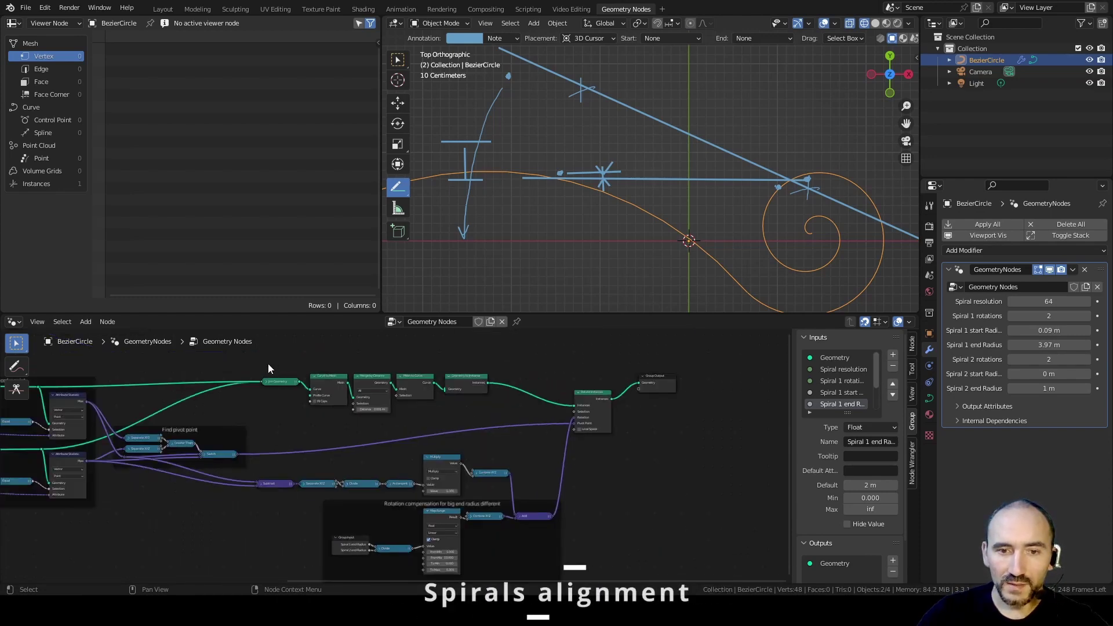
drag(267, 364, 600, 488)
key(ctrl+j)
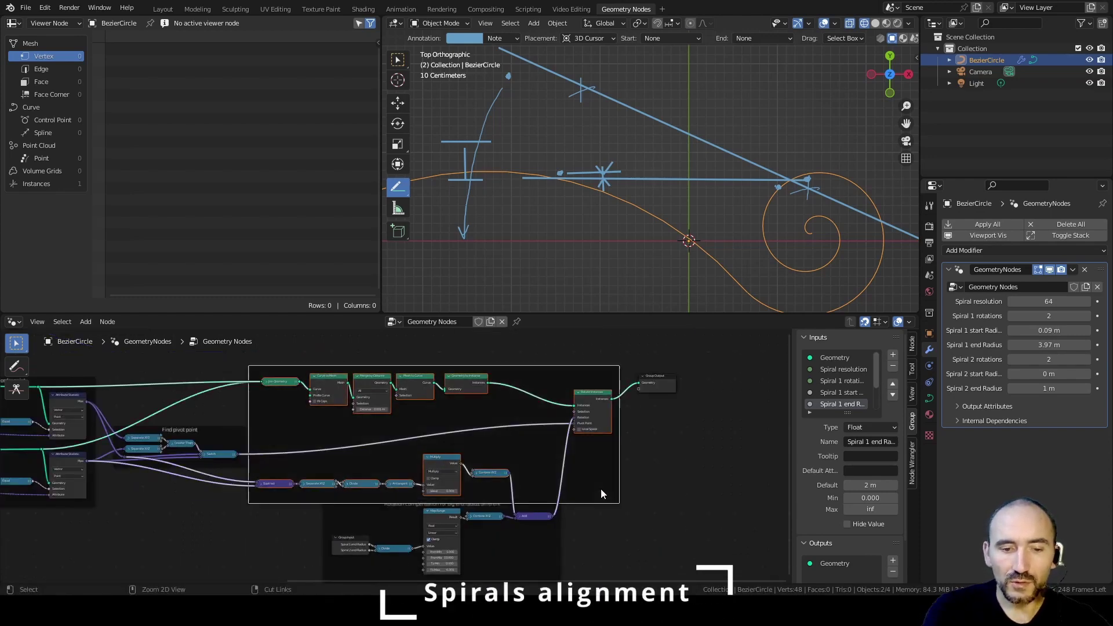
key(F2)
text(Align)
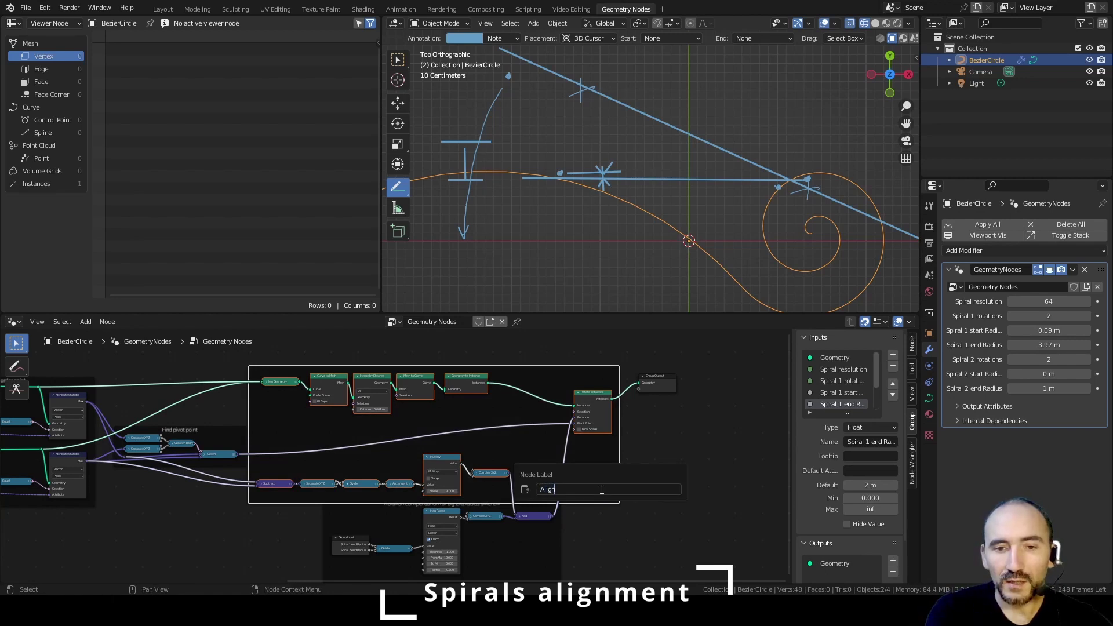
text( spirals)
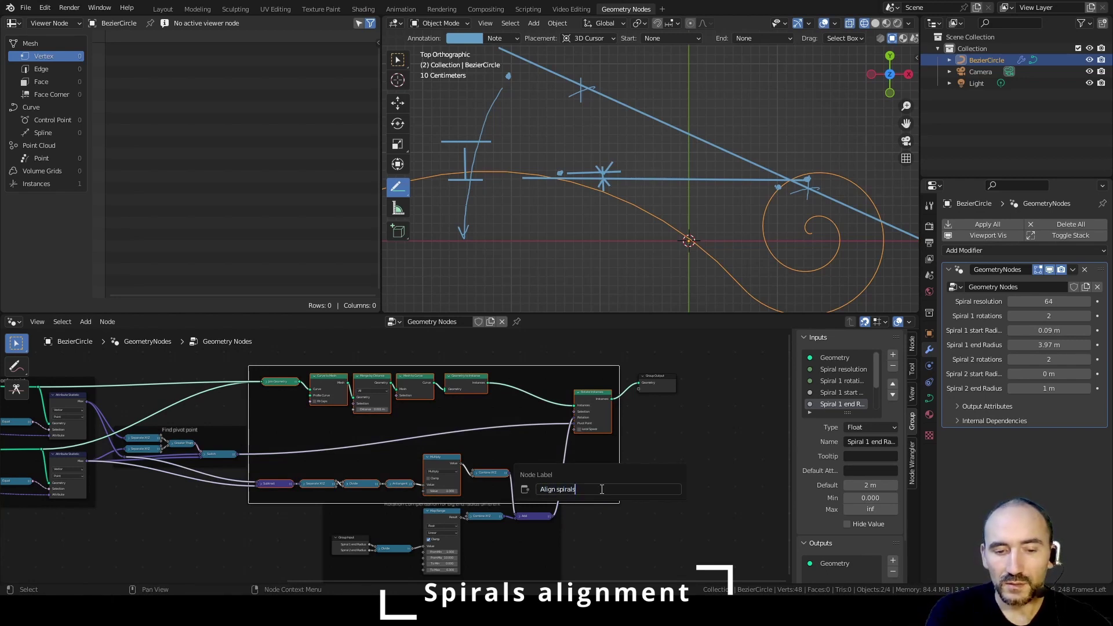
text( to x axis)
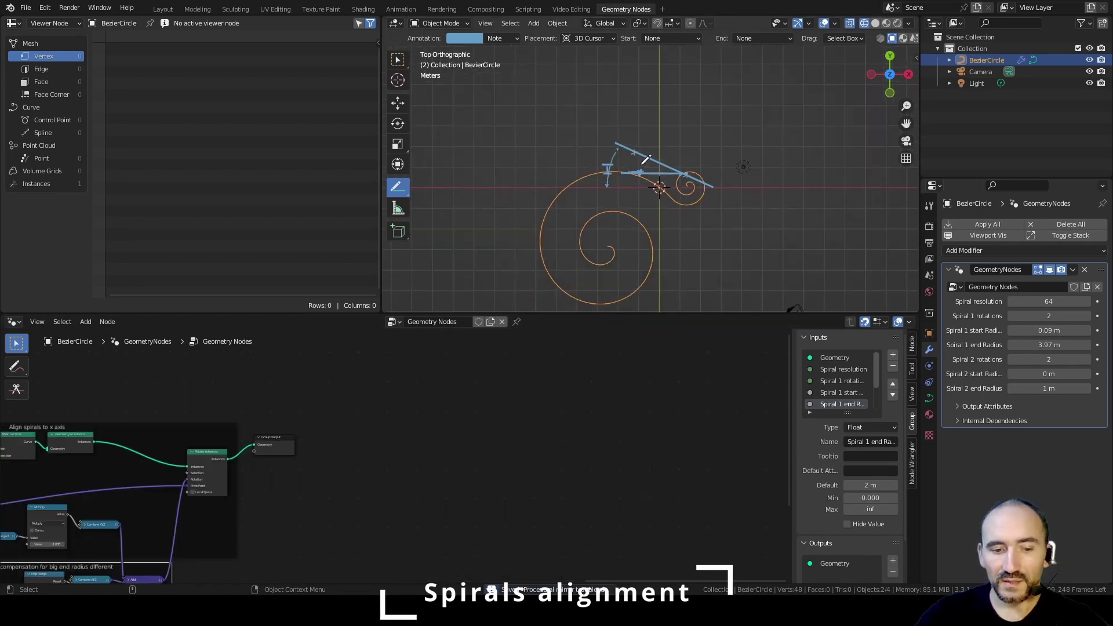
Step: Remove the annotation layer holding the guide lines drawn over the spirals in the viewport
key(q)
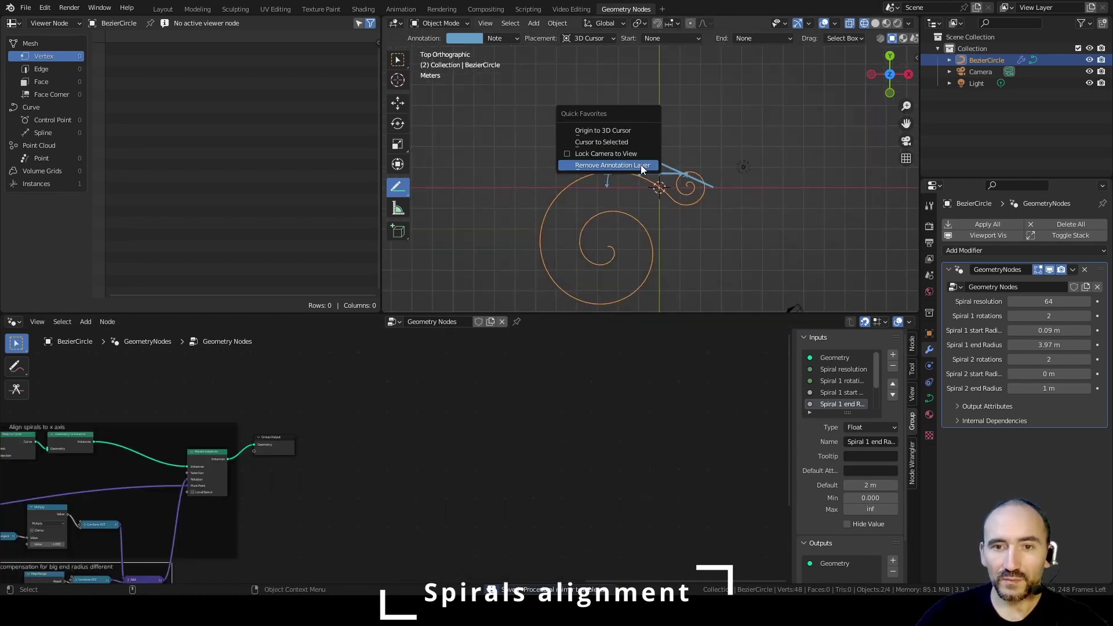
click(611, 165)
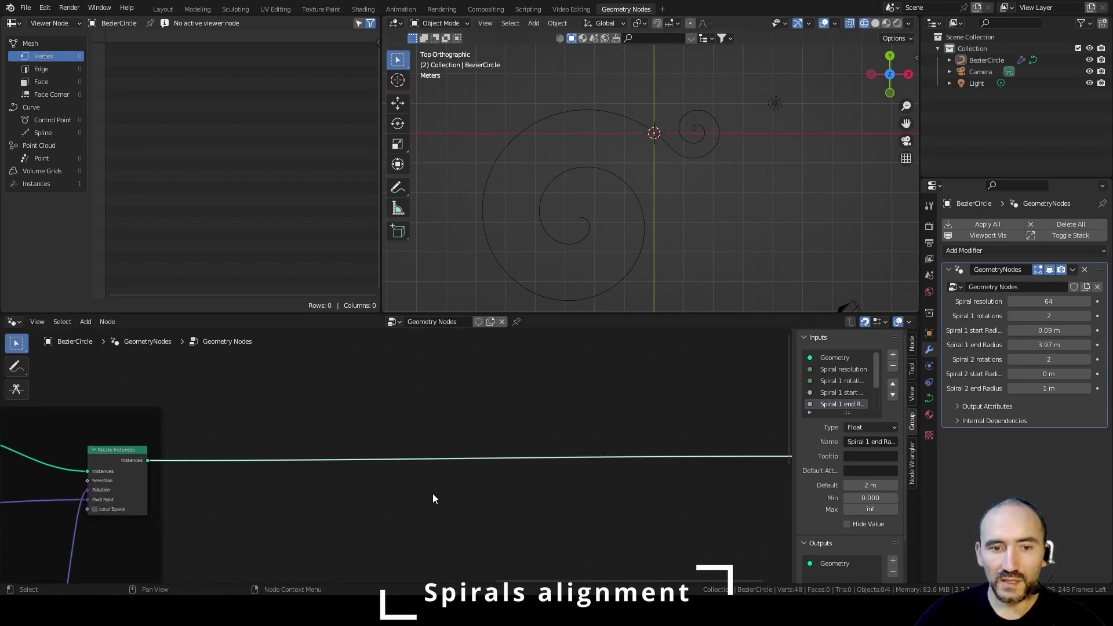
Step: Add a Bounding Box node after Rotate Instances and feed the rotated instances into its Geometry input
key(F3)
text(b)
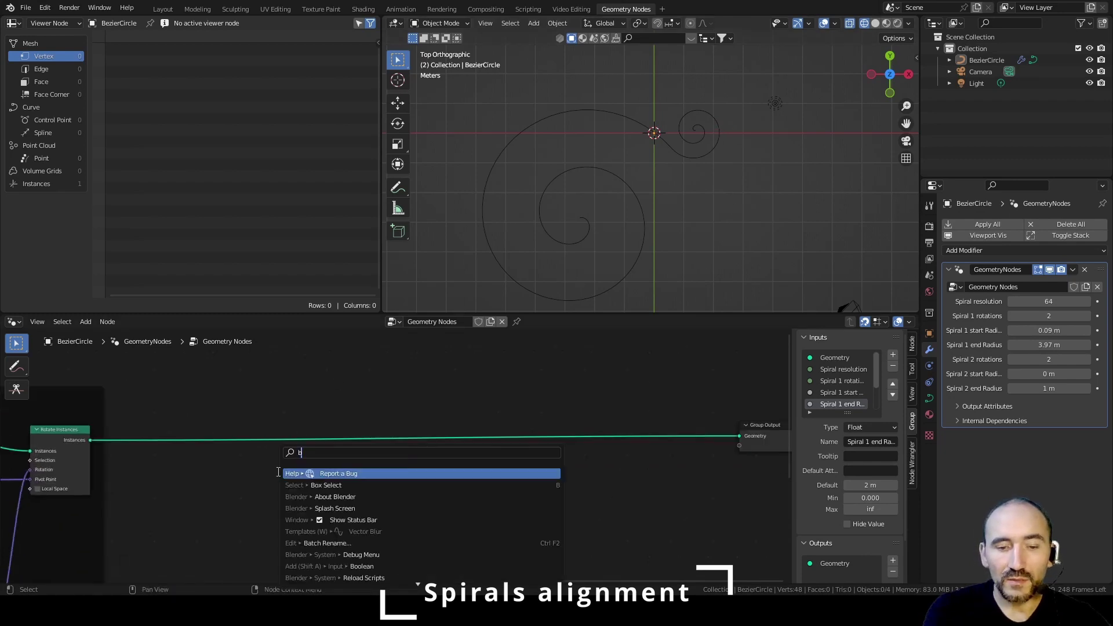
text(oun)
key(Return)
click(220, 457)
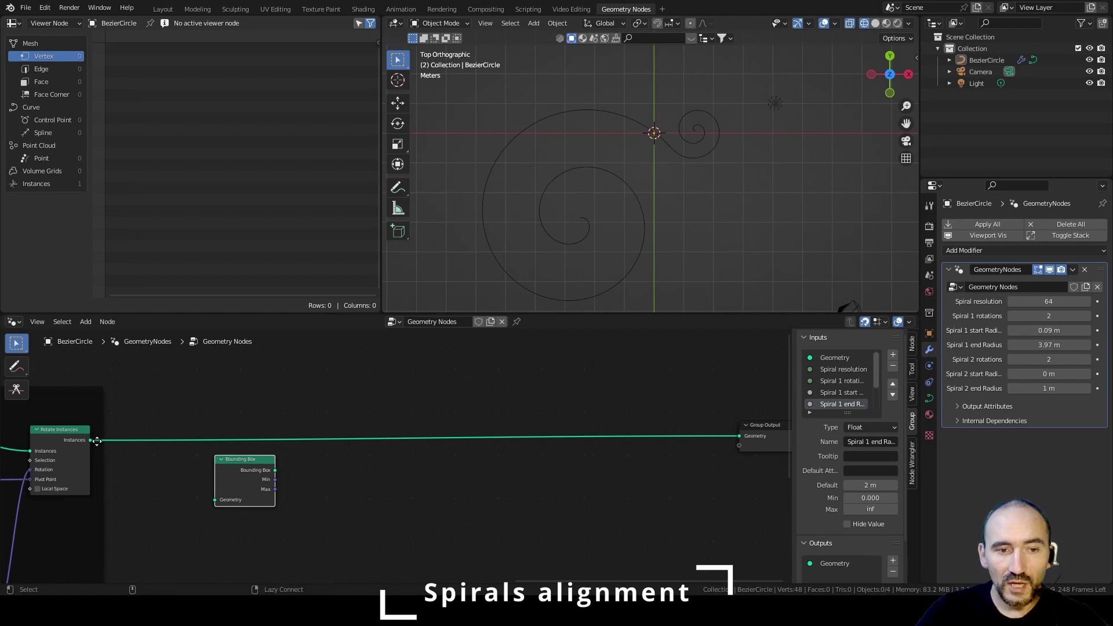
alt+right_drag(97, 441, 243, 487)
scroll(252, 495, up, 2)
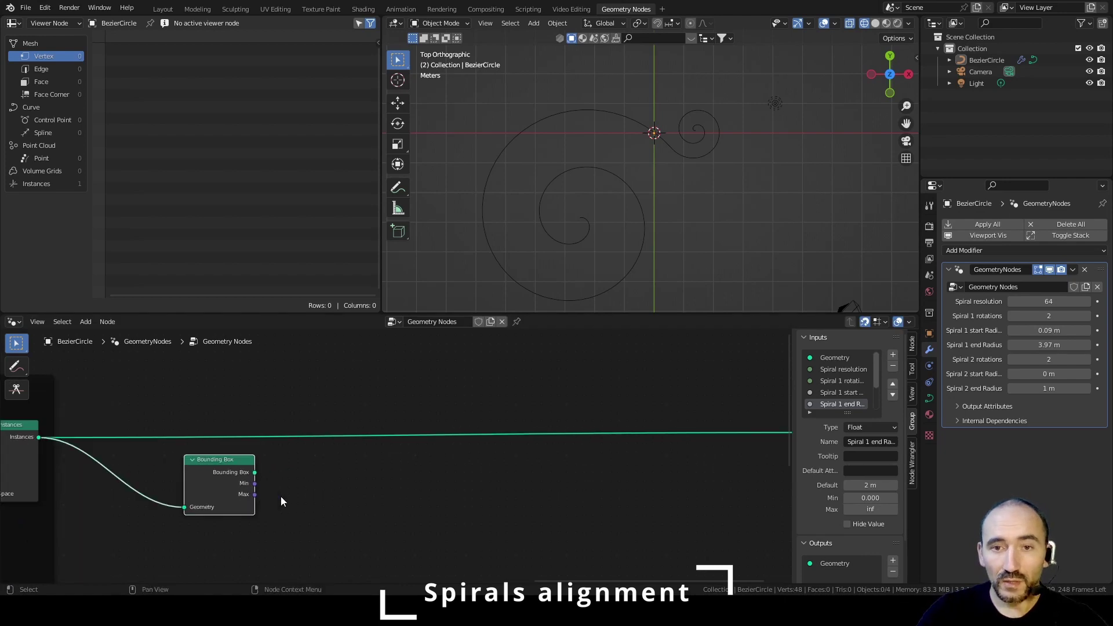
Step: Annotate a bounding rectangle around the double spiral, with a width line above it marked at its midpoint
click(397, 188)
drag(481, 113, 483, 112)
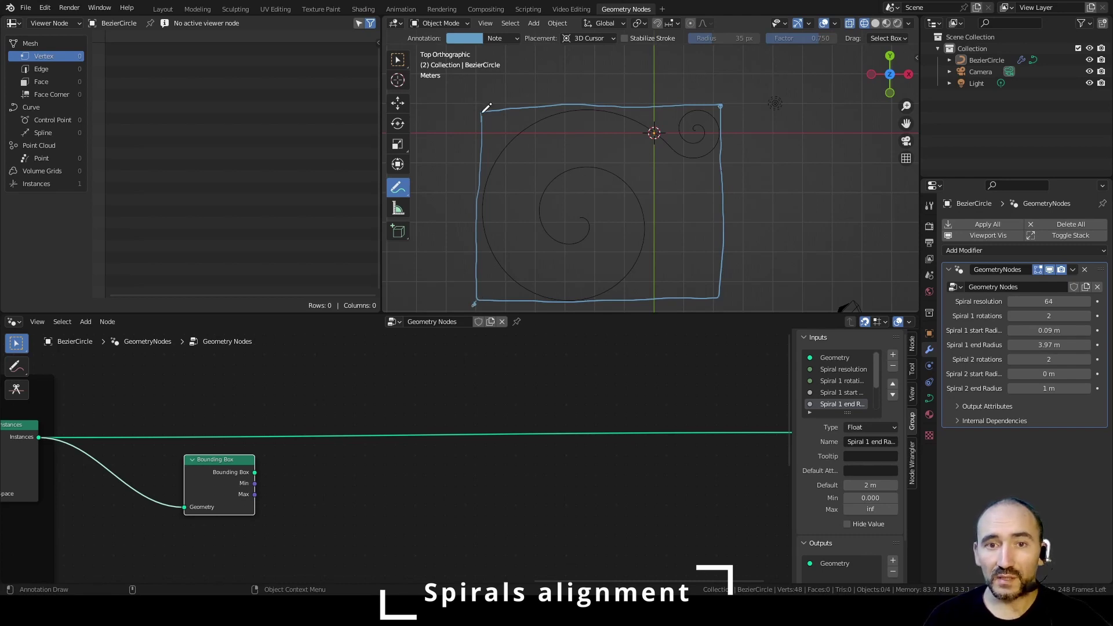
drag(480, 78, 724, 84)
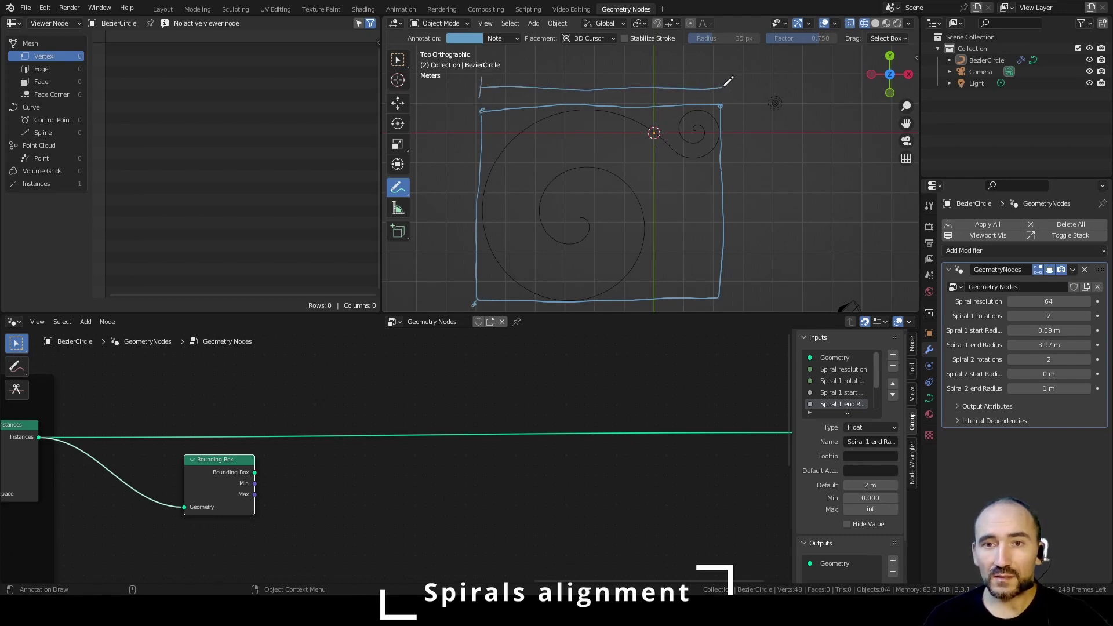
drag(610, 84, 610, 91)
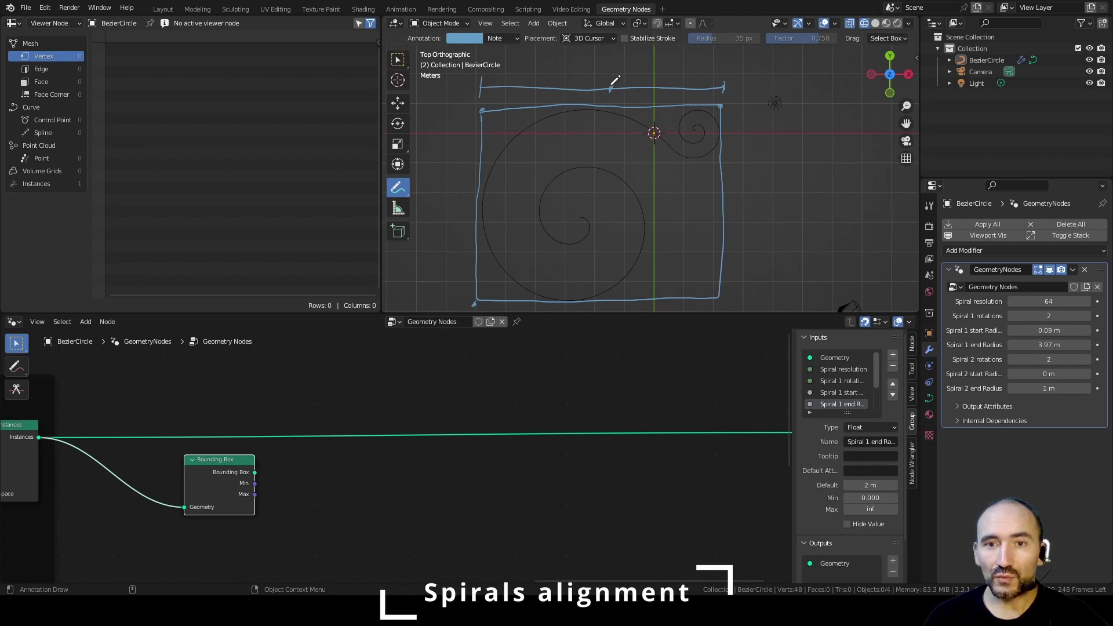
Step: Annotate an arrow from the origin to the box's right edge and a half-width line above it with end and origin marks
drag(722, 83, 658, 74)
drag(715, 71, 716, 81)
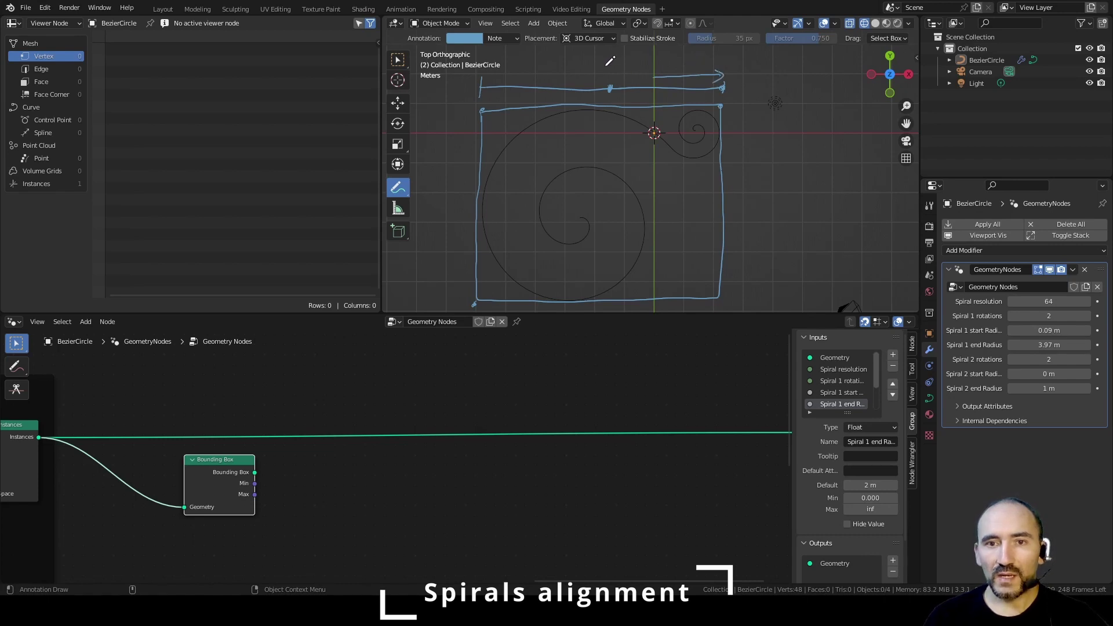
drag(606, 65, 724, 52)
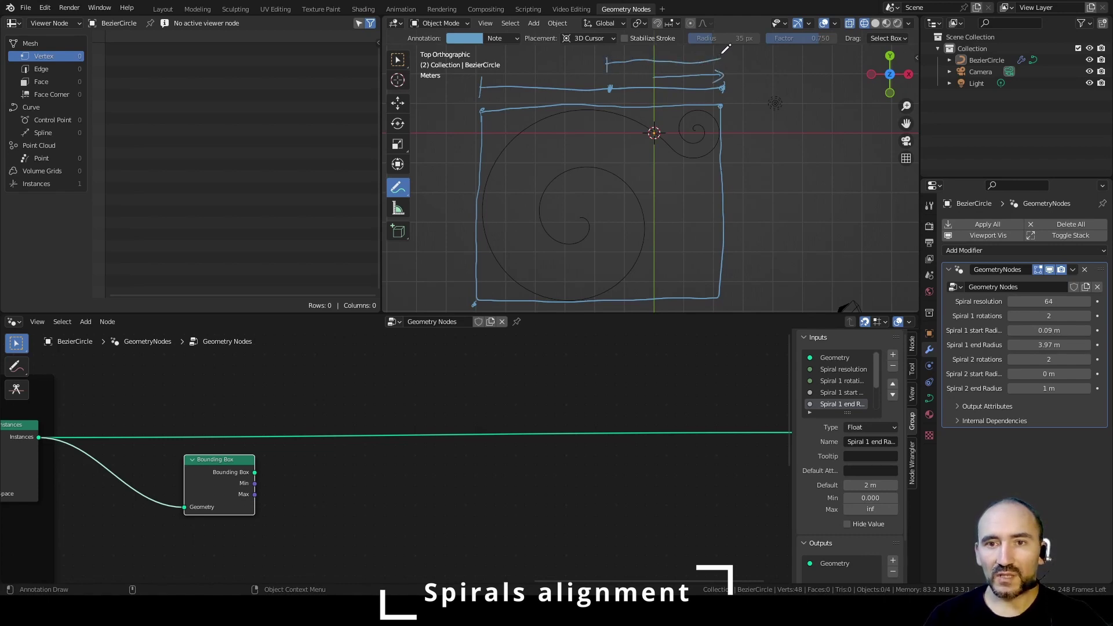
drag(655, 56, 653, 70)
drag(720, 55, 719, 66)
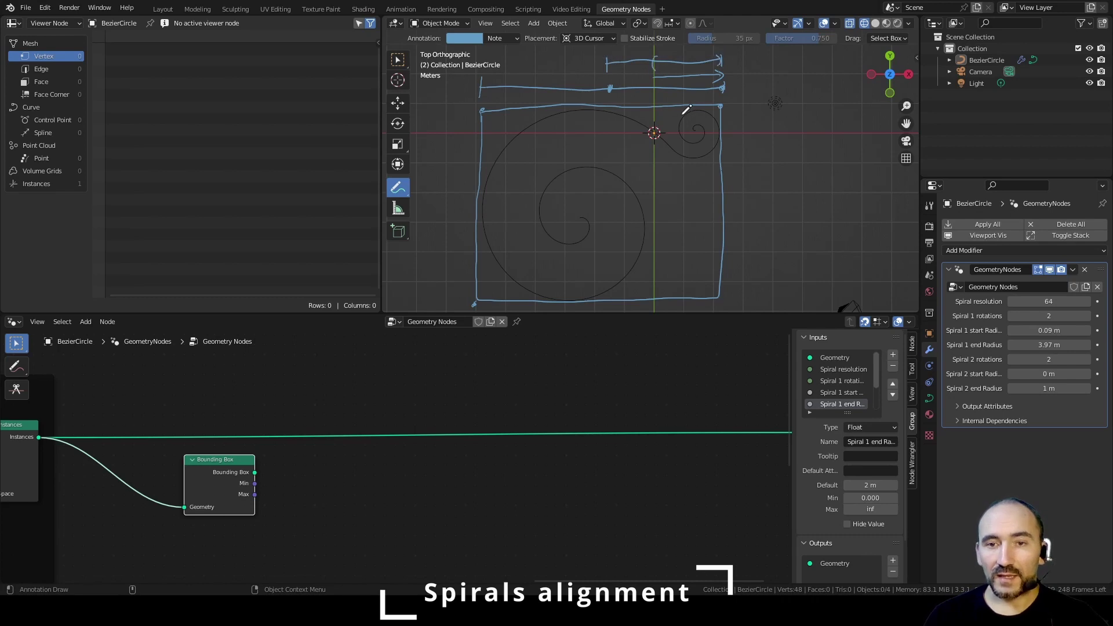
Step: Annotate the offset from the box's midpoint to the origin, up and down arrows beside the box, and a diagonal from origin to its upper corner
drag(609, 51, 654, 52)
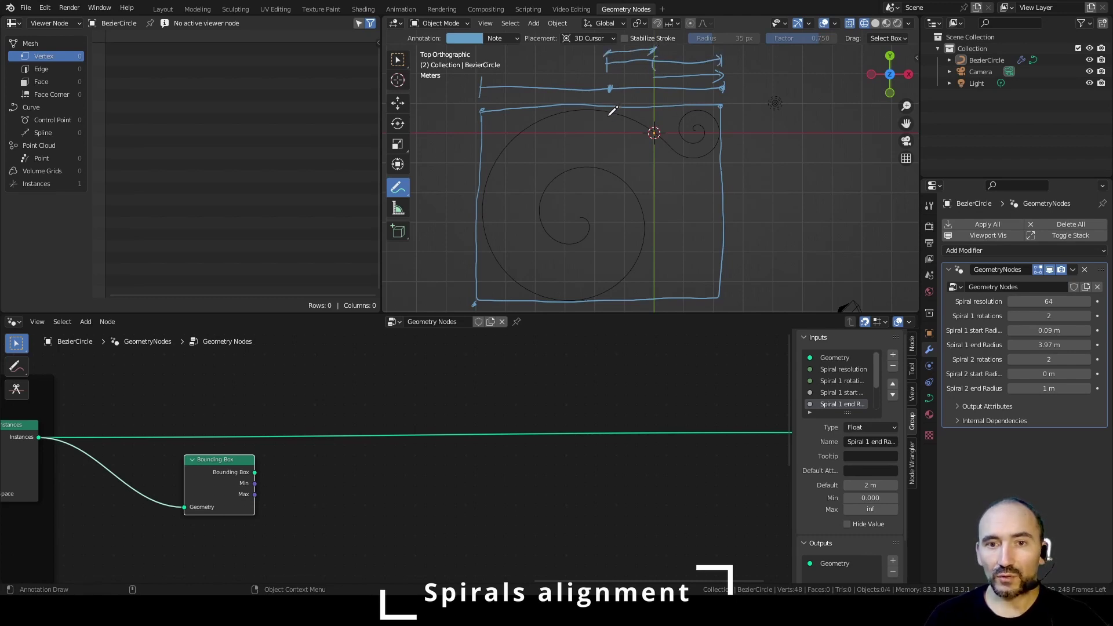
mouse_move(606, 126)
mouse_down()
mouse_move(605, 145)
mouse_move(652, 135)
mouse_up()
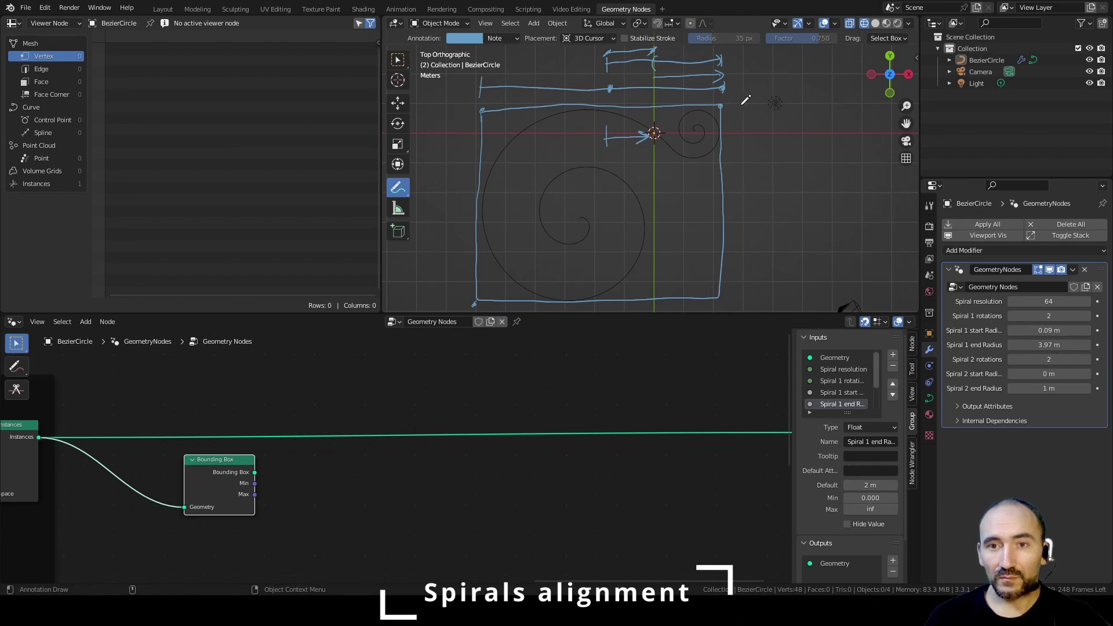
drag(741, 133, 743, 107)
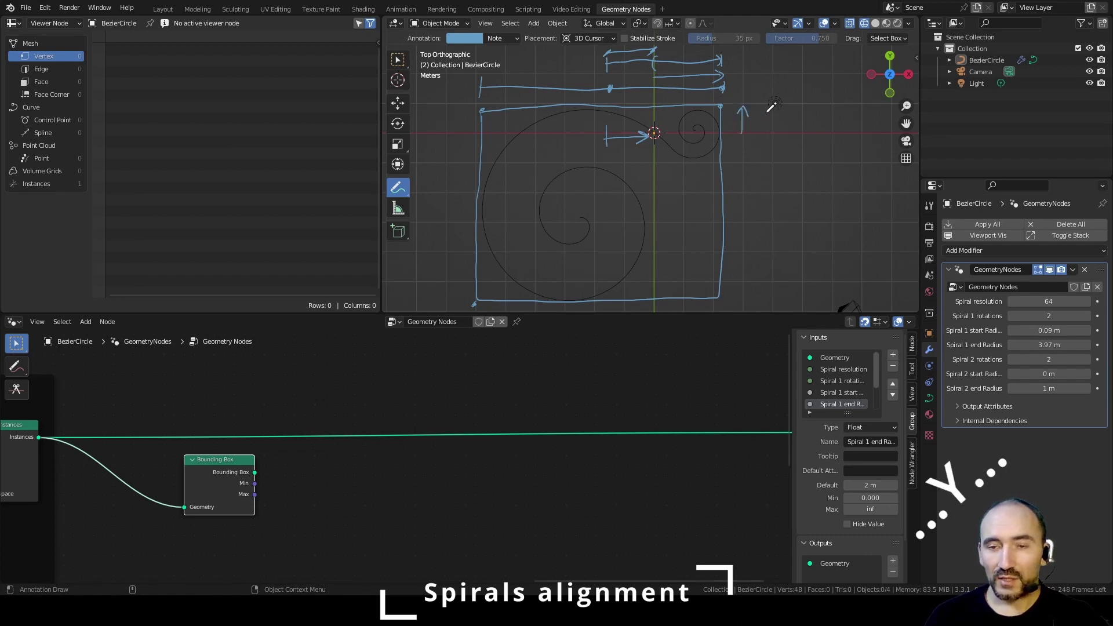
drag(766, 108, 766, 131)
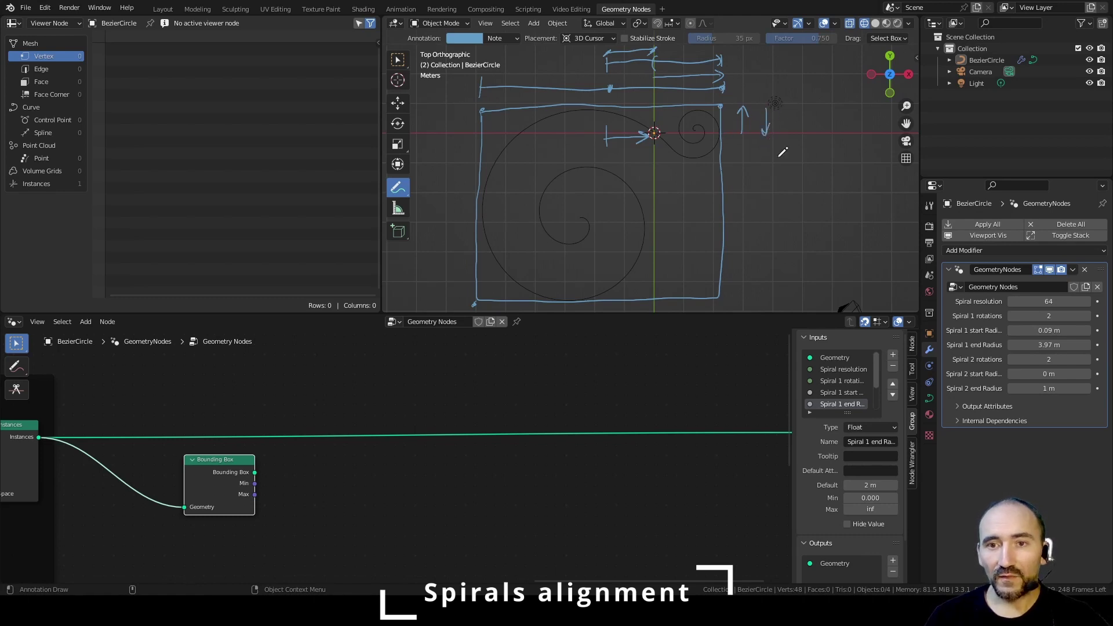
mouse_move(658, 133)
mouse_down()
mouse_move(720, 107)
mouse_move(715, 117)
mouse_up()
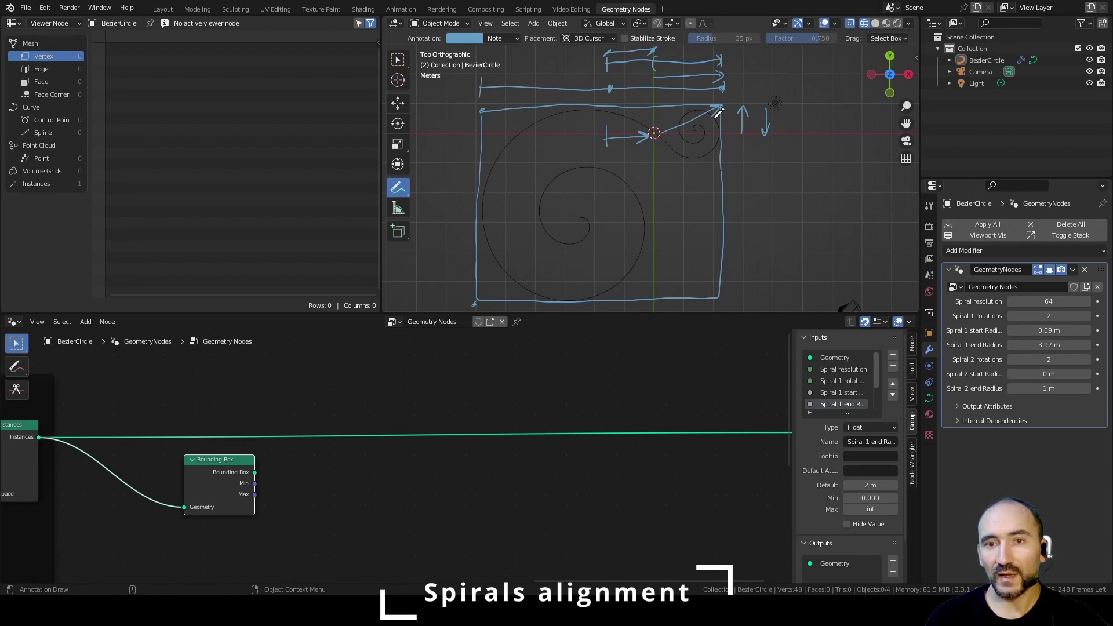
Step: Add a vector Subtract node that subtracts the bounding box's Min from its Max, and collapse the node
drag(255, 495, 348, 488)
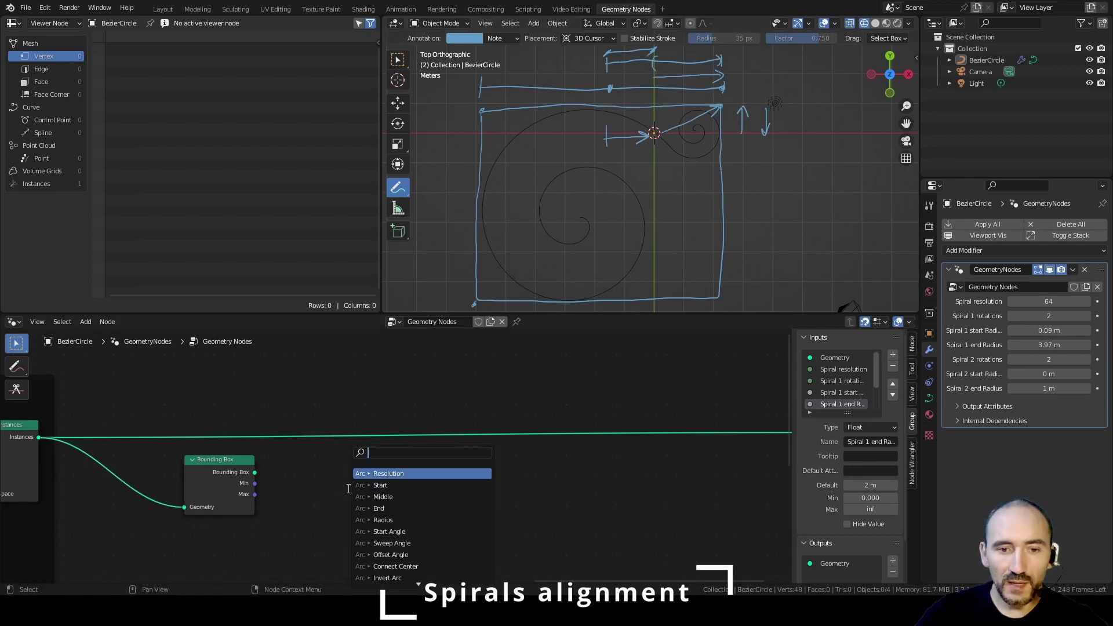
text(sub)
key(Return)
drag(255, 483, 317, 512)
key(h)
Step: Add a Separate XYZ node fed by the subtracted bounding box vector and collapse it
key(shift+a)
text(separa)
key(Return)
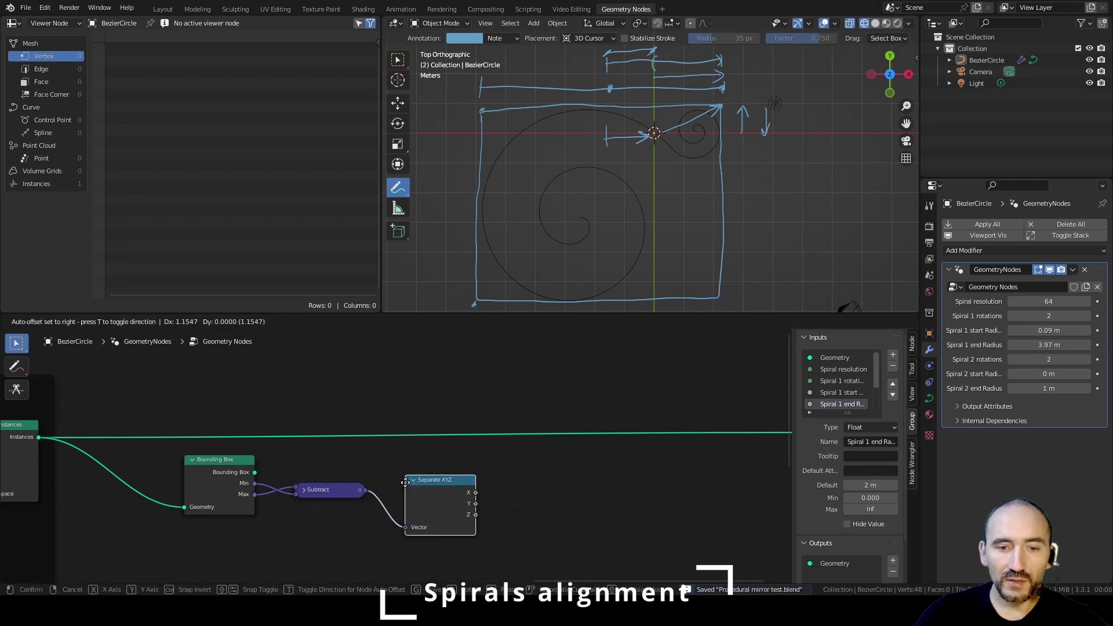
click(387, 465)
key(h)
Step: Add a Divide math node that divides the bounding box's separated X size by 2
drag(422, 462, 496, 492)
text(divide)
key(Return)
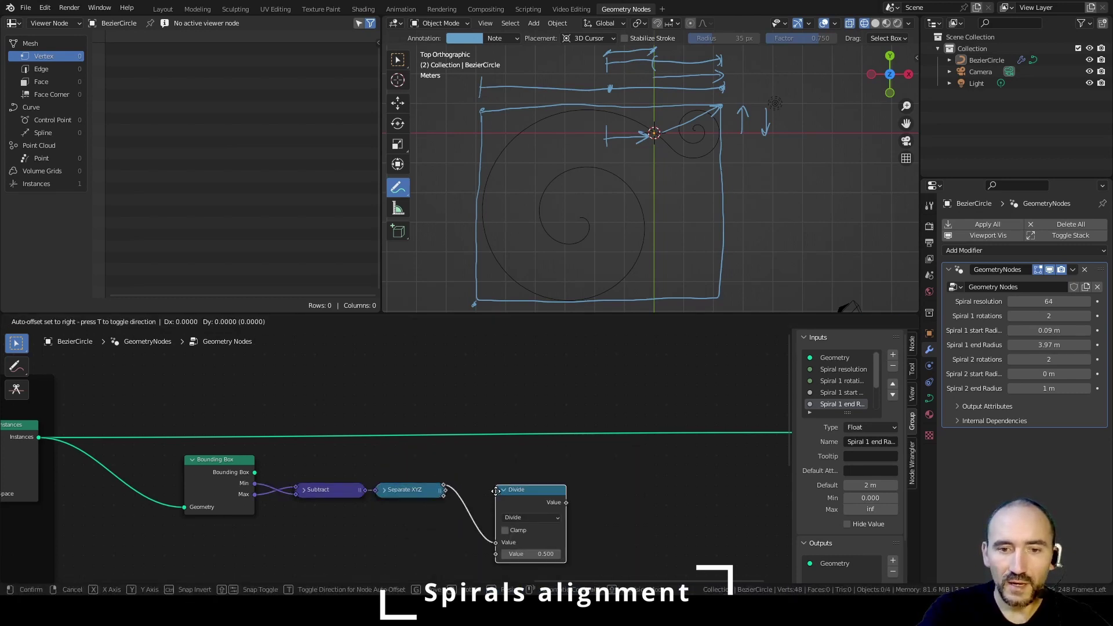
click(470, 465)
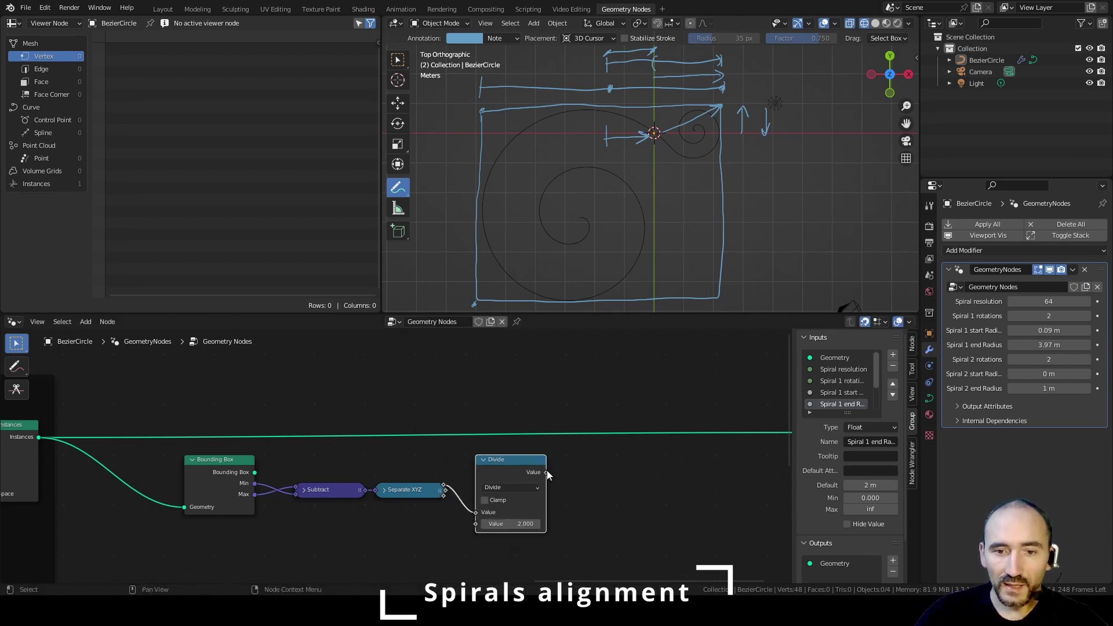
Step: Add a Subtract math node taking the divided width as its first value
drag(546, 472, 623, 513)
text(subtra)
key(Return)
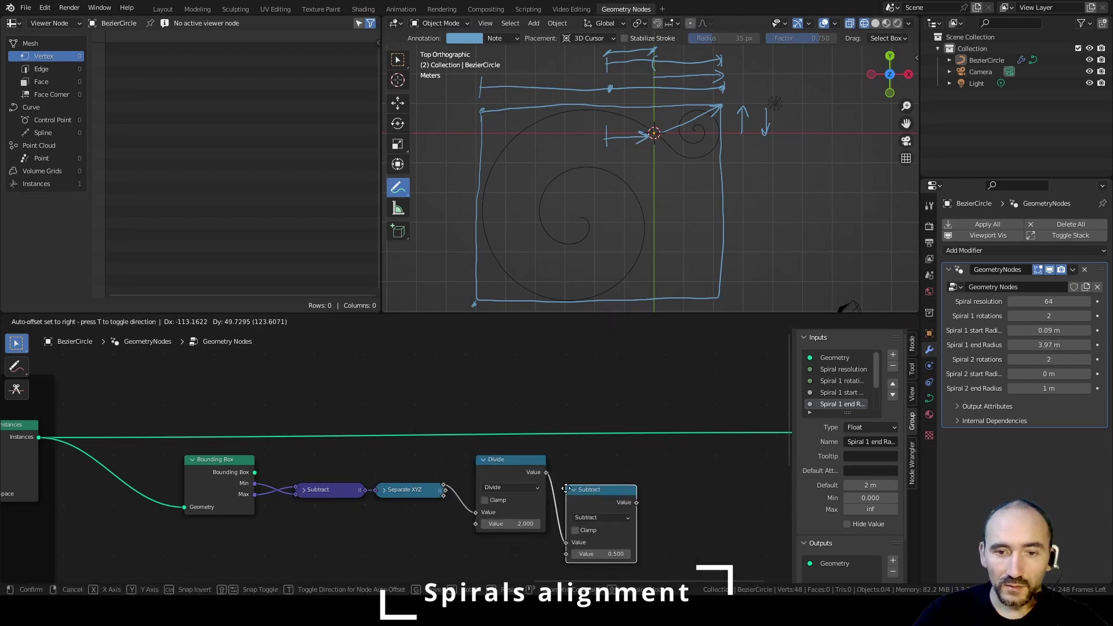
click(564, 485)
Step: Separate the bounding box's Max with a collapsed Separate XYZ node and feed its X into the Subtract node's second value
drag(254, 494, 335, 540)
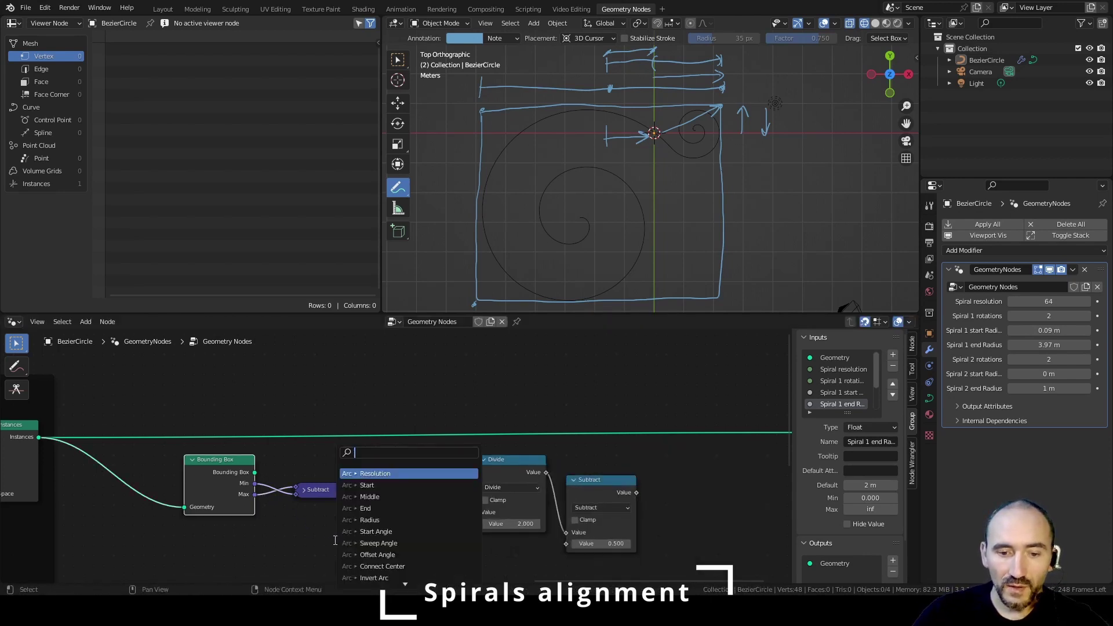
text(sep)
key(Return)
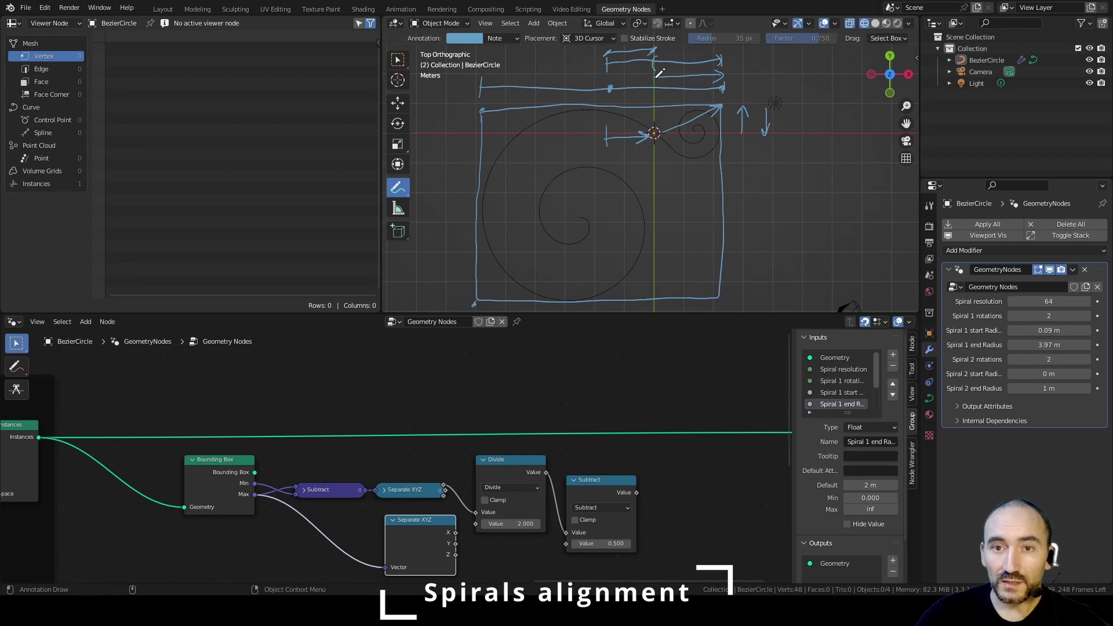
drag(456, 532, 566, 543)
drag(593, 488, 584, 490)
click(418, 541)
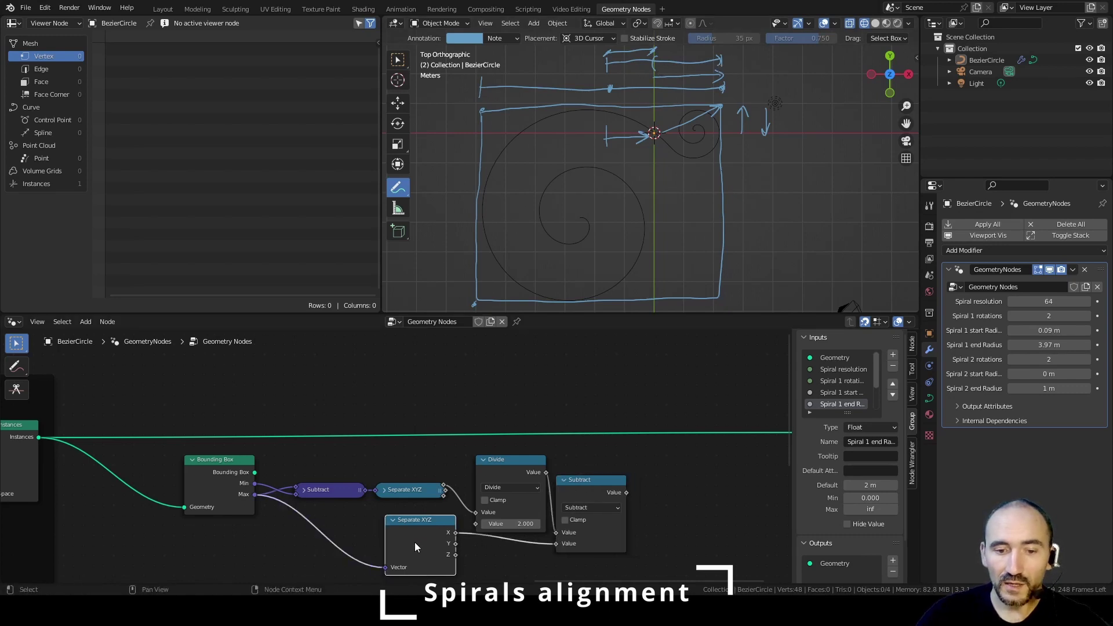
key(h)
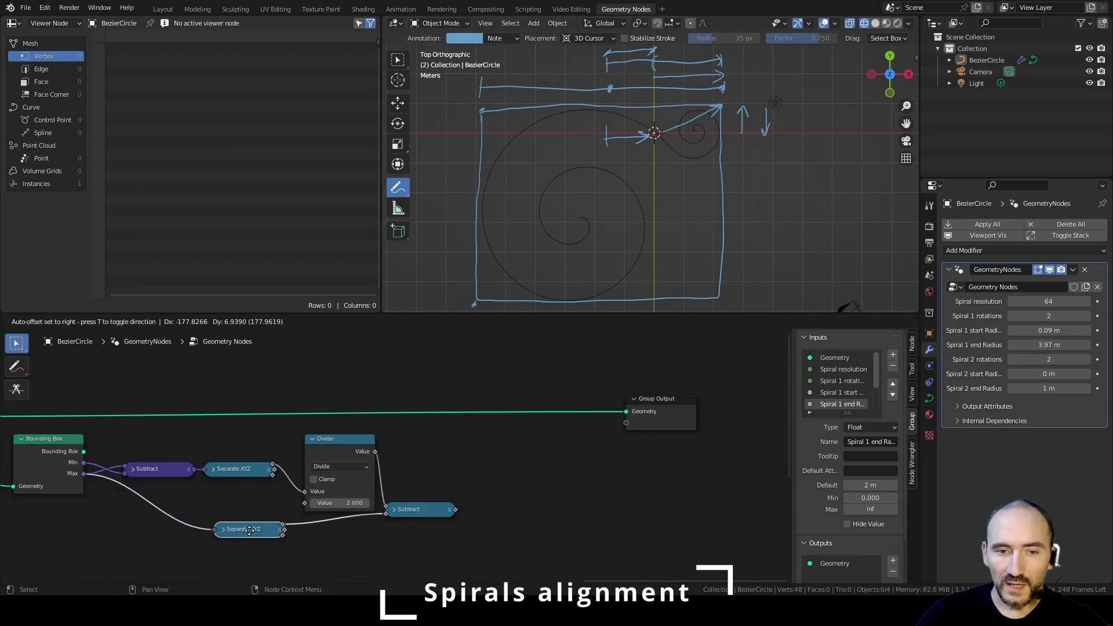
Step: Add a Multiply node that multiplies the Y component of the bounding box's Max by -1
drag(273, 536, 464, 529)
text(mult)
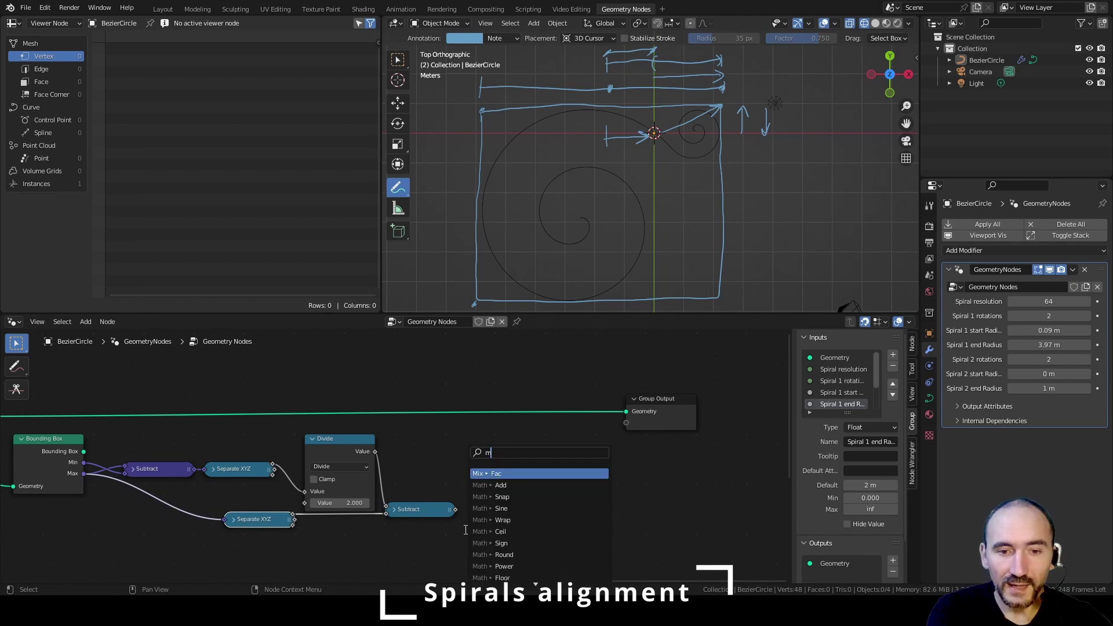
key(Return)
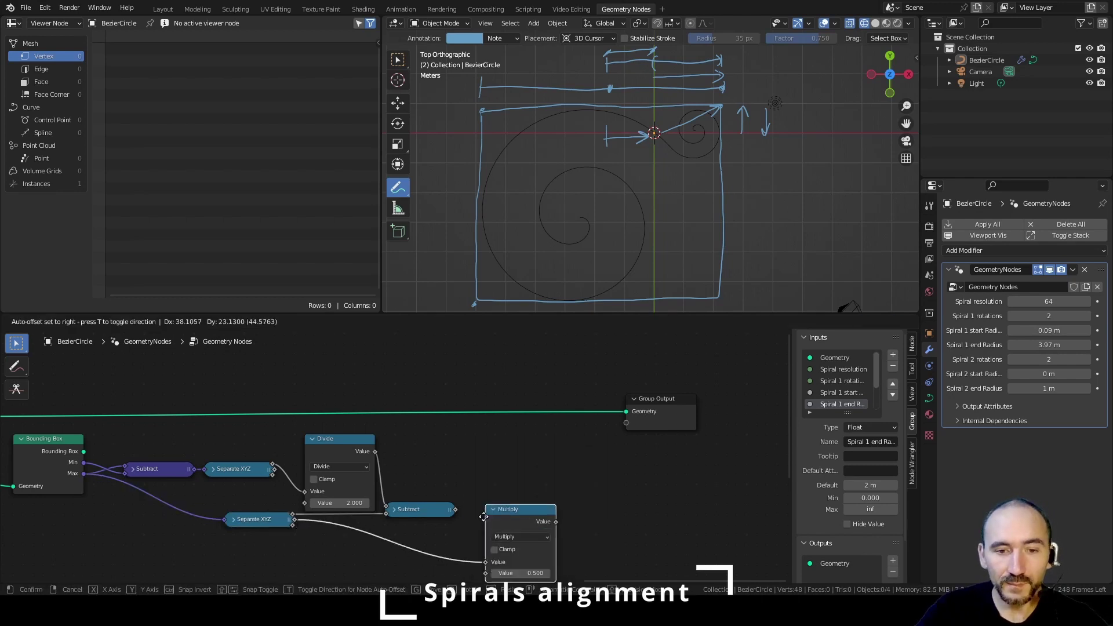
click(474, 479)
click(515, 533)
text(-1)
Step: Add a Combine XYZ node with the Subtract result as X and the Multiply result as Y
drag(546, 481, 508, 436)
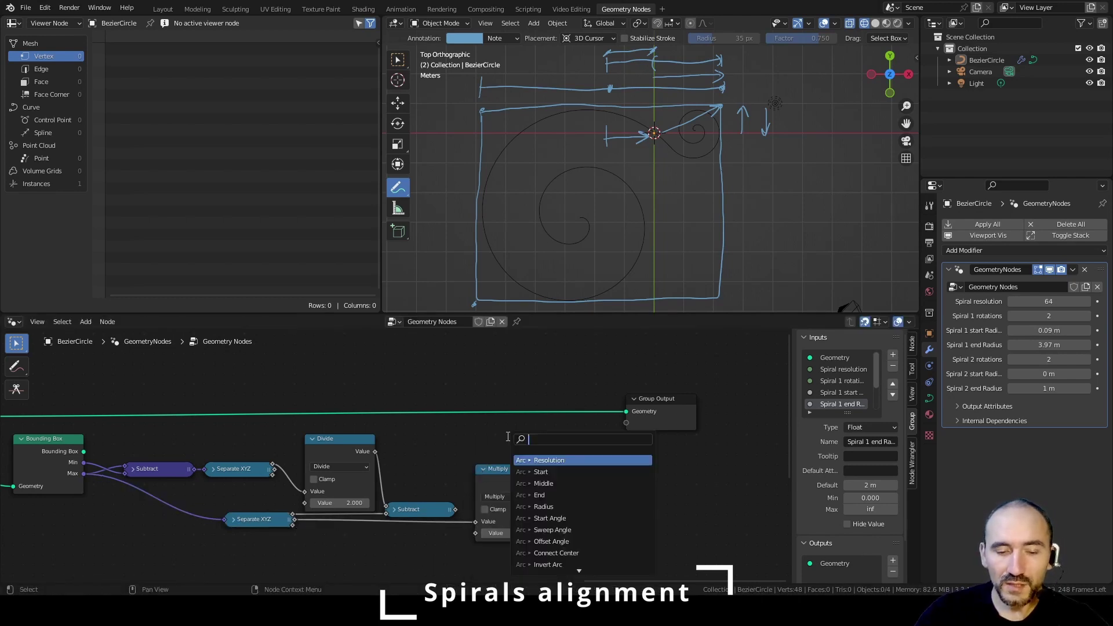
text(combi)
key(Return)
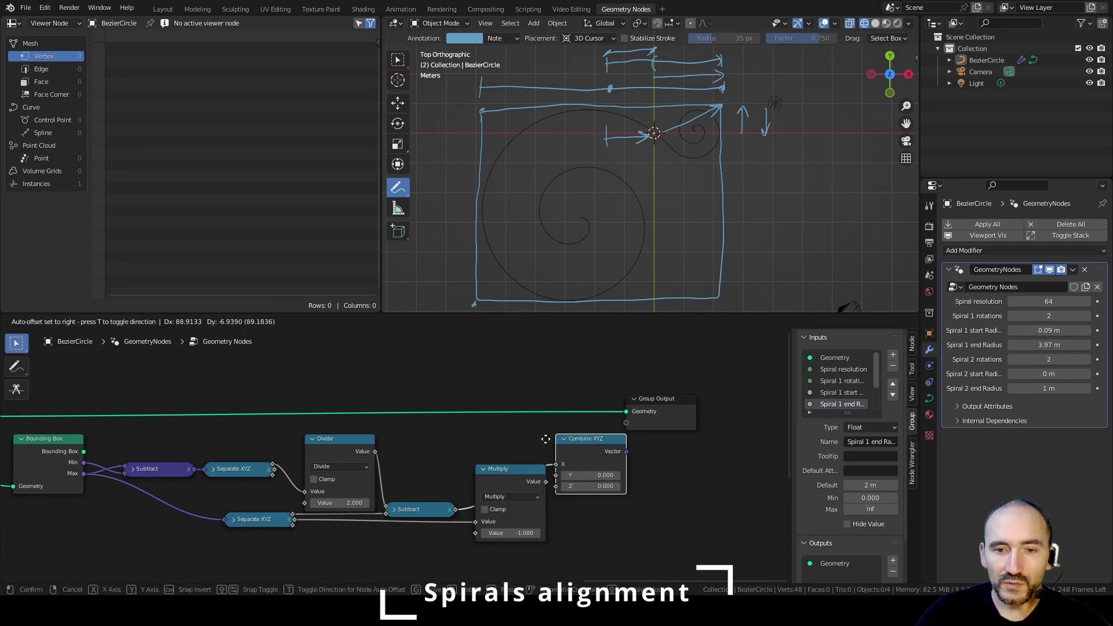
click(532, 439)
mouse_move(524, 470)
mouse_down()
mouse_move(504, 510)
mouse_move(536, 465)
mouse_up()
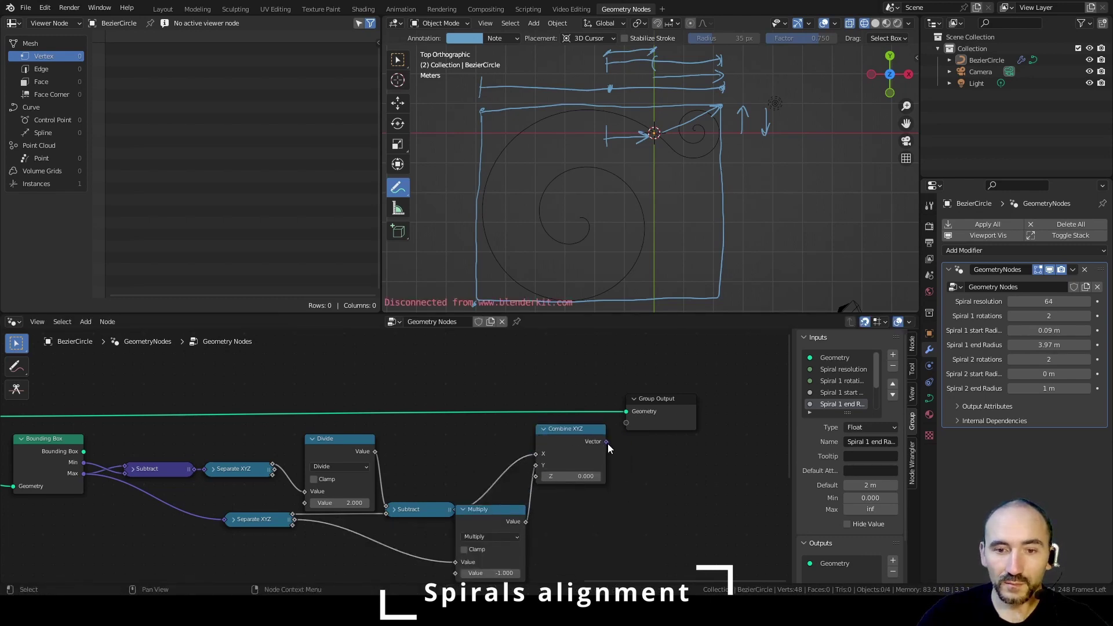
Step: Insert a Transform node before the Group Output and feed the combined vector into its Translation
scroll(607, 443, down, 1)
key(F3)
text(transf)
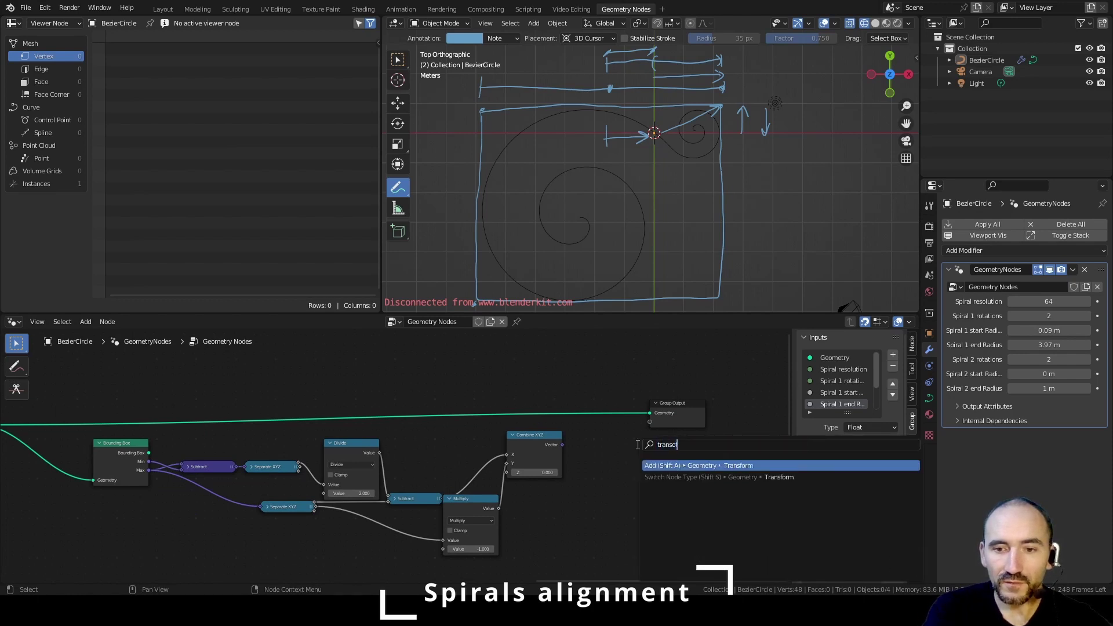
key(Return)
click(592, 410)
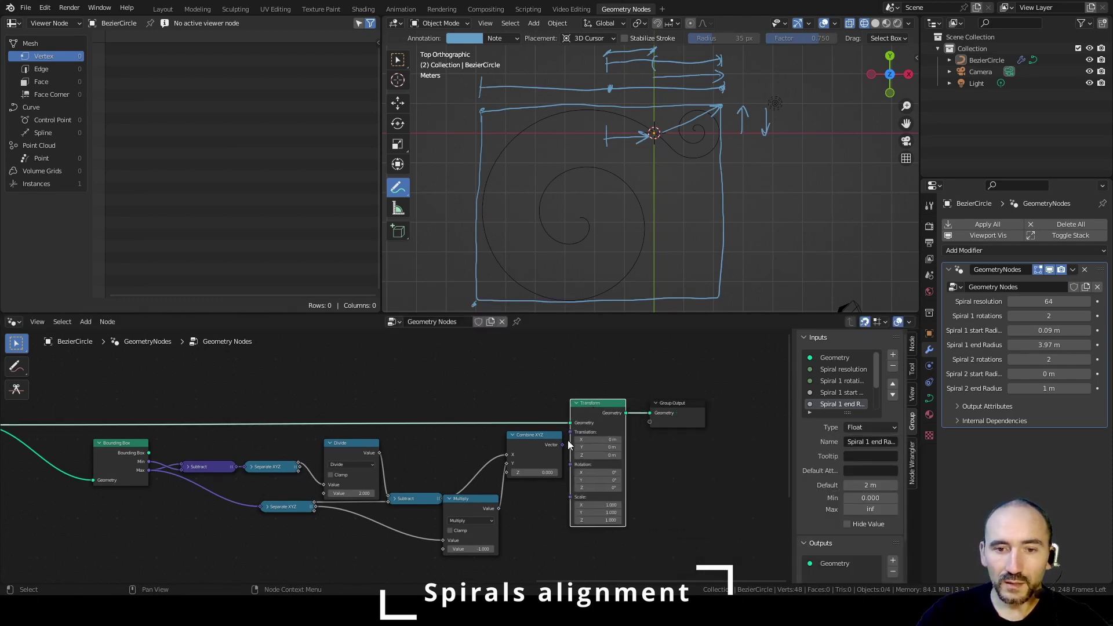
drag(563, 445, 571, 433)
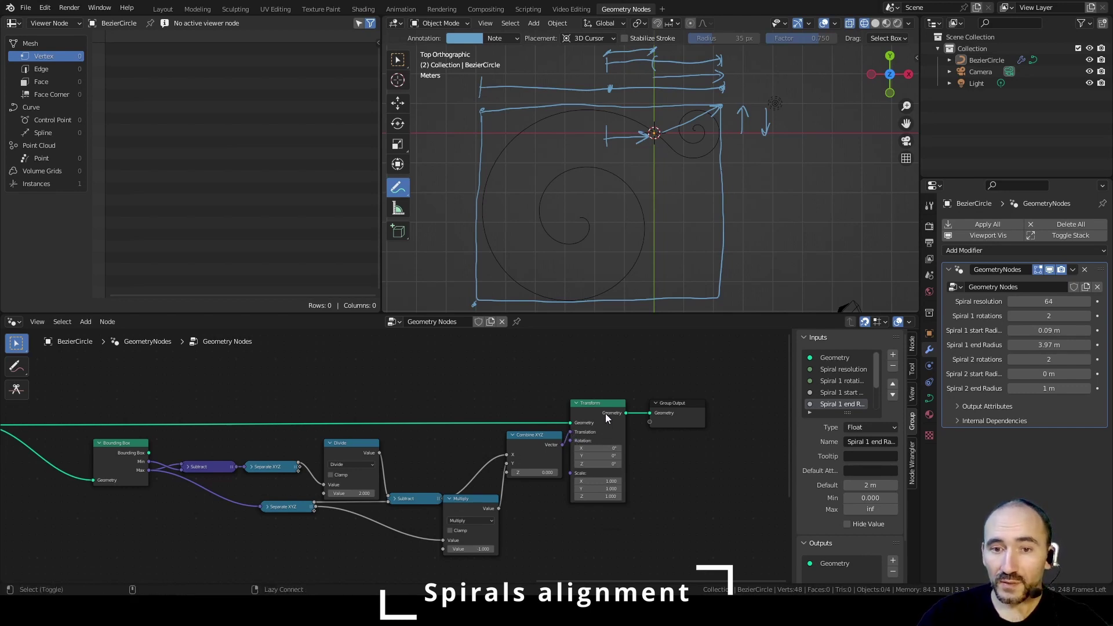
Step: Preview the Rotate Instances output and examine its instance data in the spreadsheet
middle_drag(203, 431, 465, 414)
scroll(394, 423, up, 5)
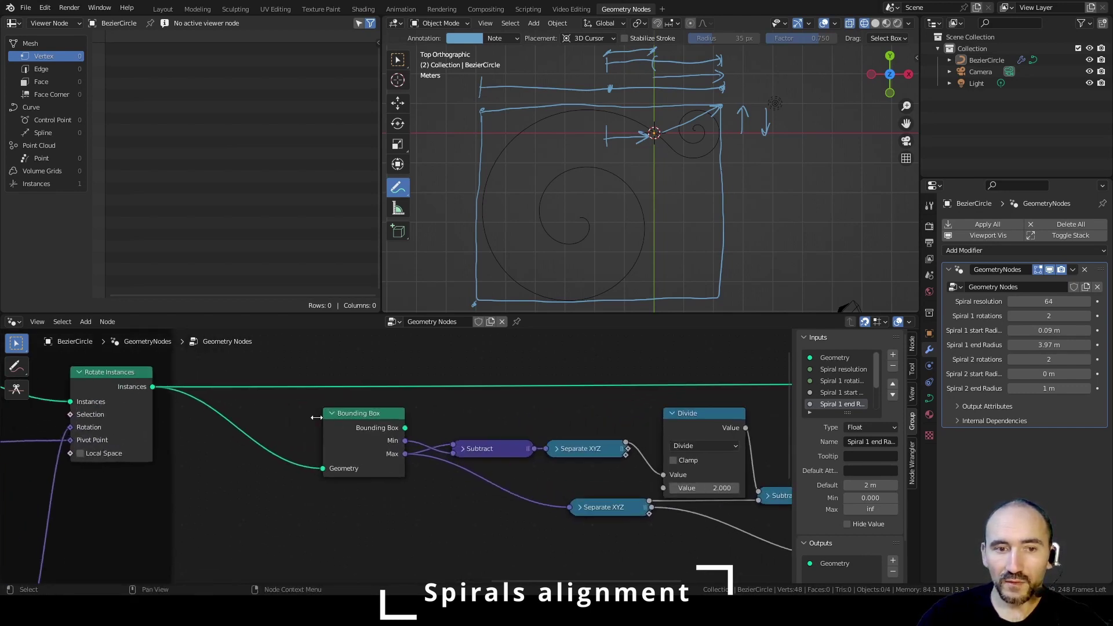
click(106, 382)
click(36, 184)
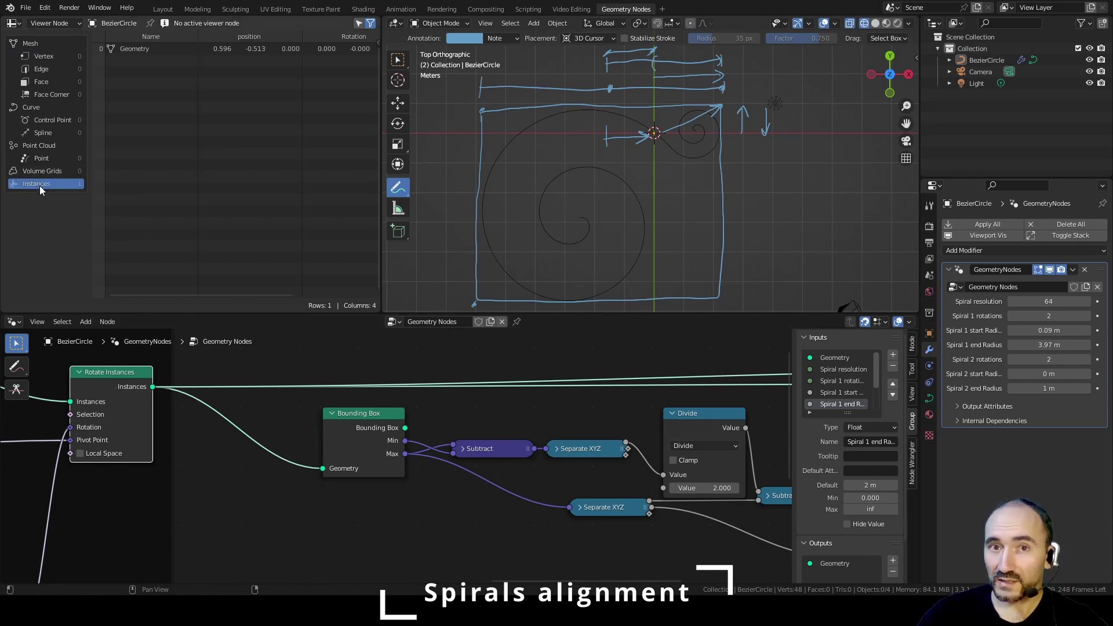
Step: Insert a Realize Instances node between Rotate Instances and Bounding Box
click(221, 494)
key(shift+a)
text(realize)
key(Return)
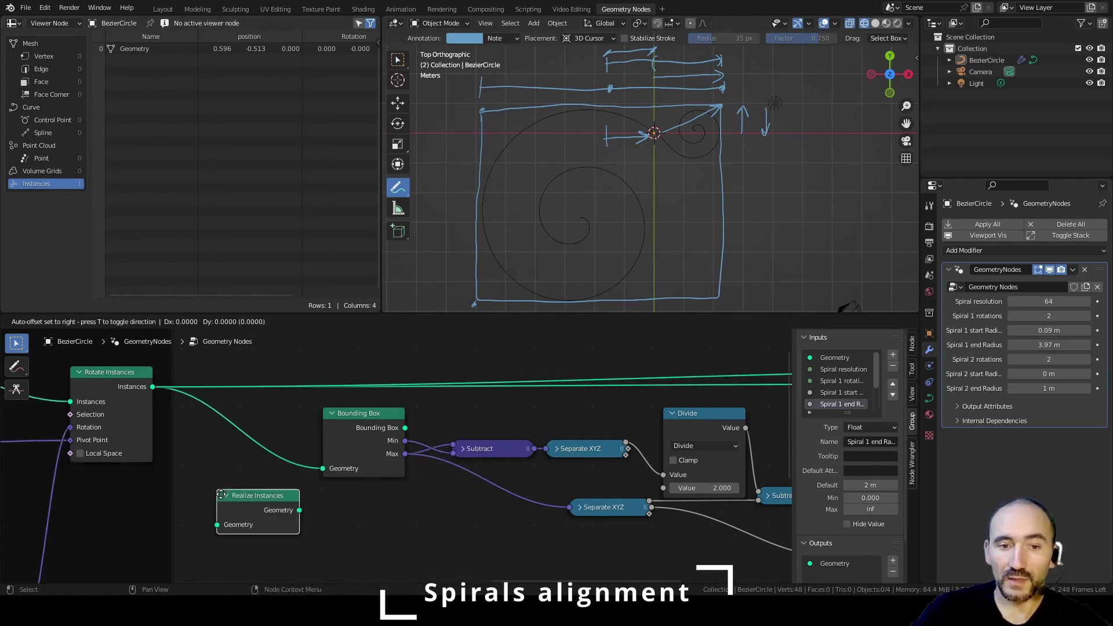
click(200, 404)
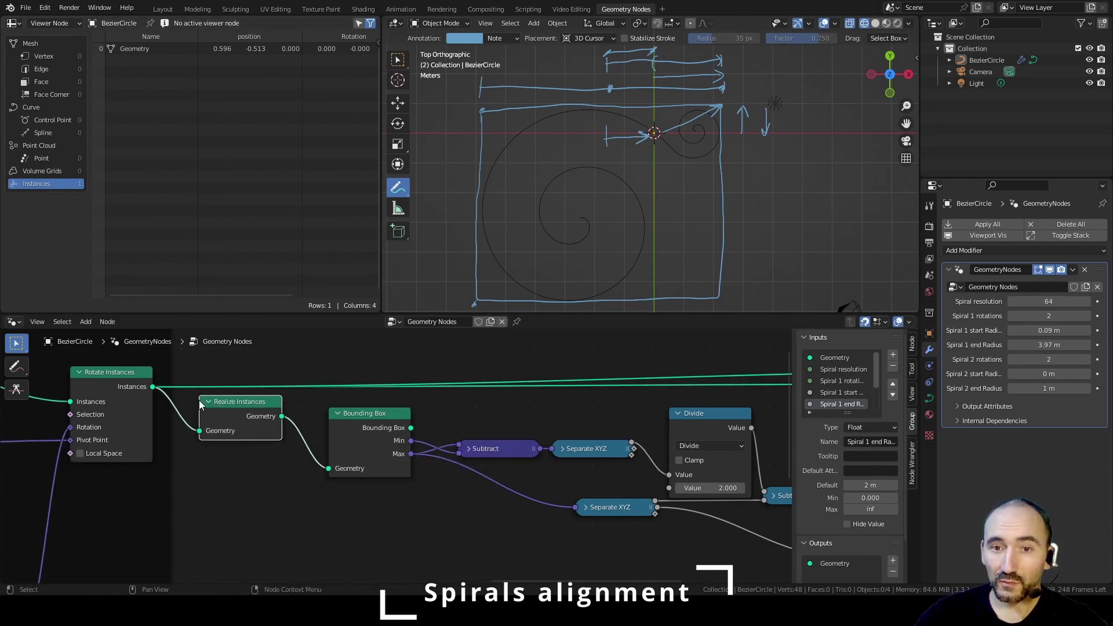
Step: Feed the realized geometry into the Transform node's Geometry input and tidy the Realize Instances and Bounding Box node positions
scroll(275, 416, down, 4)
middle_drag(422, 412, 237, 411)
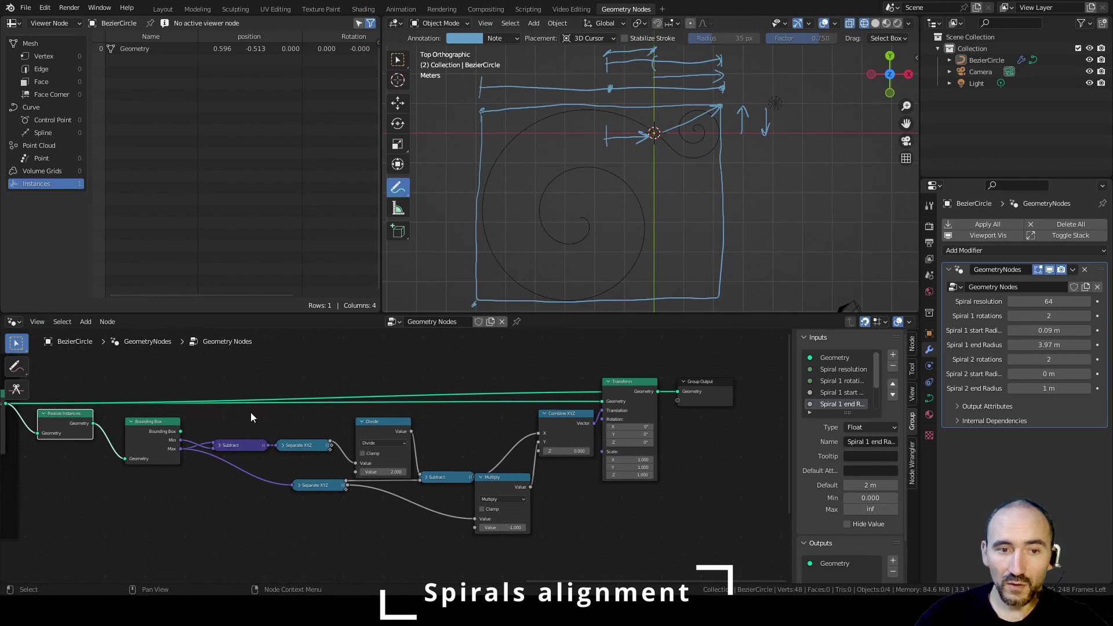
drag(93, 423, 607, 402)
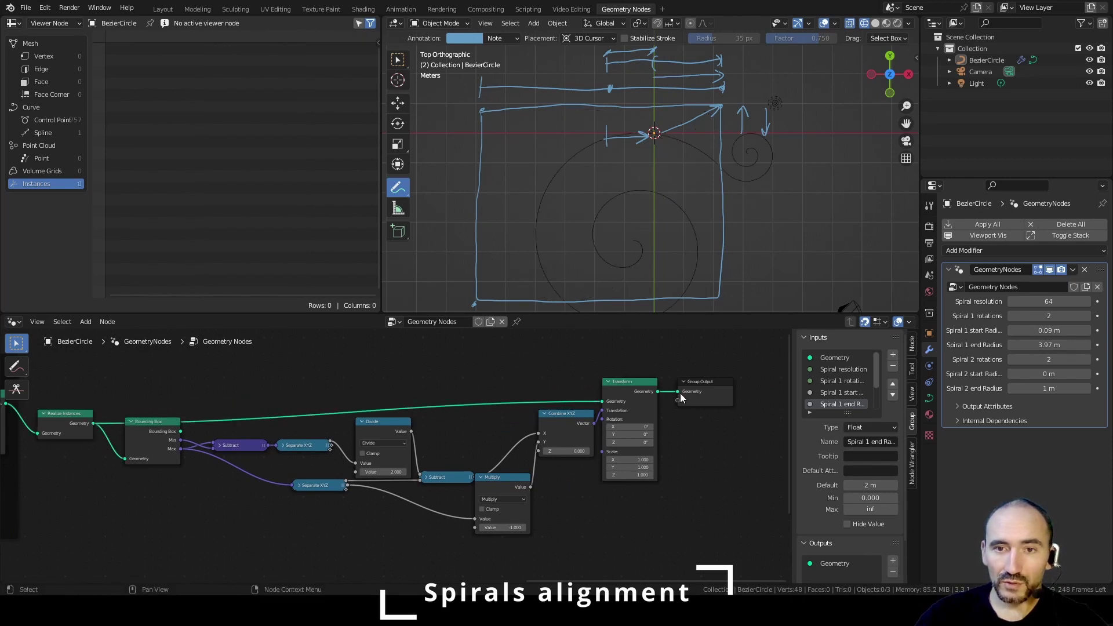
drag(59, 425, 55, 409)
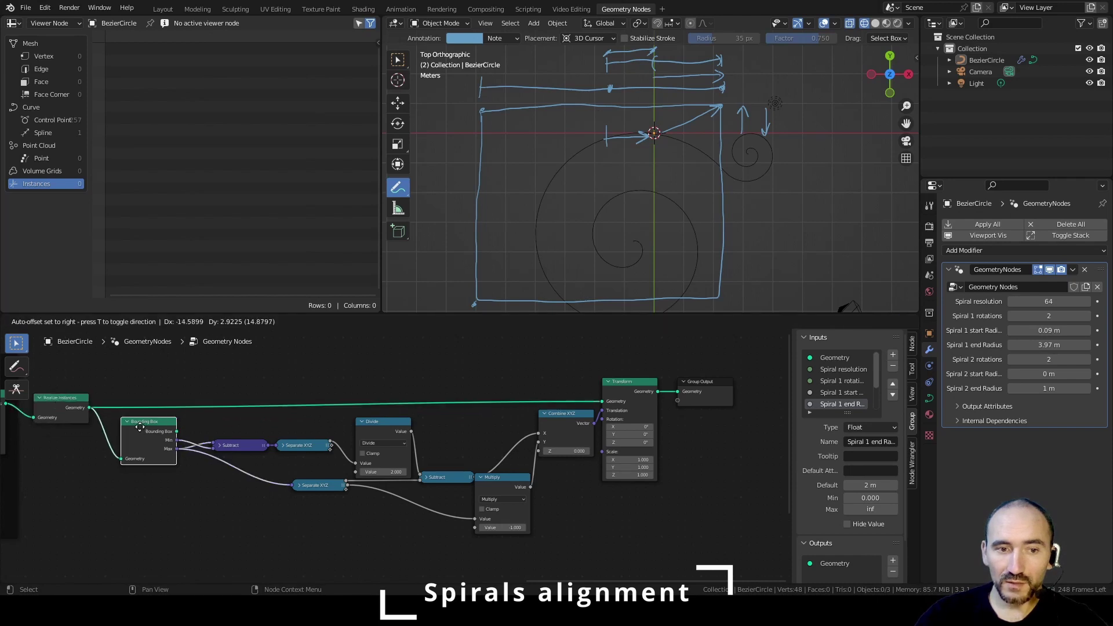
drag(151, 430, 139, 430)
Step: Remove the annotation layer with the bounding box sketches from the viewport
key(q)
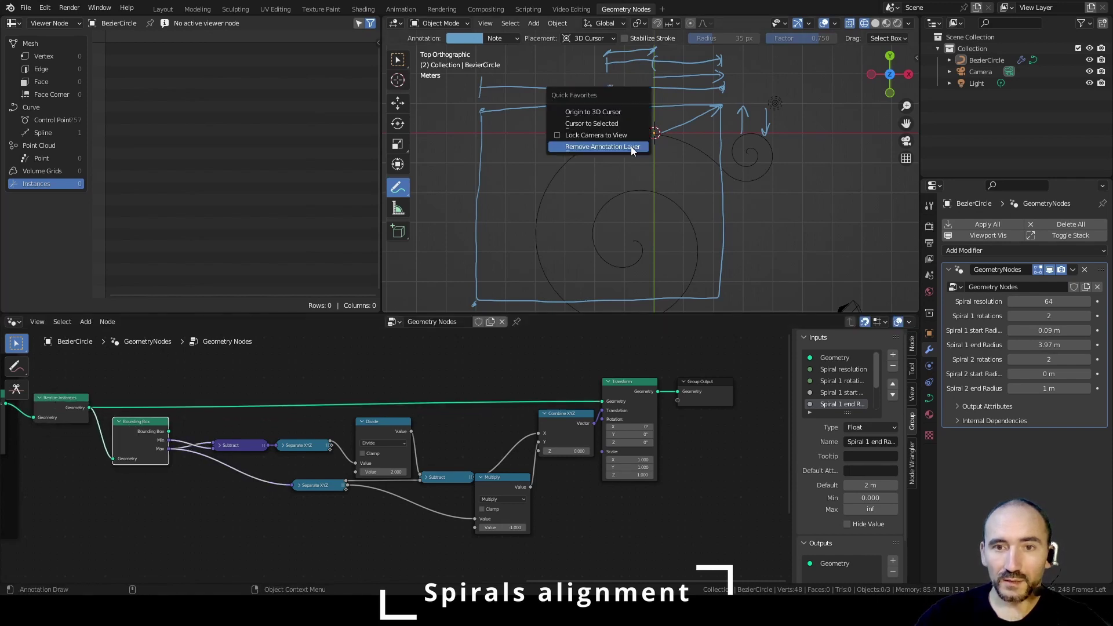
click(630, 146)
shift+middle_drag(763, 214, 688, 186)
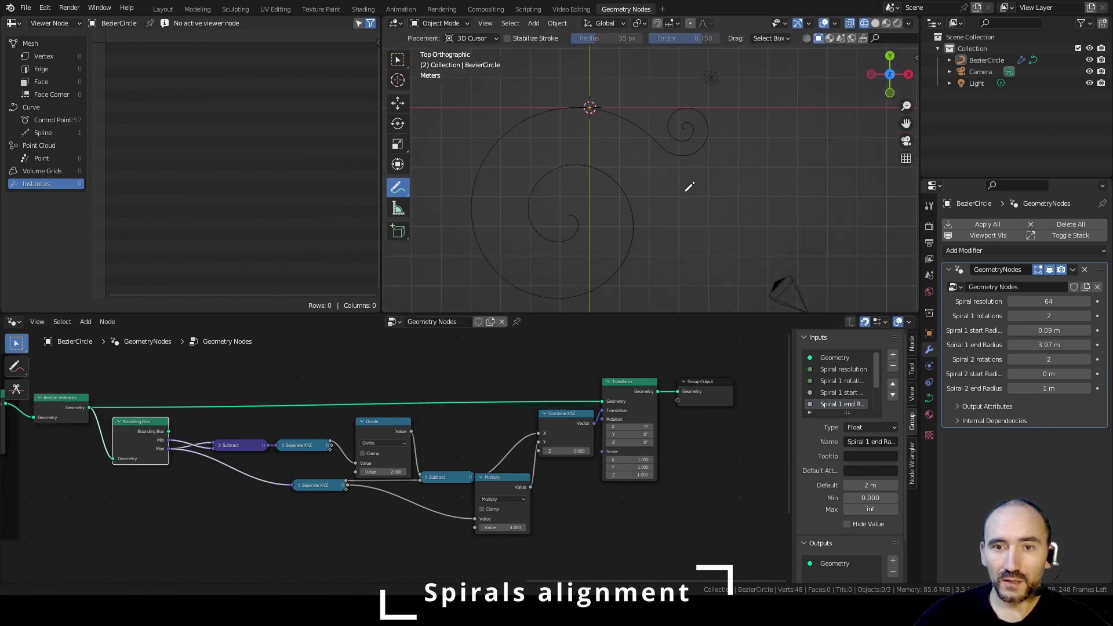
Step: Reduce the Spiral 1 end Radius to 2.15 m to test the alignment
mouse_move(1050, 345)
mouse_down()
mouse_move(1020, 345)
mouse_move(1037, 345)
mouse_up()
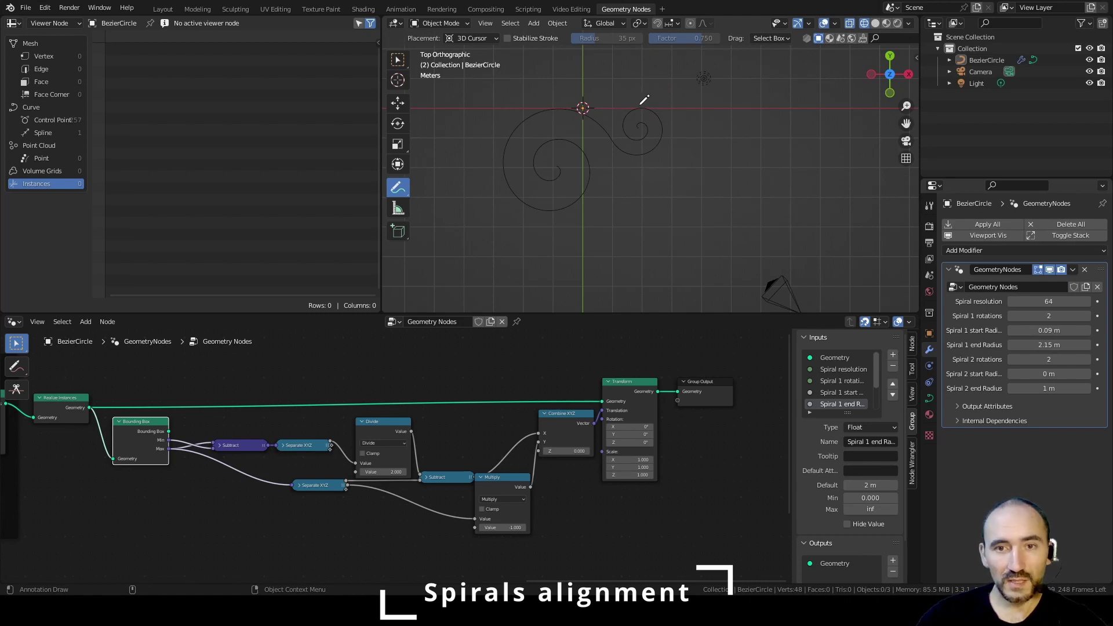
scroll(401, 403, down, 2)
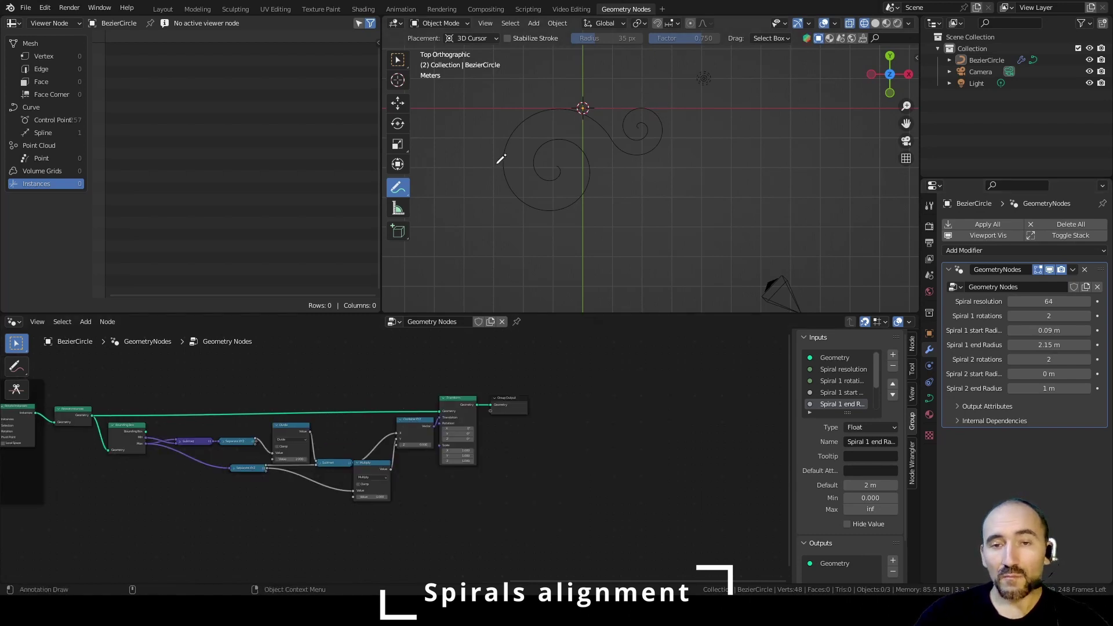
scroll(574, 166, up, 2)
scroll(631, 191, down, 1)
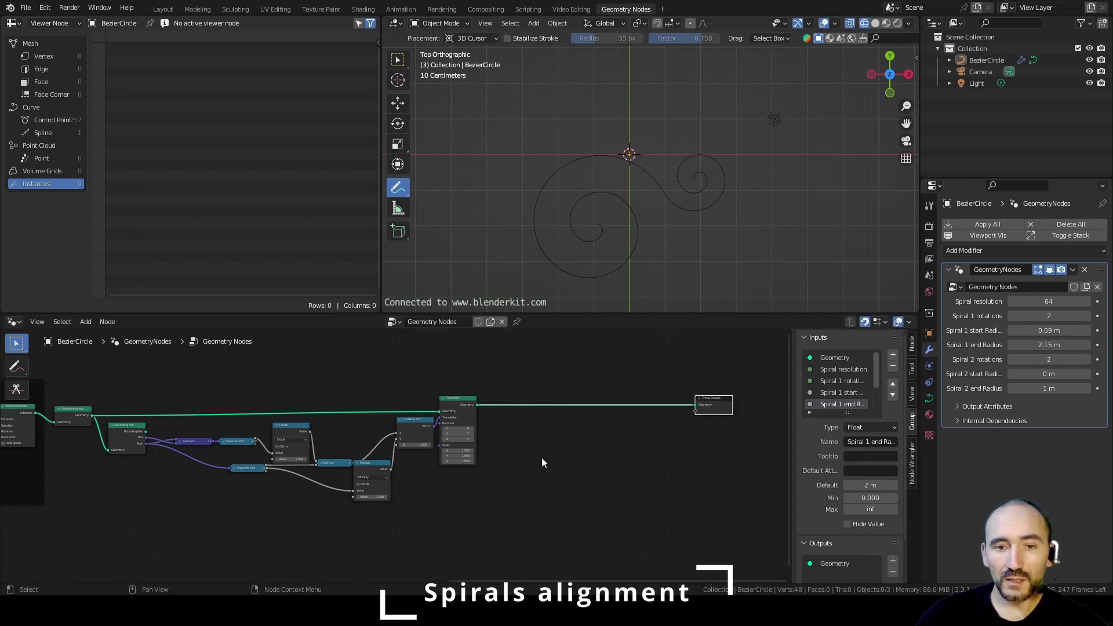
Step: Duplicate the final Transform node, insert the copy right after it, and set the copy's Y scale to -1
scroll(550, 368, up, 4)
middle_drag(639, 393, 466, 458)
click(378, 384)
key(shift+d)
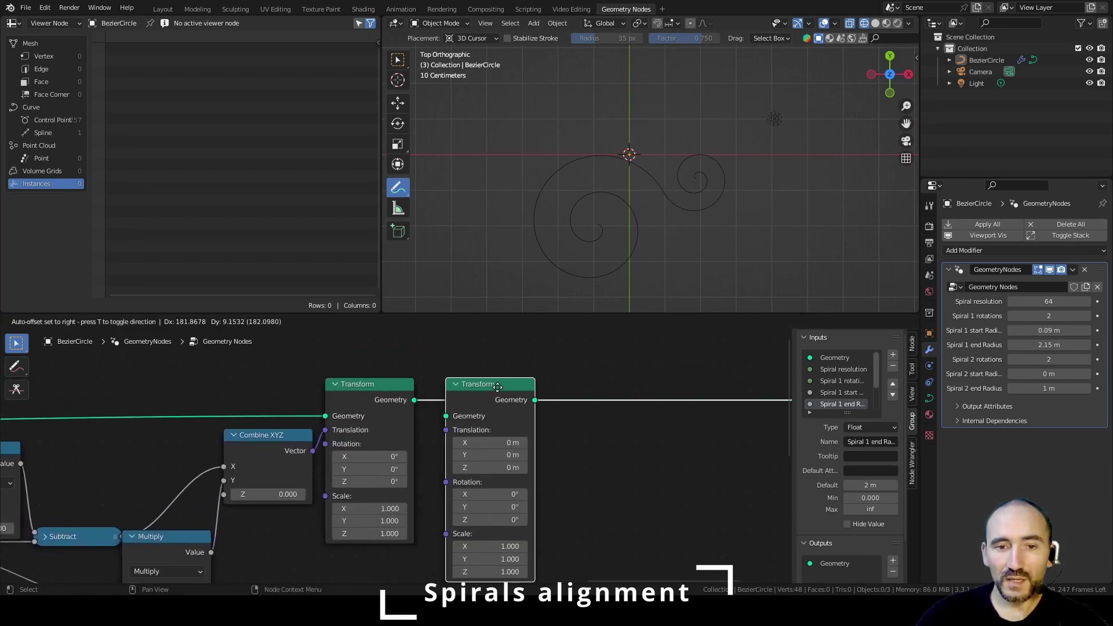
click(485, 385)
key(ctrl+s)
click(481, 559)
text(-1)
key(Return)
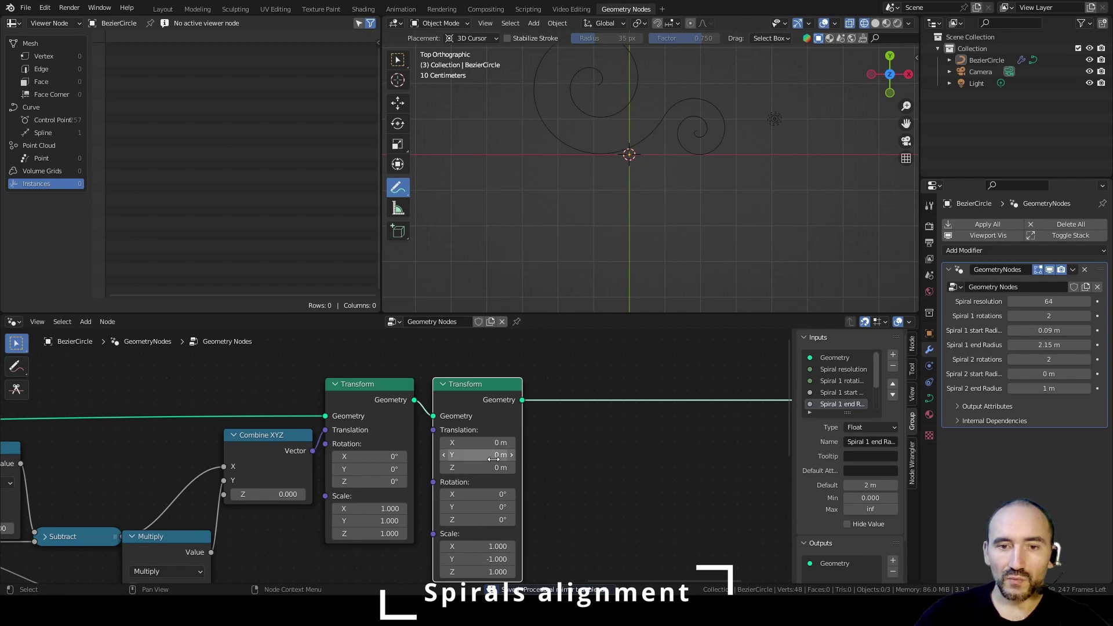
Step: Group the nodes from Realize Instances through the last Transform in a frame labelled "Re-align spirals"
scroll(499, 451, down, 1)
scroll(641, 127, down, 3)
scroll(634, 151, up, 2)
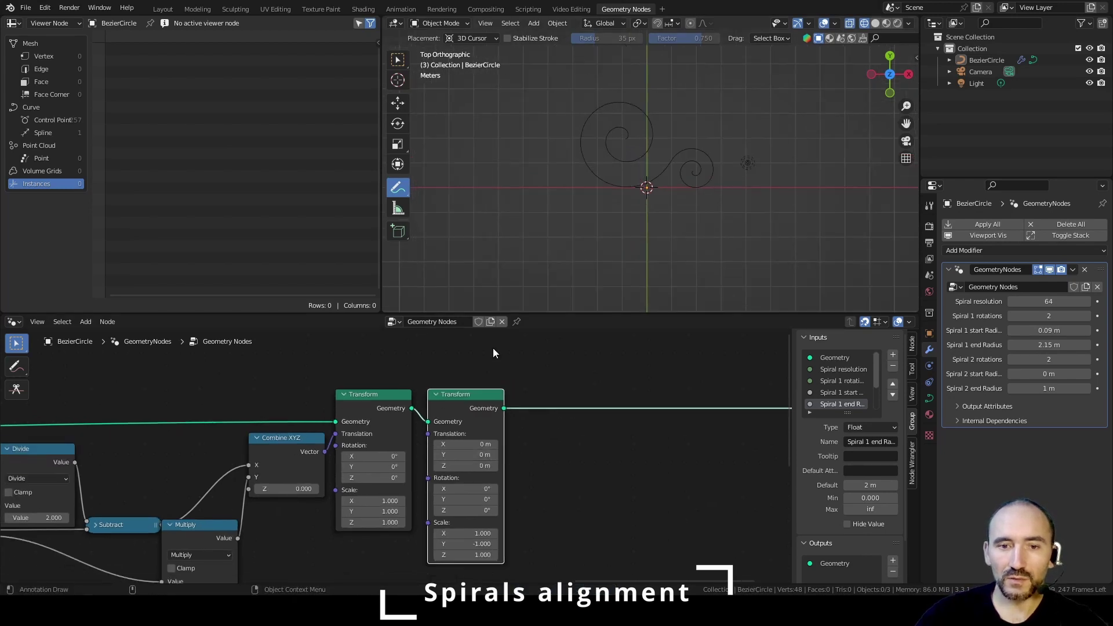
middle_drag(187, 526, 381, 453)
scroll(276, 443, down, 3)
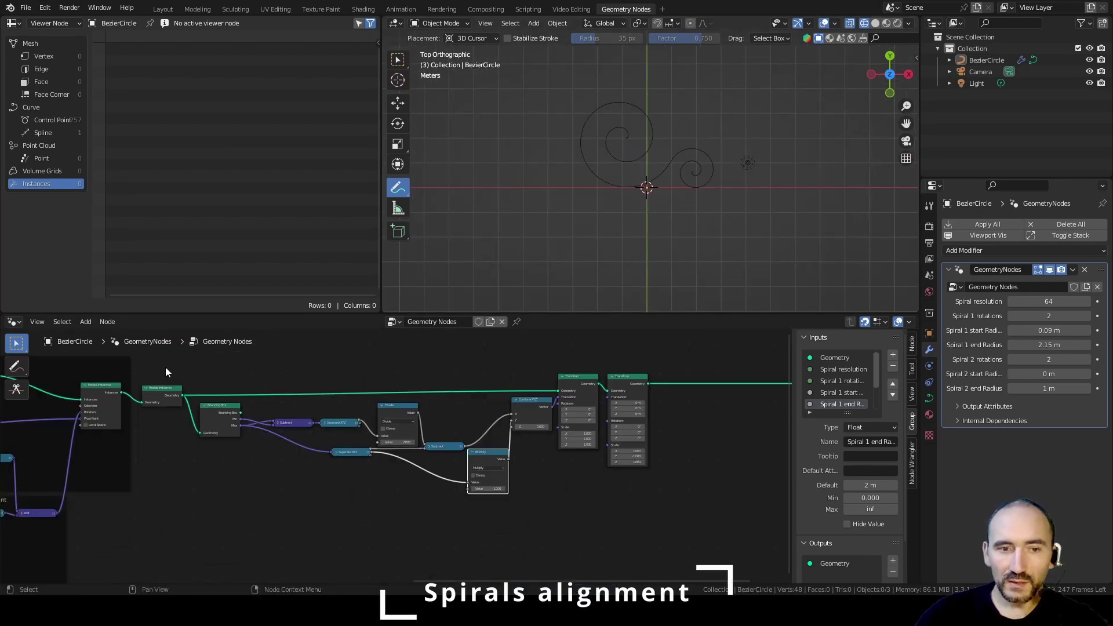
drag(166, 369, 662, 510)
key(ctrl+j)
key(F2)
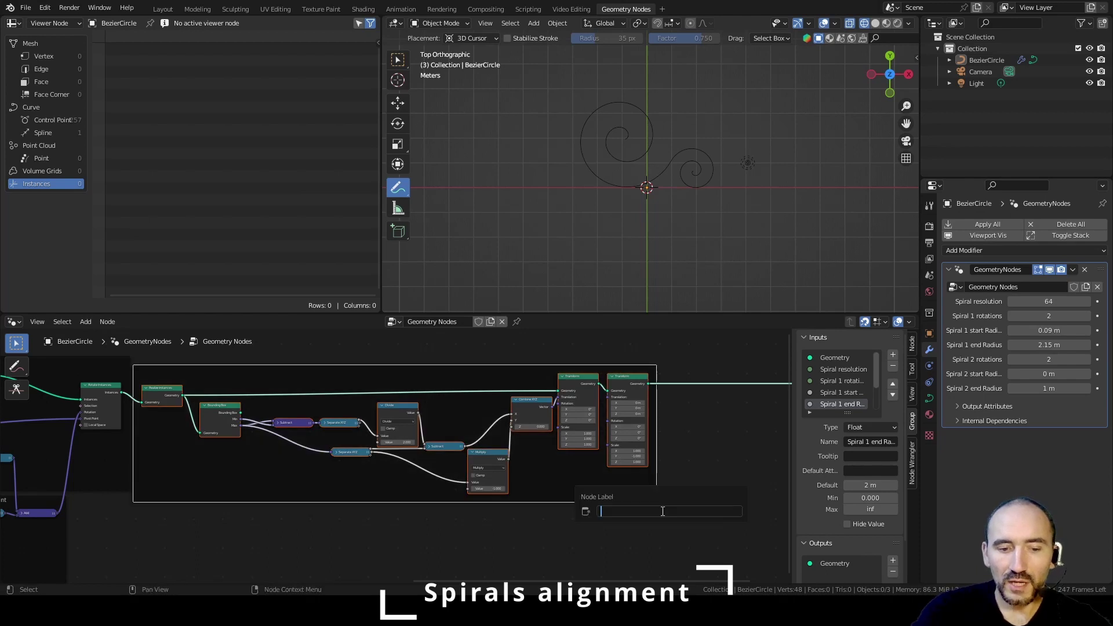
text(Re-align)
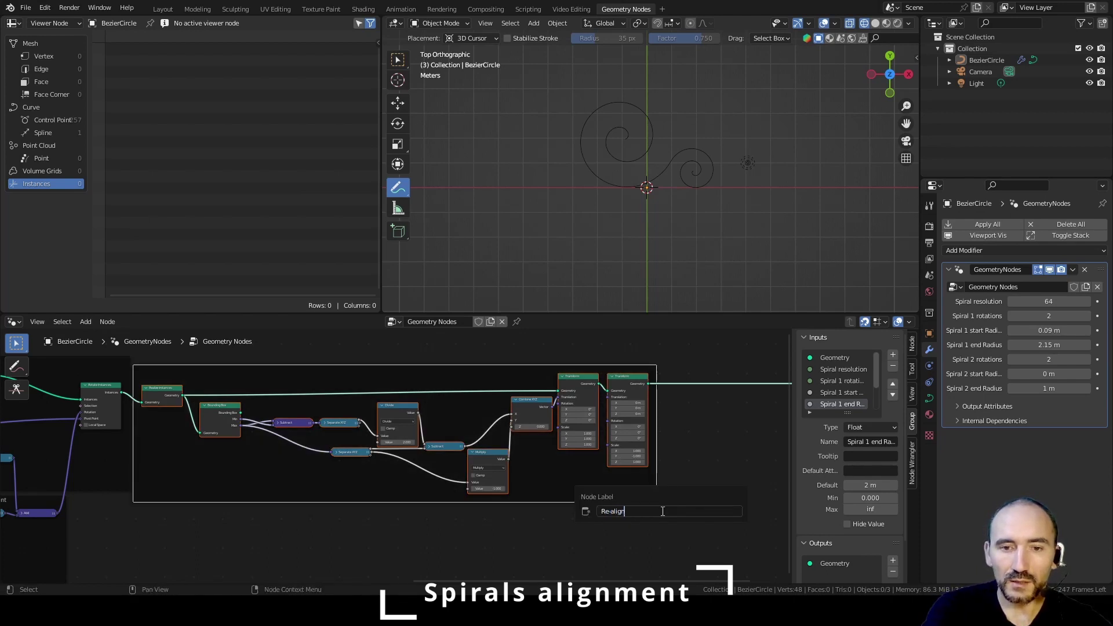
text( spirals)
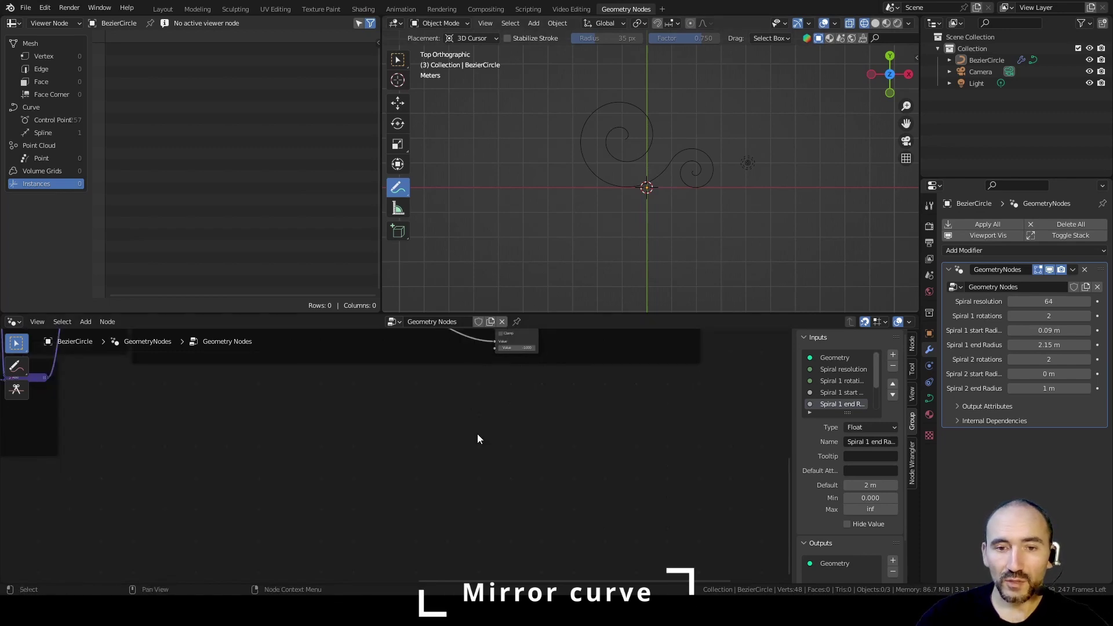
Step: Add a Curve Circle node in the empty area below the frame and route its curve to the output
scroll(850, 377, down, 2)
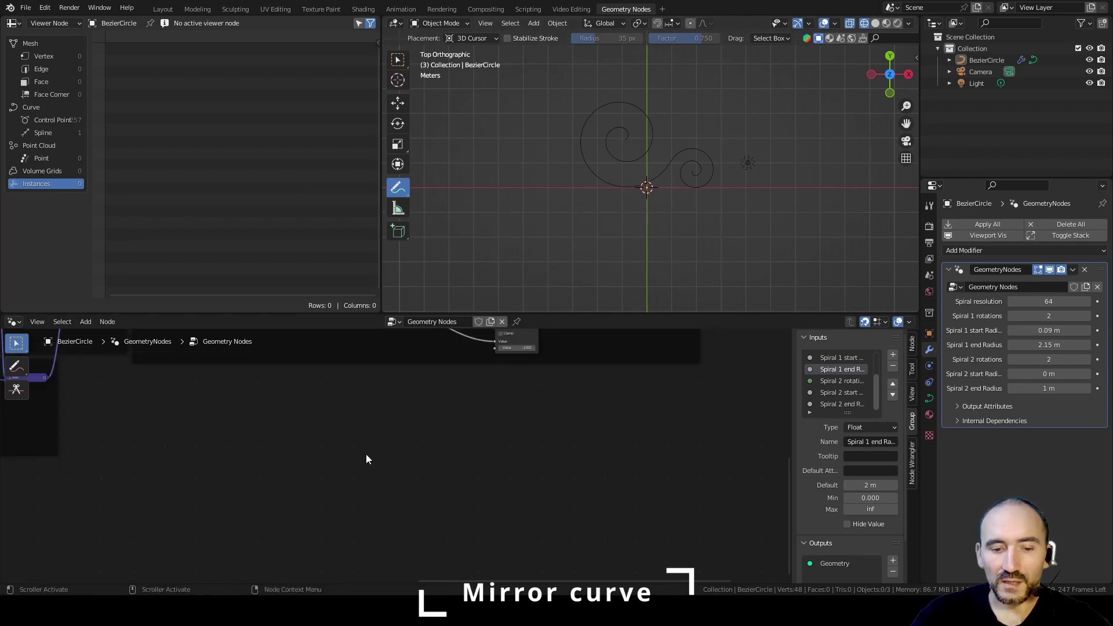
key(F3)
text(circ)
key(Down)
key(Down)
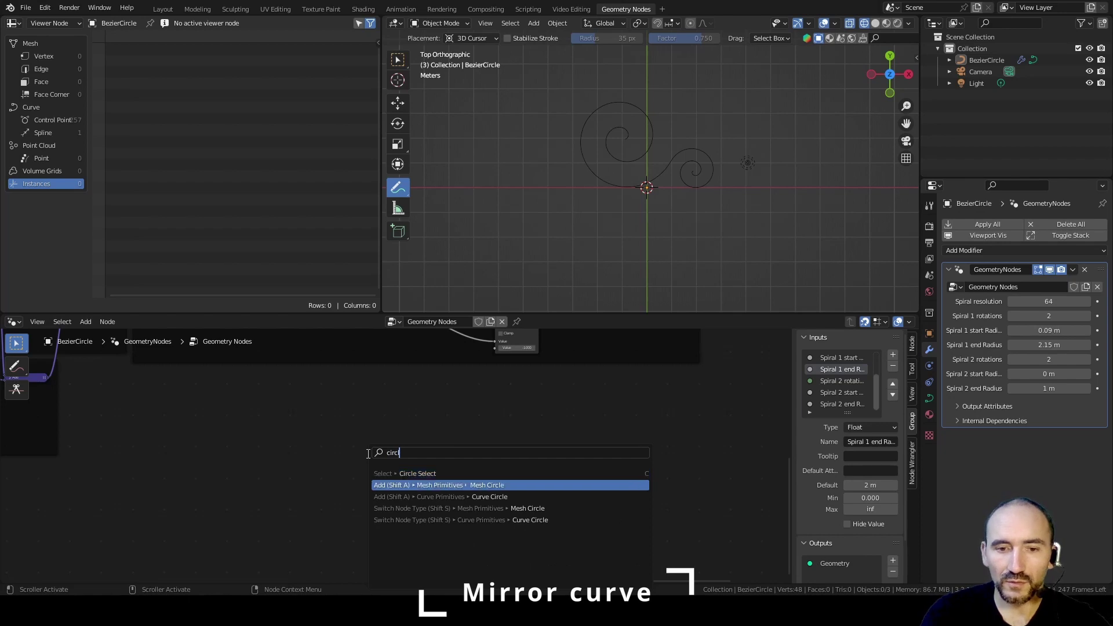
key(Return)
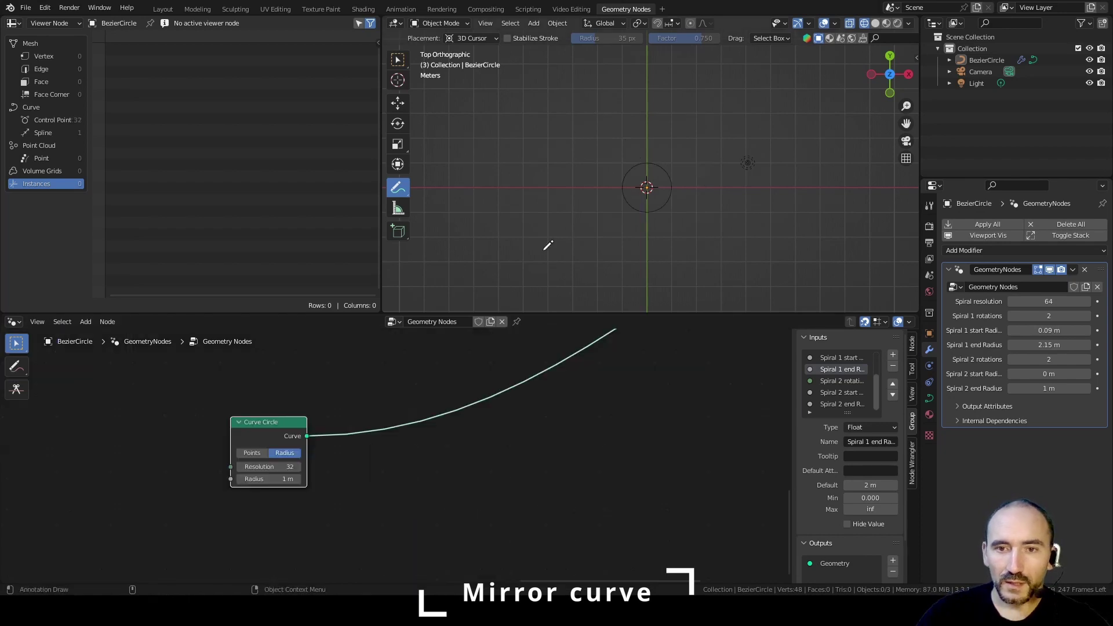
Step: Add a Group Input node beside Curve Circle and expose the circle's Resolution and Radius as new group inputs
scroll(703, 197, up, 6)
middle_drag(168, 464, 203, 467)
key(F3)
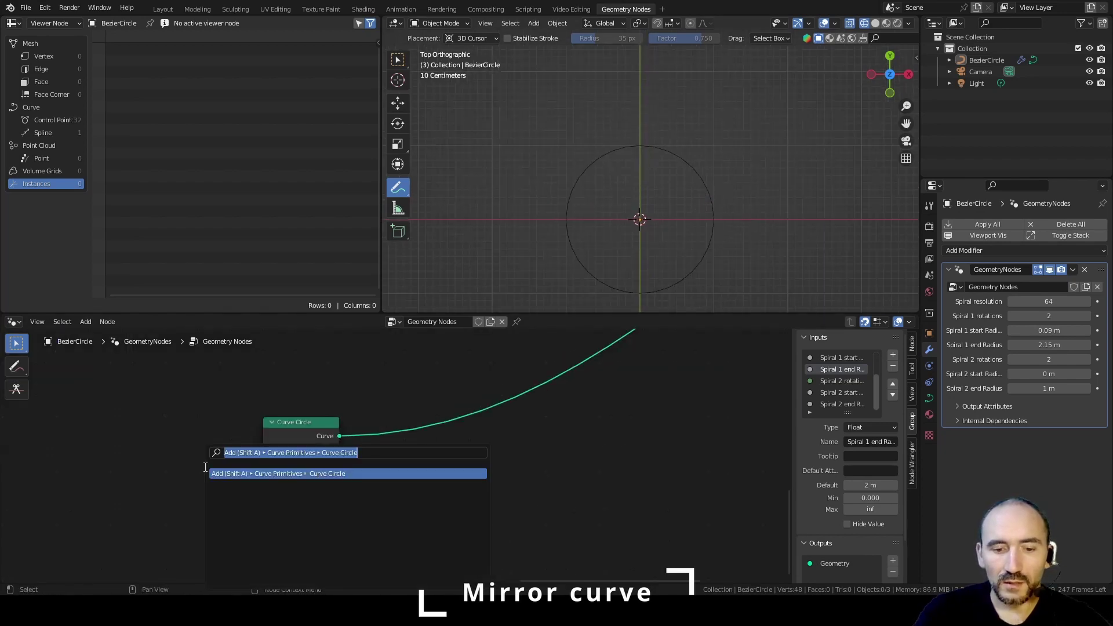
text(group inp)
key(Return)
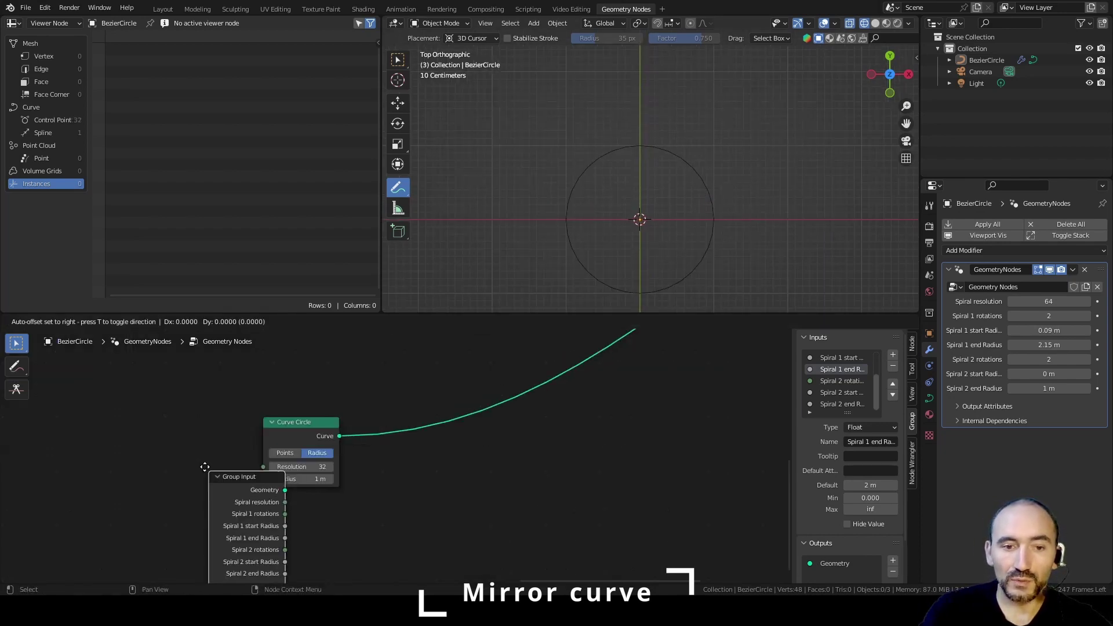
click(100, 404)
drag(263, 467, 176, 533)
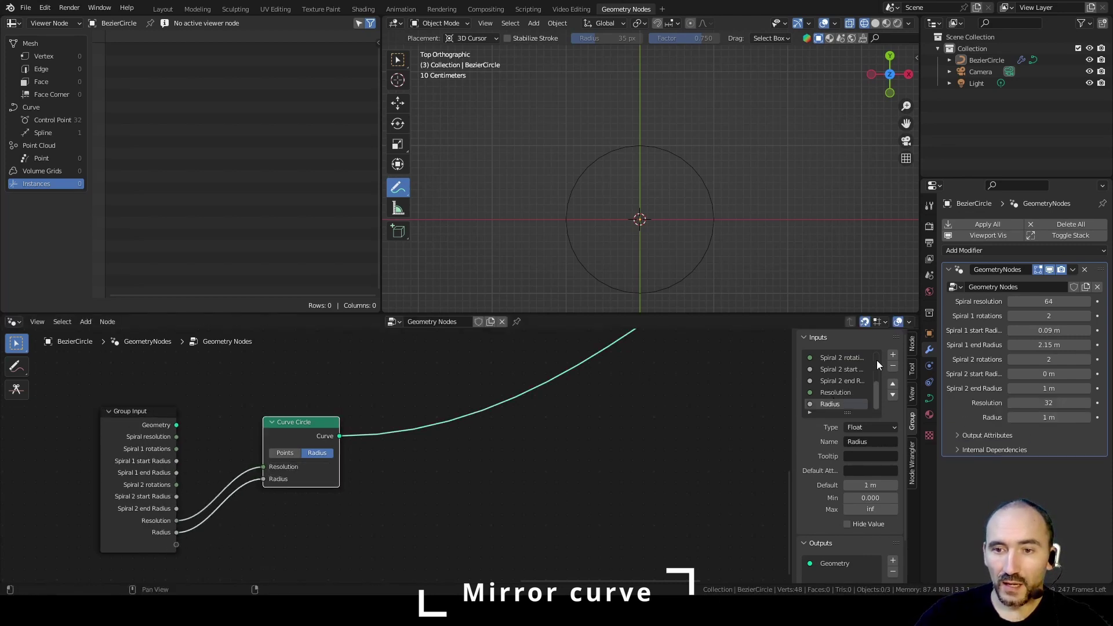
Step: Add a float group input named "Mirror ratio" with a minimum of 0.0001
click(893, 356)
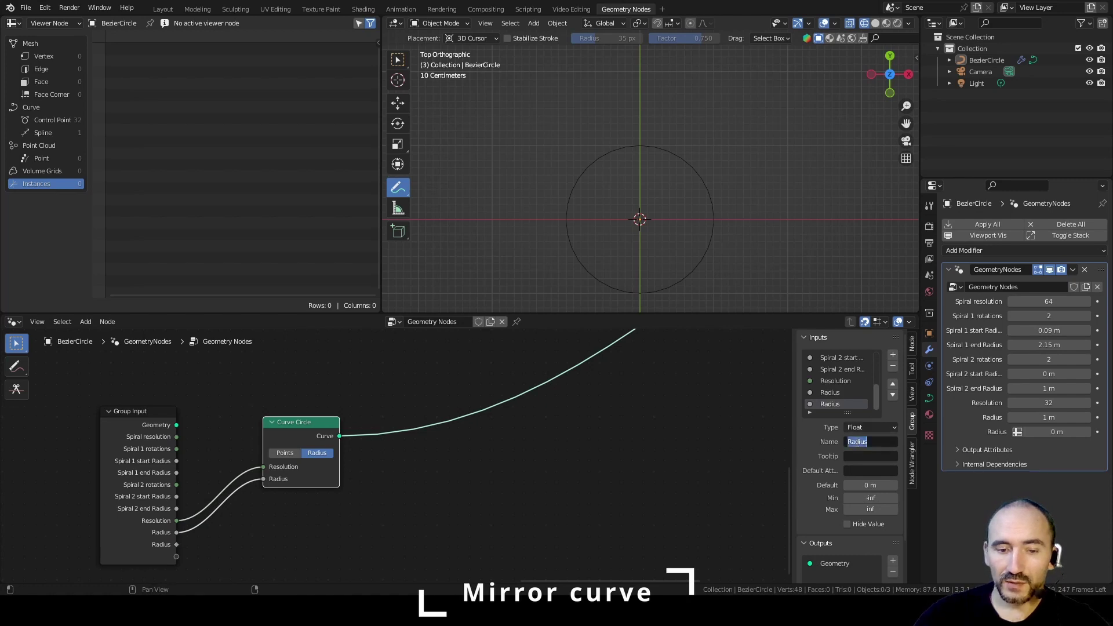
text(Mirror rat)
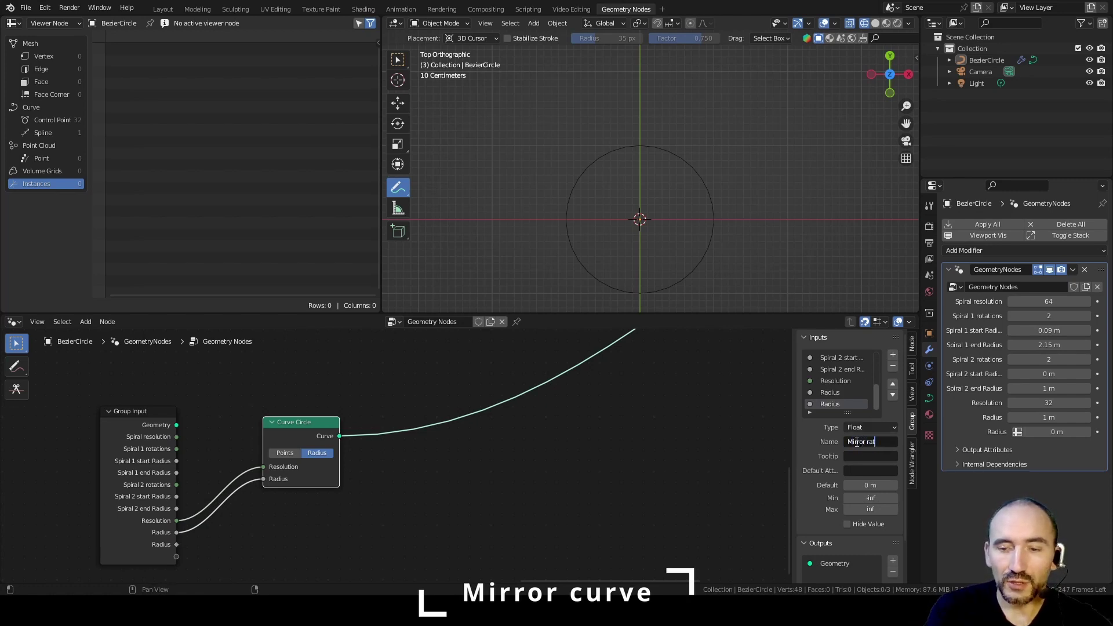
text(io)
key(Return)
click(869, 498)
text(0.0001)
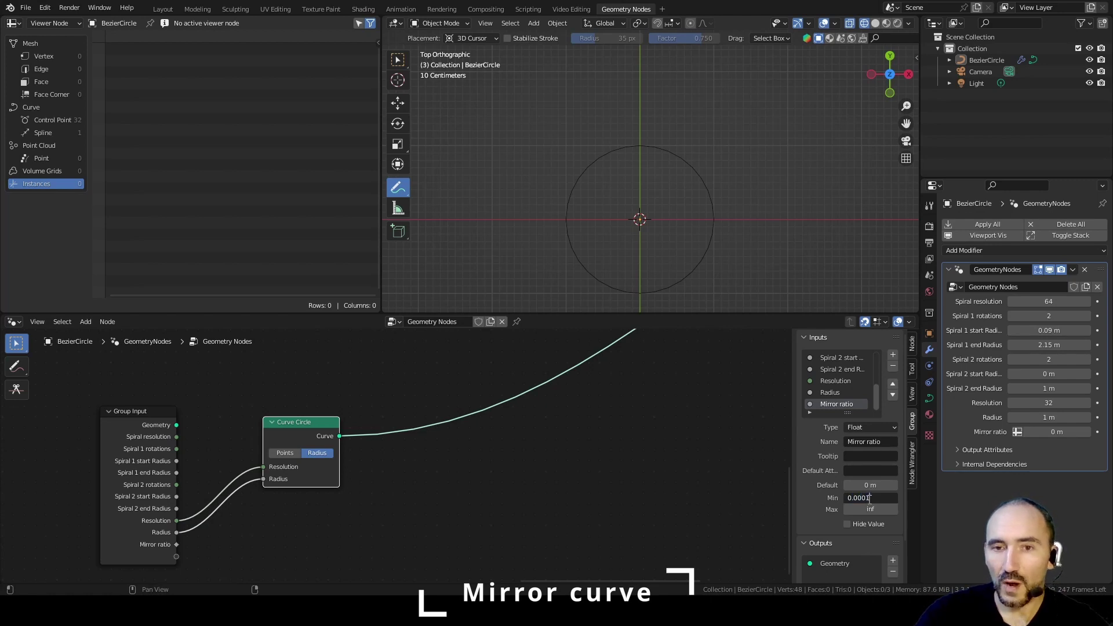
key(Return)
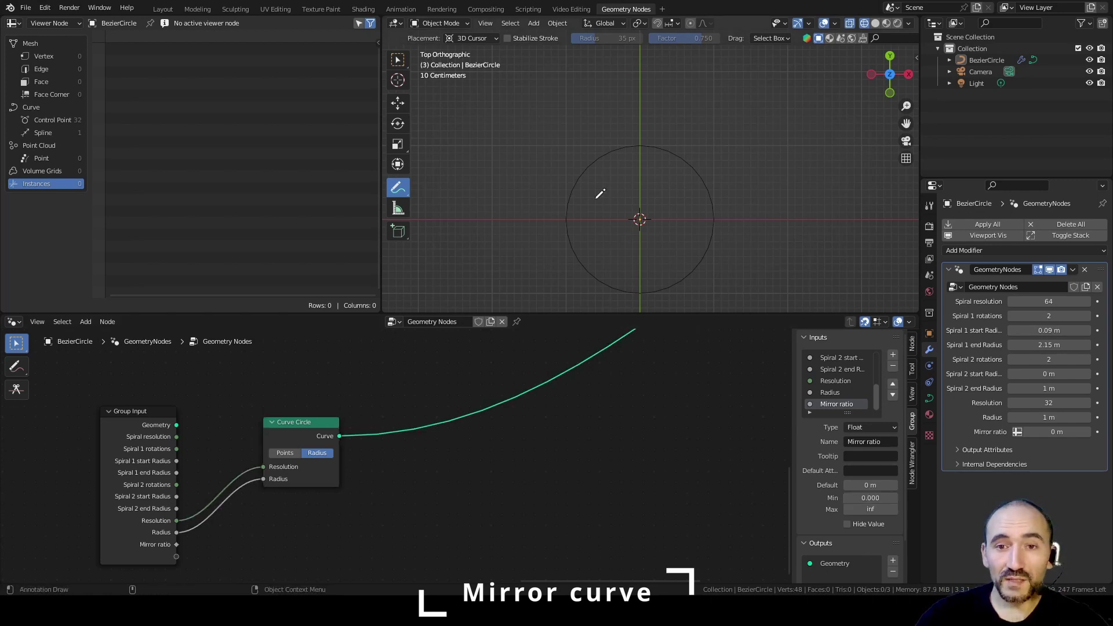
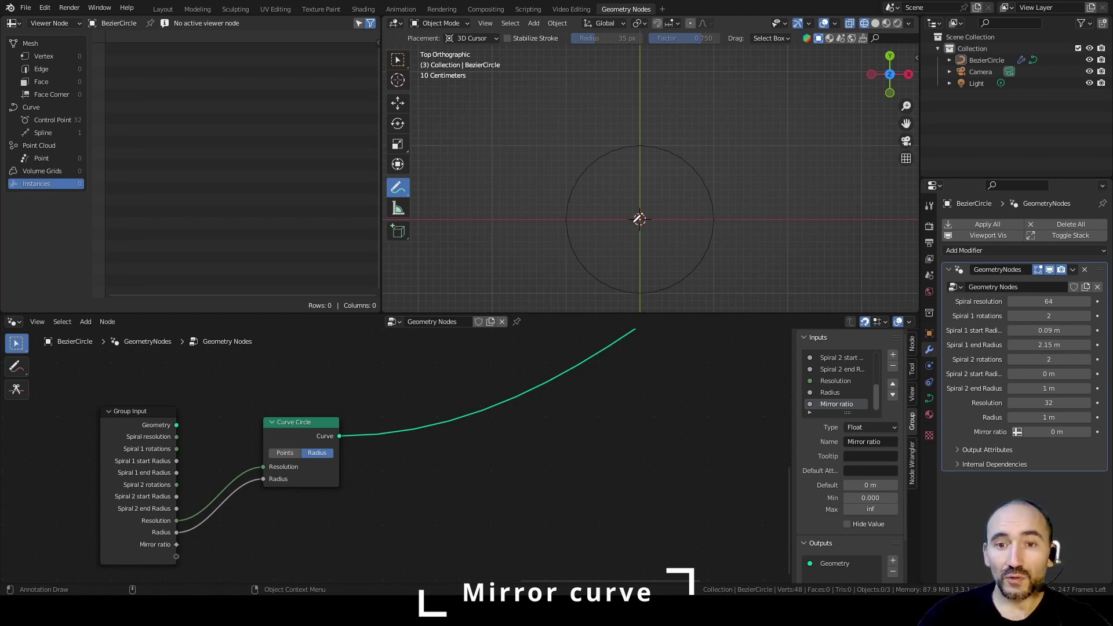
Step: Add another group input of type Boolean named "Mirror custom"
click(892, 356)
click(870, 428)
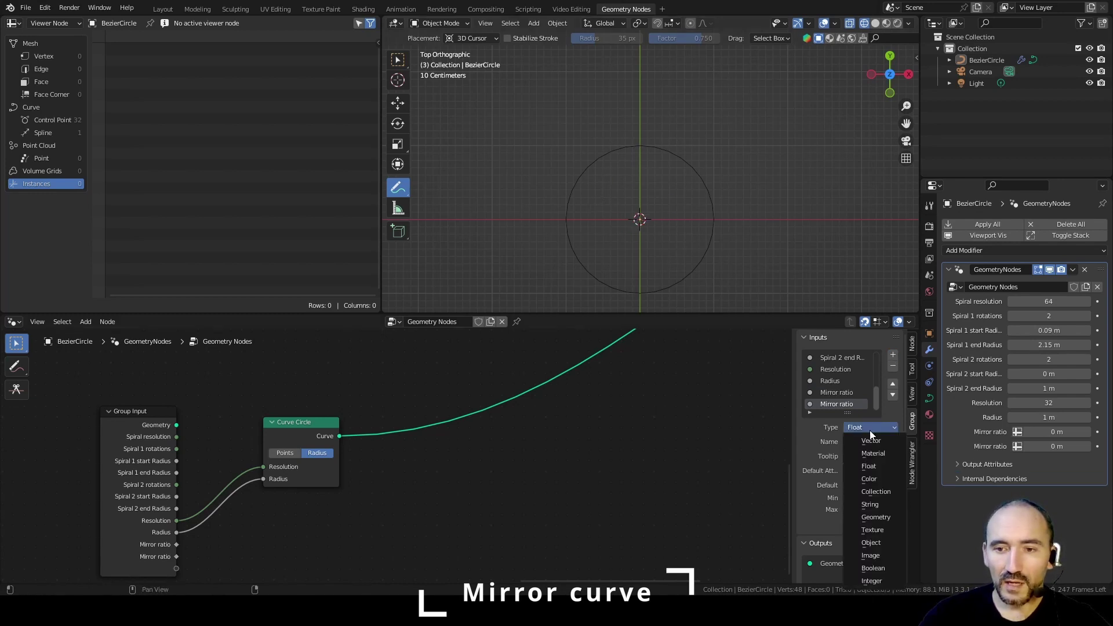
click(873, 568)
click(871, 442)
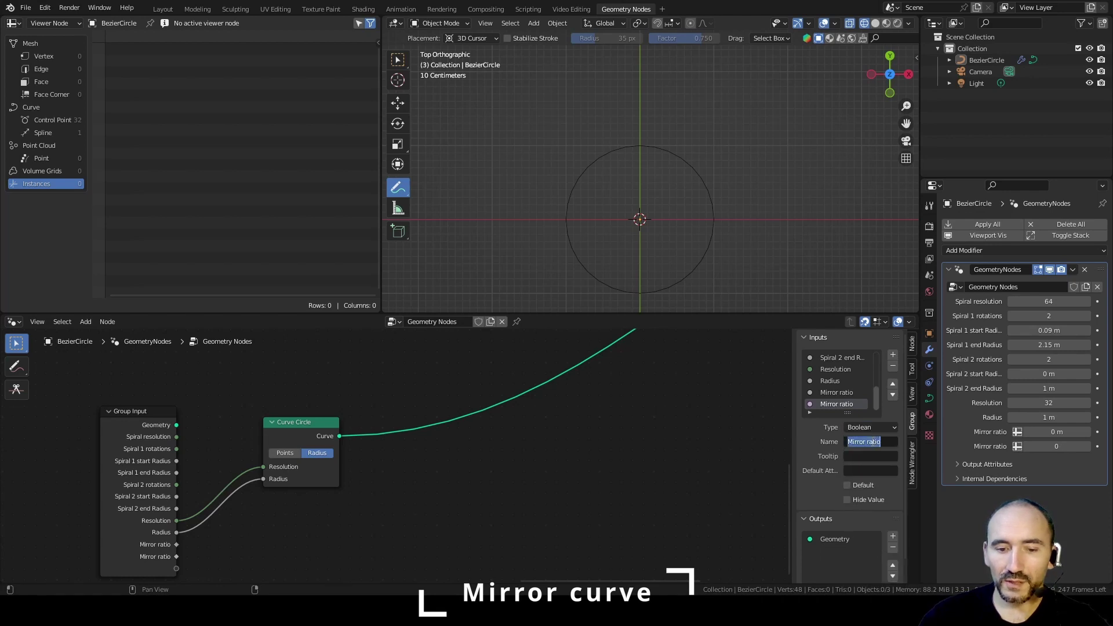
text(Mirror custom)
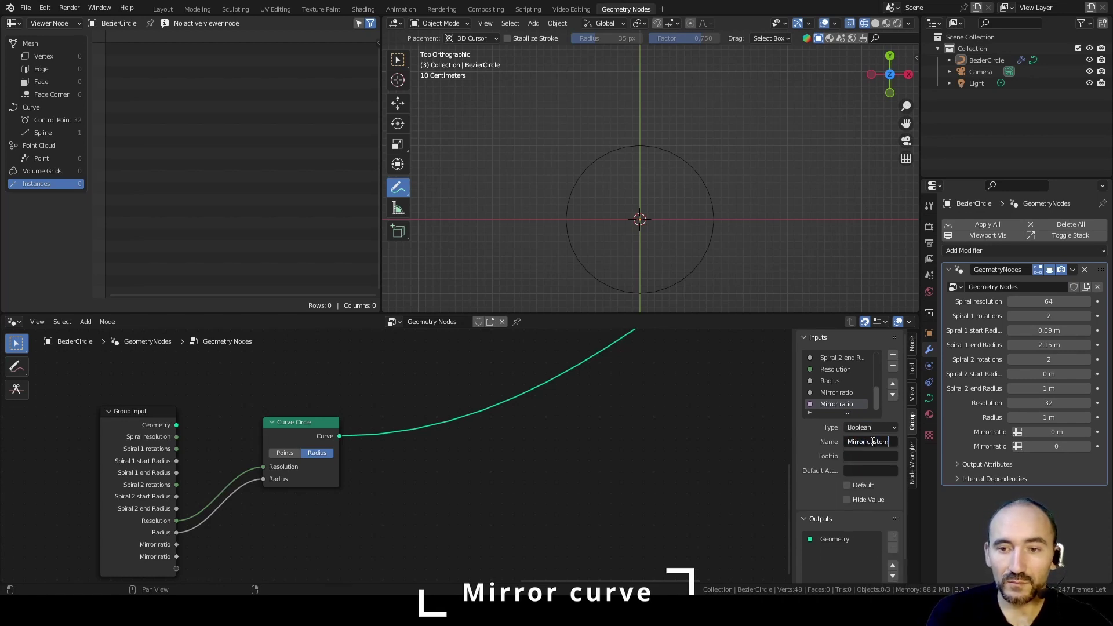
key(Return)
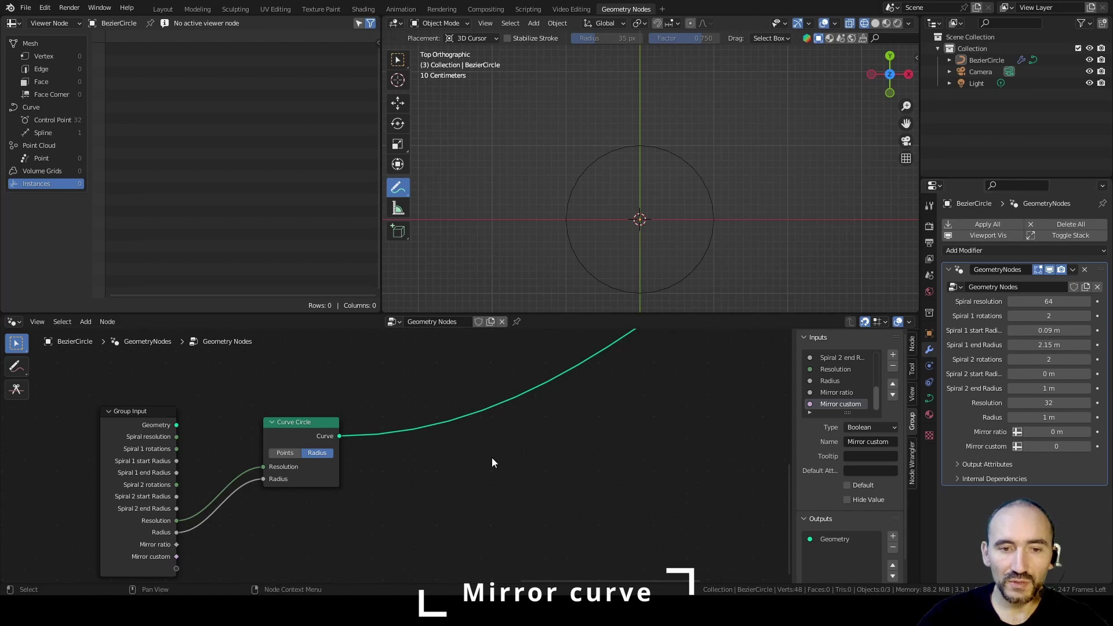
Step: Insert a Transform node on the link after Curve Circle
middle_drag(435, 469, 503, 447)
key(F3)
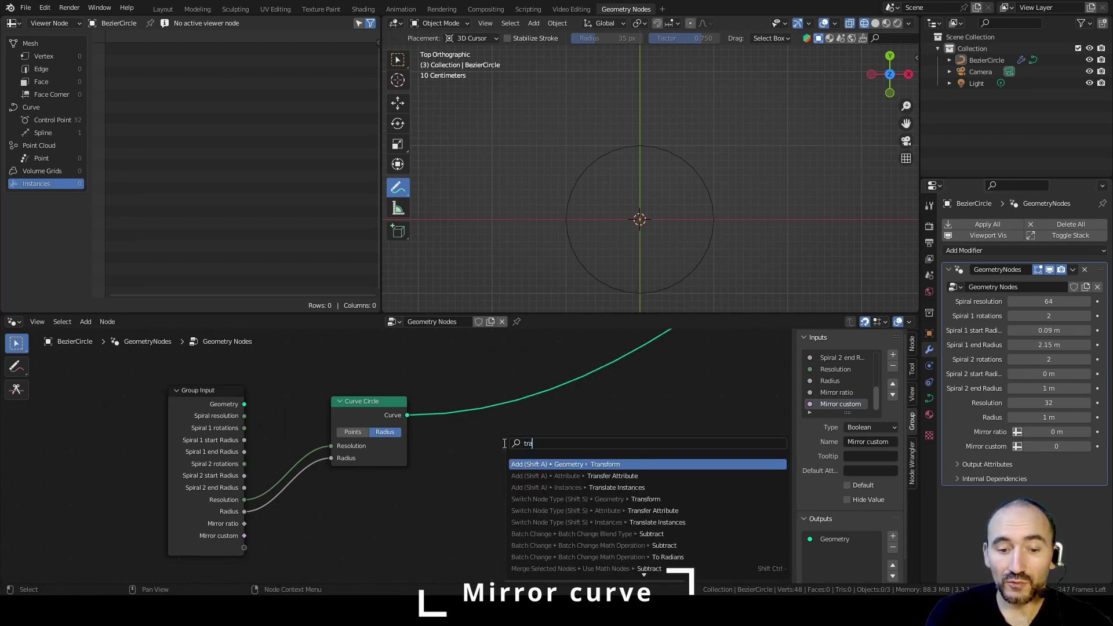
text(trasf)
key(Return)
click(464, 396)
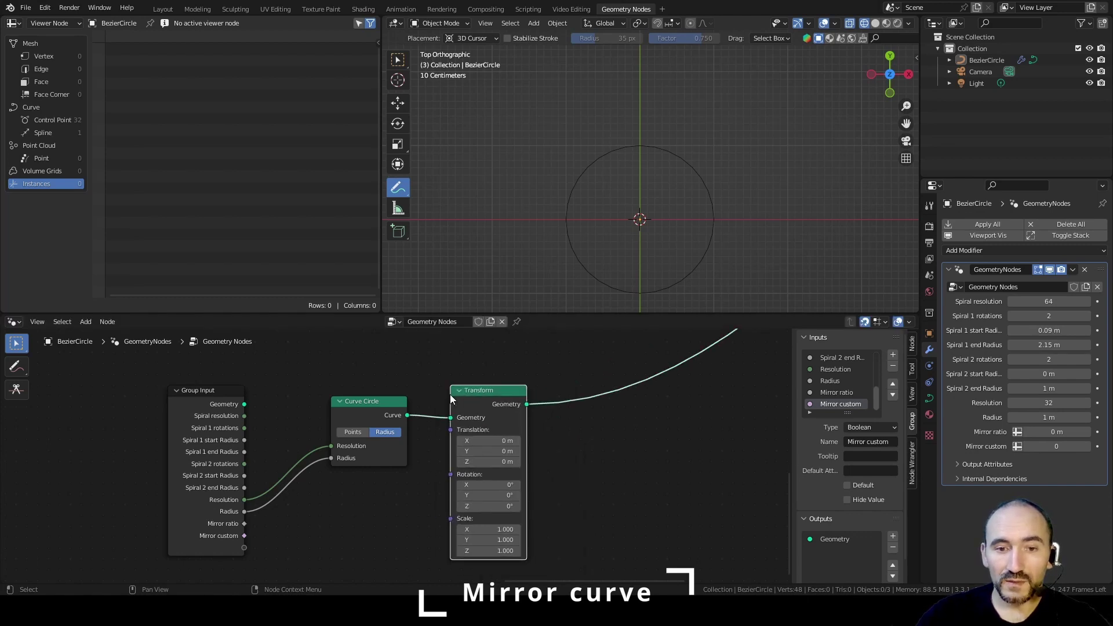
click(369, 520)
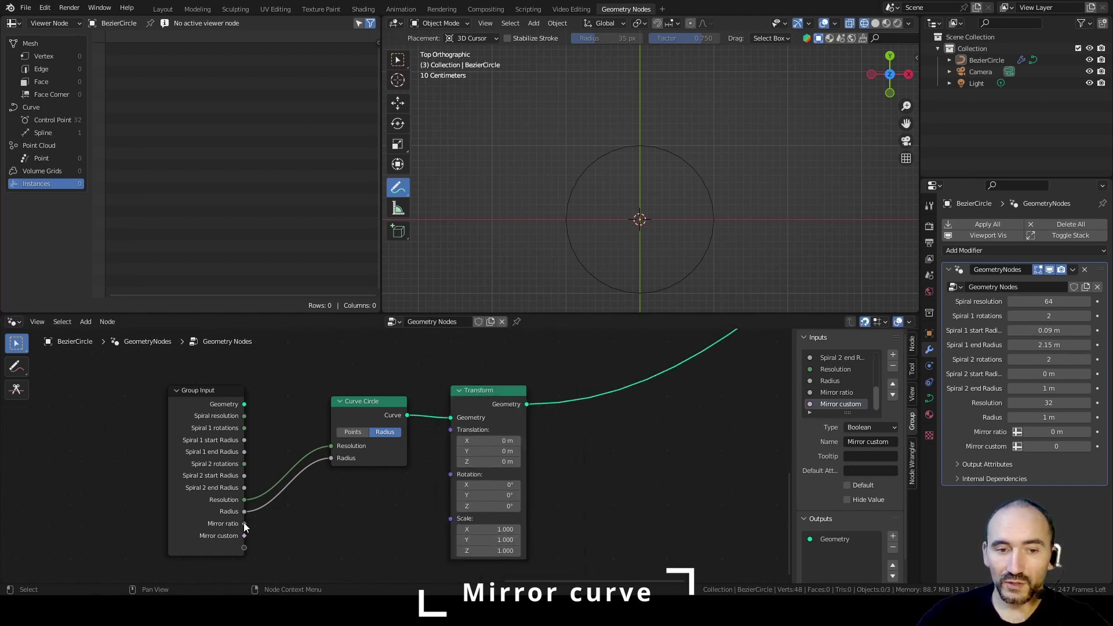
Step: Feed Mirror ratio into the Y of a new Combine XYZ node and connect its vector to the Transform's Scale
drag(243, 523, 323, 518)
text(combin)
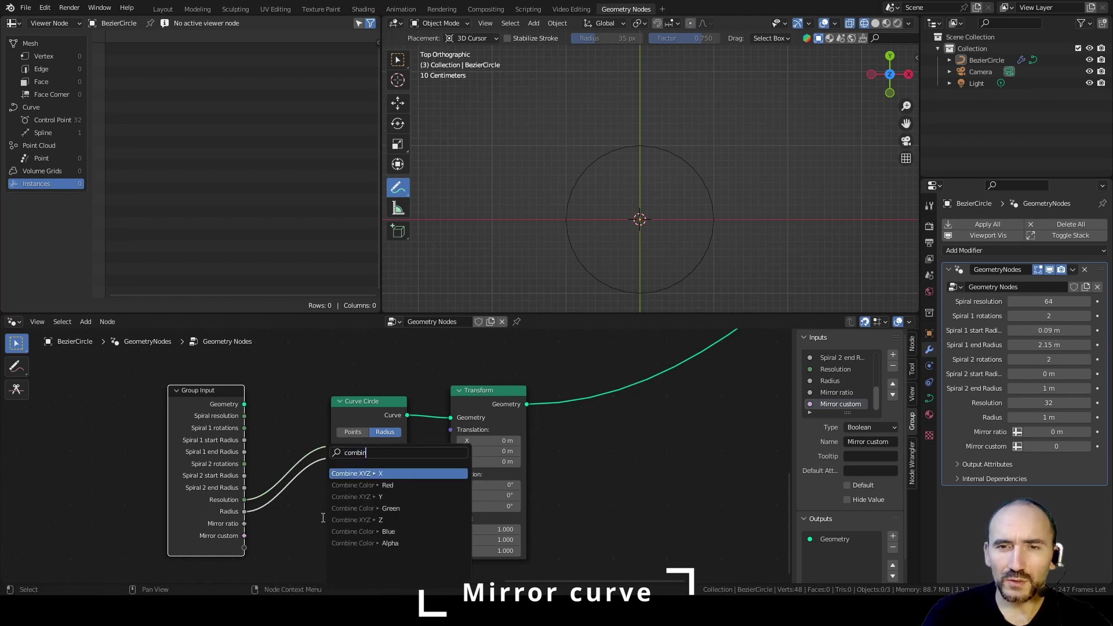
key(Down)
key(Down)
key(Return)
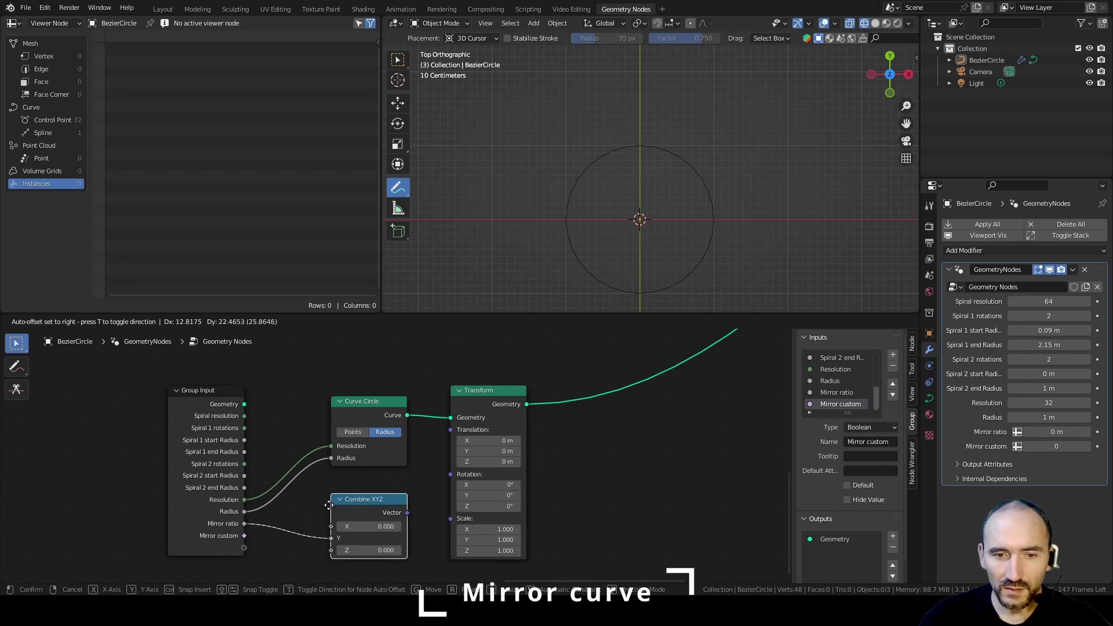
click(332, 506)
drag(409, 513, 451, 518)
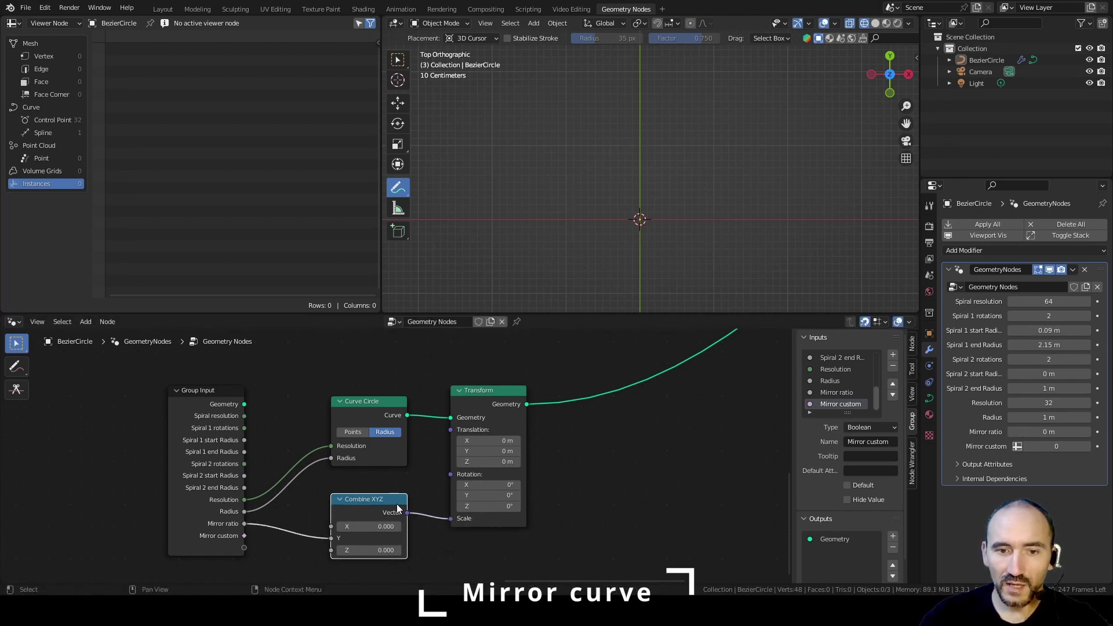
Step: Set the modifier's Mirror ratio to 1 m
click(1058, 445)
text(1)
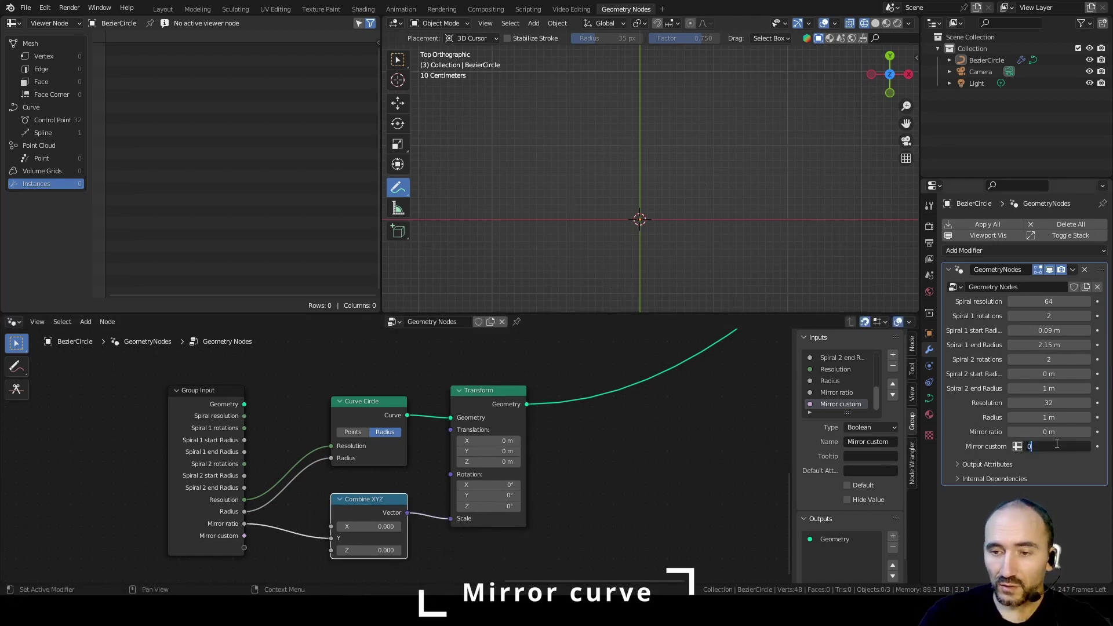
click(1046, 432)
text(1)
key(Return)
Step: Set the Combine XYZ node's X and Z to 1, and lower the Mirror ratio to 0.539 m
drag(371, 499, 383, 477)
double_click(382, 503)
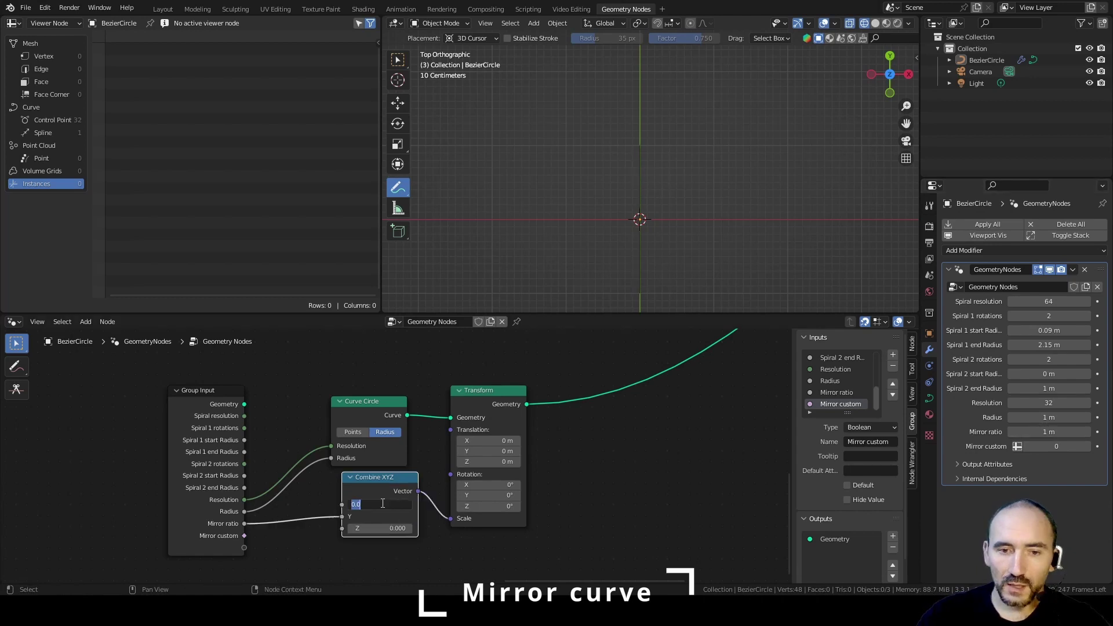
text(1)
key(Tab)
text(1)
key(Return)
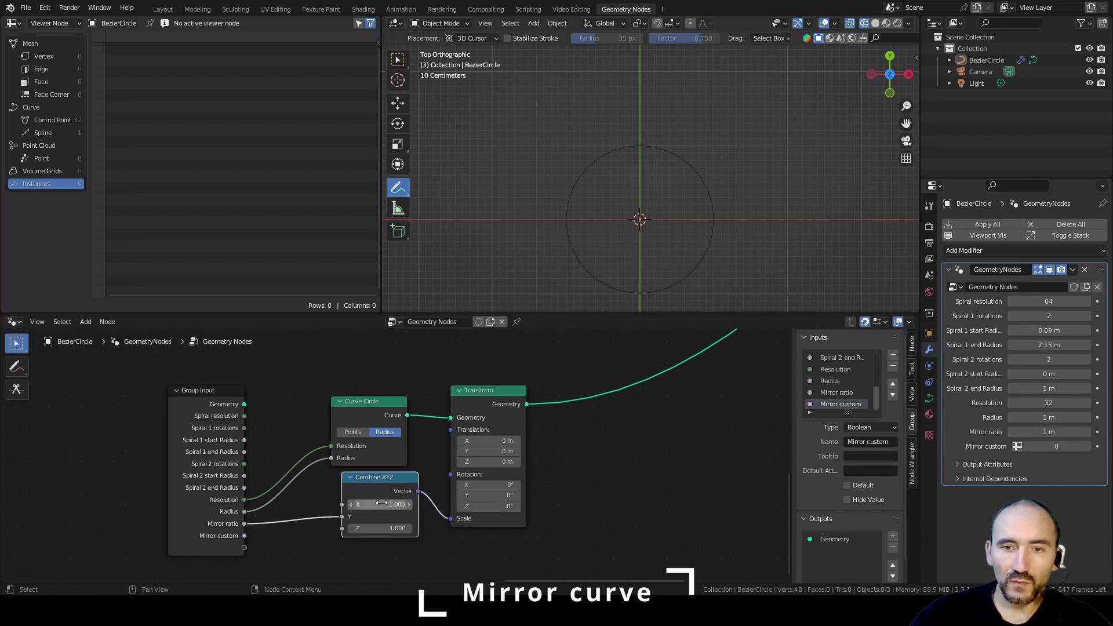
click(441, 545)
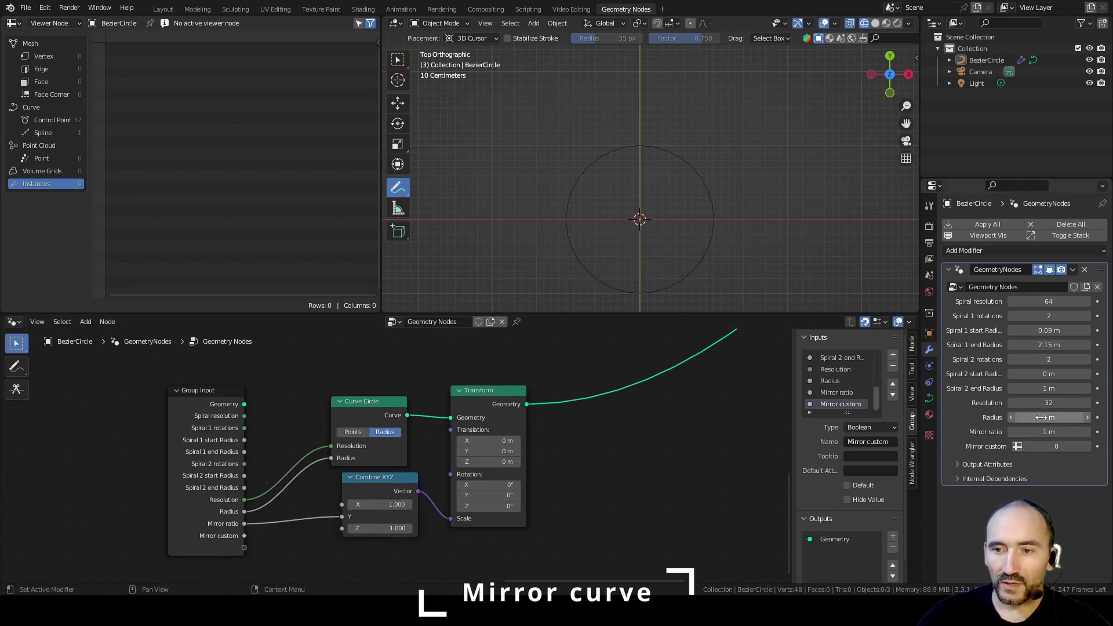
drag(1048, 431, 1026, 431)
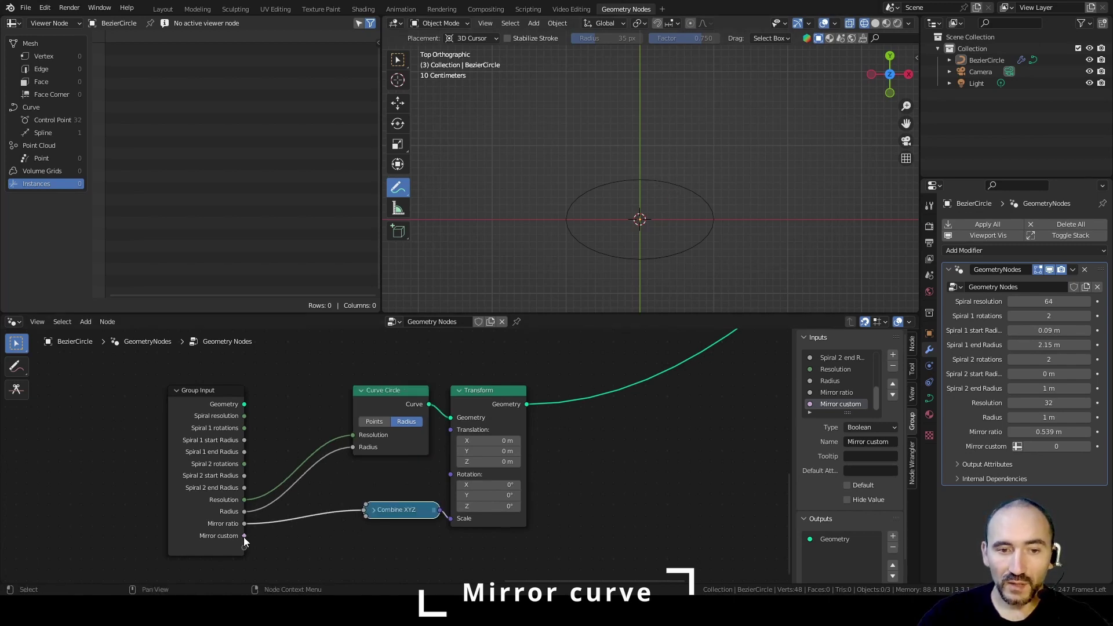
Step: Add a Geometry Switch node below the Transform node and connect Mirror custom to its Switch input
drag(244, 535, 577, 538)
text(swit)
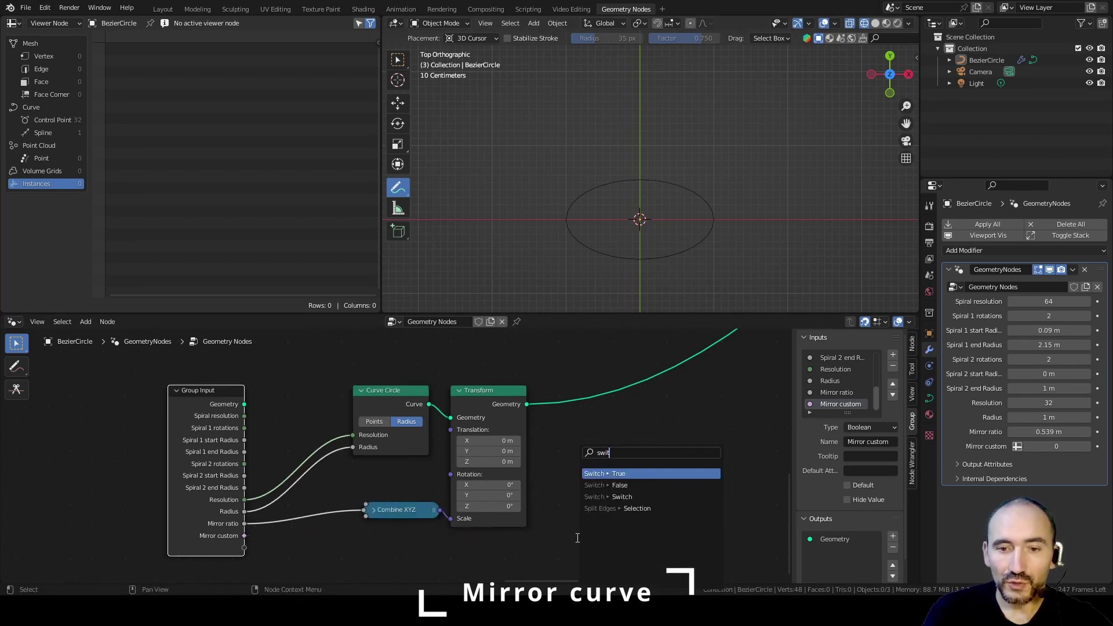
key(Down)
key(Down)
key(Return)
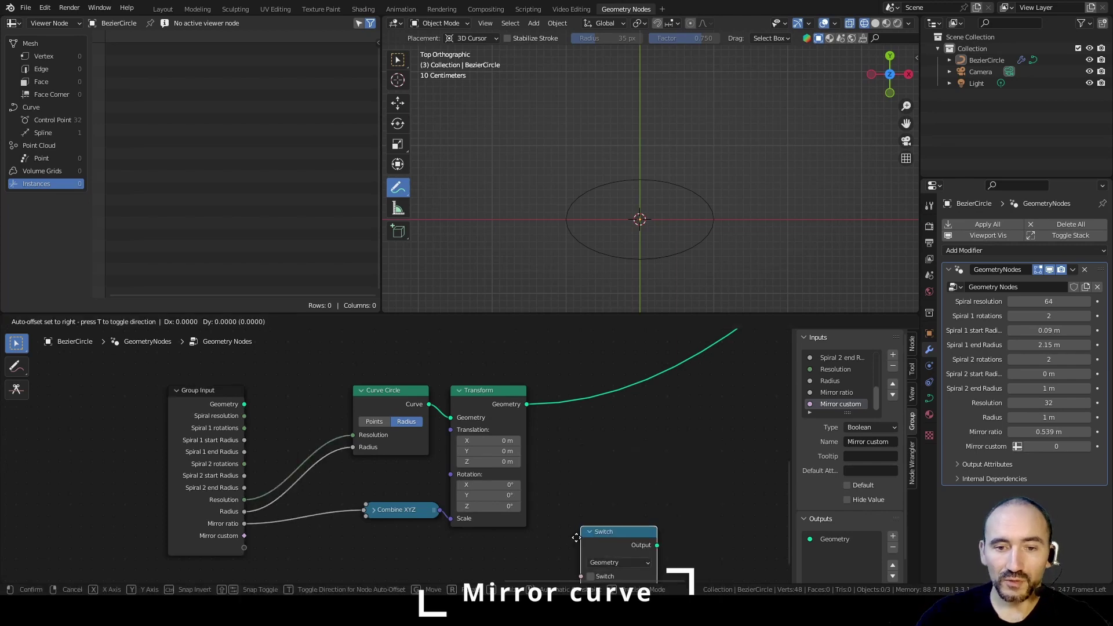
click(543, 483)
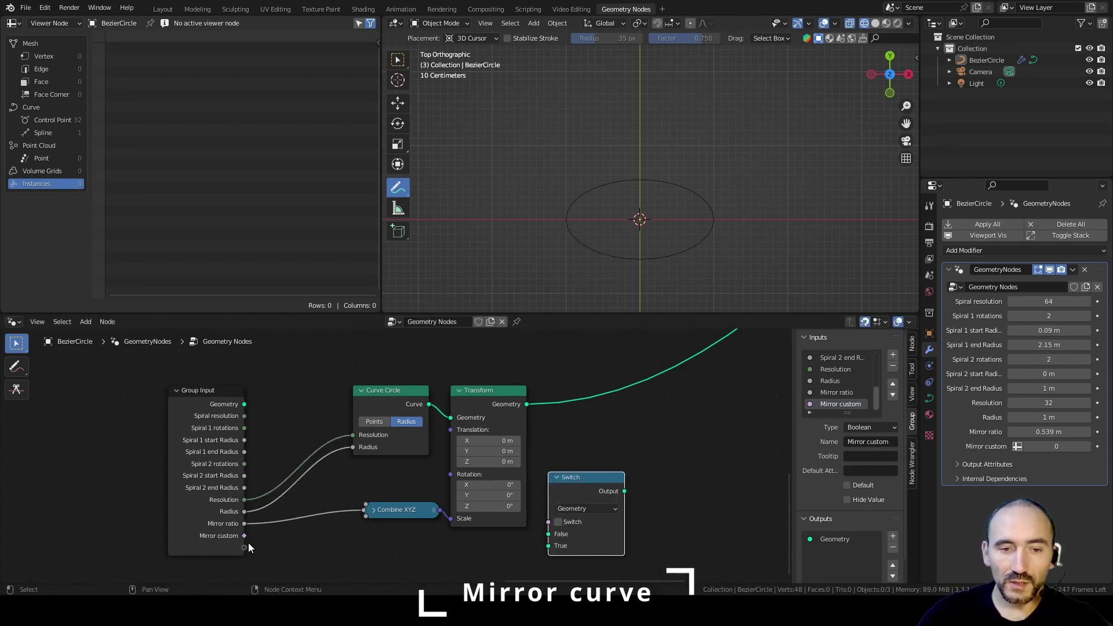
drag(244, 536, 548, 522)
drag(592, 487, 589, 503)
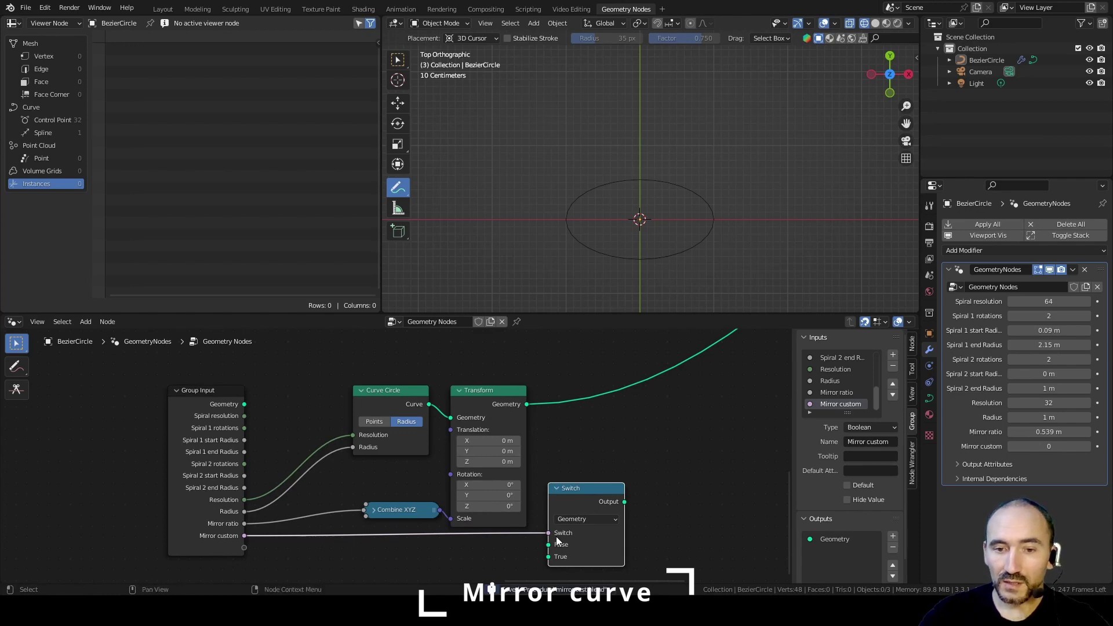
Step: Connect the Group Input's Geometry to the Switch's True and the Transform's output to False, and save the file
drag(244, 404, 548, 556)
drag(526, 404, 548, 546)
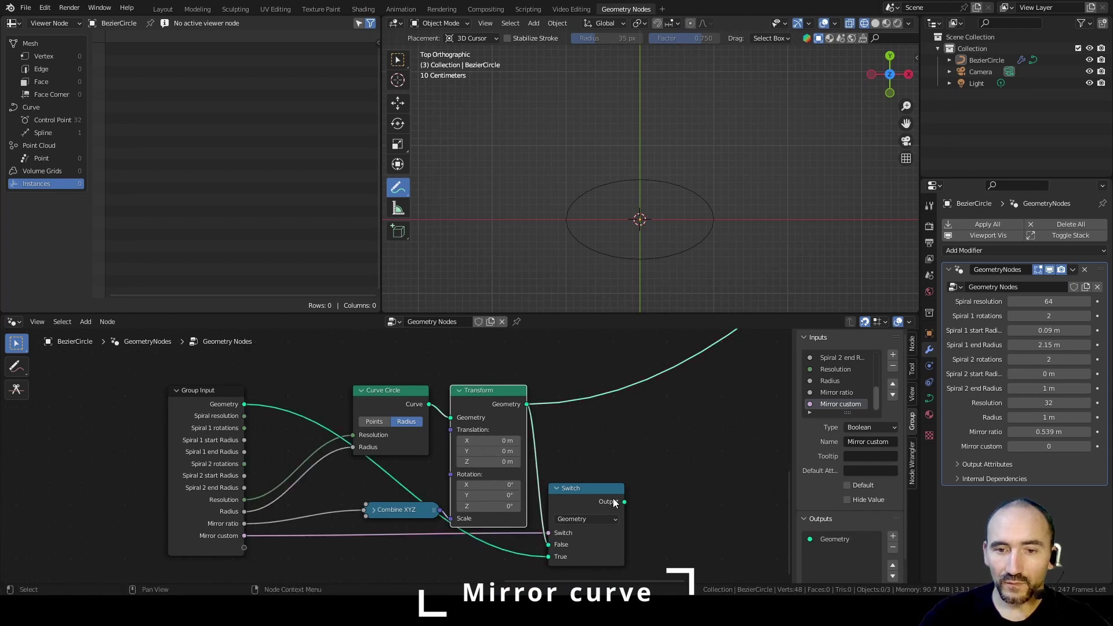
key(ctrl+s)
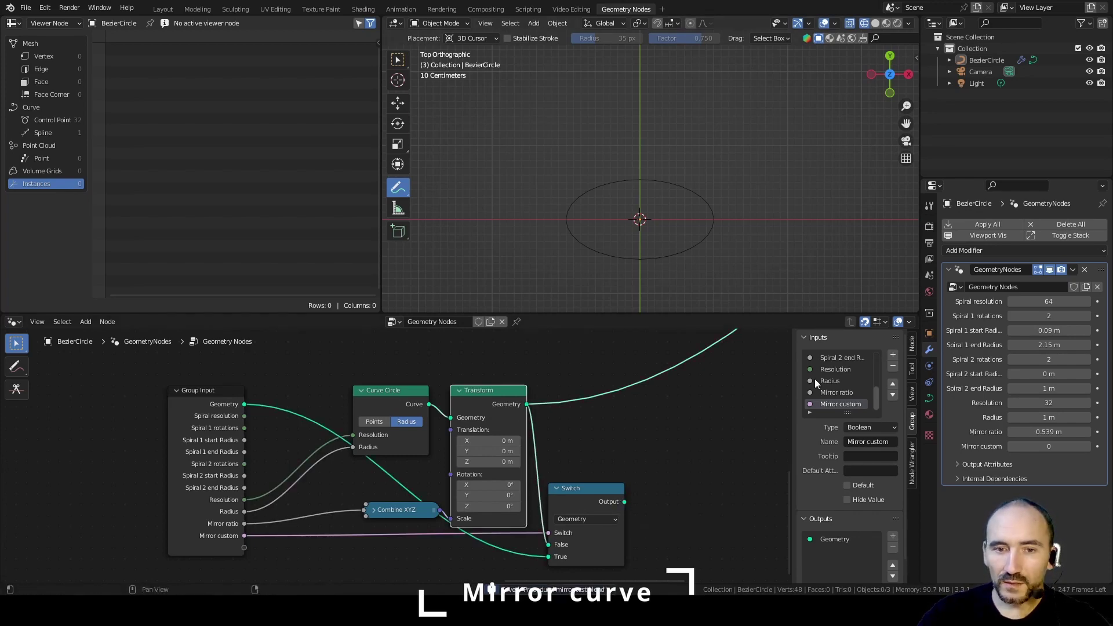
Step: Lower the modifier's Resolution to 7 and Mirror ratio to 0.288 m to inspect the uneven segments of the ellipse
drag(1049, 403, 918, 403)
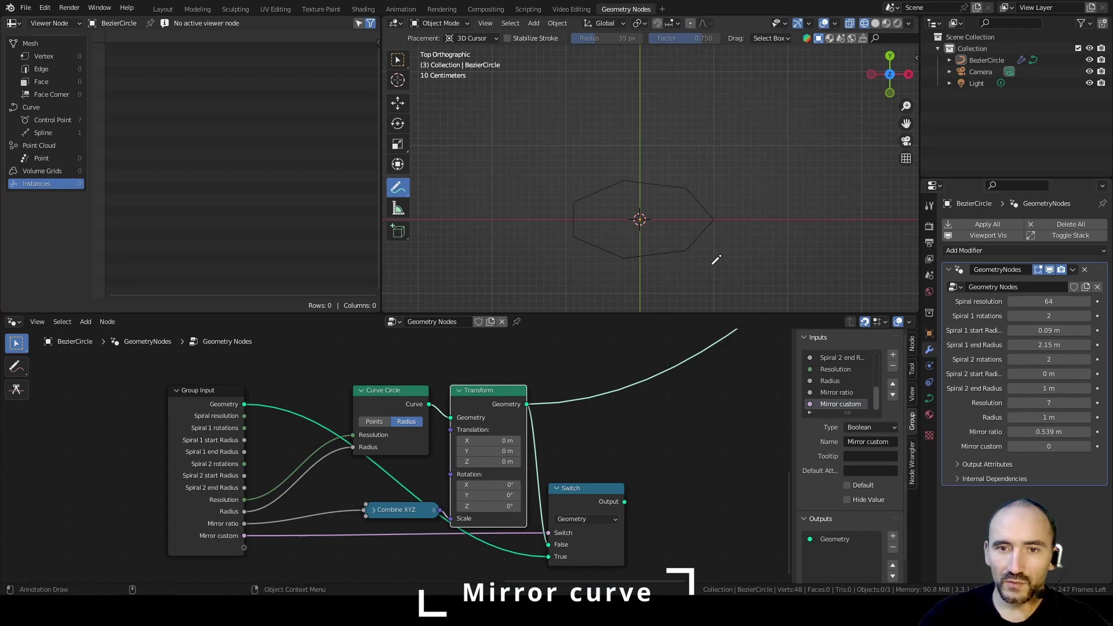
scroll(685, 252, up, 4)
alt+middle_drag(685, 252, 686, 167)
scroll(676, 165, up, 1)
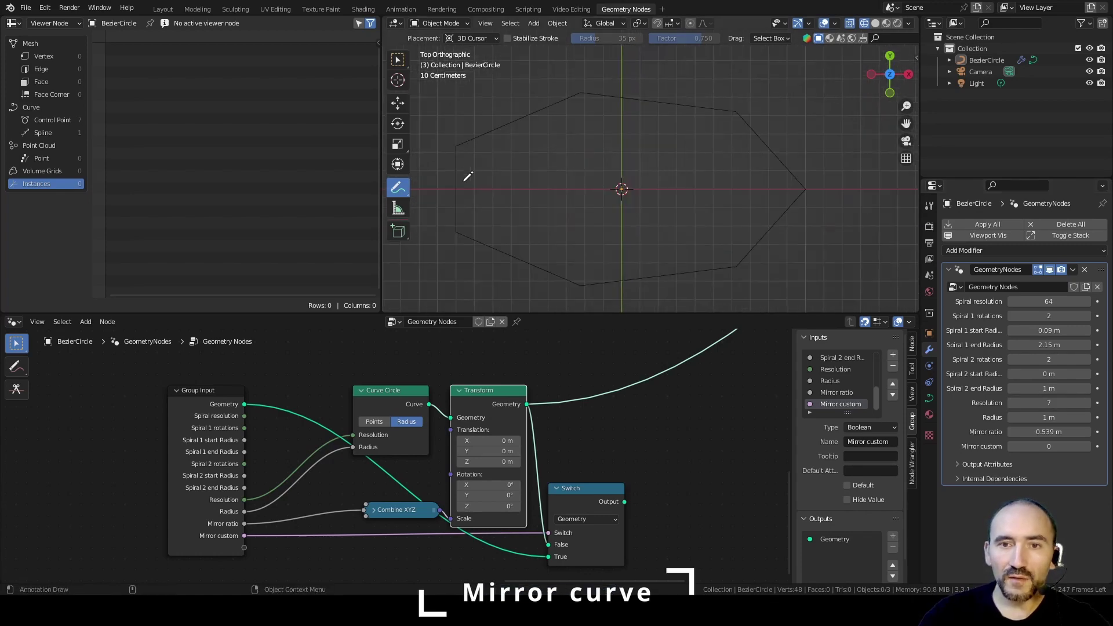
drag(1048, 431, 1000, 432)
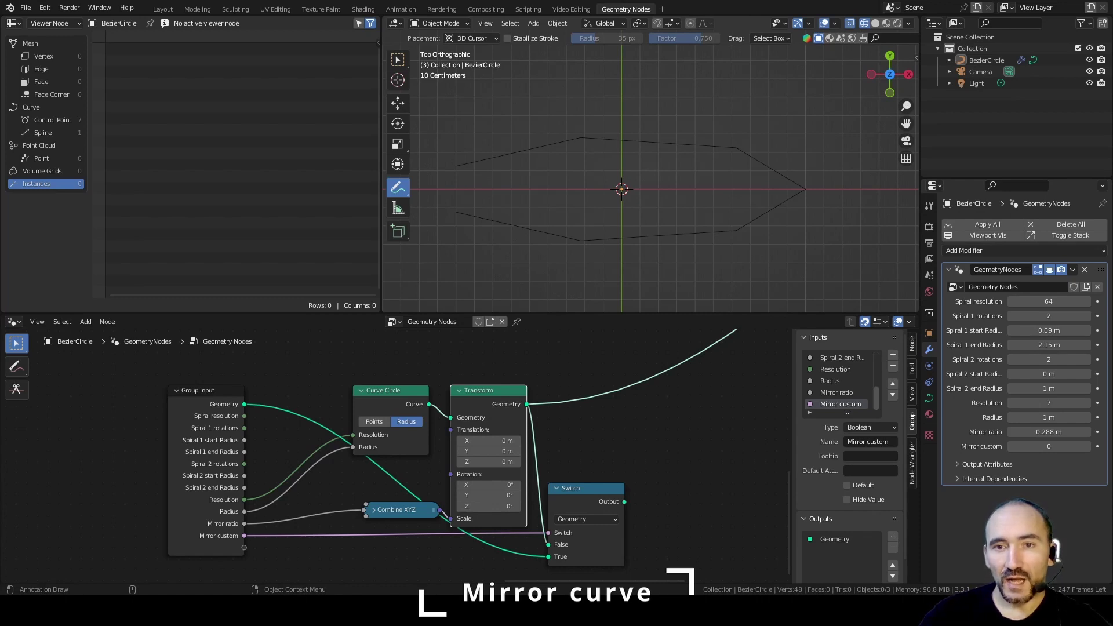
Step: Add a Resample Curve node after the Switch node and connect the Switch's output to its Curve input
key(F3)
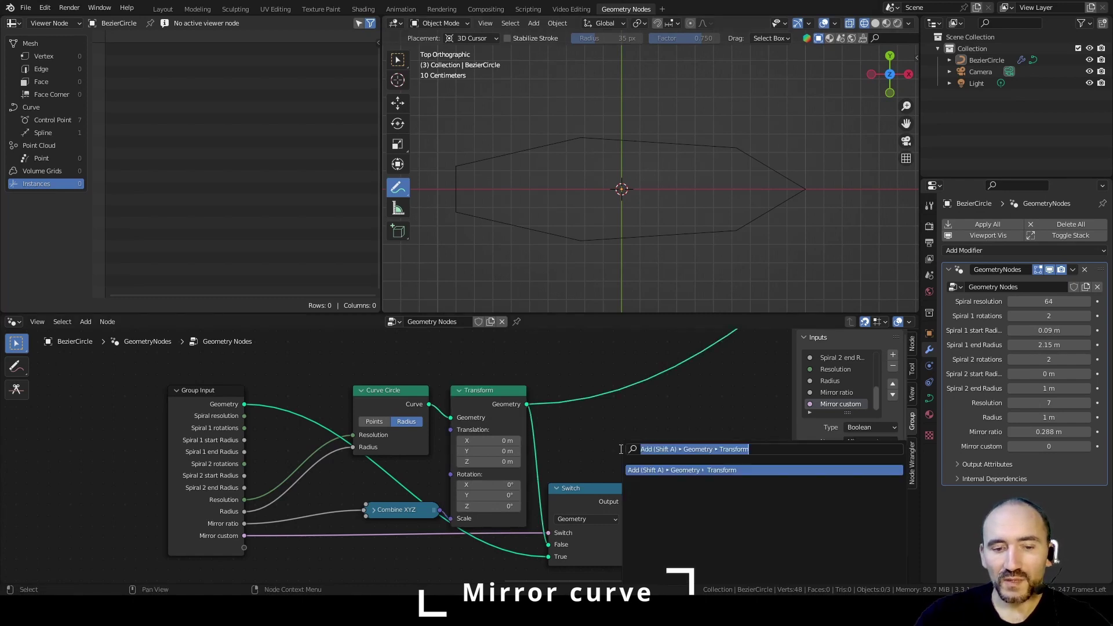
text(resample)
key(Return)
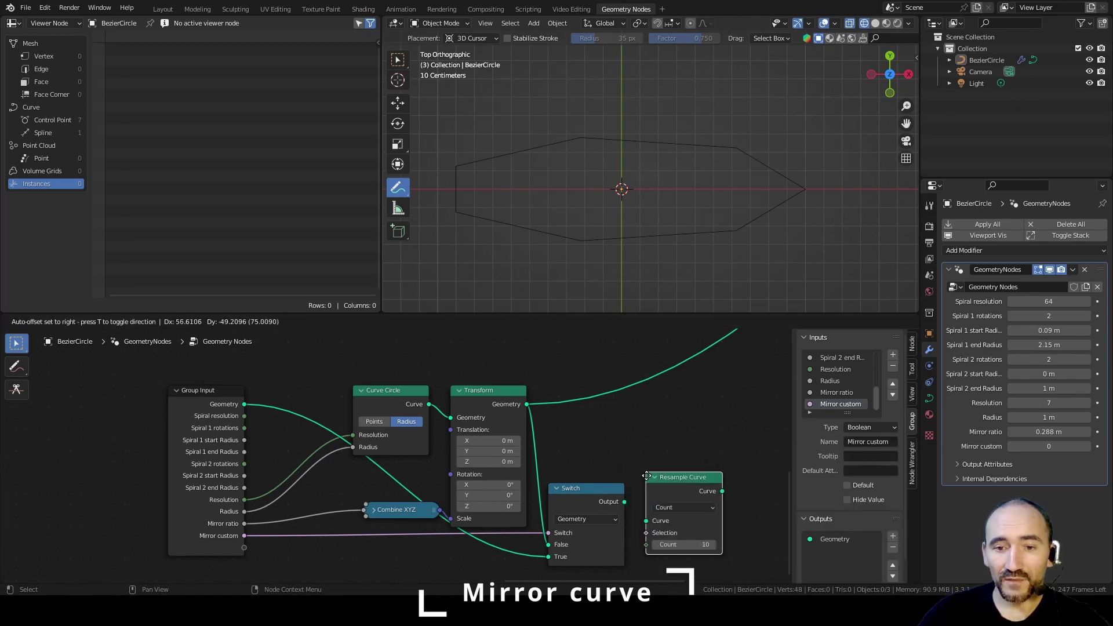
click(616, 512)
drag(624, 501, 655, 525)
scroll(654, 524, up, 2)
middle_drag(655, 524, 667, 450)
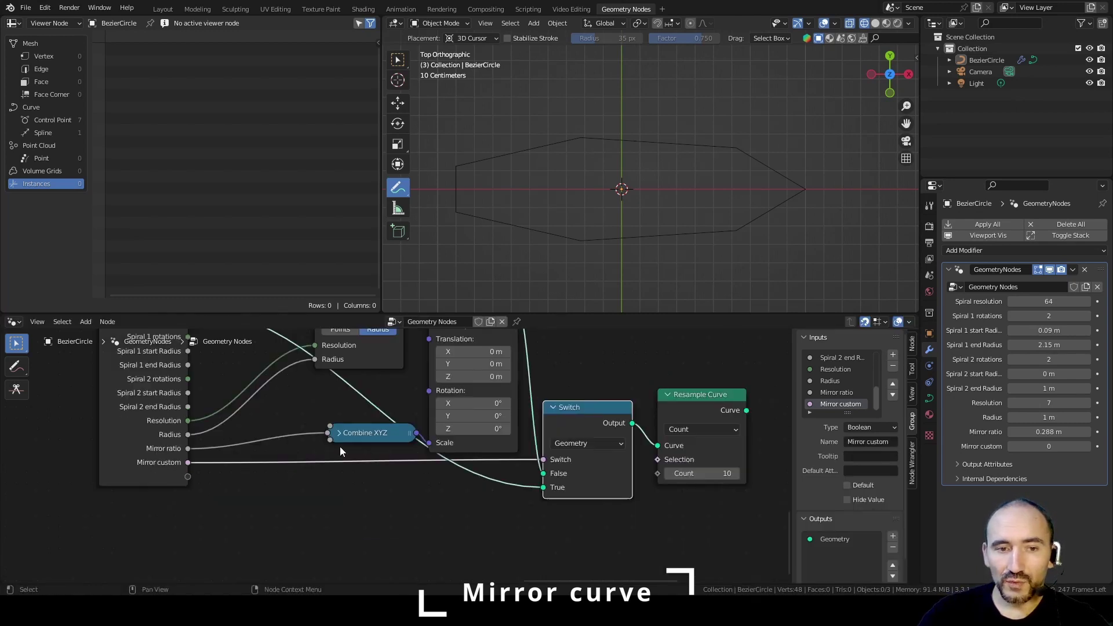
Step: Rename the group inputs Resolution and Radius as Mirror Resolution and Mirror max Radius
click(835, 369)
click(867, 441)
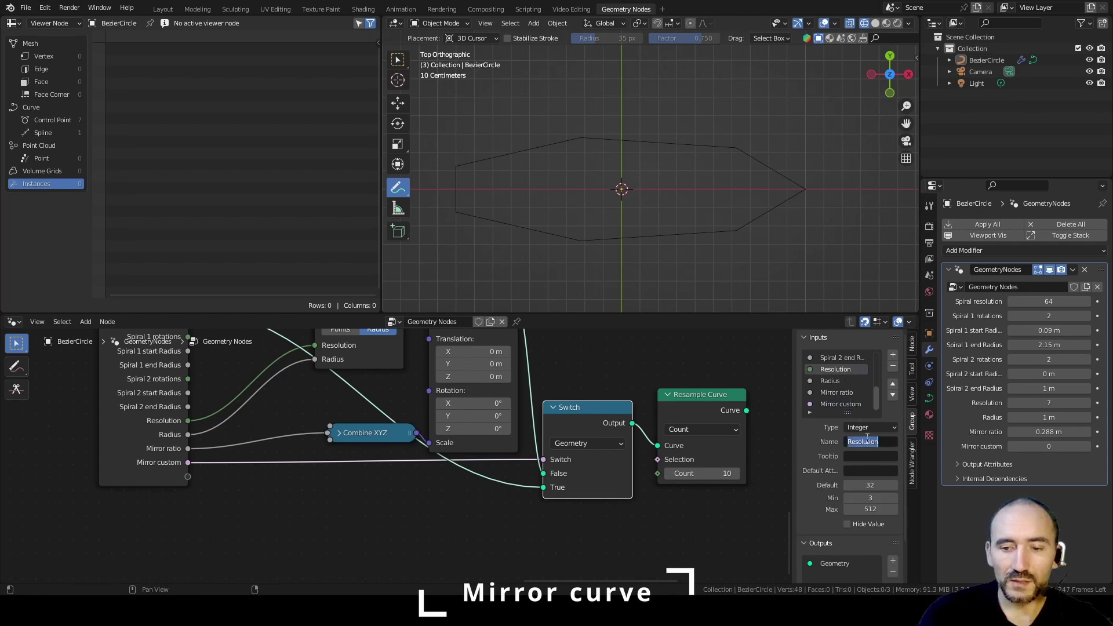
key(Home)
text(Mirror)
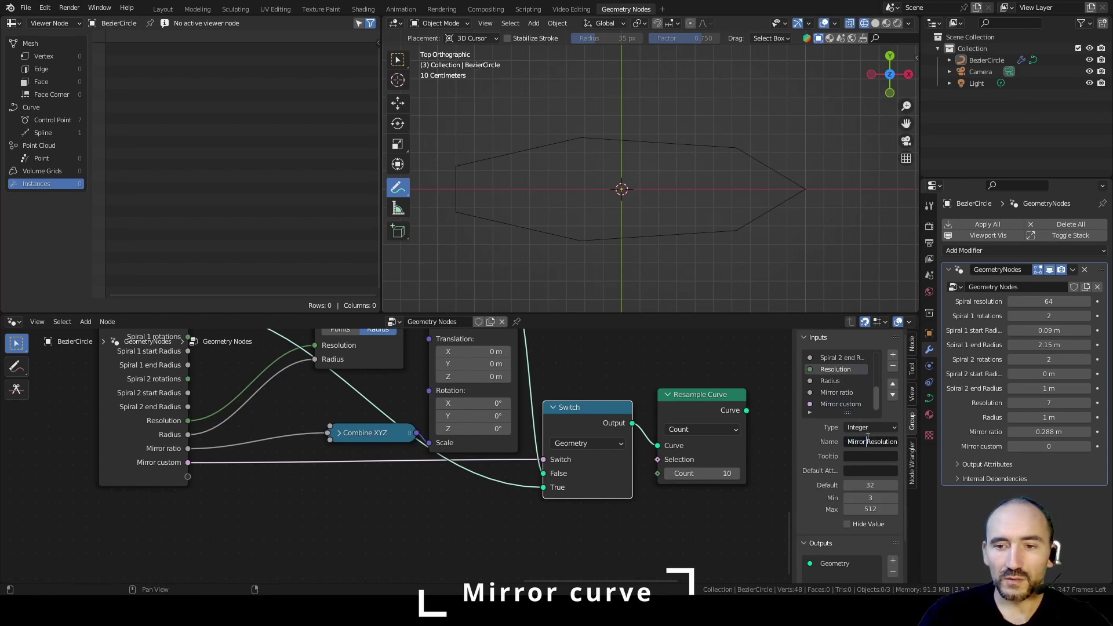
click(829, 381)
click(867, 441)
key(Home)
text(Mirror max )
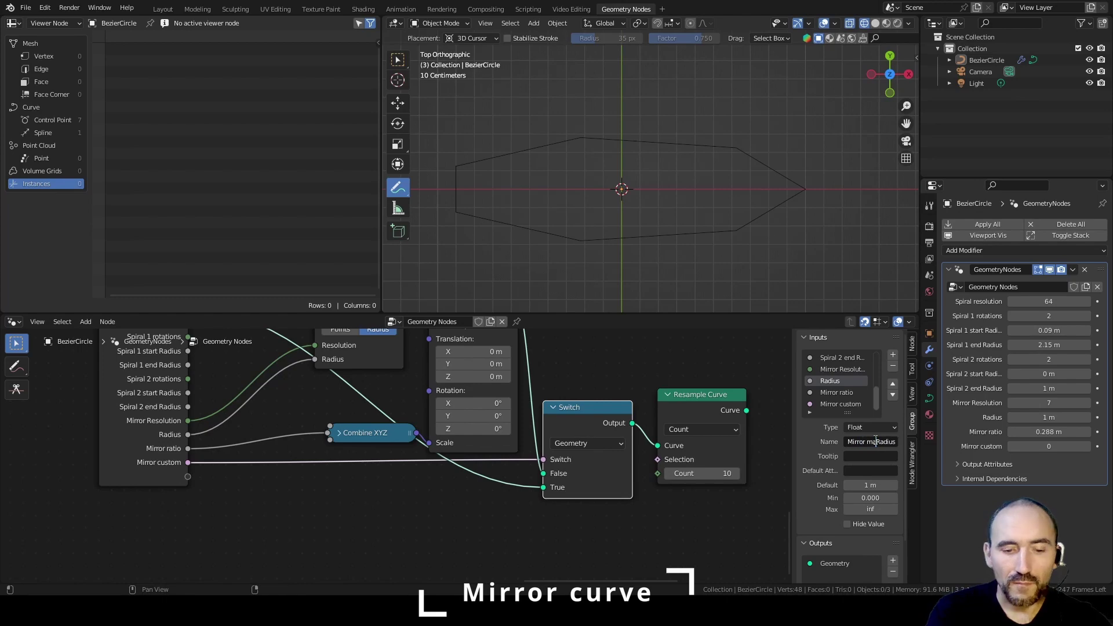
text(radius)
key(Return)
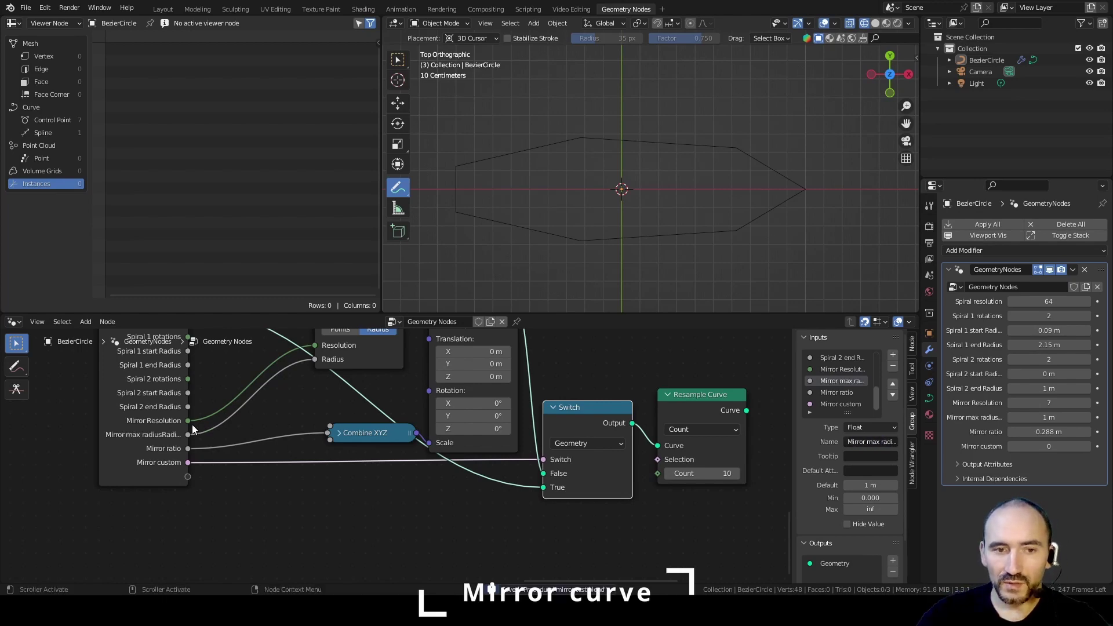
Step: Feed Mirror Resolution into the Resample Curve's Count and set the Bezier circle's preview resolution to 64
drag(189, 422, 662, 472)
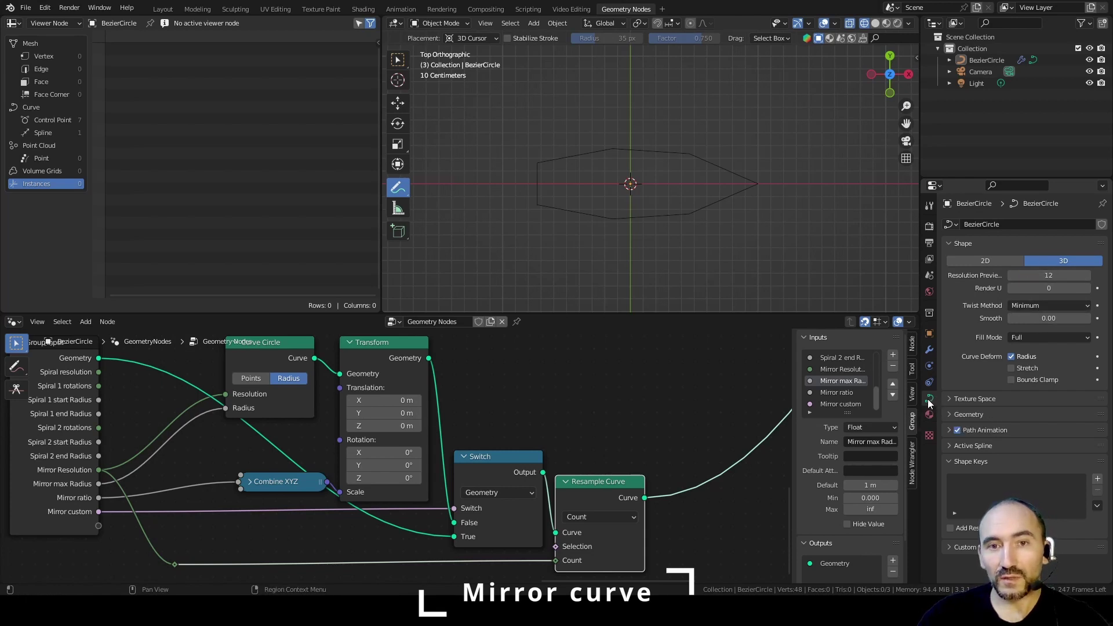
double_click(1047, 277)
text(64)
key(Return)
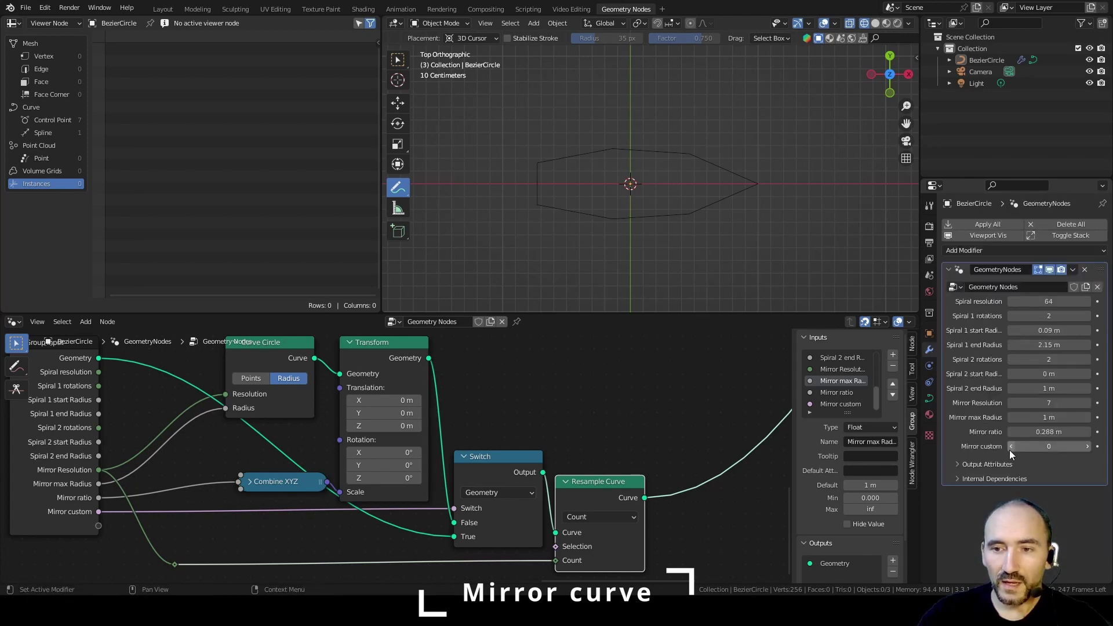
Step: Raise the modifier's Mirror Resolution to 38
double_click(1048, 403)
text(14)
key(Return)
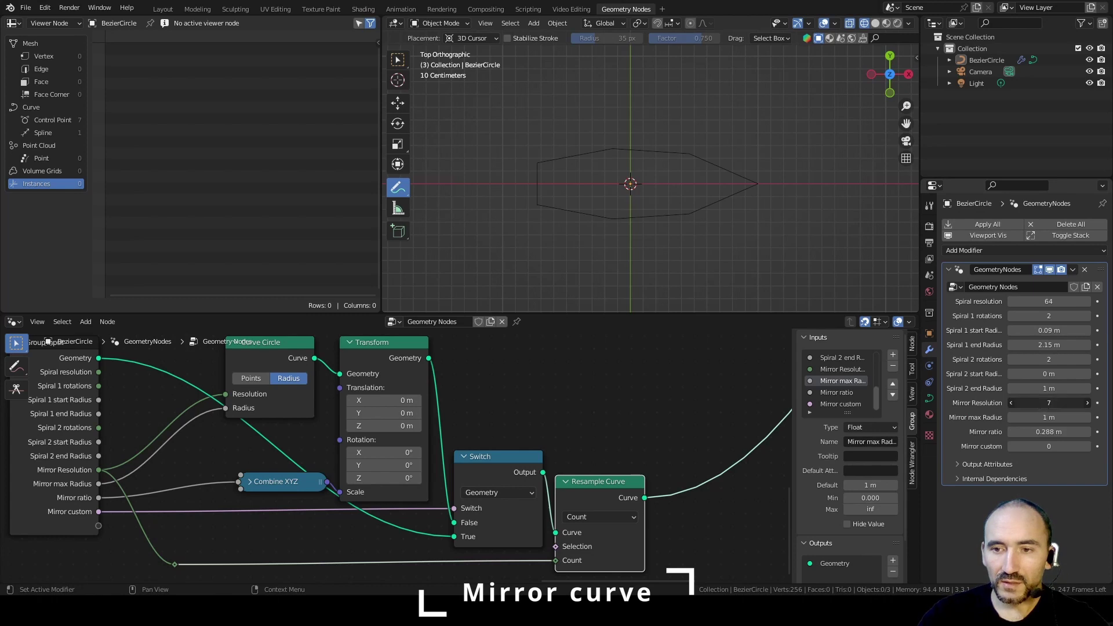
drag(1049, 403, 1075, 402)
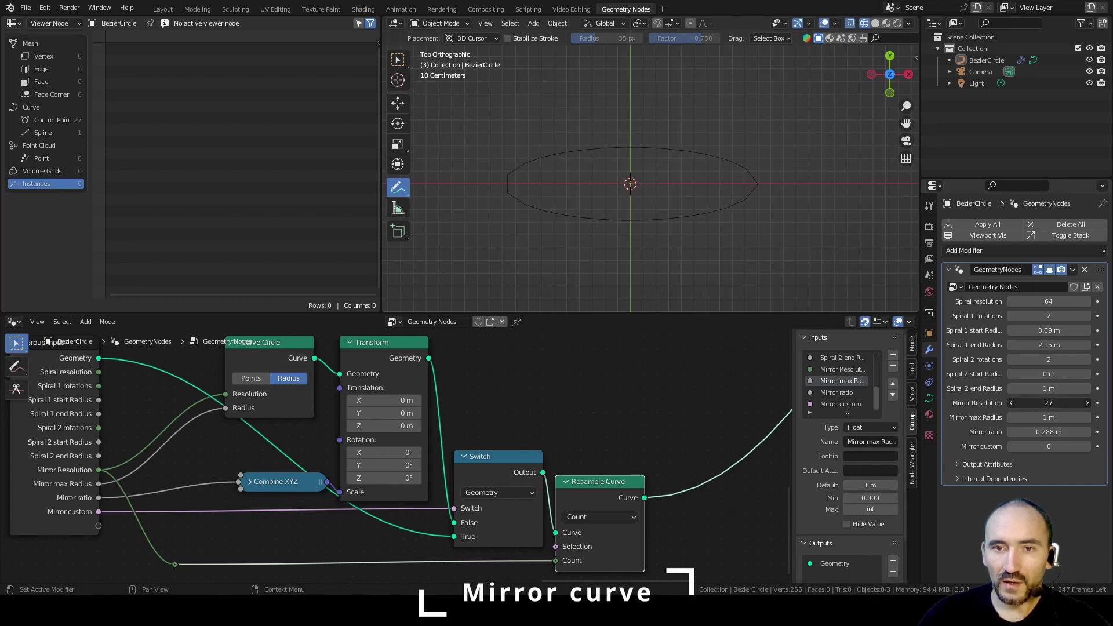
scroll(724, 245, up, 2)
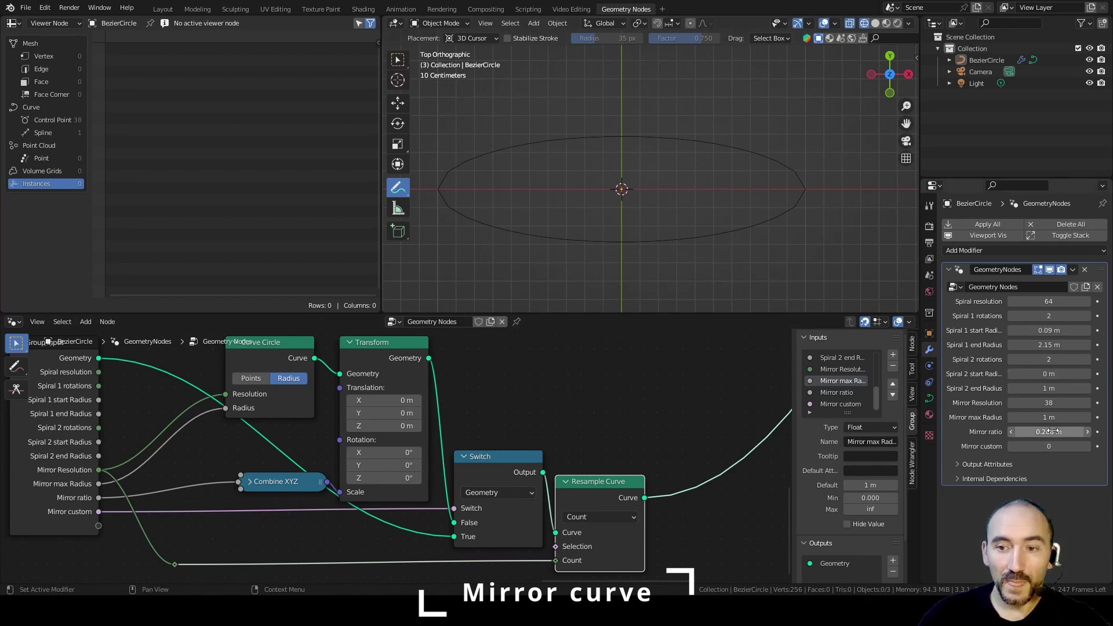
Step: Compare the ellipse's segments with the Resample Curve node muted and unmuted
key(m)
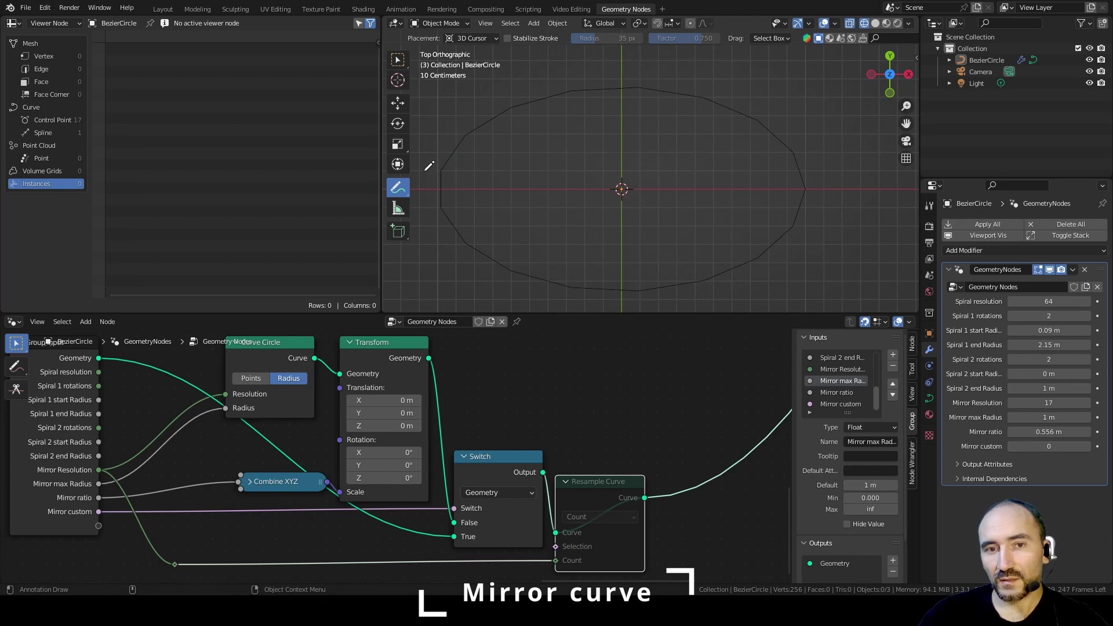
key(m)
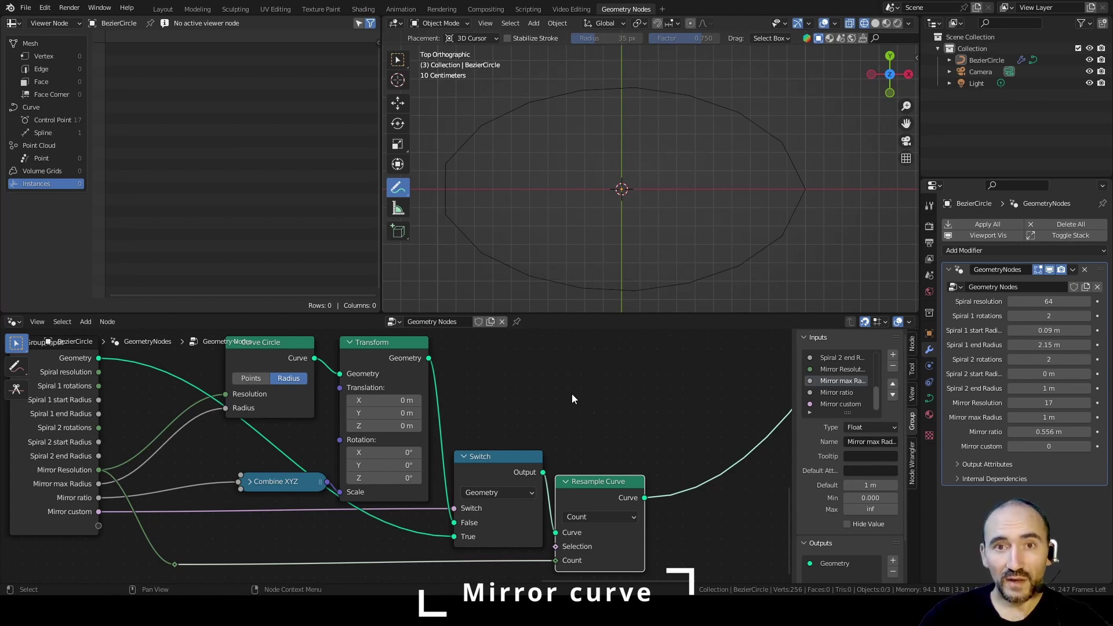
Step: Add a reroute on the Geometry link into the Switch and place it below the Combine XYZ node
shift+right_drag(286, 424, 231, 451)
key(g)
click(168, 554)
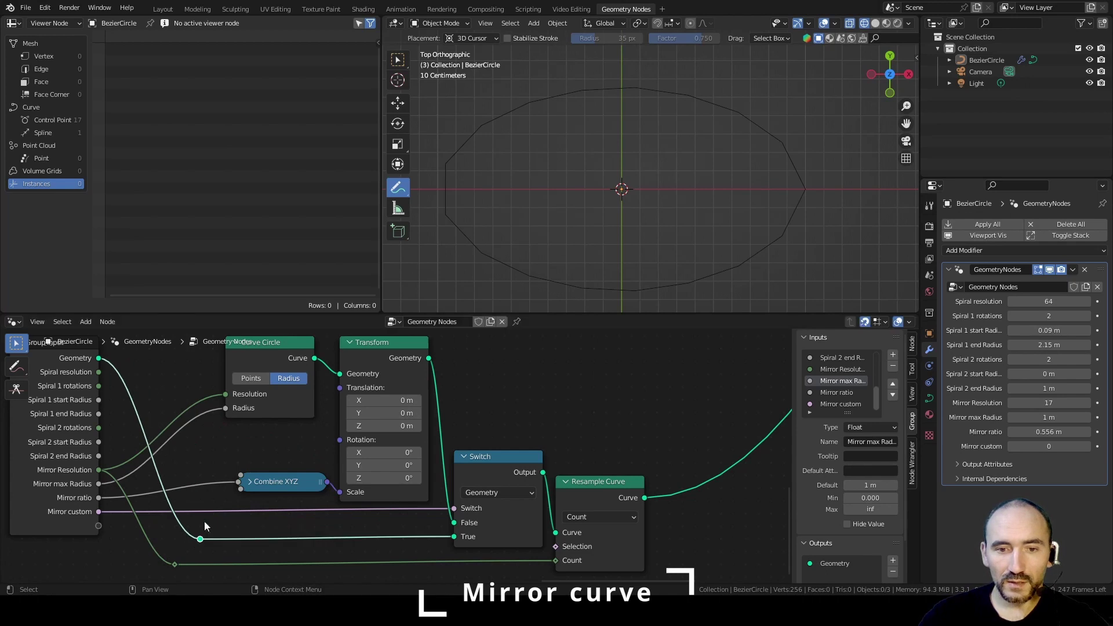
Step: Collapse the Switch node and move it down in line with the Resample Curve's Curve input
scroll(293, 492, down, 3)
middle_drag(293, 492, 333, 513)
click(510, 485)
key(h)
key(g)
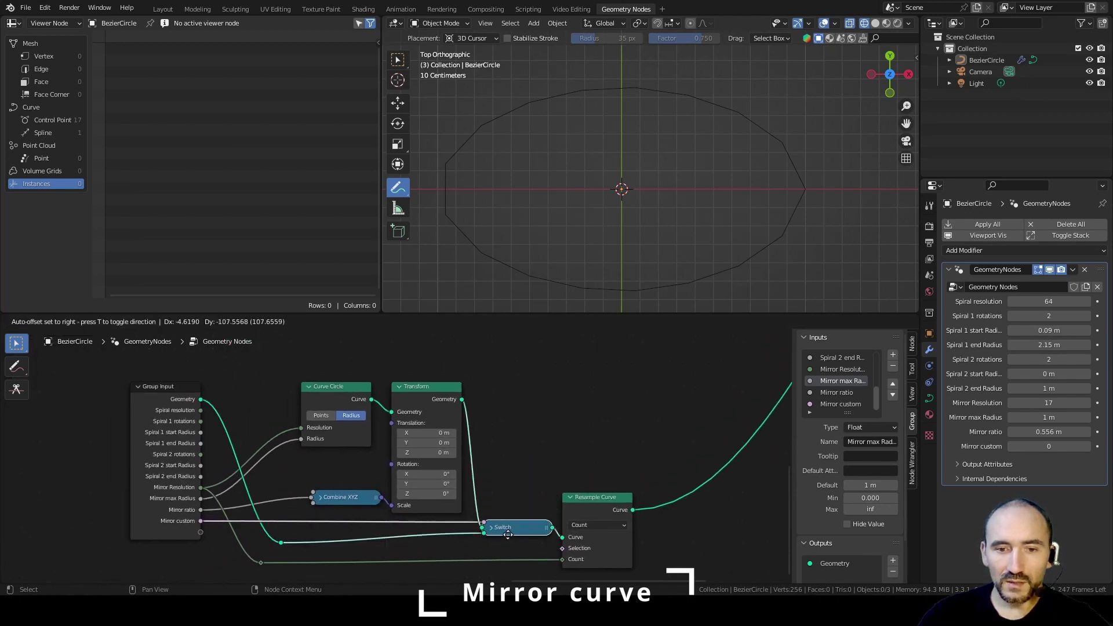
click(497, 543)
Step: Enclose all the mirror nodes in a frame labelled Mirror curve
drag(84, 377, 694, 571)
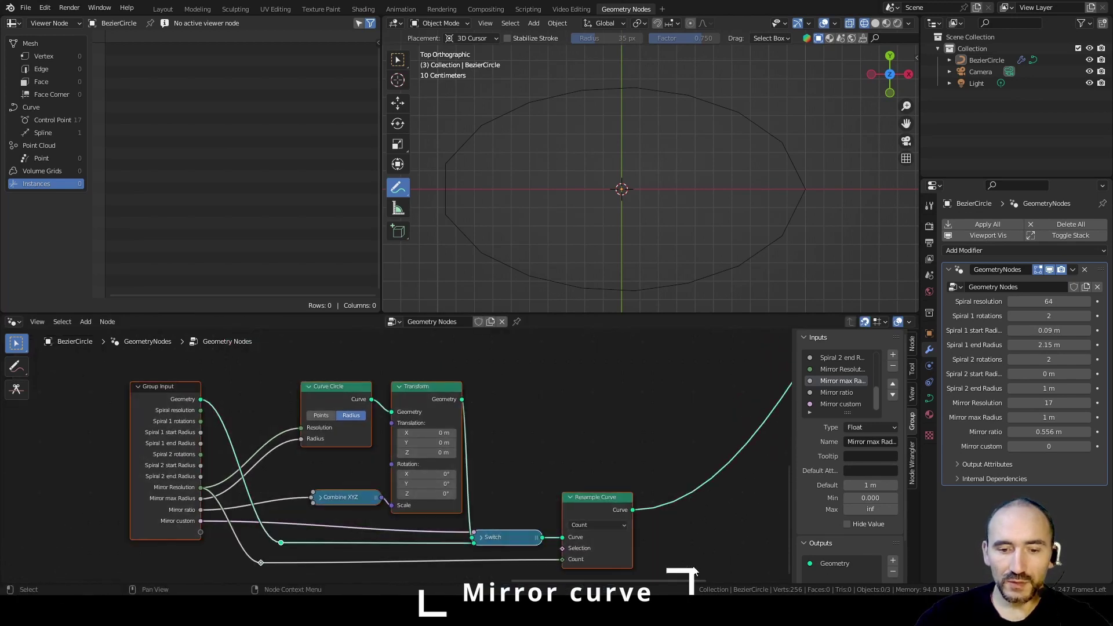
key(ctrl+j)
key(F2)
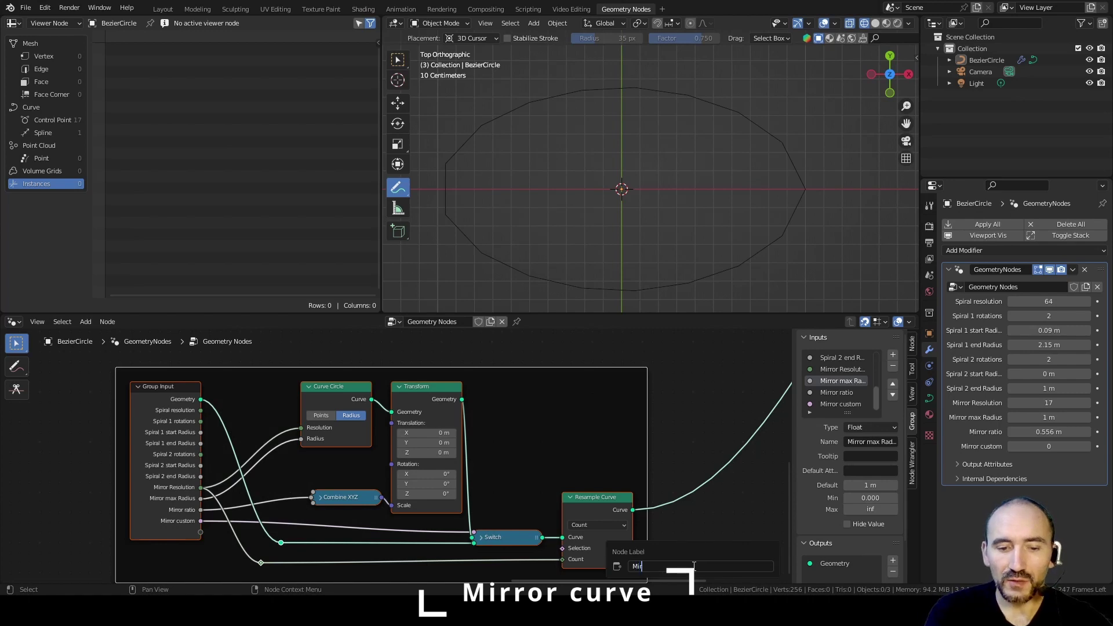
text(Mirror curve)
key(Return)
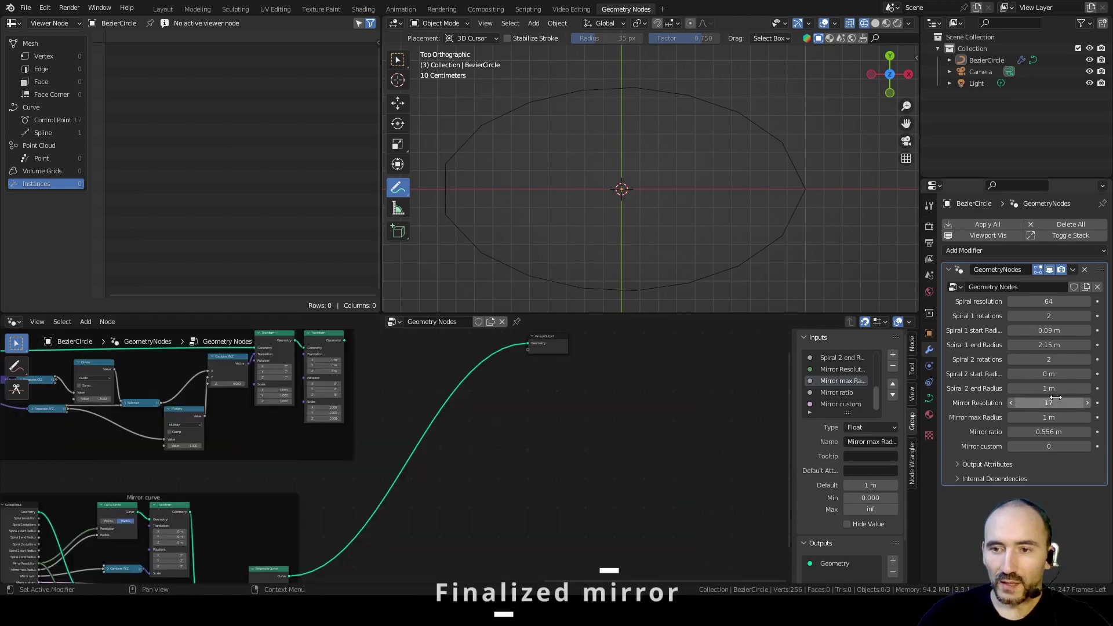
Step: Set the modifier's Mirror Resolution to 100
click(1053, 400)
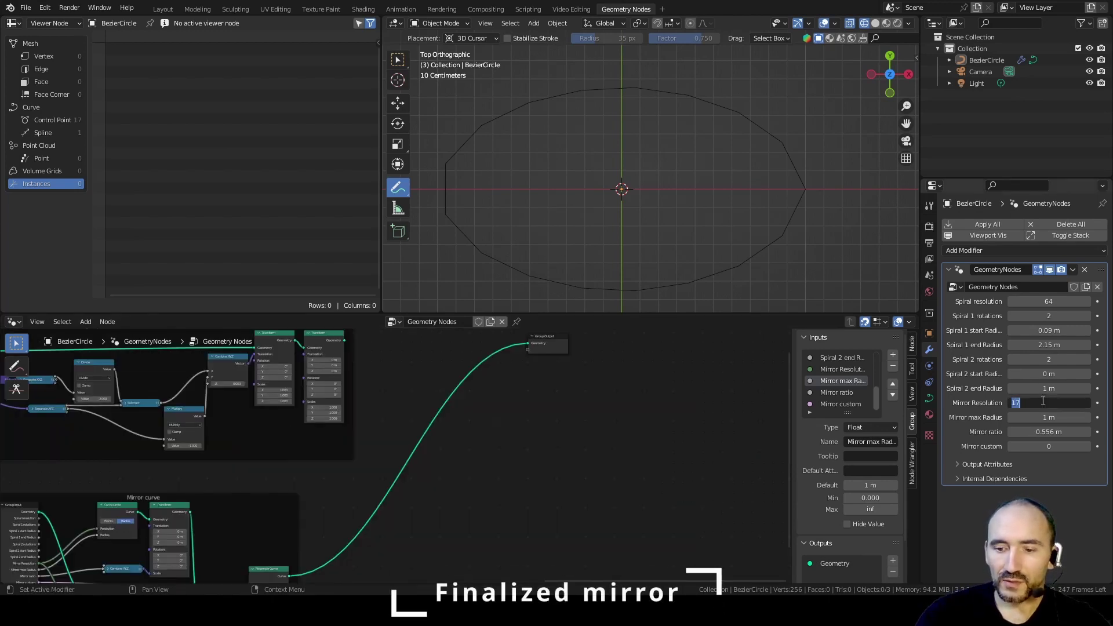
text(100)
key(Return)
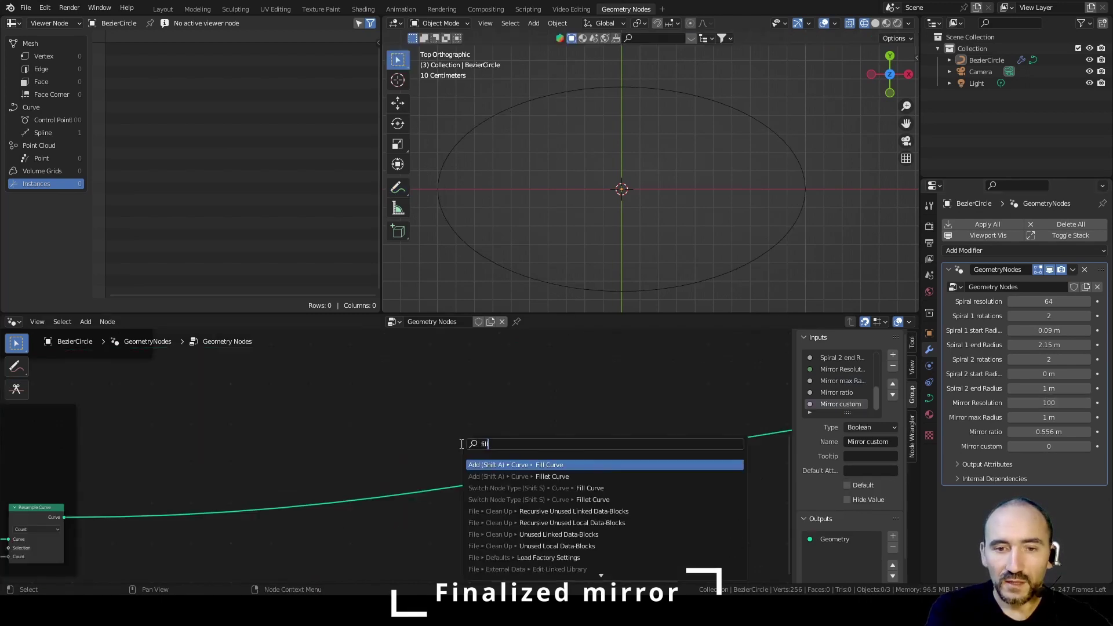
Step: Insert a Fill Curve node followed by a Set Material node on the link after Resample Curve
key(Return)
click(594, 416)
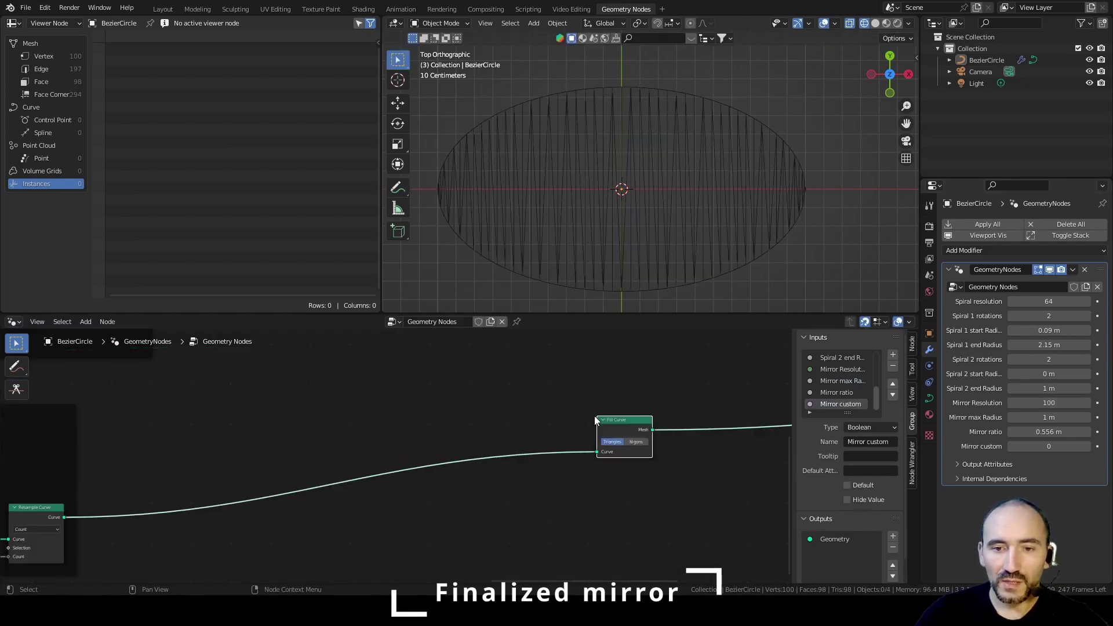
middle_drag(594, 415, 390, 406)
key(F3)
text(set ma)
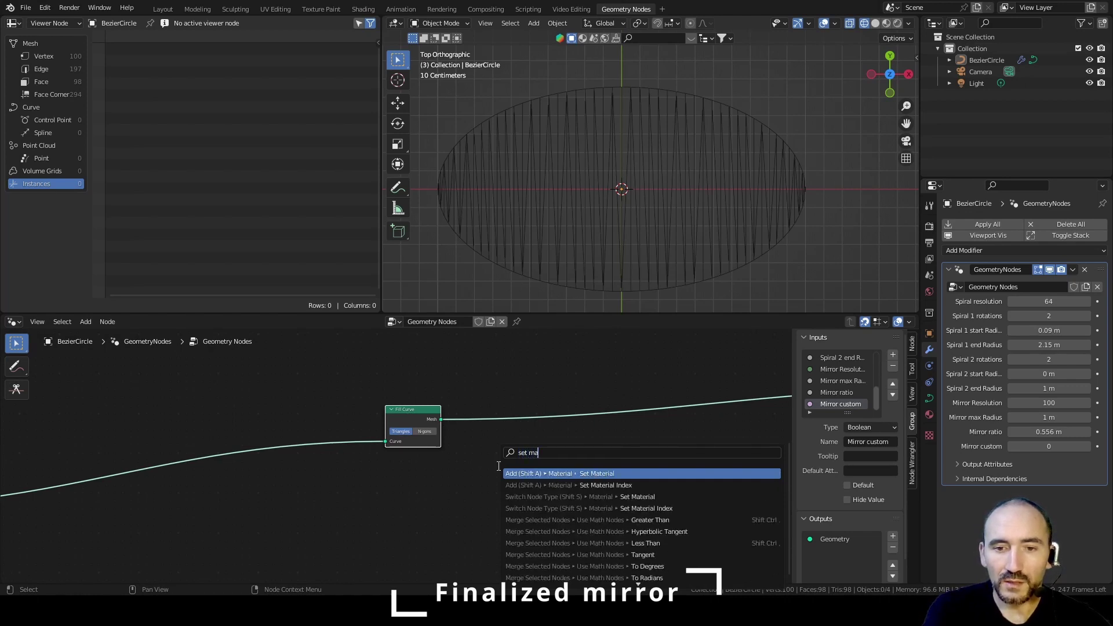
key(Return)
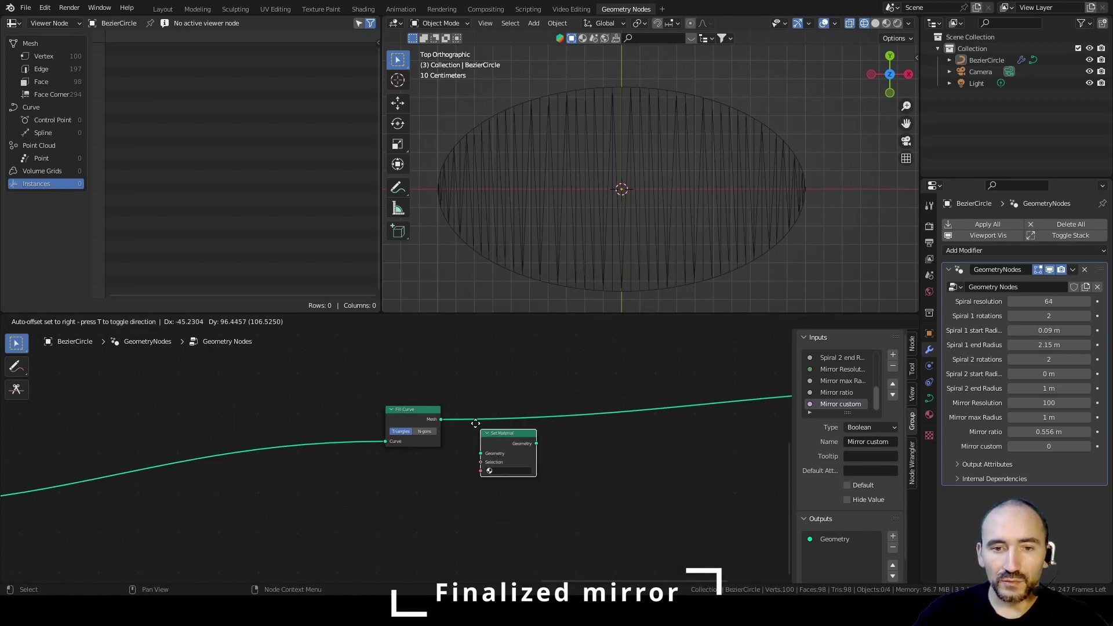
click(499, 423)
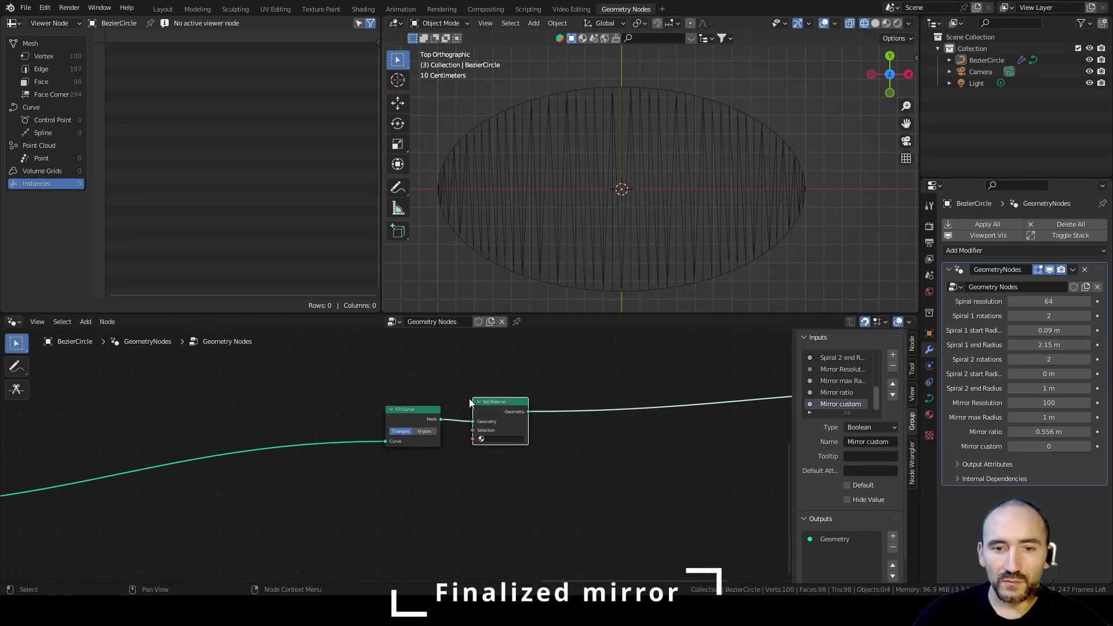
Step: Rename the object's material Metal, then set its Metallic value to 1 and its Roughness to 0
click(930, 414)
double_click(1002, 273)
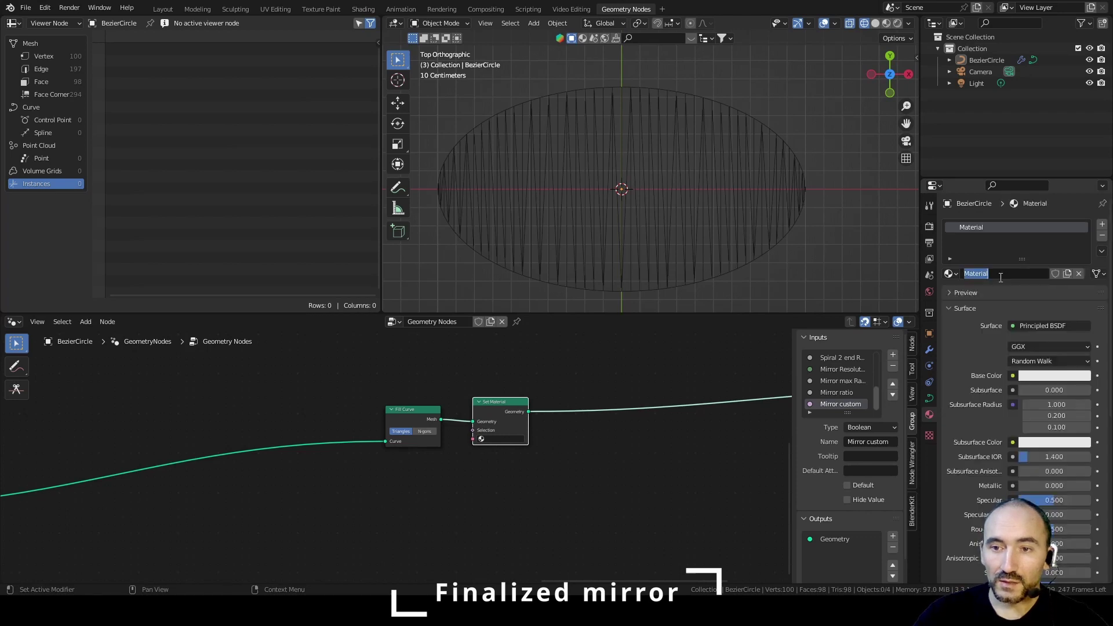
text(Metal)
key(Return)
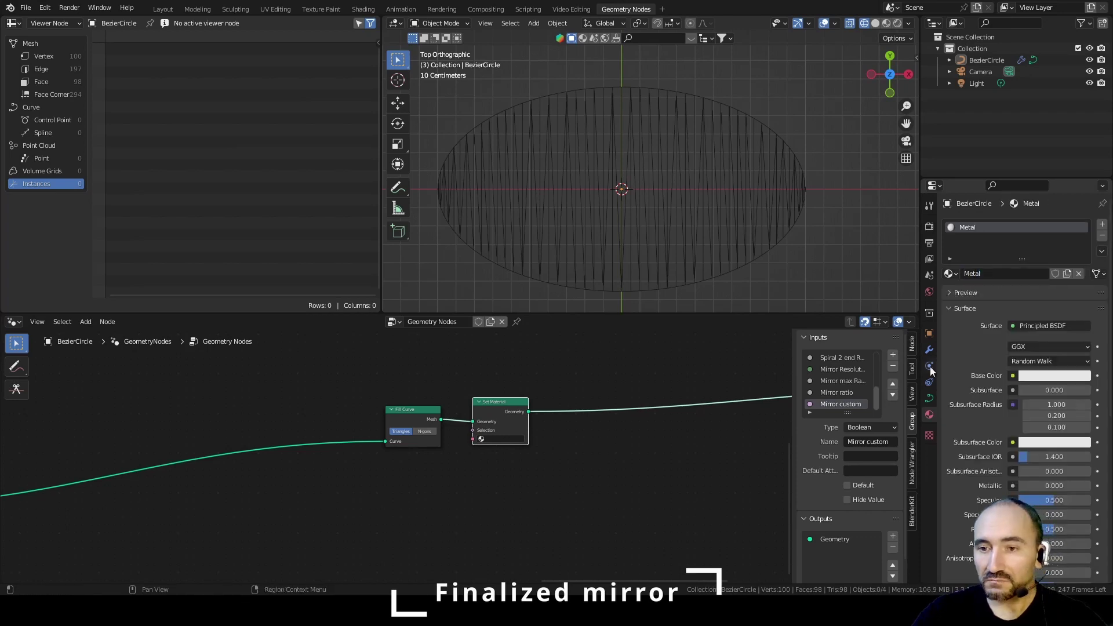
drag(1043, 486, 1093, 490)
drag(1088, 529, 1037, 529)
Step: Assign the Metal material in the Set Material node and rename that material Mirror
click(502, 438)
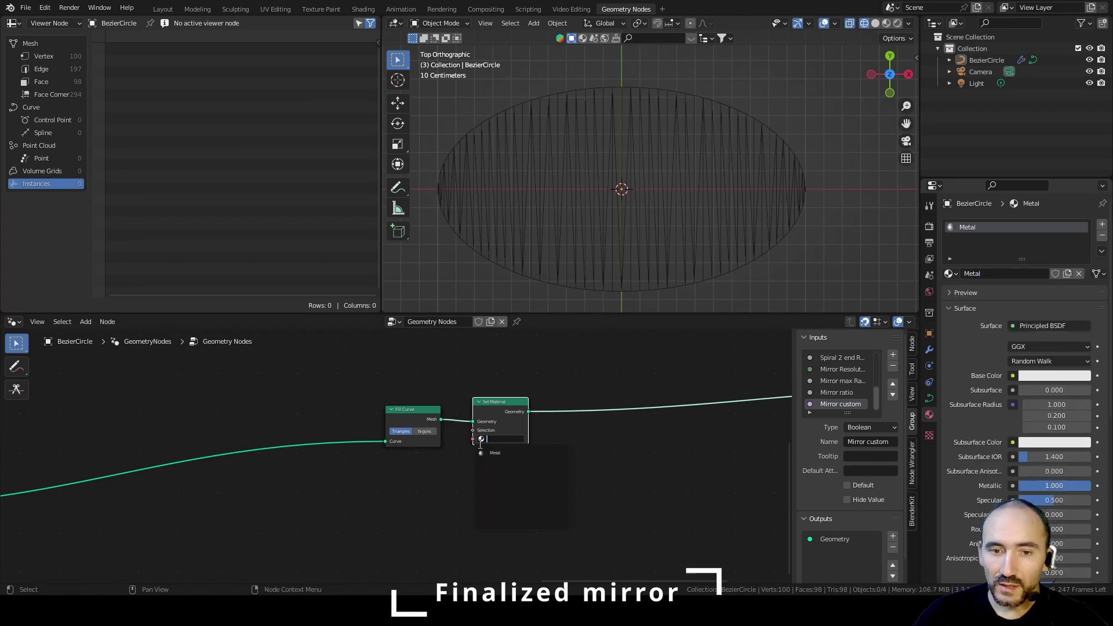
click(510, 452)
scroll(497, 458, up, 2)
double_click(980, 274)
text(Mirro)
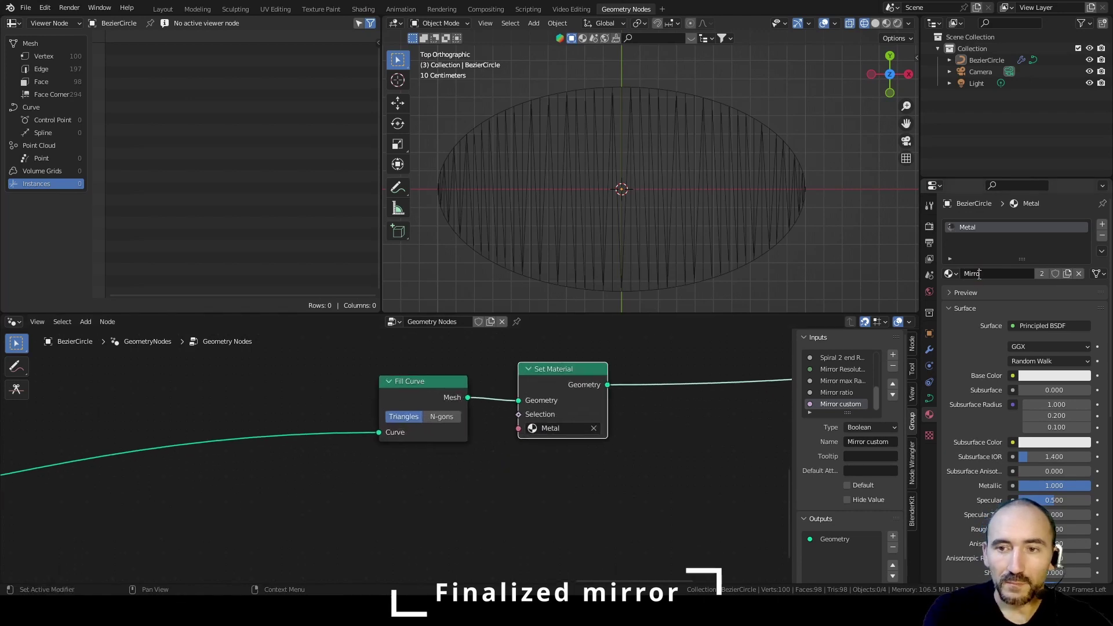
text(r)
key(Return)
Step: Enclose the Fill Curve and Set Material nodes in a frame labelled Mirror
scroll(545, 472, down, 2)
key(ctrl+j)
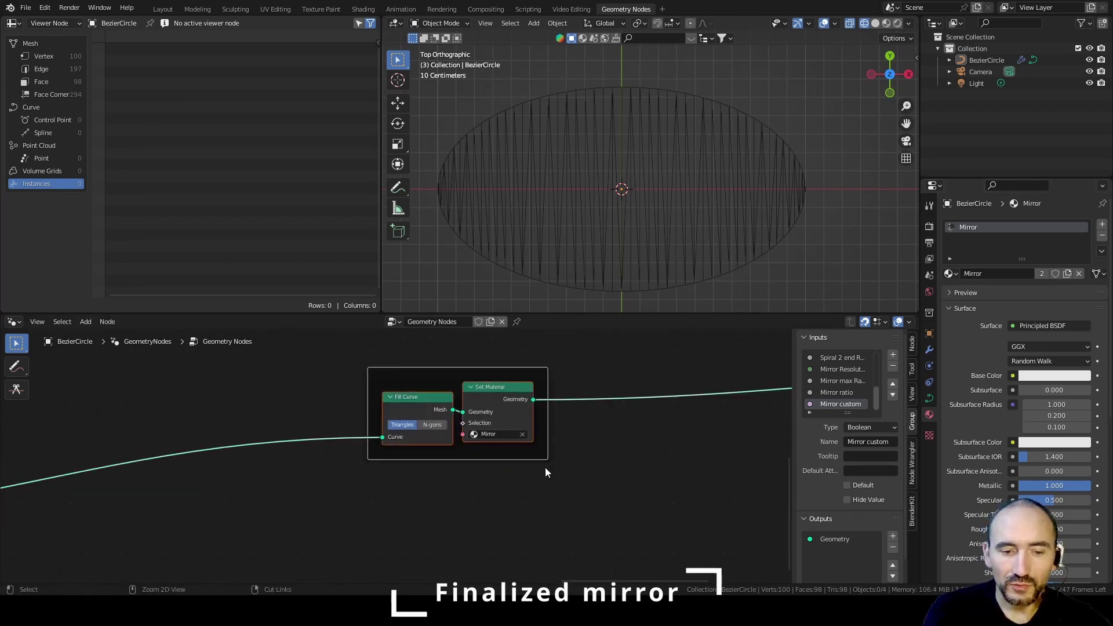
key(F2)
text(Mirror)
key(Return)
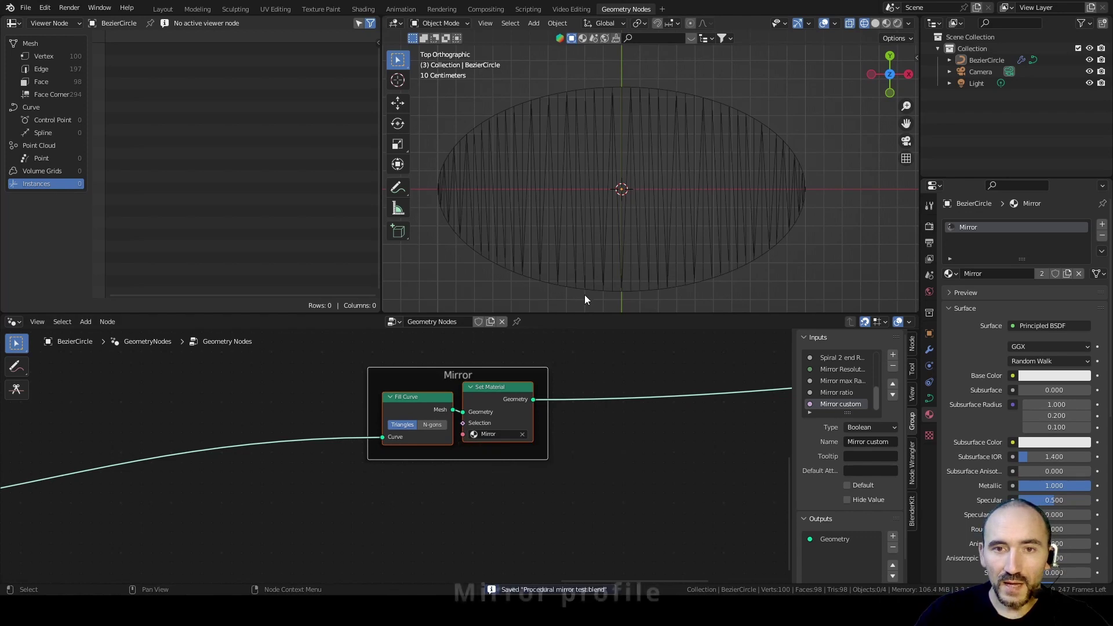
scroll(584, 294, down, 2)
scroll(544, 435, down, 2)
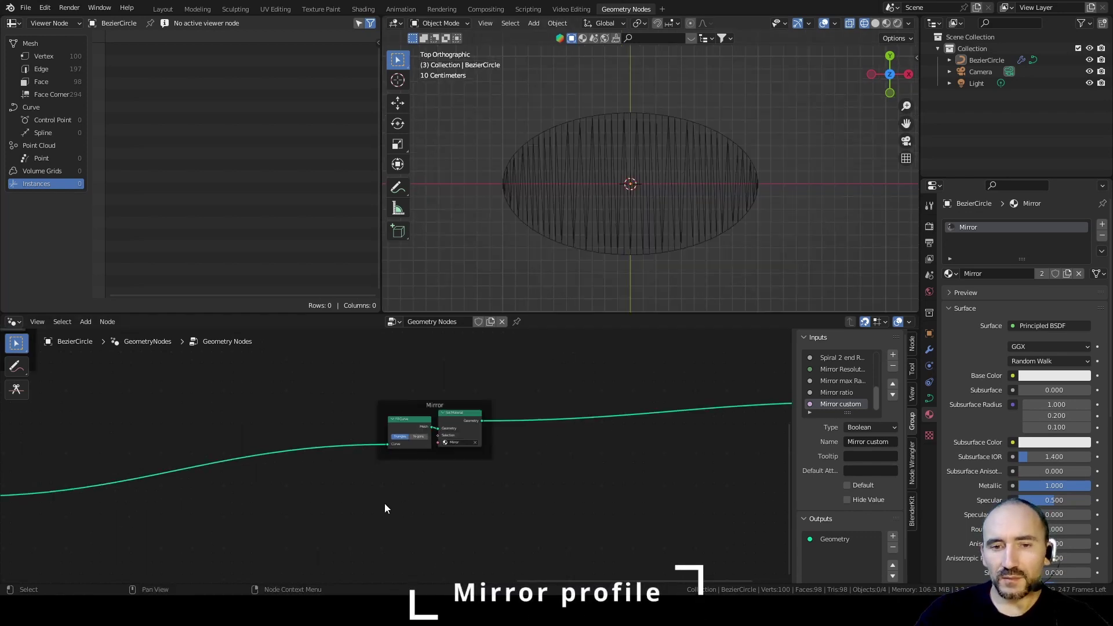
middle_drag(385, 505, 499, 461)
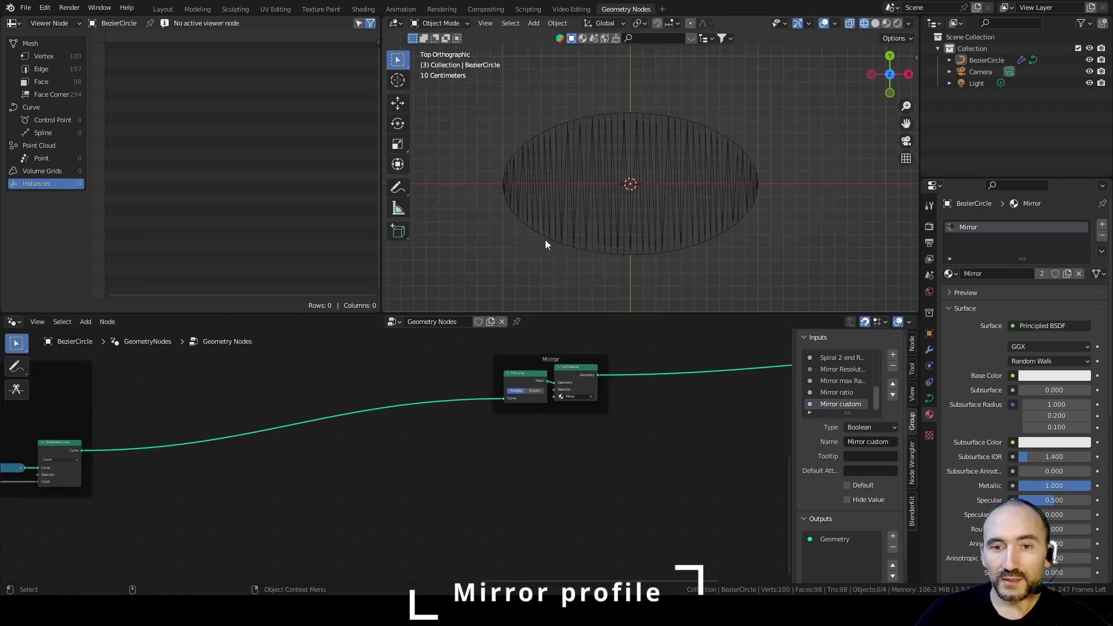
Step: Add a Quadrilateral curve node below the Mirror frame and connect it to the output as a preview
middle_drag(576, 231, 374, 461)
key(shift+a)
text(squadri)
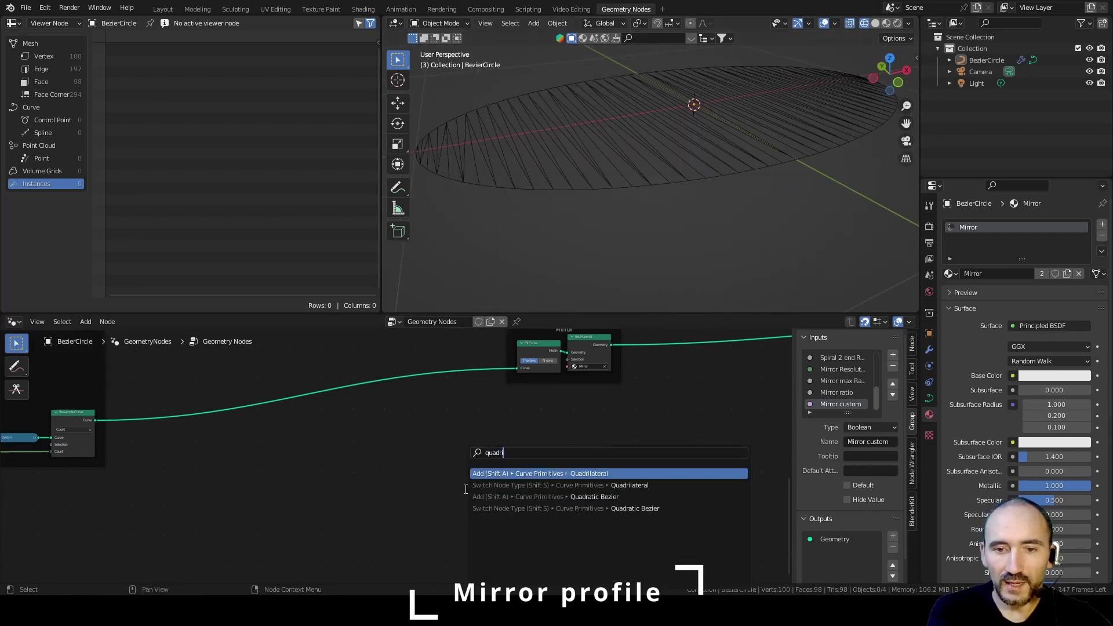
key(Return)
click(493, 456)
alt+shift+click(492, 456)
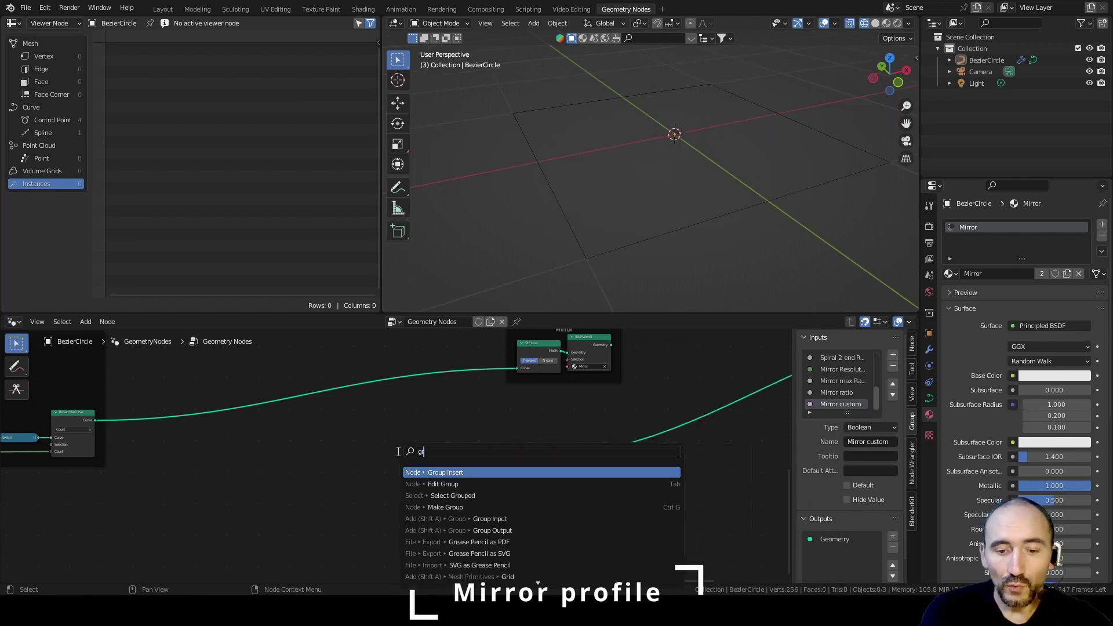
Step: Add a Group Input node beside the Quadrilateral and expose the Quadrilateral's Width as a new group input
text(group)
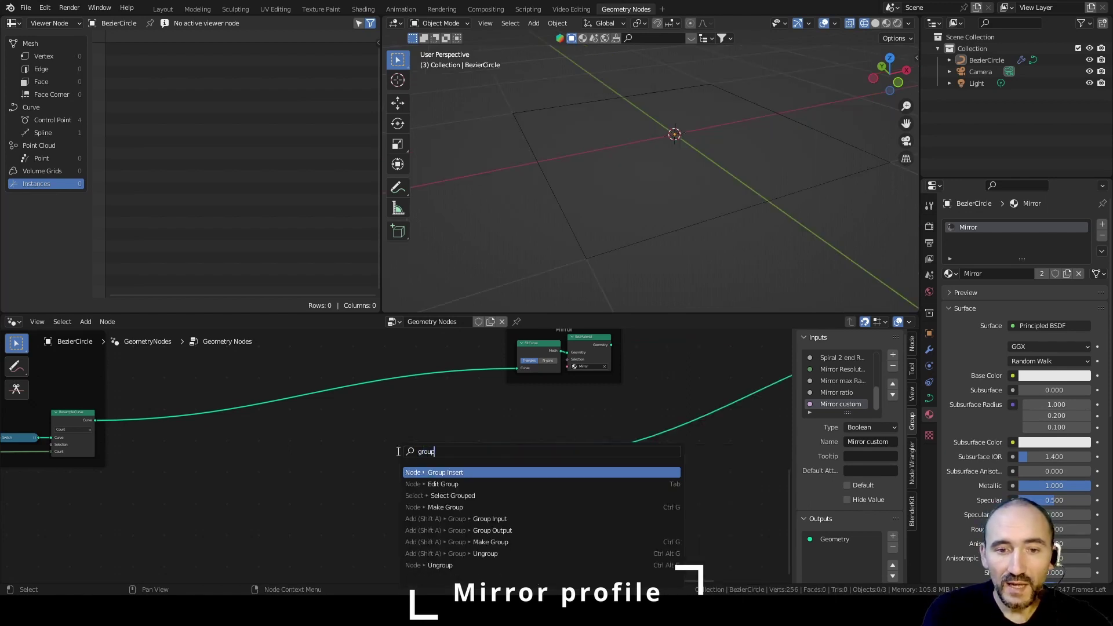
text( inp)
key(Return)
click(398, 451)
scroll(398, 455, up, 7)
middle_drag(580, 521, 443, 433)
drag(414, 405, 345, 516)
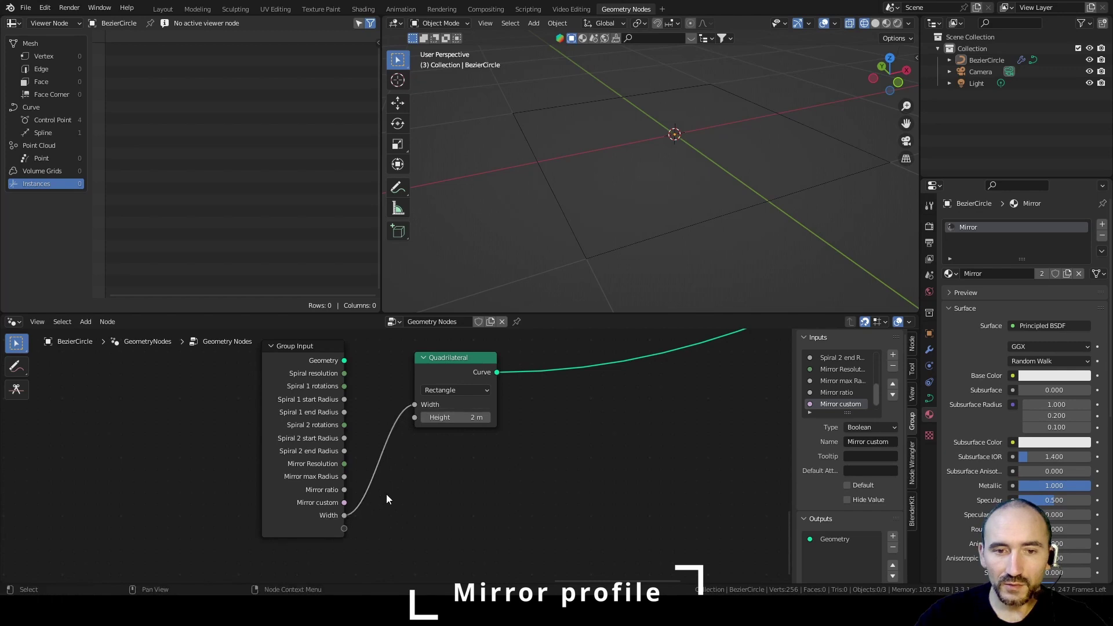
Step: Rename the Width input to "Profile thickness" and branch its link through a reroute into the Quadrilateral's Height
scroll(849, 377, down, 1)
click(852, 403)
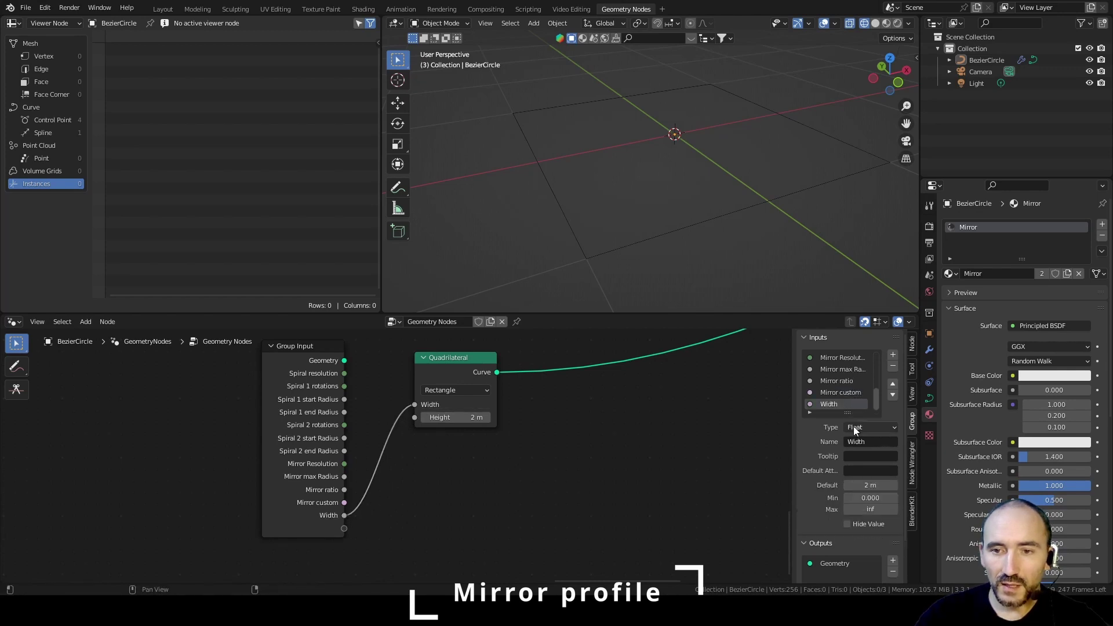
text(Prof)
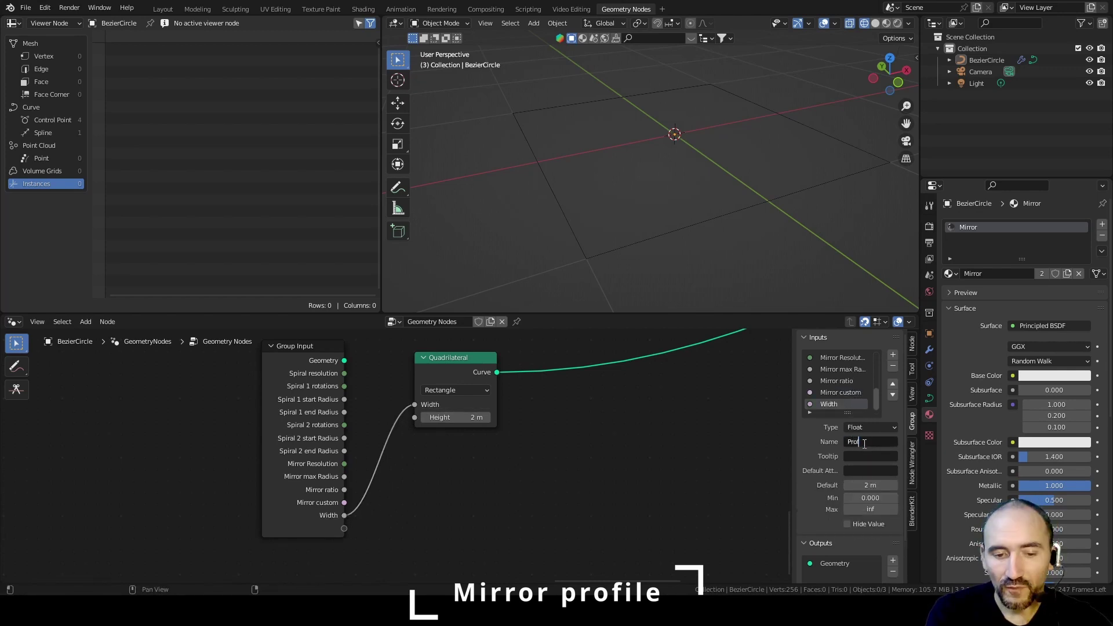
text(ile thickness)
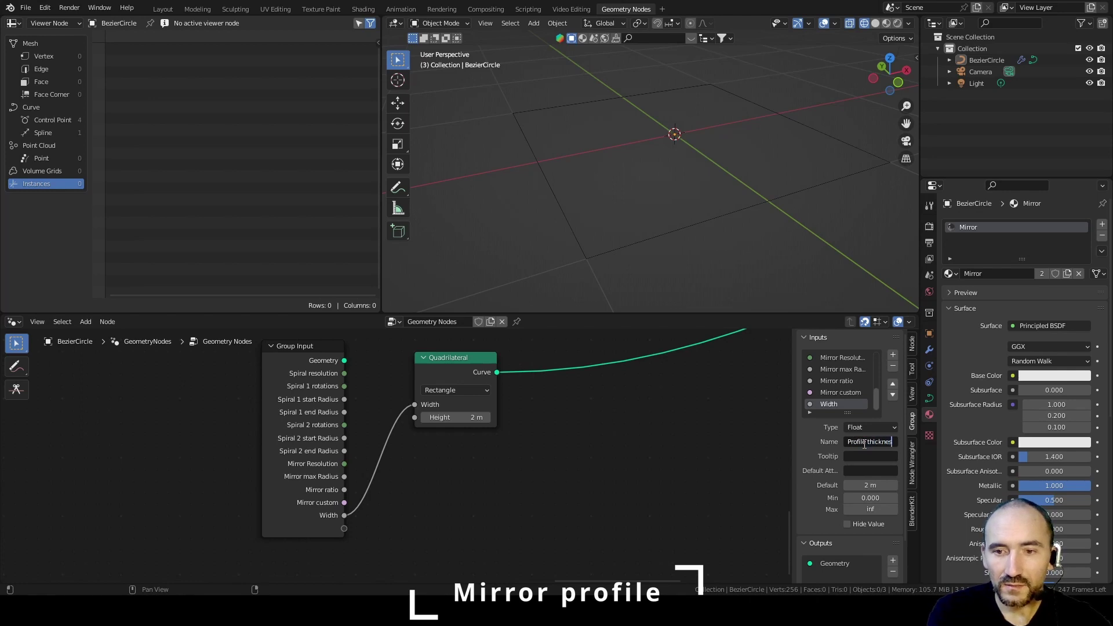
key(Return)
shift+right_drag(391, 412, 399, 430)
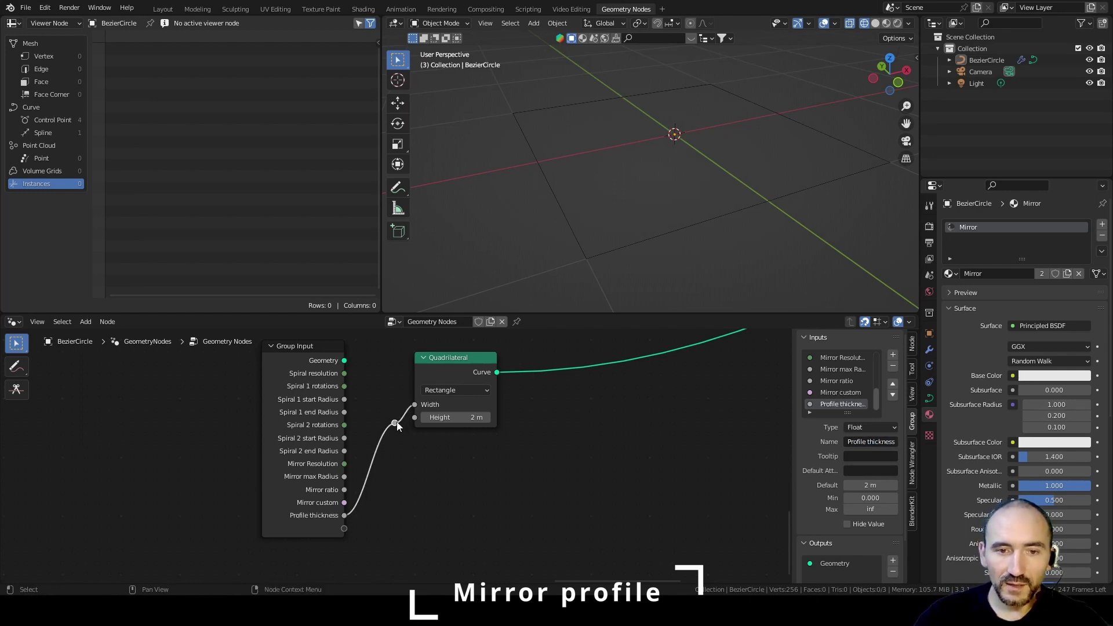
drag(395, 423, 417, 418)
Step: Insert a Fillet Curve node on the link after the Quadrilateral
middle_drag(589, 419, 423, 464)
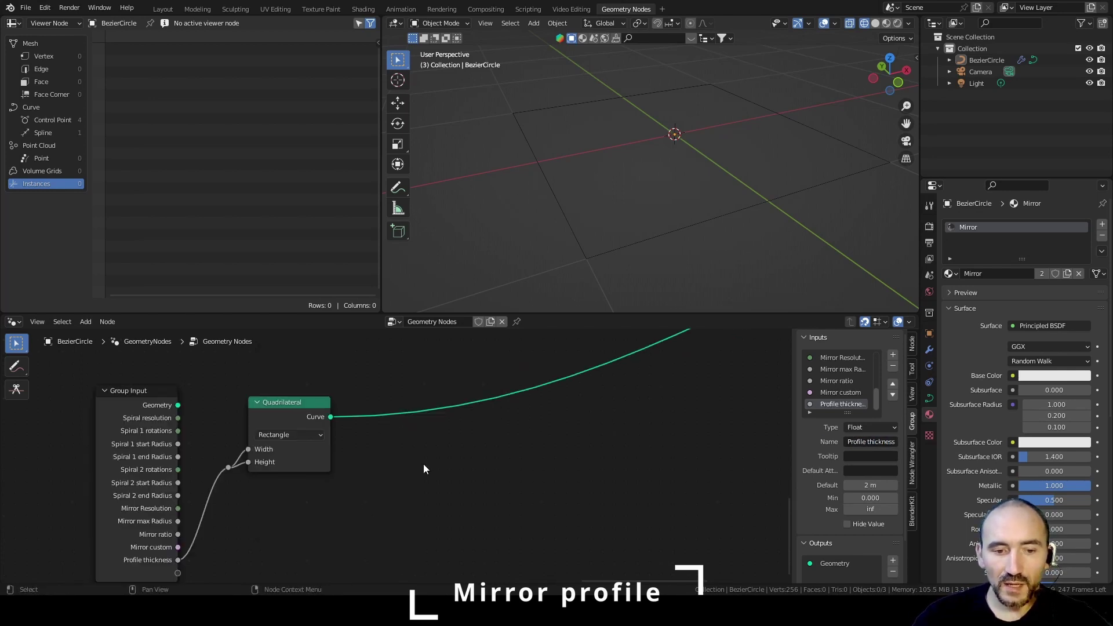
key(F3)
key(Return)
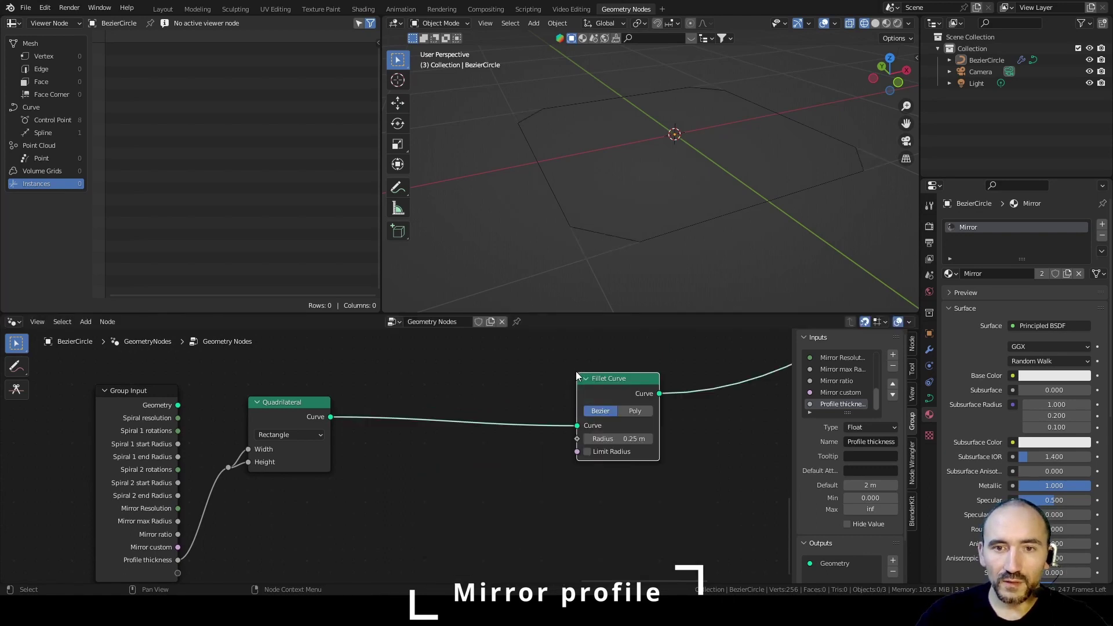
click(575, 433)
shift+scroll(444, 474, down, 1)
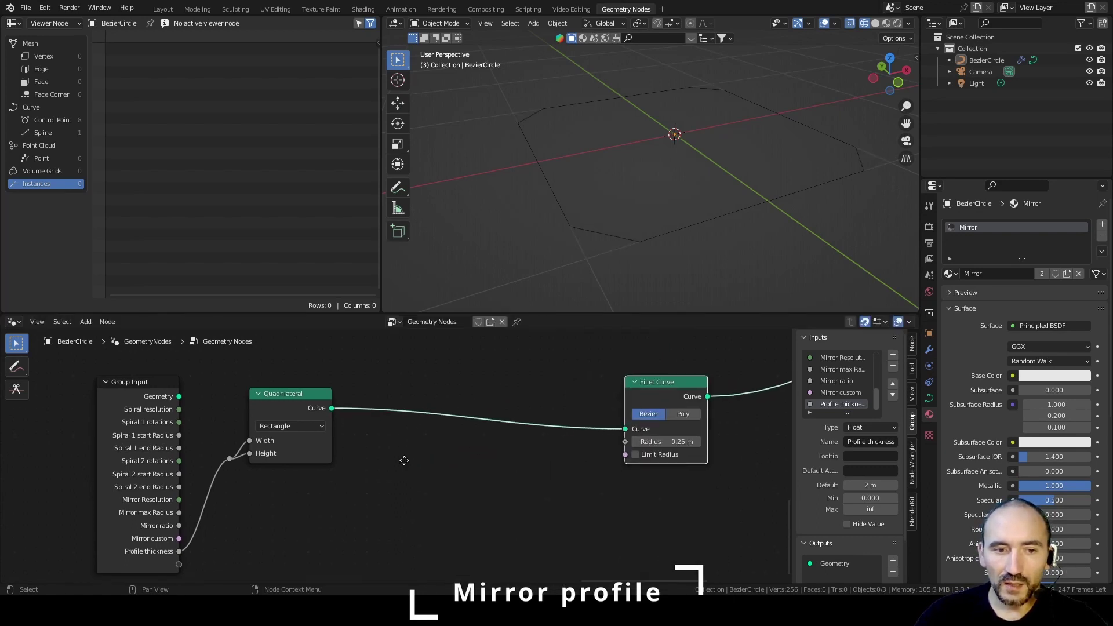
Step: Expose the Fillet Curve's Radius as a group input named "Profile bevel"
drag(624, 438, 180, 557)
click(838, 404)
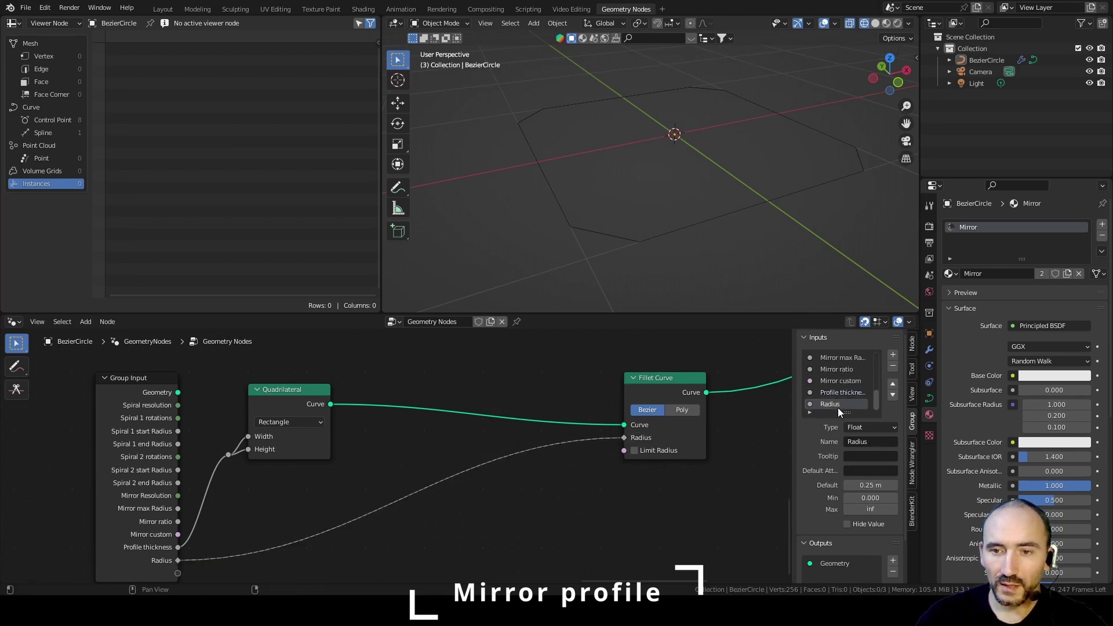
text(Profile)
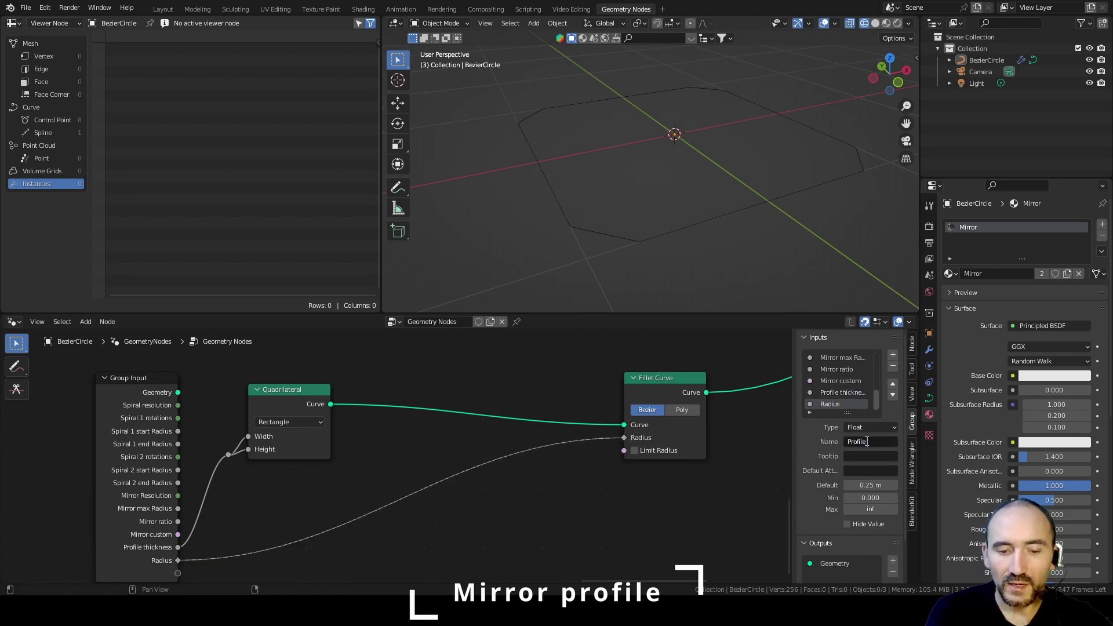
text( bevel)
key(Return)
Step: Switch the Fillet Curve to Poly and expose its Count as a group input named "Profile resolution", placed above Profile bevel
click(691, 409)
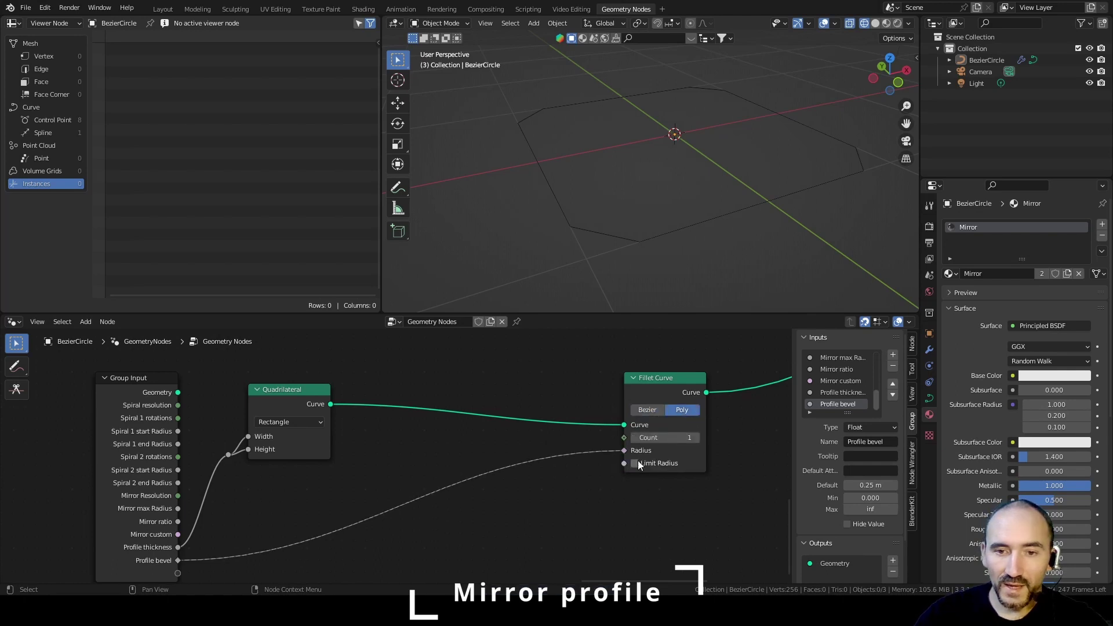
drag(624, 439, 179, 511)
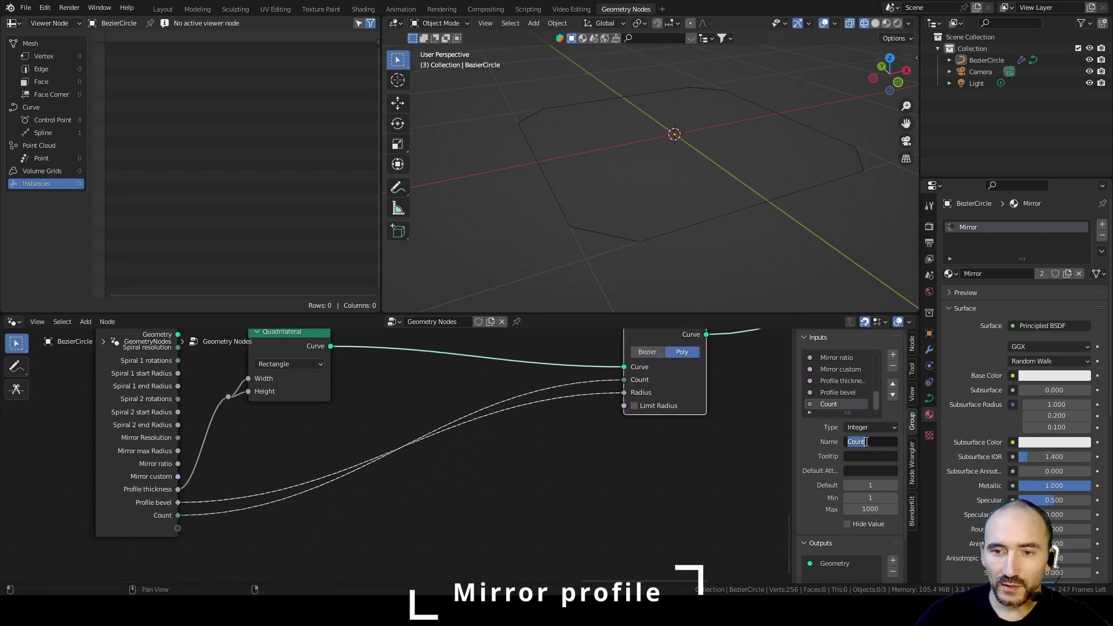
text(Profile resol)
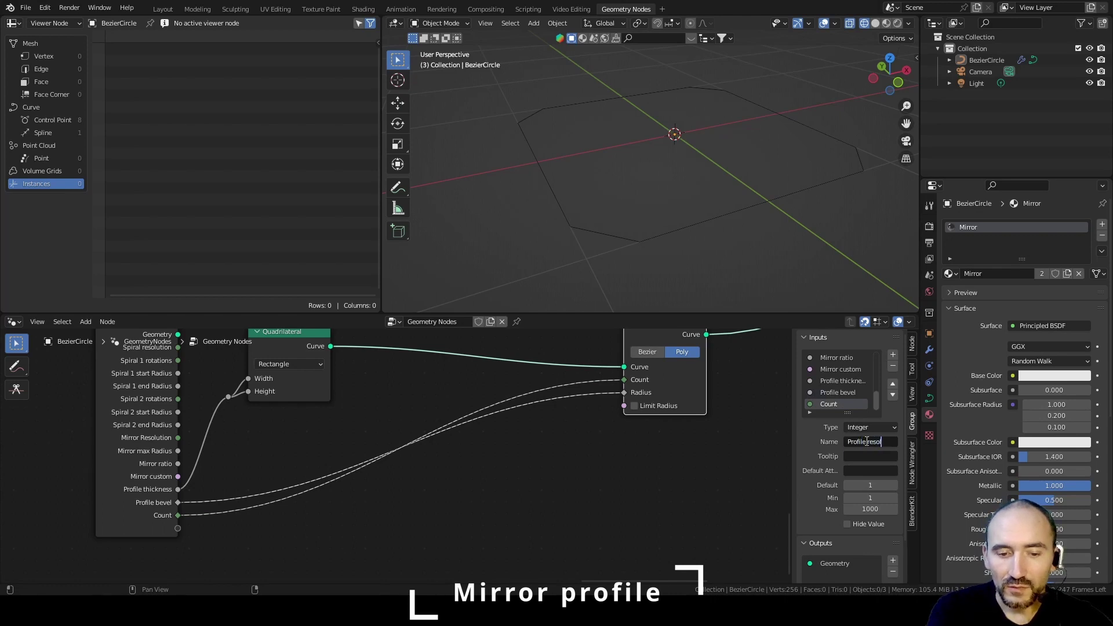
text(ution)
click(892, 385)
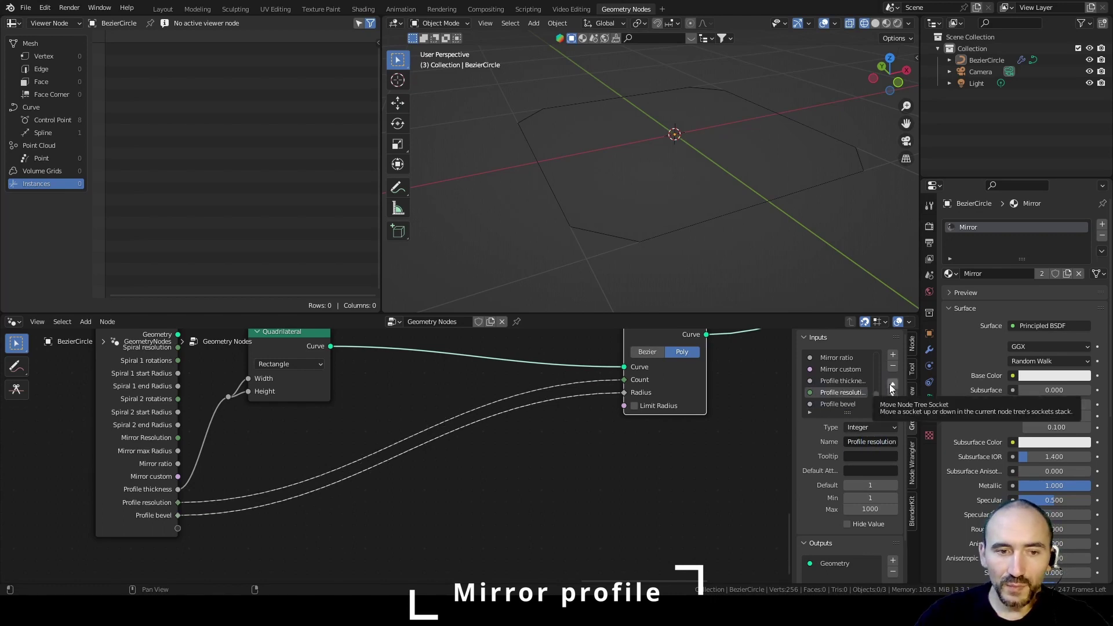
drag(143, 516, 143, 362)
Step: Set Profile resolution to 3 in the modifier and enable Limit Radius on the Fillet Curve, testing different bevel and thickness values
click(930, 350)
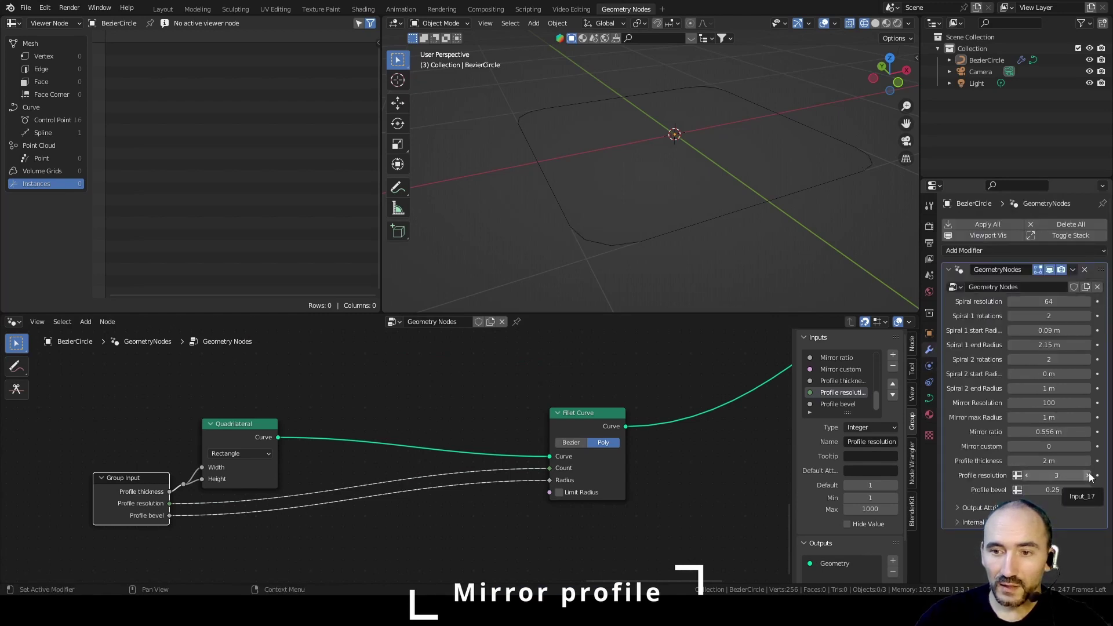
drag(1066, 490, 1101, 490)
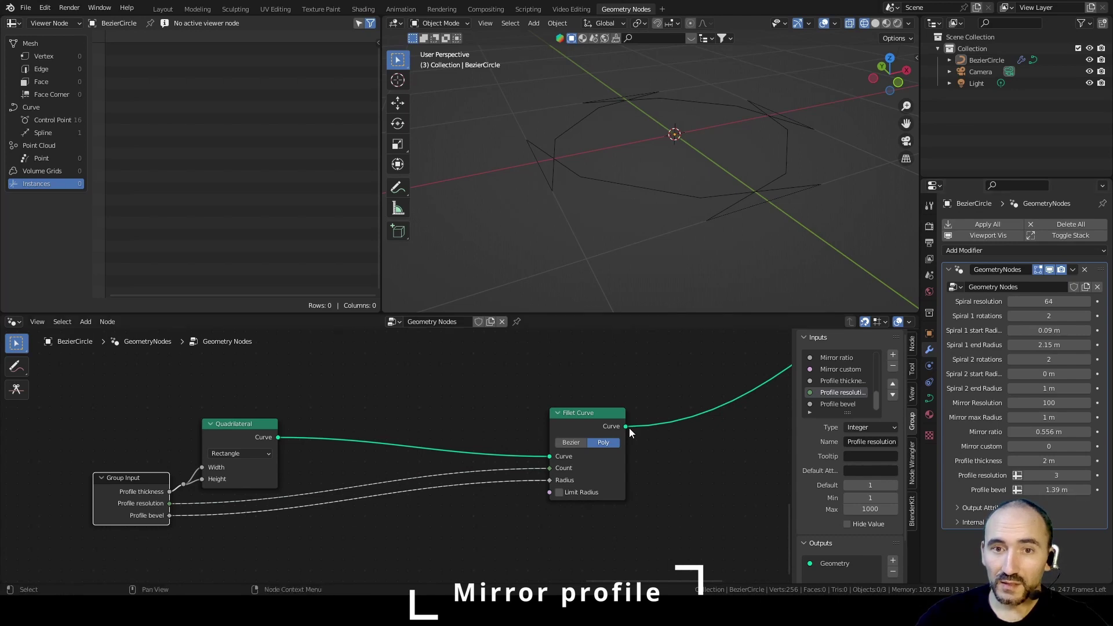
click(573, 494)
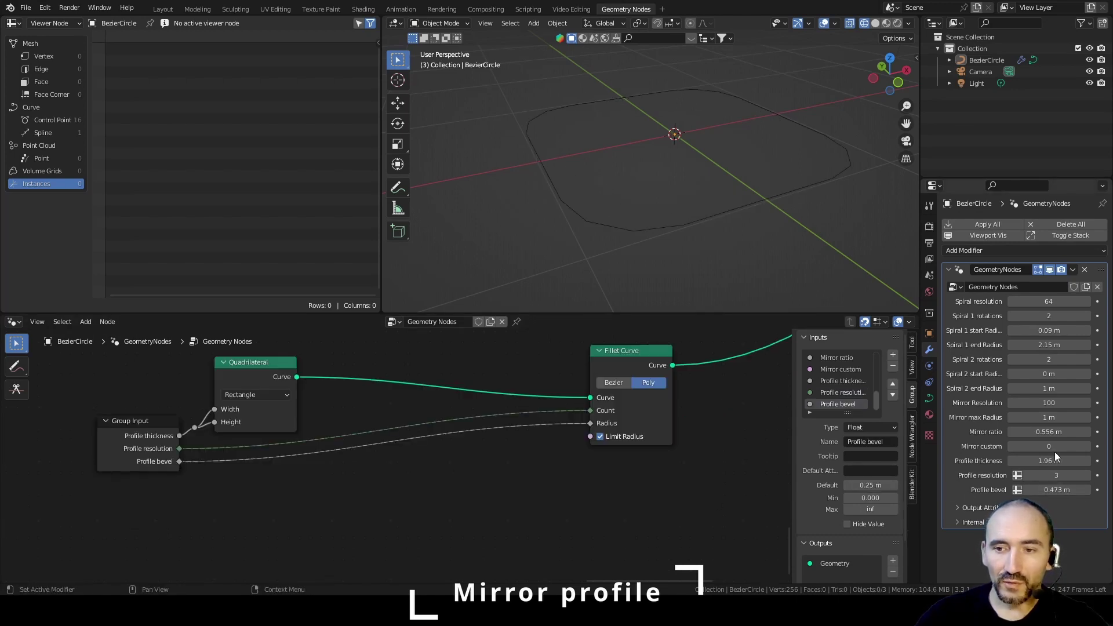
drag(1046, 461, 1049, 490)
Step: Set the maximum of the Profile bevel input to 1
click(864, 498)
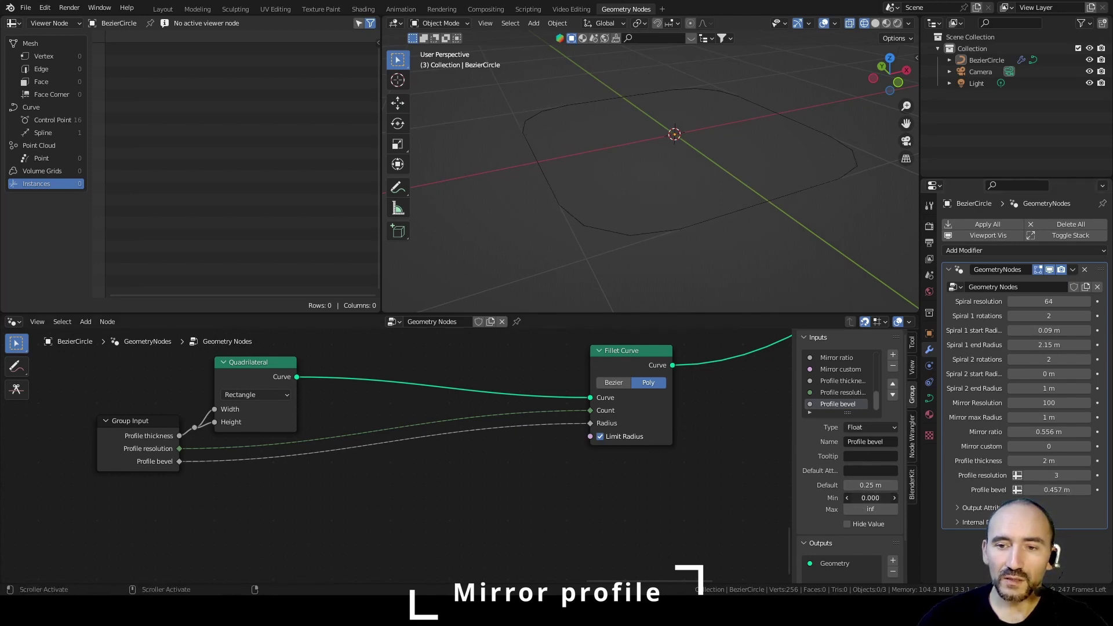
key(Tab)
text(1)
key(Return)
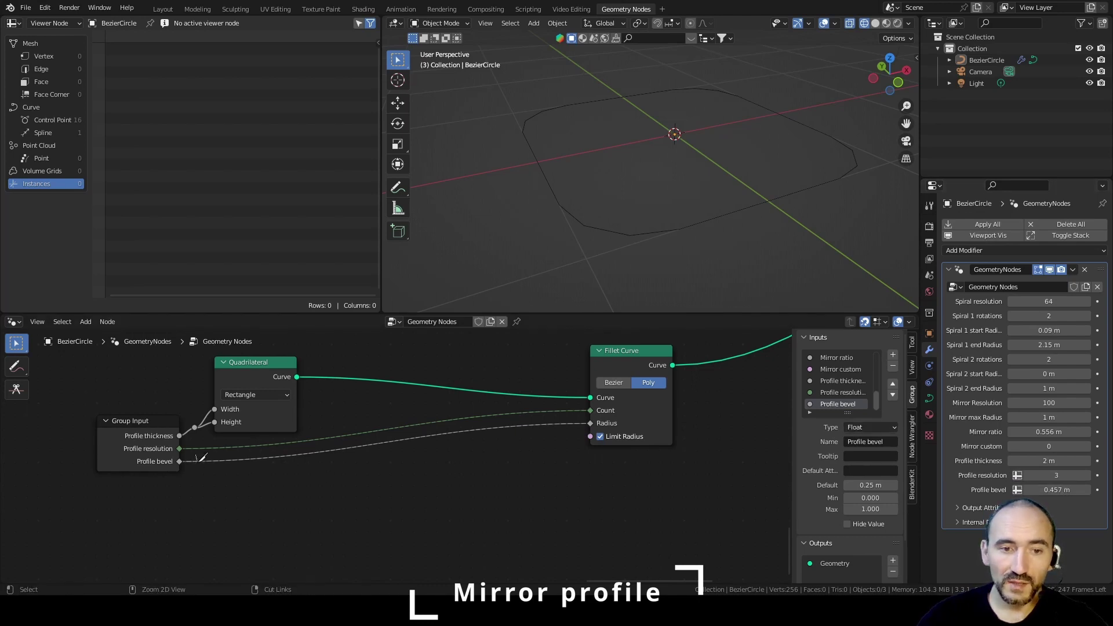
Step: Disconnect and delete the Profile bevel input, and create a new Float group input named "Profile bevel" in its place
ctrl+right_drag(201, 457, 206, 479)
click(892, 366)
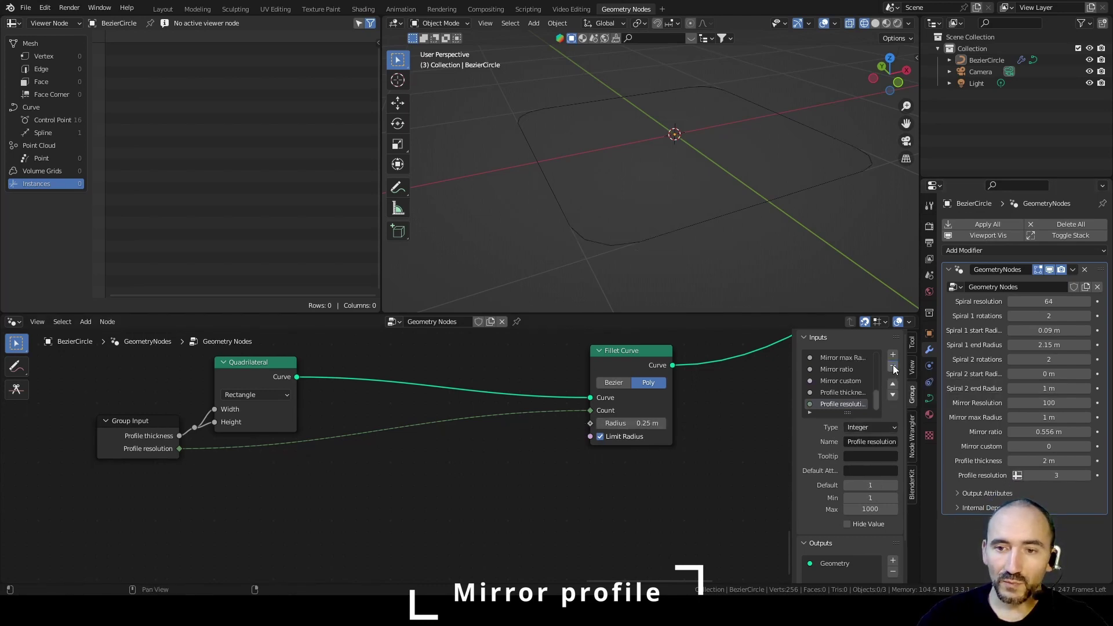
click(893, 355)
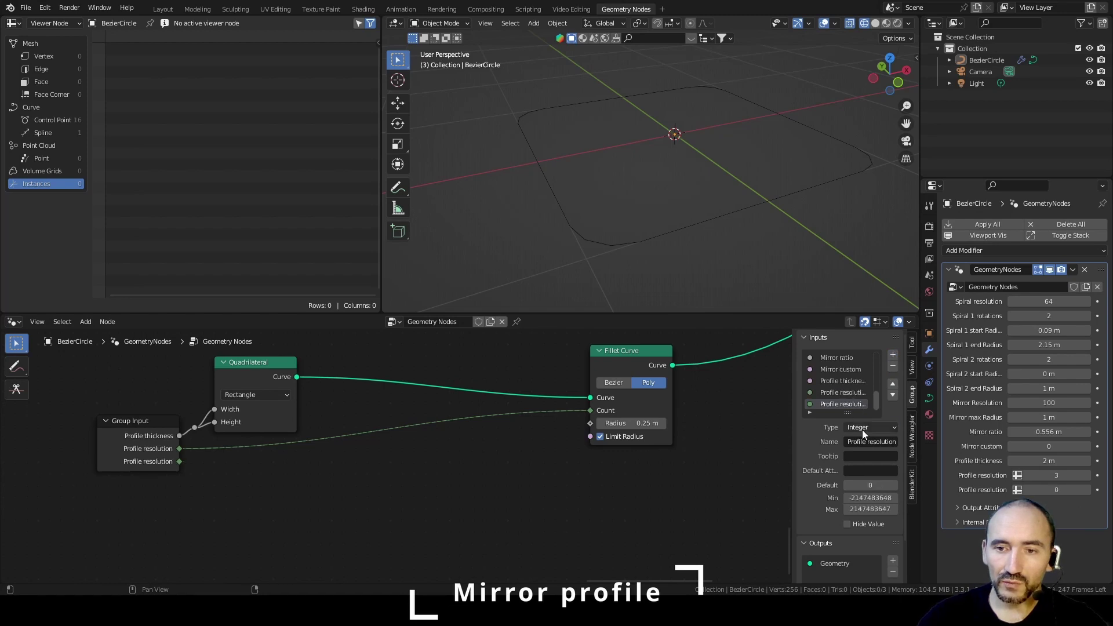
click(862, 429)
click(878, 584)
click(873, 442)
text(Prof)
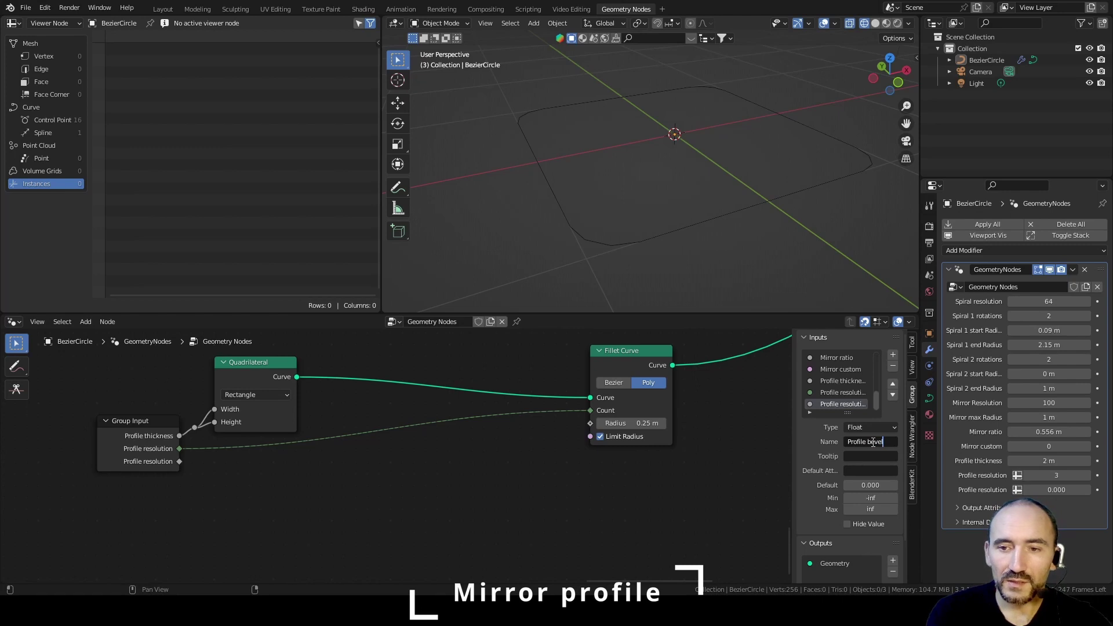
click(863, 457)
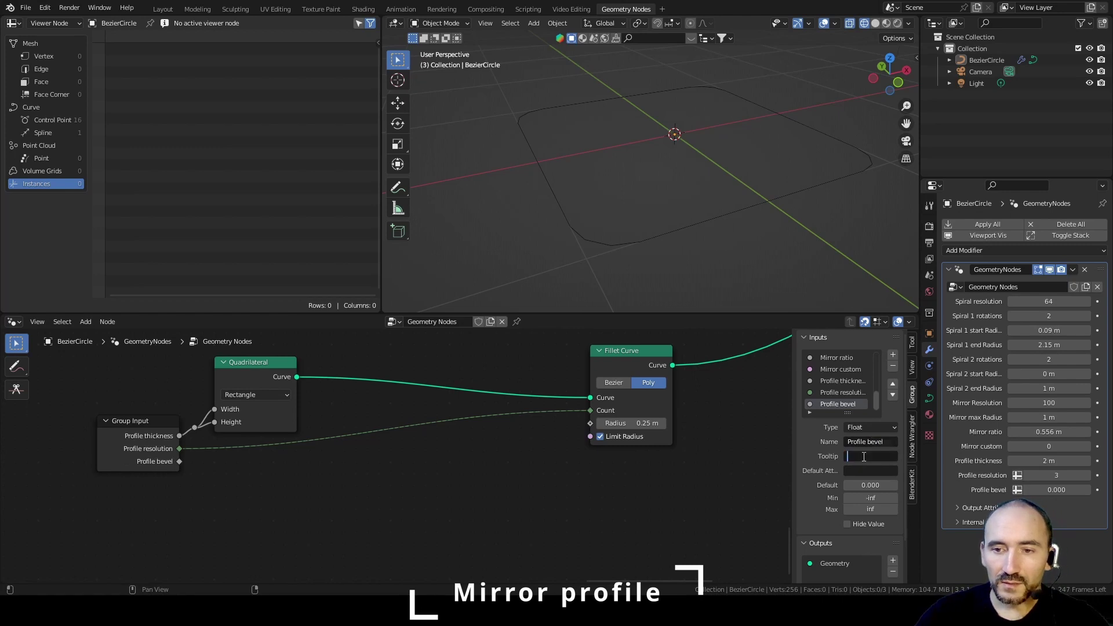
Step: Limit the new Profile bevel input to a minimum of 0 and maximum of 1, and place it above Profile resolution
double_click(864, 497)
text(0)
key(Tab)
text(1)
key(Return)
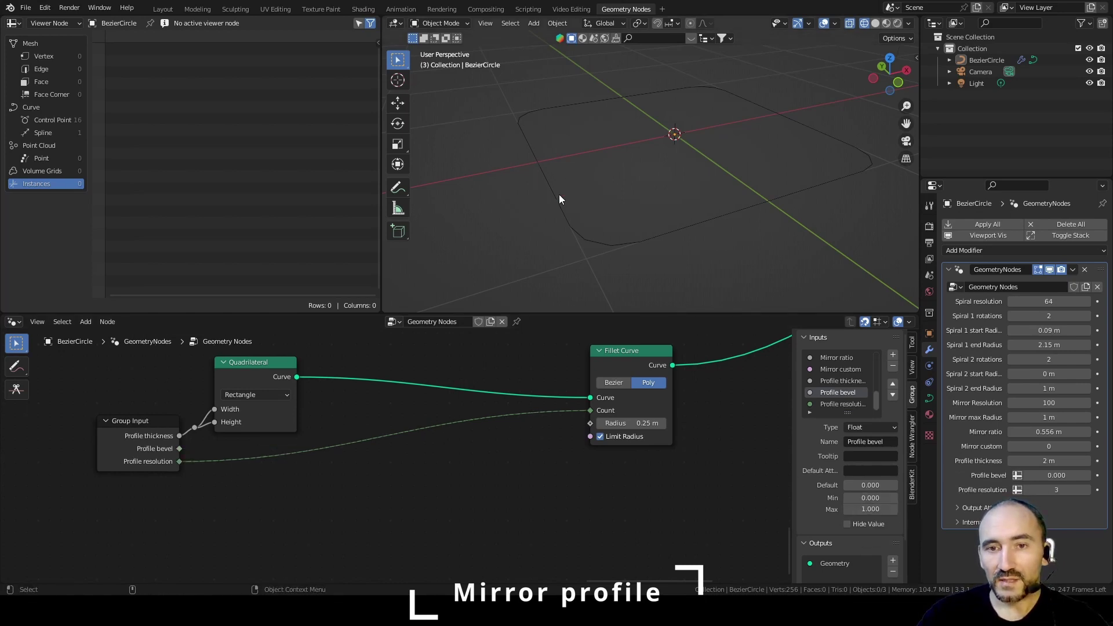
Step: Try a radius of 1.15 m directly on the Fillet Curve node
drag(636, 423, 665, 423)
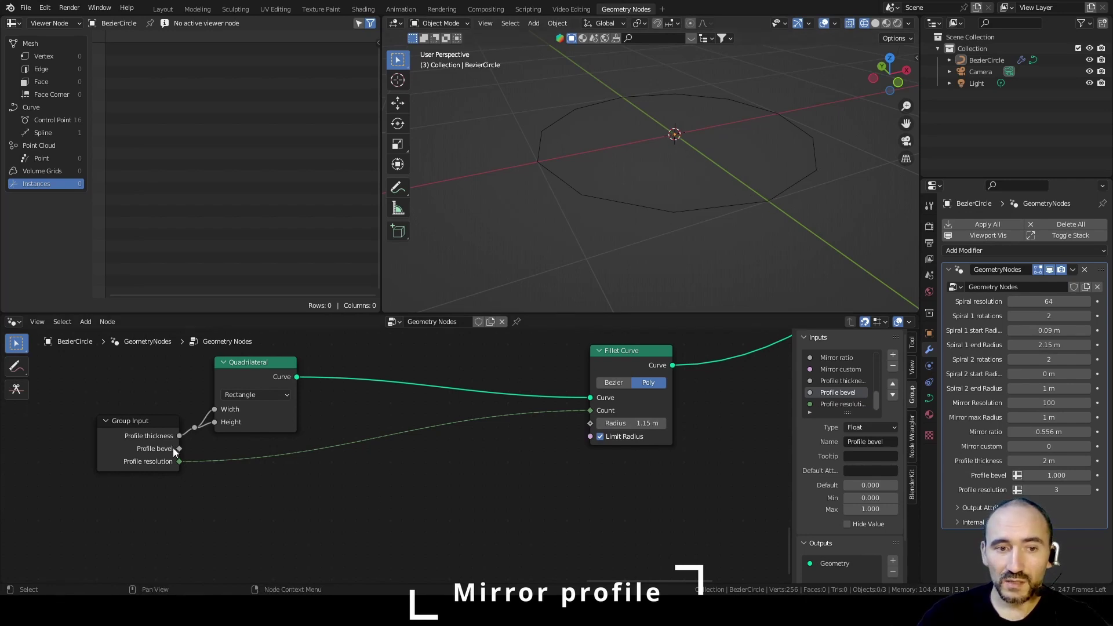
Step: Add a Divide math node below the Quadrilateral that divides Profile thickness by 2
drag(172, 447, 251, 496)
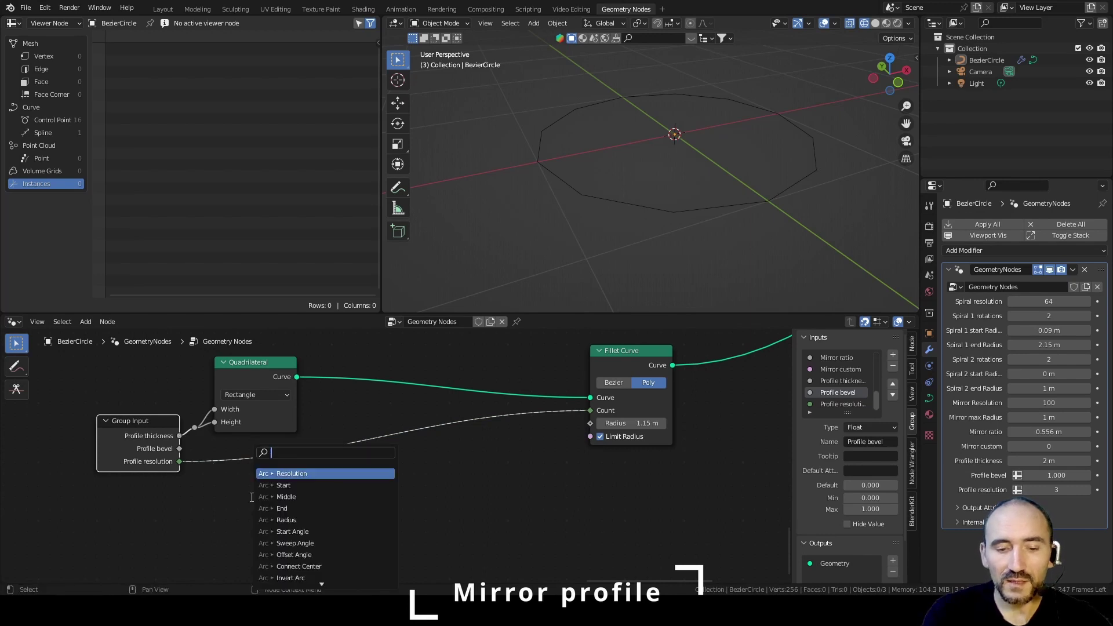
text(divi)
key(Return)
click(229, 487)
double_click(277, 556)
text(2)
key(Return)
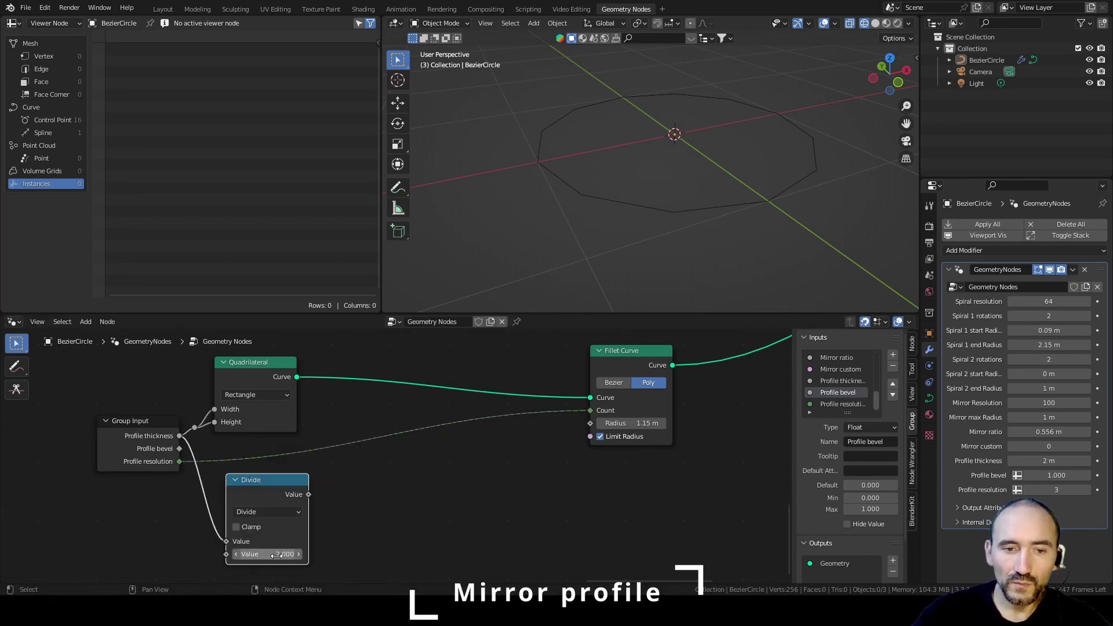
drag(275, 540, 263, 575)
Step: Add a Map Range node and connect Profile bevel to its Value input
click(410, 492)
key(F3)
text(map)
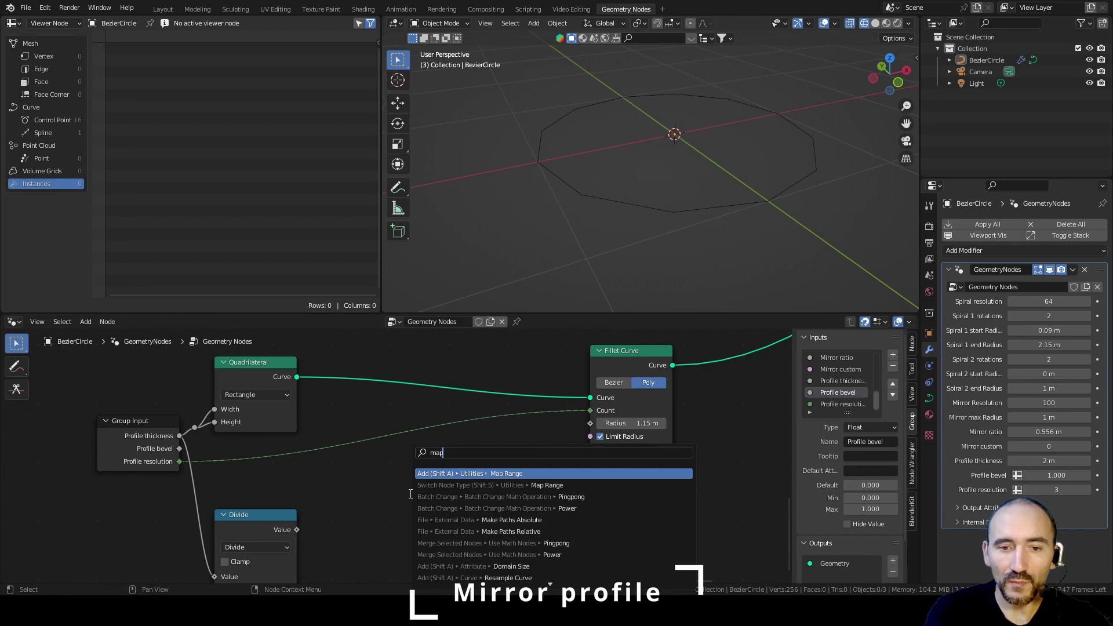
key(Return)
click(322, 463)
middle_drag(359, 479, 402, 419)
drag(223, 394, 364, 486)
Step: Connect the Divide output to the Map Range's To Max and the Map Range's Result to the Fillet Curve's Radius
drag(295, 460, 270, 496)
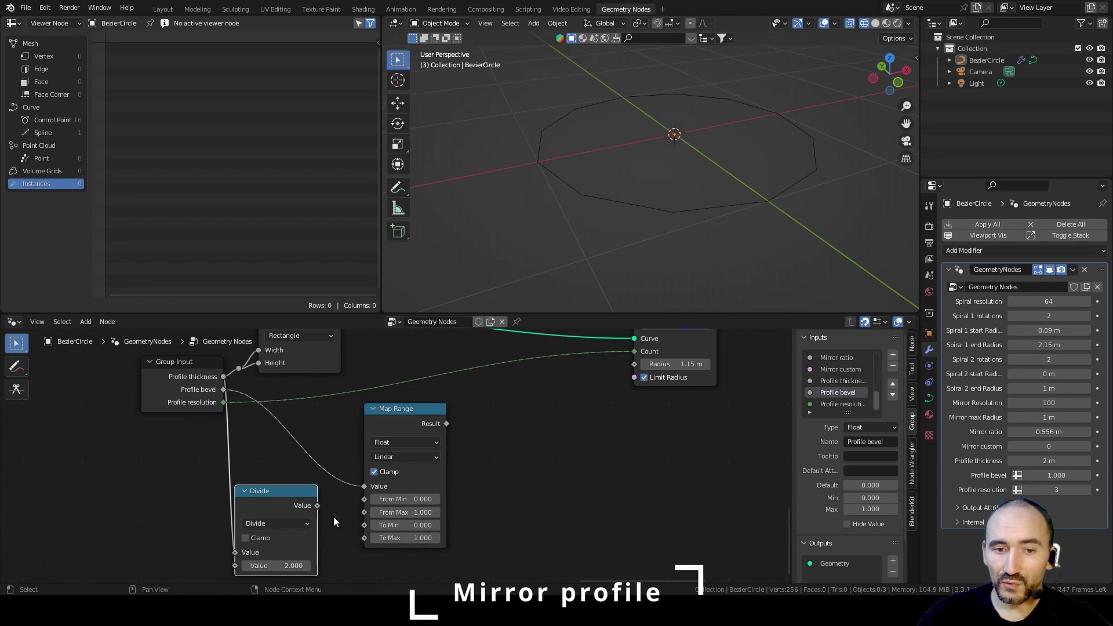
drag(317, 505, 364, 537)
drag(276, 496, 311, 508)
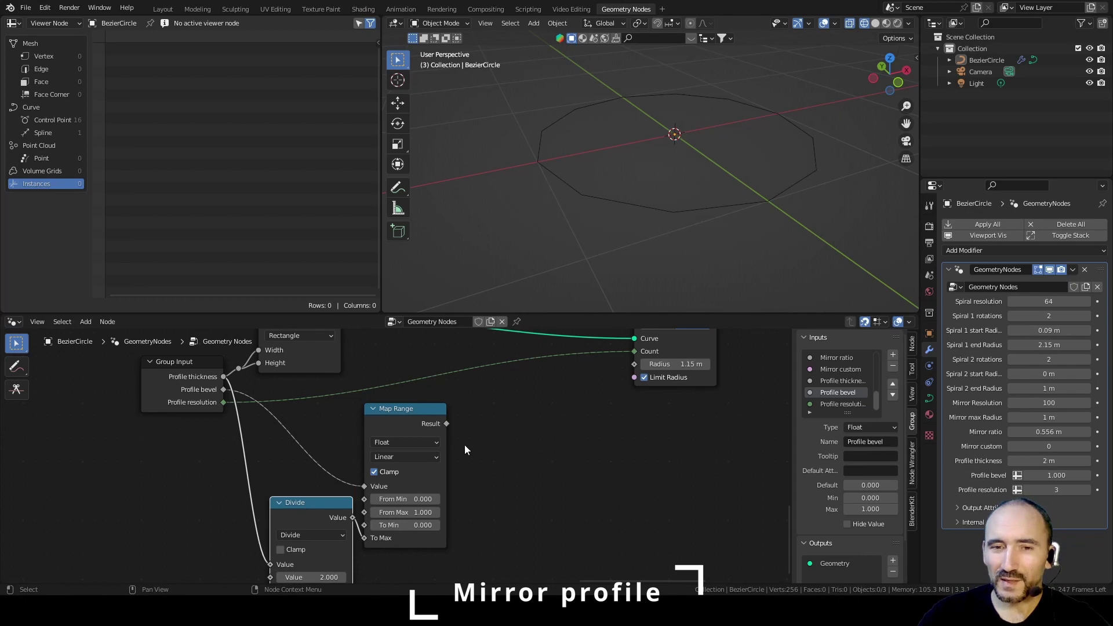
middle_drag(520, 430, 470, 494)
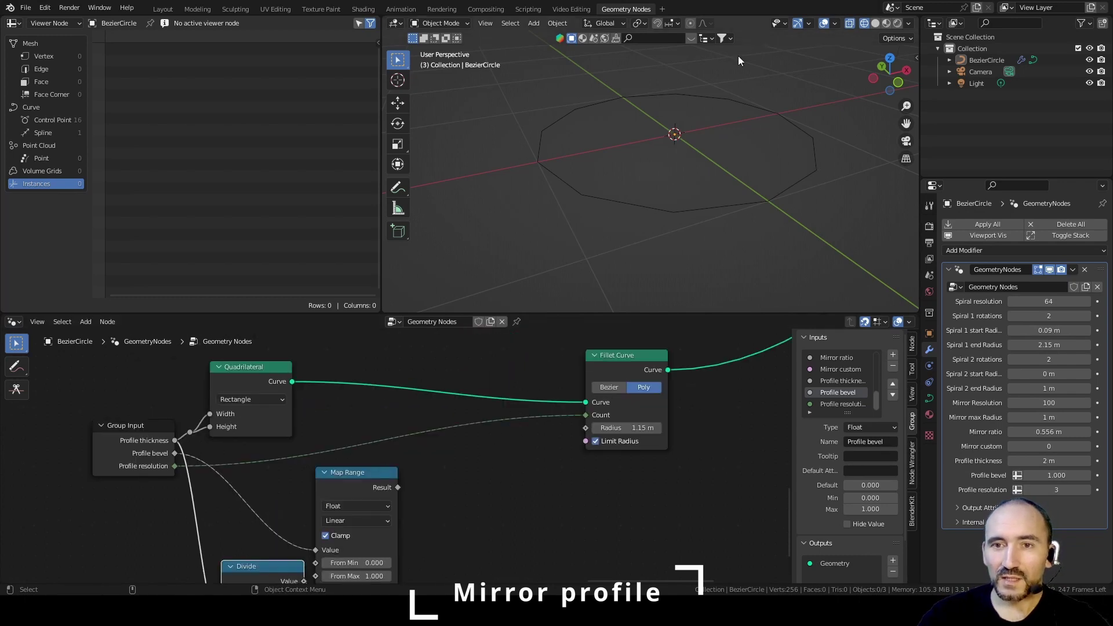
drag(398, 487, 588, 427)
drag(610, 362, 457, 362)
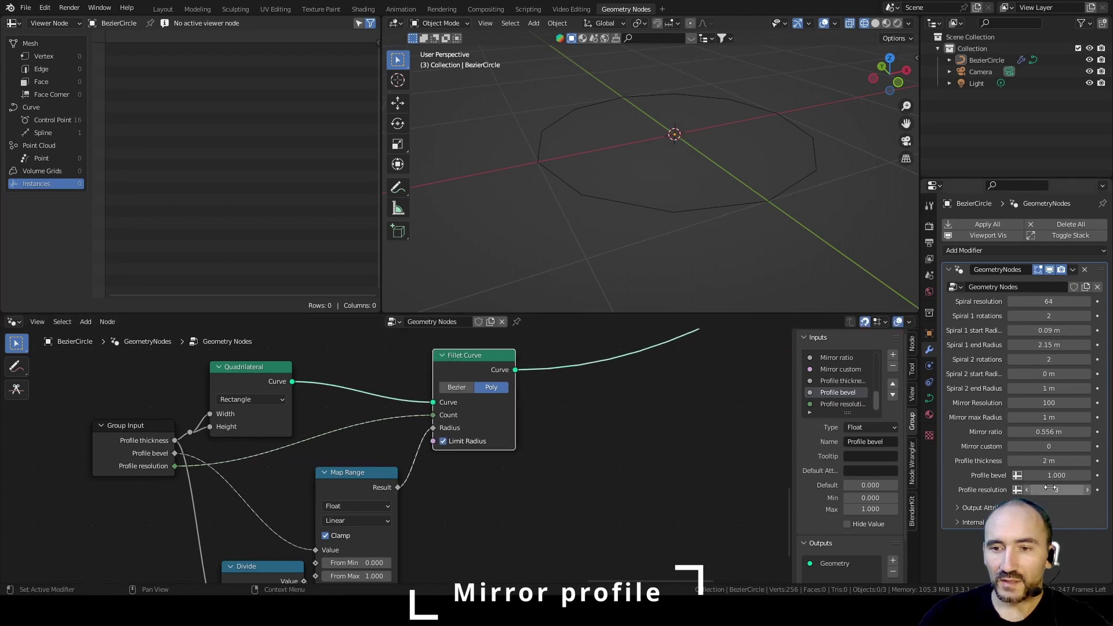
Step: Set the modifier's Profile bevel to 0.540 and Profile resolution to 9
drag(1052, 475, 1008, 475)
drag(1055, 490, 1082, 489)
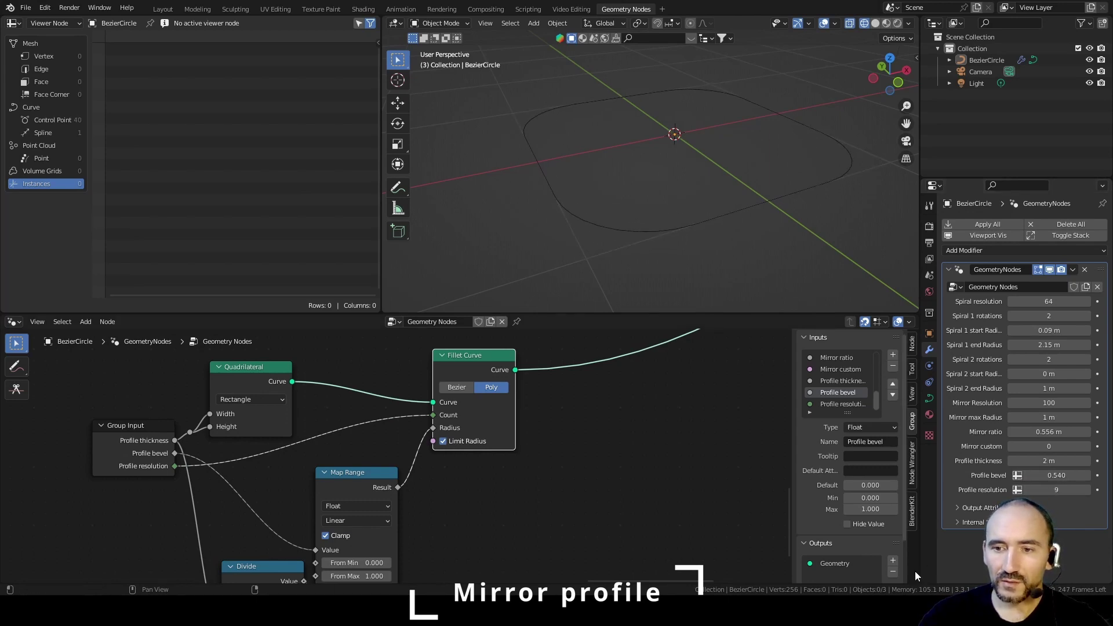
click(565, 498)
Step: Move the Fillet Curve node away from the Quadrilateral to make room, and preview the Quadrilateral's output directly
scroll(567, 439, down, 2)
middle_drag(527, 395, 453, 441)
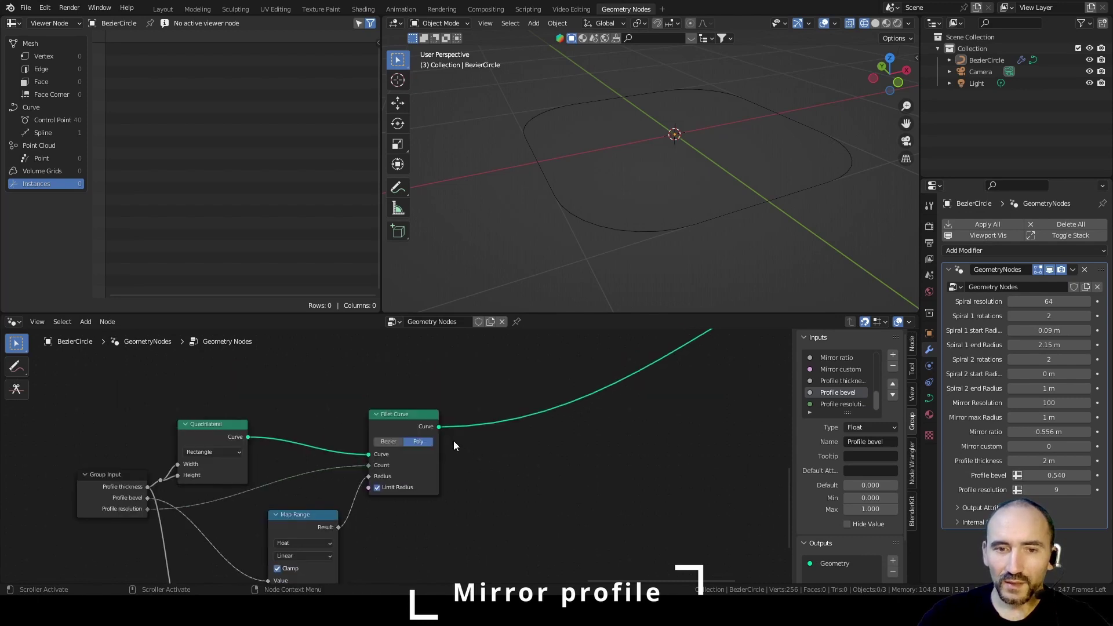
drag(408, 422, 718, 422)
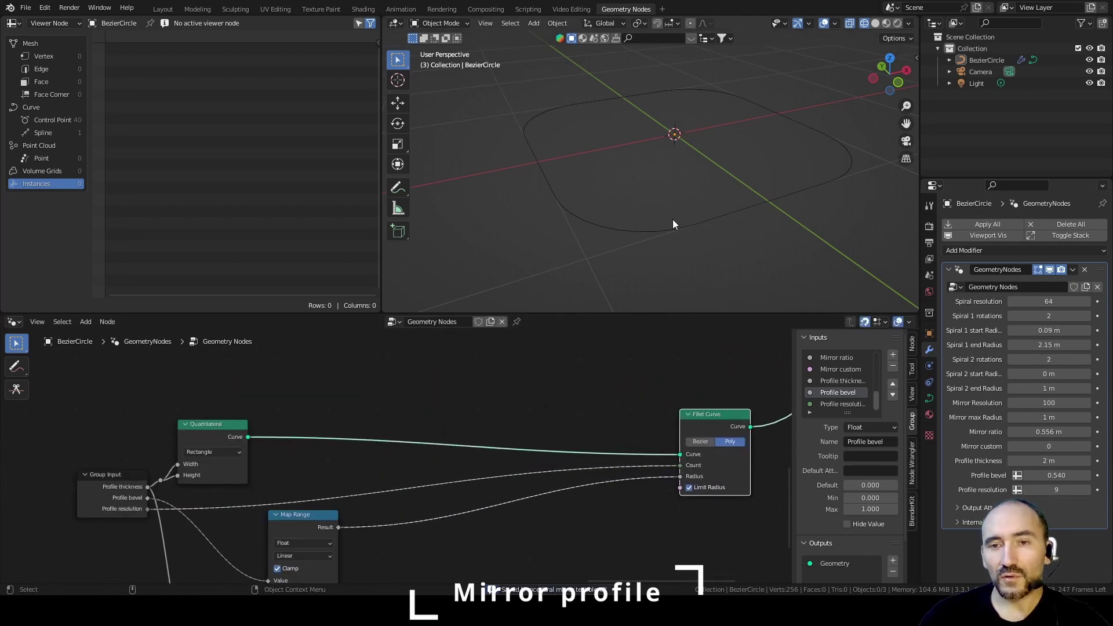
scroll(665, 205, down, 3)
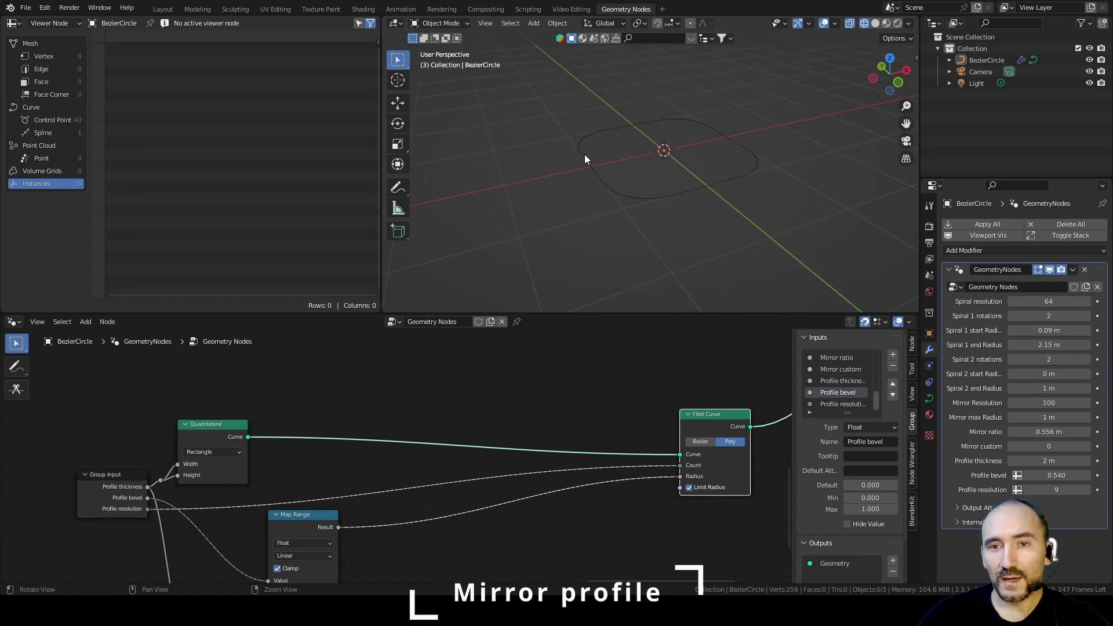
middle_drag(584, 154, 669, 194)
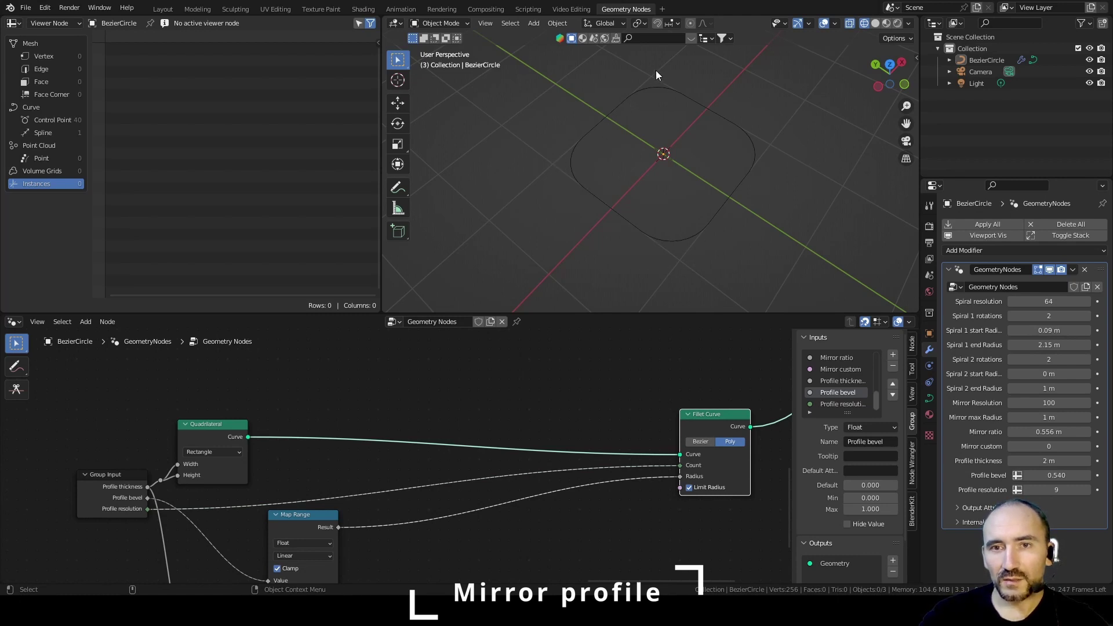
ctrl+shift+click(225, 428)
click(301, 395)
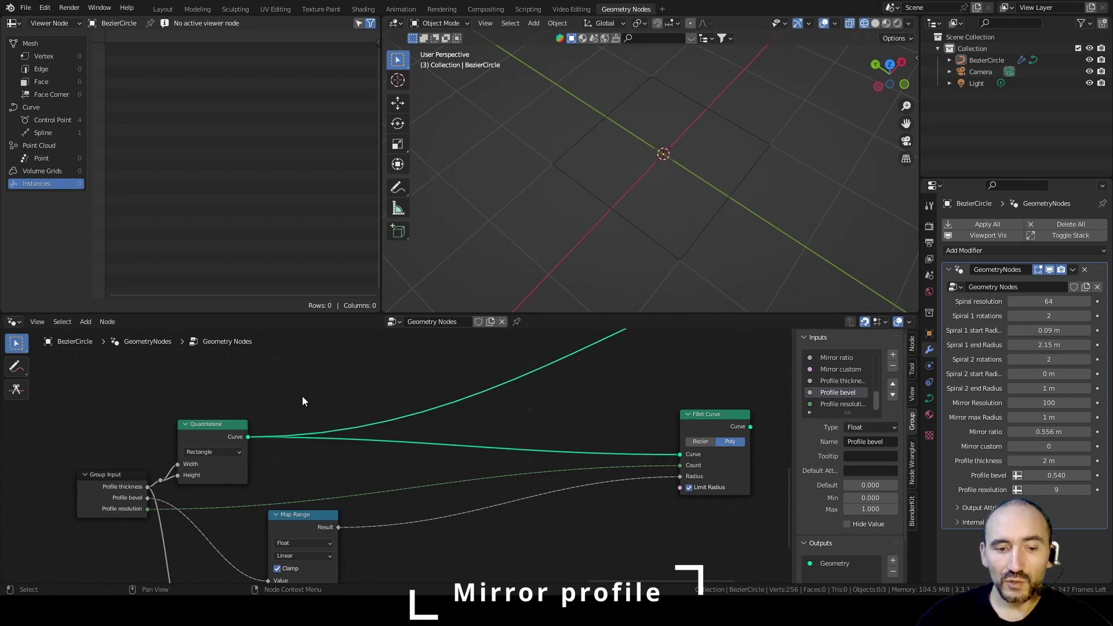
Step: Add a Delete Geometry node fed by the Quadrilateral's curve and set its domain to Edge
key(F3)
text(dele)
key(Down)
key(Down)
key(Return)
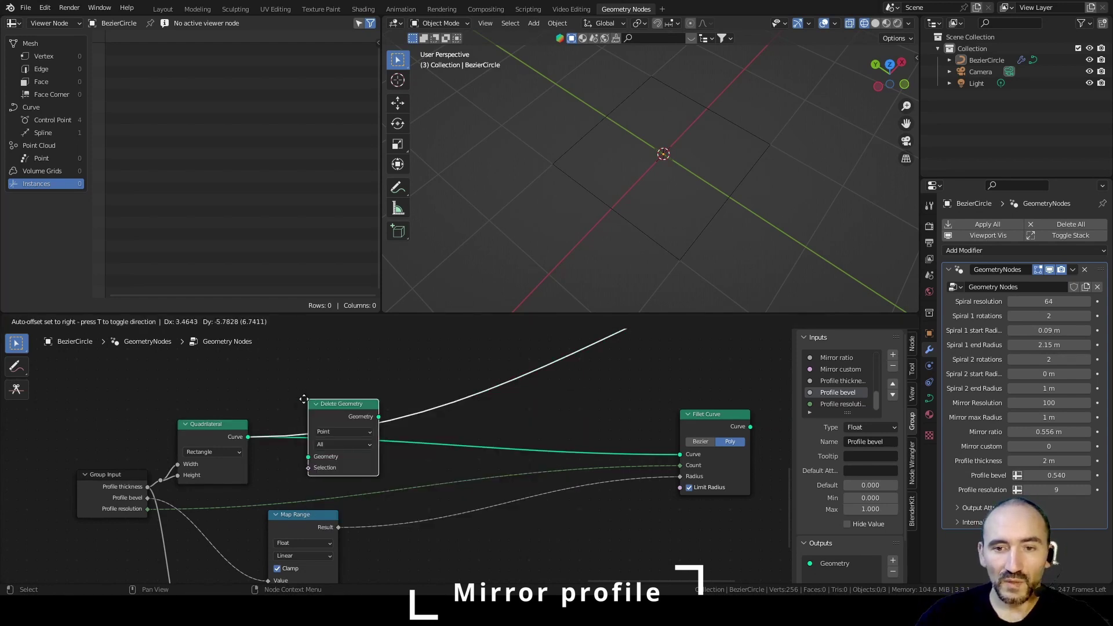
click(301, 385)
click(324, 411)
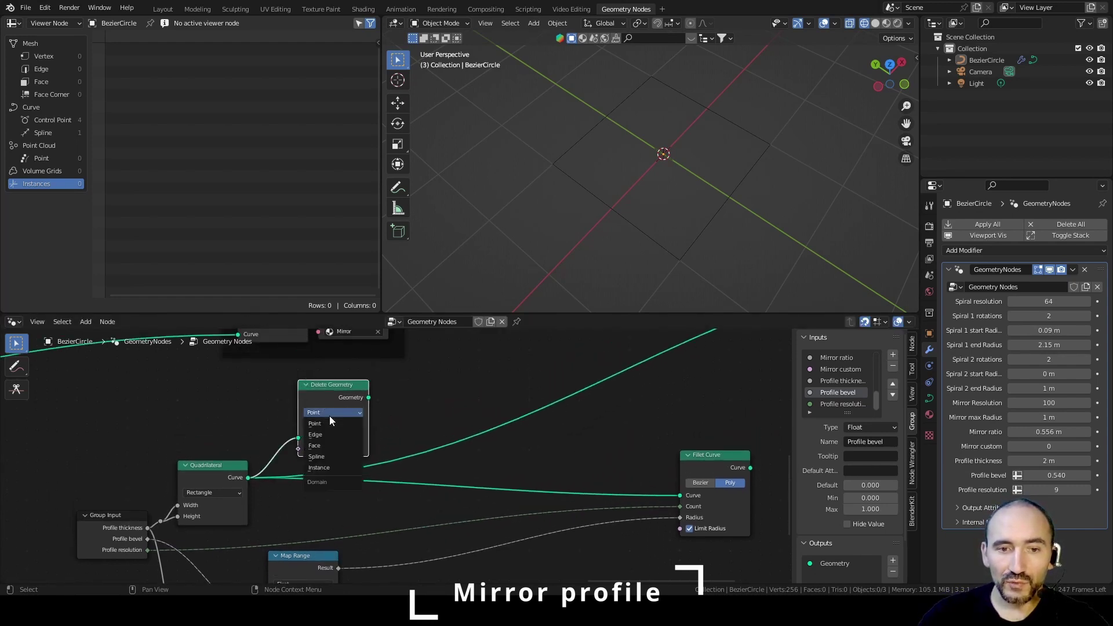
click(332, 434)
drag(326, 387, 433, 411)
Step: Add an Index node and feed it into an integer Equal node with B set to 1
click(335, 419)
key(F3)
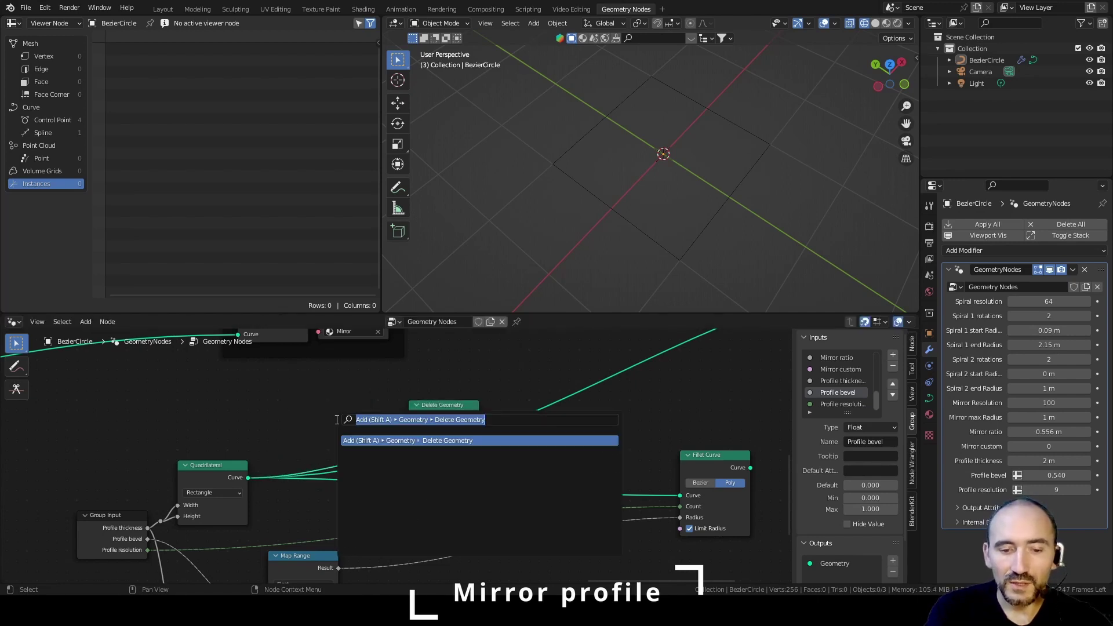
text(inde)
key(Return)
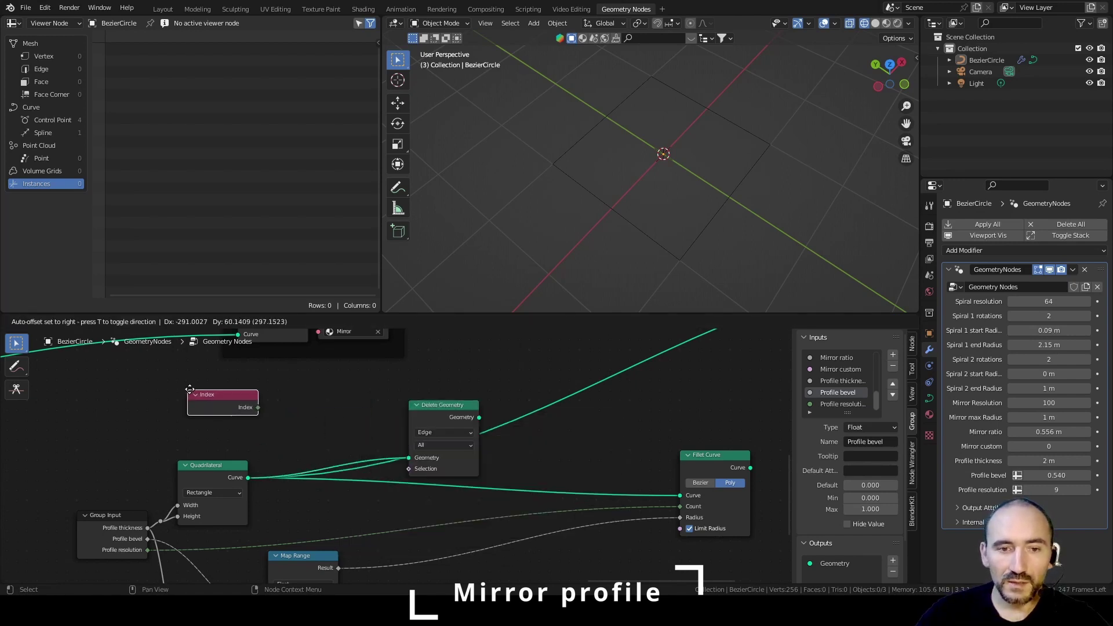
click(191, 394)
key(F3)
text(equal)
key(Return)
click(290, 394)
double_click(326, 449)
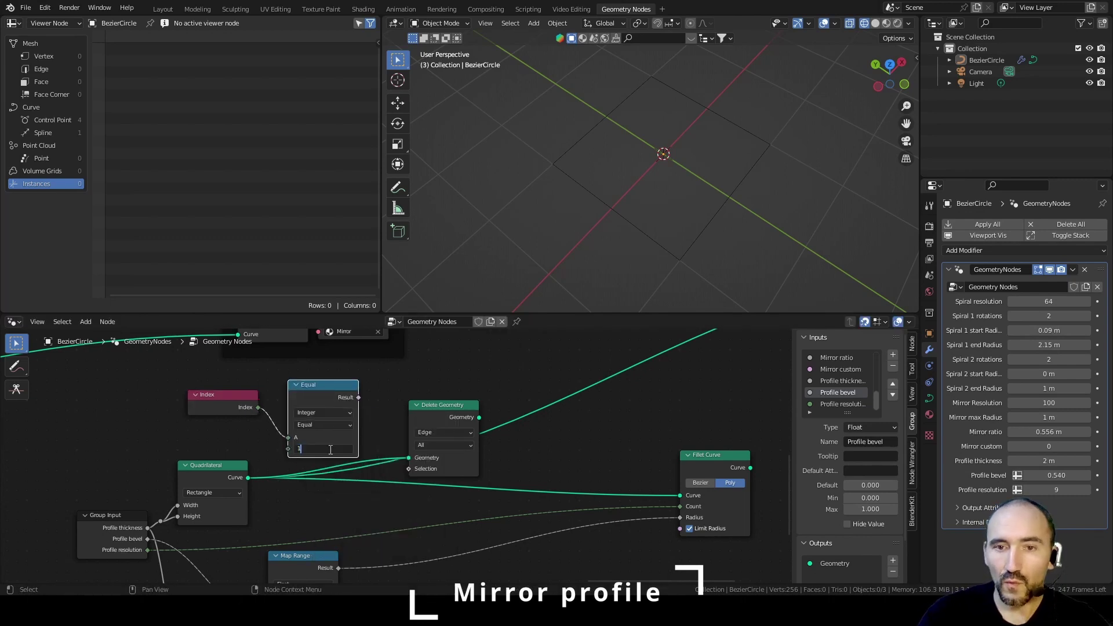
text(1)
key(Return)
Step: Connect the Equal result to Delete Geometry's Selection and preview the Delete Geometry output
drag(359, 397, 408, 469)
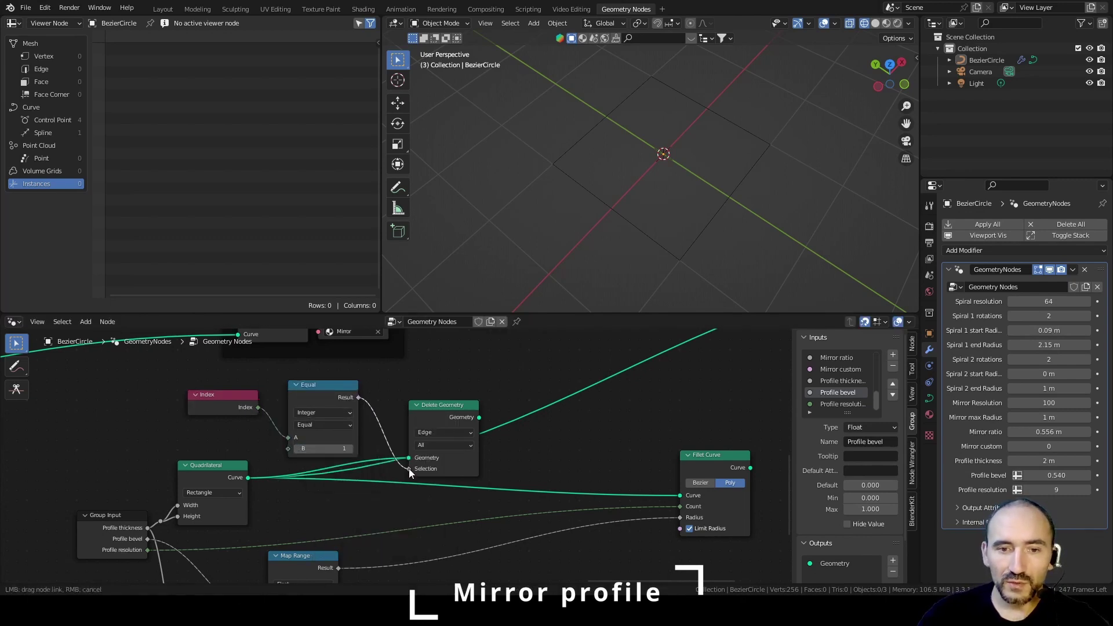
drag(315, 398, 366, 469)
drag(220, 394, 291, 506)
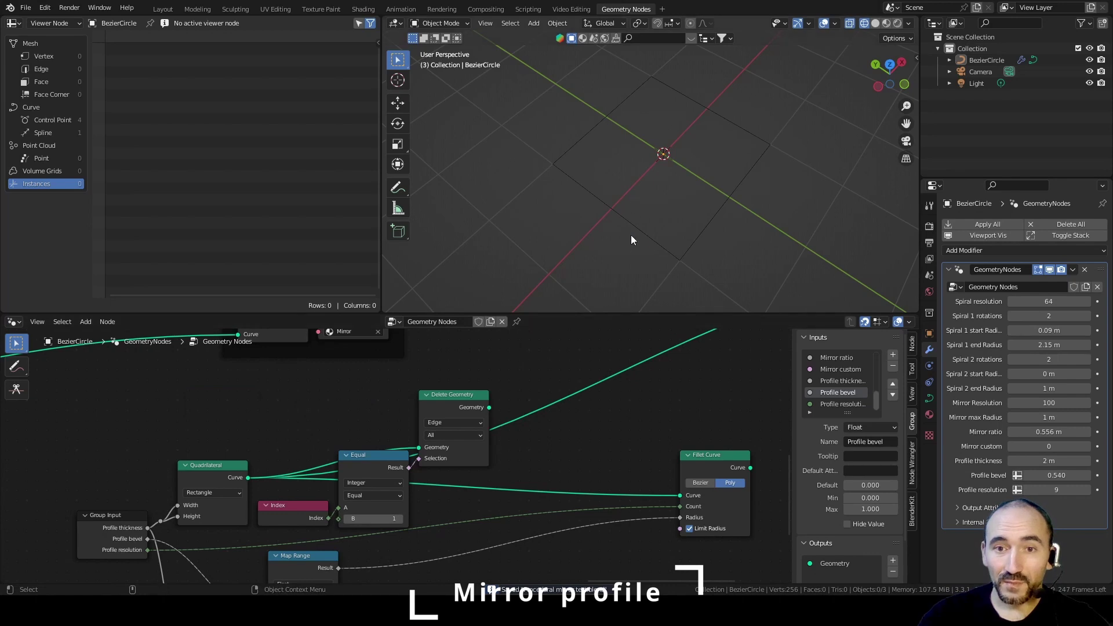
middle_drag(631, 239, 655, 162)
click(440, 412)
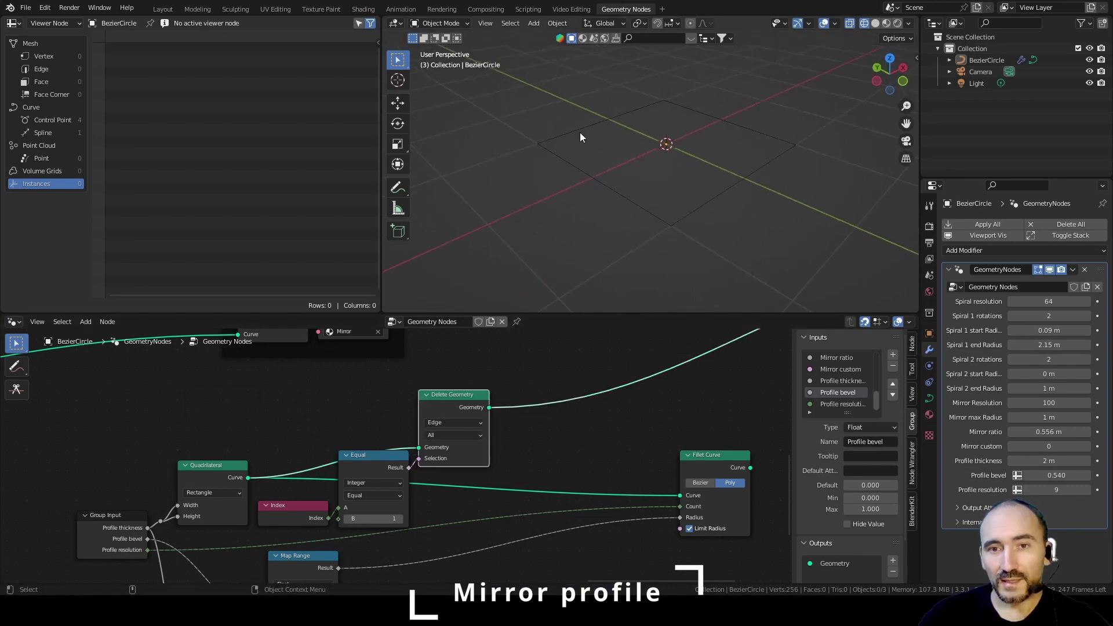
Step: Insert a Curve to Mesh node between the Quadrilateral and Delete Geometry and space the nodes apart
click(346, 396)
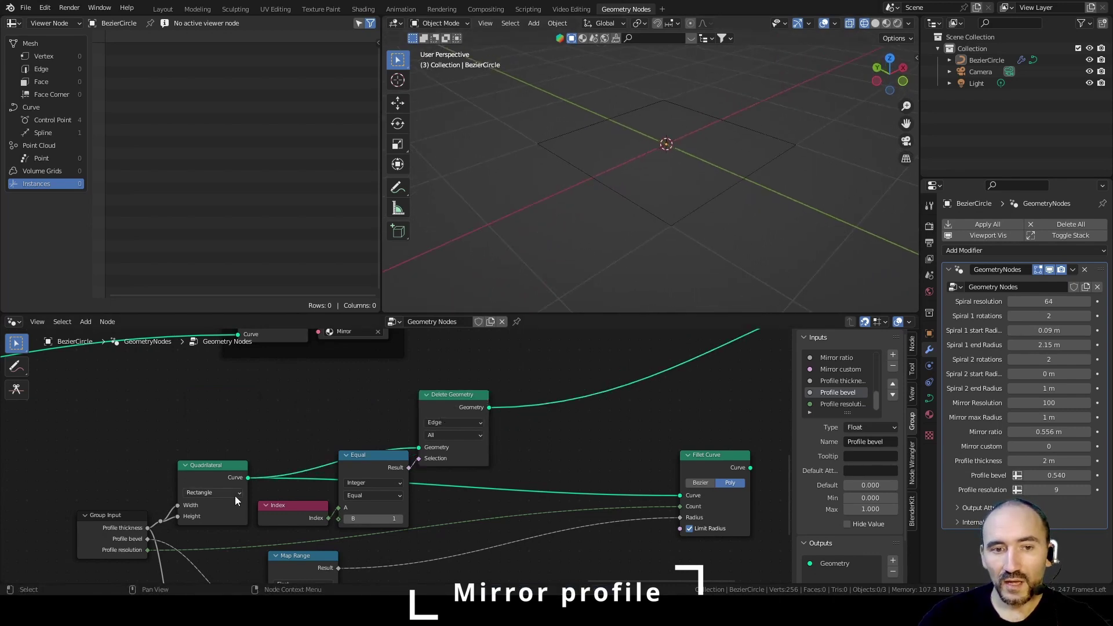
key(F3)
text(curve to mes)
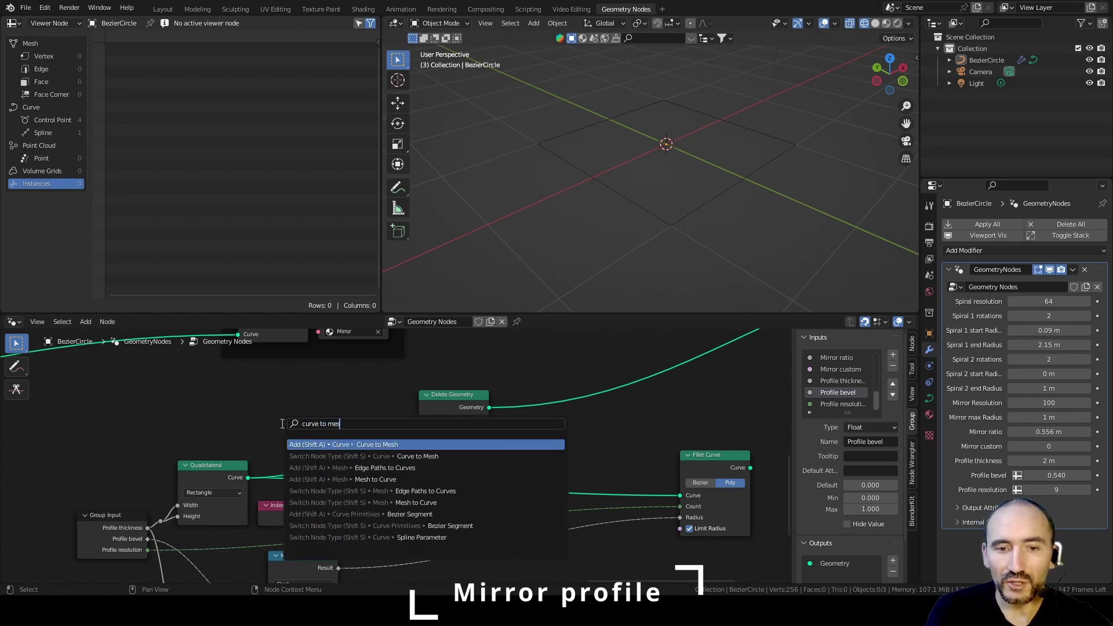
key(Return)
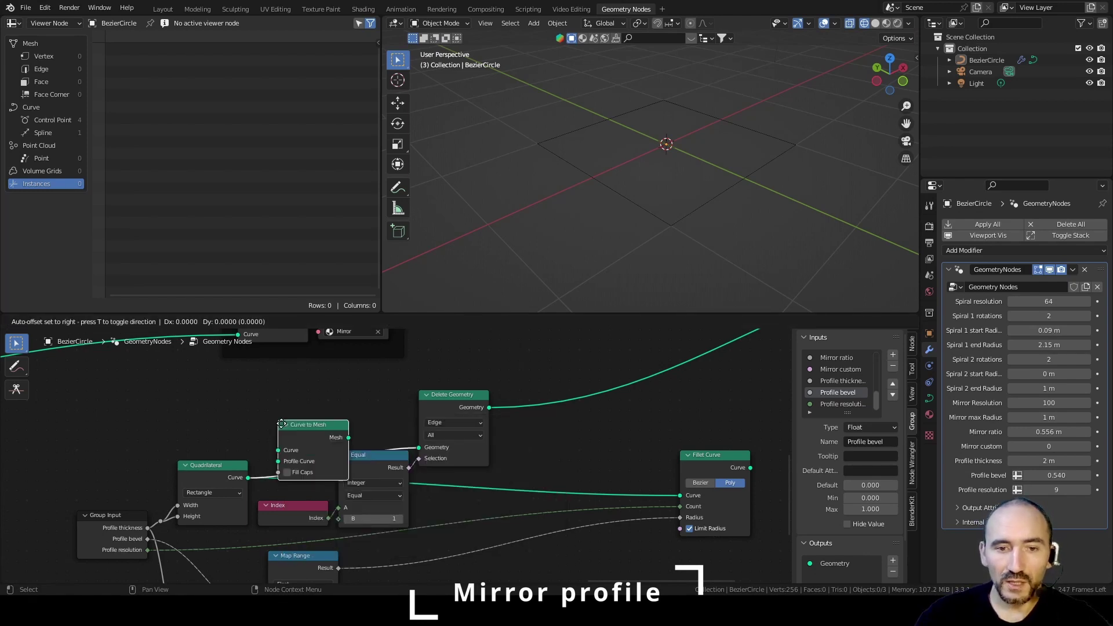
click(282, 426)
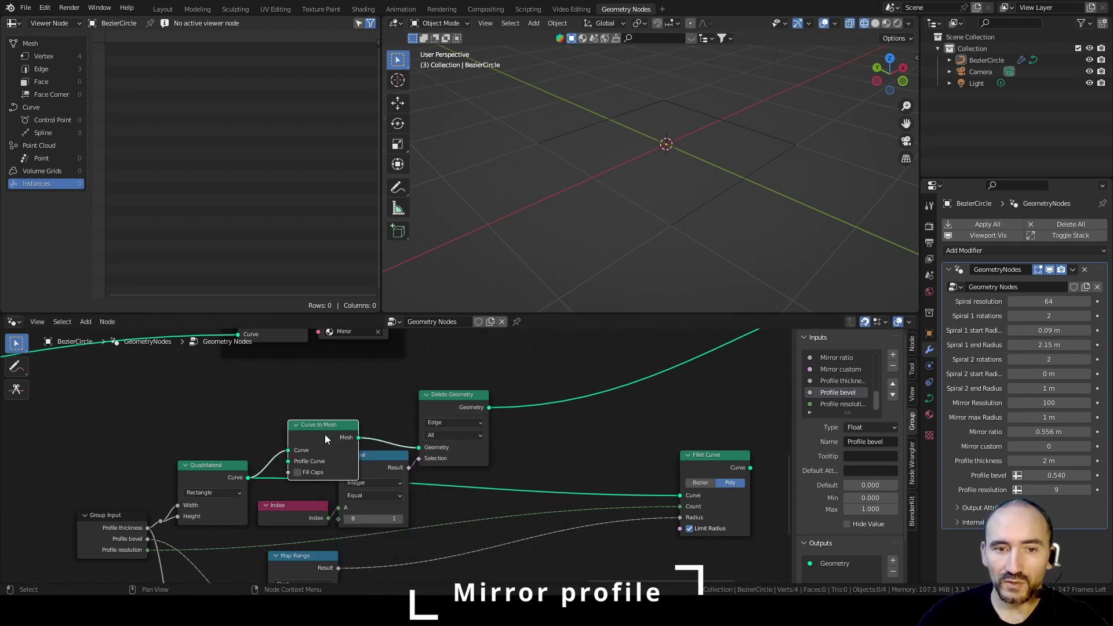
drag(324, 433, 294, 426)
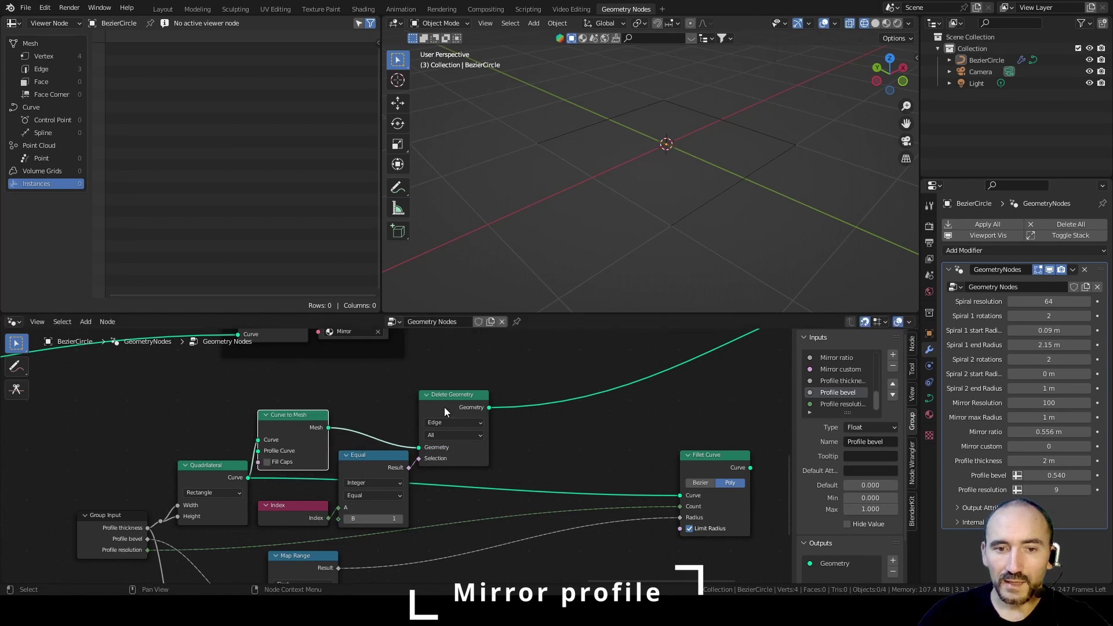
drag(444, 407, 445, 399)
Step: Add a Mesh to Curve node after Delete Geometry and connect its Curve output to the Fillet Curve's Curve input
key(F3)
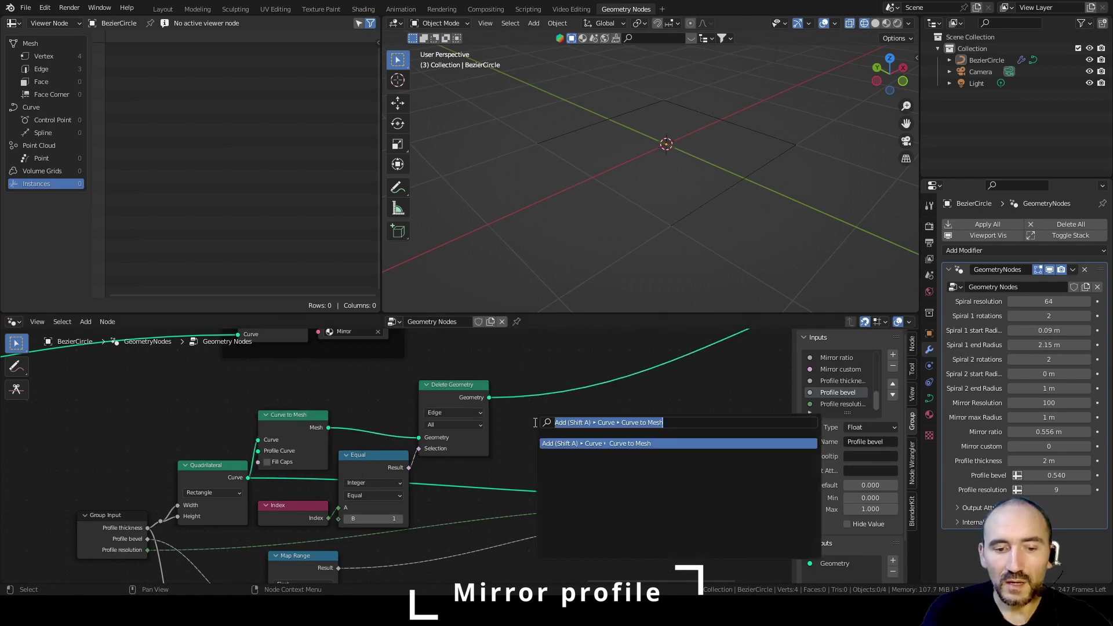
text(mesh to curve)
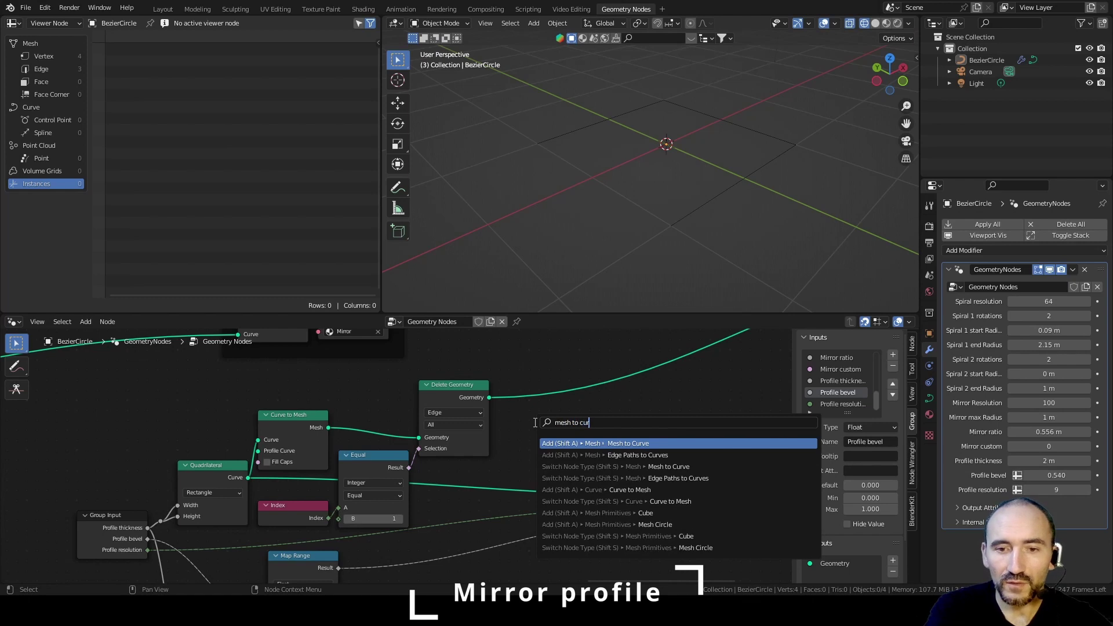
key(Return)
click(525, 392)
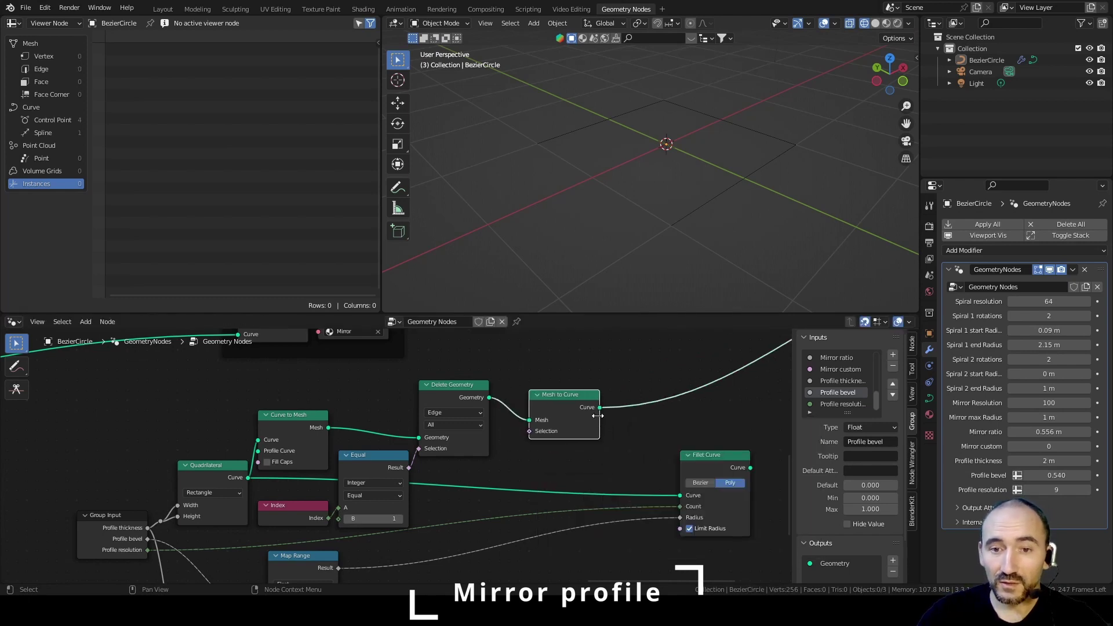
drag(600, 408, 620, 436)
drag(679, 491, 677, 494)
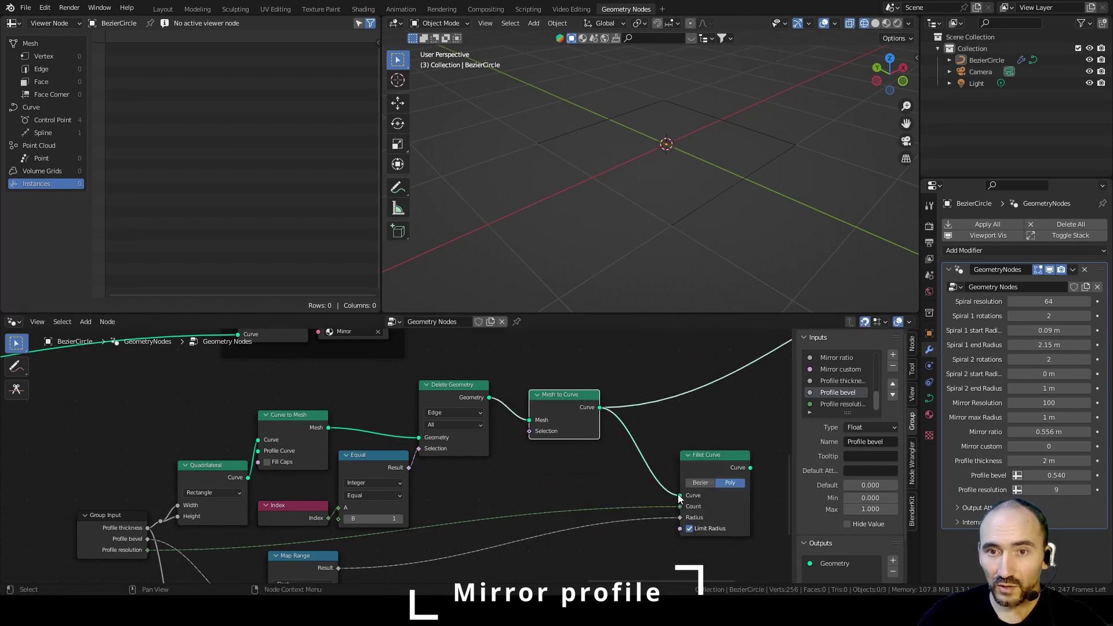
Step: Send the Fillet Curve output to the Group Output and inspect the profile's shape in the viewport
middle_drag(690, 416, 443, 395)
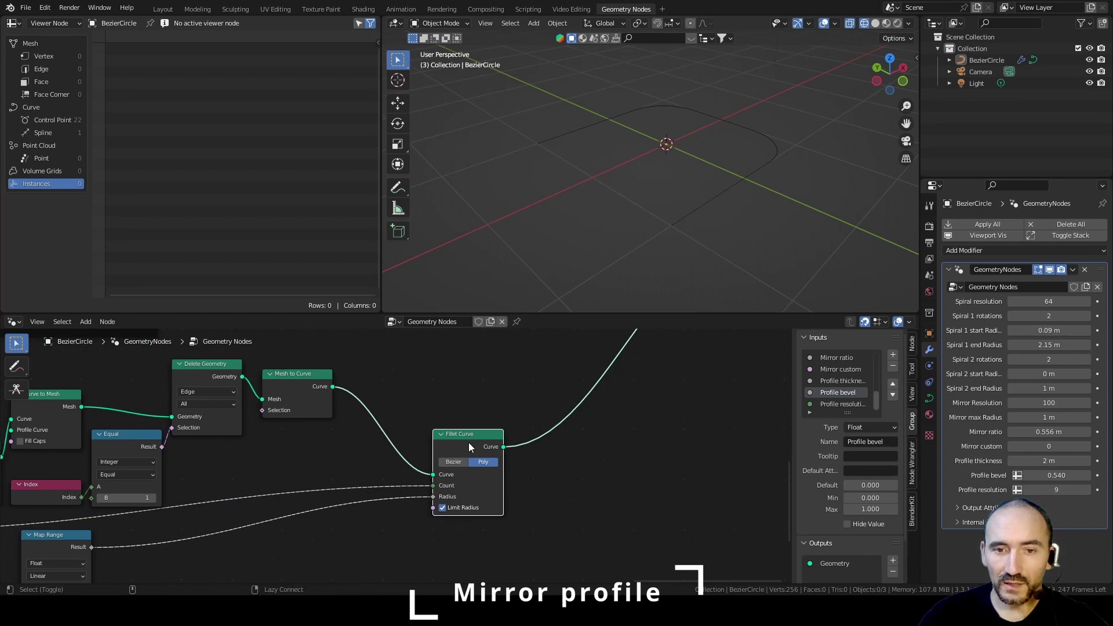
middle_drag(786, 157, 670, 189)
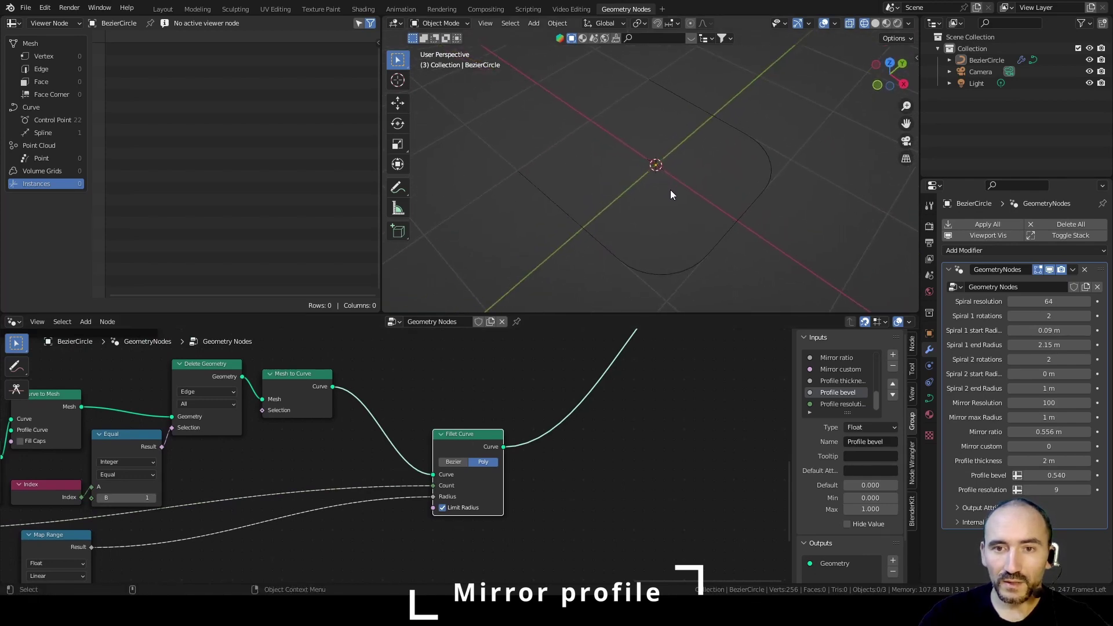
scroll(670, 189, up, 1)
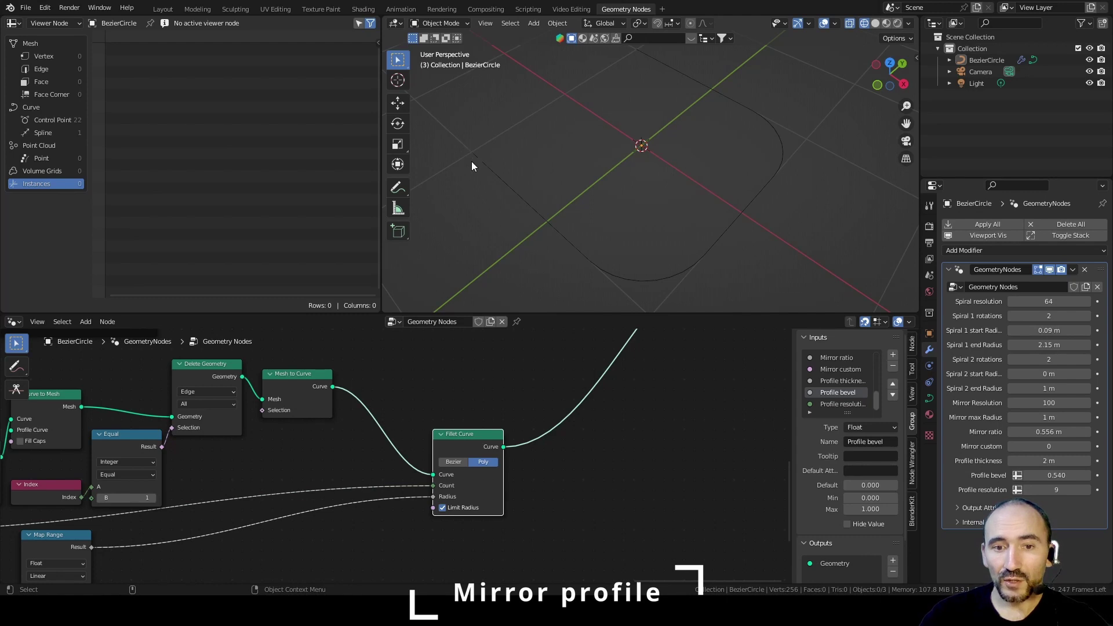
Step: Add a Set Spline Cyclic node after the Fillet Curve with Cyclic enabled
key(F3)
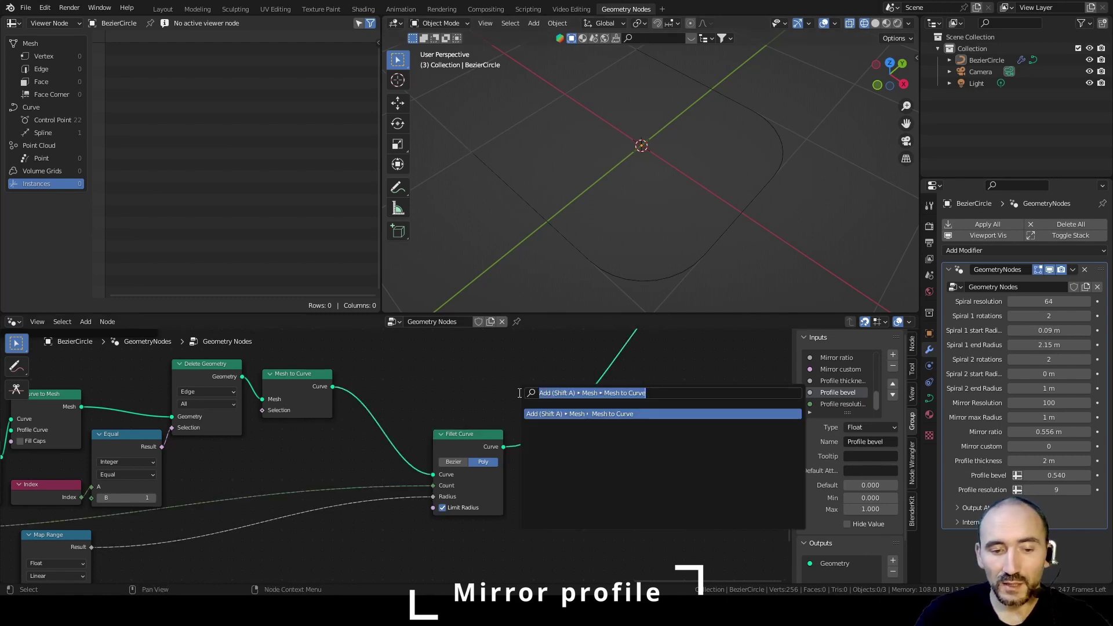
text(set)
text( spline cy)
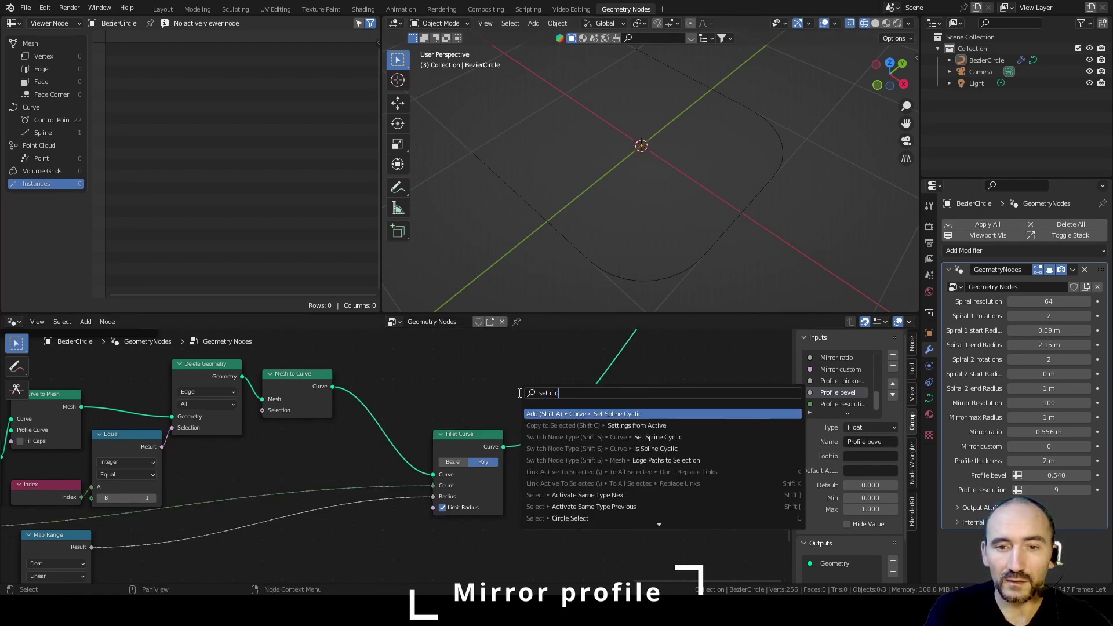
key(Return)
click(547, 471)
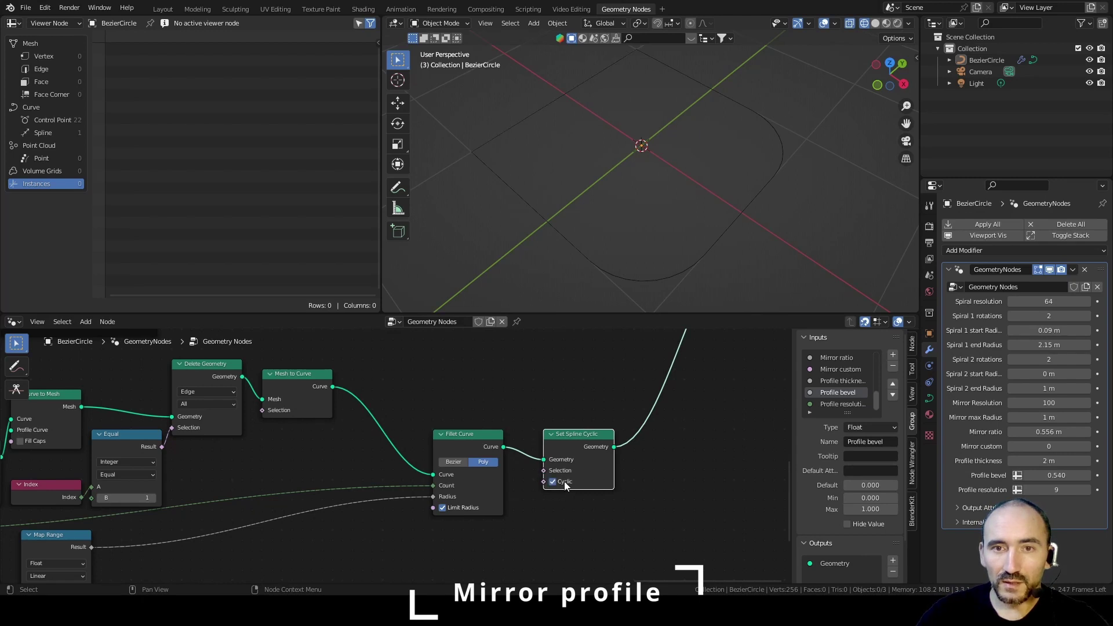
middle_drag(652, 185, 682, 170)
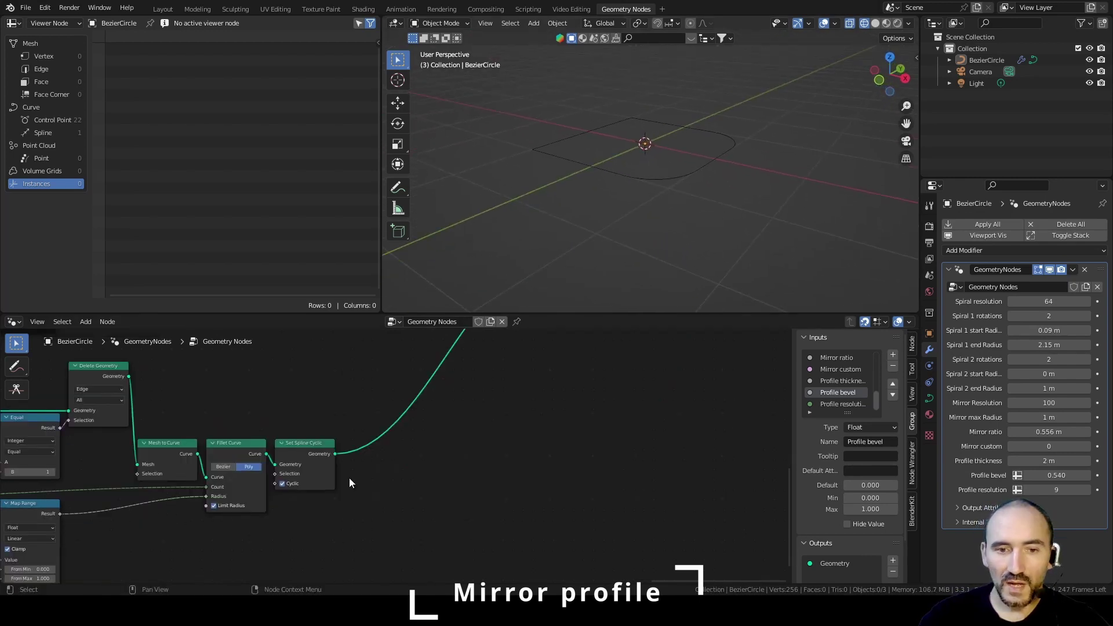
Step: Add a second Curve to Mesh node, unconnected, between the Mirror frame and the Group Output
key(shift+a)
text(curve to m)
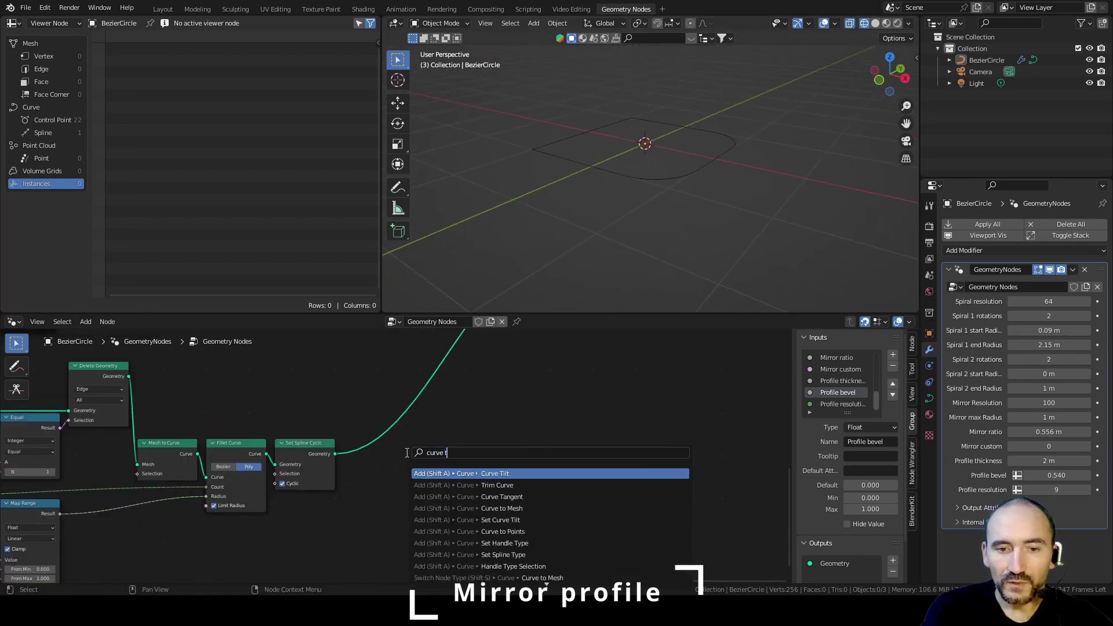
key(Return)
click(335, 387)
key(Home)
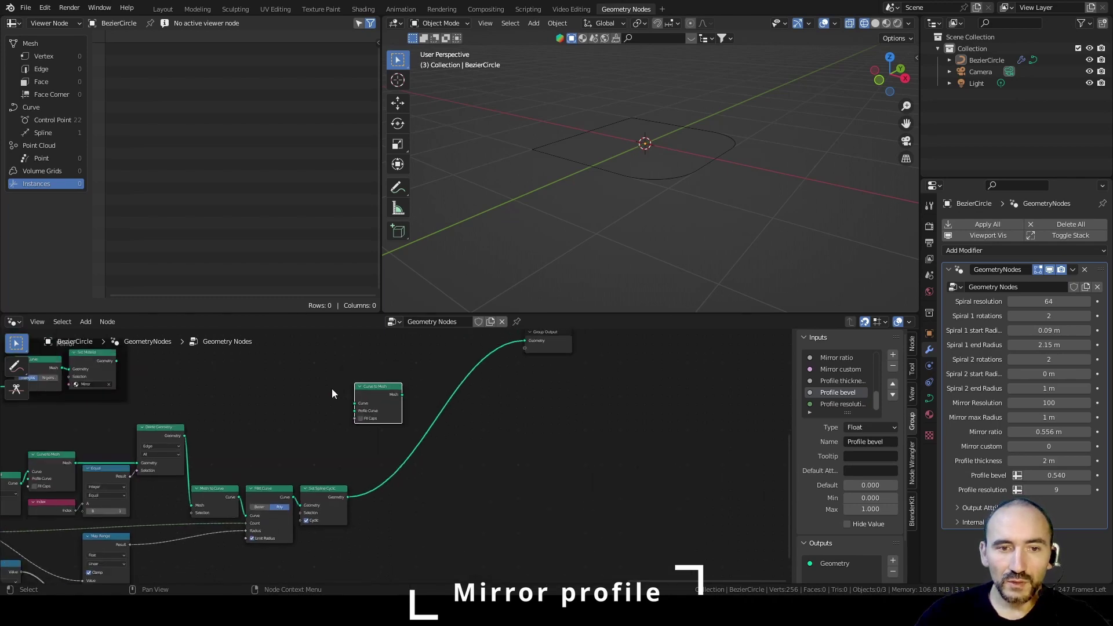
Step: Connect the curve output that feeds the Mirror frame to the new Curve to Mesh node's Curve input
scroll(347, 444, up, 2)
scroll(328, 445, down, 4)
middle_drag(92, 487, 281, 435)
scroll(289, 434, down, 4)
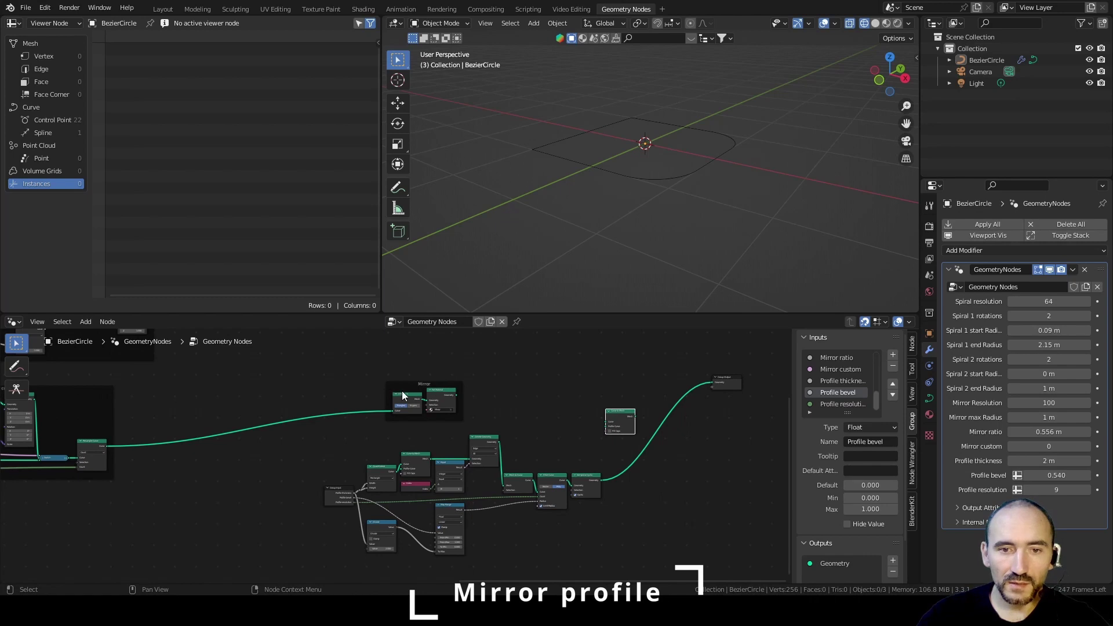
scroll(426, 405, up, 2)
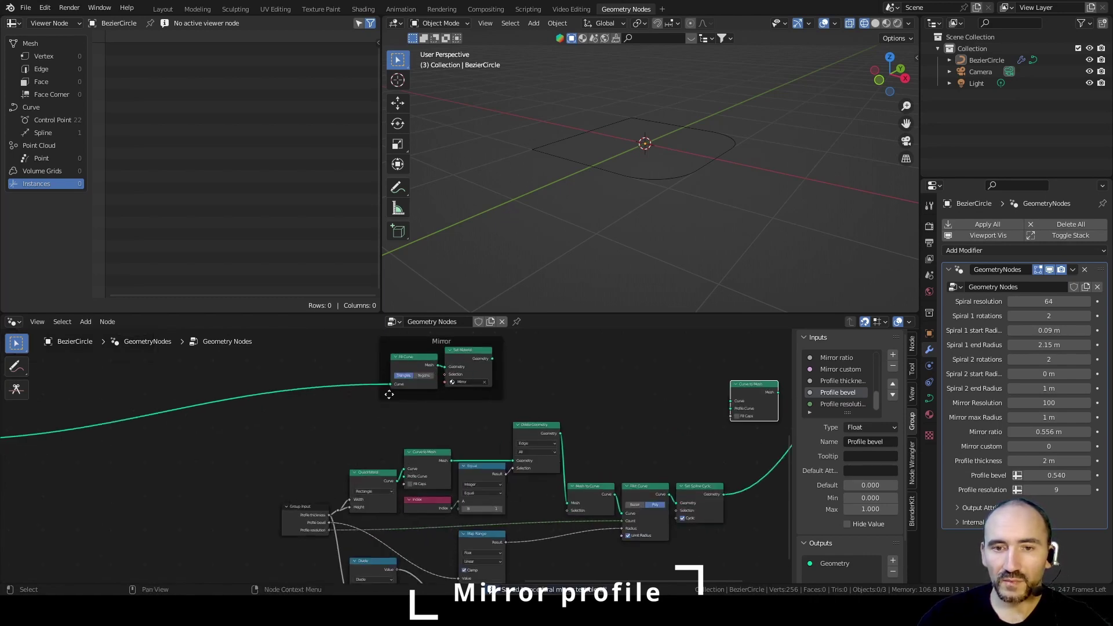
scroll(318, 422, down, 2)
drag(64, 445, 642, 415)
middle_drag(642, 415, 451, 449)
scroll(451, 449, up, 1)
middle_drag(545, 434, 371, 464)
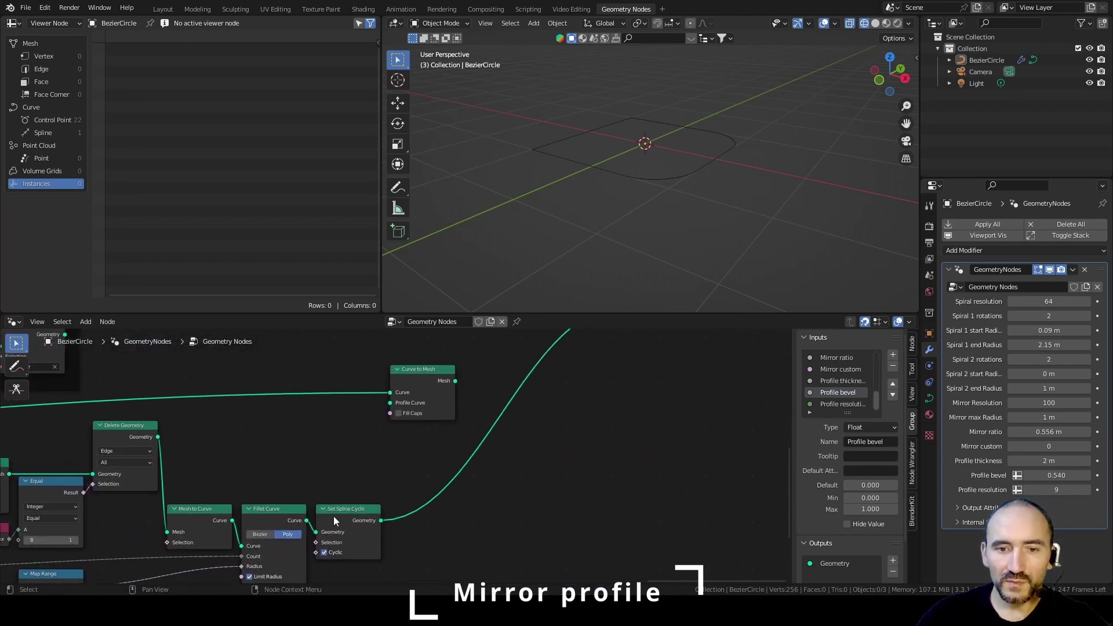
Step: Connect the Set Spline Cyclic output to the new Curve to Mesh node's Profile Curve and enable Fill Caps
drag(381, 520, 390, 402)
click(399, 412)
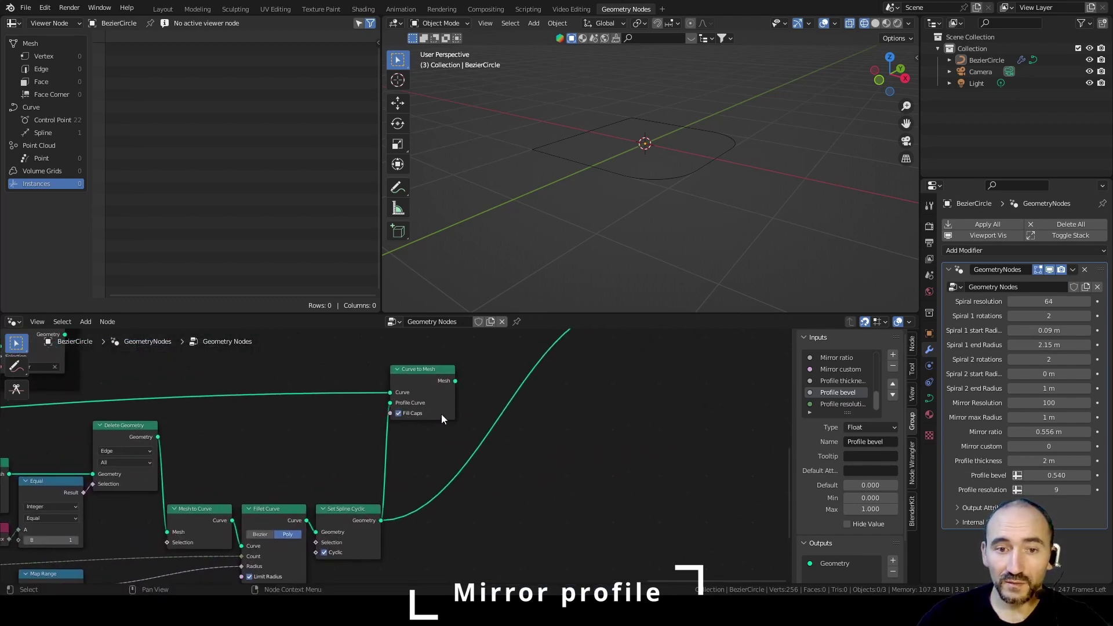
Step: Add a Join Geometry node combining the Mirror frame's Set Material output with the new Curve to Mesh, and connect it to the Group Output
middle_drag(440, 413, 537, 450)
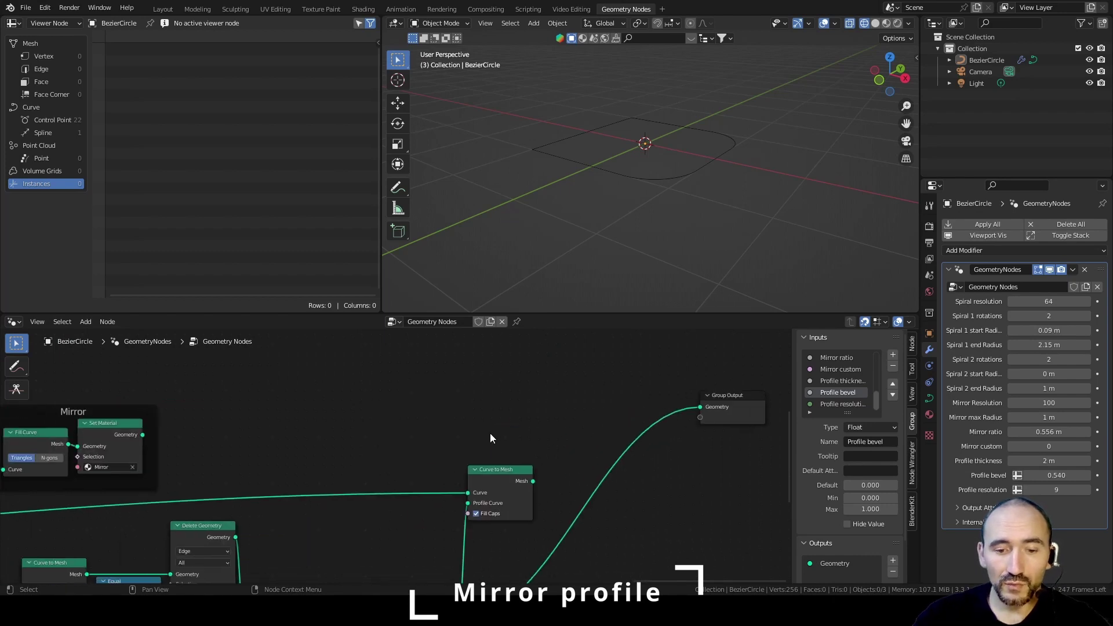
key(F3)
text(join ge)
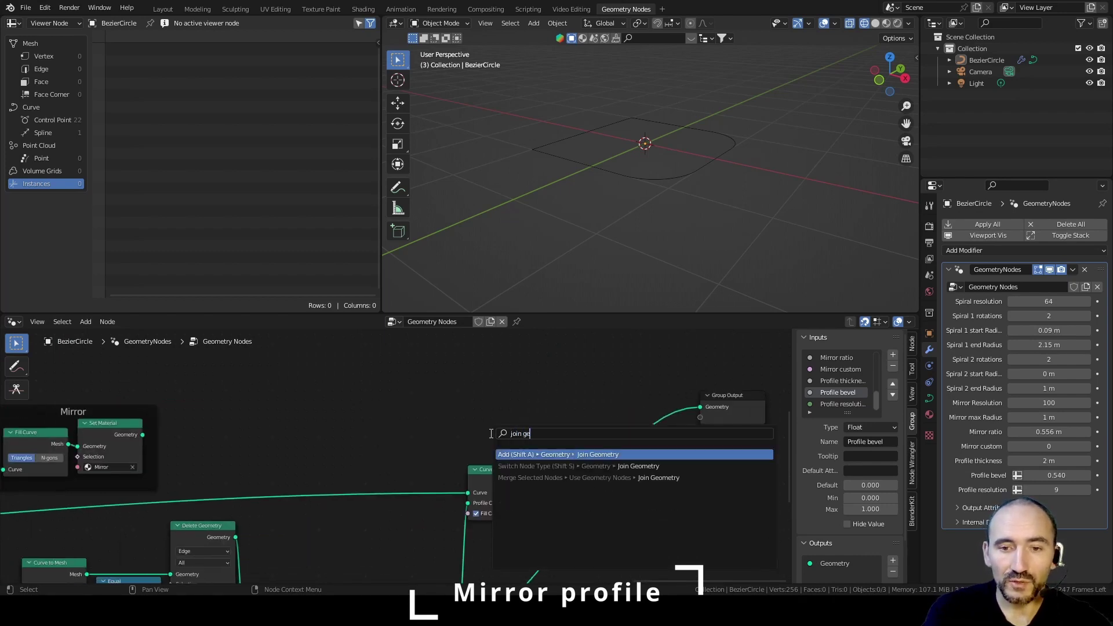
key(Return)
click(529, 404)
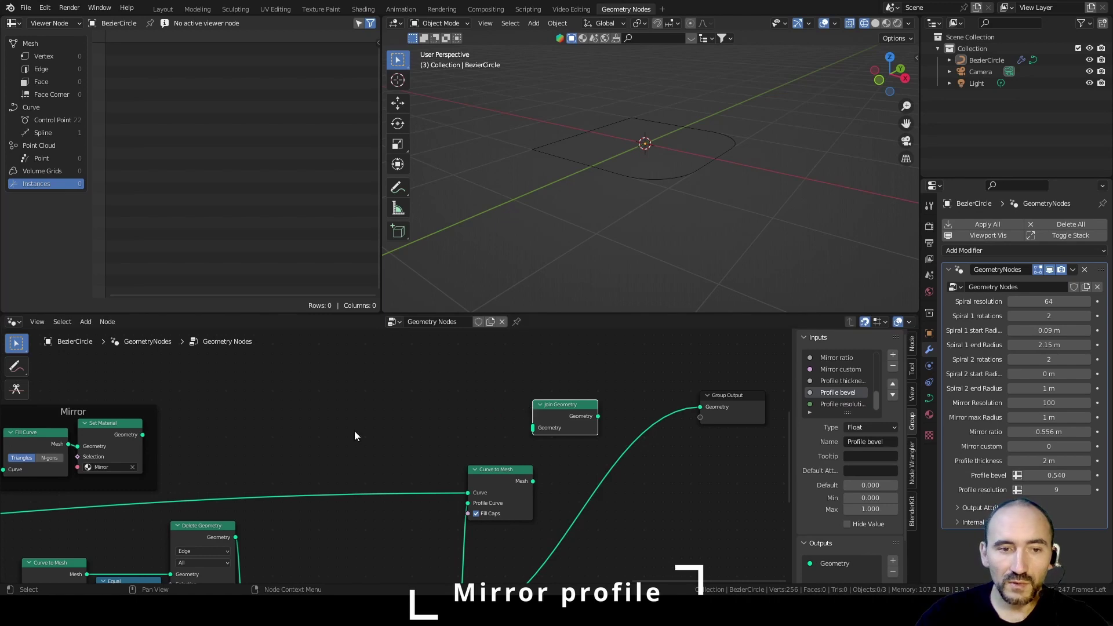
drag(143, 434, 533, 427)
drag(532, 481, 533, 429)
drag(599, 417, 702, 406)
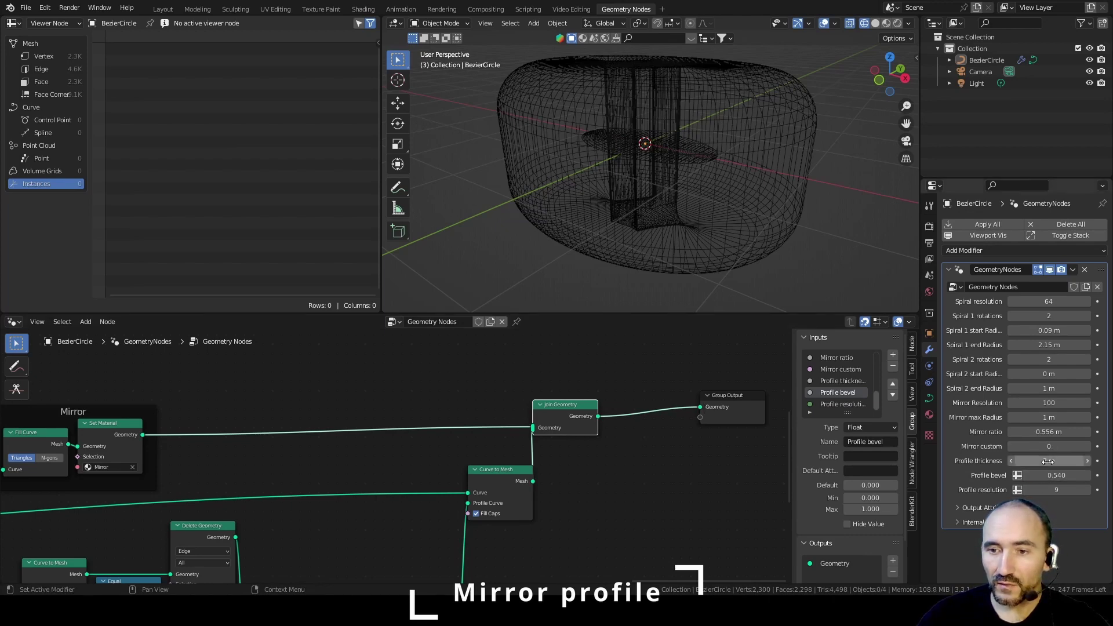
Step: Reduce the Profile thickness to about 0.014 m
drag(1048, 460, 989, 461)
scroll(680, 179, up, 5)
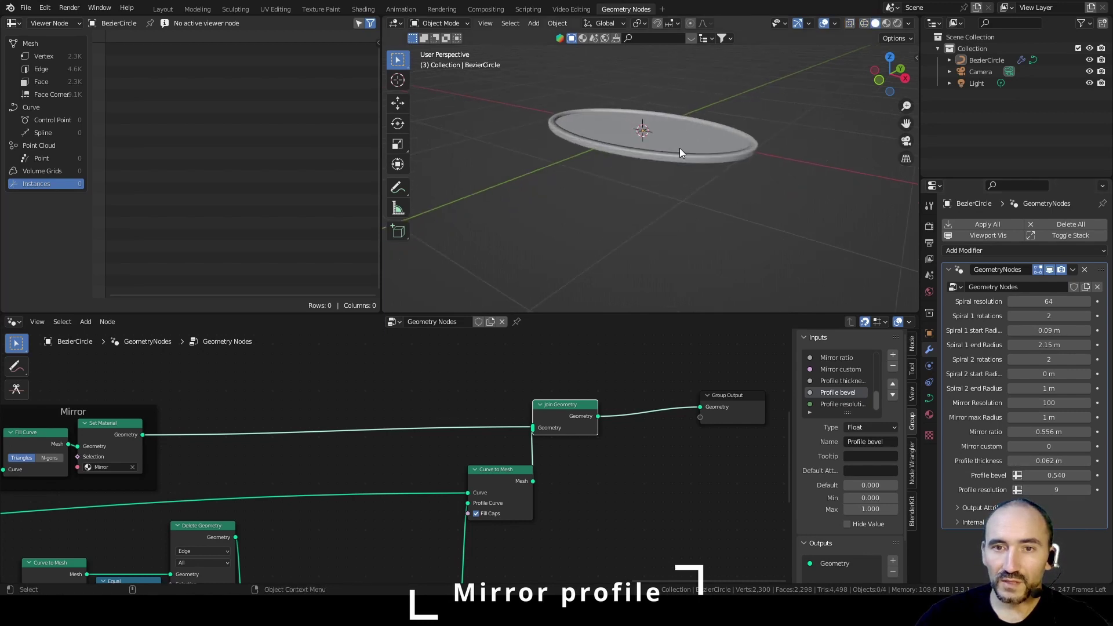
middle_drag(659, 137, 791, 154)
drag(1048, 461, 1033, 461)
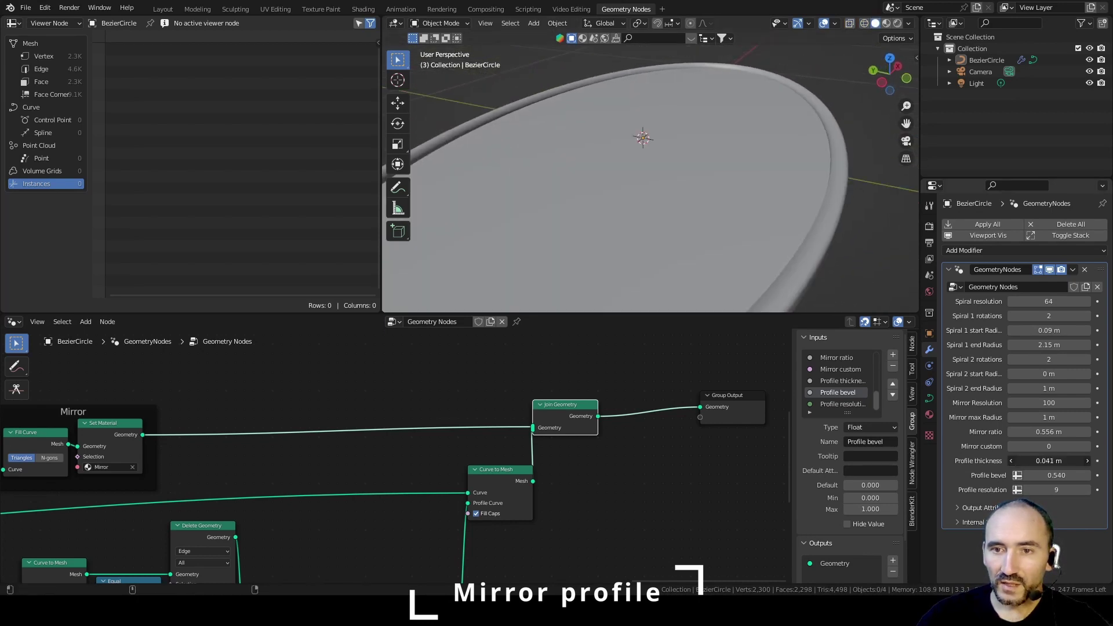
middle_drag(661, 272, 712, 174)
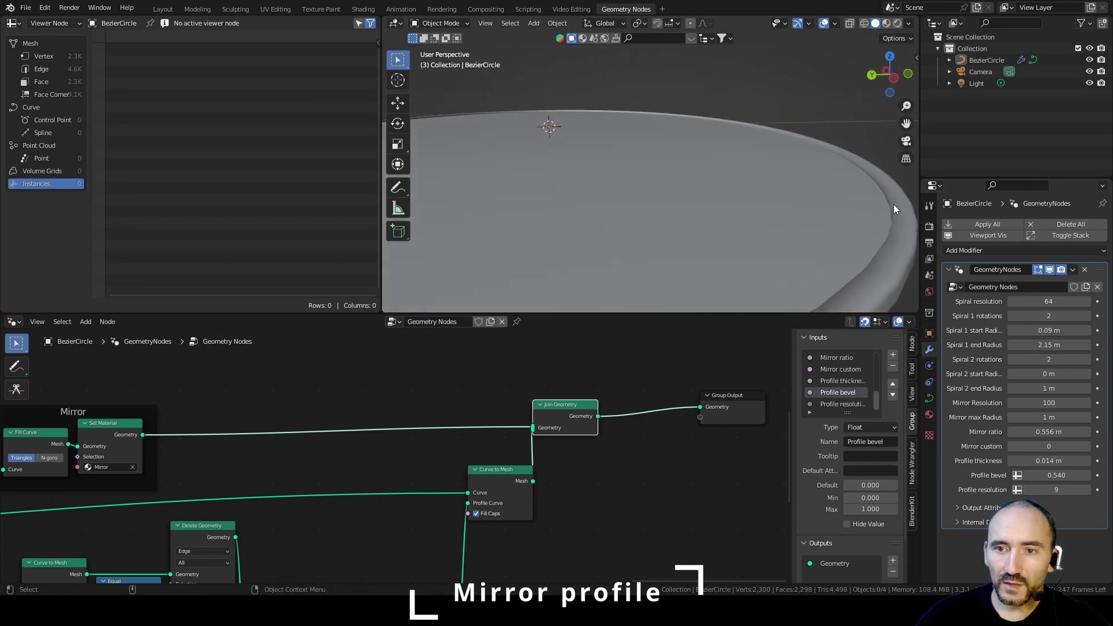
Step: Apply Shade Smooth to the mirror object in the viewport and deselect the object
click(928, 398)
right_click(725, 154)
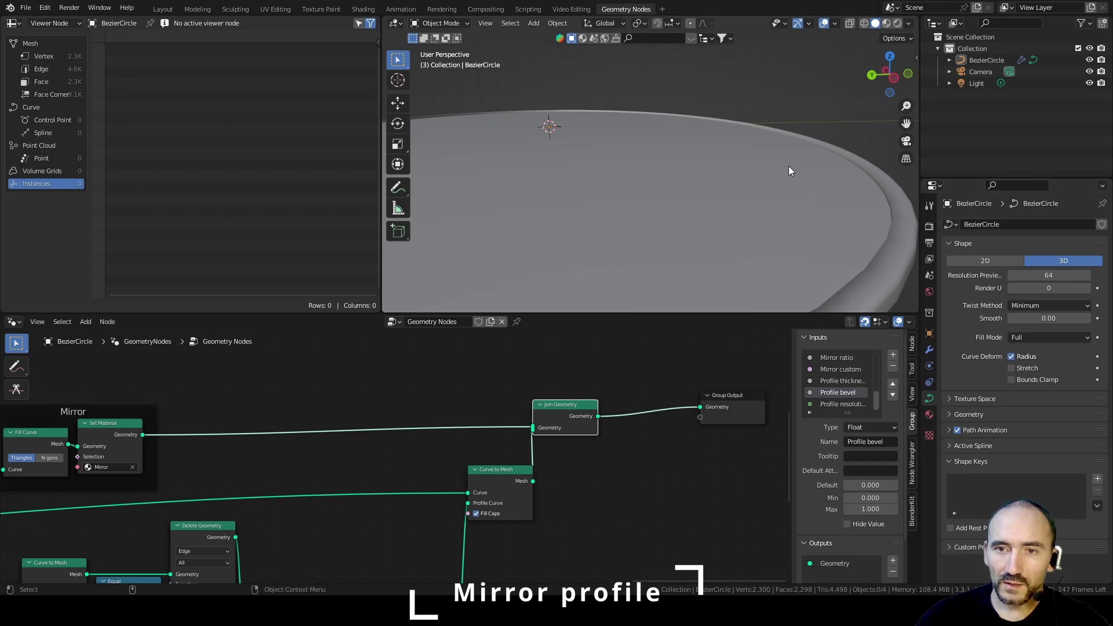
click(788, 166)
right_click(708, 155)
click(675, 213)
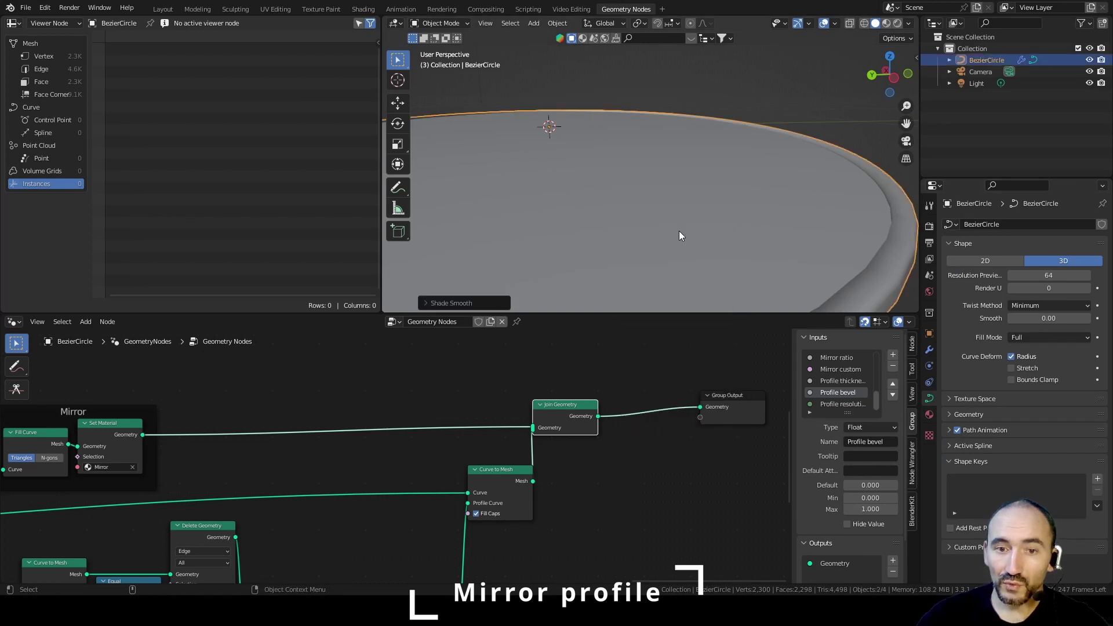
click(436, 302)
key(alt+a)
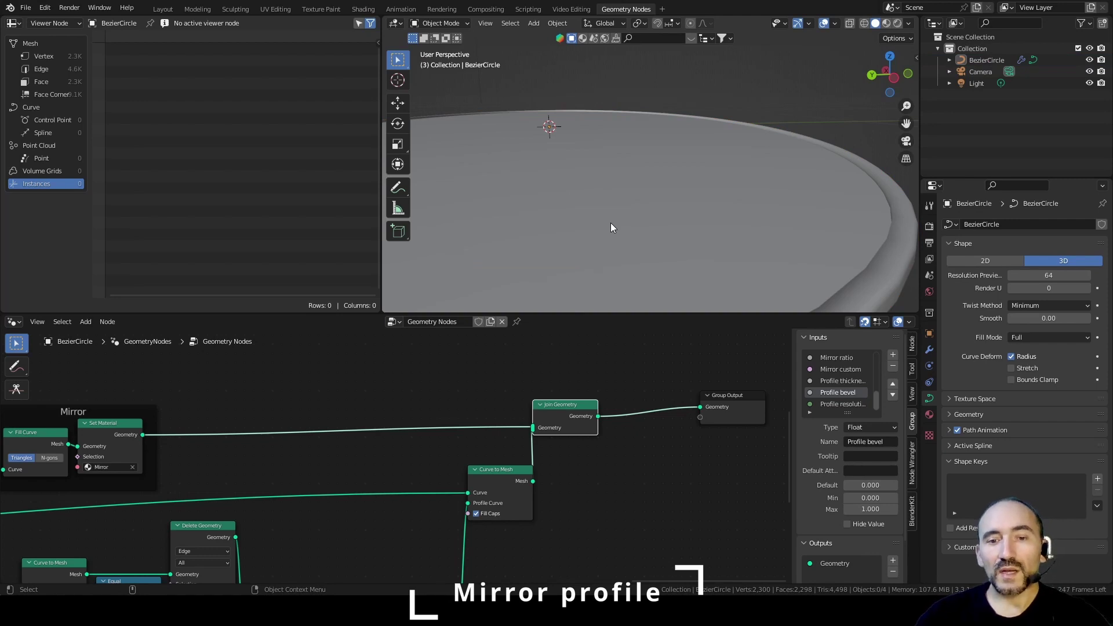
Step: Move the Group Output node farther from the Join Geometry node to make room for more nodes
drag(560, 404, 588, 405)
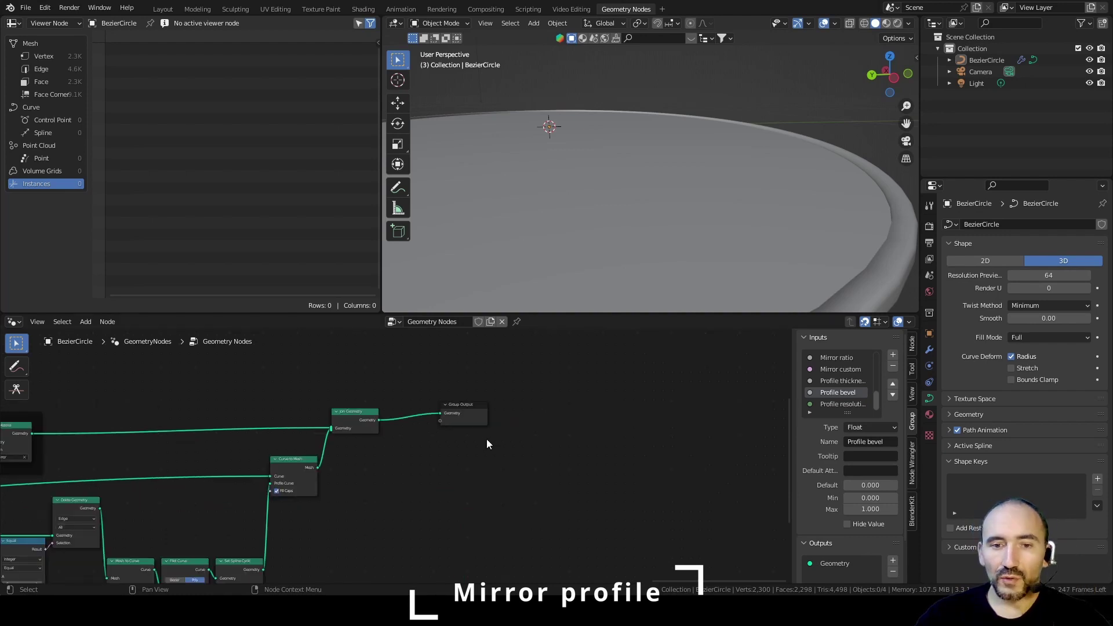
drag(474, 404, 683, 409)
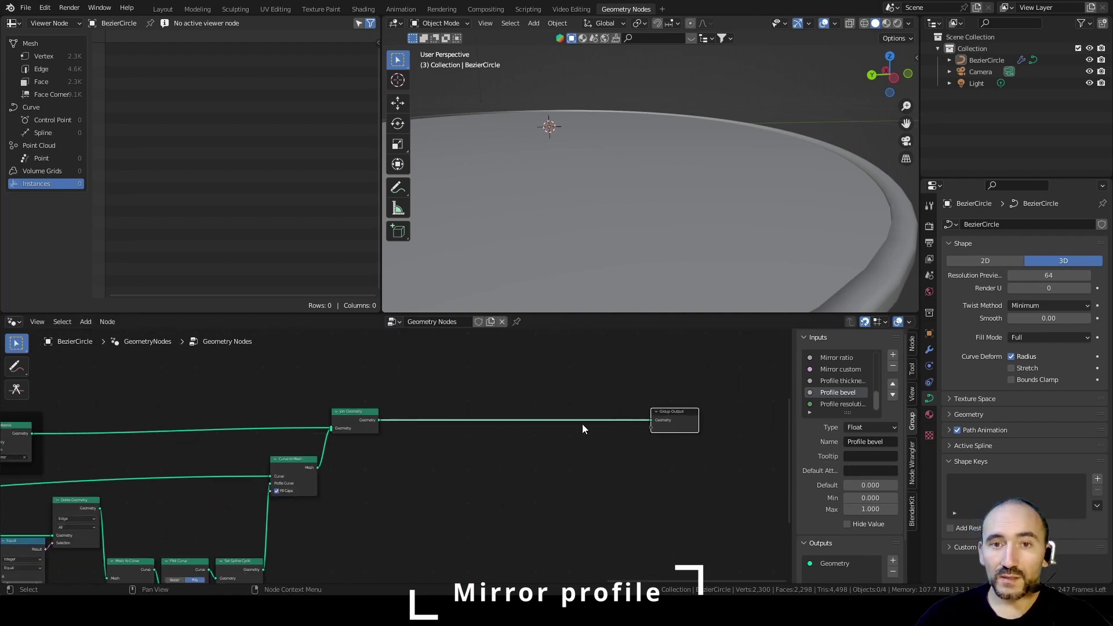
click(378, 466)
Step: Add a Group Input node and a Delete Geometry node above the Join Geometry node
middle_drag(373, 466, 470, 468)
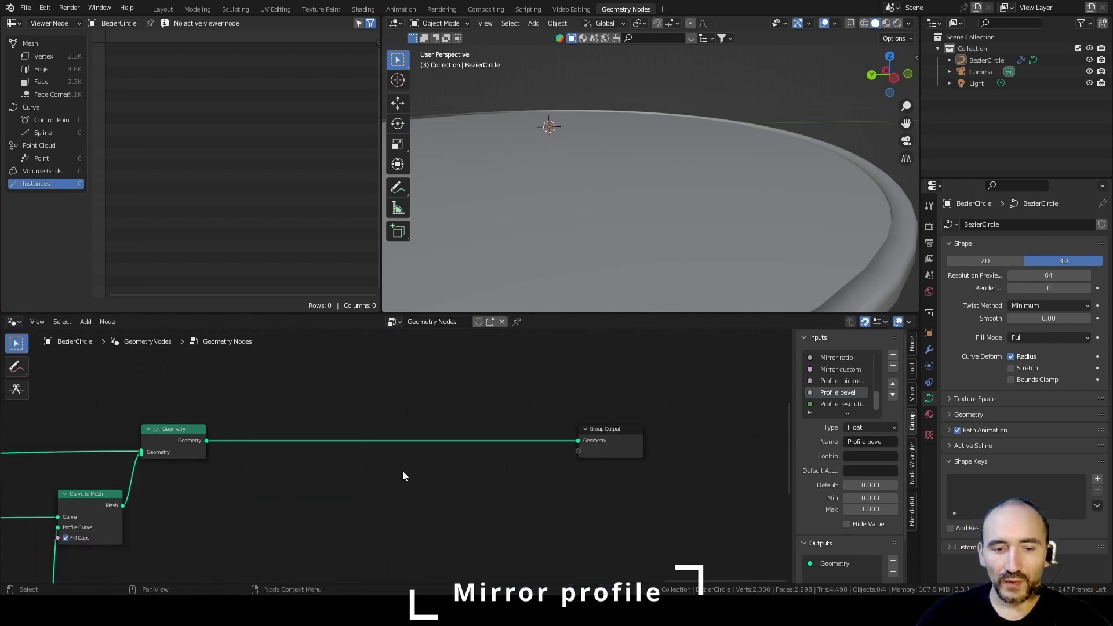
key(F3)
text(grou)
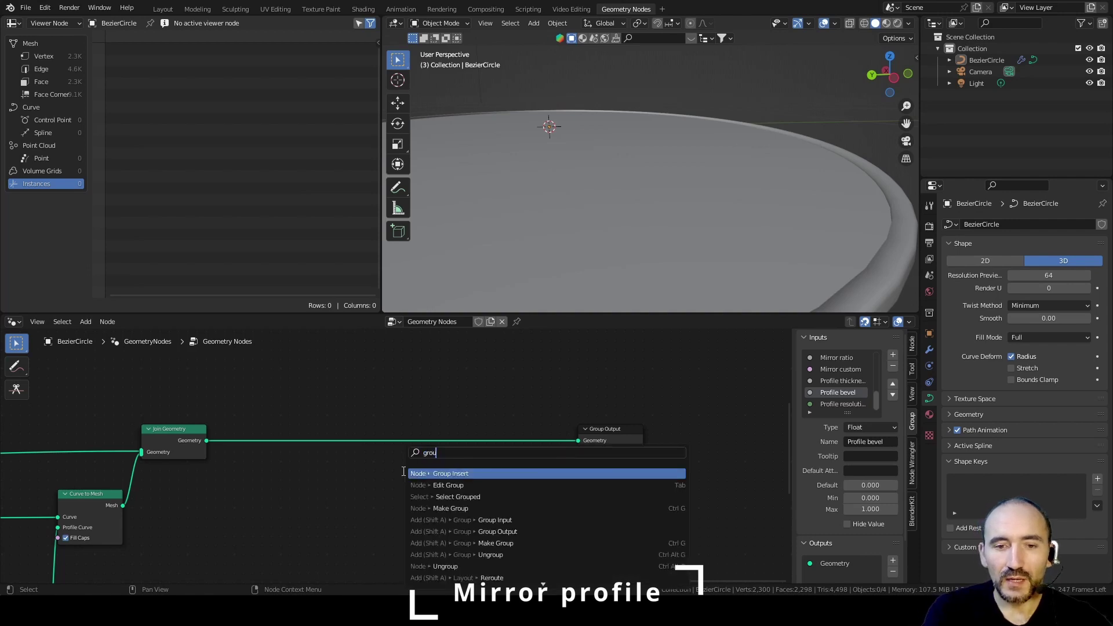
text(p inp)
key(Return)
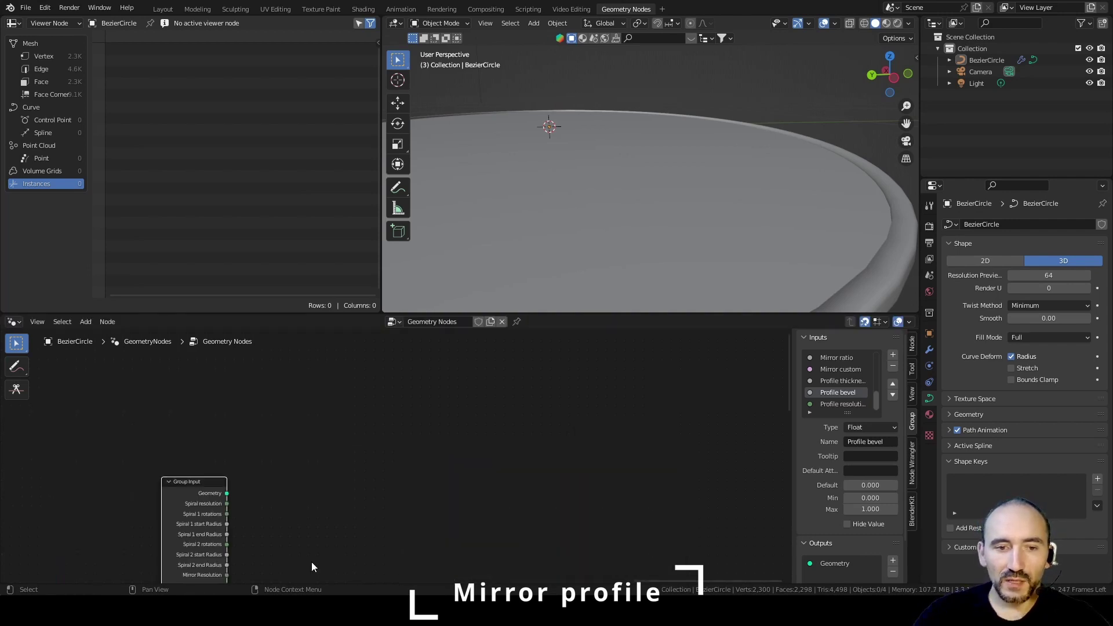
middle_drag(311, 561, 287, 408)
key(F3)
text(delete geom)
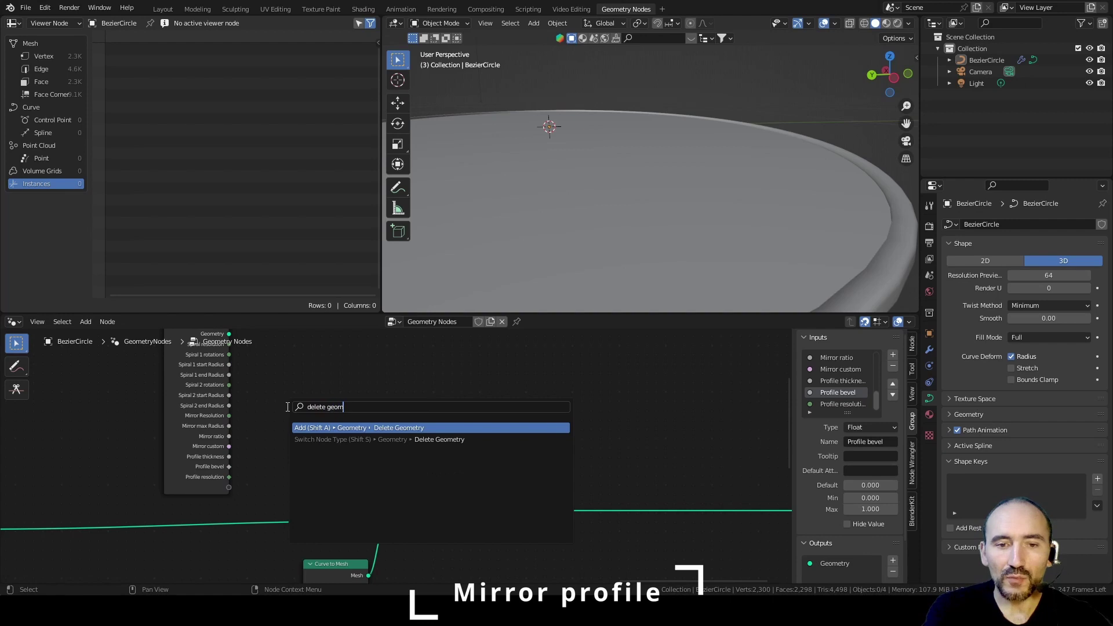
key(Return)
click(394, 377)
Step: Add an Index node and an integer Not Equal compare node with B at 0 beside the Delete Geometry node
key(F3)
text(index)
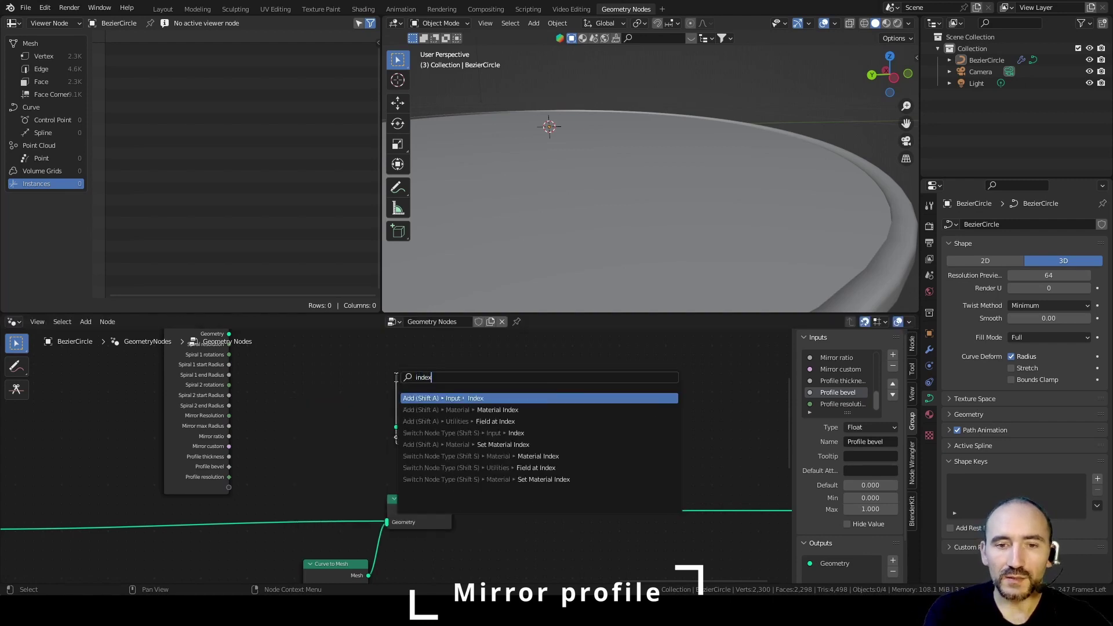
key(Return)
click(322, 456)
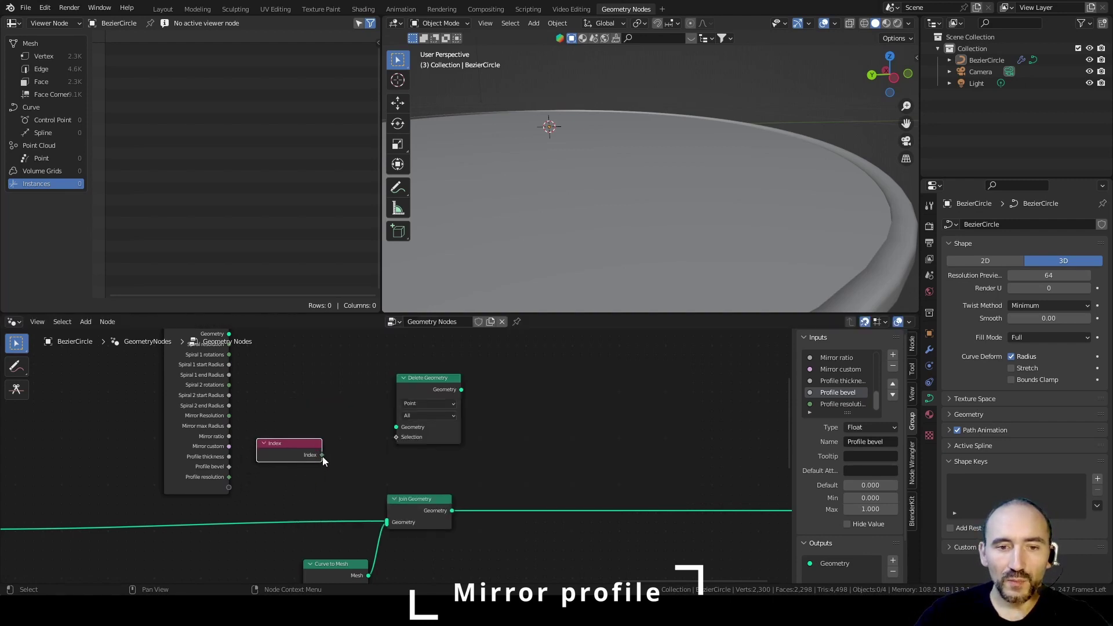
drag(322, 455, 352, 461)
text(not)
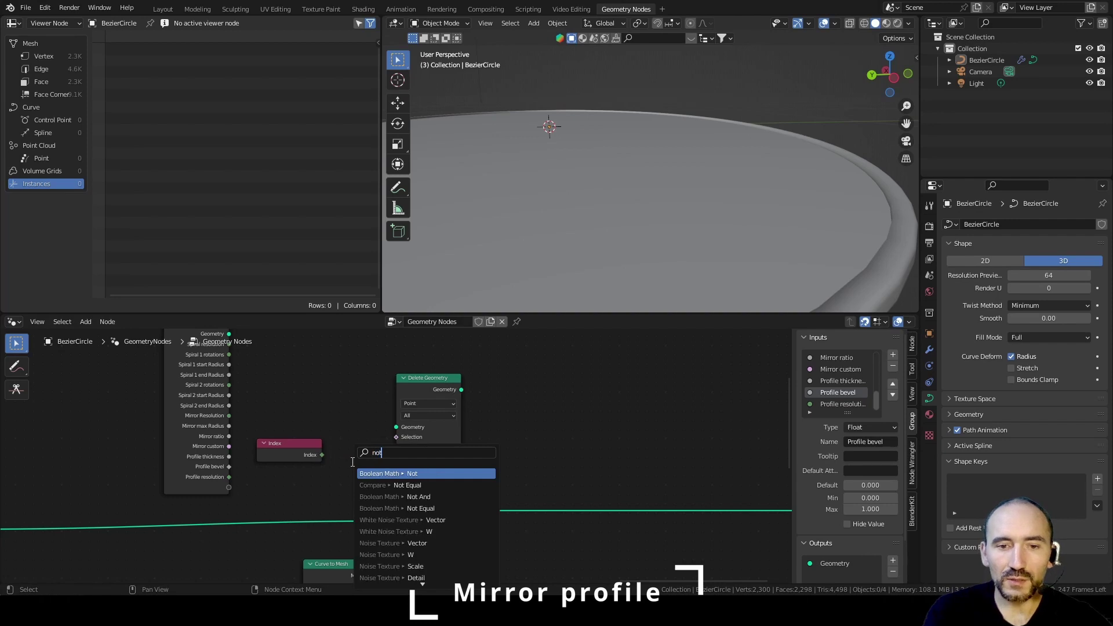
click(383, 485)
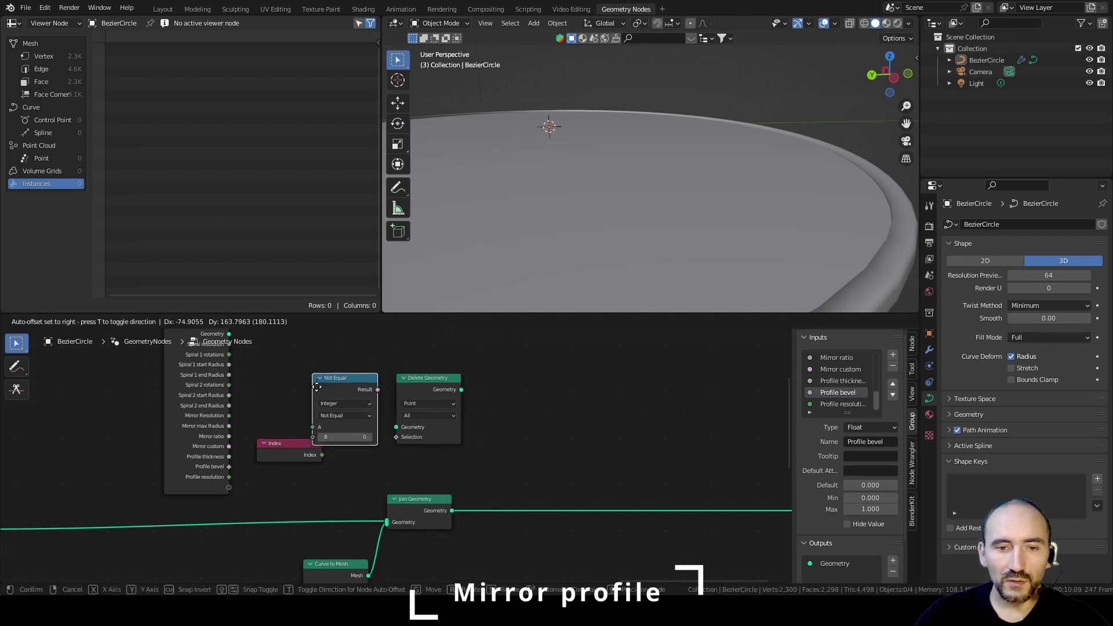
Step: Feed the Group Input's Geometry and the Not Equal result into Delete Geometry, and connect its output to Join Geometry
click(374, 466)
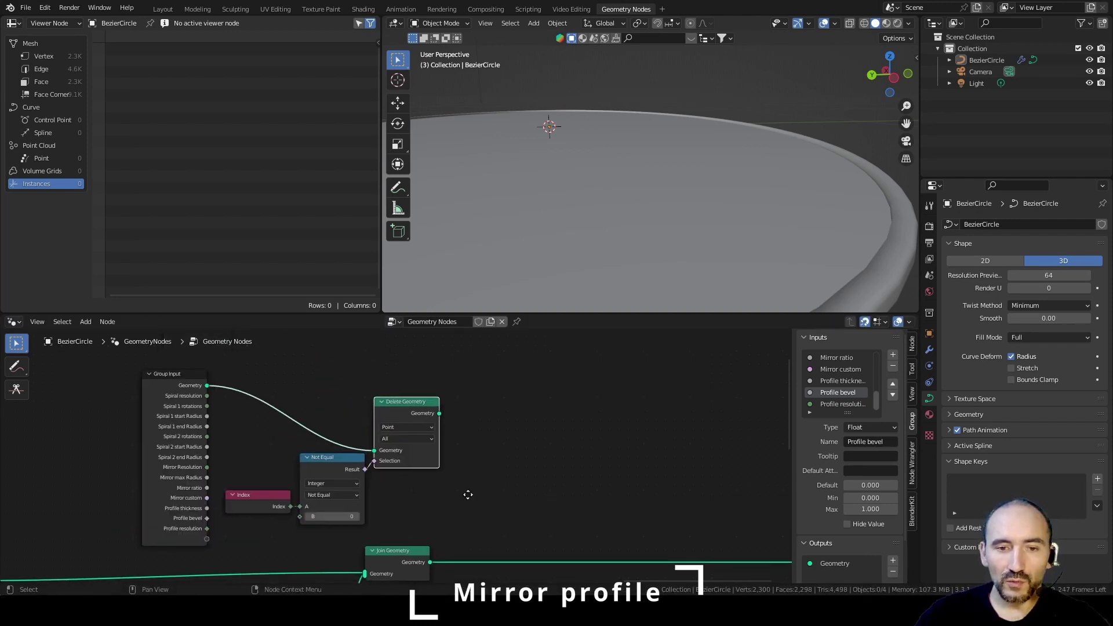
middle_drag(467, 492, 467, 463)
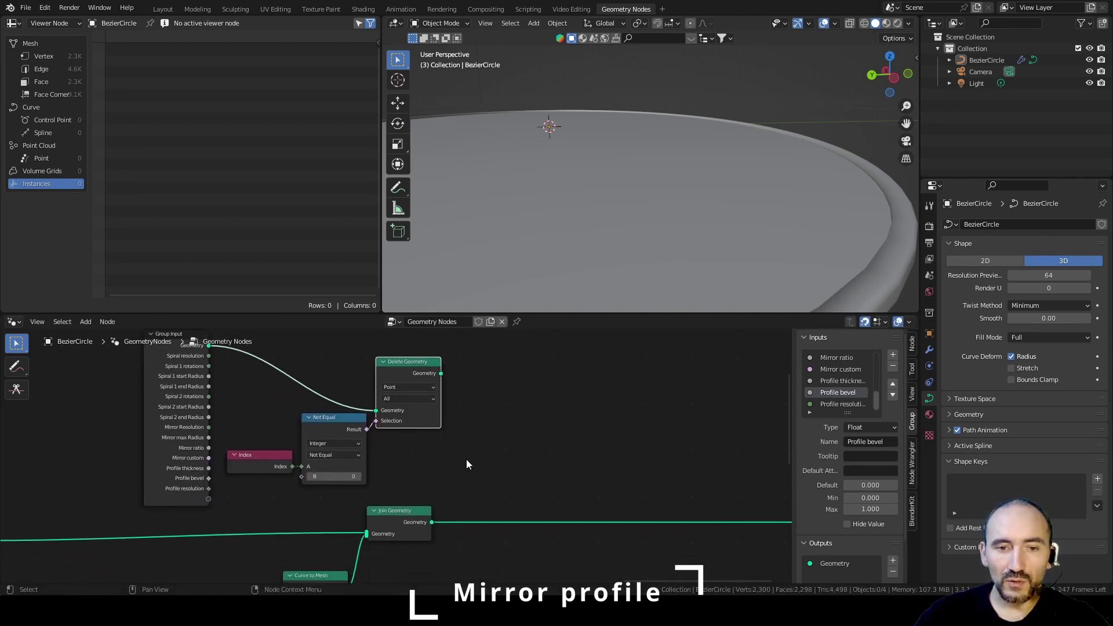
drag(440, 374, 556, 524)
Step: Insert a Set Shade Smooth node between the frame's Curve to Mesh and the Join Geometry node
middle_drag(422, 570, 431, 456)
click(425, 507)
key(F3)
text(set smo)
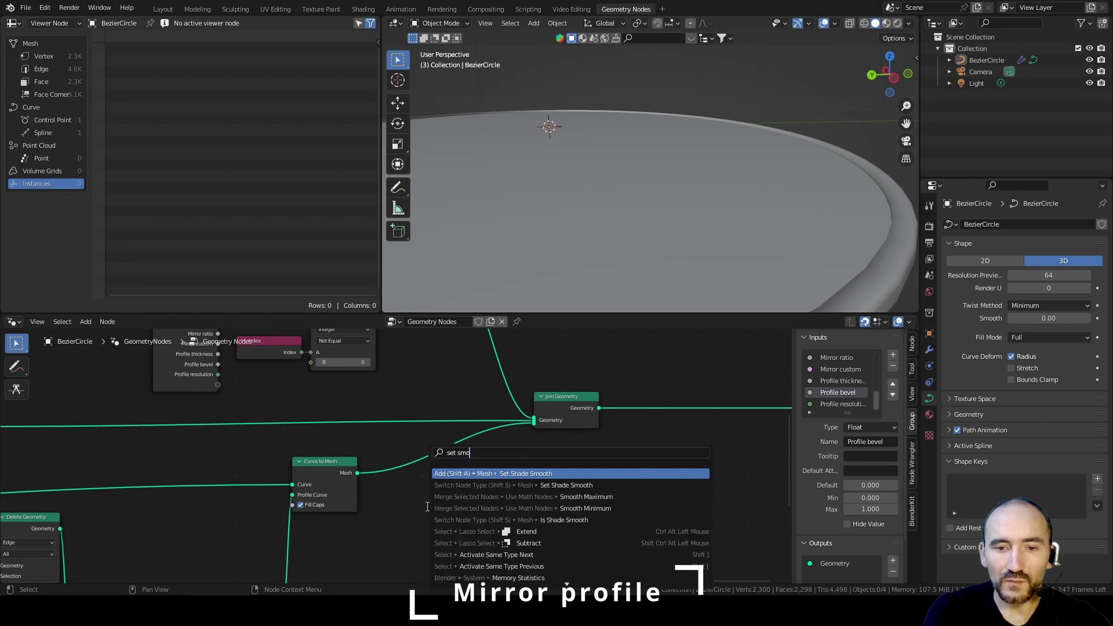
key(Return)
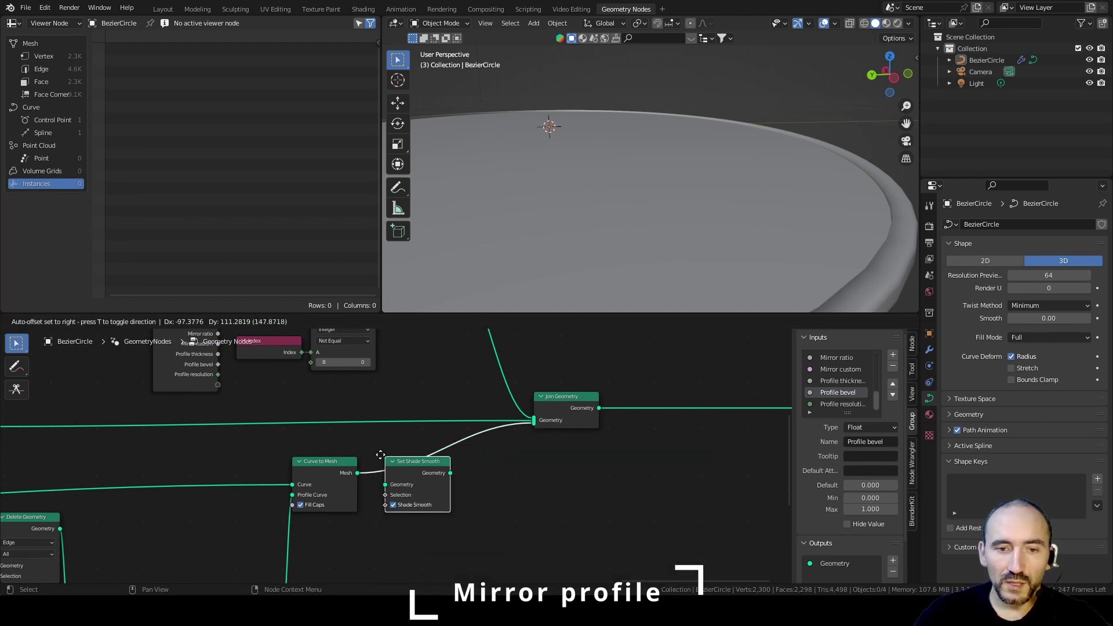
click(381, 454)
Step: Insert a Set Material node between Set Shade Smooth and Join Geometry
key(F3)
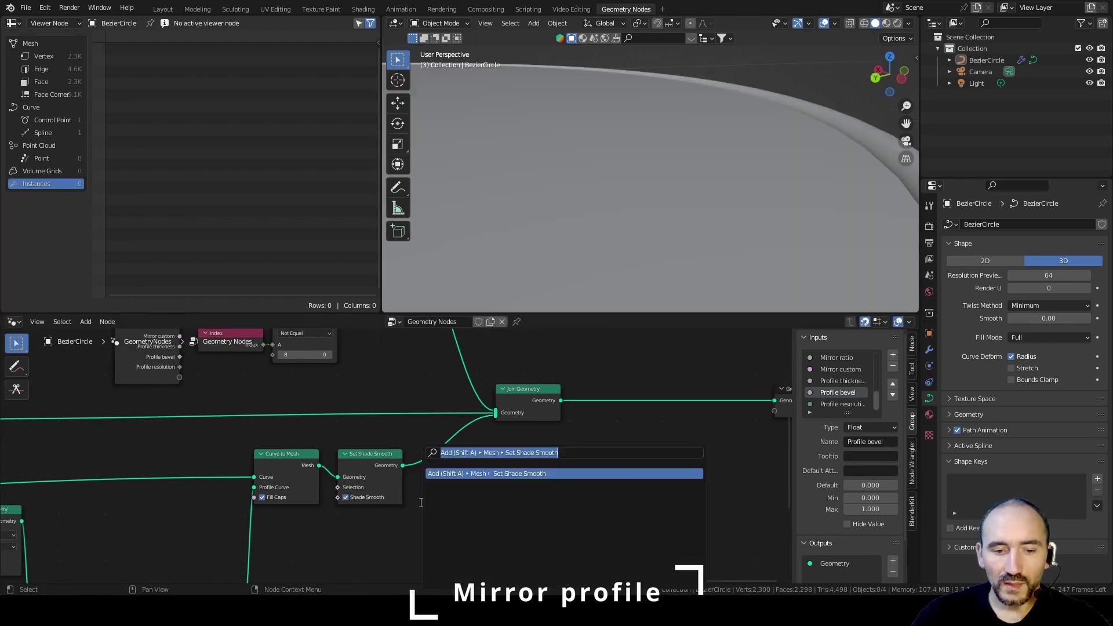
text(set mat)
key(Return)
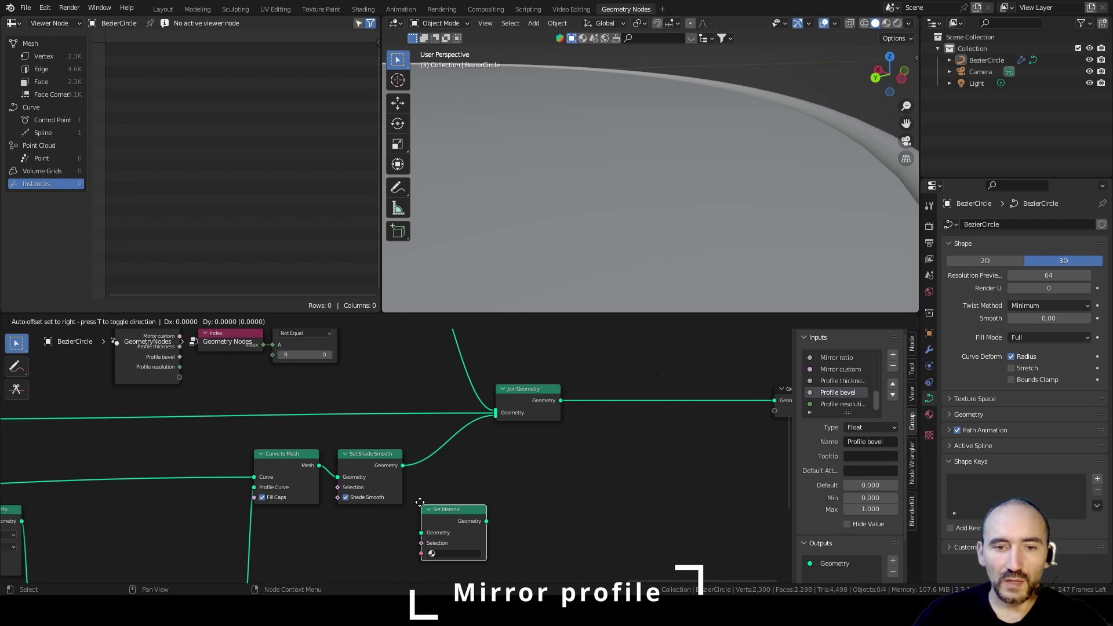
click(439, 447)
Step: Create a second material named Iron on the object and assign it in the frame profile's Set Material node
click(929, 414)
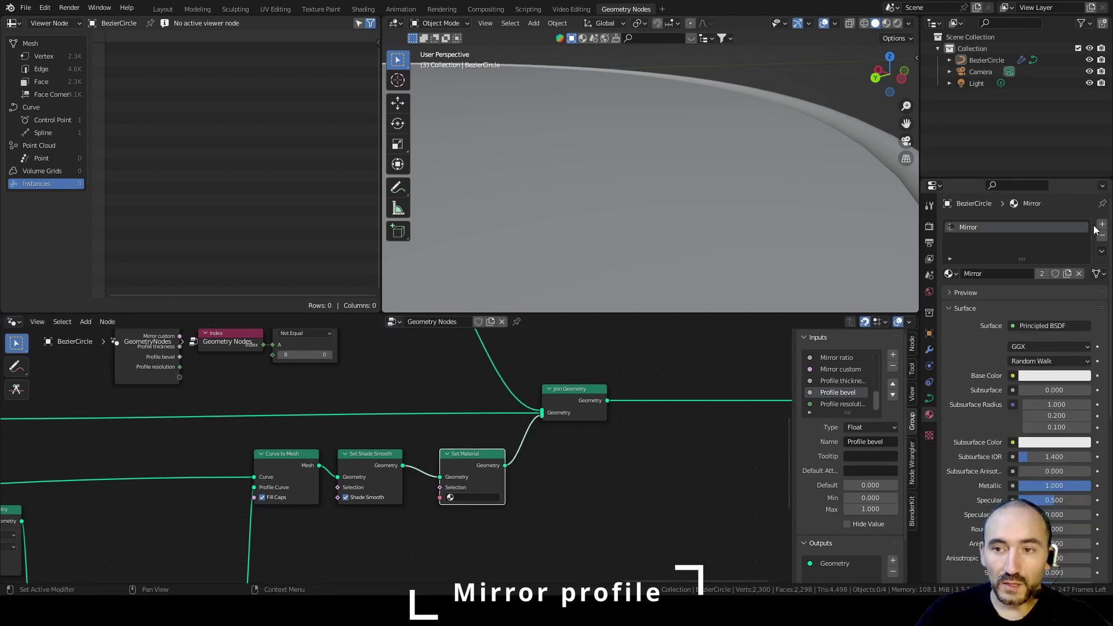
click(1101, 224)
click(978, 291)
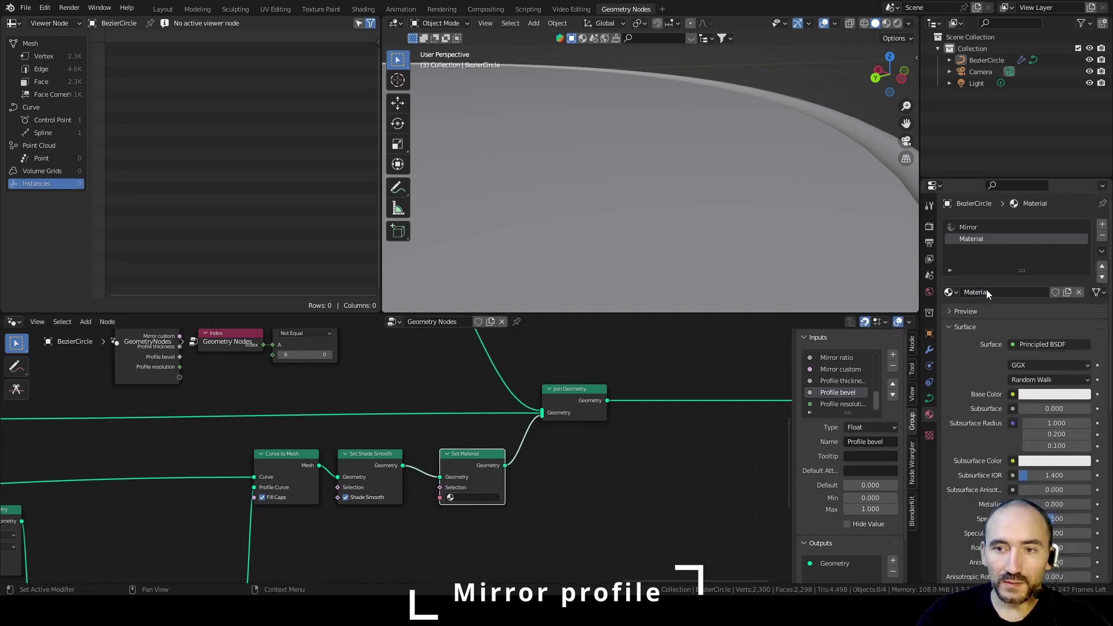
double_click(986, 291)
text(Iron)
key(Return)
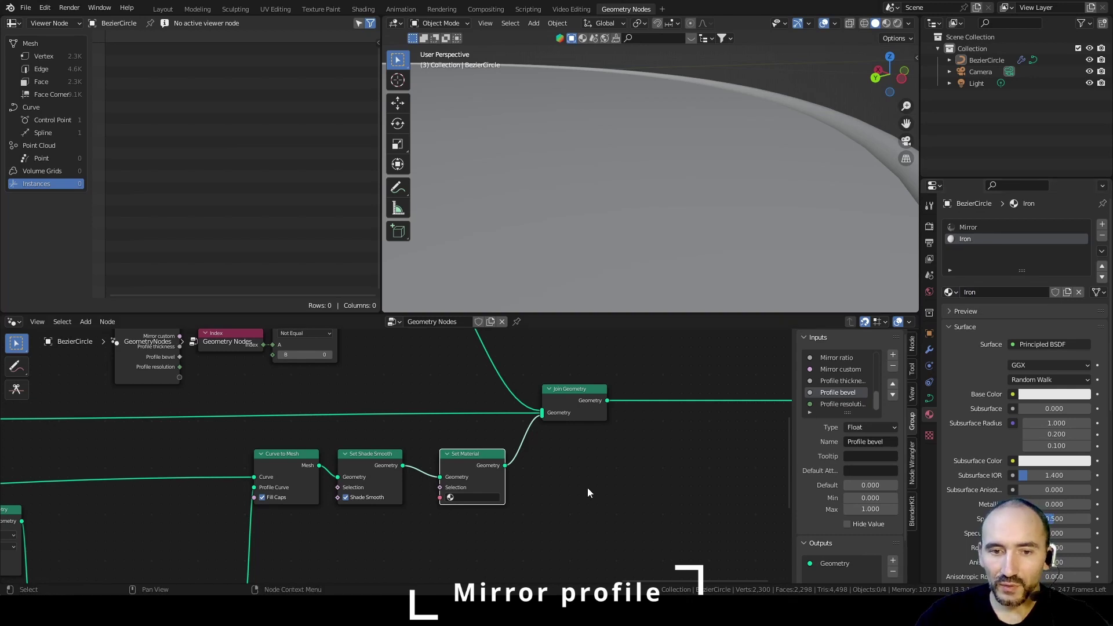
click(489, 497)
click(465, 407)
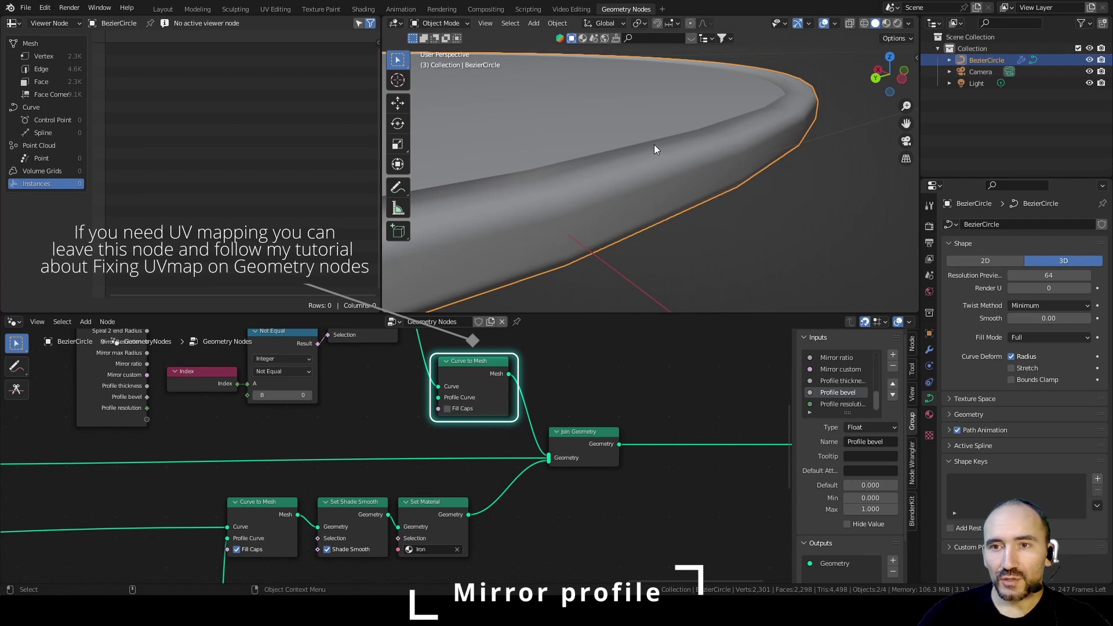
Step: Examine the frame's smooth shading around the mirror edge and the overall node layout
scroll(654, 145, down, 12)
scroll(655, 145, up, 10)
middle_drag(659, 147, 662, 148)
scroll(662, 149, down, 2)
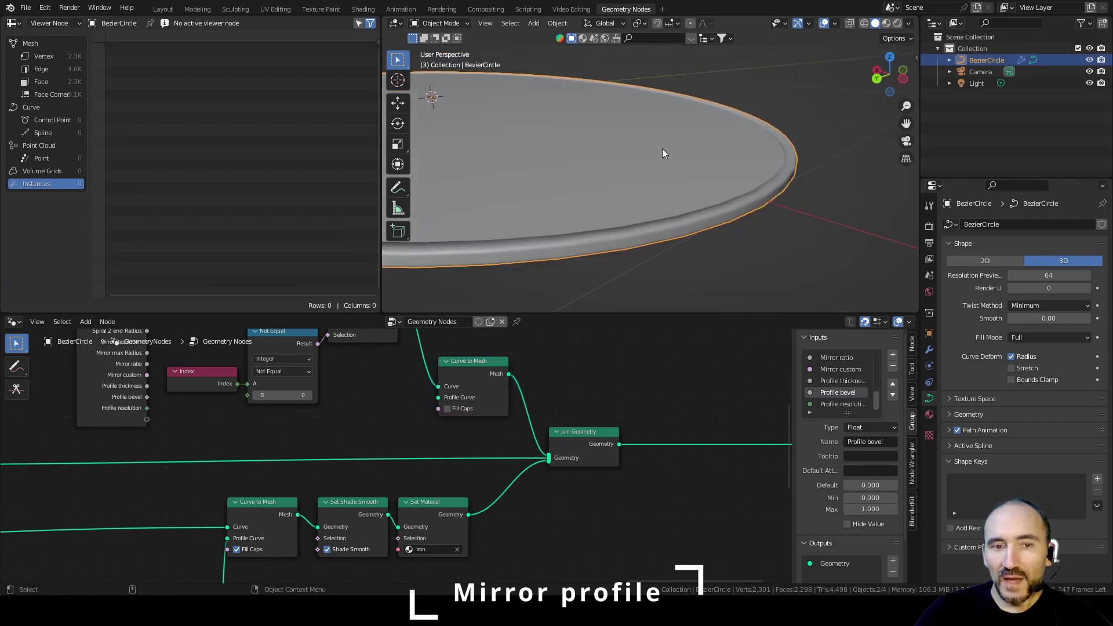
scroll(521, 371, down, 3)
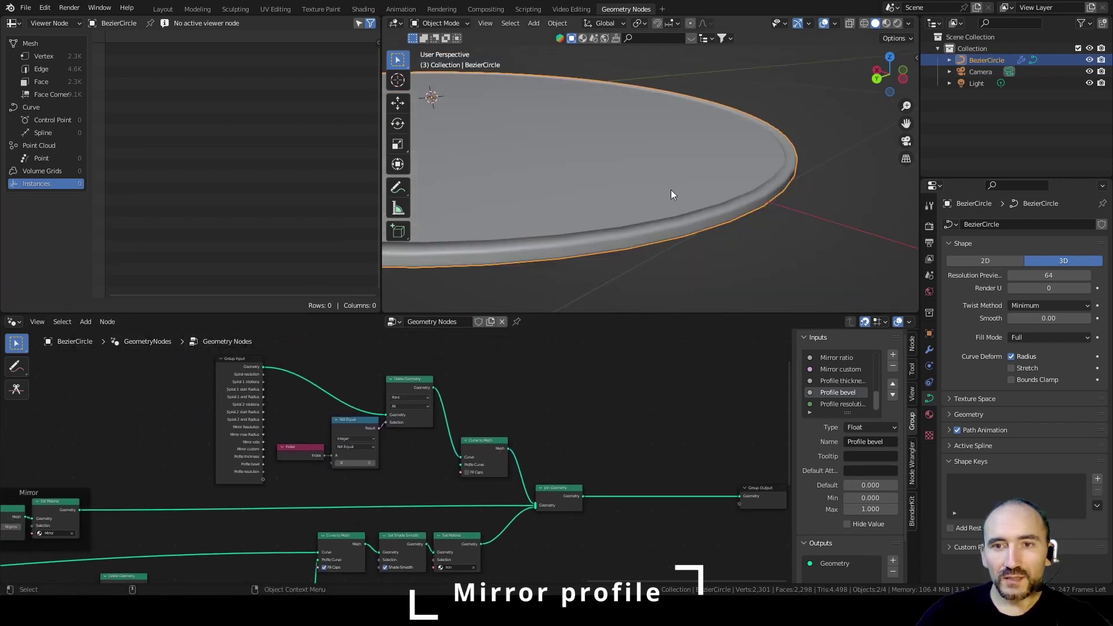
Step: Add a mesh circle with 100 vertices and a 1 m radius at the centre of the scene
scroll(666, 110, down, 9)
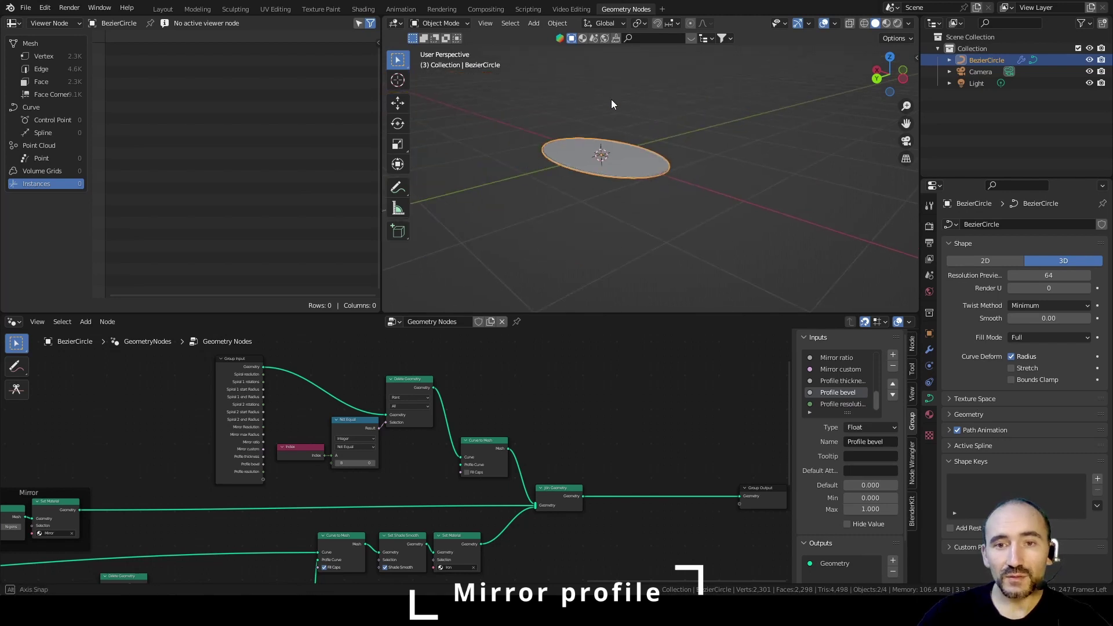
middle_drag(611, 99, 638, 123)
scroll(666, 176, up, 4)
key(shift+a)
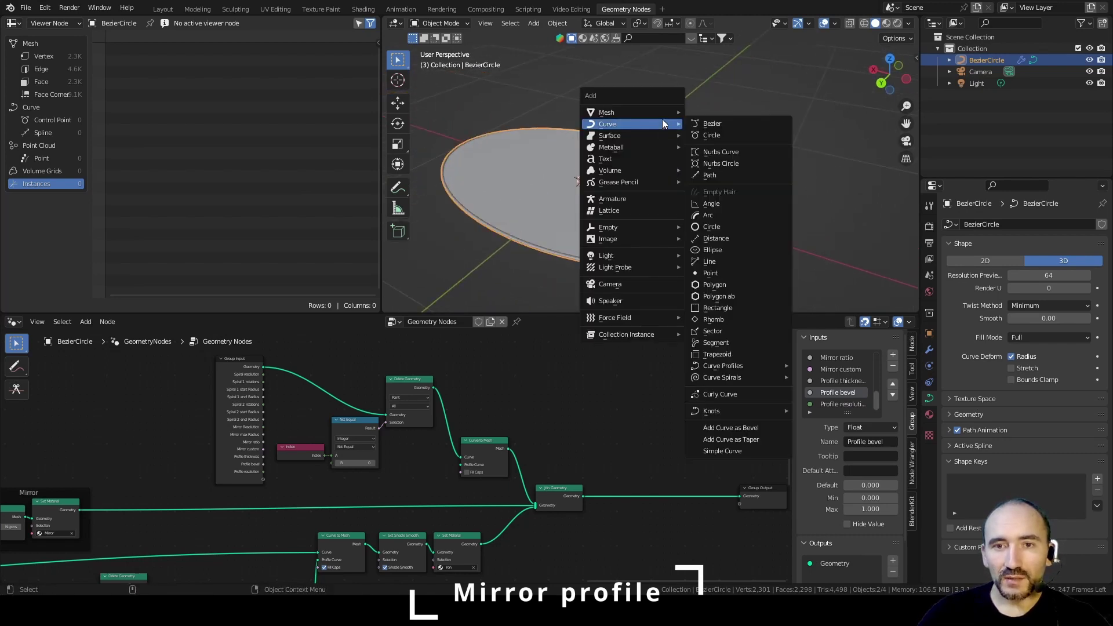
mouse_move(655, 109)
click(741, 135)
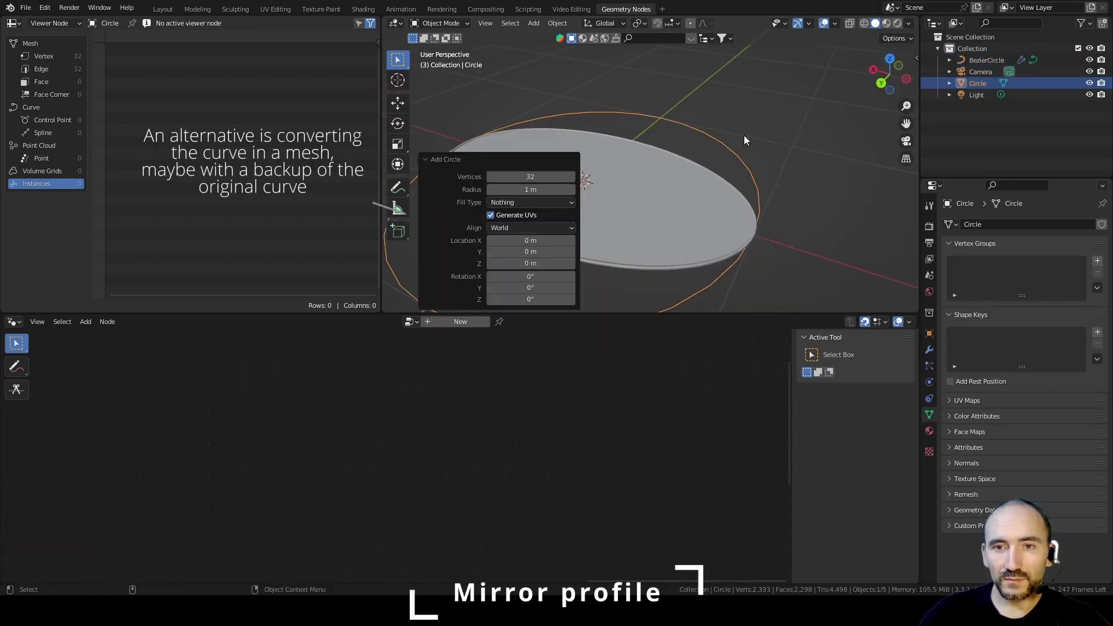
drag(510, 178, 539, 177)
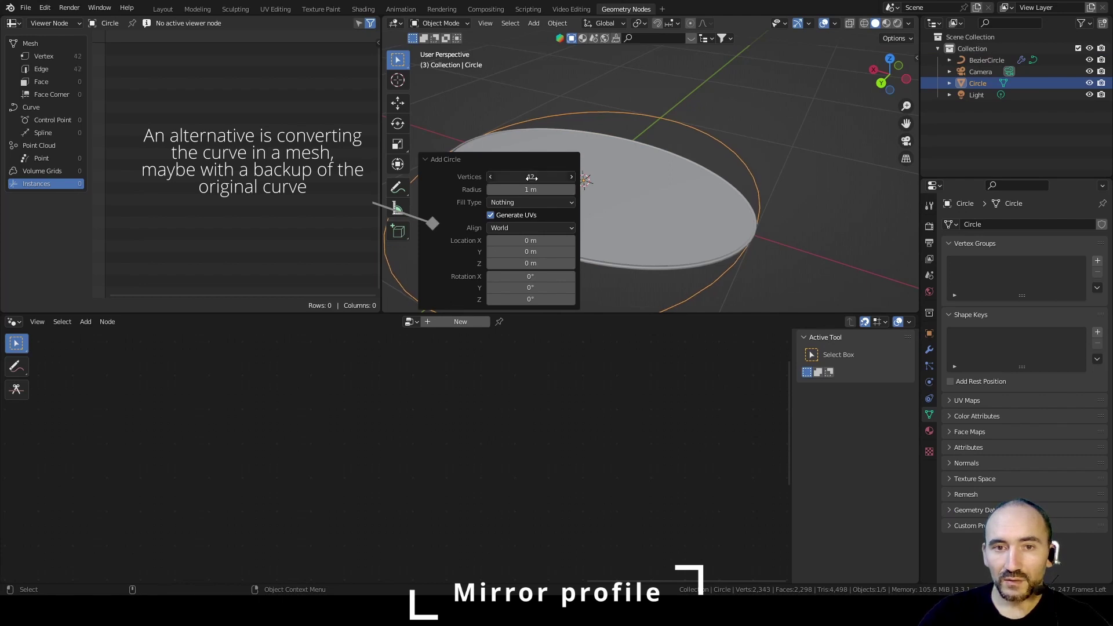
click(510, 177)
text(100)
key(Return)
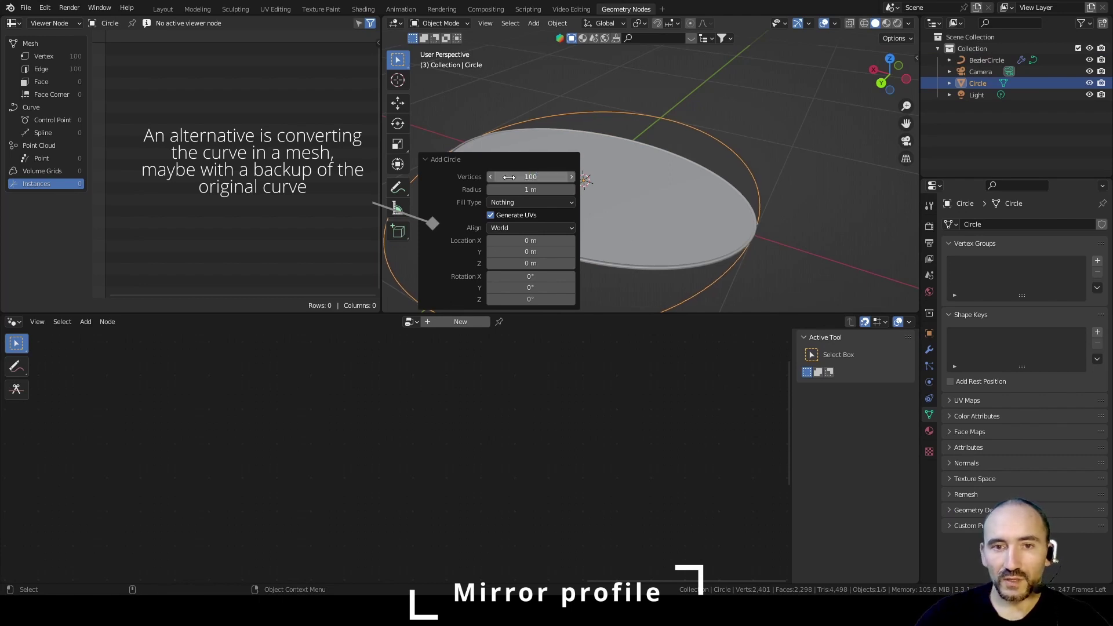
Step: Move one upper-left vertex of the mesh circle about 0.66 m in X and -0.6 m in Y with smooth proportional editing, then return to Object Mode
key(KP_7)
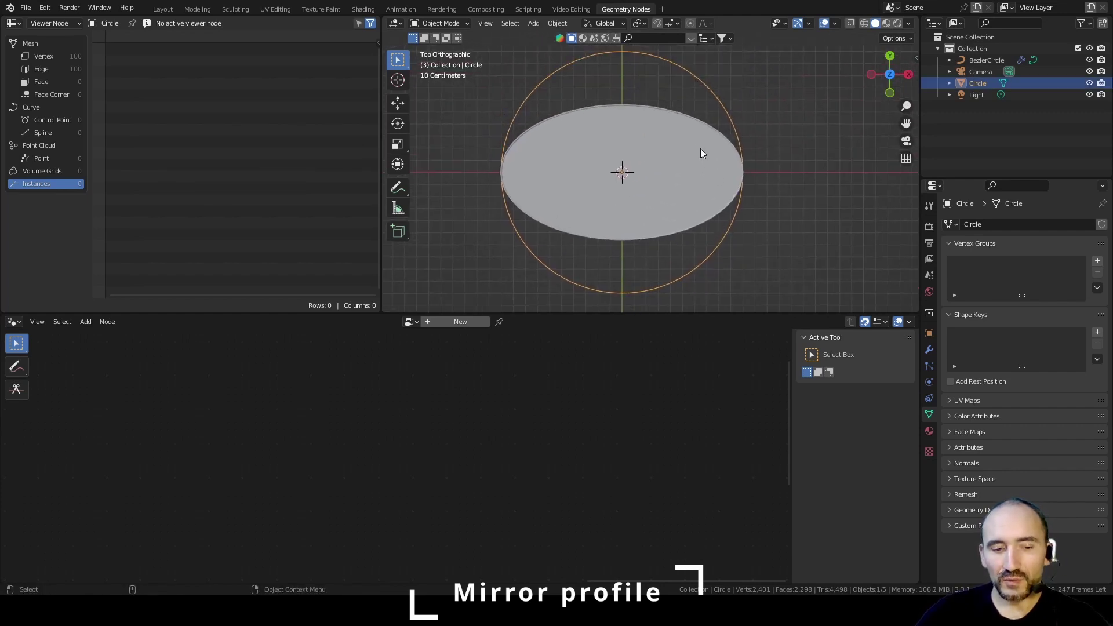
scroll(700, 148, down, 1)
shift+middle_drag(685, 124, 679, 155)
key(Tab)
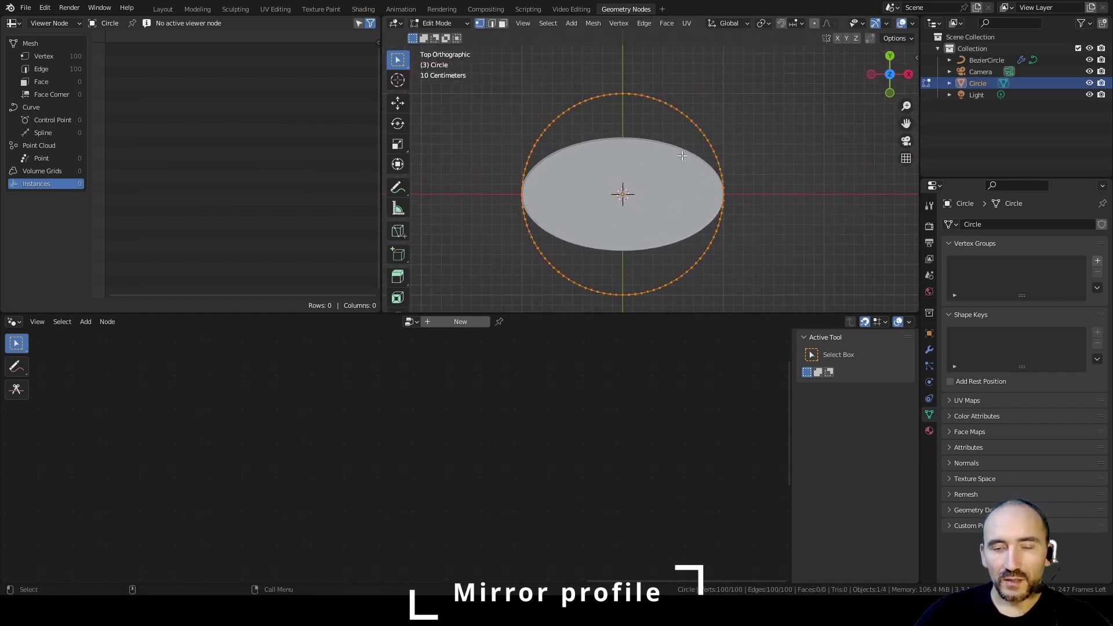
click(550, 120)
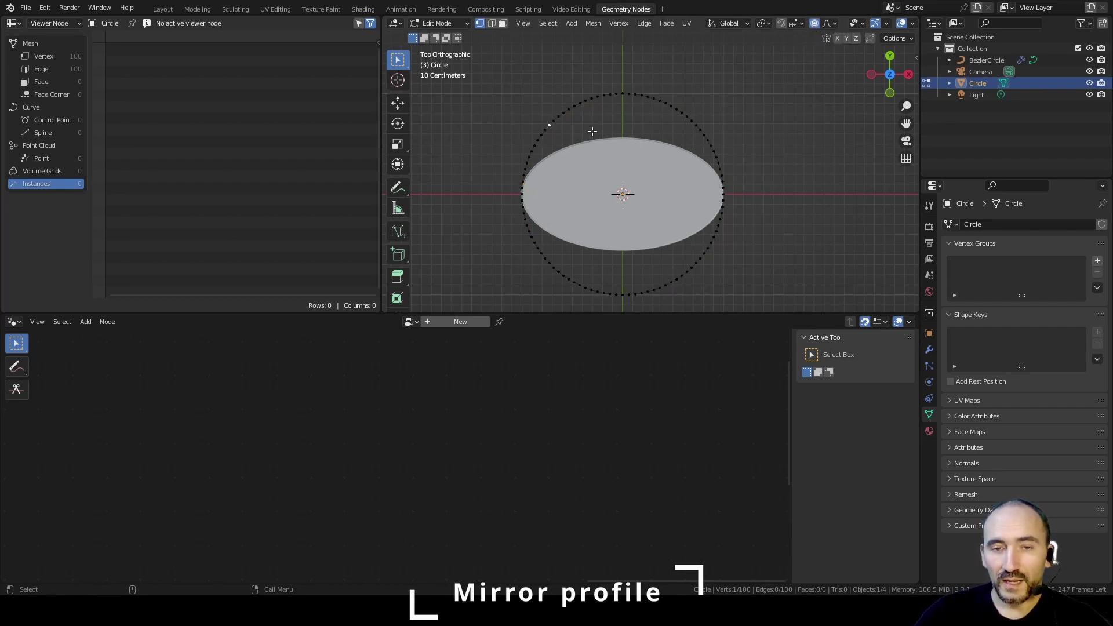
key(g)
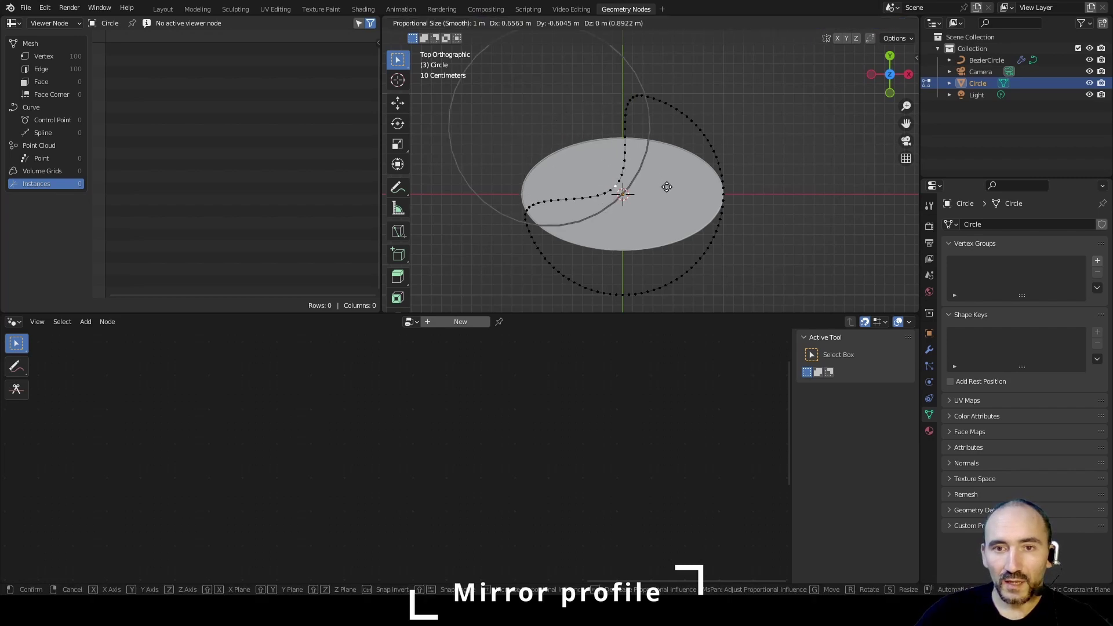
click(668, 189)
key(Tab)
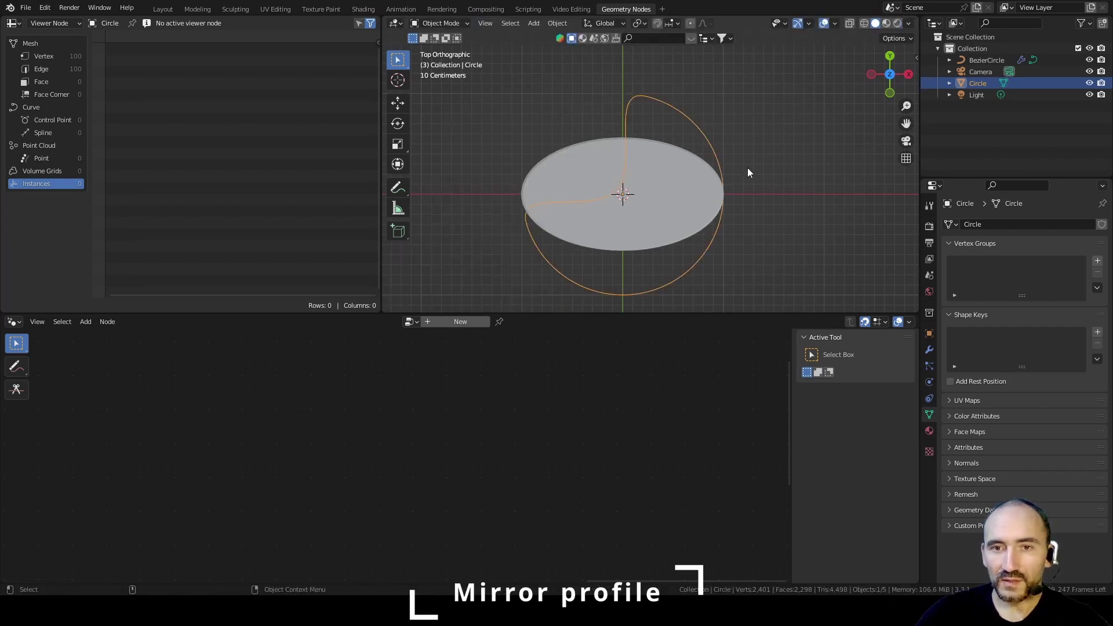
Step: Add a Geometry Nodes modifier to the mesh circle and assign it the existing Geometry Nodes tree
click(963, 223)
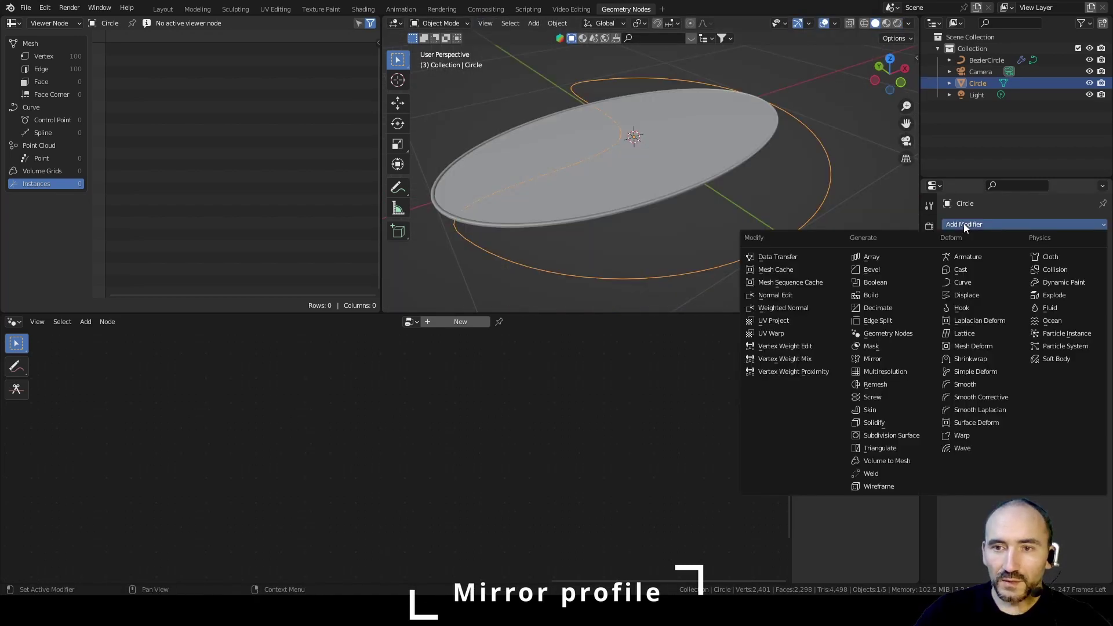
click(893, 332)
click(955, 287)
click(951, 304)
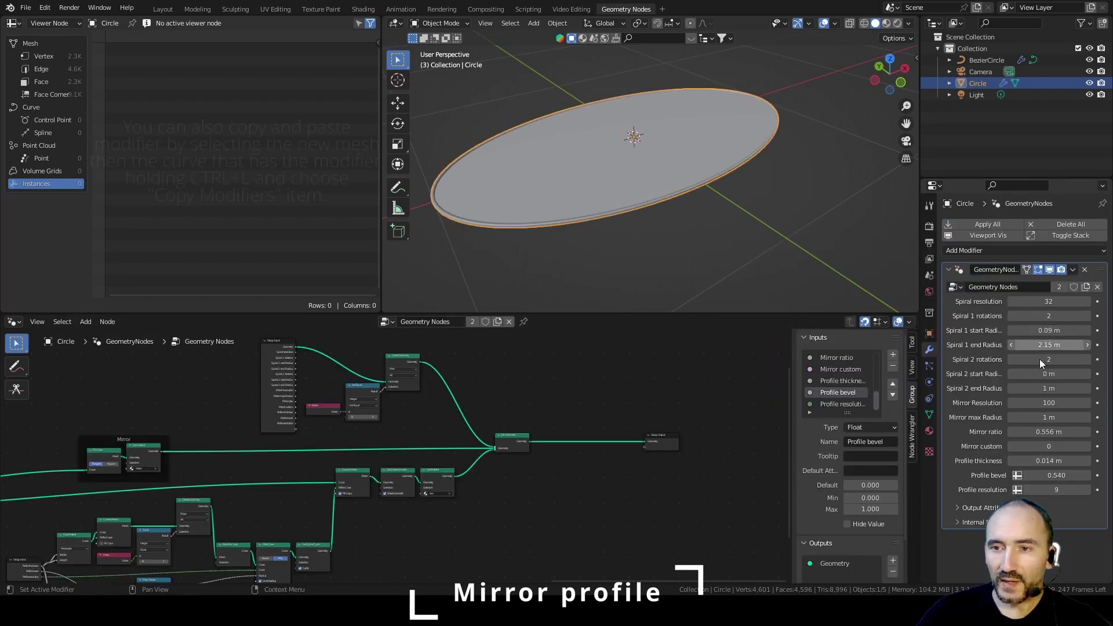
Step: Hide the BezierCircle object and shade the mesh circle smooth with Auto Smooth at 30°
ctrl+click(981, 60)
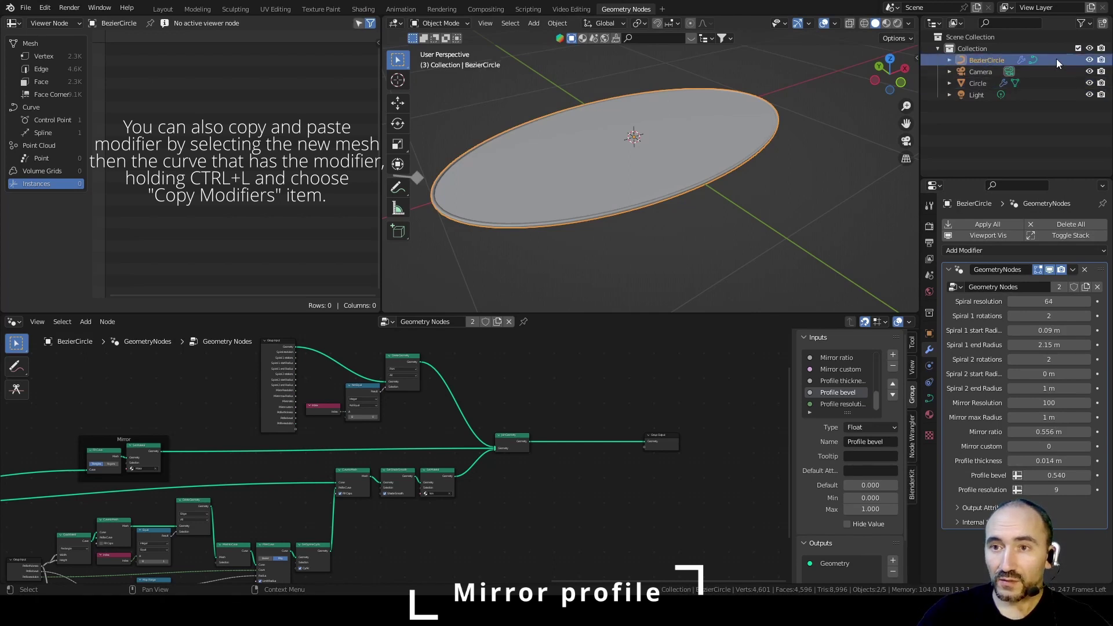
click(1089, 60)
scroll(749, 177, up, 5)
shift+middle_drag(750, 176, 713, 174)
click(715, 134)
right_click(714, 134)
click(715, 134)
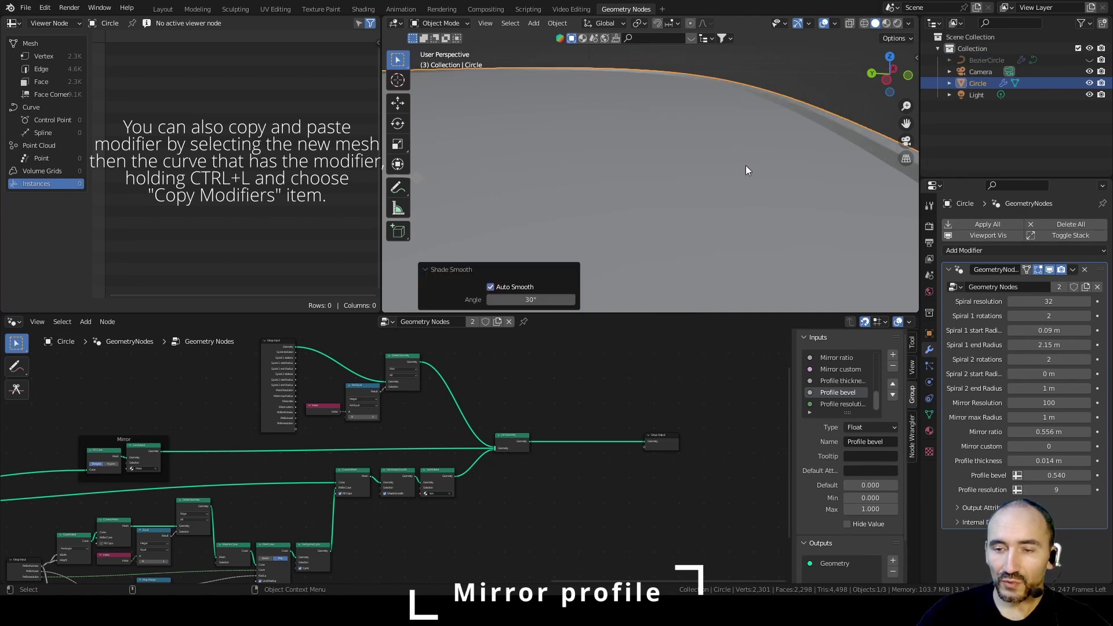
Step: Examine the mesh circle's frame edge shading up close and compare it with the BezierCircle version
scroll(749, 167, down, 3)
scroll(748, 168, up, 3)
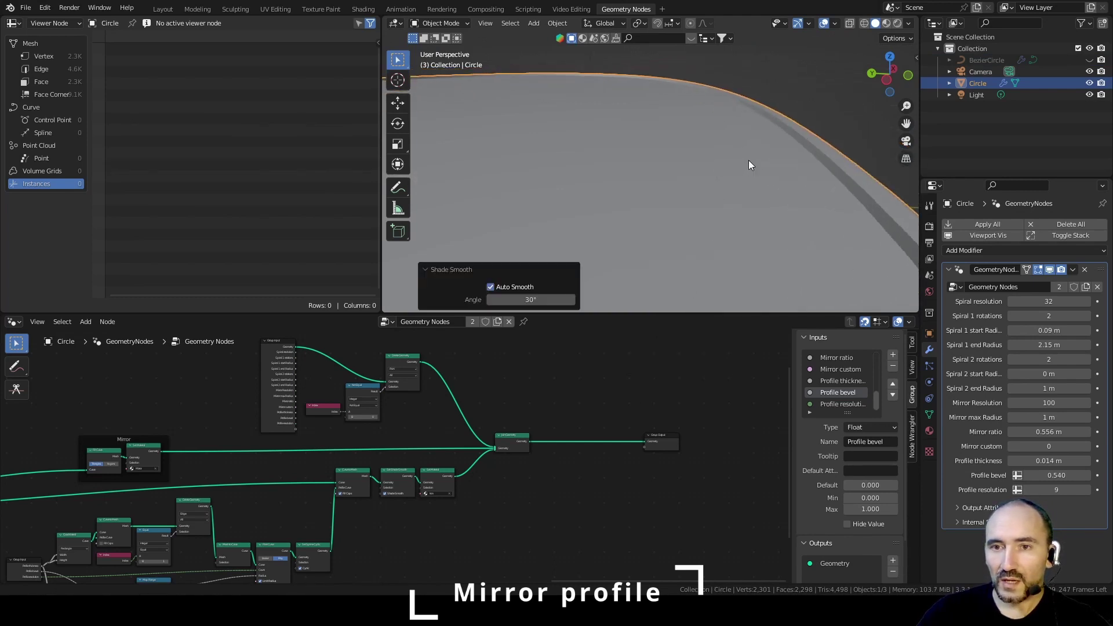
scroll(748, 165, down, 3)
scroll(748, 168, up, 3)
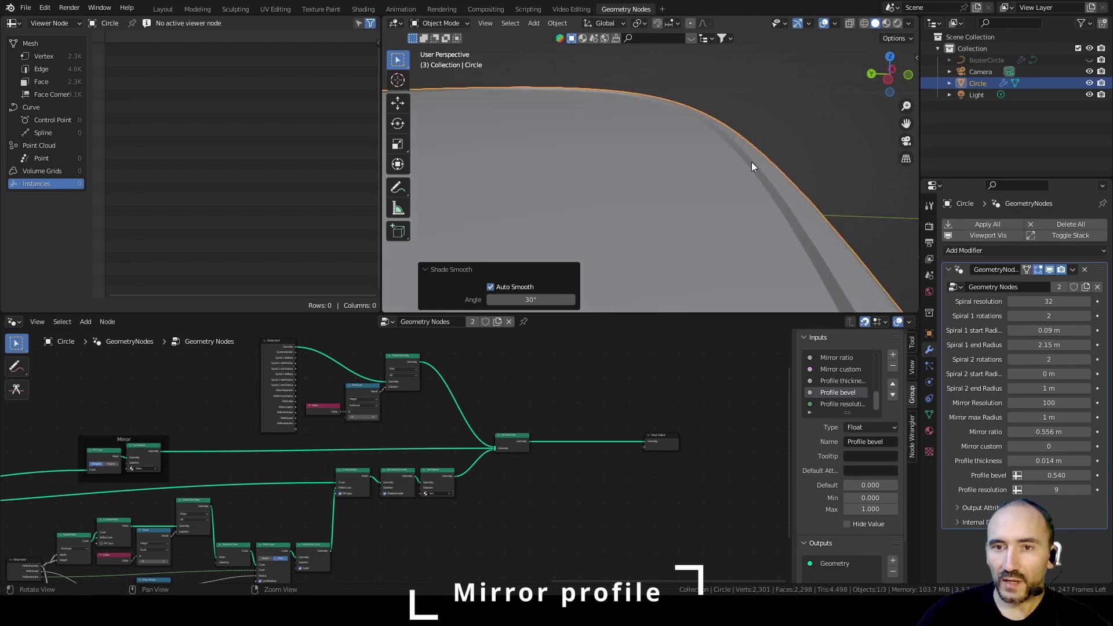
scroll(748, 168, down, 1)
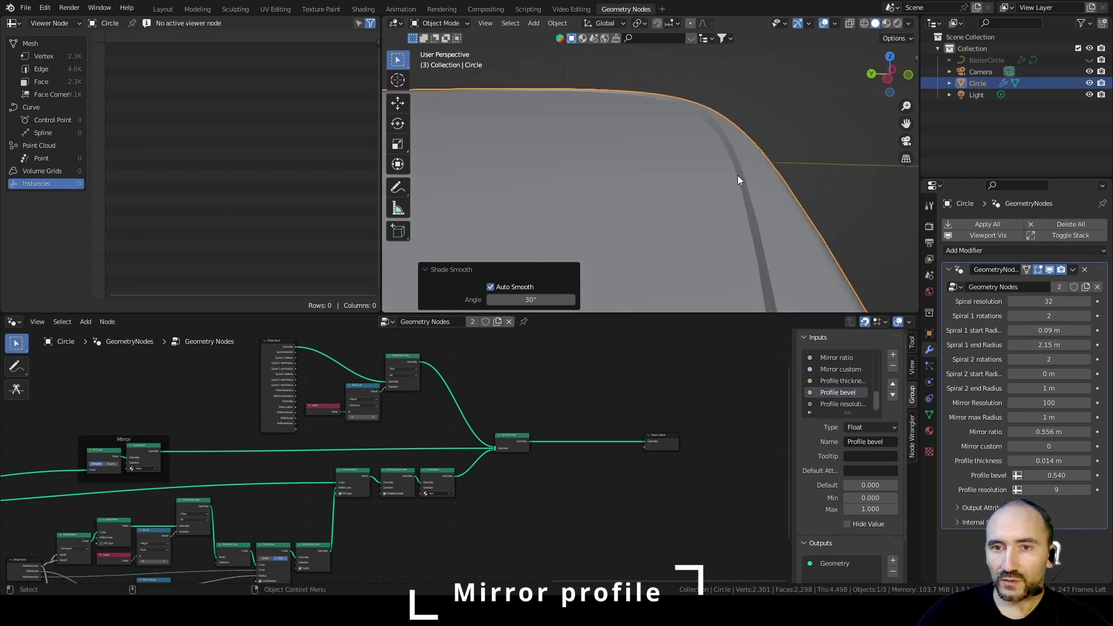
click(1089, 83)
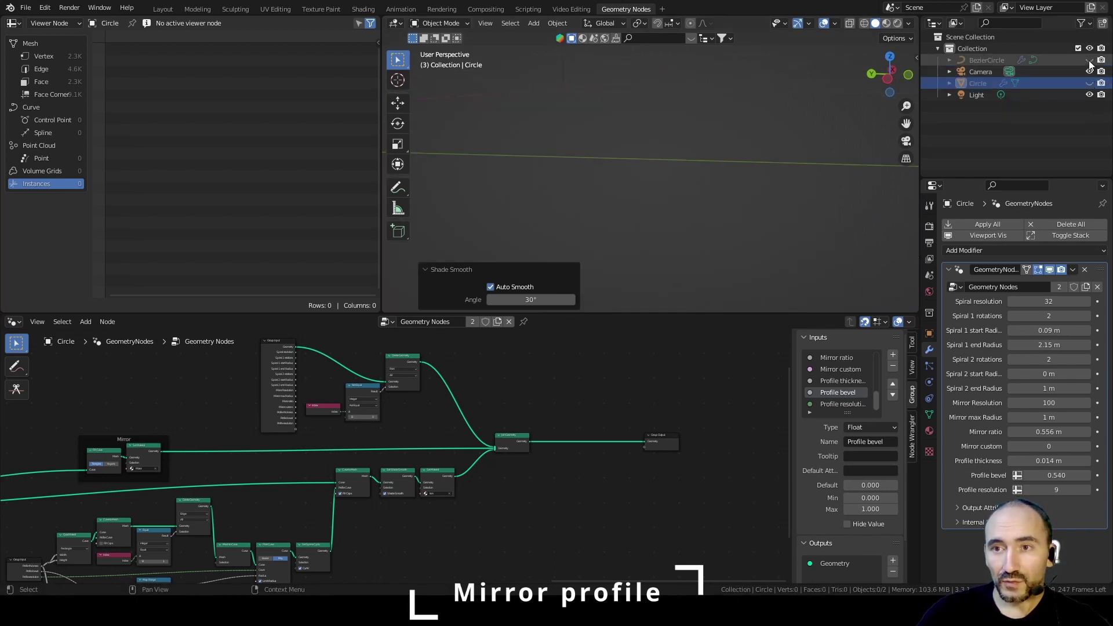
click(1089, 61)
click(755, 171)
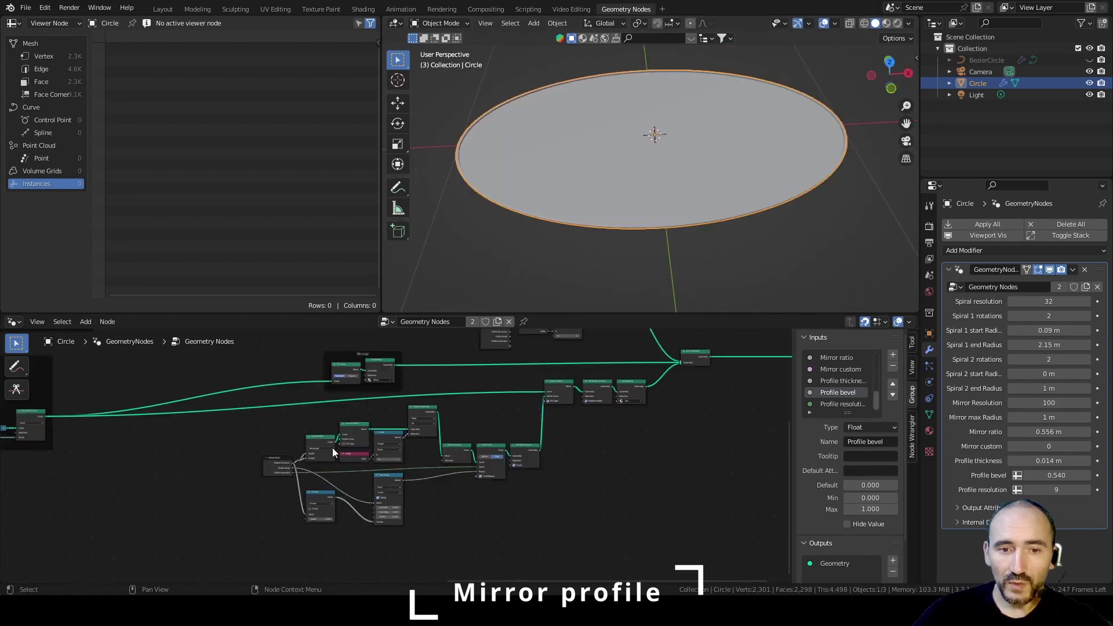
Step: Group the profile nodes, including Curve to Mesh, Set Shade Smooth and Set Material, in a frame labelled Mirror profile
scroll(388, 419, up, 5)
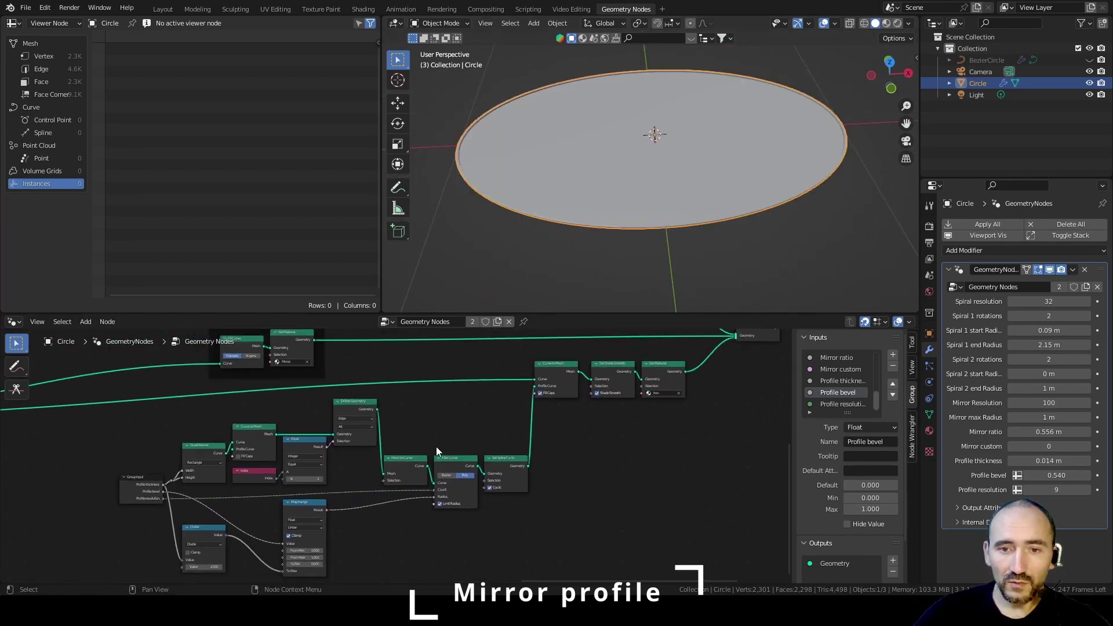
drag(546, 420, 673, 374)
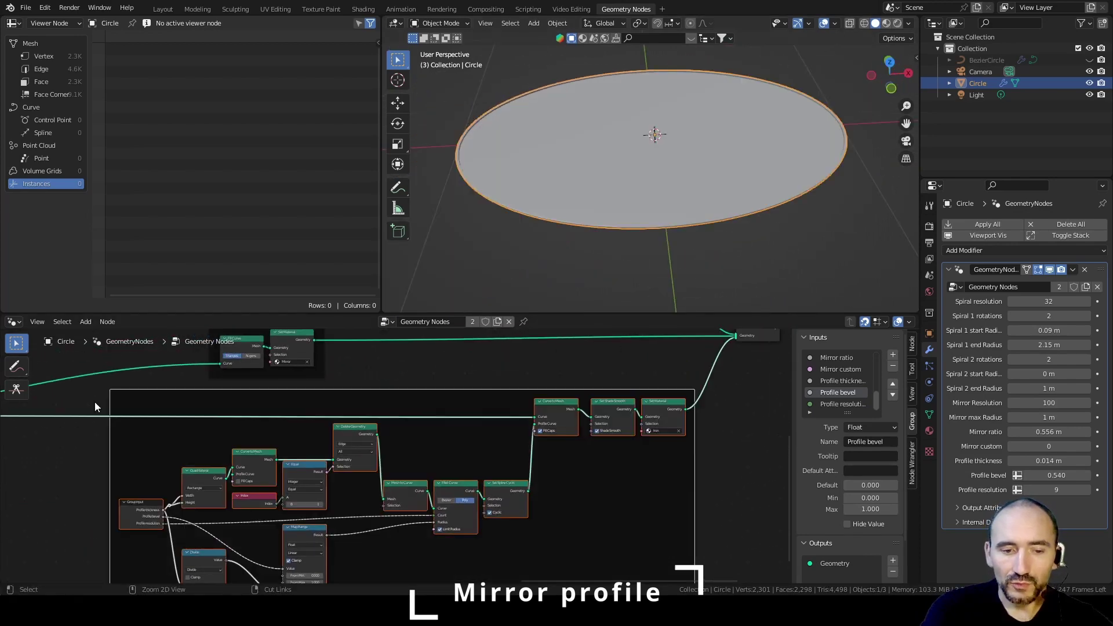
key(F2)
text(Mirror p)
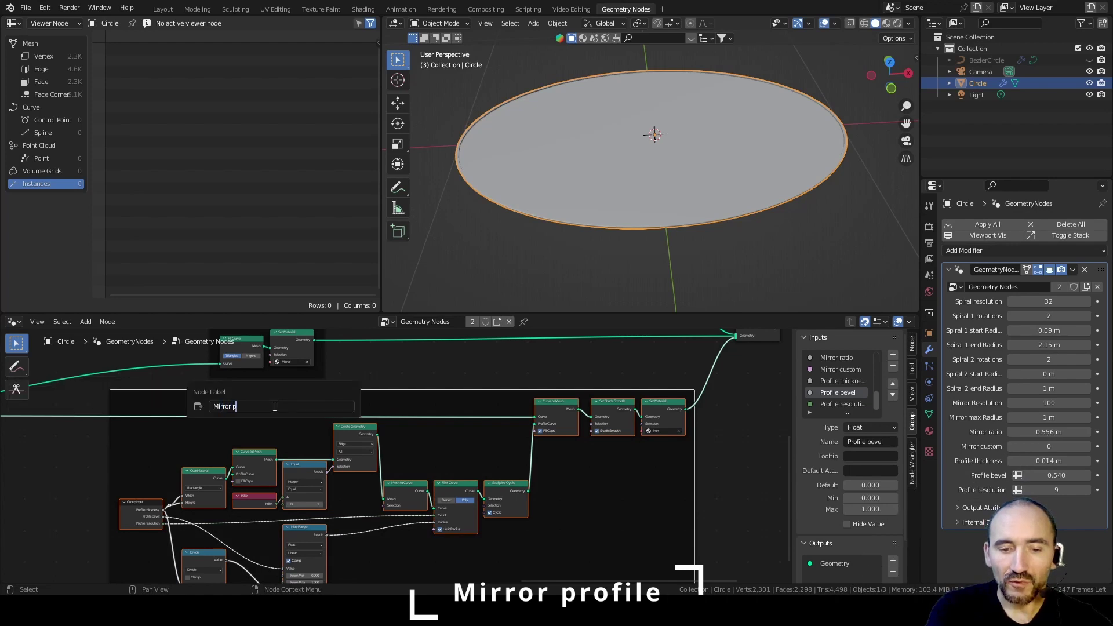
text(rofil)
text(e)
key(Return)
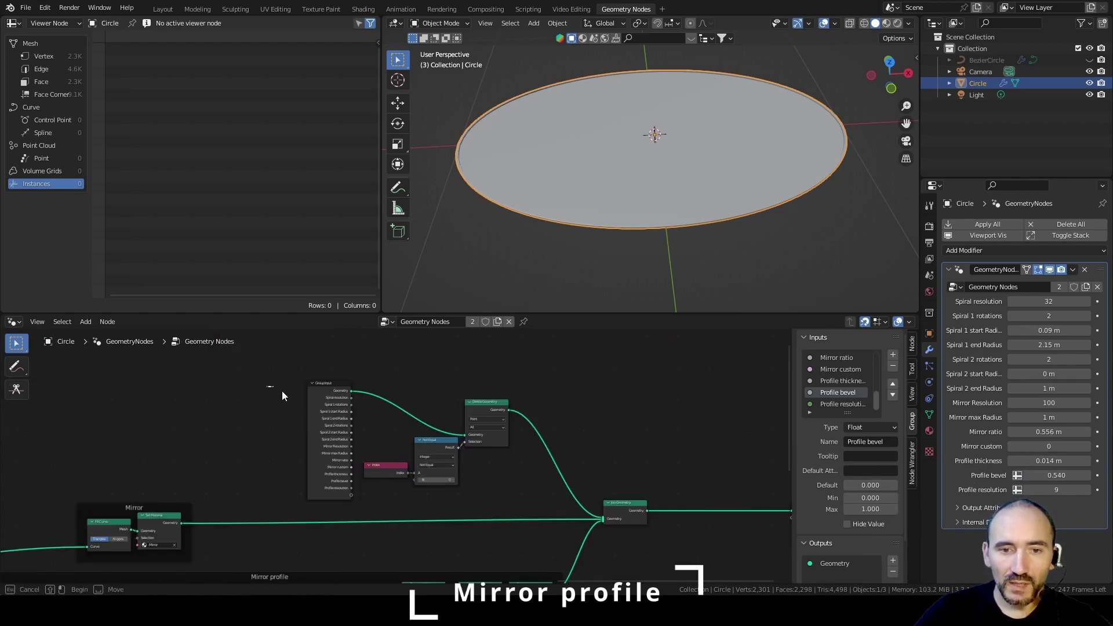
Step: Group the upper Group Input, Index, Not Equal and Delete Geometry nodes in a frame labelled Fix auto smooth
drag(267, 386, 505, 495)
key(ctrl+j)
key(F2)
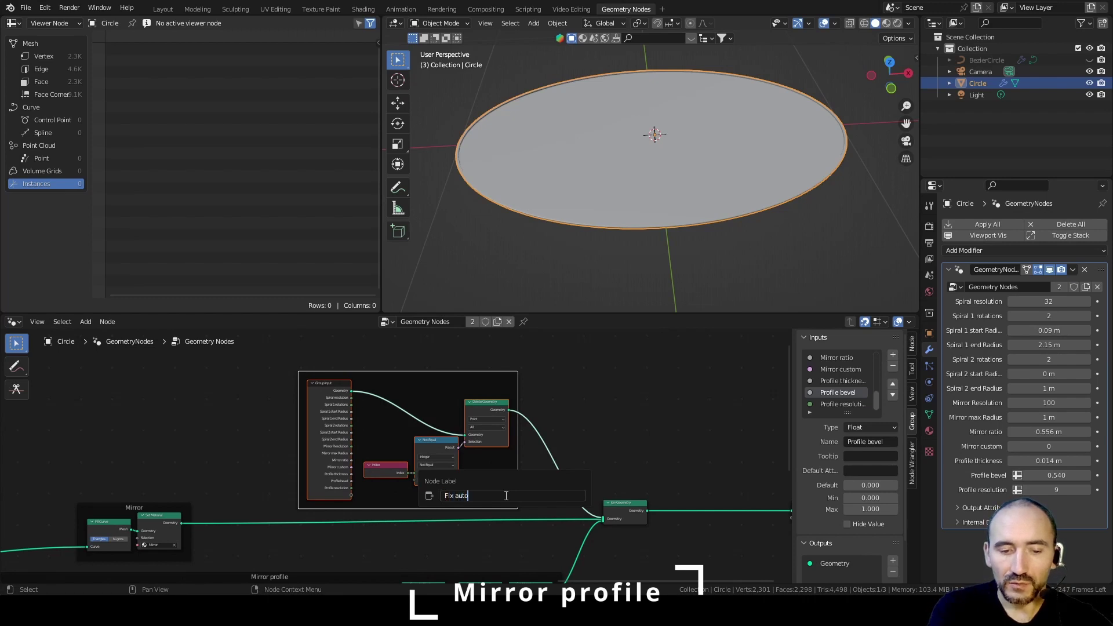
text(Fix auto smooth)
key(Return)
key(alt+a)
Step: Show the mirror from the top in wireframe shading and save the file
mouse_move(643, 178)
alt+mouse_down()
mouse_move(673, 154)
mouse_move(651, 183)
alt+mouse_up()
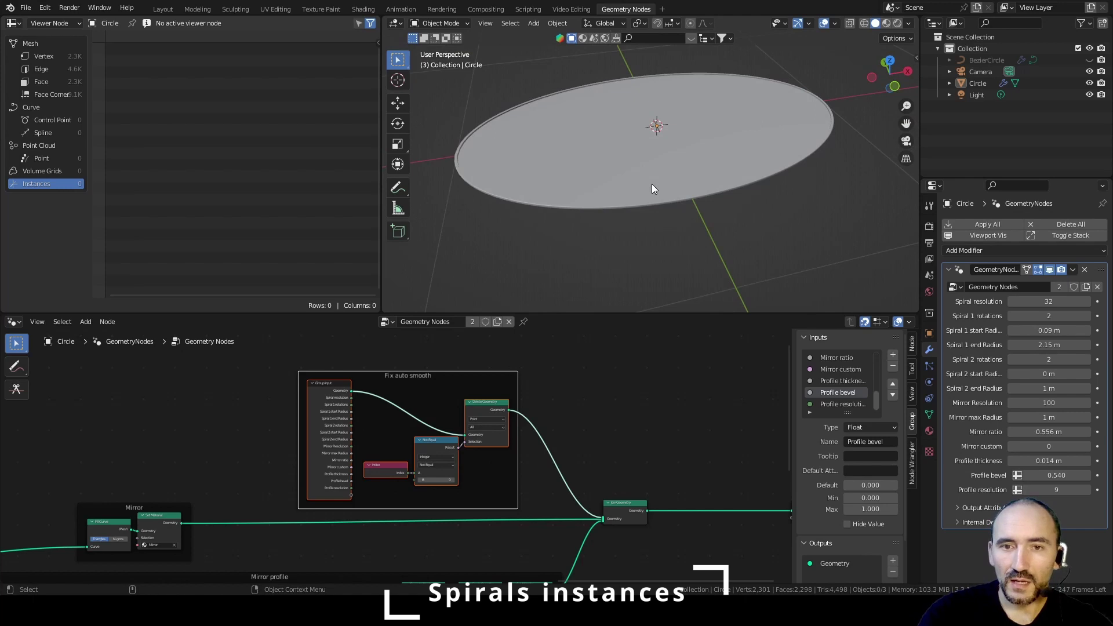
key(KP_7)
scroll(651, 184, up, 3)
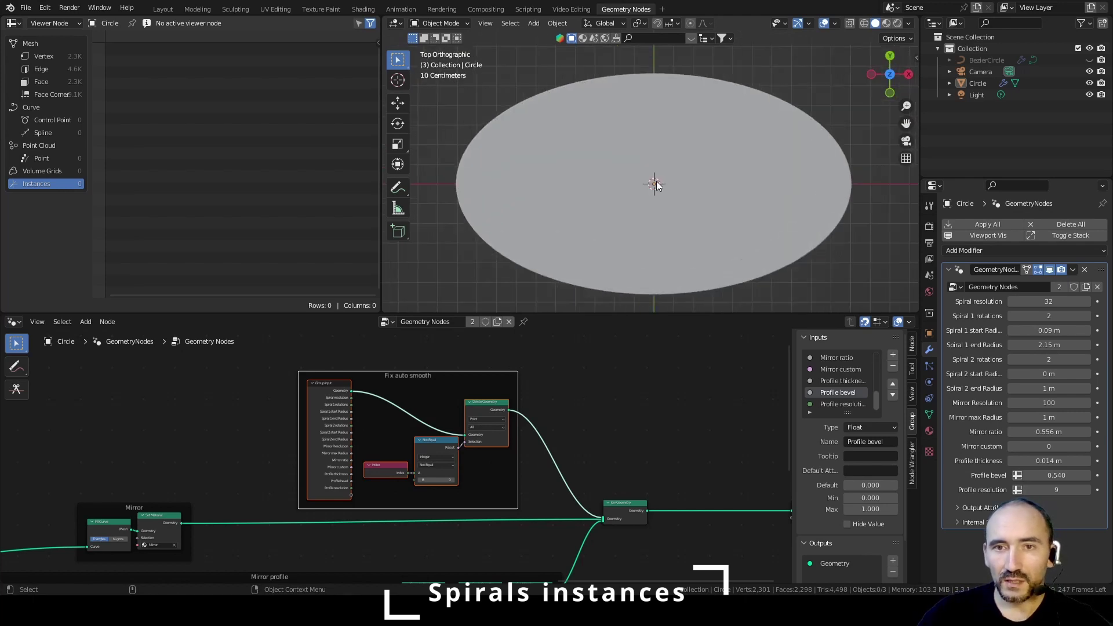
scroll(629, 161, down, 1)
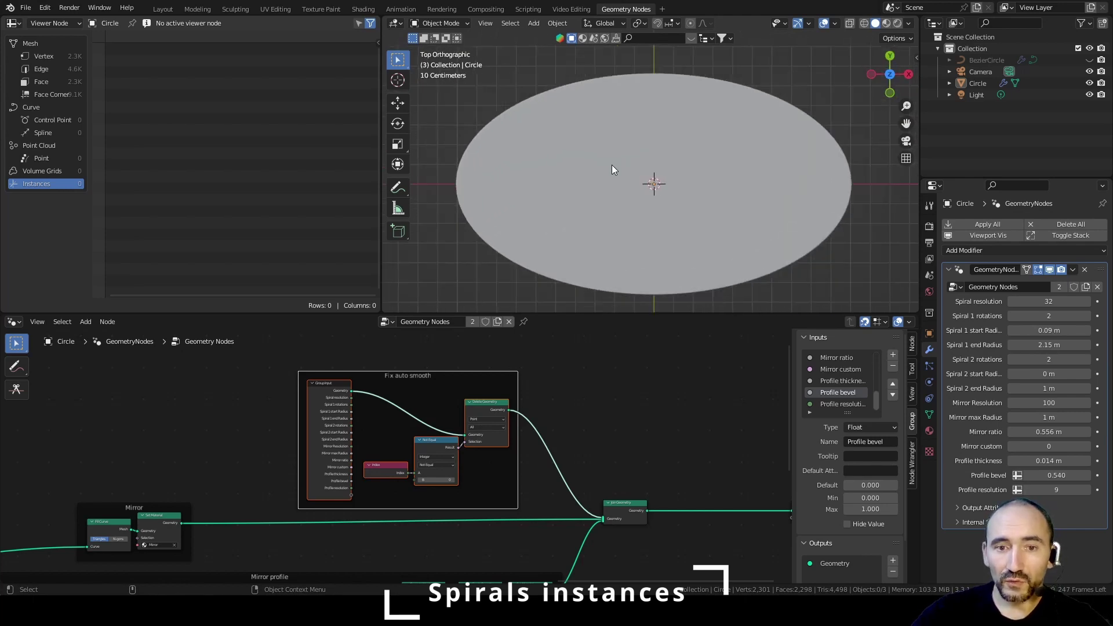
scroll(308, 509, down, 4)
key(ctrl+s)
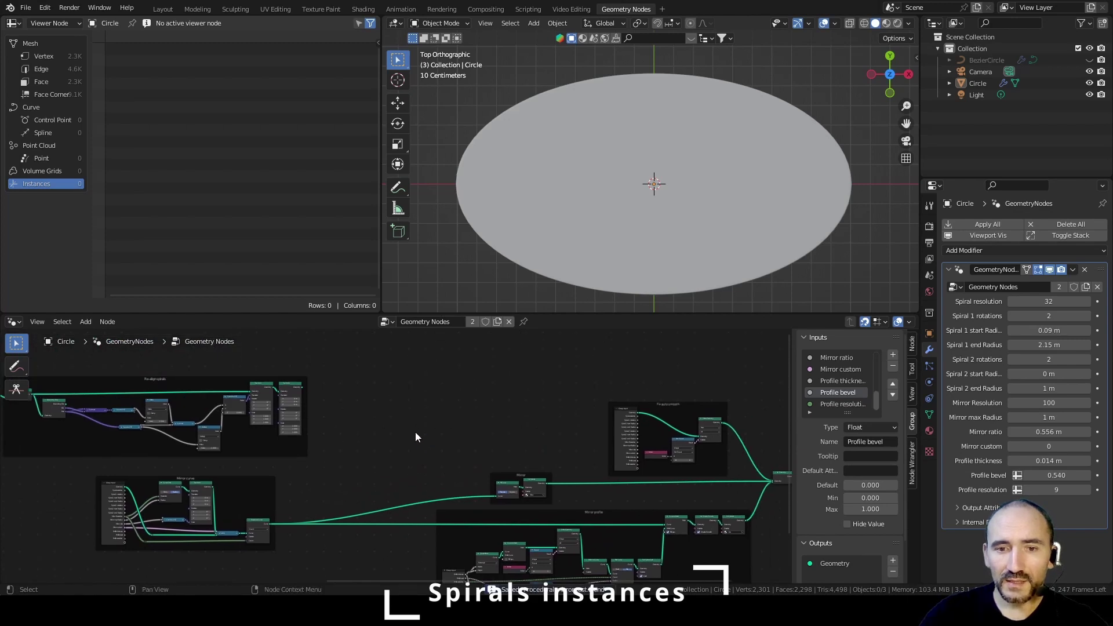
middle_drag(415, 432, 324, 477)
scroll(415, 431, up, 1)
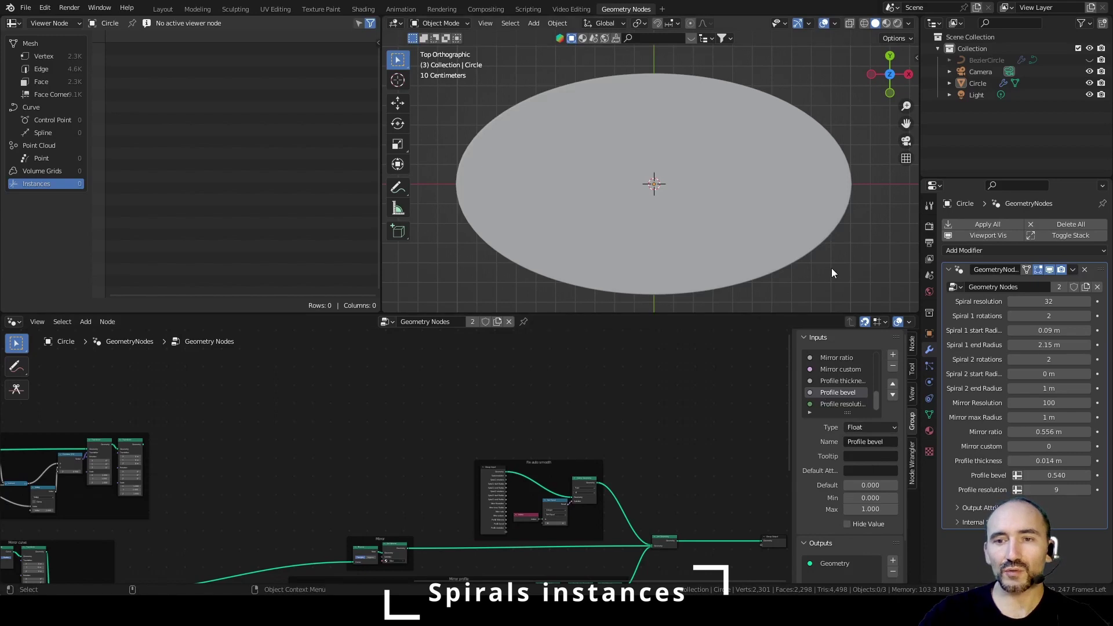
key(shift+z)
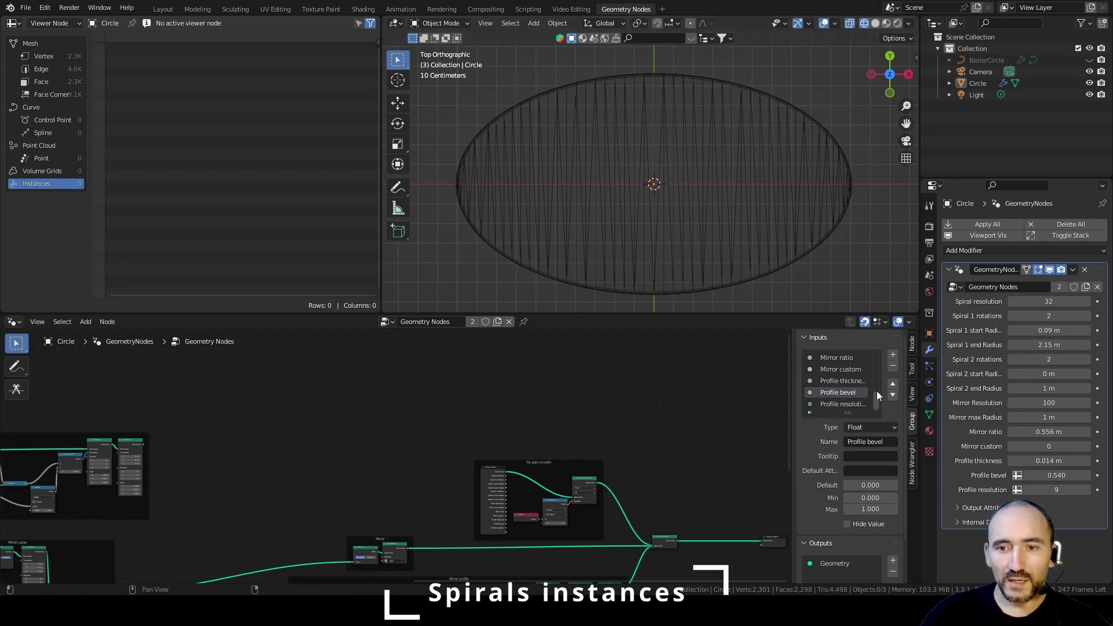
Step: Add a Boolean group input after Profile resolution and name it Spiral angles/custom
click(834, 405)
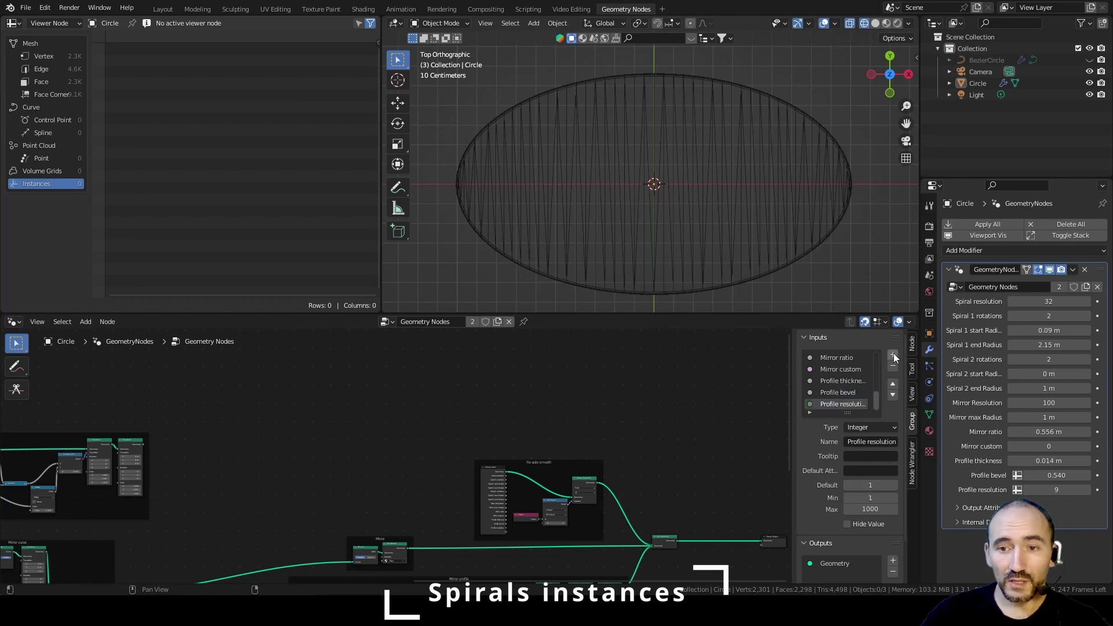
click(893, 358)
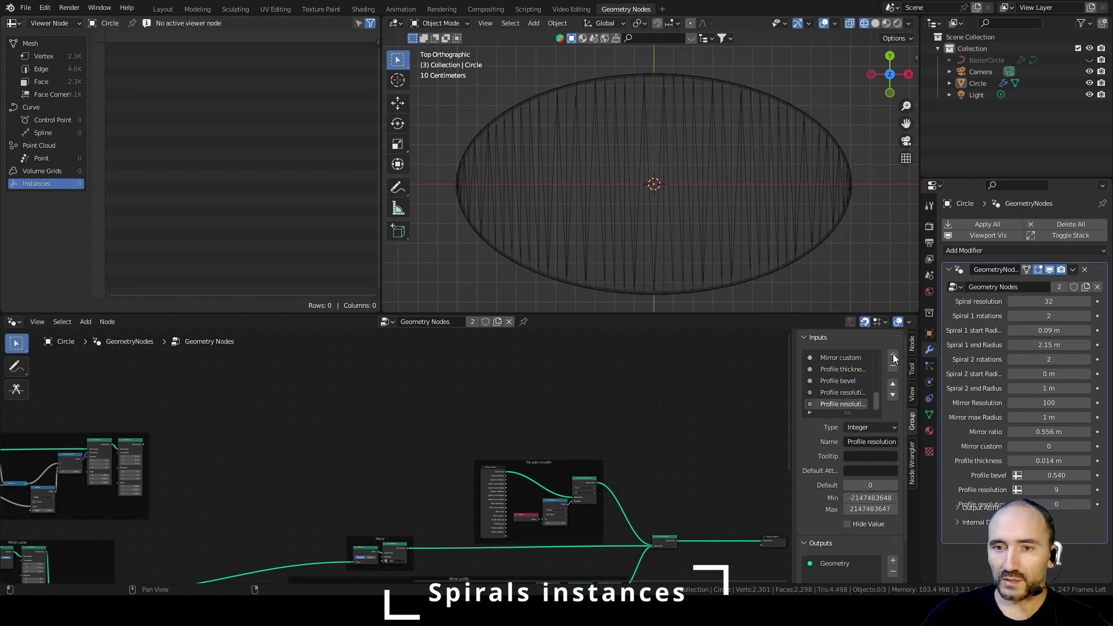
click(867, 428)
click(872, 568)
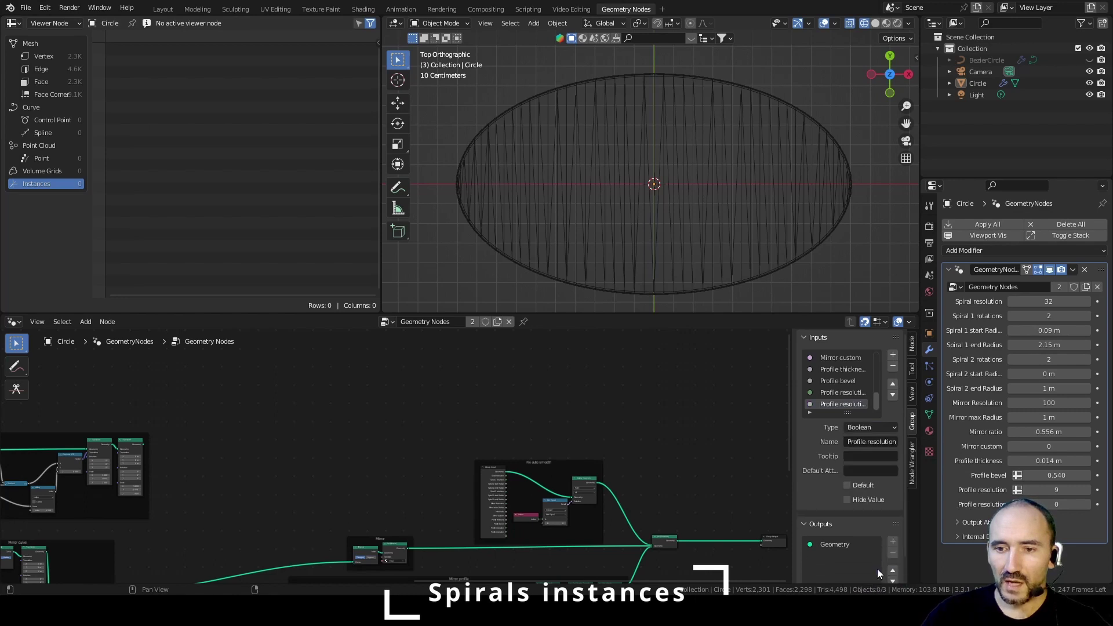
click(863, 442)
text(Spiral)
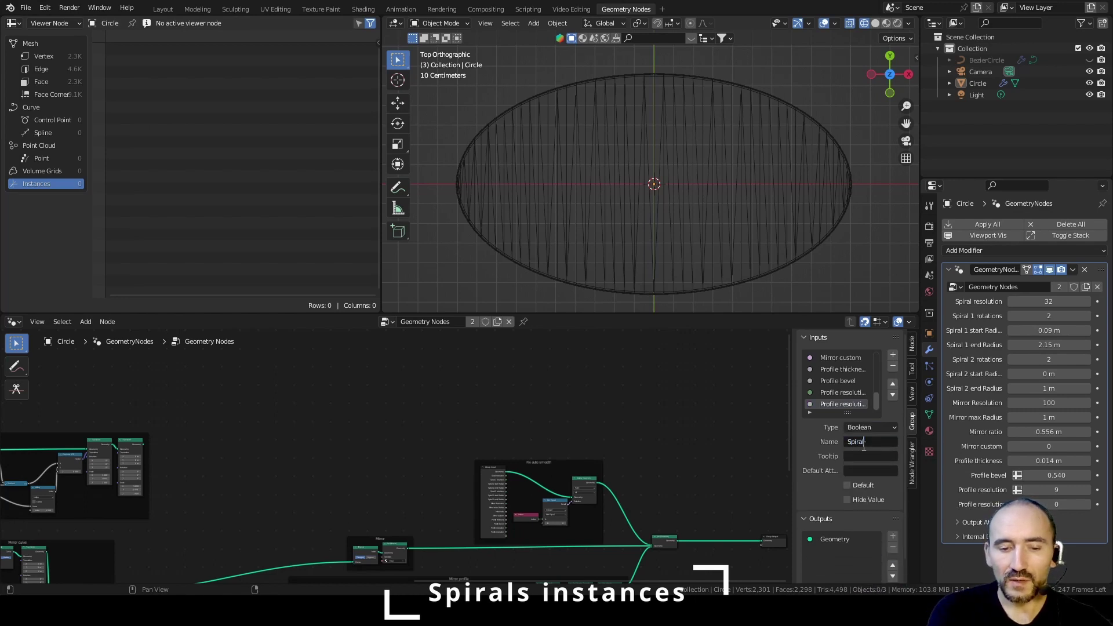
text( angles/custom)
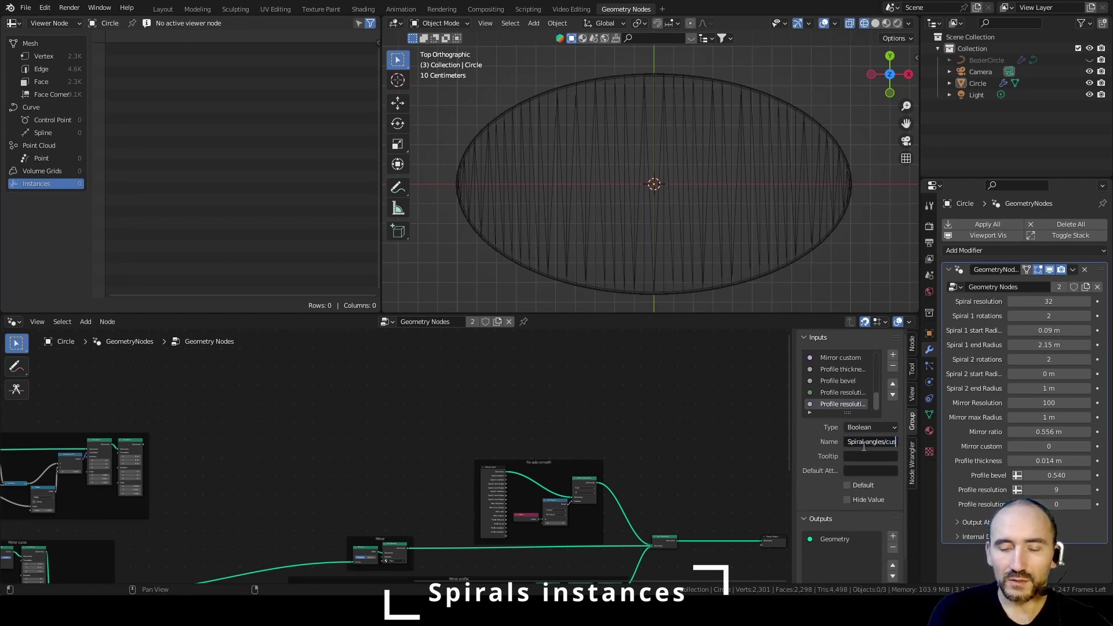
key(Return)
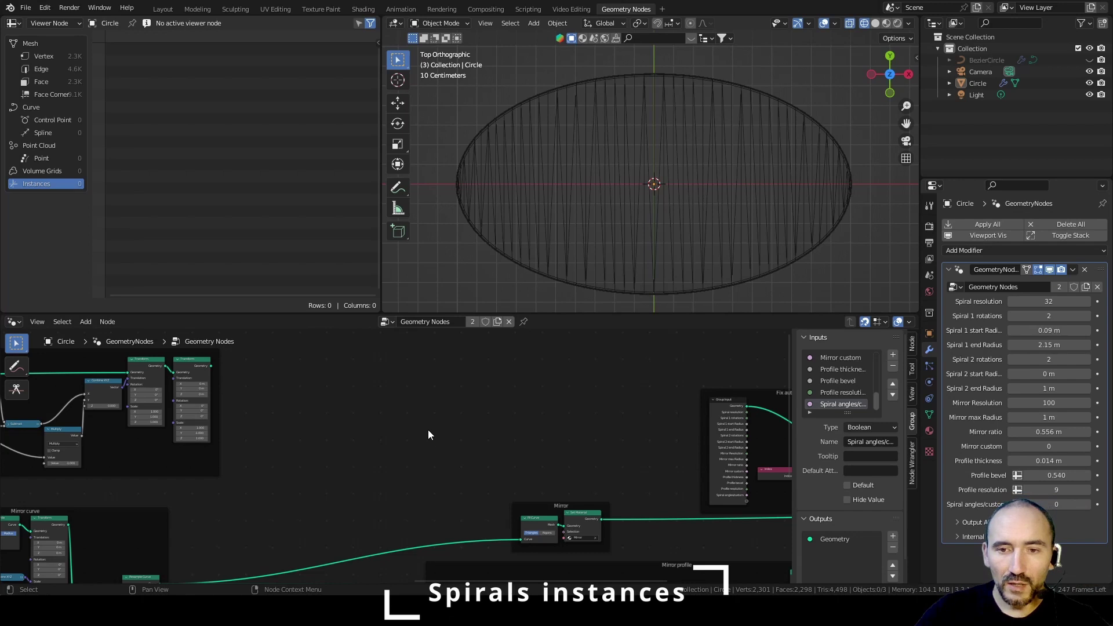
Step: Branch a new Resample Curve node off the mirror curve's resampled output and place it above the Mirror frame
scroll(428, 430, down, 3)
middle_drag(428, 429, 303, 431)
drag(432, 383, 691, 499)
scroll(406, 449, up, 5)
middle_drag(241, 415, 471, 412)
scroll(470, 412, up, 1)
middle_drag(376, 419, 427, 361)
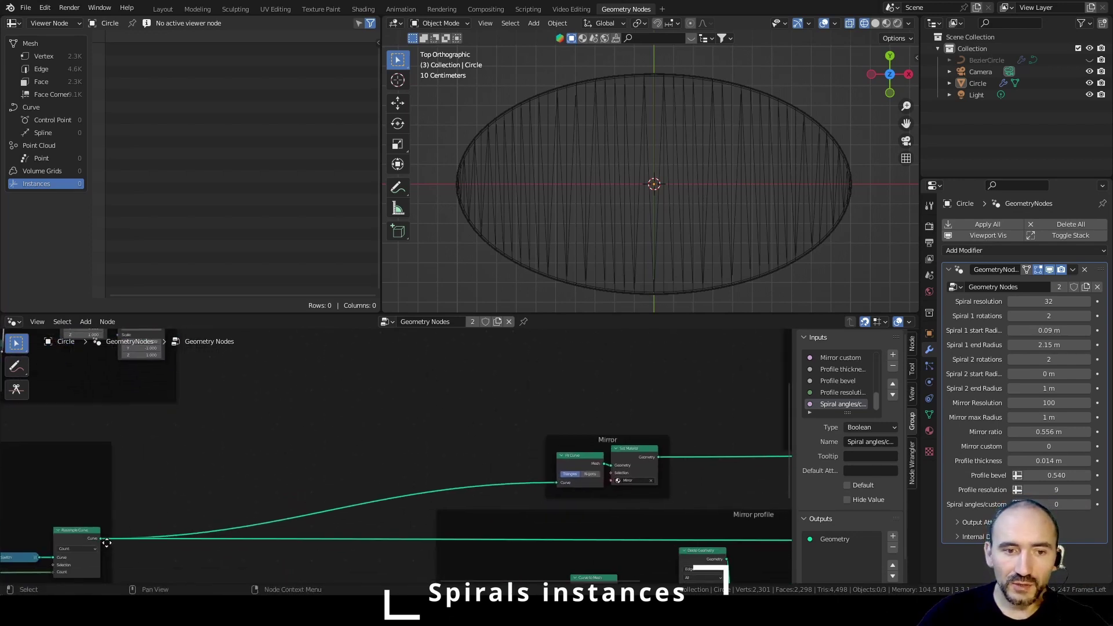
drag(102, 538, 330, 391)
text(resample)
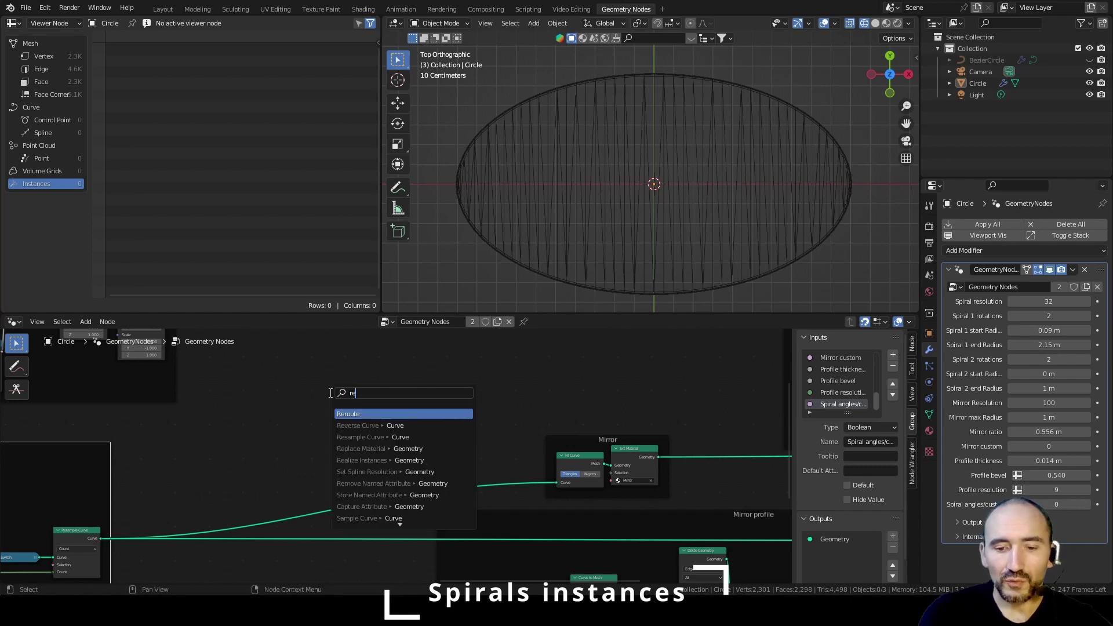
key(Return)
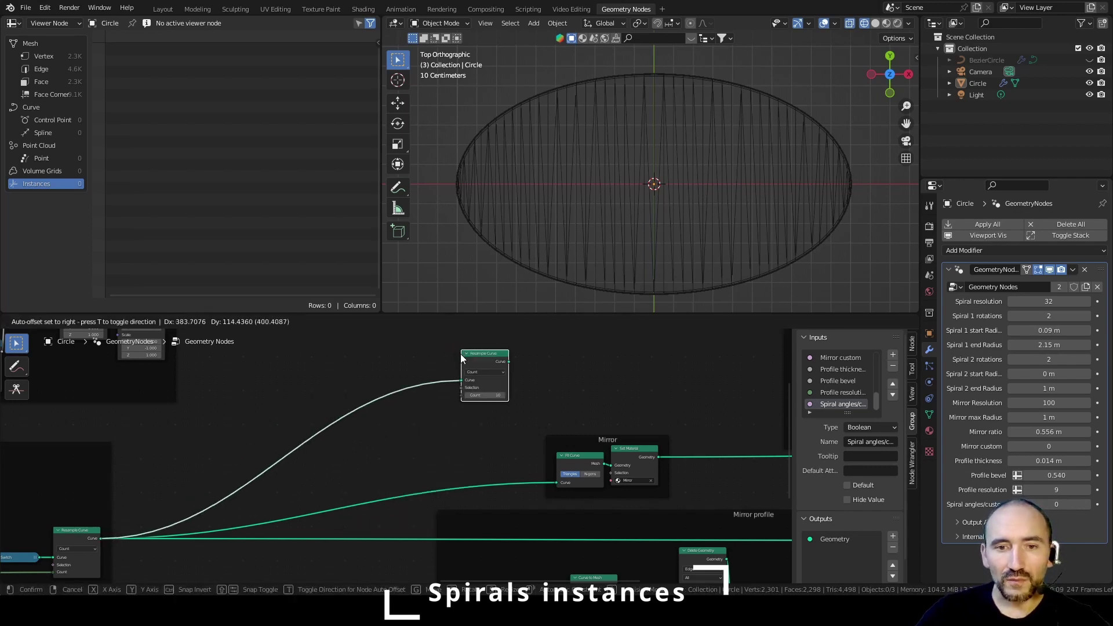
click(460, 354)
Step: Insert a Capture Attribute node between the mirror curve output and the new Resample Curve node
click(399, 454)
key(F3)
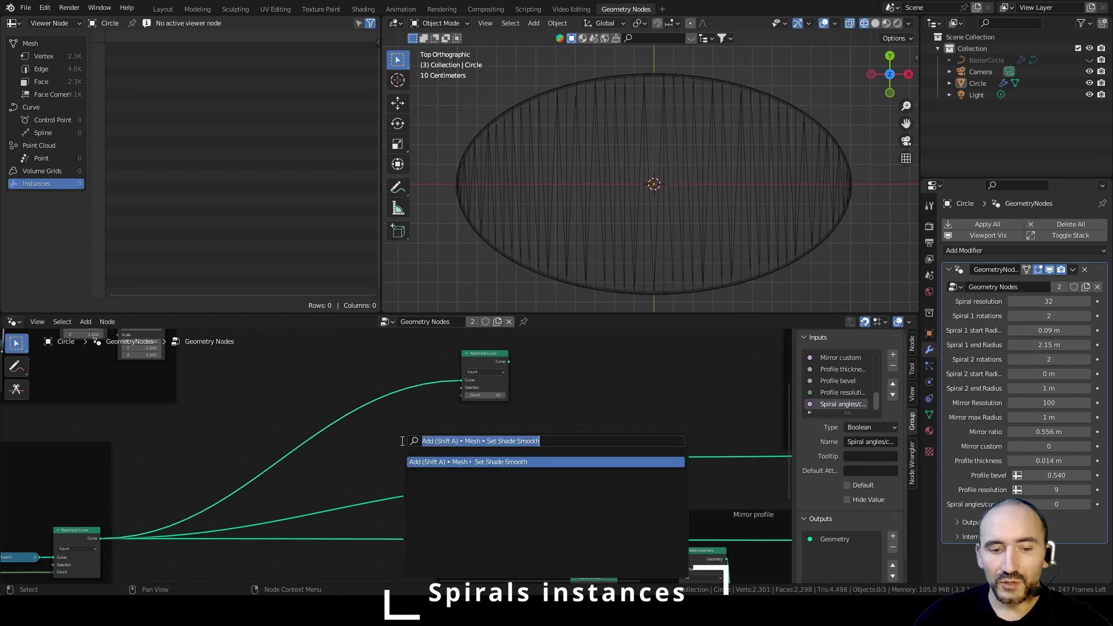
text(capture)
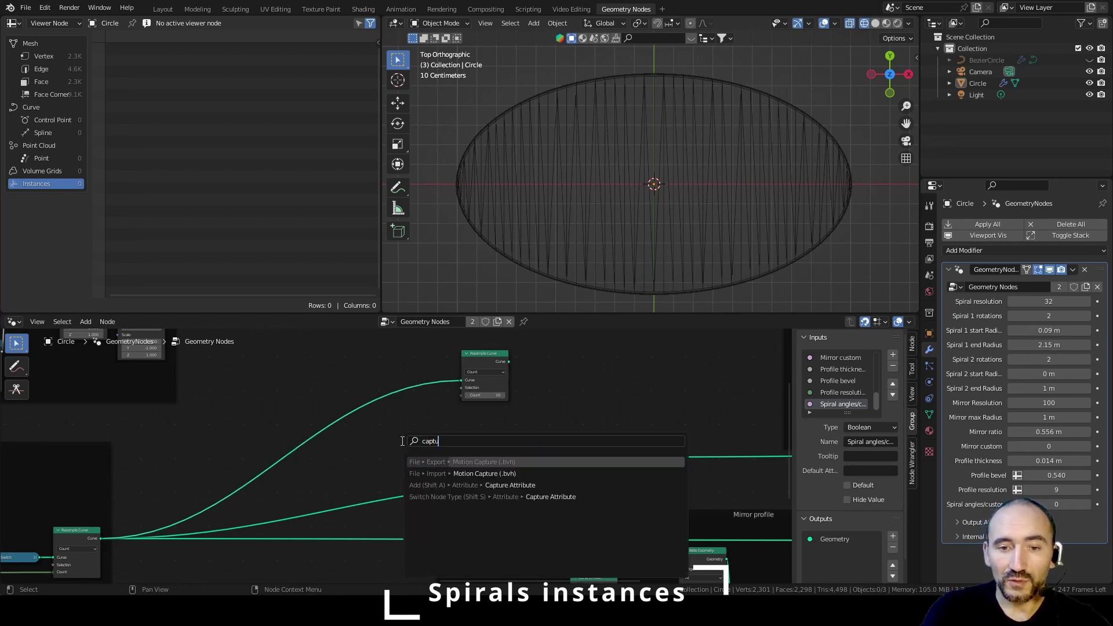
key(Return)
click(379, 355)
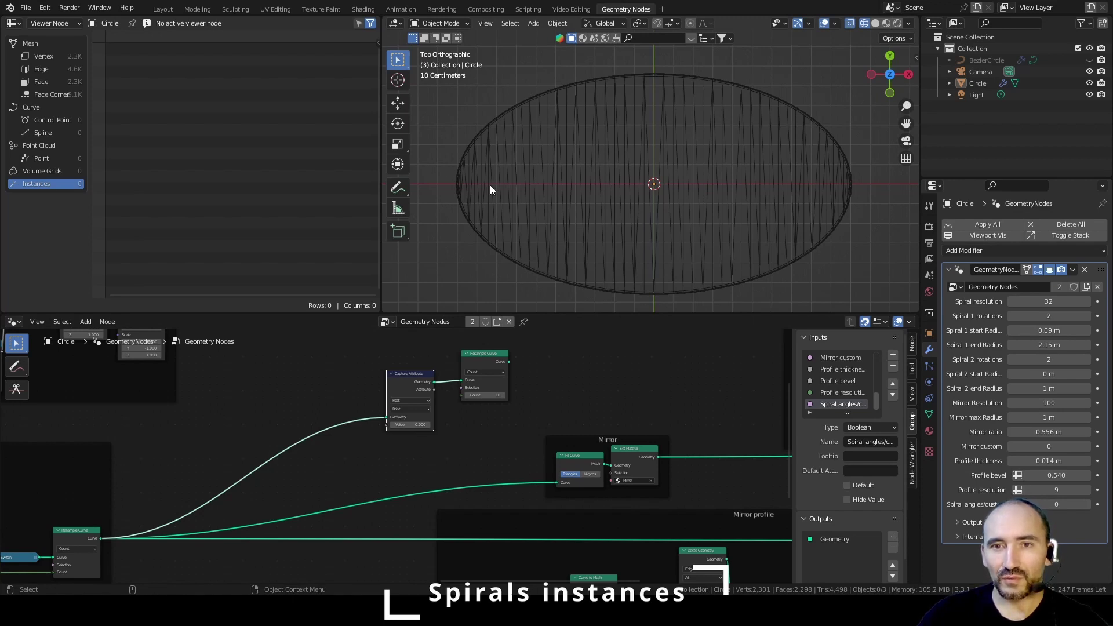
Step: Set Capture Attribute to the Vector type and feed its Value from a new Normal node
click(365, 450)
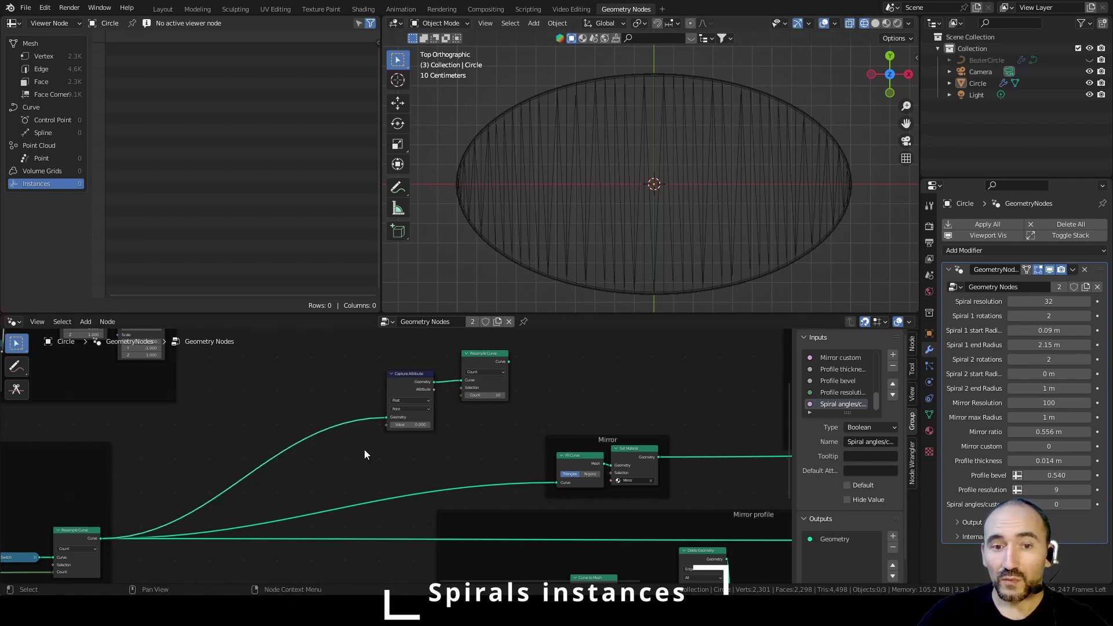
key(shift+a)
text(norma)
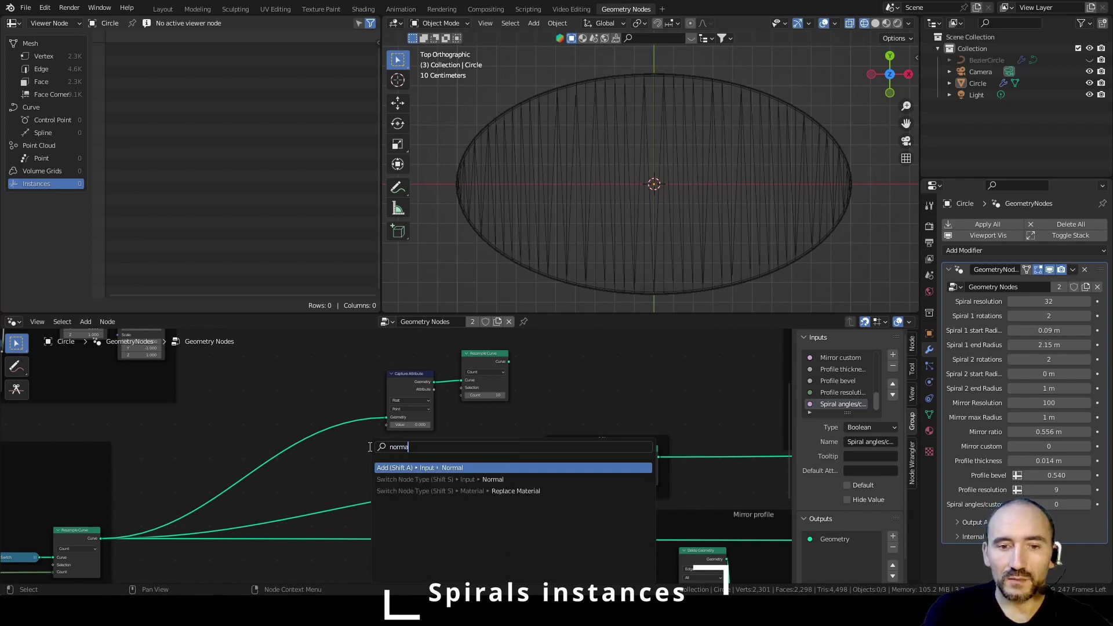
key(Return)
click(329, 439)
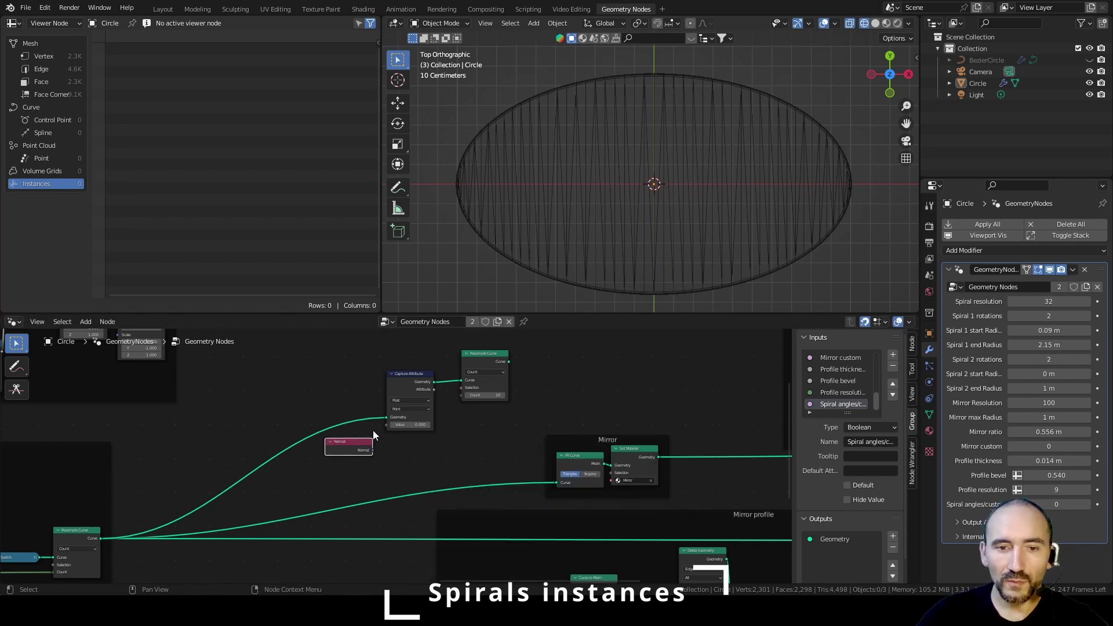
scroll(373, 430, up, 4)
click(364, 439)
click(354, 487)
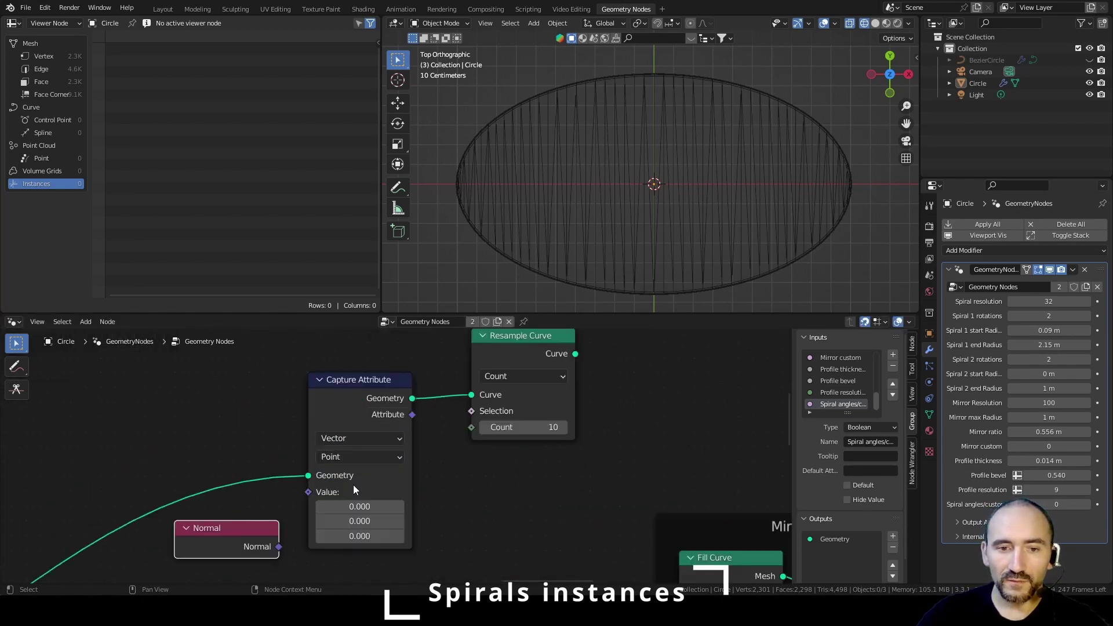
drag(280, 547, 309, 492)
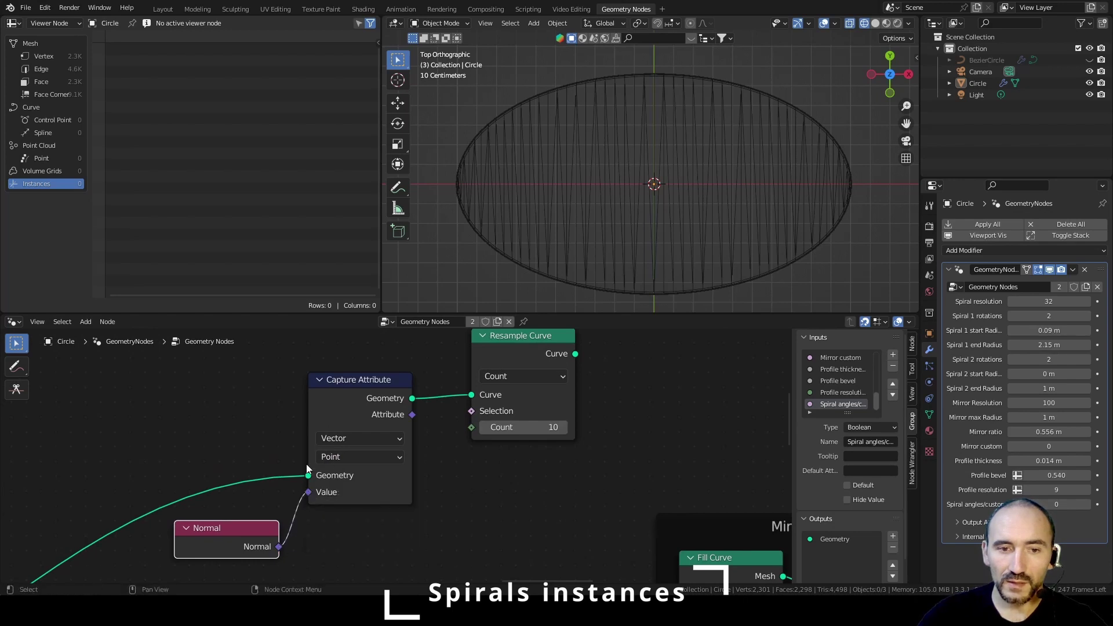
drag(239, 540, 238, 509)
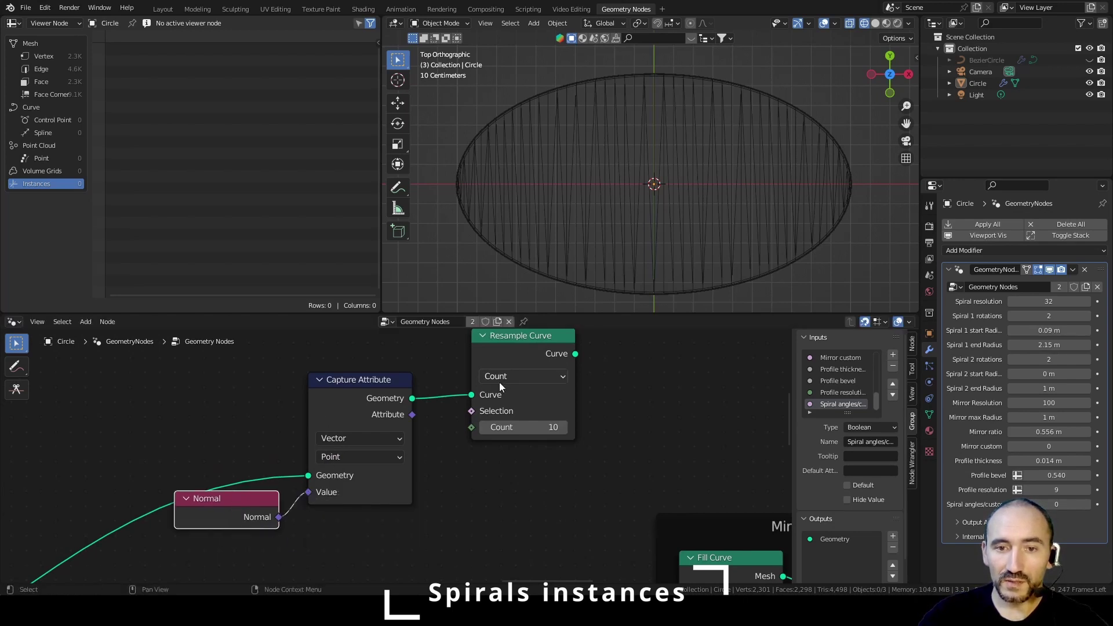
Step: Move the new Resample Curve node up and away from Capture Attribute and add a Group Input node beside it
scroll(568, 371, down, 2)
middle_drag(642, 362, 448, 466)
drag(280, 474, 420, 370)
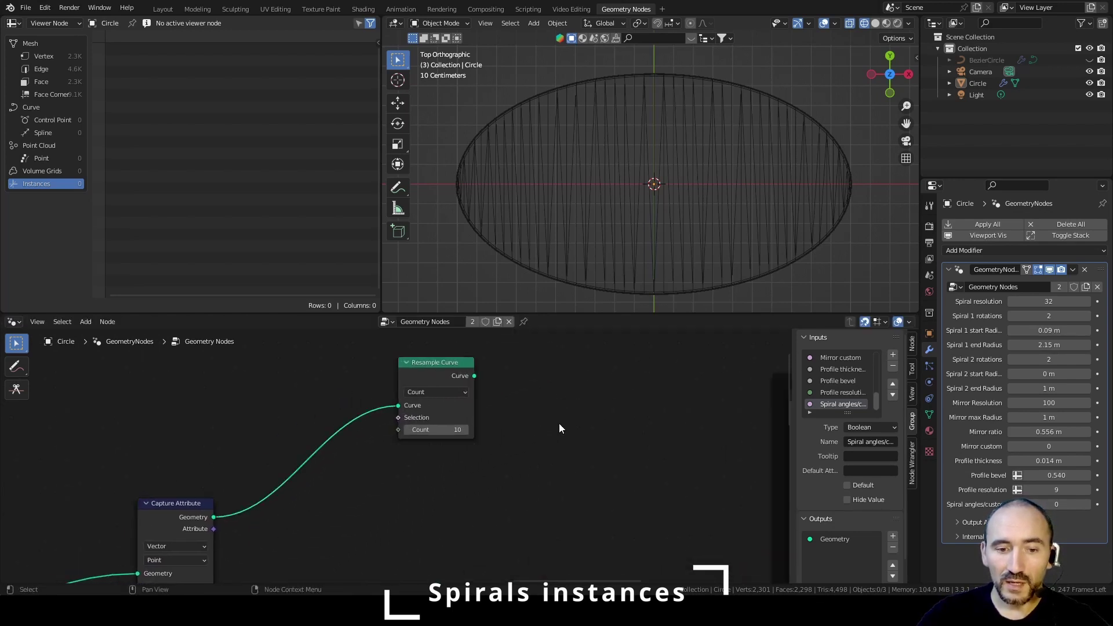
key(F3)
text(group inp)
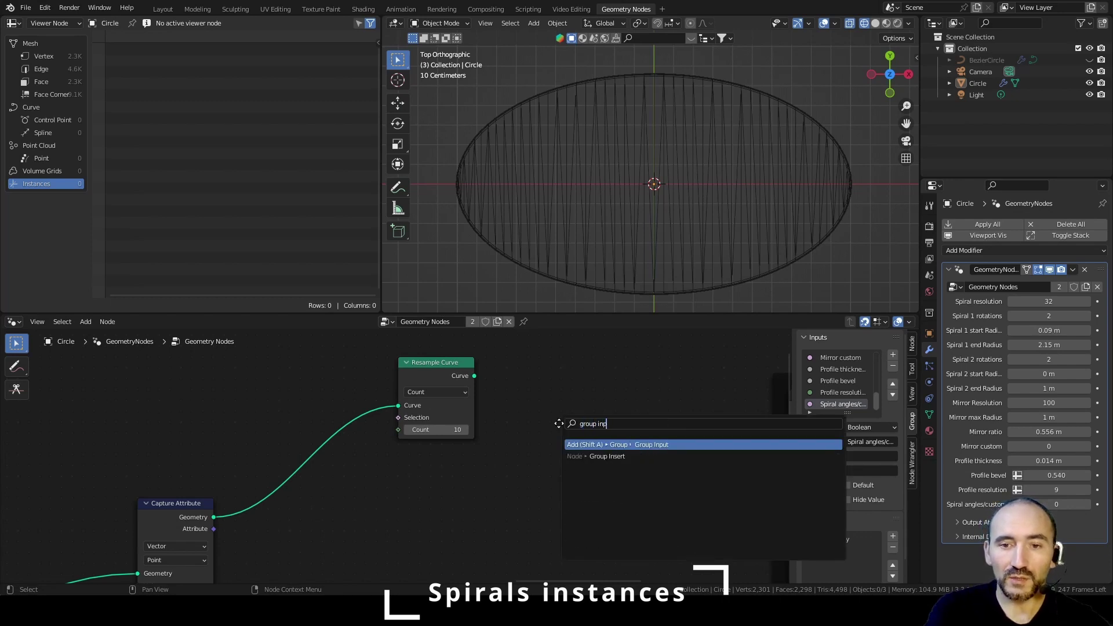
key(Return)
click(176, 399)
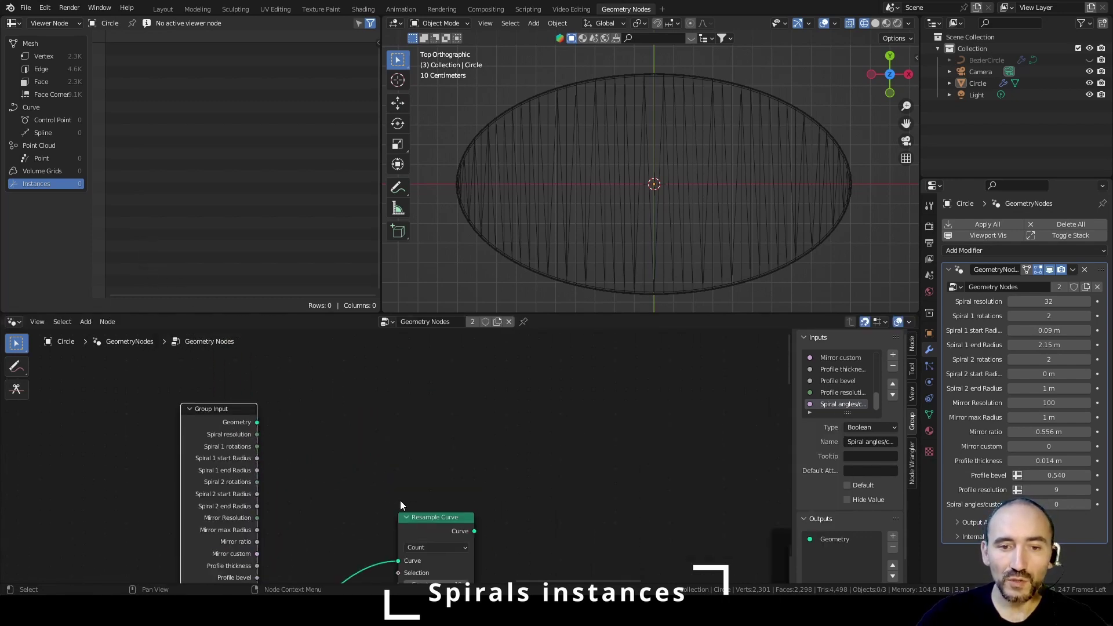
Step: Expose the new Resample Curve node's Count as a group input named Spiral count
middle_drag(389, 555, 380, 452)
drag(389, 483, 248, 512)
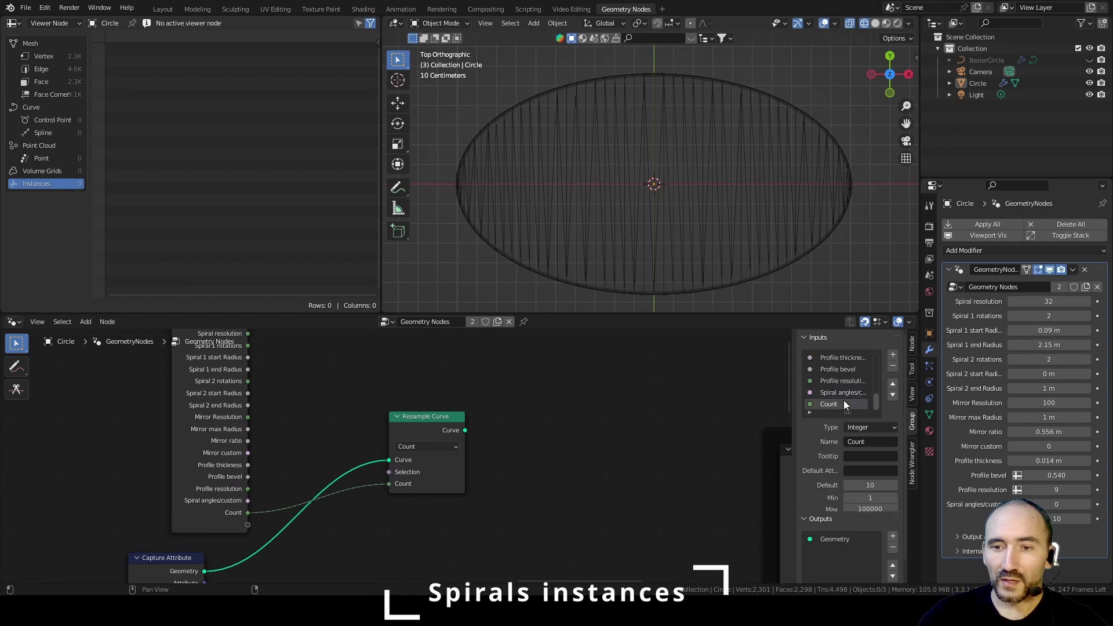
click(861, 442)
text(Spiral count)
key(Return)
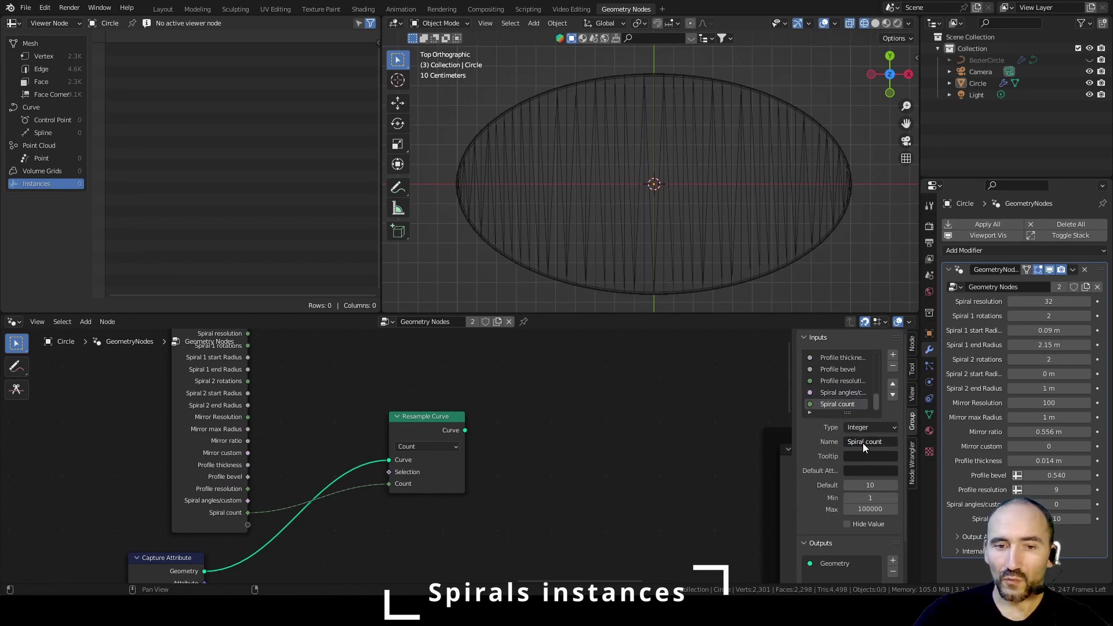
Step: Hide the unused sockets of the Group Input in the Fix auto smooth frame and move it above Not Equal
click(494, 438)
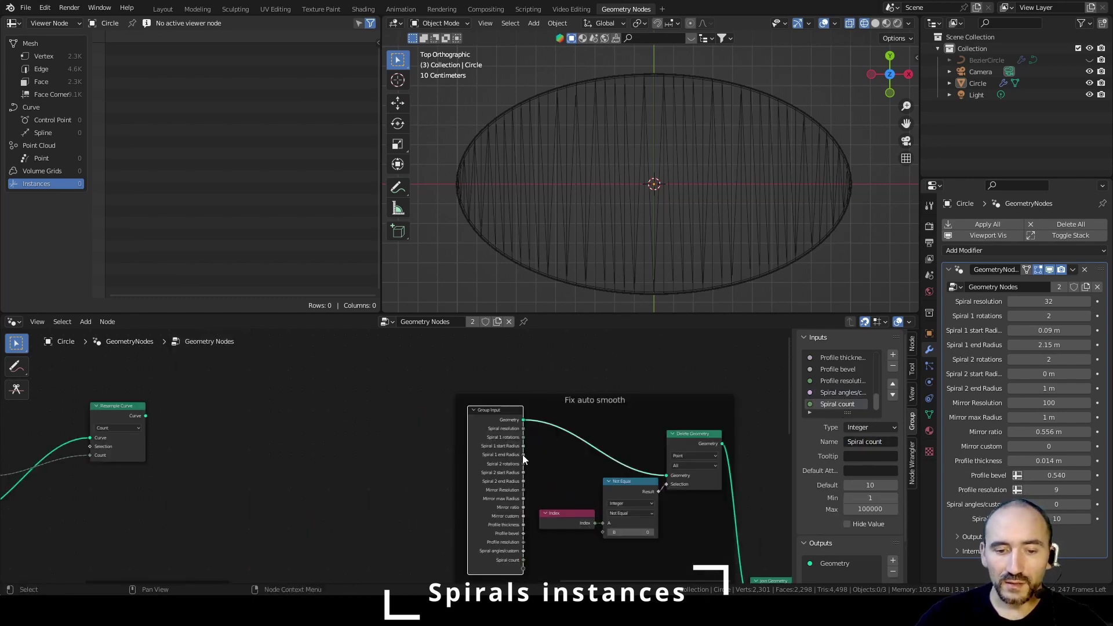
key(ctrl+h)
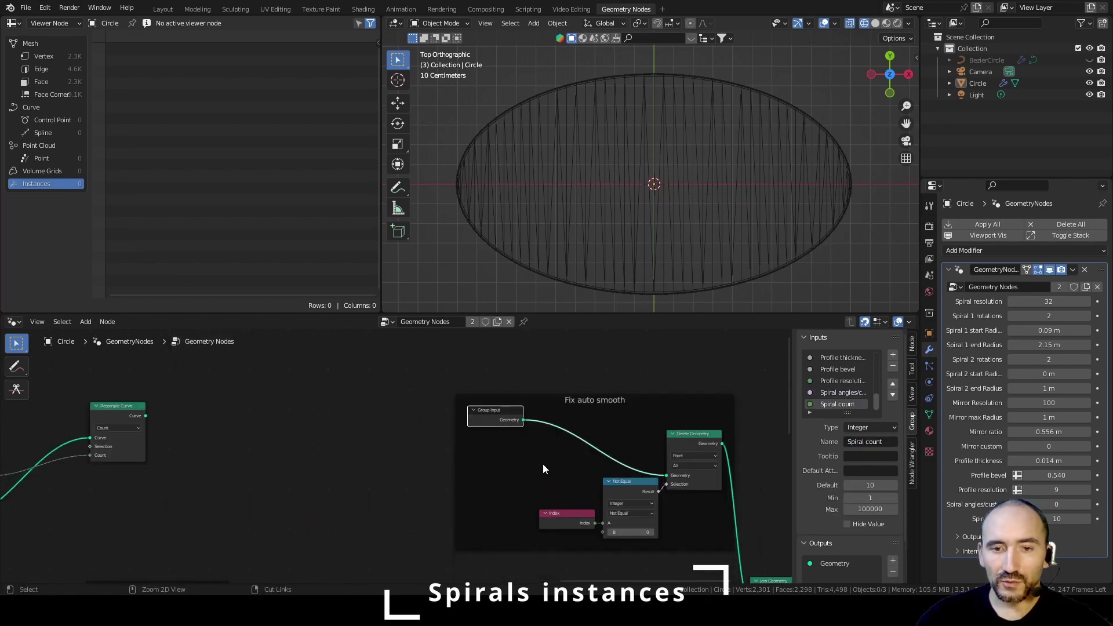
drag(492, 423, 630, 467)
Step: Add an Instance on Points node and feed its Points from the new Resample Curve node
scroll(438, 481, down, 4)
middle_drag(261, 496, 463, 329)
middle_drag(366, 555, 398, 436)
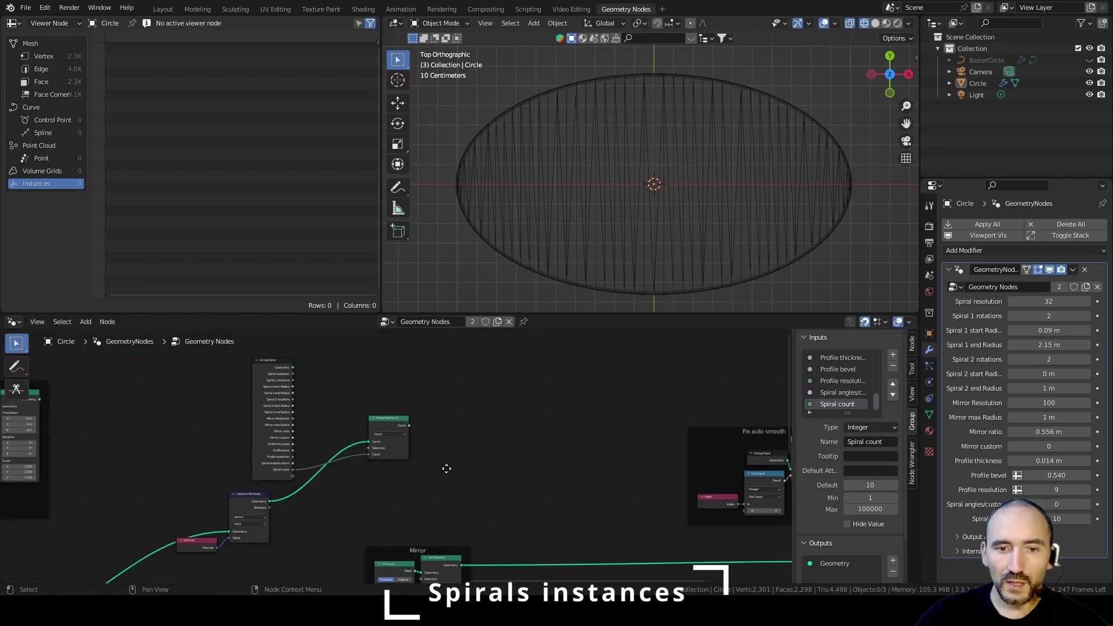
middle_drag(445, 462, 439, 487)
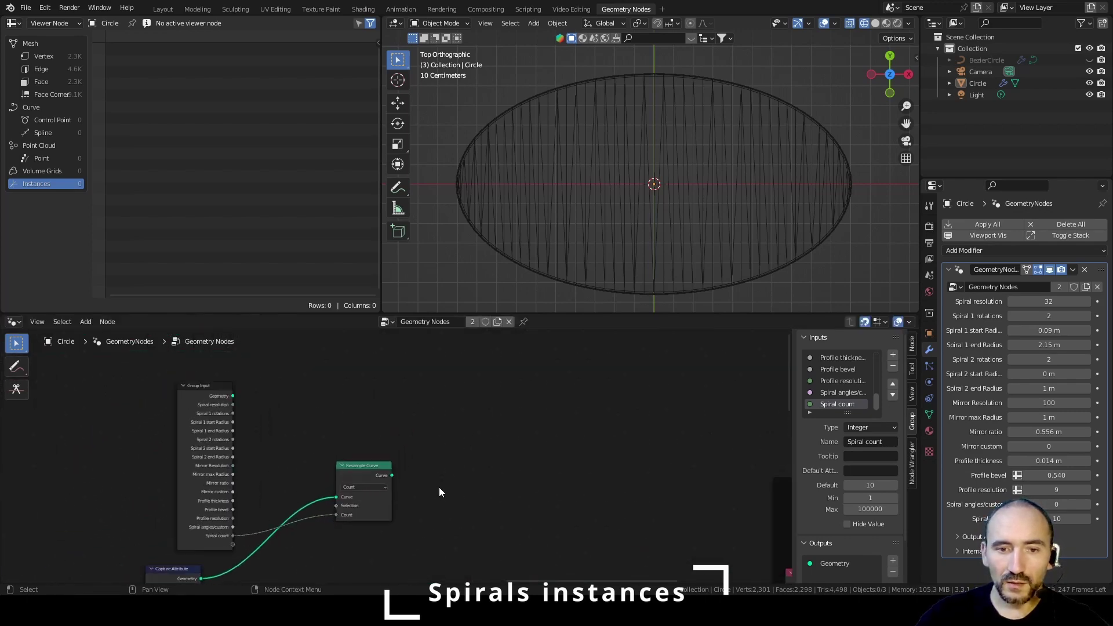
key(F3)
text(instance on po)
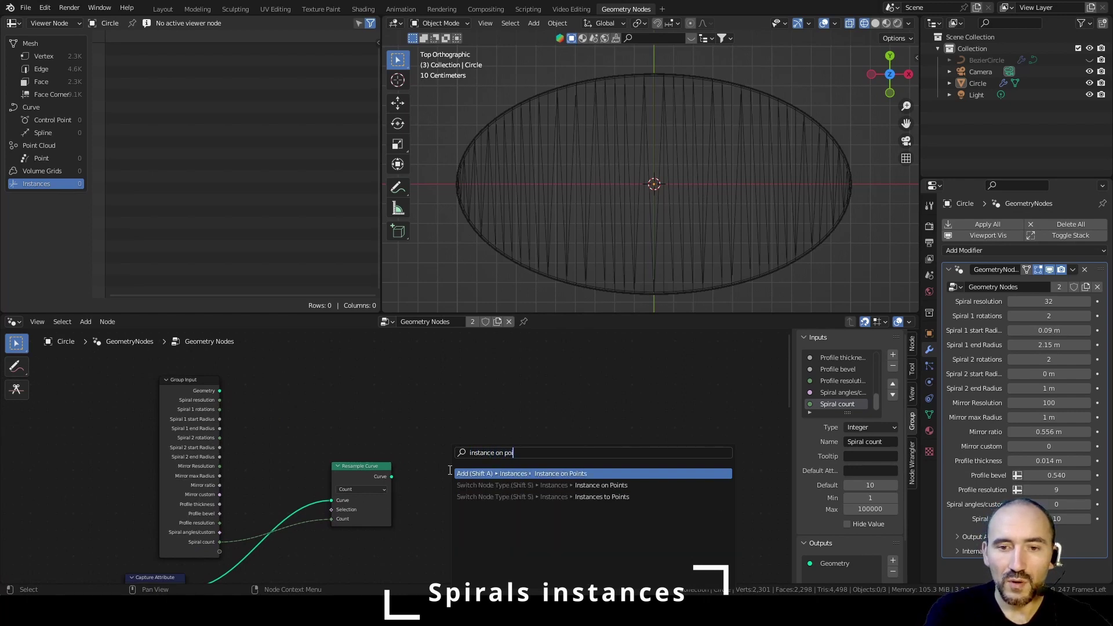
key(Return)
click(570, 423)
drag(391, 476, 563, 444)
Step: Connect the last Transform output of the Re-align spirals frame to the Instance input of Instance on Points
scroll(519, 491, down, 1)
scroll(517, 486, down, 1)
middle_drag(136, 471, 224, 409)
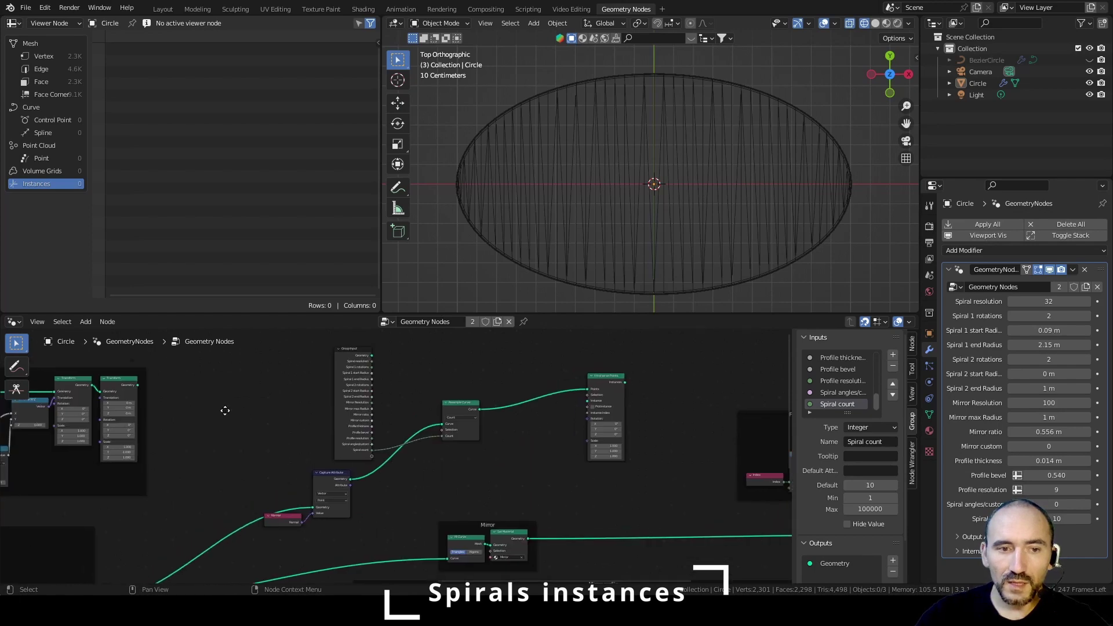
middle_drag(46, 370, 436, 406)
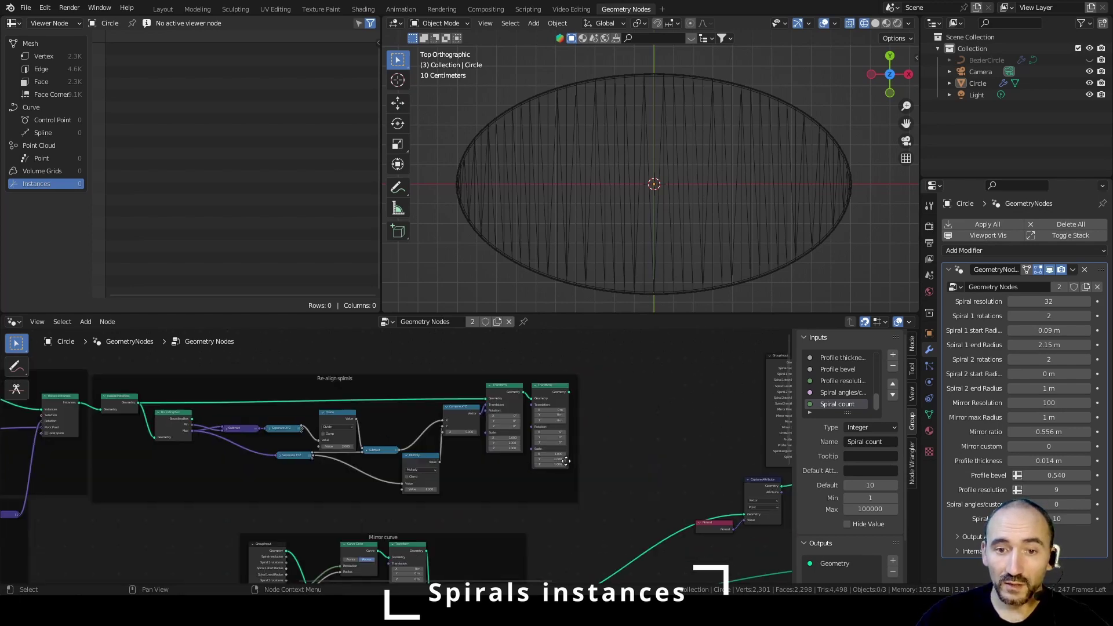
middle_drag(567, 394, 12, 438)
scroll(12, 437, up, 4)
drag(12, 437, 627, 459)
Step: Connect the Instances output of Instance on Points to the Join Geometry node before the Group Output
middle_drag(721, 483, 268, 471)
scroll(344, 378, down, 1)
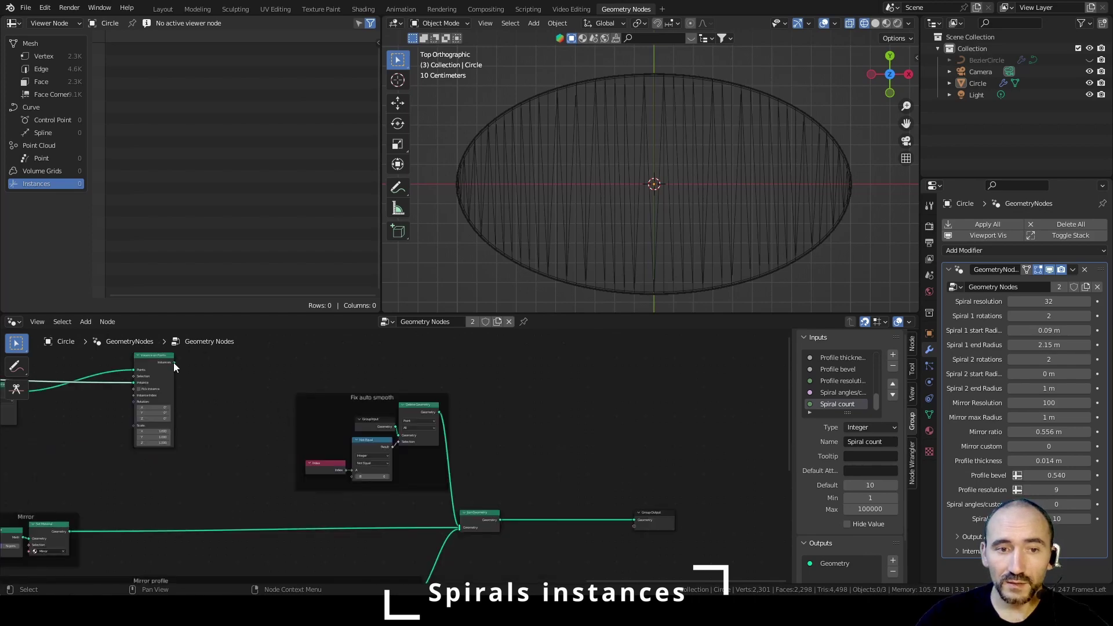
drag(172, 363, 460, 530)
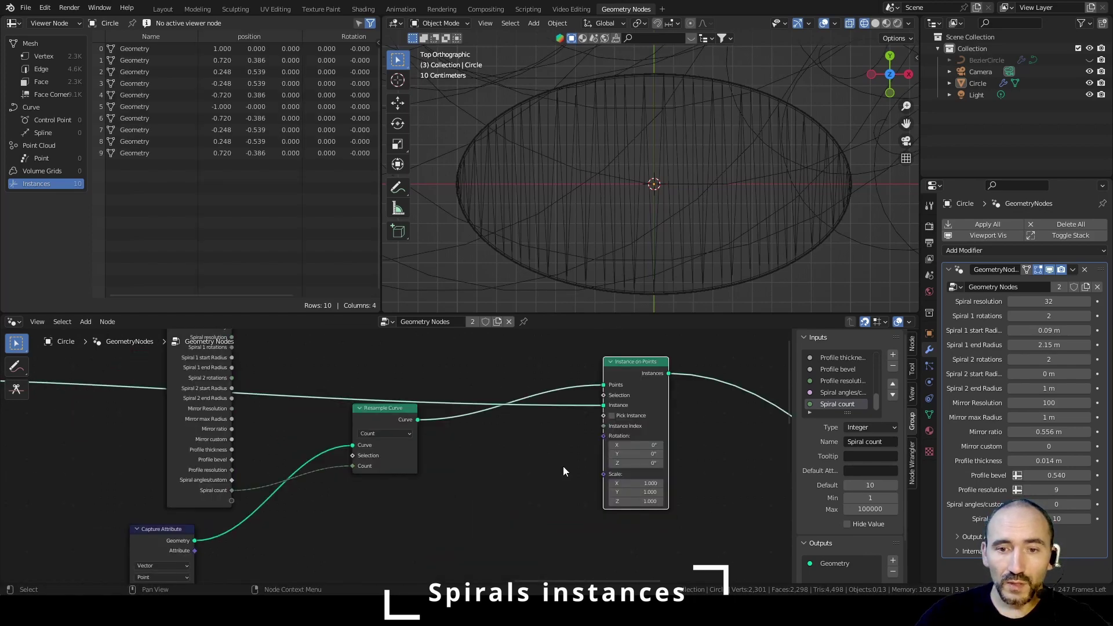
Step: Set the Instance on Points scale to 0.050 on all three axes and show the viewport in solid shading
mouse_move(637, 482)
mouse_down()
mouse_move(637, 500)
mouse_move(620, 501)
mouse_move(638, 483)
mouse_move(613, 483)
mouse_up()
key(shift+z)
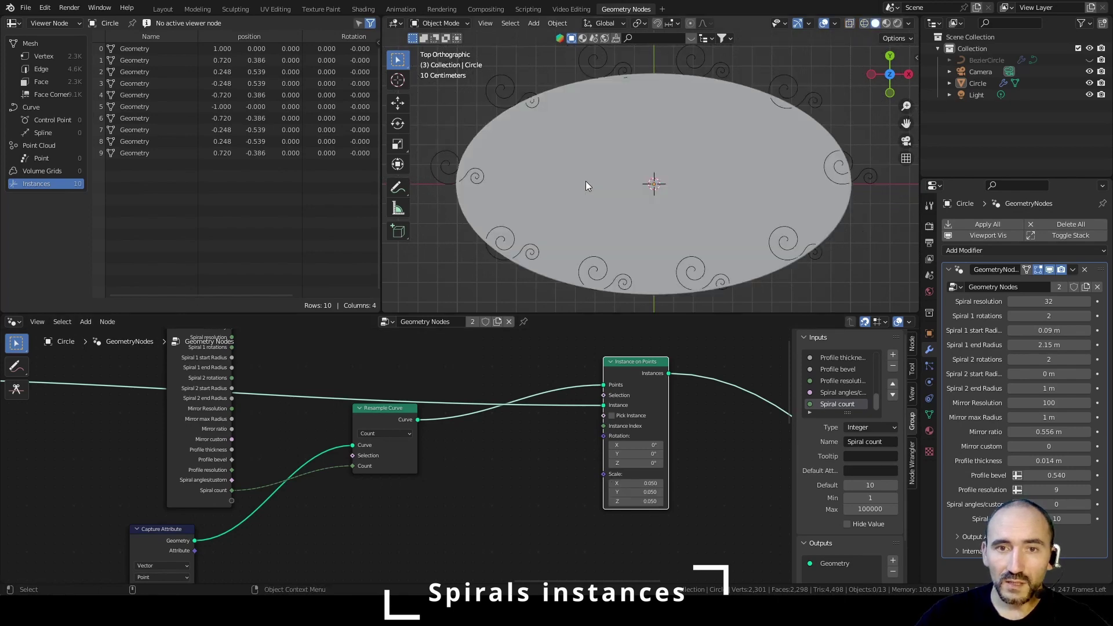
shift+middle_drag(583, 106, 589, 133)
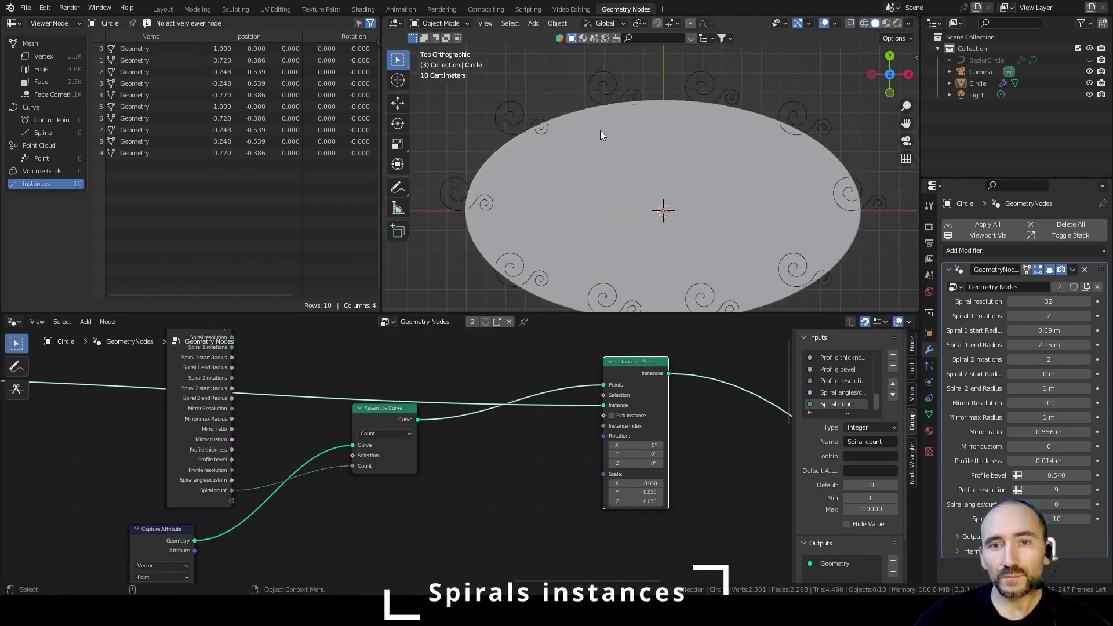
click(583, 458)
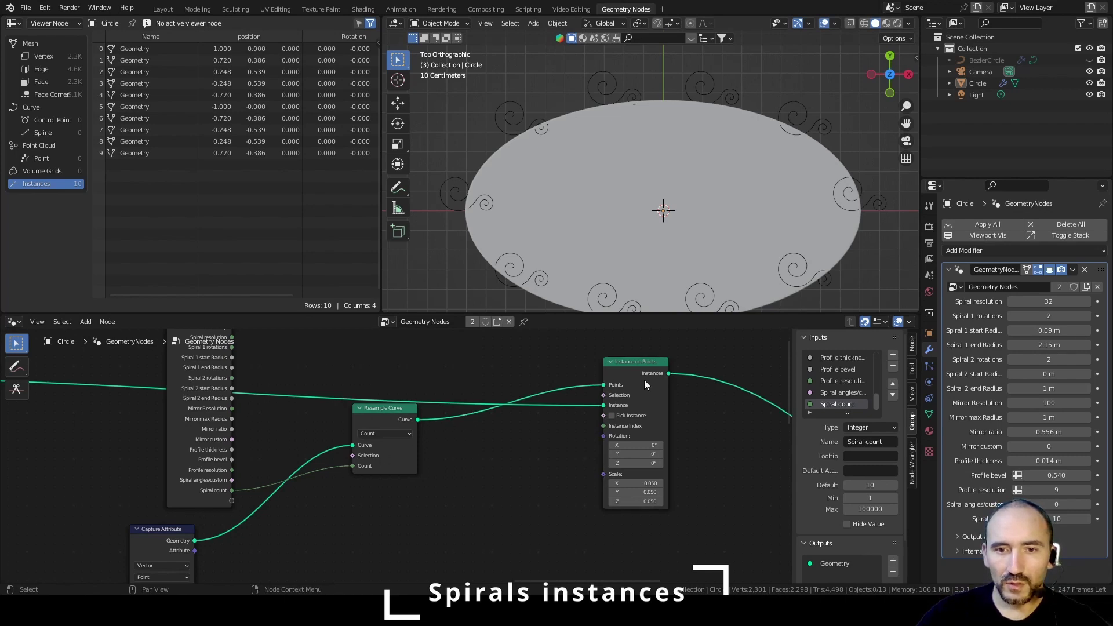
Step: Add a Normal input node between the Resample Curve and Instance on Points nodes
scroll(464, 474, up, 4)
key(F3)
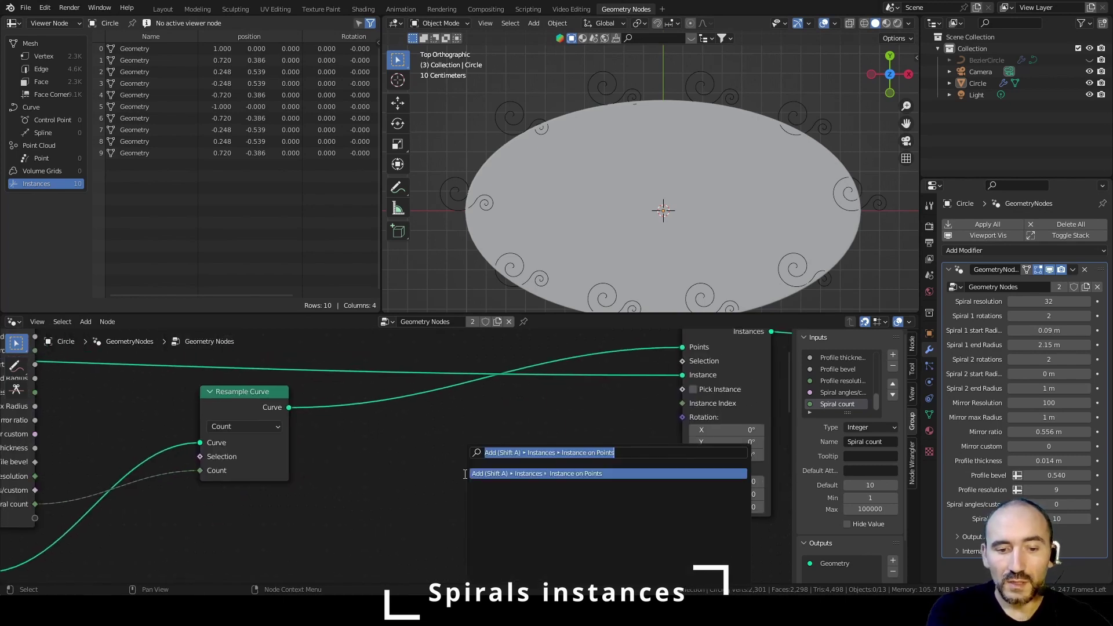
text(normal)
key(Return)
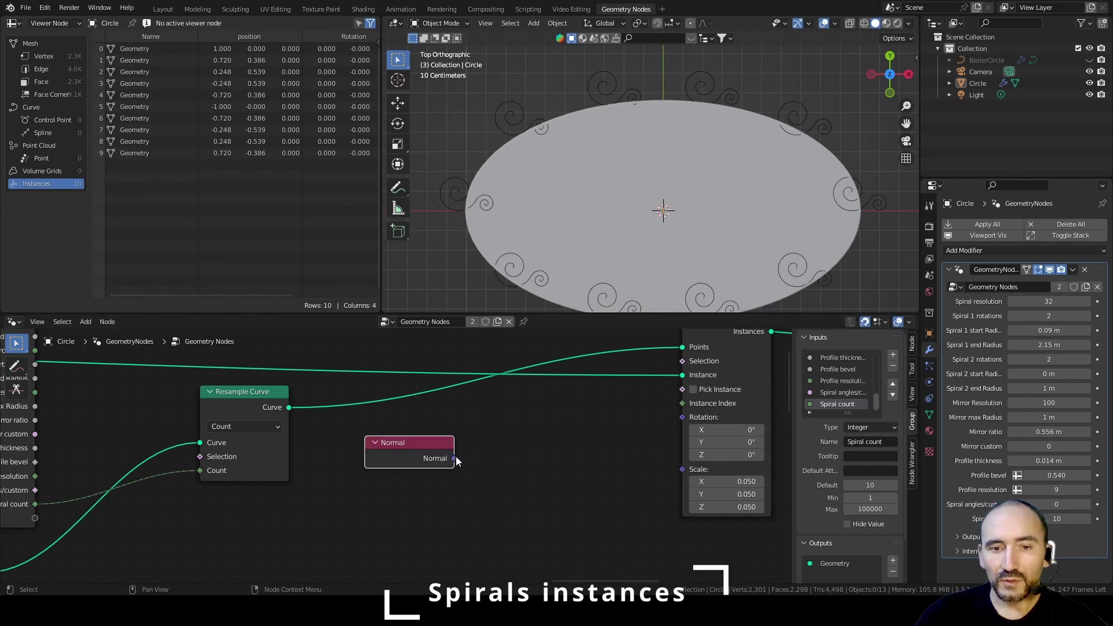
click(455, 459)
Step: Add an Align Euler to Vector node between the Normal and Instance on Points nodes
key(F3)
text(align)
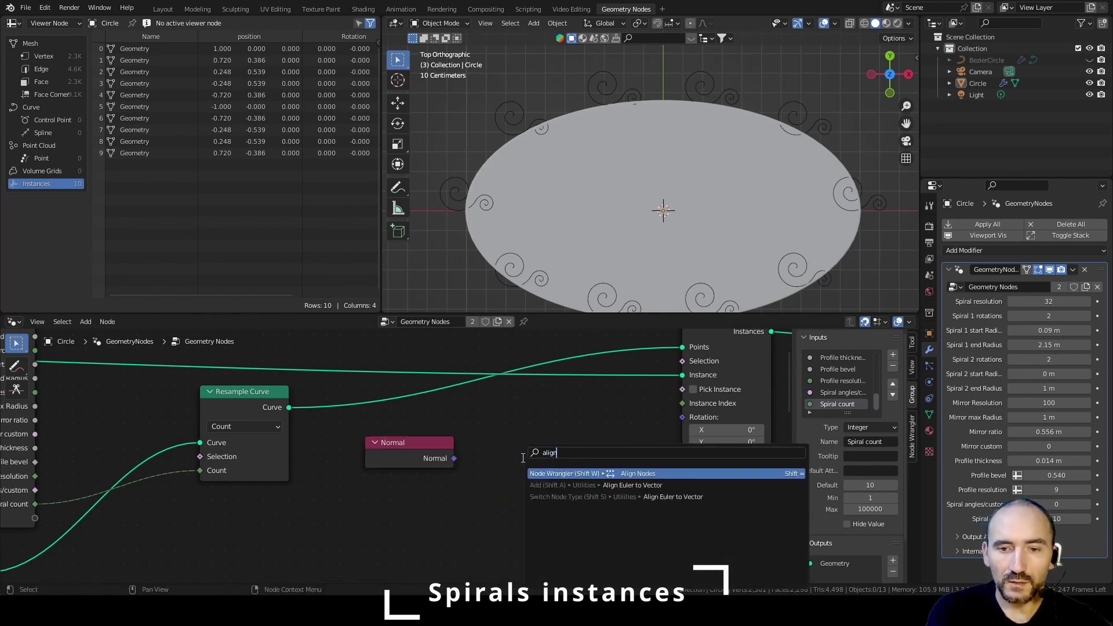
key(Down)
key(Return)
click(509, 394)
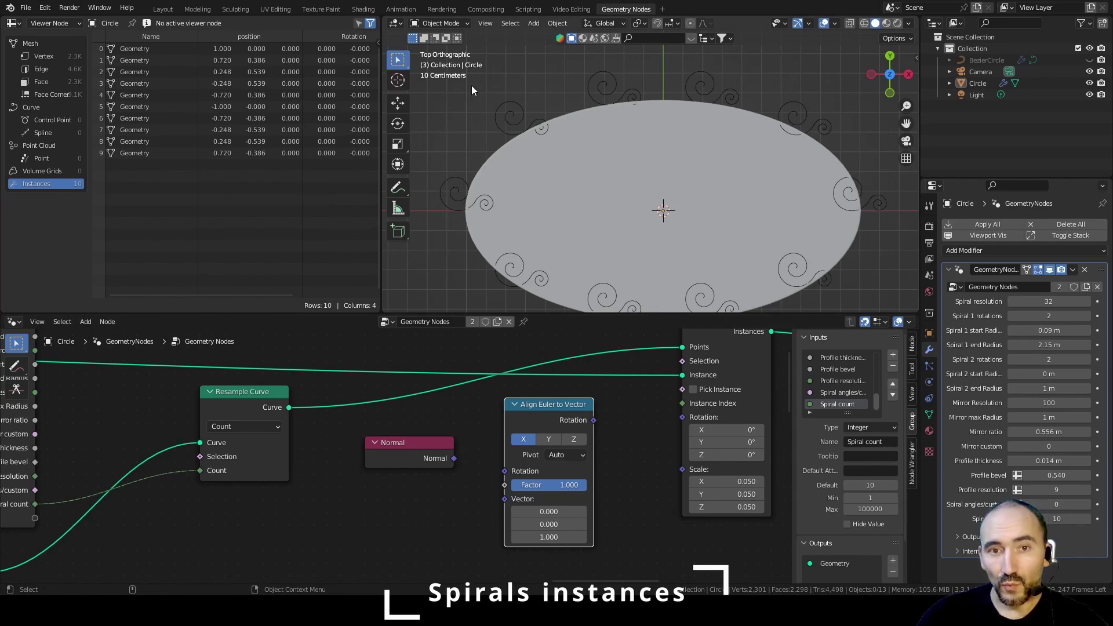
Step: Set Align Euler to Vector to the Y axis, feed its Vector from Normal, and connect its Rotation to Instance on Points
click(550, 440)
drag(455, 458, 504, 499)
drag(593, 420, 684, 419)
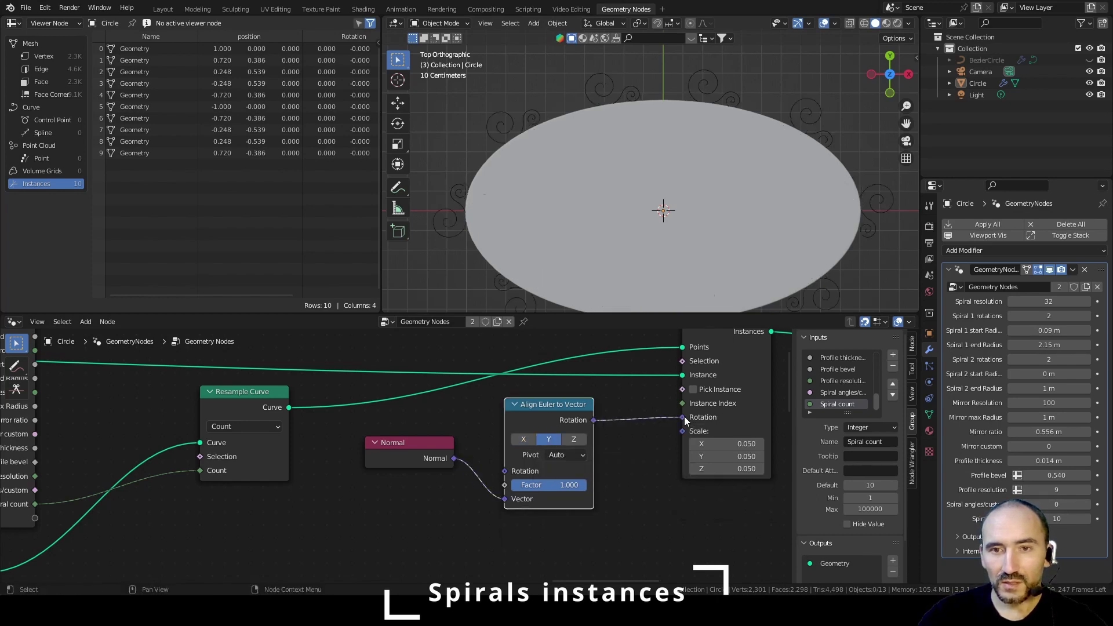
shift+middle_drag(669, 216, 578, 217)
scroll(652, 185, down, 2)
scroll(651, 184, up, 2)
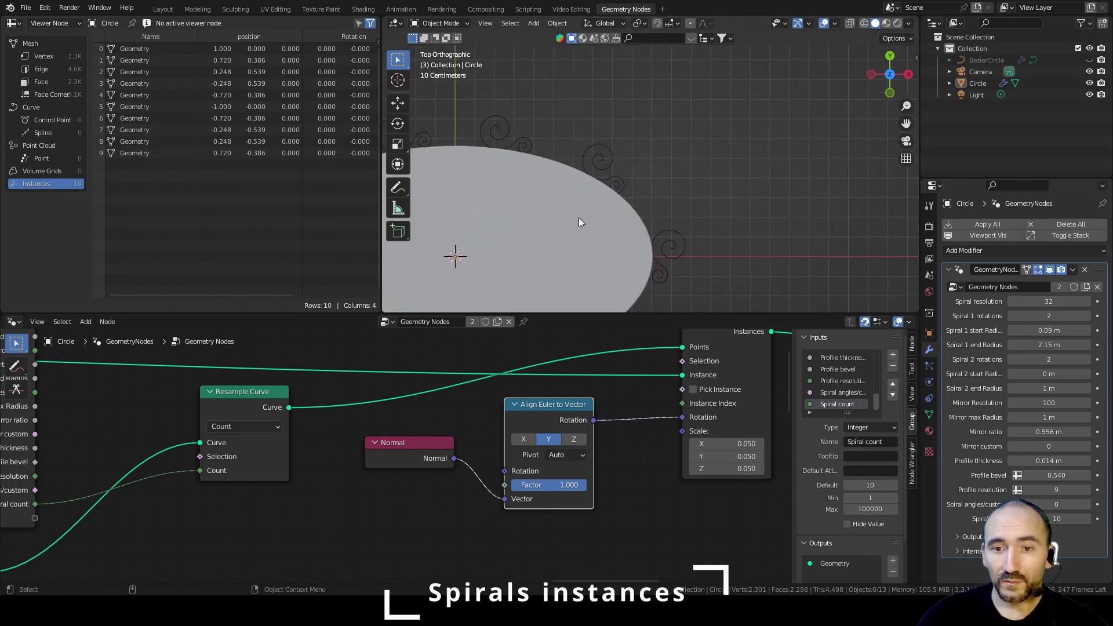
drag(547, 406, 583, 403)
Step: Select the mirror object and examine in wireframe where the spiral instances meet the frame profile
scroll(583, 403, down, 3)
scroll(699, 206, up, 3)
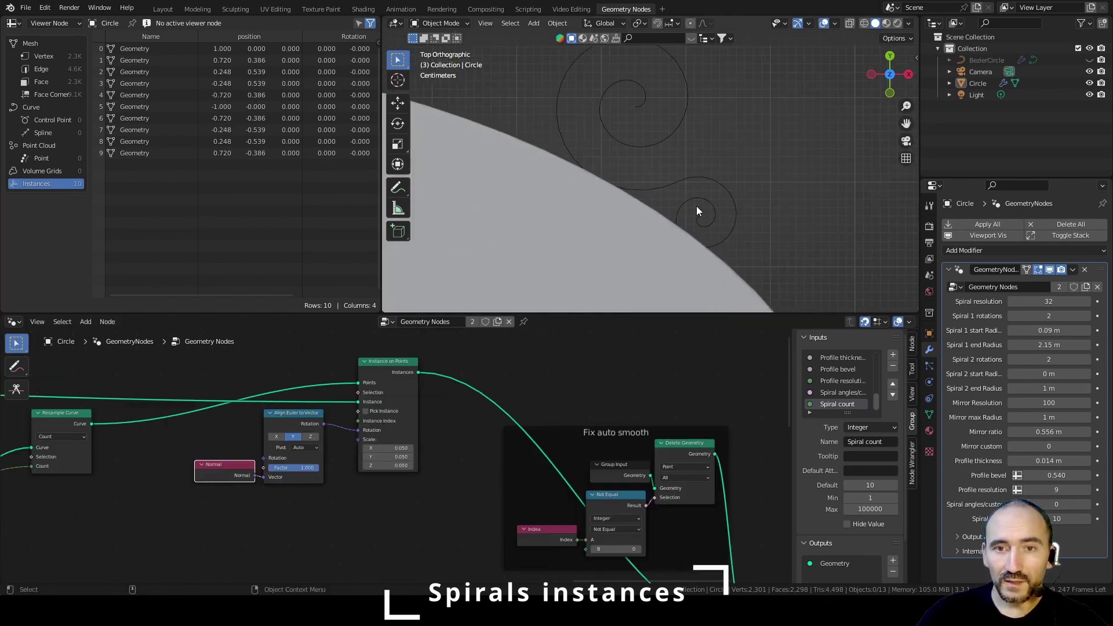
click(609, 174)
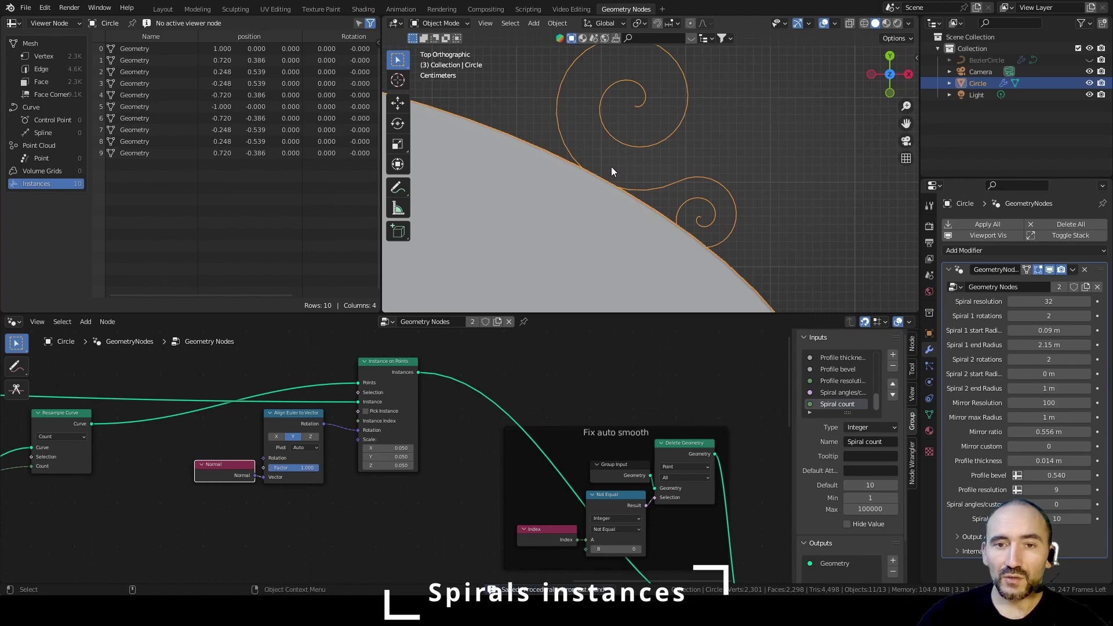
key(shift+z)
scroll(611, 168, up, 3)
scroll(611, 205, up, 4)
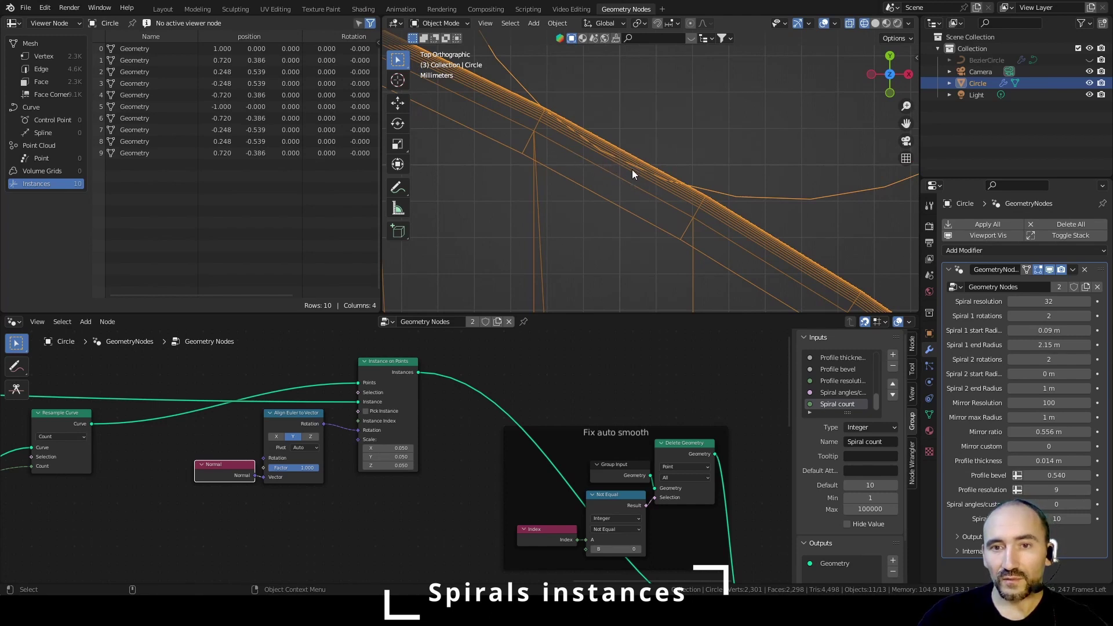
scroll(631, 153, down, 1)
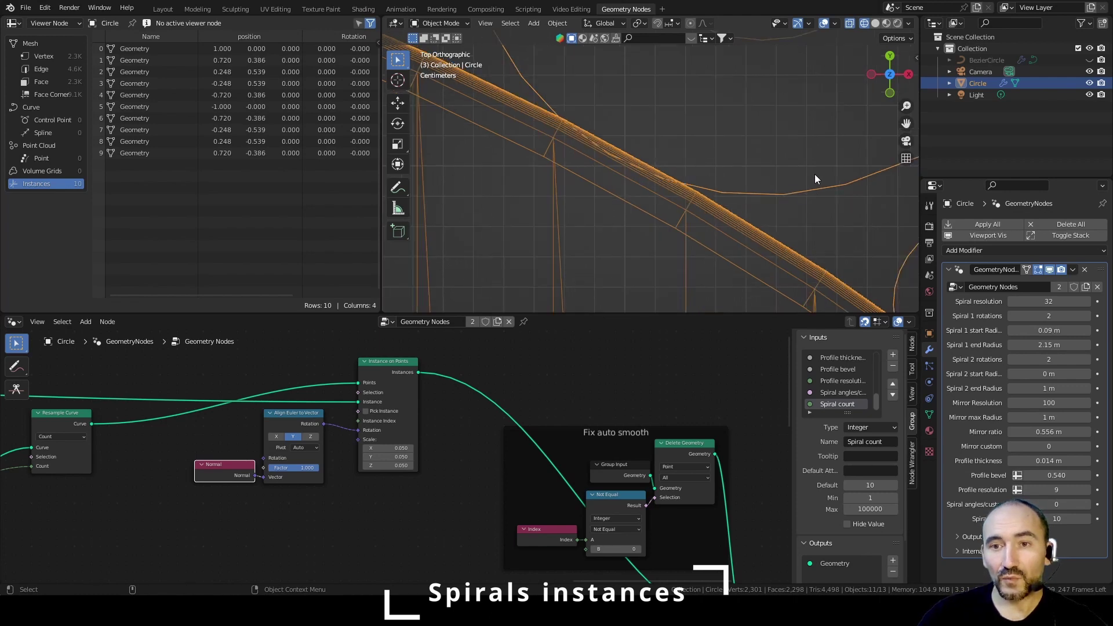
scroll(651, 228, down, 2)
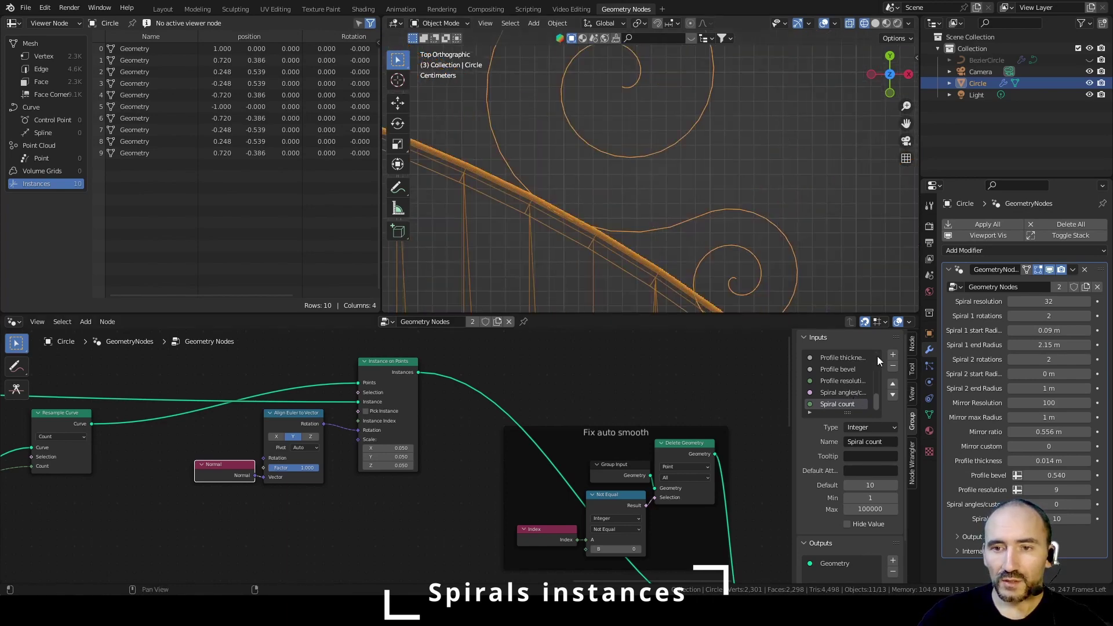
Step: Add a group input named Spiral profile with a minimum of 0
click(892, 355)
double_click(870, 444)
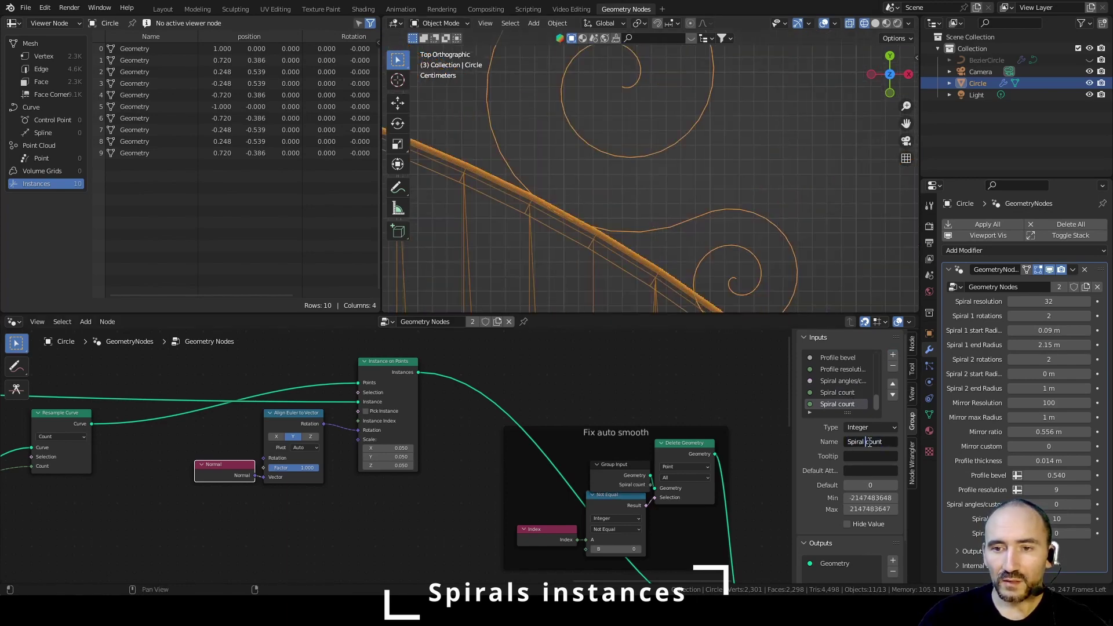
text(profile)
key(Tab)
key(Tab)
key(Tab)
key(Tab)
text(0)
key(Return)
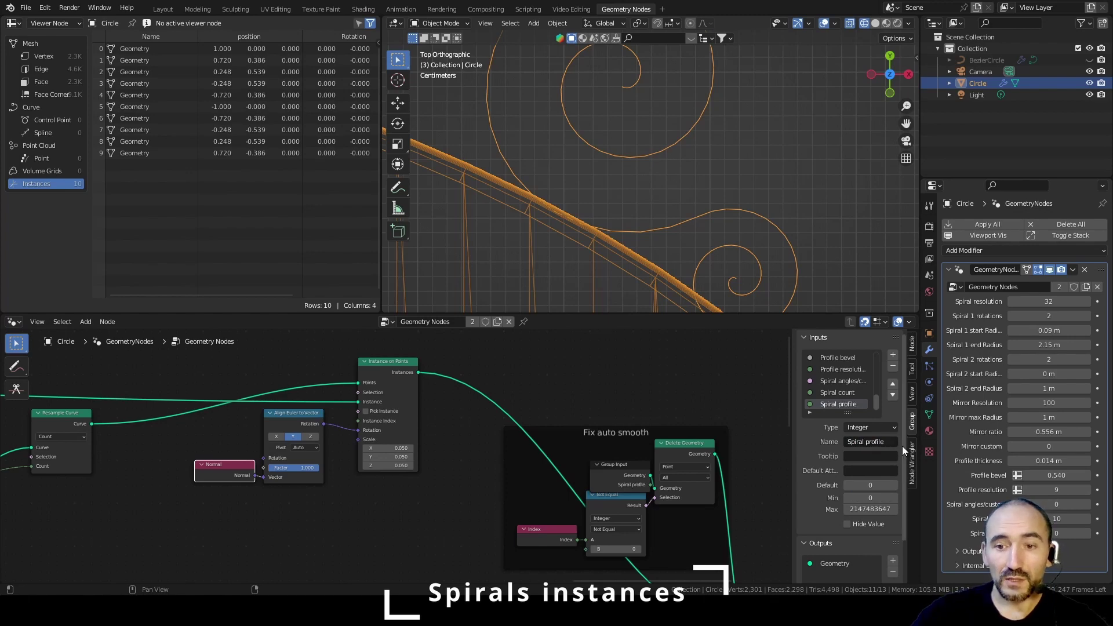
Step: Add a Translate Instances node beside the Instance on Points node
scroll(482, 416, down, 2)
drag(357, 370, 742, 527)
drag(742, 527, 742, 527)
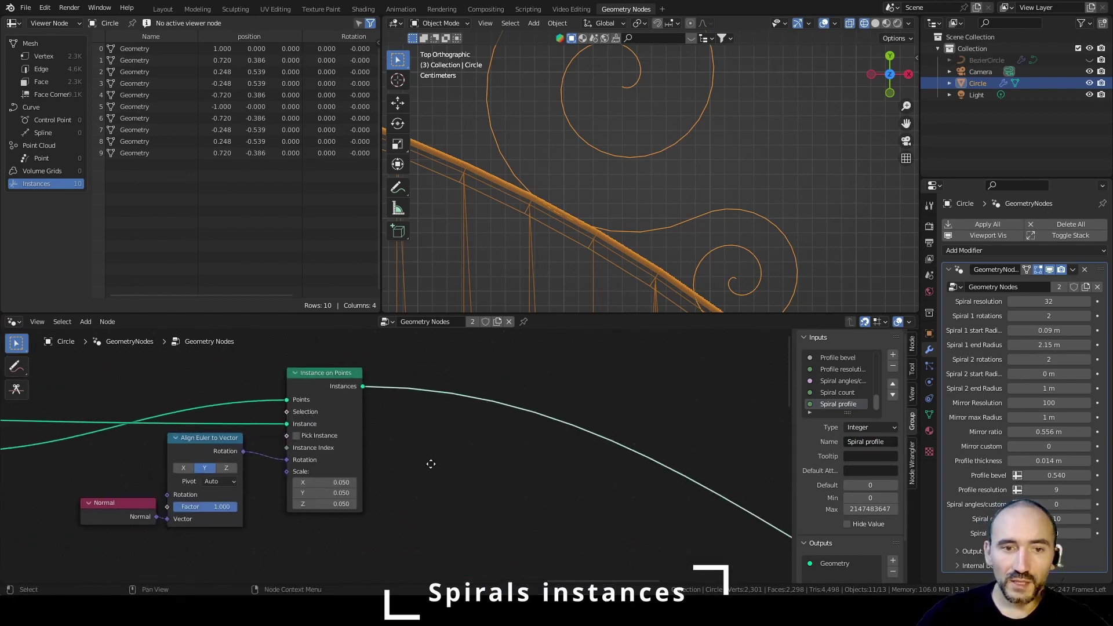
middle_drag(430, 455, 438, 460)
scroll(438, 460, up, 2)
click(438, 460)
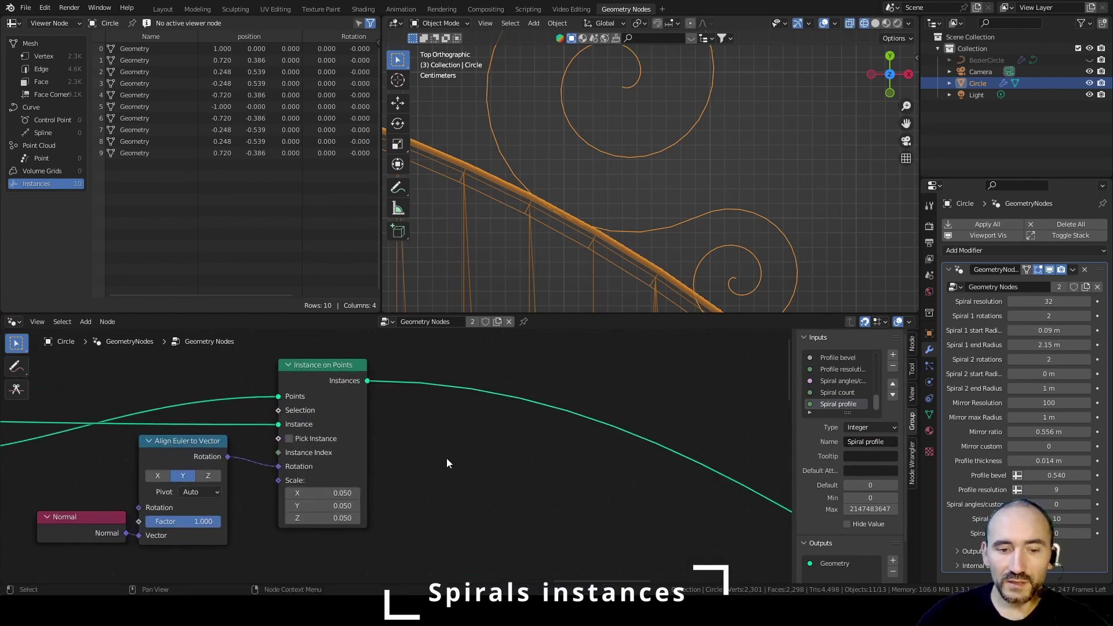
key(F3)
text(trans)
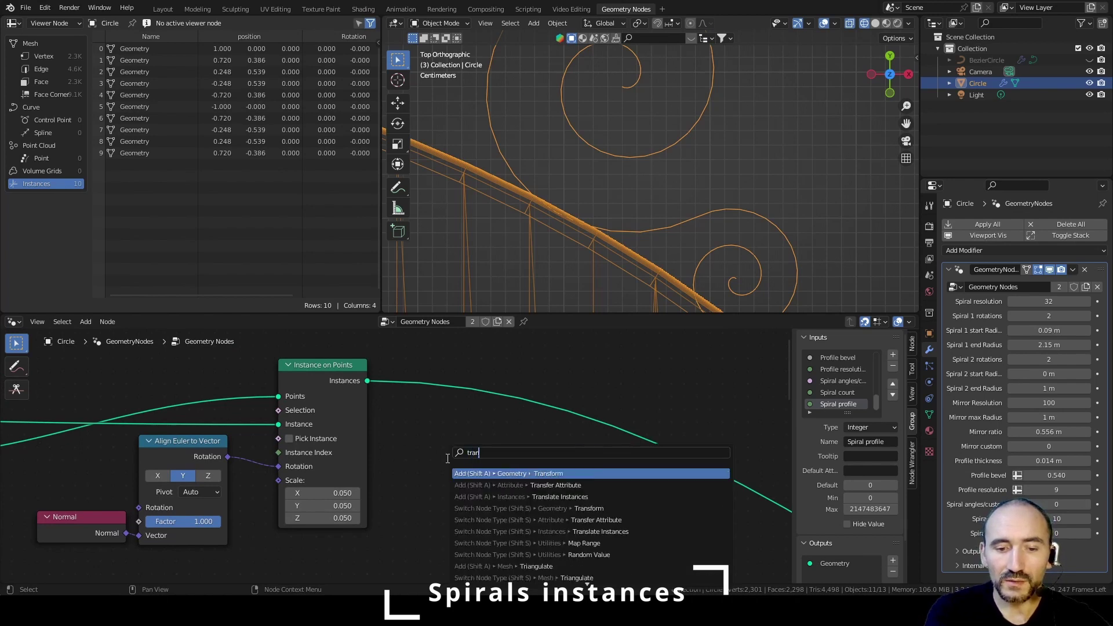
key(Down)
key(Down)
key(Return)
click(447, 458)
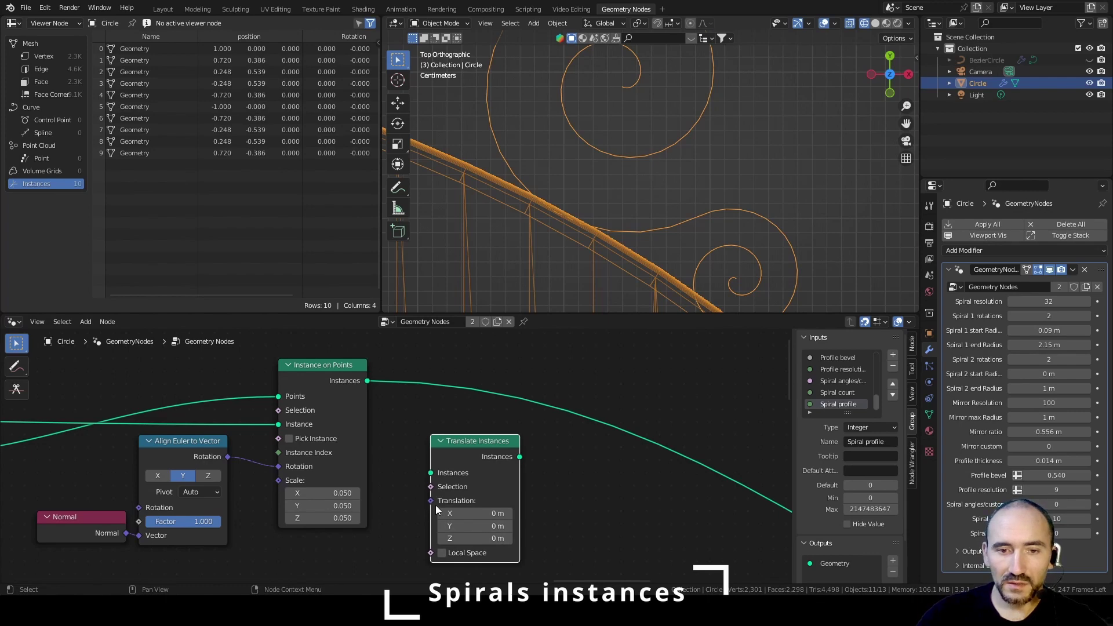
Step: Duplicate the Group Input node that feeds Resample Curve and place the copy beside the Capture Attribute node
scroll(308, 520, down, 4)
middle_drag(307, 521, 485, 425)
scroll(392, 461, up, 6)
scroll(392, 460, down, 1)
click(348, 350)
key(shift+d)
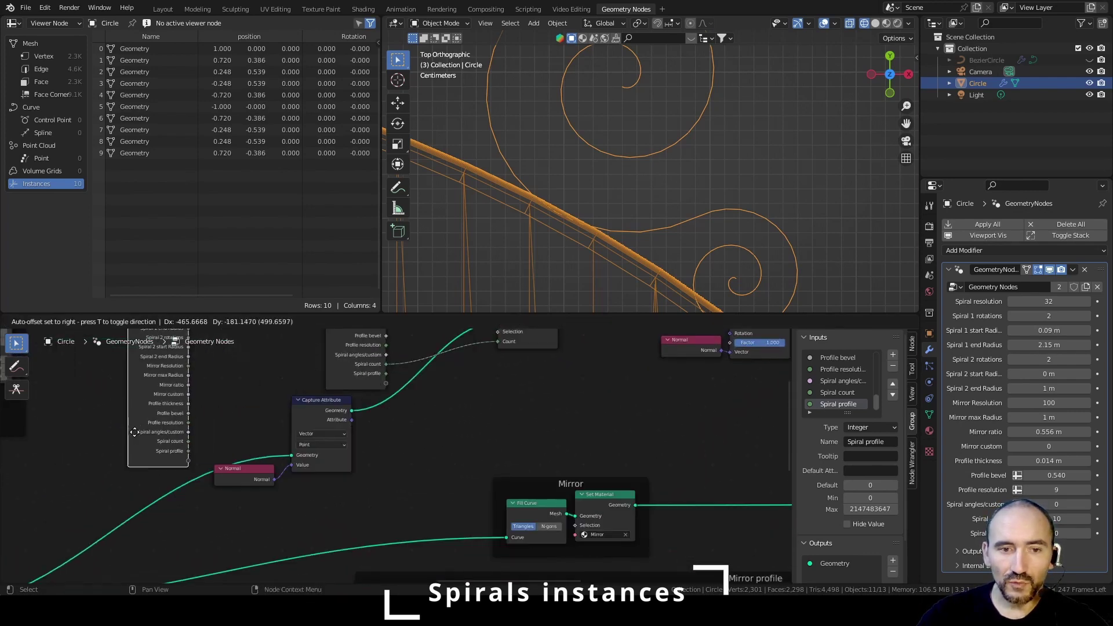
click(168, 505)
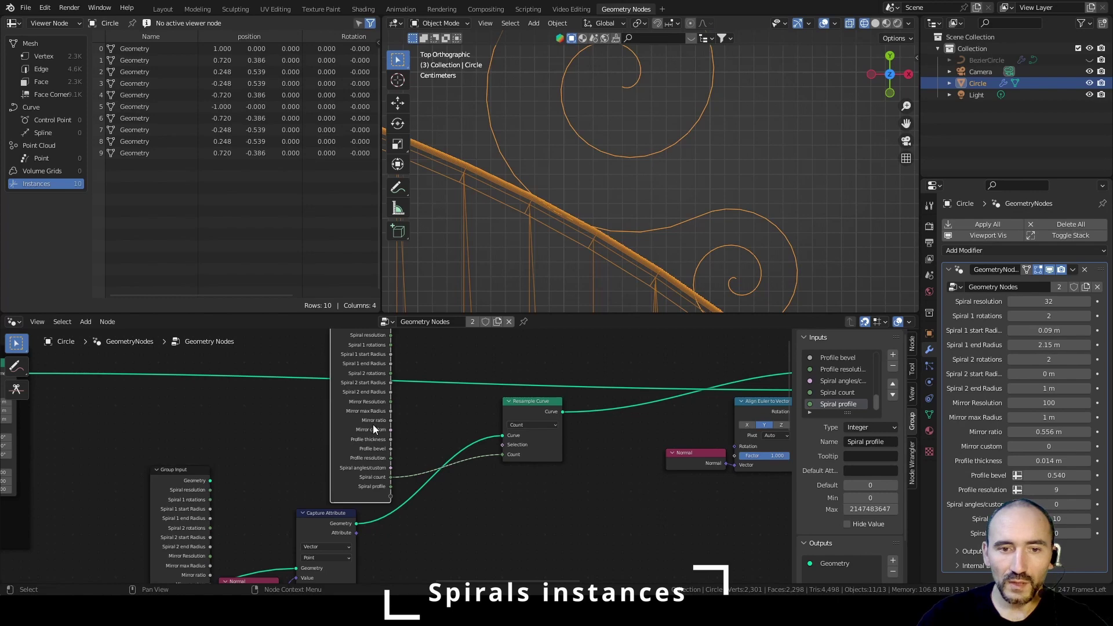
Step: Reduce the original Group Input node to its Spiral count socket and place it beside the Resample Curve node
drag(373, 429, 371, 259)
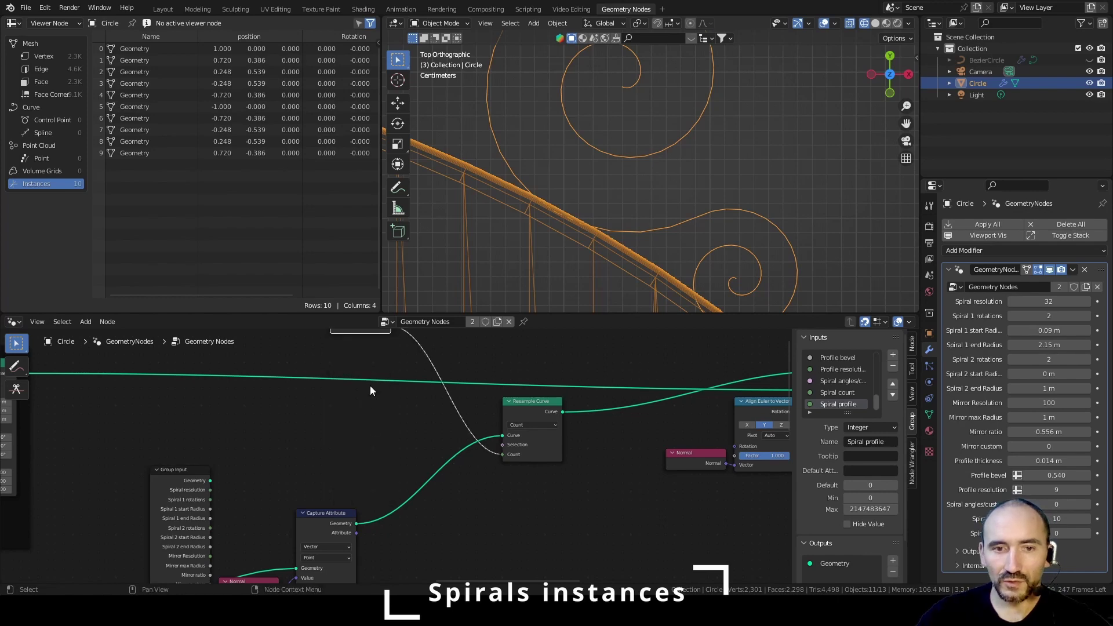
key(g)
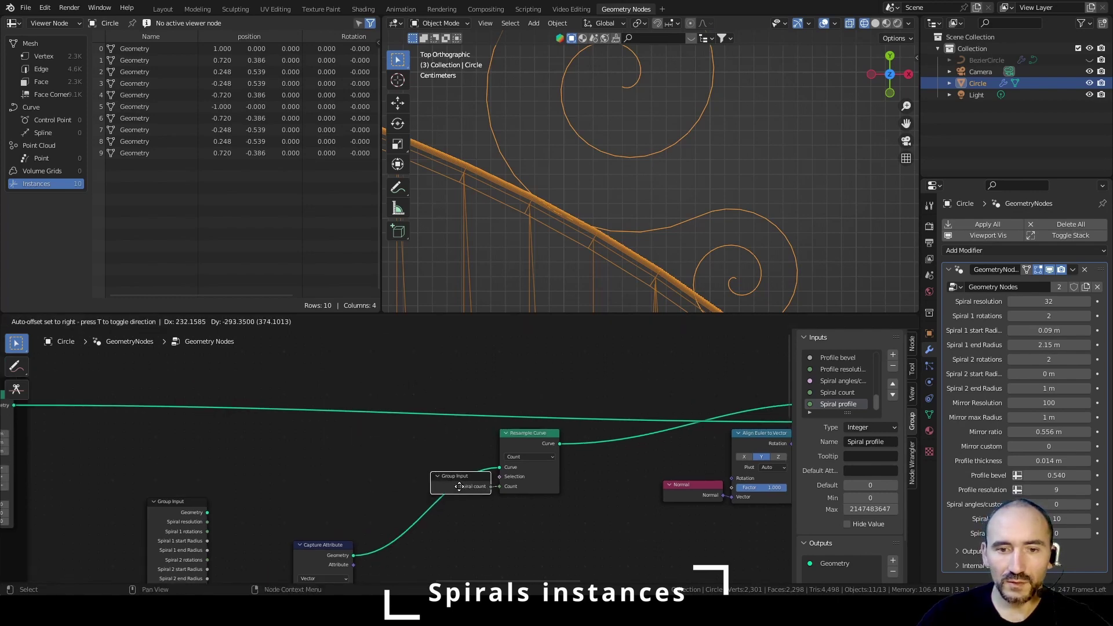
click(463, 486)
Step: Change the Spiral profile input's type to Float and set its minimum to 0
middle_drag(527, 523, 494, 419)
scroll(374, 443, up, 2)
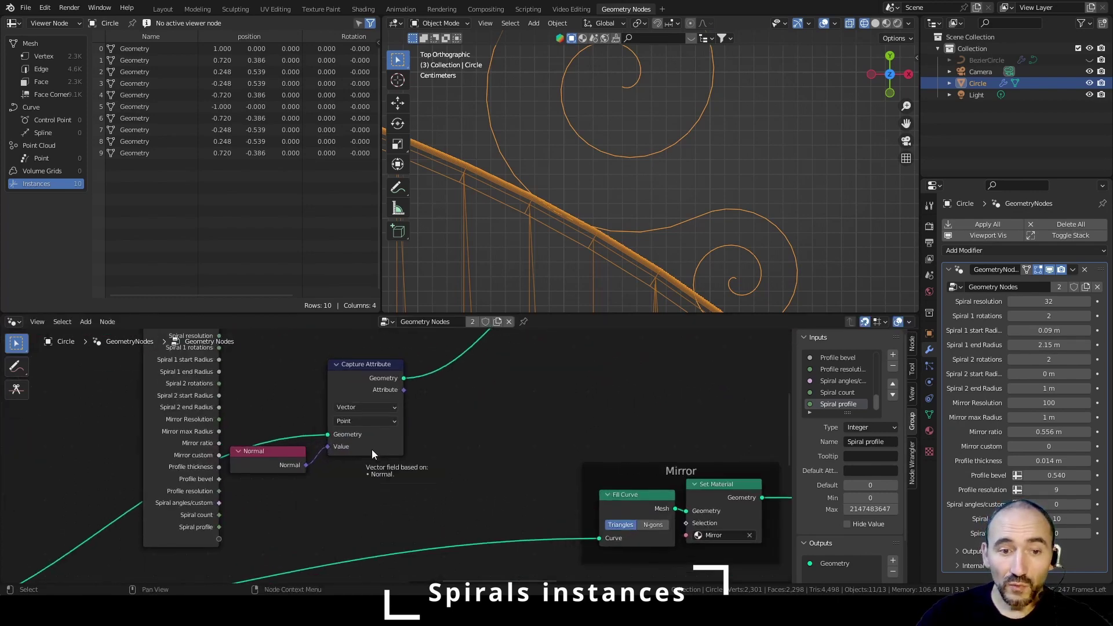
scroll(358, 482, up, 1)
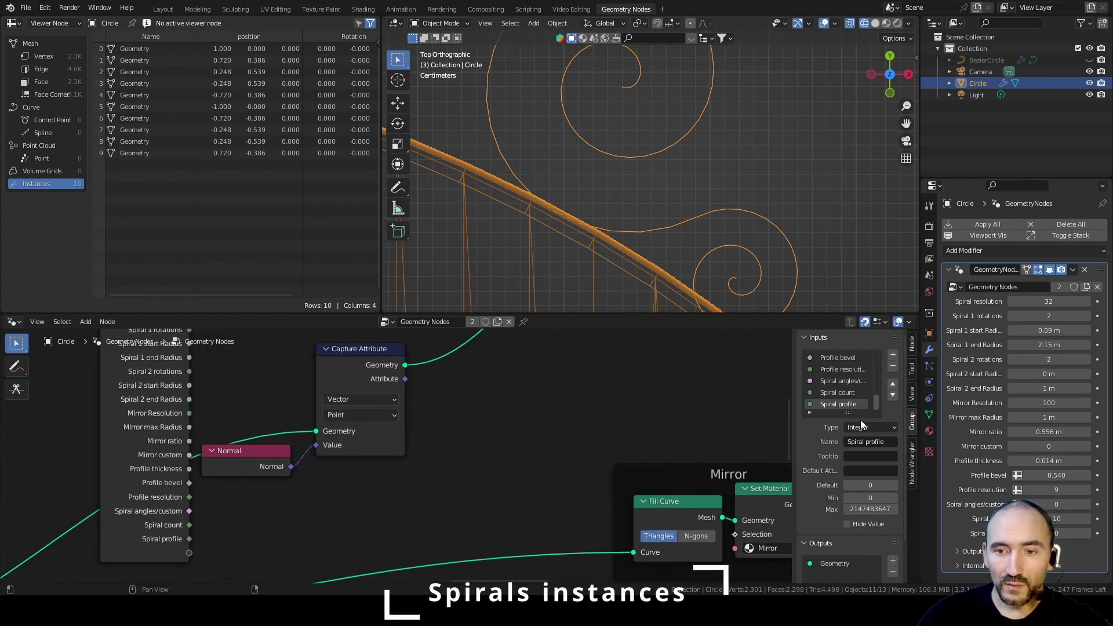
click(877, 427)
click(879, 467)
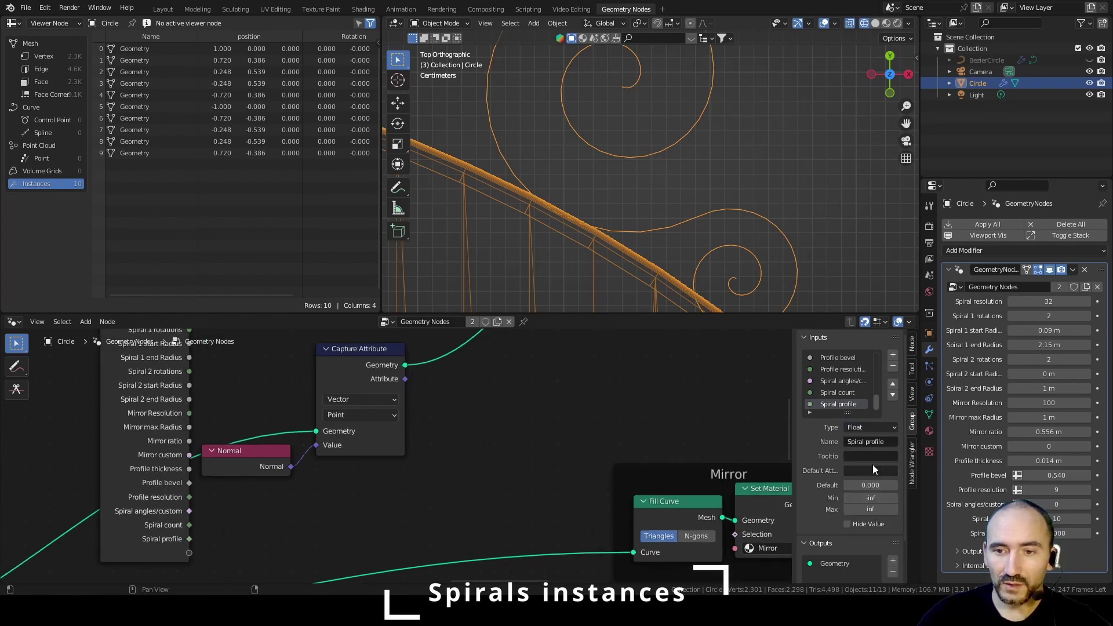
click(877, 498)
text(0)
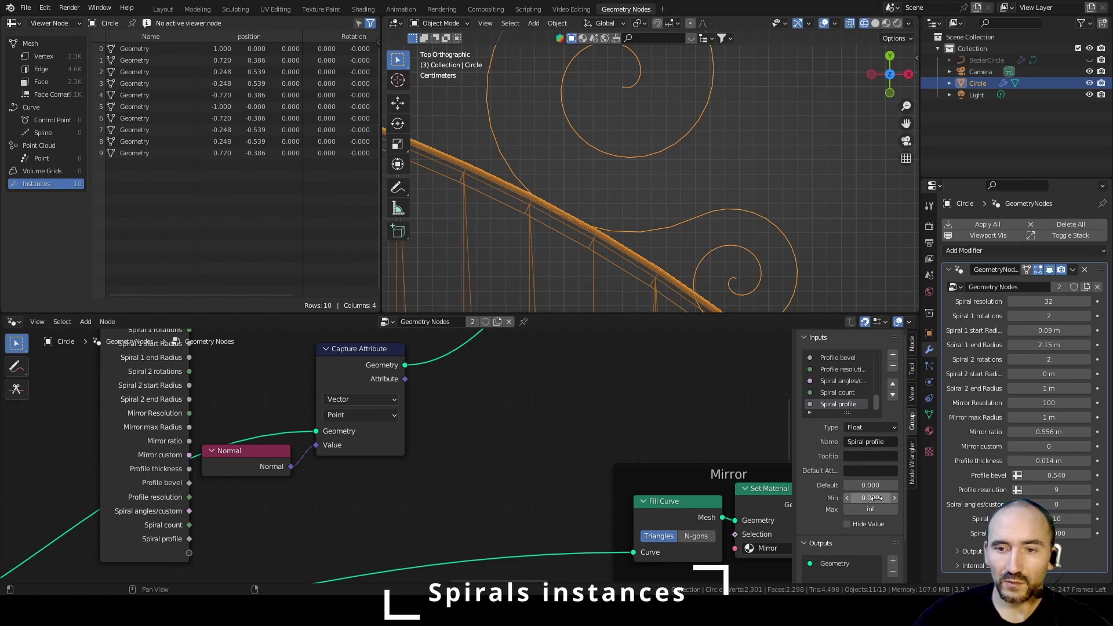
key(Return)
Step: Create a Math Add node that sums the Profile thickness and Spiral profile inputs
drag(189, 468, 291, 500)
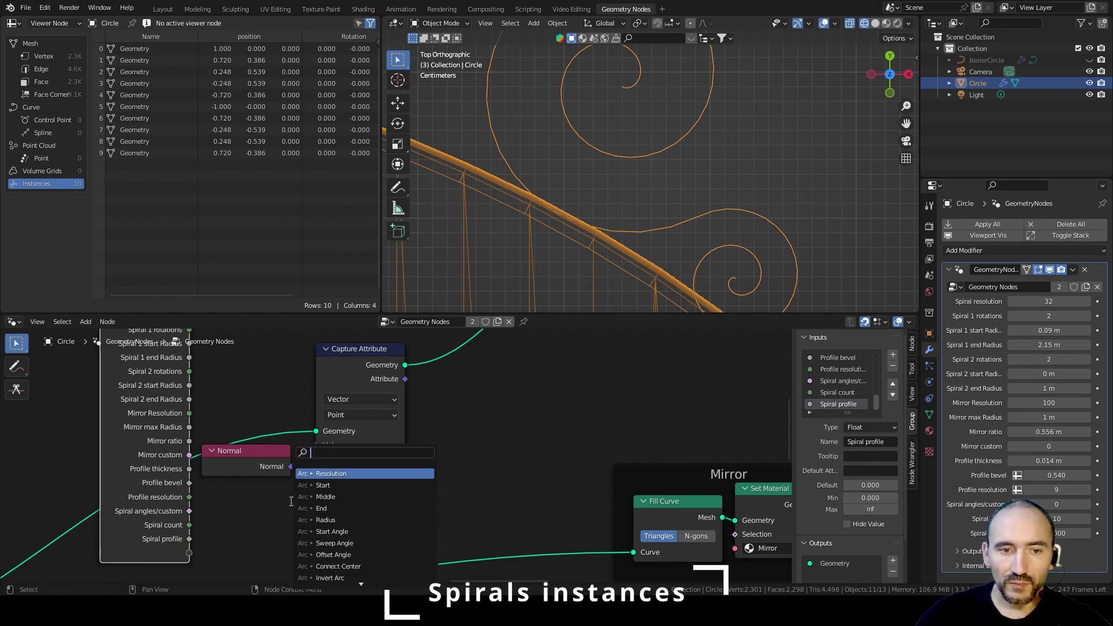
text(a)
key(Return)
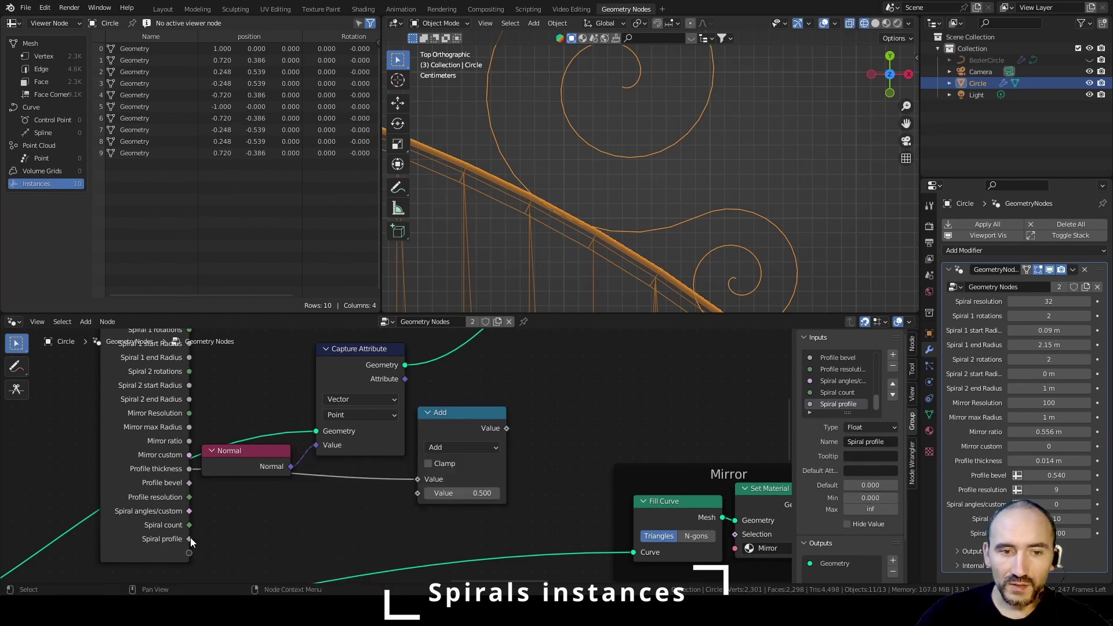
drag(189, 538, 429, 492)
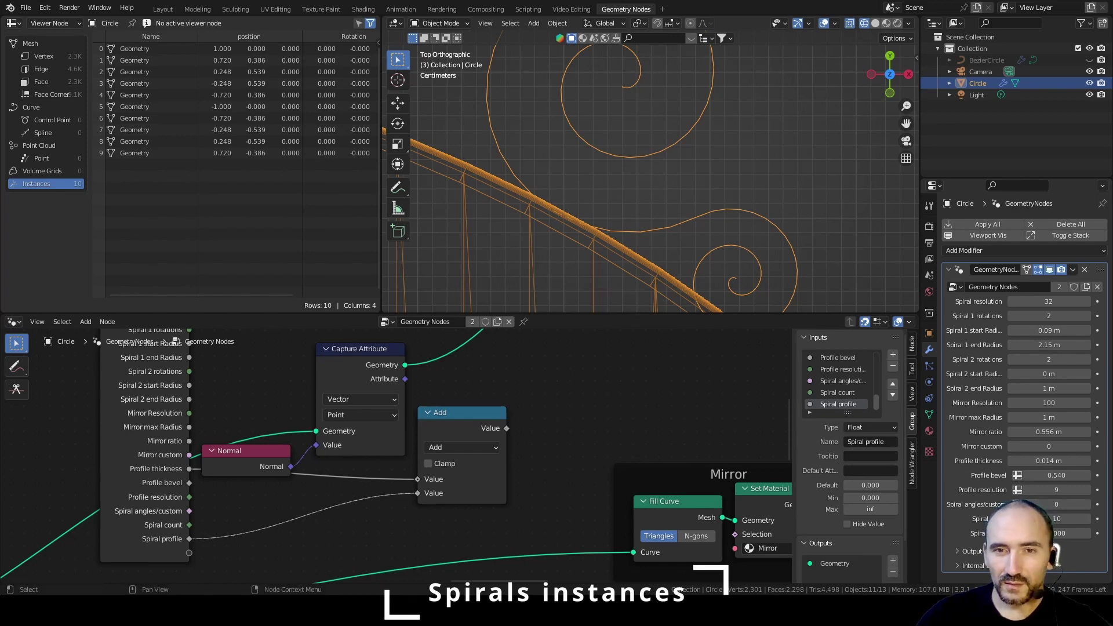
Step: Insert a Divide node between Profile thickness and the Add node, with a divisor of 2
drag(189, 469, 240, 497)
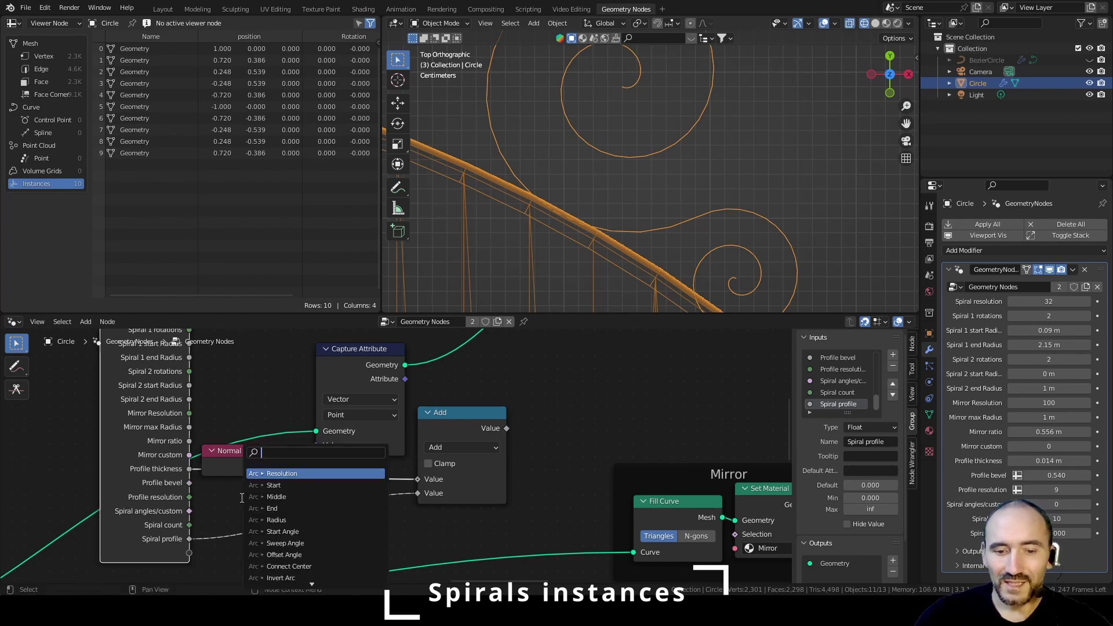
text(div)
key(Return)
click(315, 472)
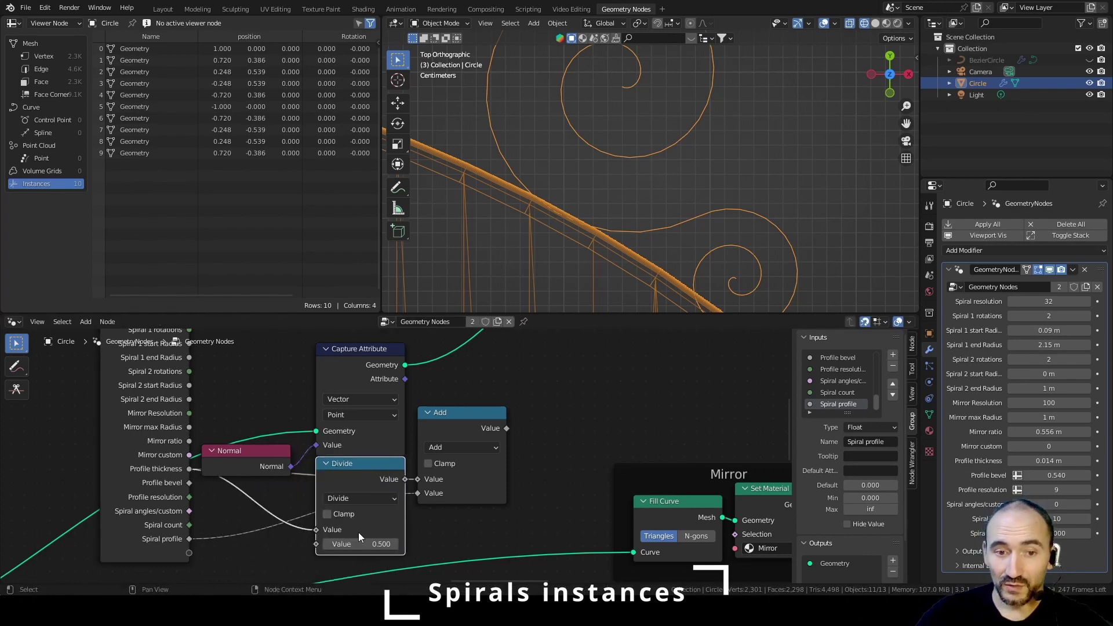
click(360, 544)
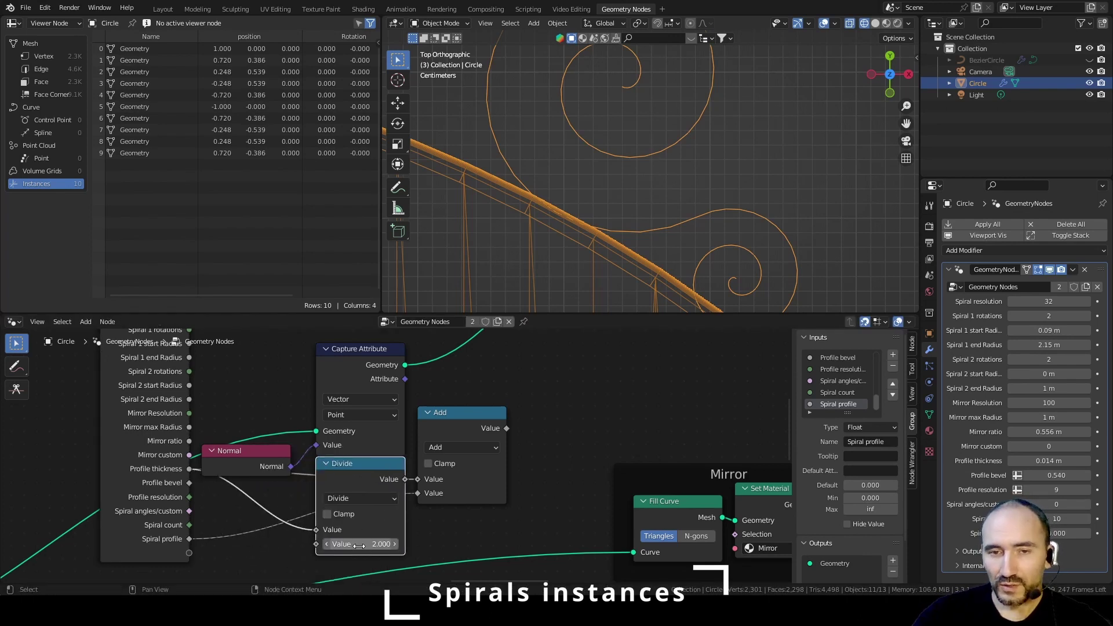
key(Return)
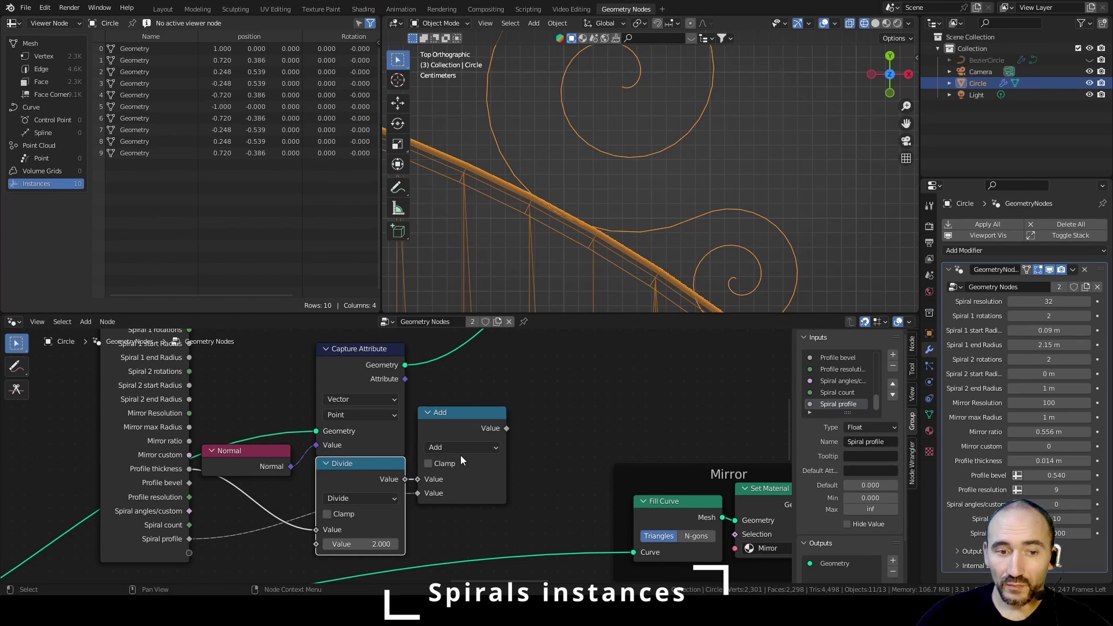
Step: Add a Vector Math Scale node fed by the captured Attribute and connect the Add result to its Scale input
middle_drag(460, 454, 376, 490)
drag(321, 414, 485, 390)
text(sc)
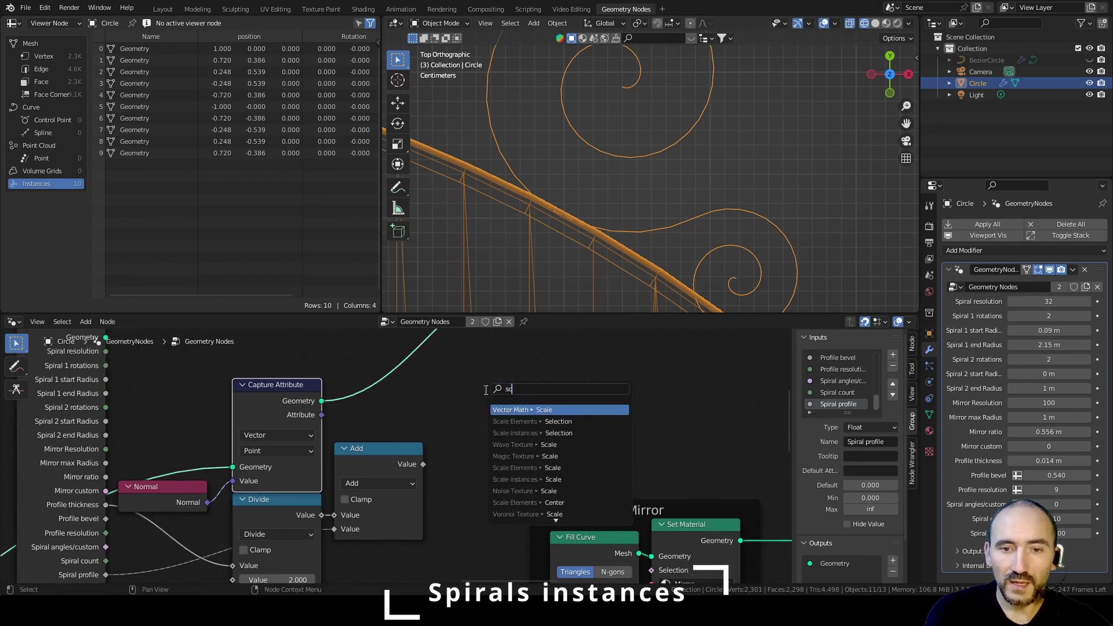
text(ale)
key(Return)
click(443, 415)
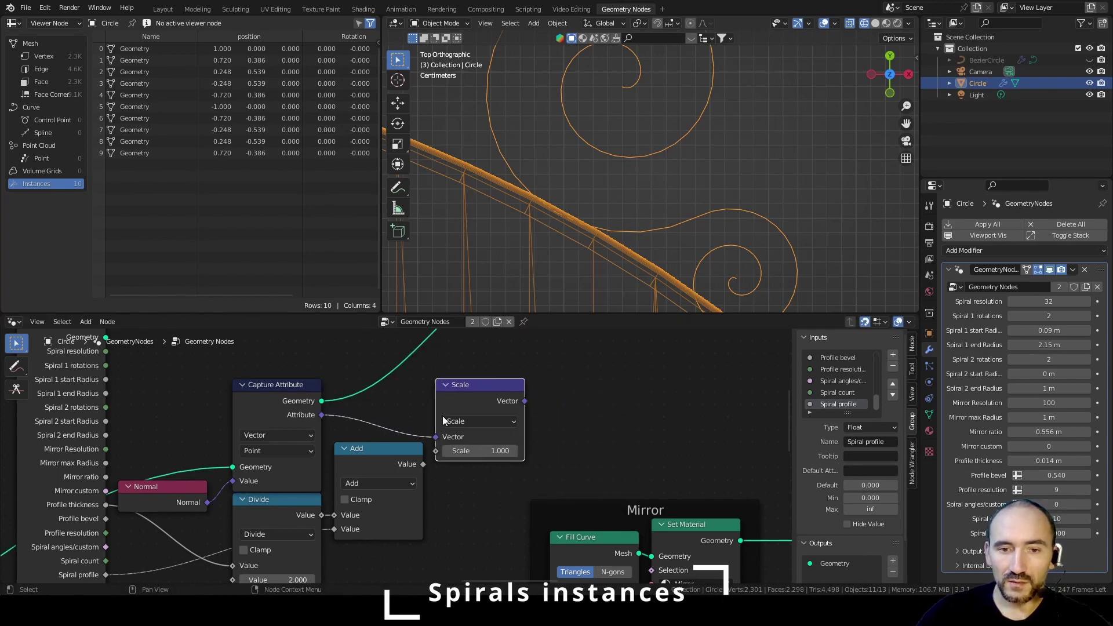
drag(423, 464, 446, 454)
scroll(596, 390, down, 8)
scroll(596, 391, up, 7)
middle_drag(614, 396, 221, 484)
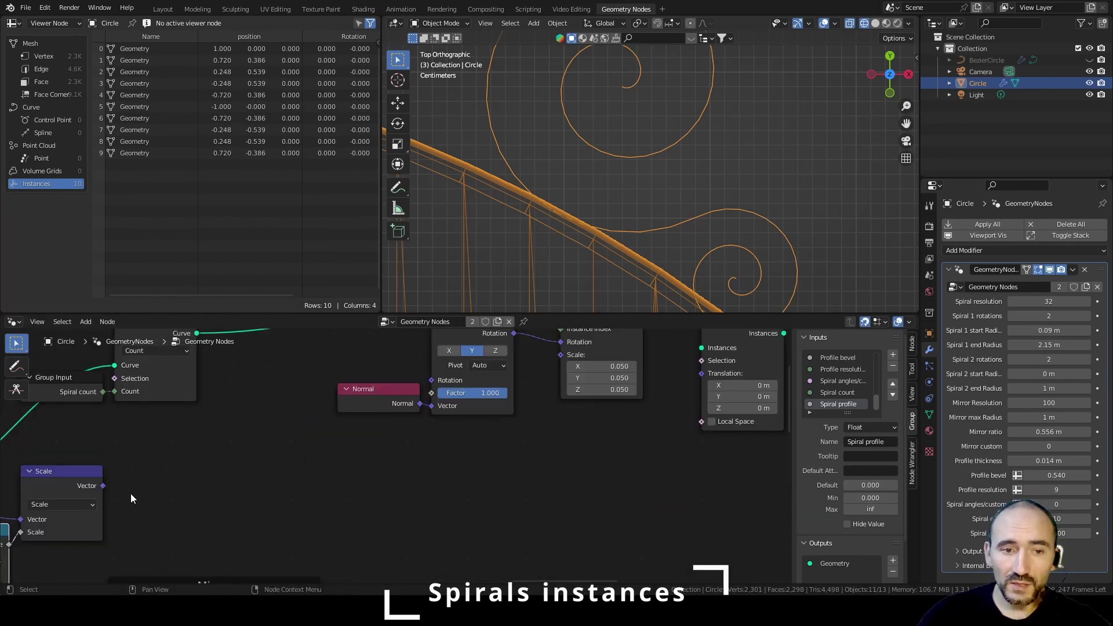
Step: Feed the Scale vector into Translate Instances' Translation and connect the Instance on Points output to its Instances input
drag(103, 485, 702, 375)
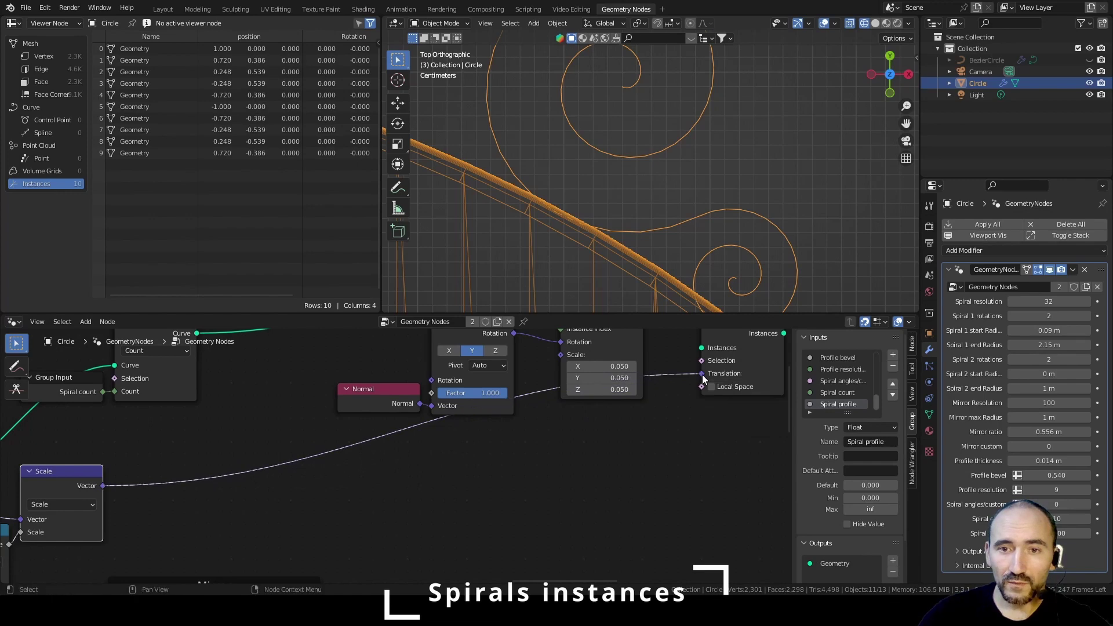
middle_drag(659, 460, 491, 535)
drag(558, 412, 547, 471)
middle_drag(430, 440, 318, 449)
drag(361, 346, 413, 486)
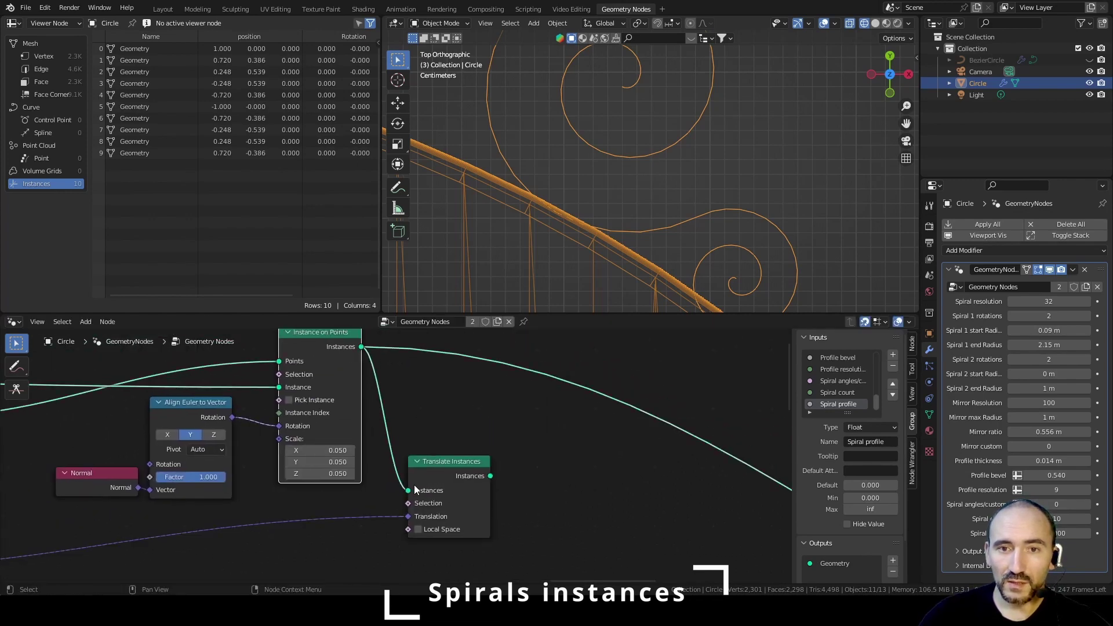
Step: Connect Translate Instances to Join Geometry, cut the direct link from Instance on Points to Join Geometry, and save the file
scroll(355, 427, down, 4)
middle_drag(522, 492, 201, 420)
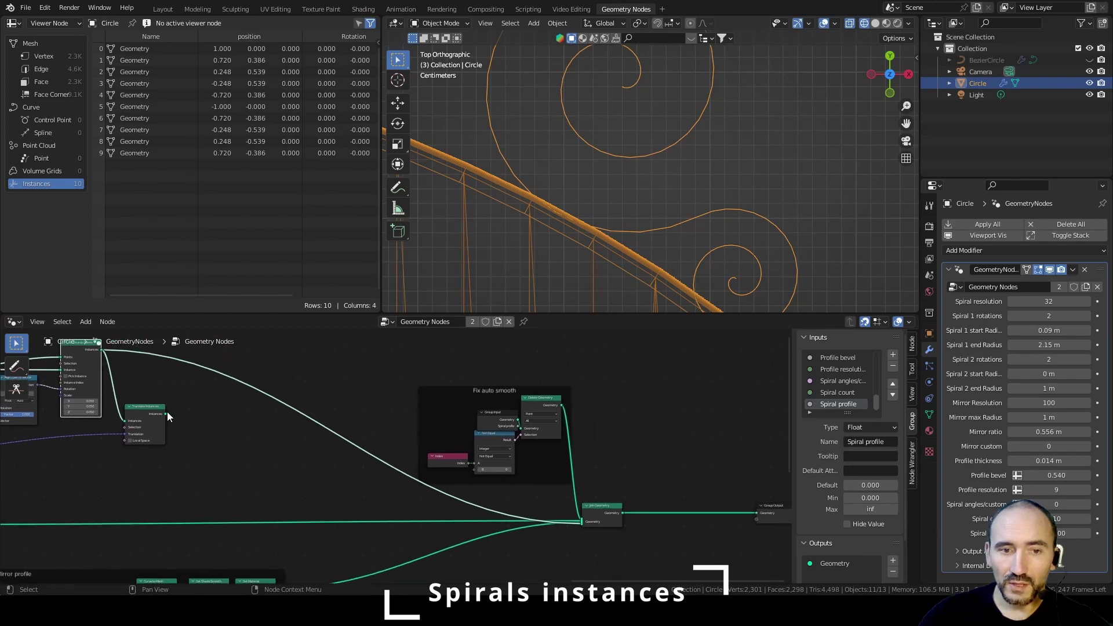
drag(165, 413, 582, 523)
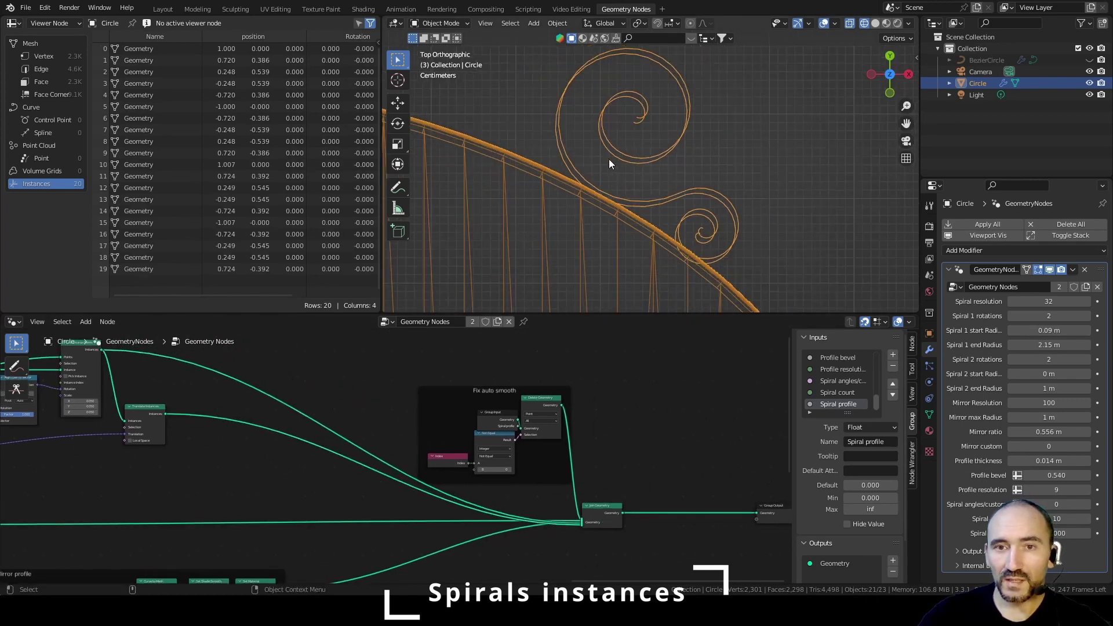
scroll(609, 158, up, 1)
mouse_move(324, 396)
middle_down()
mouse_move(503, 423)
mouse_move(464, 442)
middle_up()
scroll(435, 419, up, 5)
ctrl+right_drag(499, 416, 384, 448)
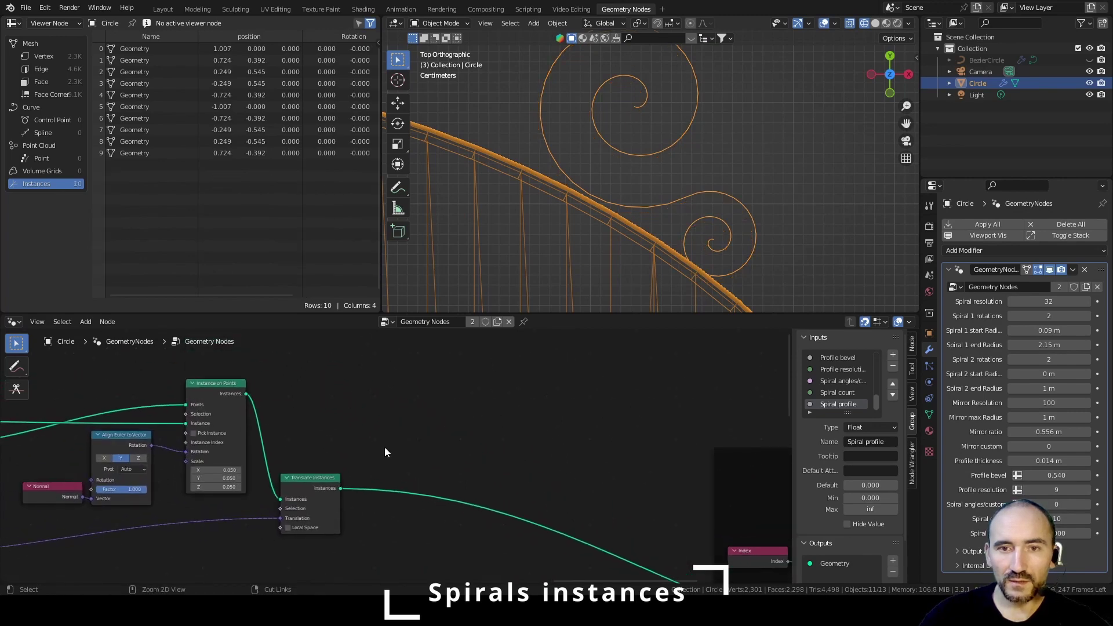
key(ctrl+s)
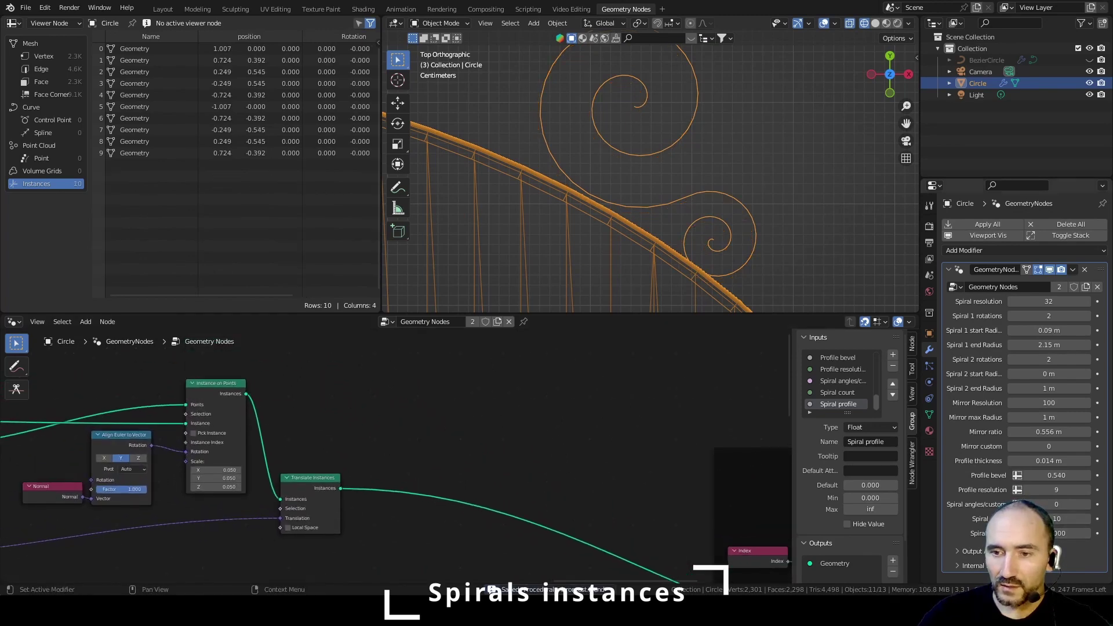
Step: Set the modifier's Spiral profile to 0.005 and its Spiral resolution to 100
shift+drag(1056, 533, 1063, 533)
key(ctrl+z)
scroll(668, 225, up, 2)
shift+middle_drag(667, 225, 627, 169)
scroll(643, 180, up, 1)
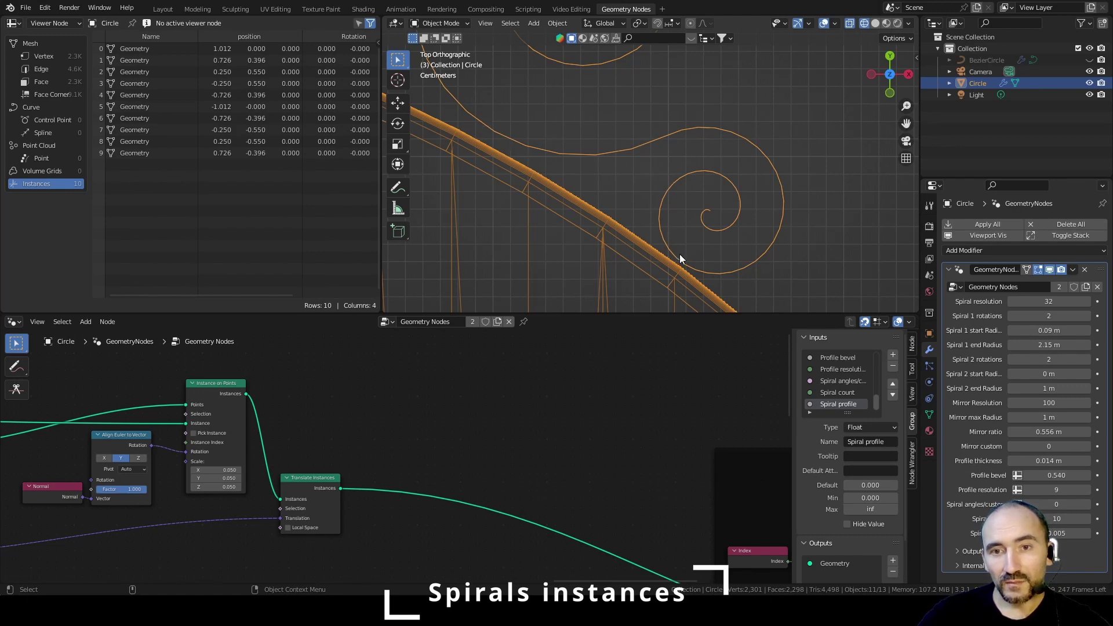
scroll(638, 193, down, 3)
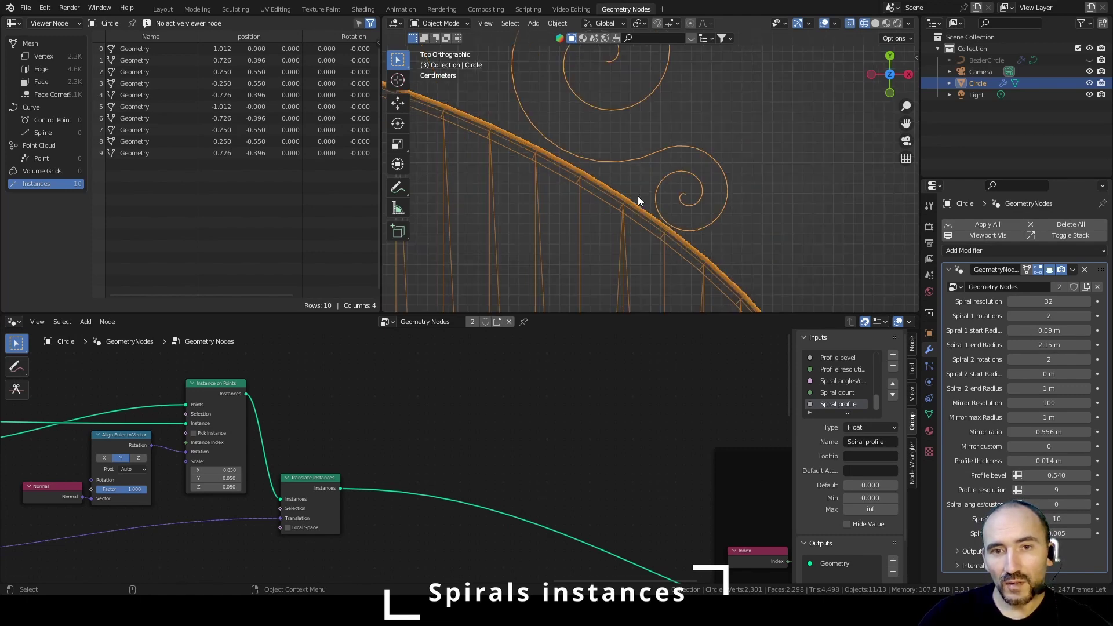
scroll(638, 196, up, 3)
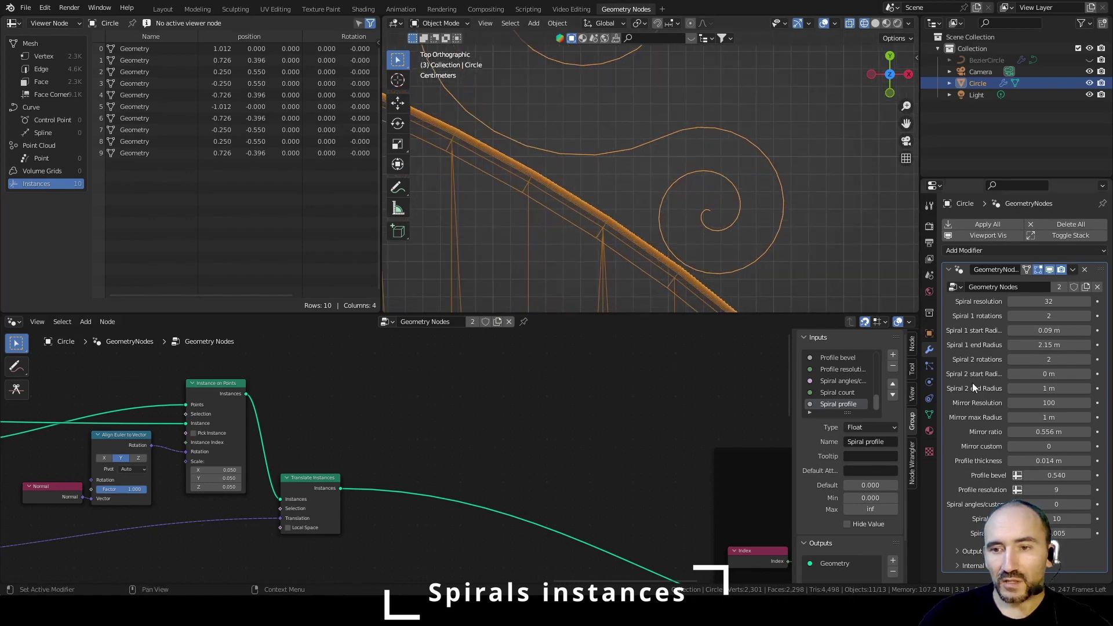
drag(1043, 301, 1081, 302)
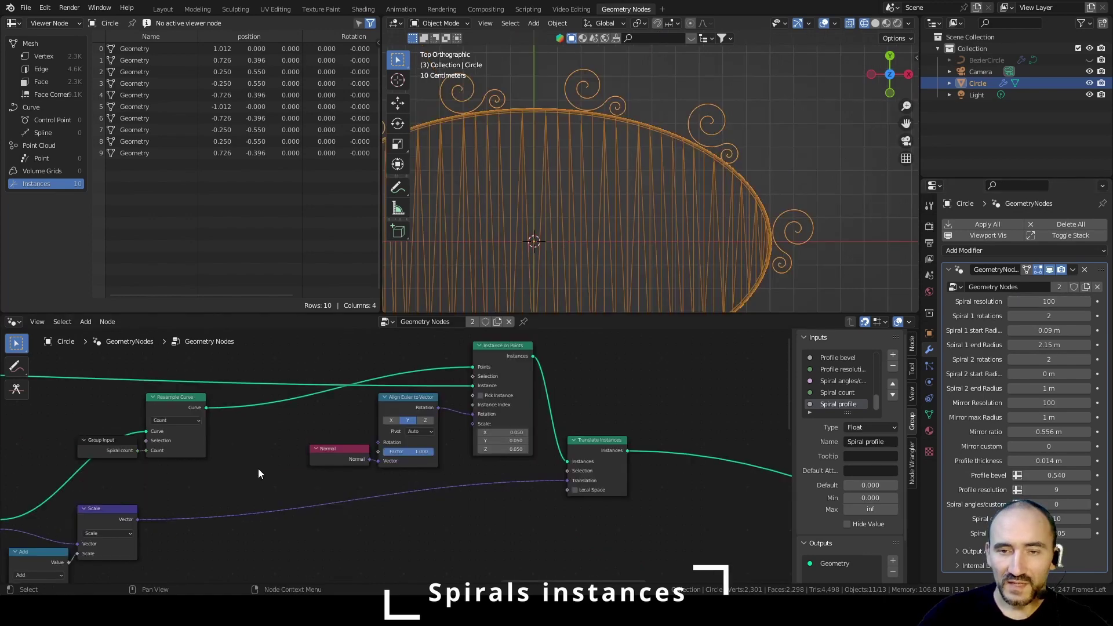
Step: Tidy the spiral offset nodes by moving the Group Input and collapsed Add node close together and shifting the group away from the Mirror frame
middle_drag(252, 473, 650, 345)
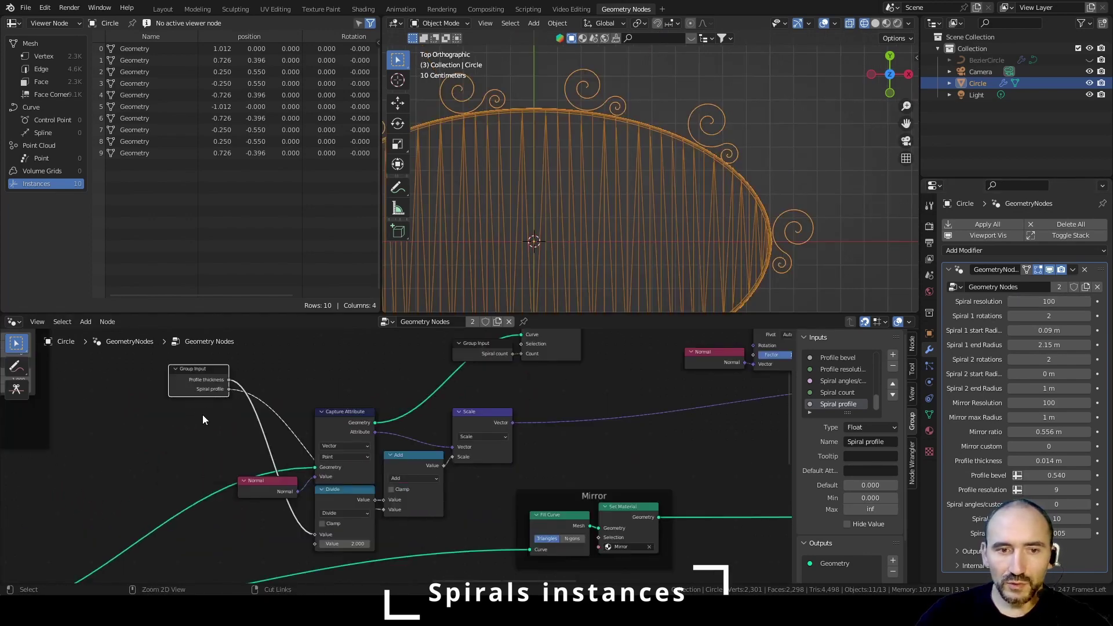
drag(187, 374, 256, 525)
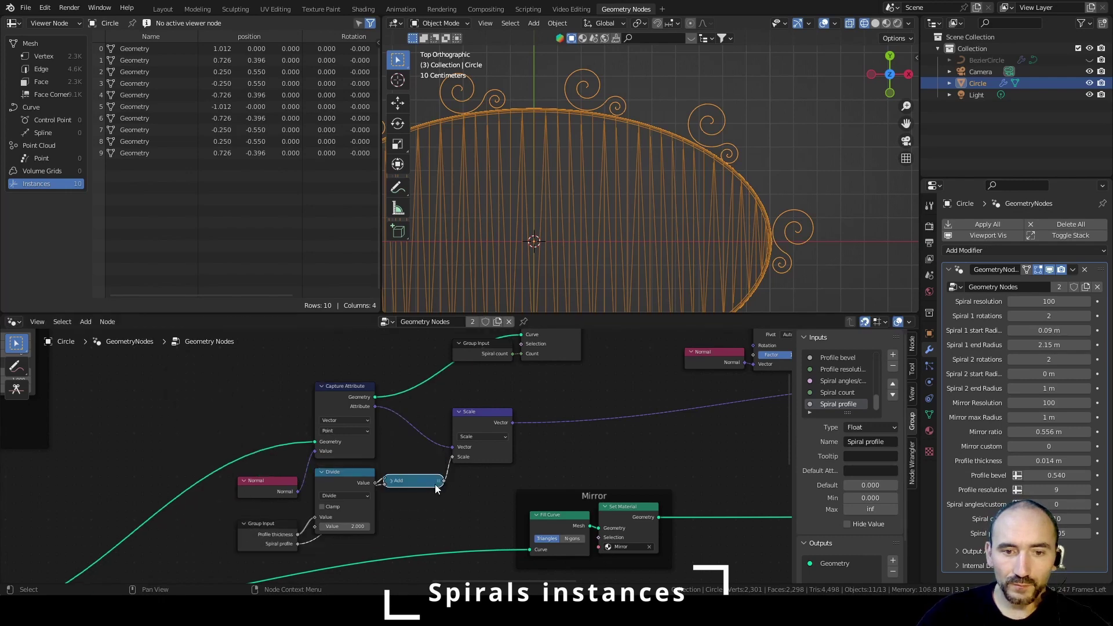
drag(413, 476, 414, 525)
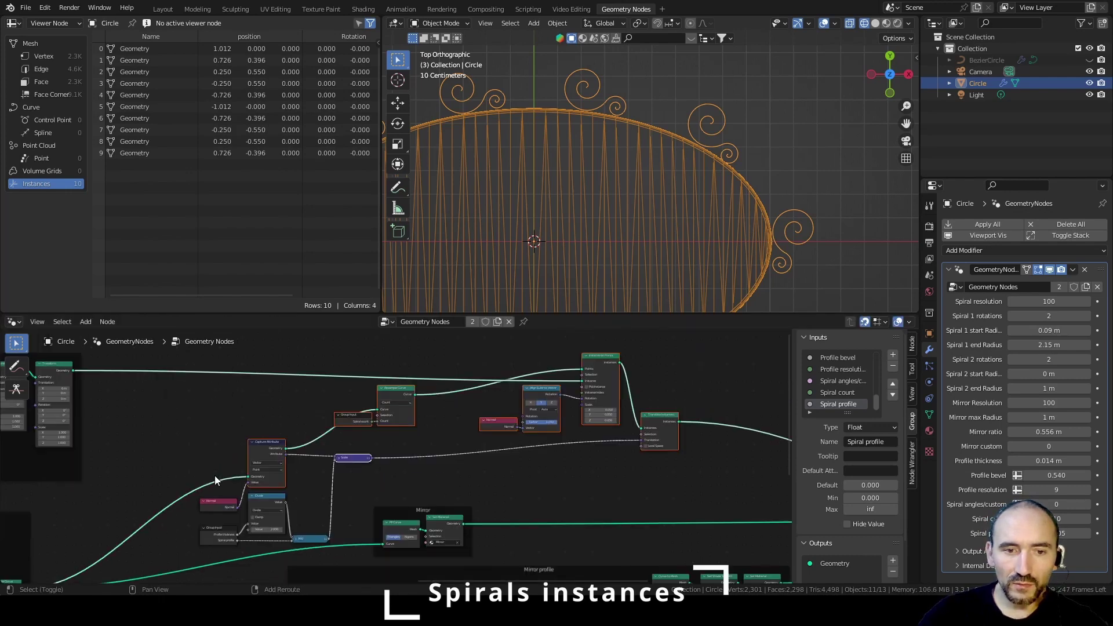
shift+drag(145, 472, 335, 551)
key(g)
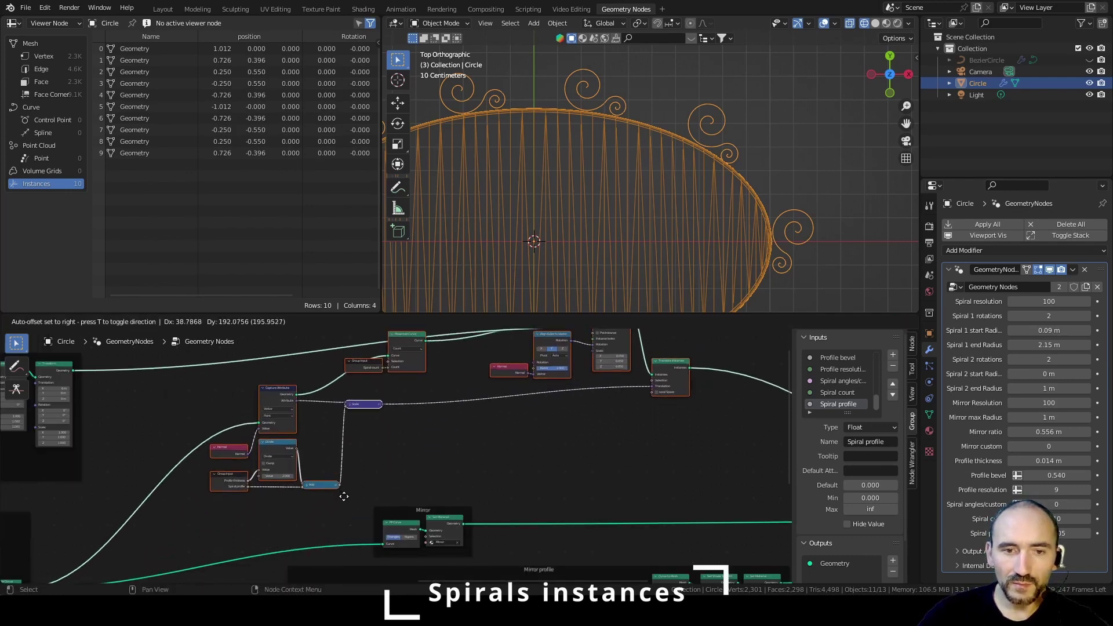
Step: Enclose the spiral instancing nodes in a frame labelled "Spirals on mirror" and save the file
drag(161, 372, 586, 557)
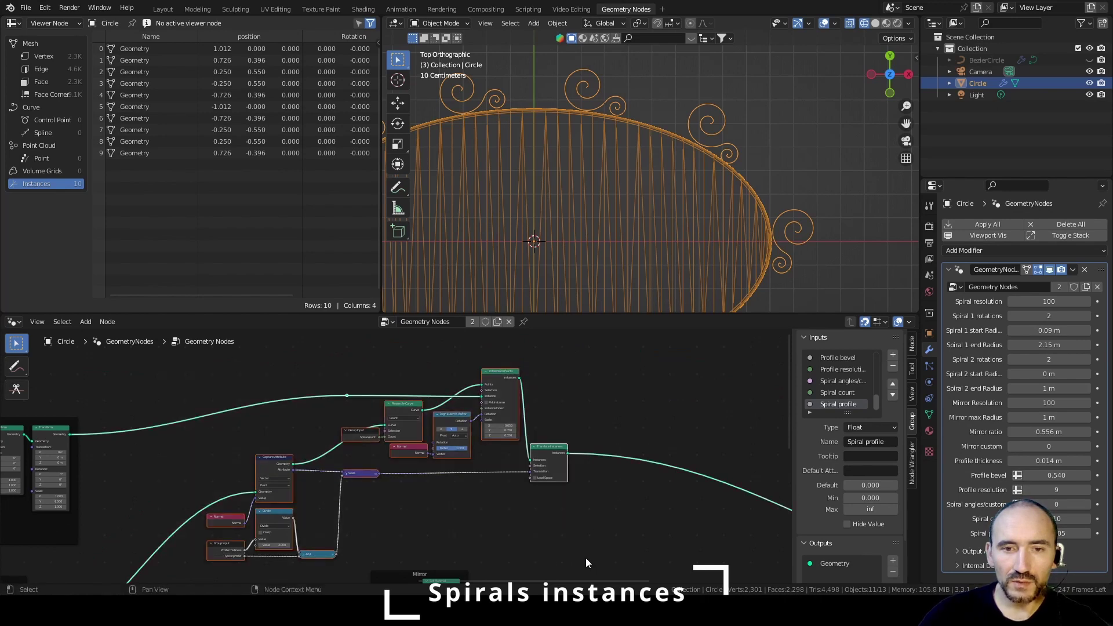
key(ctrl+j)
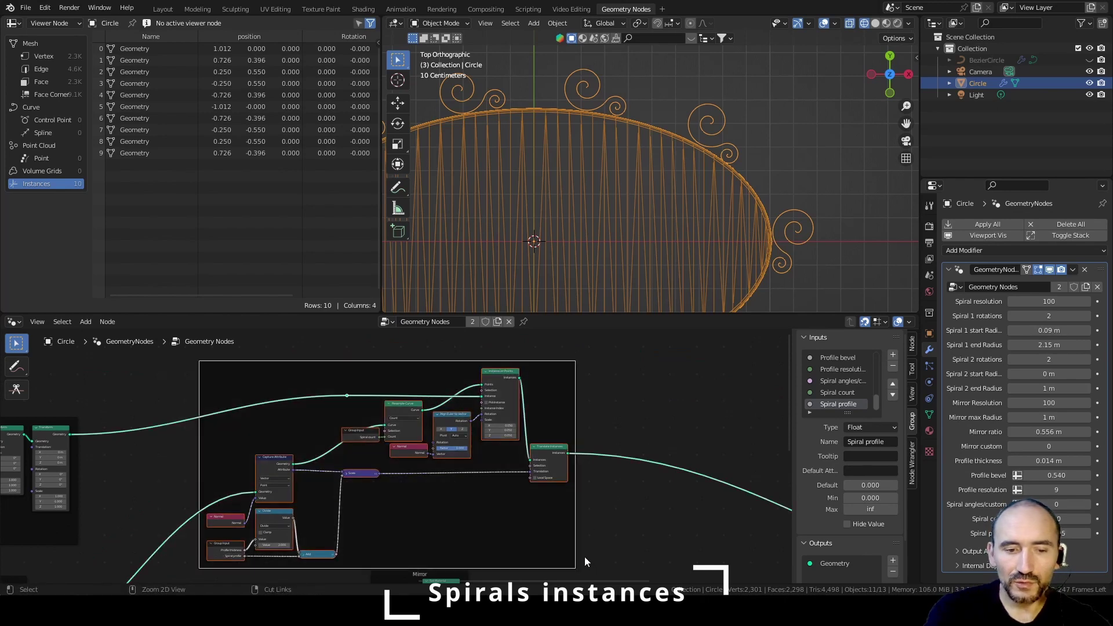
key(F2)
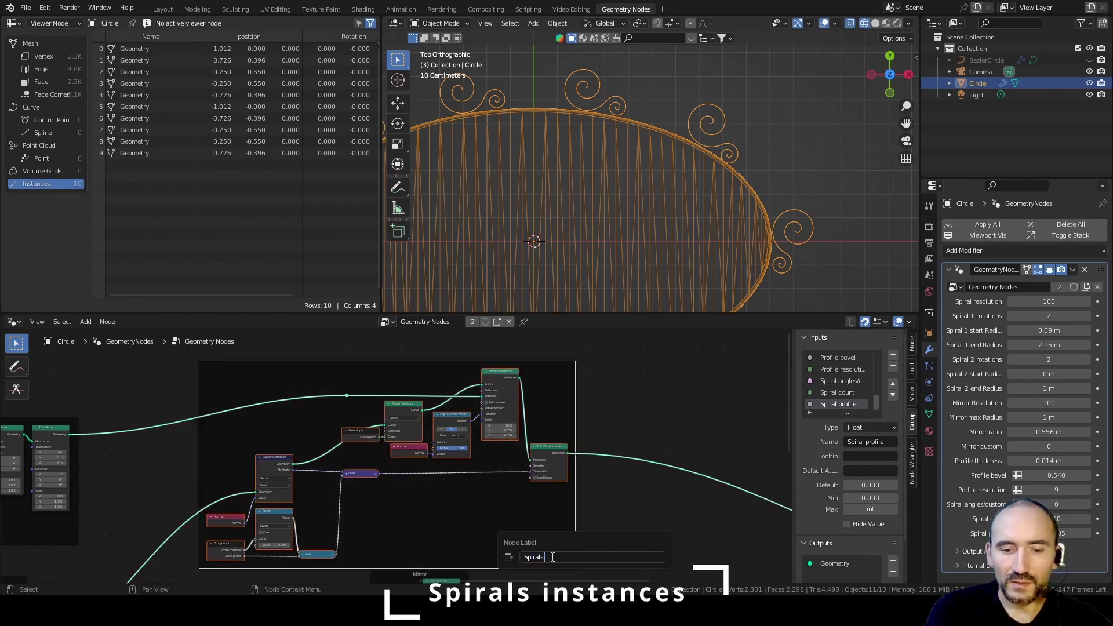
text(Spirals on mirro)
key(Return)
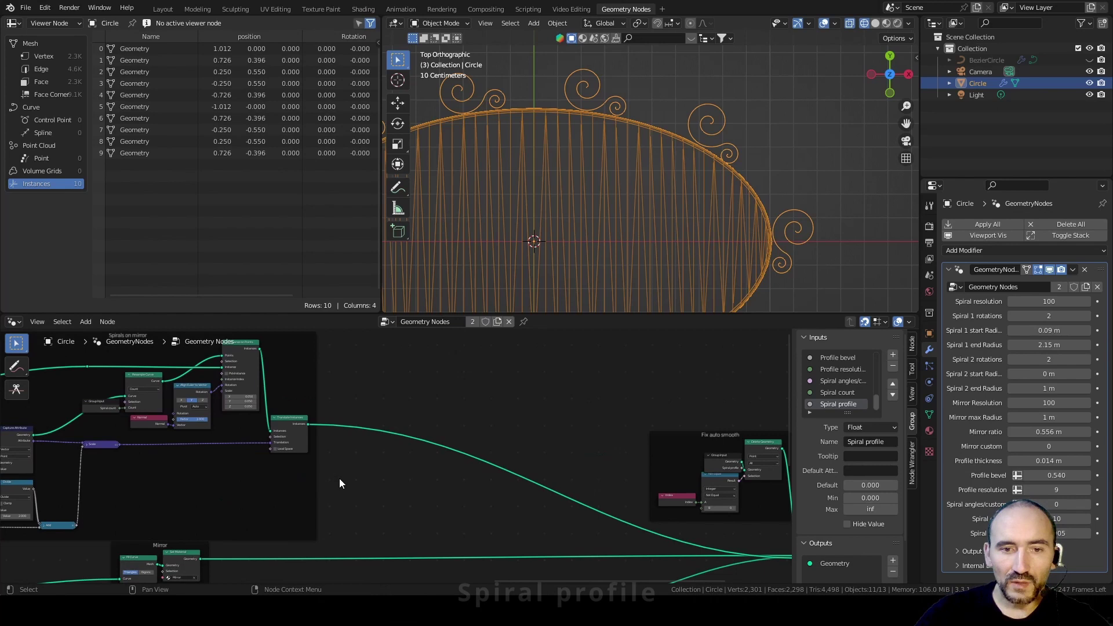
scroll(338, 478, up, 3)
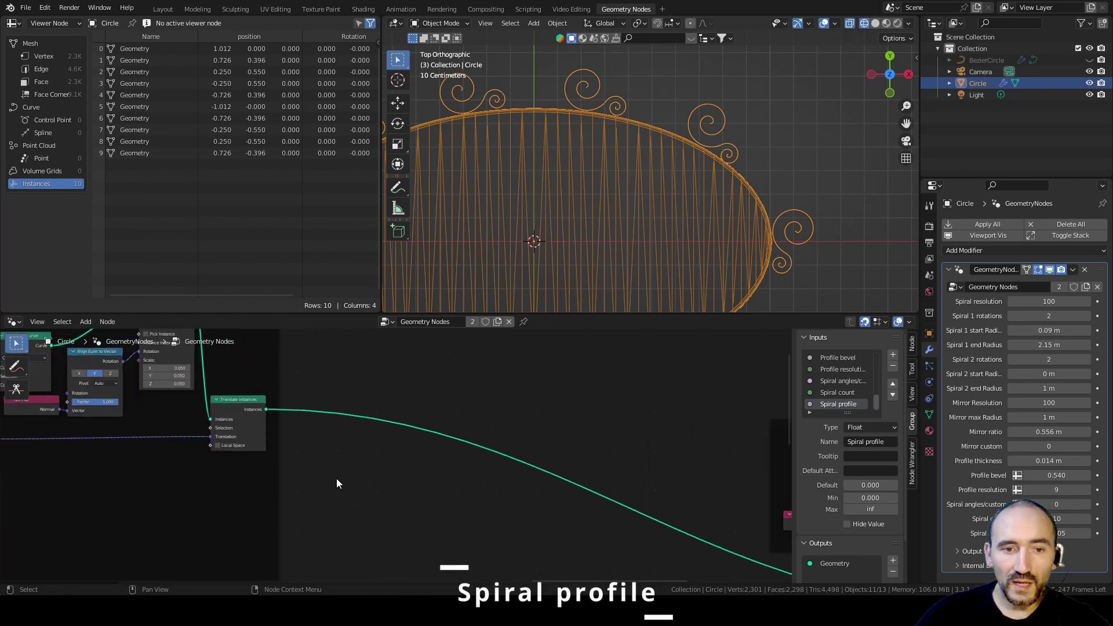
key(ctrl+s)
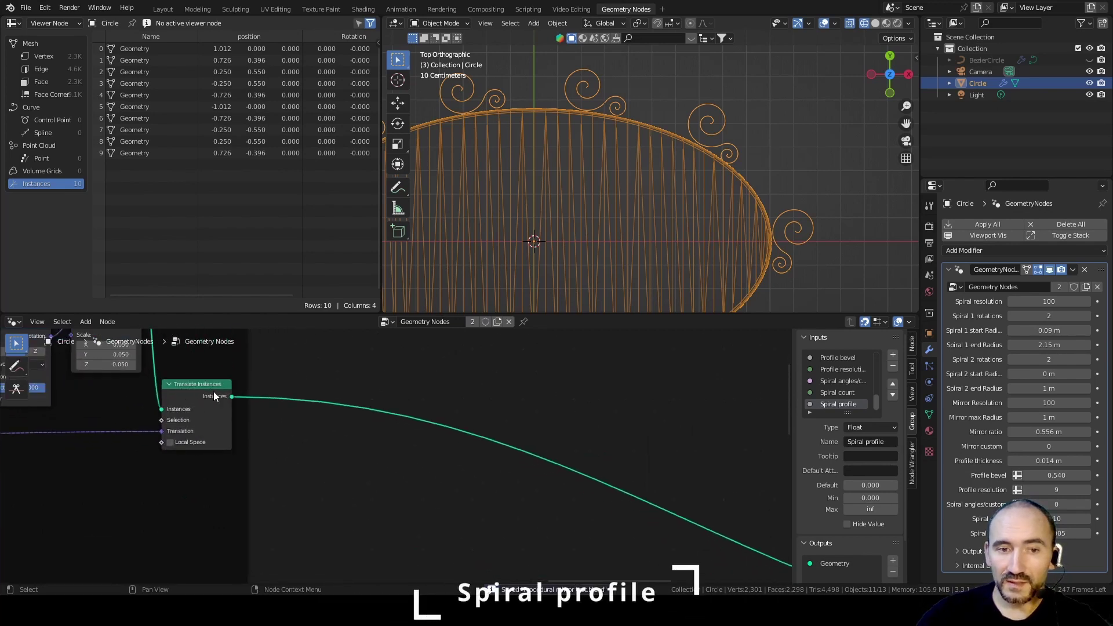
Step: Insert a Realize Instances node between Translate Instances and Join Geometry
middle_drag(405, 513, 314, 447)
key(F3)
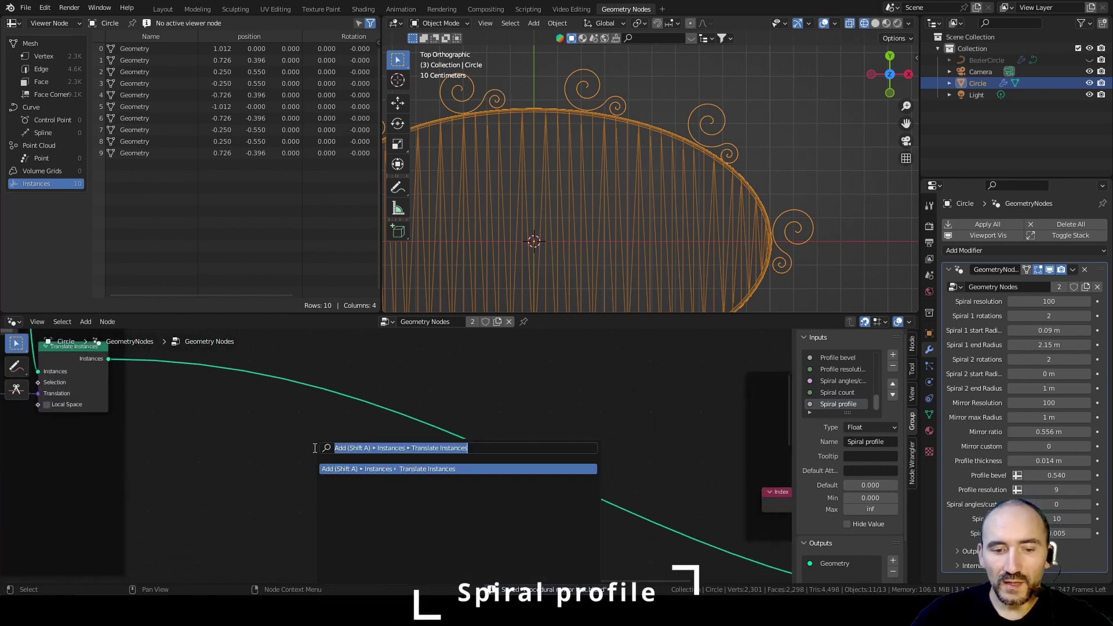
text(realize)
key(Return)
click(339, 414)
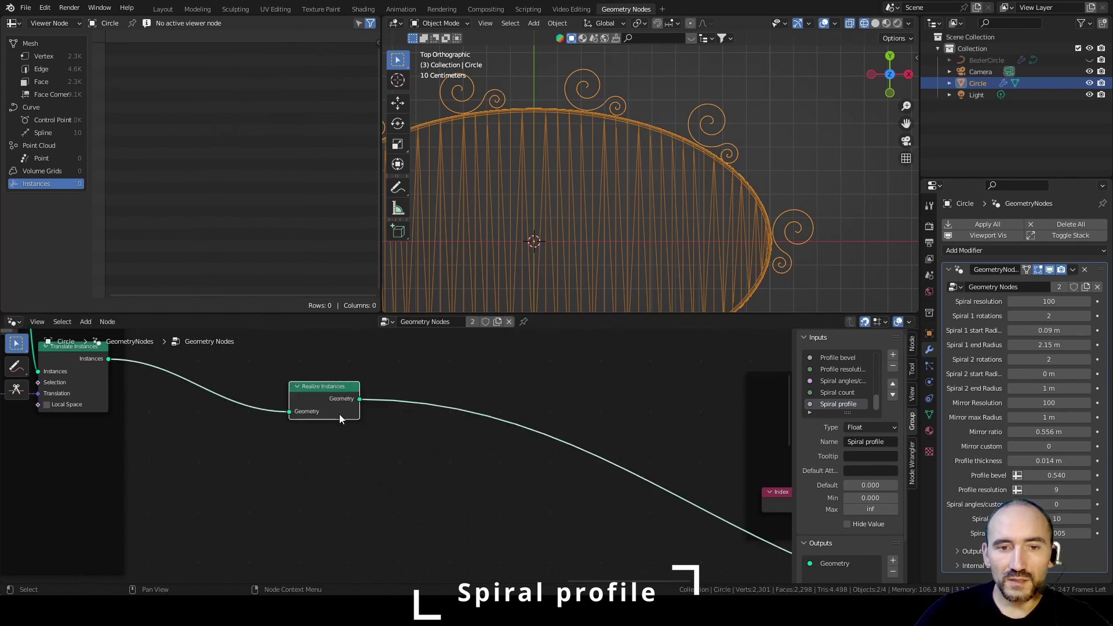
drag(339, 414, 289, 474)
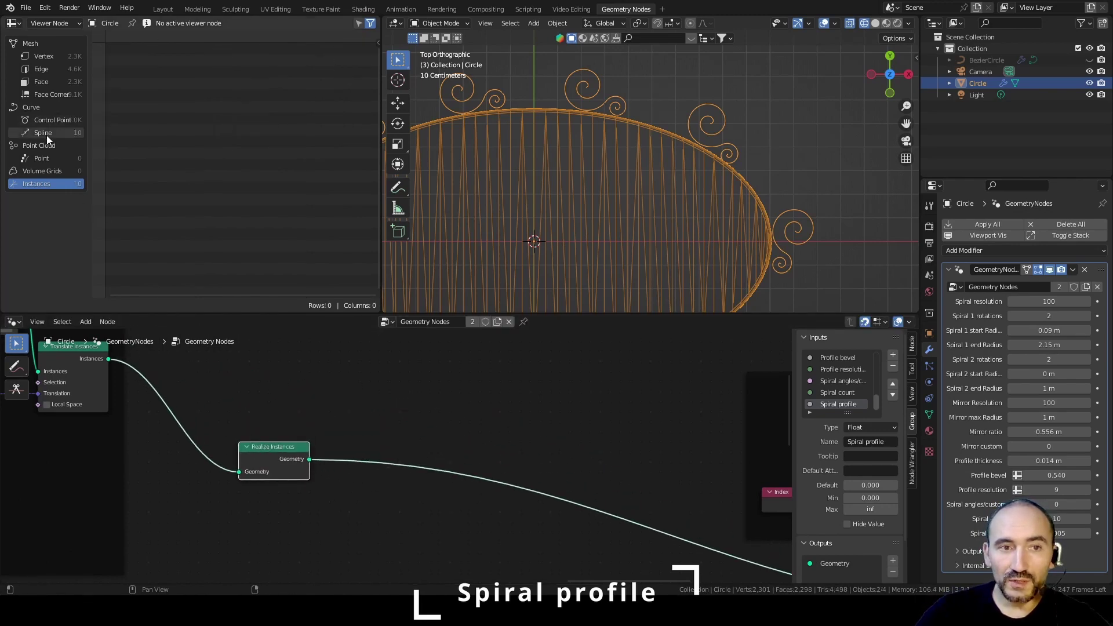
Step: Preview the Translate Instances output on its own and restore the preview of the Join Geometry result
ctrl+shift+click(69, 358)
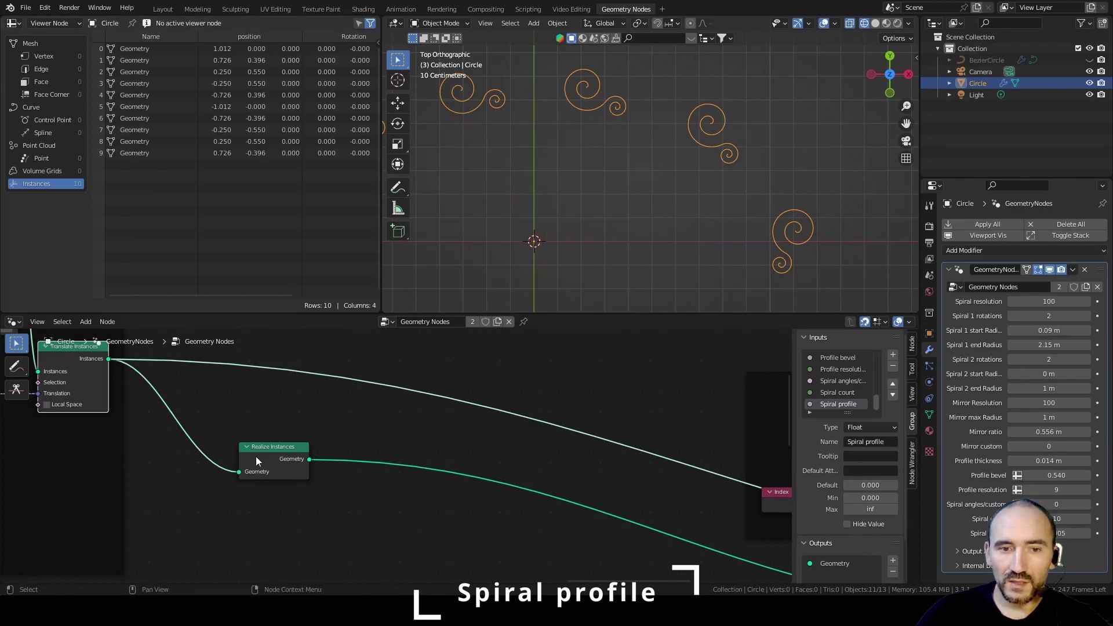
scroll(256, 457, down, 3)
middle_drag(256, 457, 2, 406)
ctrl+shift+click(544, 489)
Step: Insert a Curve to Mesh node on the link after Realize Instances
middle_drag(209, 415, 585, 469)
scroll(388, 447, up, 2)
key(F3)
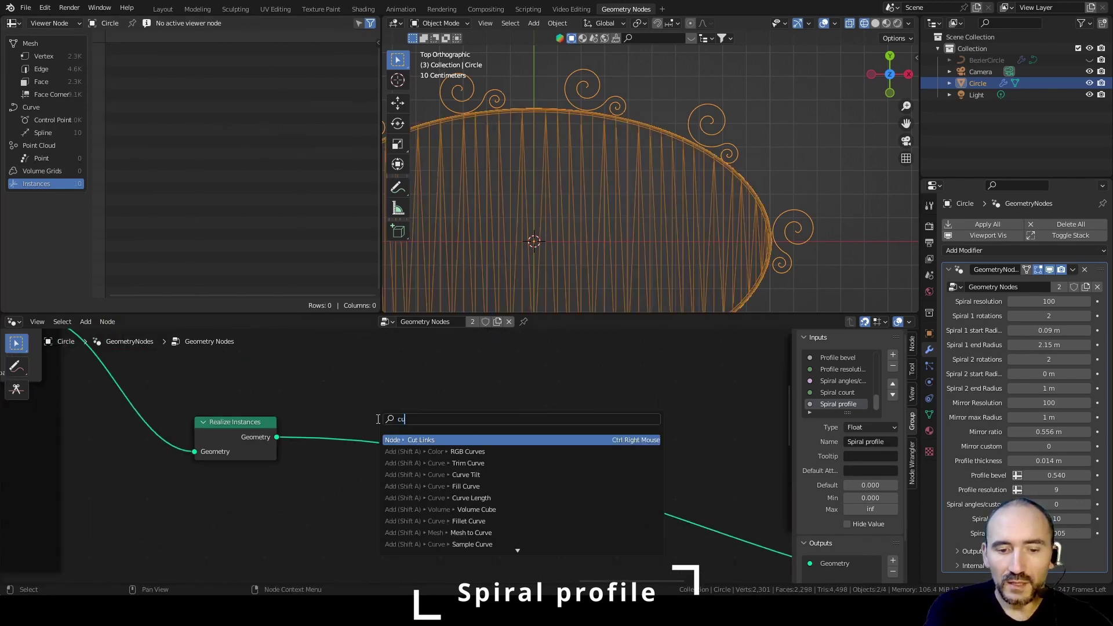
text(curve to mesh)
key(Return)
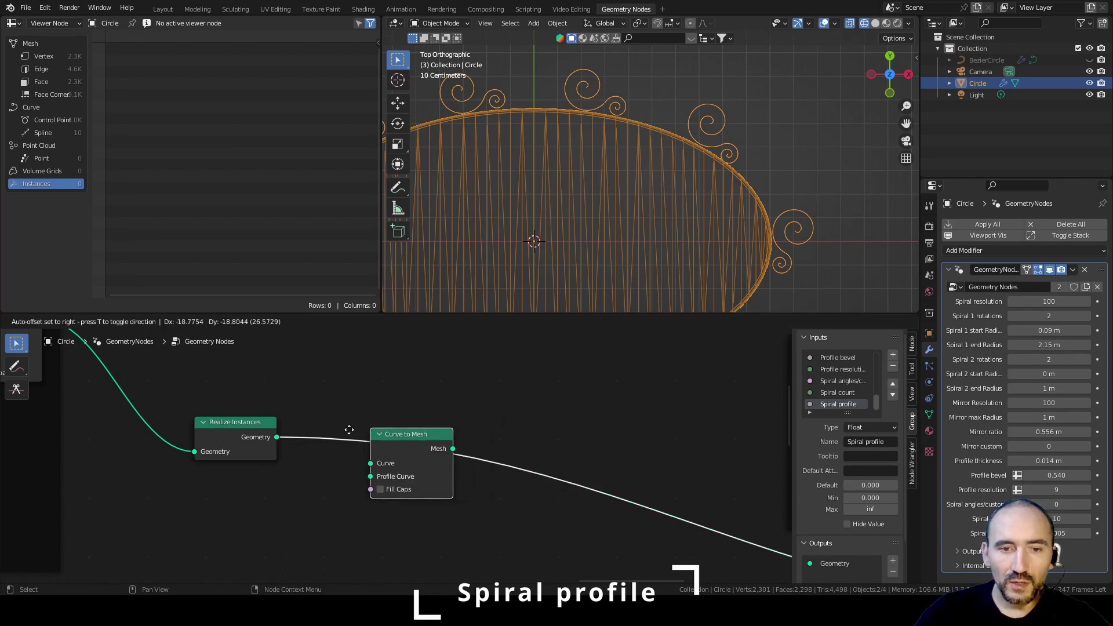
click(381, 436)
Step: Add a Curve Circle node beside Curve to Mesh and a Group Input node next to it
key(F3)
text(curve circle)
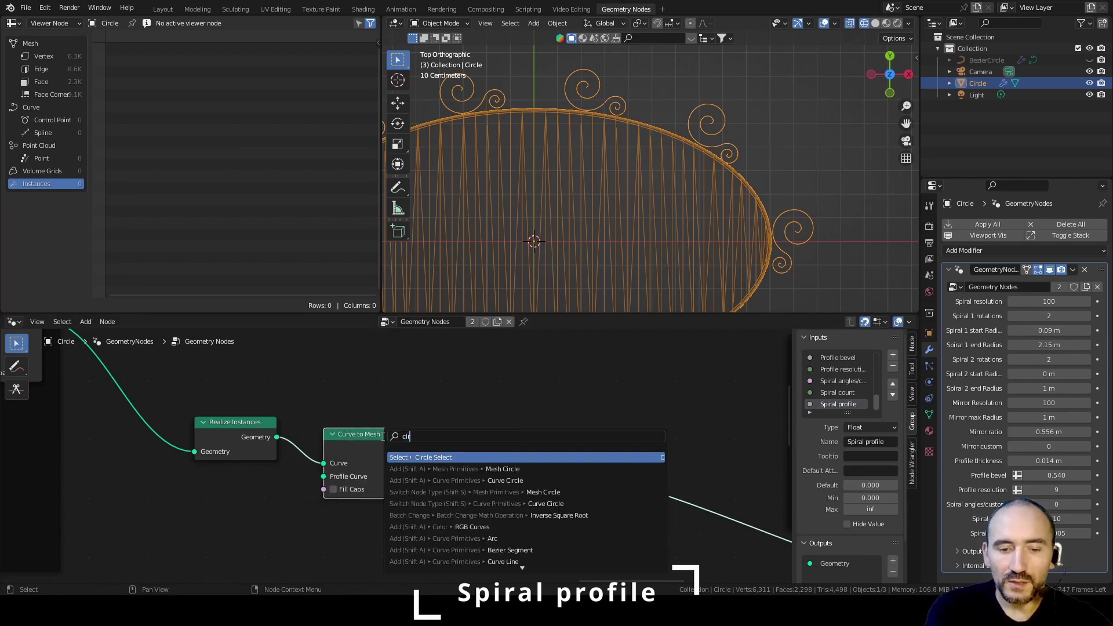
key(Return)
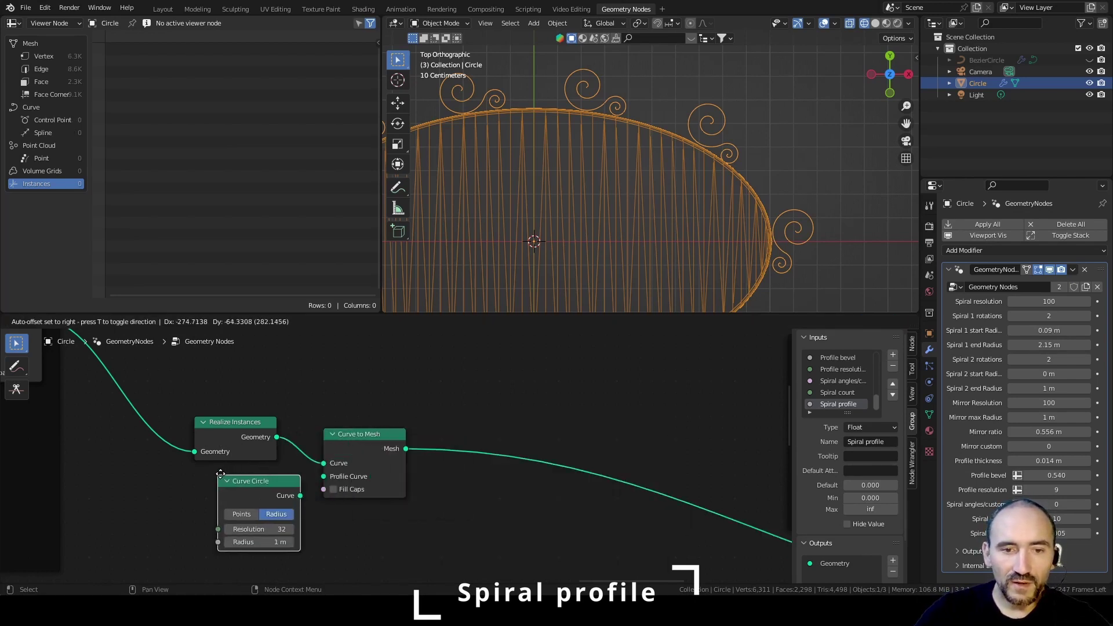
click(223, 474)
key(F3)
text(grou)
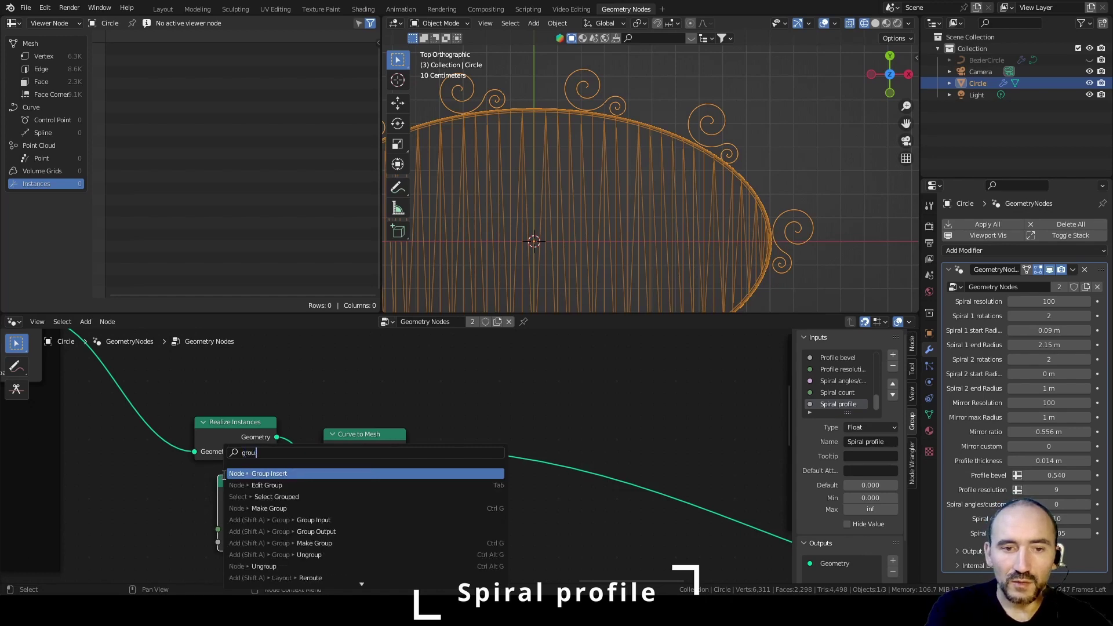
text(p inp)
key(Return)
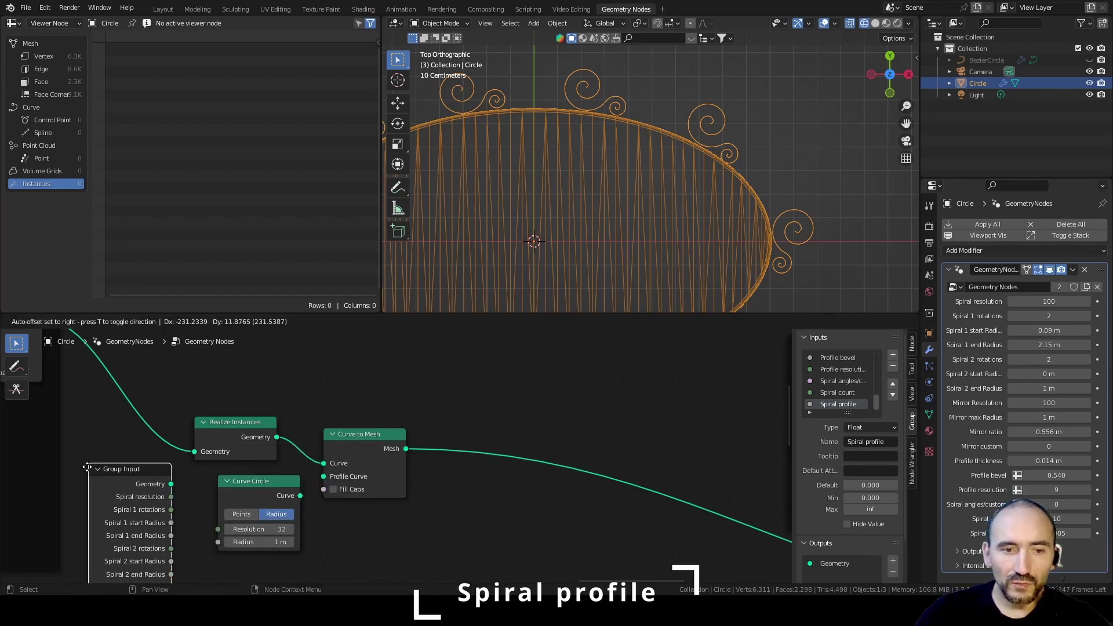
click(93, 467)
Step: Expose the Curve Circle's Radius as a new group input and name it "Spiral radius"
scroll(208, 506, down, 3)
scroll(208, 506, down, 1)
middle_drag(253, 552, 353, 444)
scroll(306, 439, up, 3)
drag(316, 382, 273, 545)
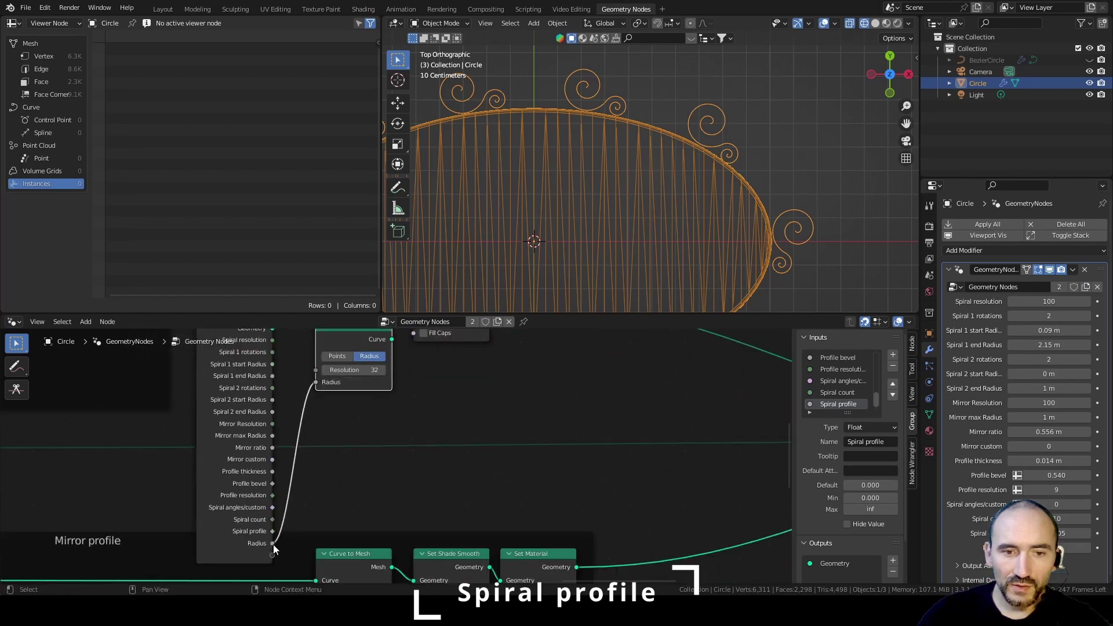
scroll(836, 406, down, 1)
click(836, 404)
click(861, 440)
key(Home)
text(Spiral)
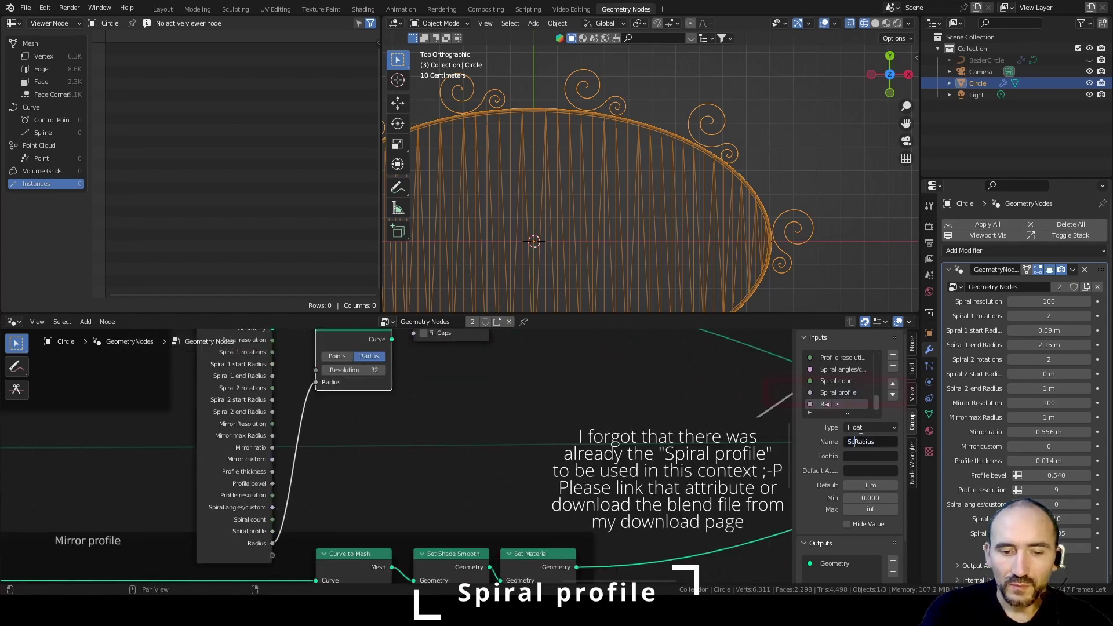
key(Return)
Step: Hide the unused sockets of the new Group Input node and place it beside the Curve Circle
click(224, 366)
key(ctrl+h)
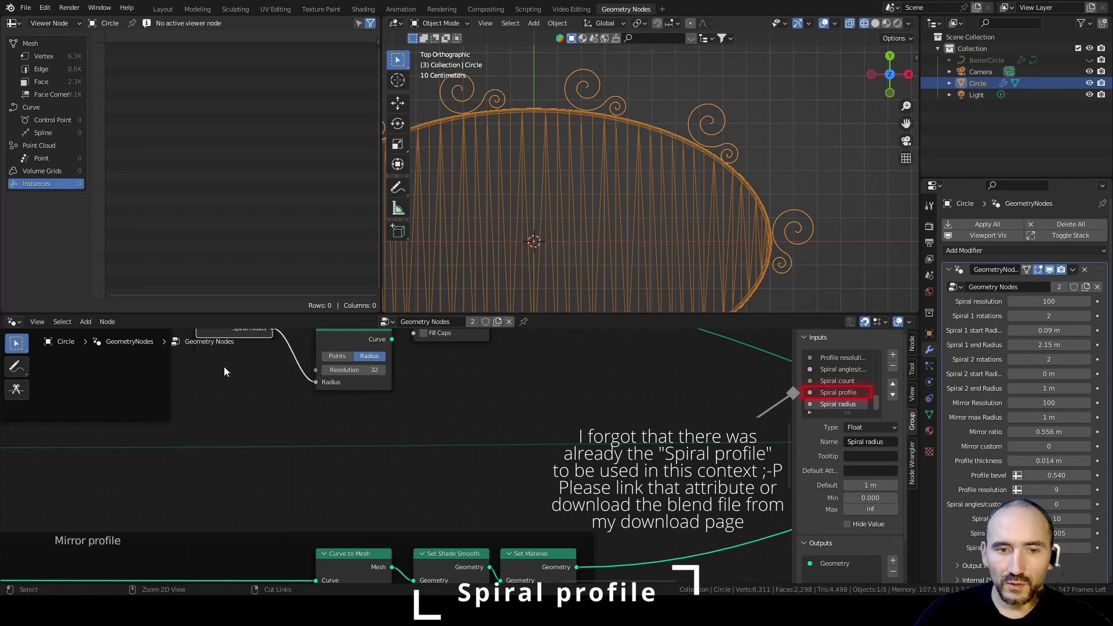
middle_drag(234, 375, 284, 475)
drag(284, 413, 317, 456)
Step: Connect the Curve Circle to Curve to Mesh's Profile Curve input and enable Fill Caps
drag(399, 422, 390, 411)
drag(428, 424, 461, 418)
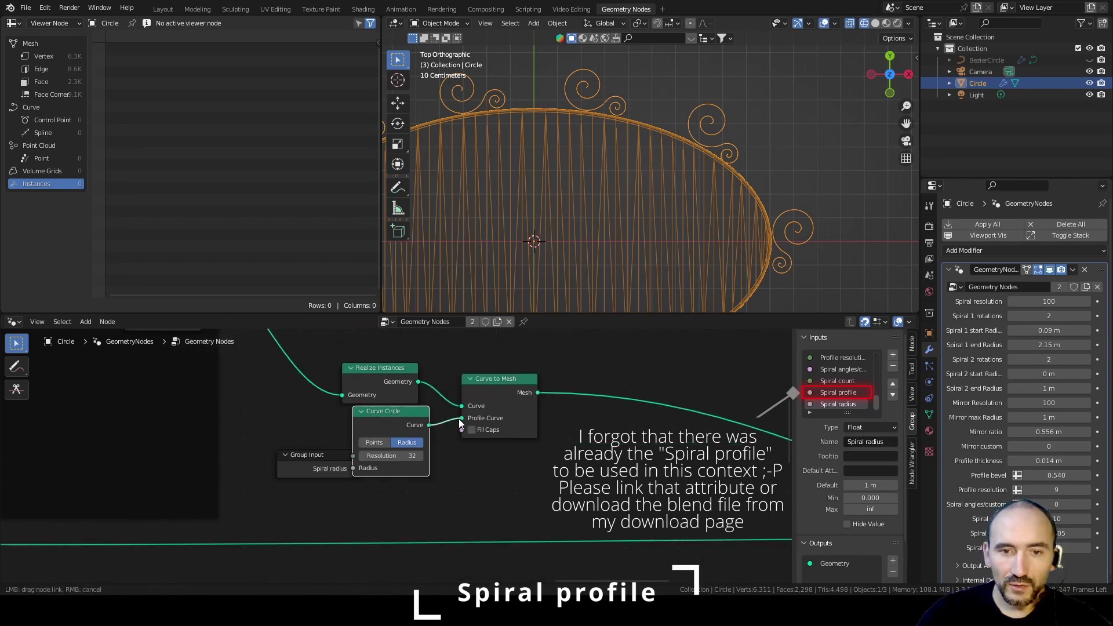
drag(328, 467, 317, 457)
click(471, 430)
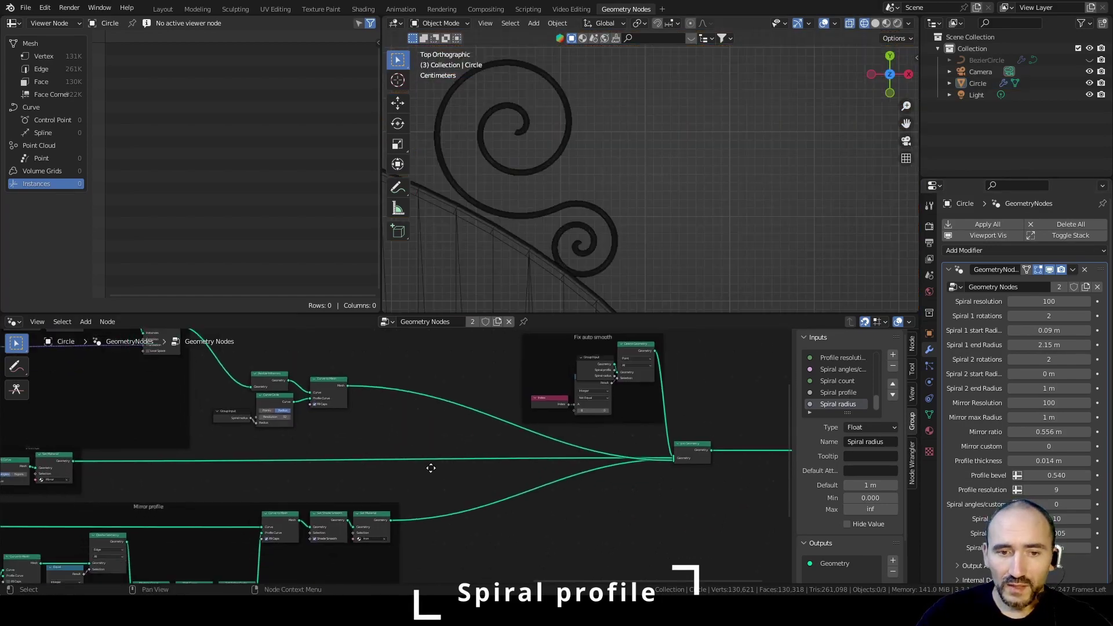
Step: Add a Set Material node after the spiral's Curve to Mesh and assign the Iron material
scroll(428, 447, up, 4)
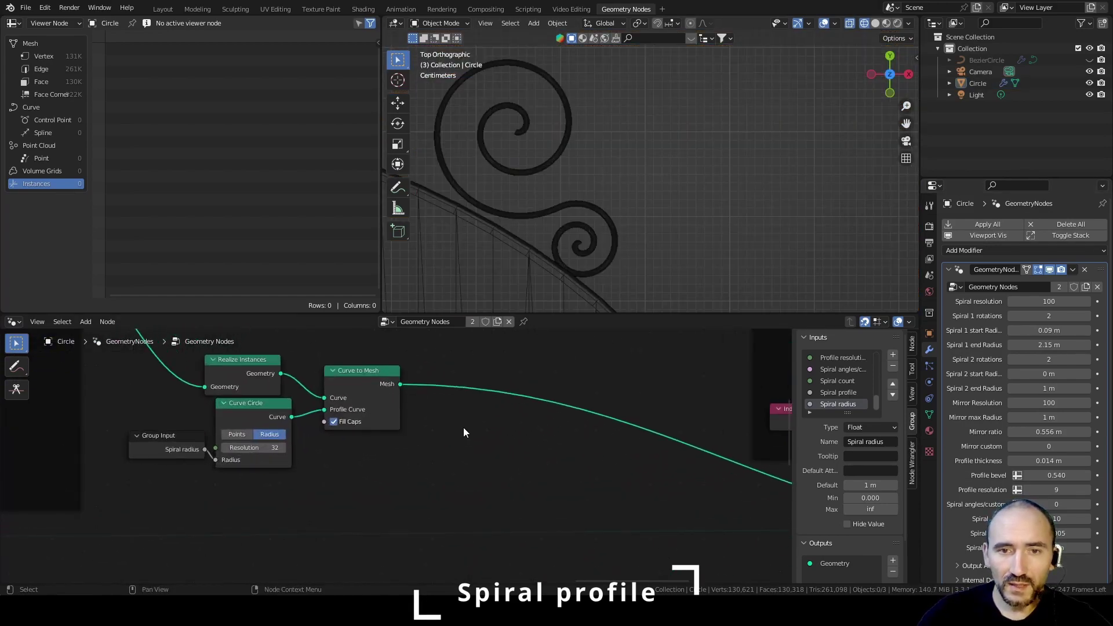
key(F3)
text(set mat)
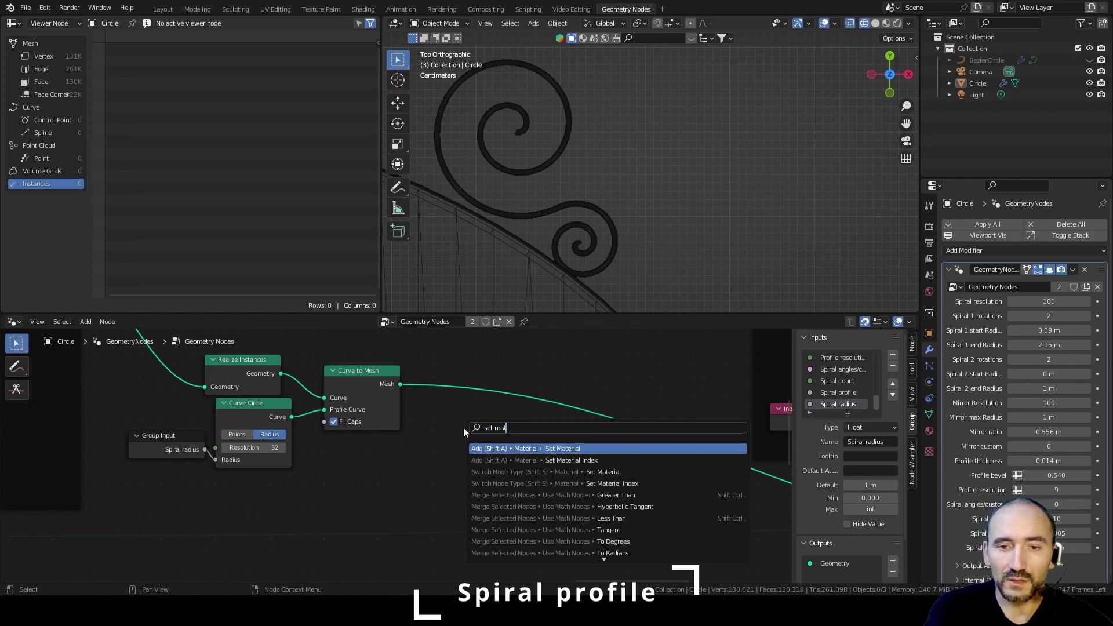
key(Return)
click(429, 407)
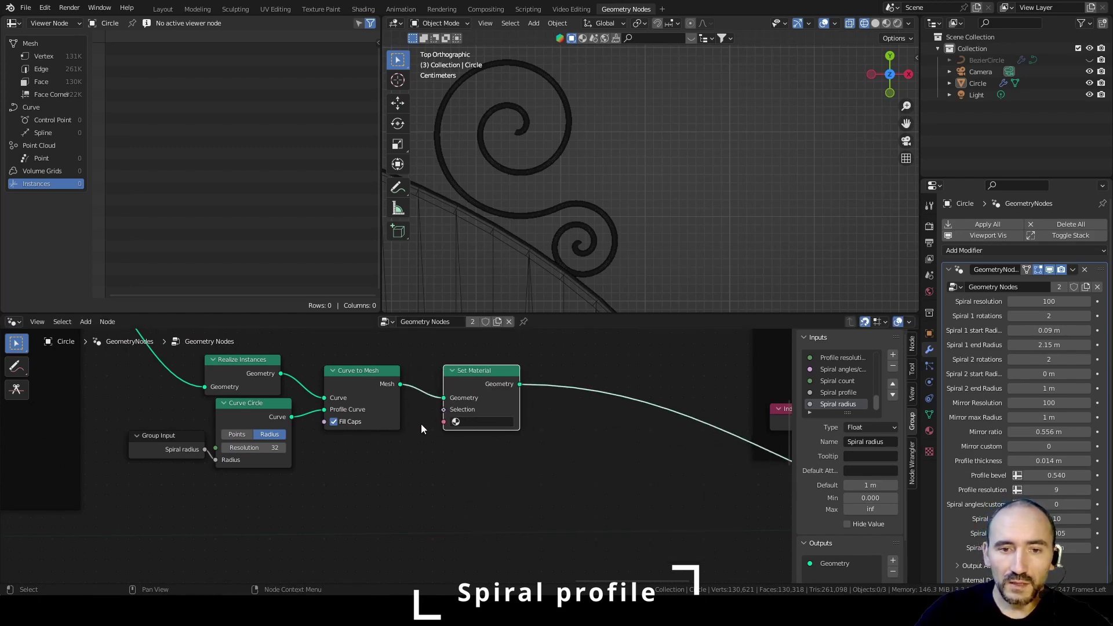
click(457, 423)
click(472, 438)
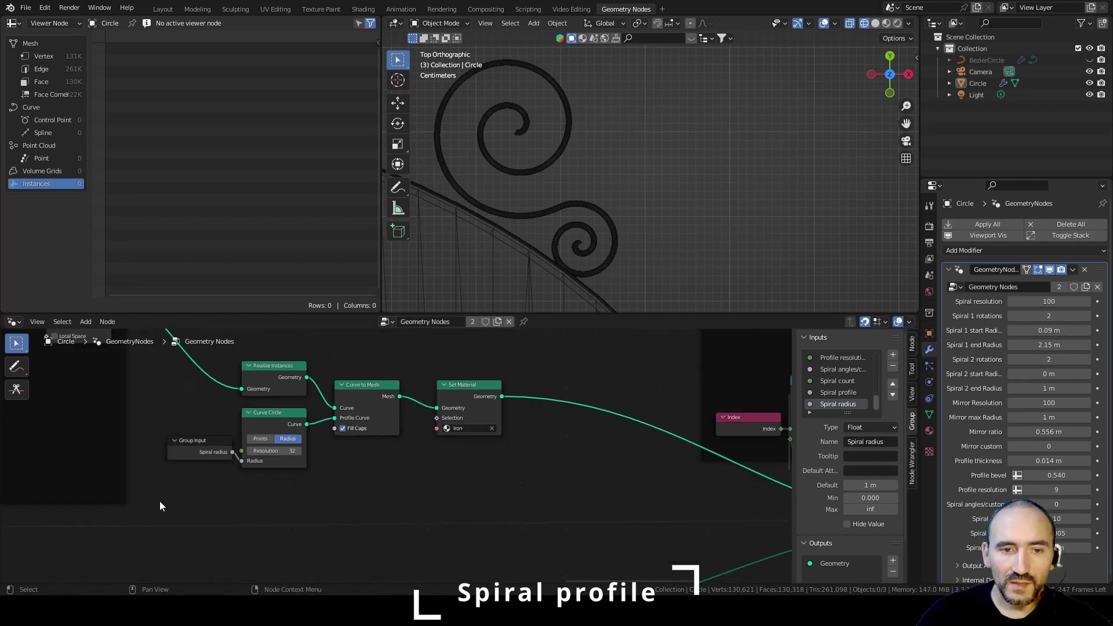
Step: Group the Realize Instances, Curve Circle, Group Input and Curve to Mesh nodes in a frame labelled "Spiral profile"
drag(164, 501, 374, 370)
key(ctrl+j)
key(F2)
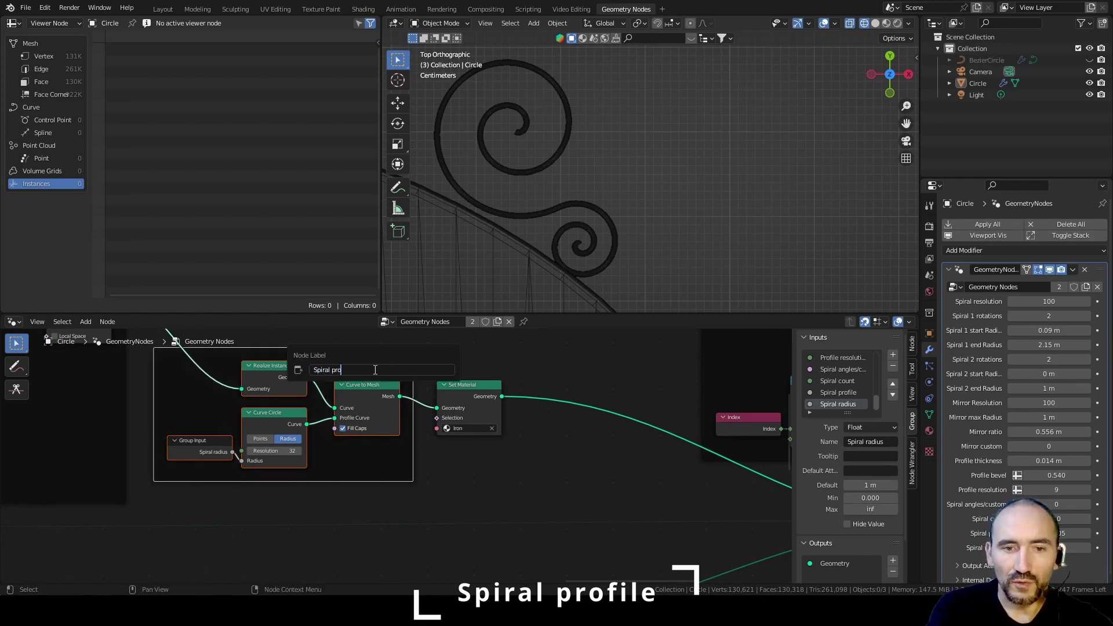
key(Return)
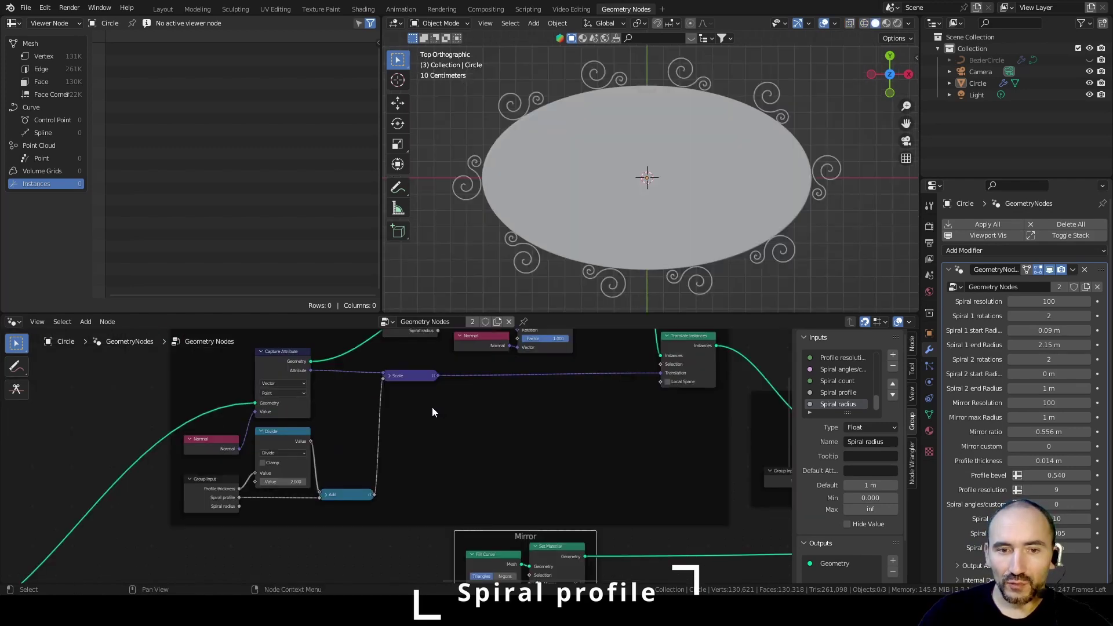
Step: Duplicate the Add node in the Spirals on mirror frame and insert the copy on its link to Scale
scroll(431, 408, up, 4)
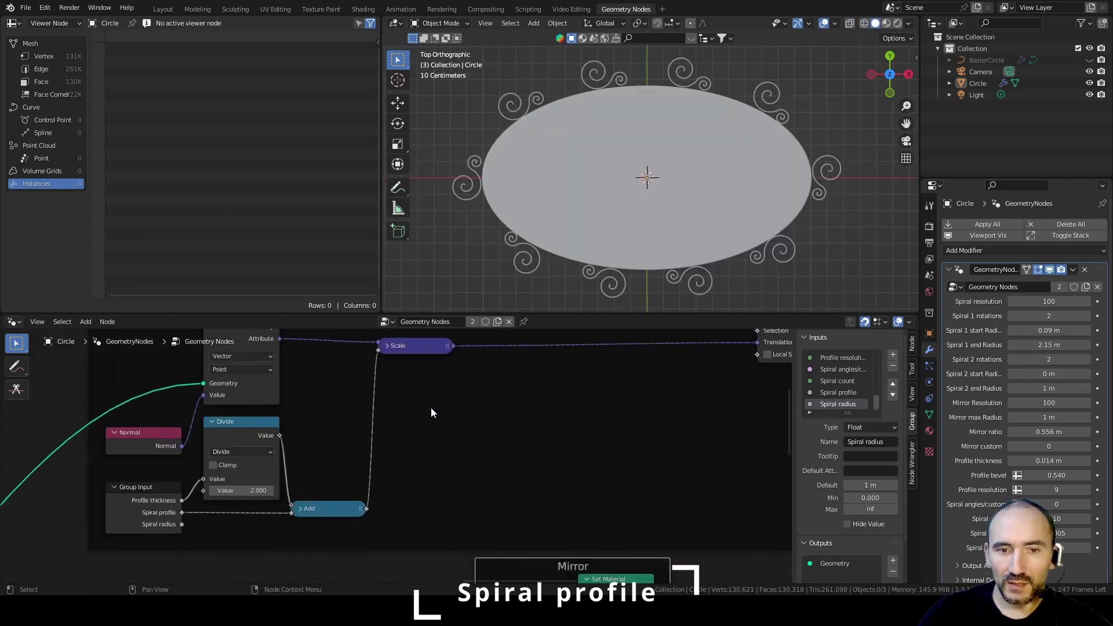
middle_drag(476, 446, 524, 401)
click(391, 463)
key(shift+d)
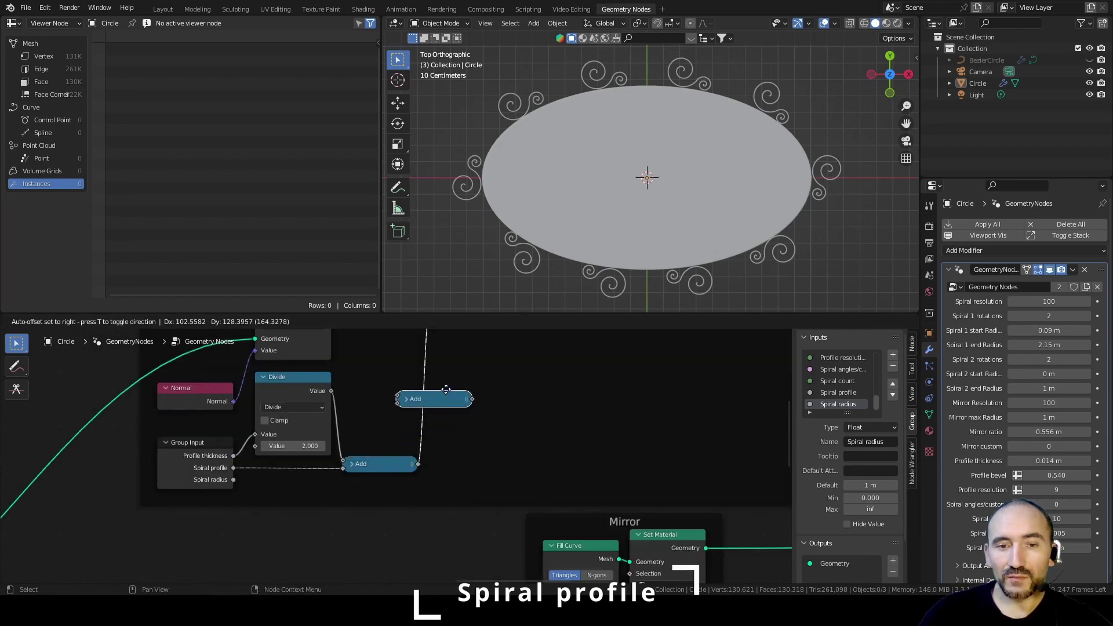
click(448, 389)
Step: Expose the second Add node's free value as a new group input and name it "Spiral normal offset"
scroll(213, 474, up, 3)
click(217, 479)
key(ctrl+h)
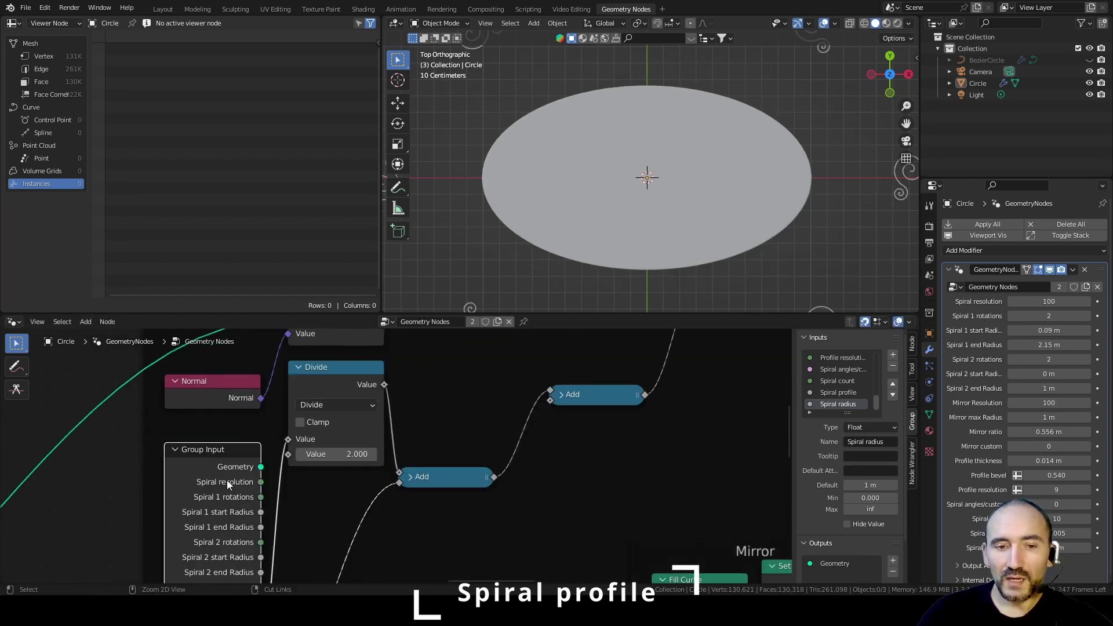
middle_drag(363, 499, 352, 395)
scroll(351, 422, down, 5)
drag(470, 335, 284, 552)
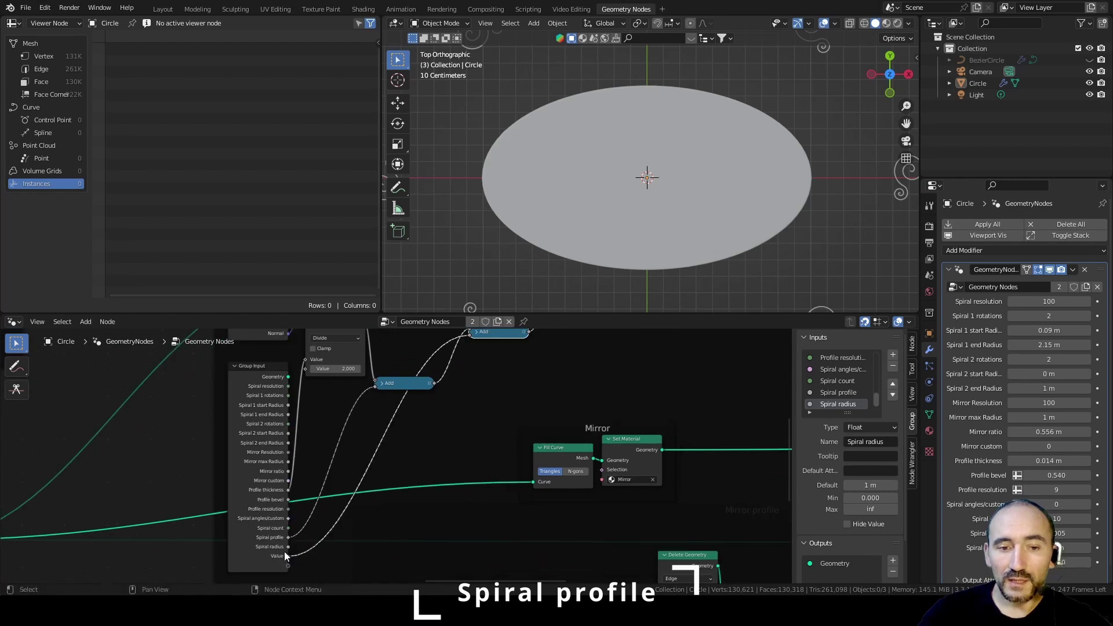
click(864, 443)
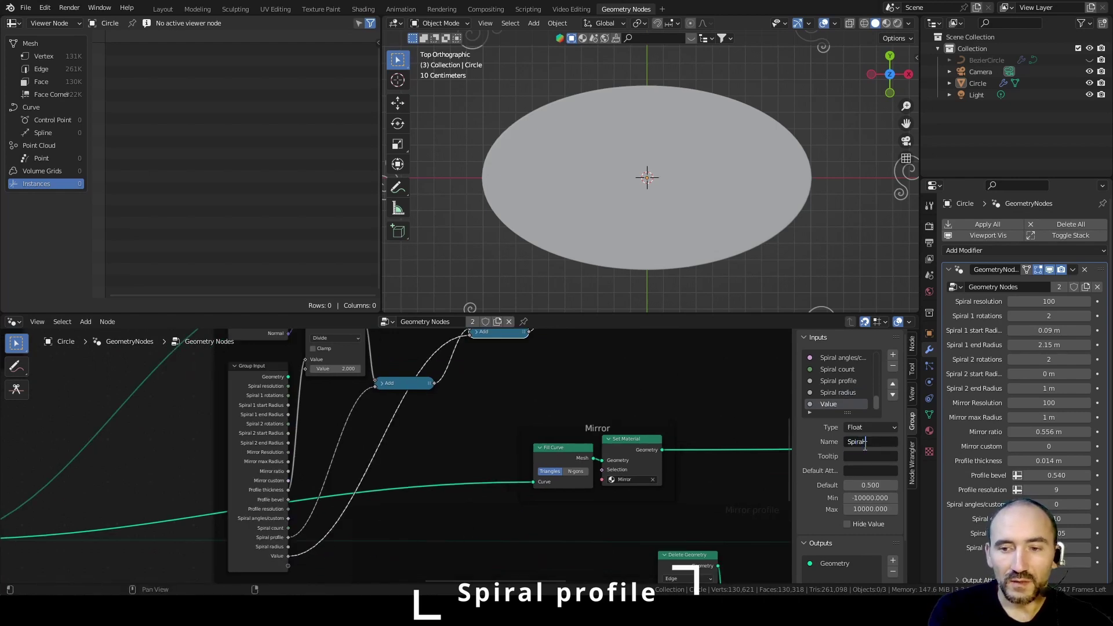
text(Spiral normal offset)
key(Return)
Step: Hide the Group Input node's unused sockets and place the second Add node beside the first one
key(ctrl+h)
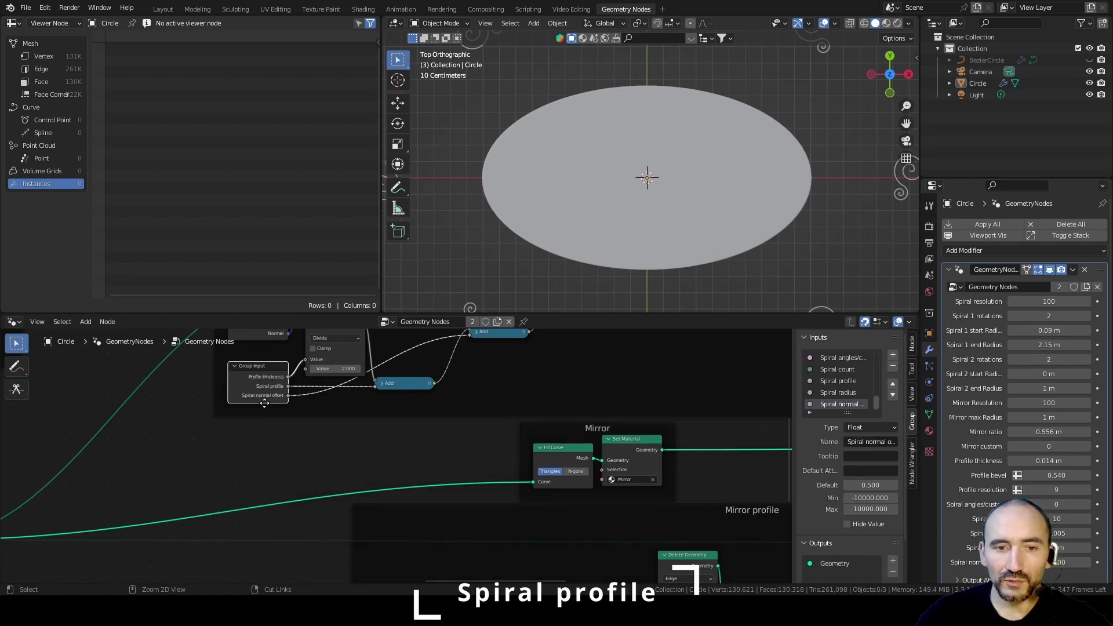
scroll(459, 449, up, 3)
drag(557, 398, 527, 493)
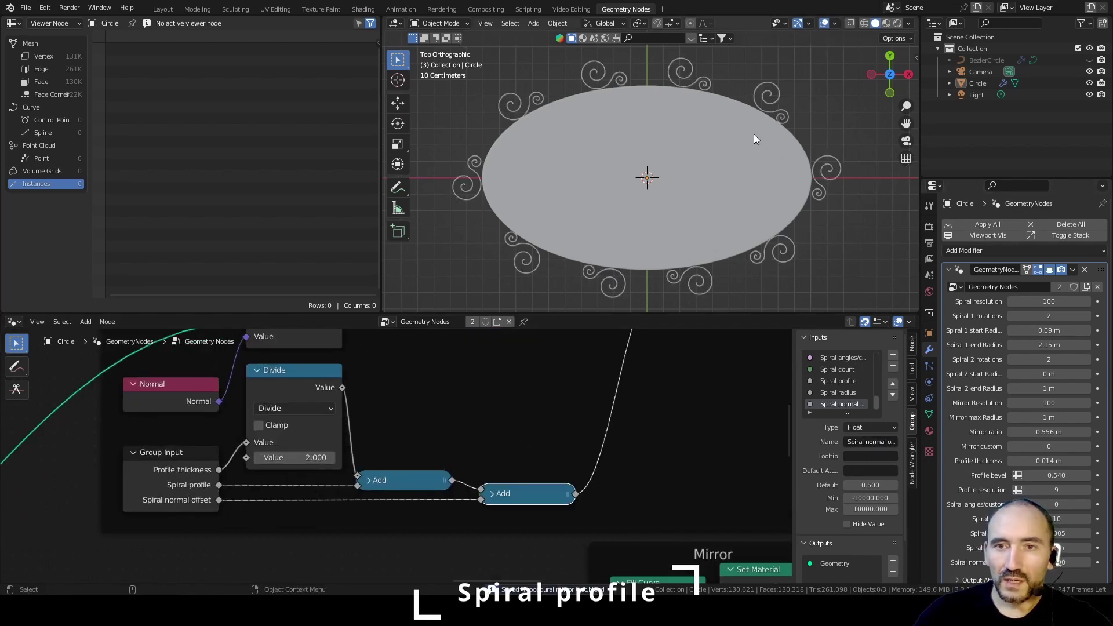
Step: Test the modifier's Spiral normal offset while viewing a spiral at the mirror's edge up close
scroll(612, 210, up, 5)
scroll(607, 205, up, 5)
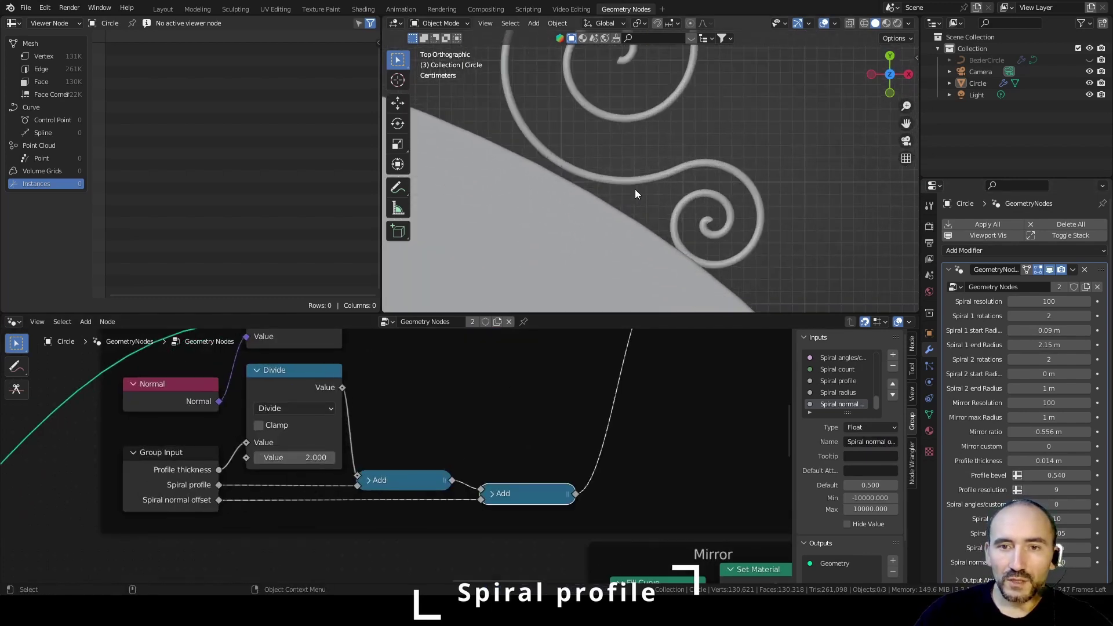
mouse_move(1049, 562)
mouse_down()
mouse_move(1062, 562)
mouse_move(1049, 562)
mouse_up()
scroll(627, 203, down, 4)
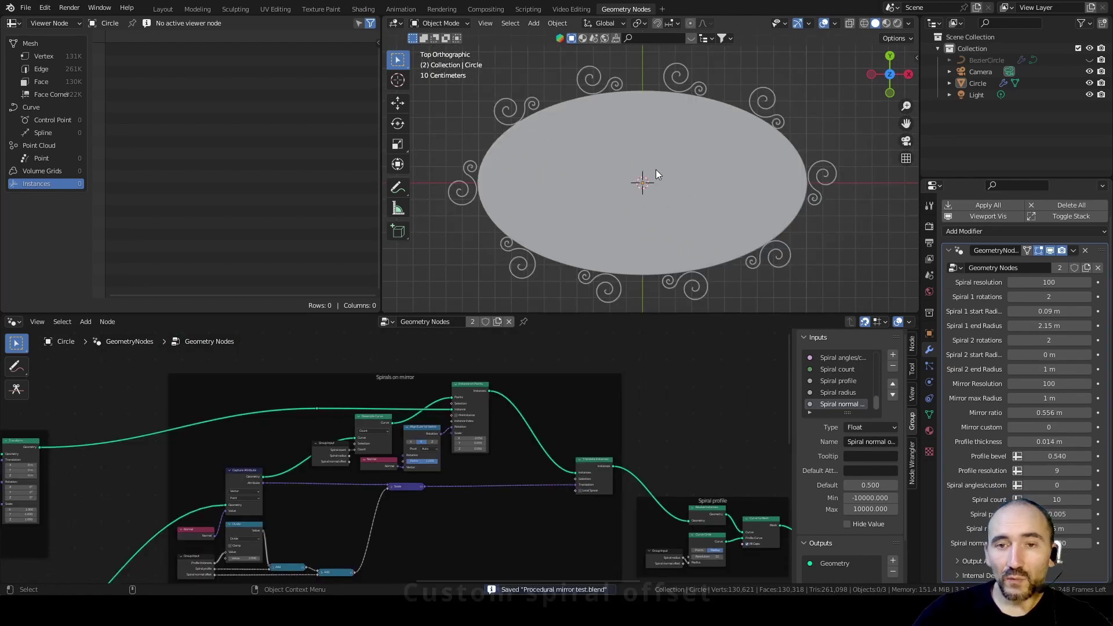
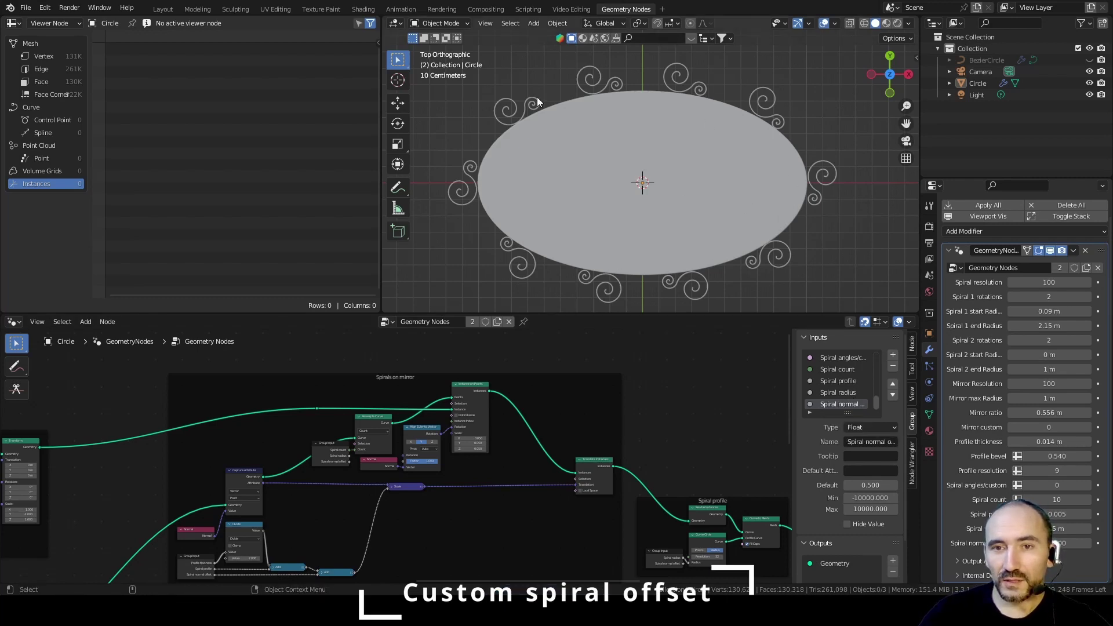
Step: Add two Float group inputs named "Spiral min scale" and "Spiral max scale"
click(892, 355)
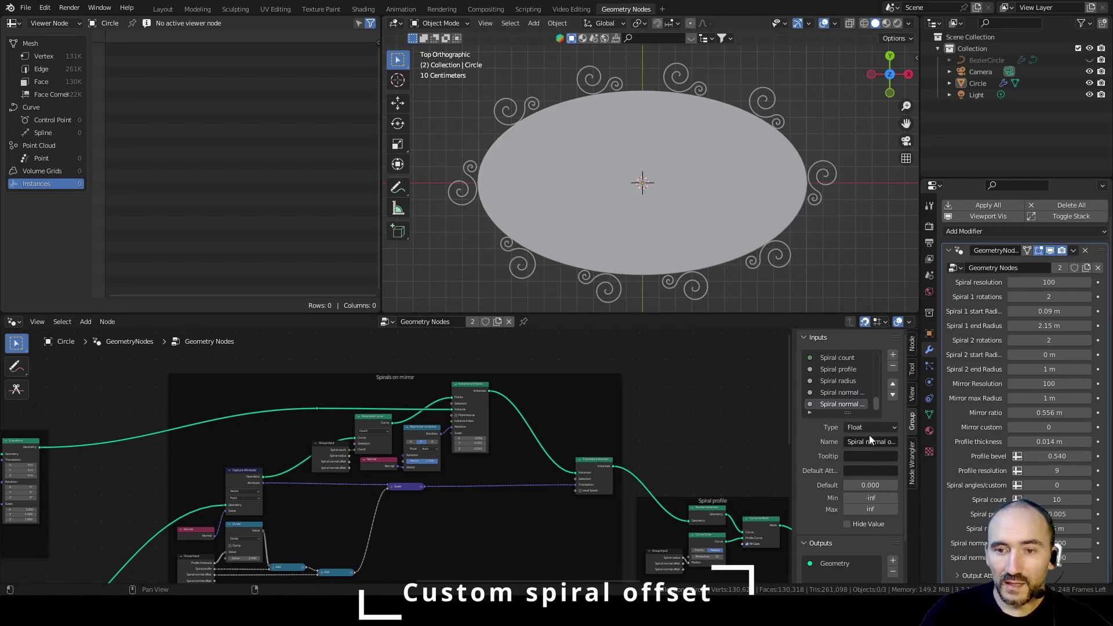
text(Spirla min sca)
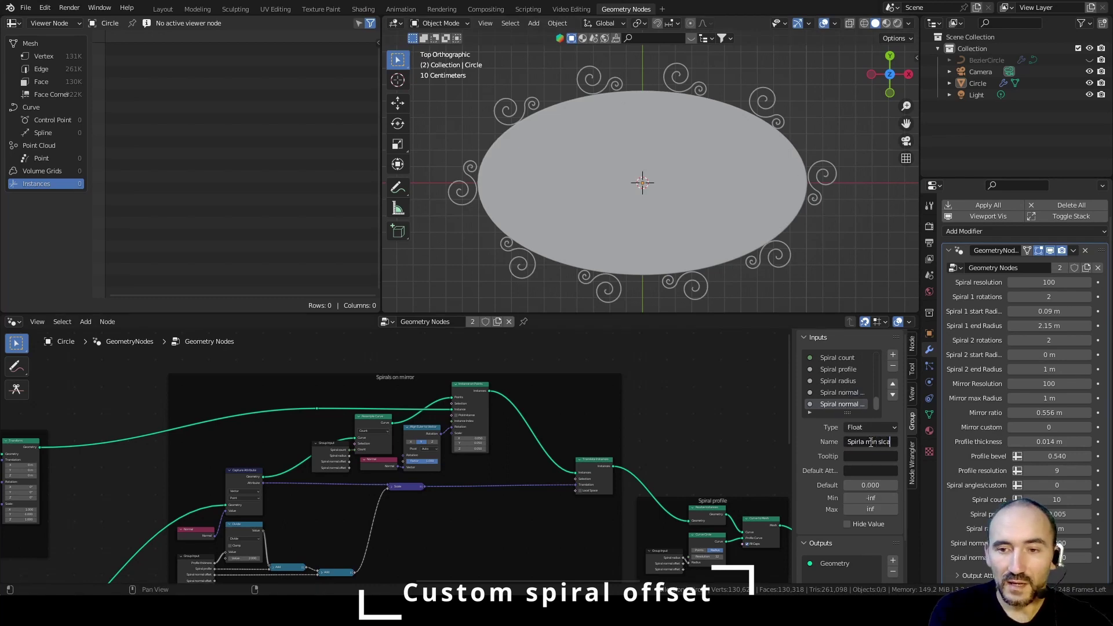
text(Spiral)
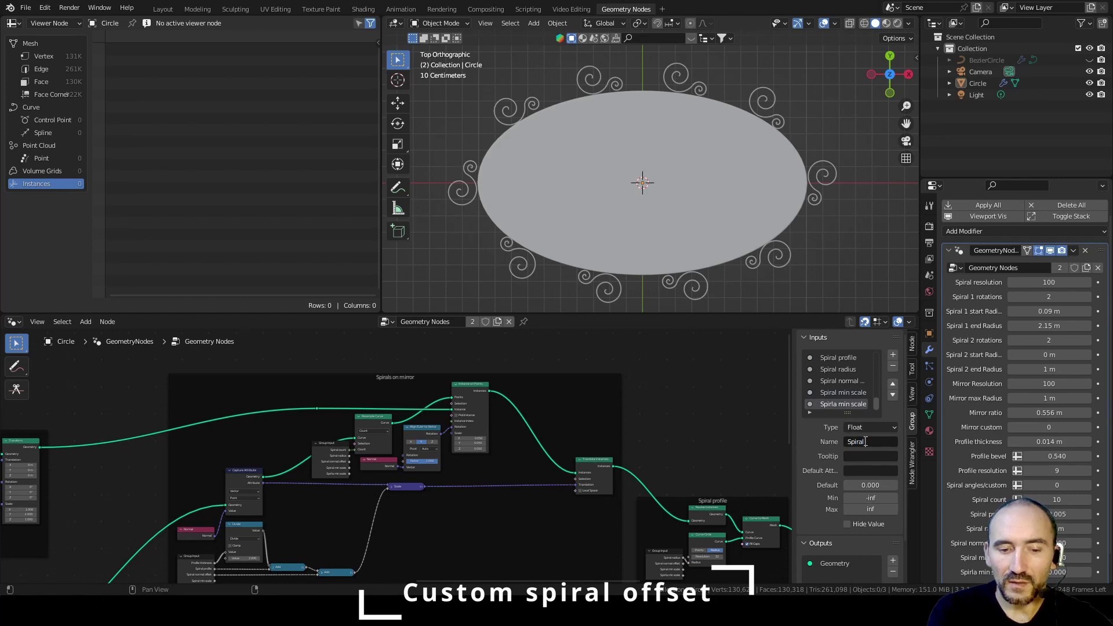
key(Tab)
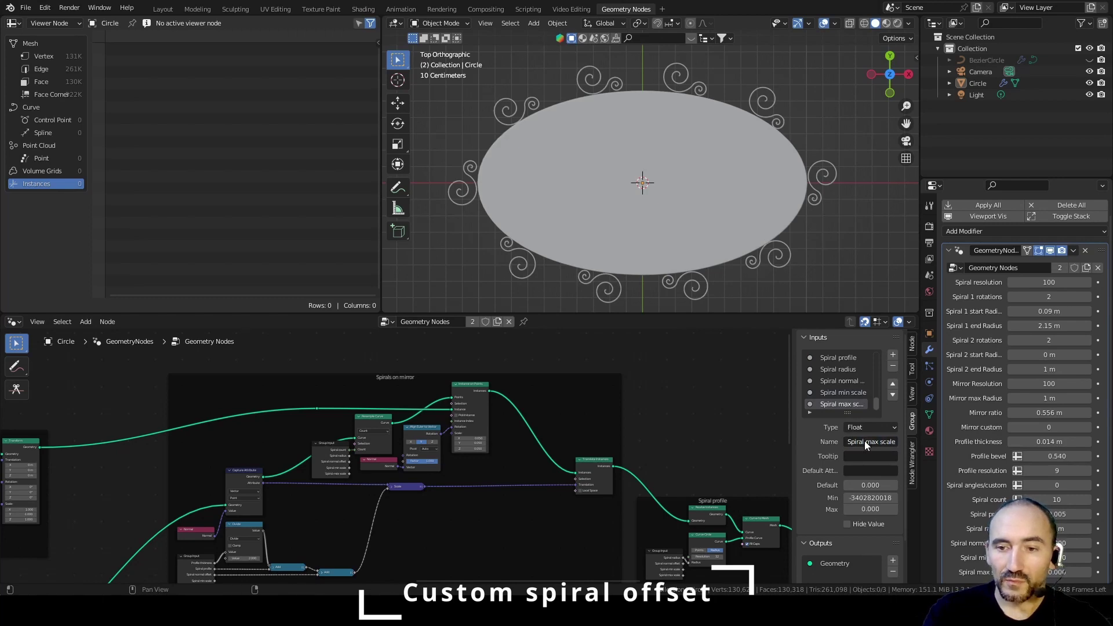
Step: Add a Float group input named "Spiral offset" with minimum -0.5 and maximum 0.5, and save the file
drag(866, 441, 925, 441)
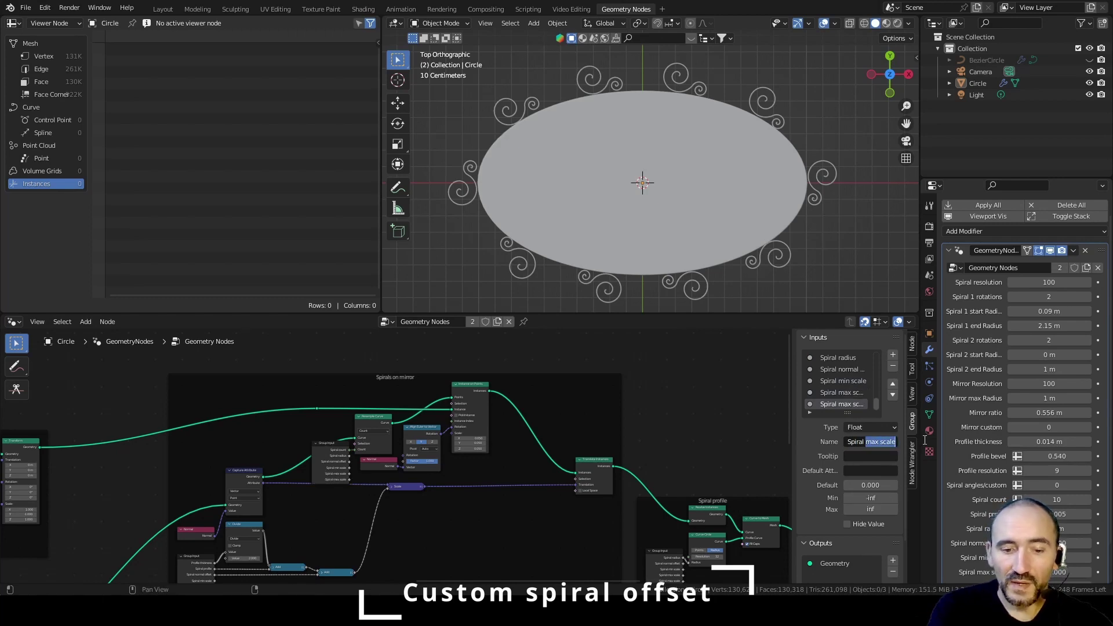
text(offse)
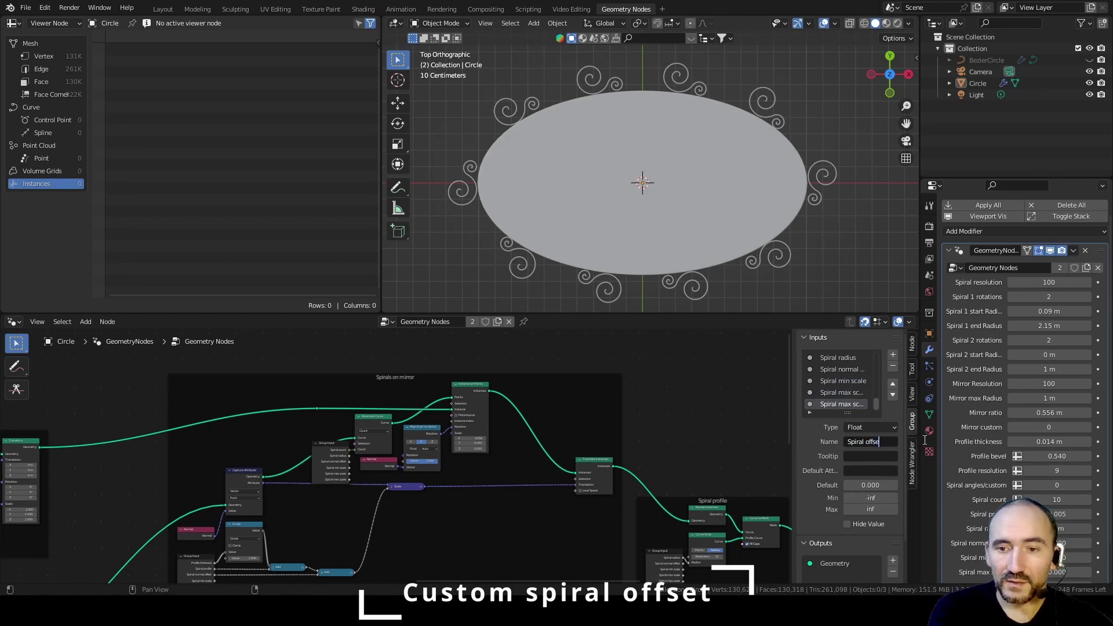
text(t)
key(Tab)
key(Tab)
key(BackSpace)
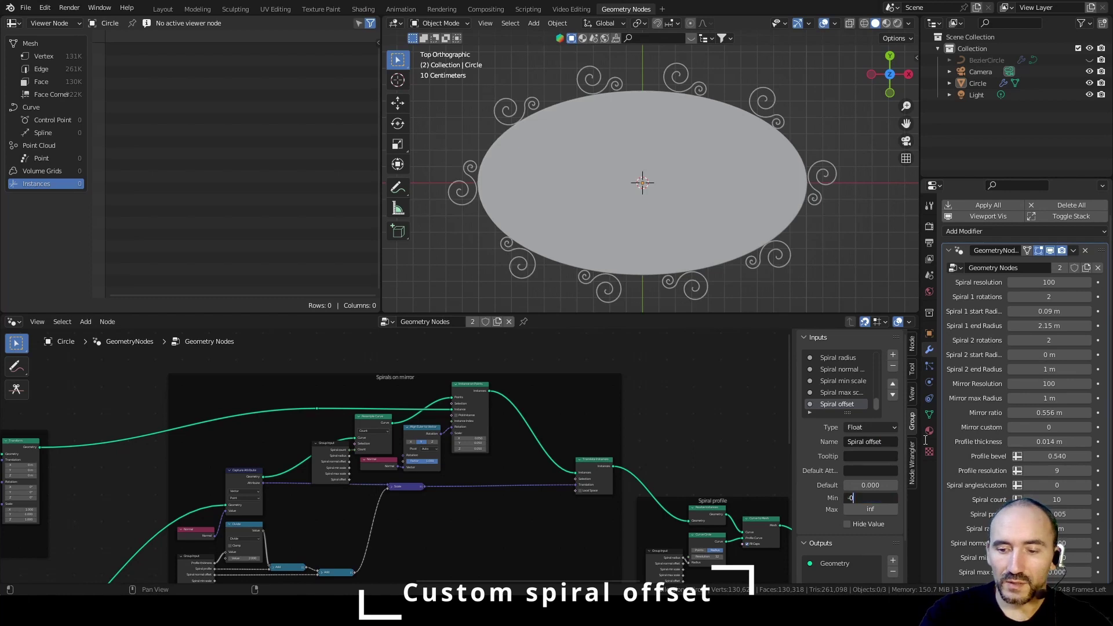
text(-0.5)
key(Tab)
text(0.)
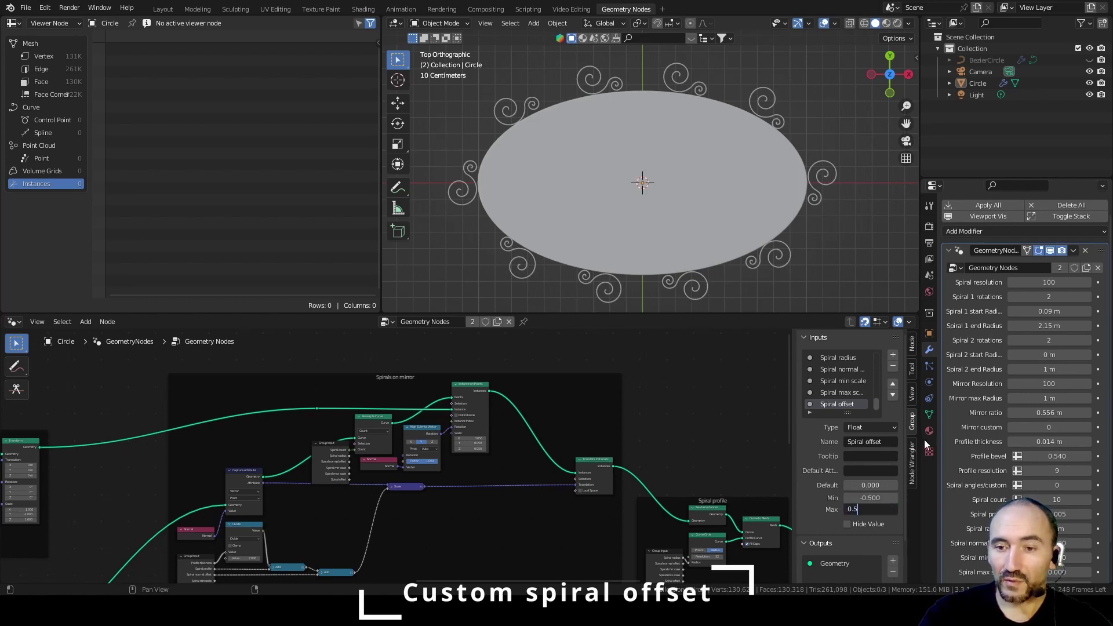
key(Return)
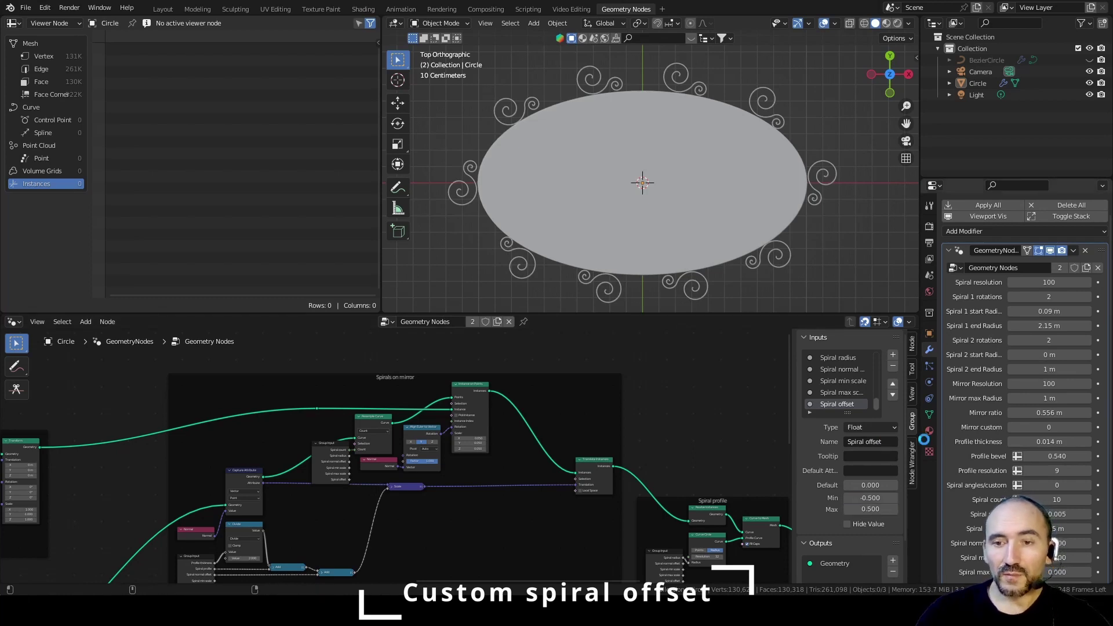
key(ctrl+s)
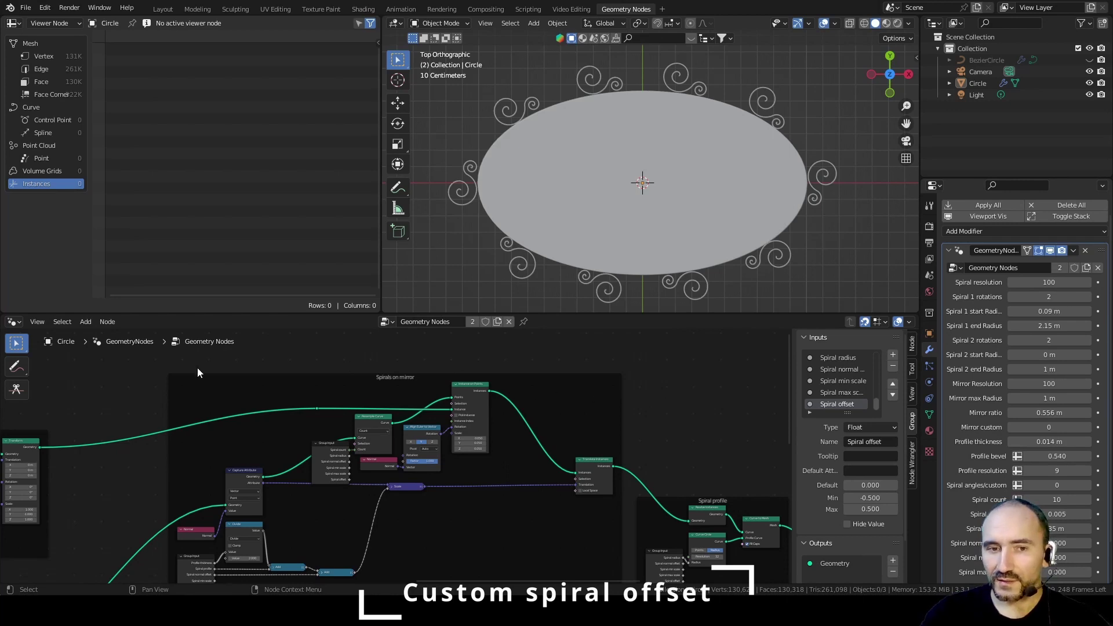
Step: Add a reroute point on the link from the mirror curve's Resample Curve to the Spirals on mirror frame
middle_drag(98, 407, 354, 470)
scroll(1020, 521, down, 3)
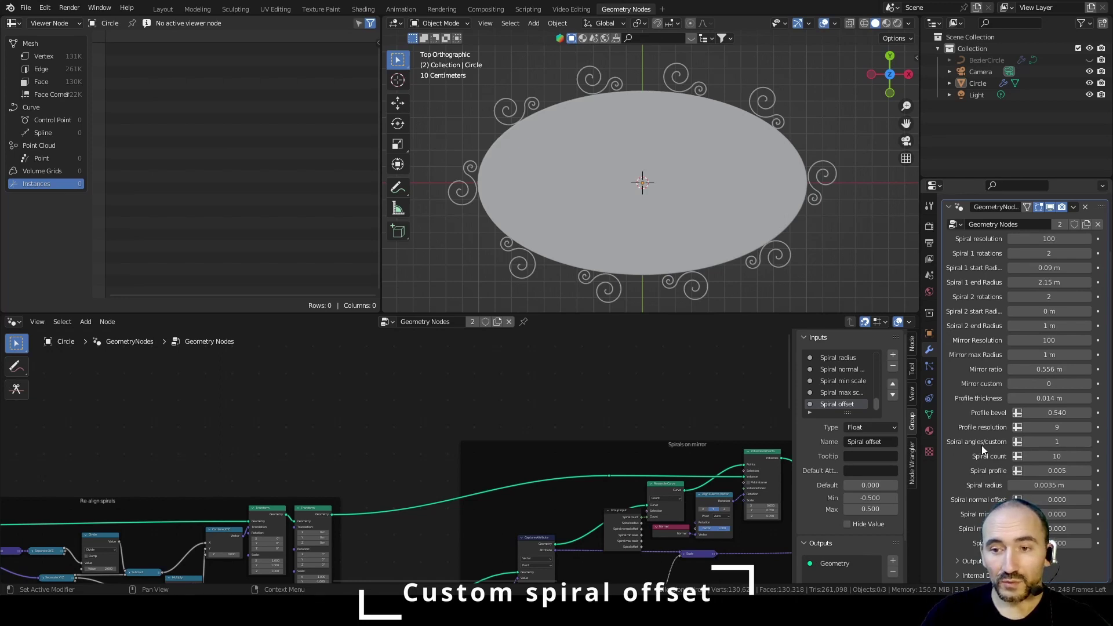
middle_drag(778, 443, 618, 378)
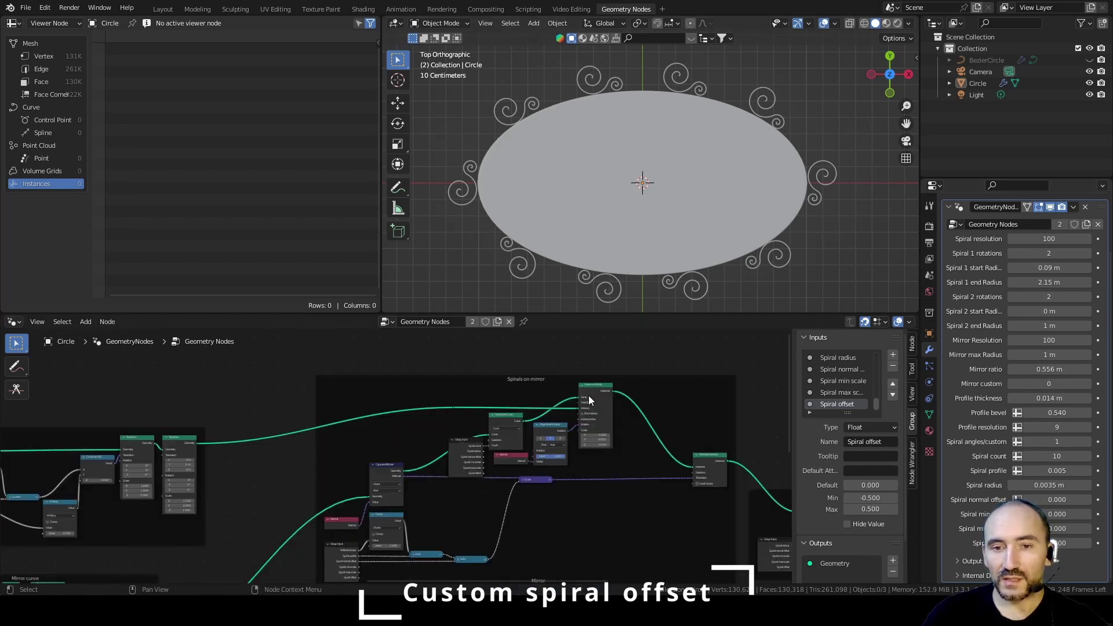
middle_drag(235, 398, 185, 440)
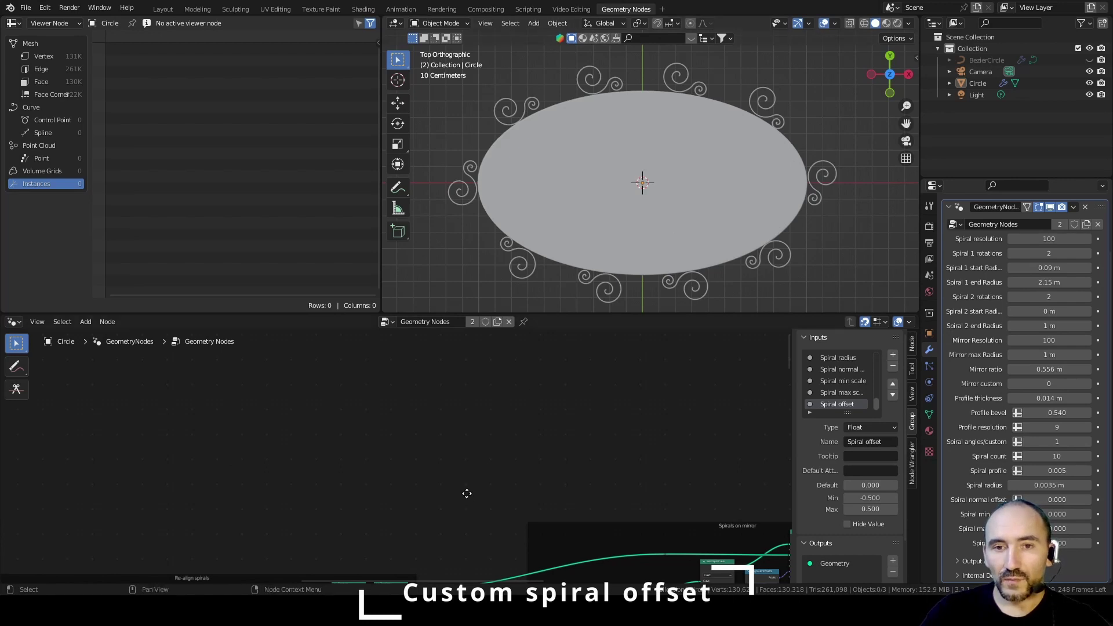
middle_drag(467, 493, 381, 401)
scroll(773, 452, up, 5)
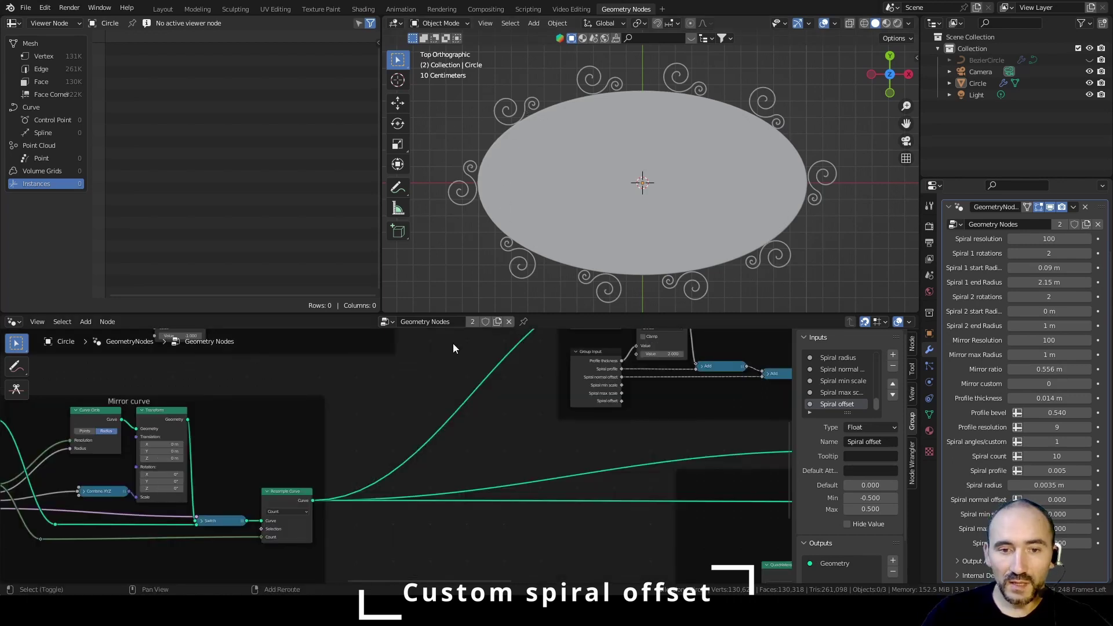
shift+right_drag(453, 344, 494, 429)
Step: Connect a new Capture Attribute node to the reroute point, above the existing frames, with its data type set to Float
middle_drag(489, 394, 468, 554)
drag(445, 560, 320, 396)
text(capt)
key(Return)
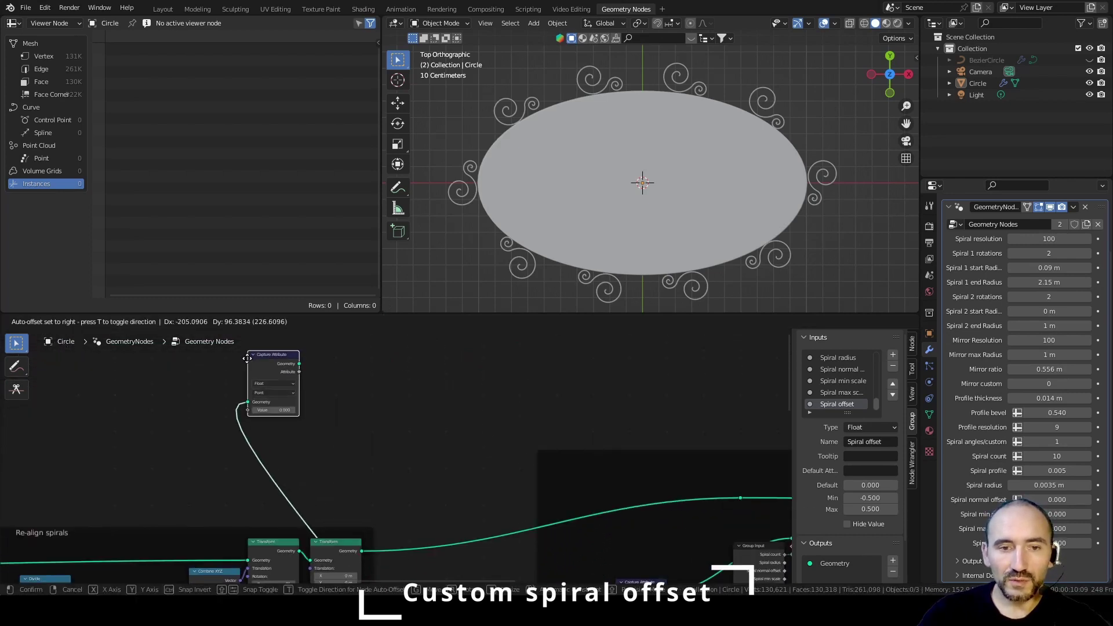
click(351, 405)
scroll(371, 421, up, 4)
click(373, 432)
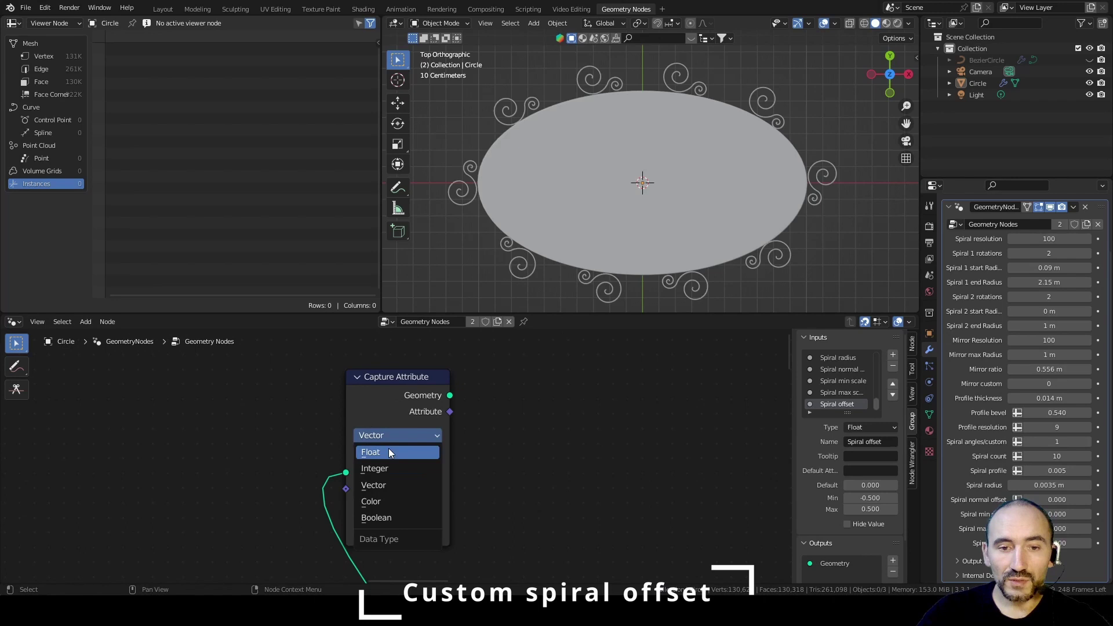
click(388, 449)
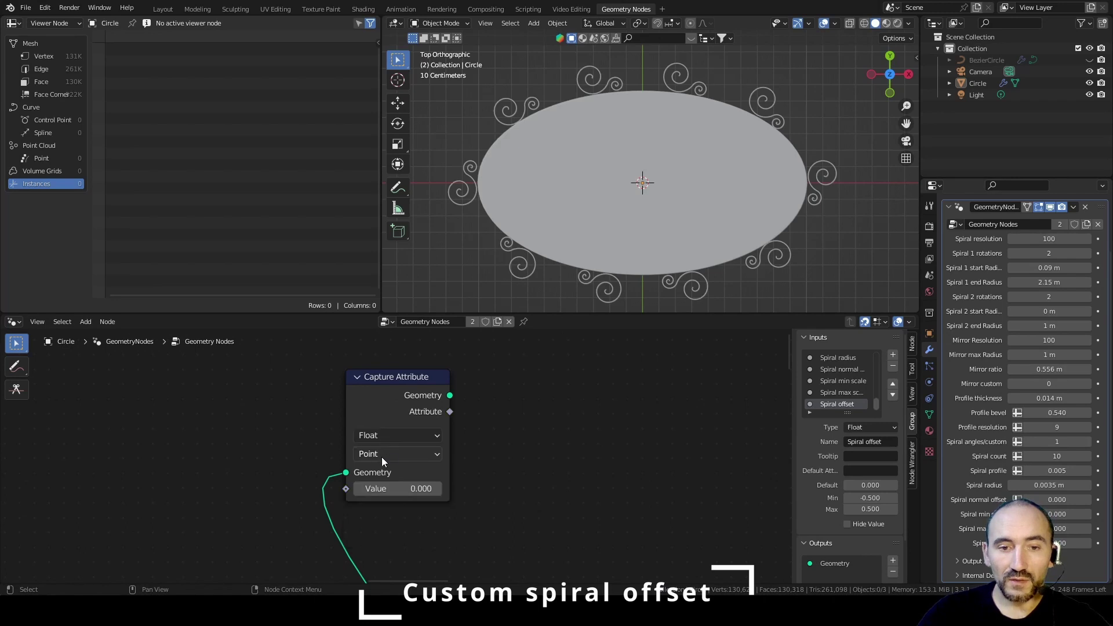
Step: Add a Spline Parameter node beside the new Capture Attribute node
key(F3)
text(spline pa)
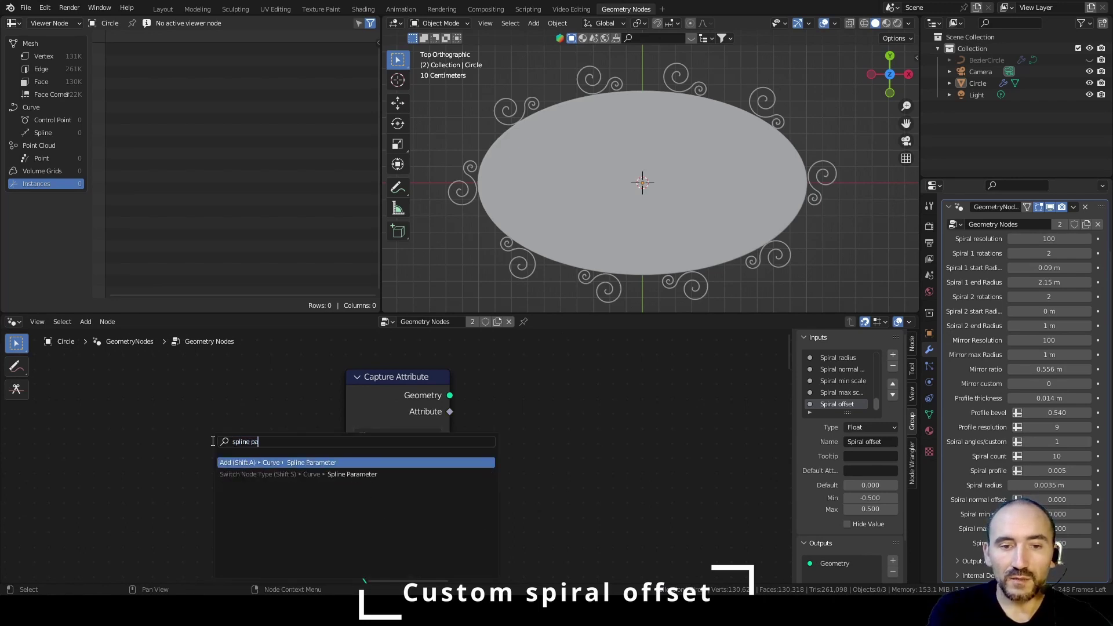
key(Return)
click(168, 446)
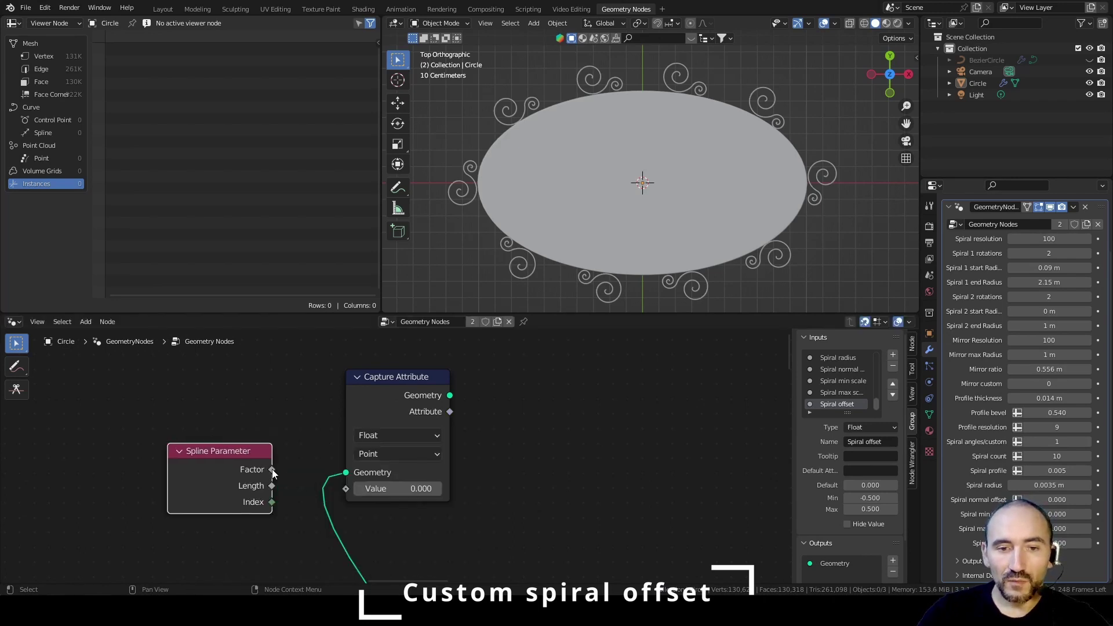
Step: Connect the Spline Parameter's Factor to the new Capture Attribute's Value, shift the Capture Attribute node slightly, and save the file
drag(273, 468, 345, 491)
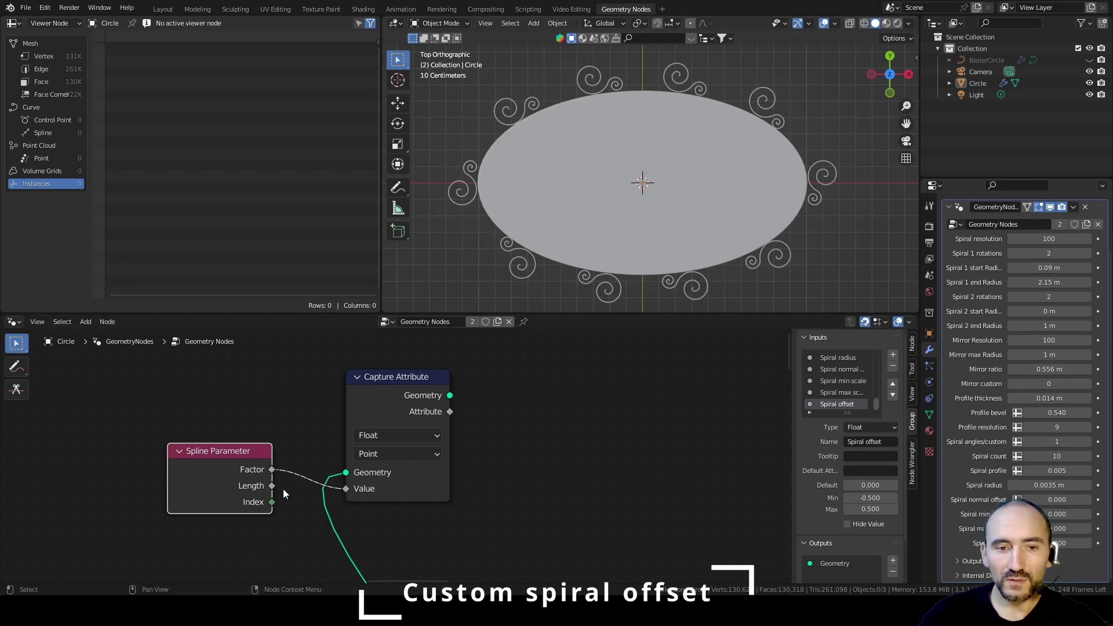
drag(385, 409, 341, 410)
scroll(406, 430, down, 4)
key(ctrl+s)
middle_drag(523, 358, 390, 432)
click(357, 454)
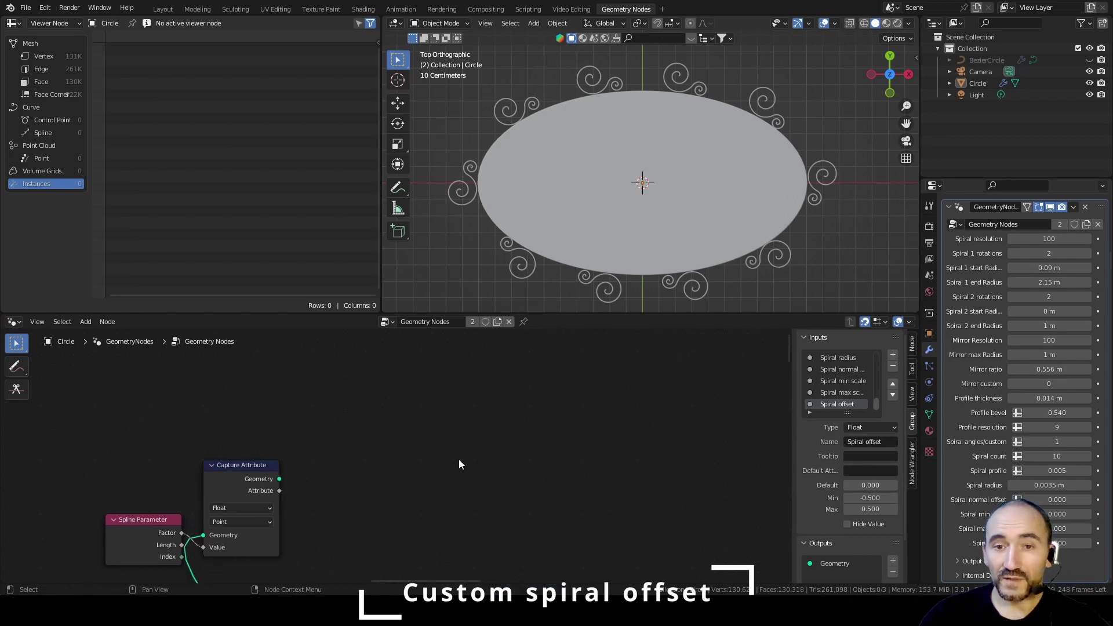
Step: Add a Group Input node in the empty area beyond the new Capture Attribute node
middle_drag(526, 430, 435, 486)
scroll(435, 487, down, 5)
middle_drag(454, 444, 412, 463)
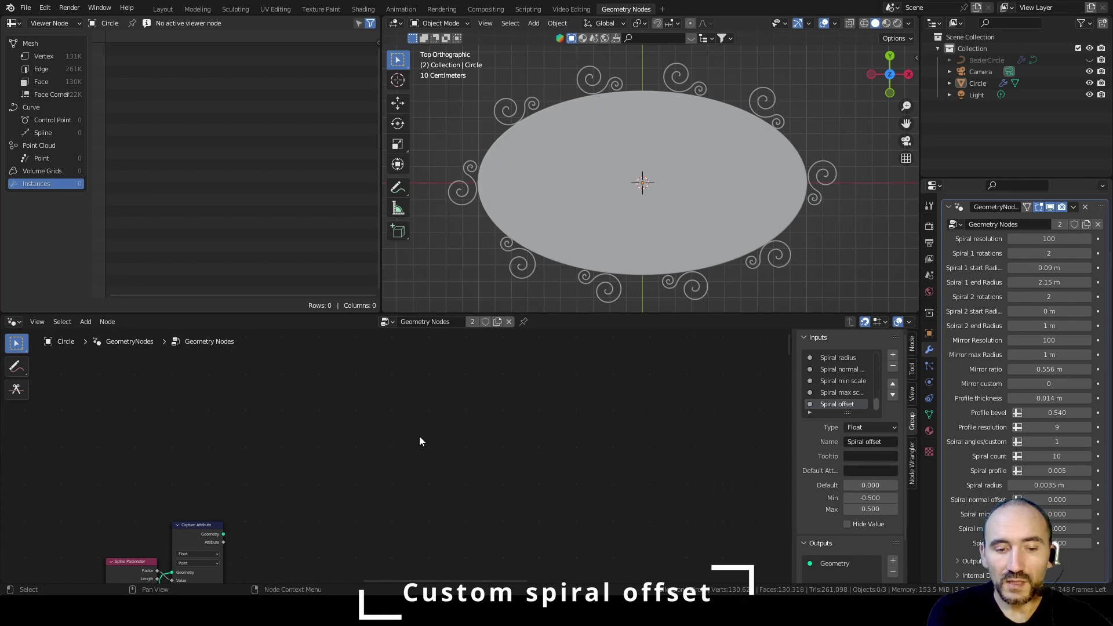
key(F3)
text(group inp)
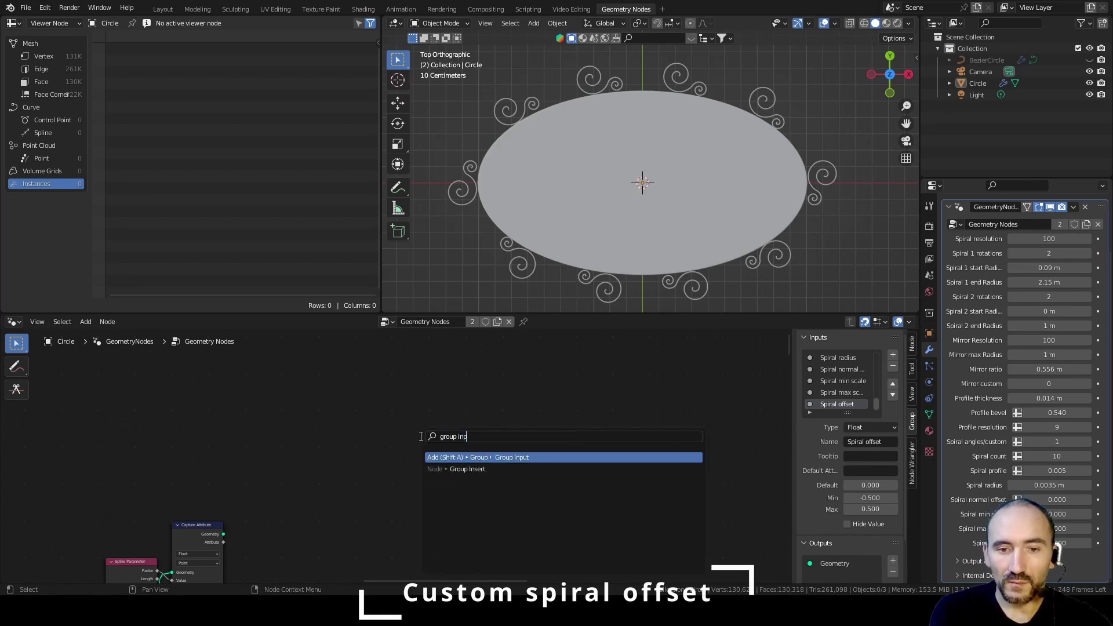
key(Return)
click(275, 342)
Step: Add a Math node set to Add, fed by the Spiral offset input and the captured Spline Parameter attribute
middle_drag(390, 500, 405, 415)
scroll(405, 417, up, 6)
scroll(377, 440, up, 1)
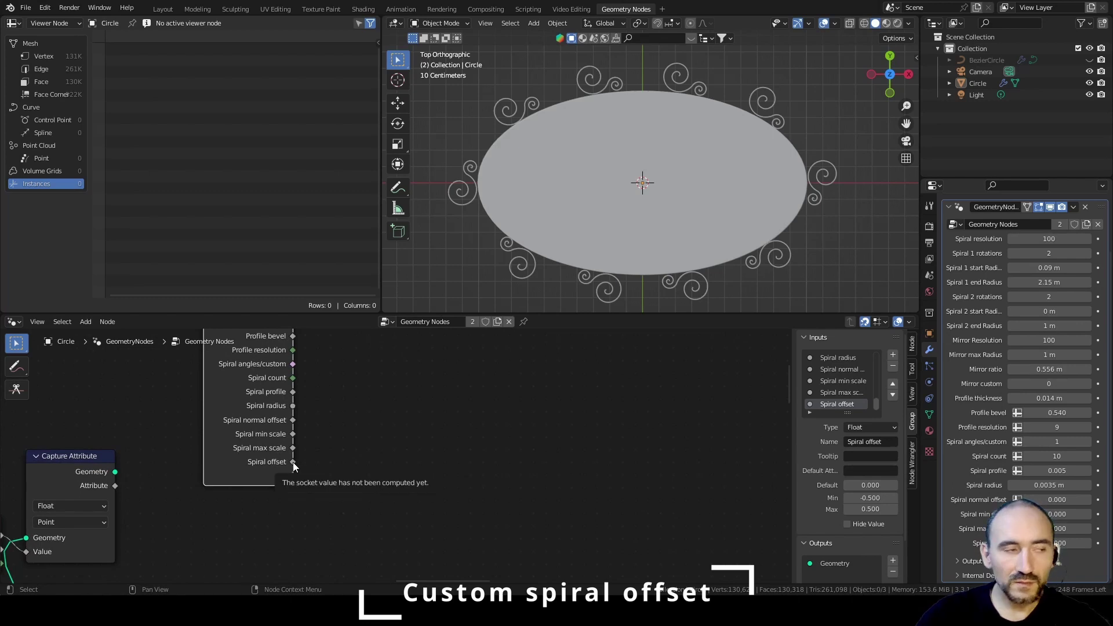
drag(293, 462, 468, 426)
text(add)
key(Return)
click(366, 413)
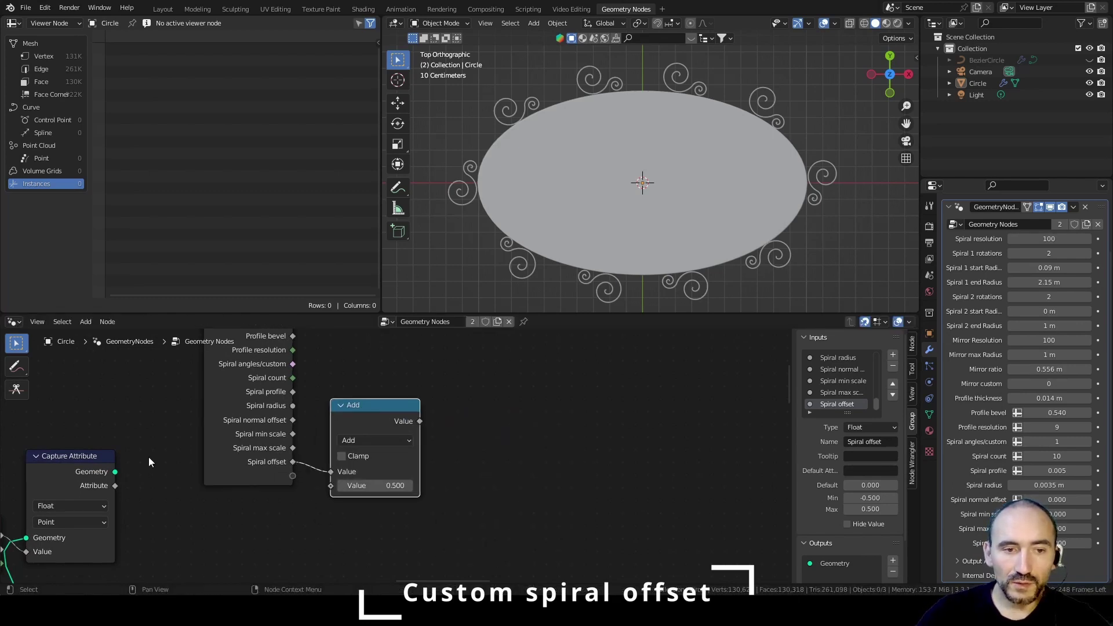
drag(115, 485, 348, 488)
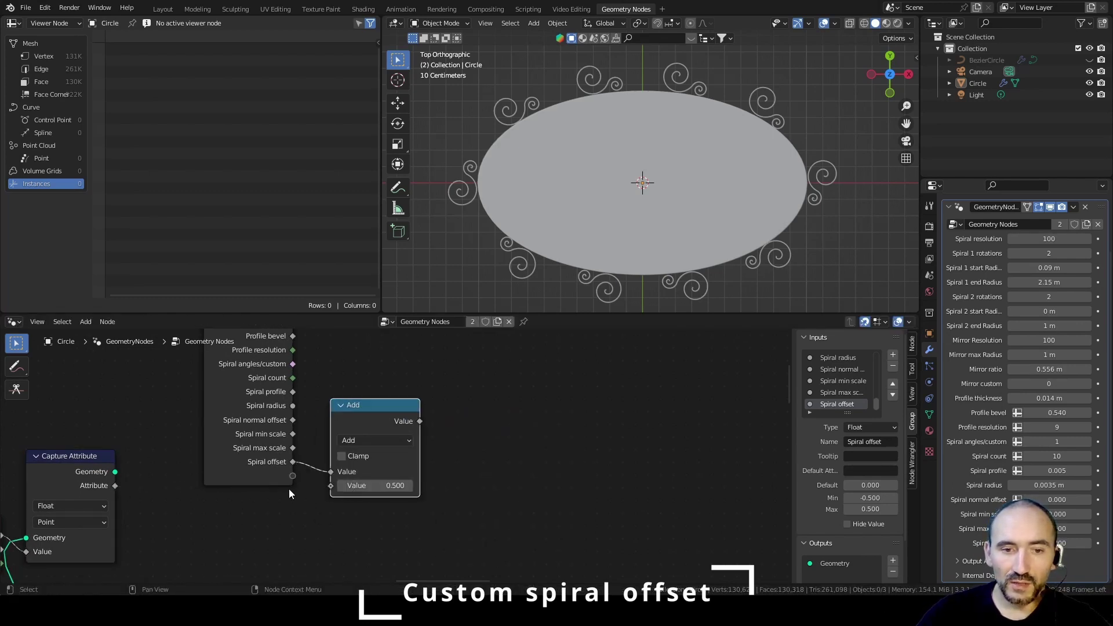
drag(115, 486, 330, 486)
drag(256, 446, 268, 420)
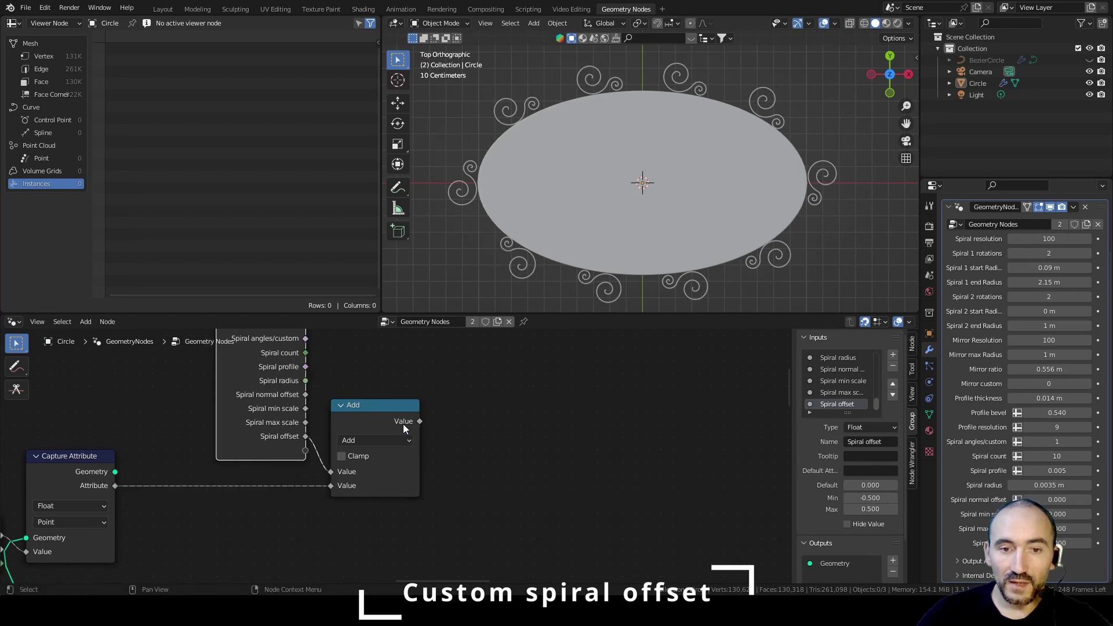
Step: Add a Math node set to Fraction, fed by the Add node's output
drag(419, 421, 483, 417)
text(frac)
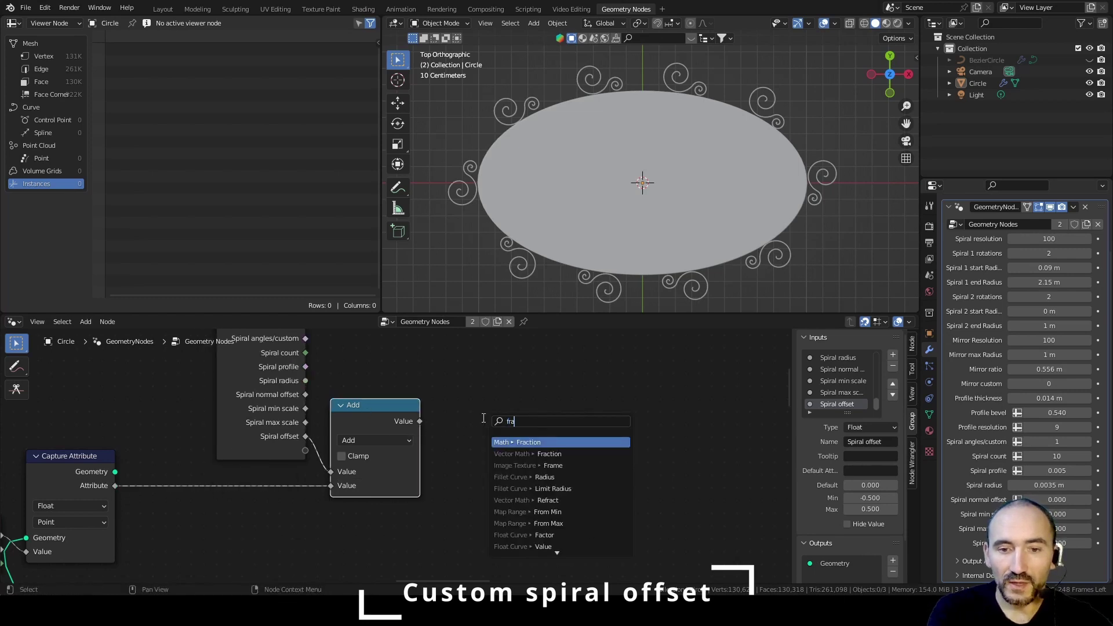
key(Return)
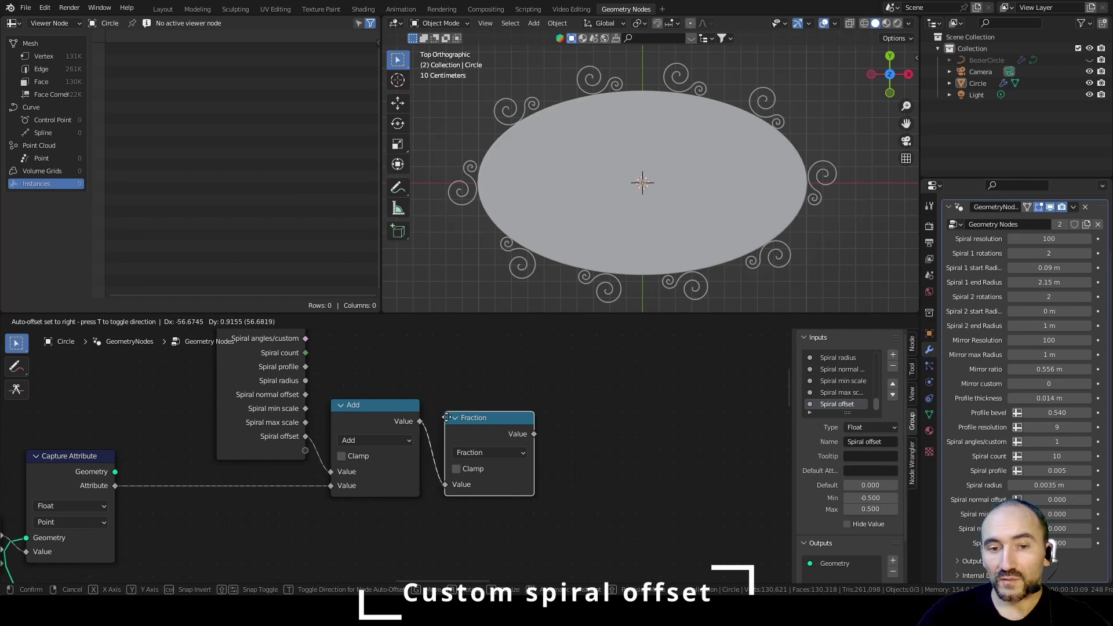
click(443, 425)
Step: Add a Sample Curve node in Factor mode driven by the Fraction output, and feed its Curve from the Capture Attribute's geometry
drag(534, 433, 638, 420)
text(sampl)
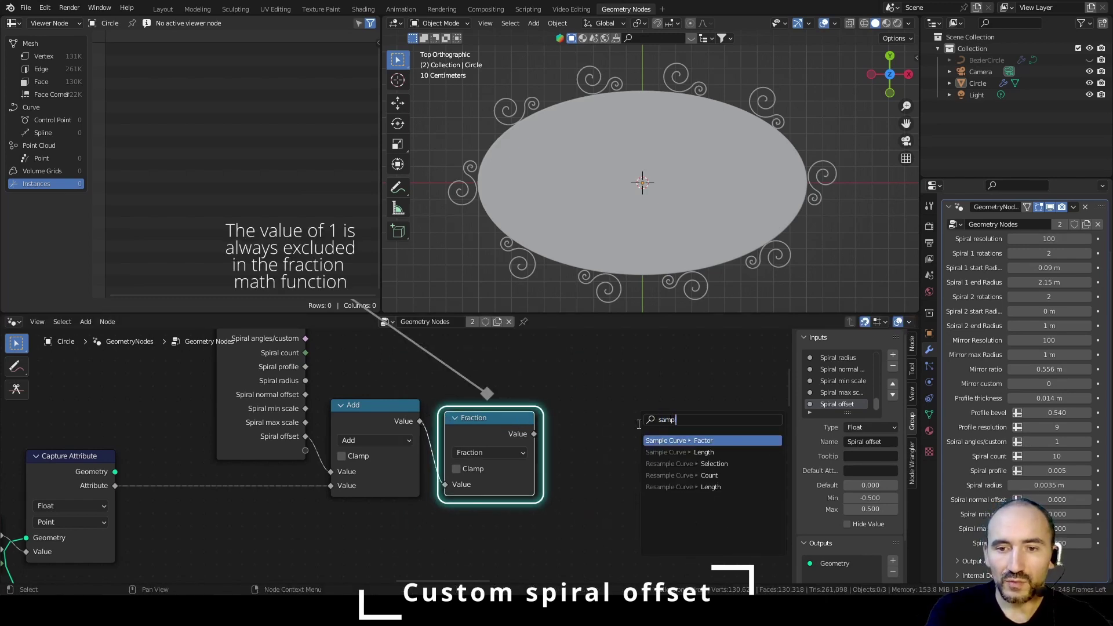
key(Return)
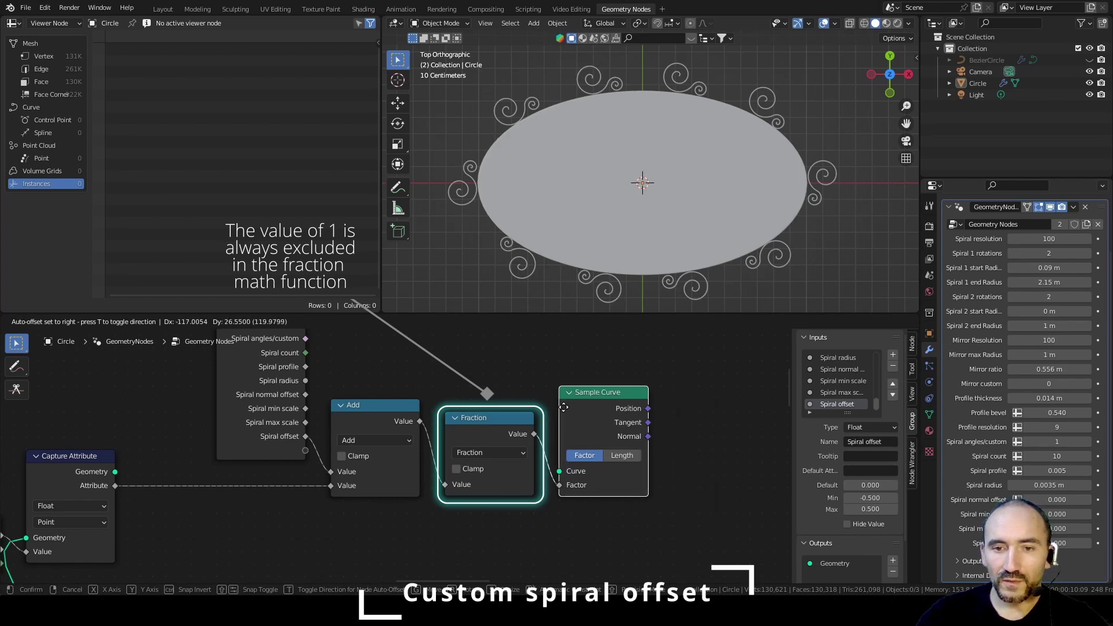
click(562, 407)
scroll(642, 438, down, 1)
scroll(642, 438, down, 4)
middle_drag(513, 488, 508, 381)
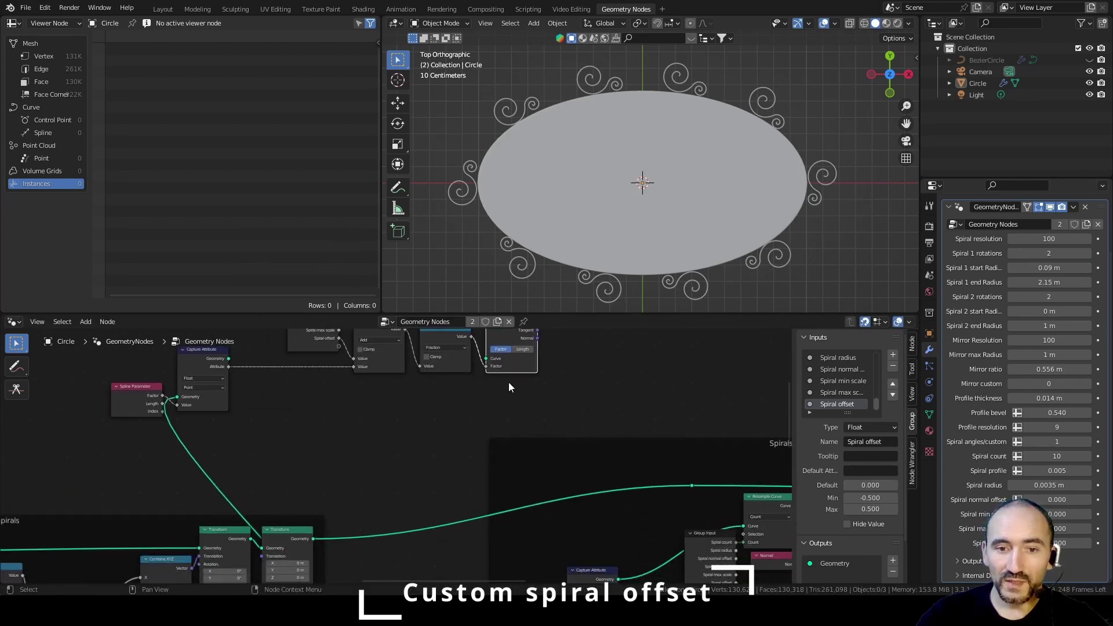
scroll(492, 394, up, 2)
drag(147, 422, 527, 421)
Step: Add a Set Position node beside the Sample Curve node
middle_drag(614, 386, 361, 458)
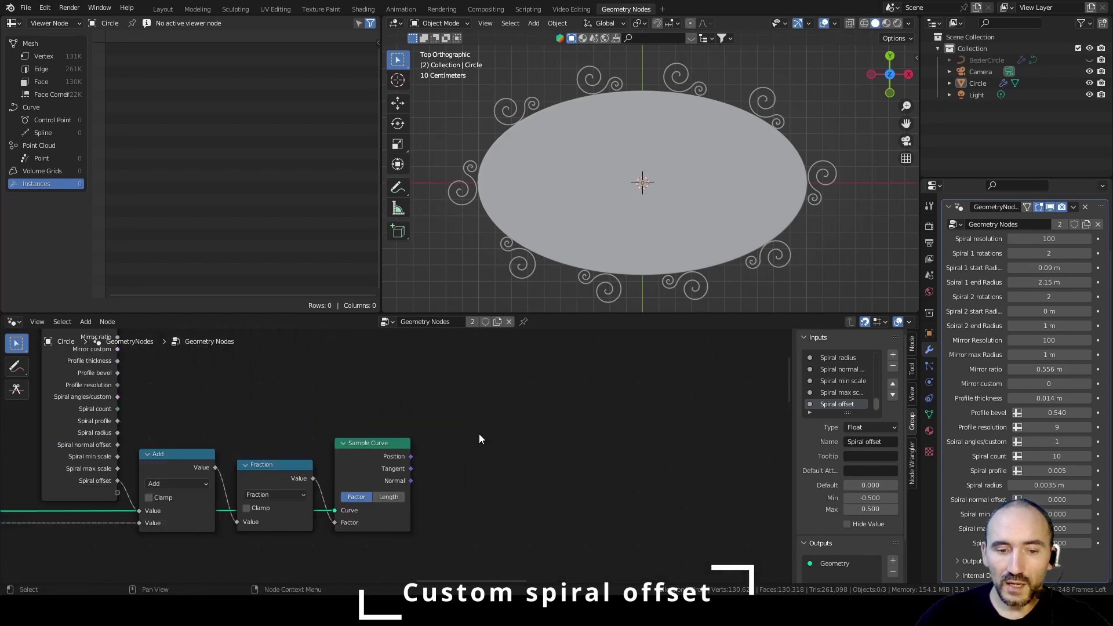
key(F3)
text(set pos)
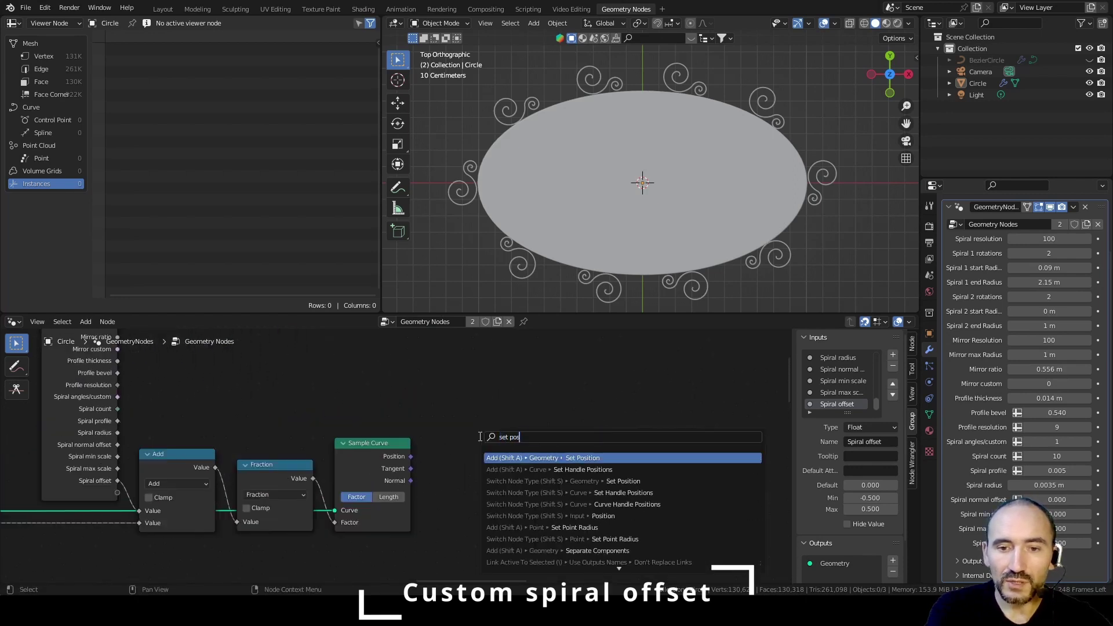
key(Return)
click(434, 438)
Step: Connect Set Position's Geometry through a reroute on the Sample Curve's curve link, and its Position to the sampled Position
drag(374, 460, 386, 395)
shift+right_drag(319, 434, 323, 457)
middle_drag(324, 457, 354, 397)
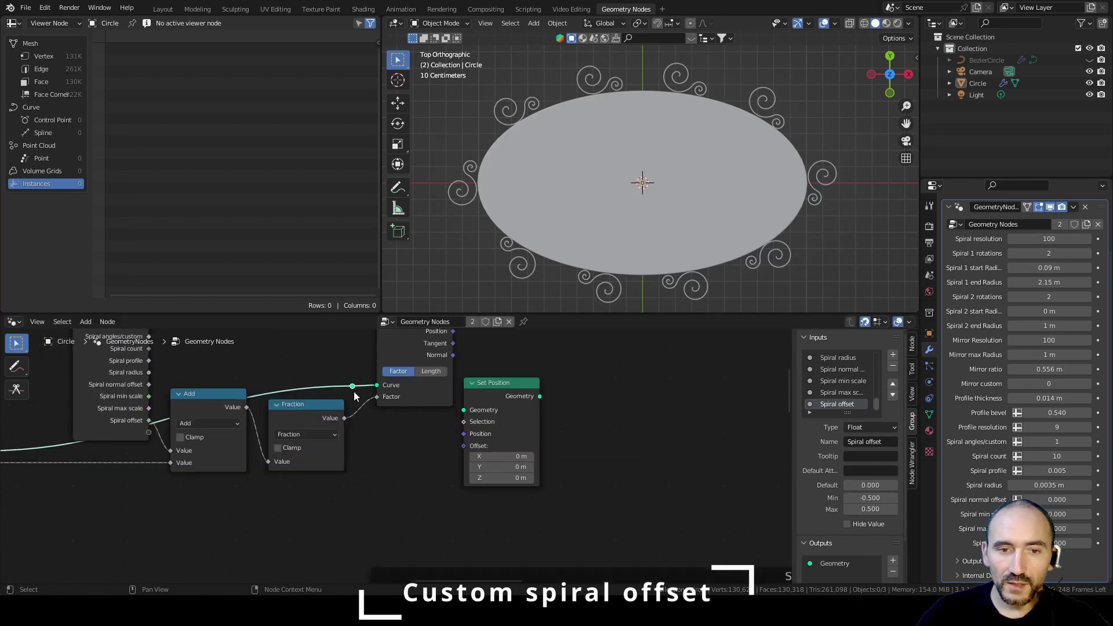
drag(353, 387, 464, 410)
drag(411, 356, 406, 315)
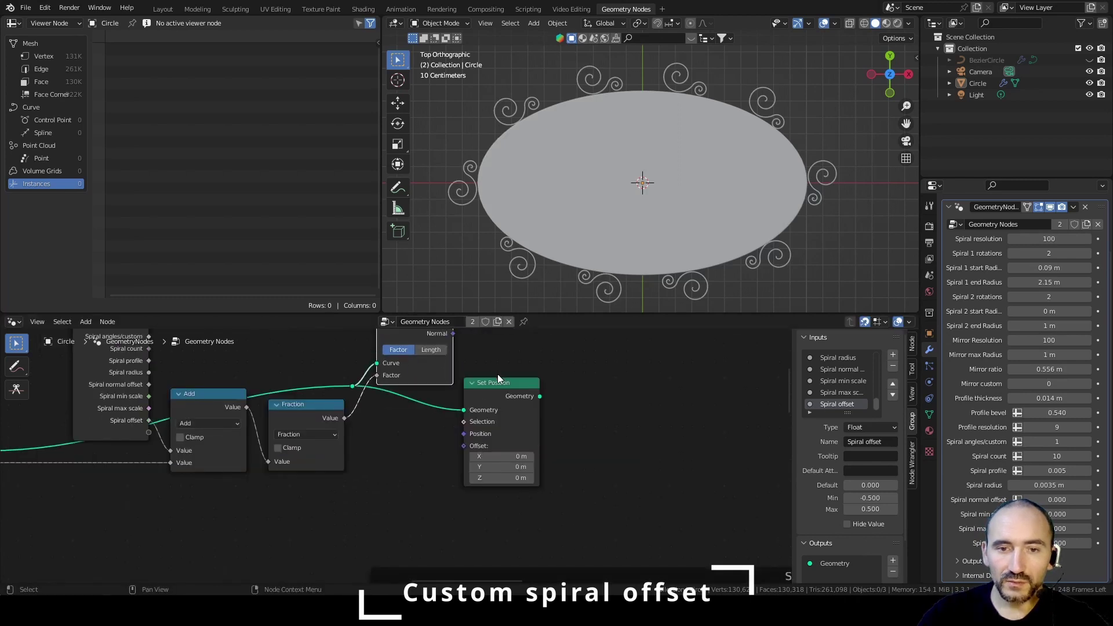
middle_drag(497, 376, 462, 433)
drag(417, 367, 418, 408)
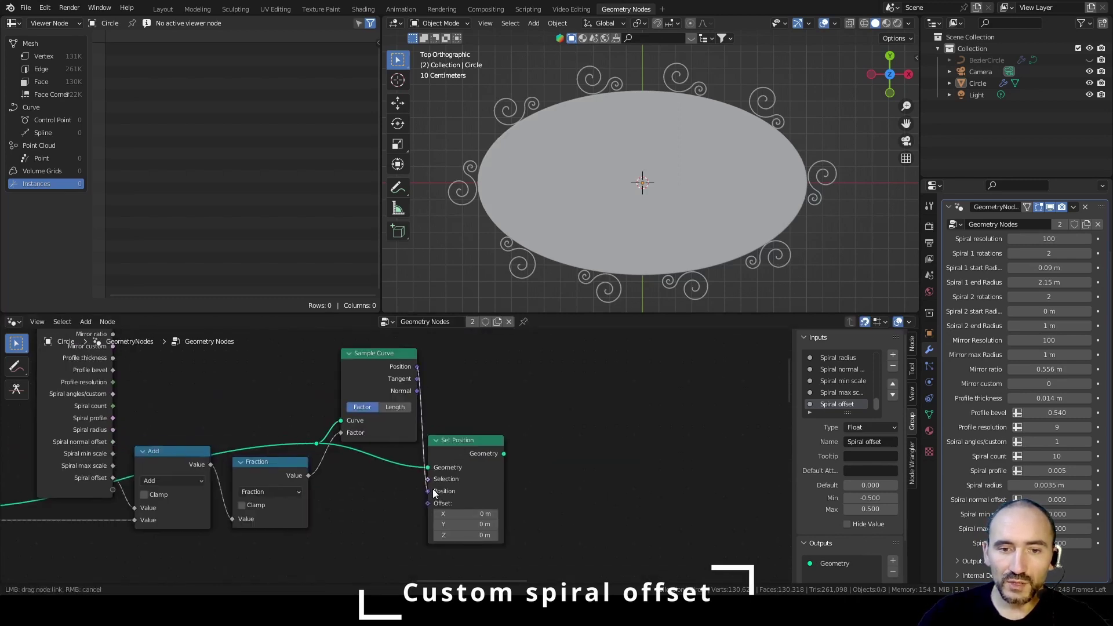
drag(433, 488, 433, 490)
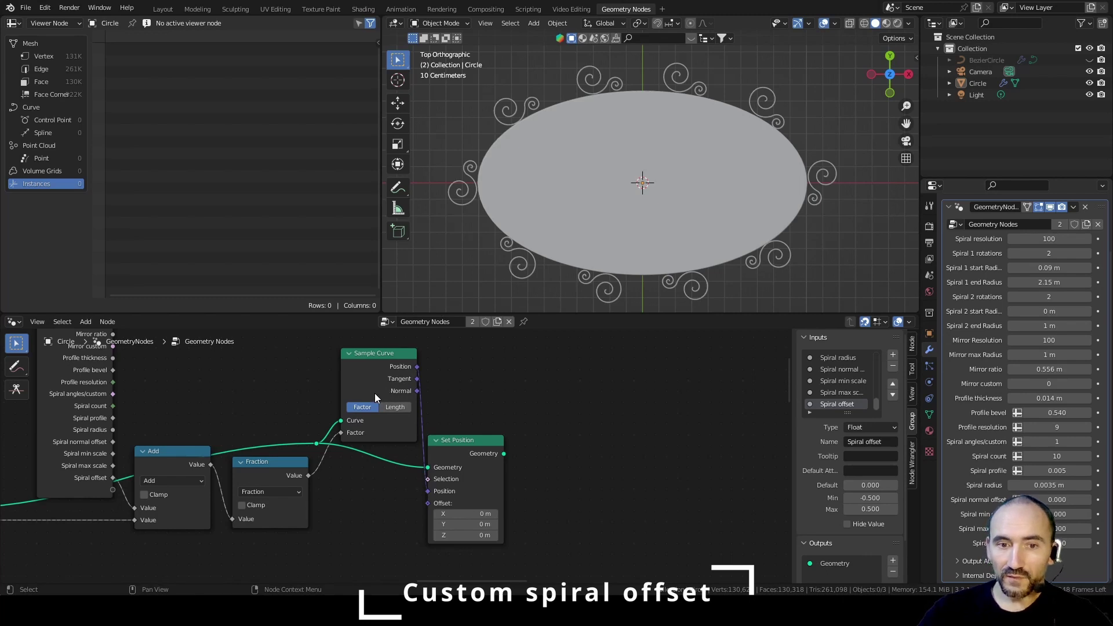
Step: Duplicate the Group Input node and place the copy in front of the Spirals on mirror frame
scroll(374, 393, down, 1)
middle_drag(282, 480, 478, 408)
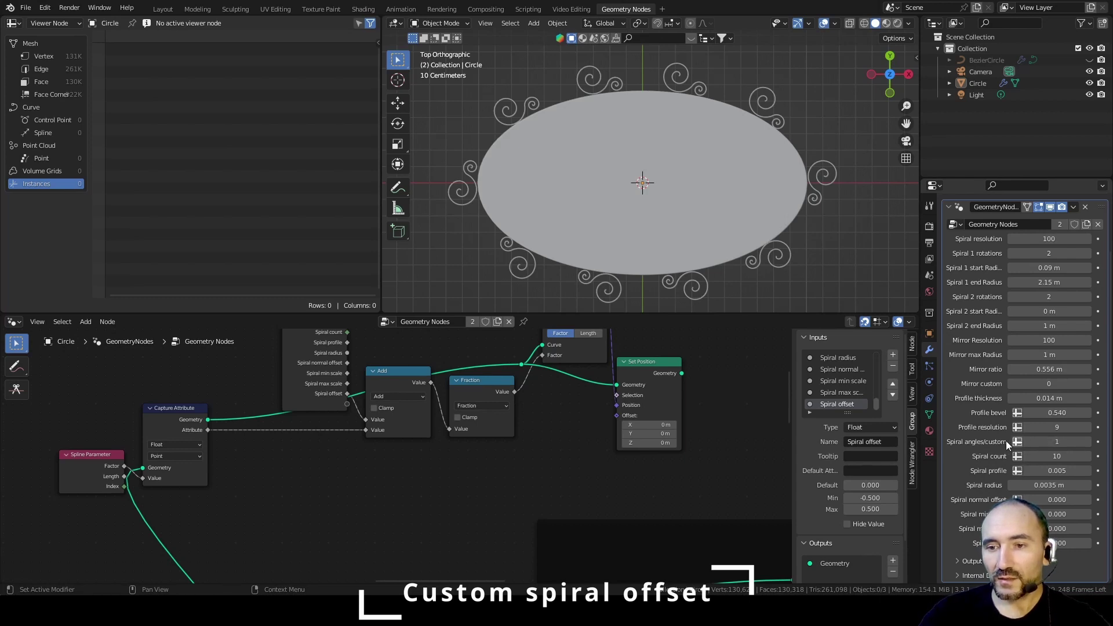
scroll(406, 484, down, 3)
middle_drag(394, 556, 336, 581)
click(267, 350)
key(shift+d)
click(316, 531)
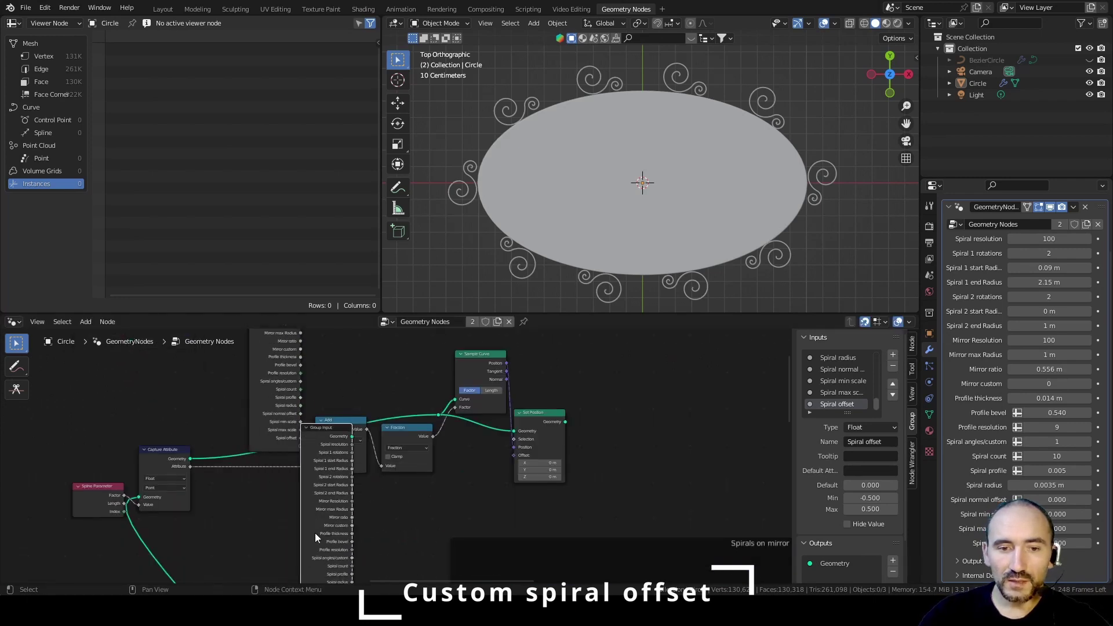
middle_drag(407, 530, 352, 322)
drag(278, 400, 284, 570)
middle_drag(284, 570, 265, 446)
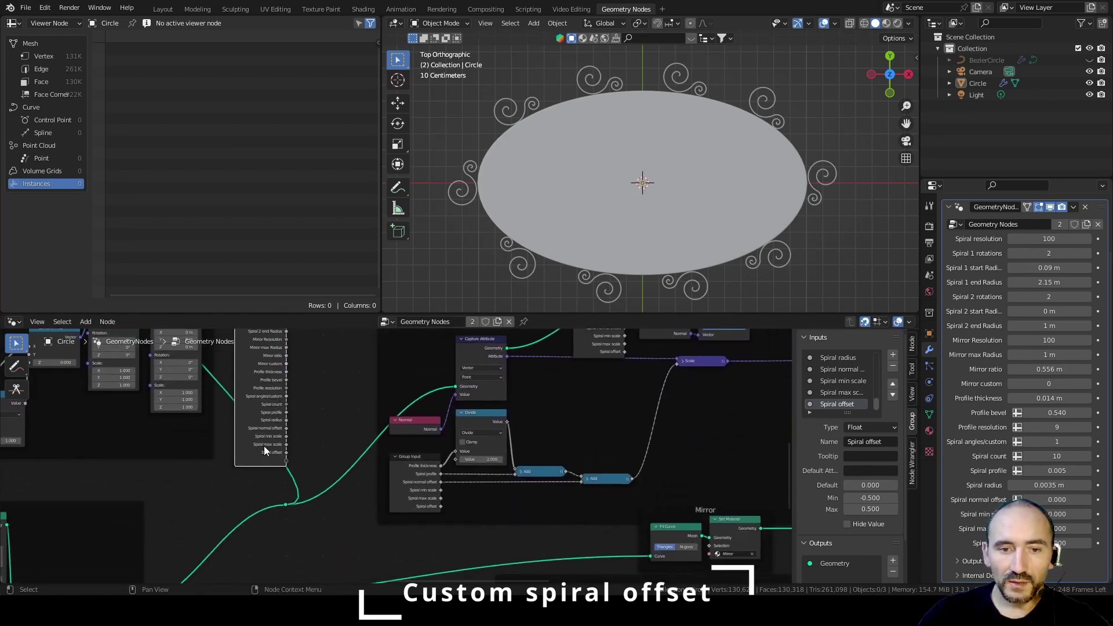
Step: Add a Geometry Switch node controlled by the Spiral angles/custom input, and hide the duplicated Group Input's unused sockets
scroll(324, 464, up, 3)
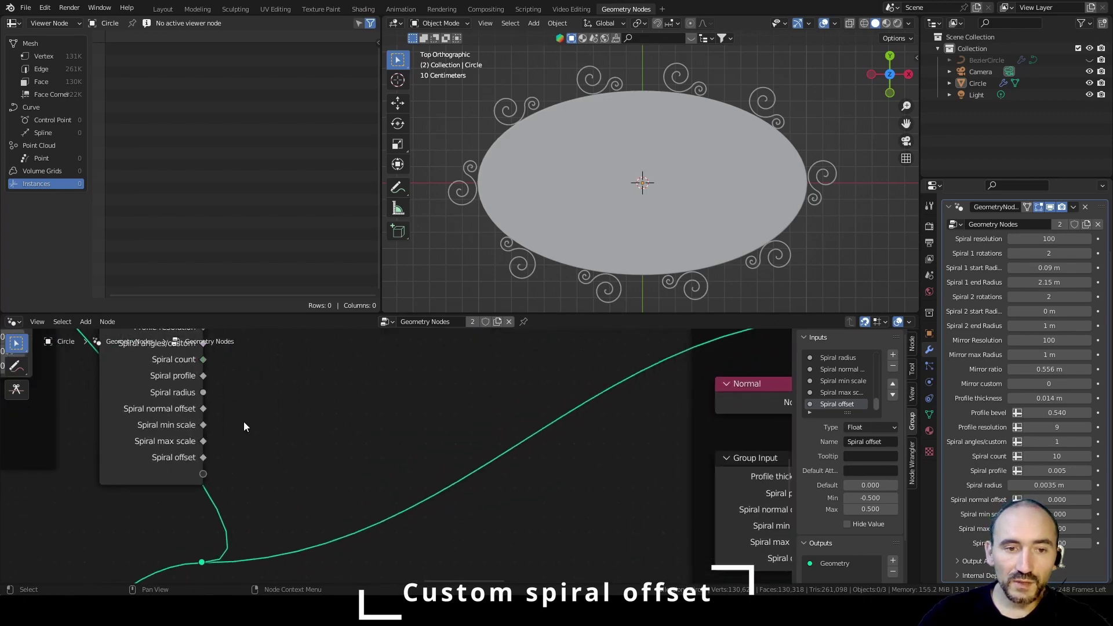
middle_drag(293, 380, 281, 462)
drag(191, 540, 281, 433)
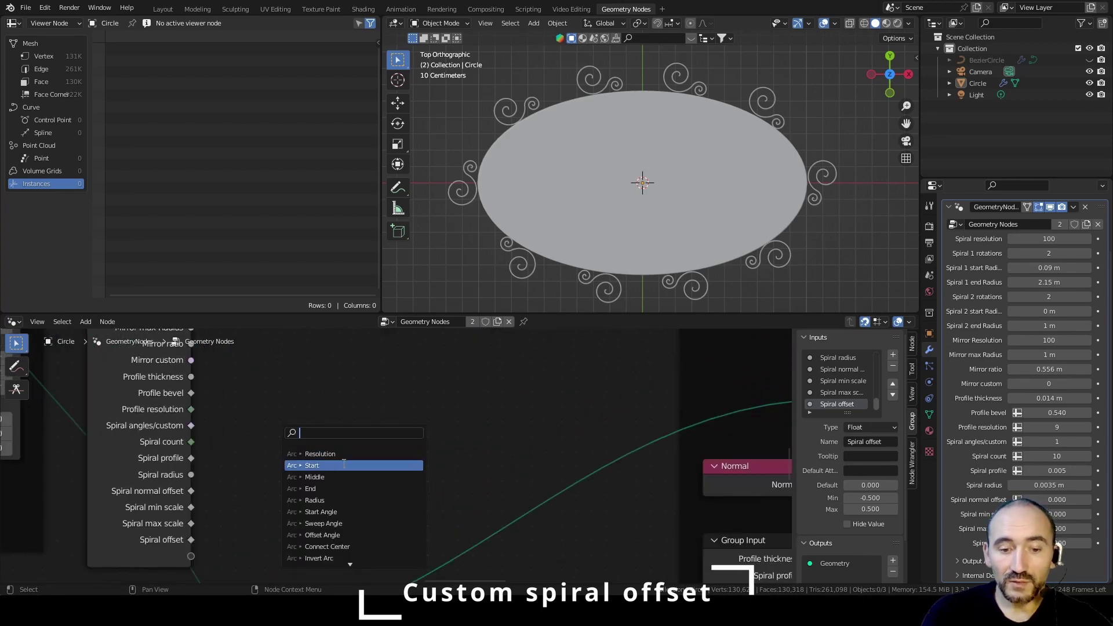
text(switc)
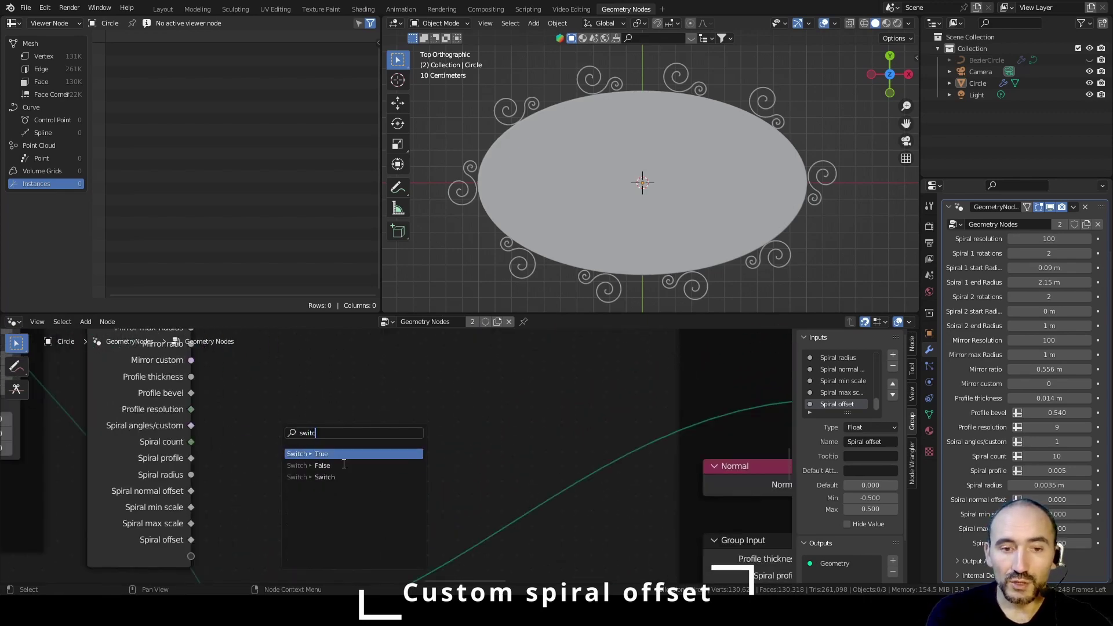
key(Return)
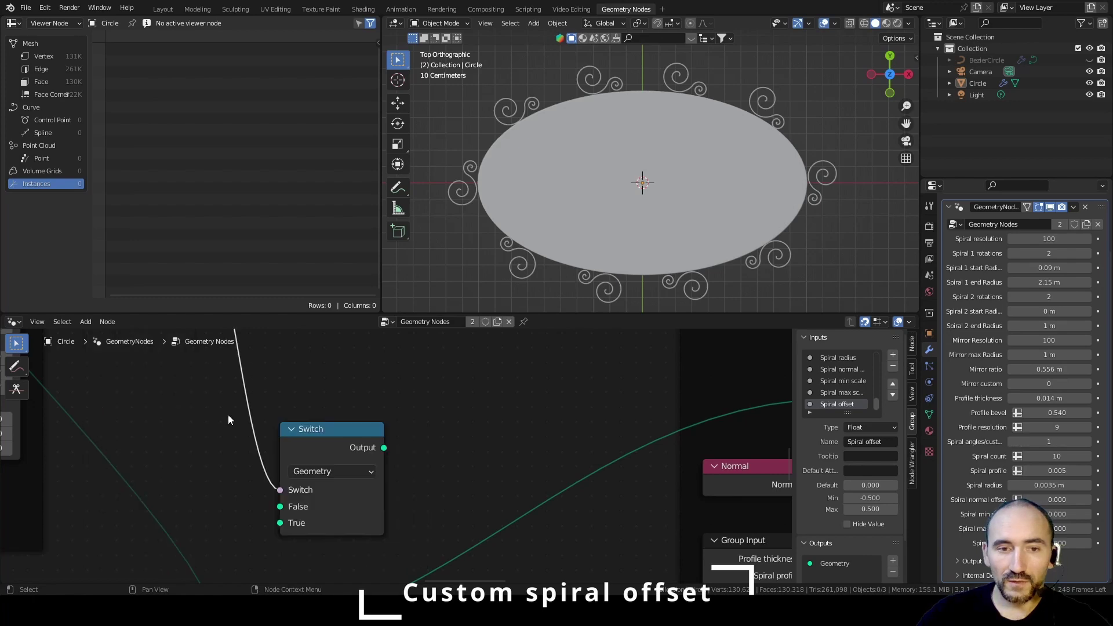
scroll(206, 438, down, 6)
middle_drag(352, 500, 345, 464)
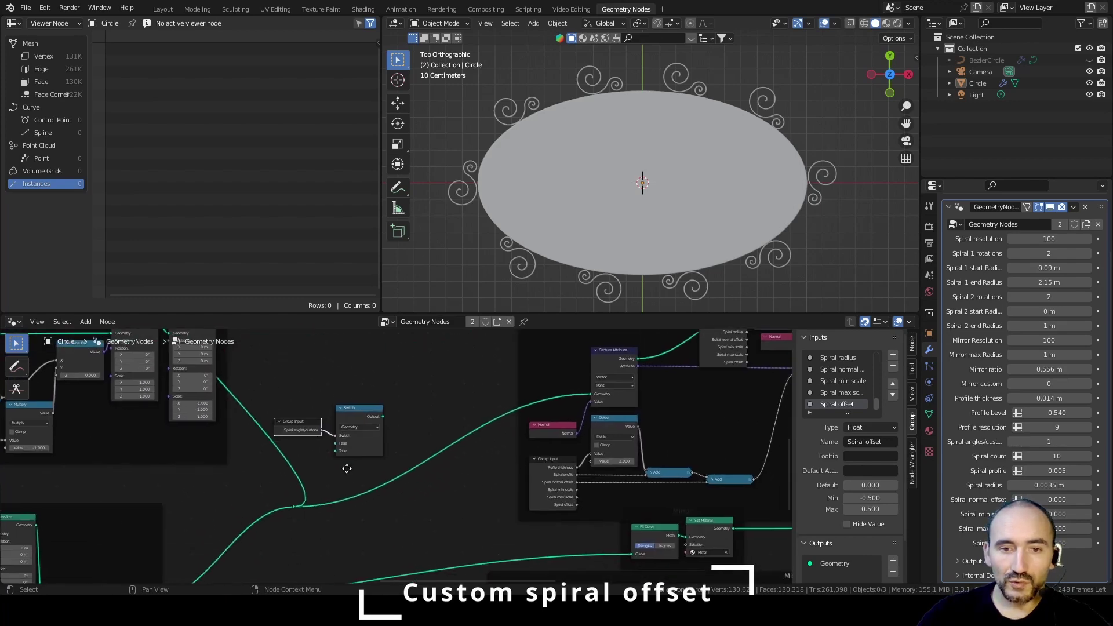
Step: Route the mirror curve through the Switch's False input into the Spirals on mirror frame, and connect Set Position's geometry to True
scroll(365, 464, up, 2)
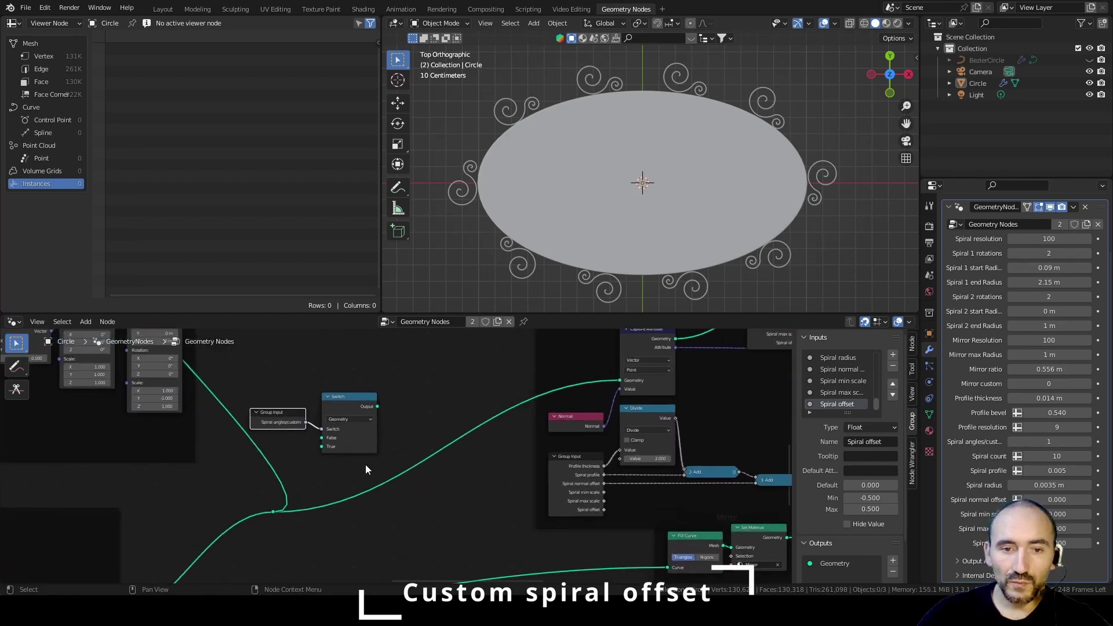
drag(392, 451, 597, 449)
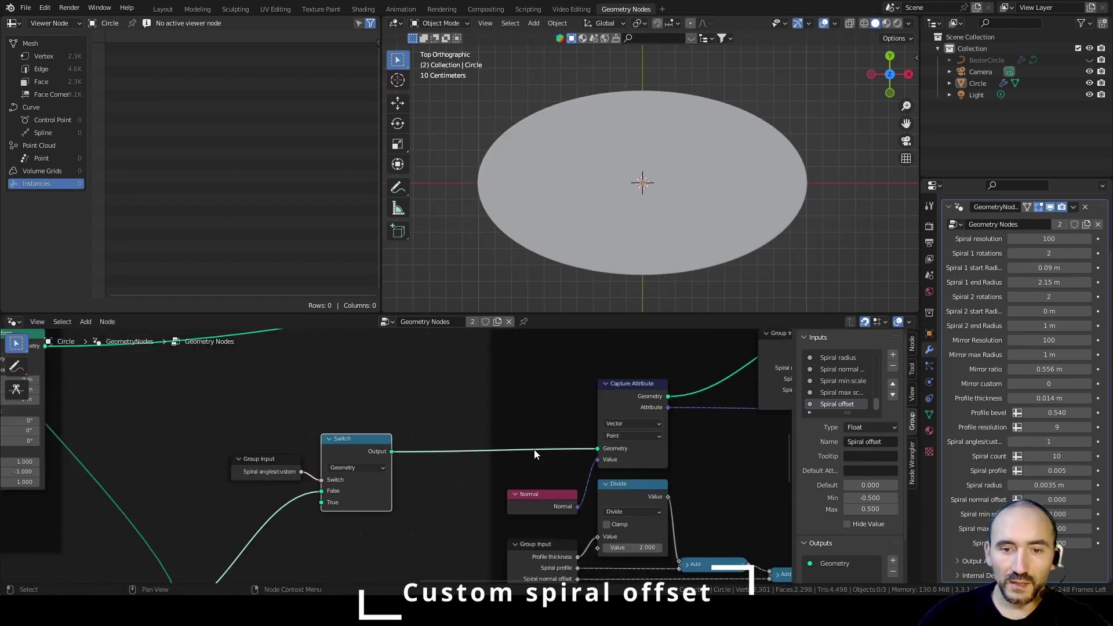
scroll(464, 434, down, 2)
middle_drag(406, 422, 347, 511)
scroll(401, 471, down, 5)
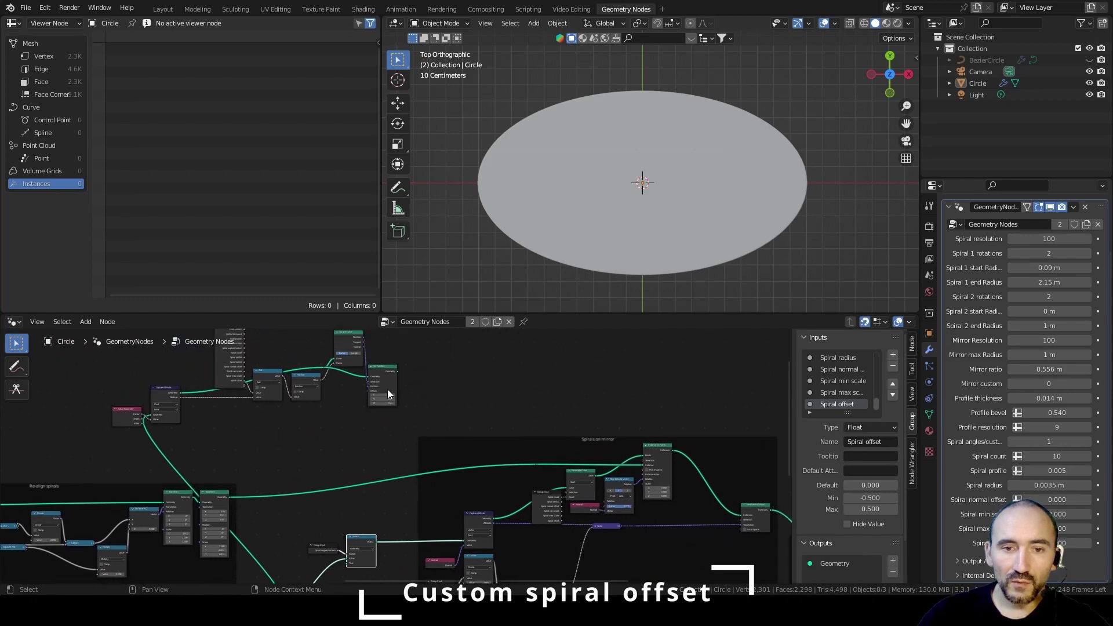
drag(398, 371, 345, 554)
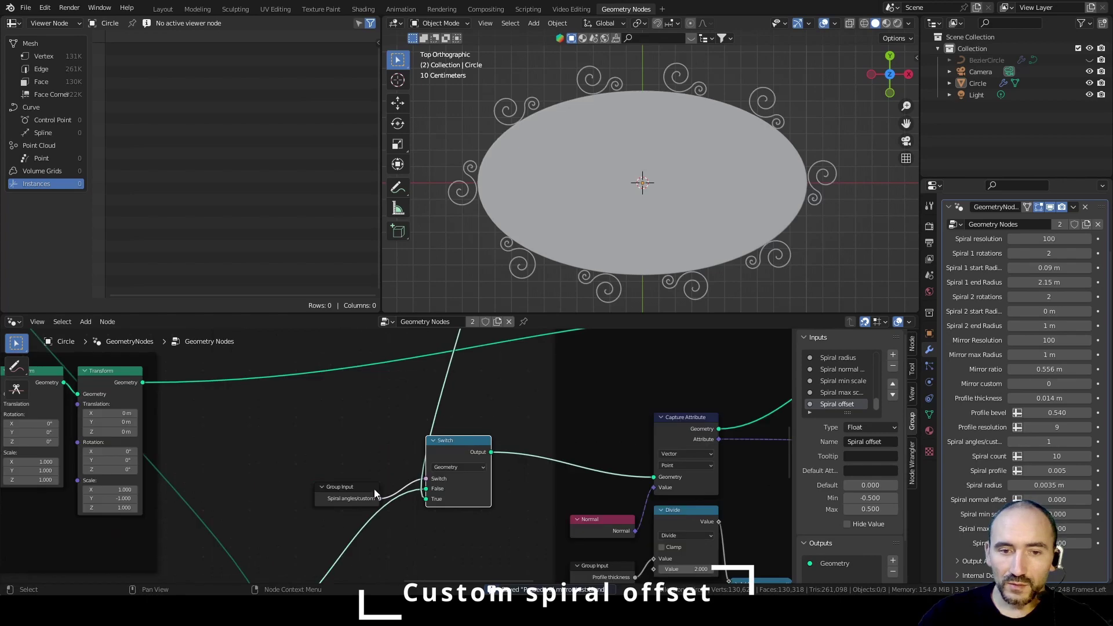
Step: Save the file and tidy the Switch's incoming links and Group Input, with a reroute point on the True link
drag(357, 488, 375, 469)
key(ctrl+s)
scroll(356, 516, down, 2)
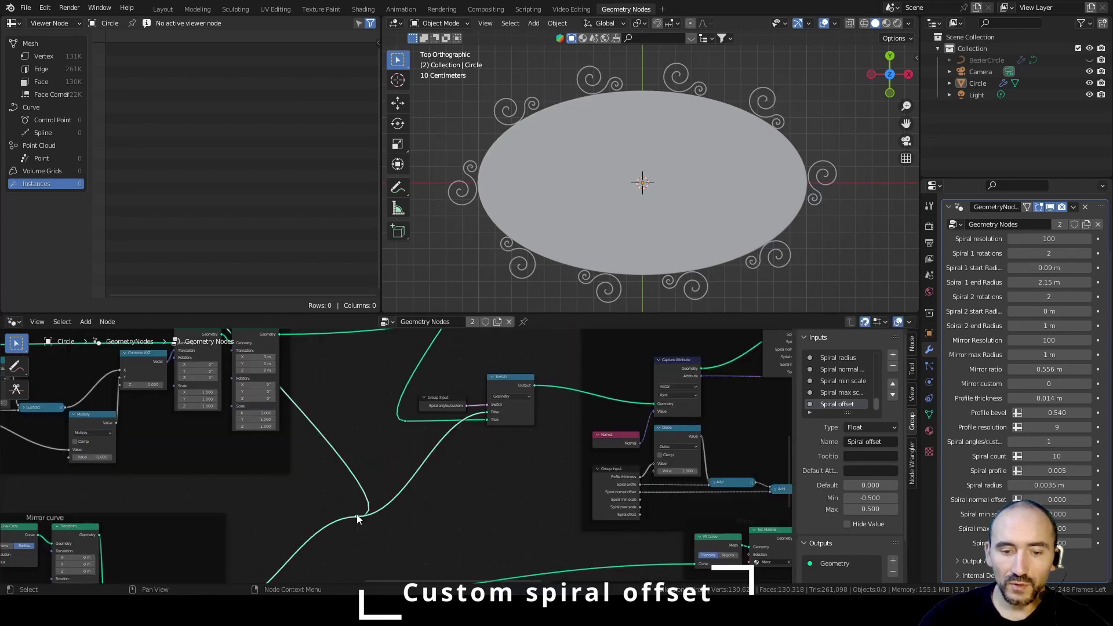
drag(435, 395, 453, 390)
drag(470, 474, 482, 465)
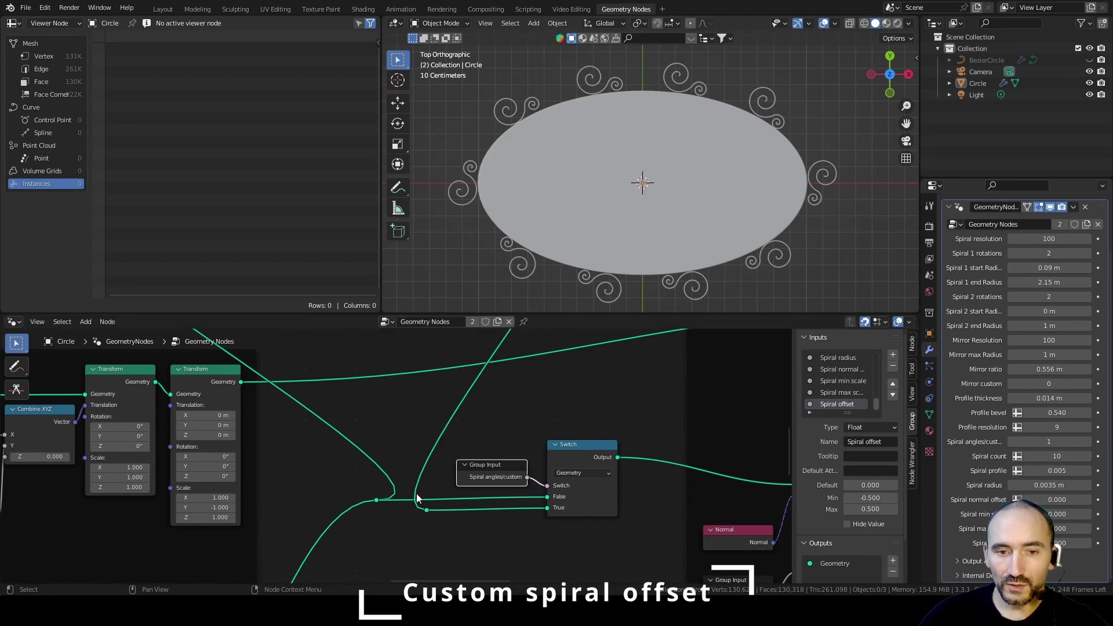
scroll(487, 484, down, 4)
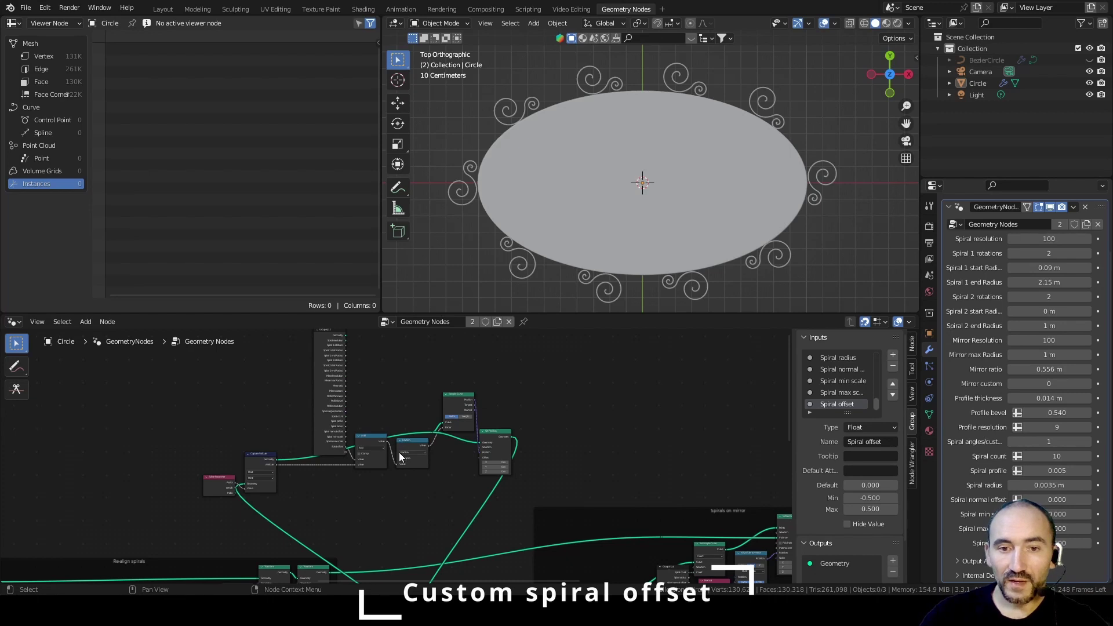
scroll(399, 452, up, 1)
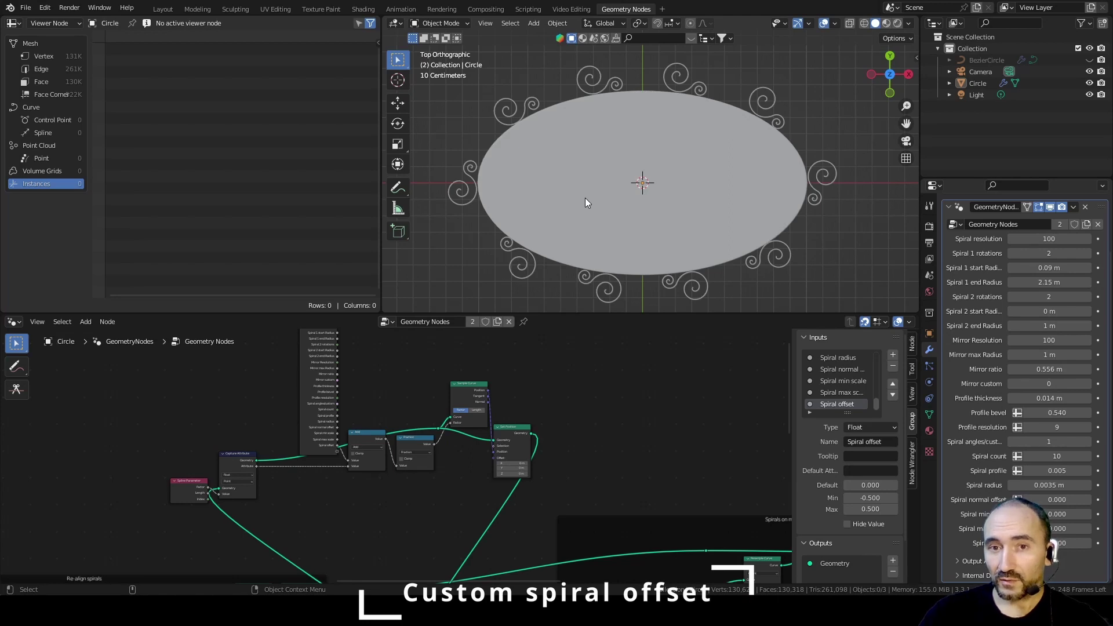
Step: Hide the unused sockets of the Spiral offset Group Input and move it down beside the Add node
scroll(341, 371, up, 1)
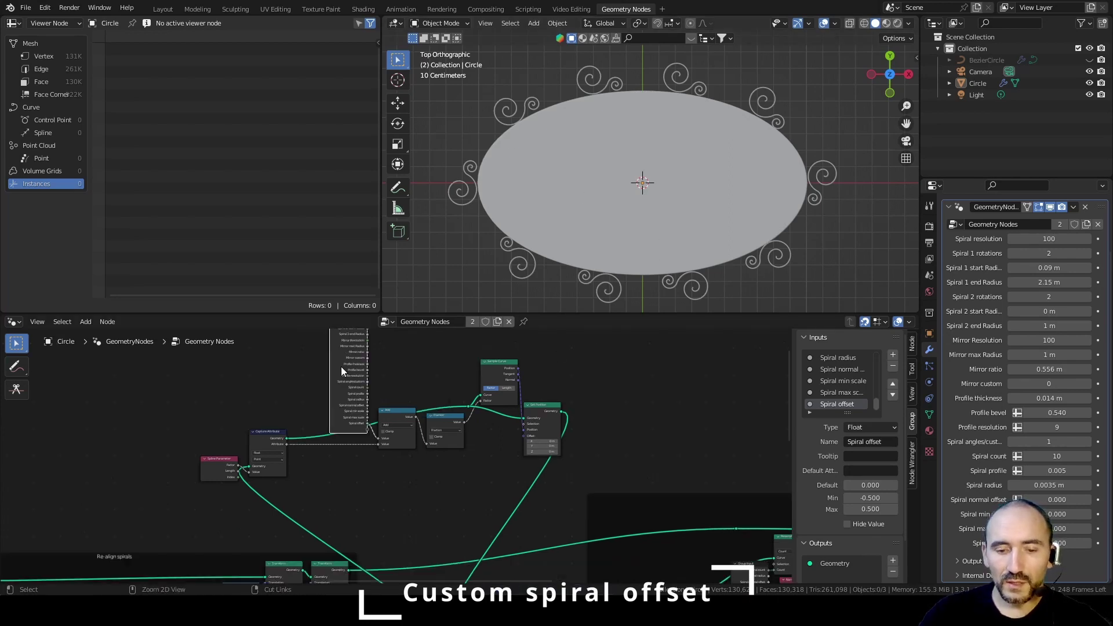
key(ctrl+h)
middle_drag(343, 391, 349, 462)
drag(356, 357, 355, 472)
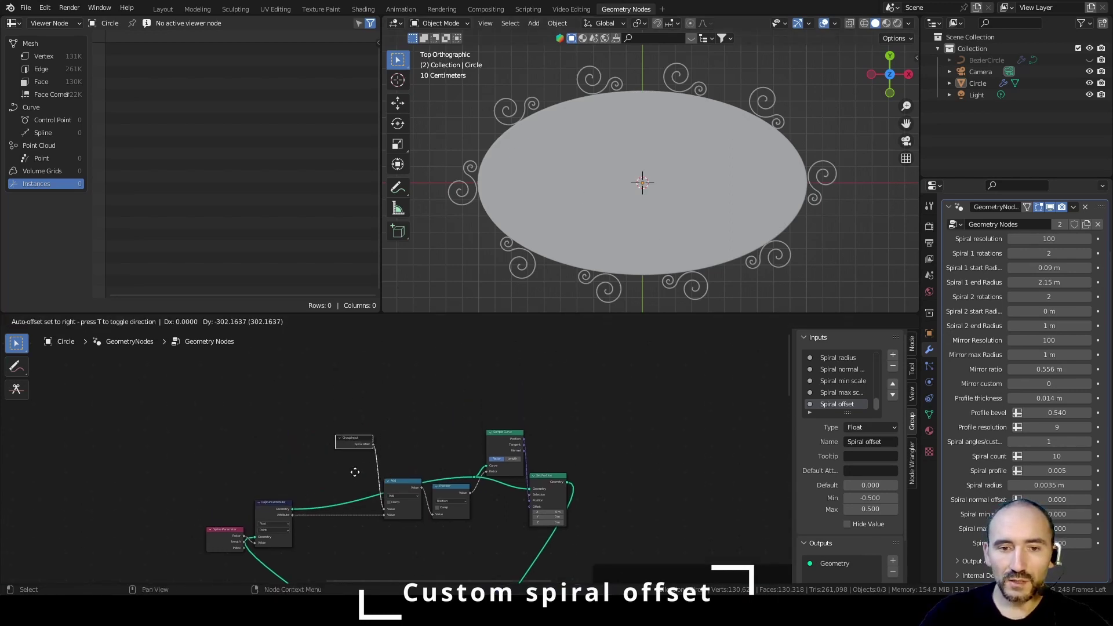
Step: Collapse the Add and Fraction math nodes and place the Spiral offset Group Input directly in front of them
scroll(406, 416, up, 4)
click(406, 417)
shift+click(514, 430)
key(h)
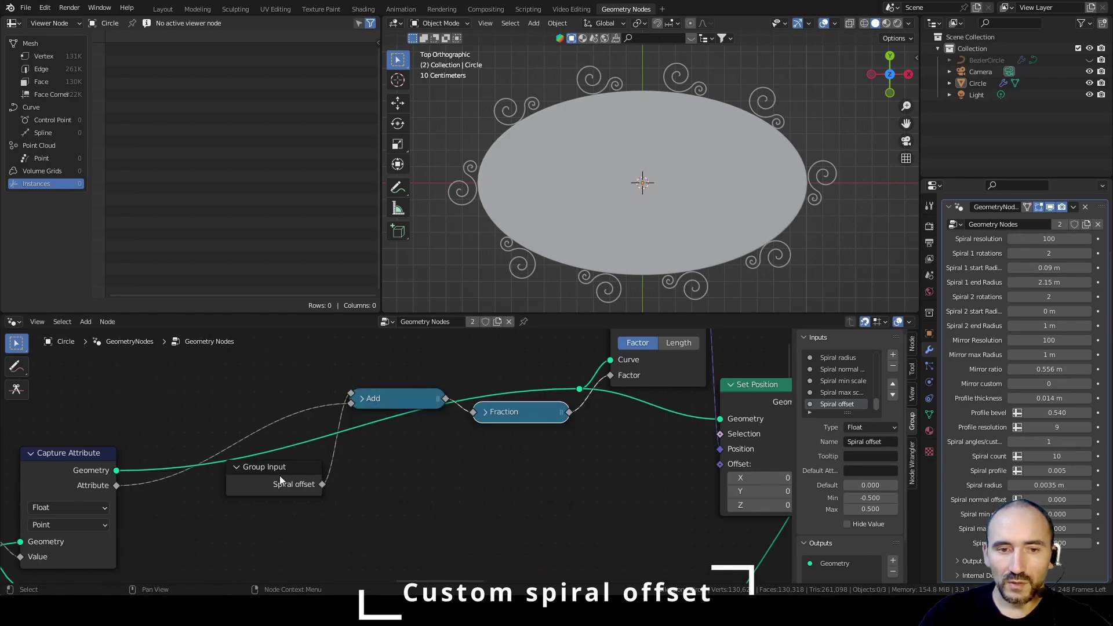
drag(280, 480, 310, 369)
scroll(470, 501, down, 2)
middle_drag(470, 502, 559, 466)
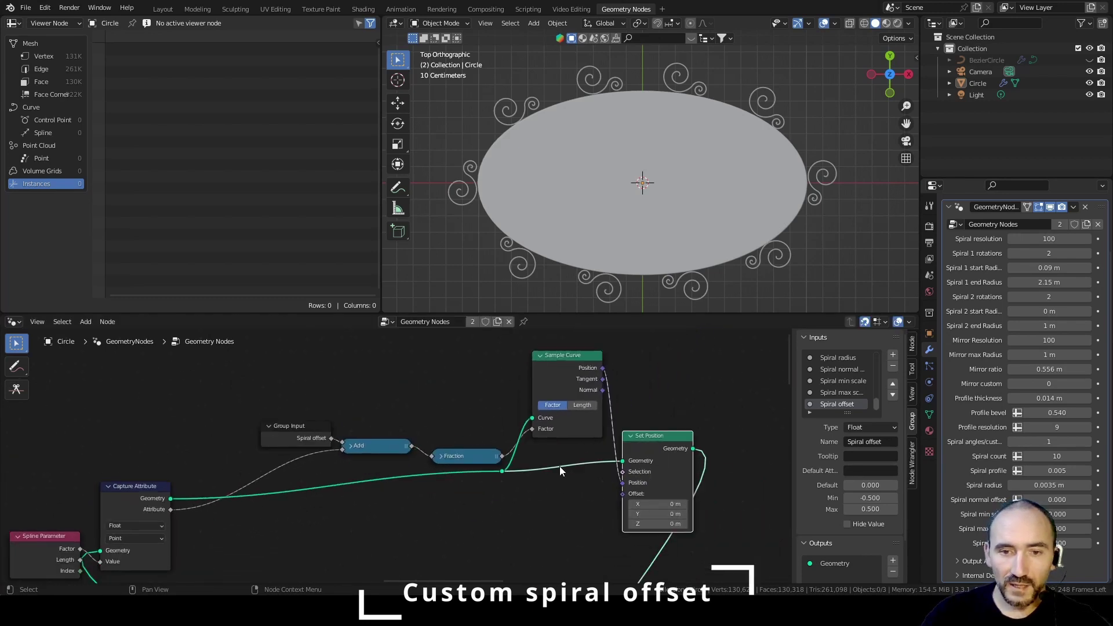
Step: Frame the Group Input, Add and Fraction nodes together and label the frame "Offset"
drag(276, 393, 468, 463)
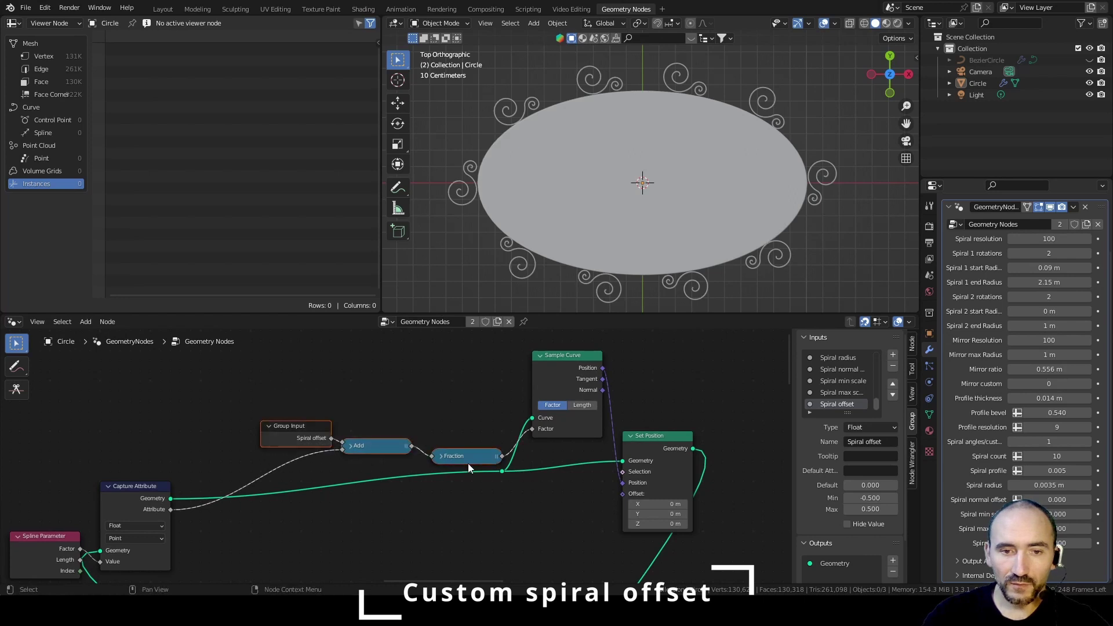
key(ctrl+j)
key(F2)
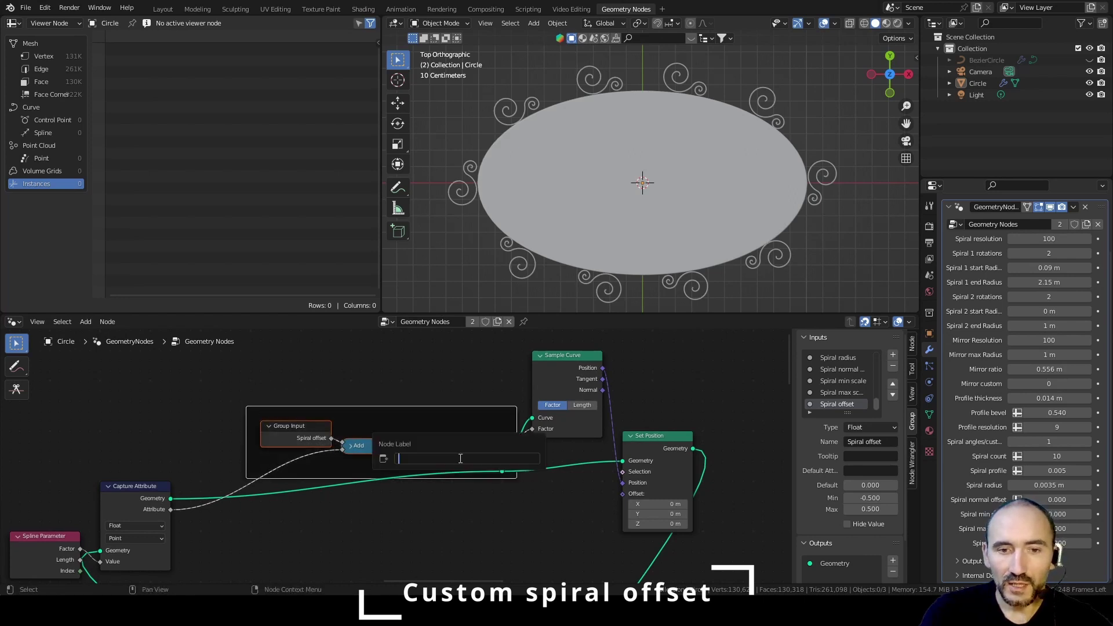
text(Offset)
key(Return)
Step: Put the Sample Curve node in its own frame labelled "Override factor"
click(561, 362)
key(ctrl+j)
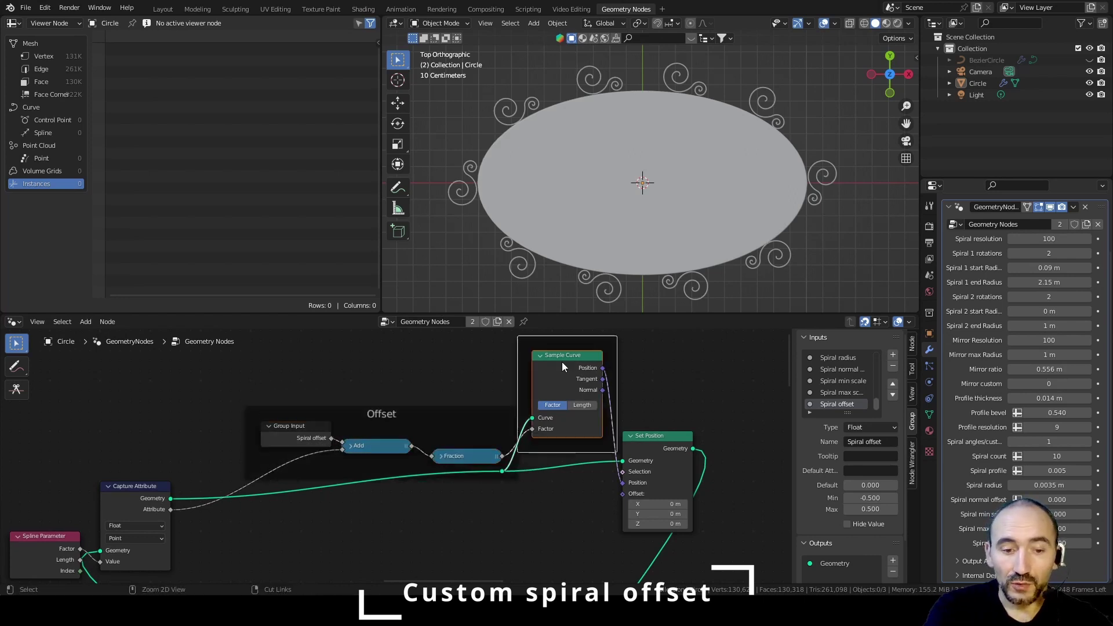
key(F2)
text(Overrid)
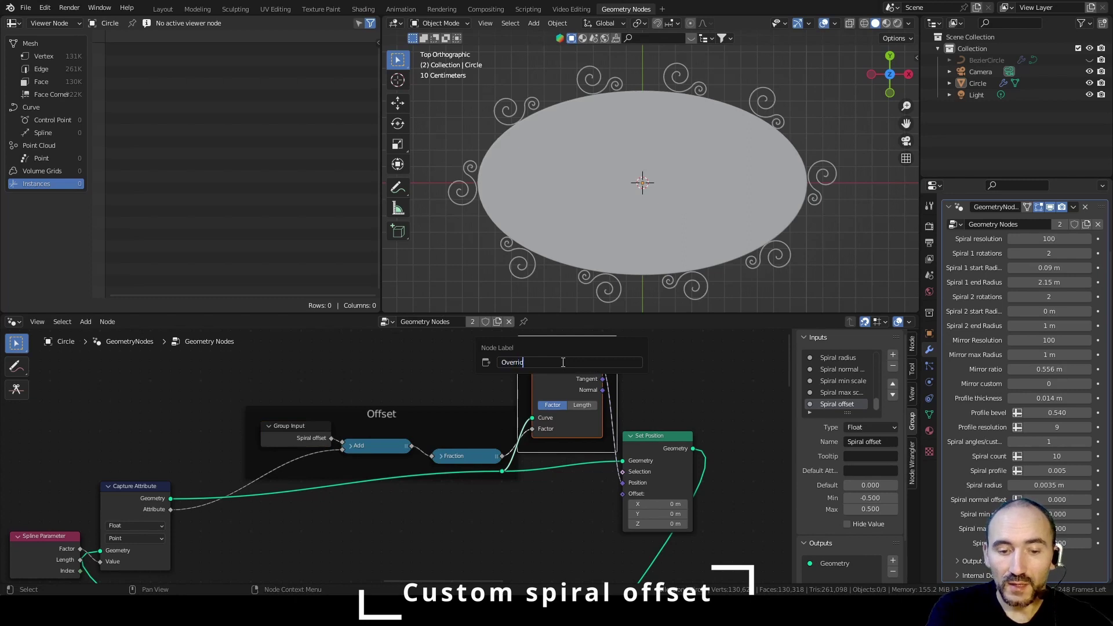
text(e factor)
key(Return)
Step: Increase the modifier's Spiral offset to shift the spirals around the mirror
scroll(562, 362, down, 2)
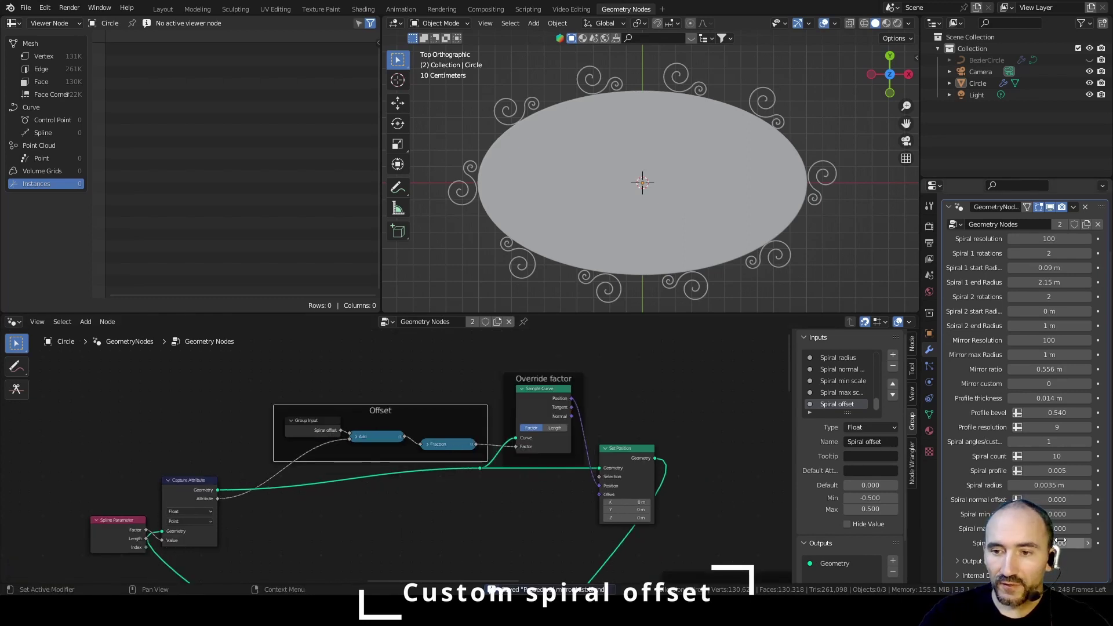
drag(1060, 541, 1106, 542)
middle_drag(214, 437, 311, 423)
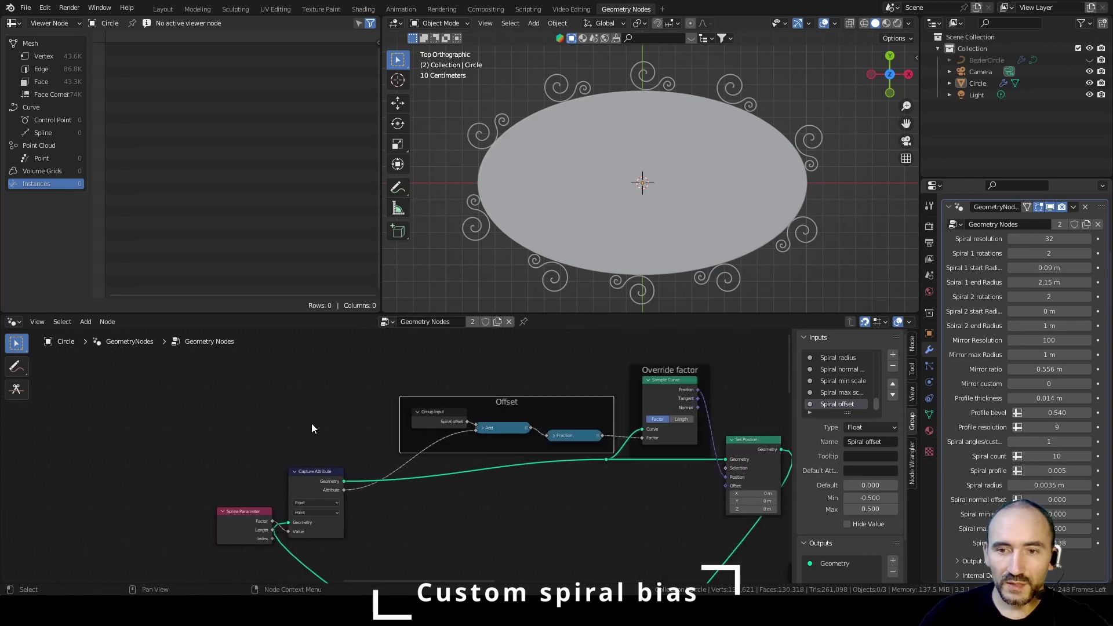
Step: Add a group input named "Spiral bias" with a minimum of 0 and a maximum of 1
scroll(394, 431, up, 1)
click(892, 354)
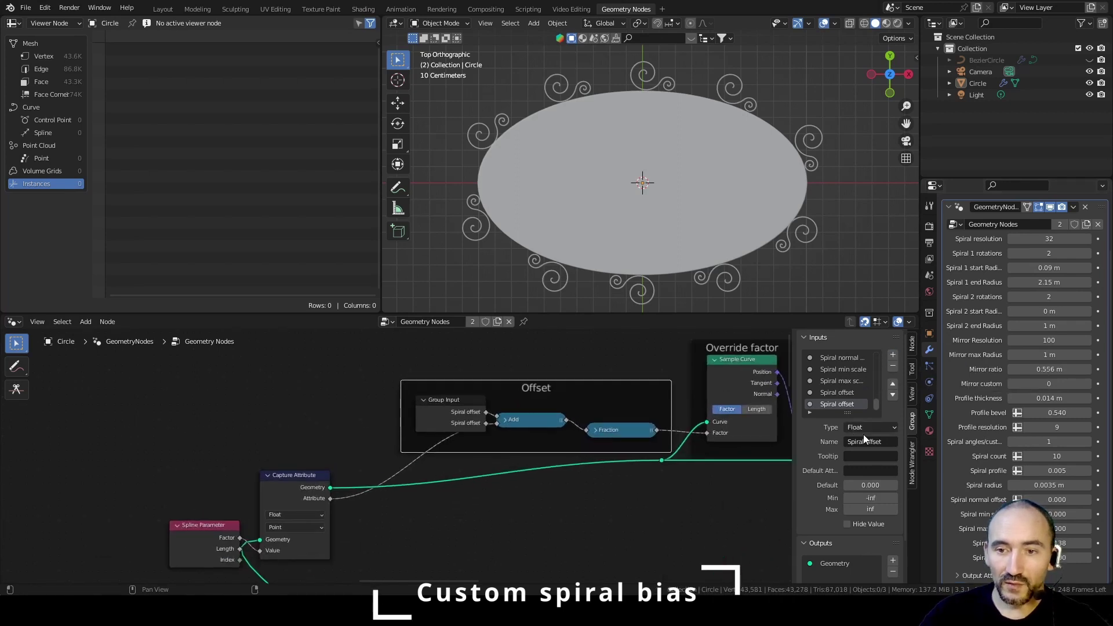
double_click(871, 441)
key(BackSpace)
text(bias)
key(Return)
double_click(875, 497)
text(0)
key(Tab)
text(1)
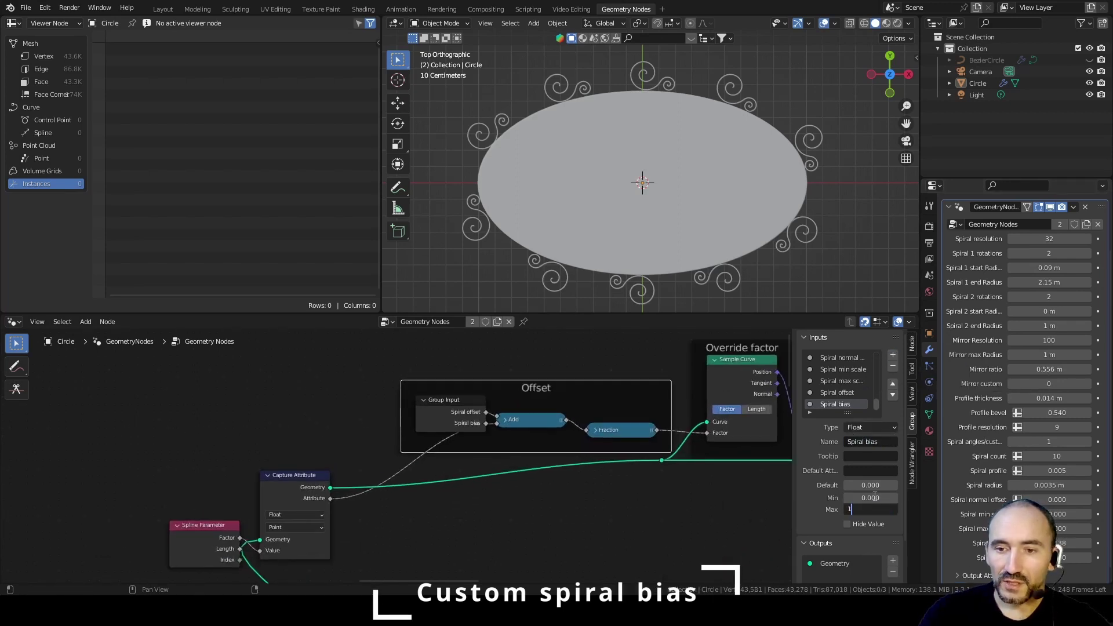
key(Return)
Step: Duplicate the Group Input node and place the copy in the free space before the Offset frame
scroll(399, 459, down, 1)
drag(450, 417, 157, 384)
scroll(270, 416, up, 1)
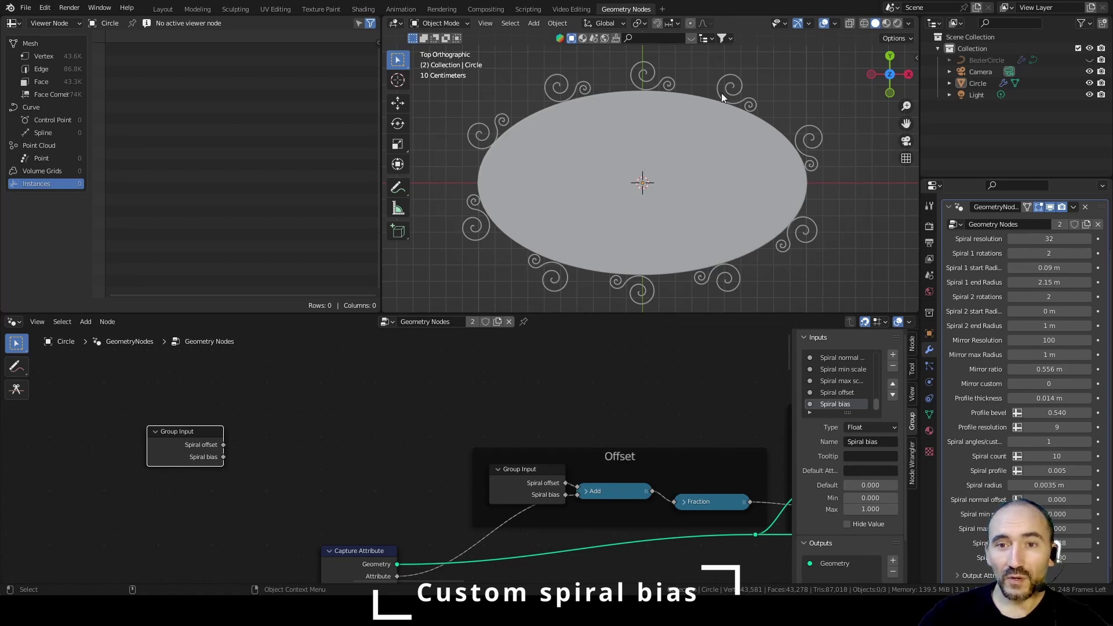
Step: Annotate the mirror with curve direction arrows and the labels 25% at its upper edge and 75% at its lower edge
click(398, 187)
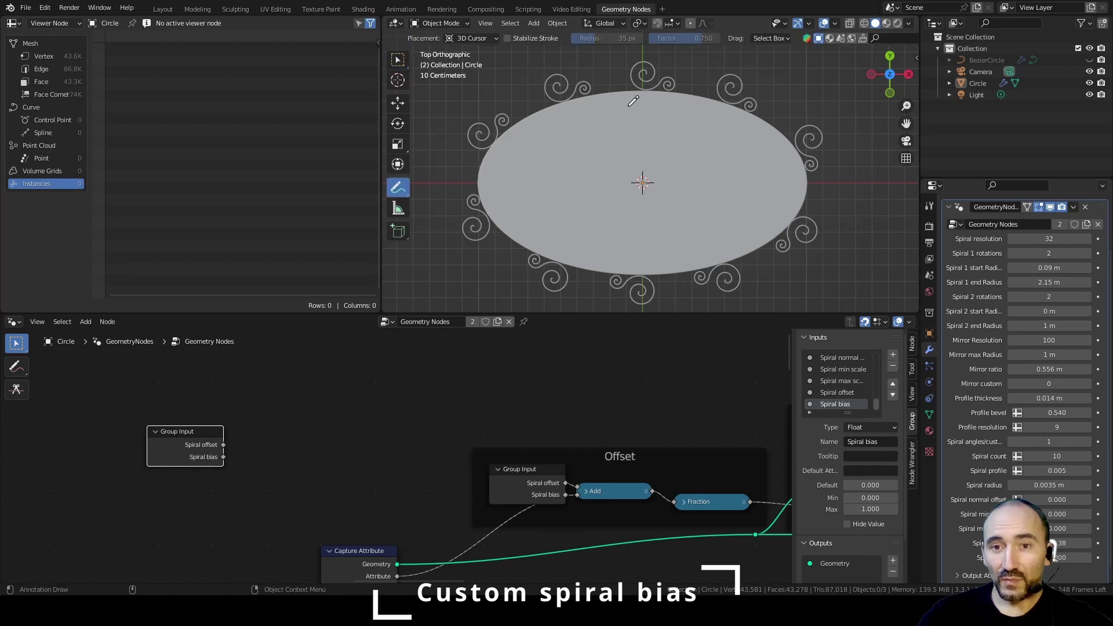
drag(804, 178, 774, 132)
mouse_move(603, 99)
mouse_down()
mouse_move(490, 177)
mouse_move(637, 262)
mouse_move(802, 185)
mouse_up()
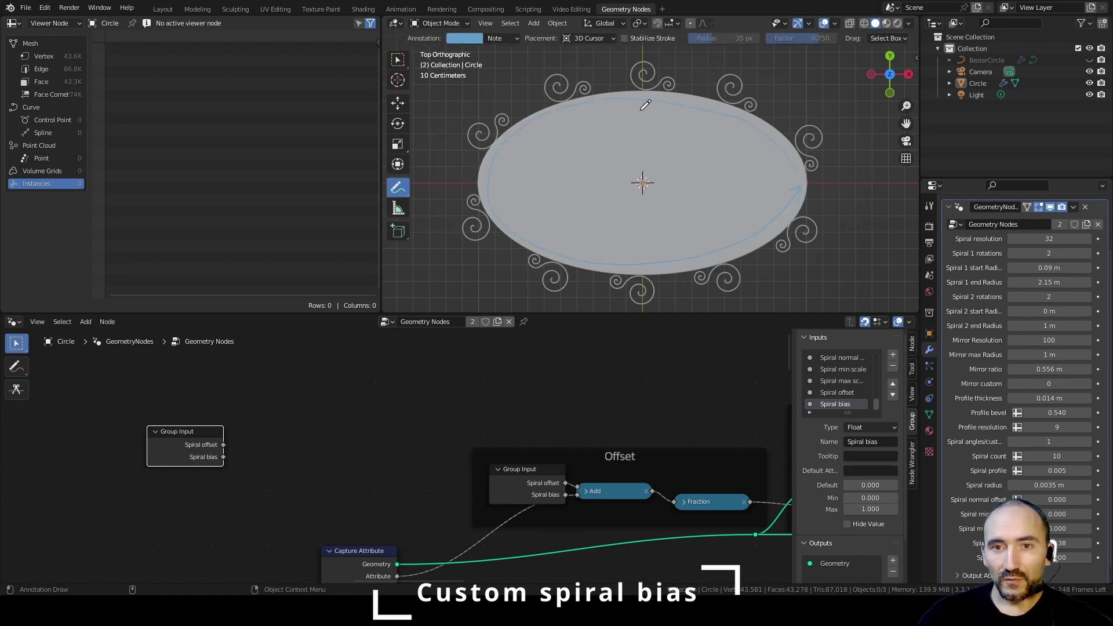
mouse_move(640, 112)
mouse_down()
mouse_move(553, 122)
mouse_move(505, 163)
mouse_move(637, 248)
mouse_up()
mouse_move(632, 116)
mouse_down()
mouse_move(643, 132)
mouse_move(674, 131)
mouse_up()
mouse_move(647, 239)
mouse_down()
mouse_move(673, 250)
mouse_move(682, 233)
mouse_move(684, 248)
mouse_up()
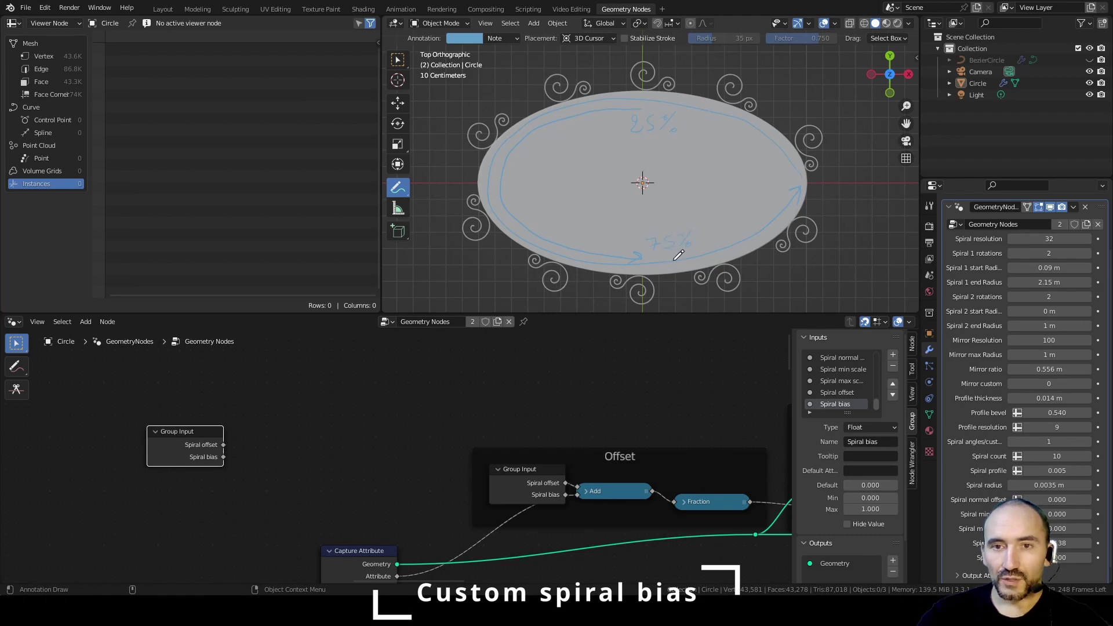
Step: Add a Map Range node with Spiral bias feeding its Value, and move the duplicated Group Input further away from it
mouse_move(191, 434)
mouse_down()
mouse_move(137, 412)
mouse_move(224, 421)
mouse_up()
text(map)
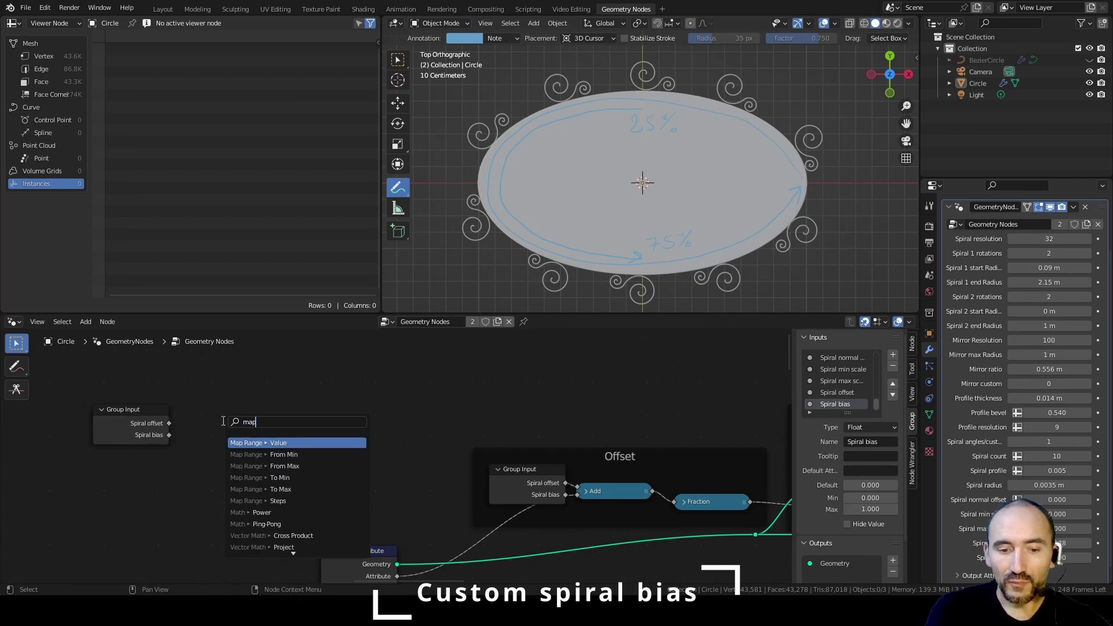
key(Return)
click(245, 355)
drag(139, 413, 107, 413)
Step: Add a Value node below the duplicated Group Input and set it to 0.5
key(F3)
text(val)
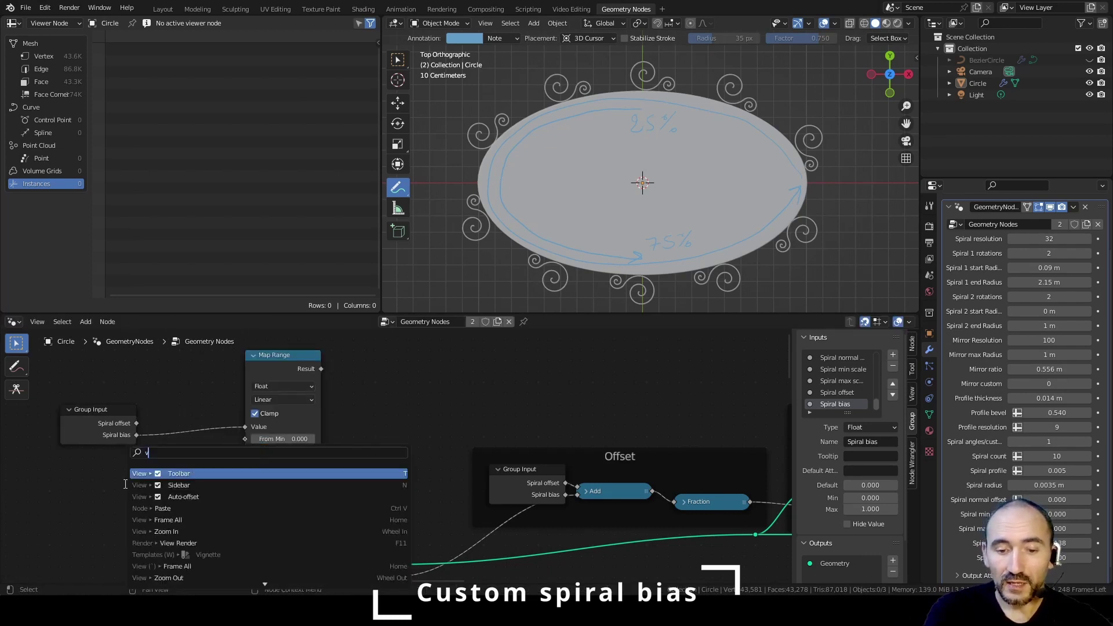
key(Return)
click(81, 474)
click(114, 503)
text(0.5)
key(Return)
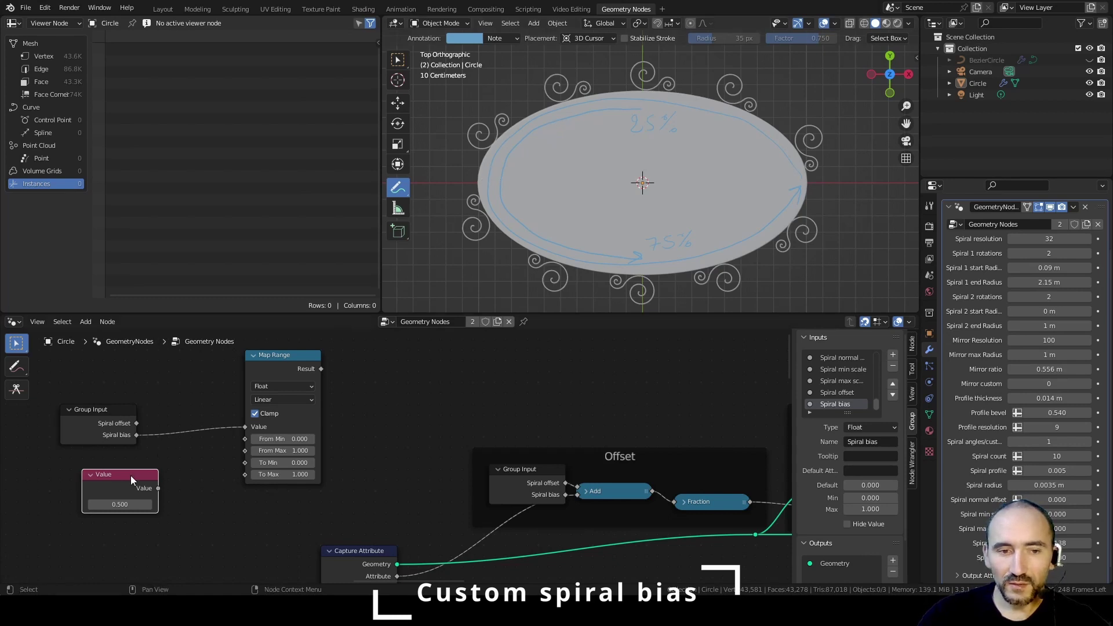
Step: Place the Value node under the Group Input and feed it into new Add and Subtract math nodes
drag(130, 476, 187, 457)
text(add)
key(Return)
click(159, 507)
text(sub)
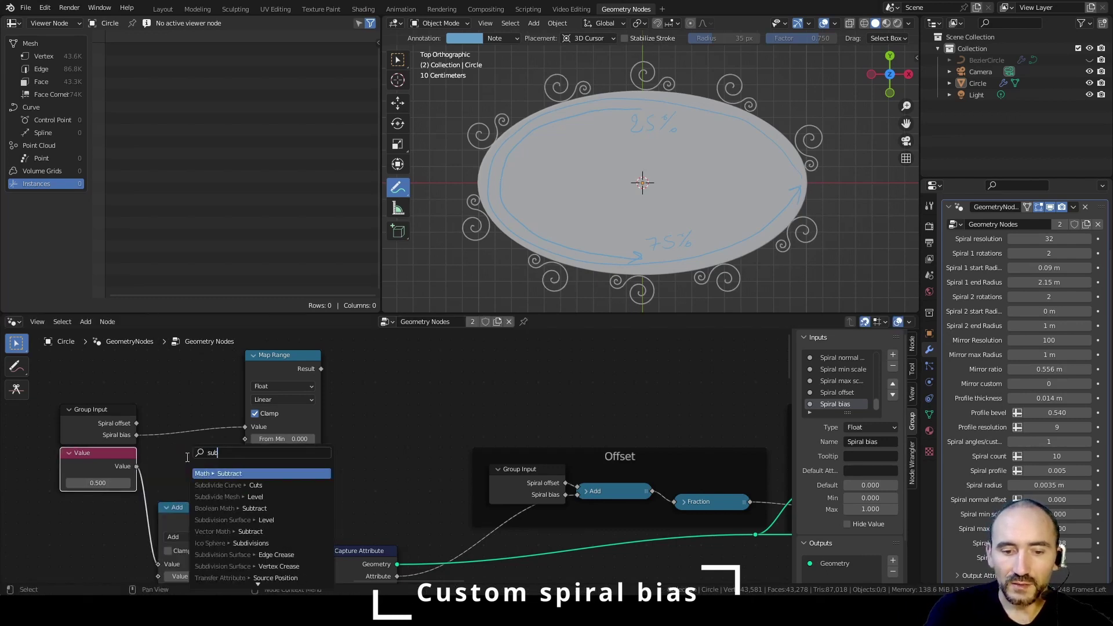
text(t)
key(Return)
click(159, 457)
Step: Cut Spiral bias from Map Range and connect it to the second inputs of the Subtract and Add nodes
ctrl+right_drag(163, 438, 153, 425)
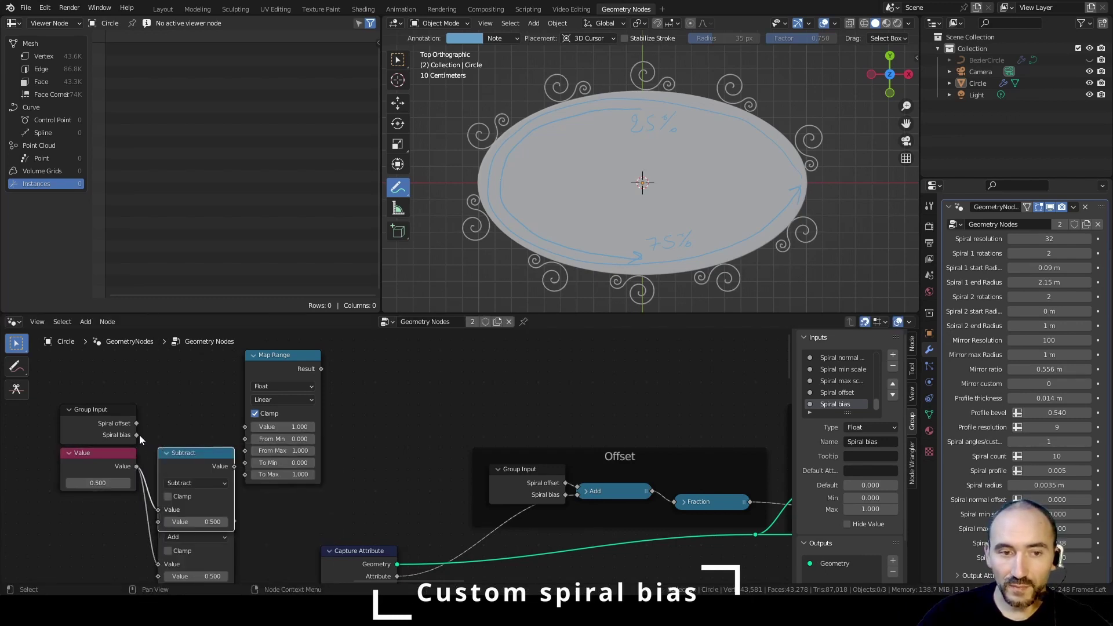
drag(136, 434, 158, 522)
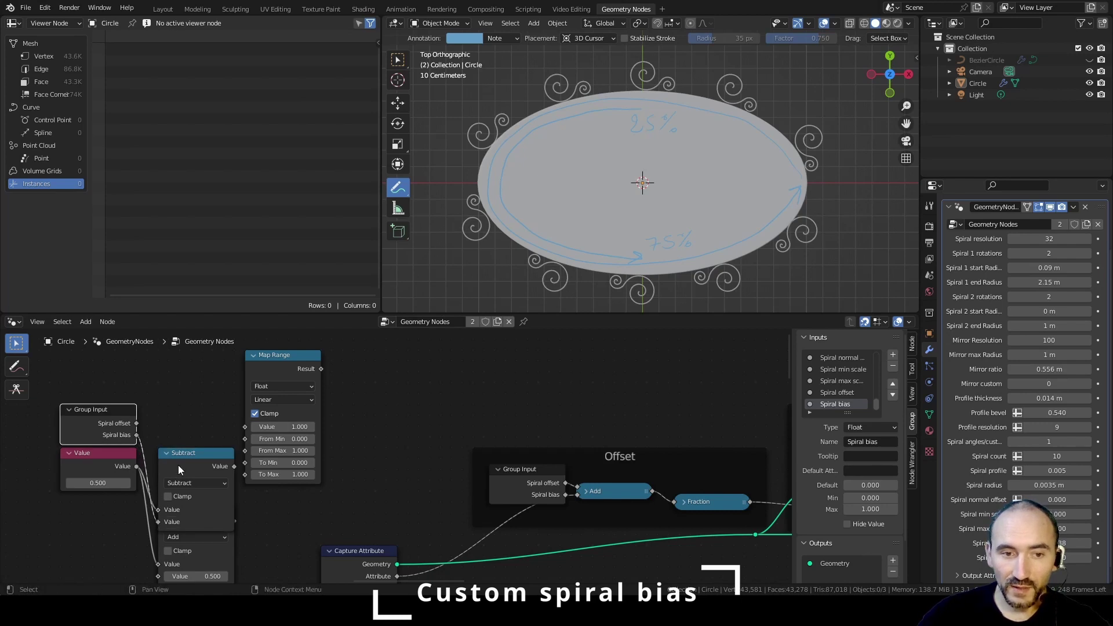
drag(179, 455, 177, 389)
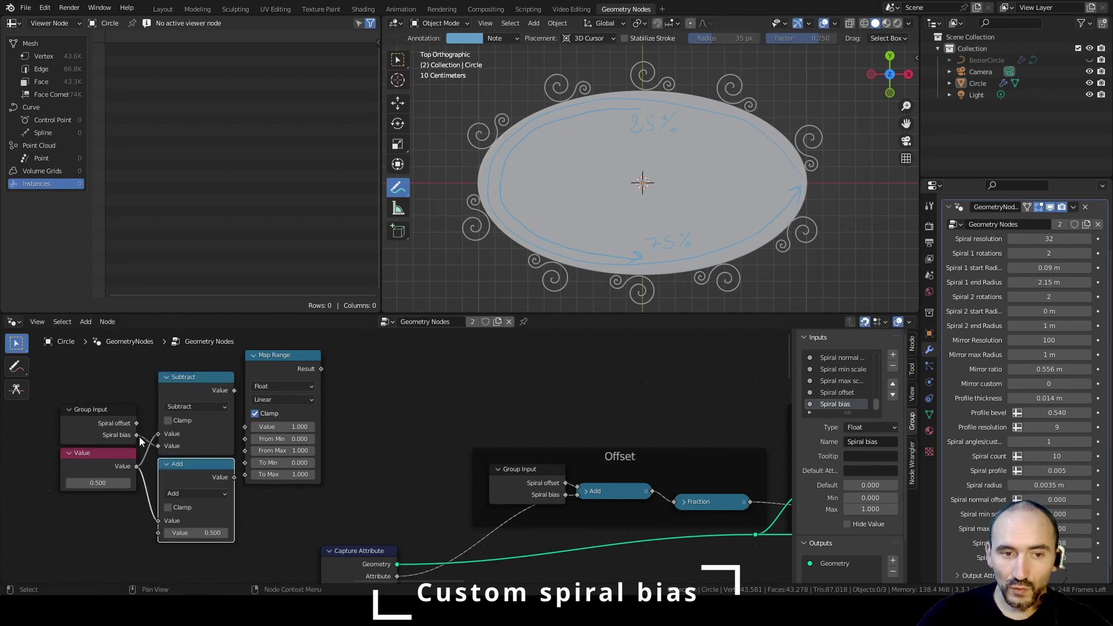
drag(137, 435, 158, 533)
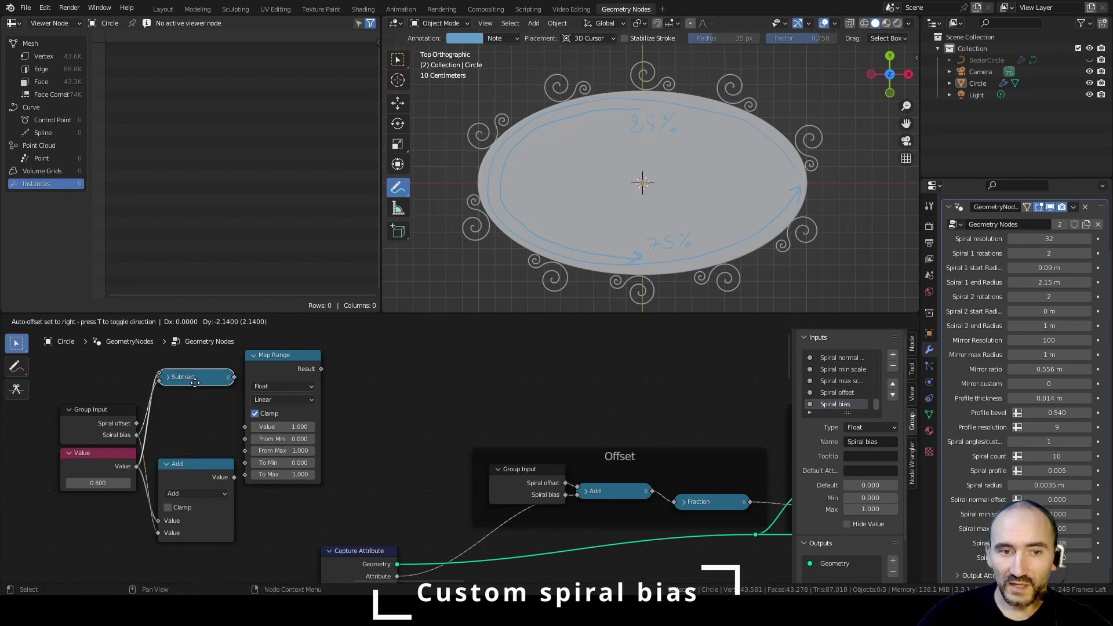
Step: Collapse the Subtract and Add nodes and connect them to Map Range's To Min and To Max respectively
drag(187, 378, 245, 476)
click(190, 472)
key(h)
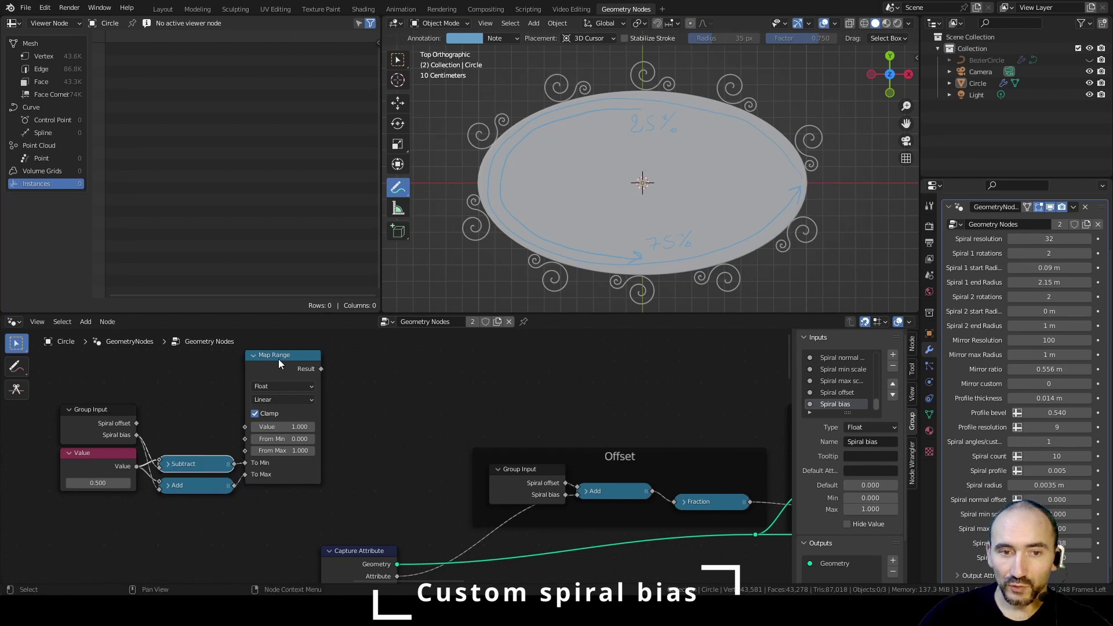
drag(282, 360, 304, 363)
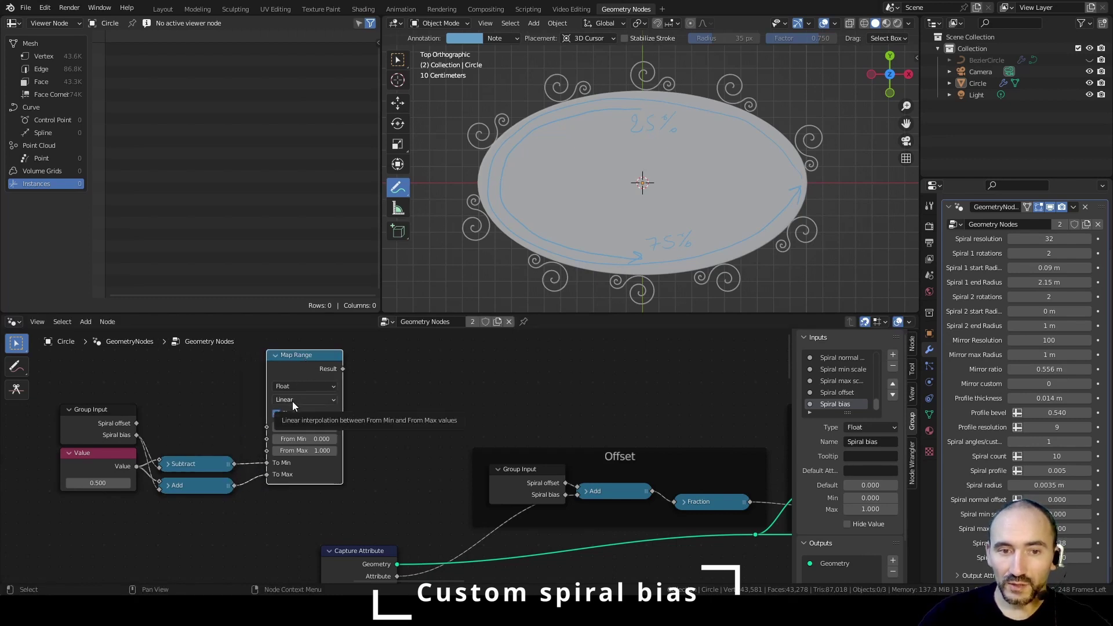
Step: Connect the Capture Attribute output to Map Range's Value, move Map Range away from the math nodes, and save the file
middle_drag(366, 549, 387, 430)
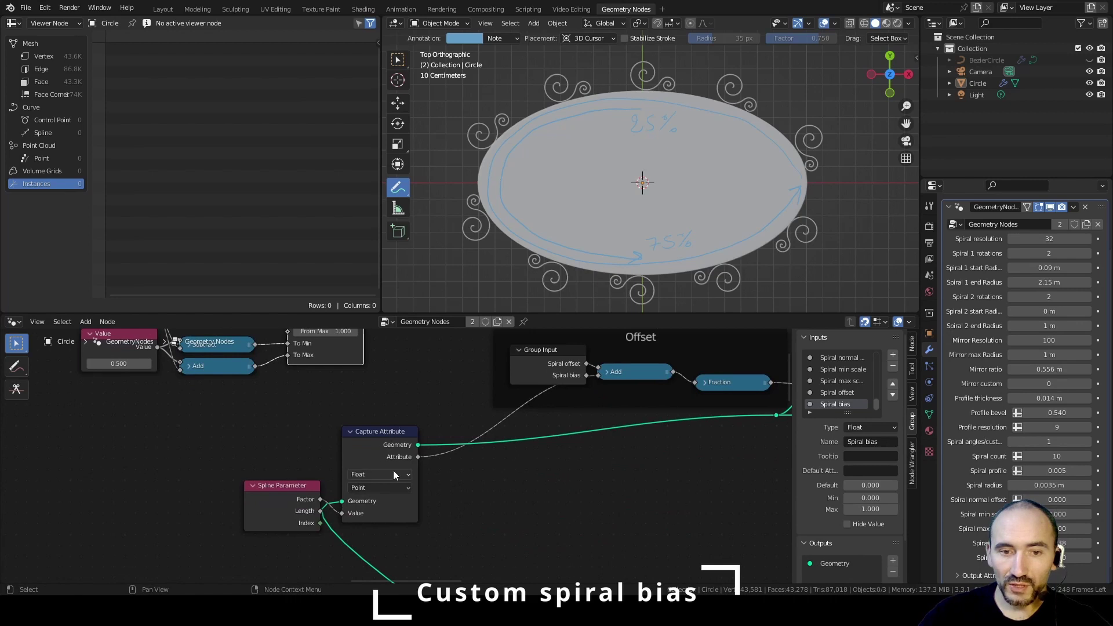
drag(418, 457, 285, 361)
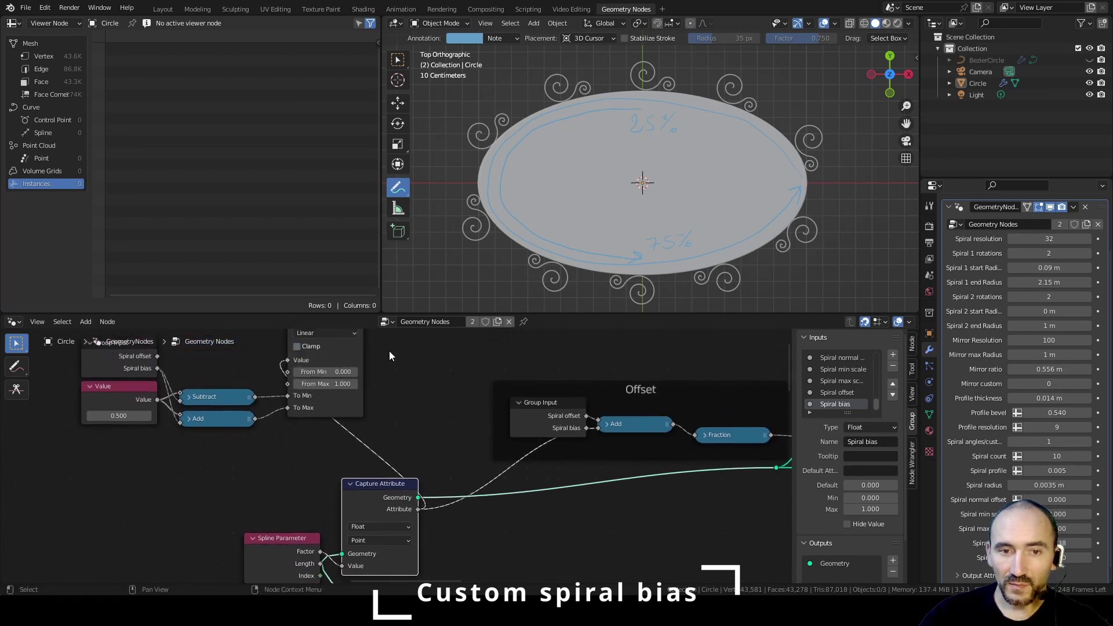
drag(344, 400, 412, 397)
key(ctrl+s)
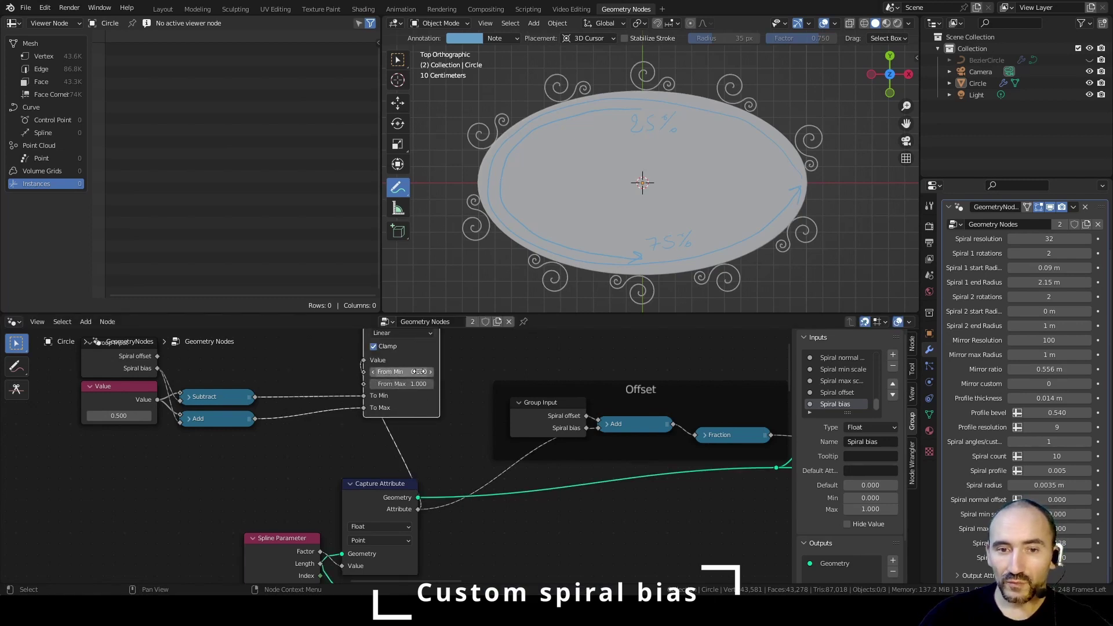
Step: Return the viewport to the Select Box tool and connect Map Range's Result to the Add node in the Offset frame
middle_drag(269, 392, 295, 442)
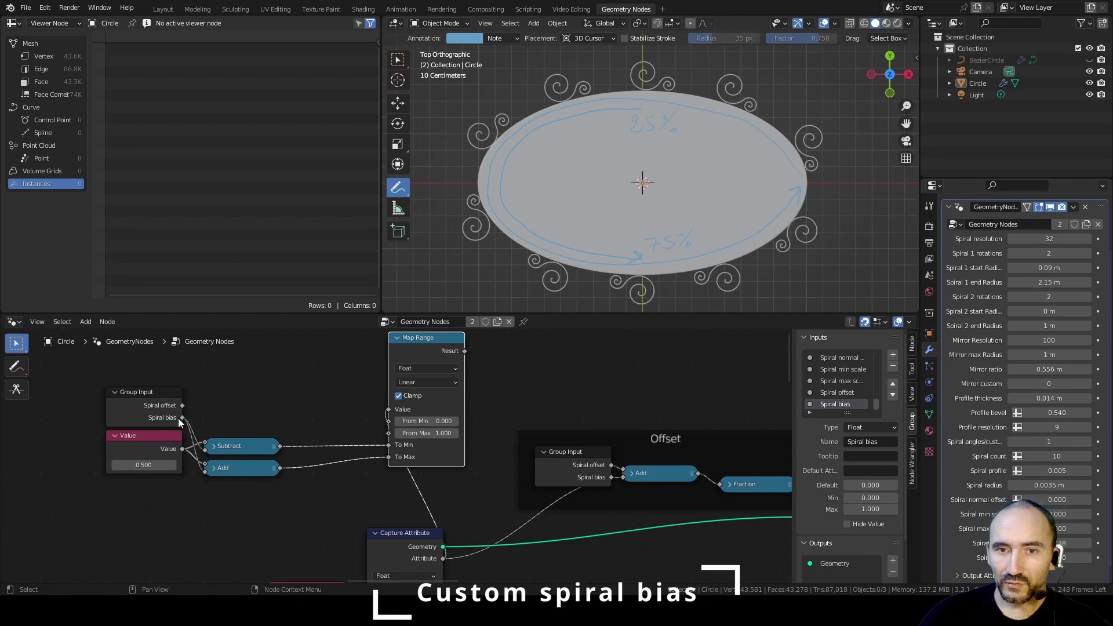
key(w)
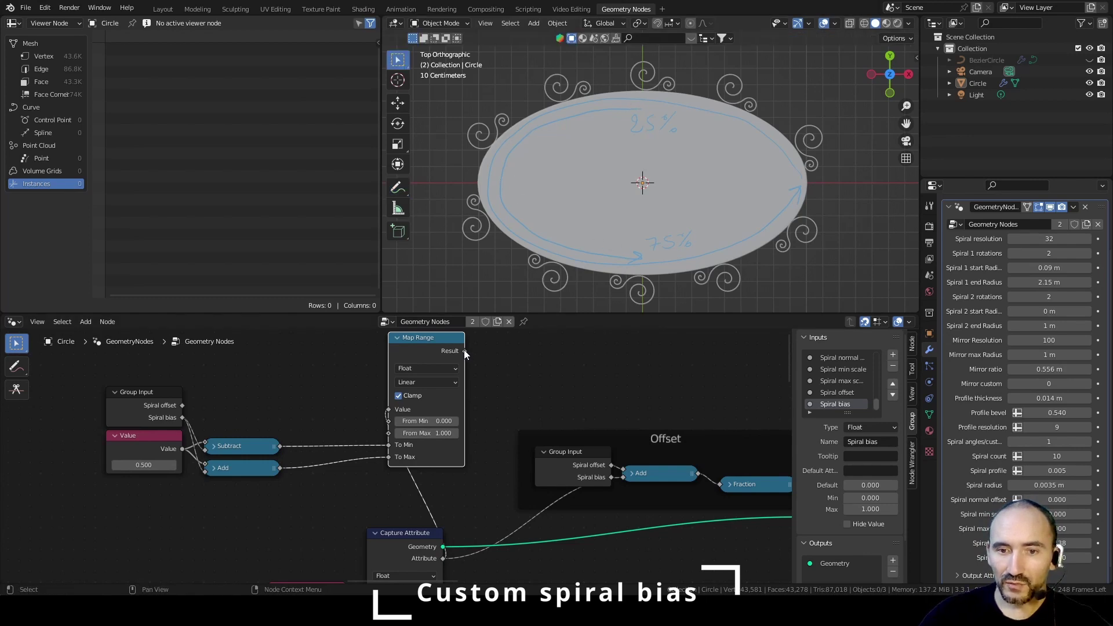
mouse_move(464, 351)
mouse_down()
mouse_move(494, 419)
mouse_move(622, 476)
mouse_up()
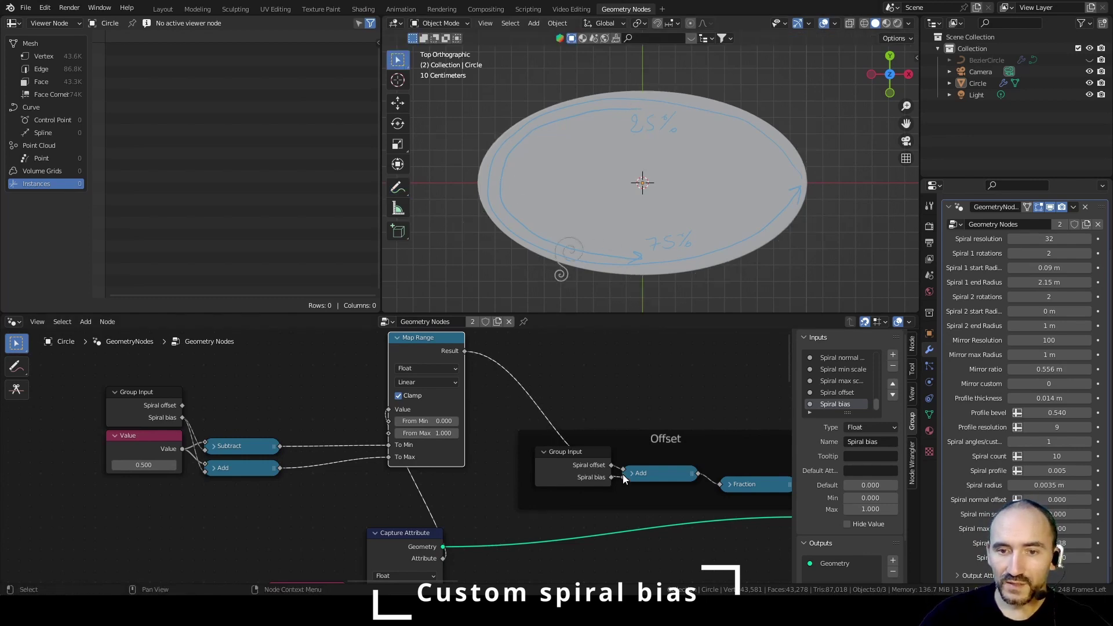
Step: Move the Spline Parameter and Capture Attribute nodes beneath the duplicated Group Input and its math nodes
middle_drag(655, 442, 574, 385)
scroll(359, 468, down, 3)
scroll(358, 467, up, 2)
middle_drag(290, 426, 366, 484)
drag(81, 399, 280, 495)
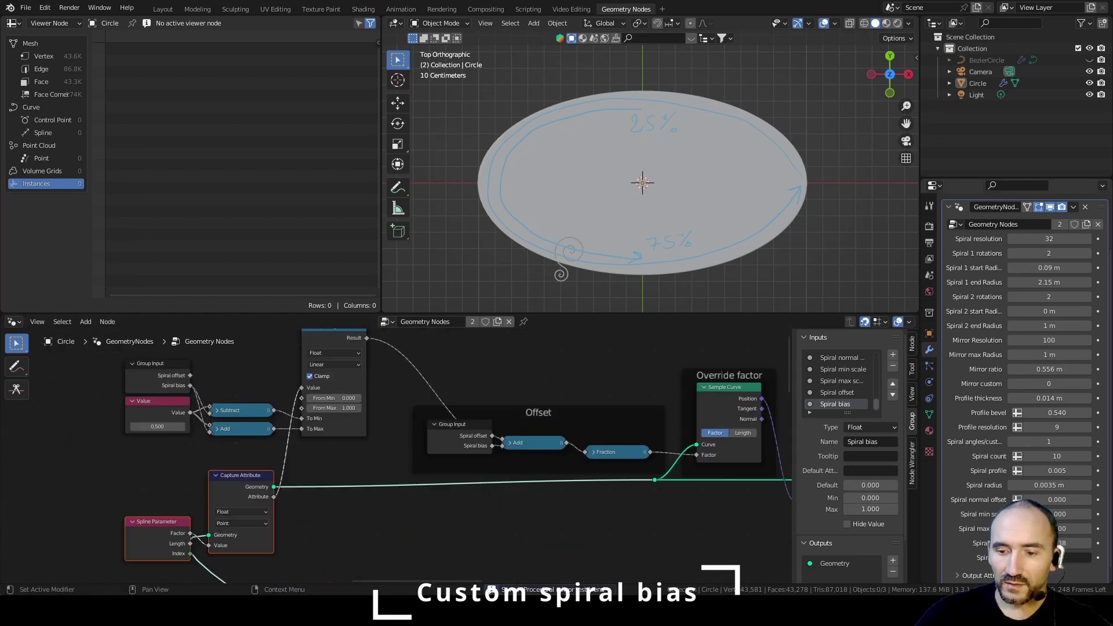
Step: Set the modifier's Spiral bias to 0.5
text(0.5)
key(Return)
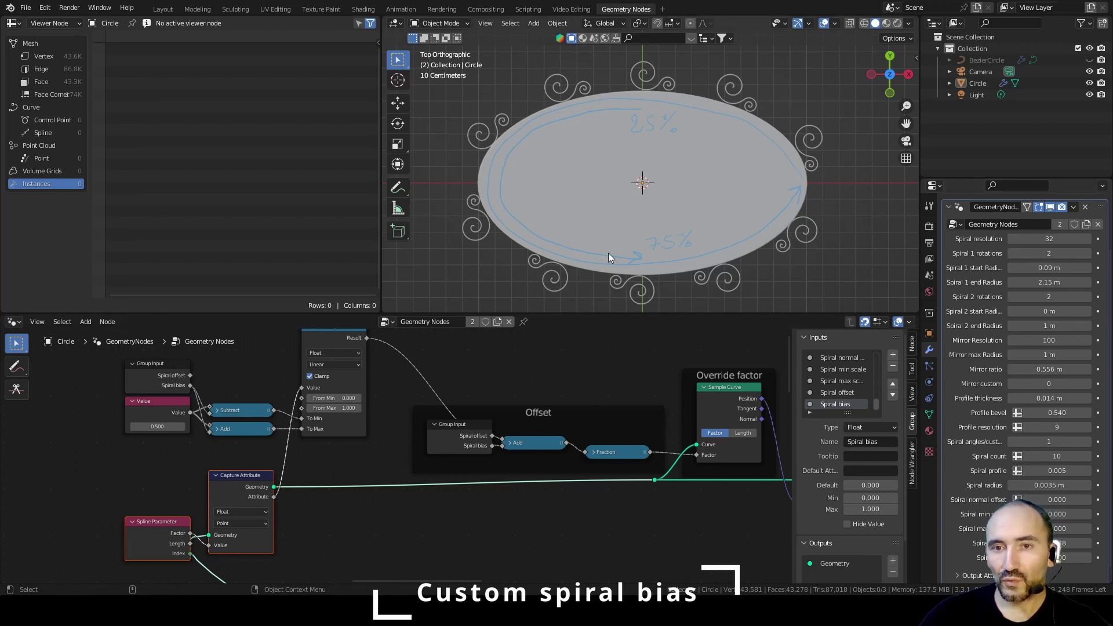
middle_drag(167, 389, 182, 419)
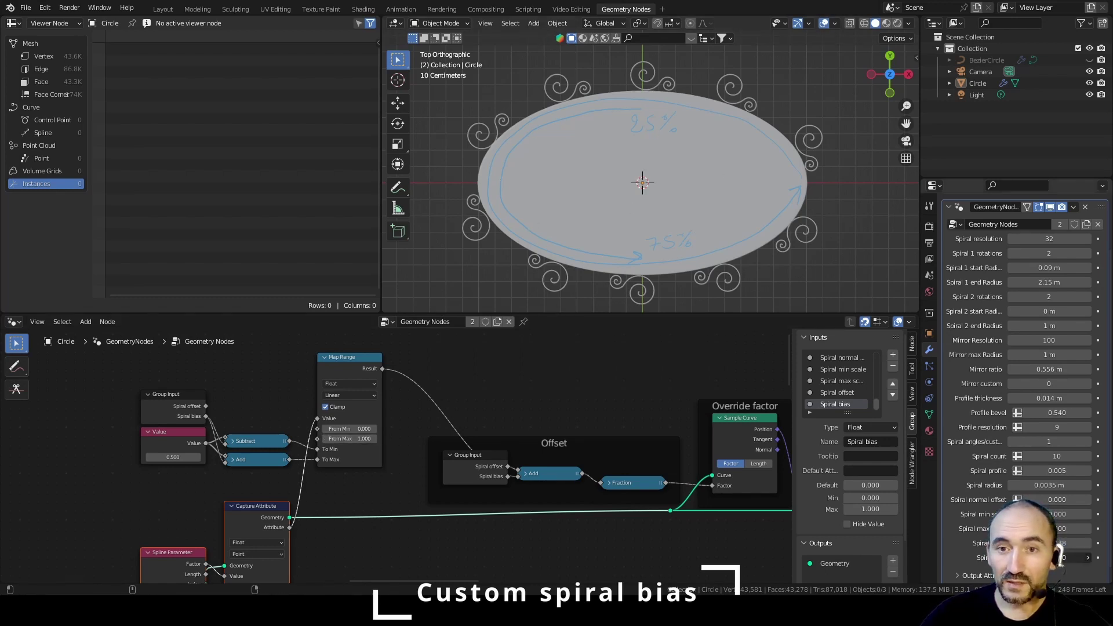
Step: Raise the modifier's Spiral bias above 0.5 to test the spiral distribution, and save the file
drag(1049, 557, 1076, 557)
key(ctrl+s)
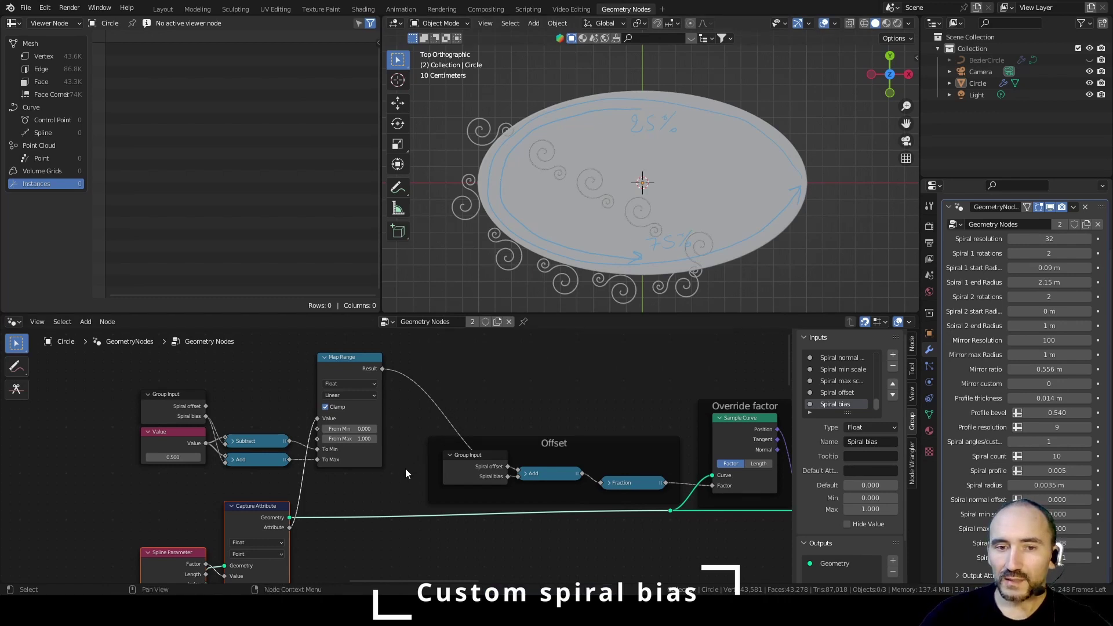
Step: Move Spline Parameter up, insert a Set Spline Cyclic node with Cyclic off before Capture Attribute's Geometry input, and save the file
middle_drag(405, 473, 410, 394)
drag(167, 483, 150, 429)
key(F3)
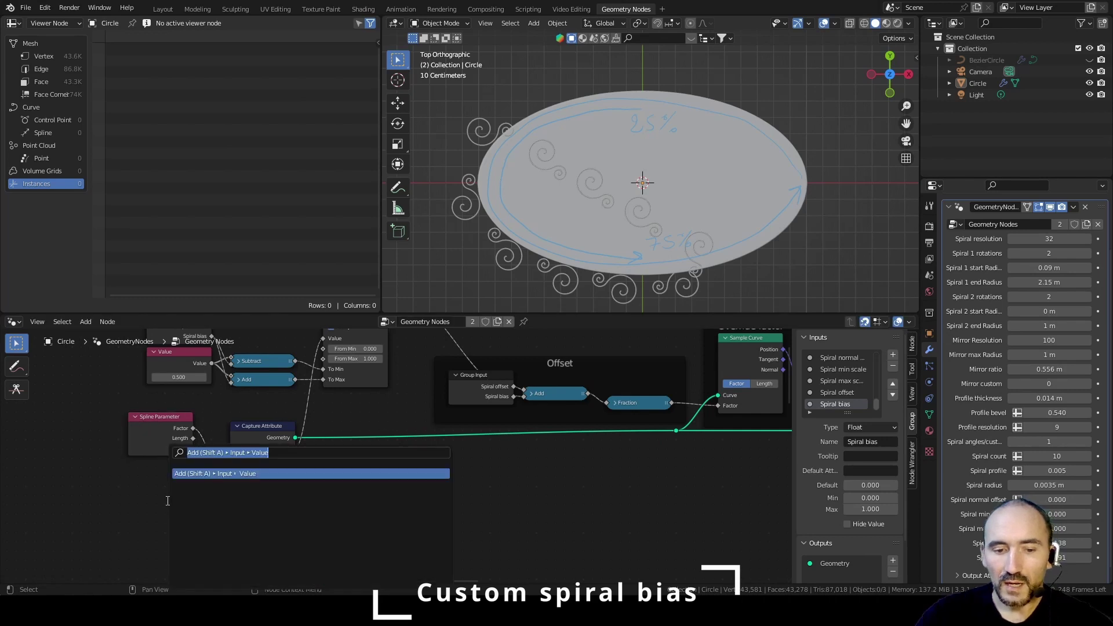
text(set spline cyclic)
key(Return)
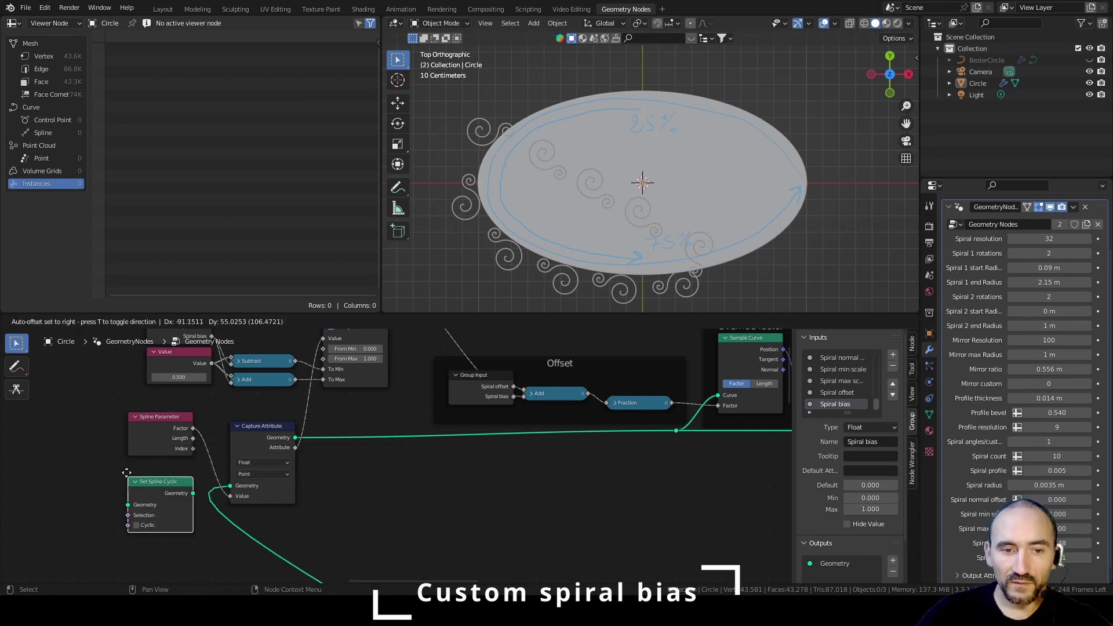
click(126, 464)
drag(230, 485, 127, 495)
drag(193, 484, 230, 485)
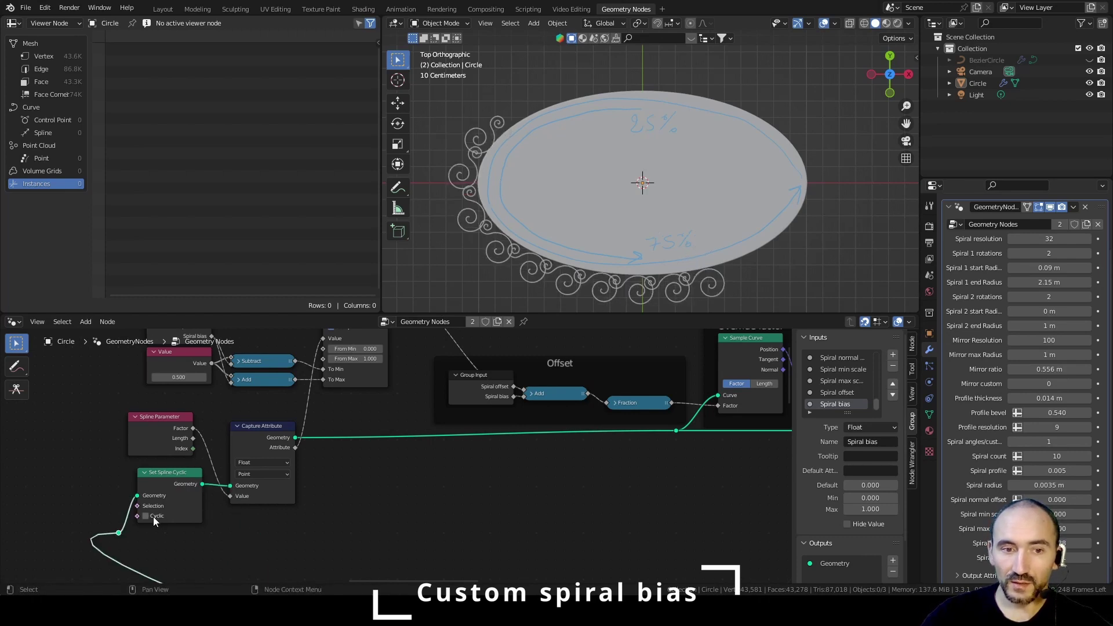
middle_drag(153, 517, 318, 549)
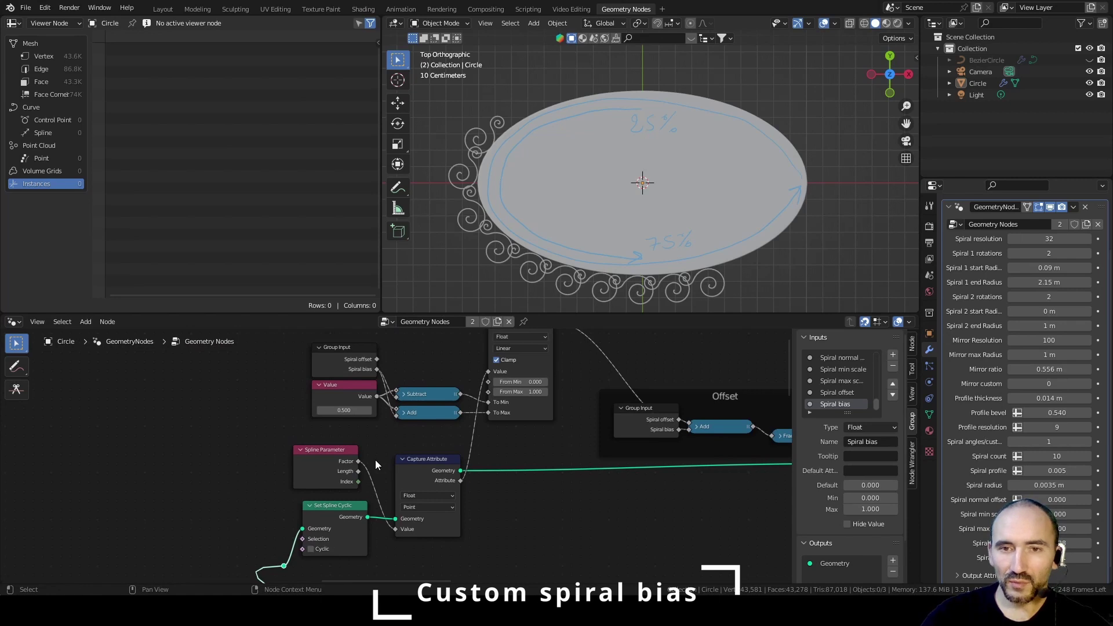
key(ctrl+s)
Step: Add a new Group Input node beside the Spline Parameter and Set Spline Cyclic nodes
key(b)
drag(223, 449, 225, 451)
key(shift+a)
text(s)
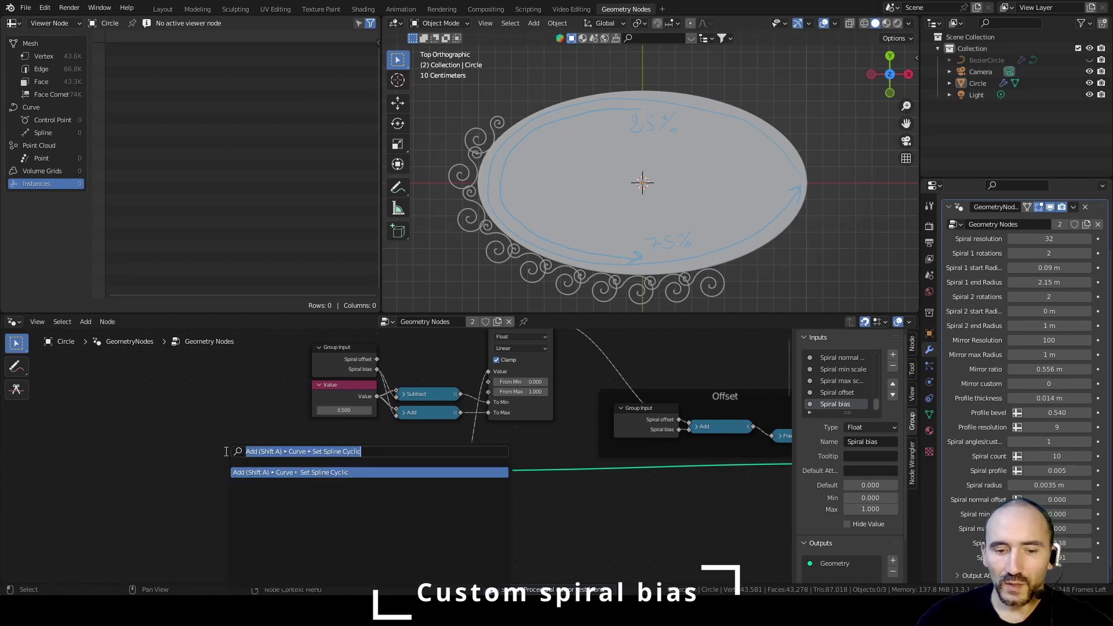
text(group inp)
key(Return)
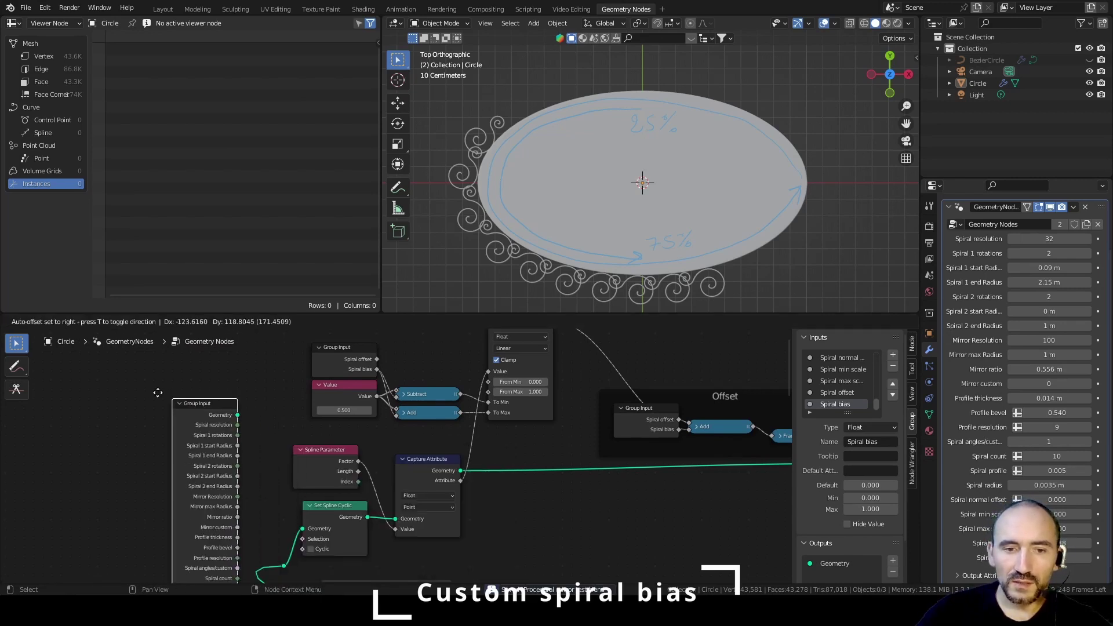
Step: Place a Group Input node beside Set Spline Cyclic, expose the Cyclic option as a group input, and hide the node's unused sockets
click(169, 376)
drag(278, 445, 212, 537)
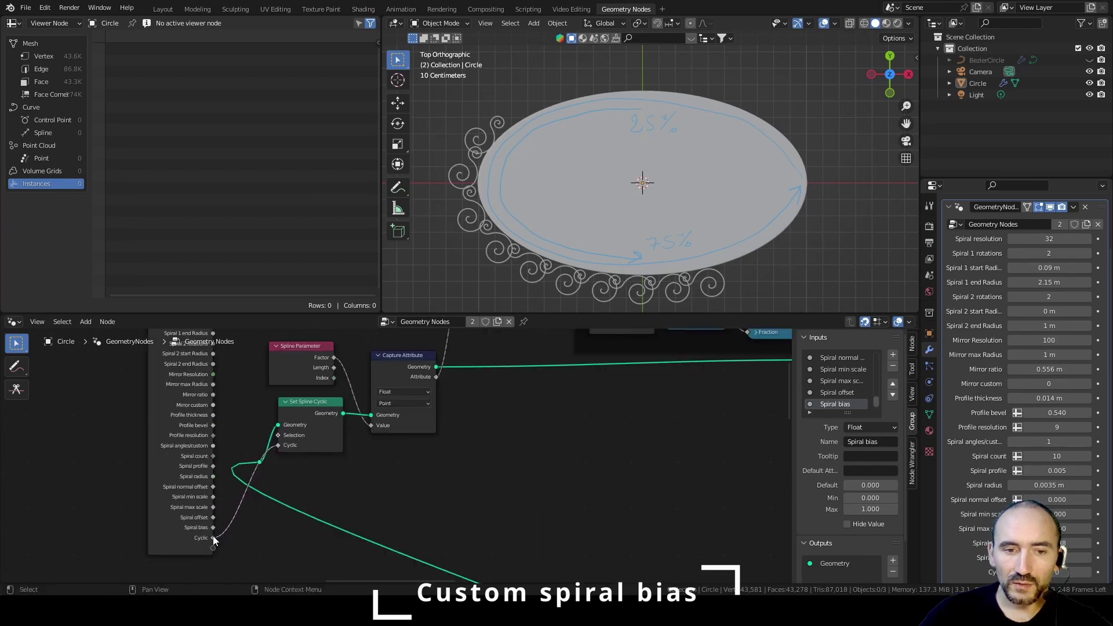
click(166, 399)
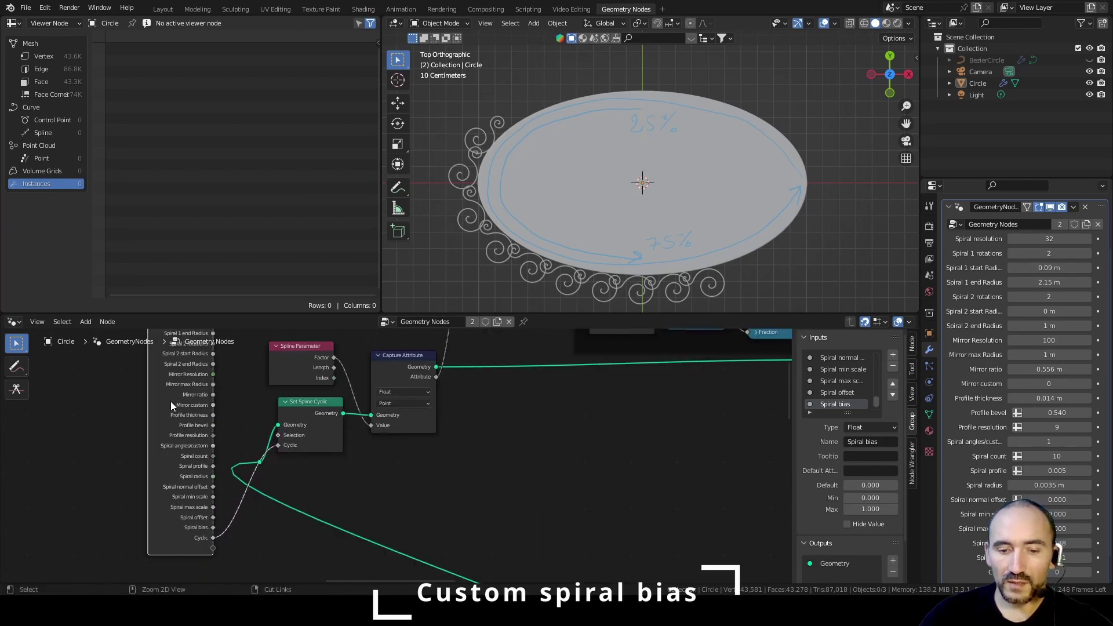
key(ctrl+h)
Step: Rename the Cyclic group input to Spiral Cyclic
middle_drag(215, 427, 218, 479)
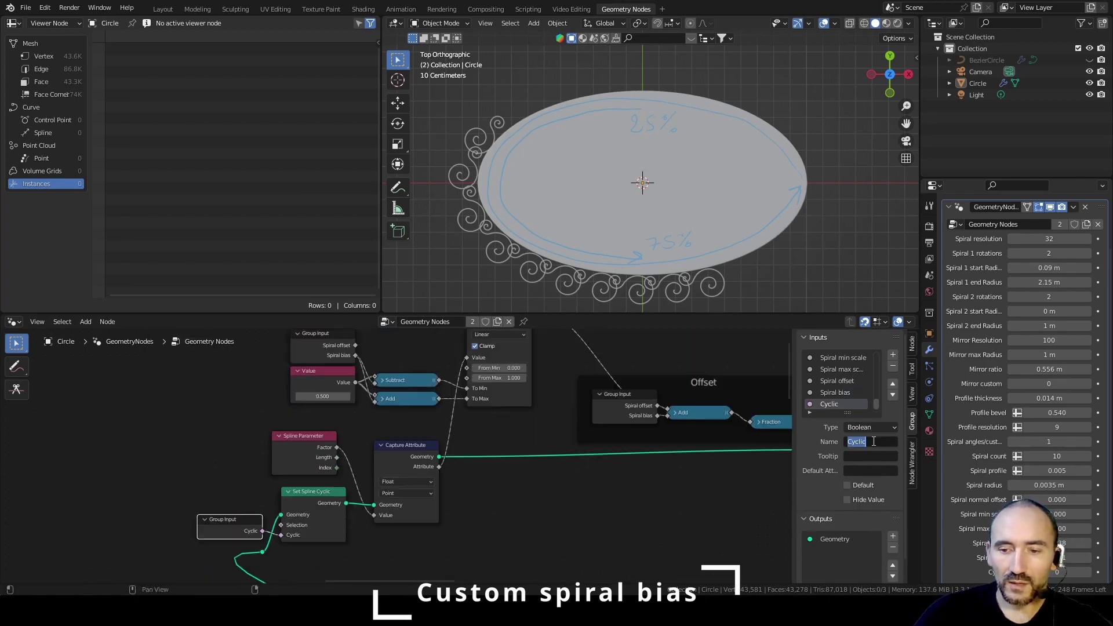
key(Home)
text(Spiral)
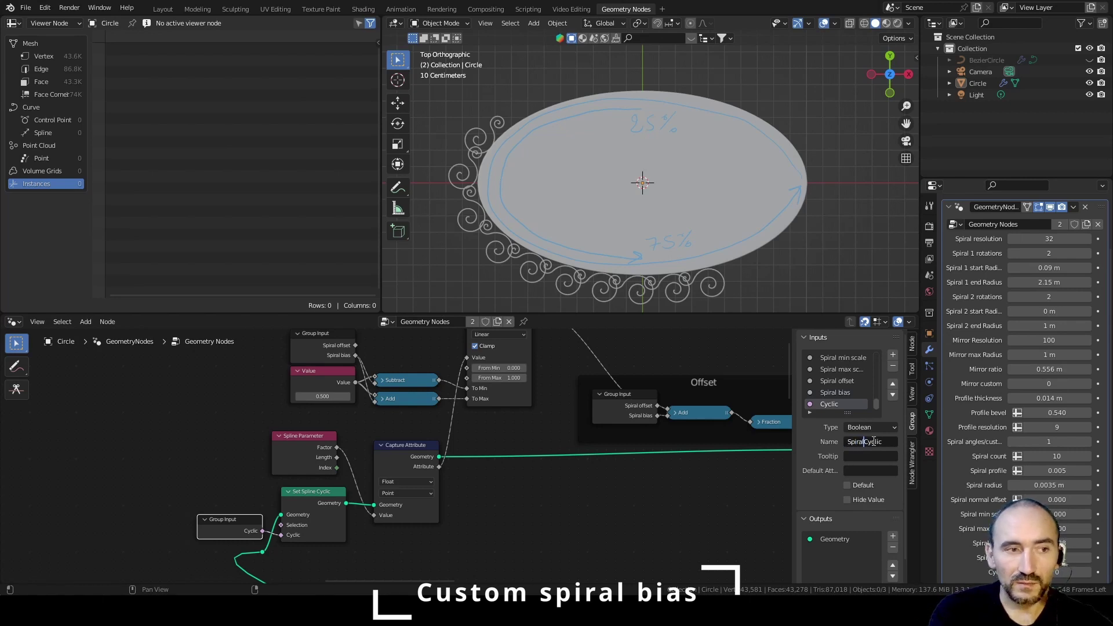
key(Return)
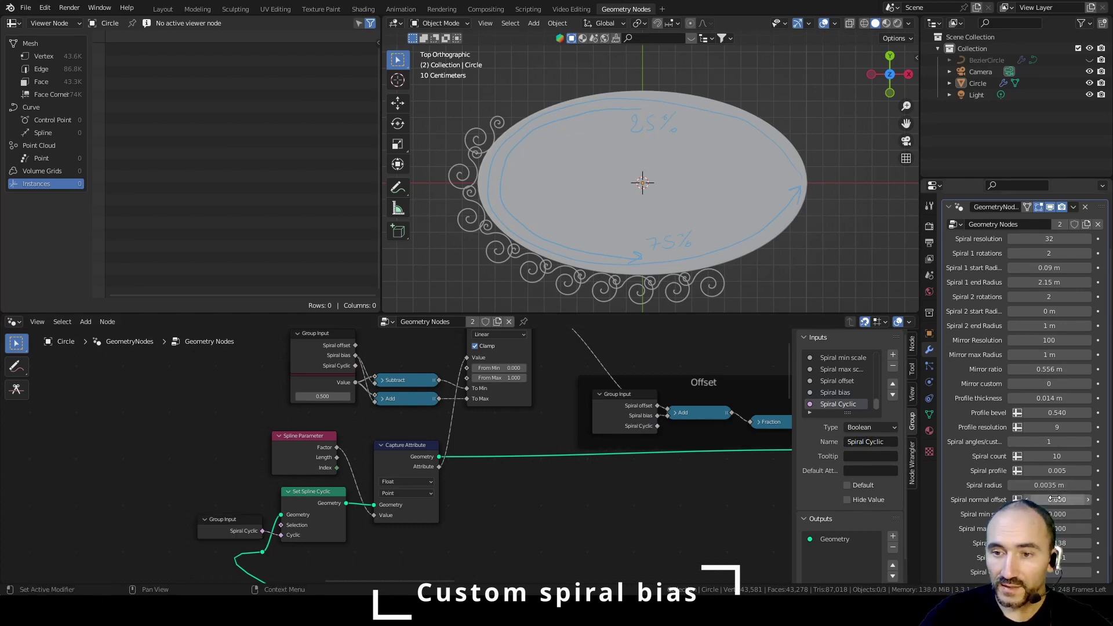
Step: Reset the Spiral offset to 0 and vary Spiral bias and Spiral offset to test how the spirals move around the ellipse
text(0)
key(Return)
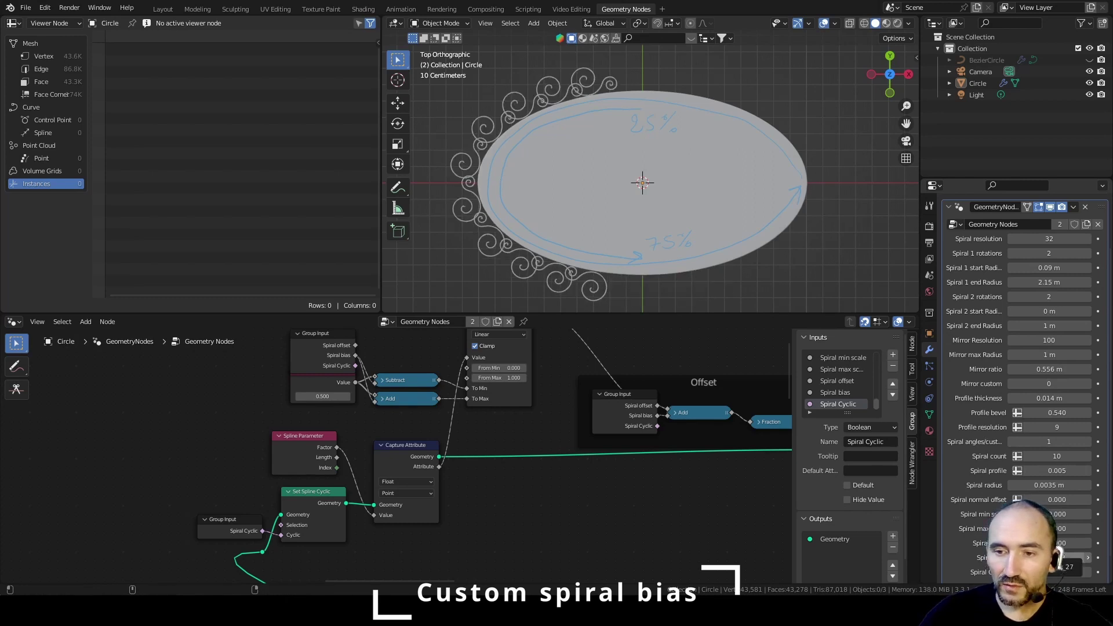
mouse_move(1049, 558)
mouse_down()
mouse_move(1084, 557)
mouse_move(1060, 557)
mouse_move(1072, 543)
mouse_move(1099, 543)
mouse_move(1046, 543)
mouse_up()
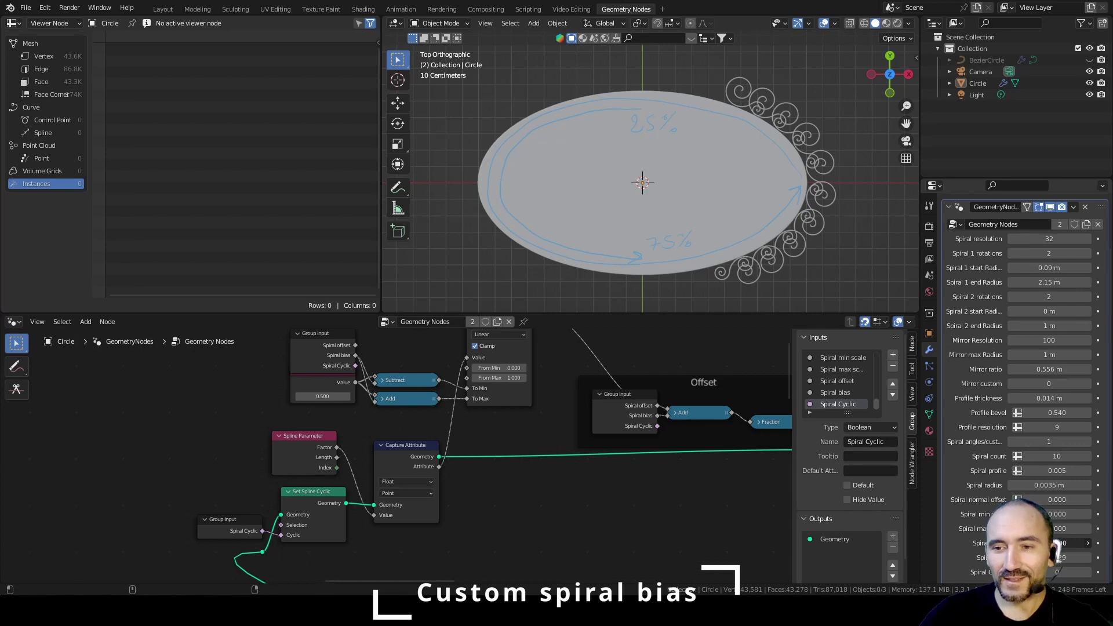
mouse_move(1067, 543)
mouse_down()
mouse_move(1110, 543)
mouse_move(1060, 545)
mouse_up()
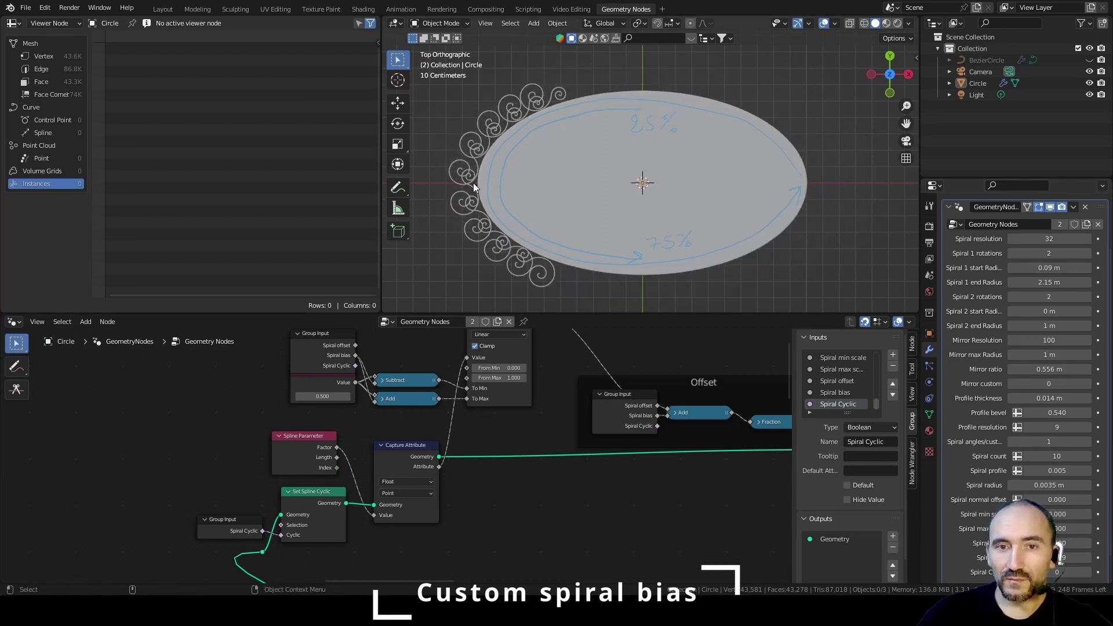
Step: Frame the Group Input, Value, Subtract, Add and Map Range nodes together and give the frame a label beginning with Bias
middle_drag(274, 329, 218, 396)
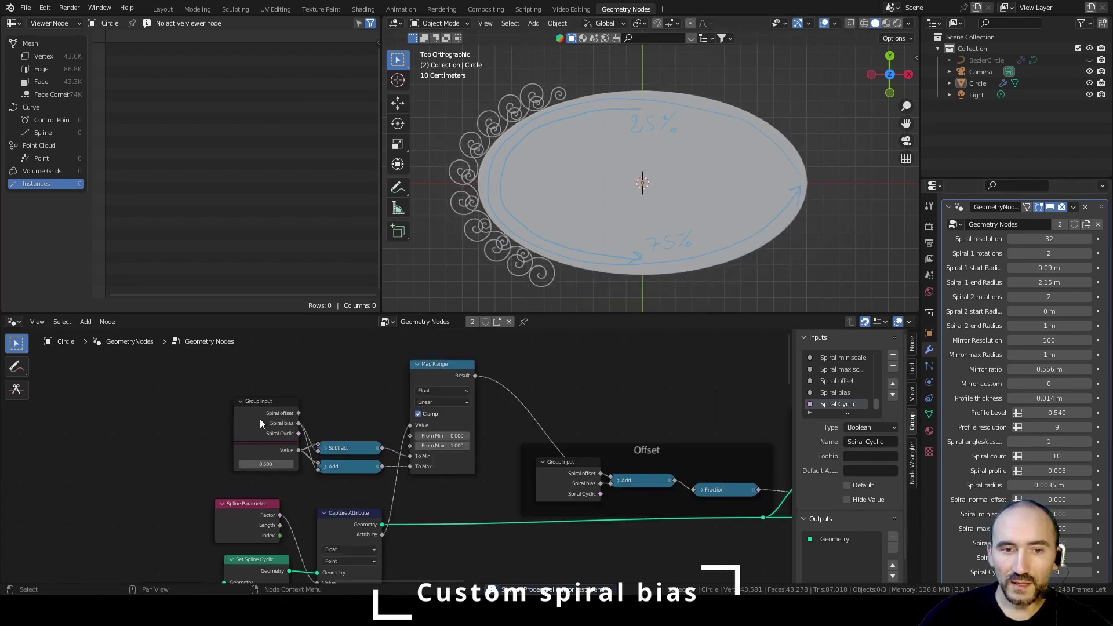
drag(186, 377, 475, 472)
key(ctrl+j)
key(F2)
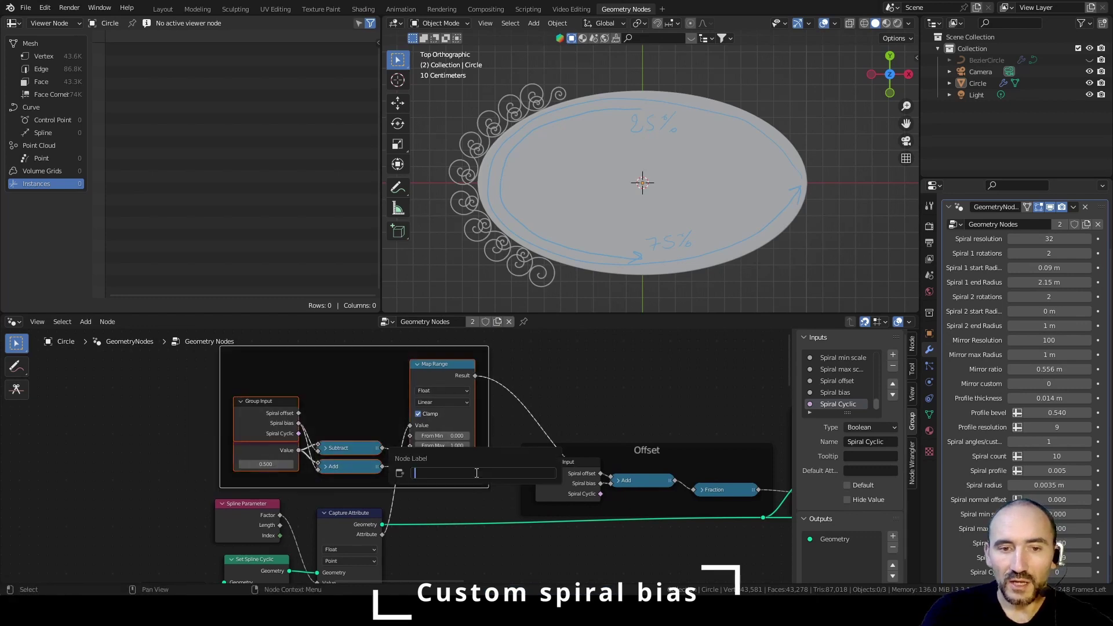
text(Bias e)
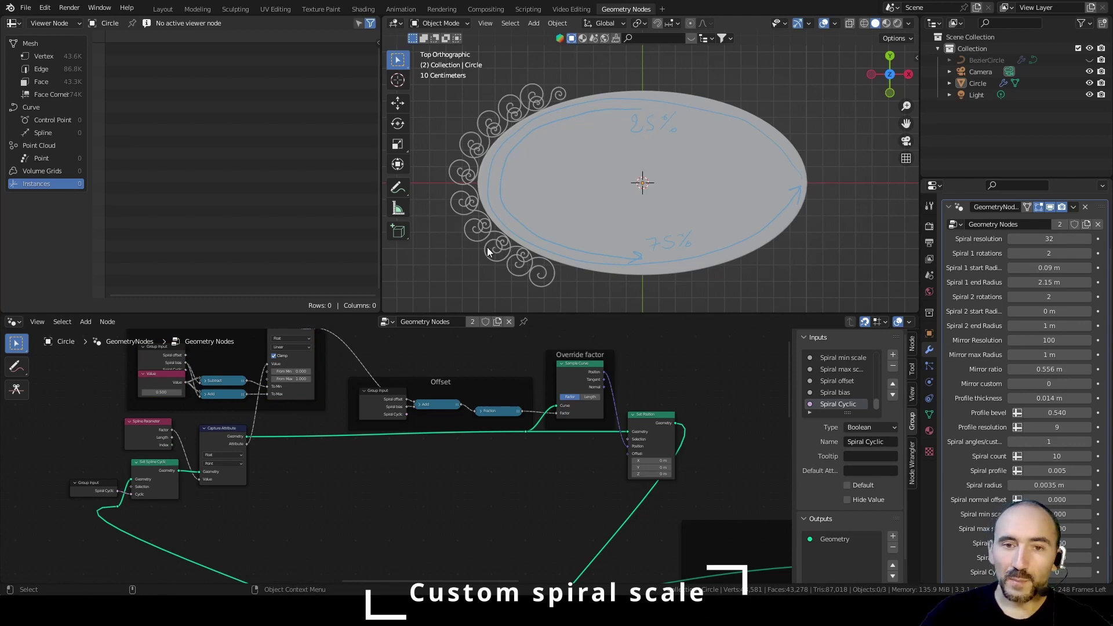
Step: Add a Store Named Attribute node below the Offset frame and name its attribute scaling
scroll(441, 465, up, 3)
middle_drag(442, 466, 526, 435)
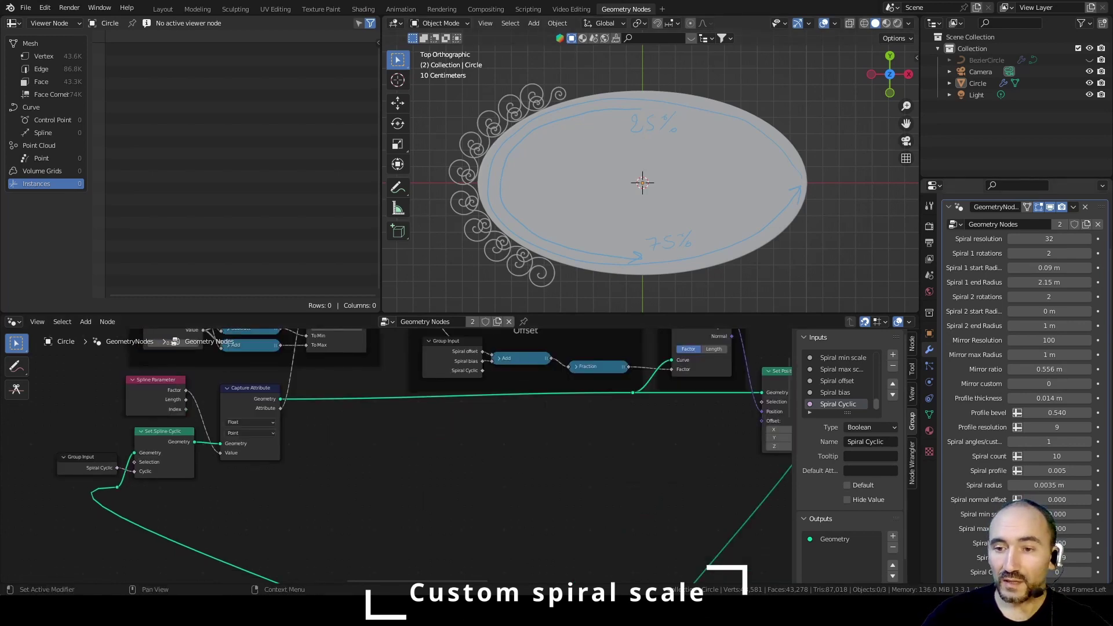
middle_drag(521, 477, 430, 488)
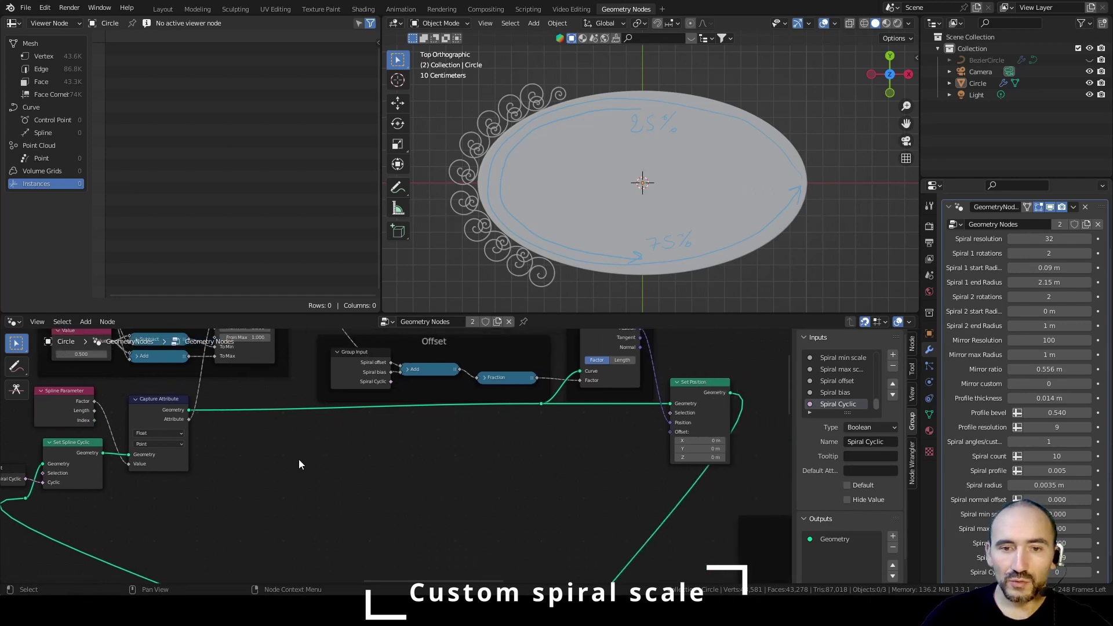
key(F3)
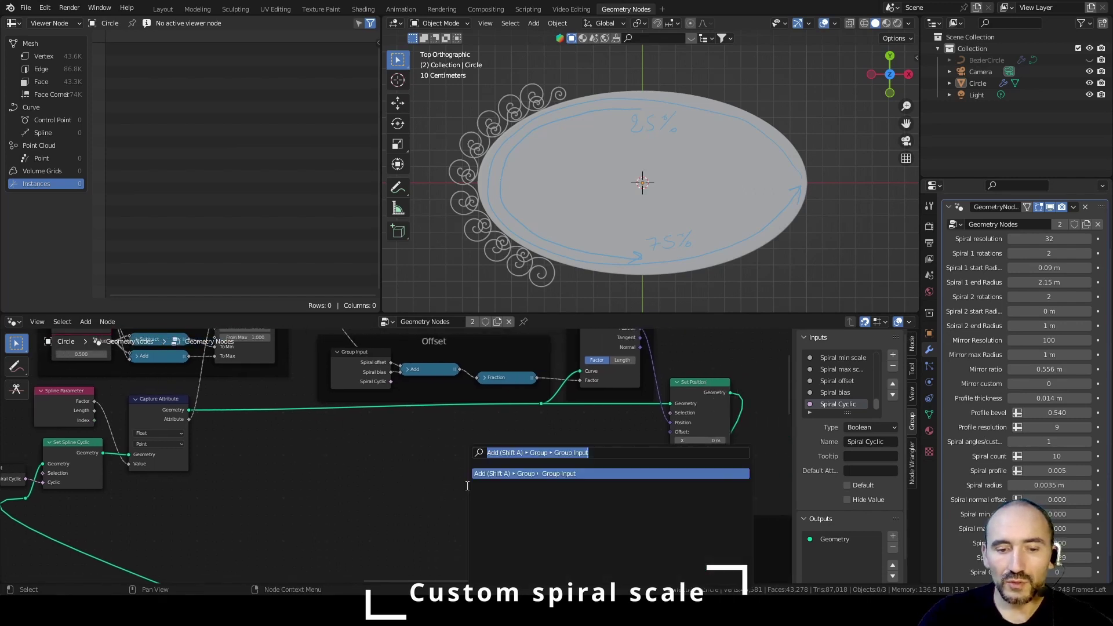
text(sto)
key(Return)
click(487, 436)
scroll(498, 437, up, 3)
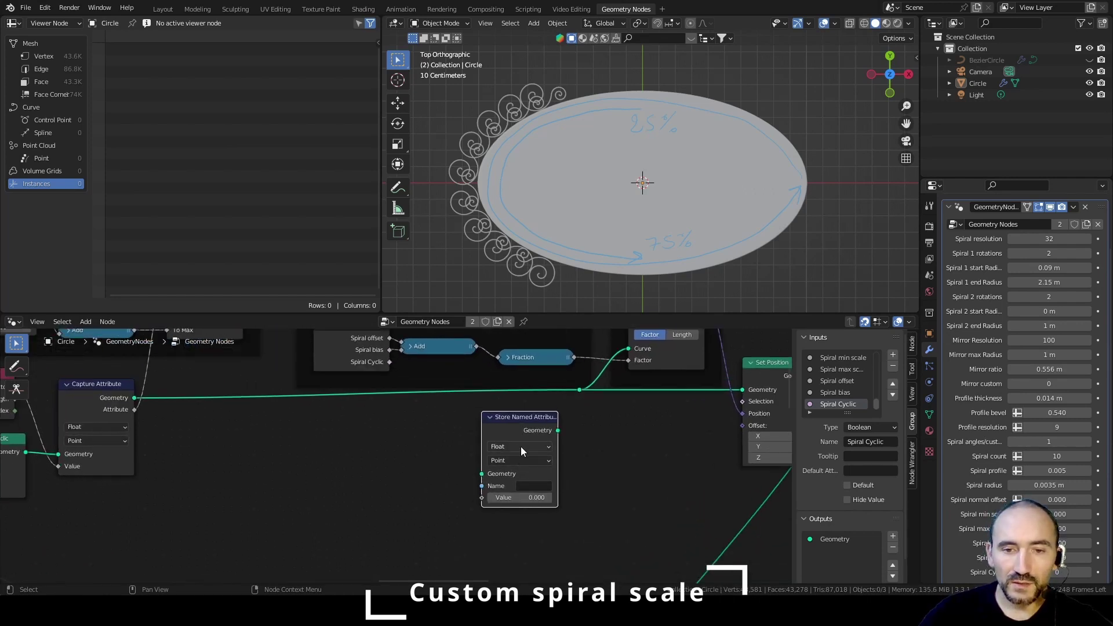
click(519, 488)
text(scaling)
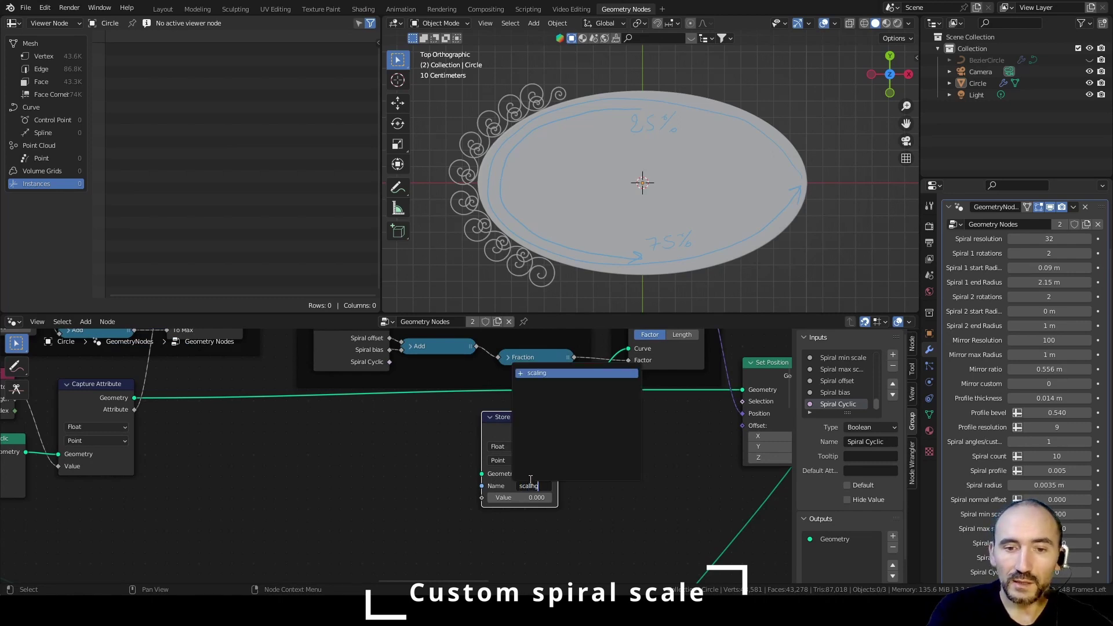
key(Return)
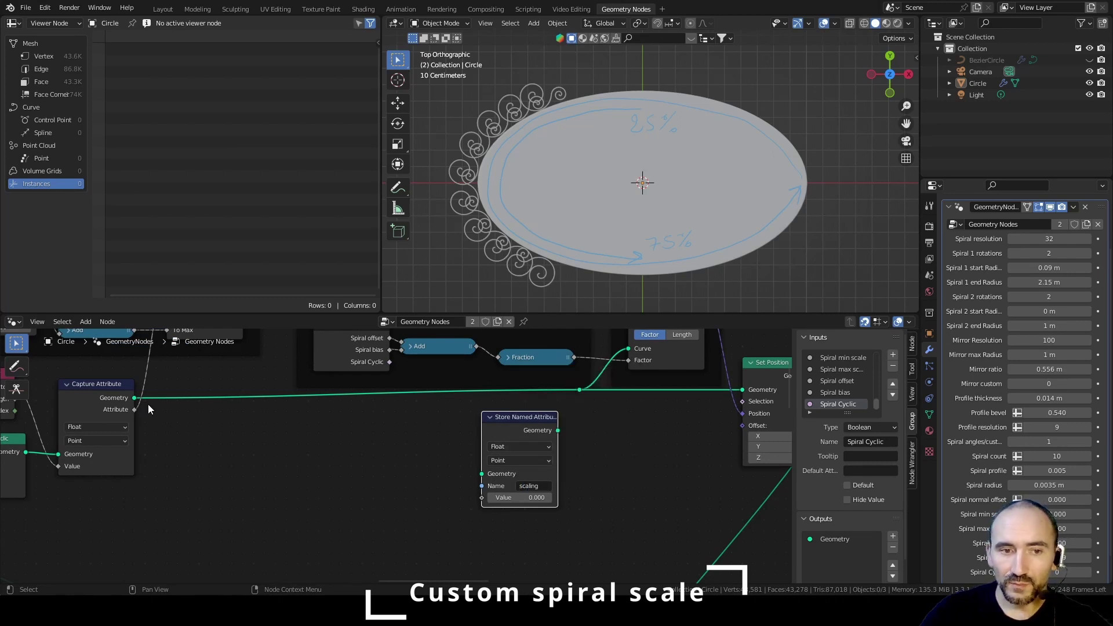
Step: Route the Capture Attribute geometry through the Store Named Attribute node into the reroute before Set Position
drag(133, 400, 486, 475)
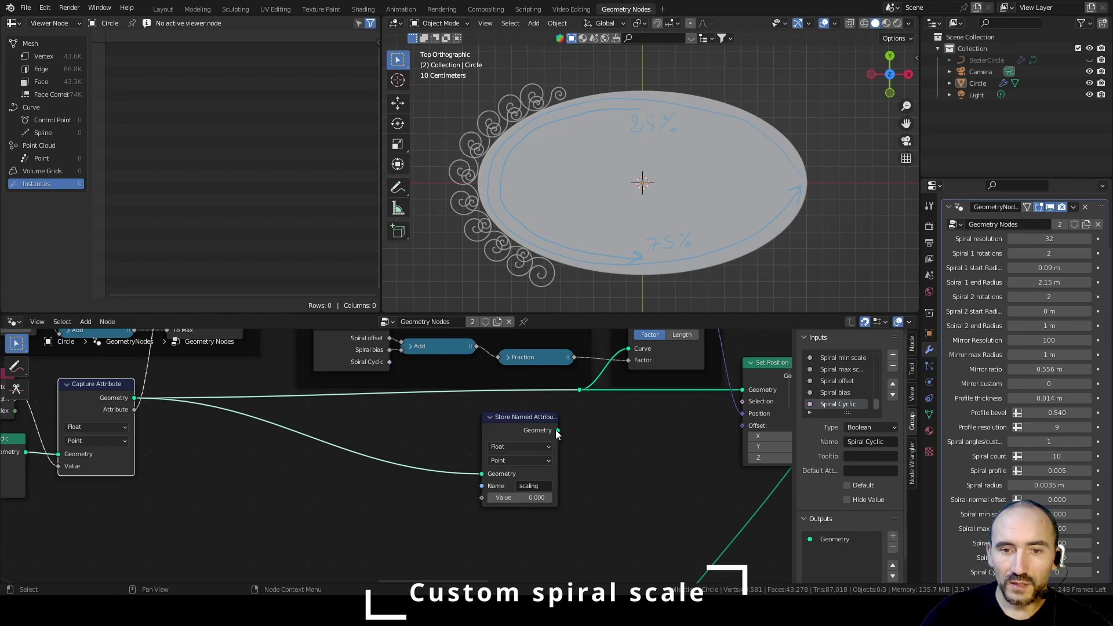
drag(557, 430, 580, 389)
drag(522, 415, 533, 404)
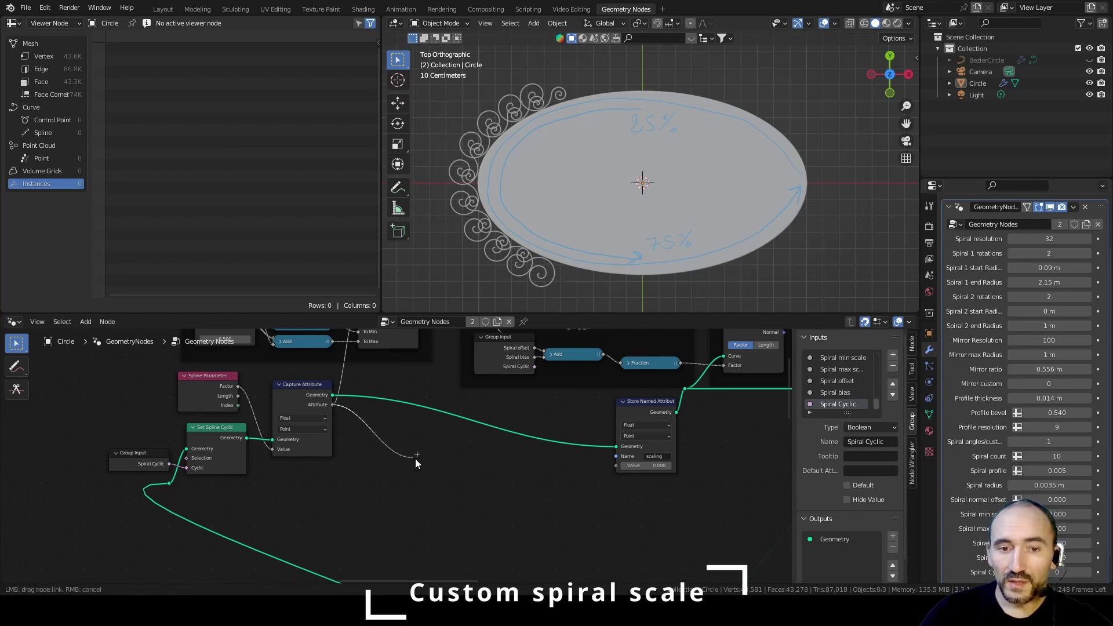
Step: Feed the captured attribute value into a new Ping-Pong math node beside Capture Attribute
key(shift+a)
text(pingp)
key(Return)
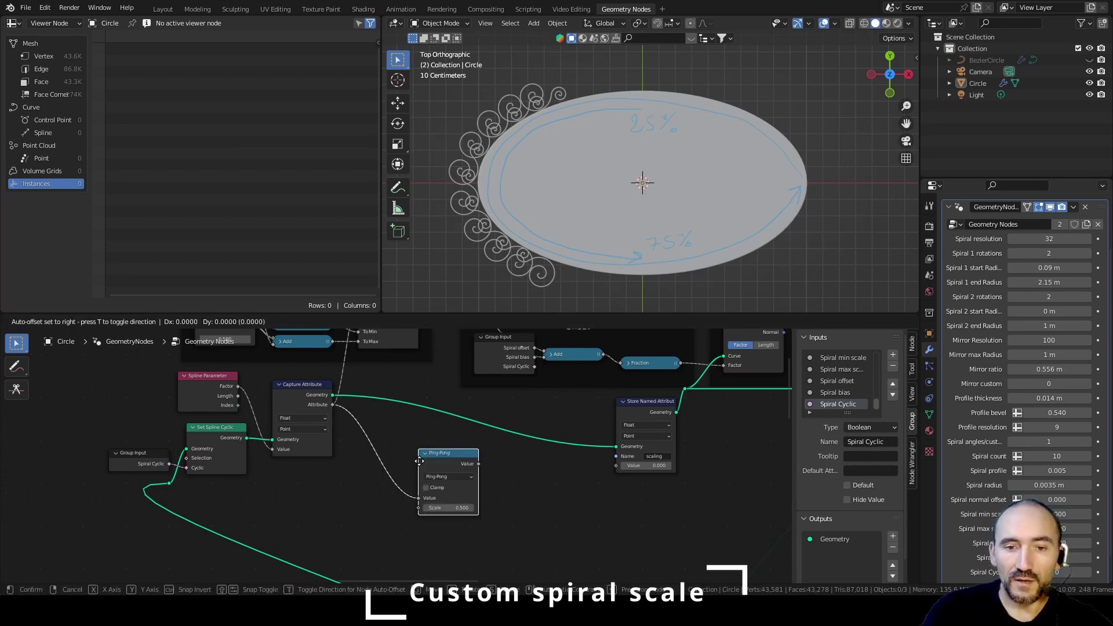
click(409, 490)
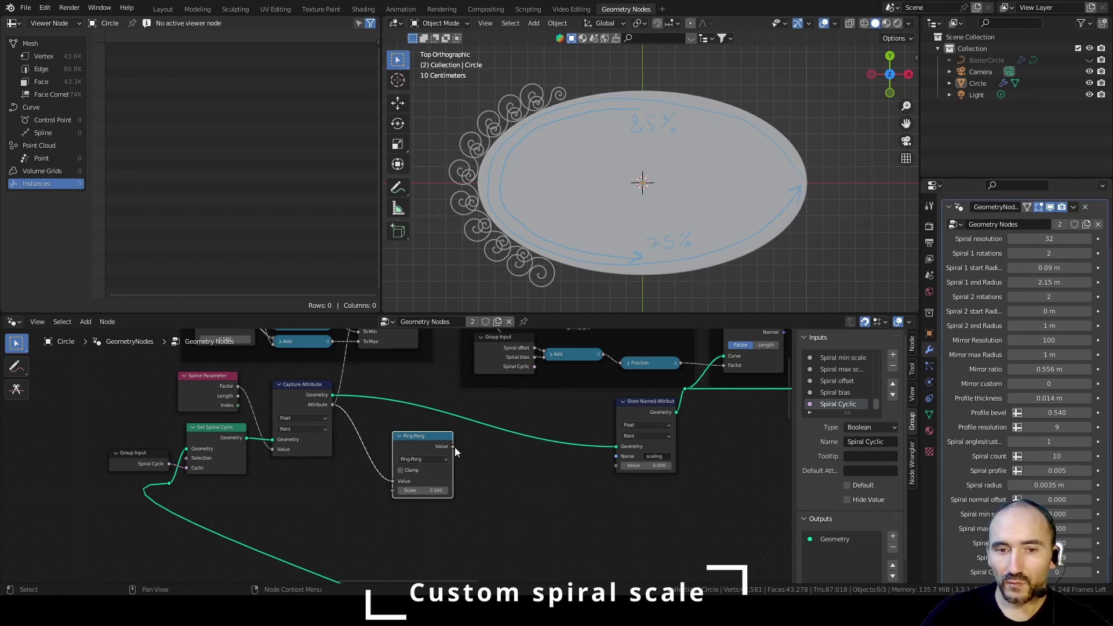
Step: Connect the Ping-Pong output to the first value of a new Divide math node
drag(453, 446, 498, 473)
text(divi)
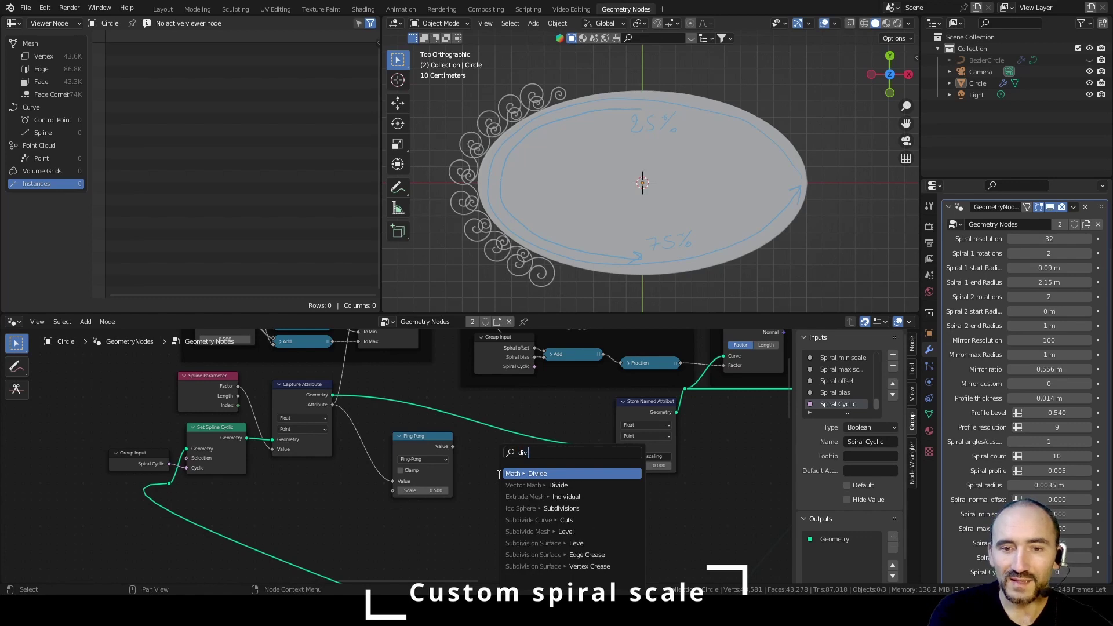
key(Return)
click(504, 451)
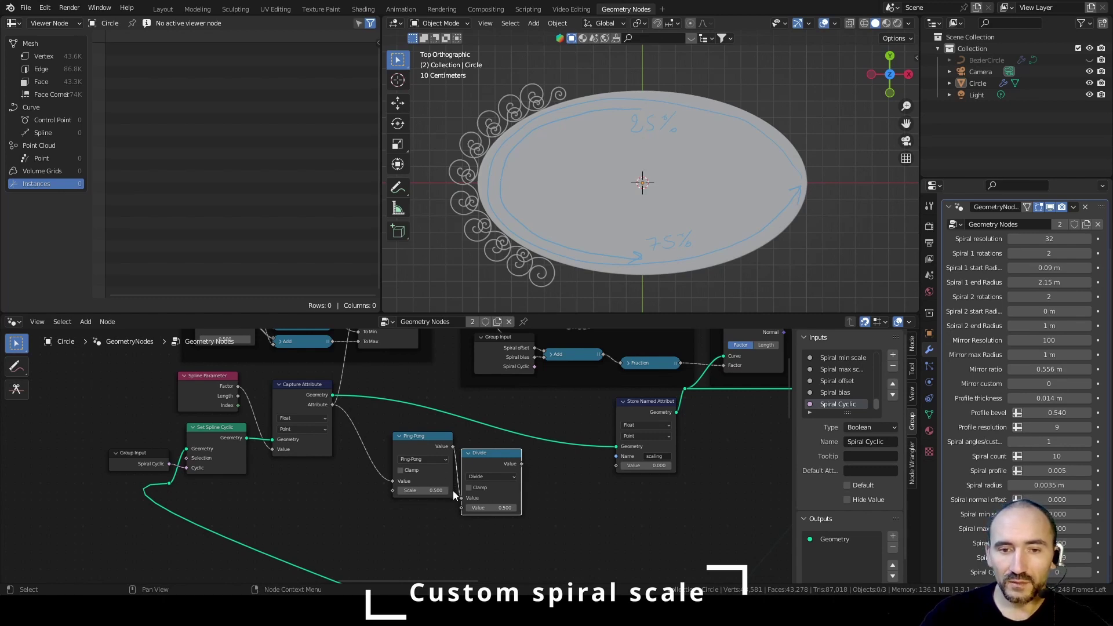
Step: Show the hidden sockets of the Spiral Cyclic Group Input node and expose the Ping-Pong Scale as a new group input
click(322, 509)
click(146, 457)
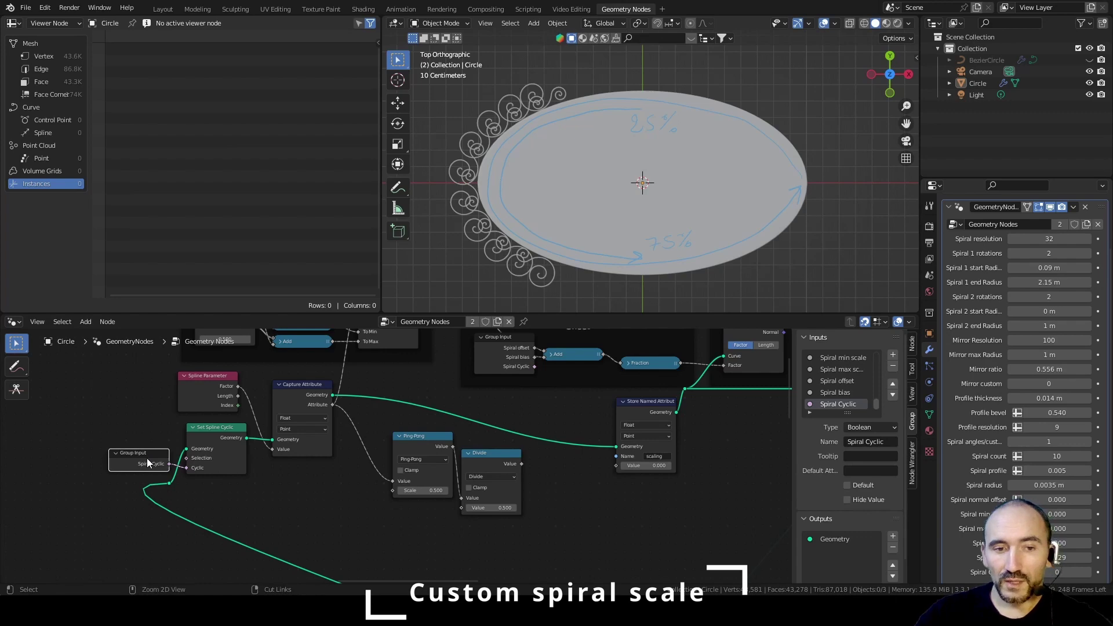
key(ctrl+h)
middle_drag(225, 528, 235, 401)
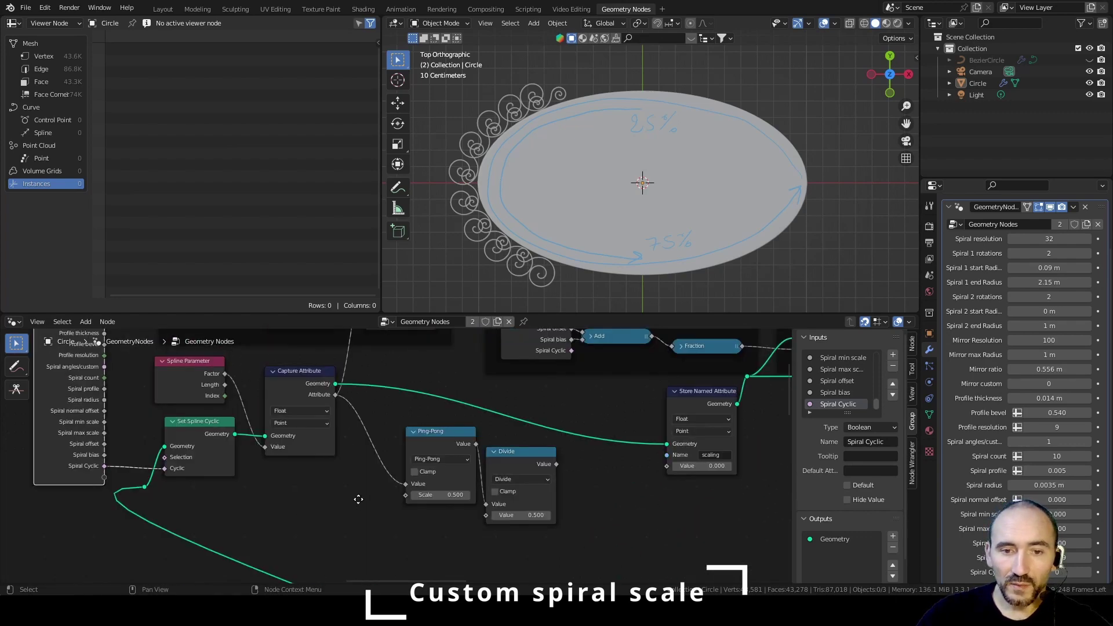
middle_drag(358, 499, 439, 495)
drag(486, 491, 184, 484)
Step: Rename the new group input to Spiral looping and set its minimum to 0
click(865, 442)
text(Spiral loops)
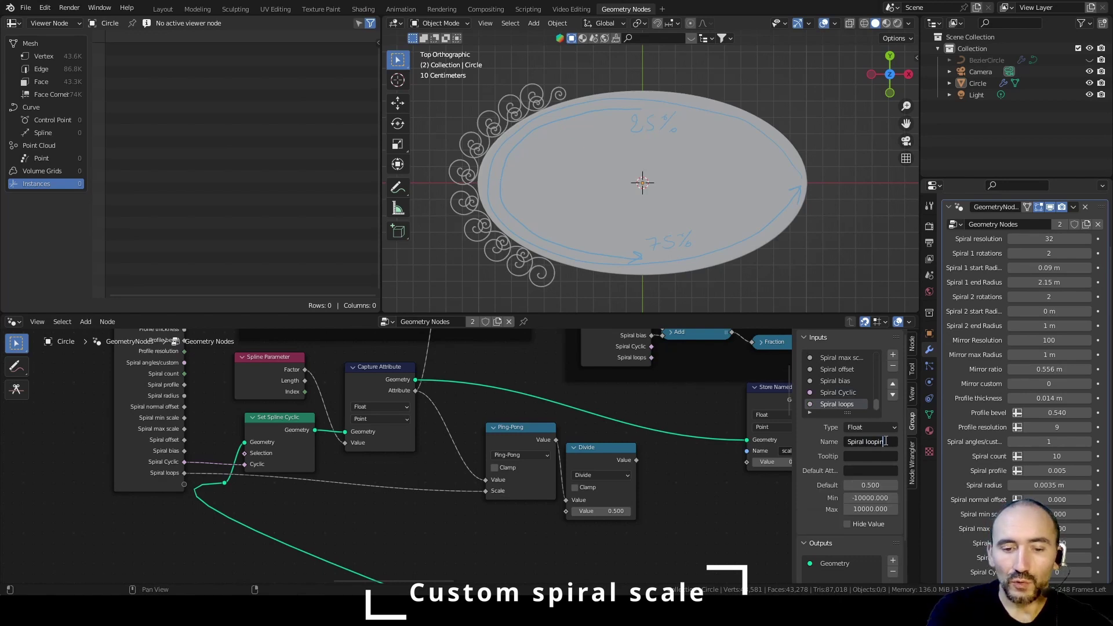
key(Tab)
key(Tab)
key(Tab)
key(Tab)
text(0)
key(Return)
Step: Insert a reroute on the Spiral looping link and connect it to the second value of the Divide node
scroll(400, 455, up, 1)
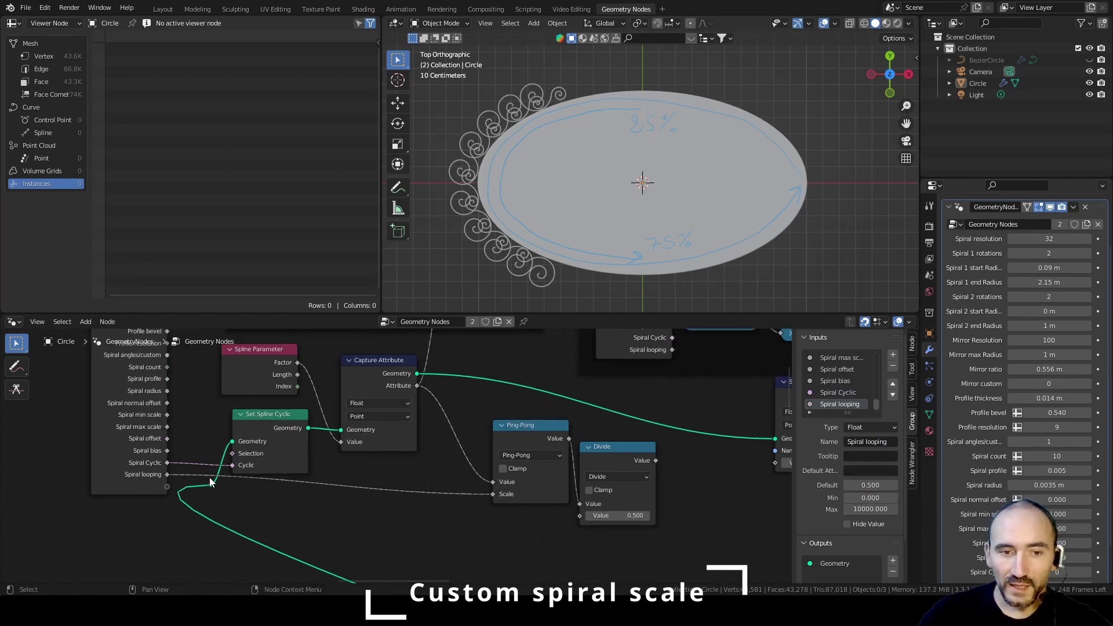
shift+right_drag(467, 483, 474, 500)
drag(469, 493, 579, 515)
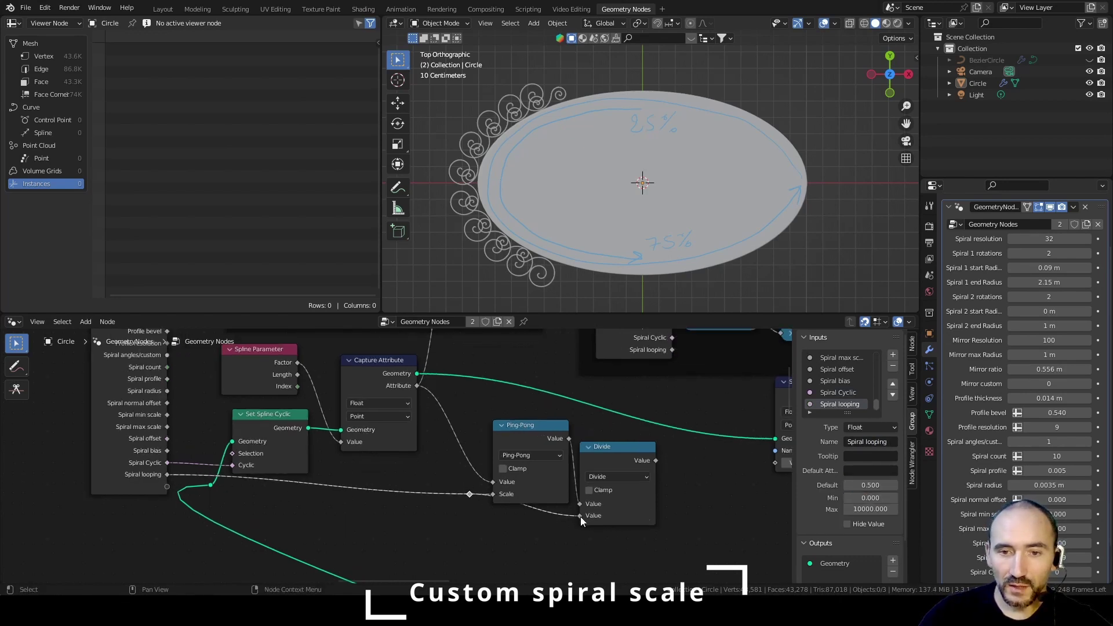
Step: Collapse the Ping-Pong and Divide nodes and line them up neatly with the Spiral looping reroute
drag(536, 428, 503, 408)
key(h)
drag(503, 408, 536, 451)
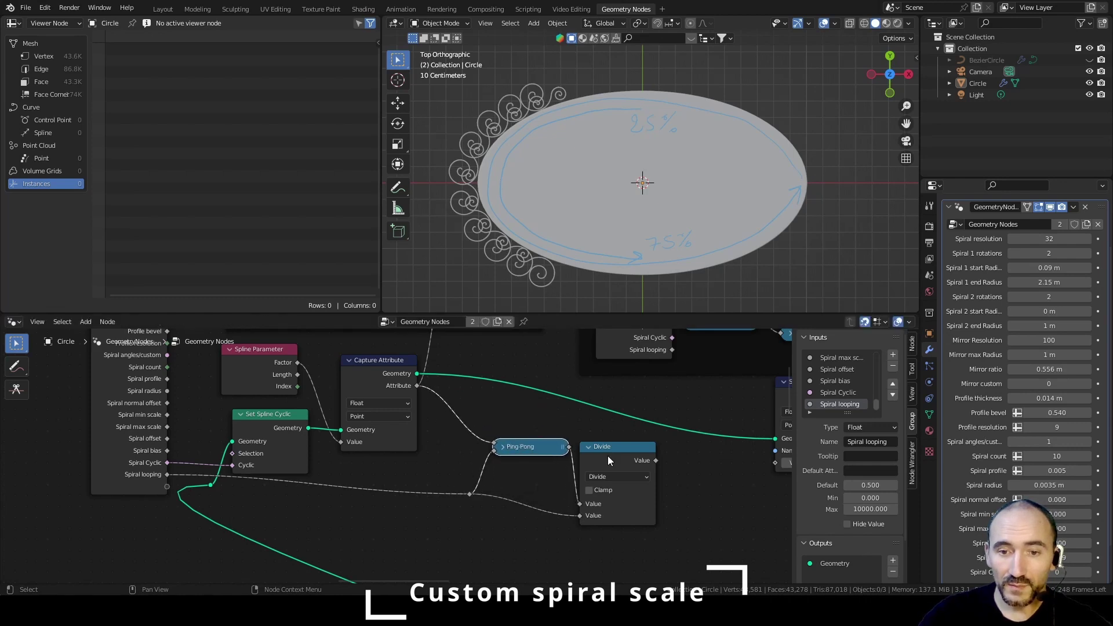
click(608, 455)
key(h)
drag(614, 454, 614, 464)
middle_drag(613, 464, 469, 480)
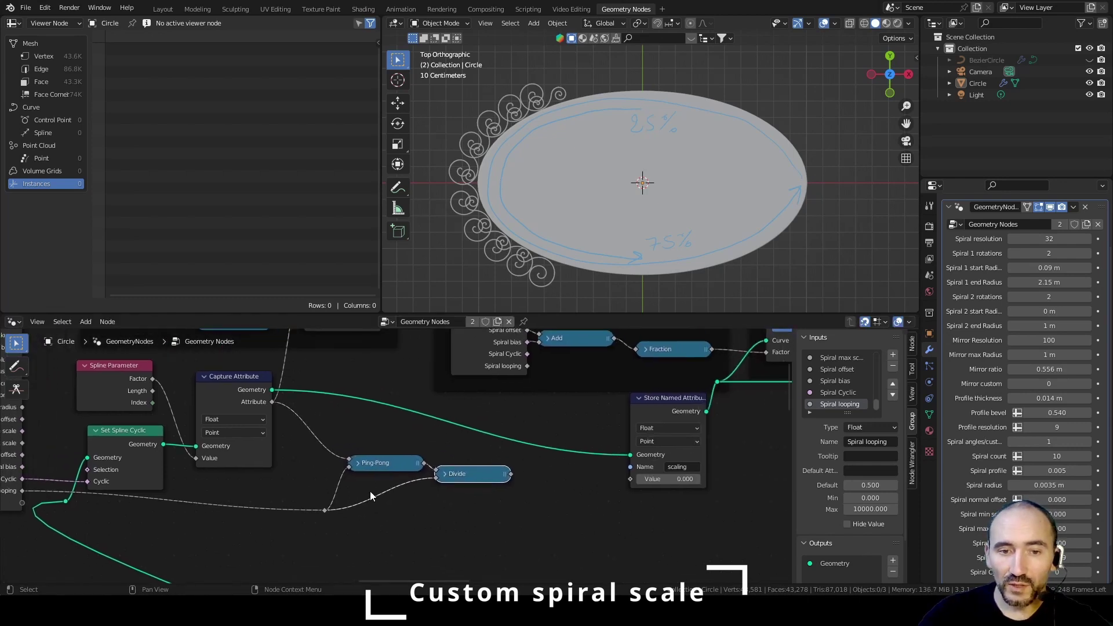
drag(322, 509, 337, 478)
Step: Connect the Divide output to the value of a new Map Range node before Store Named Attribute
drag(511, 474, 546, 494)
text(mapr)
key(Return)
click(538, 485)
middle_drag(535, 539, 534, 463)
scroll(535, 463, down, 2)
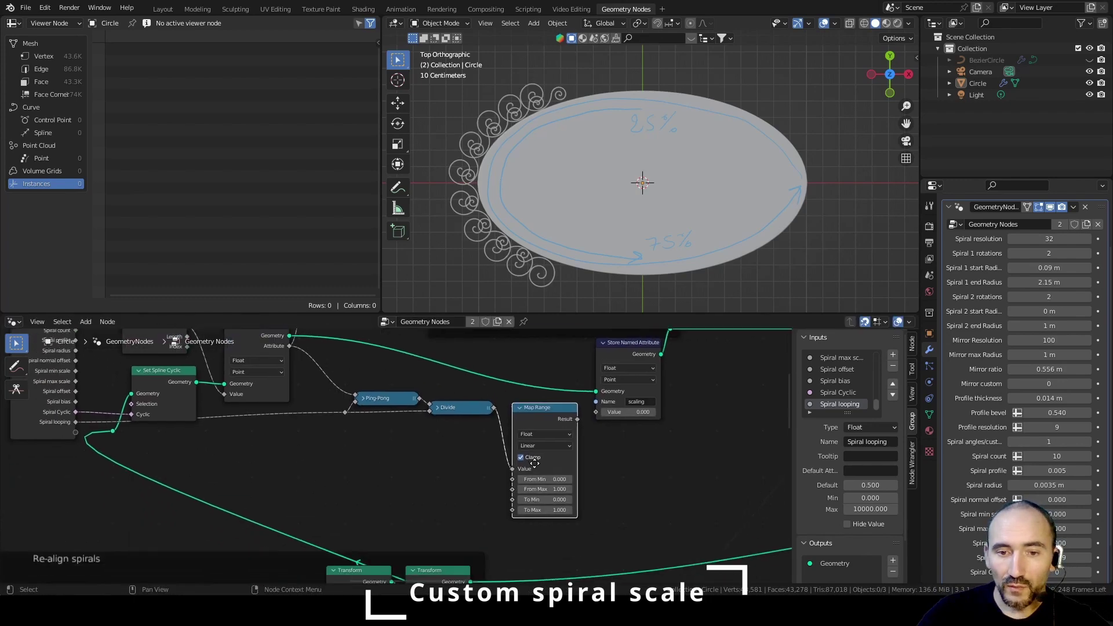
scroll(534, 463, up, 2)
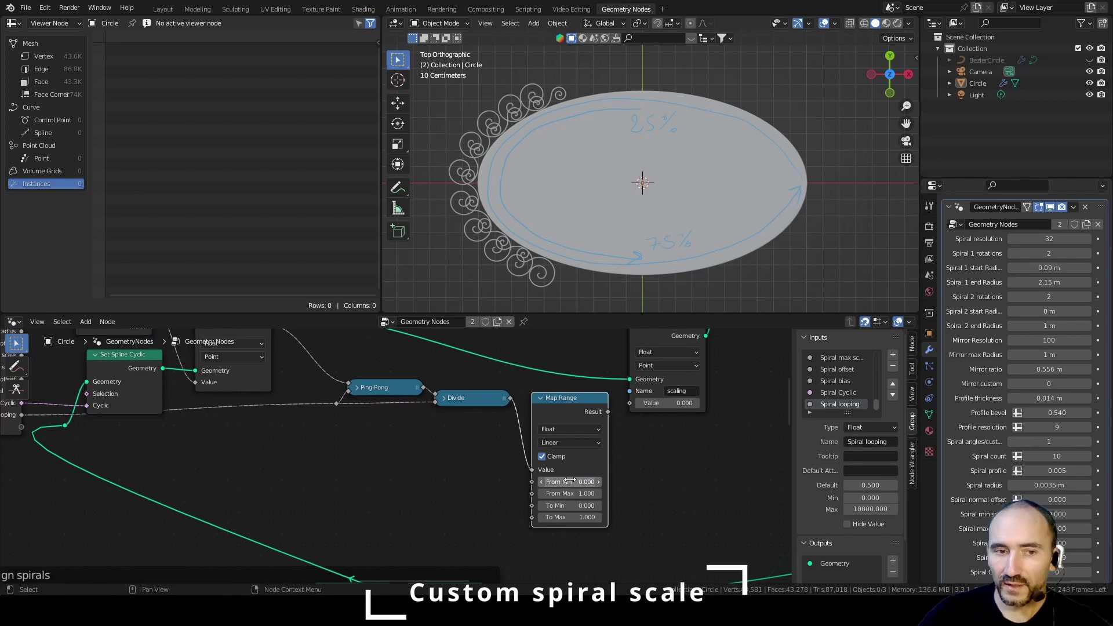
Step: Connect the Spiral min scale and Spiral max scale group inputs to To Min and To Max of the new Map Range node
middle_drag(294, 435, 337, 487)
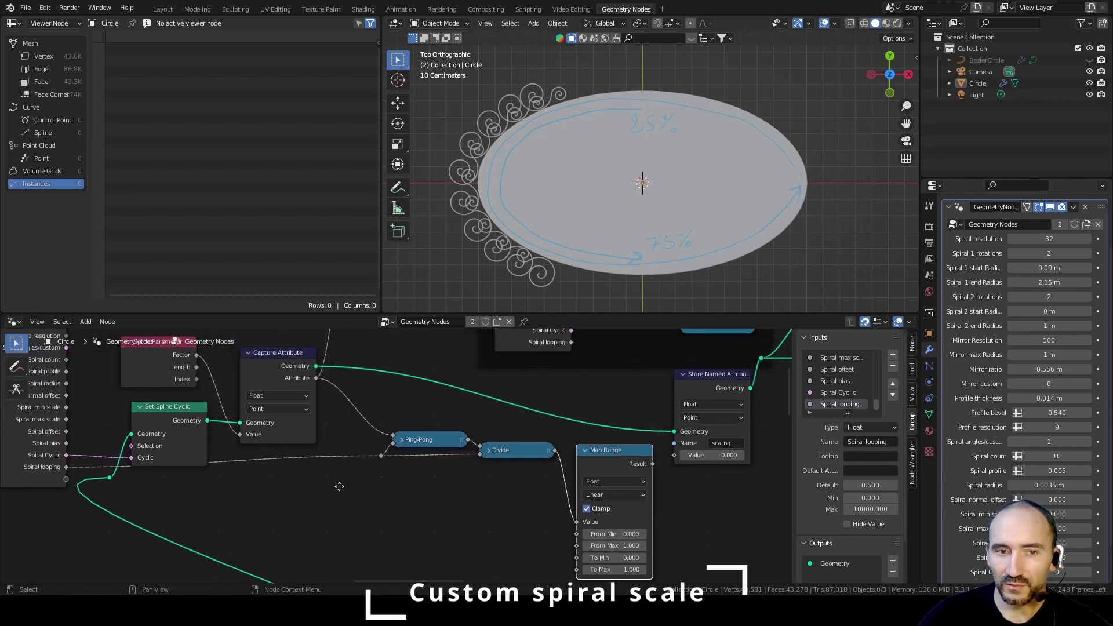
middle_drag(456, 523, 450, 482)
middle_drag(190, 466, 265, 516)
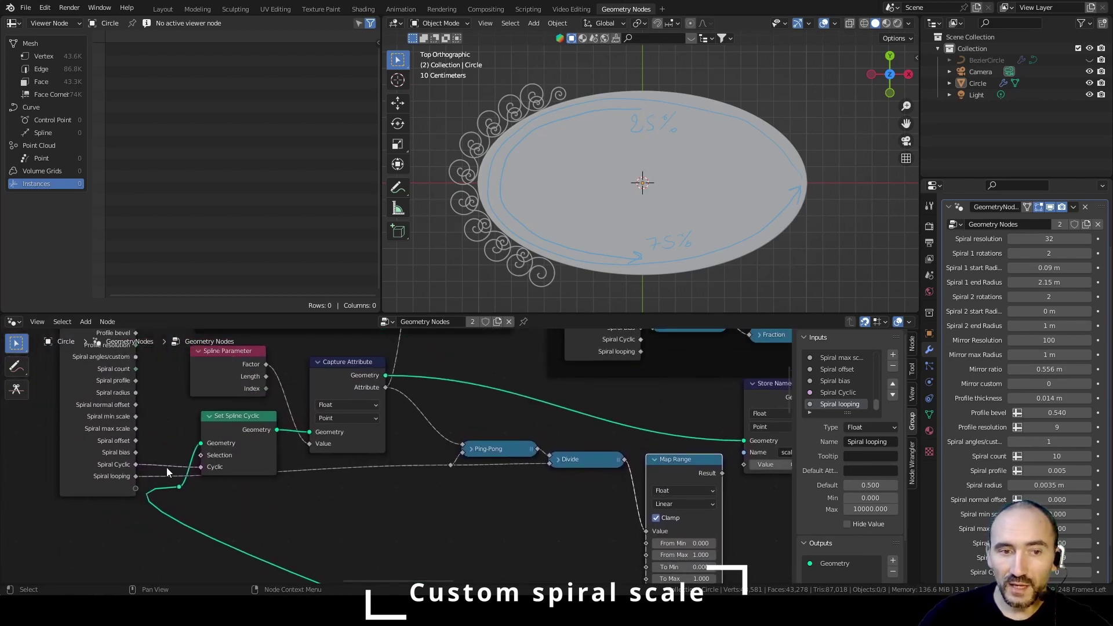
middle_drag(129, 428, 127, 404)
drag(134, 406, 657, 554)
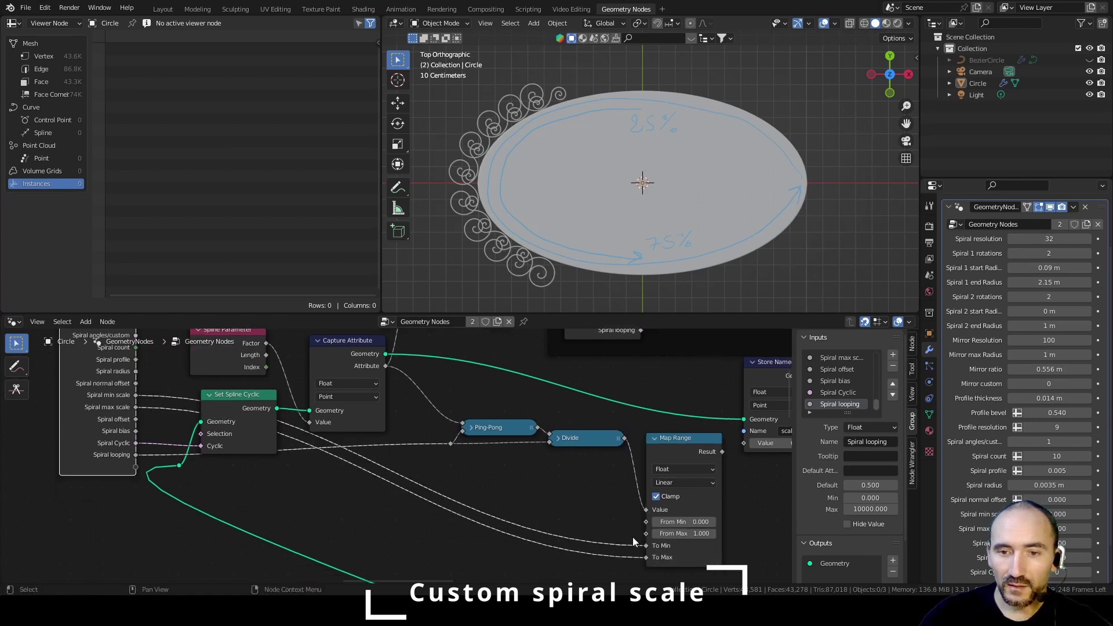
Step: Feed the Map Range result into the Store Named Attribute value, and move Instance on Points aside in the Spirals on mirror frame
drag(721, 452, 739, 447)
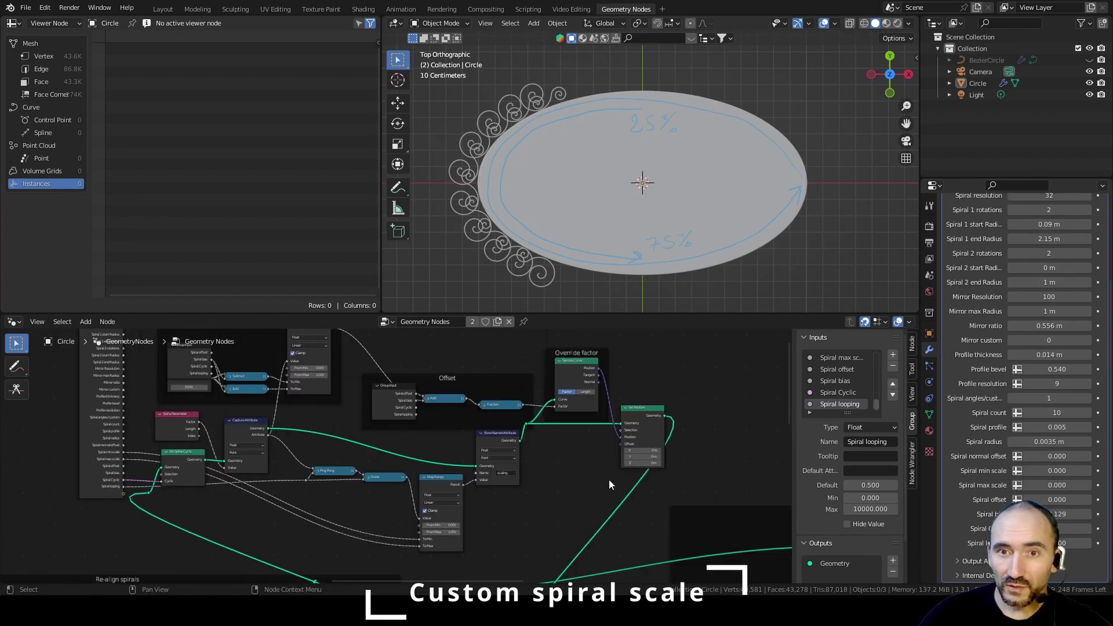
mouse_move(528, 479)
middle_down()
mouse_move(225, 426)
mouse_move(271, 375)
middle_up()
middle_drag(600, 510, 325, 379)
scroll(562, 485, down, 5)
middle_drag(541, 485, 471, 473)
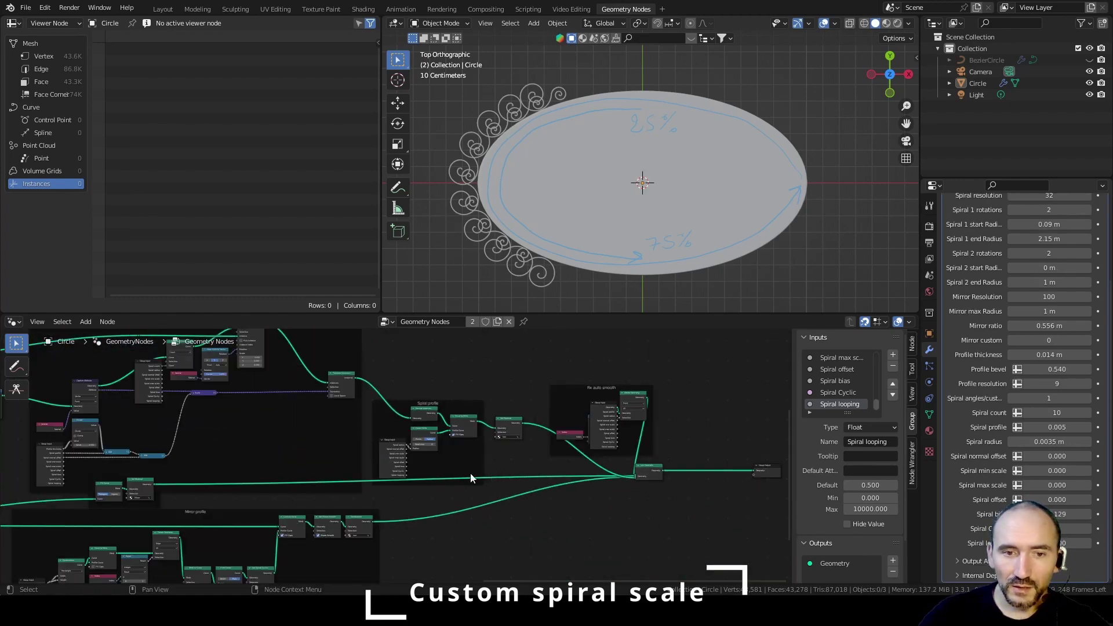
scroll(434, 472, down, 4)
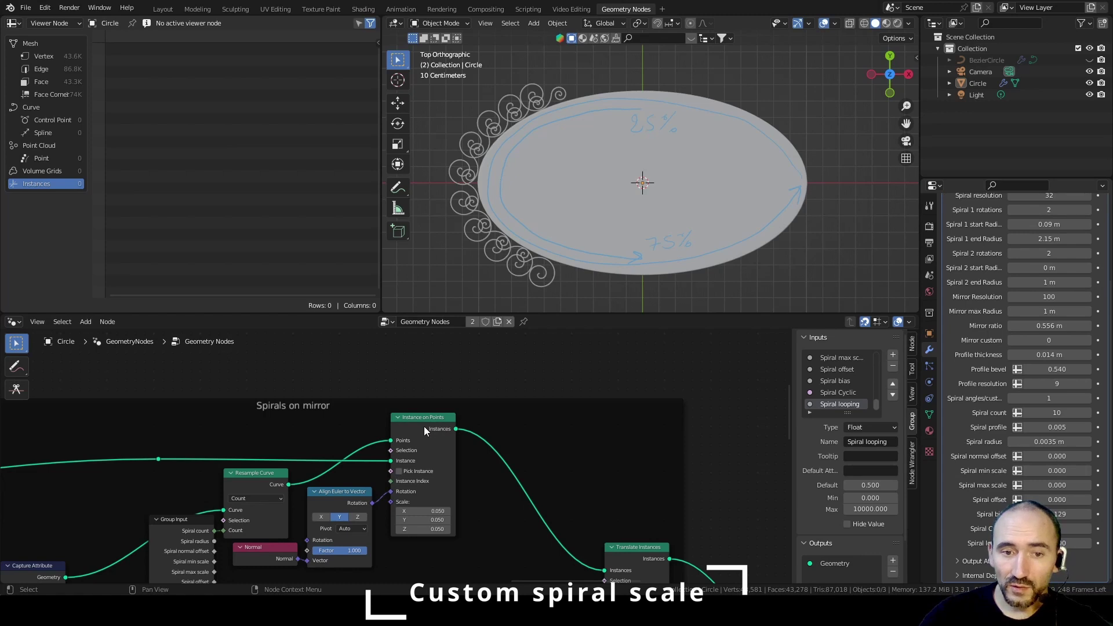
drag(425, 430, 559, 435)
Step: Add a Named Attribute node reading "scaling" and connect its attribute to the Scale input of Instance on Points
key(F3)
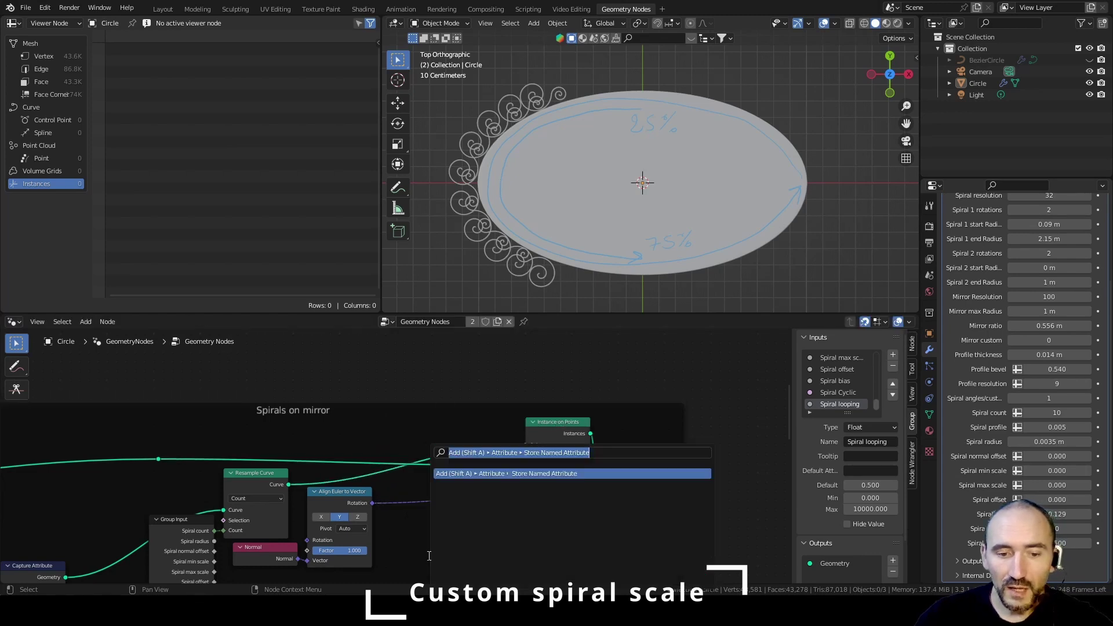
text(attribu)
key(Down)
key(Return)
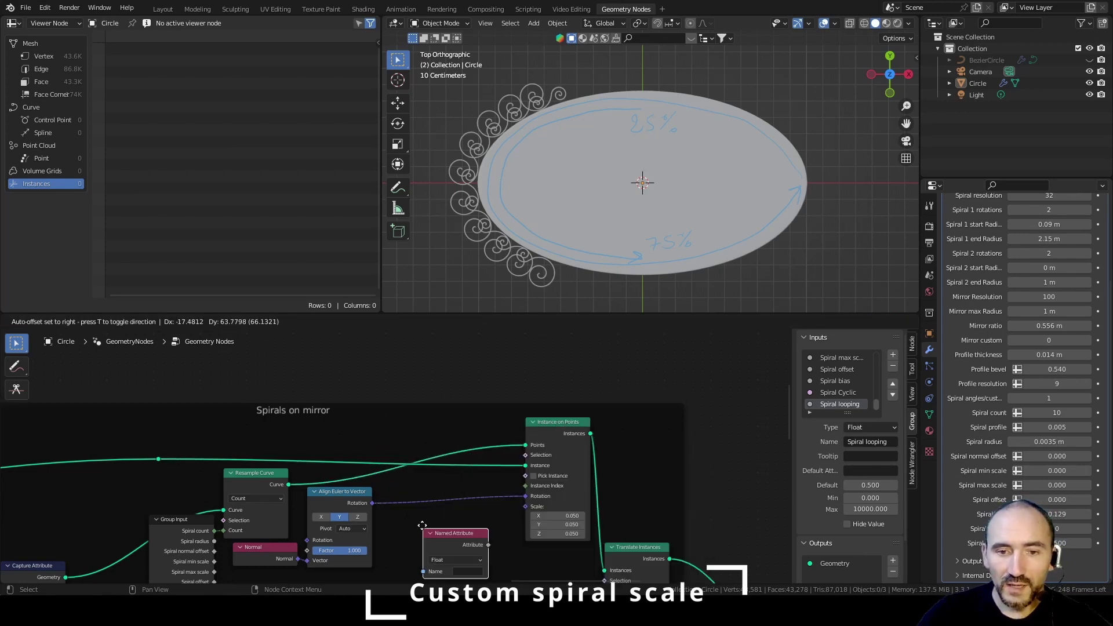
click(436, 521)
click(474, 562)
click(487, 522)
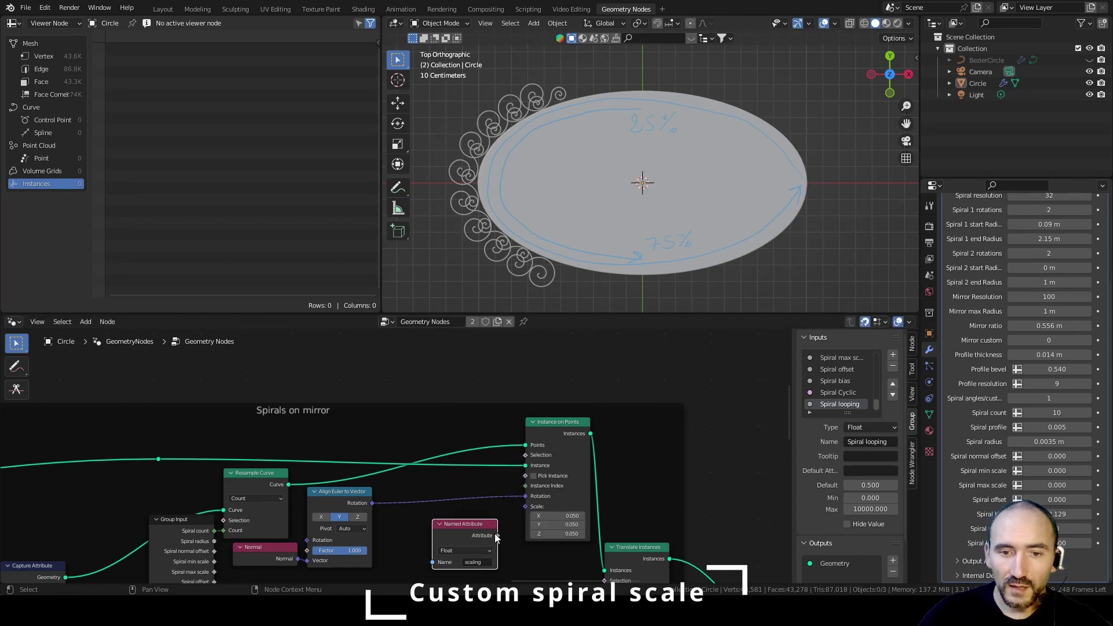
mouse_move(497, 535)
mouse_down()
mouse_move(527, 507)
mouse_move(499, 515)
mouse_up()
Step: Set the modifier's Spiral max scale to 0.047, Spiral min scale to 0.009 and Spiral bias to 0.5
mouse_move(1046, 488)
mouse_down()
mouse_move(1064, 488)
mouse_move(1055, 472)
mouse_up()
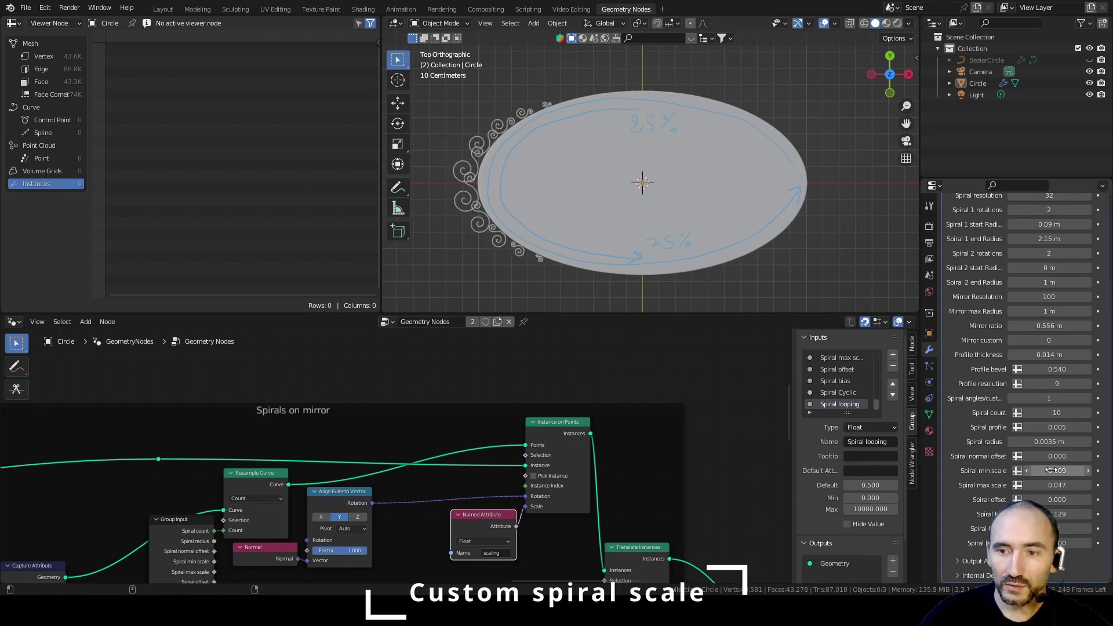
drag(1067, 514, 1060, 511)
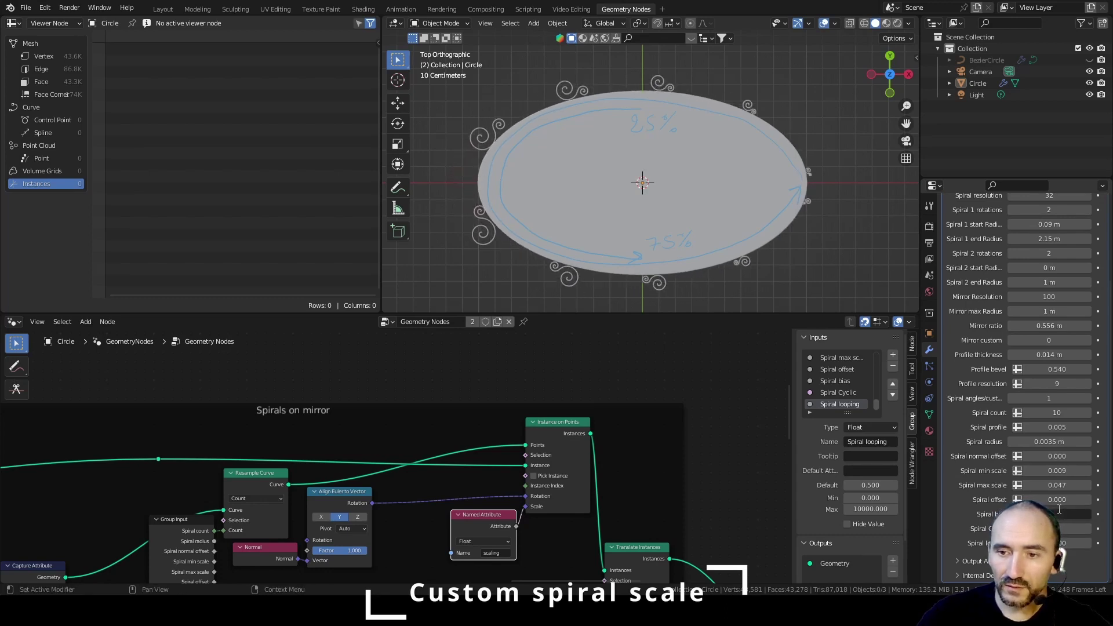
text(0.5)
key(Return)
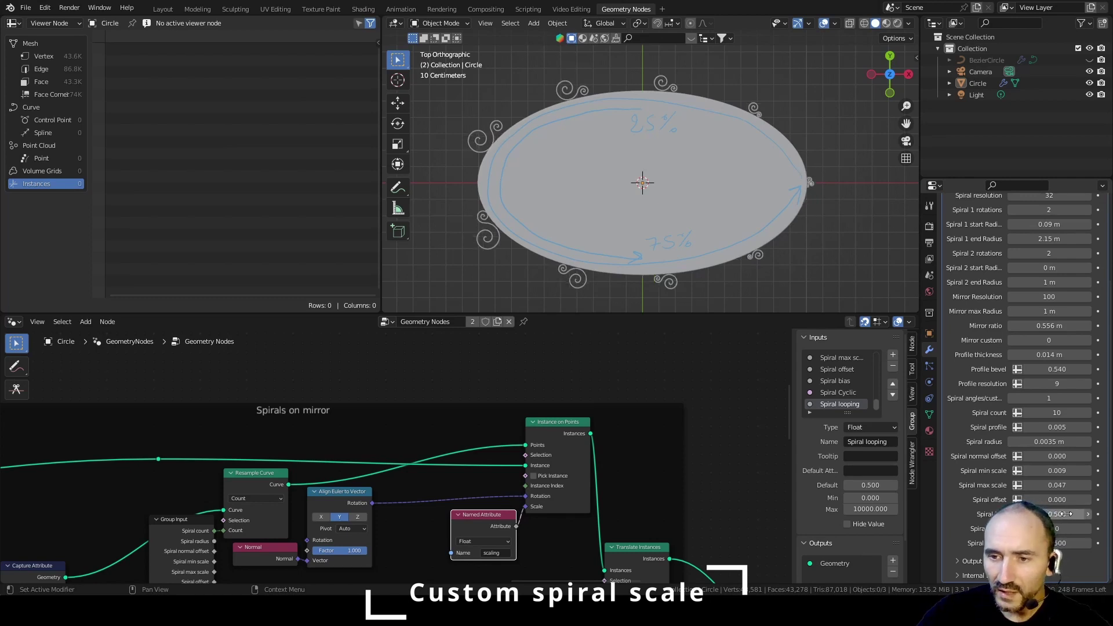
Step: Set the modifier's Spiral looping value to 1
double_click(1059, 543)
text(1)
key(Return)
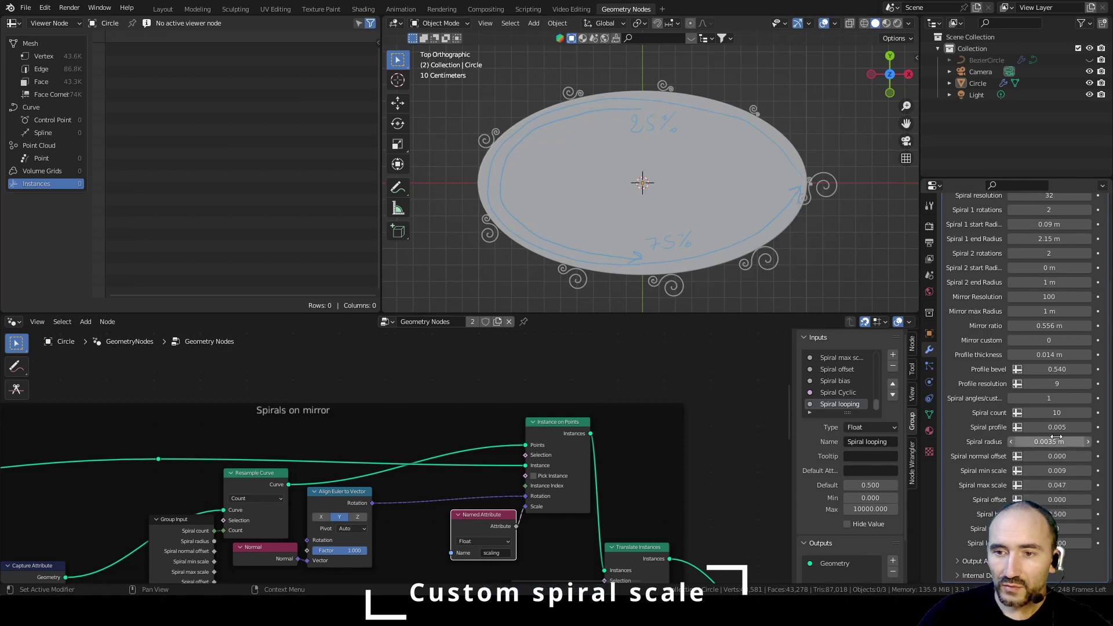
Step: Raise the Spiral count to 19, lower the Spiral min scale to 0, and save the file
drag(1057, 413, 1069, 412)
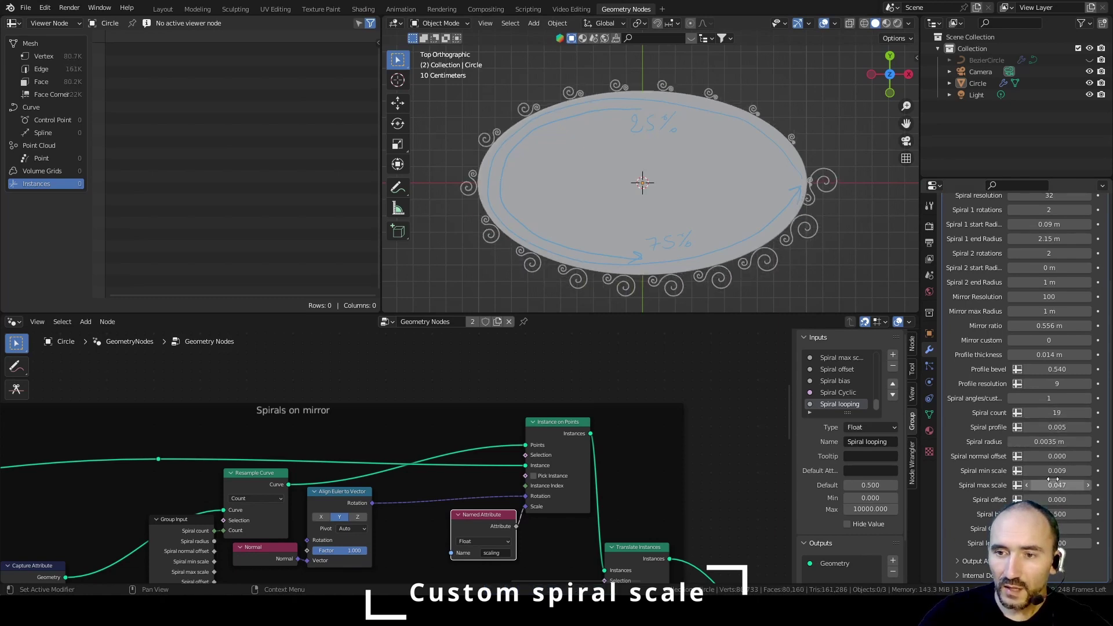
drag(1057, 471, 1050, 471)
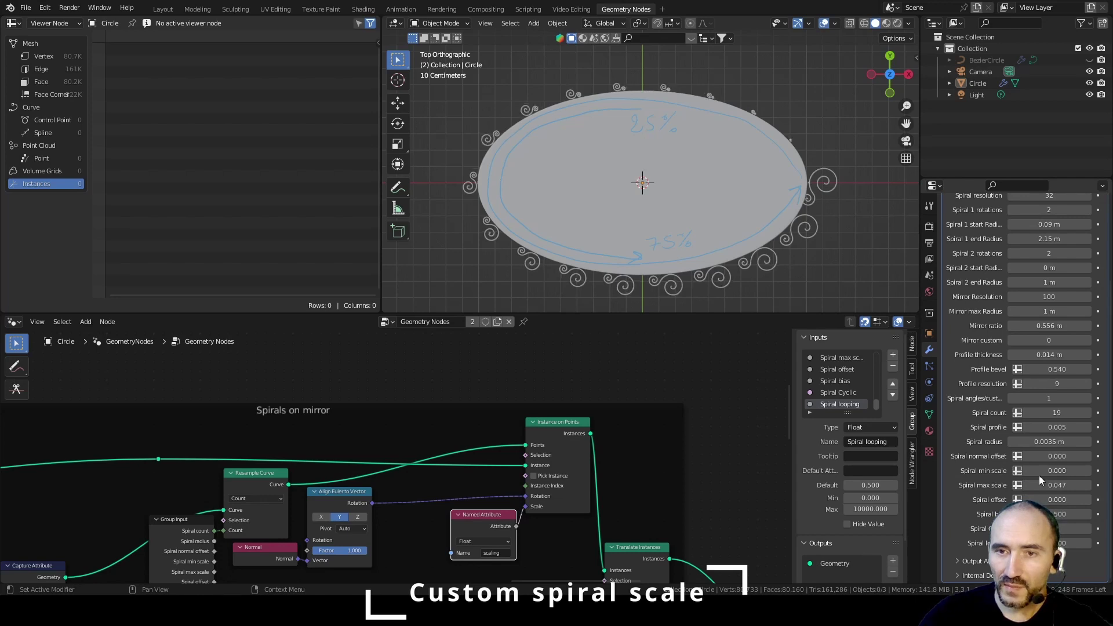
key(ctrl+s)
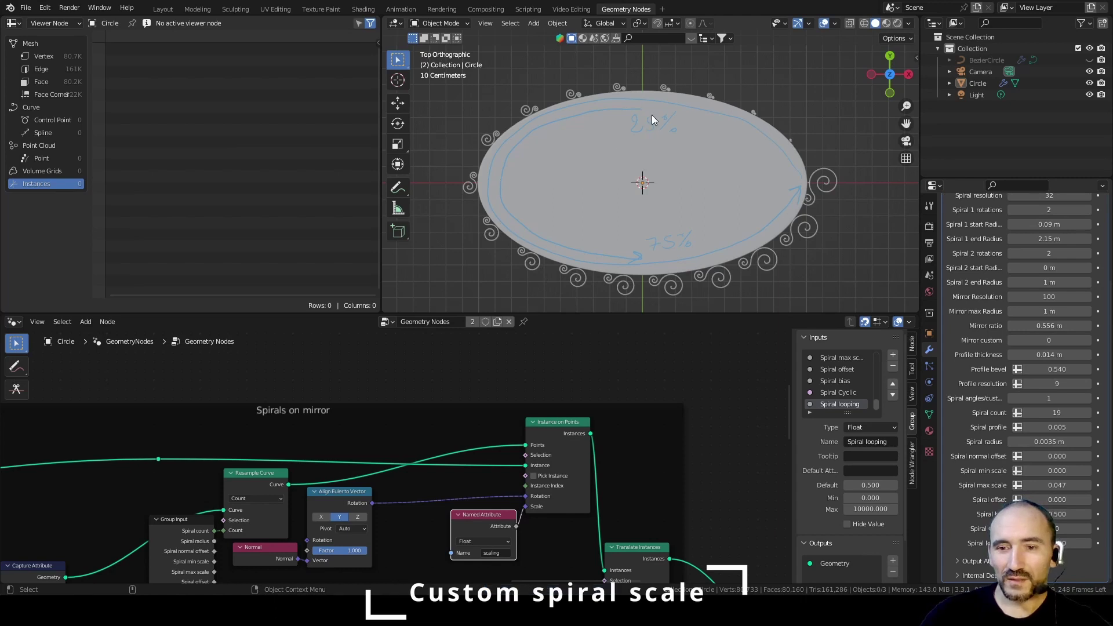
Step: Lower the Spiral looping value until the spiral sizes peak at both the top and bottom of the ellipse, and save the file
scroll(406, 383, down, 2)
middle_drag(405, 382, 458, 456)
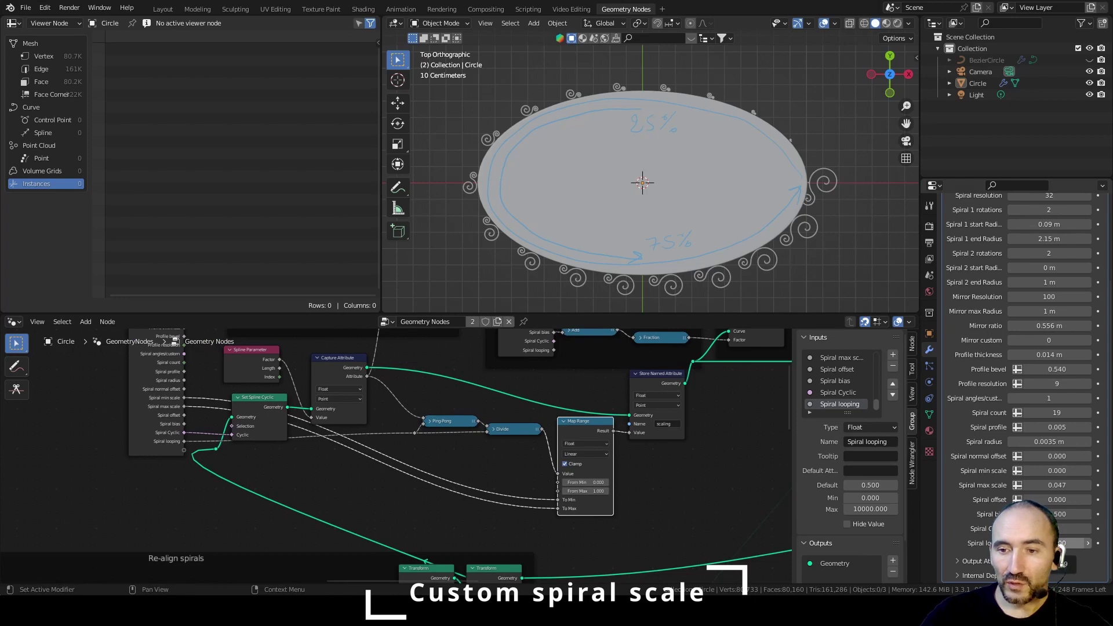
drag(1050, 543, 1045, 543)
click(1049, 543)
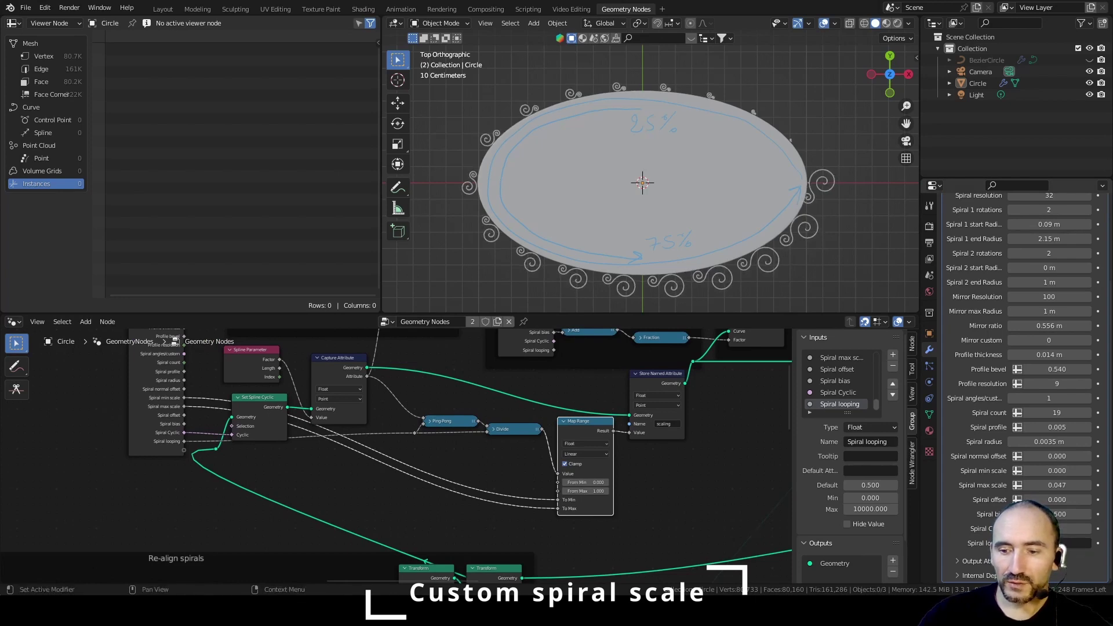
key(Return)
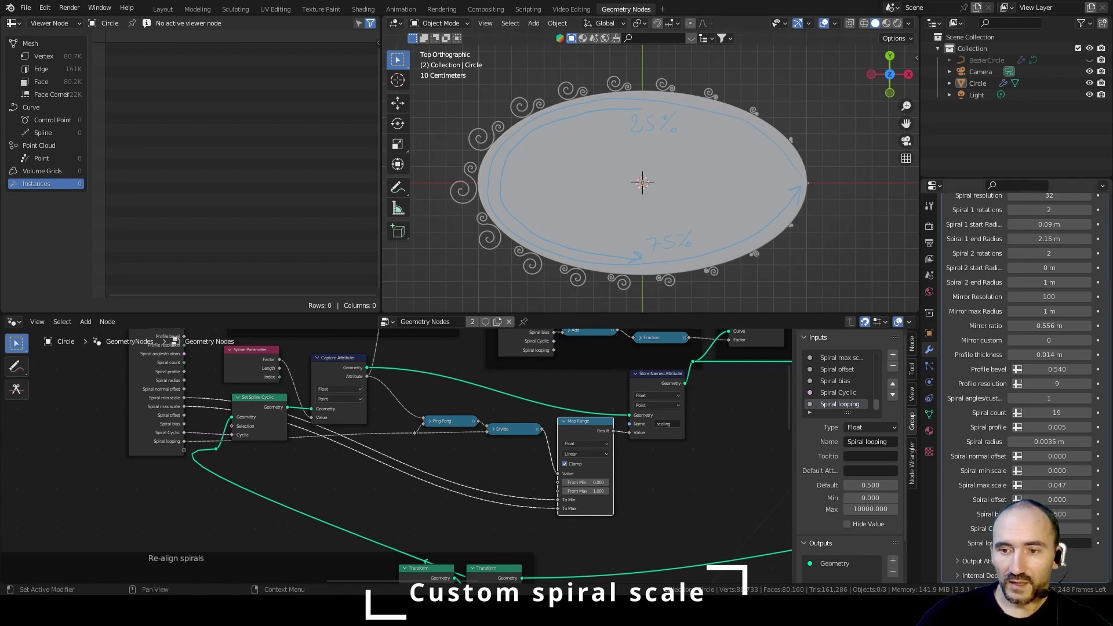
key(Return)
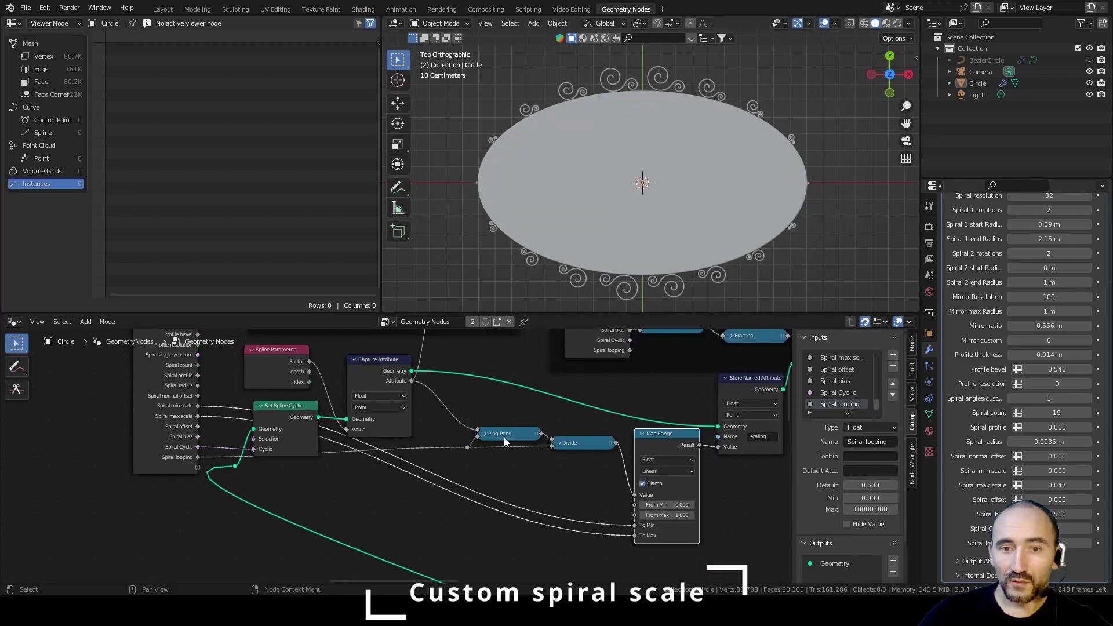
key(ctrl+s)
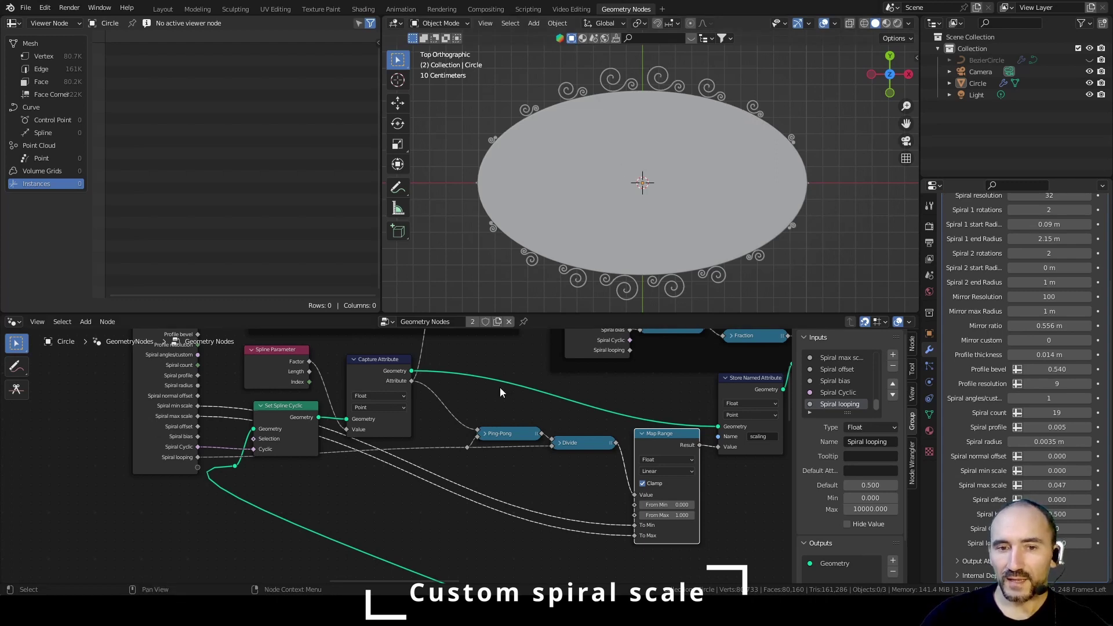
Step: Add another float group input after Spiral looping and name it Spiral shrink
middle_drag(455, 412, 365, 434)
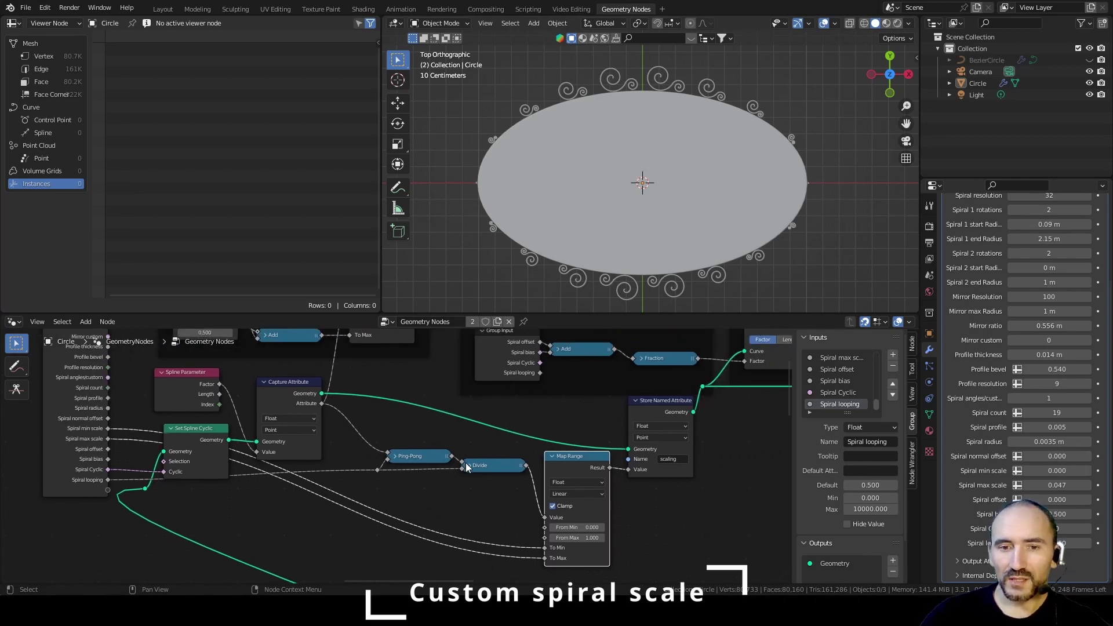
click(438, 501)
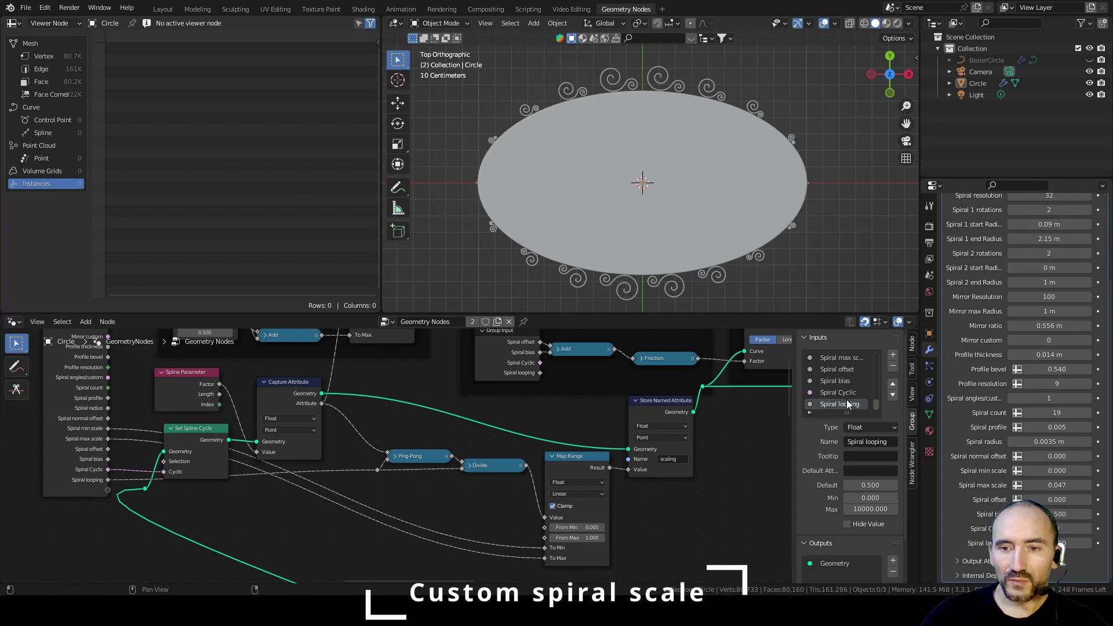
click(892, 354)
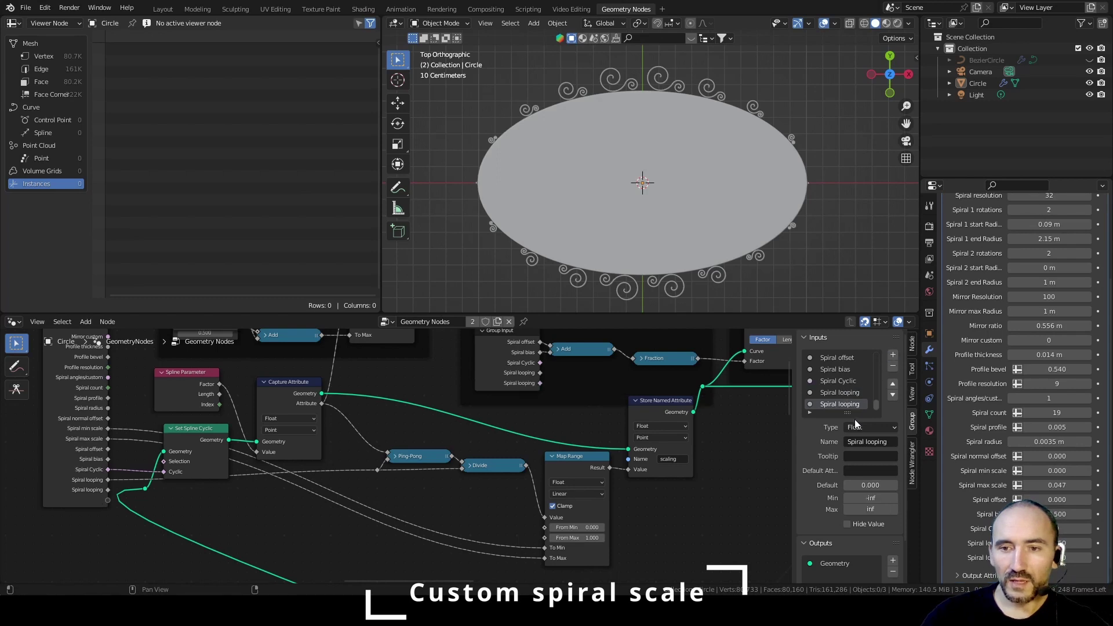
double_click(875, 442)
text(sh)
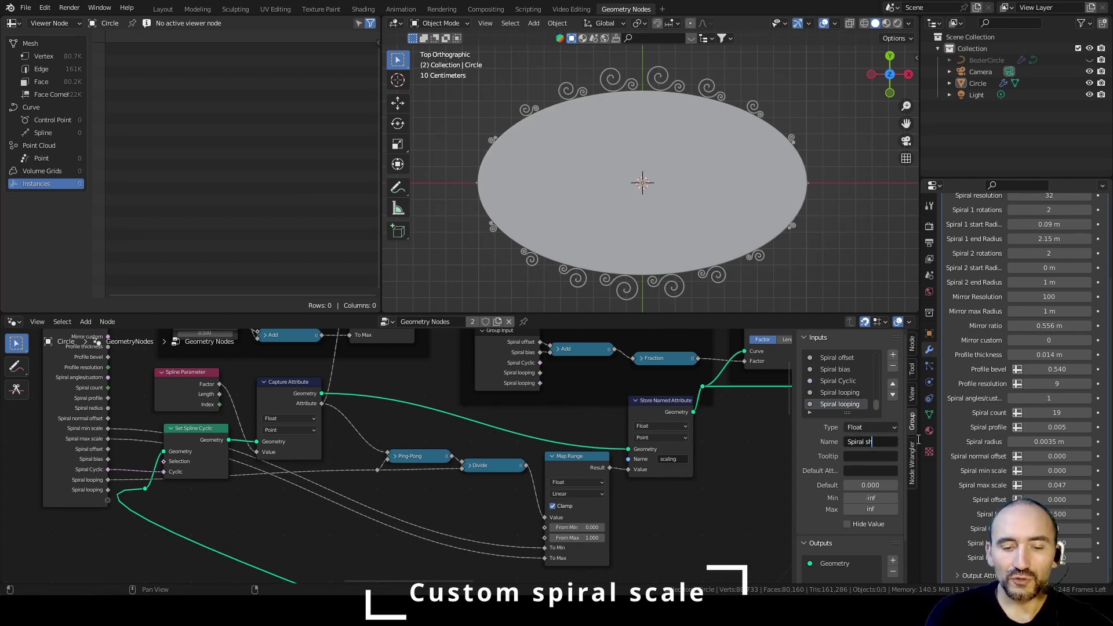
text(rink)
key(Return)
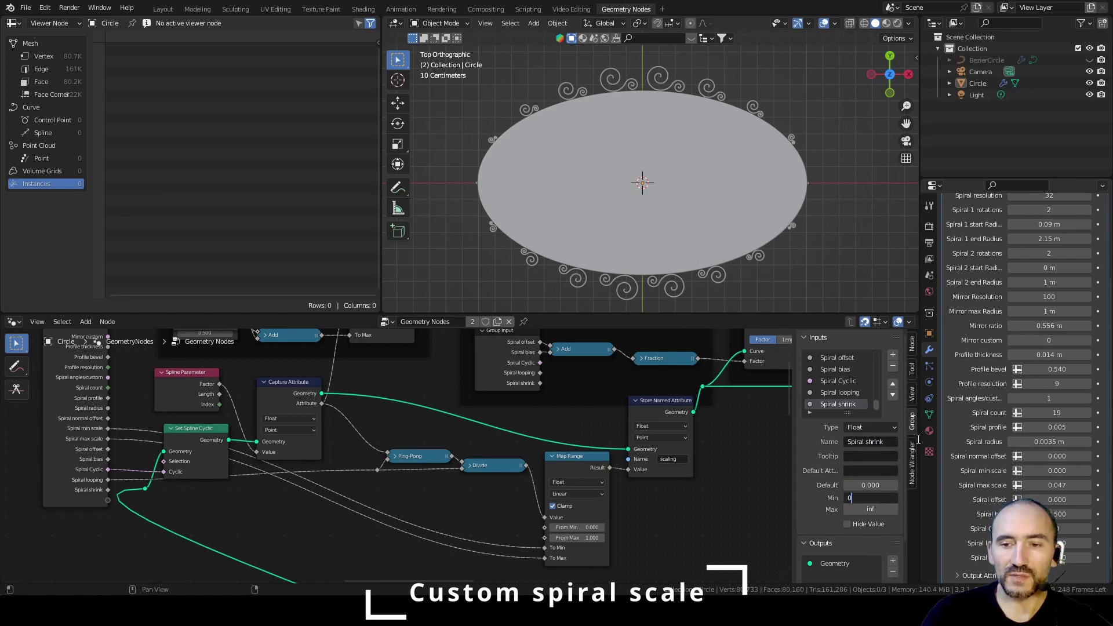
Step: Limit the Spiral shrink input to a minimum of 0 and a maximum of 1
key(BackSpace)
click(870, 509)
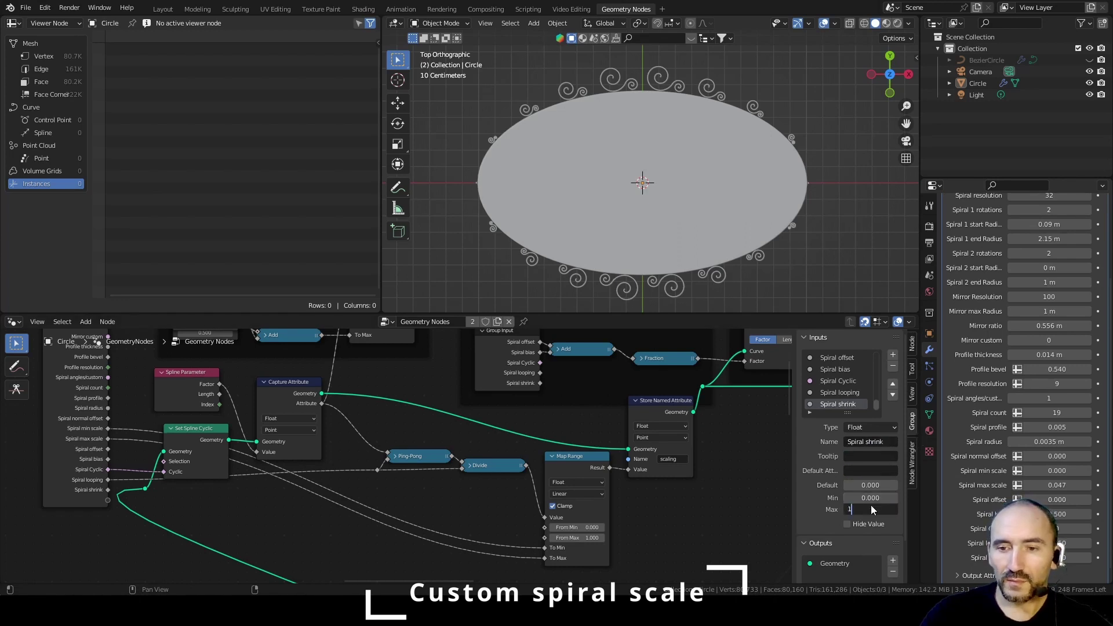
text(1)
key(Return)
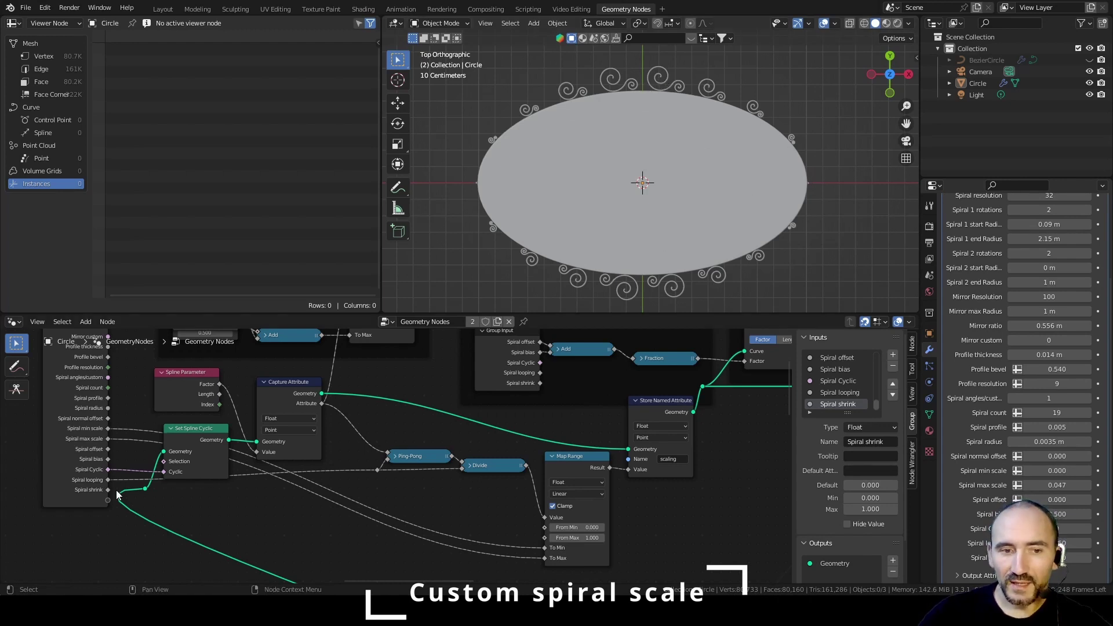
Step: Duplicate the Map Range node in front of the original and shift the upstream nodes back to make room for it
key(shift+d)
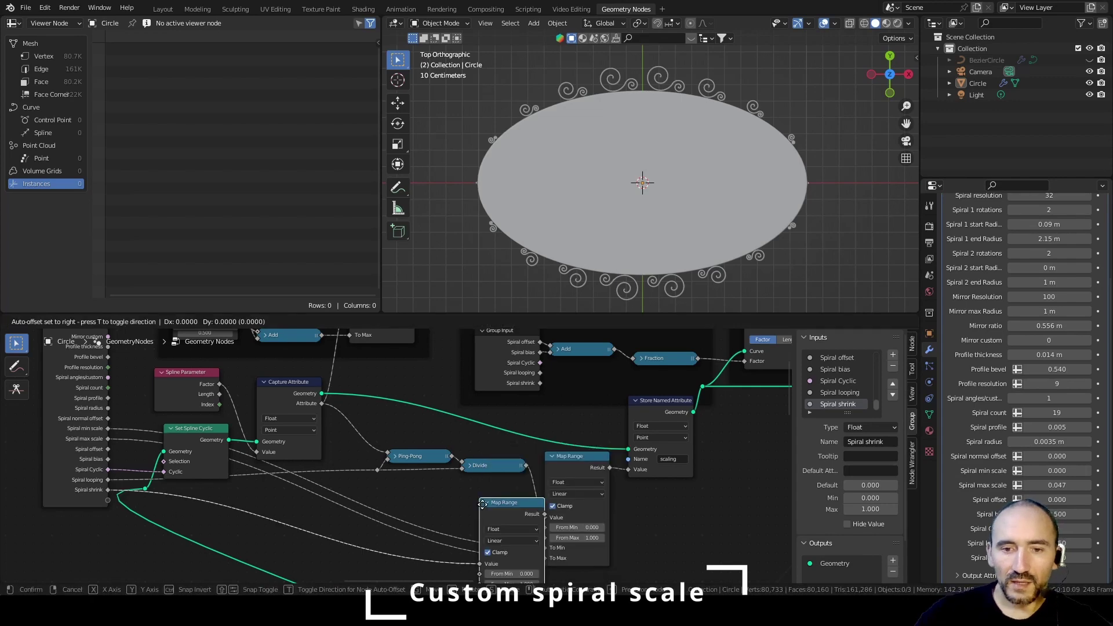
click(535, 447)
scroll(346, 423, down, 3)
drag(164, 423, 404, 519)
shift+click(472, 470)
key(g)
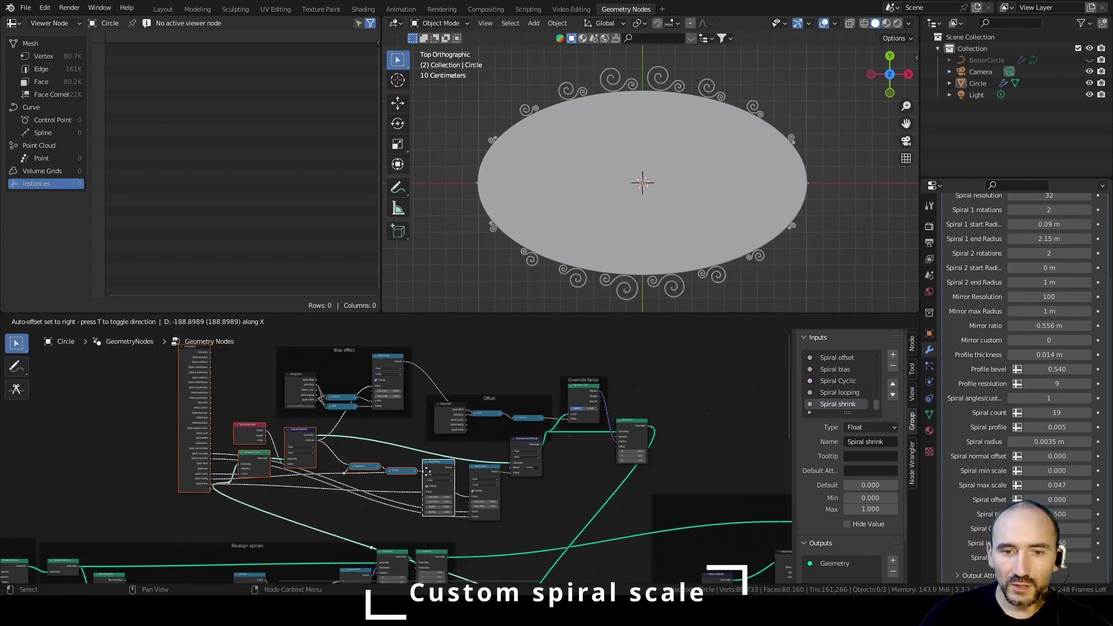
click(440, 470)
Step: Move the geometry link's reroute above the Re-align spirals frame out of the way of the other nodes
scroll(443, 486, up, 3)
scroll(443, 486, up, 2)
middle_drag(442, 487, 462, 369)
click(288, 444)
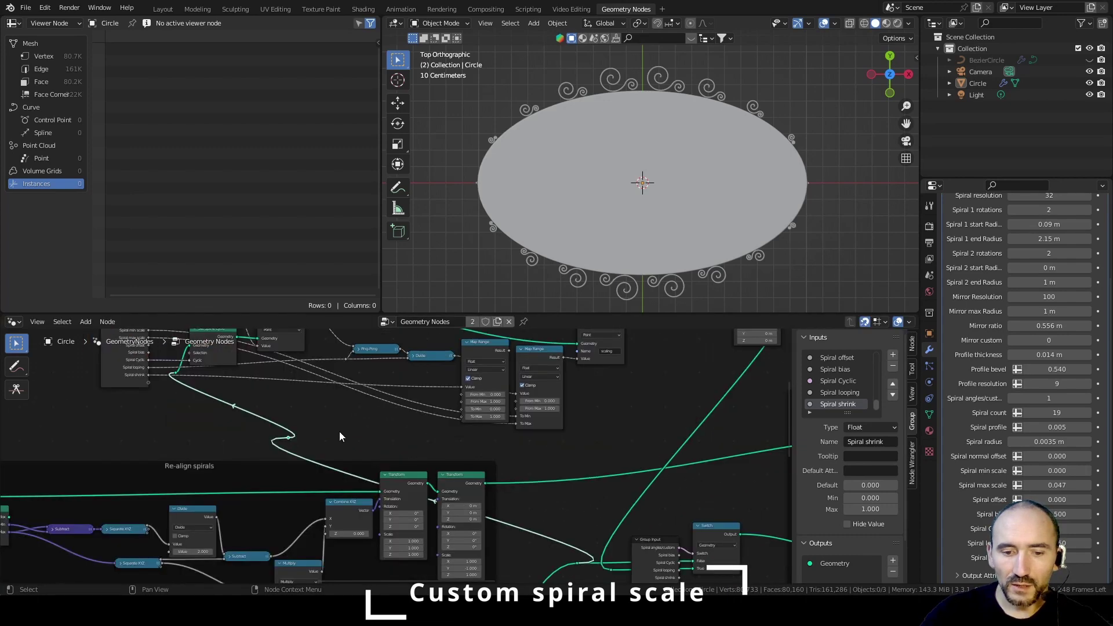
key(g)
click(613, 467)
Step: Hide the unused sockets of the Group Input node that feeds the scale nodes
middle_drag(333, 429, 441, 480)
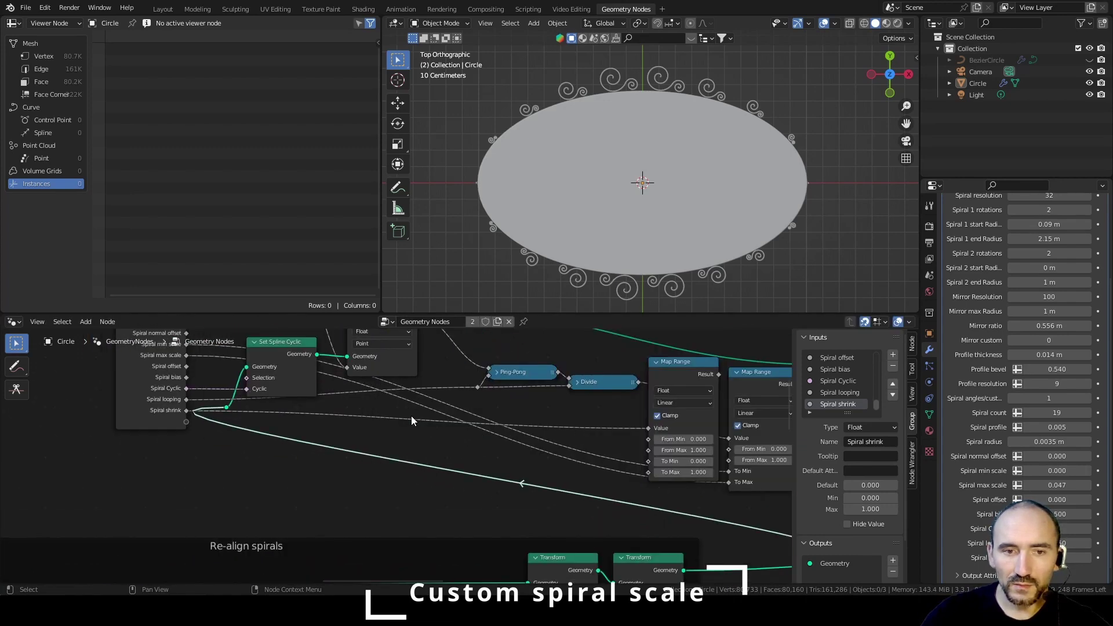
scroll(441, 479, up, 3)
key(ctrl+h)
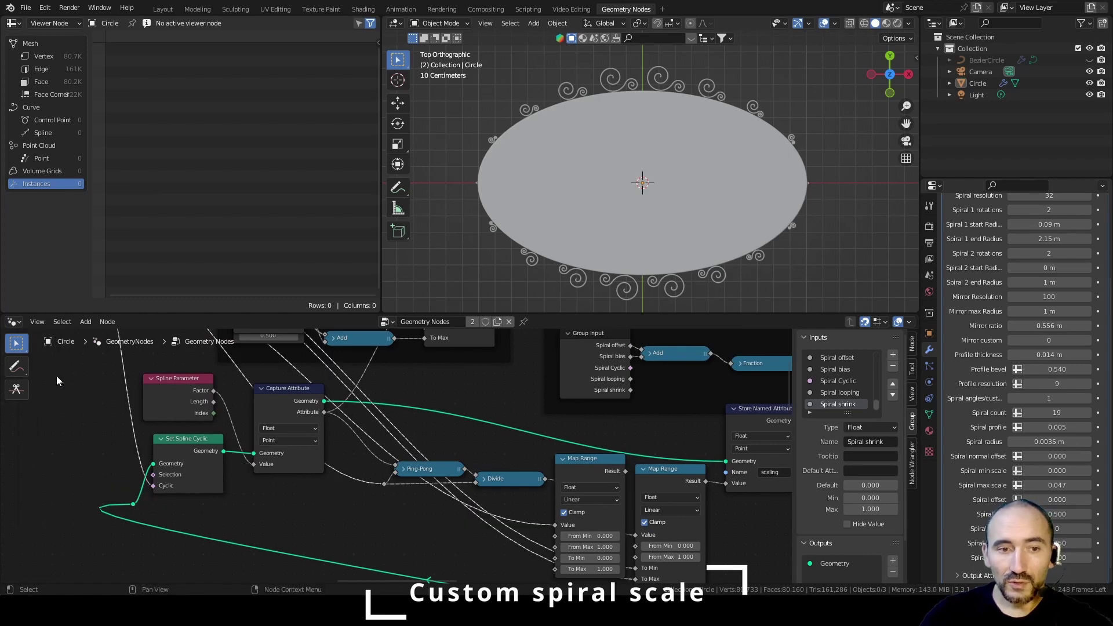
Step: Connect the Divide output to the duplicated Map Range's value, and its result to the value of the second Map Range
scroll(106, 378, down, 2)
scroll(637, 534, up, 6)
drag(436, 423, 450, 485)
drag(545, 411, 561, 502)
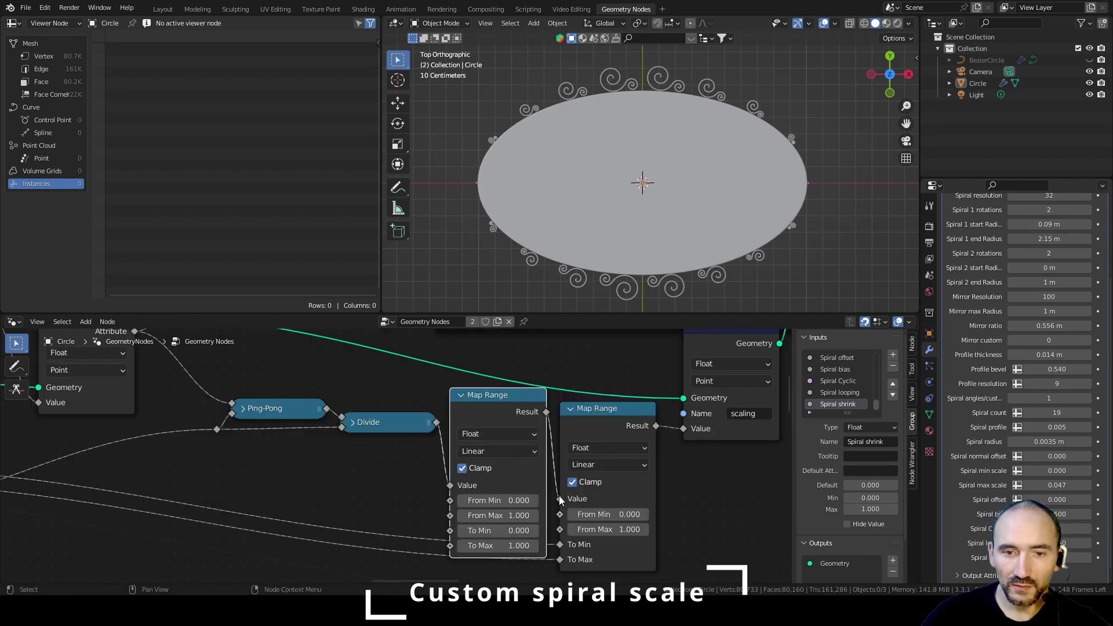
Step: Connect the Spiral shrink group input to From Min of the first Map Range node
scroll(560, 502, down, 1)
middle_drag(509, 501, 647, 486)
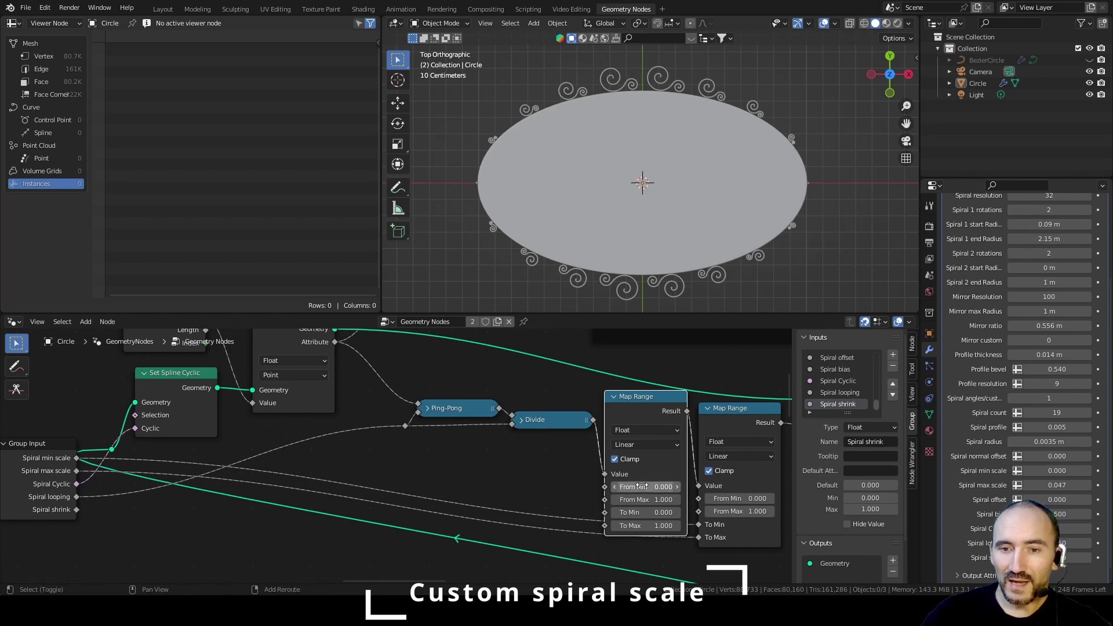
drag(641, 487, 664, 487)
drag(76, 509, 603, 486)
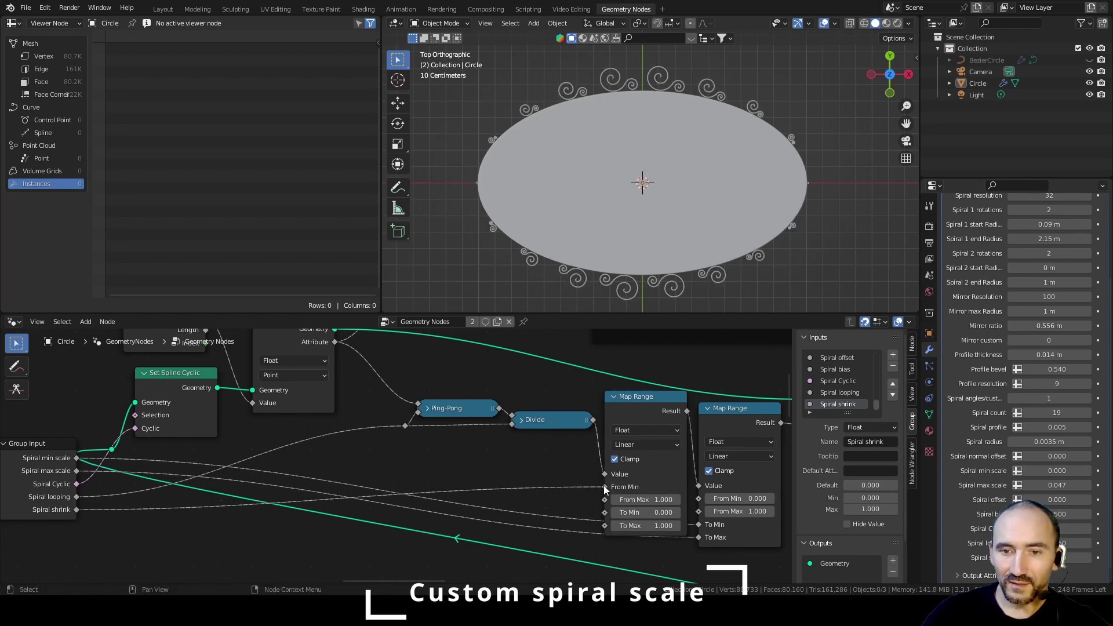
Step: Increase the modifier's Spiral count to 27
scroll(689, 196, up, 1)
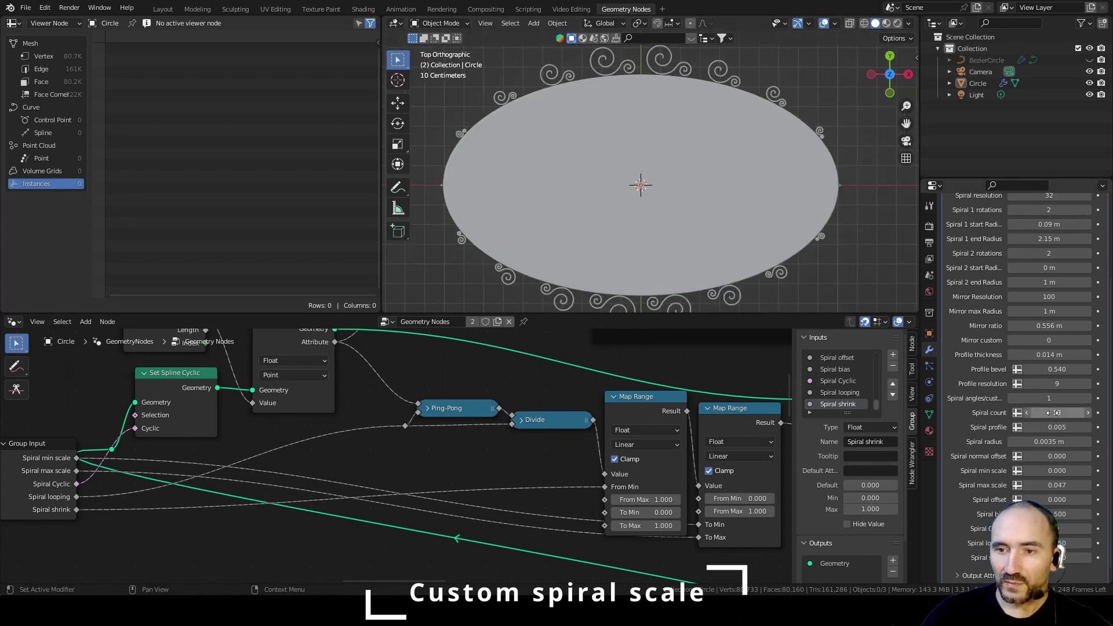
mouse_move(1053, 412)
mouse_down()
mouse_move(1077, 412)
mouse_move(1053, 412)
mouse_up()
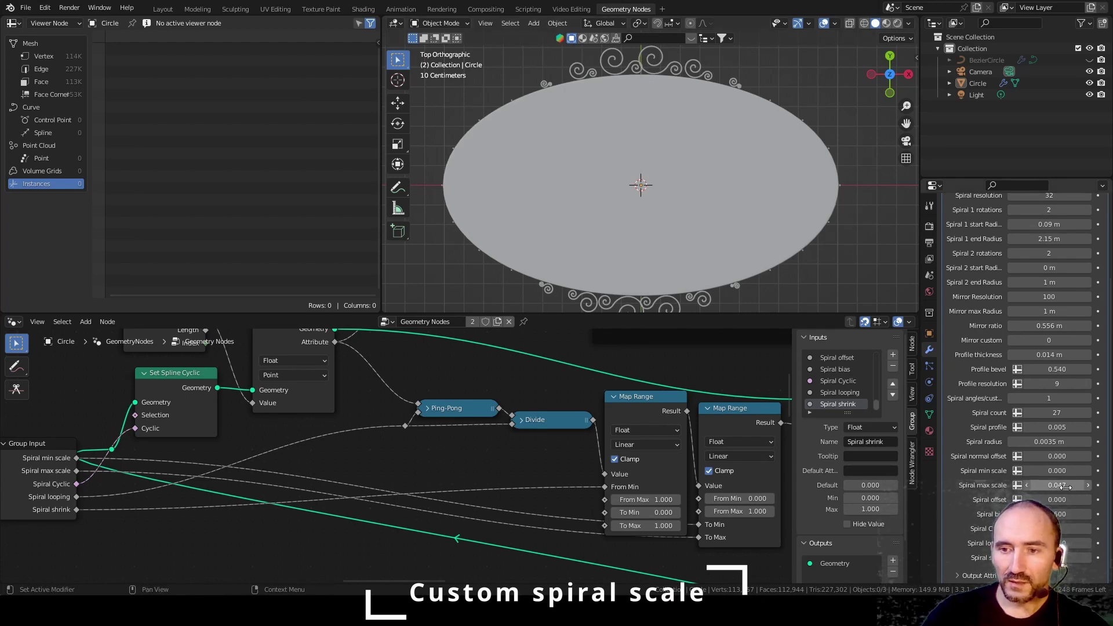
Step: Save the file and move the Divide and Ping-Pong nodes down in line with the first Map Range's inputs
key(ctrl+s)
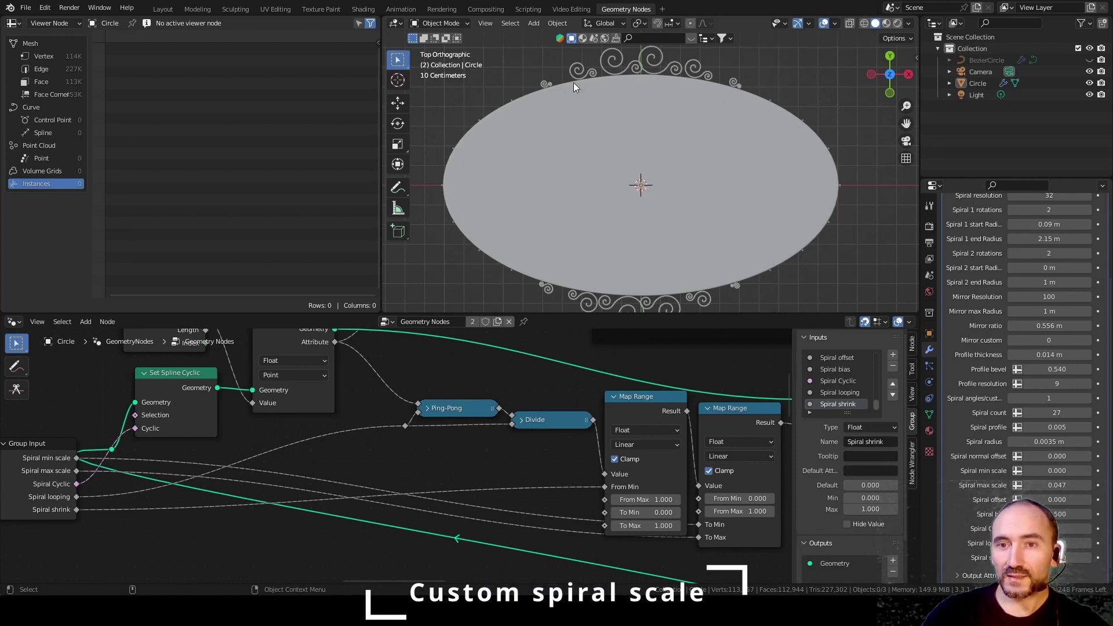
scroll(520, 432, down, 2)
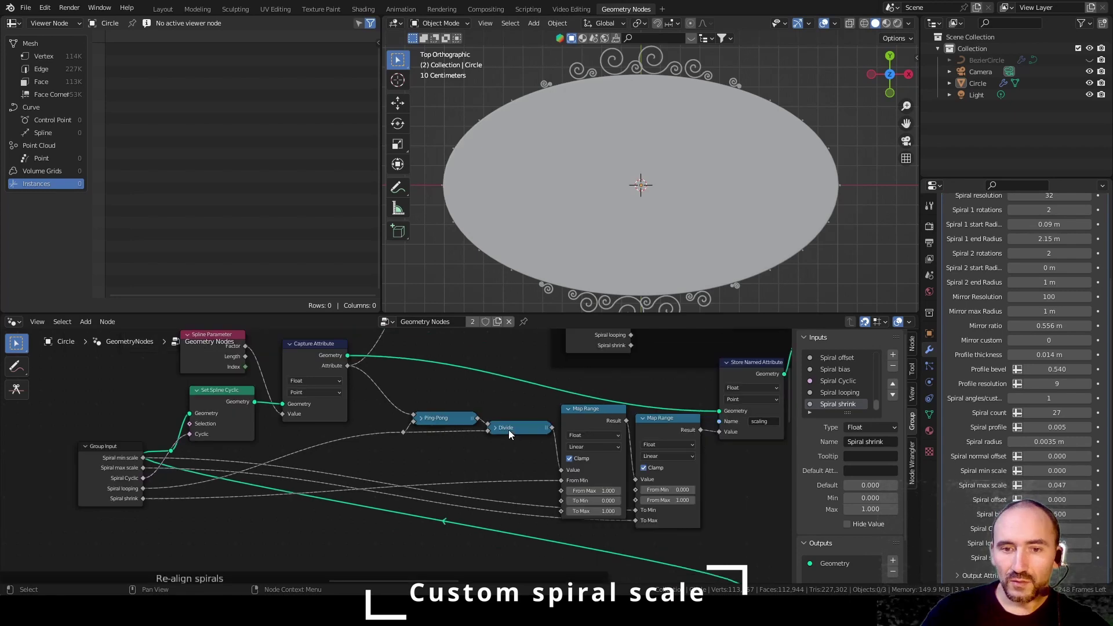
drag(508, 429, 505, 467)
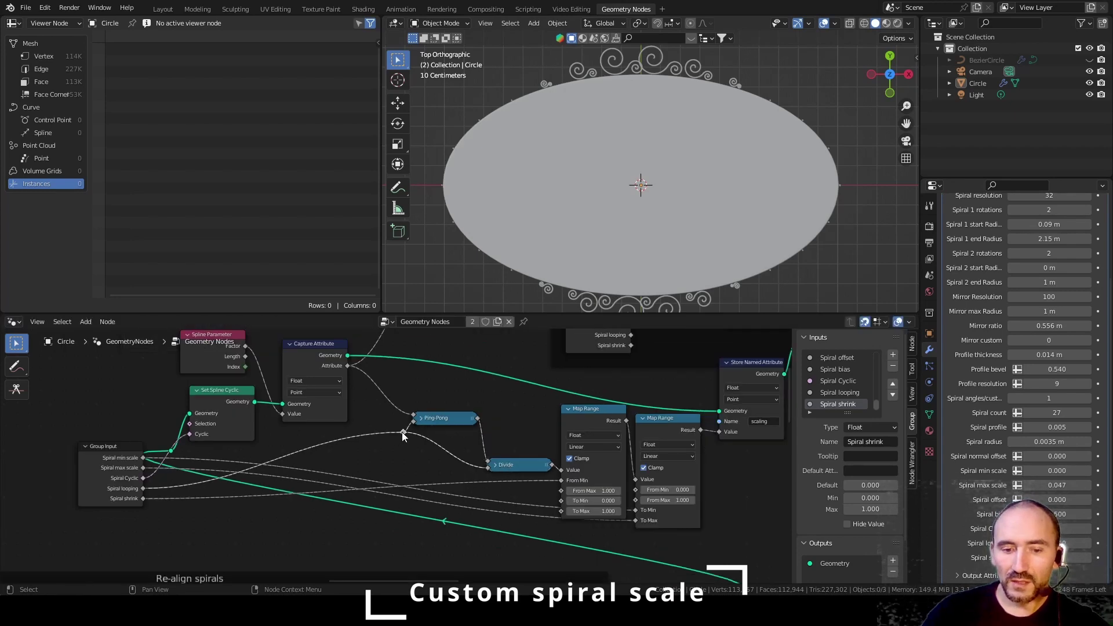
drag(434, 418, 438, 445)
scroll(445, 445, down, 4)
middle_drag(483, 401, 477, 444)
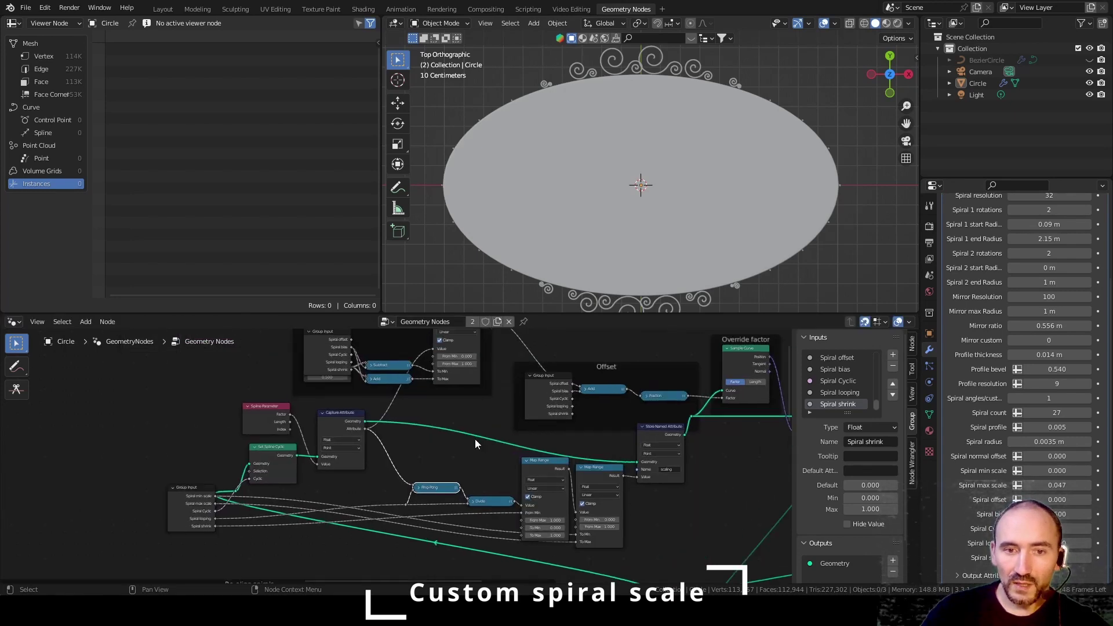
Step: Hide the unused outputs of the Spline Parameter node and place it below Set Spline Cyclic
scroll(477, 445, up, 2)
click(242, 417)
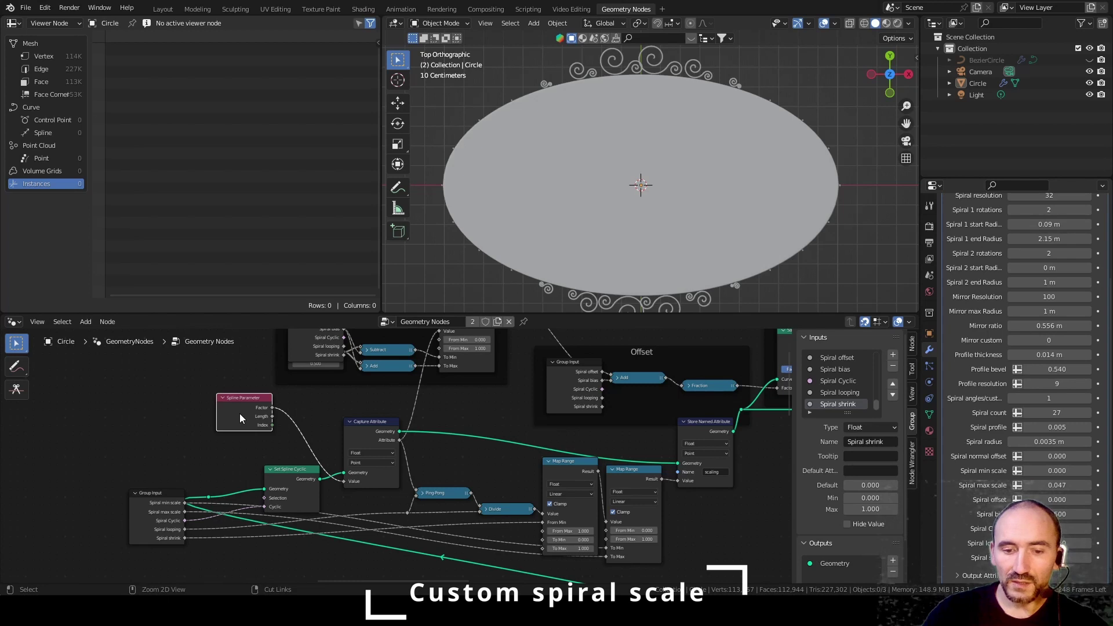
key(ctrl+h)
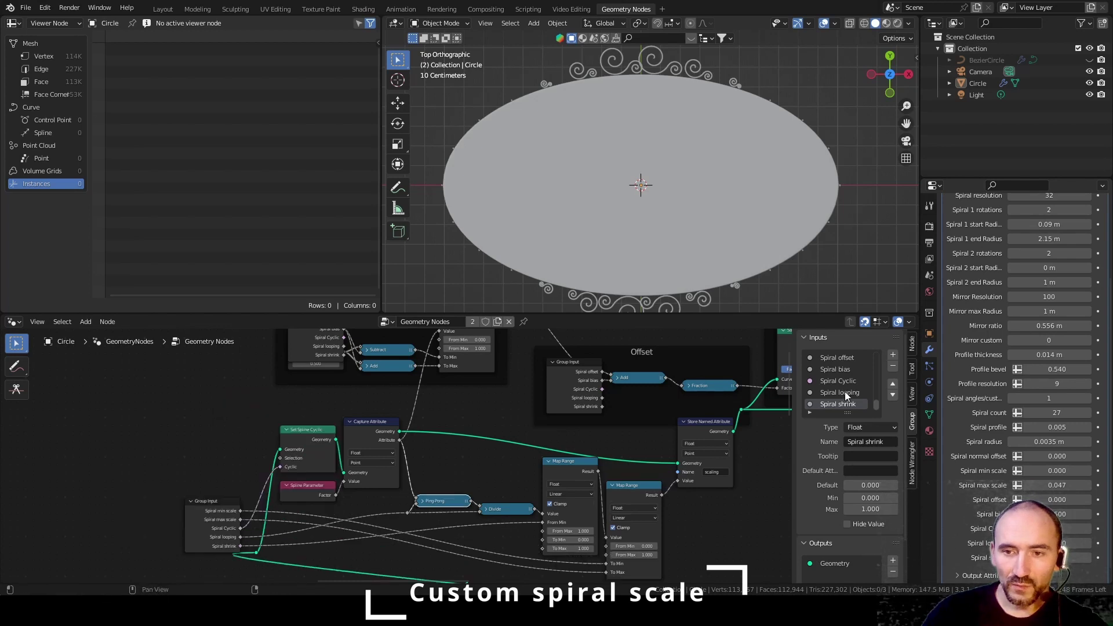
Step: Move the Spiral looping and Spiral shrink group inputs up so they sit directly above Spiral min scale
click(843, 392)
click(891, 385)
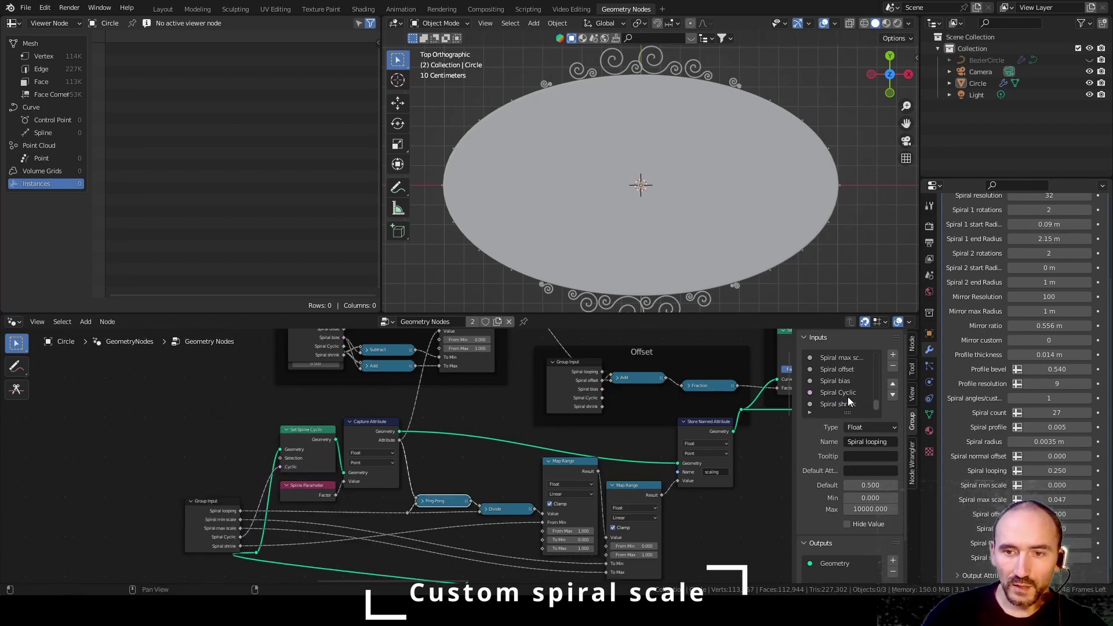
click(849, 404)
click(893, 384)
click(892, 384)
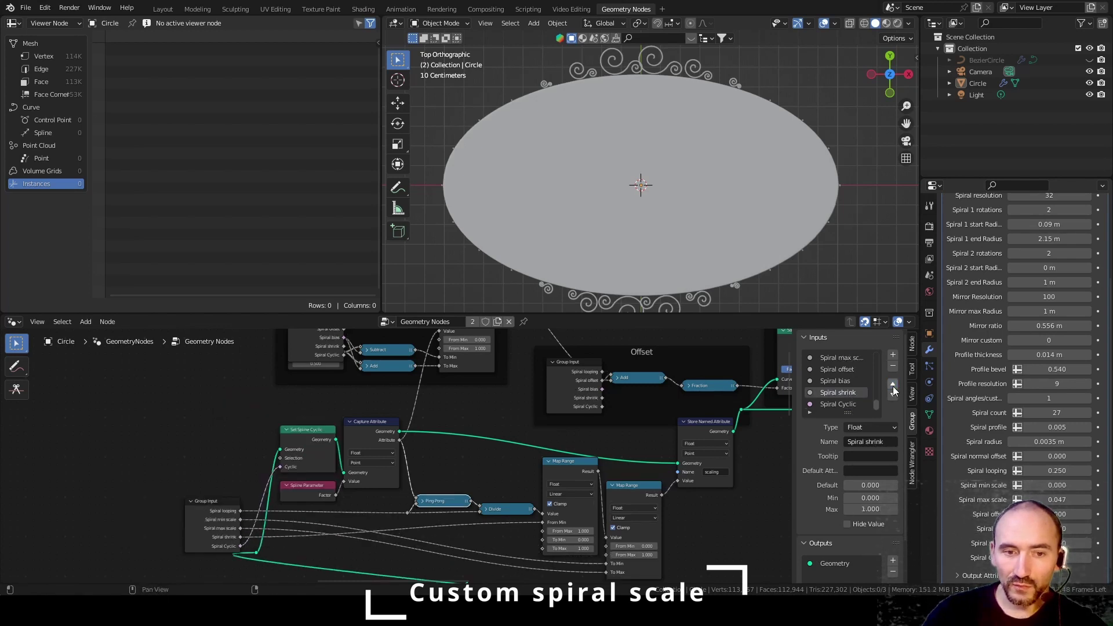
click(893, 384)
click(892, 384)
click(892, 385)
Step: Move the Store Named Attribute node closer to the Map Range nodes and hide the unused sockets of the Offset frame's Group Input
drag(466, 442, 461, 448)
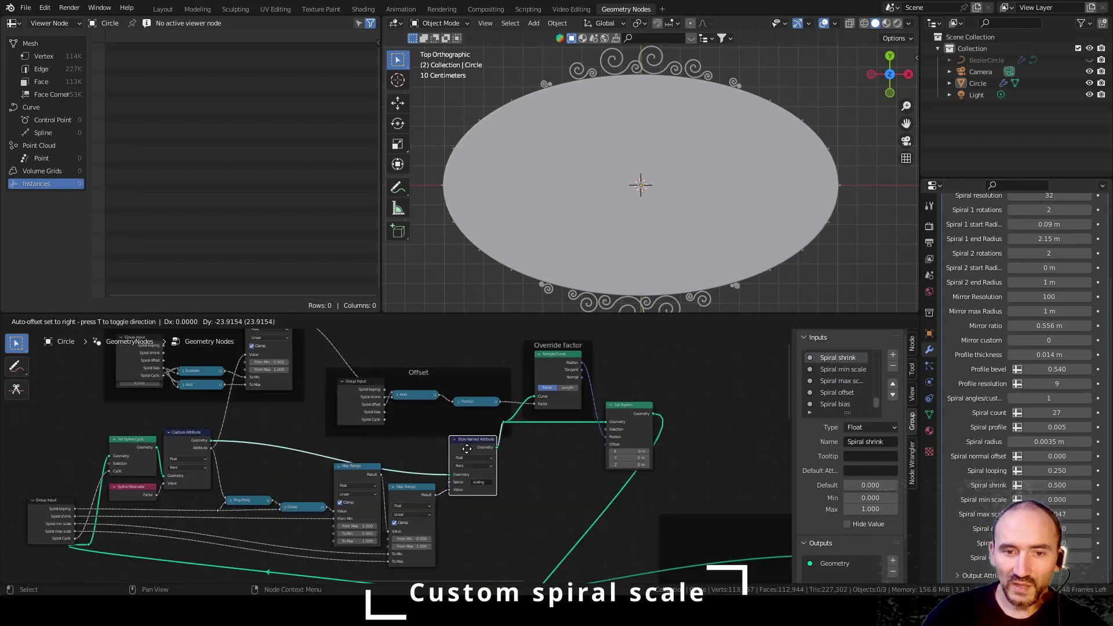
drag(355, 477, 356, 477)
scroll(355, 477, up, 3)
drag(518, 439, 520, 413)
scroll(469, 443, down, 3)
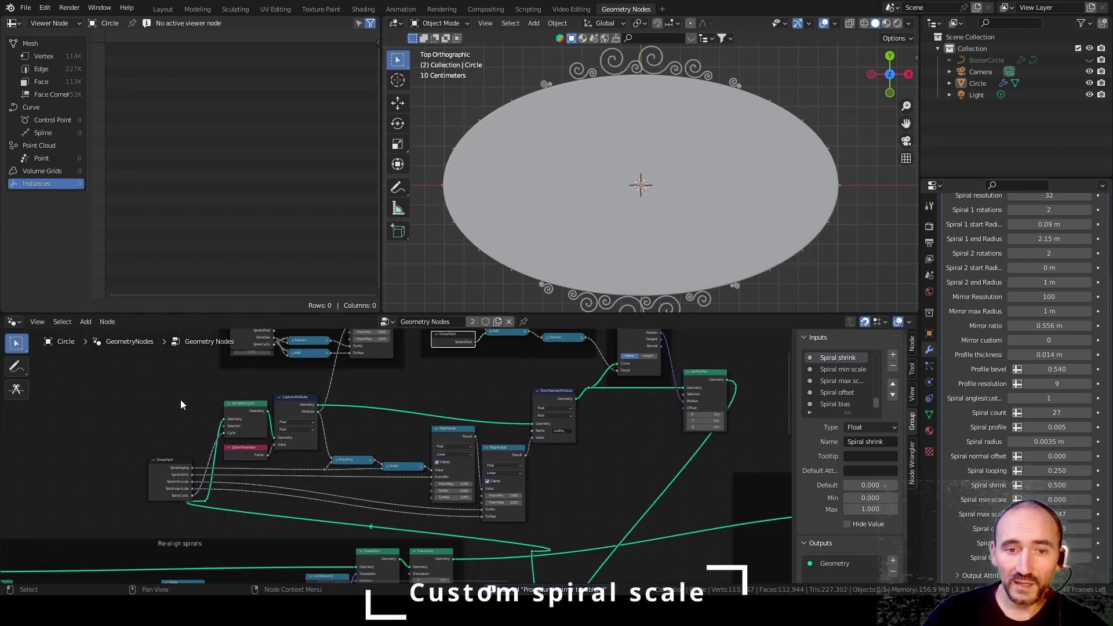
Step: Enclose the spiral scale nodes, from the Group Input to Store Named Attribute, in a frame and open its label for editing
drag(125, 381, 576, 529)
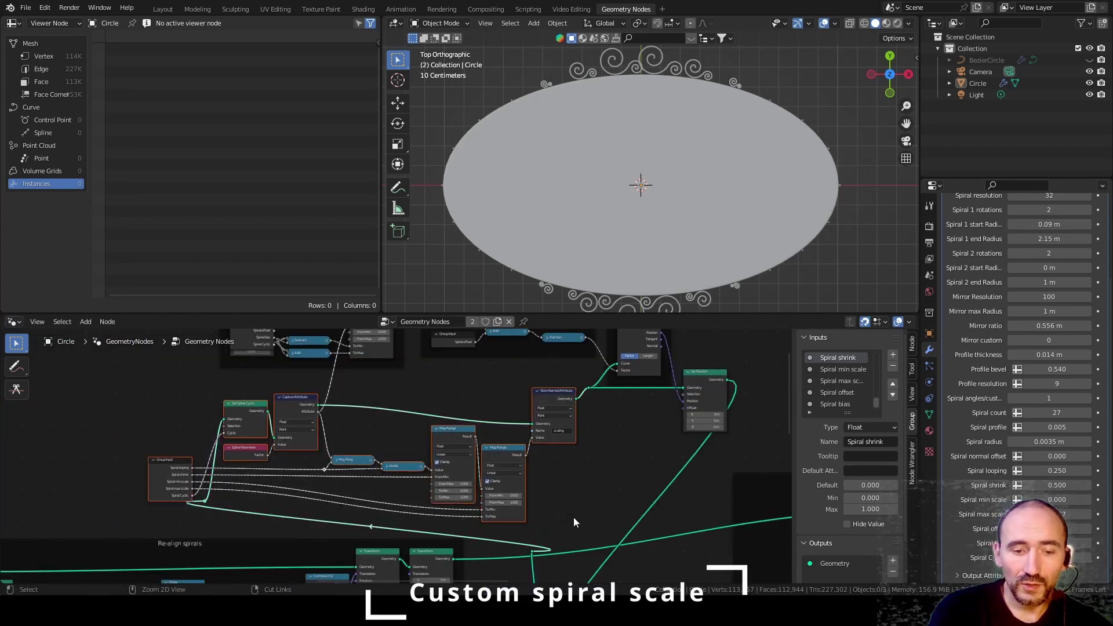
key(ctrl+j)
key(F2)
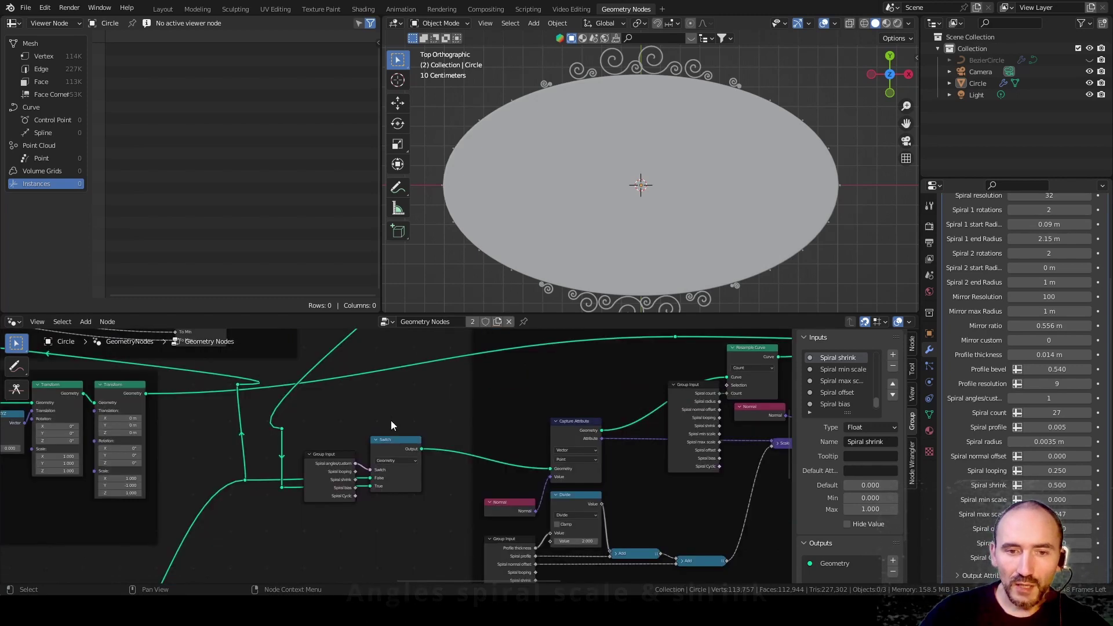
Step: Set the modifier's Spiral angles/custom value to 0
scroll(386, 421, up, 3)
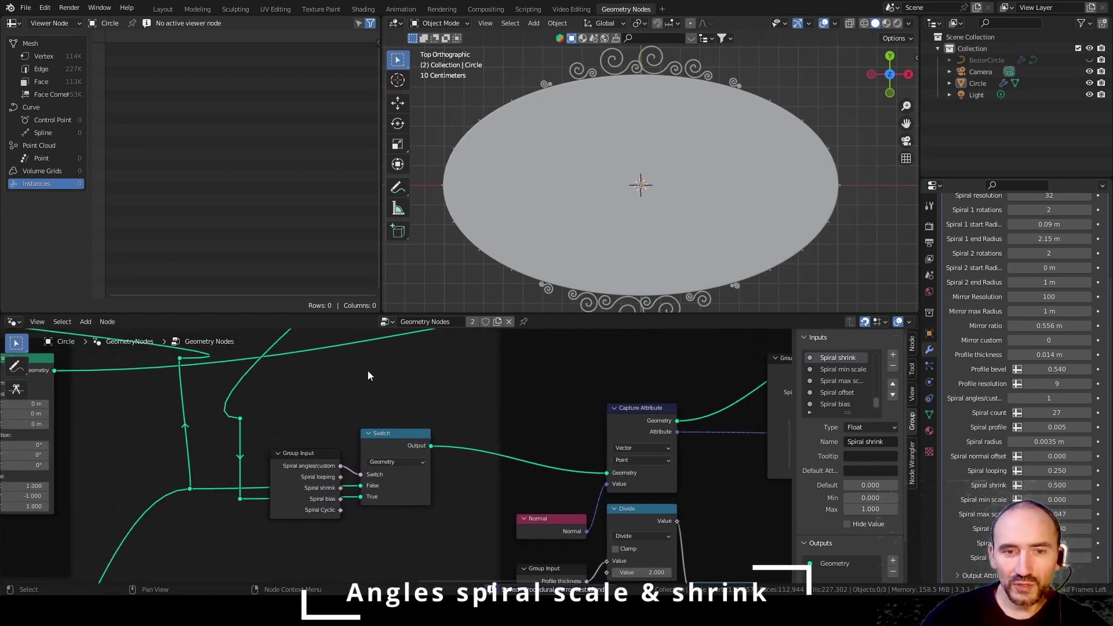
middle_drag(368, 370, 444, 549)
middle_drag(405, 341, 467, 440)
middle_drag(475, 480, 354, 385)
middle_drag(442, 486, 382, 397)
middle_drag(365, 466, 347, 380)
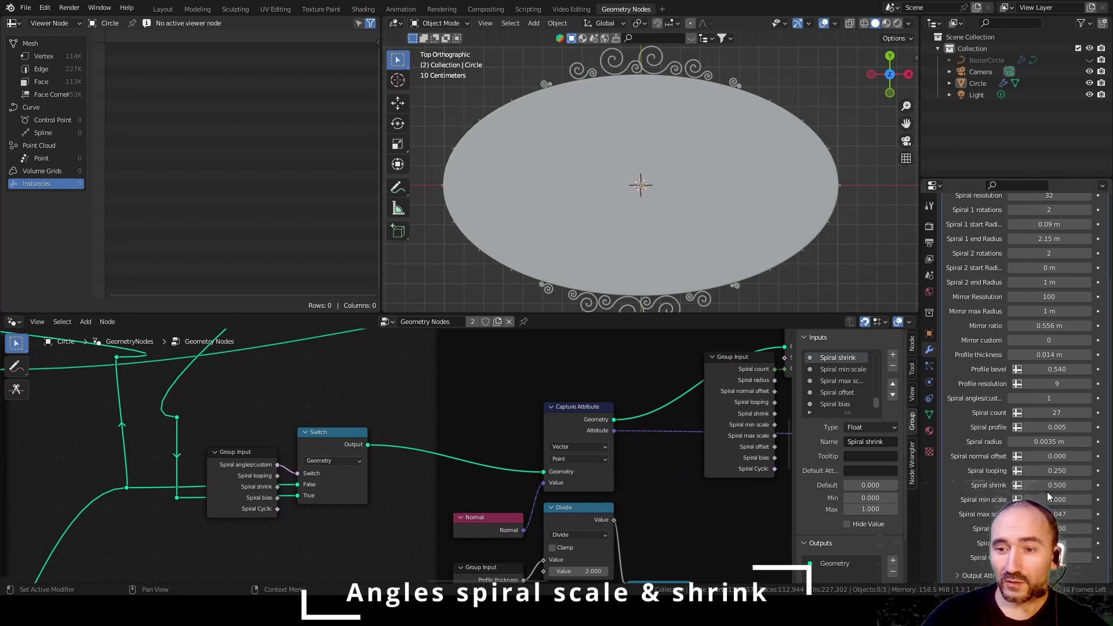
drag(1029, 394, 1017, 394)
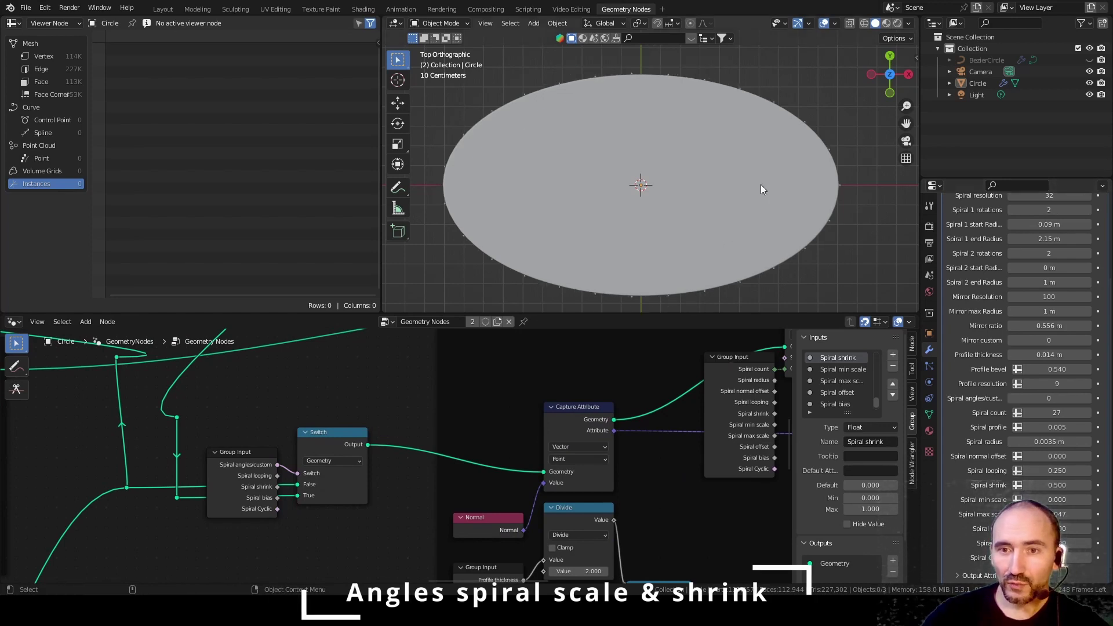
Step: Preview the output of the Resample Curve node in the Spirals on mirror frame
middle_drag(726, 347, 377, 440)
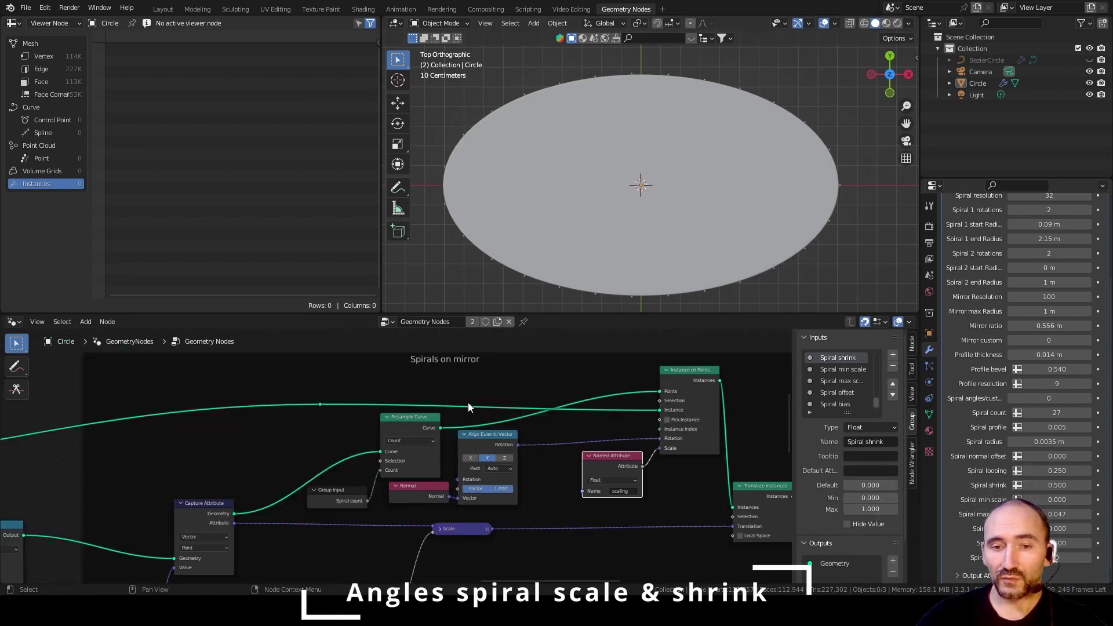
middle_drag(468, 402, 503, 444)
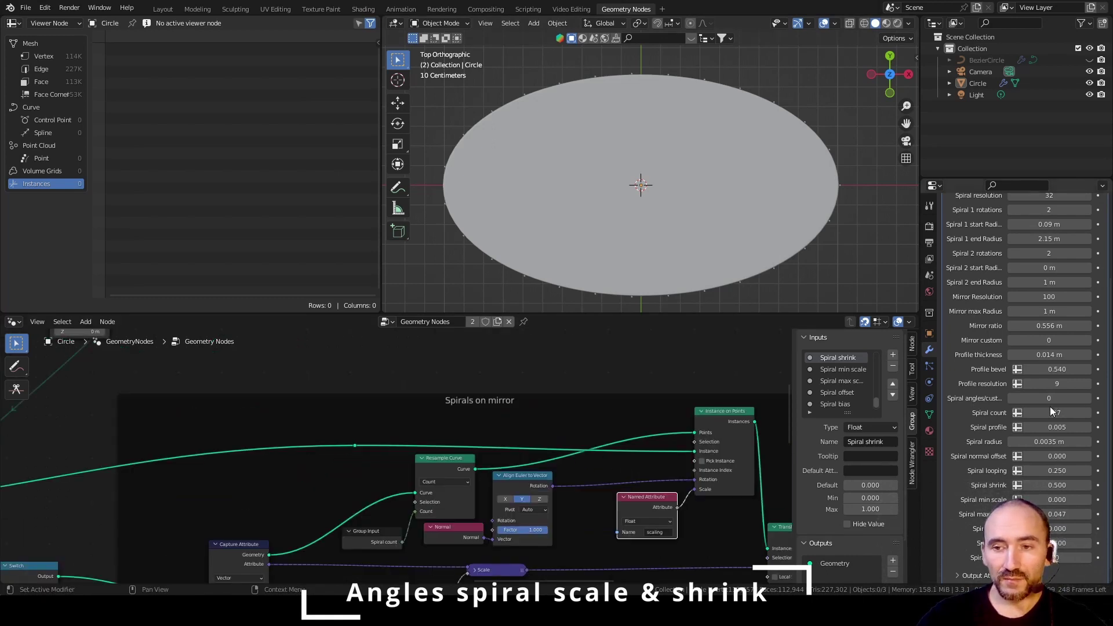
middle_drag(480, 490, 362, 449)
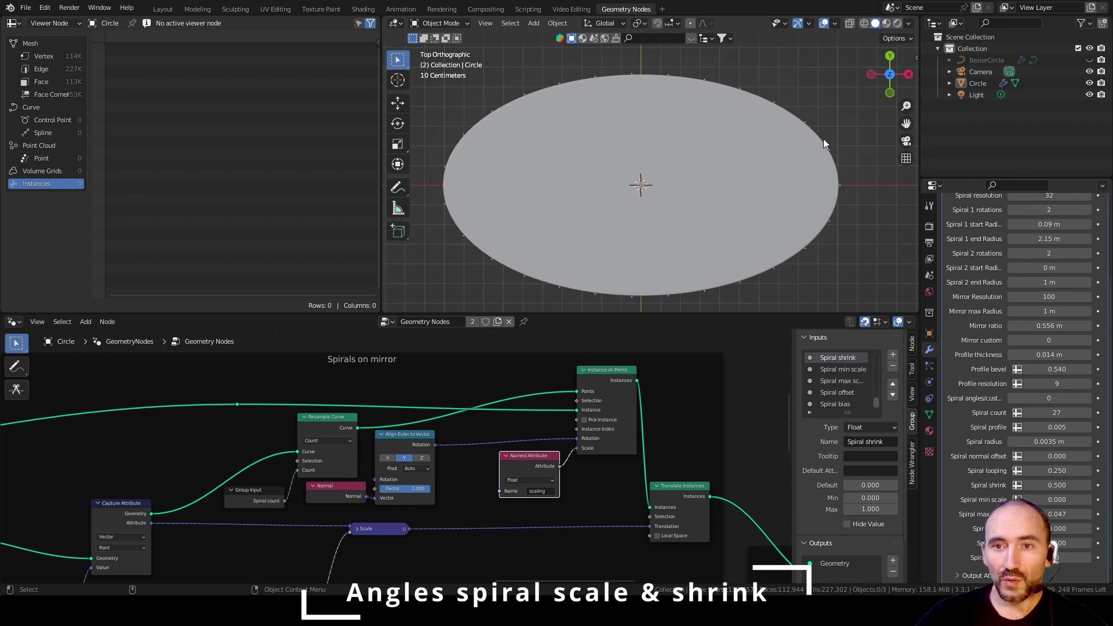
ctrl+shift+click(329, 419)
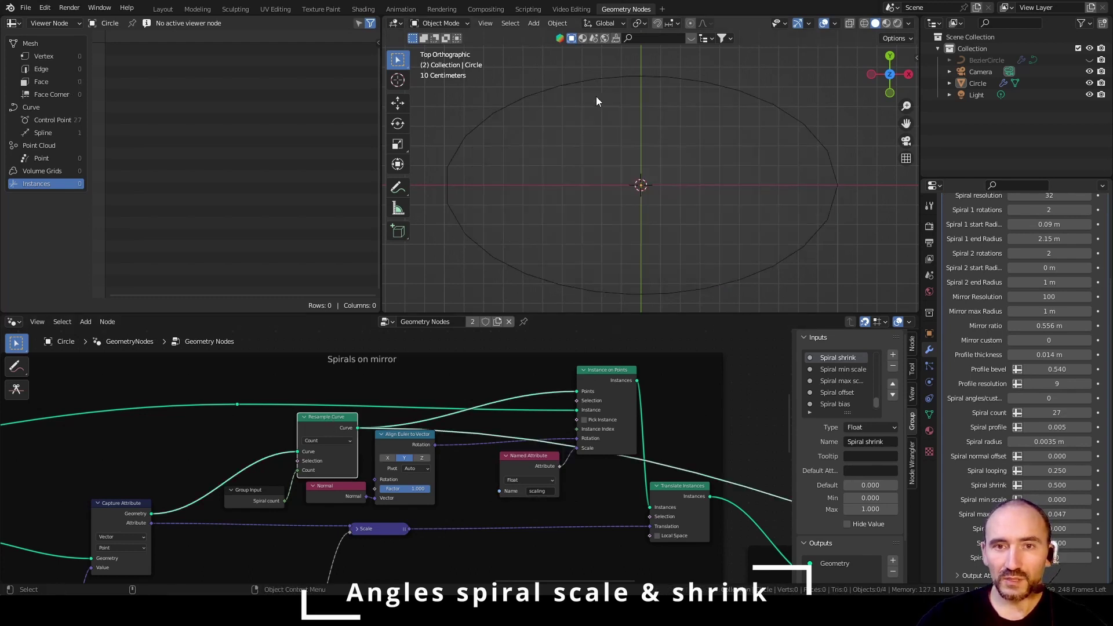
Step: Reduce the modifier's Spiral count to 14
click(1026, 413)
click(1026, 413)
click(1027, 413)
click(1027, 412)
click(1027, 411)
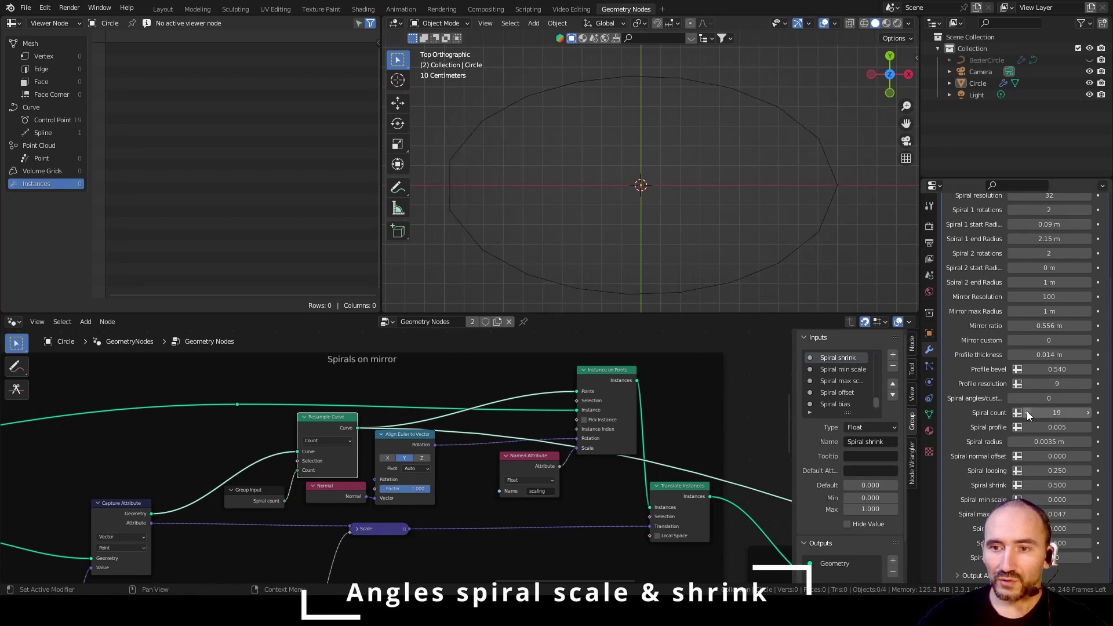
click(1027, 412)
click(1027, 412)
click(1027, 411)
click(1027, 412)
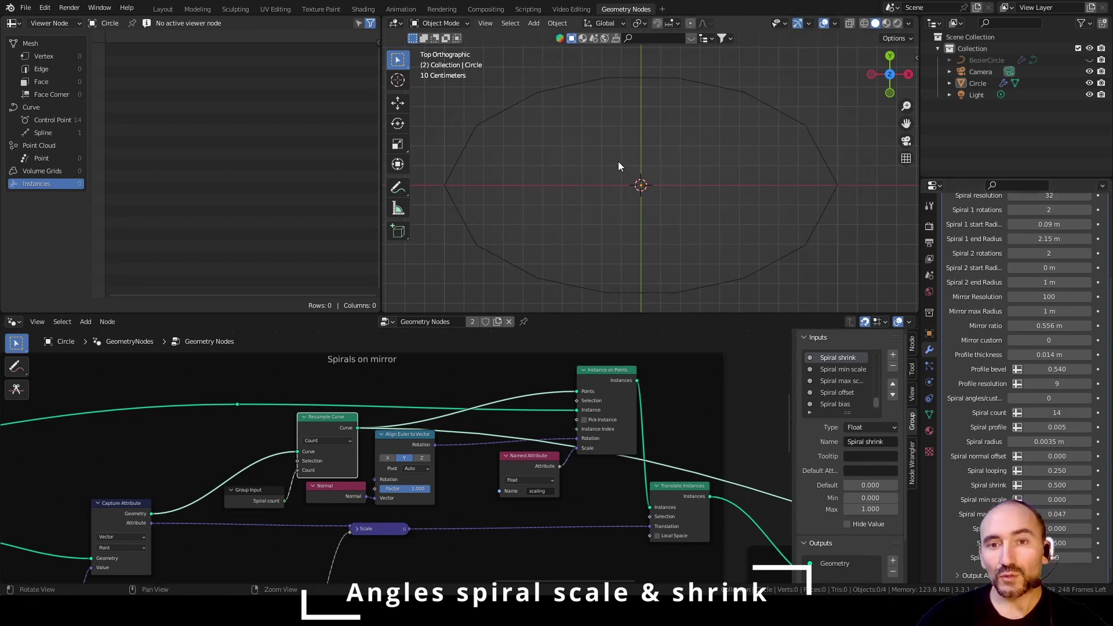
Step: Annotate the inner angles at four vertices on the resampled ellipse's left half with small arcs
shift+middle_drag(618, 161, 641, 188)
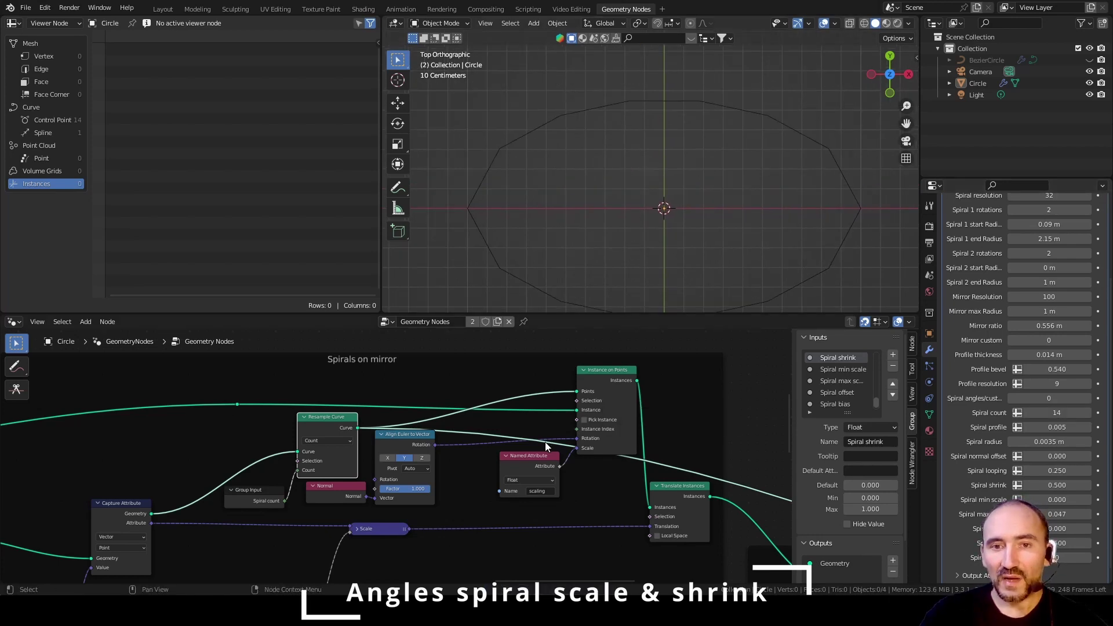
click(397, 187)
drag(476, 190, 478, 220)
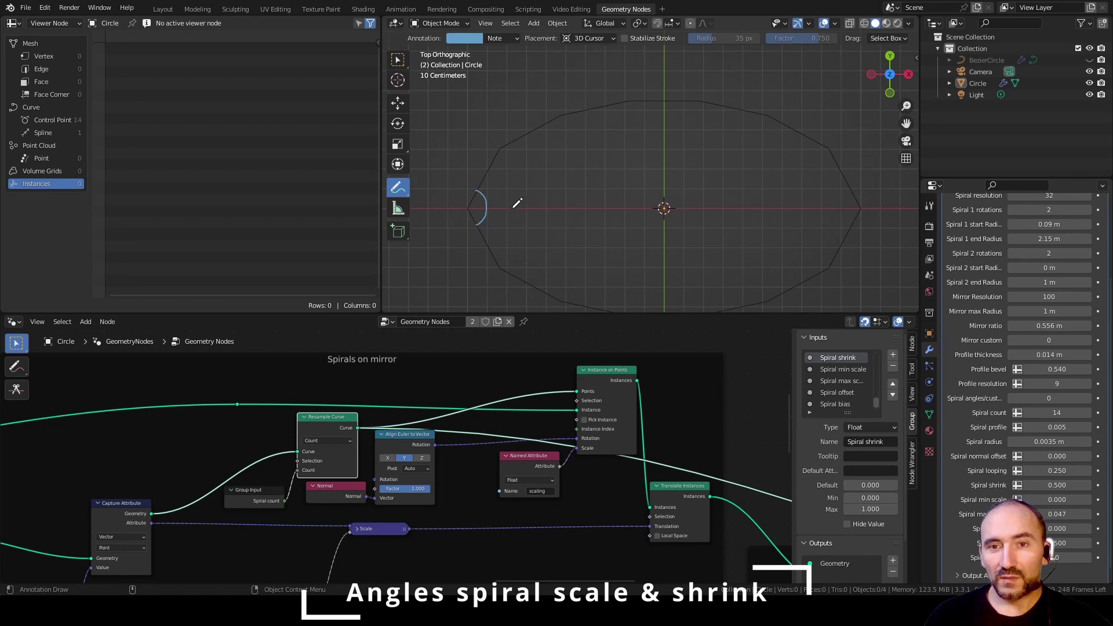
drag(617, 104, 640, 102)
drag(496, 156, 514, 153)
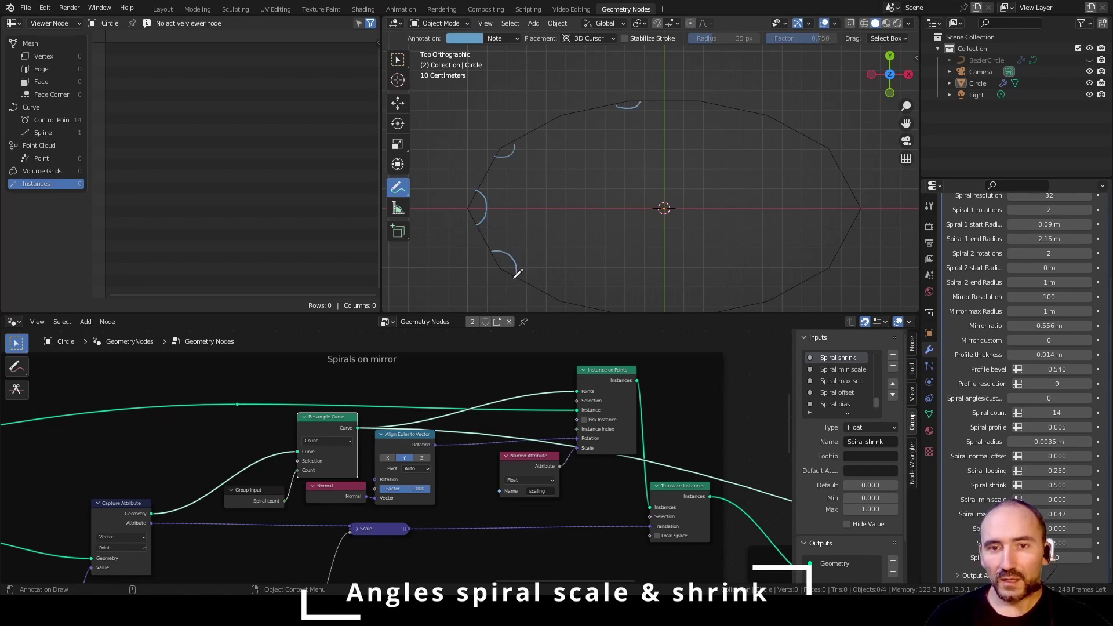
drag(492, 252, 516, 277)
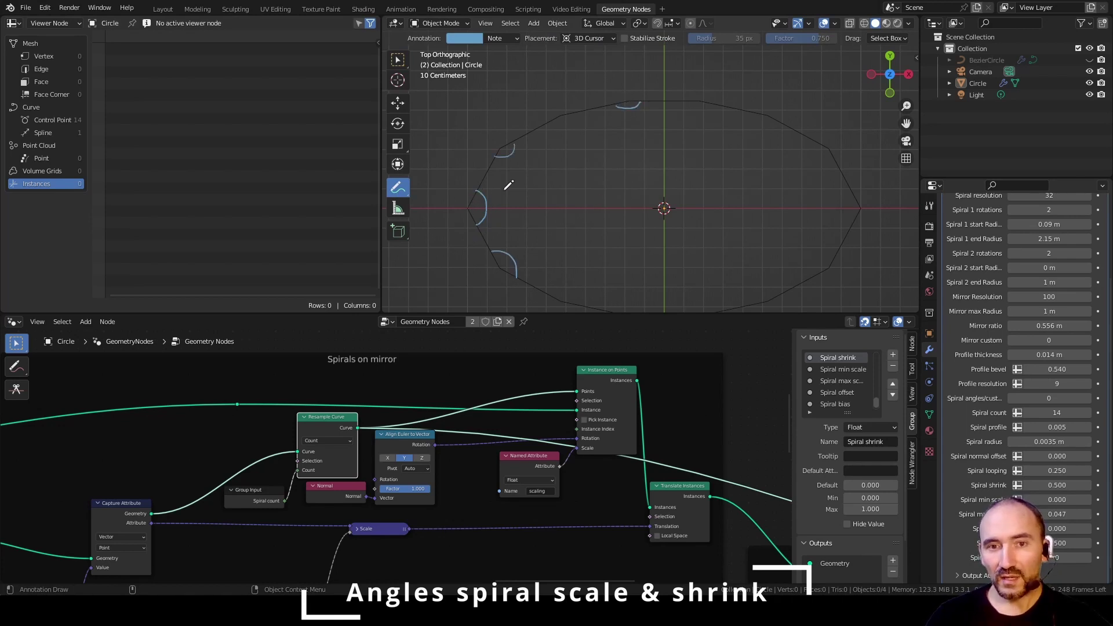
Step: Annotate an arrow at the leftmost angle and circles outside the curve, shrinking from the top towards the leftmost vertex
drag(524, 187, 490, 201)
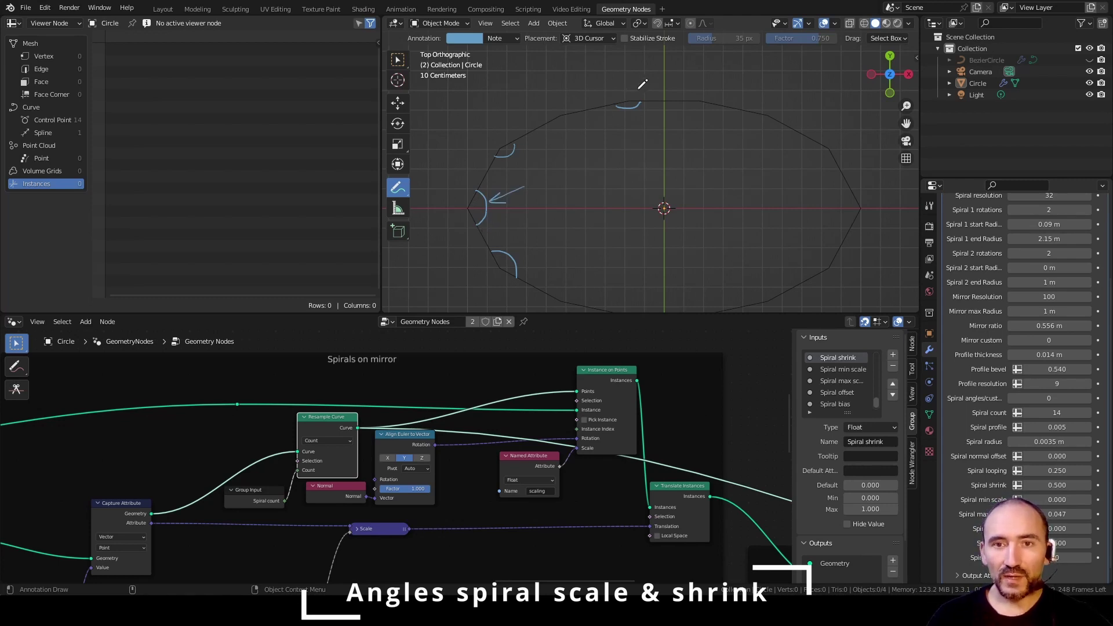
mouse_move(654, 64)
mouse_down()
mouse_move(661, 93)
mouse_move(634, 69)
mouse_up()
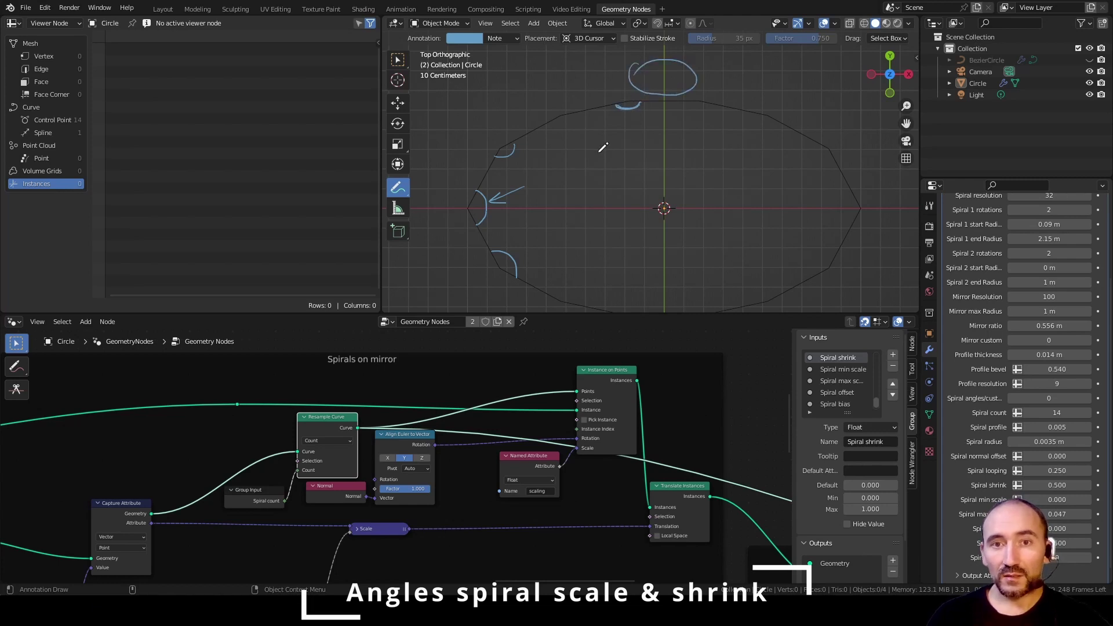
drag(557, 93, 555, 95)
drag(498, 139, 495, 140)
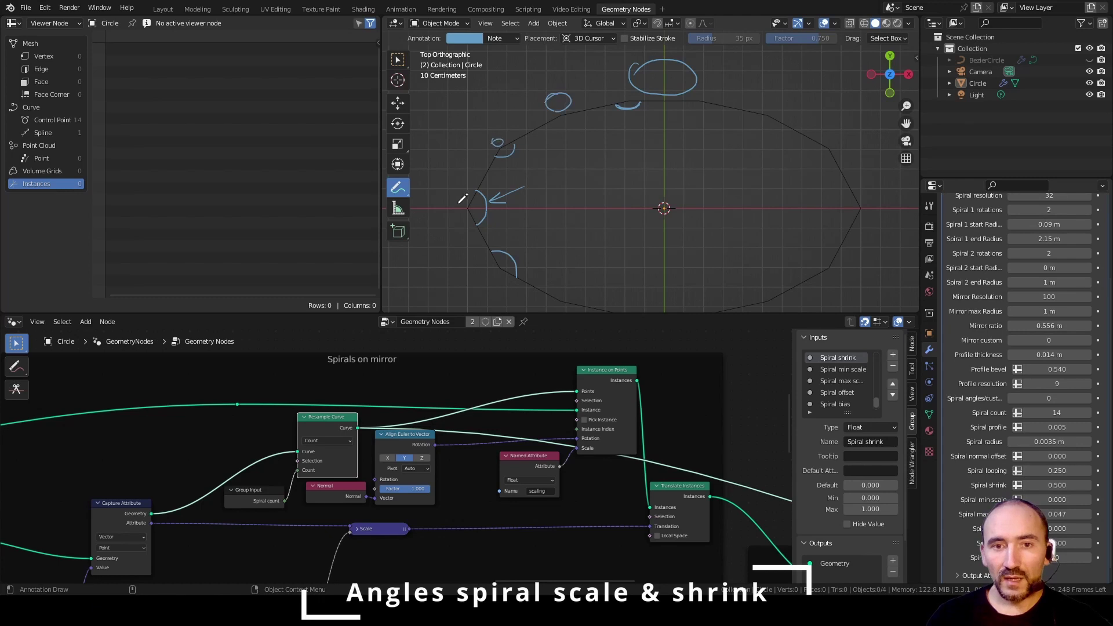
drag(462, 203, 461, 203)
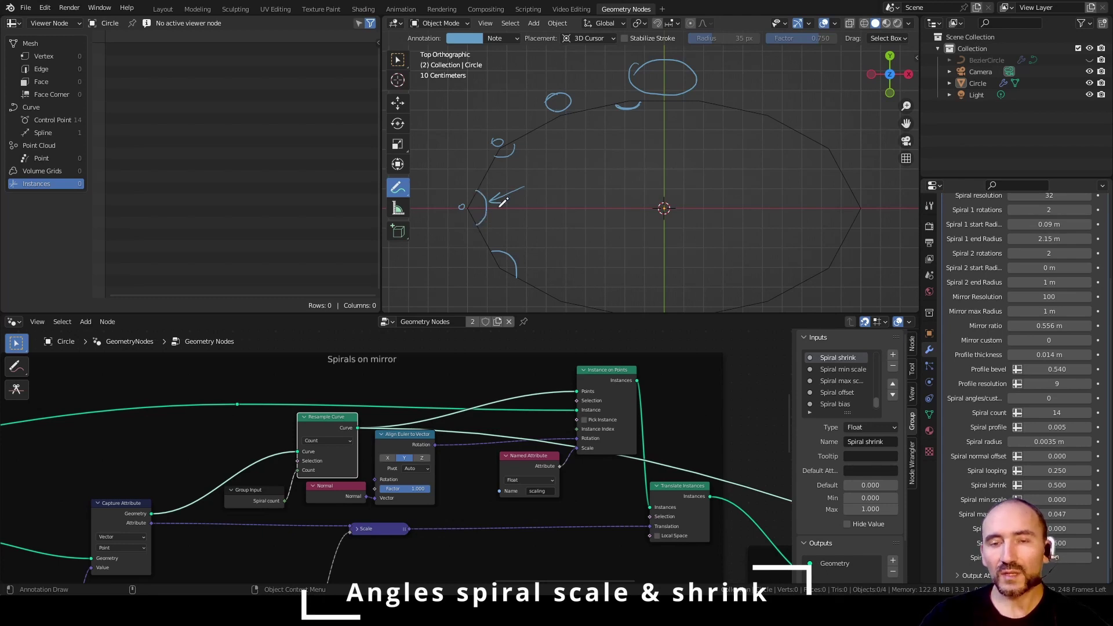
Step: Annotate two pairs of diverging arrows in the empty area beyond the ellipse, with the text "DOT PRODUCT =" beside them
scroll(634, 186, down, 3)
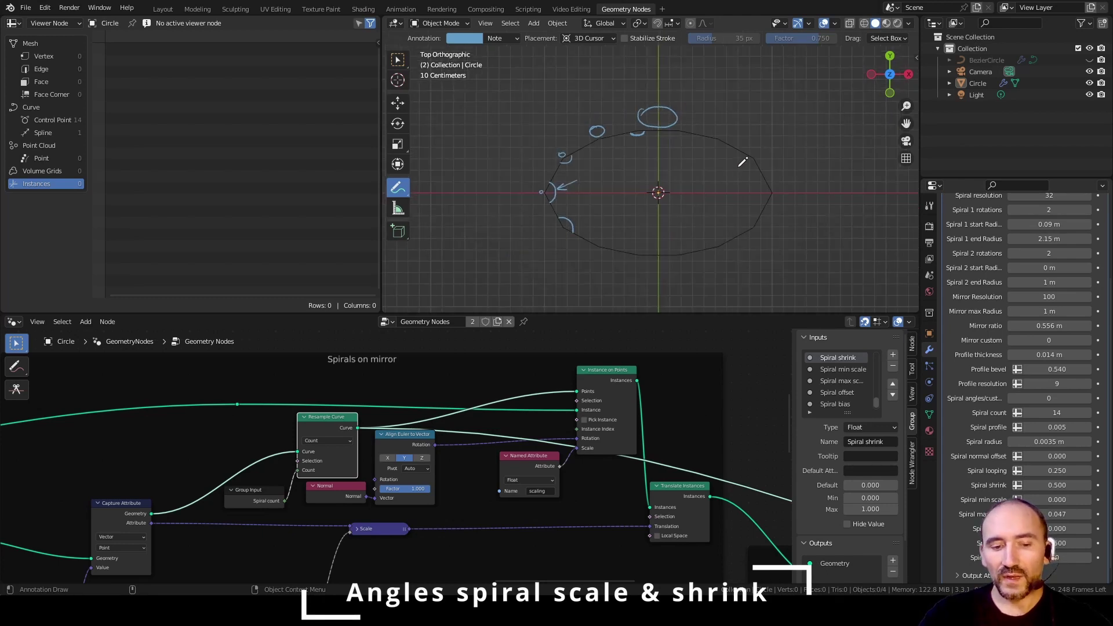
shift+middle_drag(731, 177, 585, 213)
scroll(638, 174, up, 2)
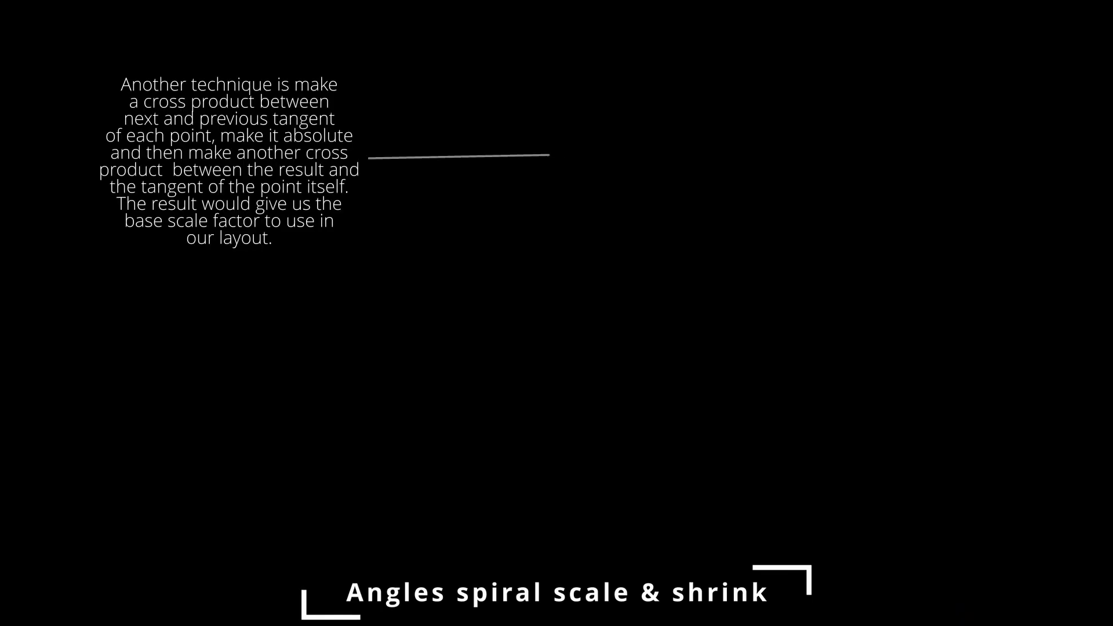
drag(741, 100, 617, 144)
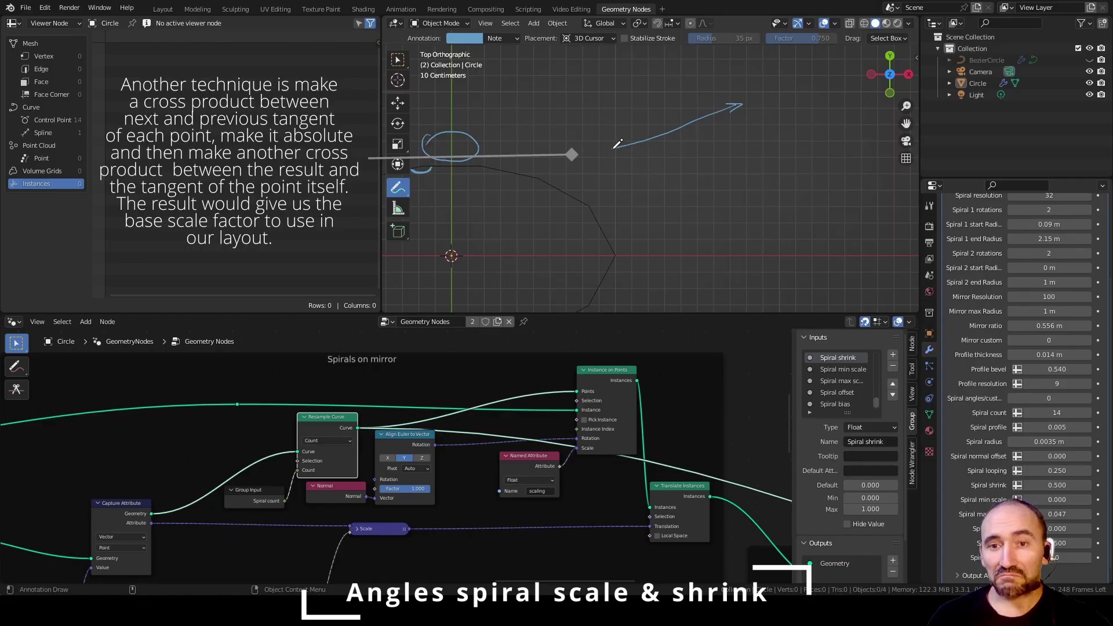
drag(617, 144, 676, 189)
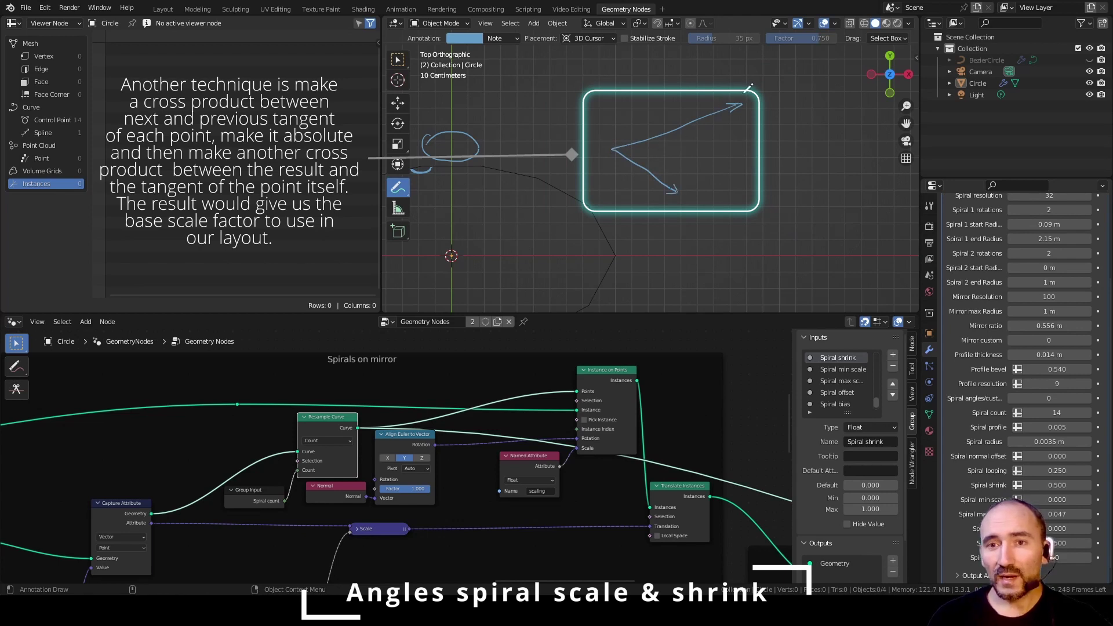
drag(609, 144, 704, 109)
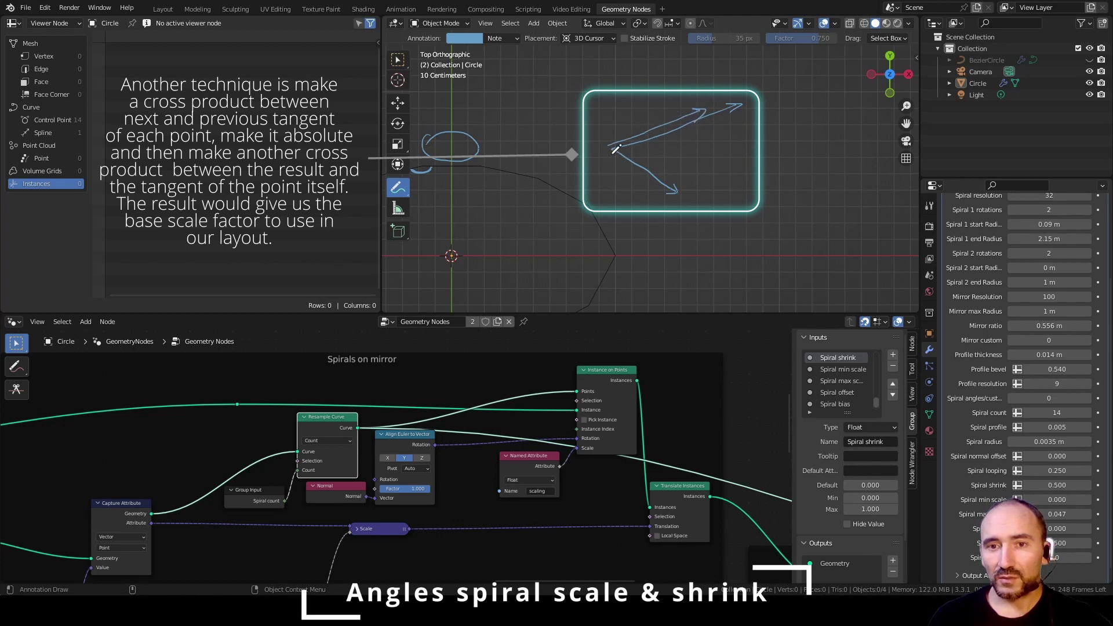
drag(612, 148, 696, 212)
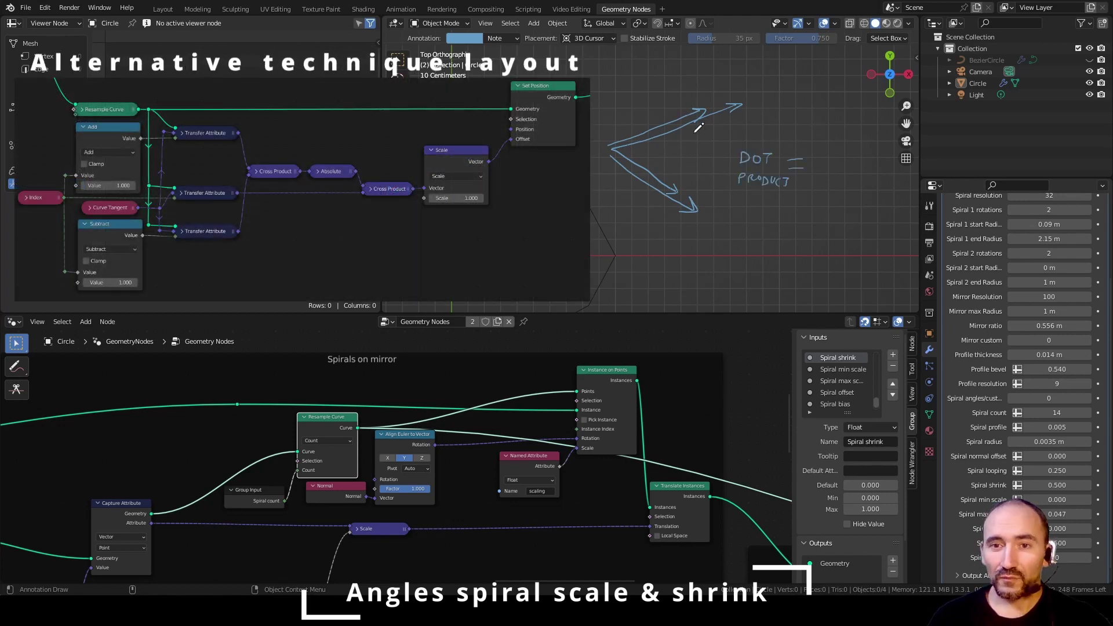
Step: Label the upper pair of diverging arrows "A" and the lower pair "B" with handwritten annotations
drag(643, 120, 654, 120)
drag(645, 114, 652, 114)
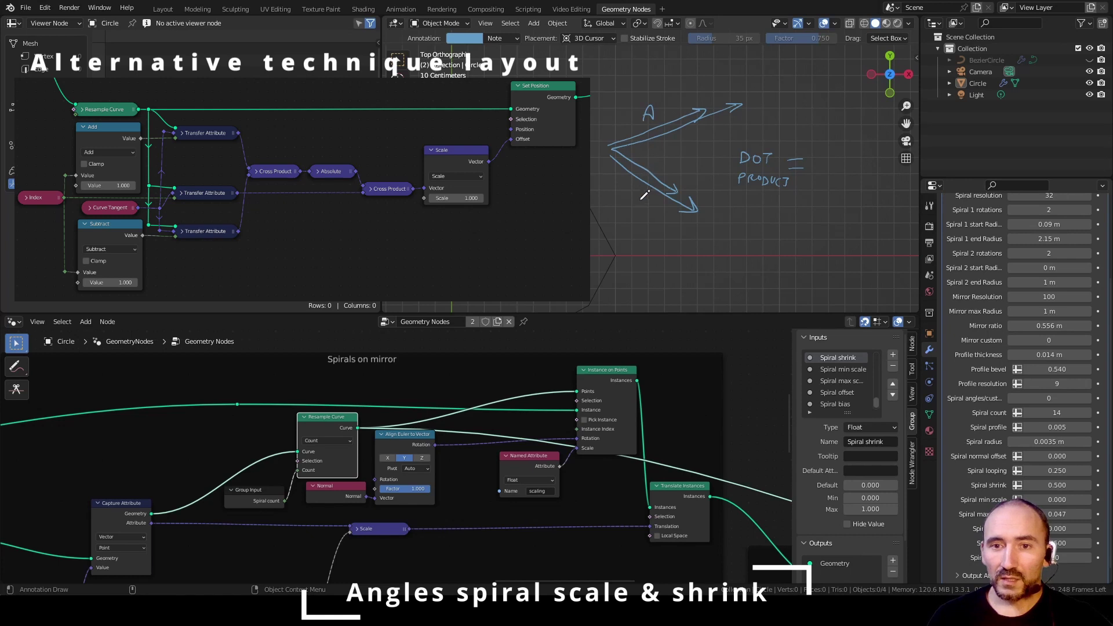
drag(641, 196, 642, 210)
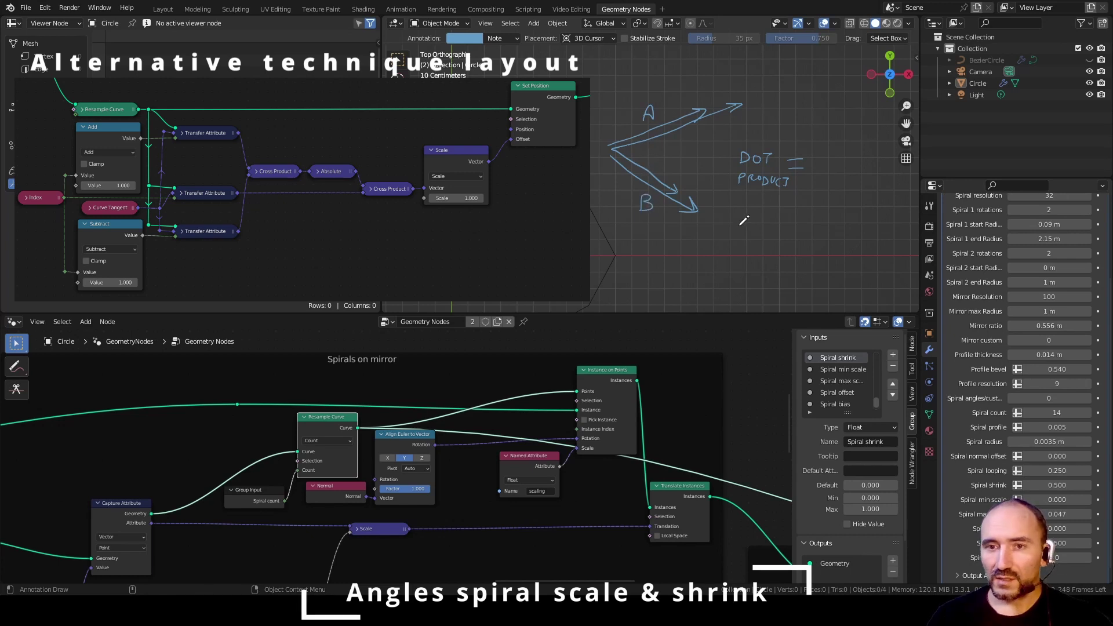
Step: Annotate the formula "|A|·|B| cosα = cosα" below the "DOT PRODUCT =" text, marking both vector lengths with 1
mouse_move(739, 230)
mouse_down()
mouse_move(769, 217)
mouse_move(764, 233)
mouse_move(802, 230)
mouse_move(813, 216)
mouse_move(844, 223)
mouse_up()
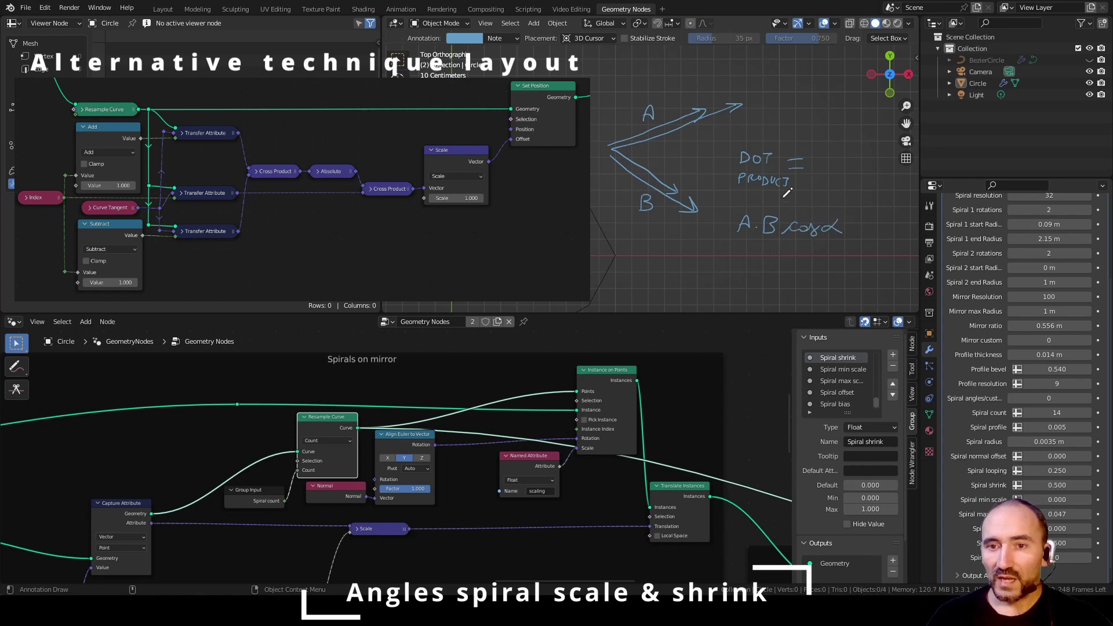
mouse_move(760, 202)
mouse_down()
mouse_move(753, 208)
mouse_move(773, 211)
mouse_up()
mouse_move(774, 202)
mouse_down()
mouse_move(779, 236)
mouse_move(736, 237)
mouse_move(748, 248)
mouse_up()
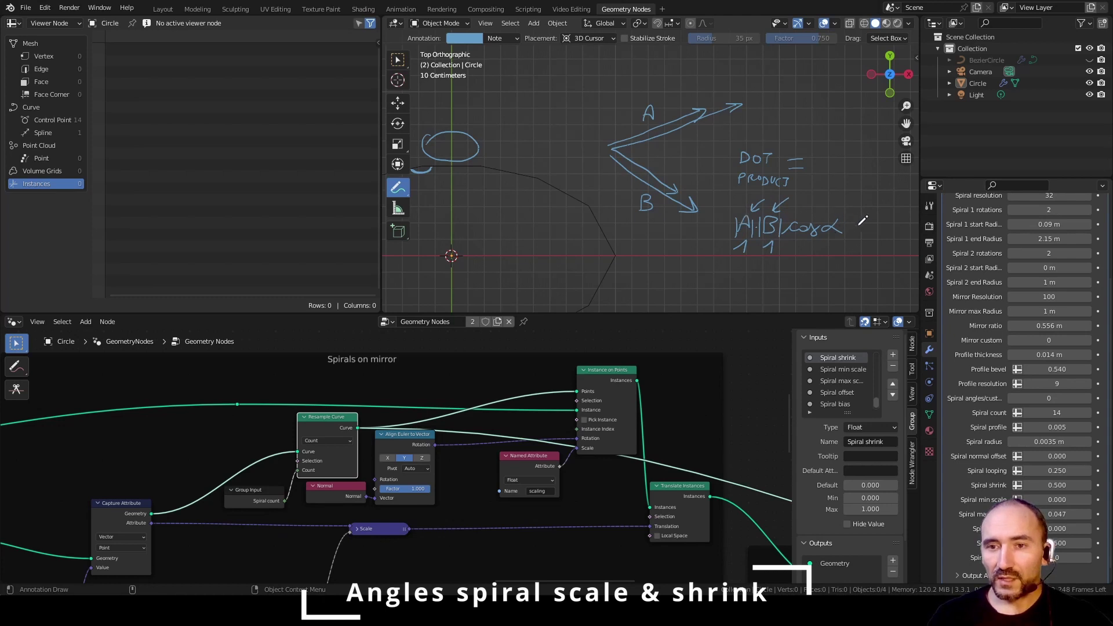
drag(846, 227, 895, 234)
mouse_move(911, 227)
mouse_down()
mouse_move(902, 233)
mouse_move(911, 237)
mouse_up()
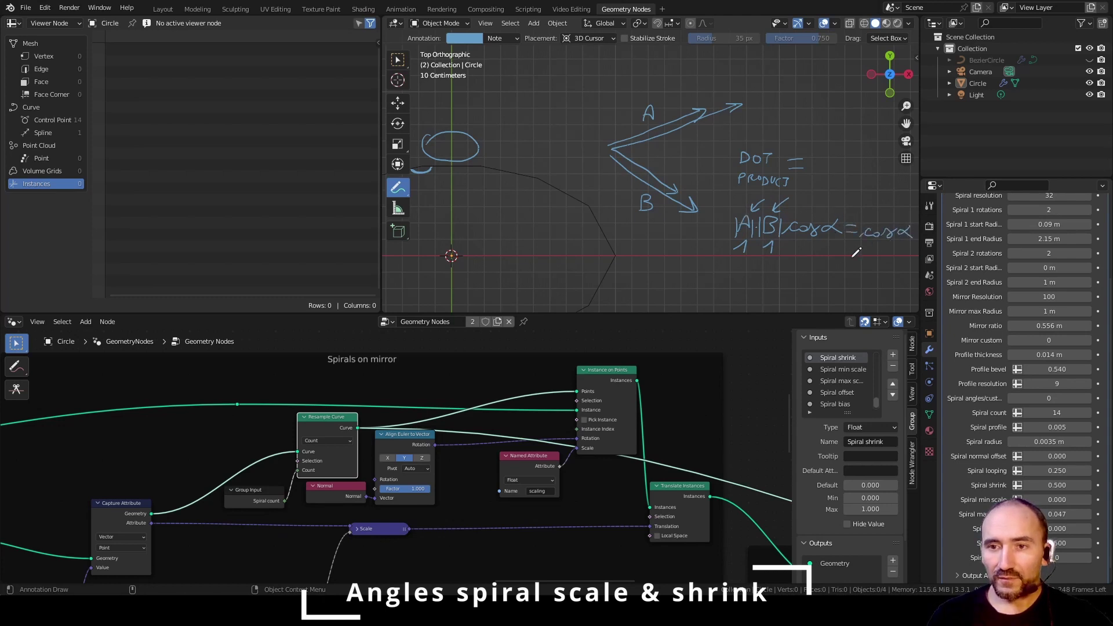
drag(645, 279, 655, 280)
mouse_move(644, 286)
mouse_down()
mouse_move(797, 276)
mouse_move(826, 286)
mouse_up()
drag(842, 280, 856, 276)
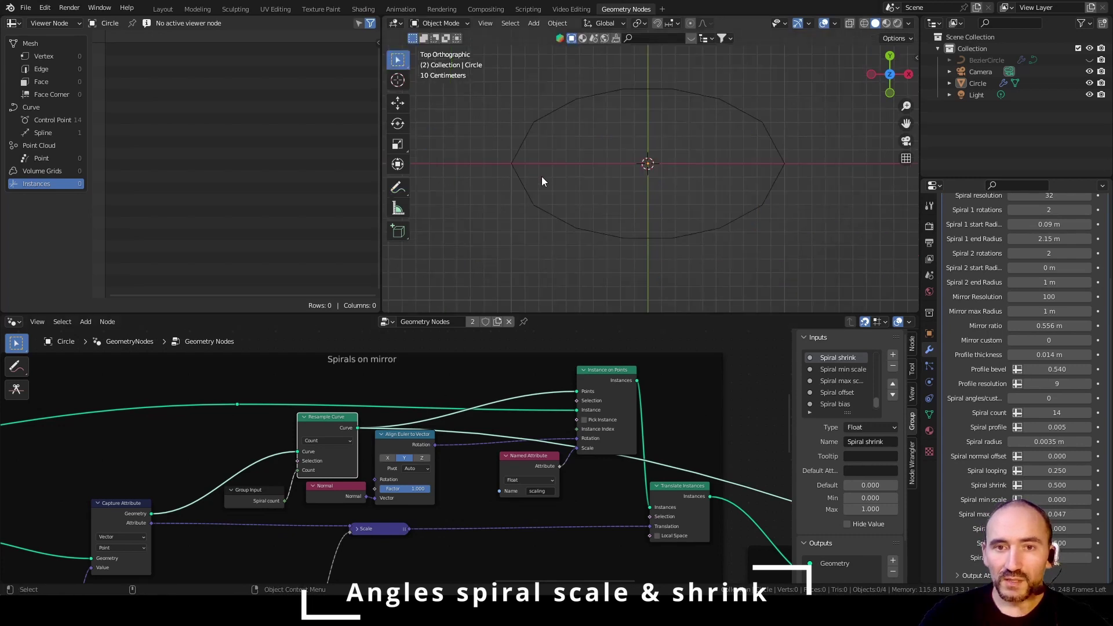
Step: Annotate the ellipse's upper-left vertex with a dot and "i", and label its two neighbouring vertices "i+1" and "i-1"
scroll(555, 155, up, 3)
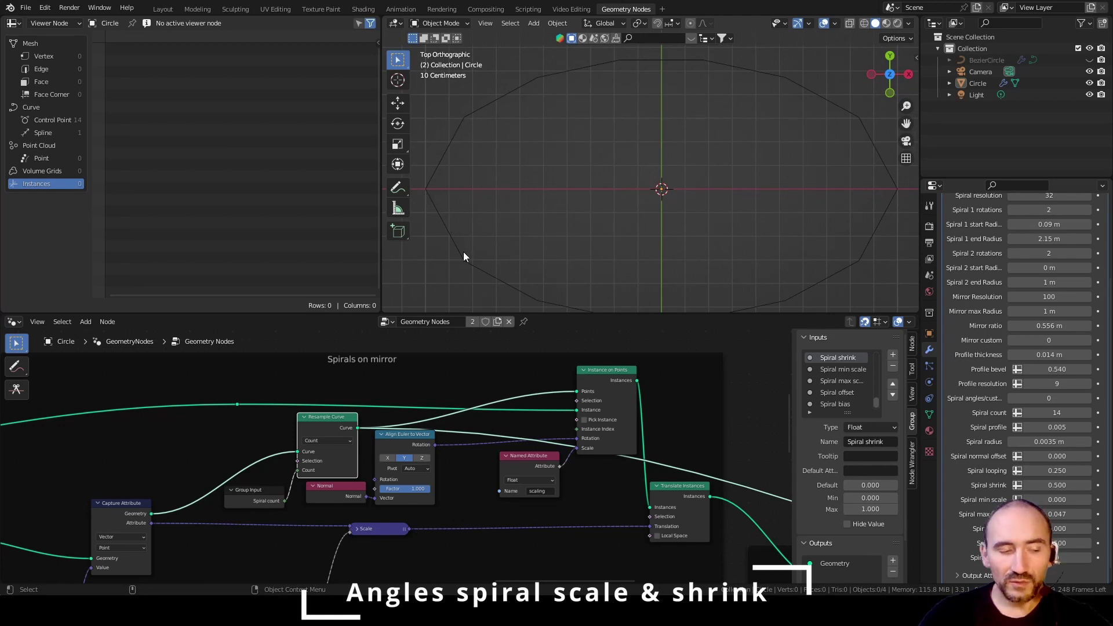
key(shift+space)
key(d)
click(464, 117)
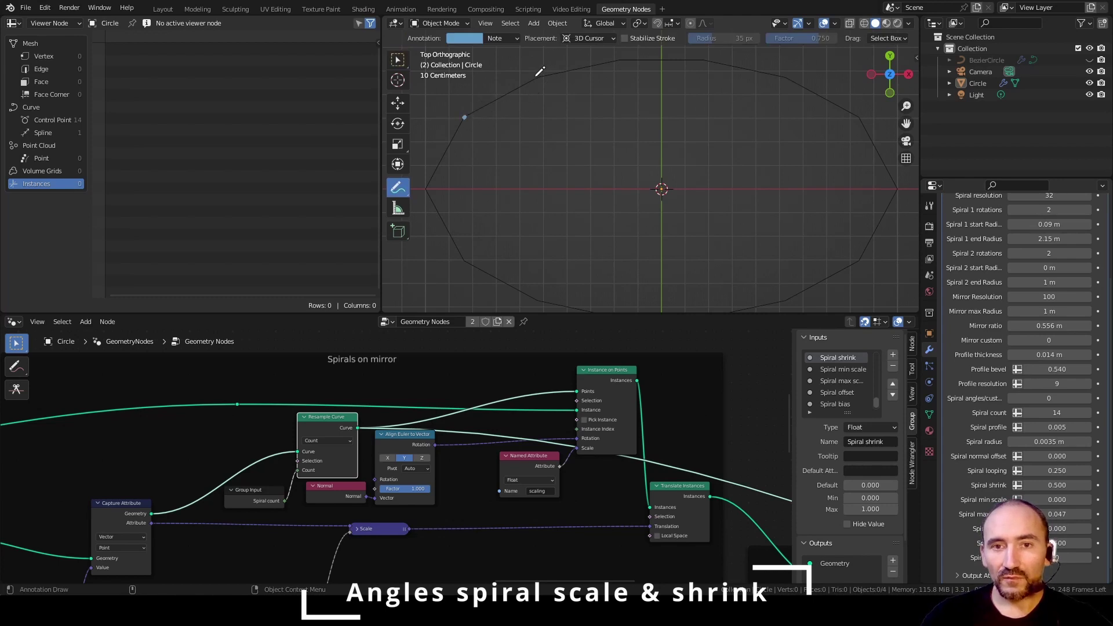
drag(446, 110, 458, 104)
drag(521, 71, 558, 61)
drag(434, 195, 465, 191)
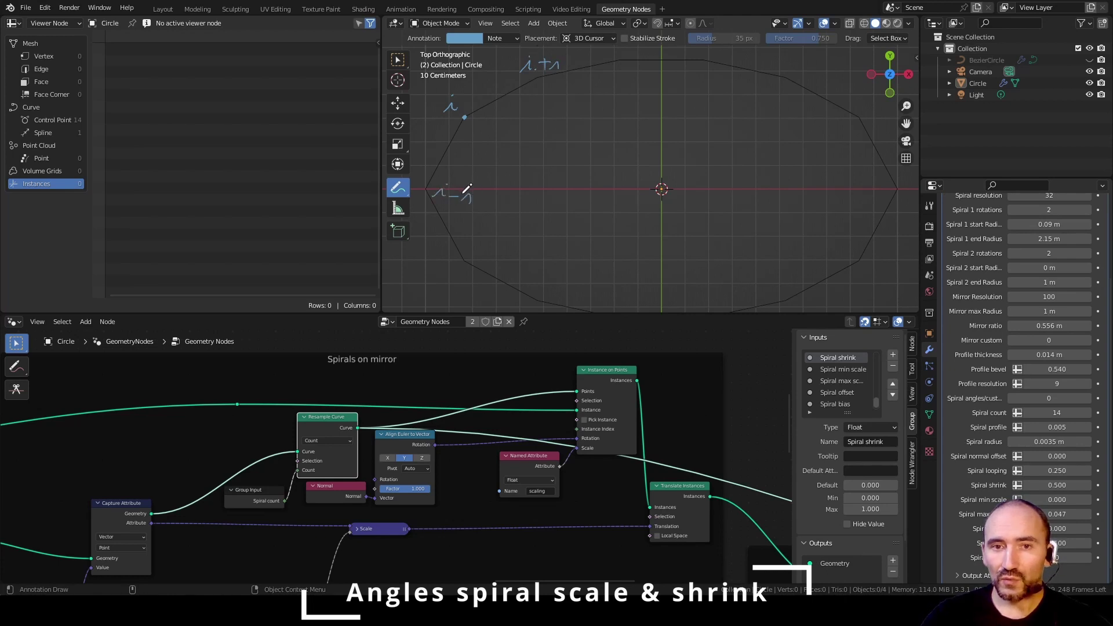
Step: Draw annotation arrows from the ellipse's centre to the three labelled vertices, plus arrows along the edges from i-1 to i and i to i+1
drag(661, 189, 464, 118)
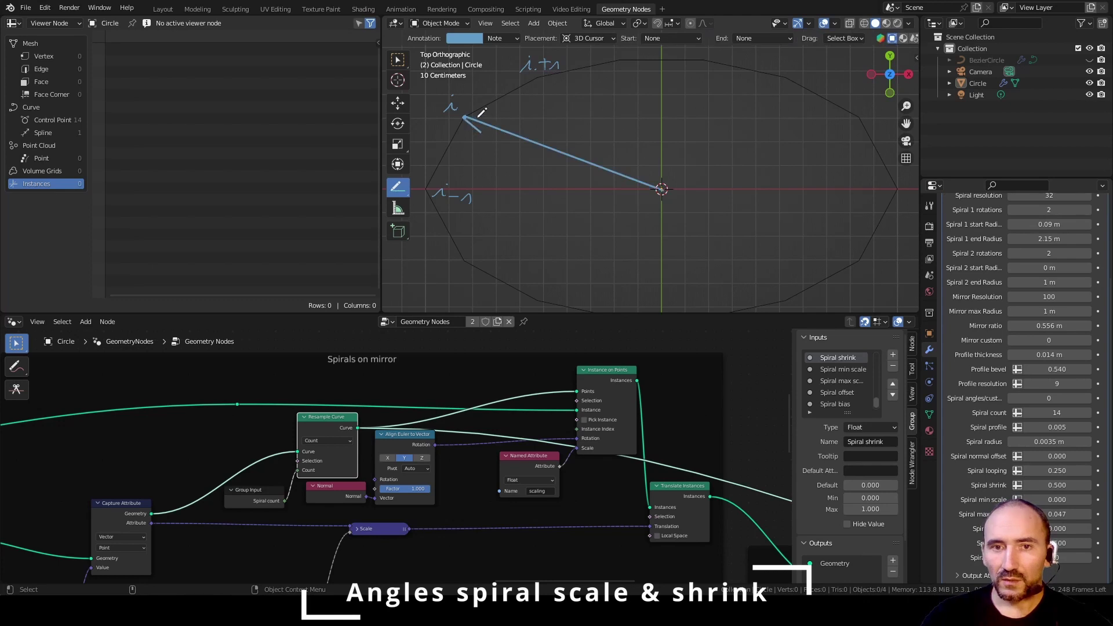
drag(660, 187, 538, 78)
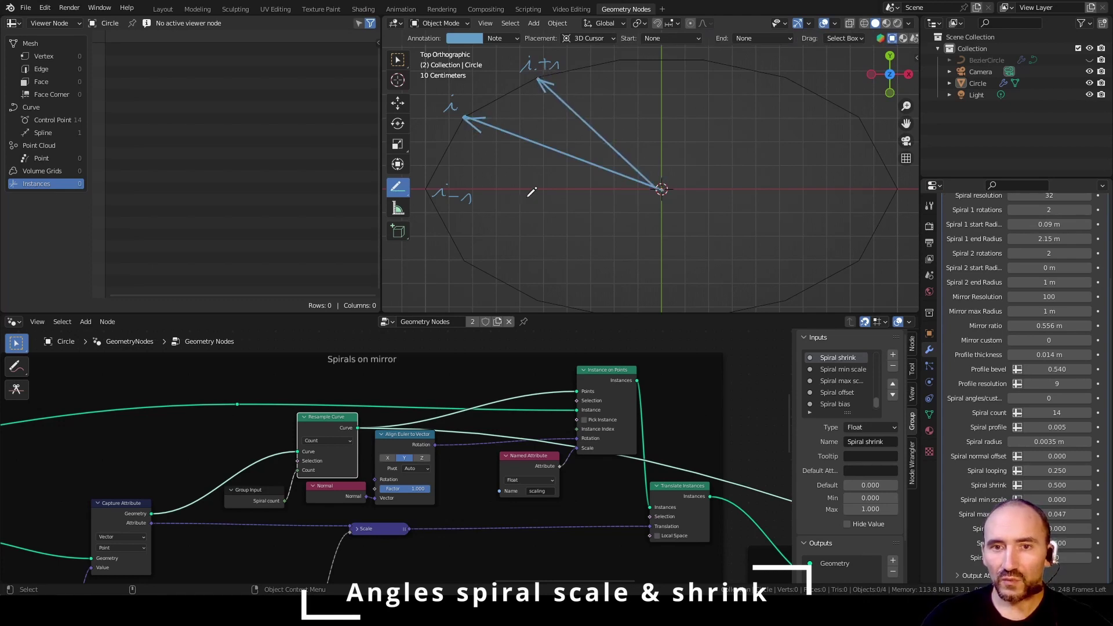
drag(661, 188, 438, 192)
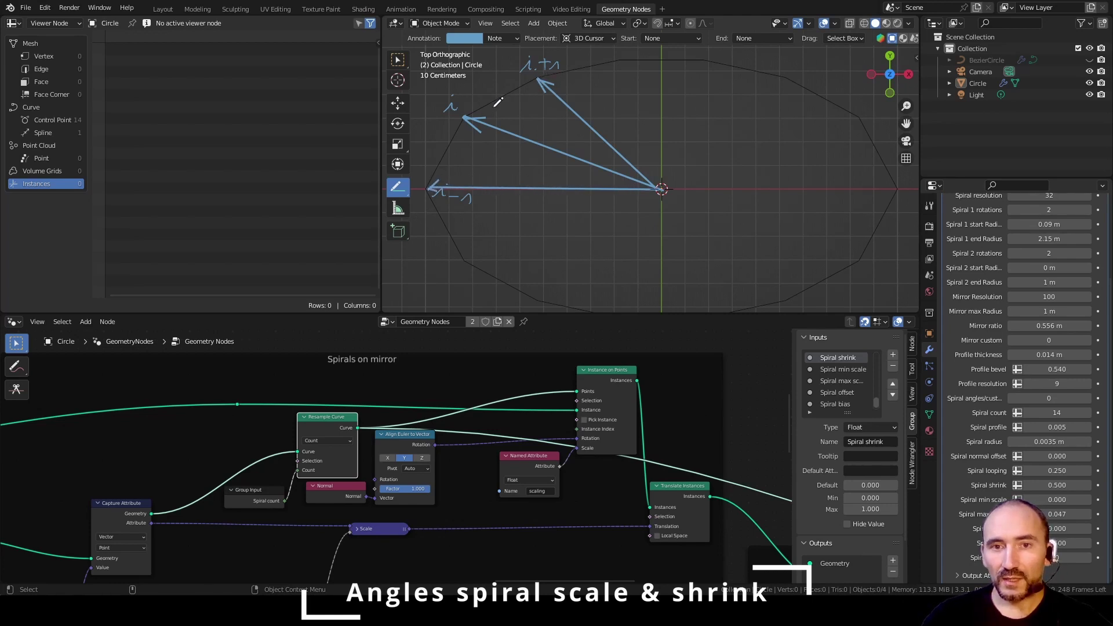
drag(467, 117, 534, 86)
drag(440, 177, 461, 131)
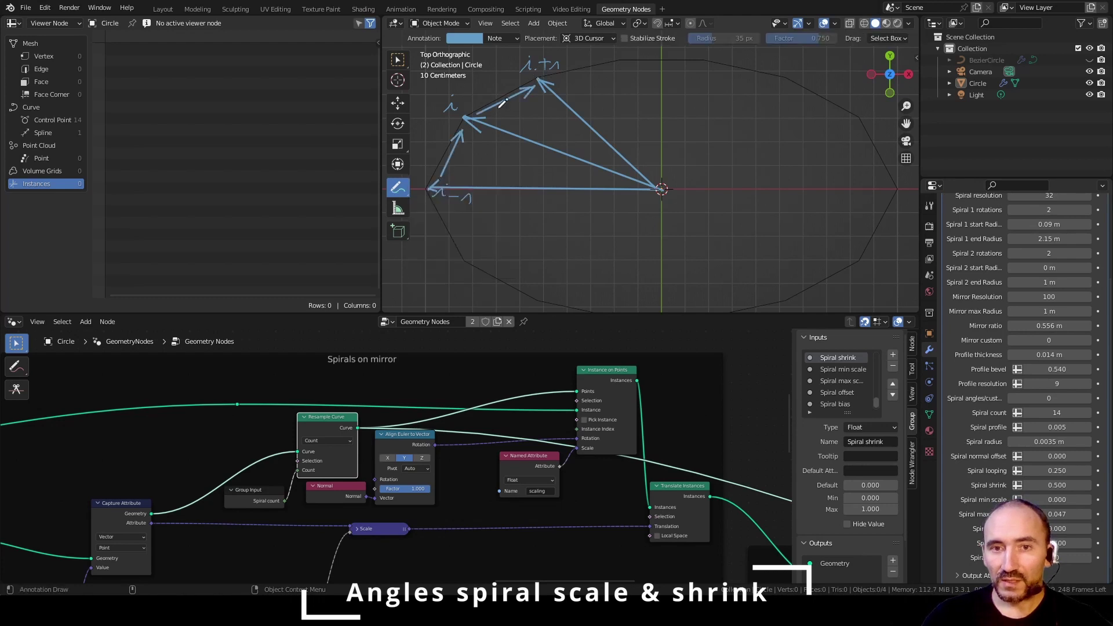
Step: Label the centre arrows A for i, B for i+1 and C for i-1, and write "B-A" and "A-C" beside them
drag(530, 138, 541, 137)
drag(599, 118, 602, 133)
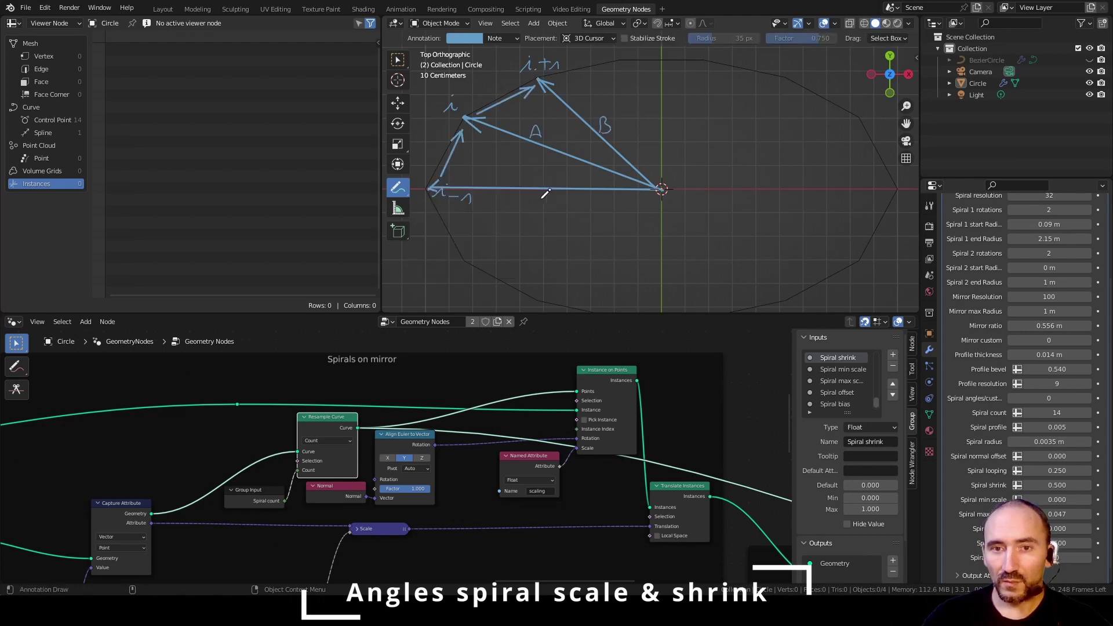
drag(544, 196, 546, 202)
drag(698, 106, 700, 123)
mouse_move(700, 107)
mouse_down()
mouse_move(701, 123)
mouse_move(749, 123)
mouse_up()
drag(737, 117, 746, 118)
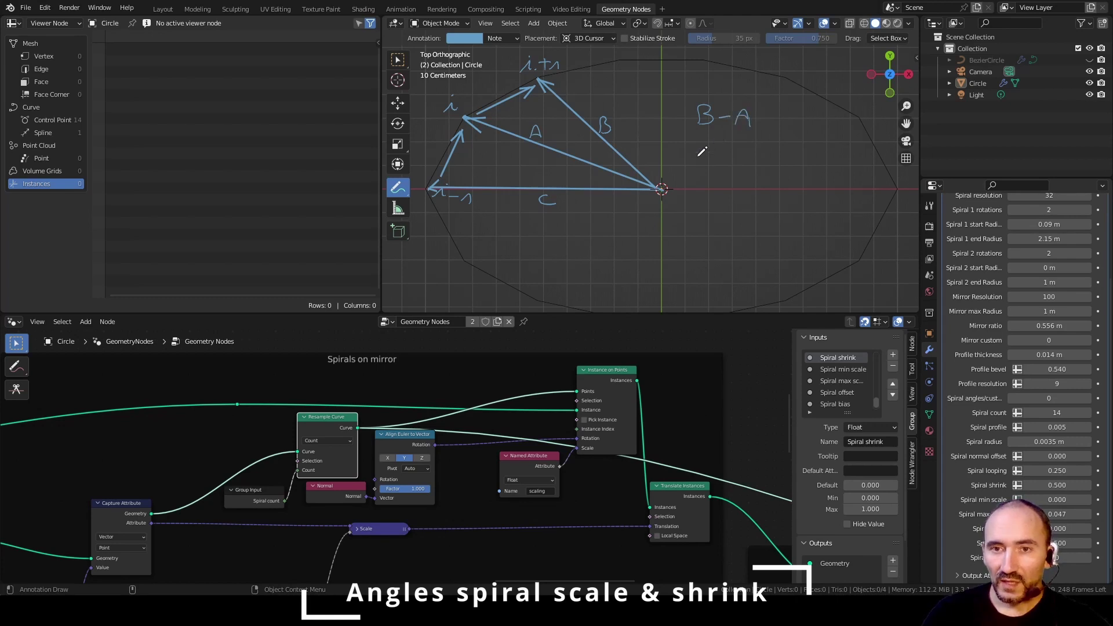
drag(697, 156, 750, 157)
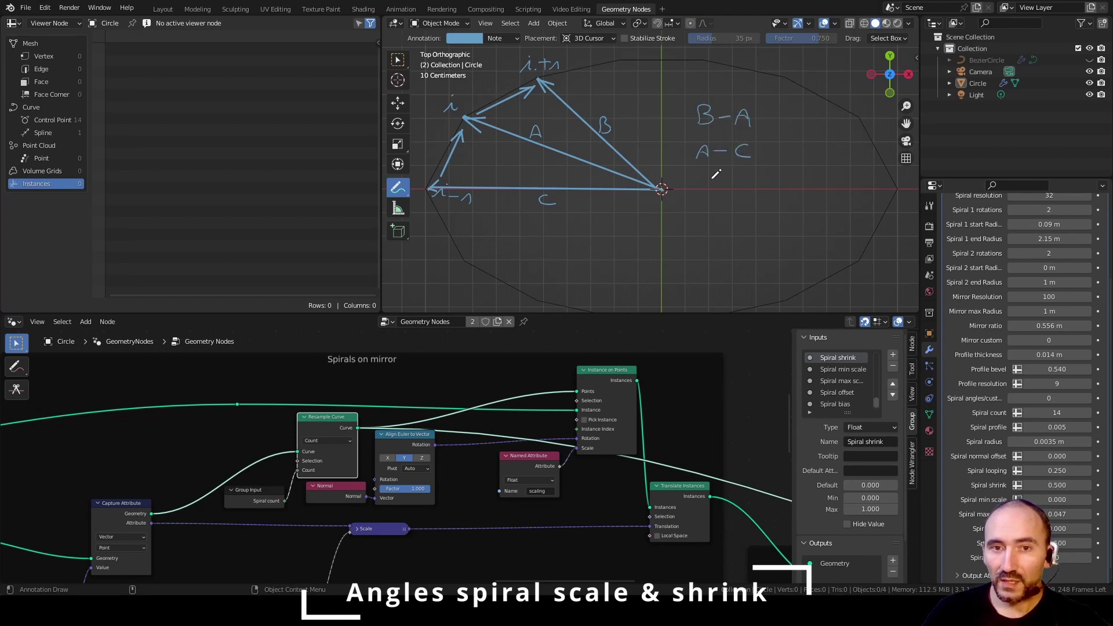
Step: Annotate lines joining both differences to "NORMAL.", followed by an arrow to "DOT" and another arrow to "ARCOS"
drag(755, 117, 790, 131)
drag(794, 133, 795, 132)
drag(803, 141, 810, 139)
drag(812, 141, 824, 139)
drag(826, 140, 835, 138)
drag(838, 131, 846, 139)
mouse_move(849, 137)
mouse_down()
mouse_move(749, 193)
mouse_move(826, 197)
mouse_up()
drag(829, 199, 838, 197)
drag(847, 188, 846, 198)
drag(864, 192, 857, 201)
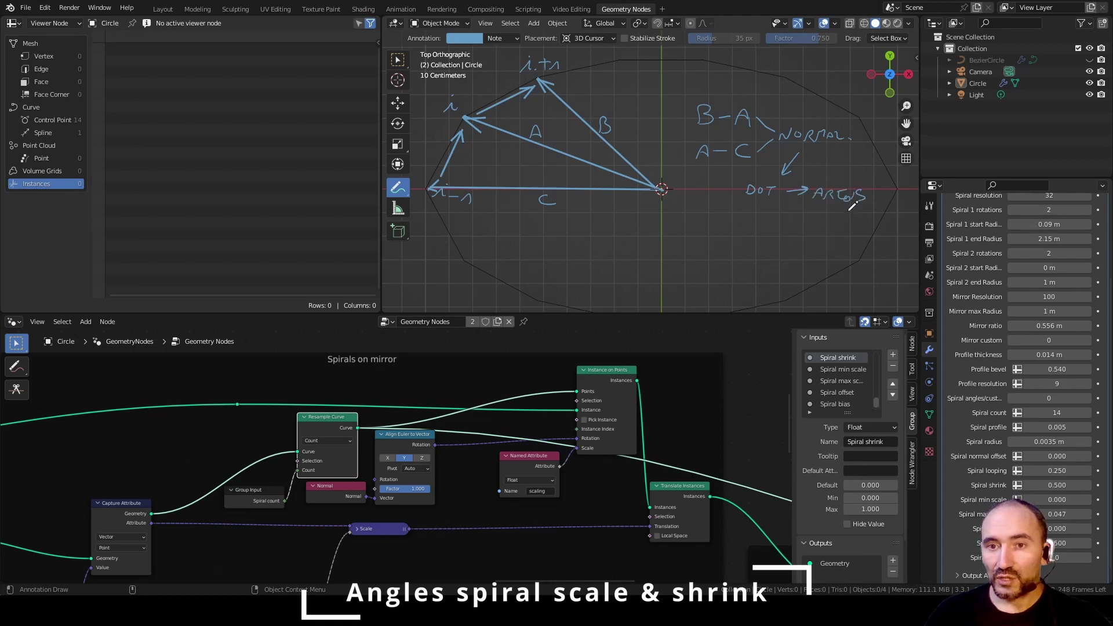
Step: Annotate the angle at vertex i with an arc, and sketch a double-headed arrow with "180° => π" below the notes
mouse_move(502, 110)
mouse_down()
mouse_move(507, 124)
mouse_move(467, 149)
mouse_up()
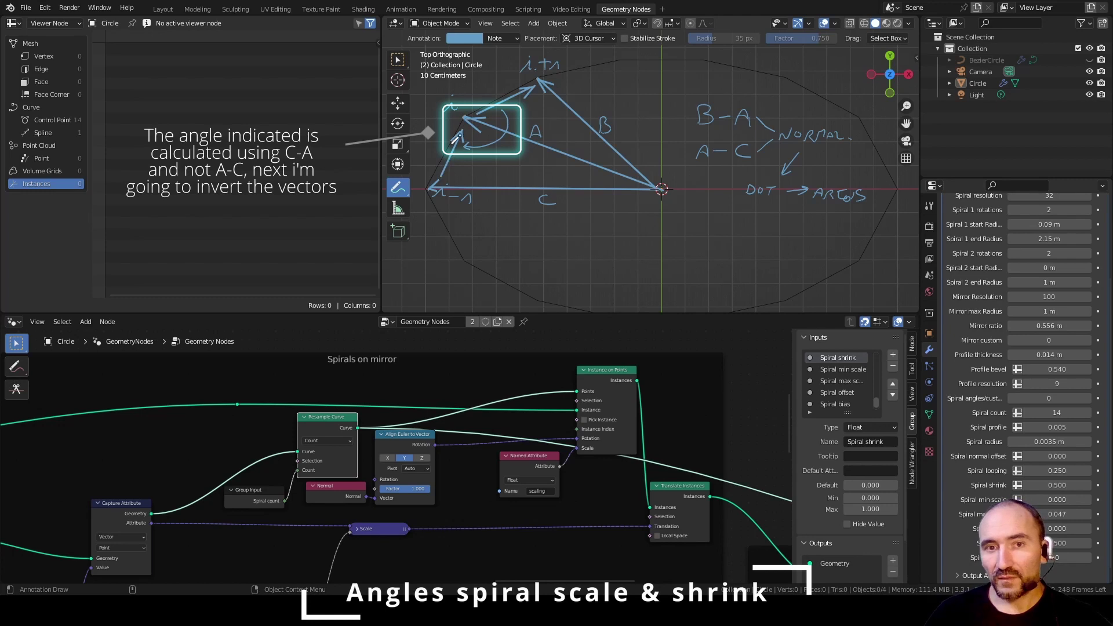
drag(684, 282, 700, 227)
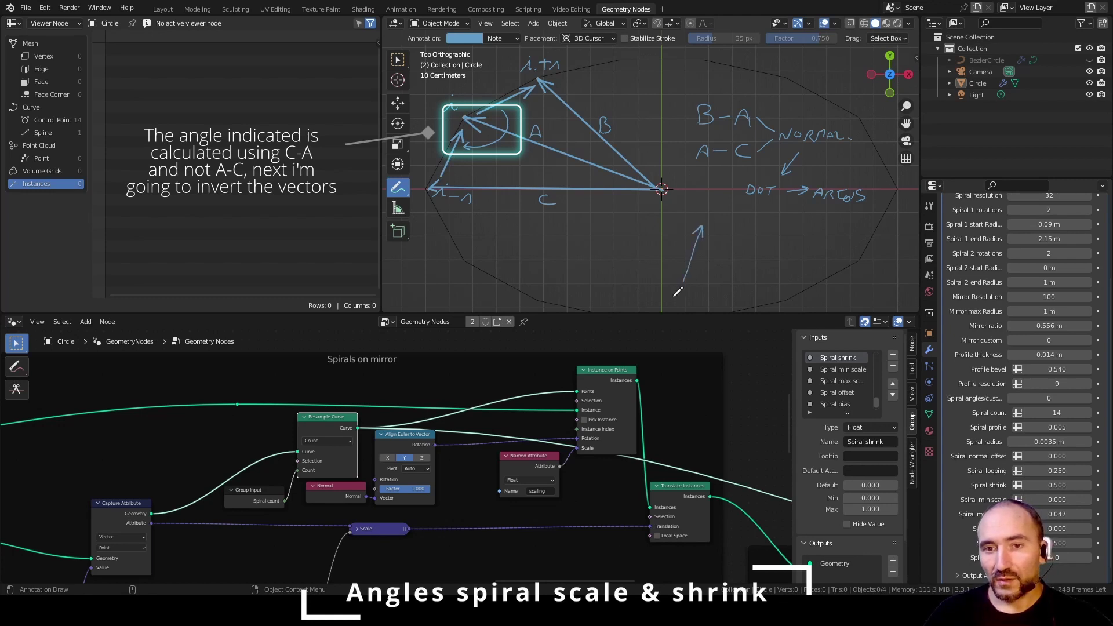
mouse_move(681, 270)
mouse_down()
mouse_move(689, 277)
mouse_move(724, 246)
mouse_up()
drag(735, 244, 776, 249)
drag(763, 254, 774, 260)
drag(800, 244, 796, 257)
drag(806, 244, 808, 257)
drag(792, 245, 816, 240)
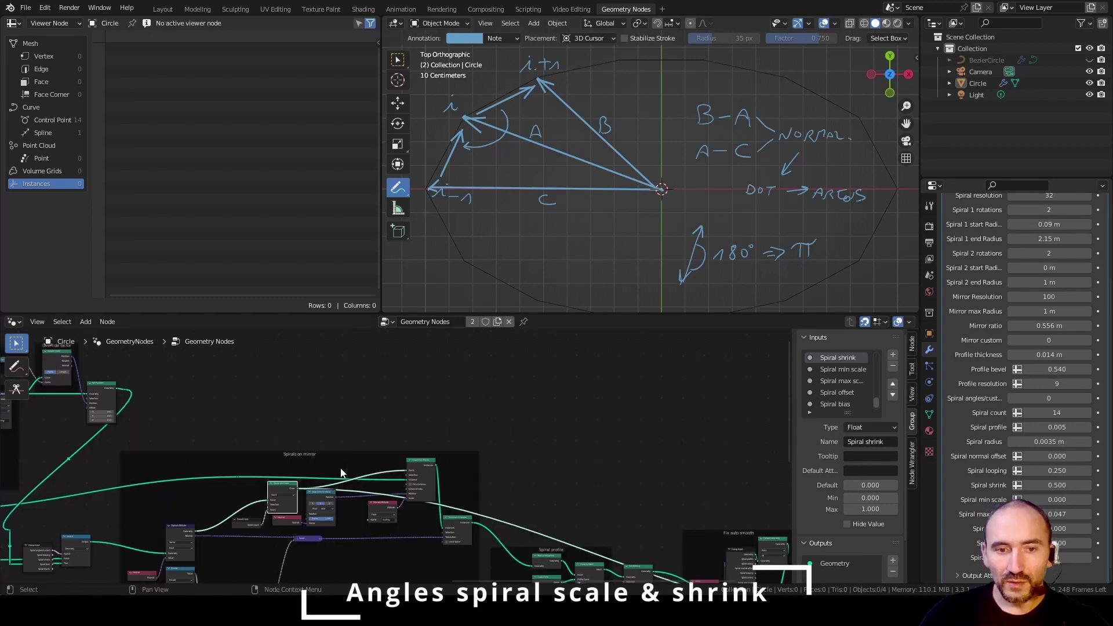
Step: Add a Transfer Attribute node above the Spirals on mirror frame, fed by the Resample Curve output
scroll(337, 468, up, 10)
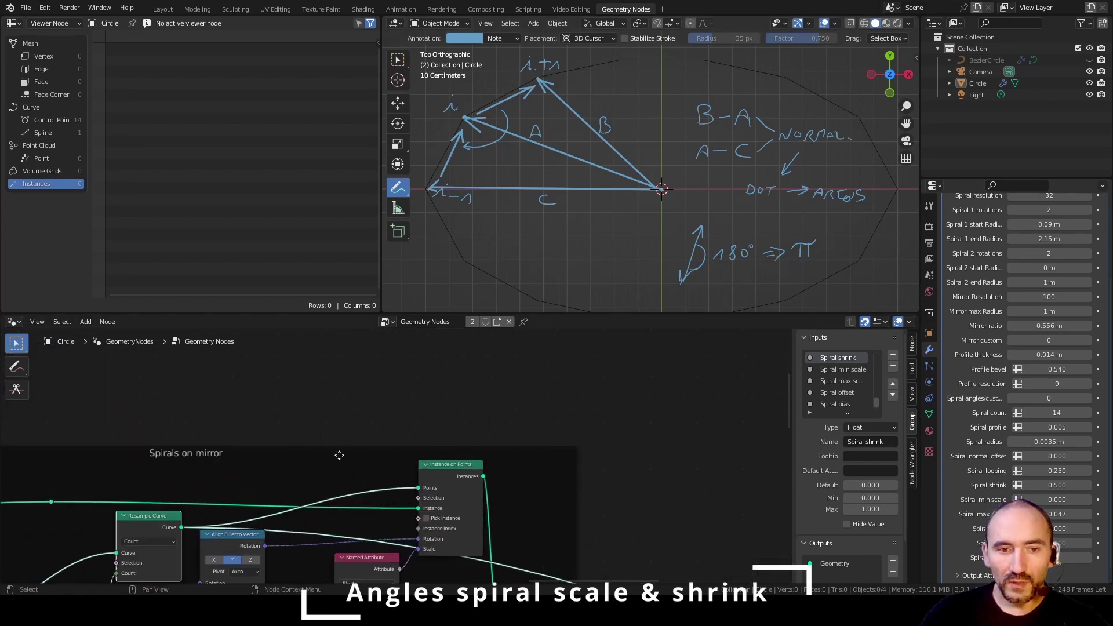
middle_drag(340, 455, 315, 498)
drag(155, 572, 283, 369)
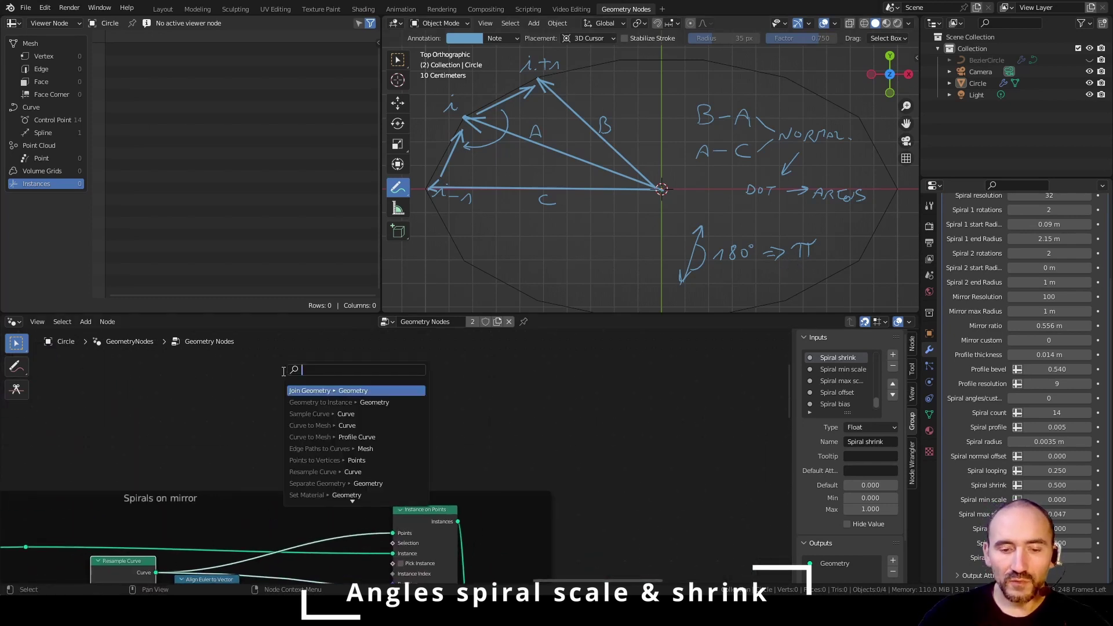
text(transfer)
key(Return)
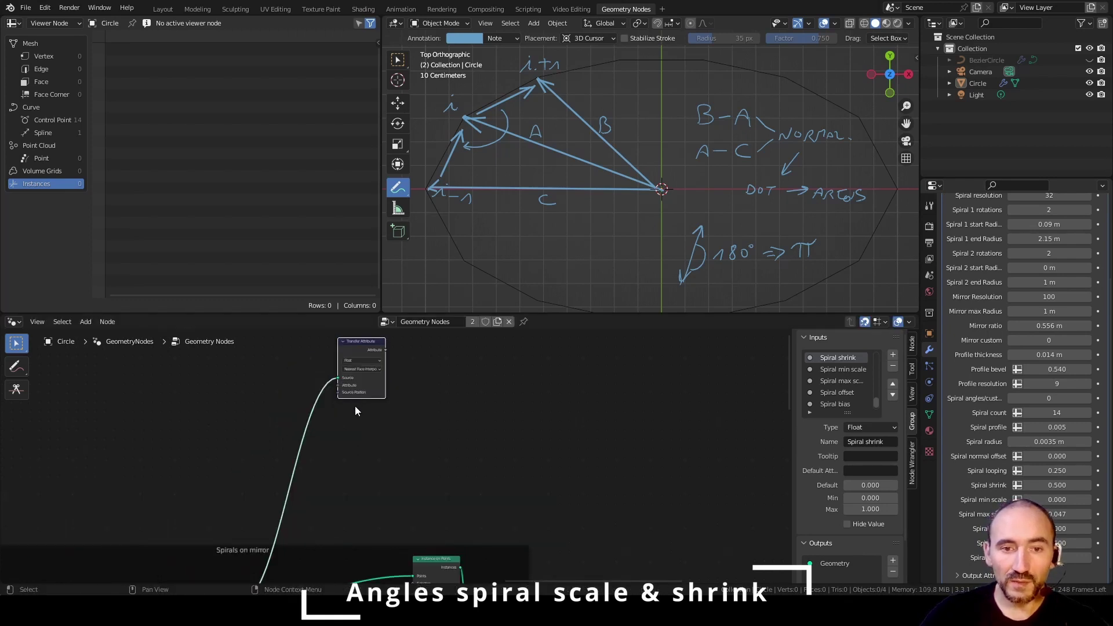
Step: Set the Transfer Attribute node's data type to Vector and its mapping to Index
scroll(356, 408, up, 2)
middle_drag(356, 408, 366, 444)
click(379, 386)
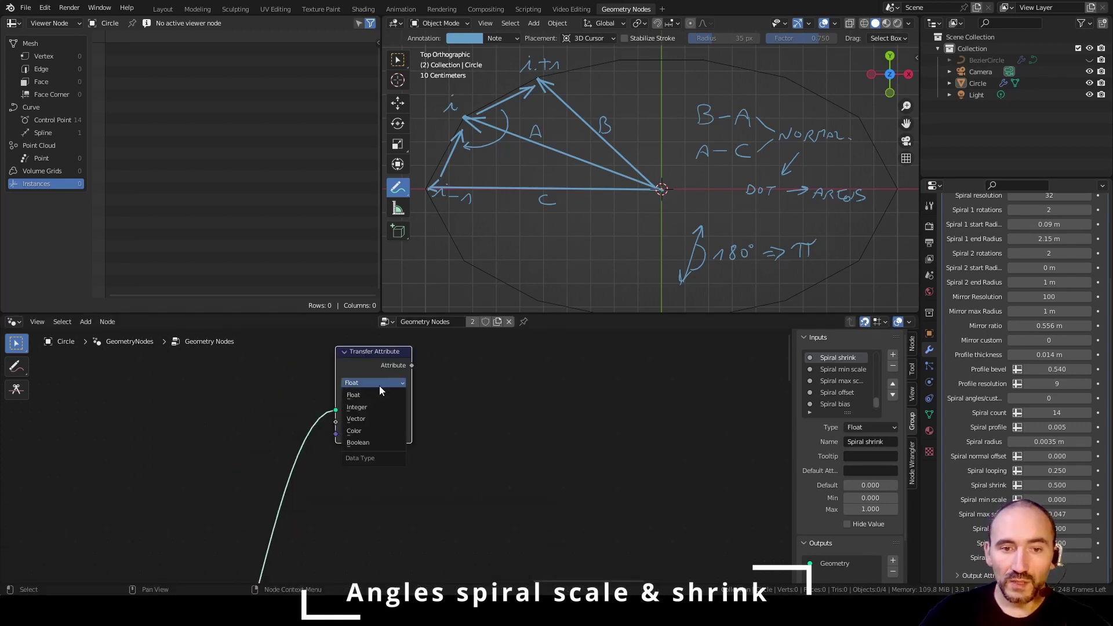
click(380, 417)
click(372, 397)
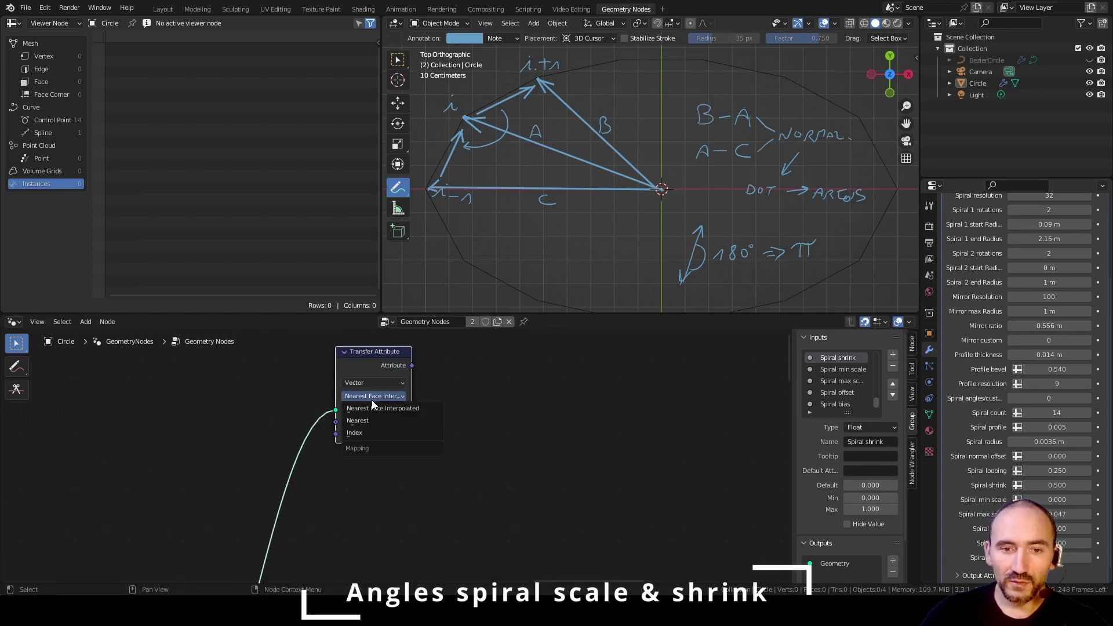
click(375, 433)
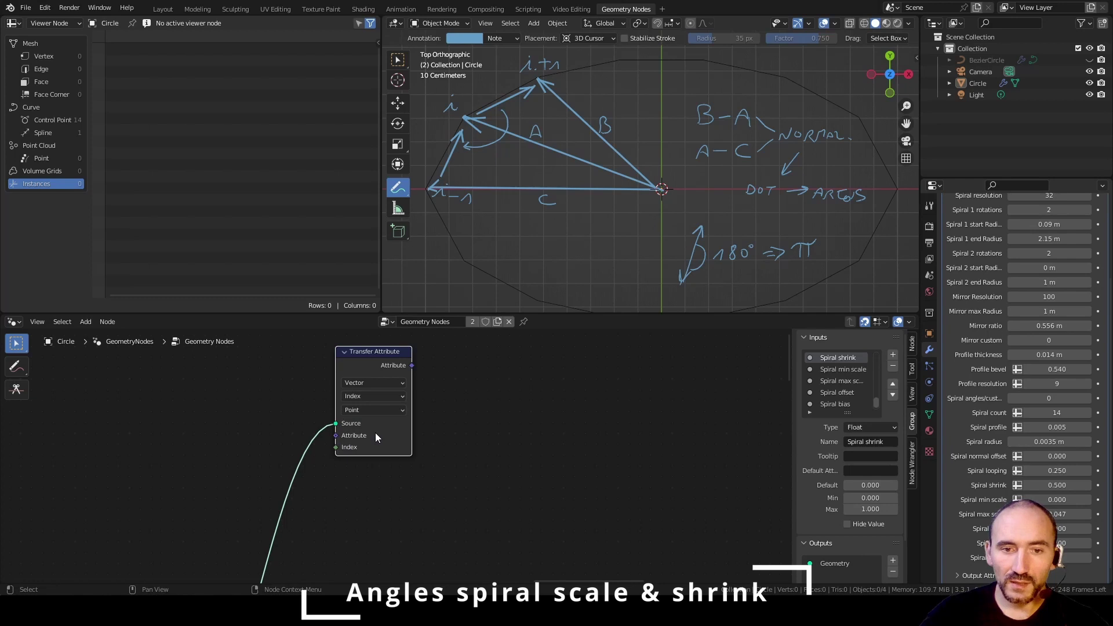
Step: Add an Index node beside the Transfer Attribute node
click(424, 512)
key(F3)
text(index)
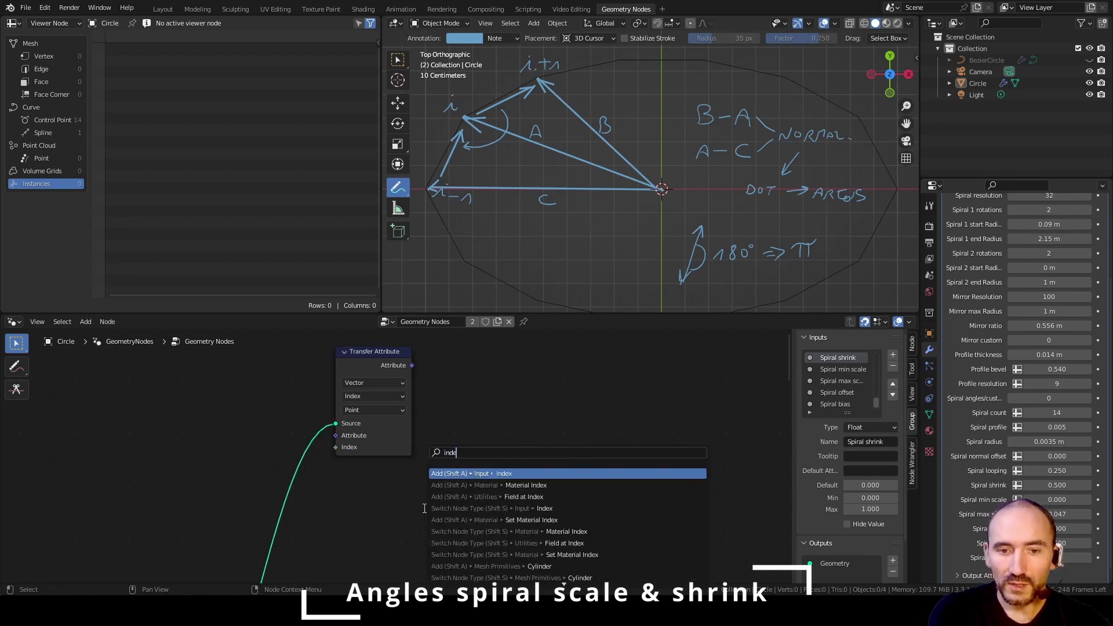
key(Return)
click(121, 487)
Step: Connect the Index node to Transfer Attribute's Index input through a Math Add node with value 1
drag(195, 506, 336, 449)
text(add)
key(Return)
click(217, 457)
click(258, 520)
text(1)
Step: Add a Position node and connect it to the Transfer Attribute node's Attribute input
click(363, 489)
key(F3)
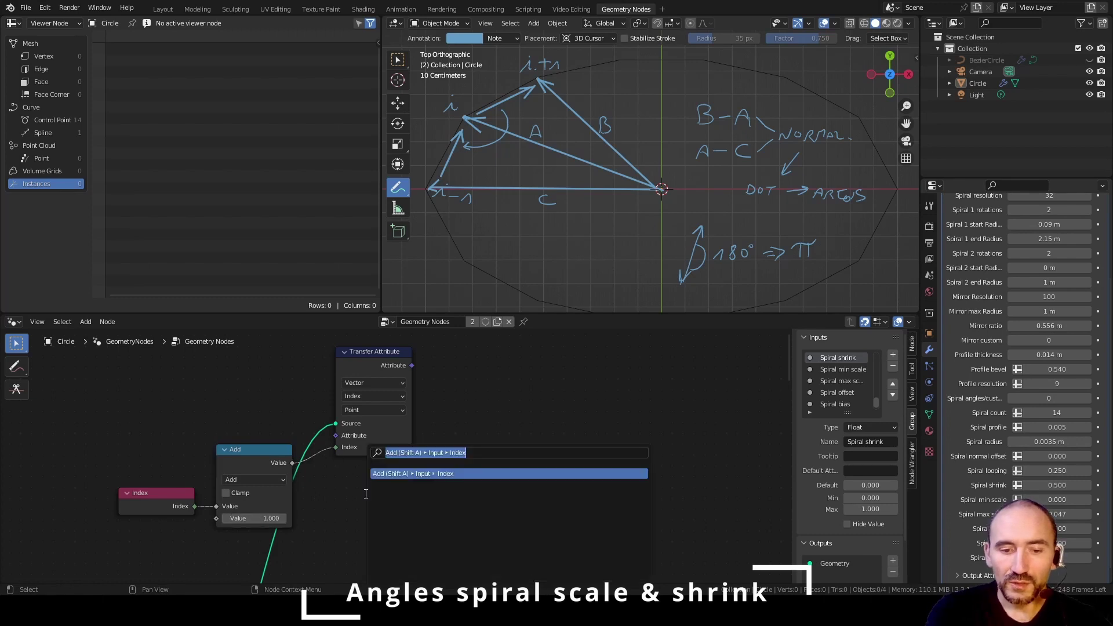
text(position)
key(Return)
click(218, 400)
drag(292, 419, 336, 435)
Step: Duplicate the Index, Add, Position and Transfer Attribute nodes to make two more copies below the original set
scroll(267, 470, down, 2)
drag(401, 530, 243, 359)
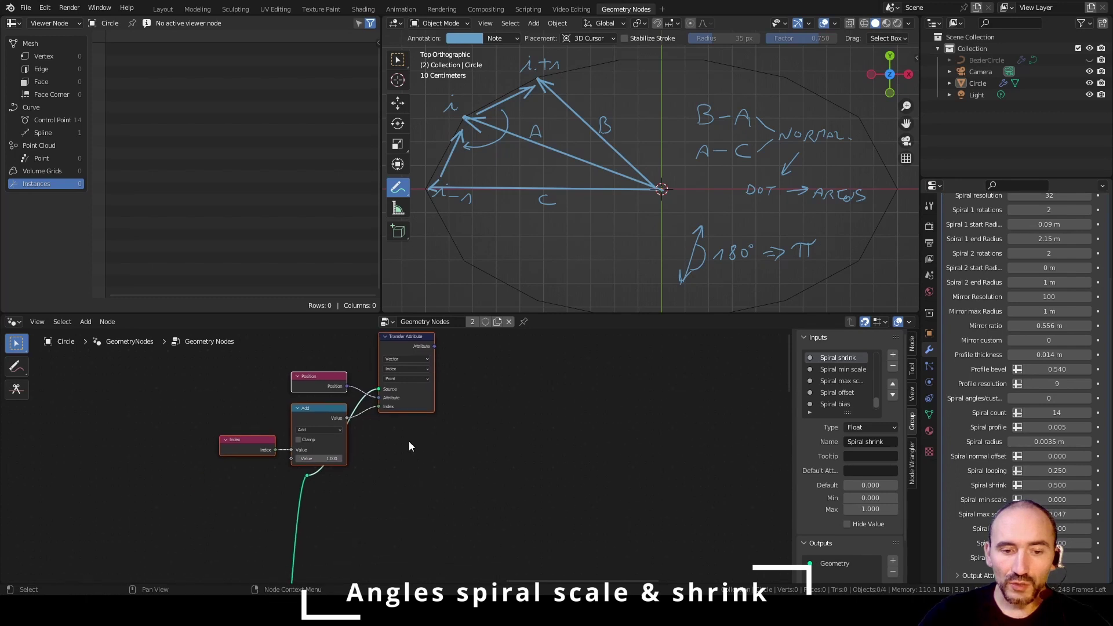
key(shift+d)
click(409, 536)
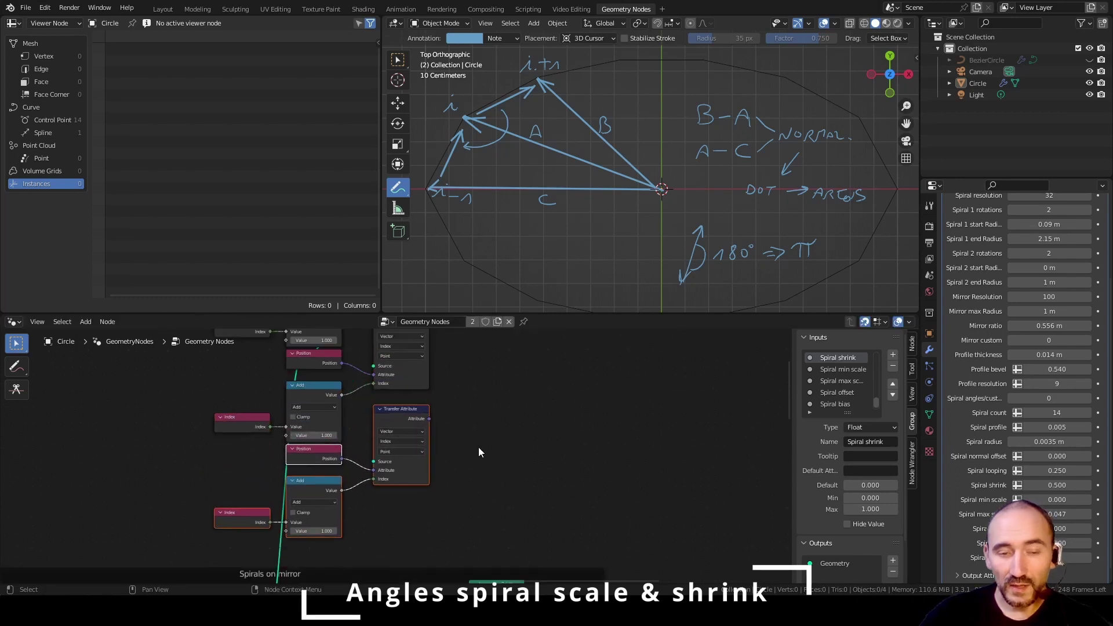
Step: Remove the middle copy's Add node while keeping its link, and place its Index node directly under the Position node
scroll(478, 446, up, 1)
click(340, 427)
key(ctrl+x)
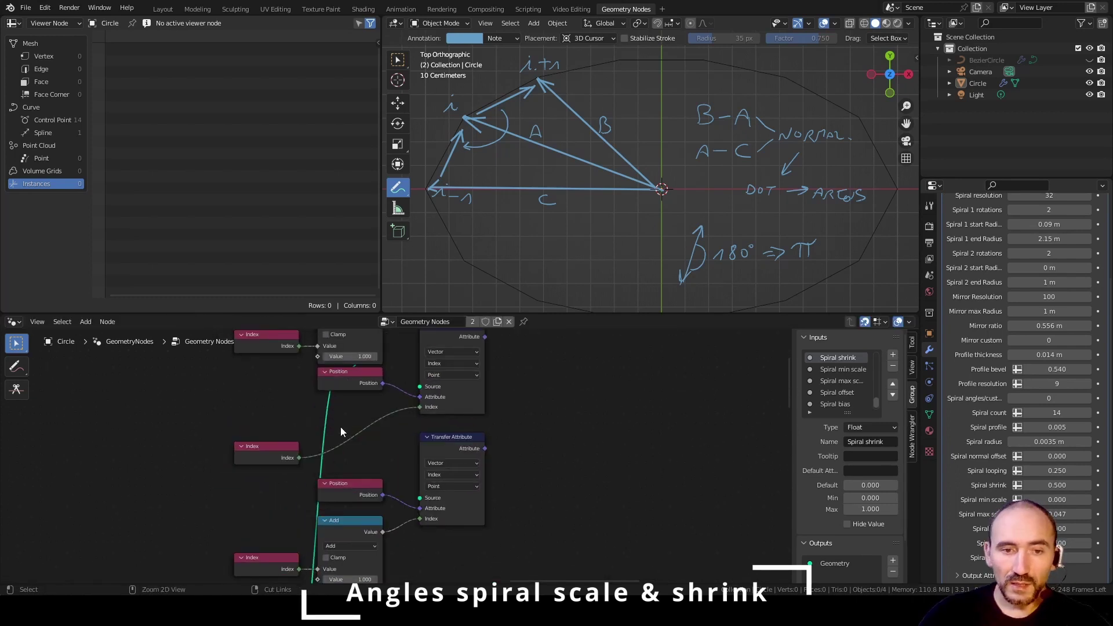
drag(283, 449, 370, 405)
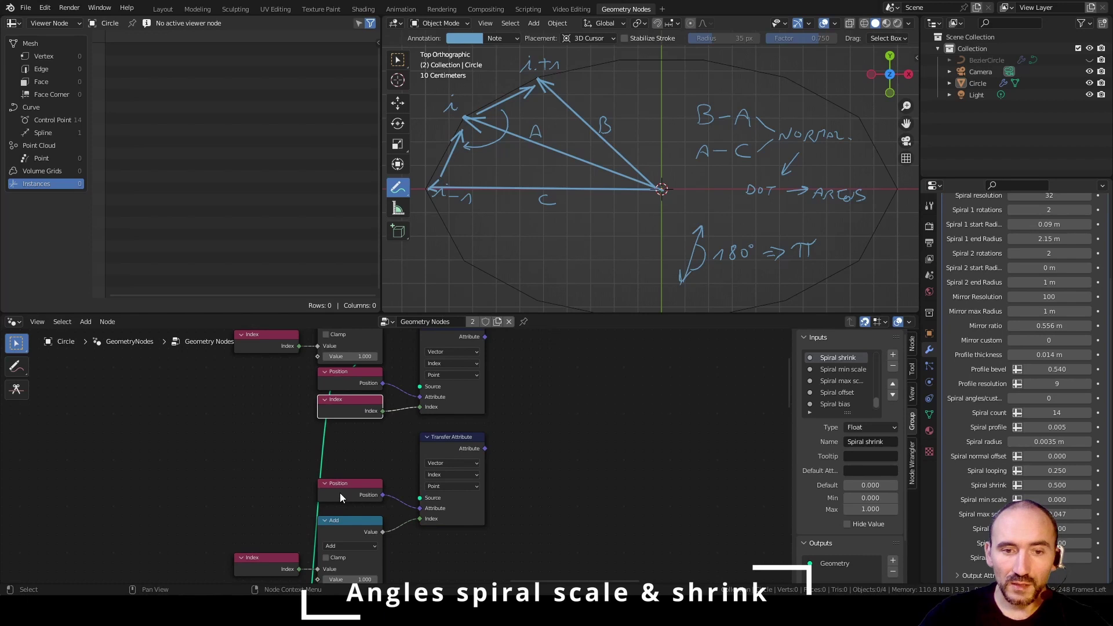
Step: Change the lowest copy's Add operation to Subtract and move its nodes up closer to the middle set
click(339, 534)
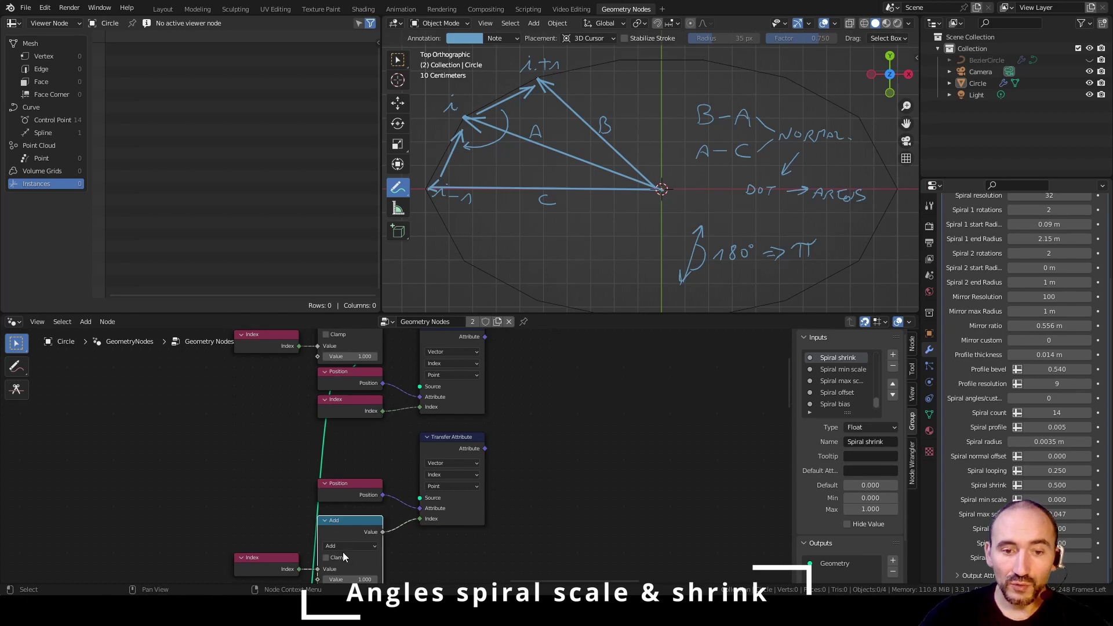
click(344, 546)
click(347, 439)
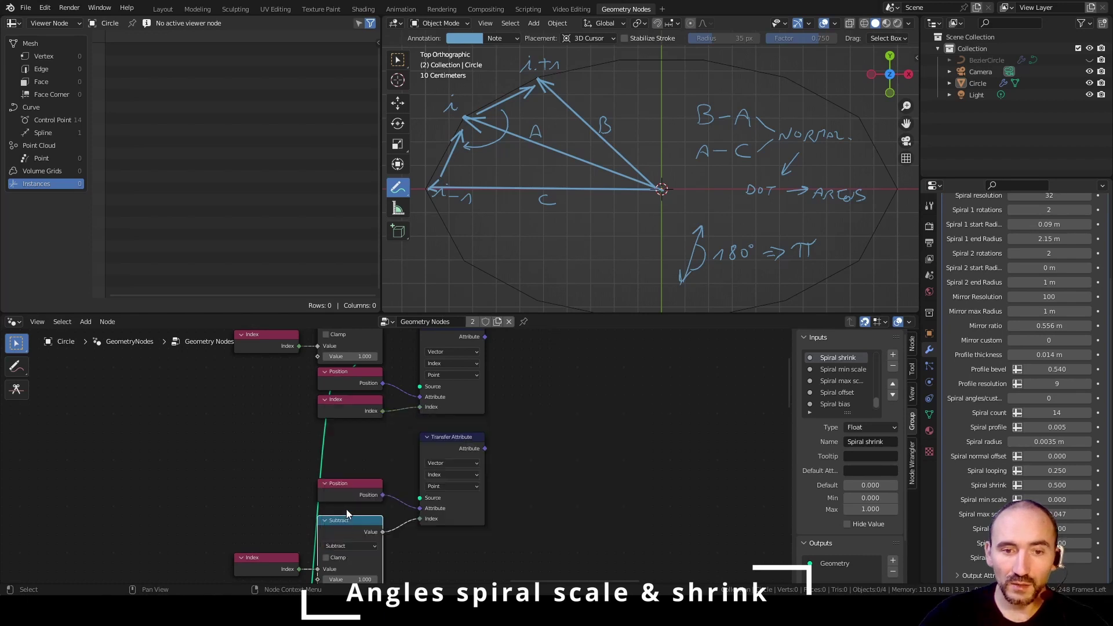
click(433, 444)
drag(352, 522, 351, 493)
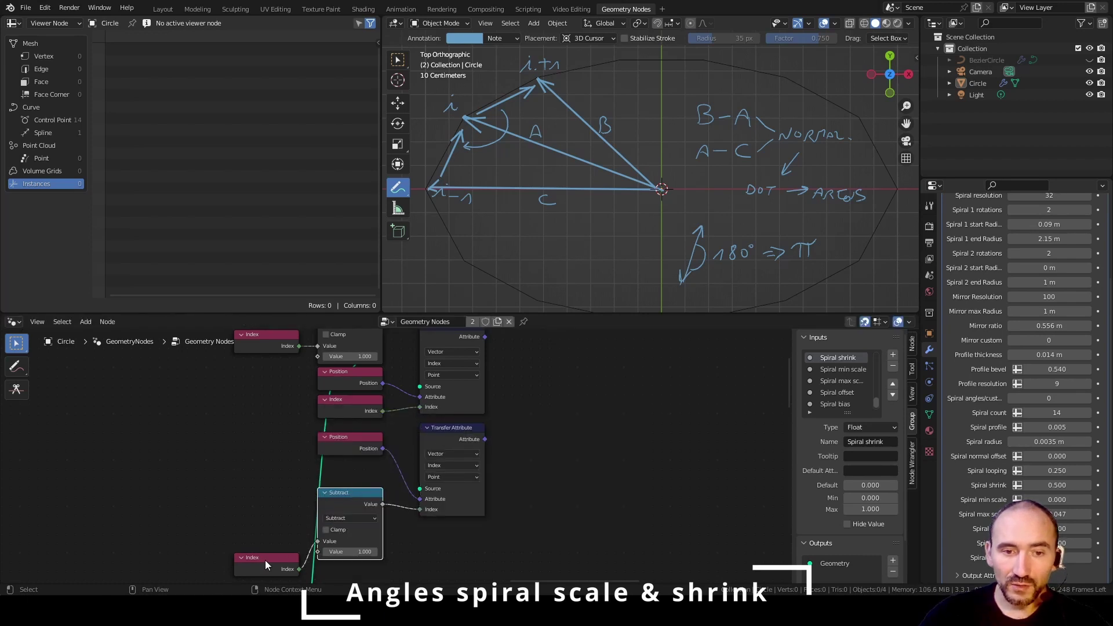
Step: Link the top Index node to the Subtract node's first Value input and delete the duplicate Index nodes
drag(265, 560, 265, 487)
drag(299, 346, 317, 540)
right_click(316, 542)
drag(304, 379, 323, 574)
scroll(322, 551, down, 1)
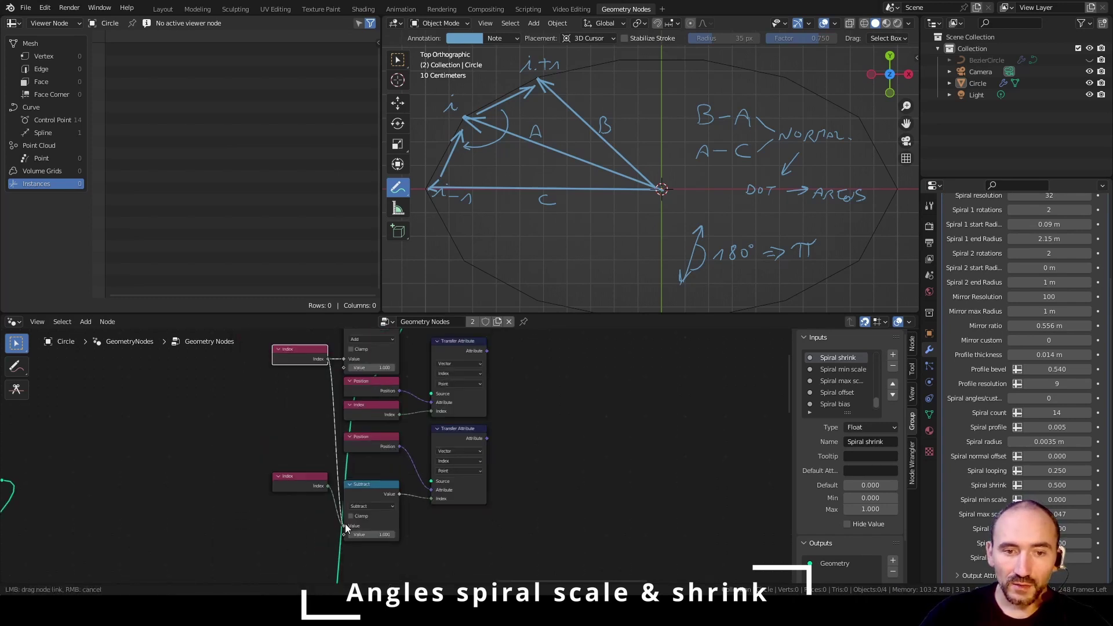
click(304, 485)
key(ctrl+x)
Step: Connect the shared Index to the middle Transfer Attribute's Index, and the curve geometry to the two lower Transfer Attribute nodes' Source inputs
middle_drag(307, 401, 308, 517)
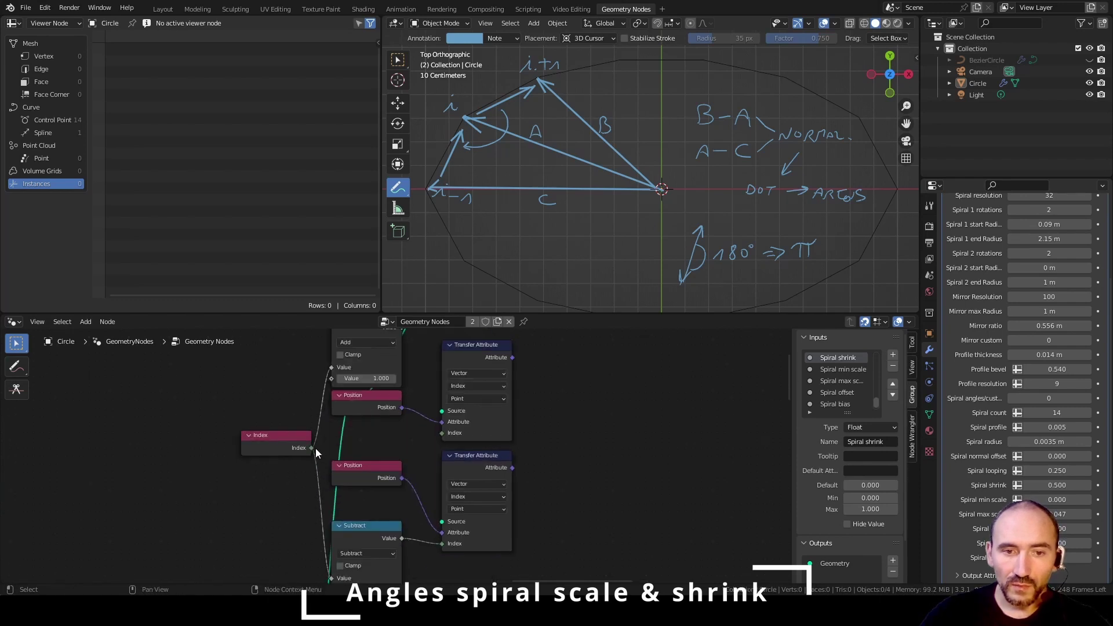
drag(313, 448, 443, 433)
middle_drag(381, 395, 368, 450)
drag(336, 449, 432, 512)
Step: Feed all three Transfer Attribute nodes from the middle Position node, remove the lowest Position node, and move Subtract up
drag(356, 458, 363, 497)
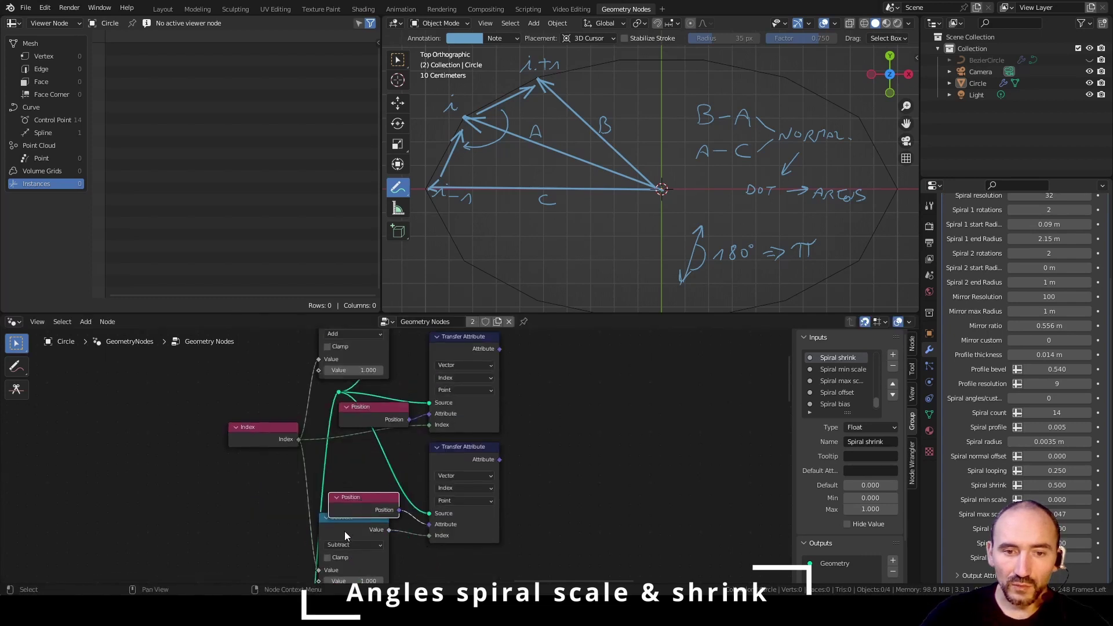
drag(391, 521, 410, 395)
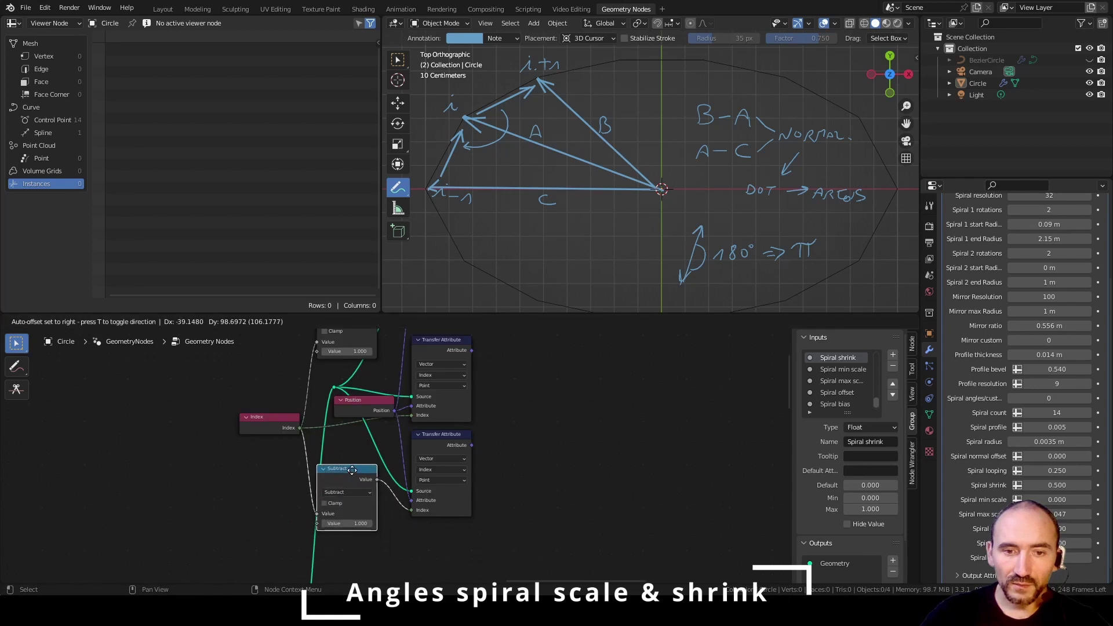
click(352, 470)
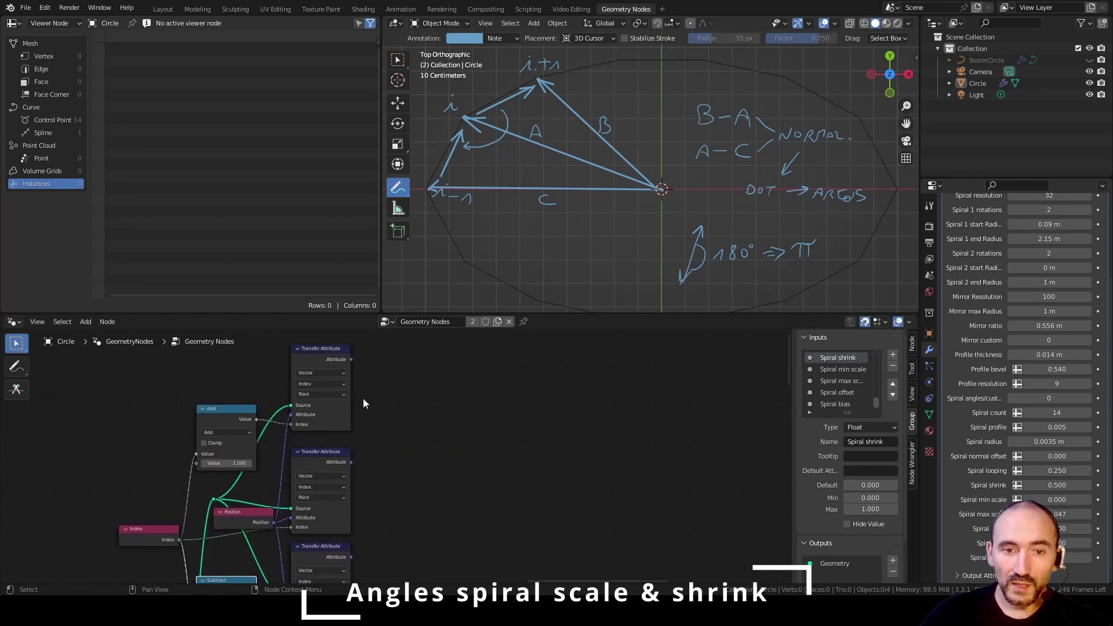
Step: Add two collapsed vector Subtract nodes, one for the top and middle Transfer Attributes, one for the middle and lowest
key(shift+a)
text(subtra)
key(Return)
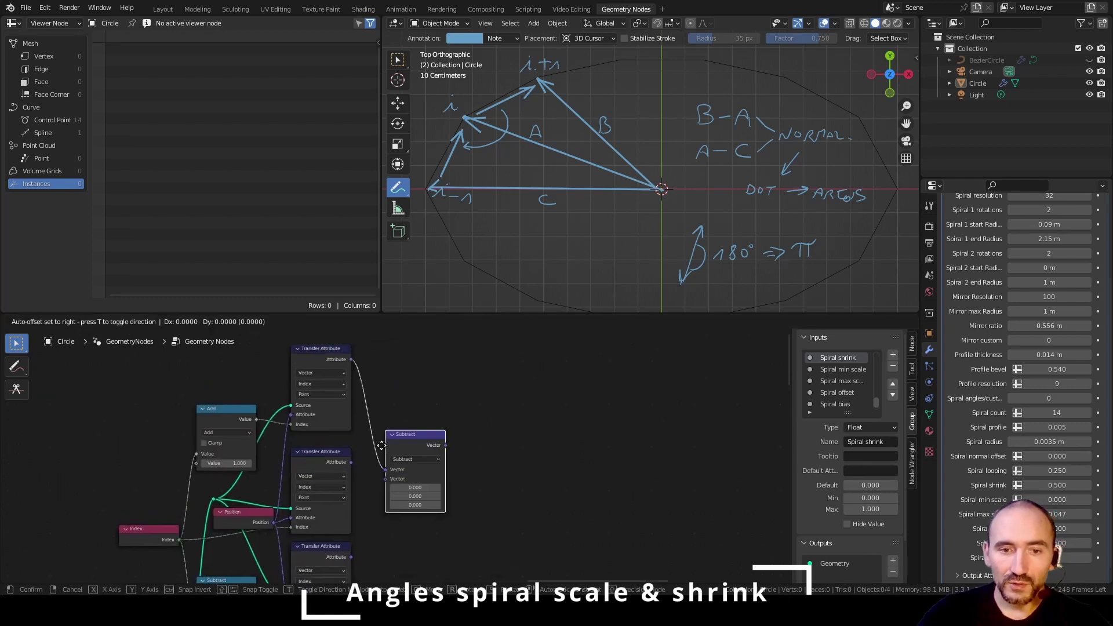
click(374, 461)
key(h)
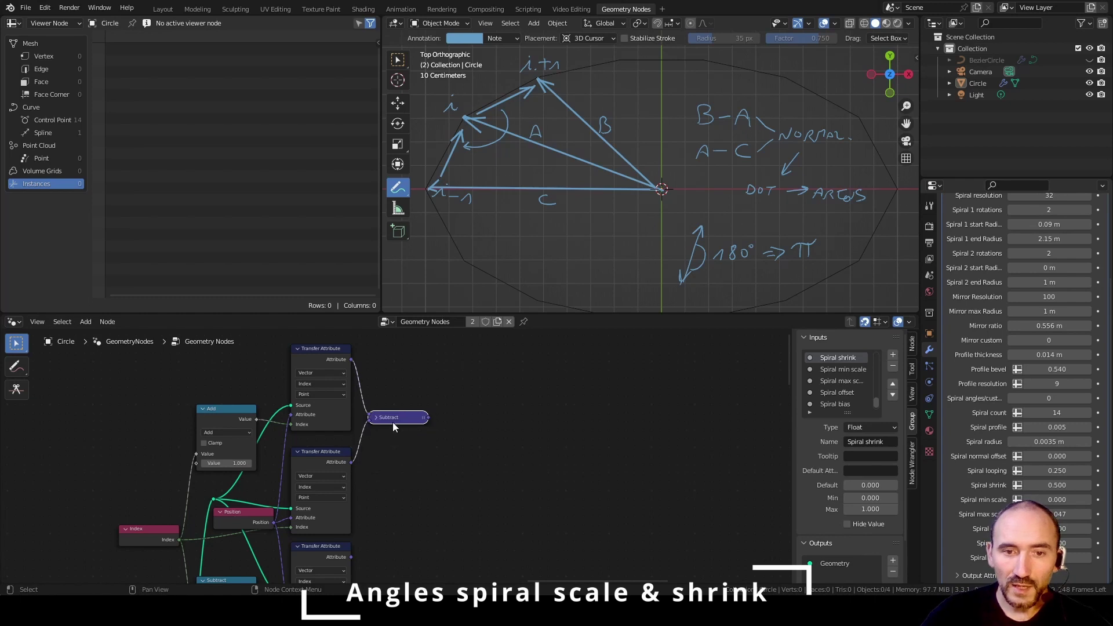
key(shift+d)
click(394, 494)
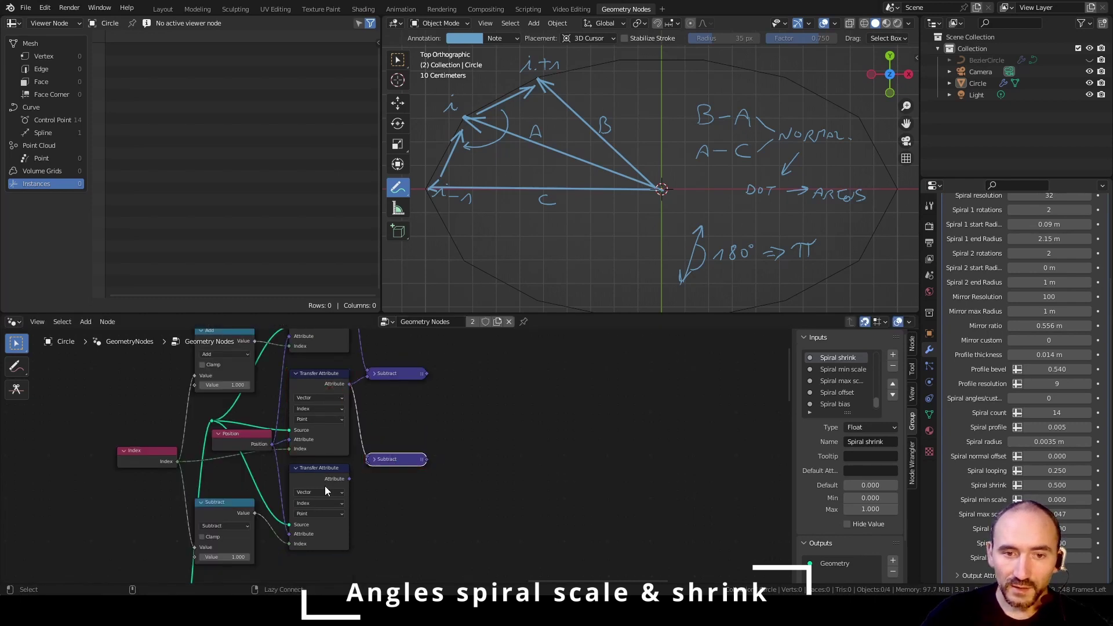
middle_drag(457, 439, 412, 469)
Step: Add a collapsed Normalize node after the upper Subtract and duplicate it for the lower Subtract
drag(361, 416, 401, 445)
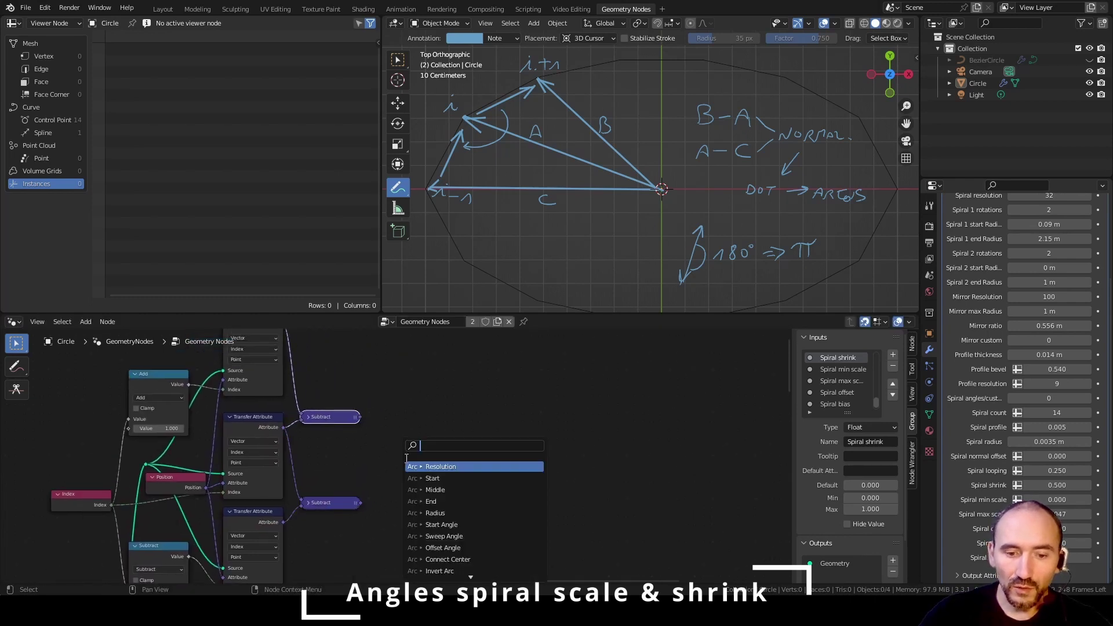
text(nor)
key(Return)
click(383, 424)
key(h)
key(shift+d)
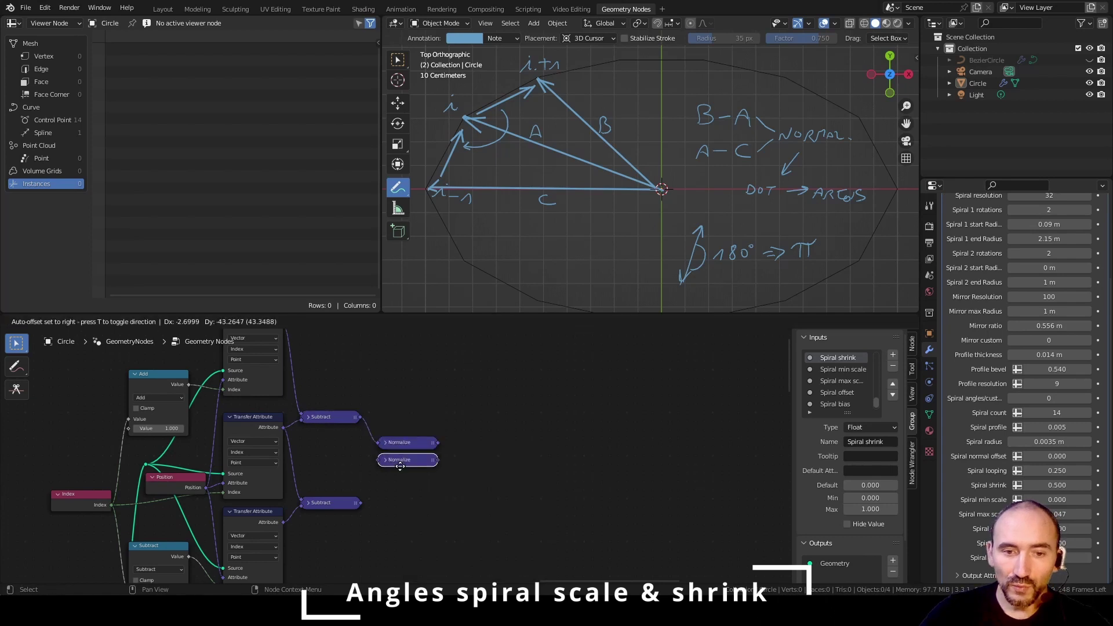
click(395, 481)
alt+right_drag(342, 509, 429, 475)
Step: Combine both Normalize outputs in a vector math node set to Dot Product and collapse it
key(h)
click(491, 487)
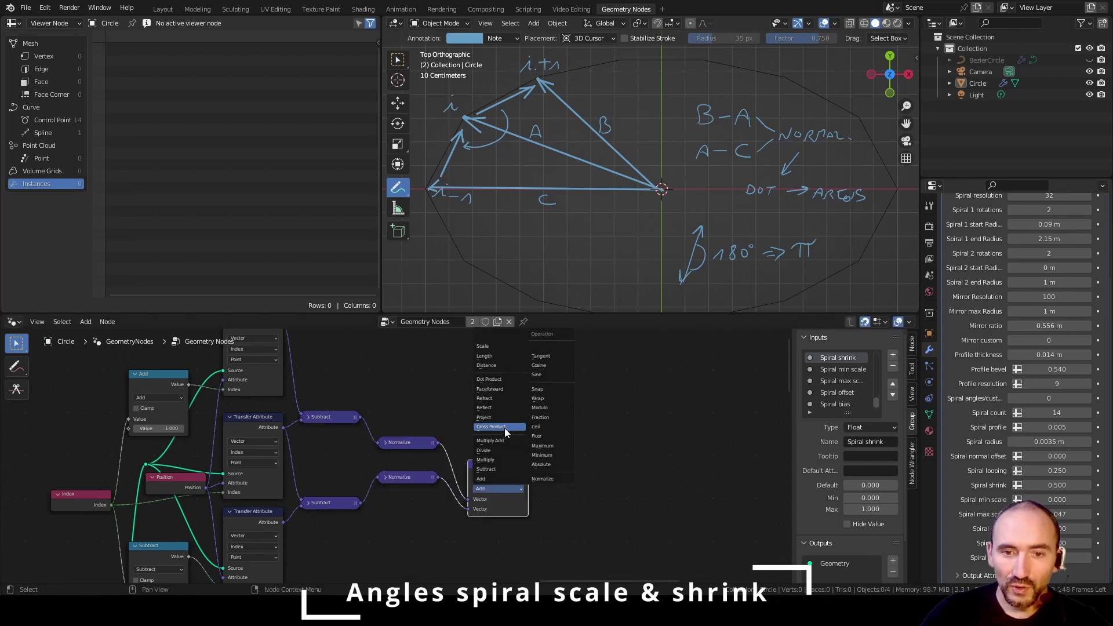
click(488, 378)
key(h)
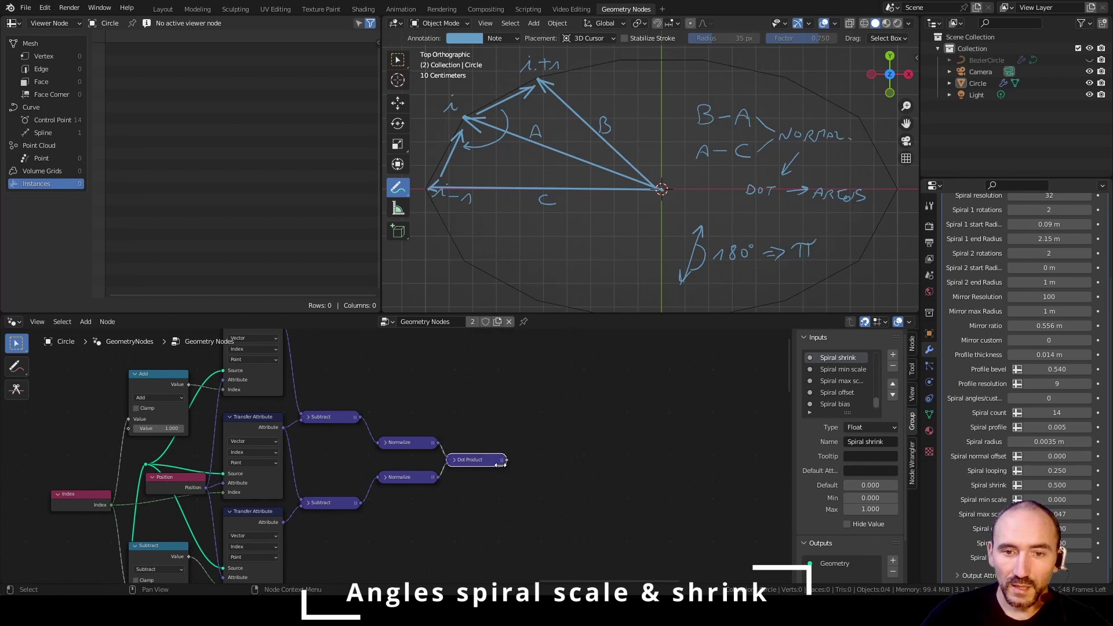
Step: Add an Arccosine math node fed by the Dot Product output
key(shift+a)
text(arco)
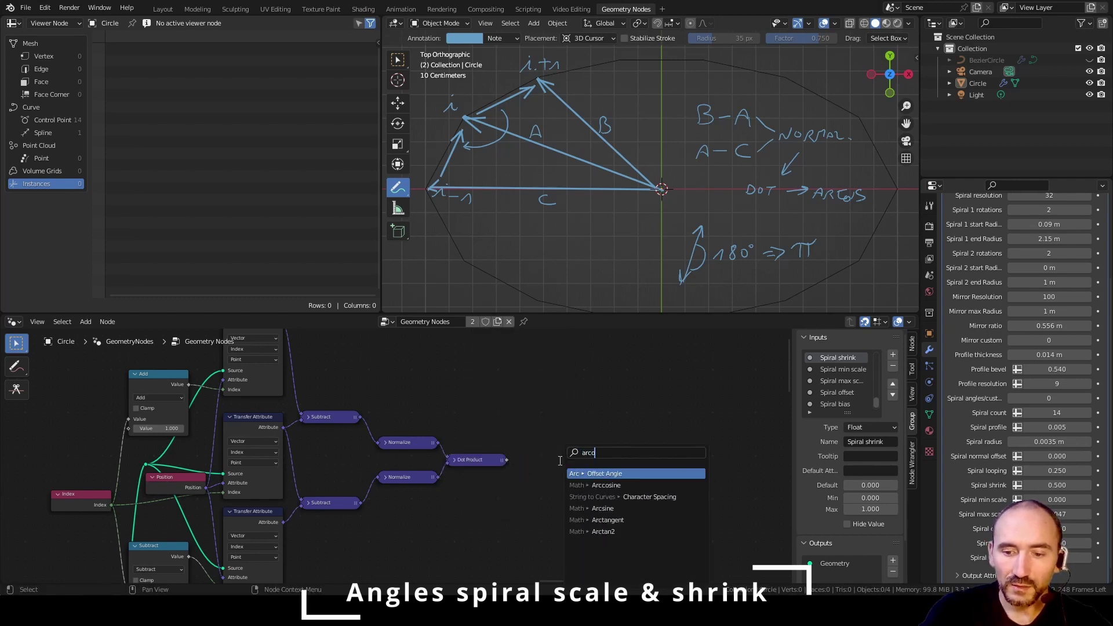
key(Down)
key(Return)
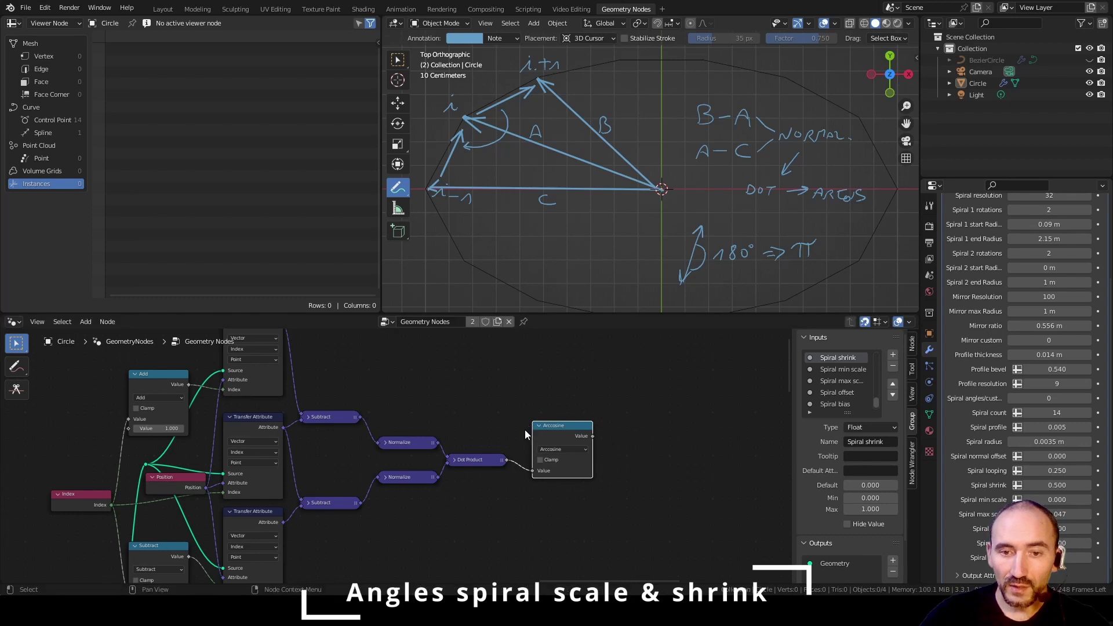
click(534, 422)
Step: Add a Map Range node with its Value input fed by the Arccosine output
scroll(403, 444, up, 2)
key(shift+a)
text(map)
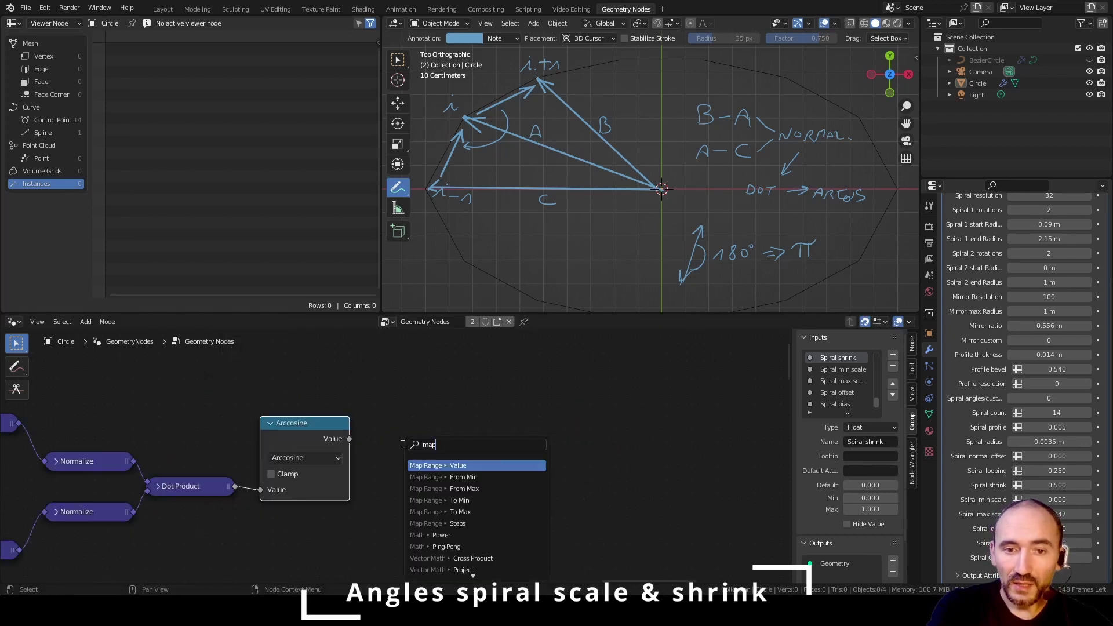
key(Return)
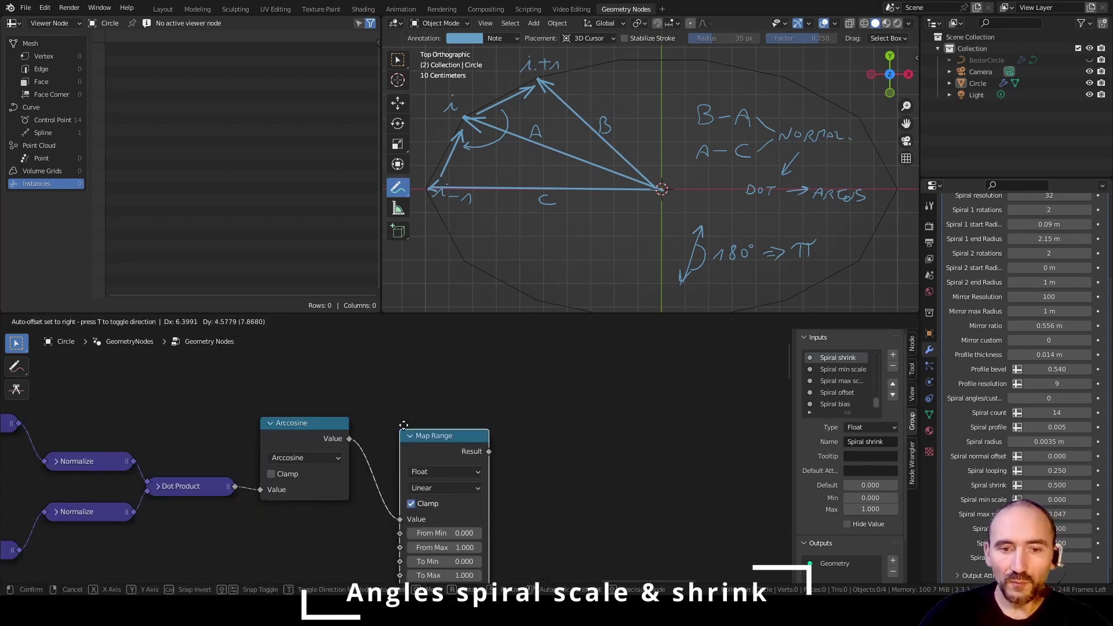
click(435, 449)
middle_drag(507, 473, 456, 422)
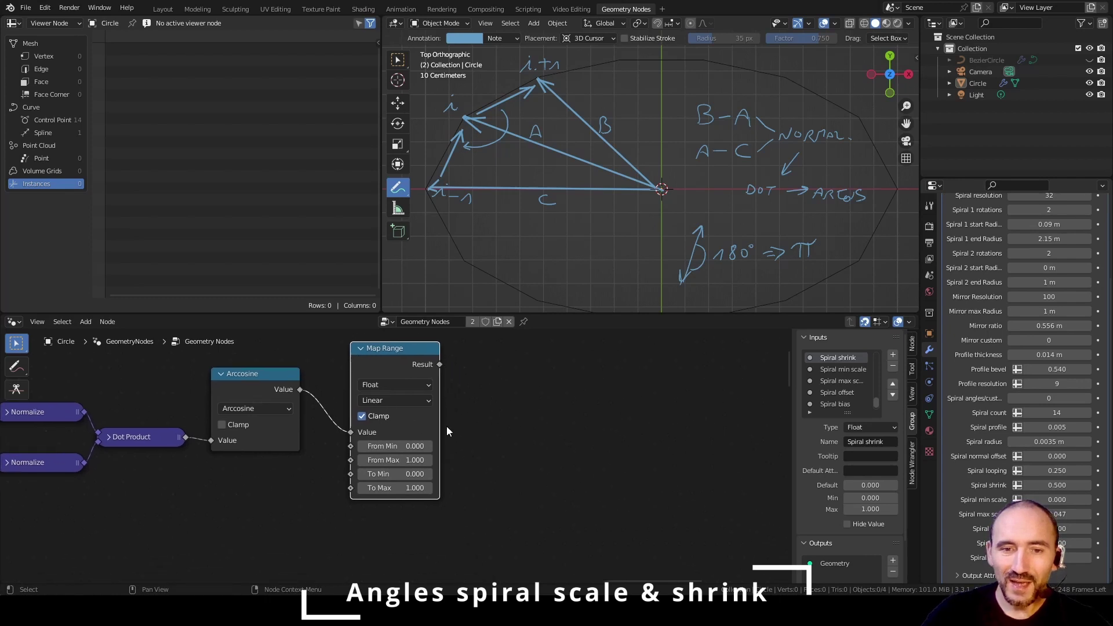
scroll(379, 439, up, 1)
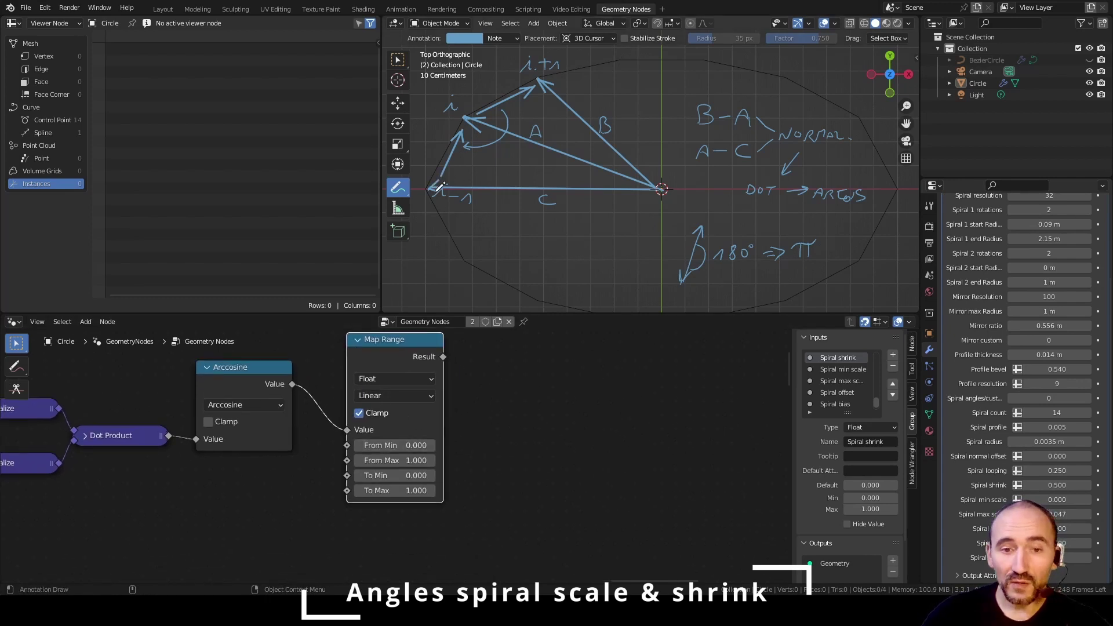
Step: Set the Map Range node's From Min to pi and From Max to 0
click(388, 447)
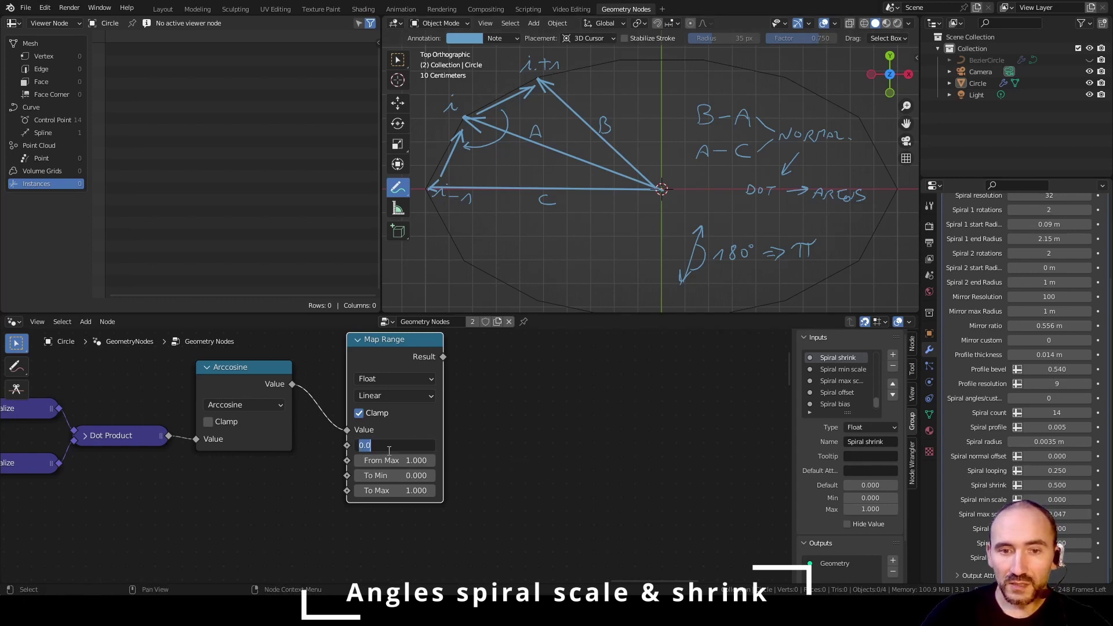
text(pi)
key(Tab)
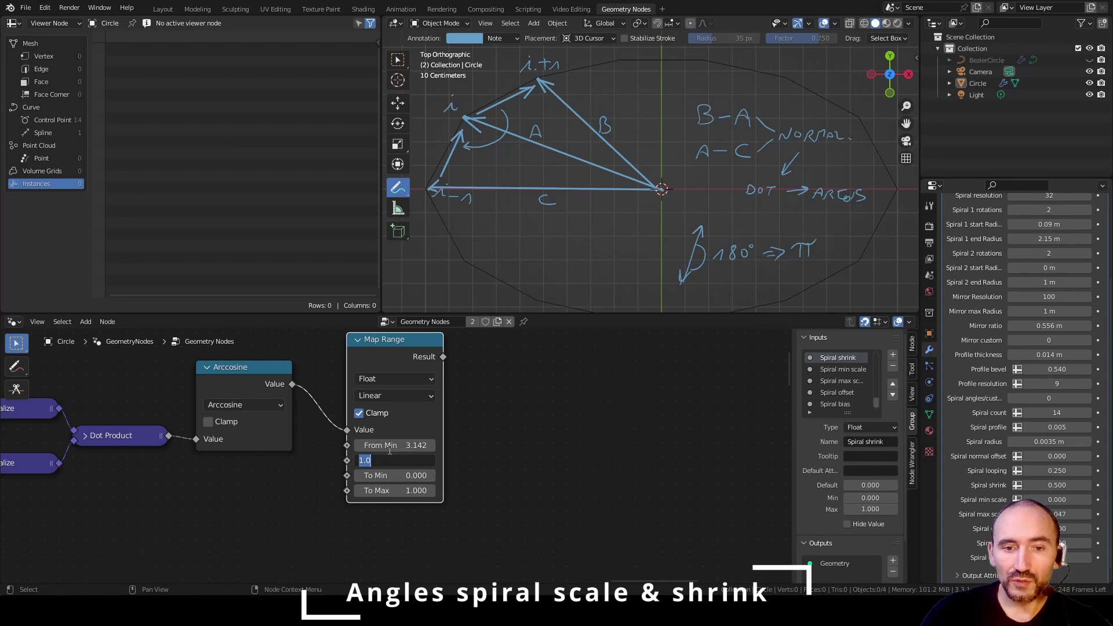
key(Return)
Step: Add a Group Input node and connect Spiral min scale to Map Range's To Min and Spiral max scale to To Max
scroll(389, 451, down, 2)
key(F3)
text(grou)
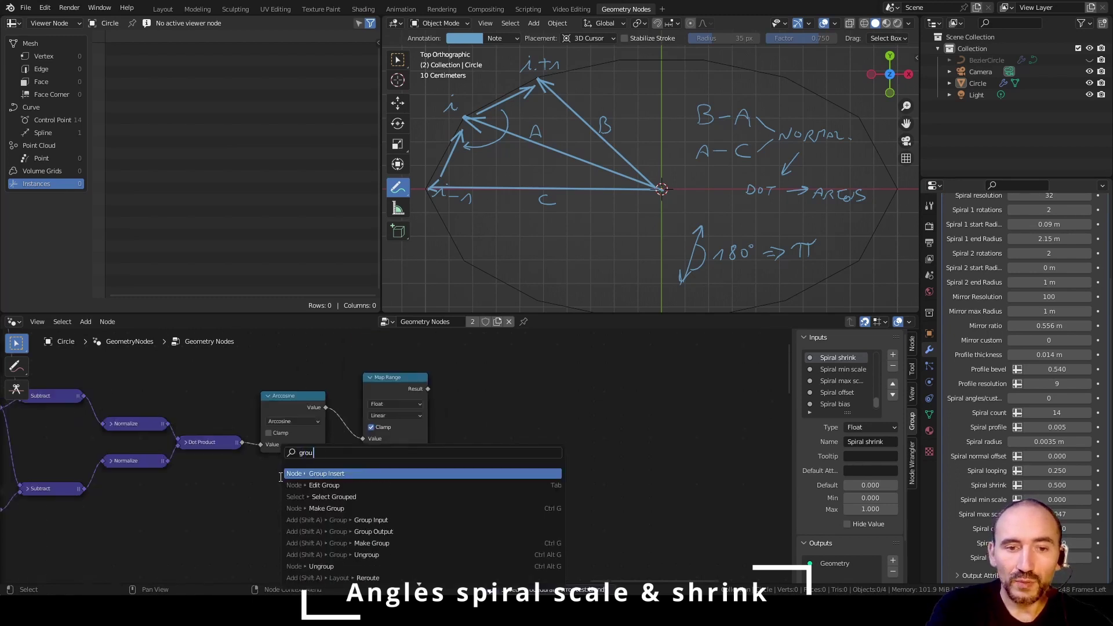
text(p inp)
key(Return)
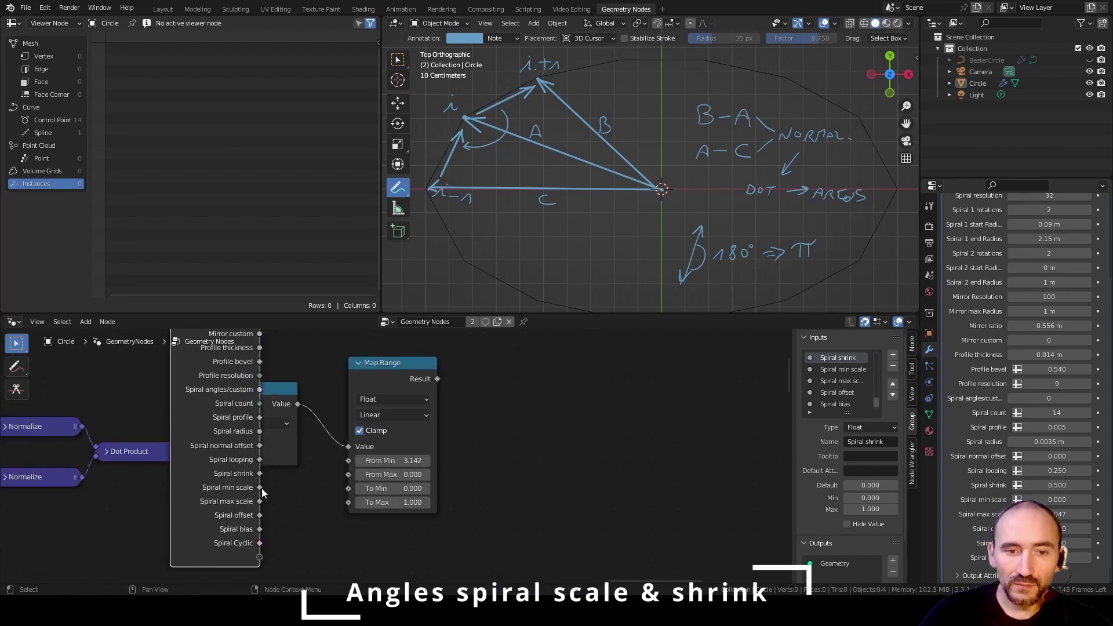
drag(259, 488, 348, 488)
drag(260, 501, 350, 503)
scroll(222, 401, down, 4)
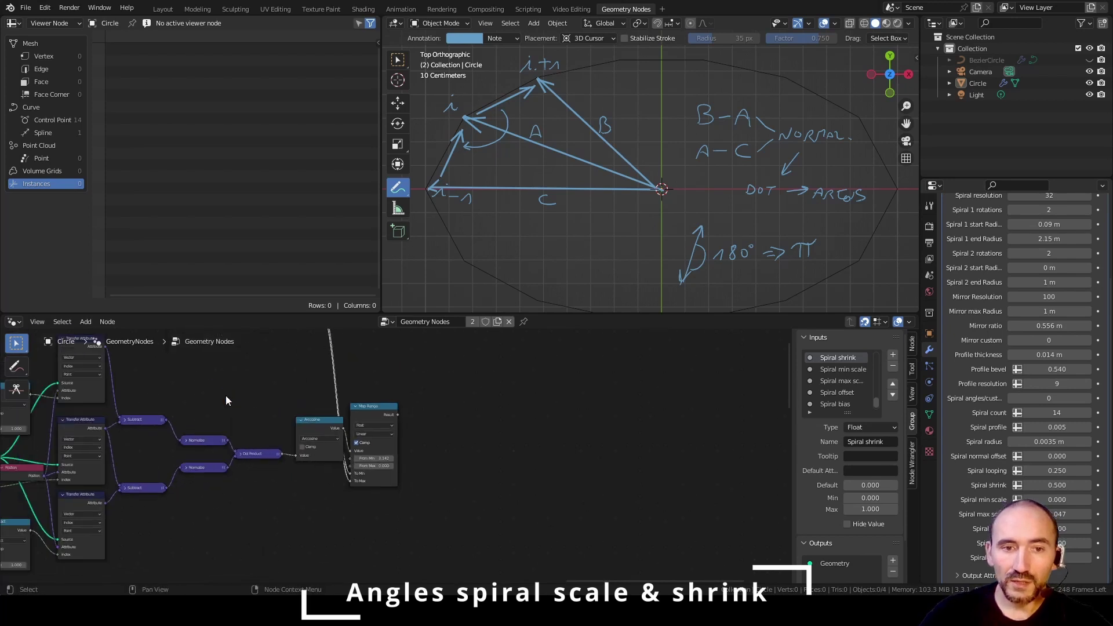
Step: Add a Store Named Attribute node storing Map Range's Result, and connect the Resample Curve output to its Geometry input
scroll(413, 396, up, 3)
drag(399, 384, 481, 445)
text(sto)
key(Return)
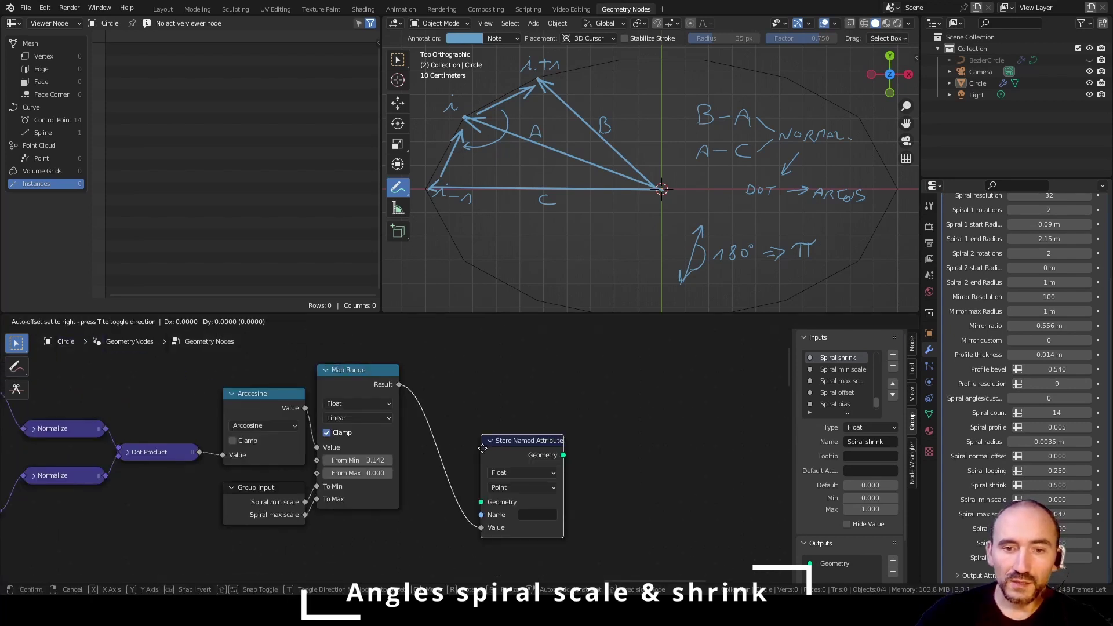
click(419, 468)
scroll(401, 463, down, 5)
scroll(346, 485, down, 5)
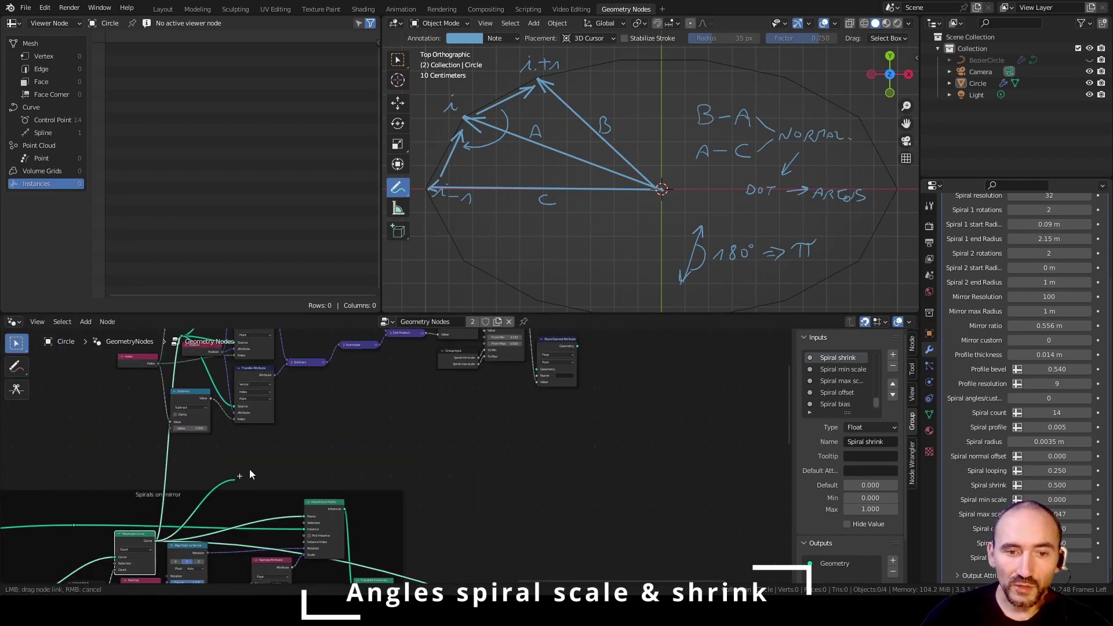
scroll(249, 468, up, 5)
Step: Duplicate the Spiral angles/custom Group Input and geometry Switch nodes and place the copies above the Spirals on mirror frame
middle_drag(428, 460, 631, 447)
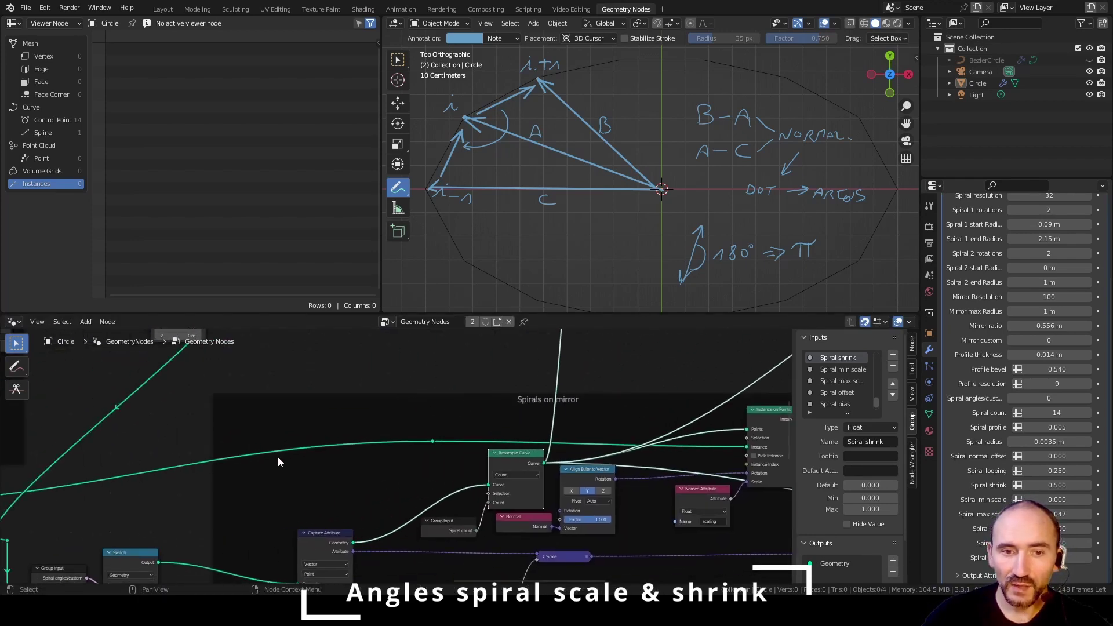
middle_drag(277, 457, 554, 453)
middle_drag(556, 527, 465, 429)
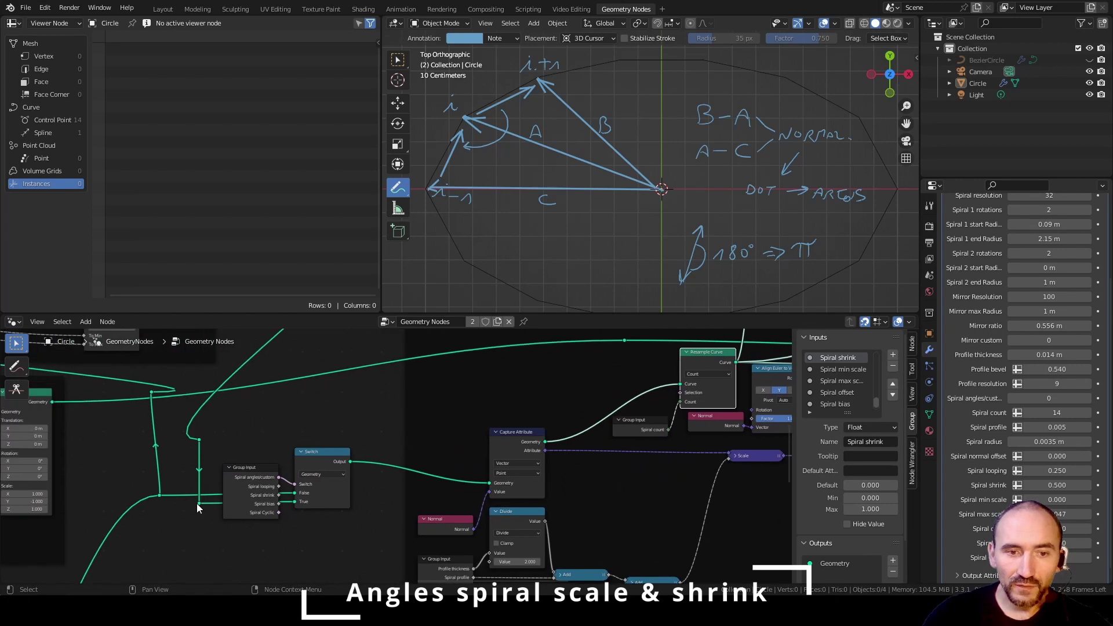
scroll(218, 493, up, 3)
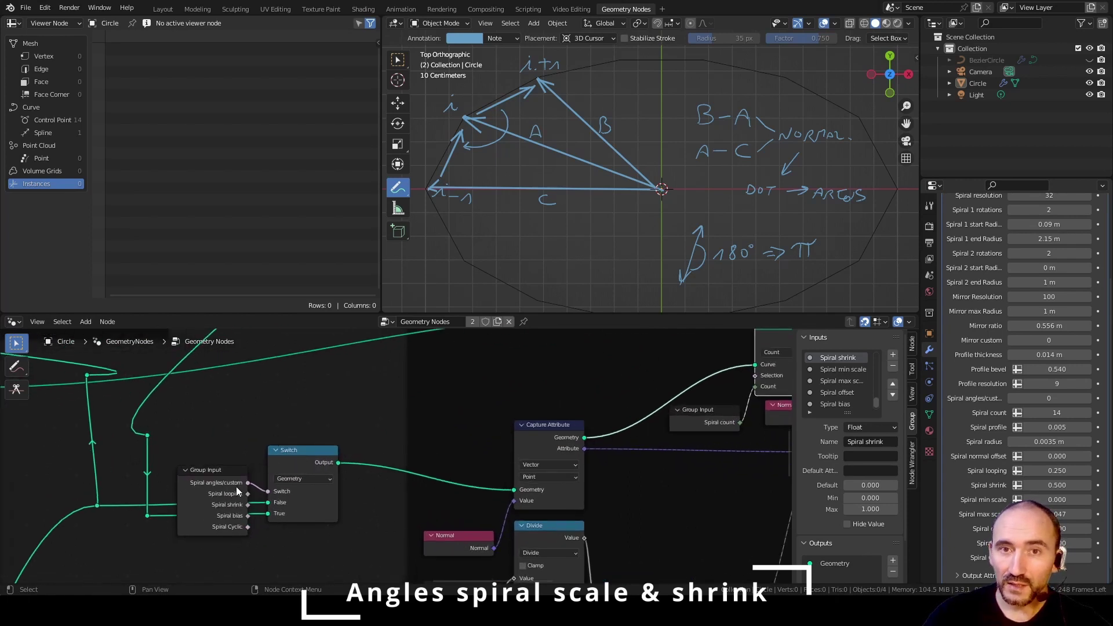
drag(185, 436, 302, 517)
scroll(385, 462, down, 4)
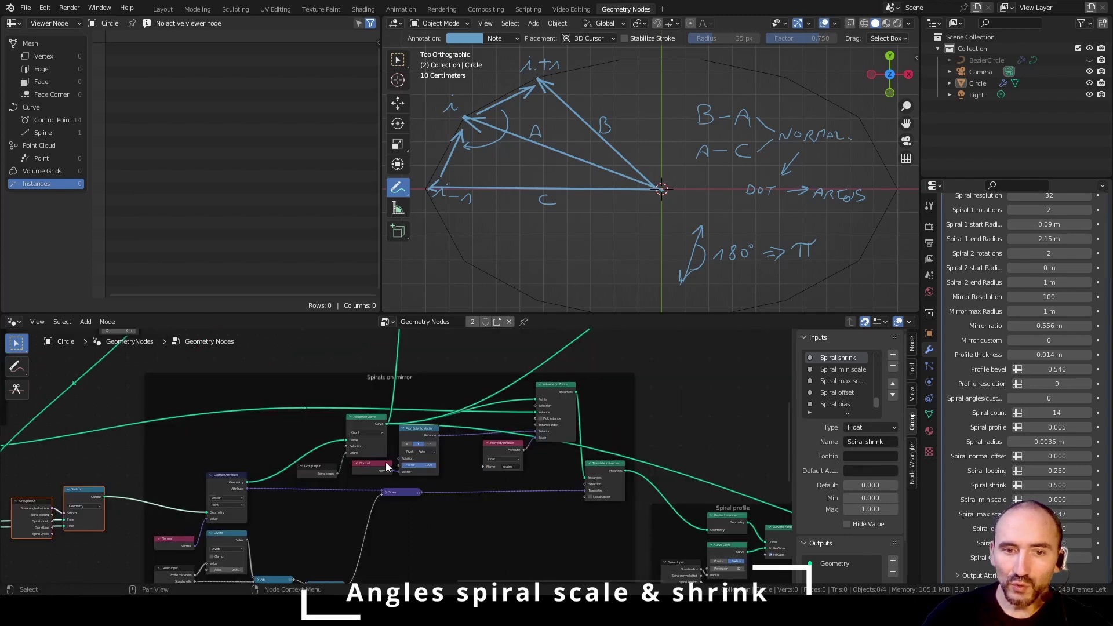
key(g)
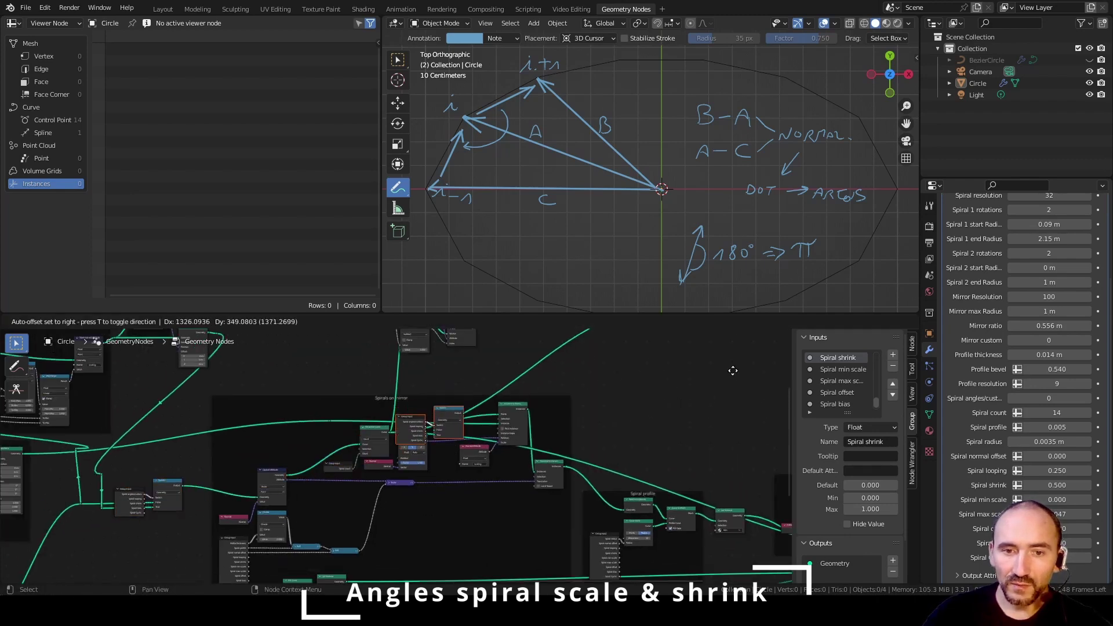
Step: Shift the nodes and frames downstream of the spiral resampling farther along to make room for the Switch, and save the file
shift+click(416, 476)
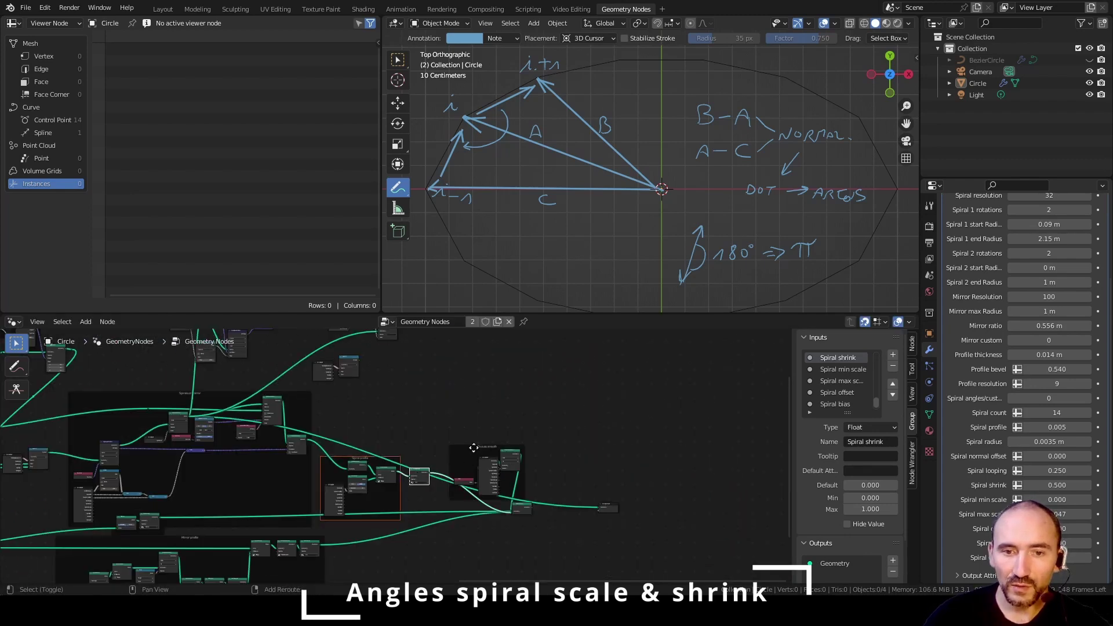
shift+click(473, 447)
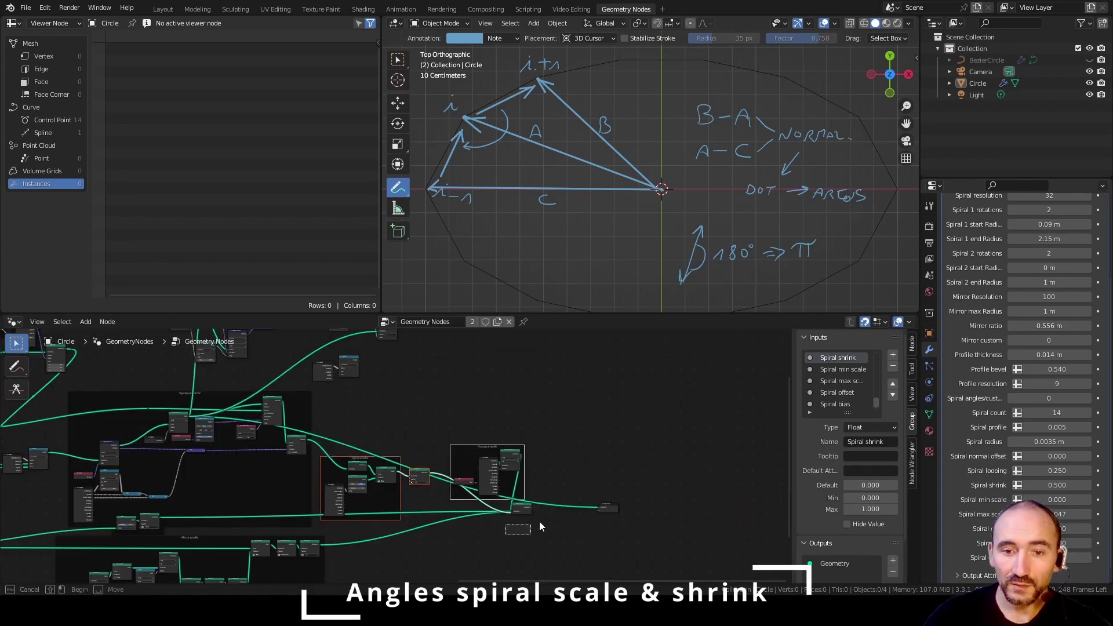
key(ctrl+s)
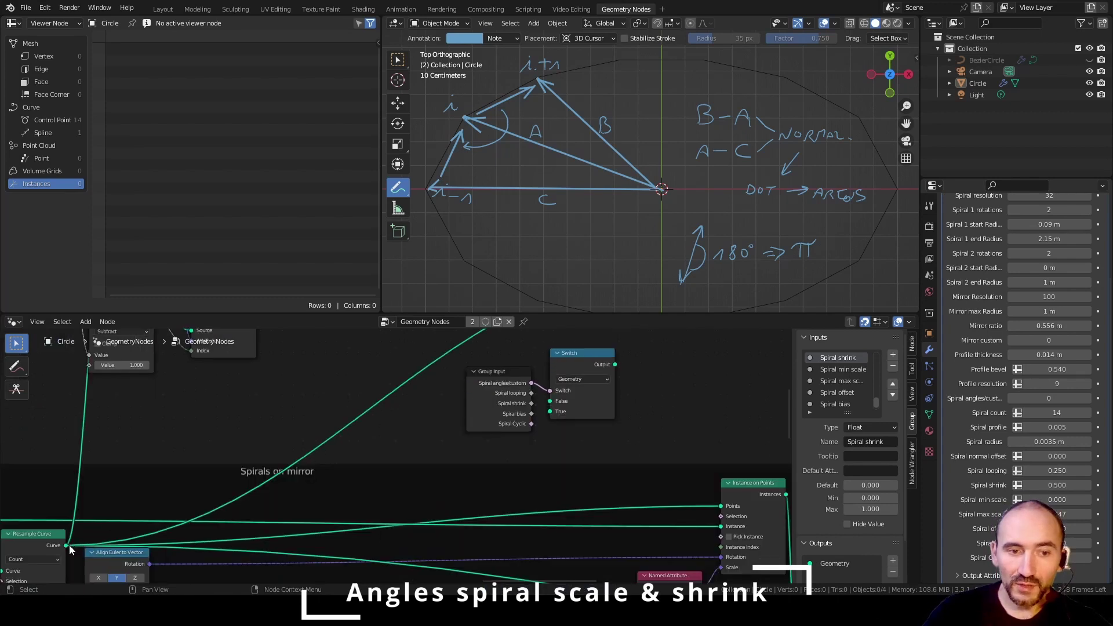
Step: Connect the Resample Curve output to the new Switch's True input and the Store Named Attribute geometry to its False input
drag(69, 549, 551, 411)
middle_drag(517, 403, 381, 516)
drag(603, 348, 413, 514)
Step: Set the Store Named Attribute node's attribute name to "scaling"
click(582, 395)
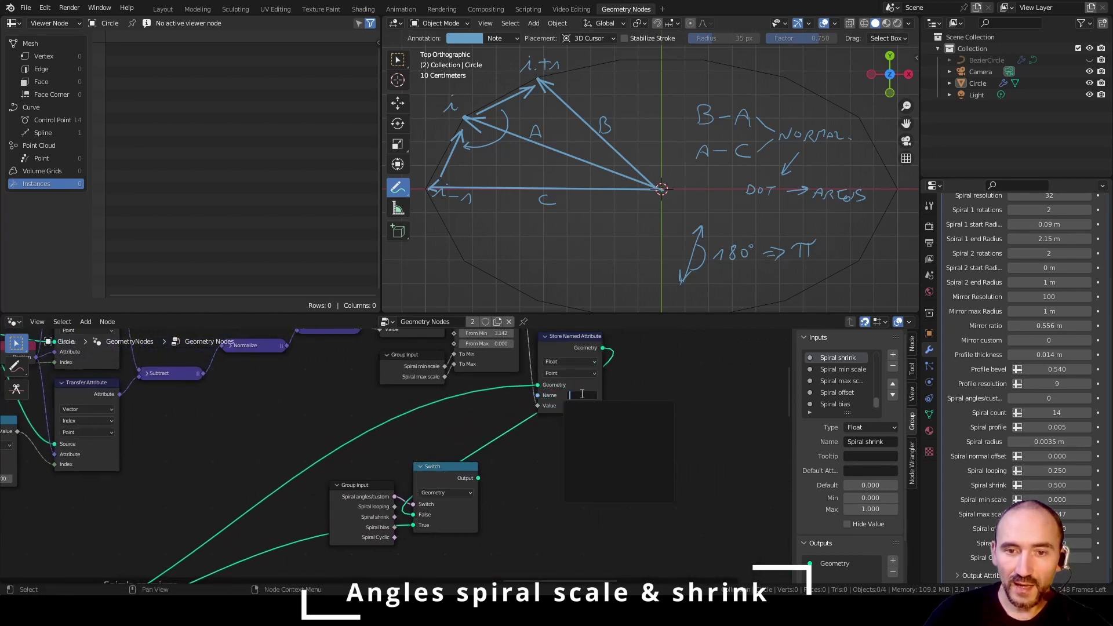
text(scaling)
key(Return)
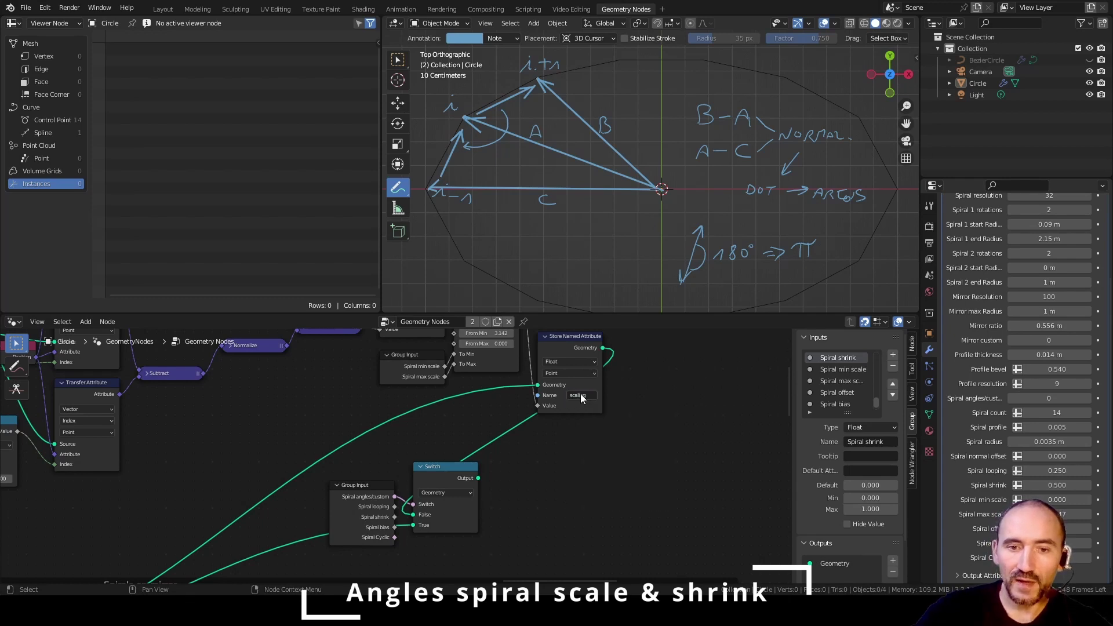
Step: Connect the Switch output to the Points input of Instance on Points and move the Switch with its Group Input into the Spirals on mirror frame
middle_drag(483, 479, 539, 383)
scroll(539, 383, down, 1)
drag(539, 381, 638, 509)
shift+click(421, 400)
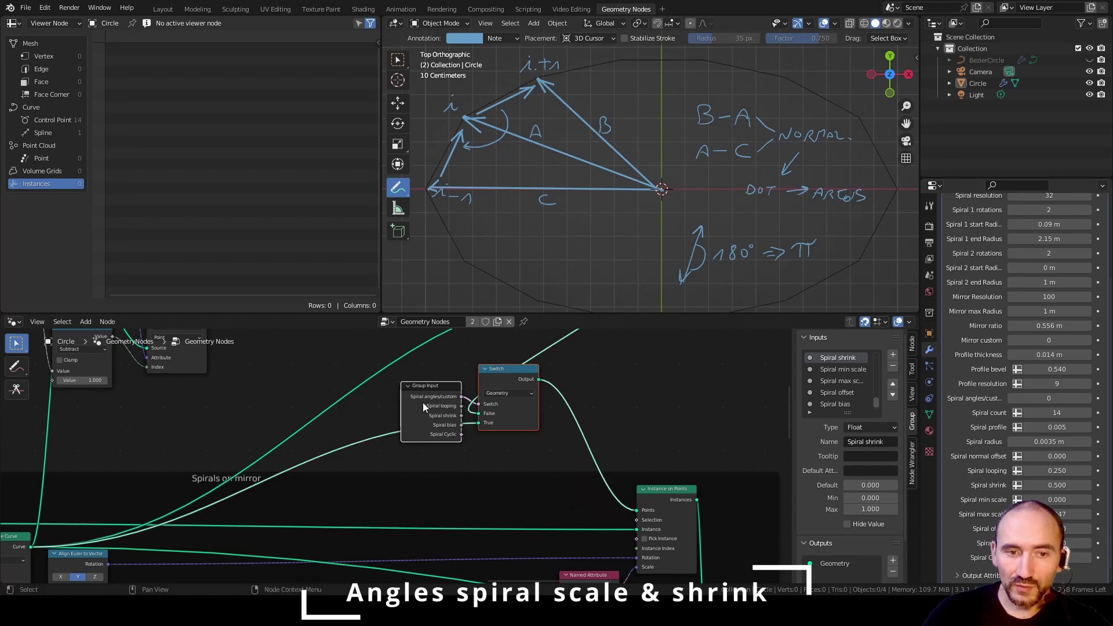
drag(423, 402, 347, 498)
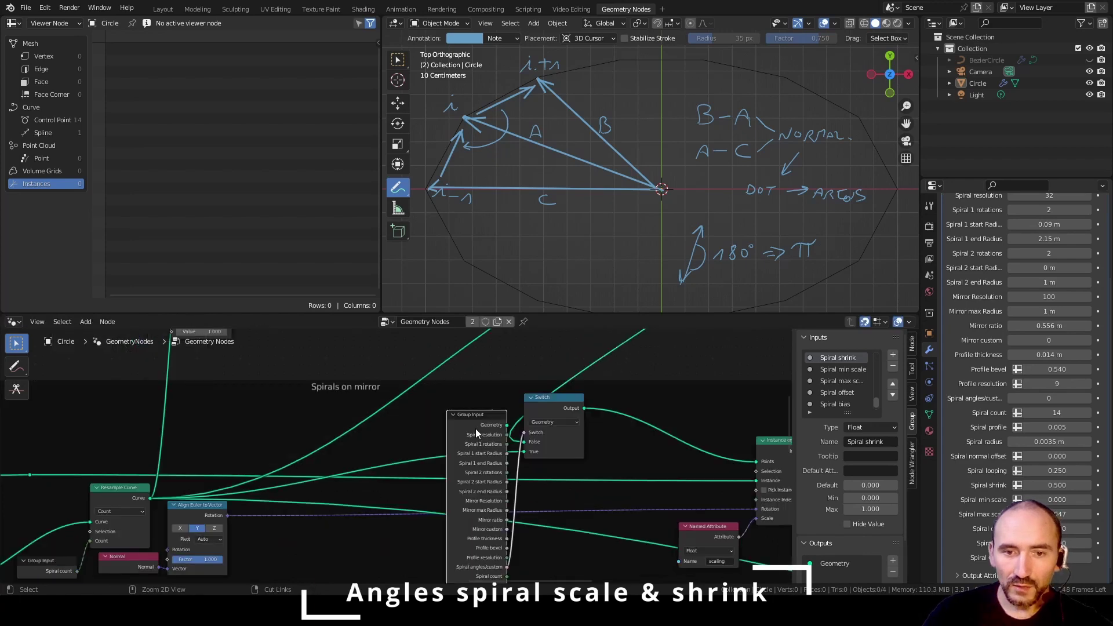
Step: Hide the unused sockets of the Group Input, collapse the Switch and reposition the pair inside the Spirals on mirror frame
key(ctrl+h)
drag(470, 419, 470, 423)
scroll(470, 423, down, 4)
drag(397, 515, 499, 447)
key(g)
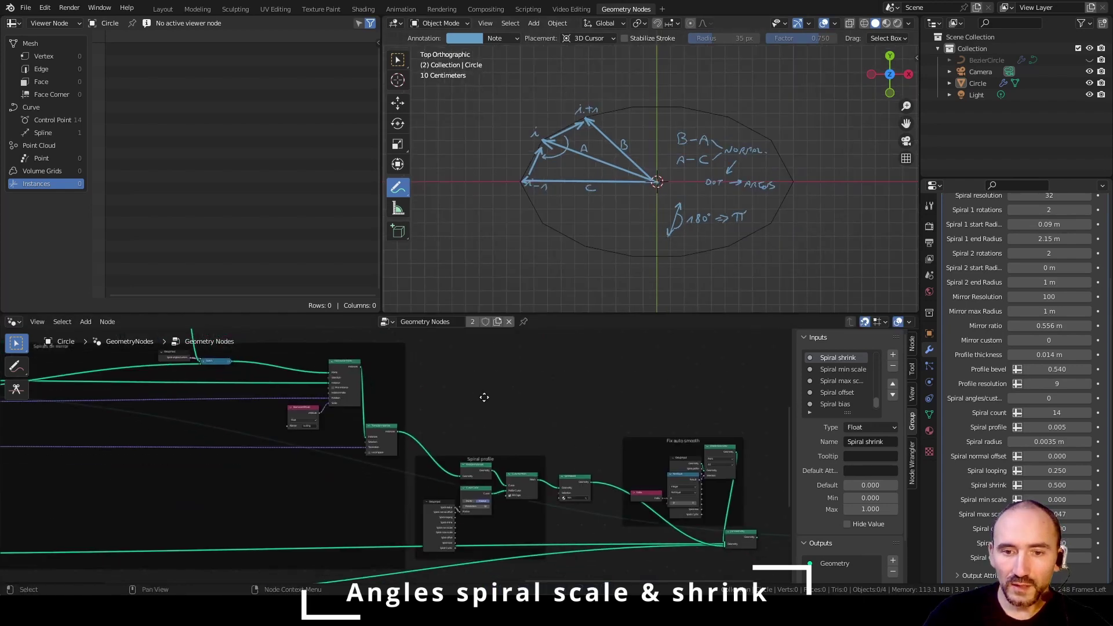
Step: Connect the final joined geometry to the Group Output and set Spiral max scale to 0.028
middle_drag(484, 397, 374, 365)
middle_drag(450, 412, 352, 380)
scroll(551, 453, up, 7)
drag(649, 497, 704, 497)
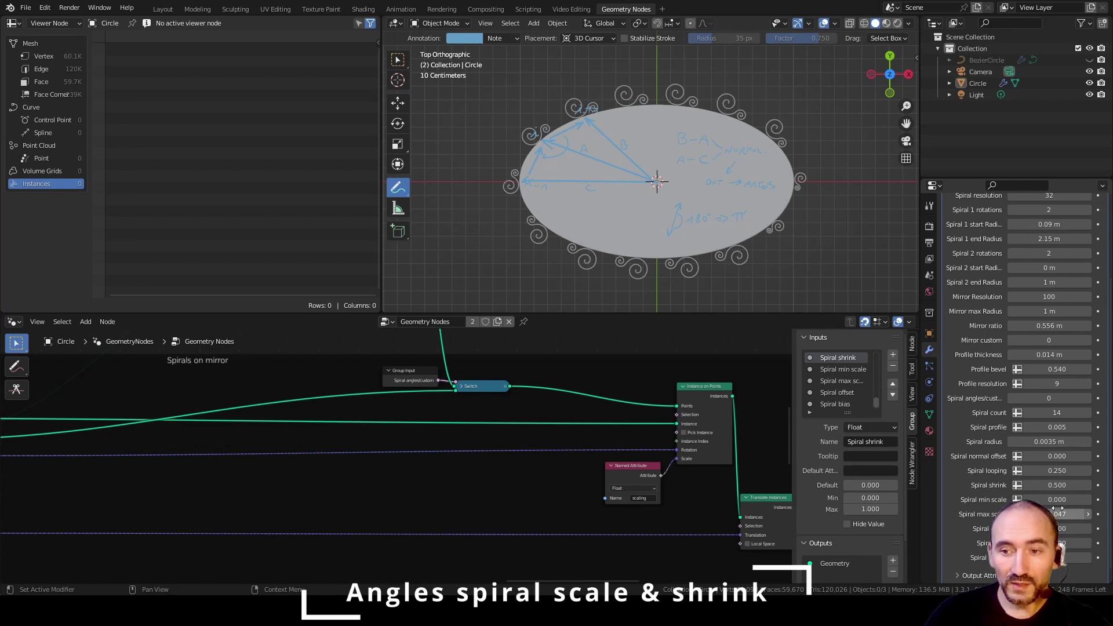
mouse_move(1053, 500)
mouse_down()
mouse_move(1036, 499)
mouse_move(1064, 514)
mouse_up()
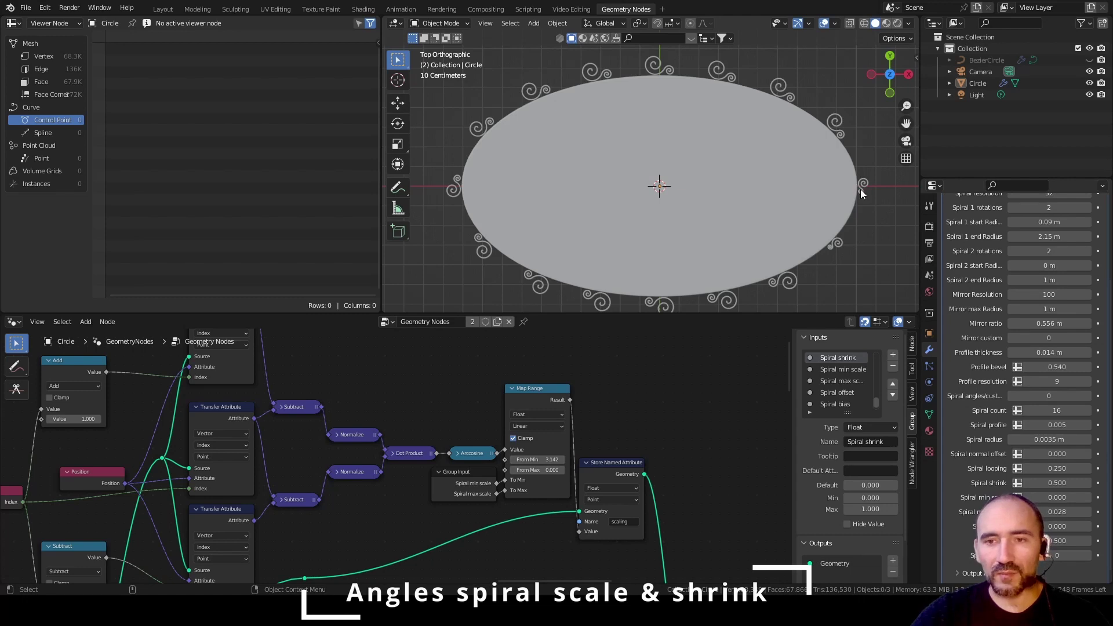
Step: Review the angle calculation node chain and compare it with the shrink and scale Map Range nodes in the Custom scaling frame
middle_drag(237, 447, 440, 379)
scroll(416, 454, up, 2)
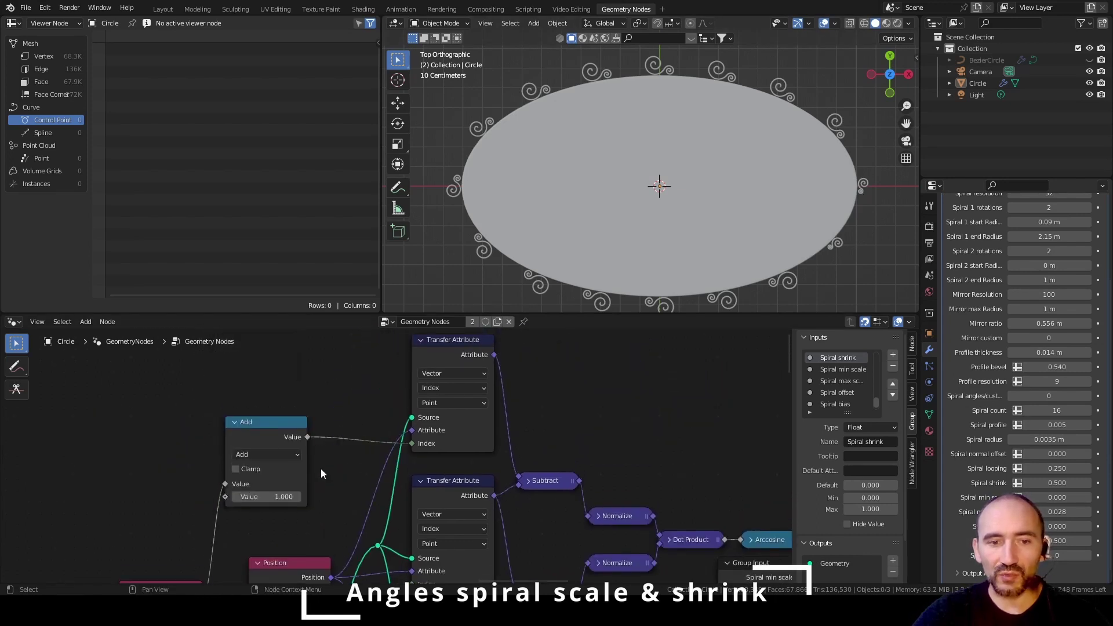
middle_drag(323, 474, 355, 425)
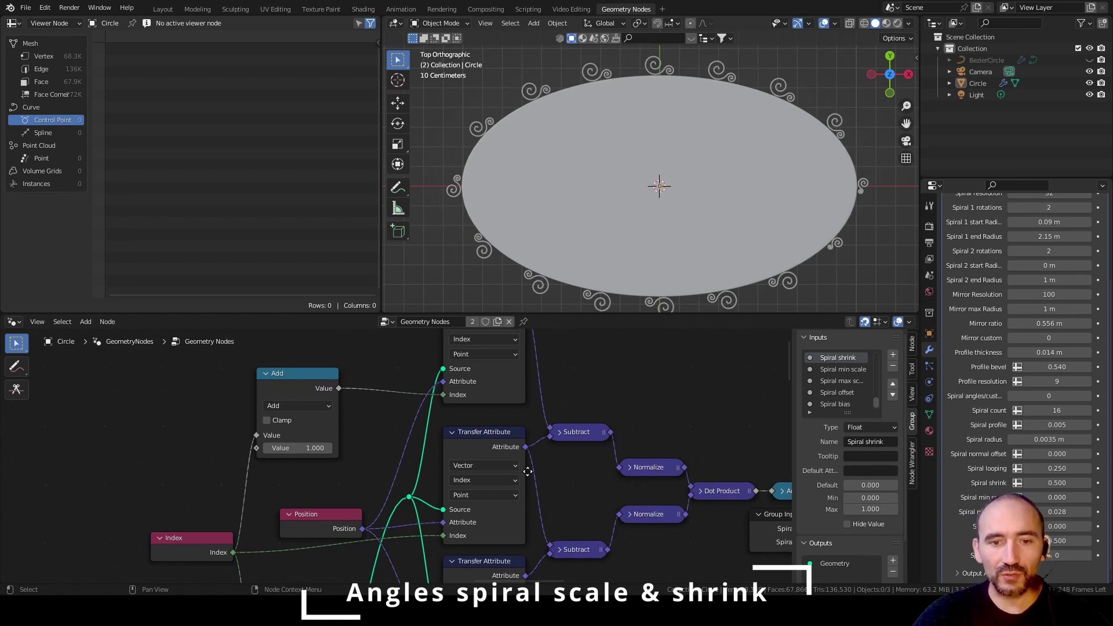
middle_drag(526, 474, 524, 399)
scroll(528, 401, down, 4)
middle_drag(589, 418, 413, 450)
scroll(302, 438, up, 4)
scroll(414, 452, up, 2)
scroll(413, 455, up, 1)
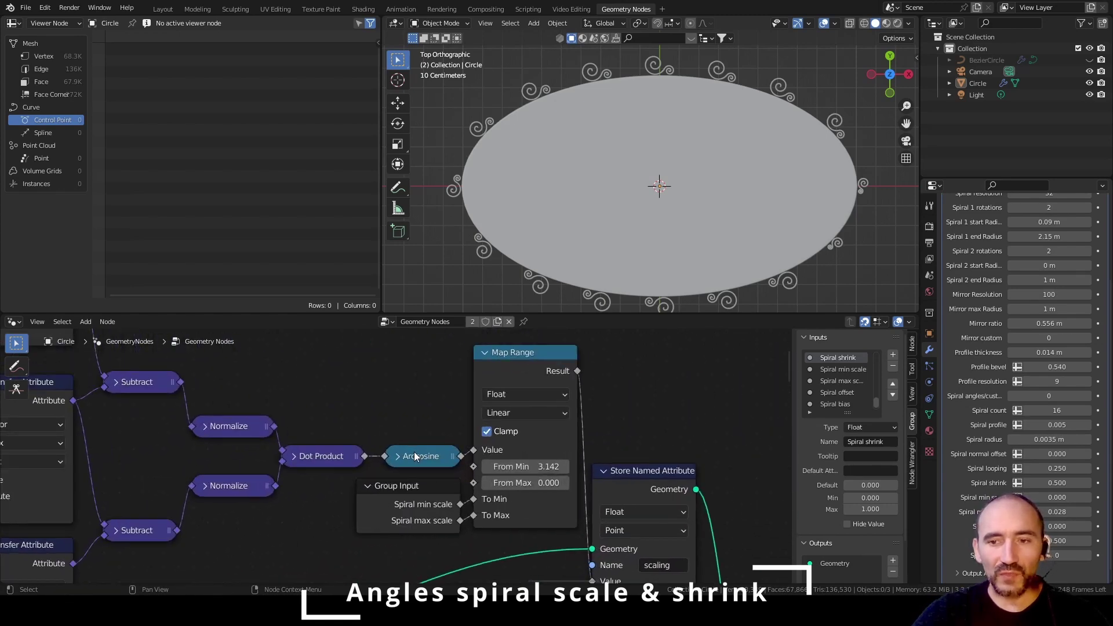
scroll(396, 456, down, 5)
scroll(360, 456, down, 4)
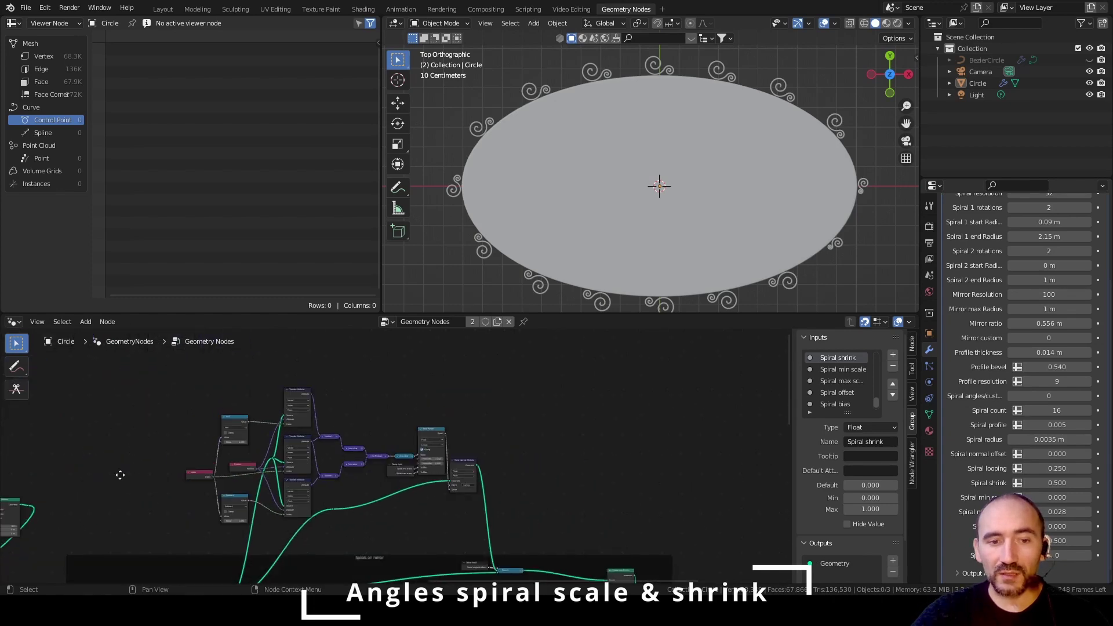
middle_drag(120, 474, 521, 406)
scroll(463, 443, up, 6)
middle_drag(467, 441, 463, 448)
scroll(466, 453, up, 2)
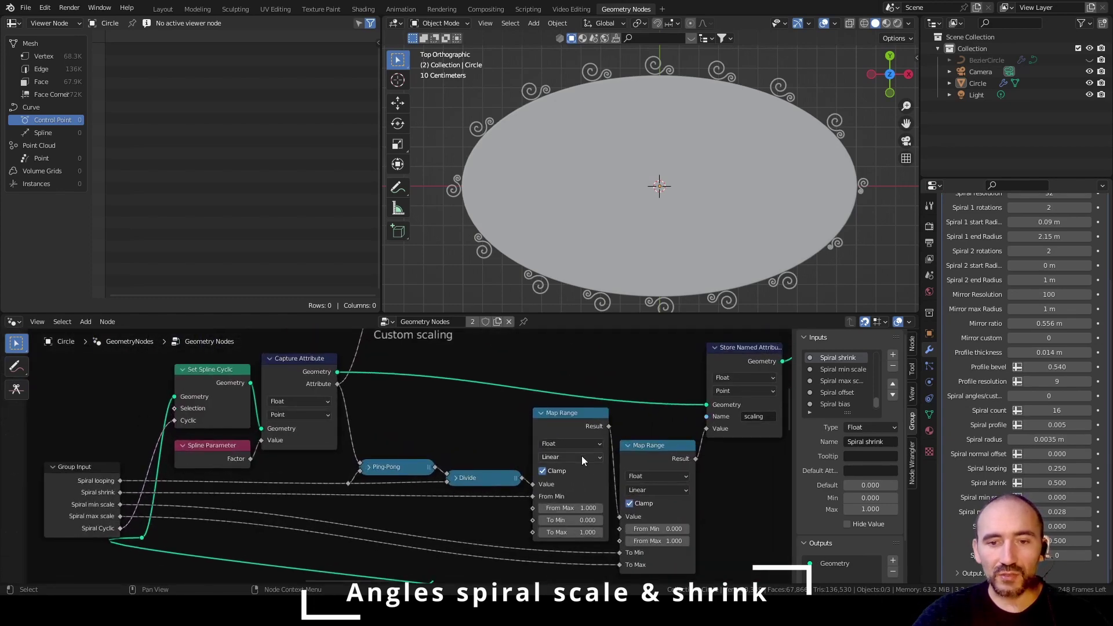
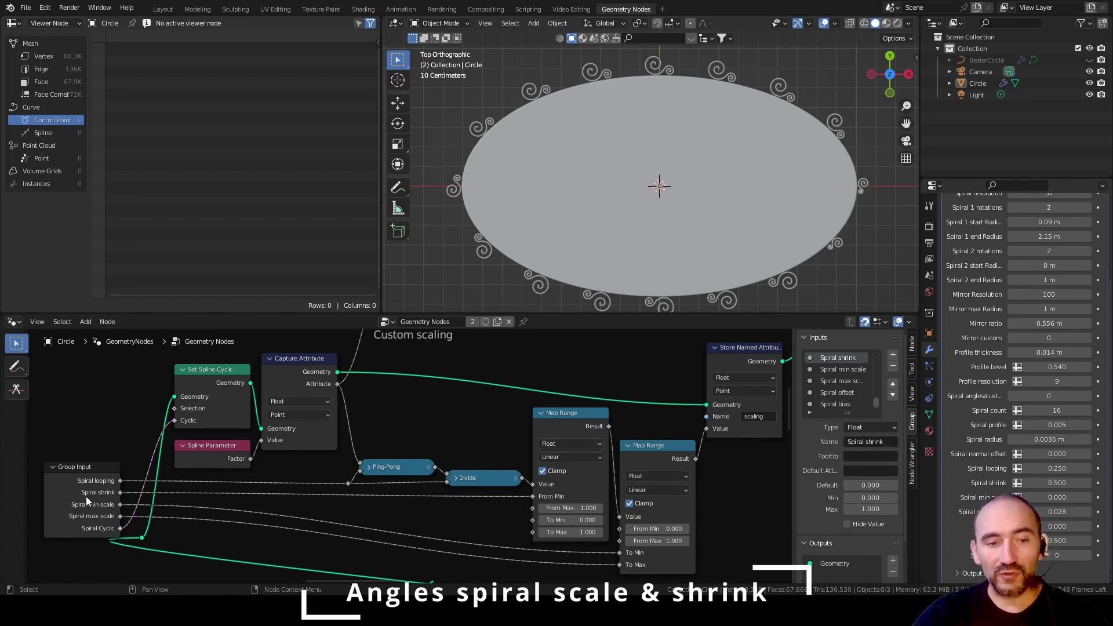
Step: Add an Attribute Statistic node above the angle Map Range node
scroll(355, 485, down, 10)
middle_drag(336, 400, 322, 490)
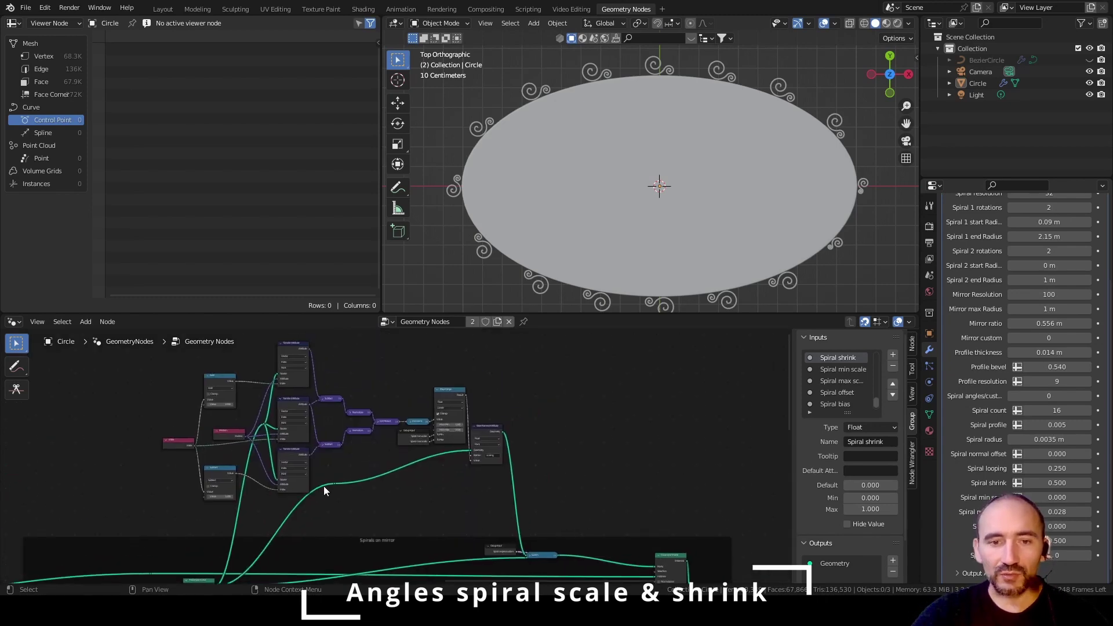
scroll(443, 411, up, 11)
middle_drag(443, 411, 255, 427)
key(F3)
text(attrib)
key(Return)
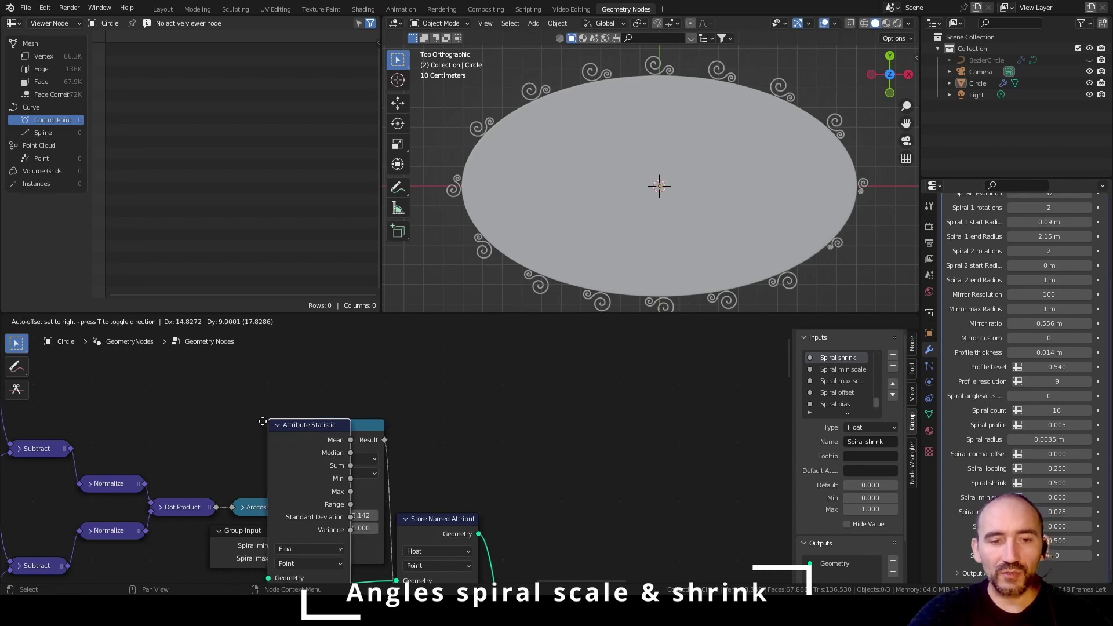
click(190, 214)
Step: Connect the curve geometry reroute to Attribute Statistic's Geometry input and the Arccosine result to its Attribute input
scroll(316, 514, down, 7)
middle_drag(315, 515, 300, 429)
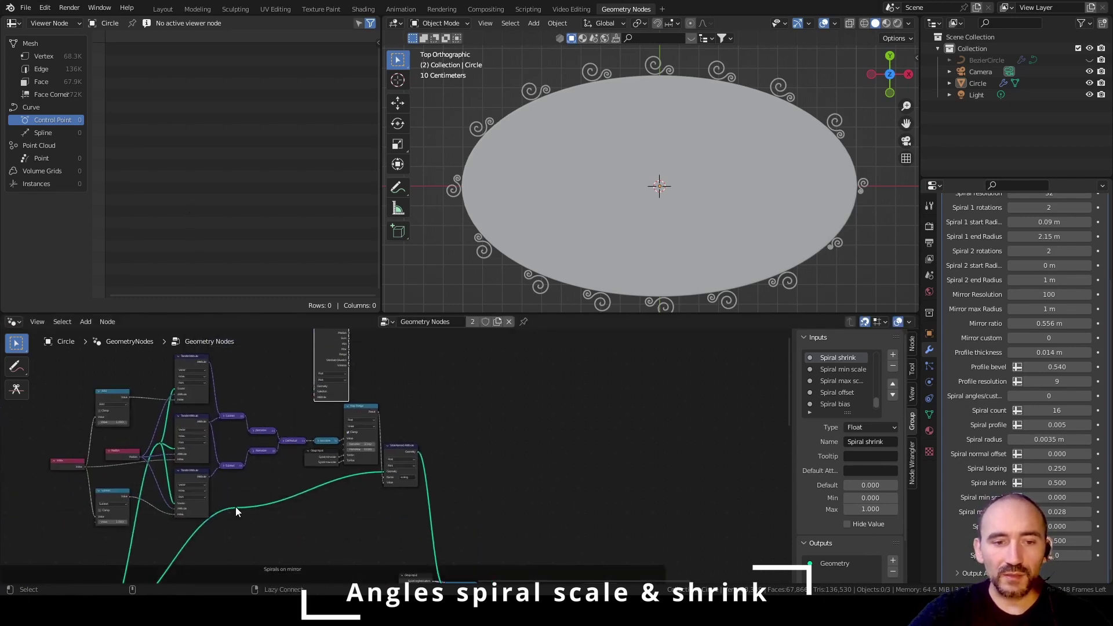
alt+right_drag(236, 507, 336, 377)
scroll(339, 386, up, 5)
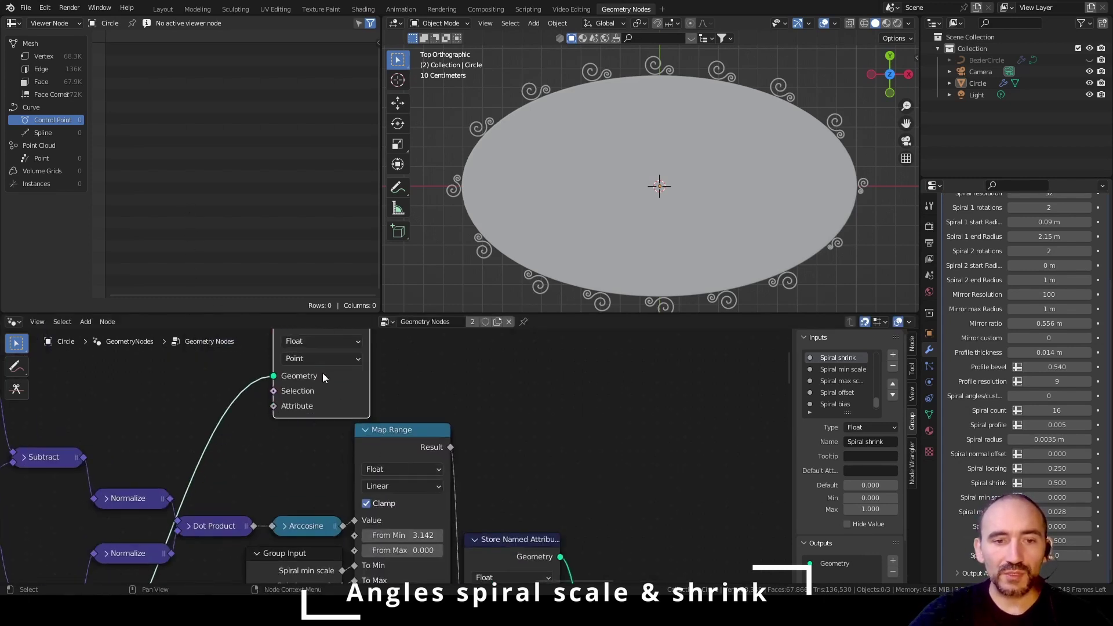
drag(344, 525, 275, 405)
scroll(275, 406, down, 3)
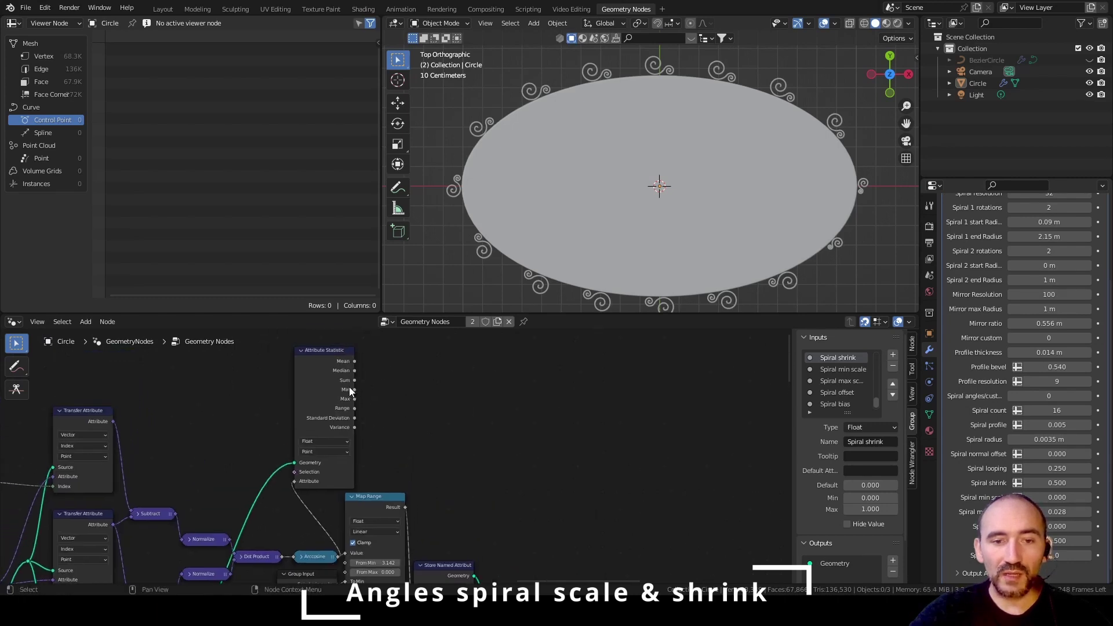
Step: Shift the Store Named Attribute node farther along X to make room, keeping the Map Range and Group Input near the Arccosine
middle_drag(389, 437, 315, 339)
drag(412, 524, 230, 483)
key(g)
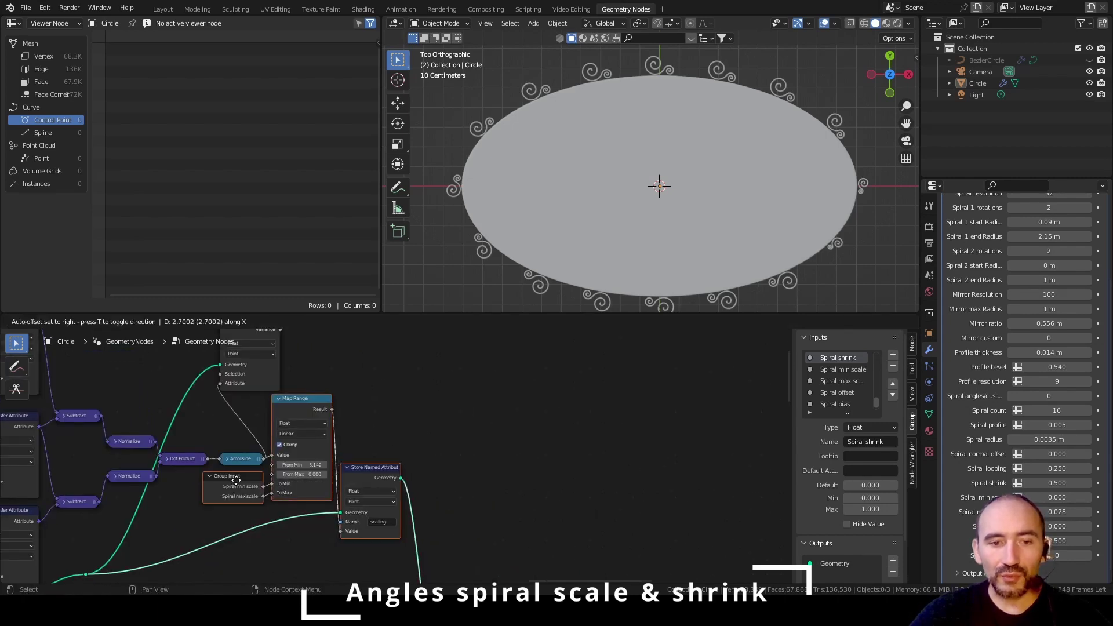
key(x)
click(330, 486)
click(336, 474)
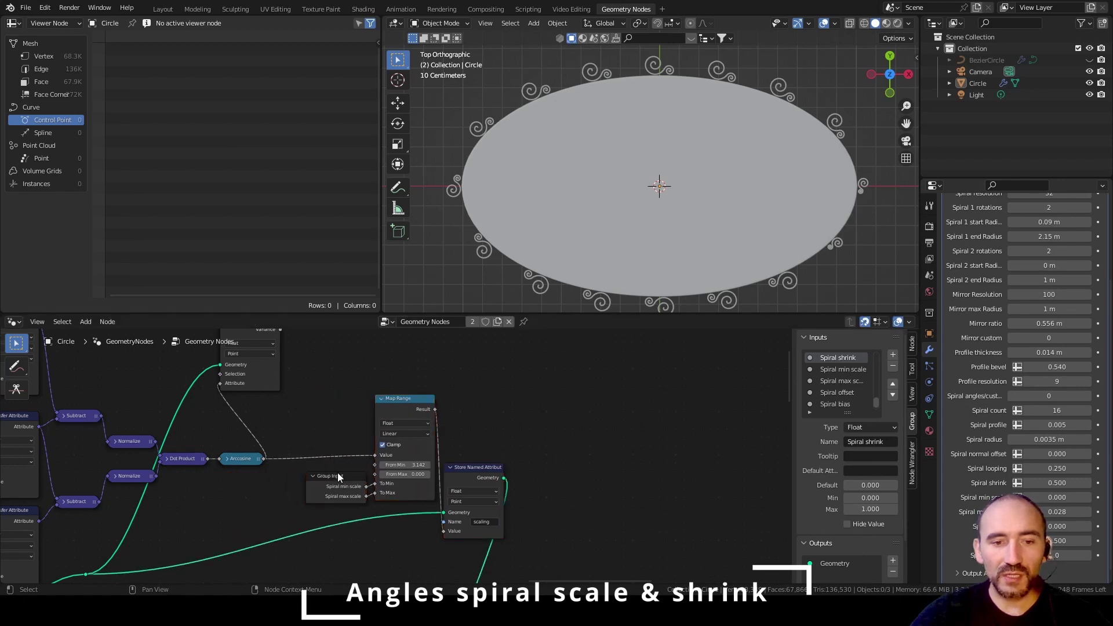
drag(337, 474, 242, 483)
drag(393, 413, 313, 426)
Step: Connect Attribute Statistic's Min output to the Map Range From Min and its Max output to From Max
middle_drag(336, 409, 352, 490)
scroll(337, 463, up, 1)
drag(304, 357, 323, 552)
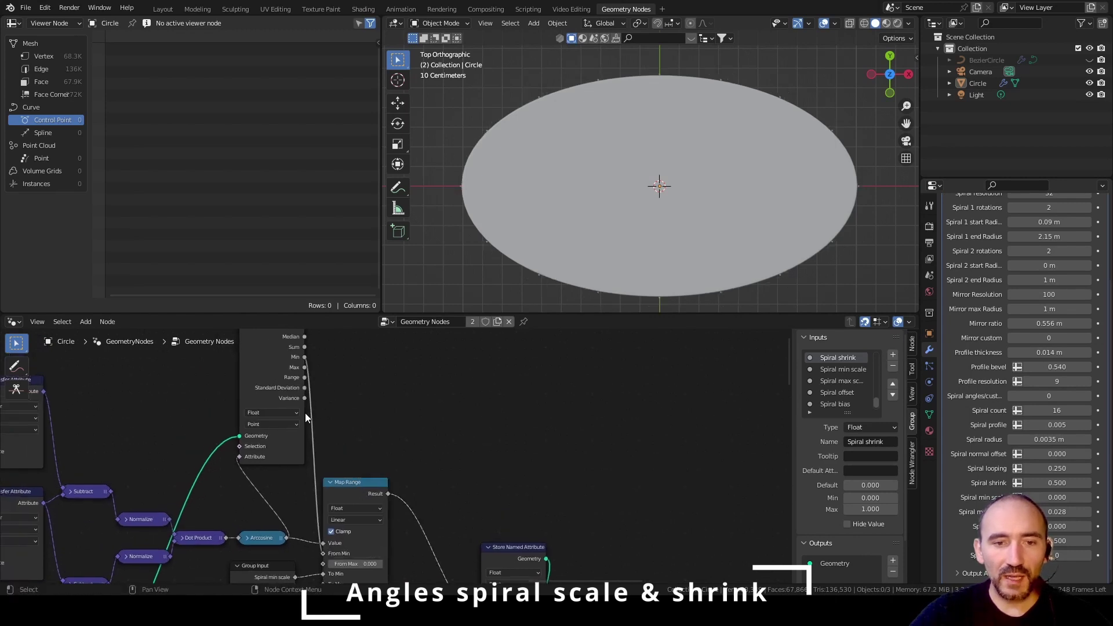
drag(303, 367, 323, 563)
Step: Cut the Spiral min scale and Spiral max scale links to the Map Range and move their Group Input below it
middle_drag(322, 565, 283, 443)
scroll(323, 537, up, 2)
ctrl+right_drag(284, 444, 297, 491)
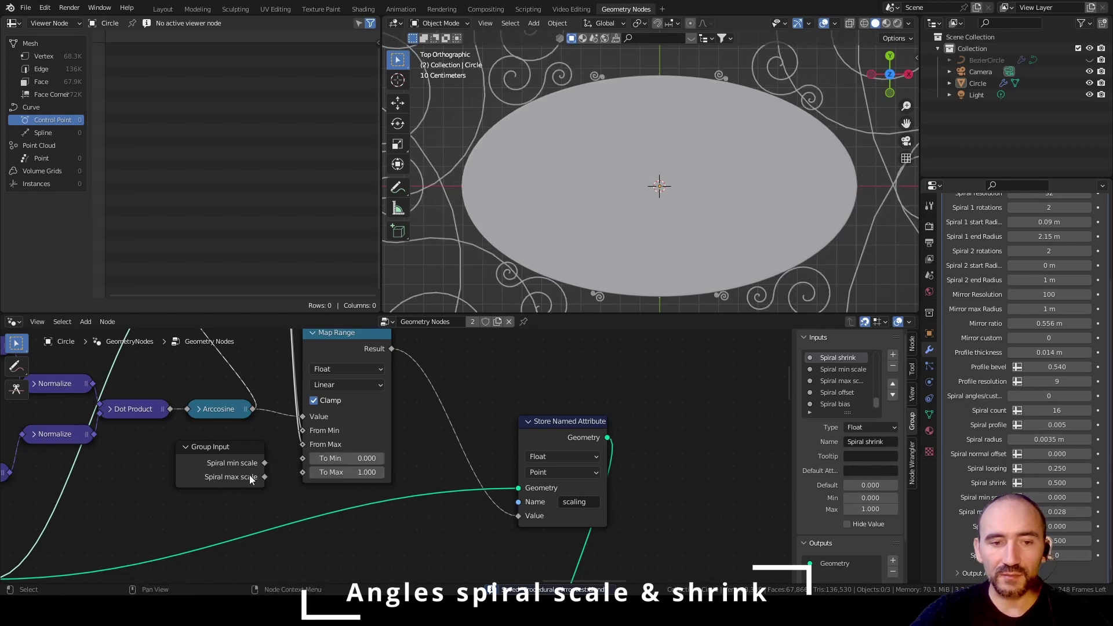
drag(212, 445, 377, 535)
Step: Insert a duplicate of the Map Range before Store Named Attribute and set its From Min to 0 and From Max to 1
middle_drag(401, 459, 310, 504)
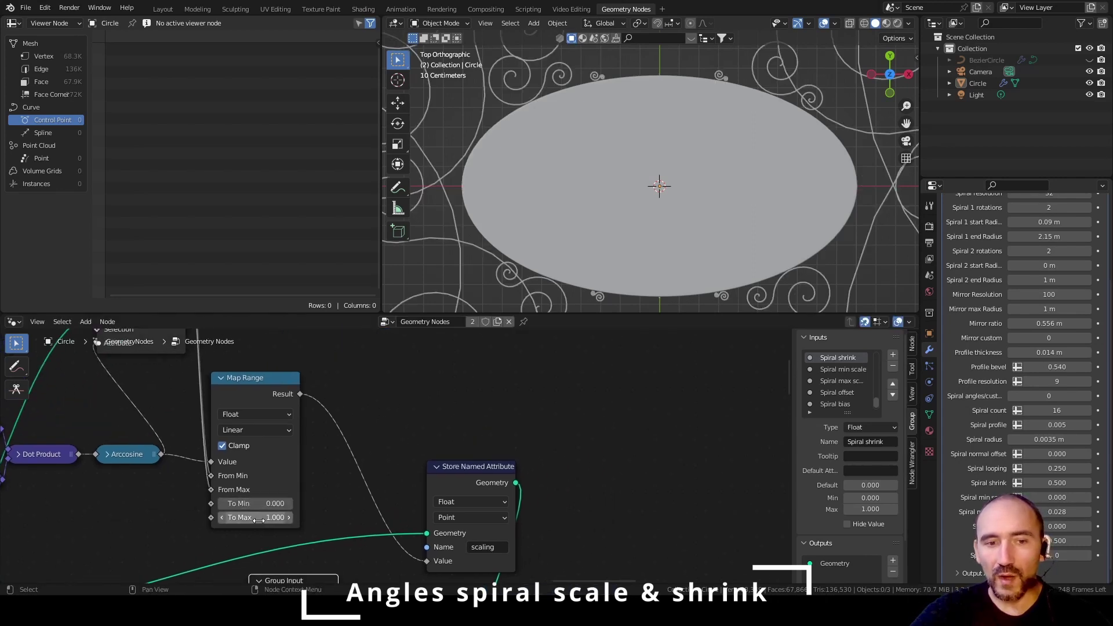
click(250, 395)
key(shift+d)
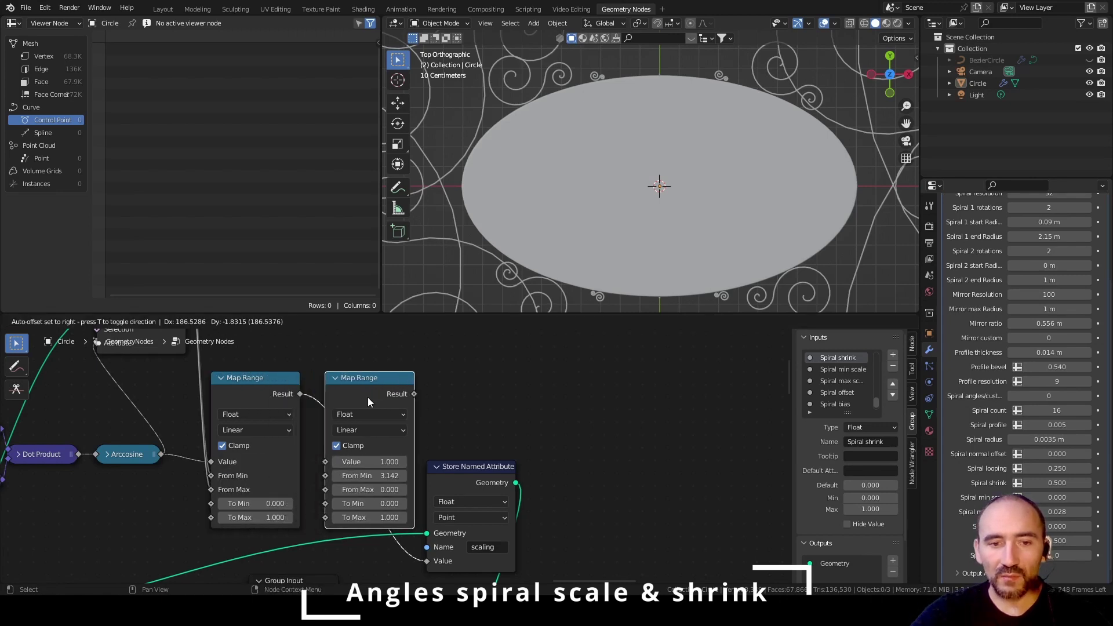
click(367, 397)
click(399, 476)
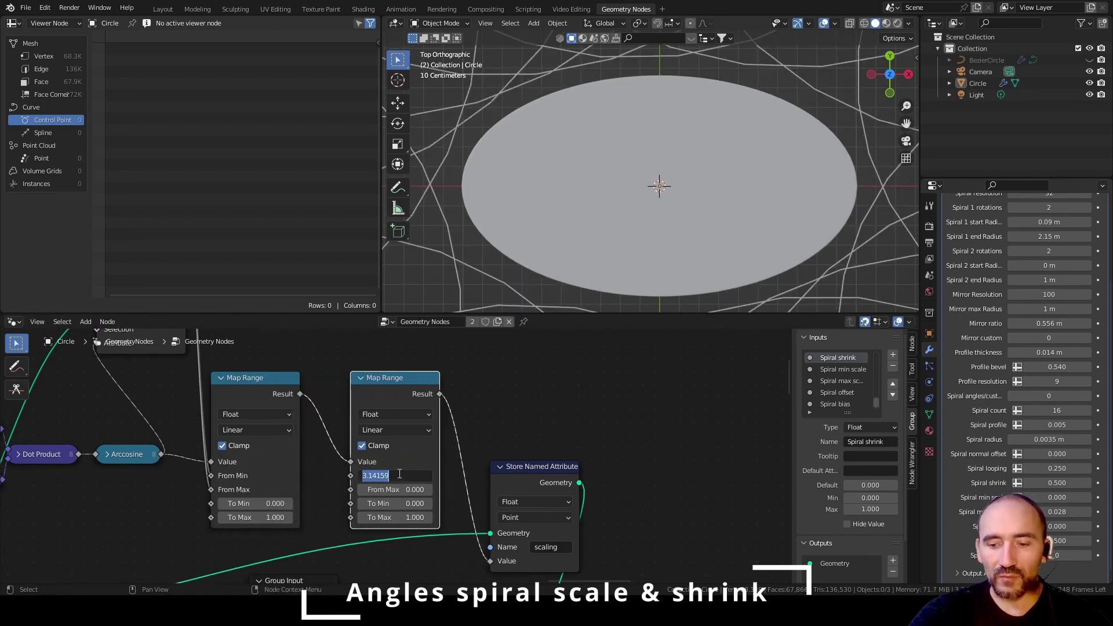
text(0)
key(Tab)
text(1)
key(Return)
Step: Connect Spiral min scale to the second Map Range's To Min and Spiral max scale to its To Max
middle_drag(414, 429, 405, 365)
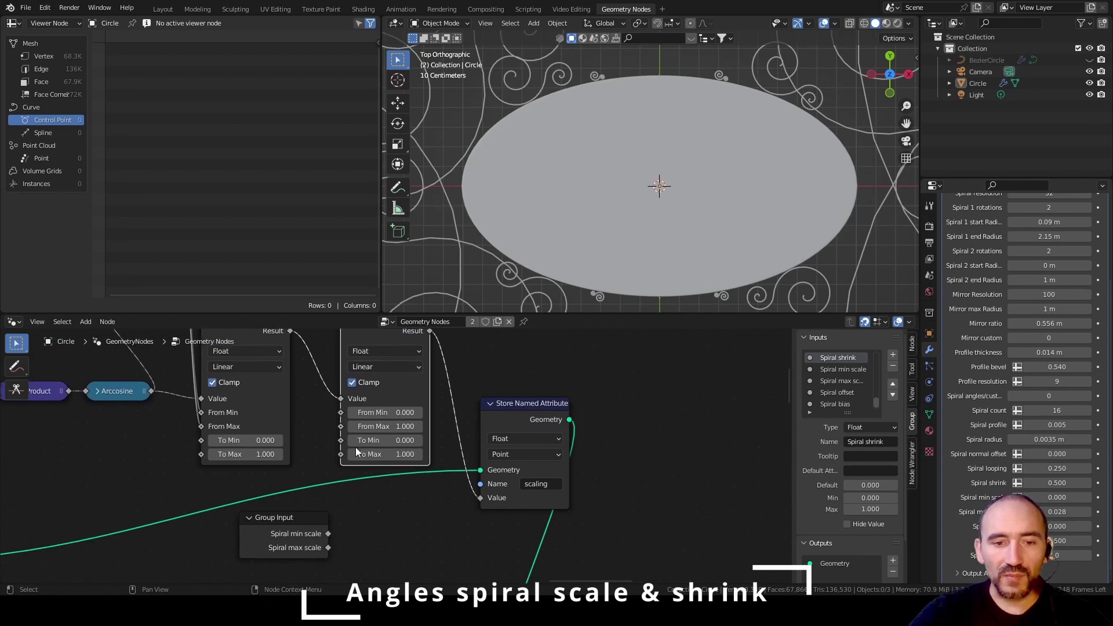
drag(328, 533, 341, 440)
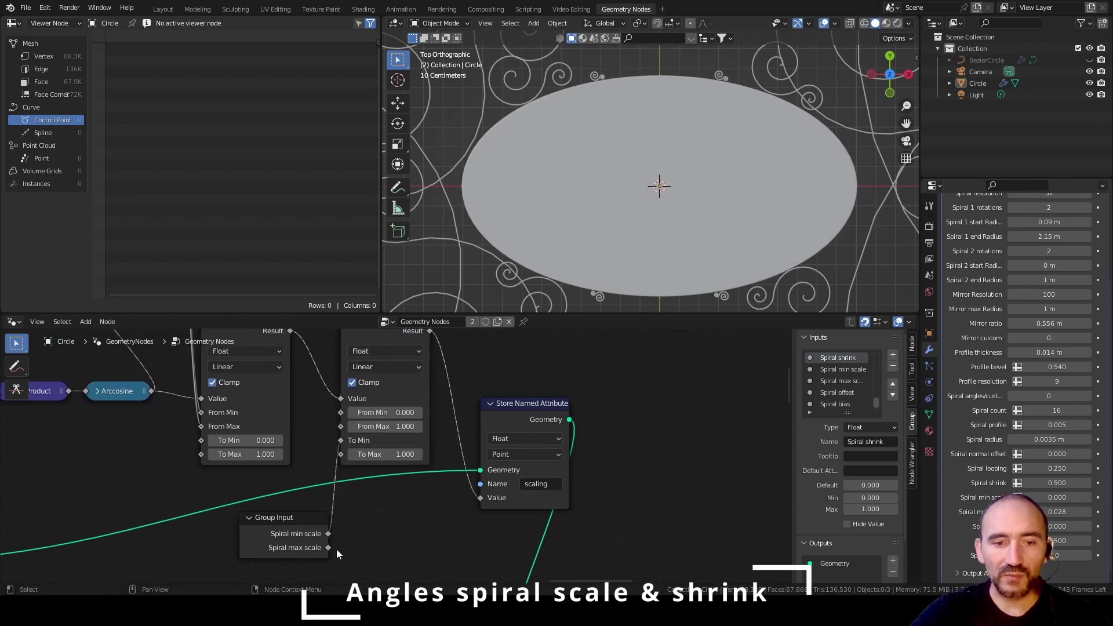
drag(329, 547, 346, 459)
Step: Reveal the Group Input's hidden sockets, connect Spiral shrink to the second Map Range's From Min, and hide the unused sockets again
drag(298, 528, 257, 490)
key(ctrl+h)
middle_drag(300, 507, 282, 407)
scroll(289, 435, down, 4)
middle_drag(311, 491, 306, 458)
middle_drag(334, 510, 316, 446)
scroll(316, 446, up, 3)
middle_drag(349, 378, 375, 366)
middle_drag(354, 474, 364, 424)
drag(308, 465, 355, 449)
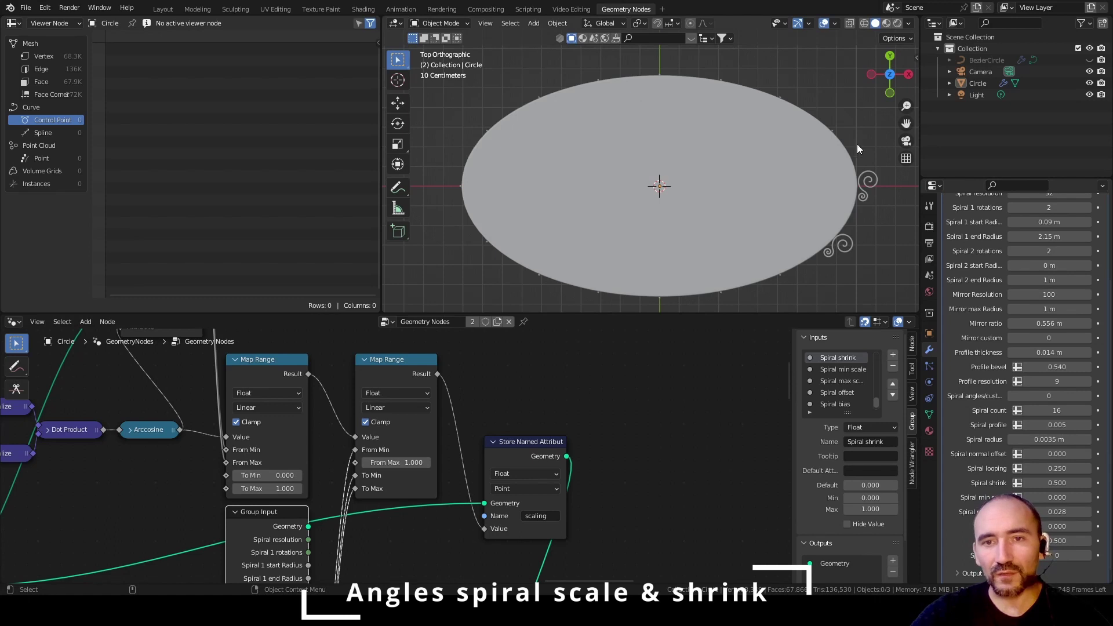
key(ctrl+h)
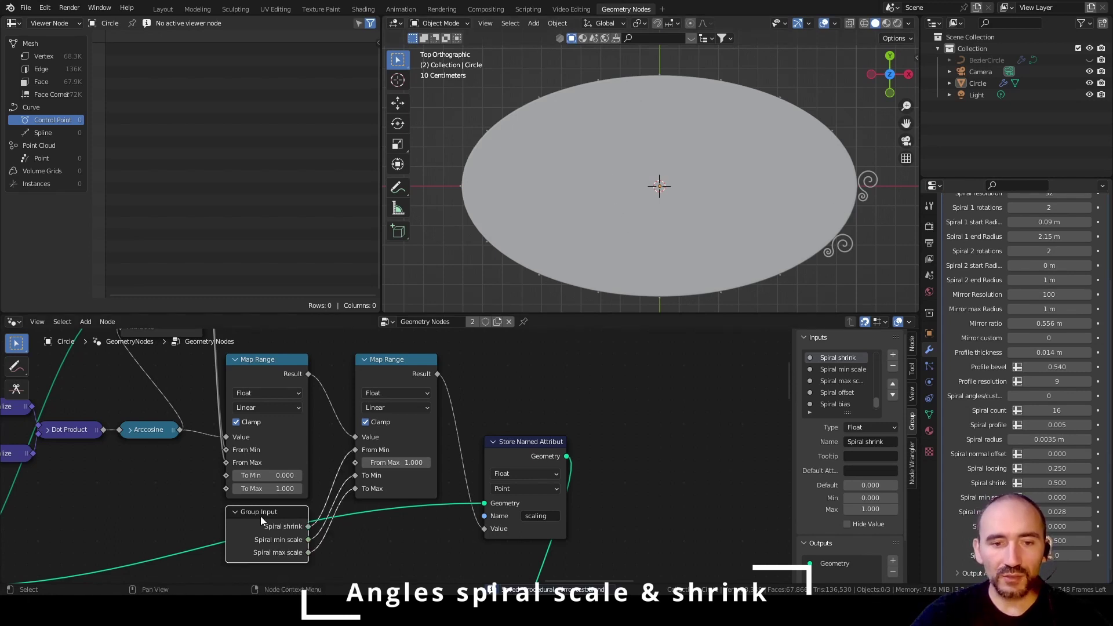
Step: Lower the Store Named Attribute node, hide Attribute Statistic's unused sockets and move that node down near the Arccosine
middle_drag(448, 509, 474, 427)
drag(532, 375, 503, 450)
middle_drag(345, 400, 394, 470)
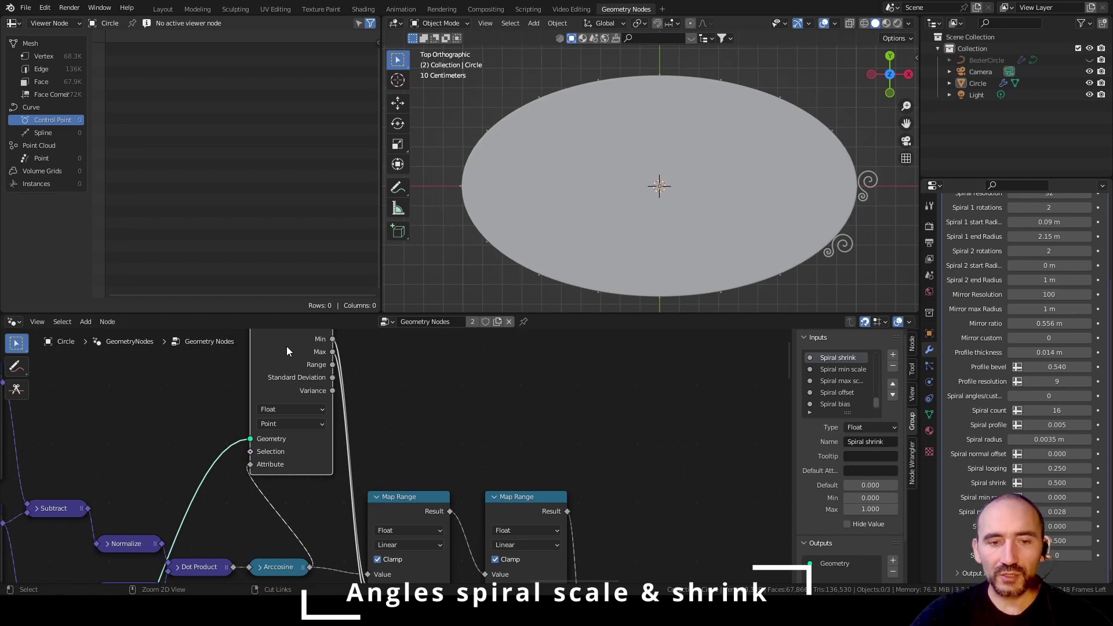
key(ctrl+h)
drag(309, 380, 315, 529)
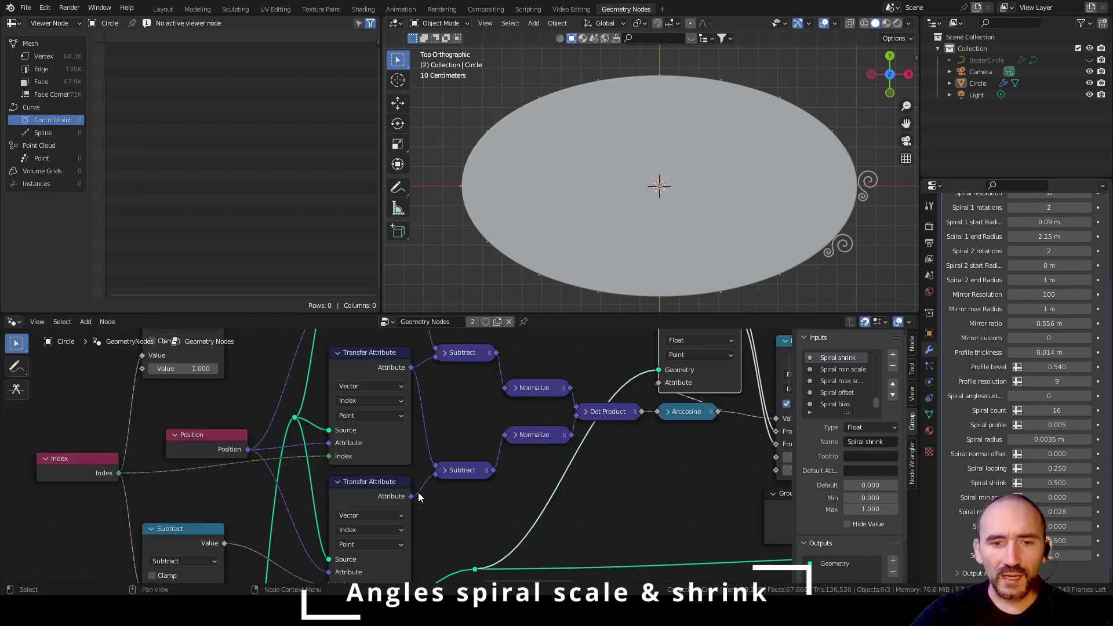
Step: Annotate an arrow from the ellipse's leftmost point to the next point above it and switch the viewport to wireframe shading
mouse_move(433, 505)
middle_down()
mouse_move(486, 490)
mouse_move(380, 568)
middle_up()
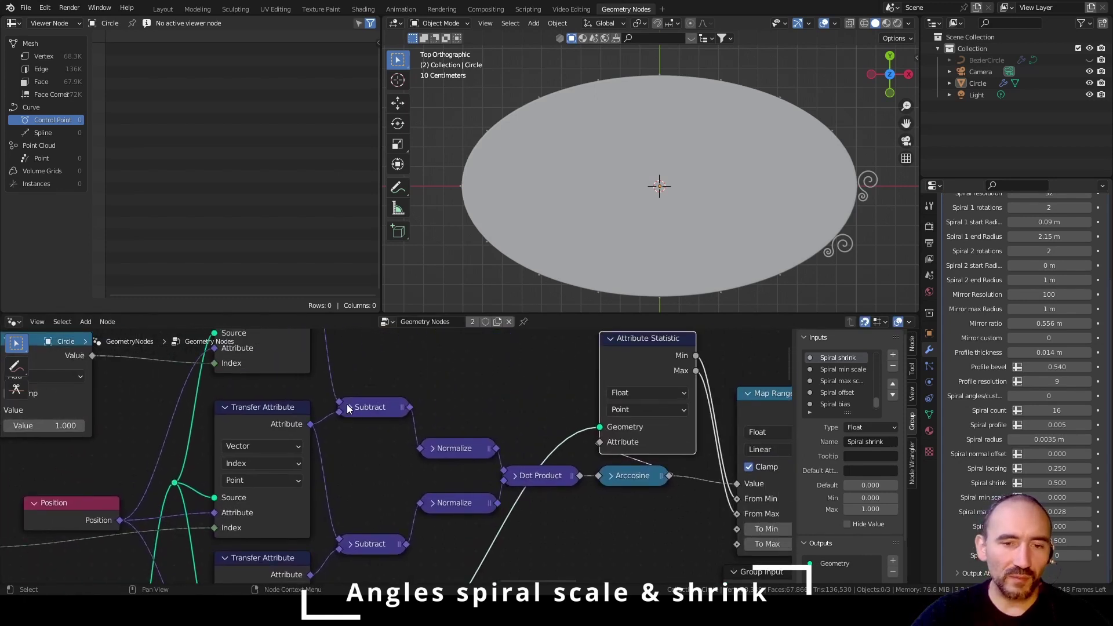
click(397, 187)
drag(477, 152, 488, 131)
key(shift+z)
Step: Try annotating a second arrow between the leftmost and lower points, with an arc marking the angle, and undo these strokes
drag(490, 232, 476, 187)
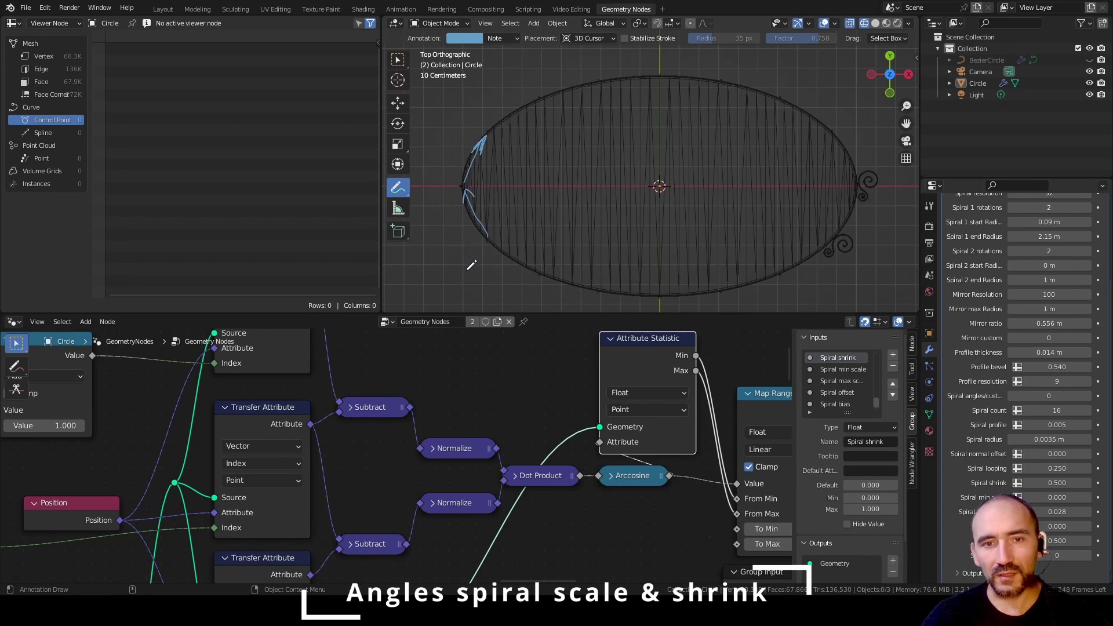
key(ctrl+z)
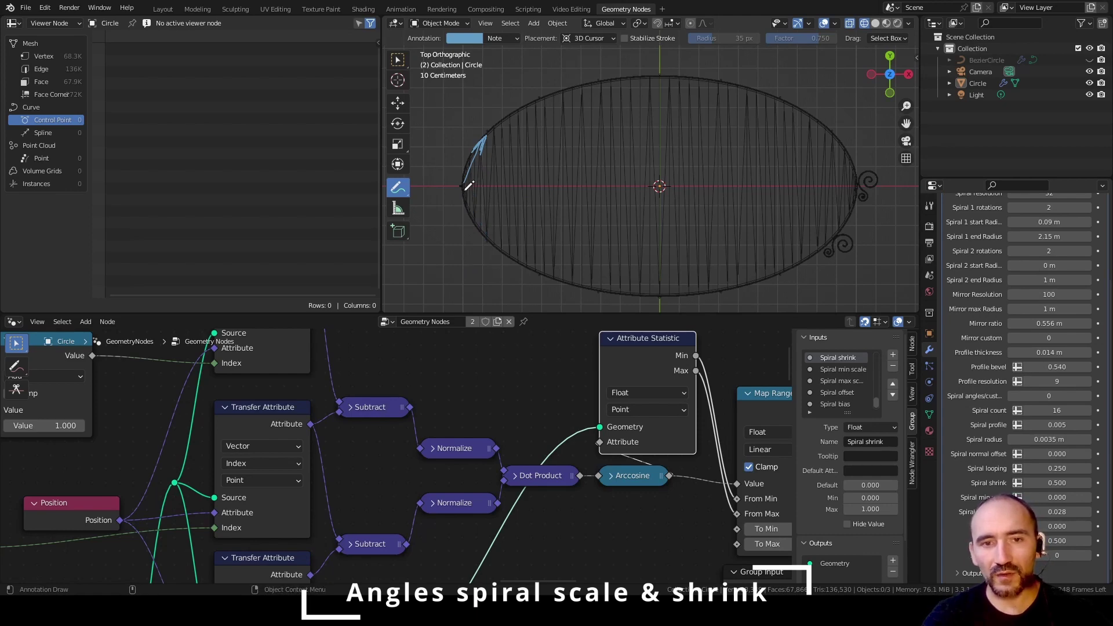
drag(464, 188, 485, 239)
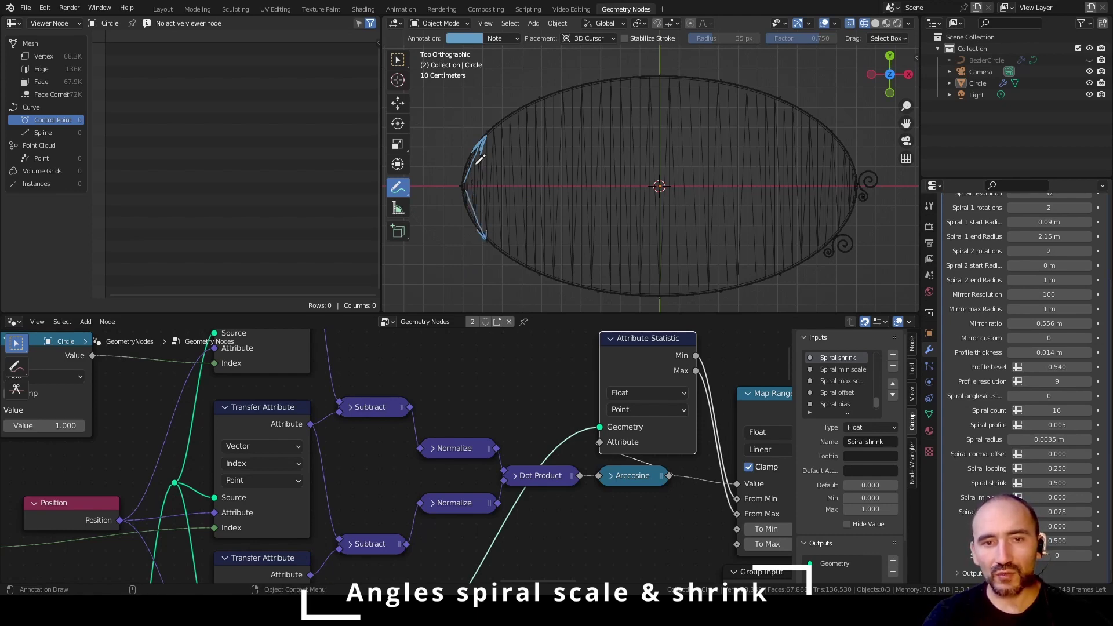
drag(479, 160, 476, 200)
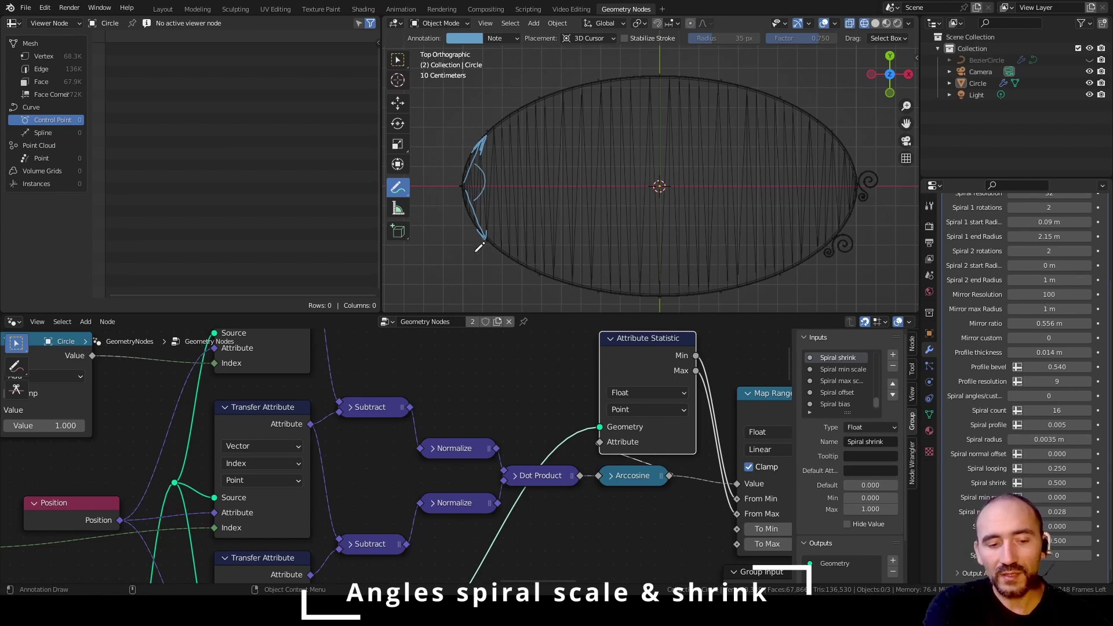
key(ctrl+z)
key(ctrl+z)
key(ctrl+z)
Step: Try annotating a reversed lower arrow, its extension beyond the leftmost point and the angle arcs, and undo these strokes
mouse_move(465, 191)
mouse_down()
mouse_move(486, 238)
mouse_move(474, 199)
mouse_up()
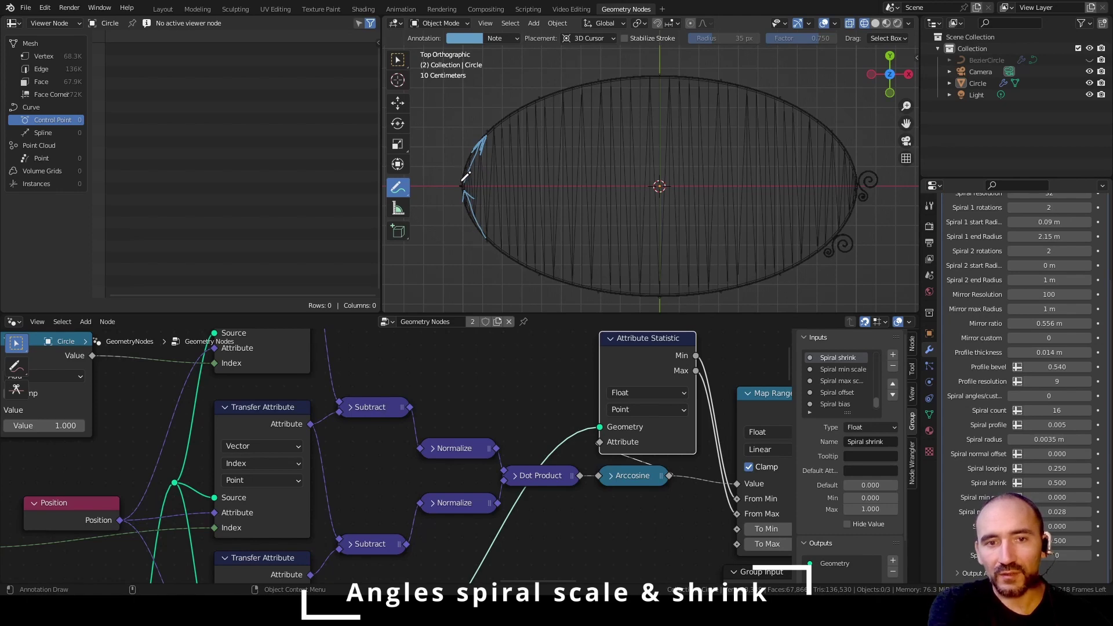
drag(459, 215, 445, 131)
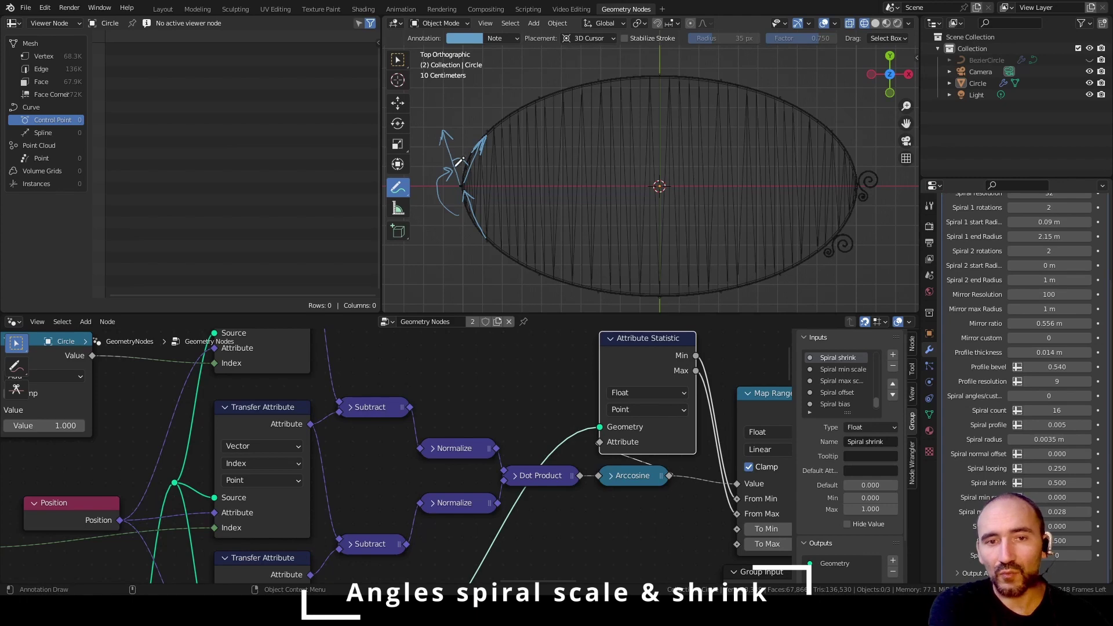
drag(479, 166, 481, 197)
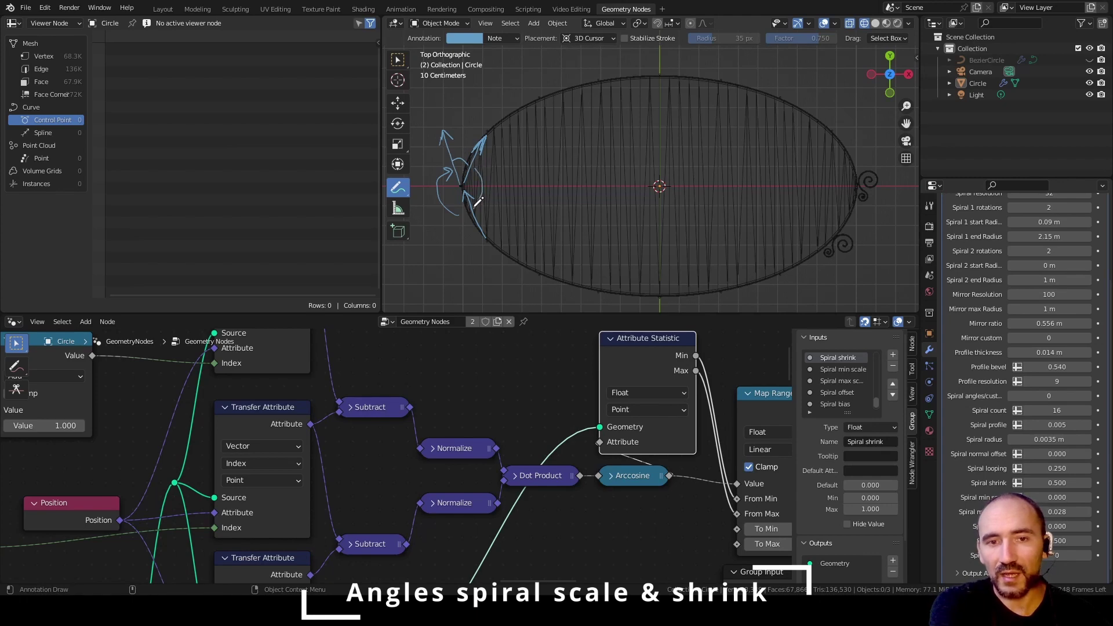
key(ctrl+z)
key(ctrl+z)
key(ctrl+z)
key(ctrl+z)
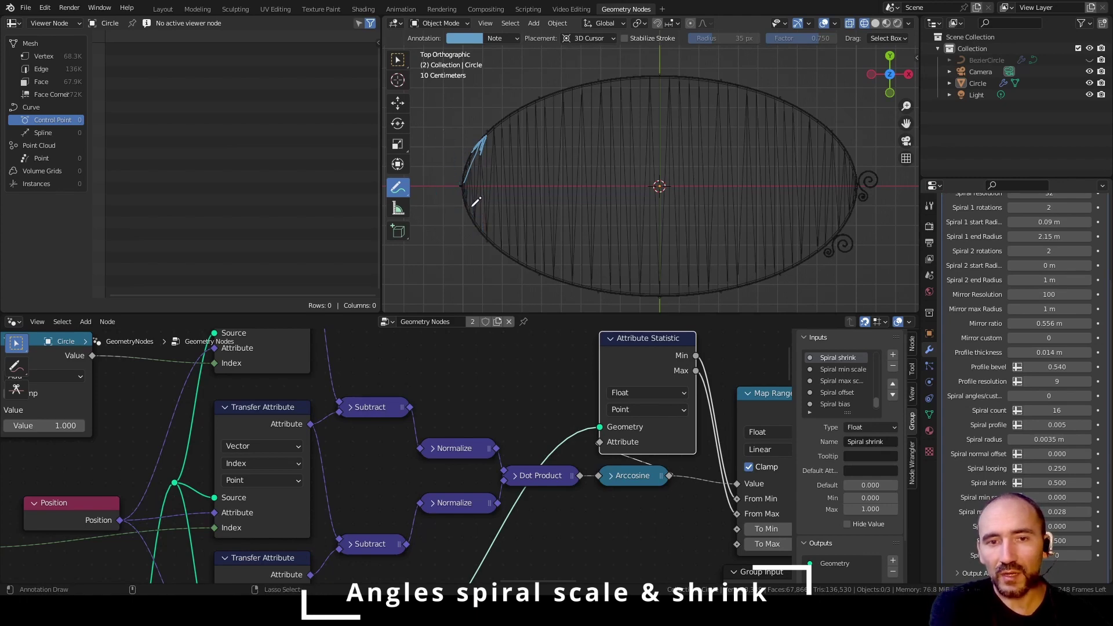
Step: Annotate an arrow from the ellipse's leftmost point to the next lower point and swap the lower vector Subtract node's two inputs
drag(466, 191, 491, 245)
drag(479, 233, 491, 245)
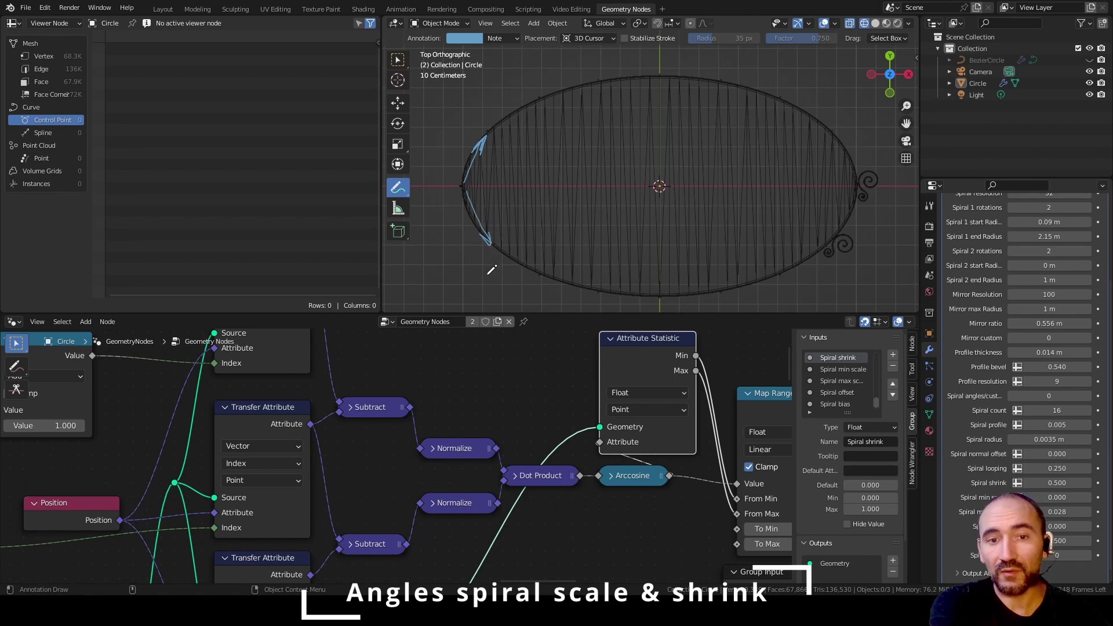
middle_drag(322, 443, 367, 376)
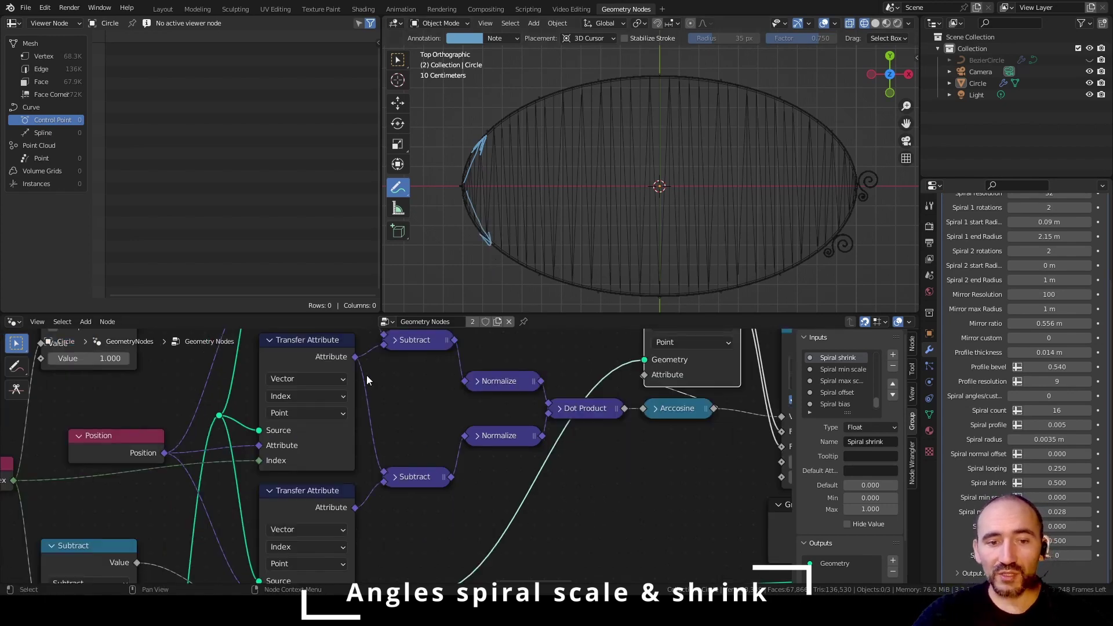
click(382, 483)
scroll(394, 452, down, 2)
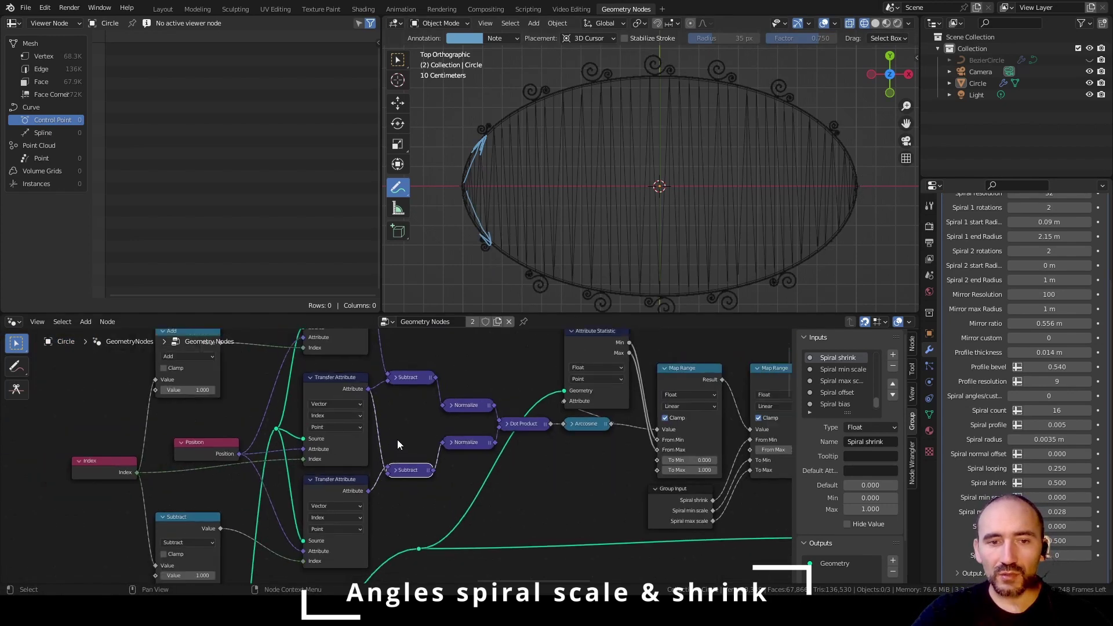
middle_drag(398, 440, 411, 501)
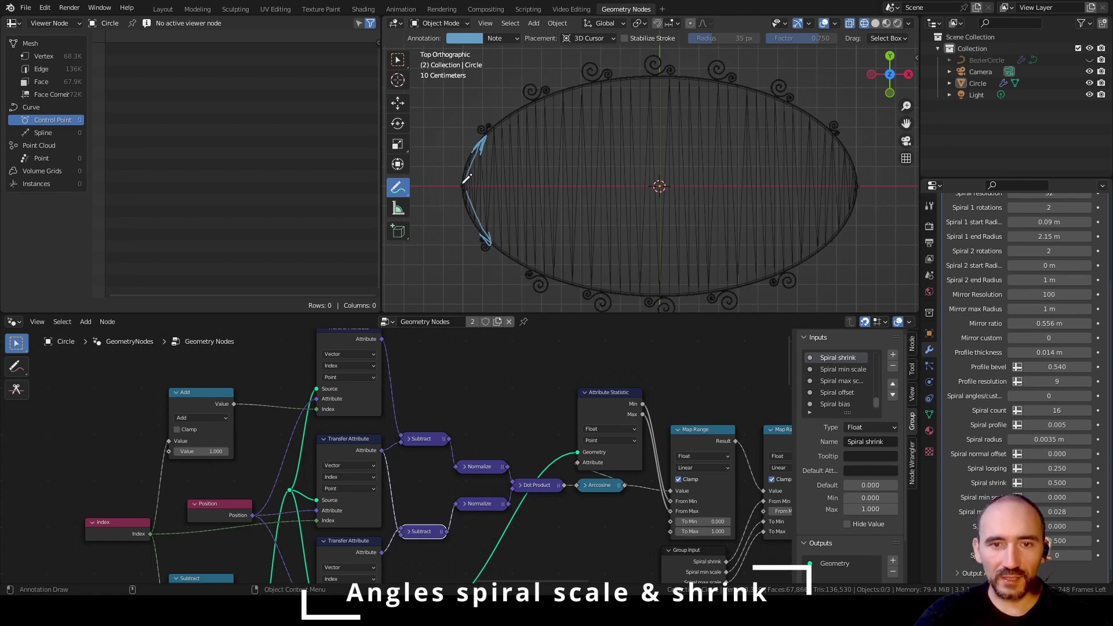
Step: Move the Index node and the math Subtract node farther from the Transfer Attribute nodes to make room between them
middle_drag(379, 532, 537, 425)
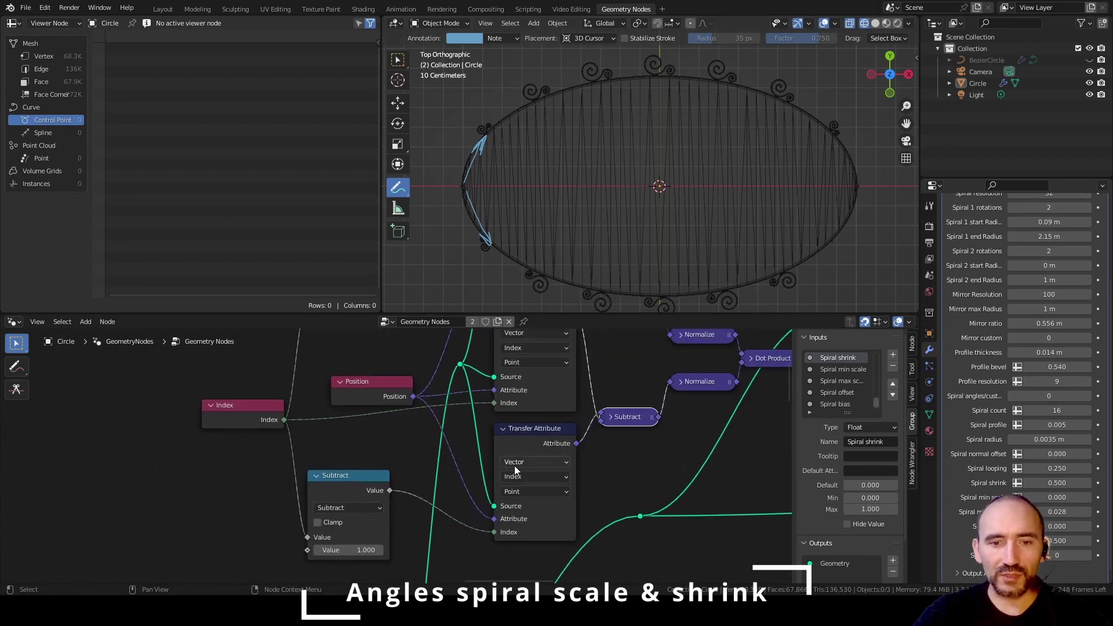
scroll(298, 491, up, 1)
click(350, 440)
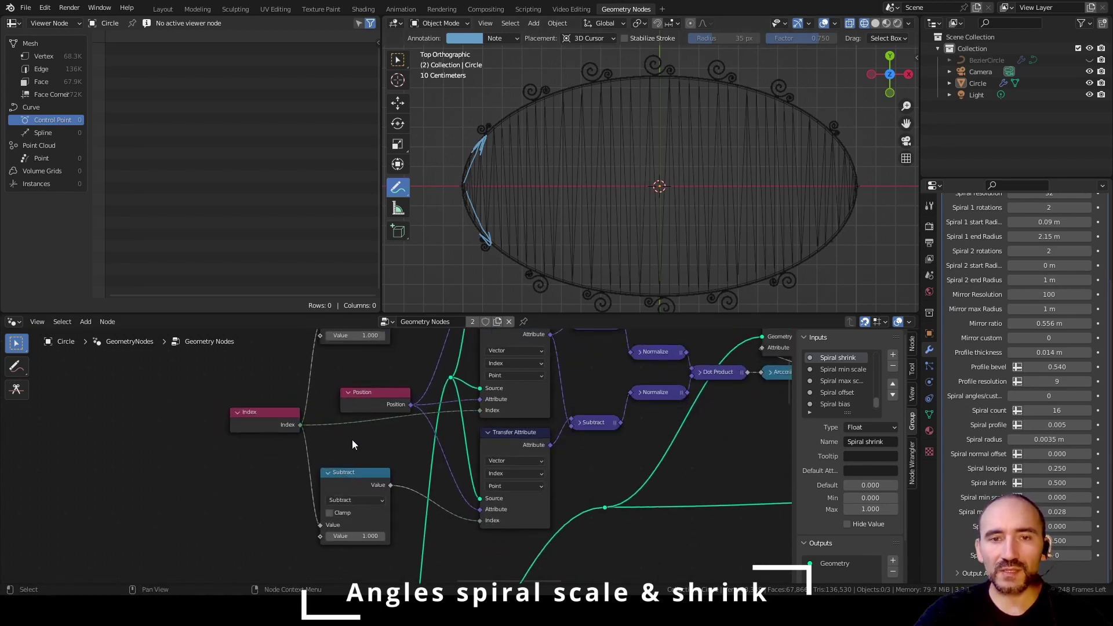
drag(365, 477, 374, 477)
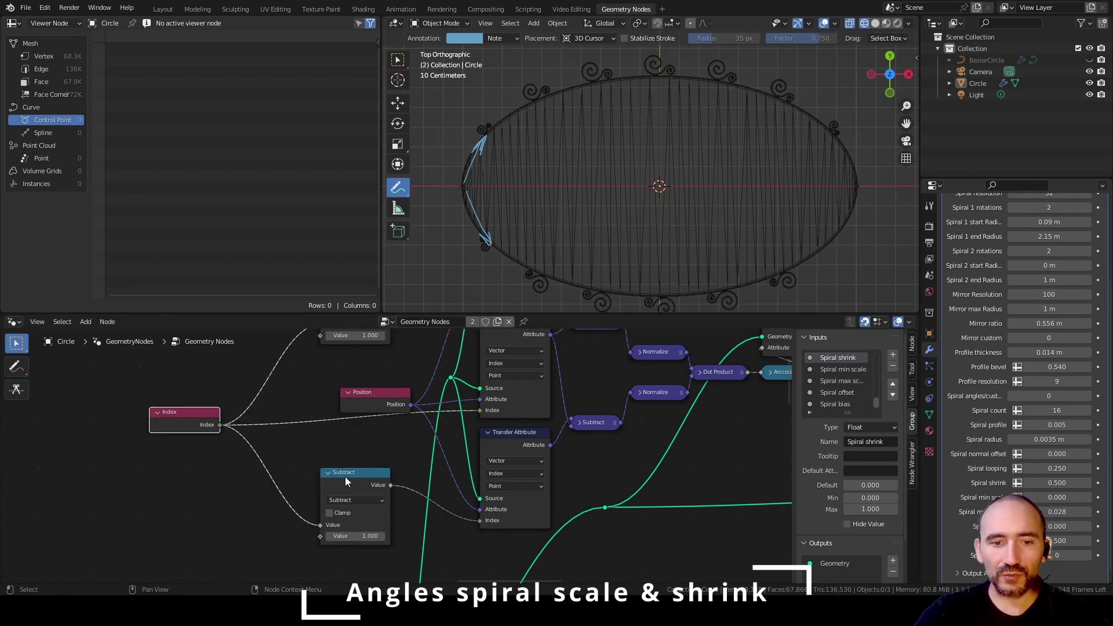
drag(345, 479, 255, 479)
Step: Add an Equal comparison node fed by the math Subtract node's Value, placed beside that node
drag(304, 464, 304, 464)
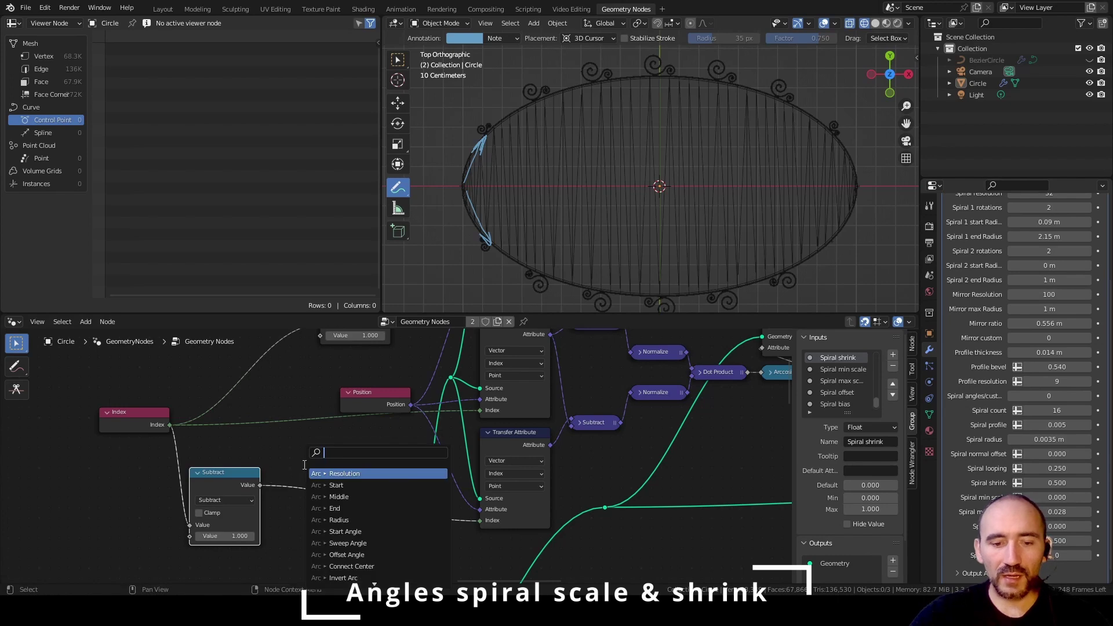
text(equal)
key(Return)
click(304, 454)
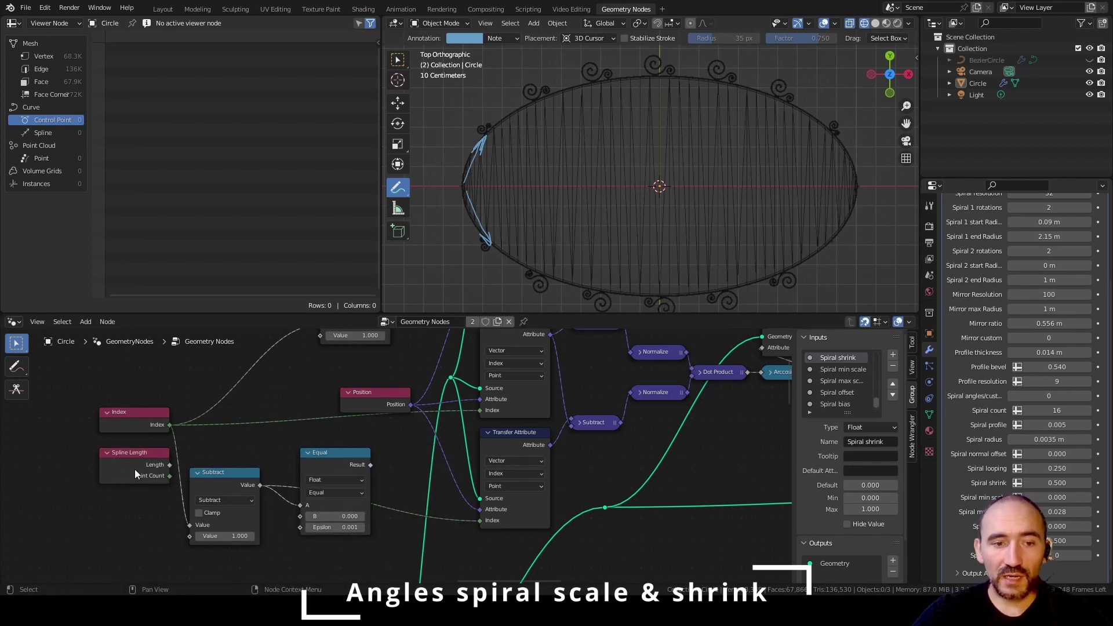
Step: Undo the first Spline Length placement and add a Spline Length node directly above the math Subtract node
key(ctrl+z)
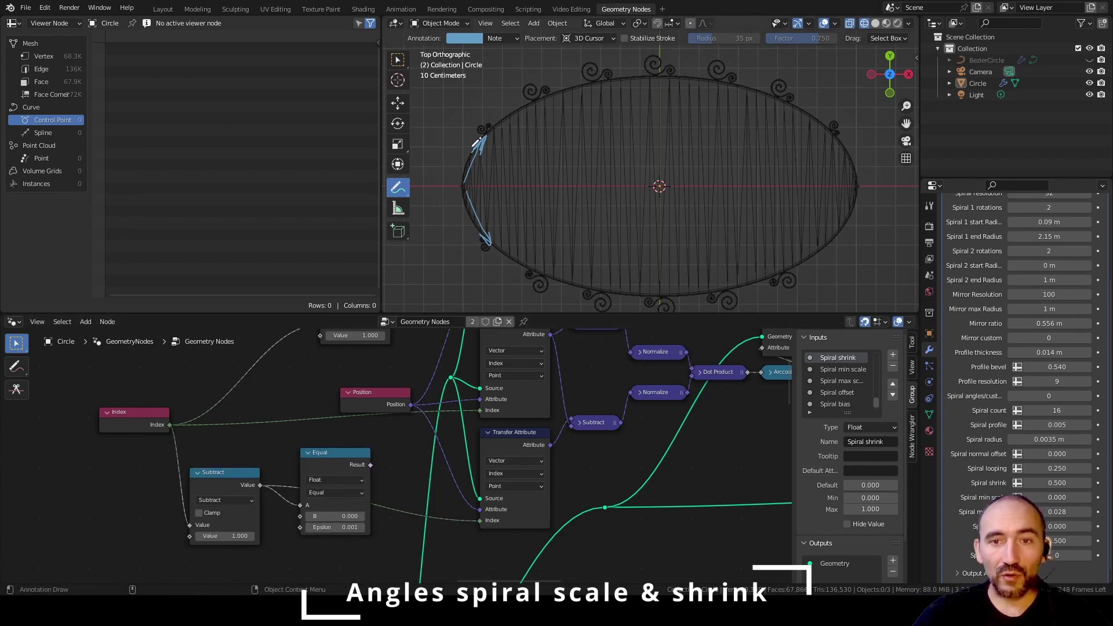
key(F3)
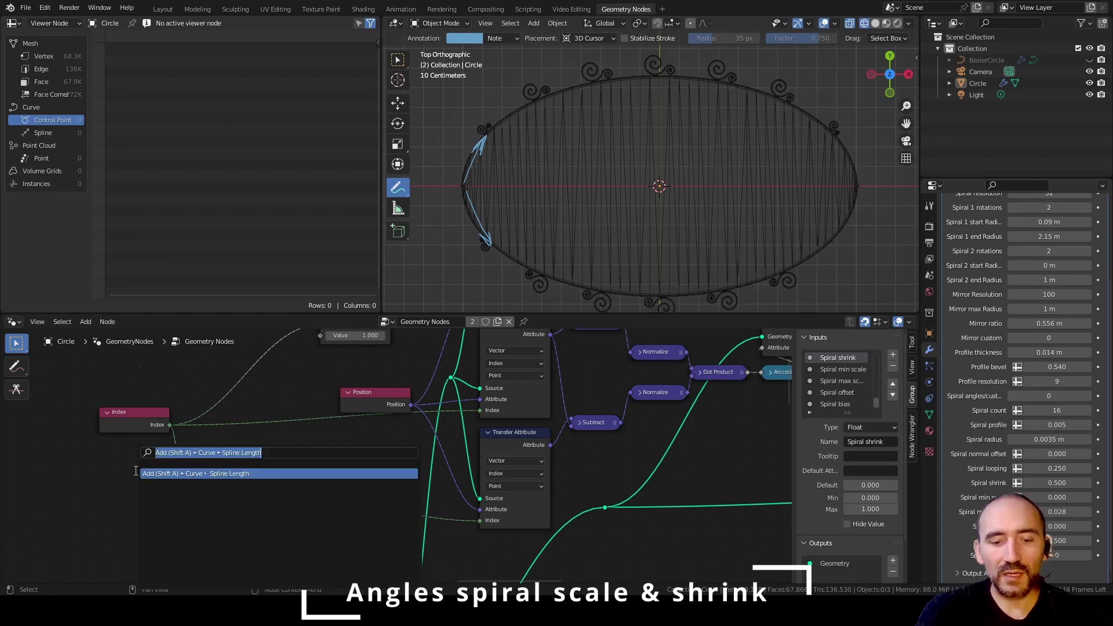
text(spline)
key(Return)
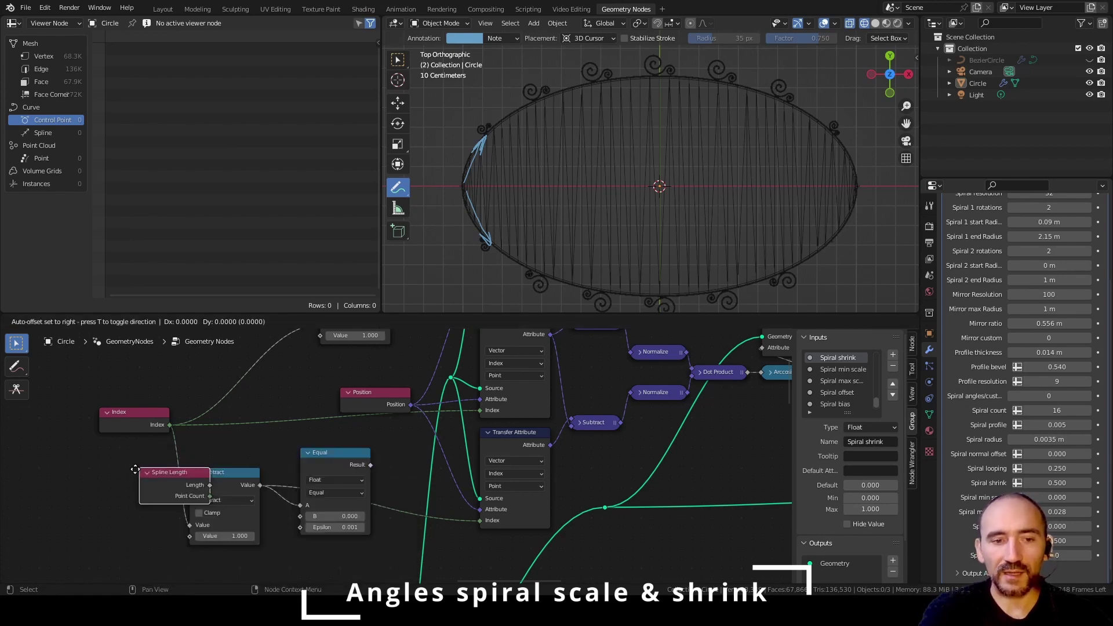
click(185, 429)
scroll(335, 510, up, 1)
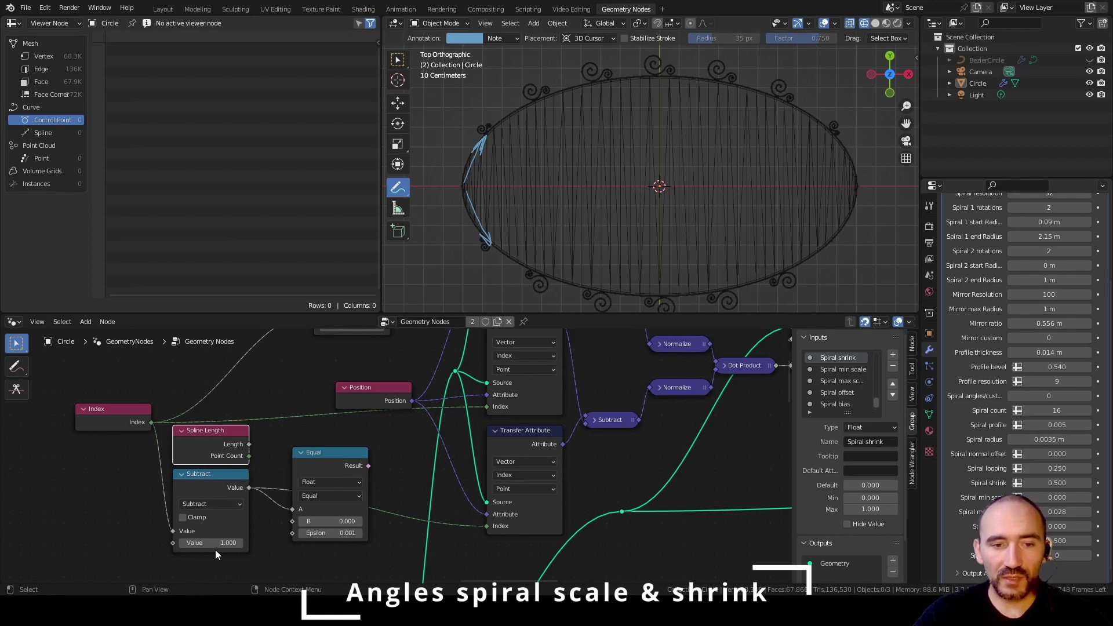
Step: Change the comparison operation to Less Than and place the node next to Spline Length and Subtract
click(328, 496)
click(344, 506)
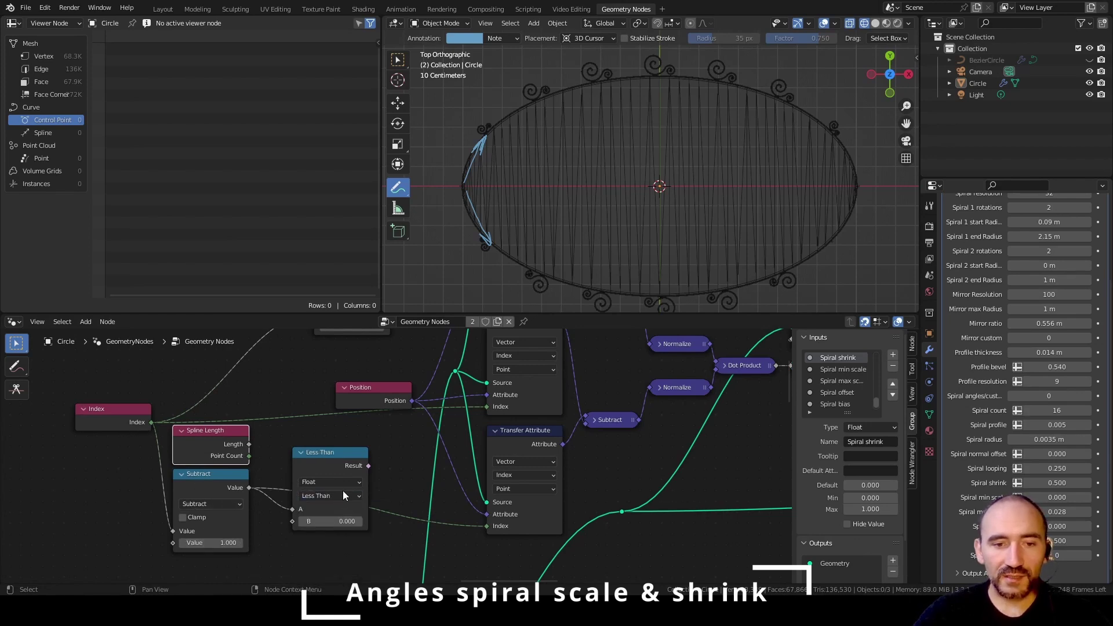
click(319, 457)
Step: Add a Switch node of type Integer and connect Less Than's Result to its Switch input
drag(318, 457, 385, 459)
text(swit)
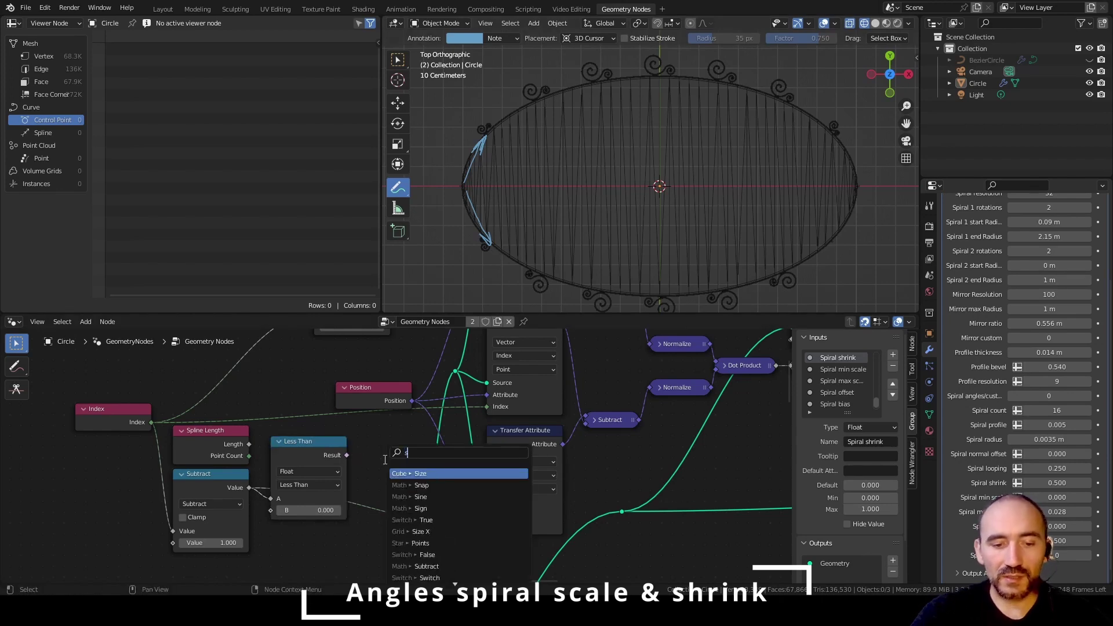
key(Down)
key(Down)
key(Return)
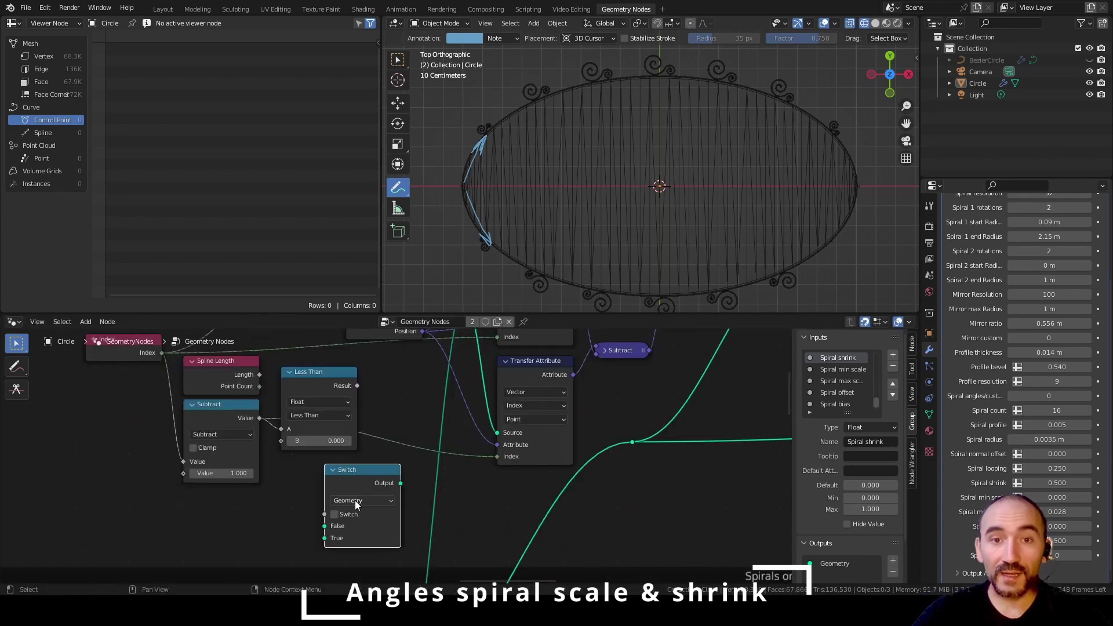
click(356, 500)
click(356, 489)
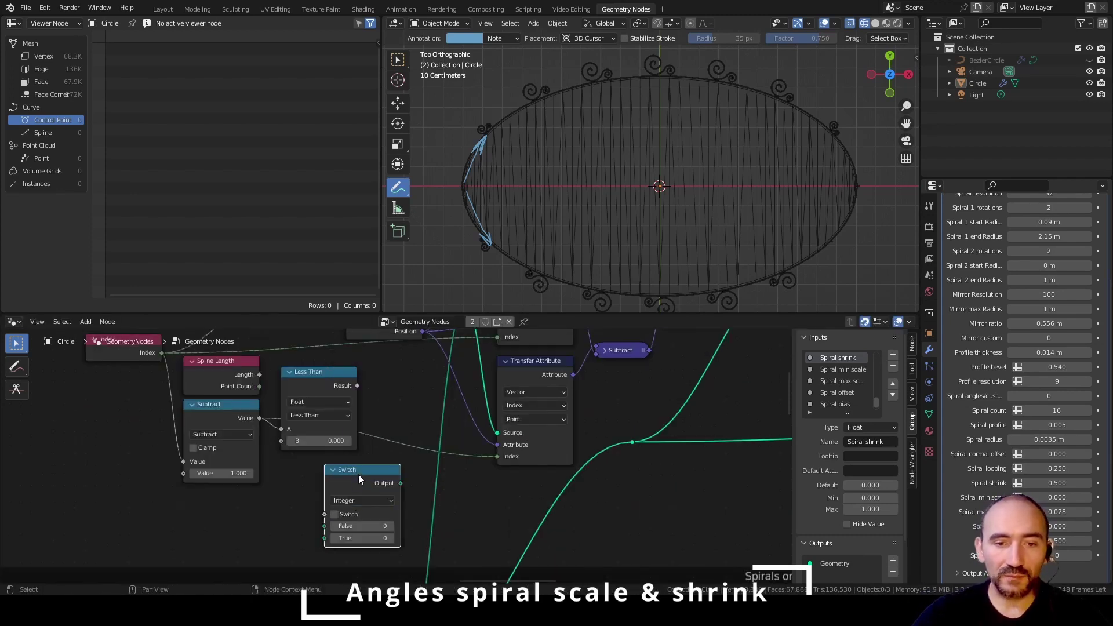
drag(357, 386, 324, 514)
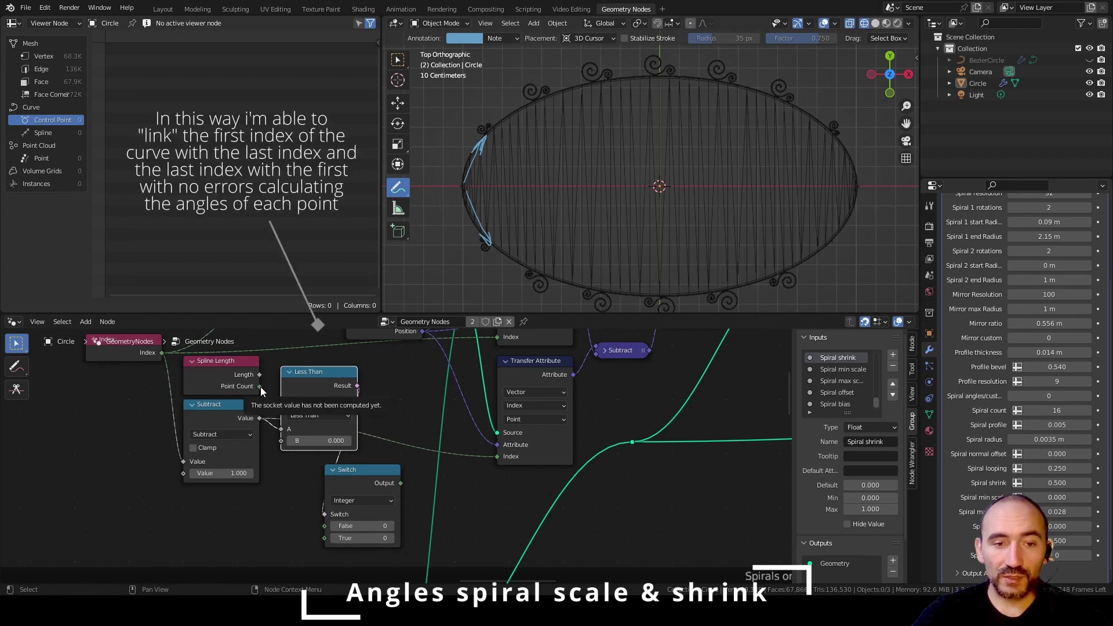
Step: Add a math Subtract node taking 1.000 from Spline Length's Point Count and connect its Value to the Switch's True input
drag(259, 386, 277, 491)
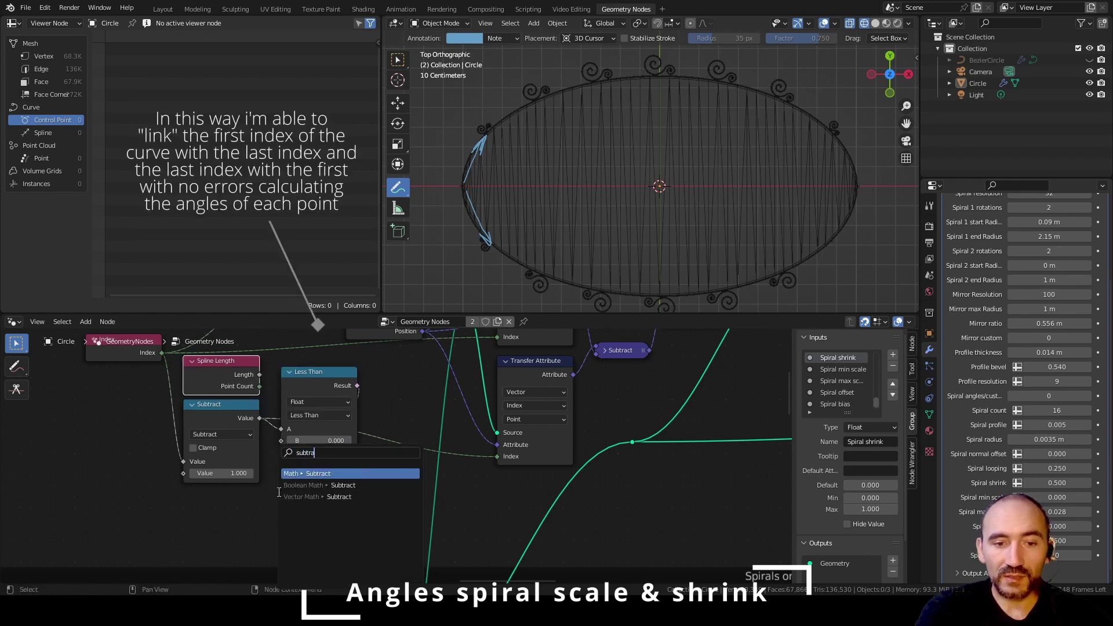
click(278, 490)
click(278, 469)
click(303, 537)
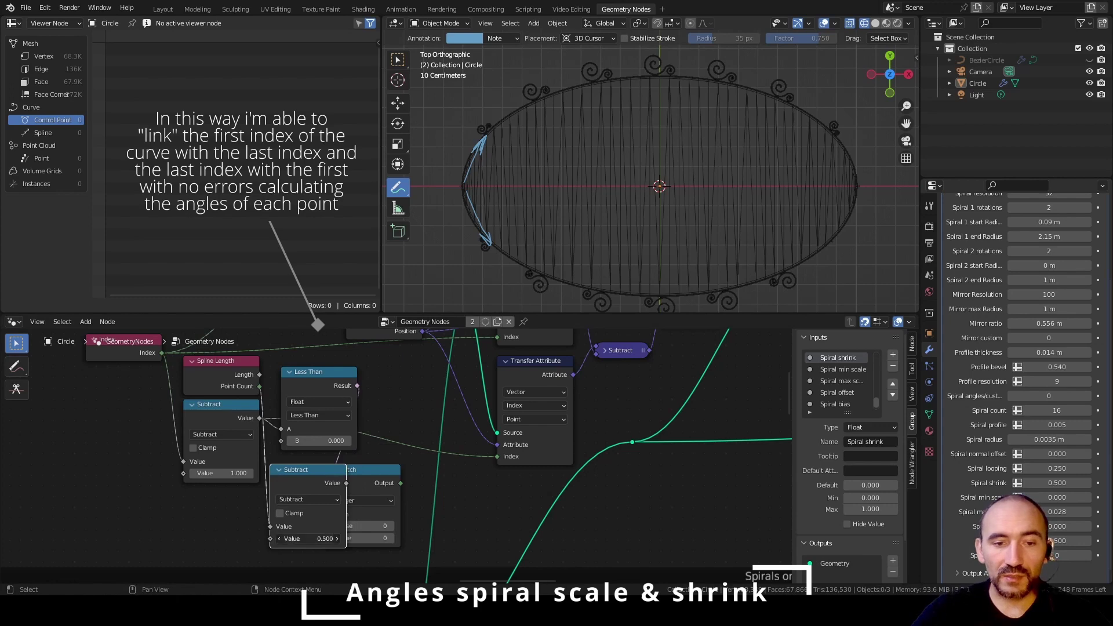
text(0)
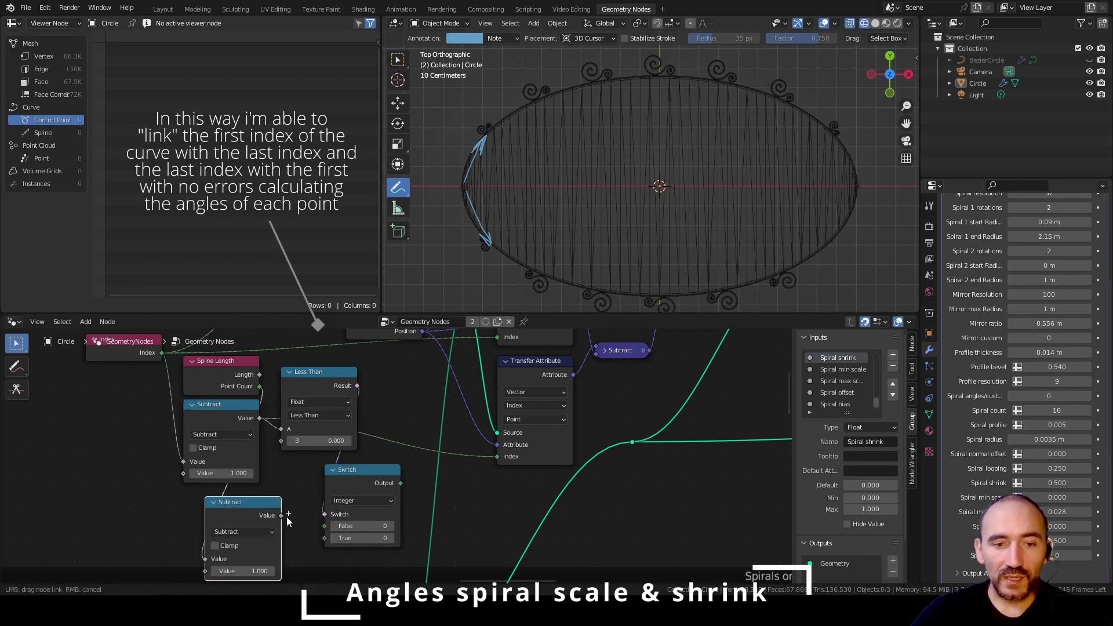
drag(282, 514, 328, 536)
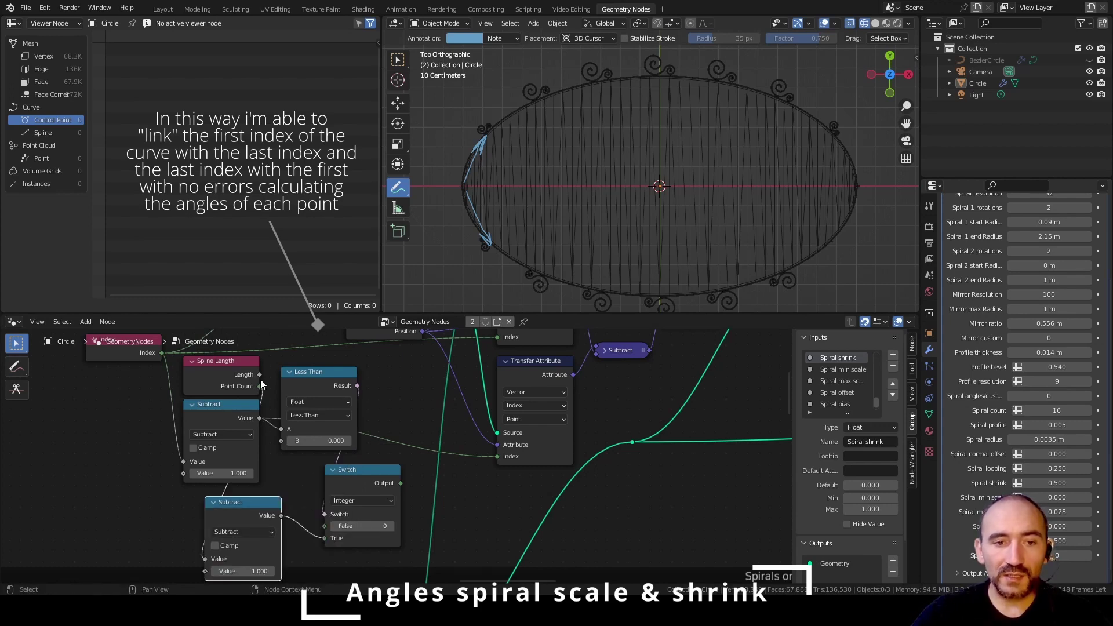
Step: Connect the index Subtract to the Switch's False input and the Switch's output to the lower Transfer Attribute's Index, tidying the nodes
drag(259, 417, 321, 523)
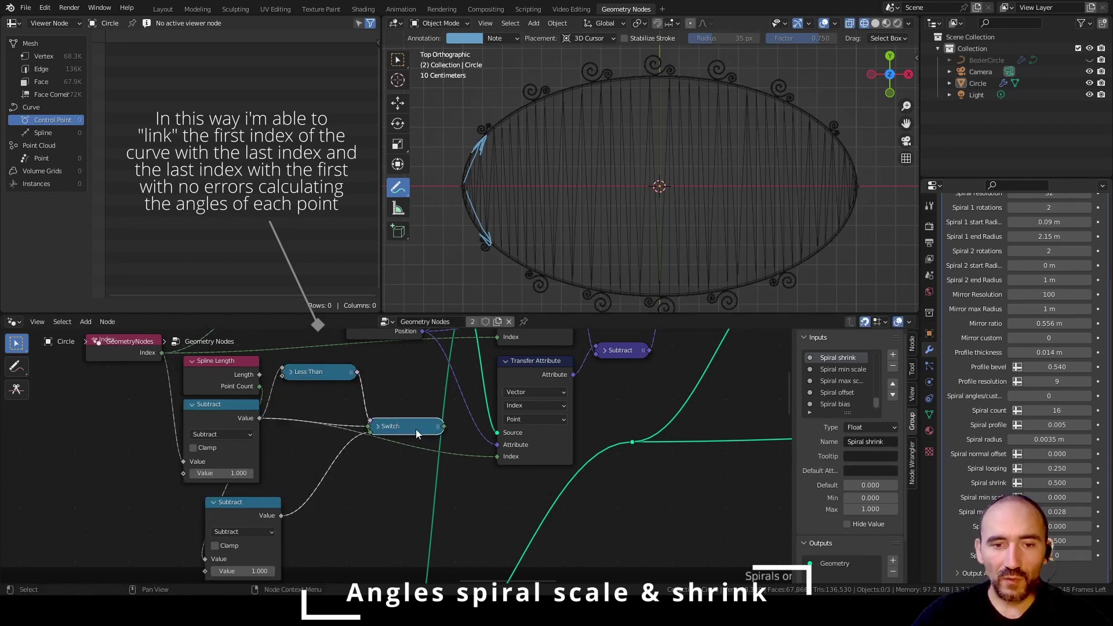
drag(443, 426, 496, 456)
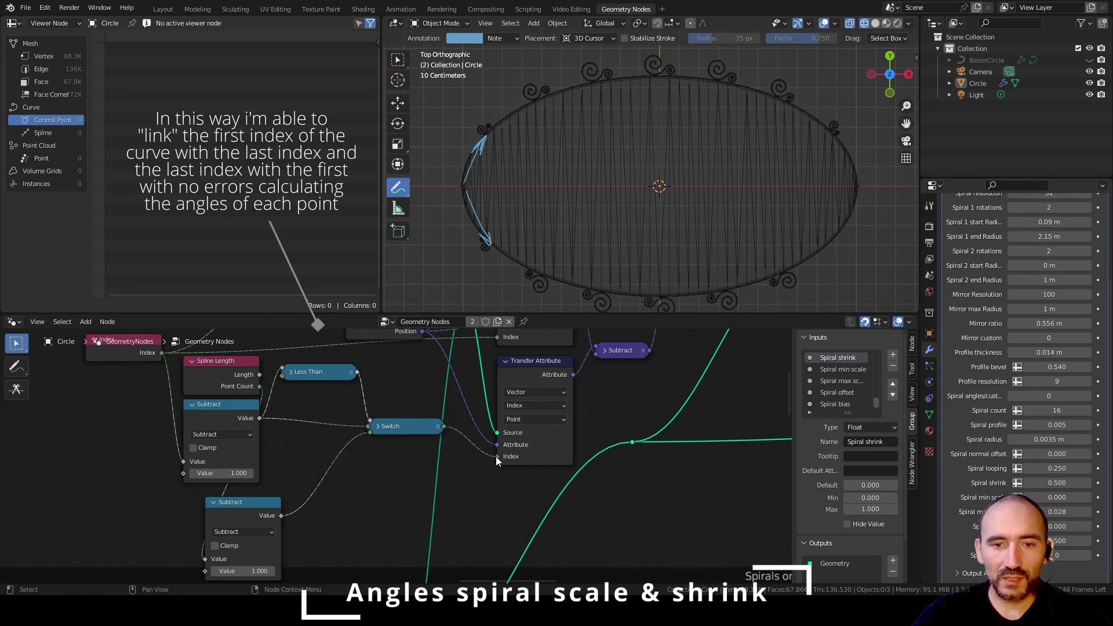
drag(277, 498, 330, 450)
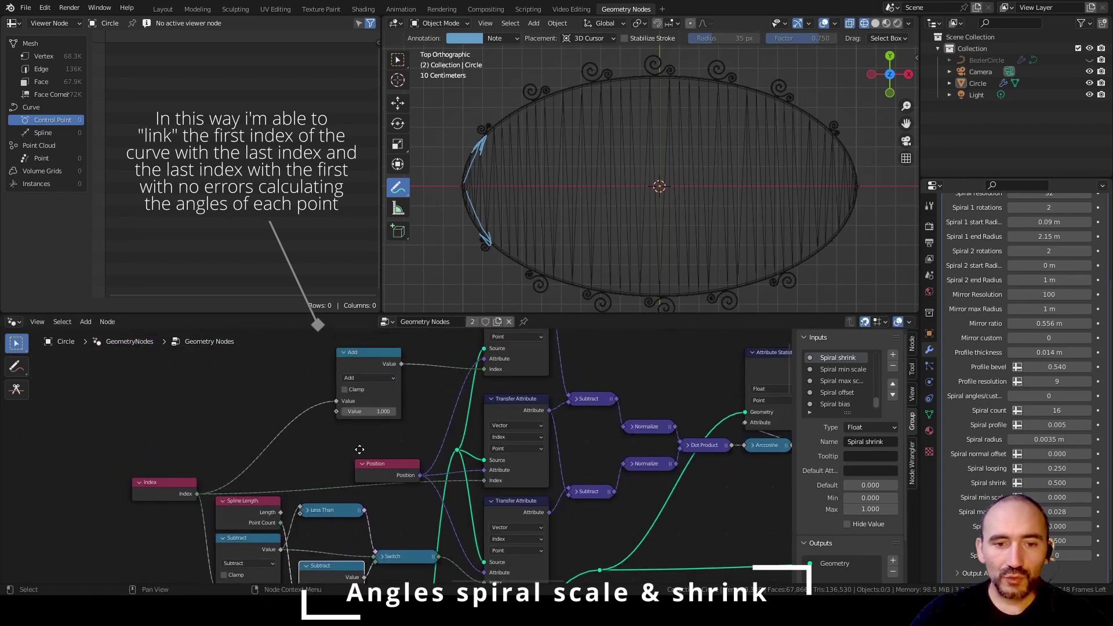
Step: Duplicate the Less Than and Switch nodes and insert the copied Switch between Add and the upper Transfer Attribute's Index
middle_drag(357, 450, 357, 471)
drag(366, 384, 367, 383)
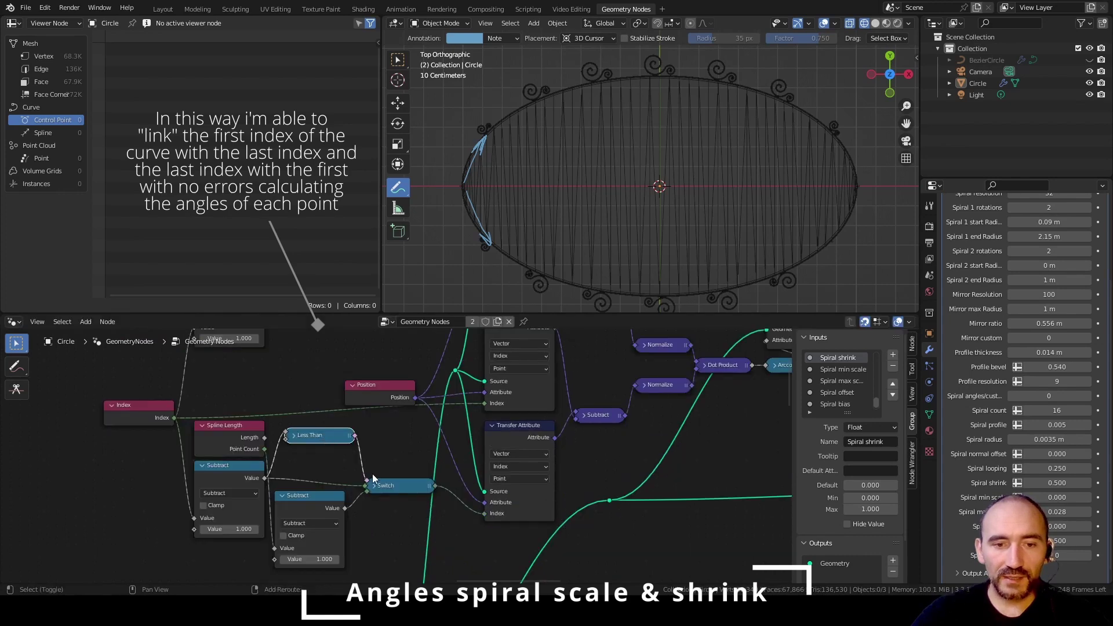
key(shift+d)
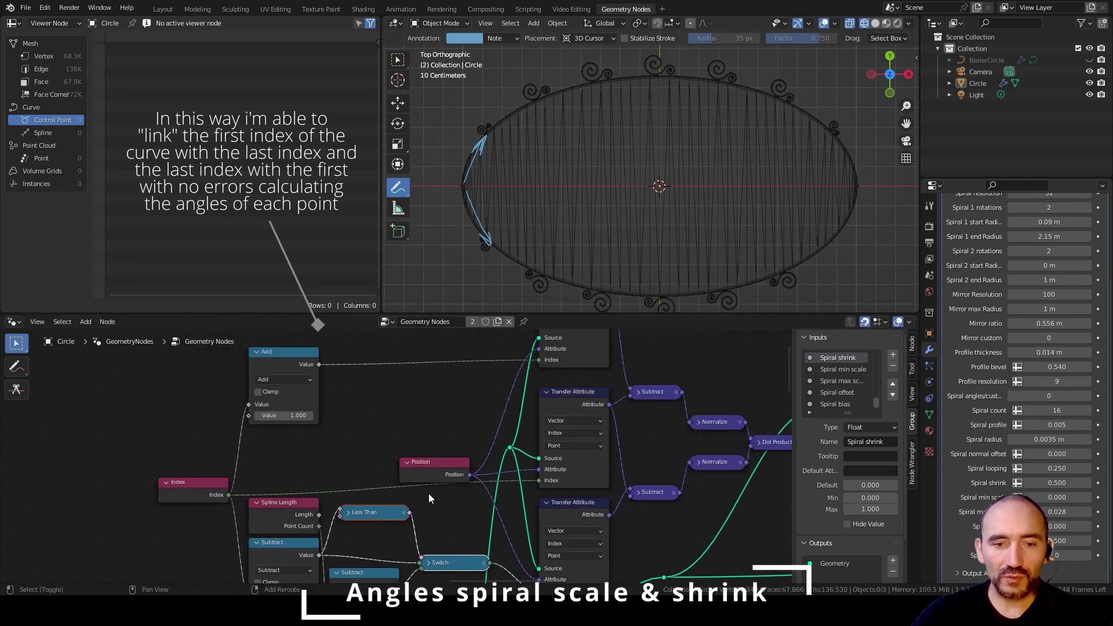
click(417, 361)
drag(361, 380, 356, 426)
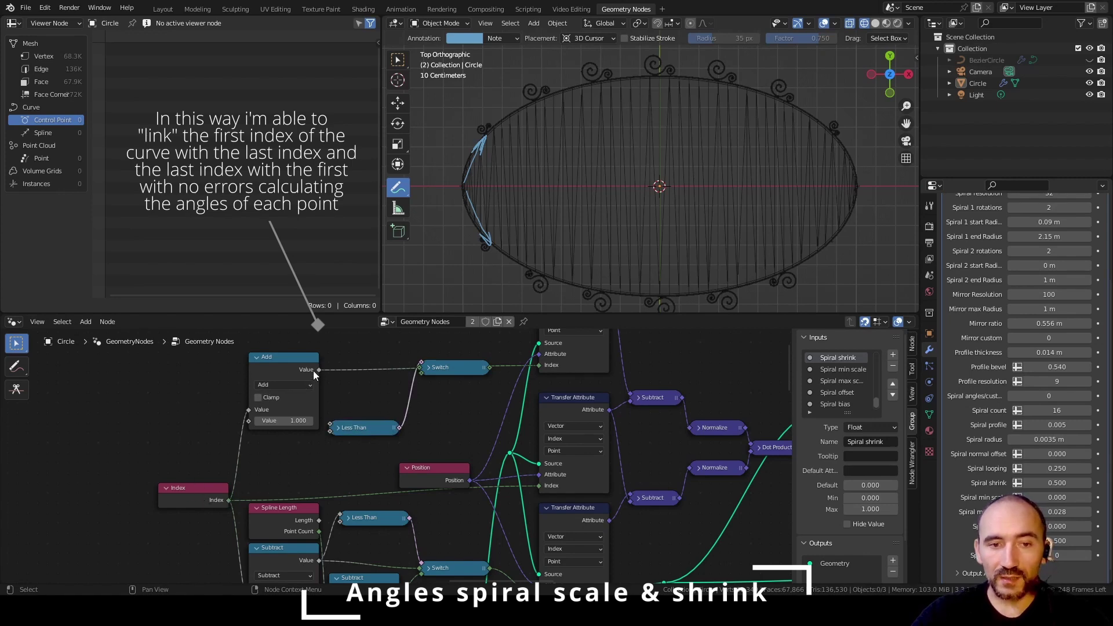
Step: Set the copied comparison to Equal with Epsilon 0, connecting Add's Value to A and Spline Length's Point Count to B
drag(318, 369, 330, 424)
click(337, 428)
click(367, 468)
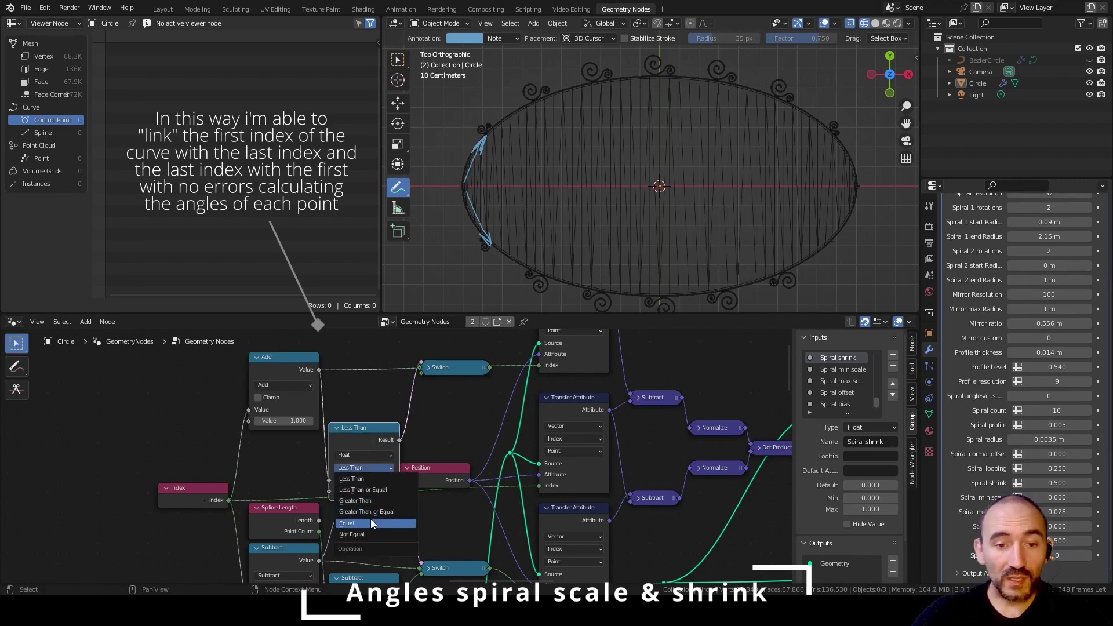
click(369, 523)
drag(319, 531, 329, 491)
click(367, 503)
text(0)
key(Return)
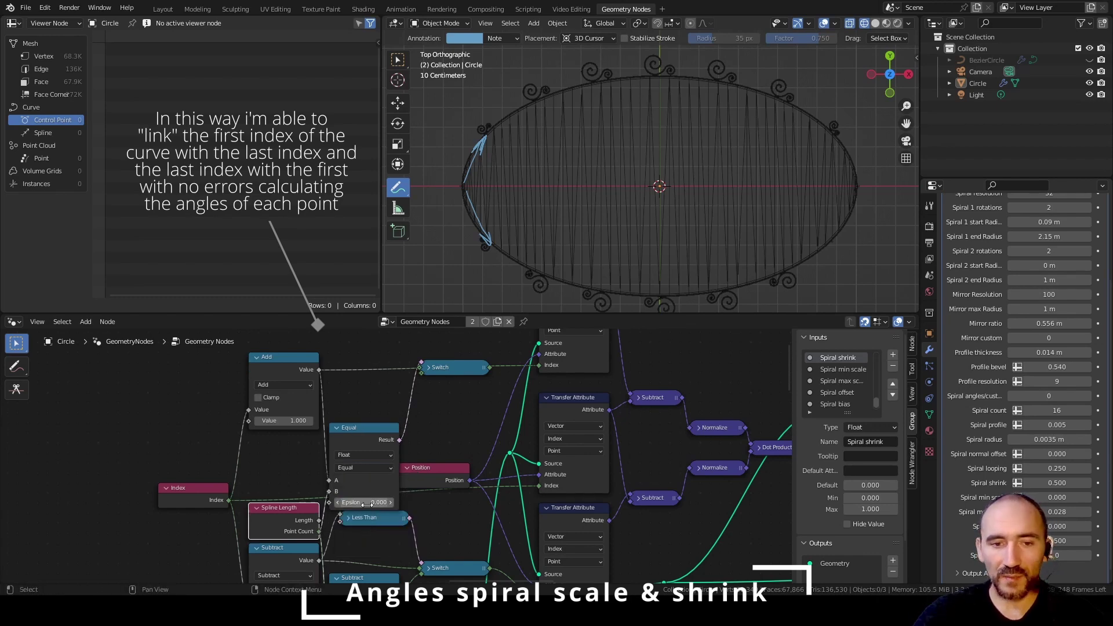
middle_drag(339, 551, 318, 377)
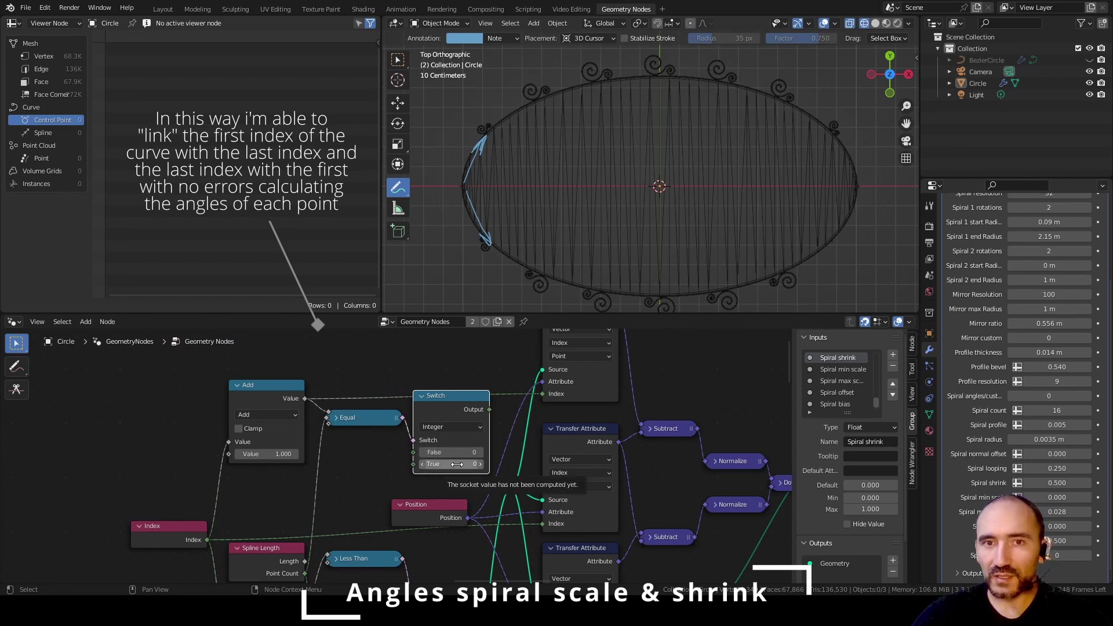
Step: Connect Add's Value to the copied Switch's False input and check the point angles in the spreadsheet through a temporary Viewer
drag(350, 419, 413, 452)
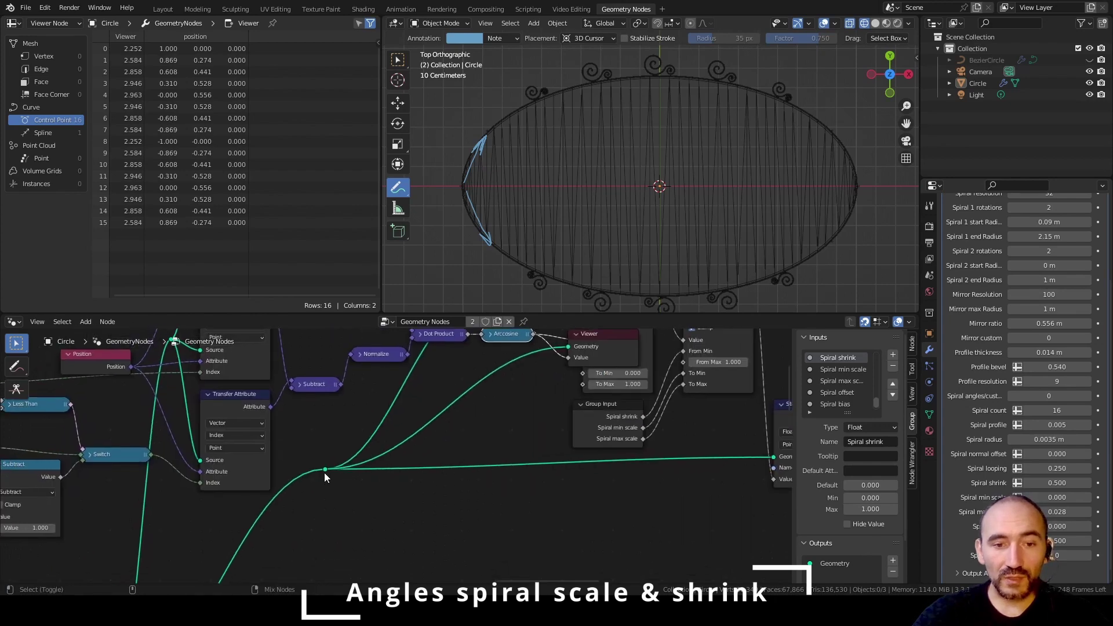
ctrl+shift+click(324, 471)
middle_drag(499, 341, 431, 485)
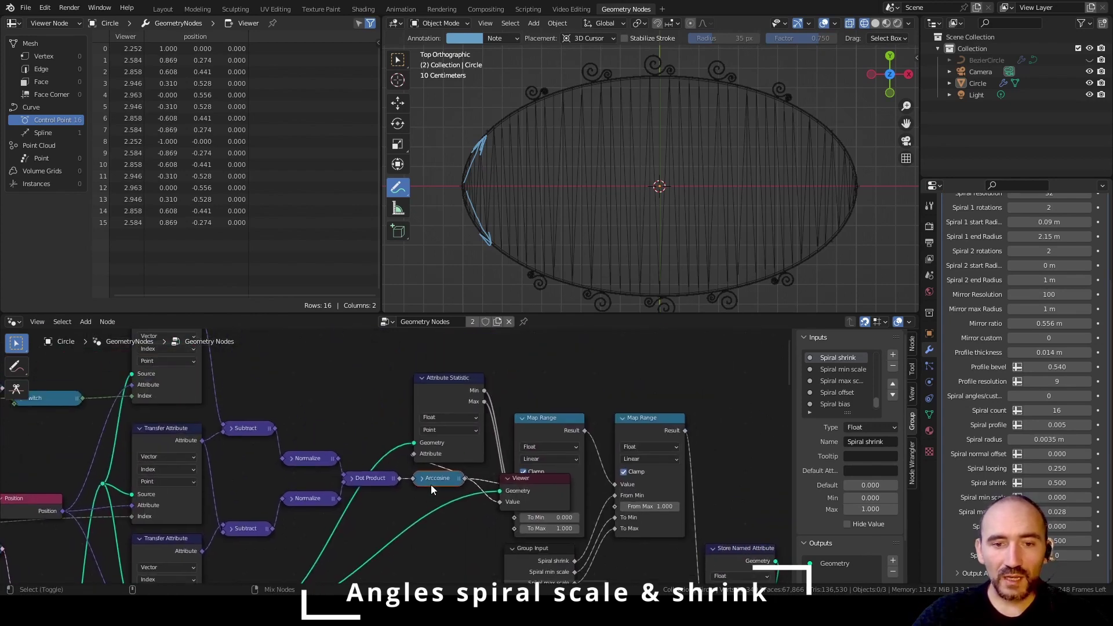
drag(530, 487, 645, 366)
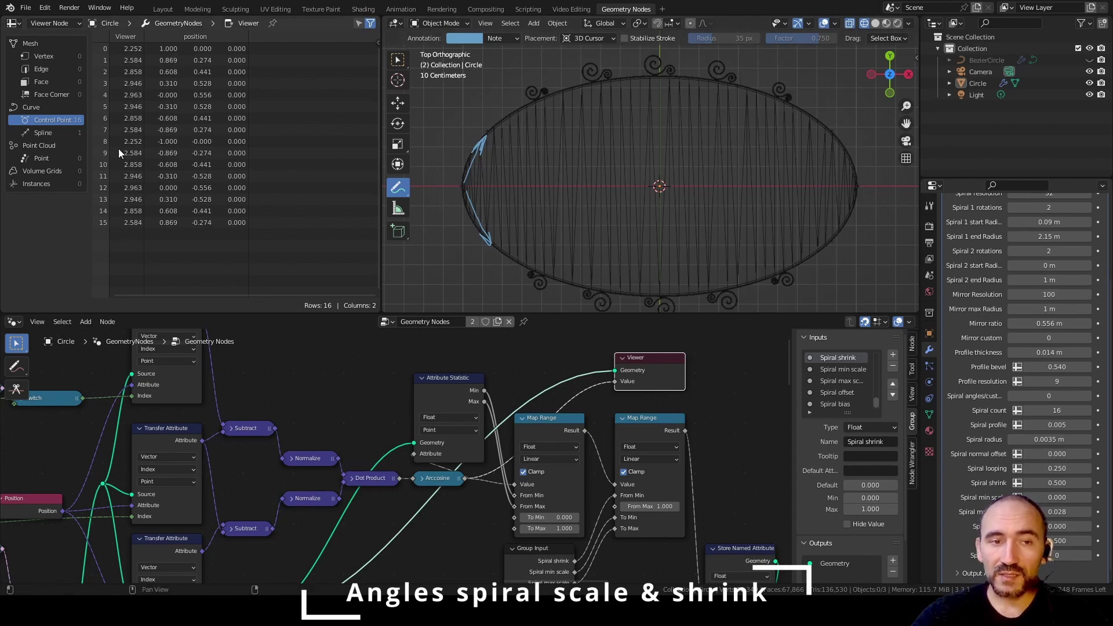
key(x)
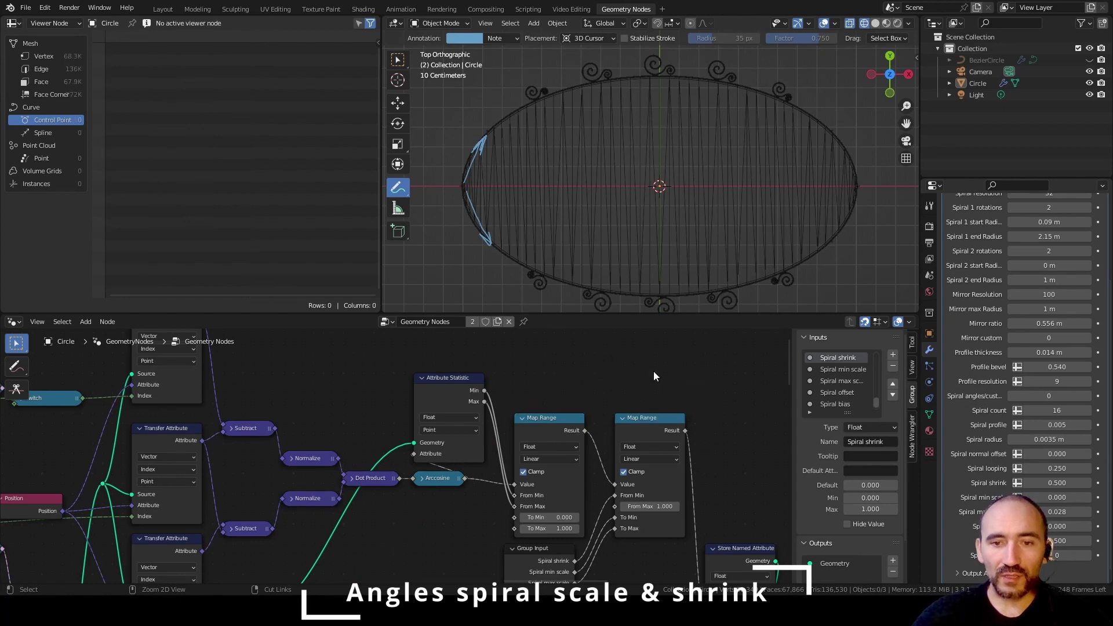
Step: Turn off wireframe shading in the viewport, remove the annotation layer and return to the selection tool
middle_drag(668, 392, 424, 303)
key(shift+z)
key(q)
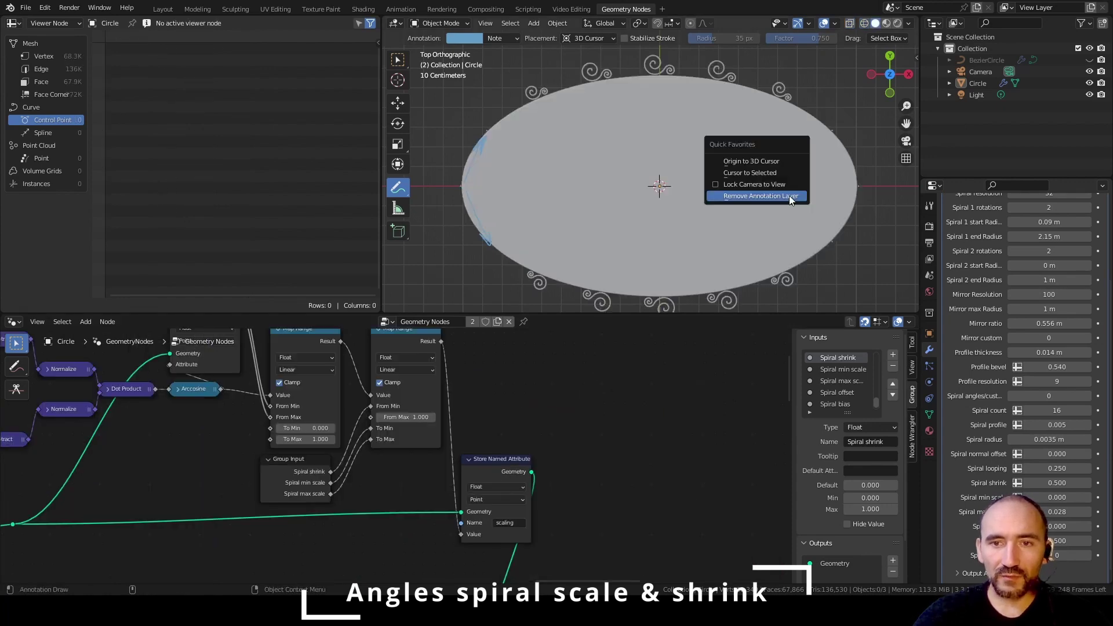
click(788, 195)
key(w)
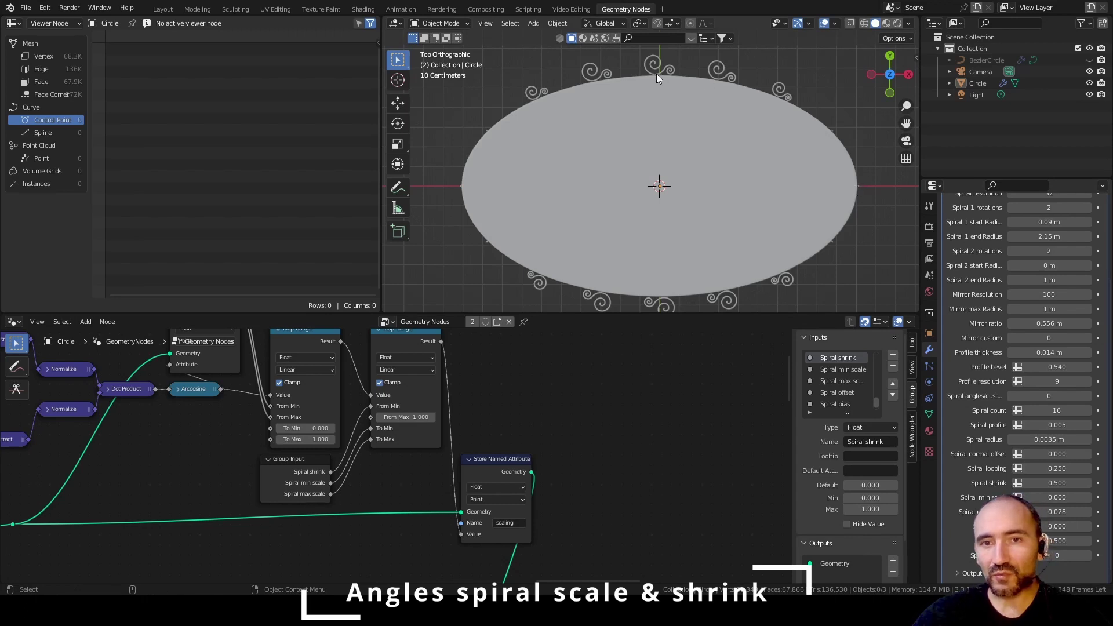
Step: Try the modifier's Spiral shrink at 0 and raise it to 0.844
click(1058, 484)
text(0)
key(Return)
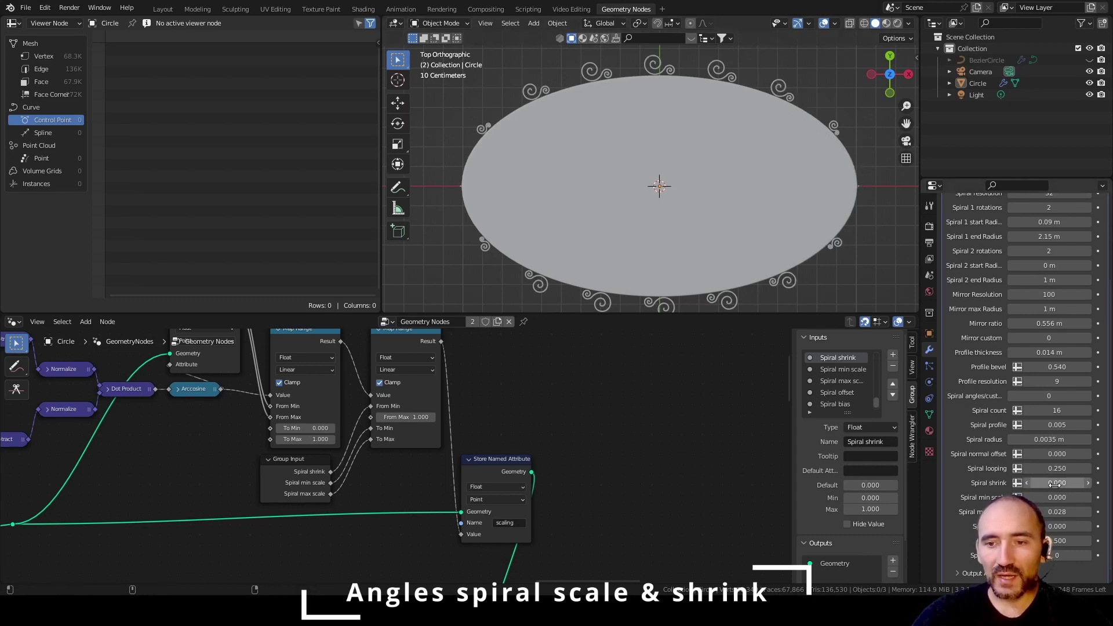
drag(1057, 484, 1102, 483)
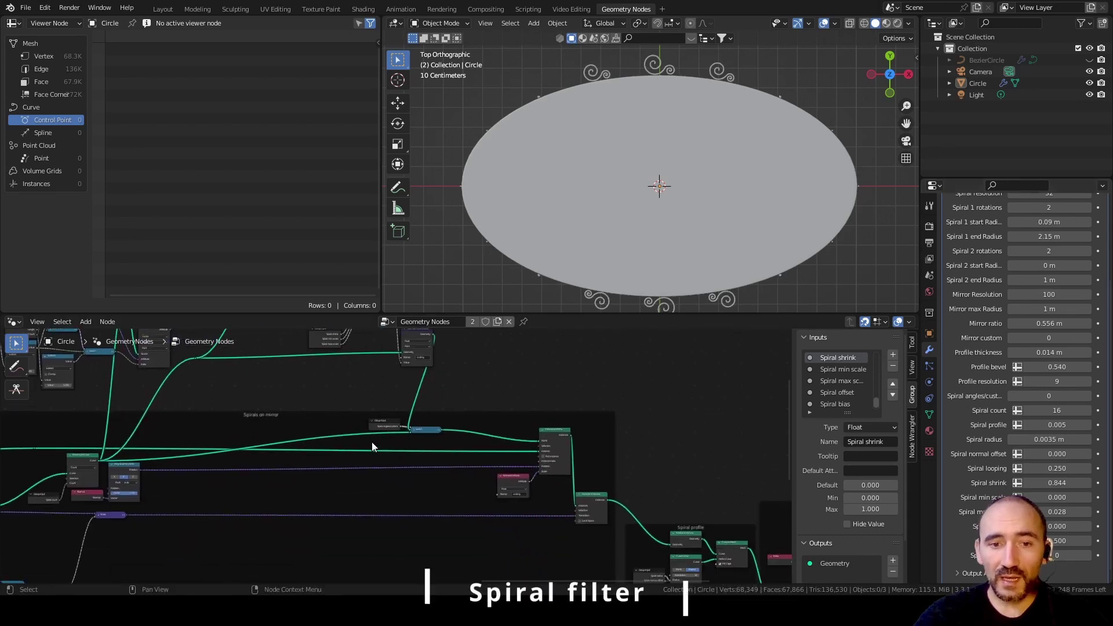
Step: Move the Spiral angles/custom Group Input and its Switch horizontally closer to Instance on Points, and save the file
drag(372, 443, 448, 423)
key(g)
key(x)
click(509, 431)
click(520, 368)
scroll(537, 410, up, 5)
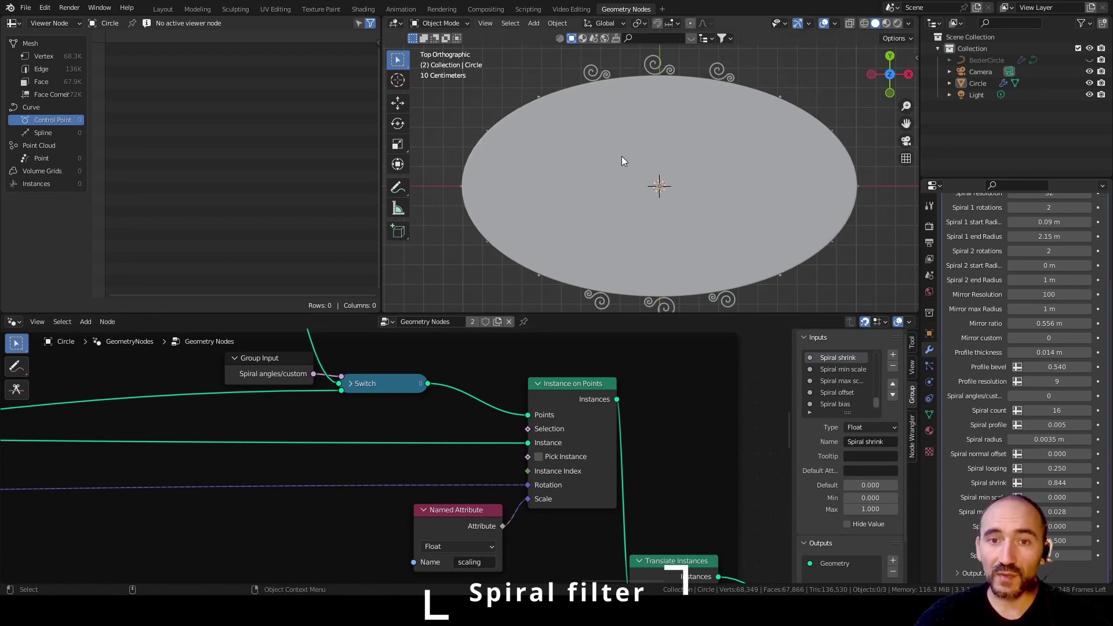
scroll(442, 464, down, 3)
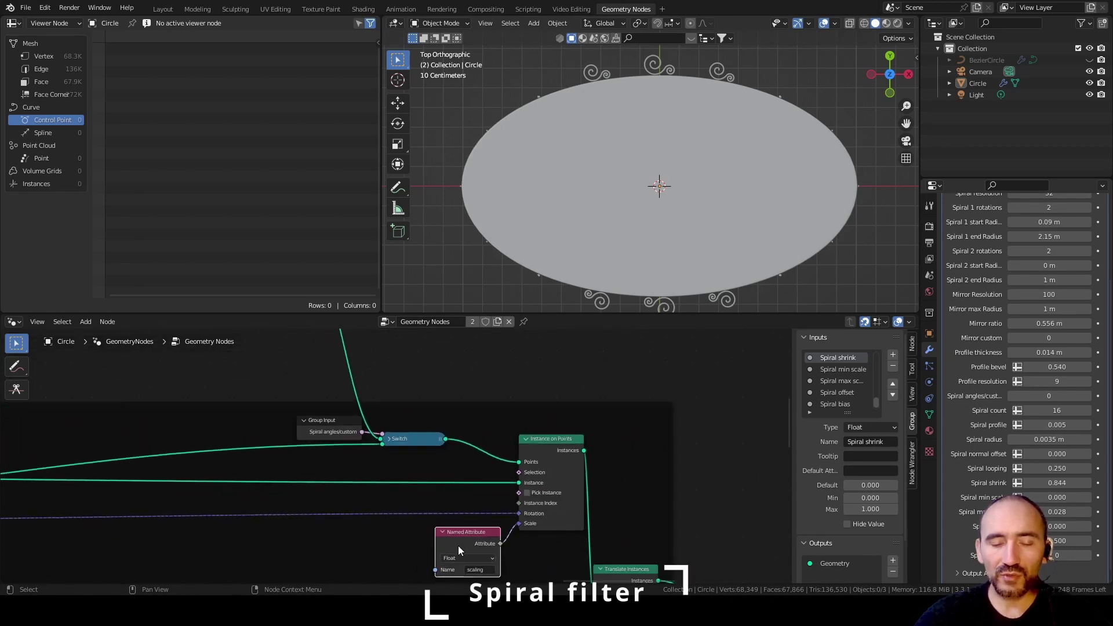
key(ctrl+s)
Step: Group all the angle-calculation nodes up to Store Named Attribute in a frame labelled "Scale by angles" and save the file
middle_drag(157, 383, 430, 432)
scroll(271, 417, down, 4)
middle_drag(194, 422, 565, 459)
middle_drag(268, 473, 637, 445)
middle_drag(253, 440, 576, 437)
scroll(388, 458, down, 2)
scroll(376, 440, down, 2)
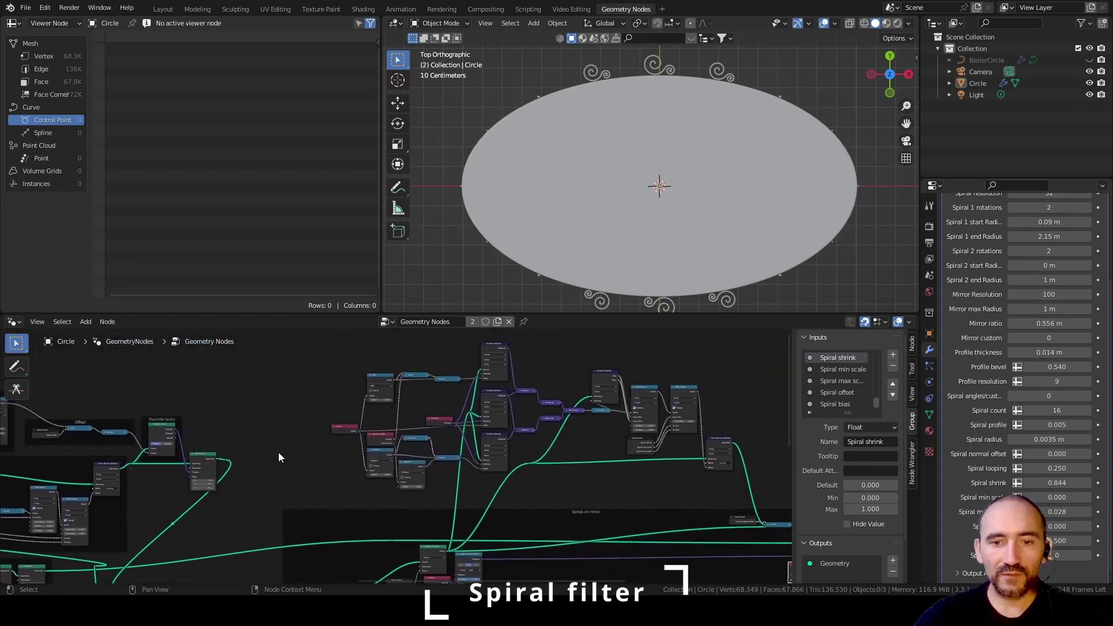
scroll(427, 481, up, 3)
middle_drag(428, 482, 385, 454)
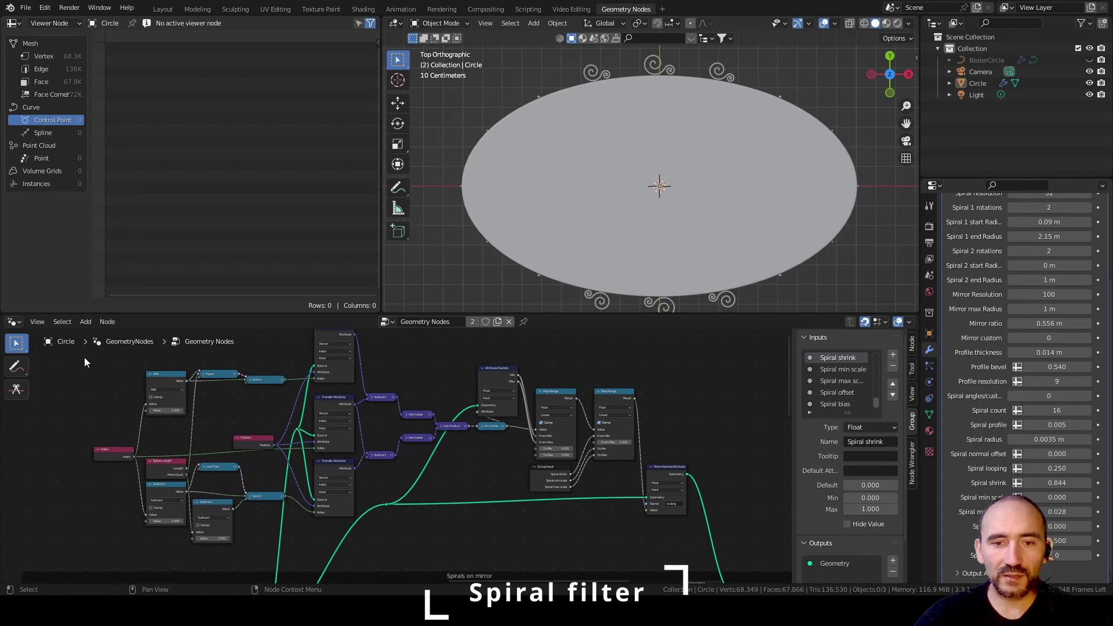
drag(84, 357, 679, 544)
key(ctrl+j)
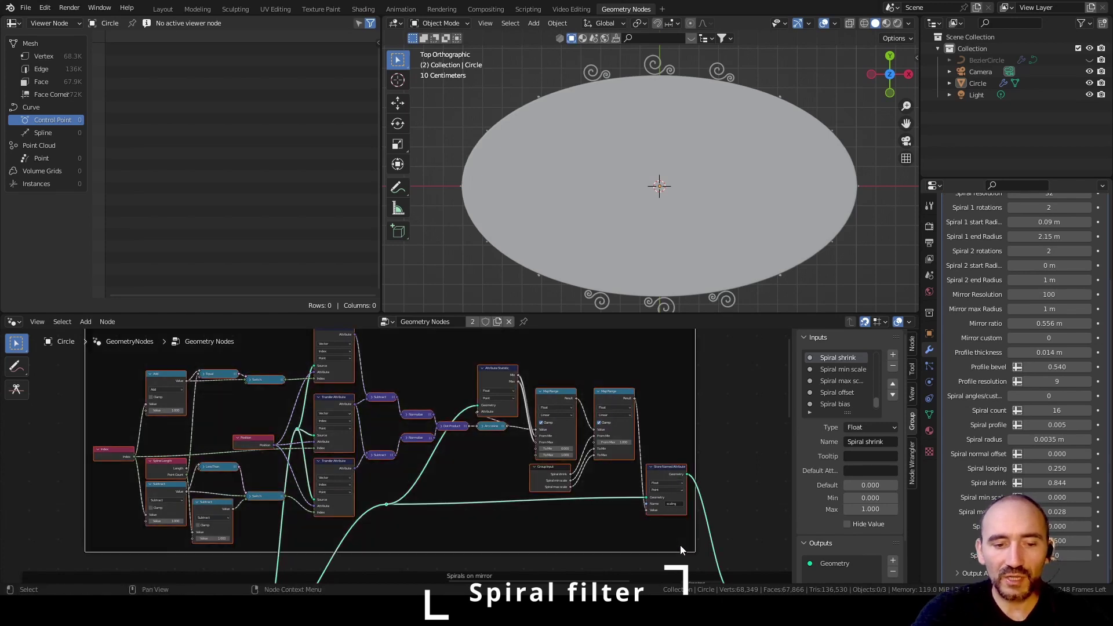
key(F2)
text(Scale)
text( by angle)
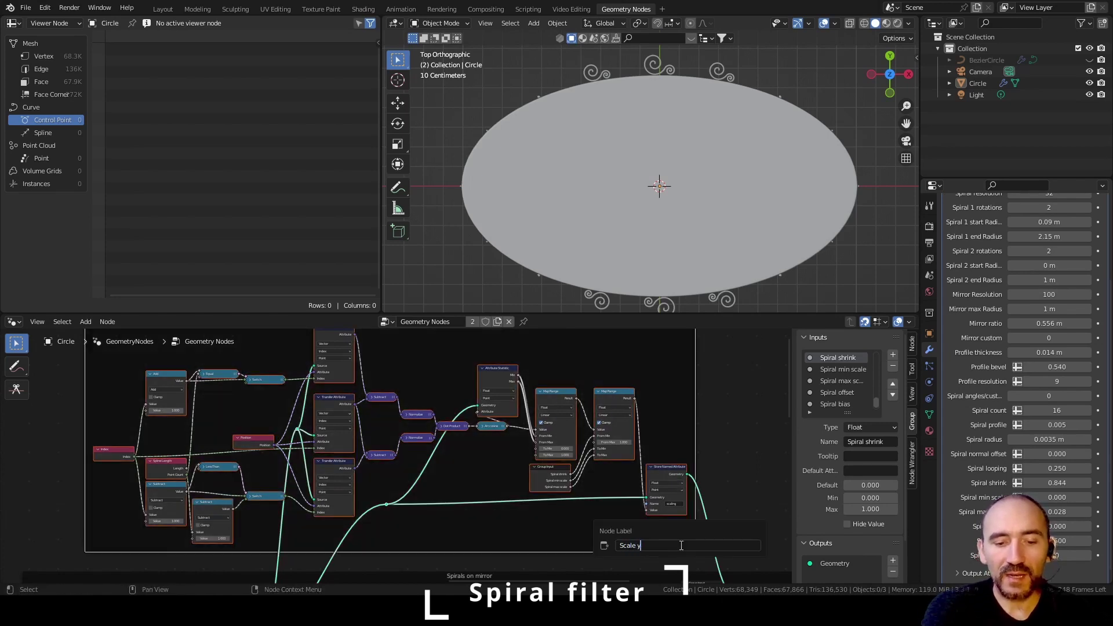
key(Return)
click(706, 446)
key(ctrl+s)
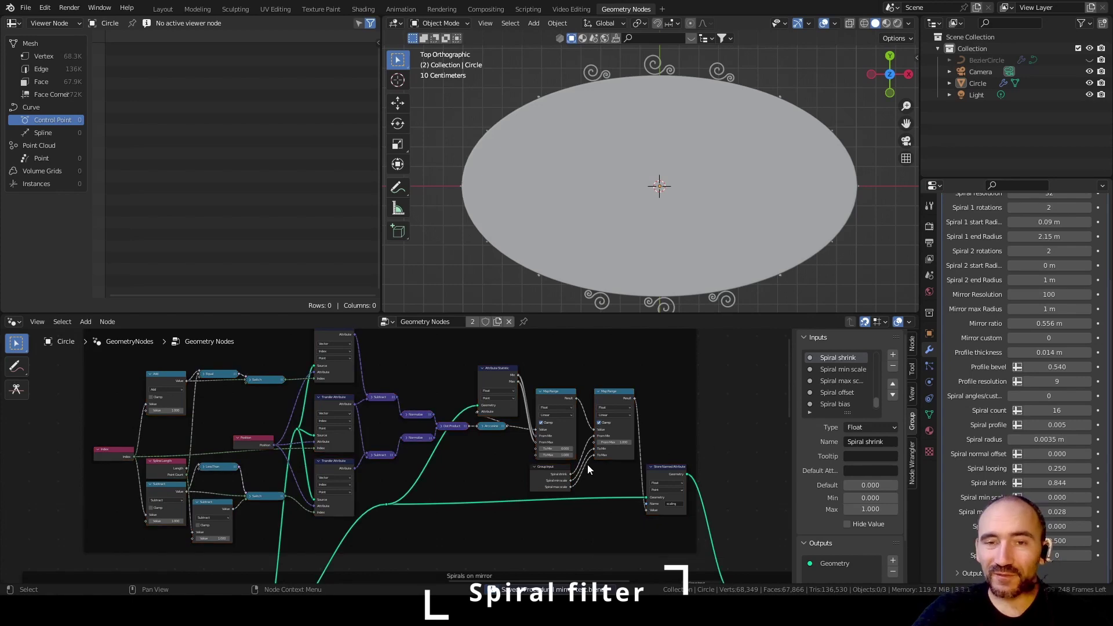
Step: Duplicate the angle branch's Store Named Attribute, insert the copy before the original and set its attribute name to "filter"
middle_drag(585, 459, 388, 443)
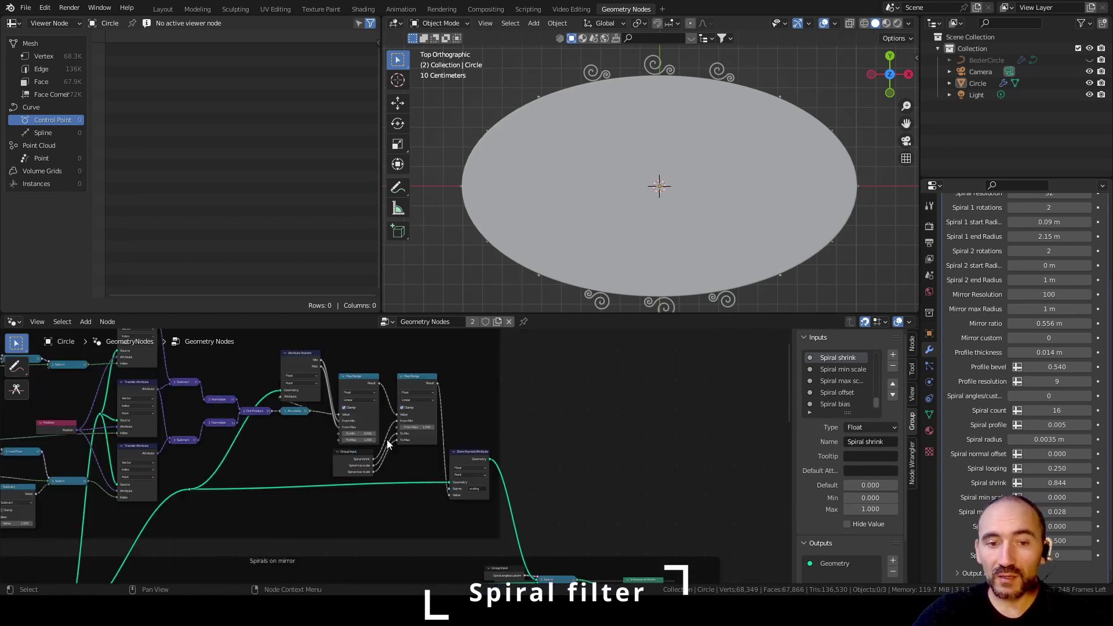
scroll(388, 444, up, 3)
mouse_move(544, 461)
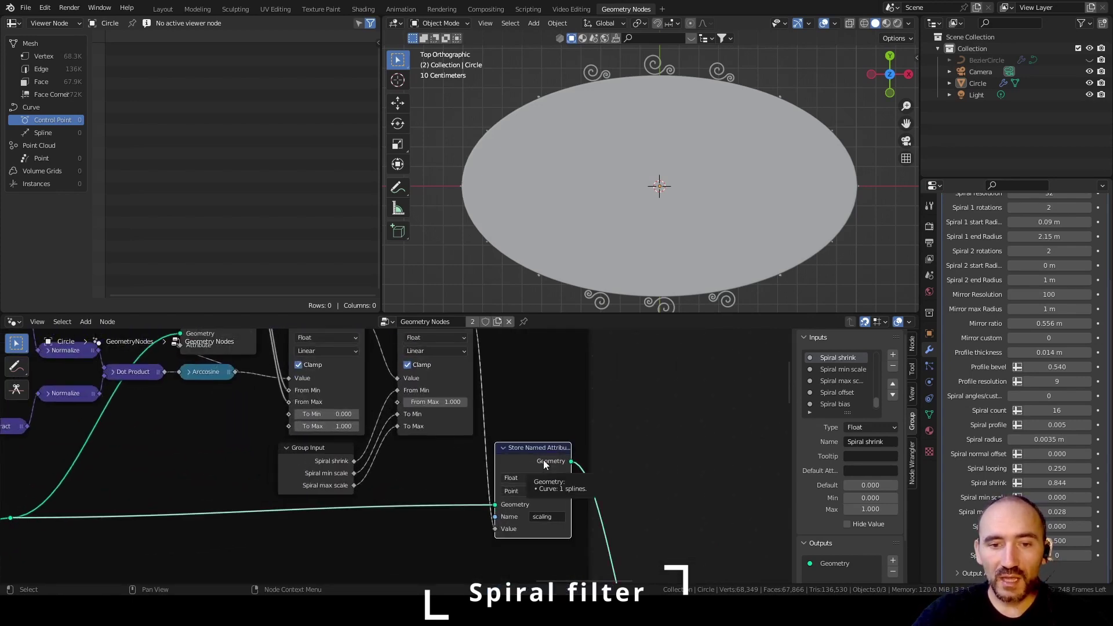
key(shift+d)
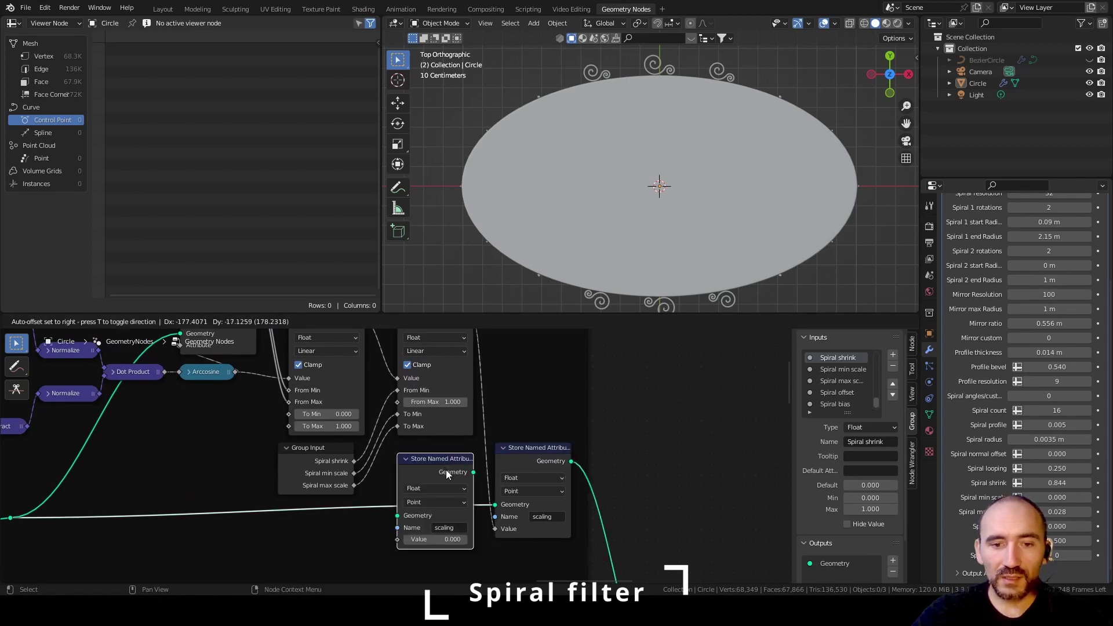
click(442, 464)
click(455, 527)
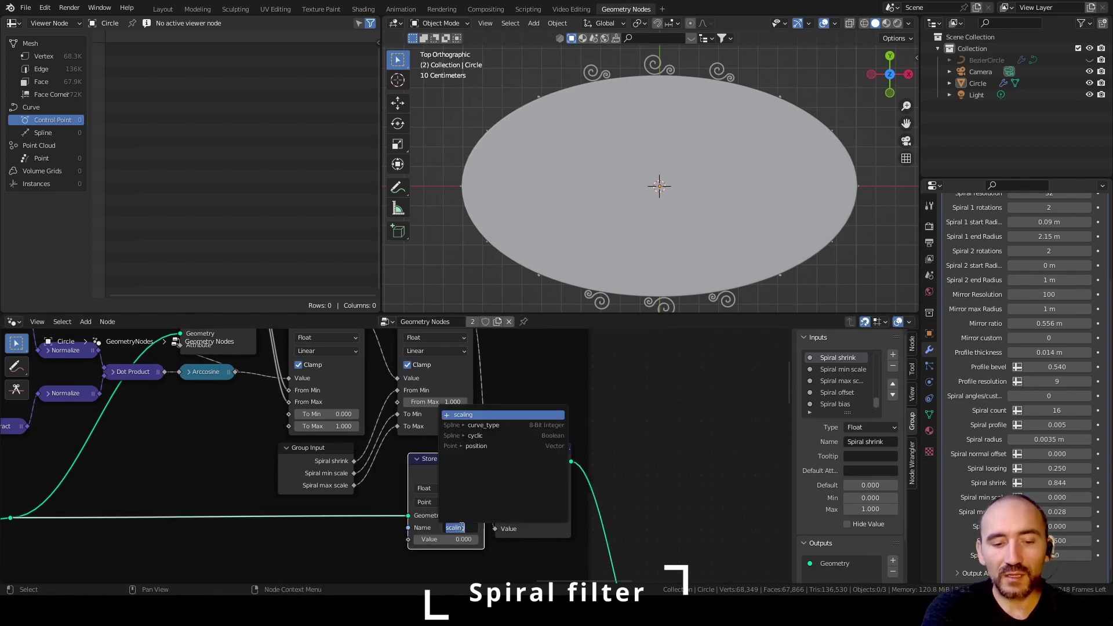
text(filter)
key(Return)
scroll(436, 482, down, 2)
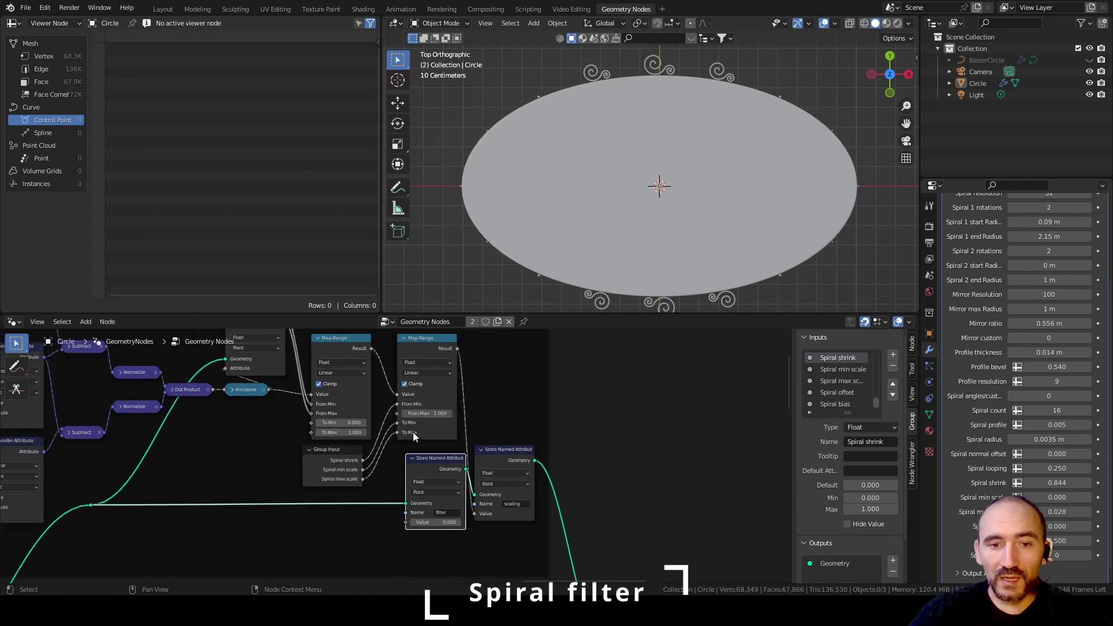
Step: Connect the first Map Range's Result to the Value of the angle branch's filter attribute node and save the file
scroll(412, 432, up, 1)
scroll(420, 417, up, 1)
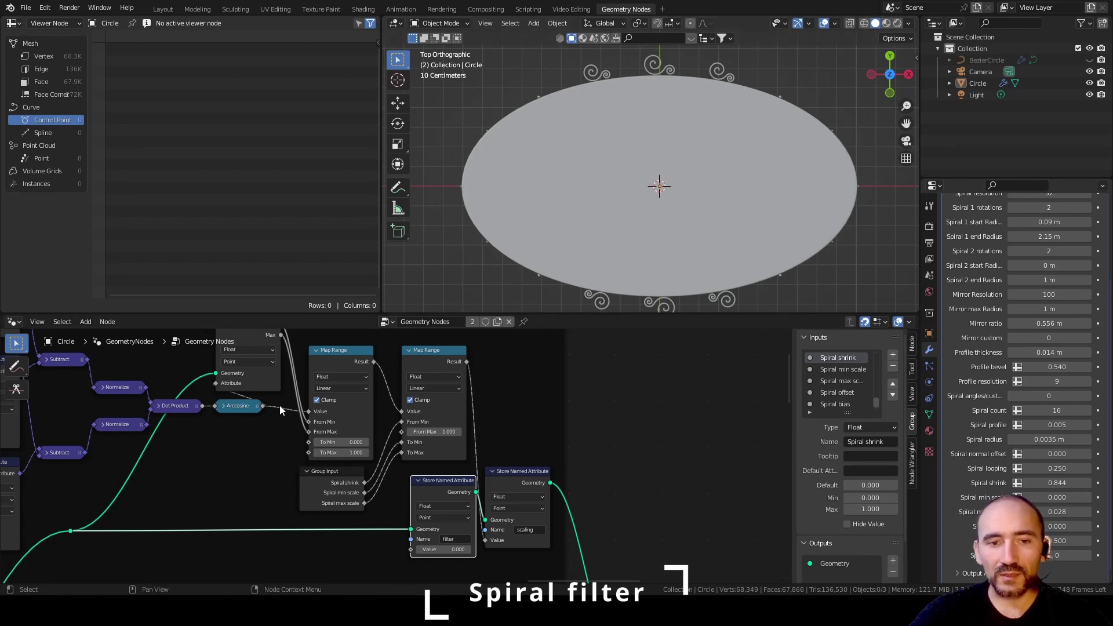
middle_drag(279, 342, 357, 417)
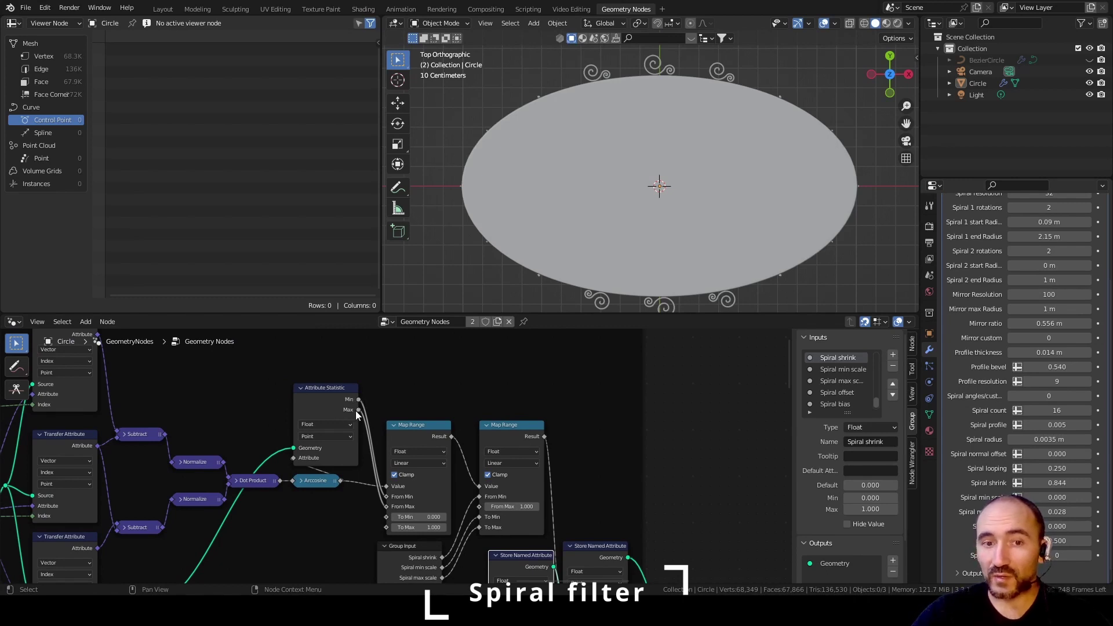
scroll(472, 476, up, 2)
middle_drag(471, 476, 412, 401)
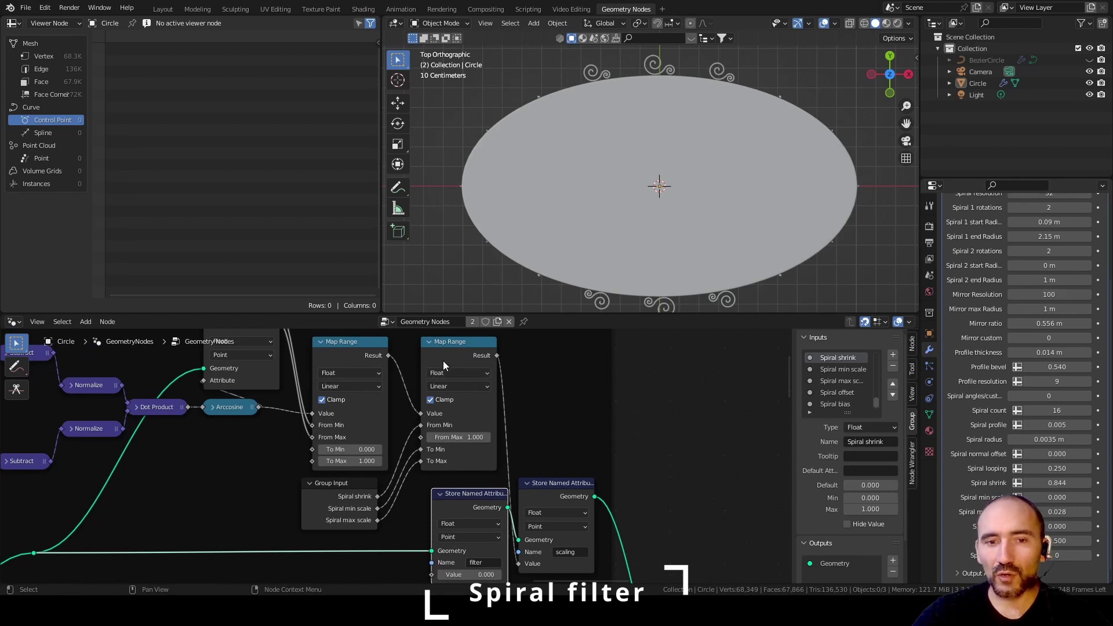
middle_drag(613, 422, 609, 408)
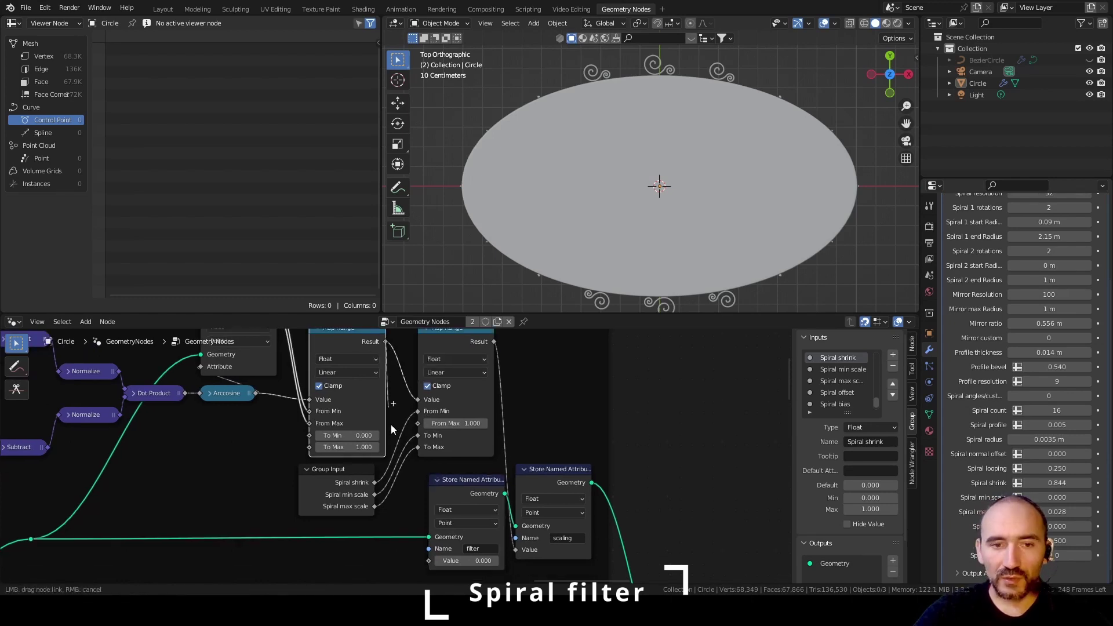
drag(385, 341, 433, 547)
key(ctrl+s)
Step: Duplicate the Store Named Attribute in the Custom scaling frame and insert the copy before the original
scroll(355, 459, down, 6)
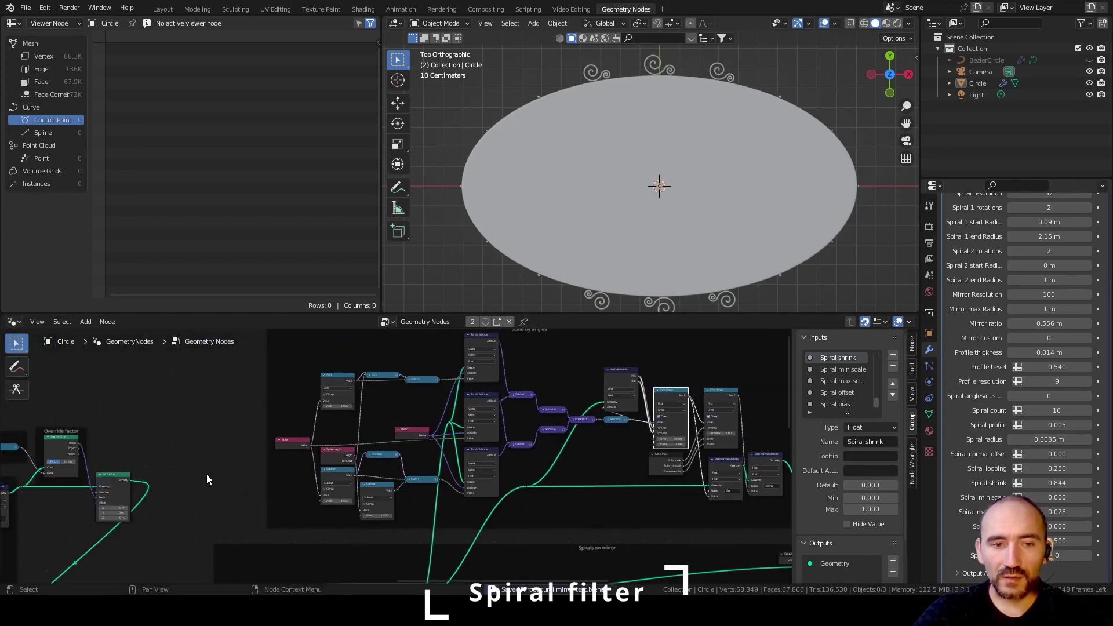
scroll(509, 427, up, 2)
scroll(450, 441, up, 4)
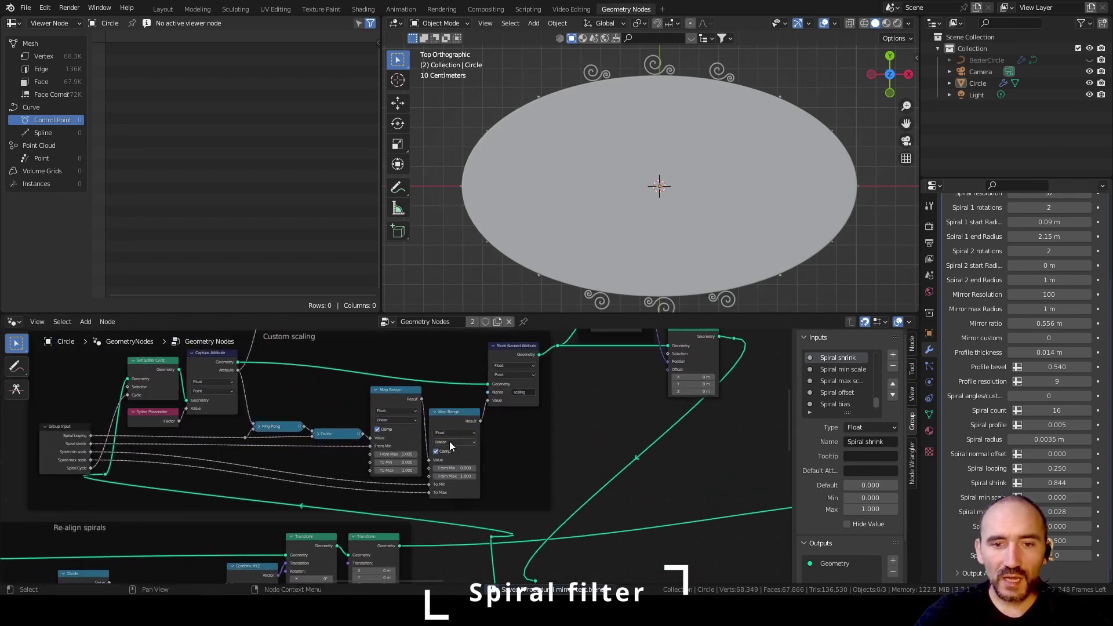
click(402, 421)
key(shift+d)
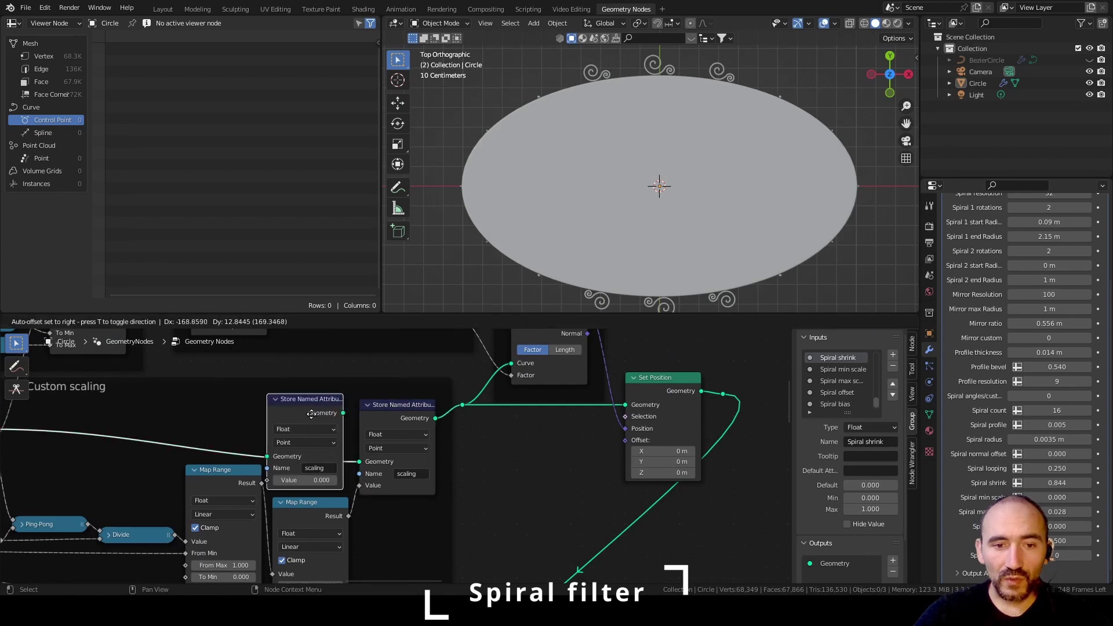
click(318, 412)
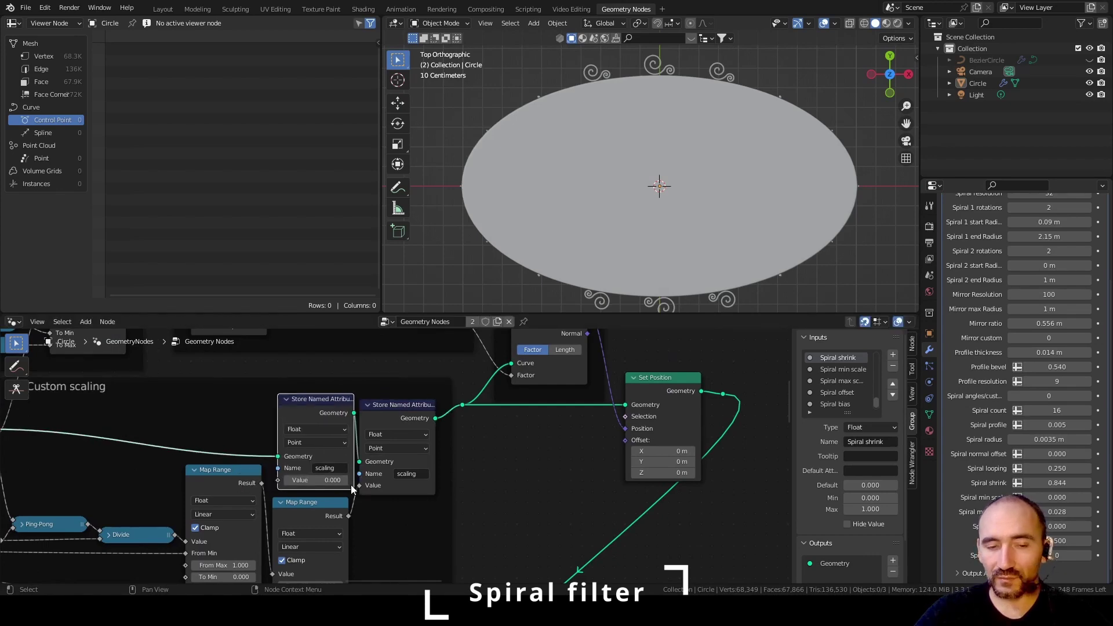
scroll(404, 454, down, 2)
scroll(405, 455, up, 2)
Step: Connect the Custom scaling frame's first Map Range Result to the copied attribute node's Value, name it "filter" and save
drag(372, 426, 387, 423)
click(430, 413)
text(filter)
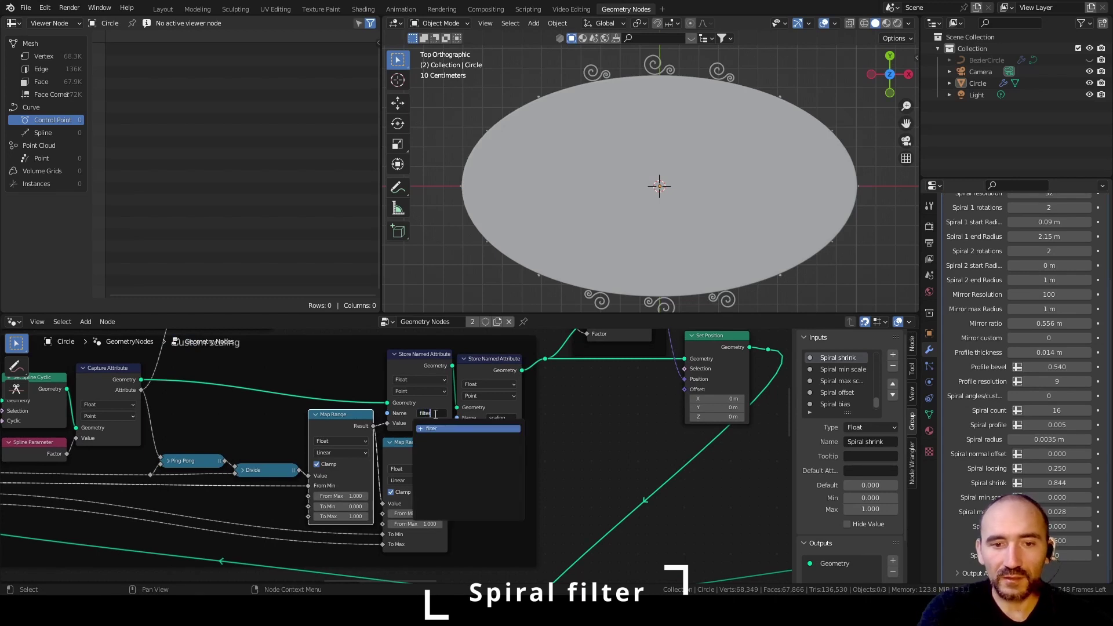
key(Return)
key(ctrl+s)
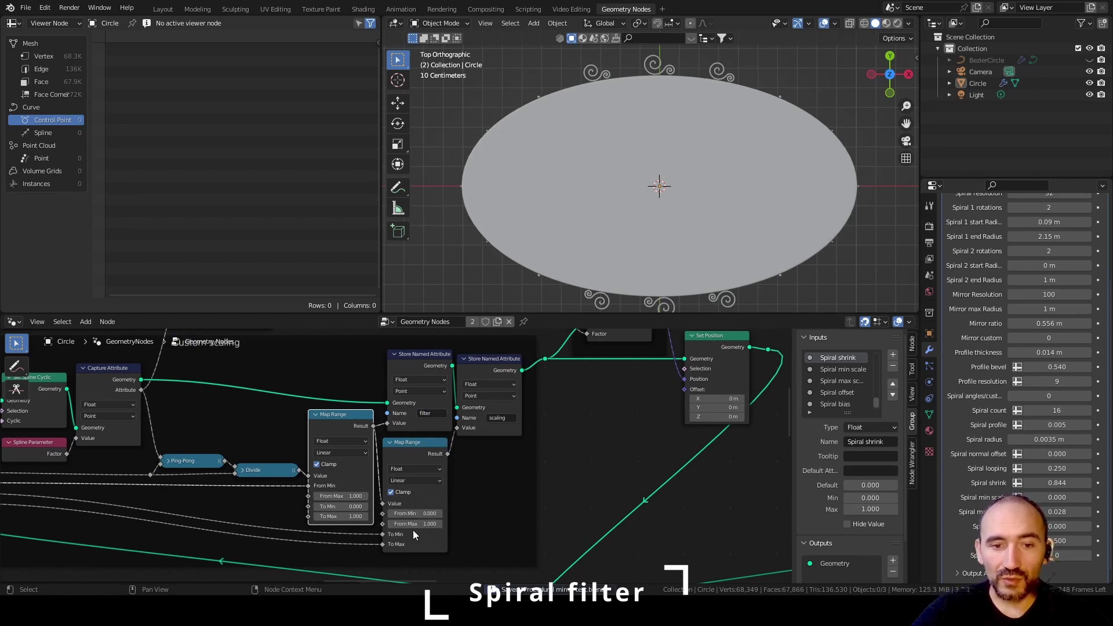
Step: Feed the filter attribute's Value from Divide instead of Map Range, routing the link over the Map Range with a reroute
scroll(351, 439, up, 1)
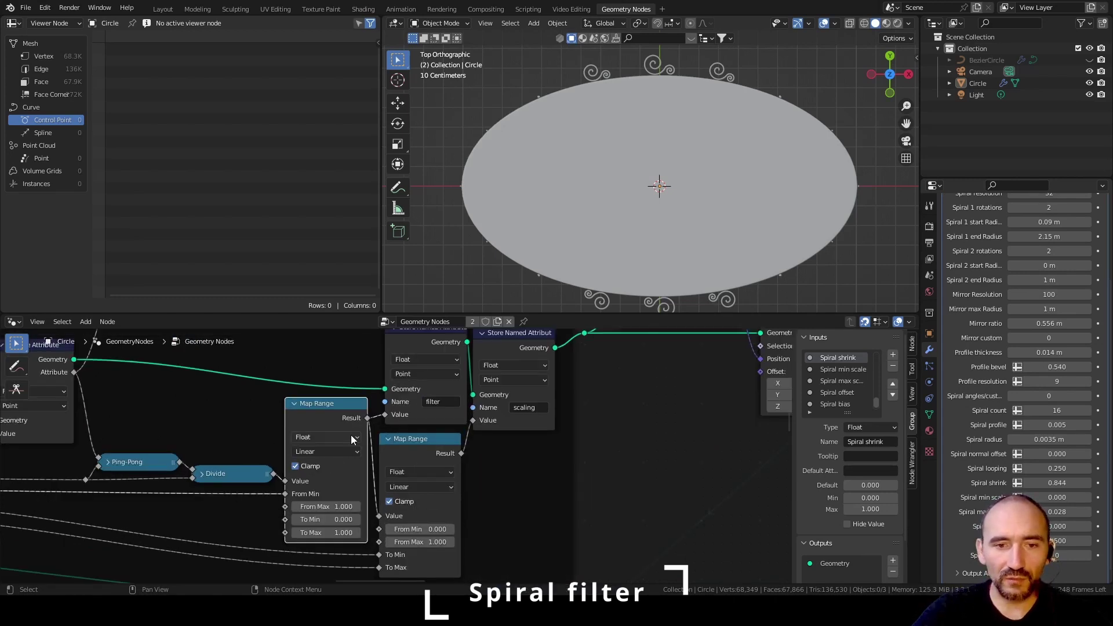
click(275, 478)
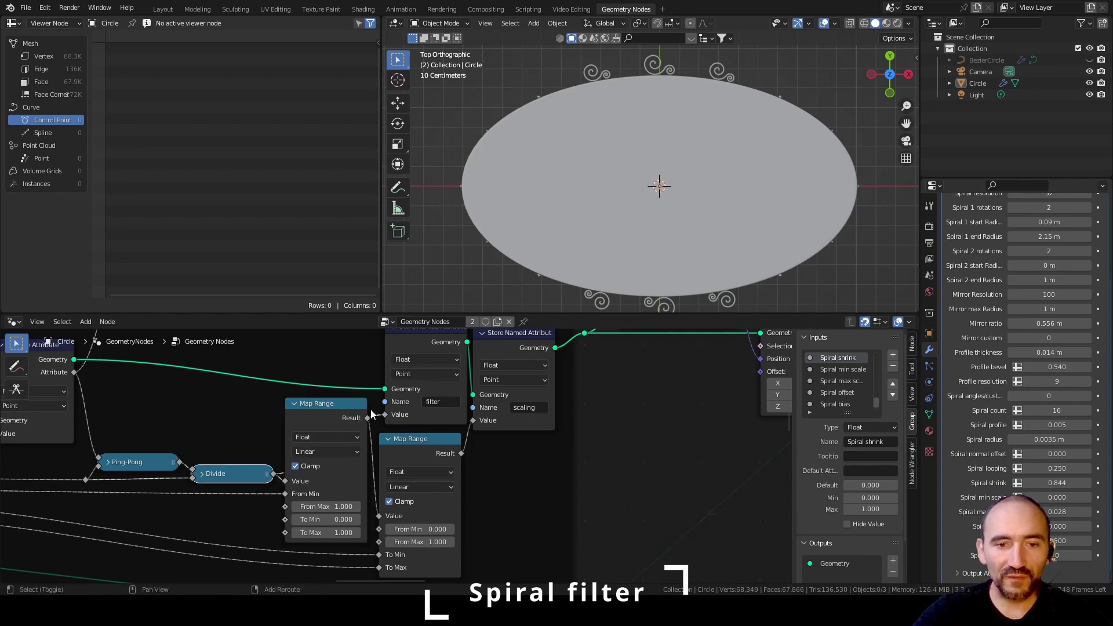
shift+right_drag(376, 411, 377, 426)
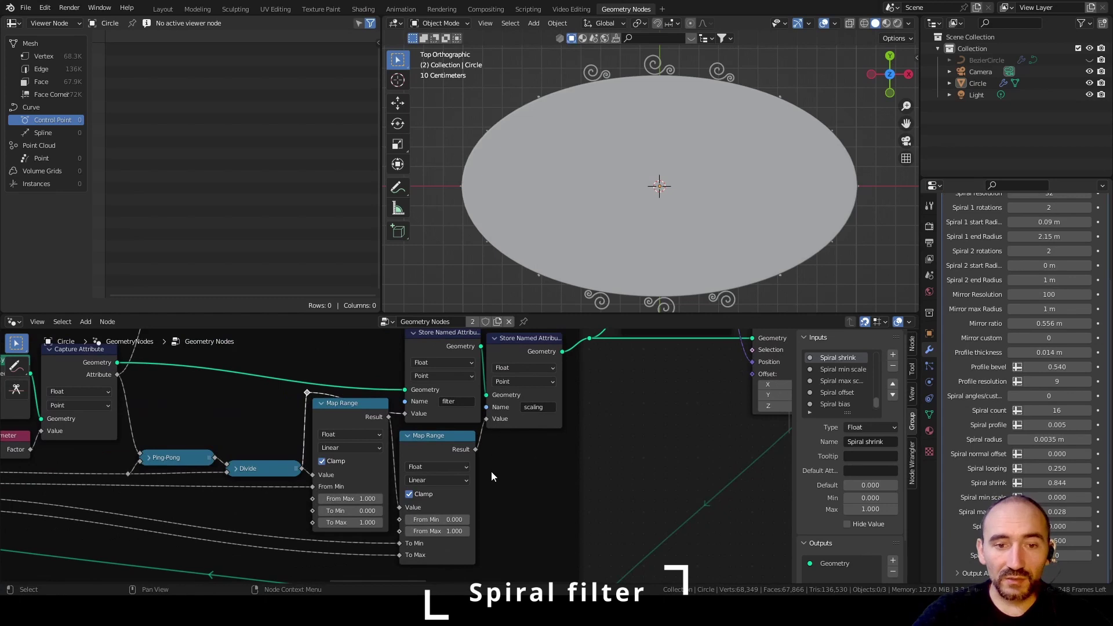
middle_drag(328, 383, 368, 412)
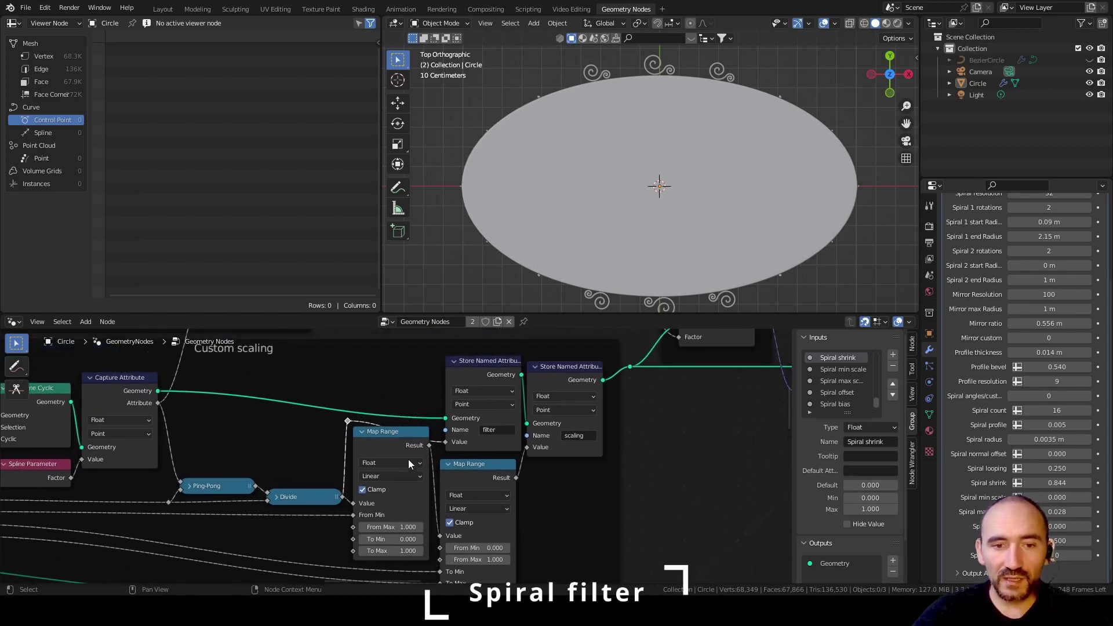
middle_drag(408, 463, 355, 445)
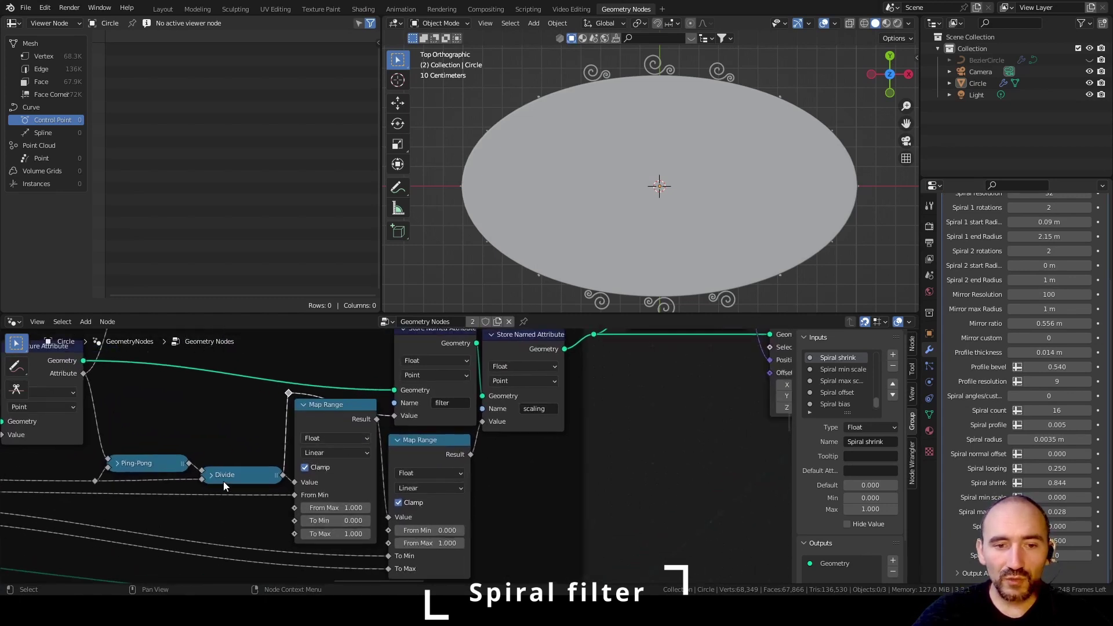
Step: Check the filter attribute wiring in the Custom scaling frame and in the angle branch, and save the file
middle_drag(190, 422, 259, 443)
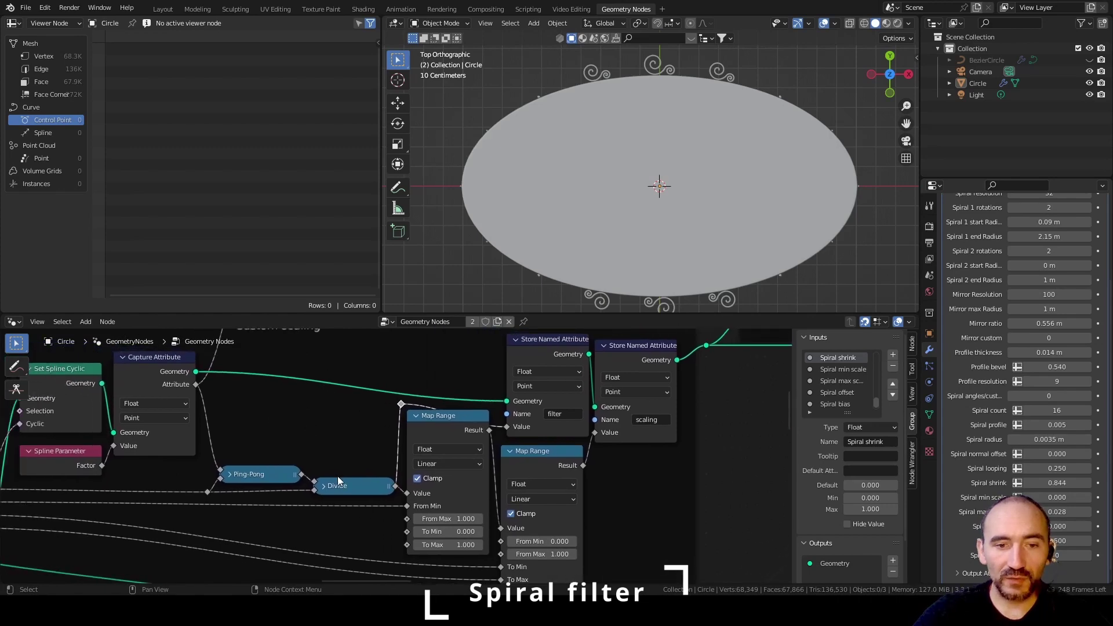
scroll(359, 481, down, 7)
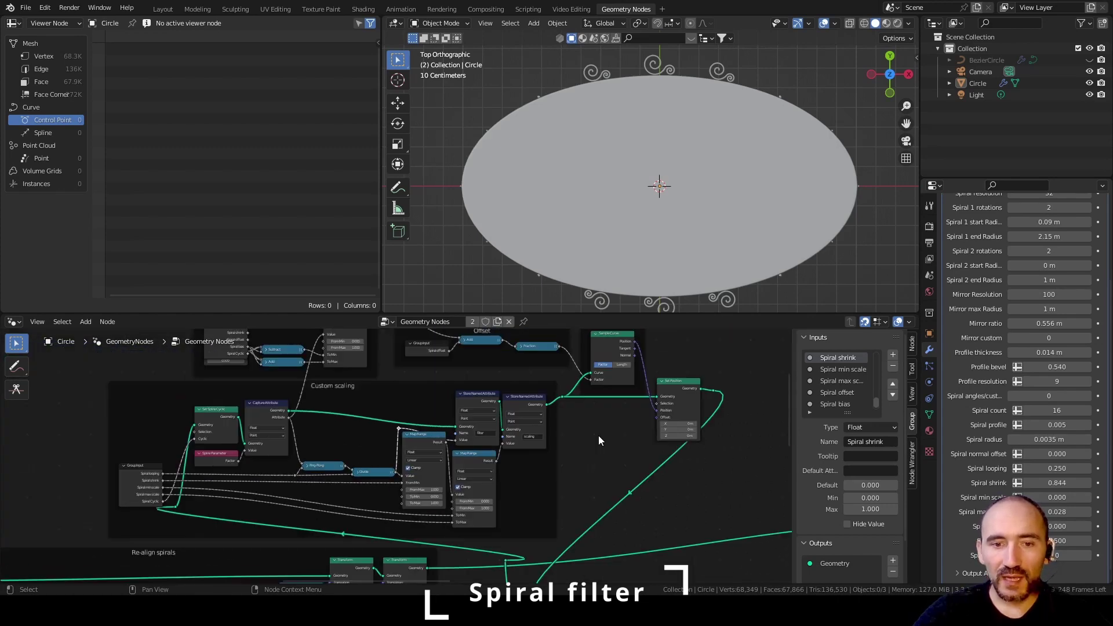
middle_drag(759, 414, 390, 425)
middle_drag(580, 412, 212, 464)
scroll(231, 450, up, 4)
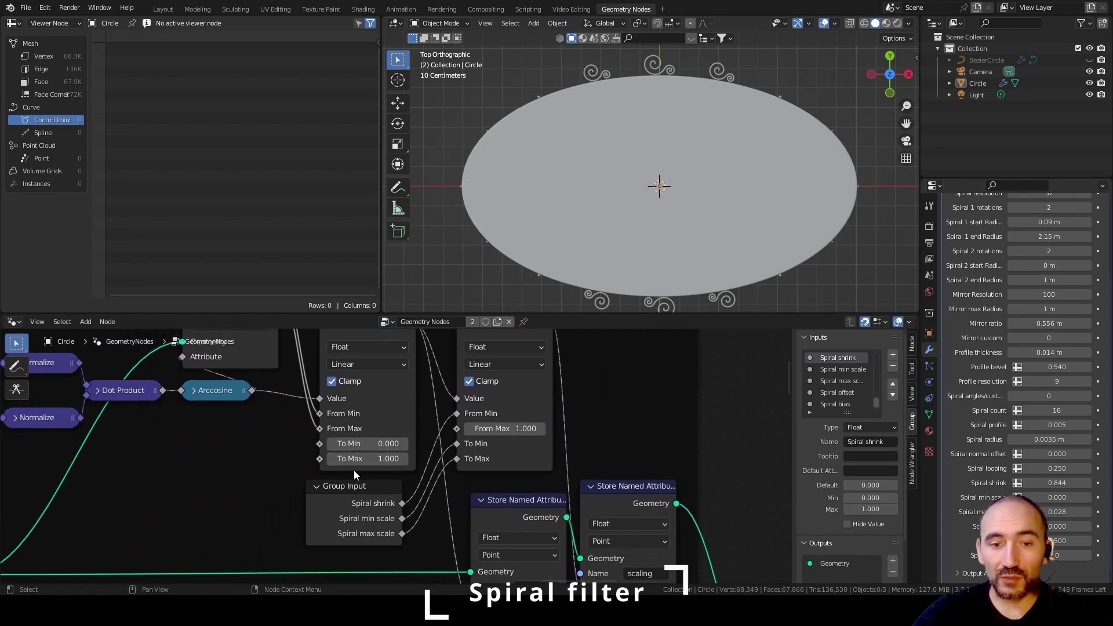
scroll(379, 554, down, 1)
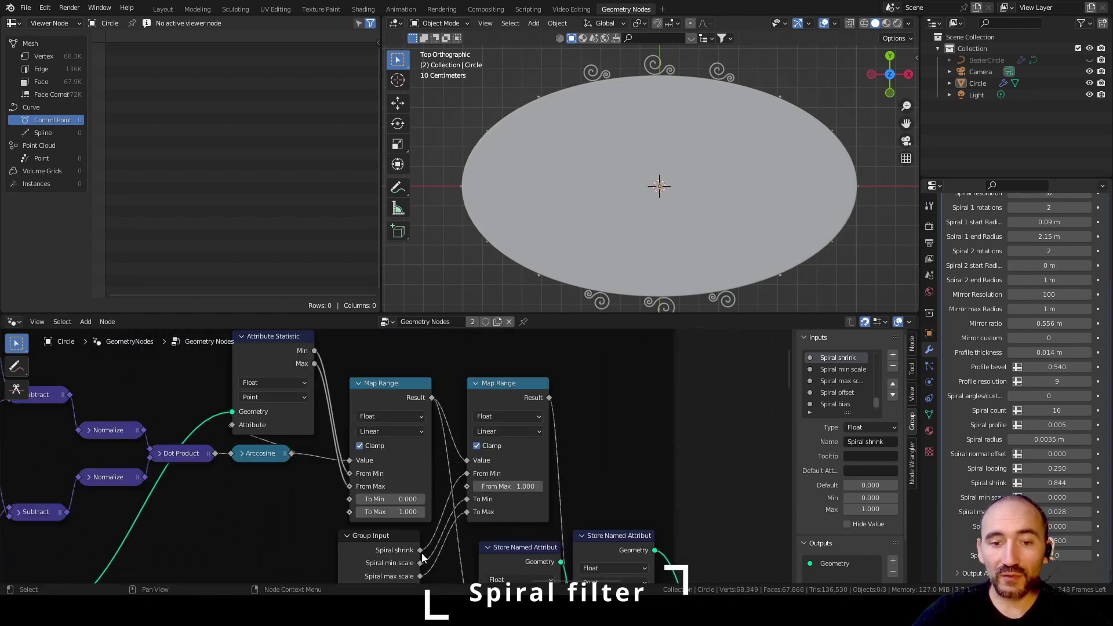
middle_drag(472, 475, 366, 372)
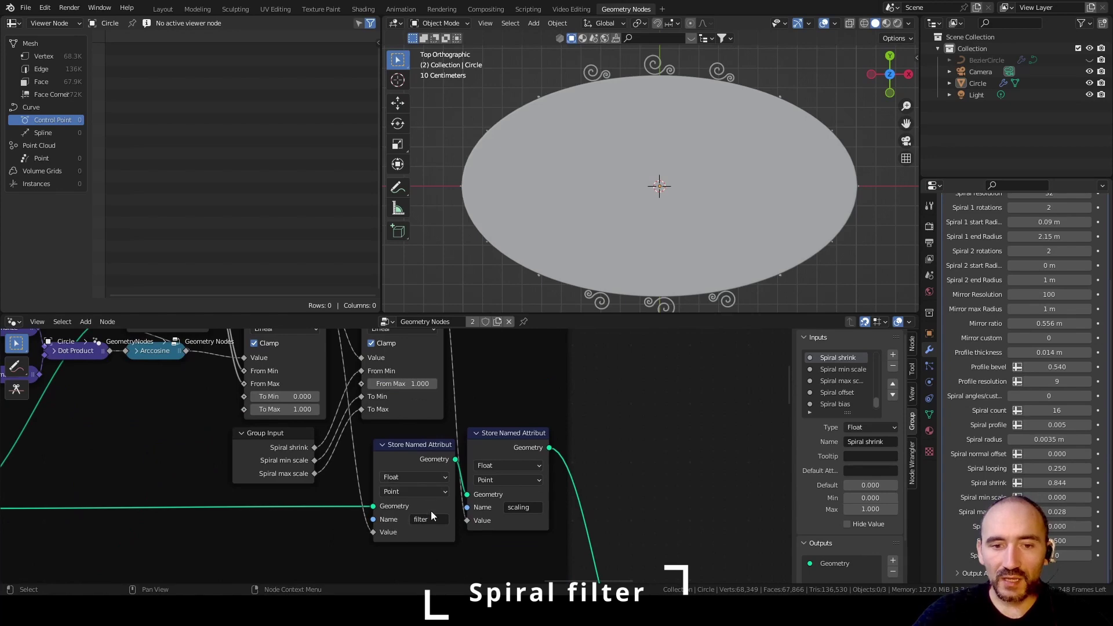
scroll(415, 501, down, 2)
key(ctrl+s)
Step: Add a Named Attribute node reading "filter" in the empty area beside the angle branch's Store Named Attribute nodes
scroll(416, 499, down, 3)
middle_drag(415, 500, 412, 411)
scroll(249, 427, down, 1)
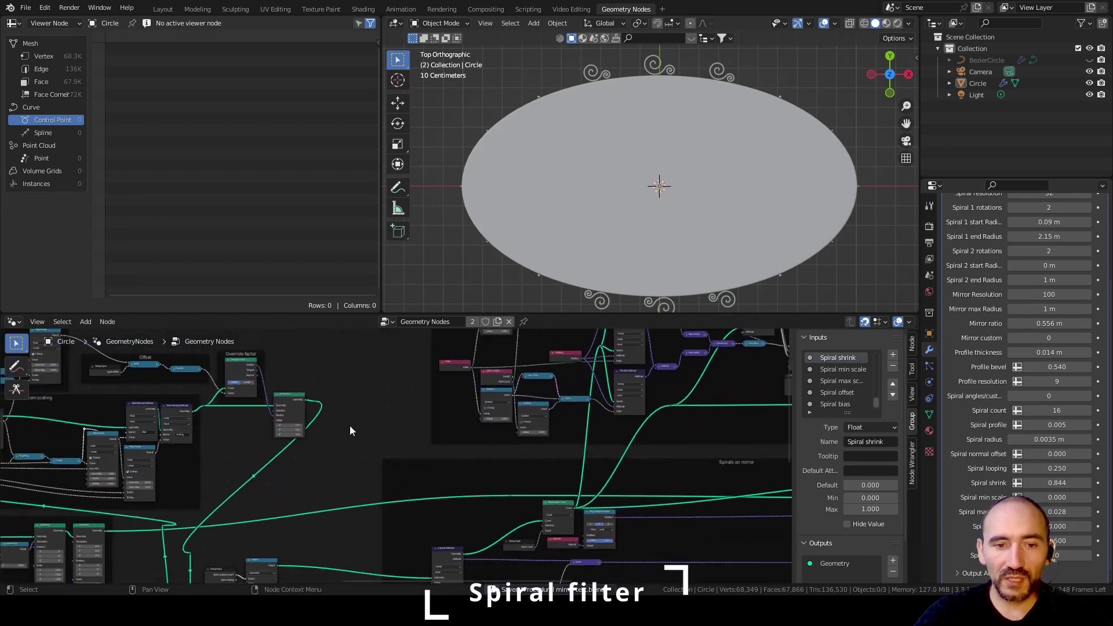
middle_drag(666, 455, 146, 467)
scroll(427, 479, up, 9)
middle_drag(537, 417, 372, 512)
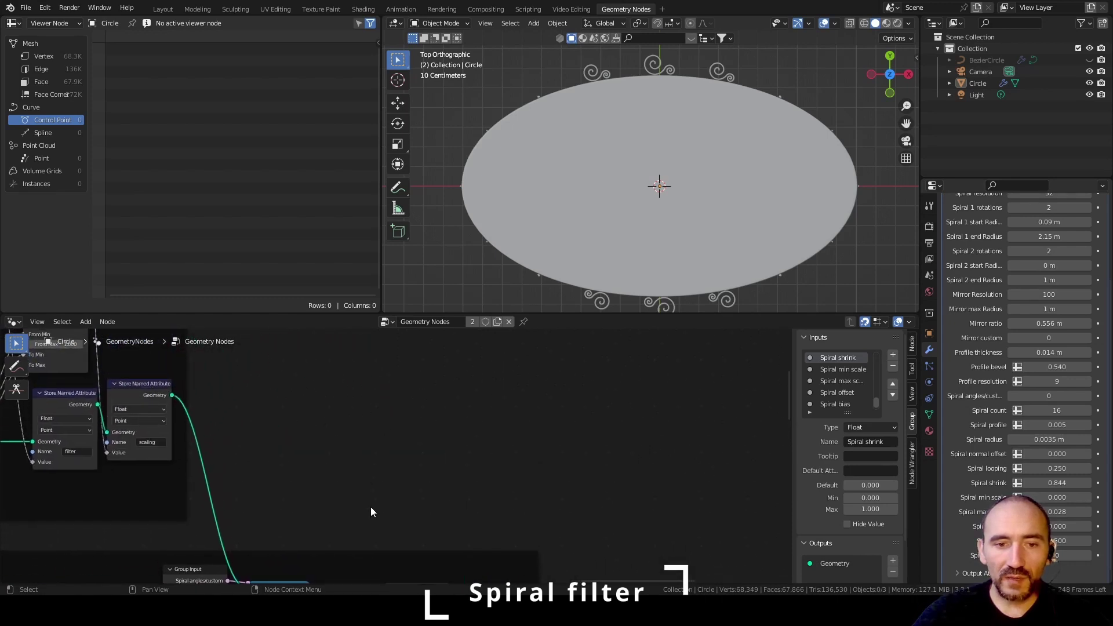
key(F3)
text(attribu)
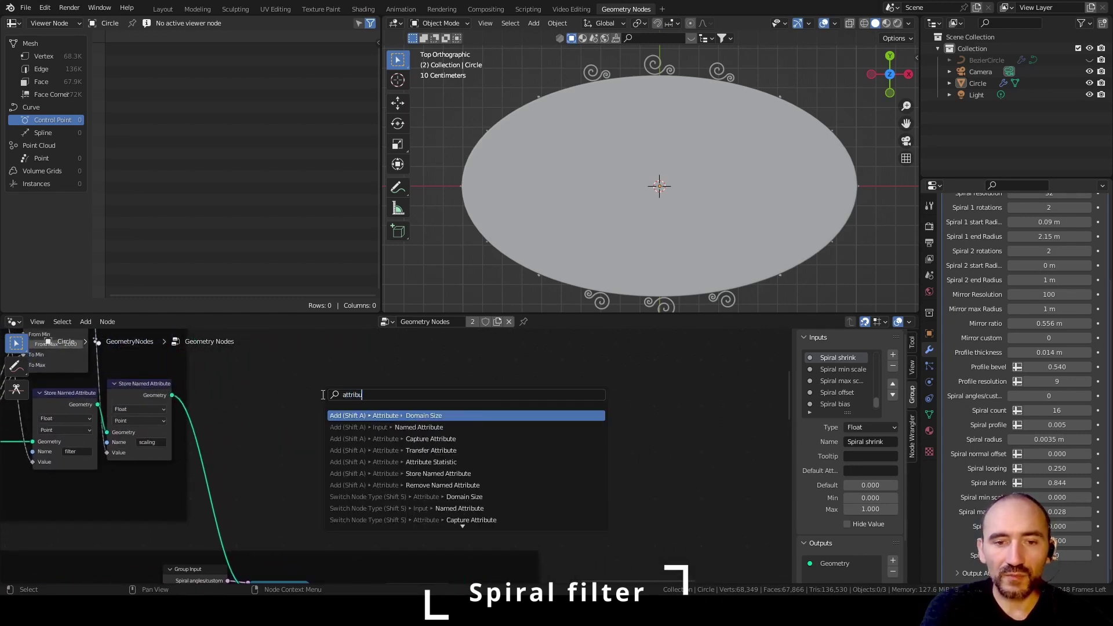
key(Down)
key(Return)
click(293, 377)
click(336, 423)
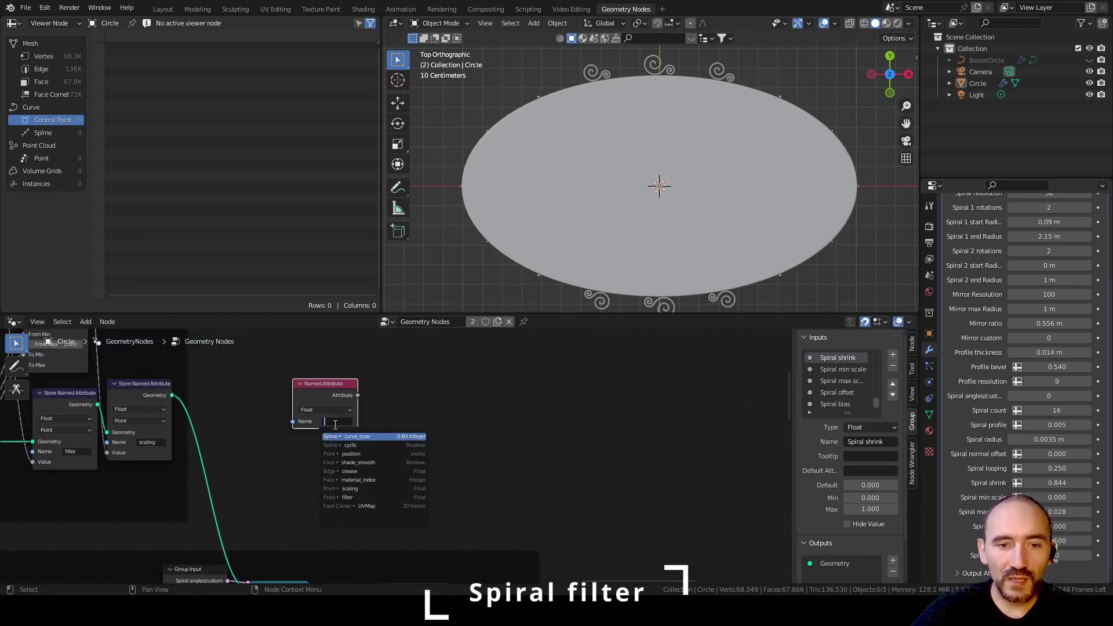
click(350, 498)
drag(336, 384, 290, 393)
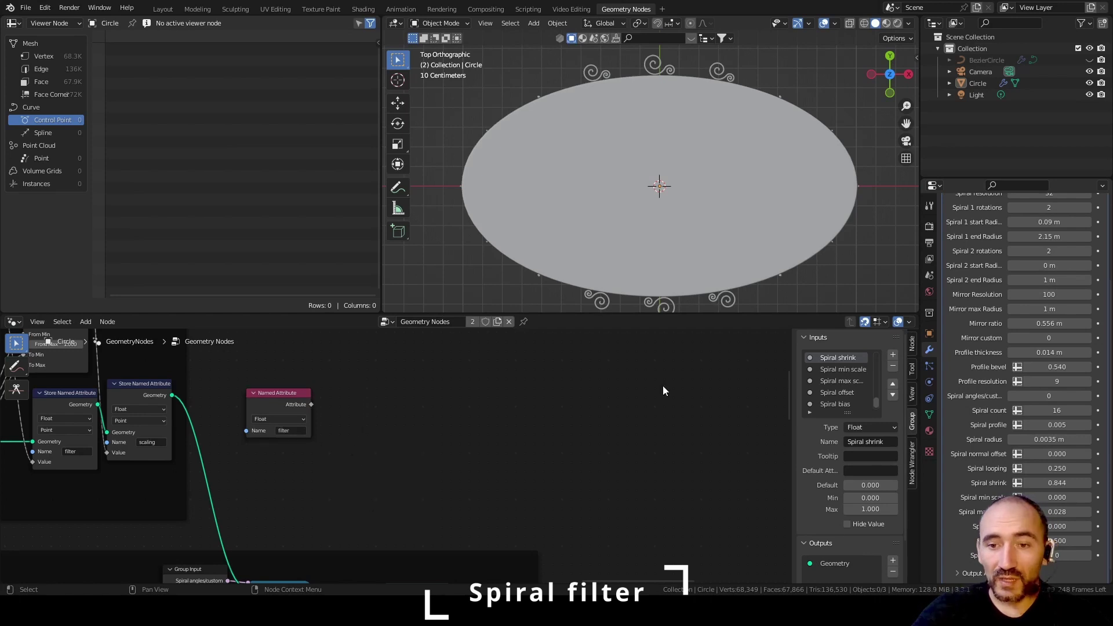
Step: Add a Float group input named "Spiral filter" after Spiral Cyclic
scroll(830, 371, down, 1)
click(849, 404)
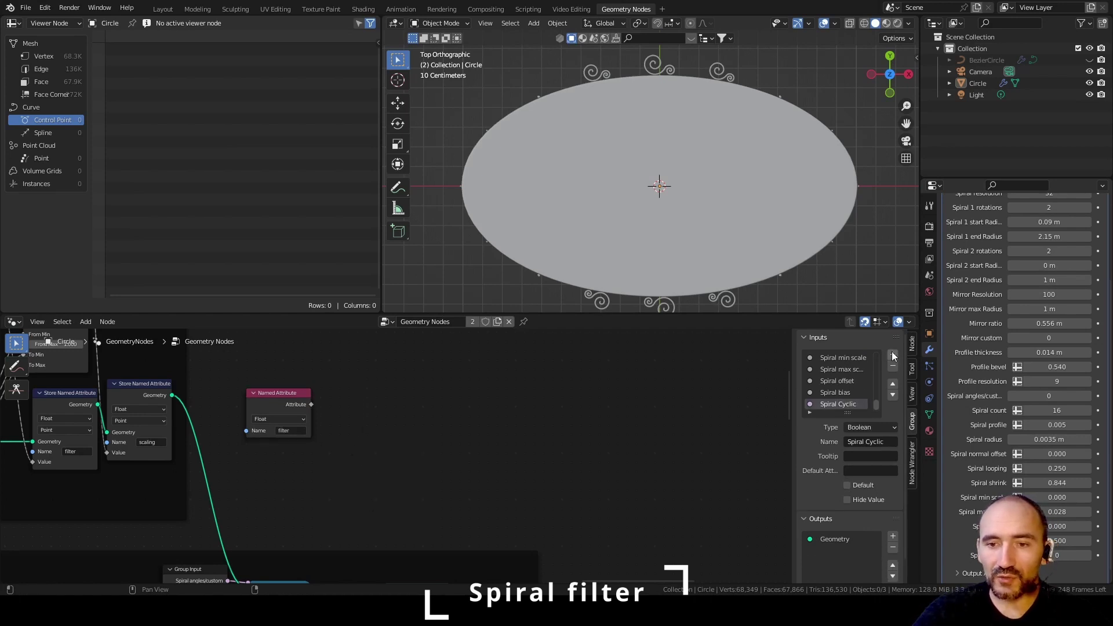
click(892, 355)
click(881, 442)
text(Spiral fil)
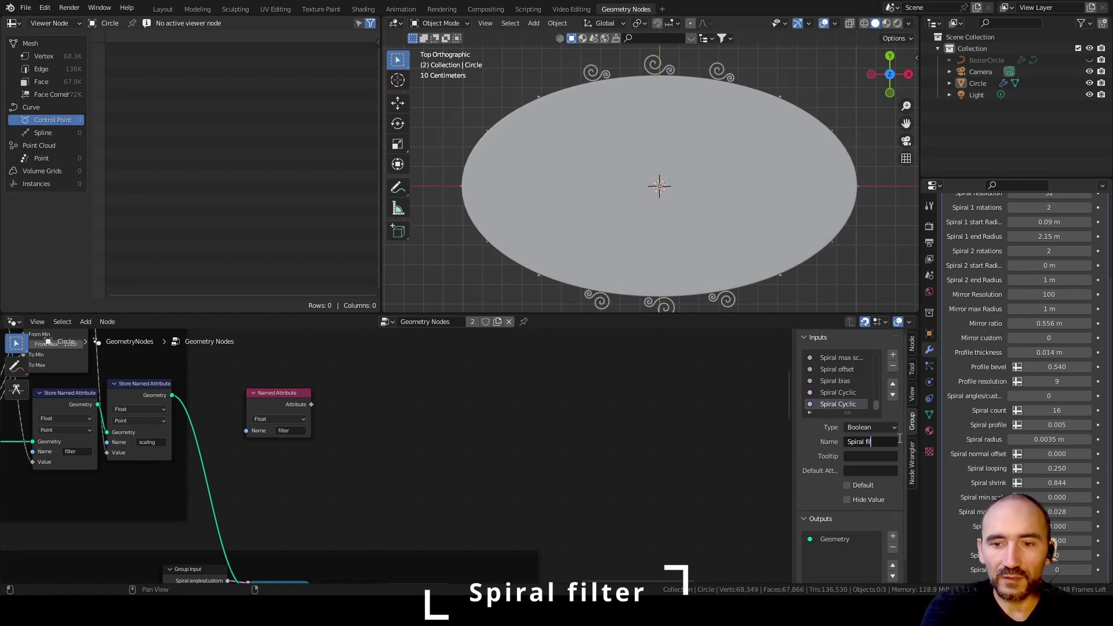
text(ter)
click(872, 426)
click(885, 462)
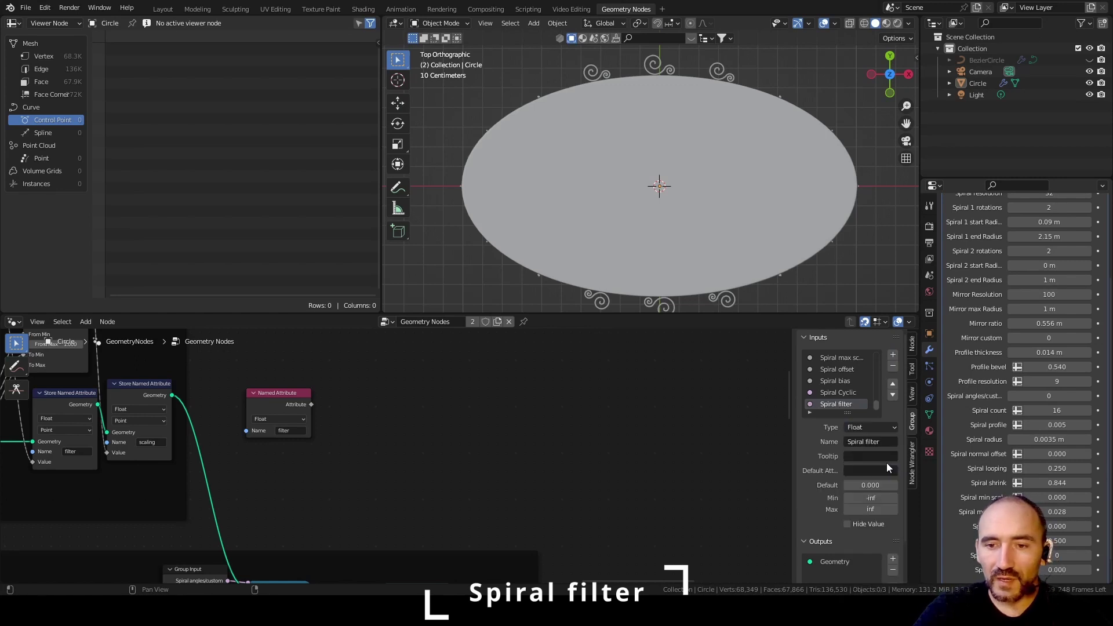
Step: Limit the Spiral filter input to a minimum of 0 and a maximum of 1
click(871, 498)
text(0)
key(Tab)
text(1)
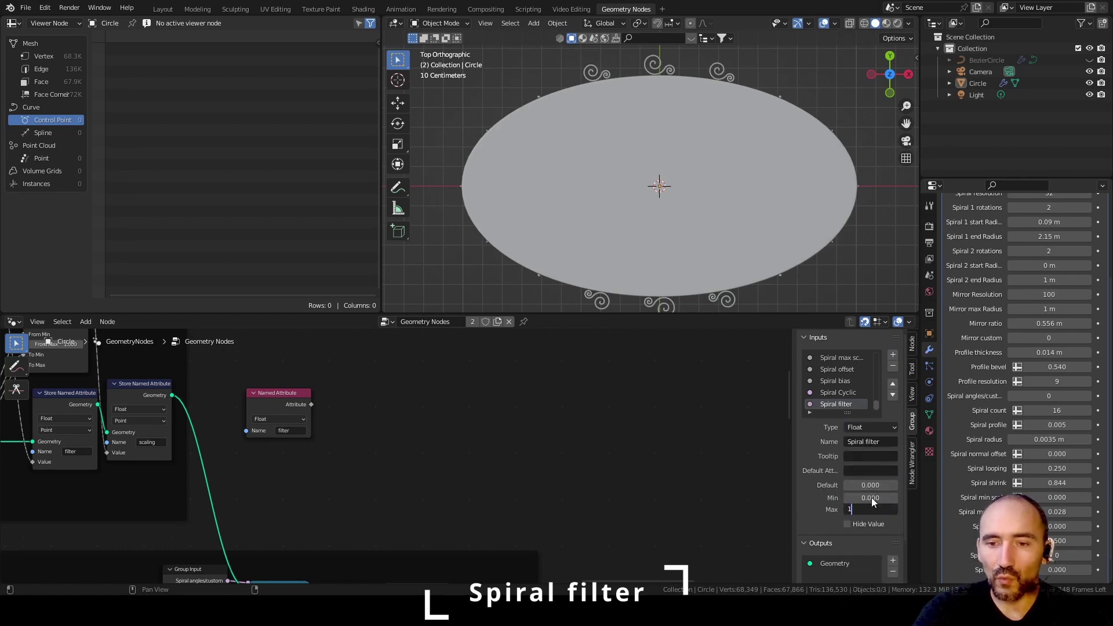
key(Return)
Step: Add a Boolean group input named "Spiral filter inverted" after Spiral filter
click(892, 355)
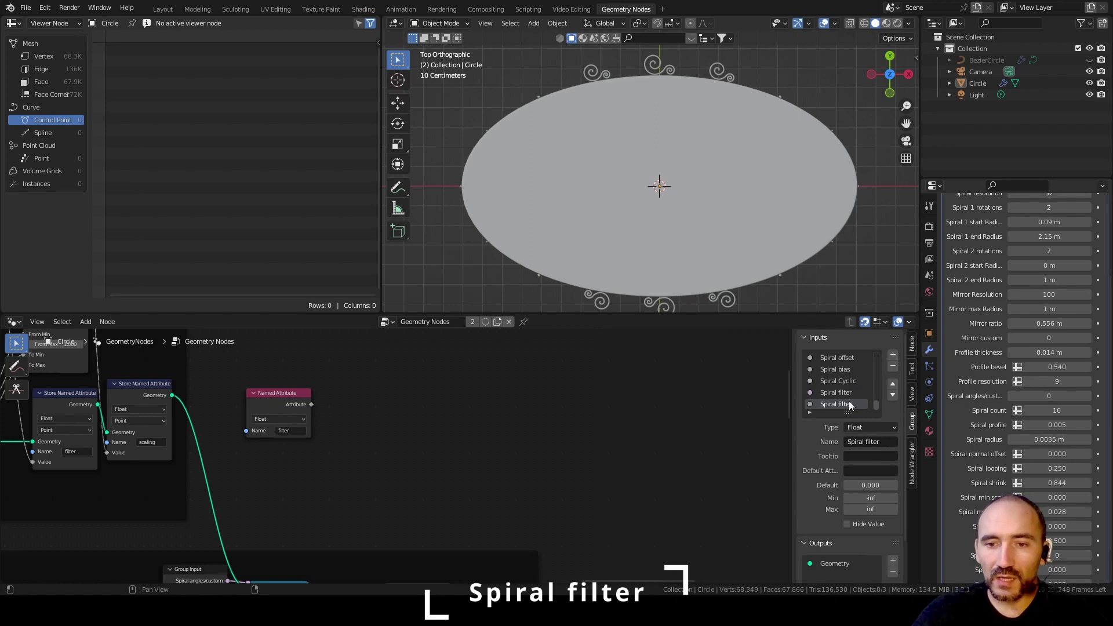
click(872, 441)
click(886, 442)
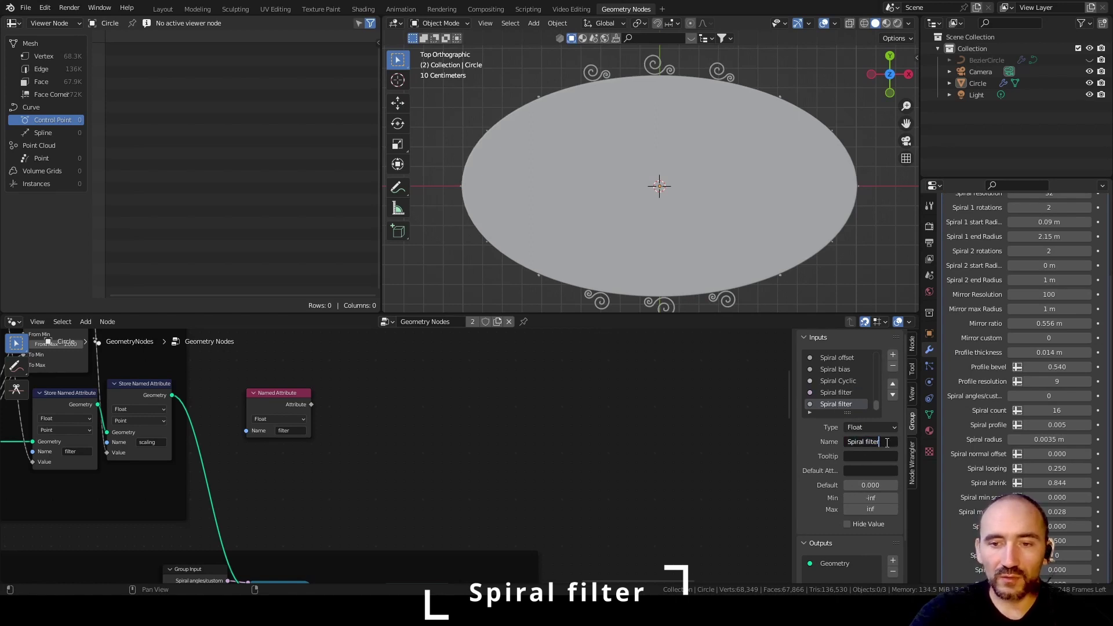
text(inver)
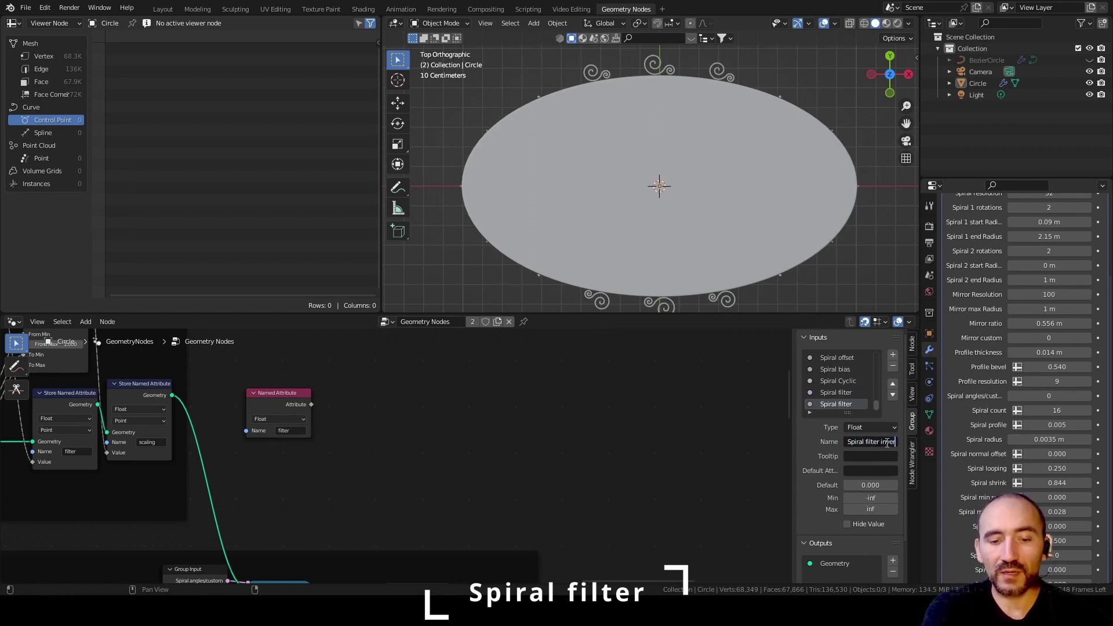
text(ted)
key(Return)
click(876, 428)
click(873, 569)
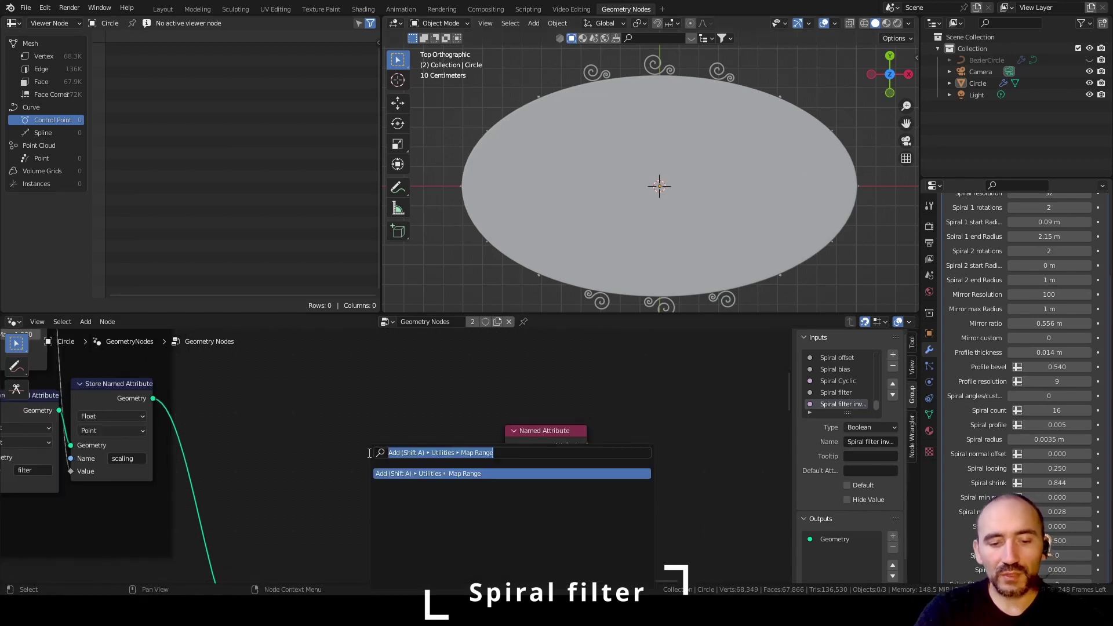
Step: Add a Group Input node next to the filter Named Attribute and move the attribute node closer to its filter outputs
text(group inp)
key(Return)
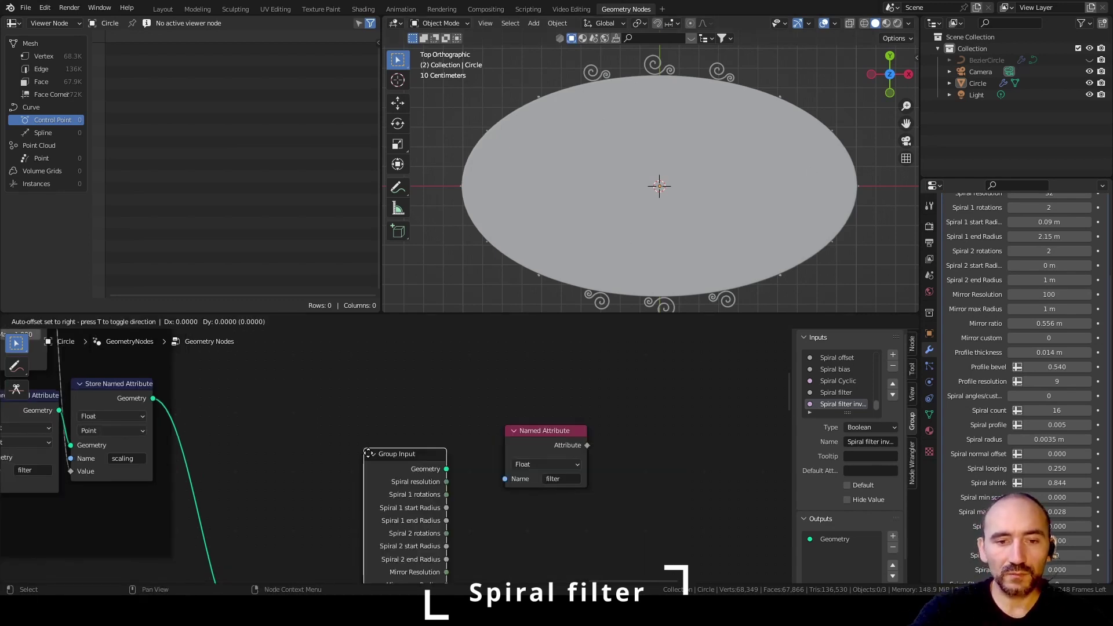
scroll(391, 516, up, 3)
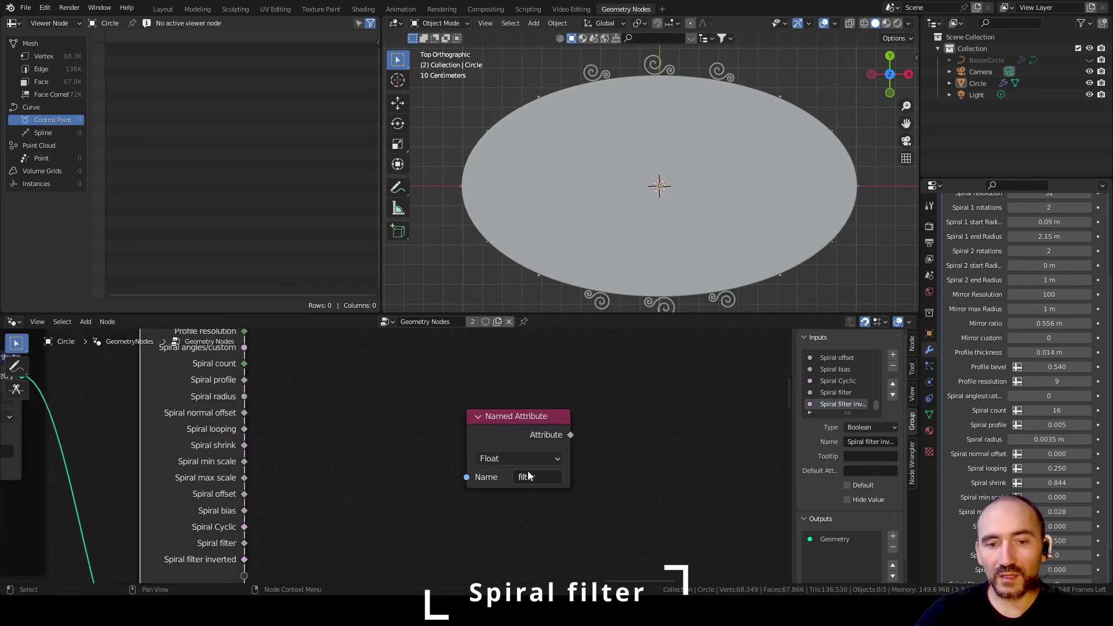
drag(500, 422, 395, 510)
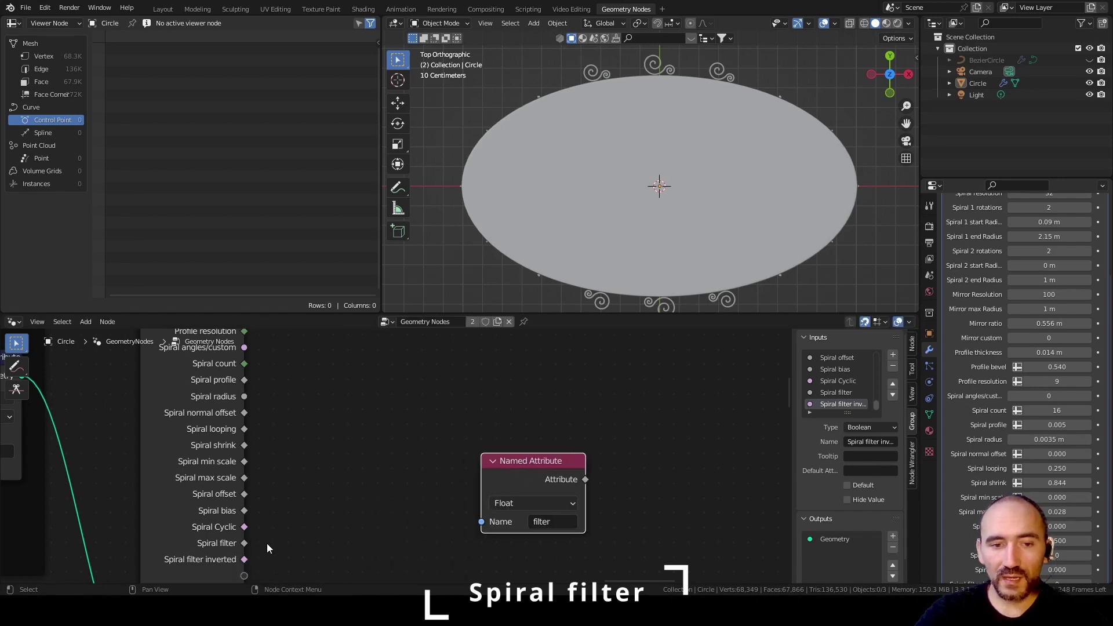
Step: Add a Less Than or Equal Compare node fed by the filter attribute
drag(243, 543, 489, 438)
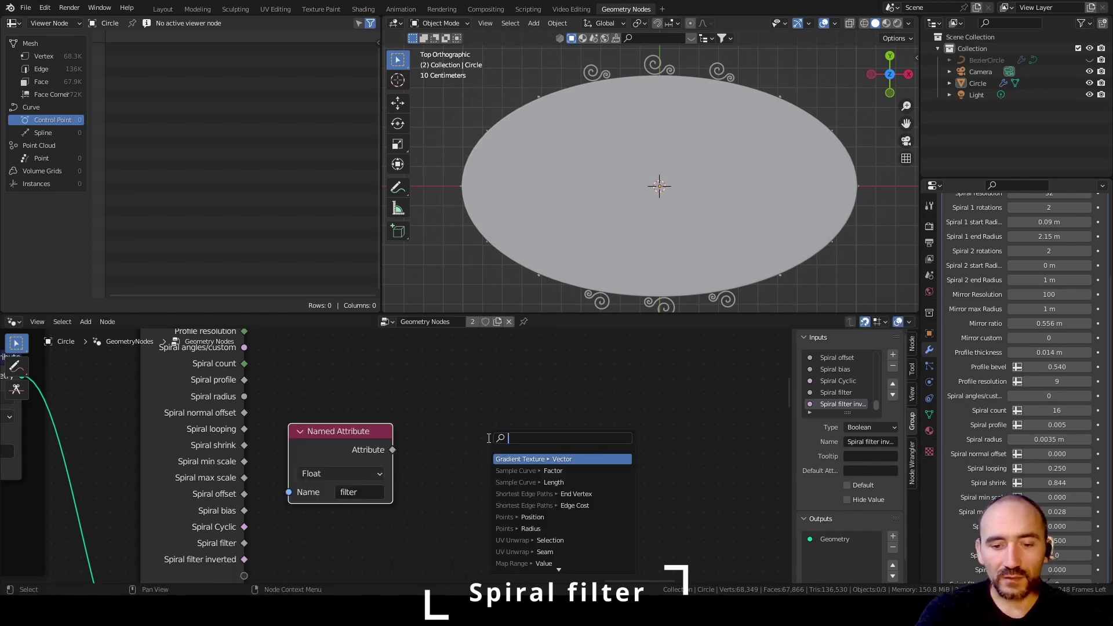
text(less)
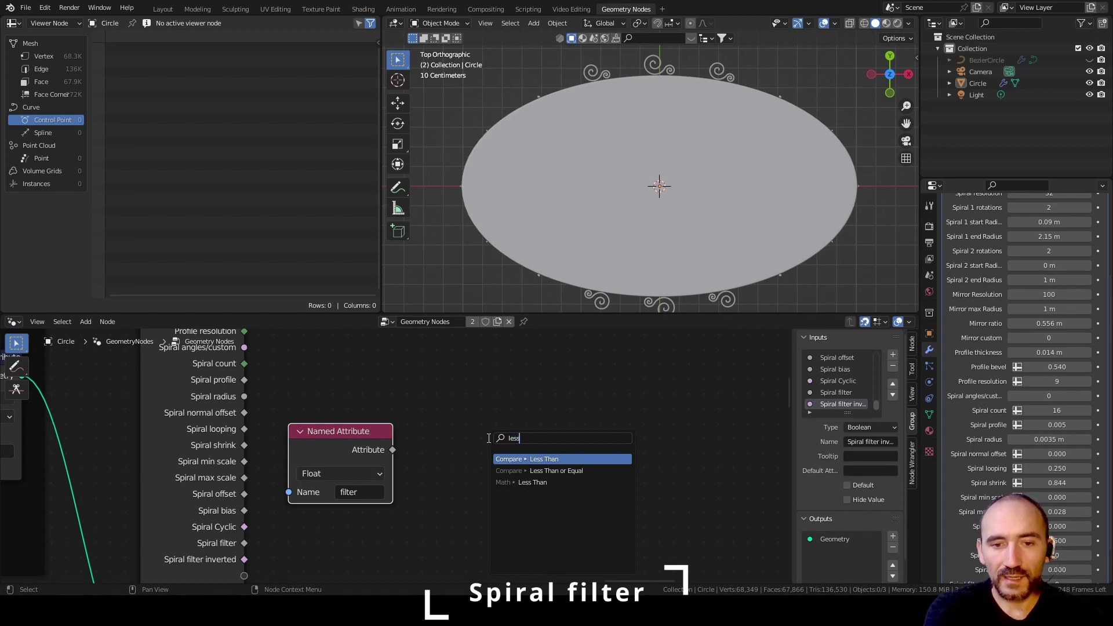
key(Down)
key(Return)
Step: Duplicate the Compare node below the original, set the copy to Greater Than or Equal, and collapse it
key(shift+d)
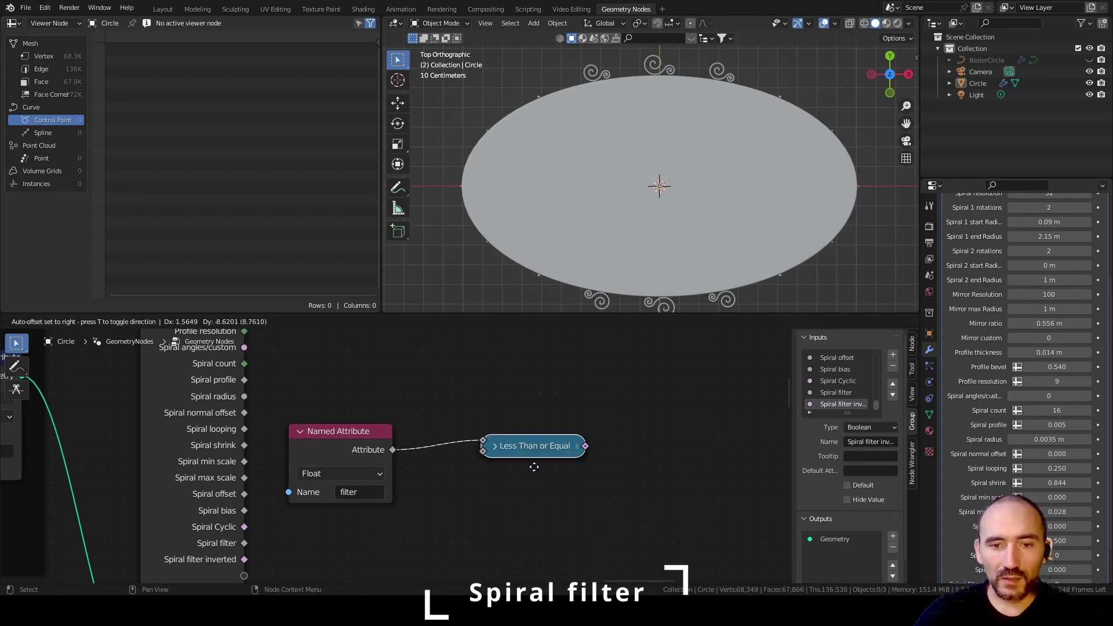
click(534, 490)
key(h)
click(545, 534)
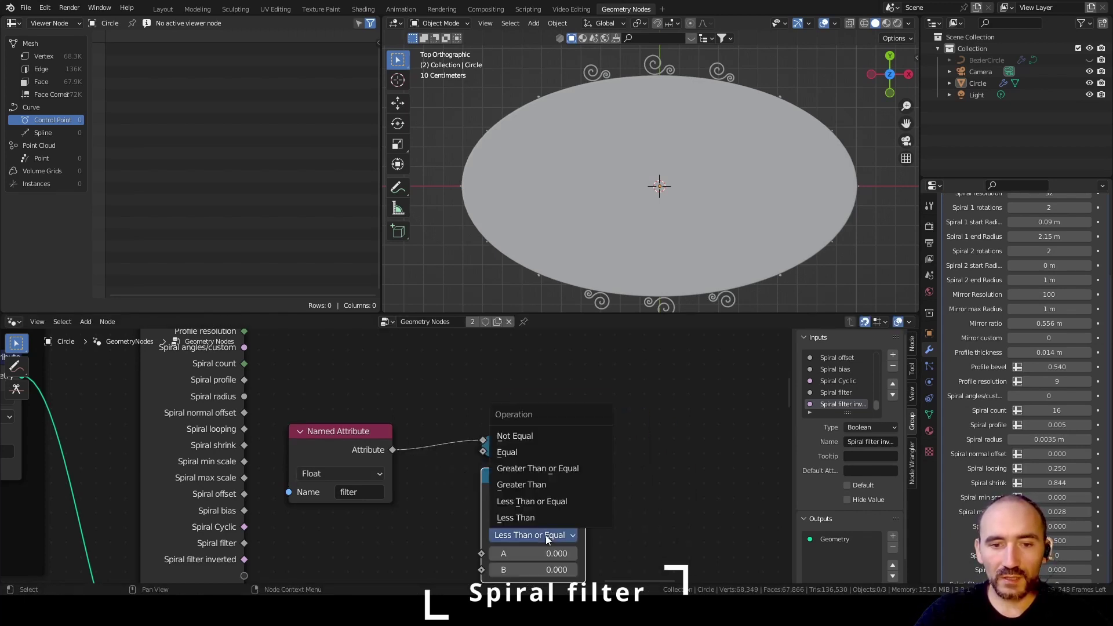
click(545, 501)
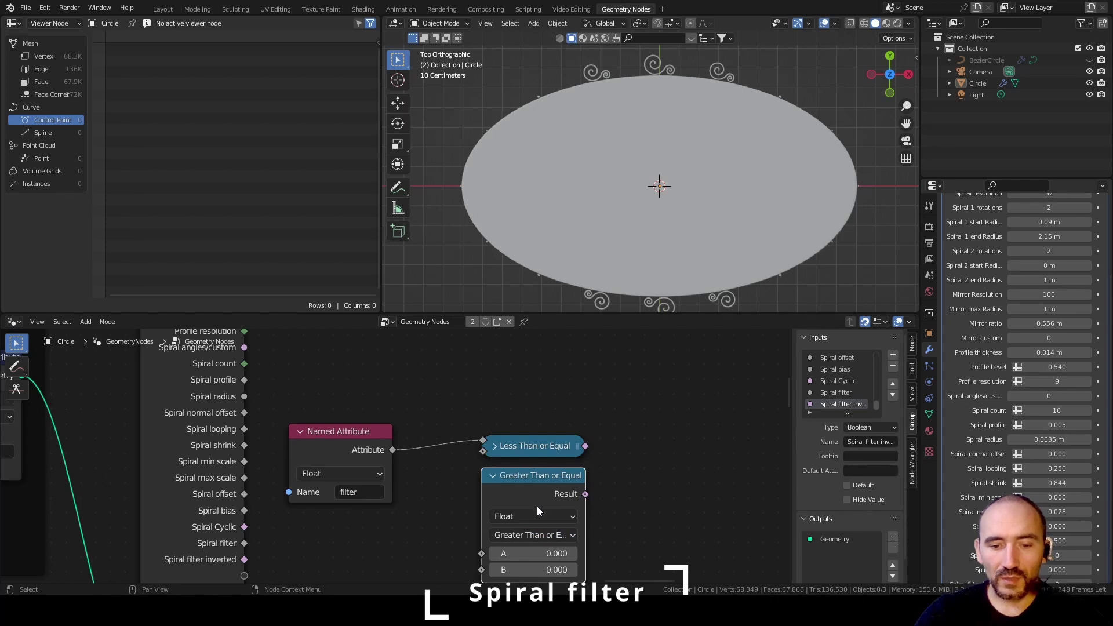
key(h)
Step: Connect Spiral filter to the second input of both Compare nodes through a reroute, and tidy the Named Attribute's position
drag(244, 543, 484, 451)
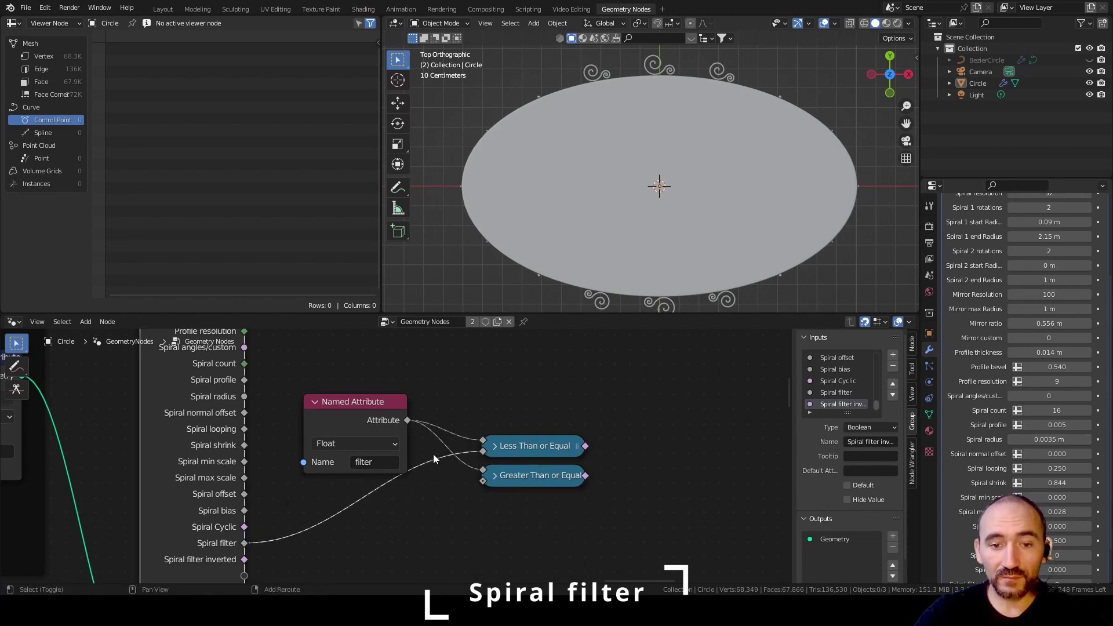
shift+right_drag(433, 454, 432, 460)
drag(434, 460, 481, 485)
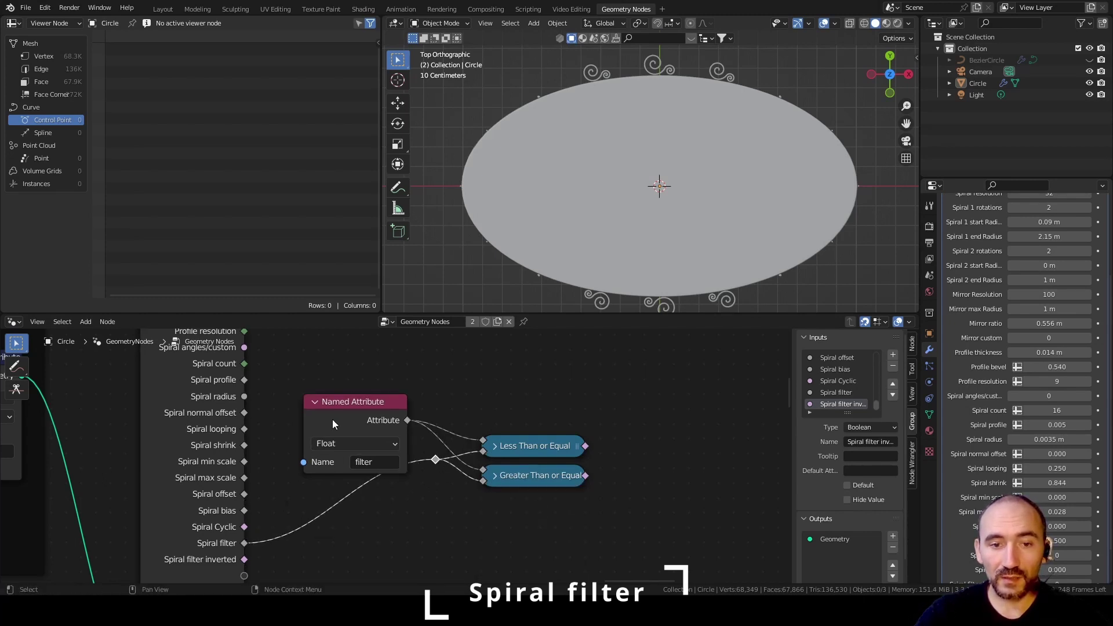
drag(332, 419, 347, 404)
Step: Add a Switch node of type Boolean after the Compare nodes and save the file
drag(586, 446, 643, 456)
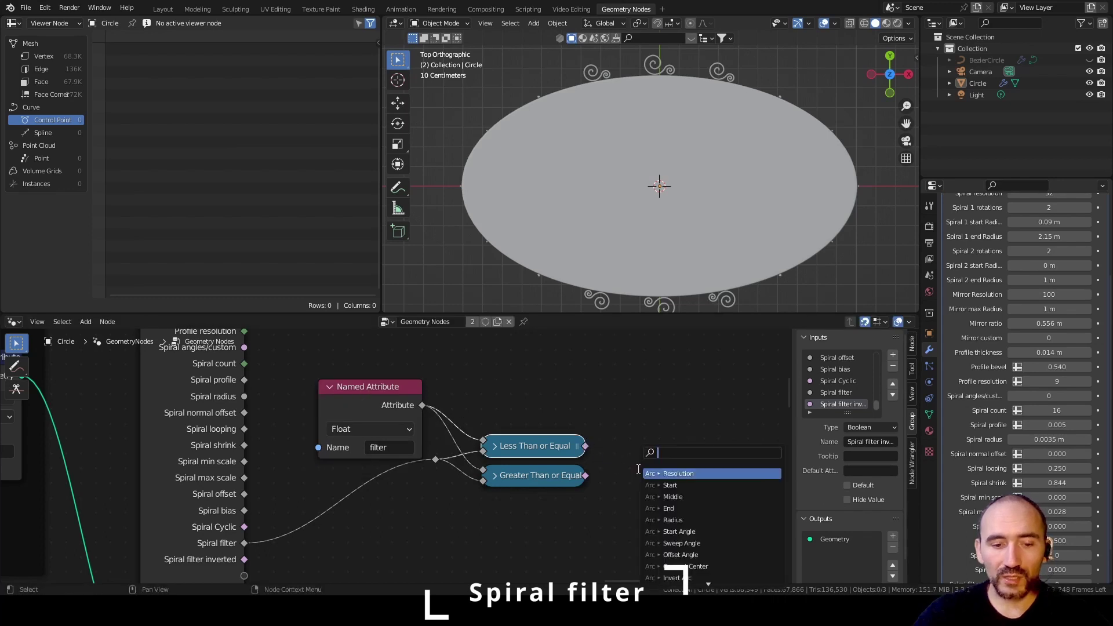
click(677, 472)
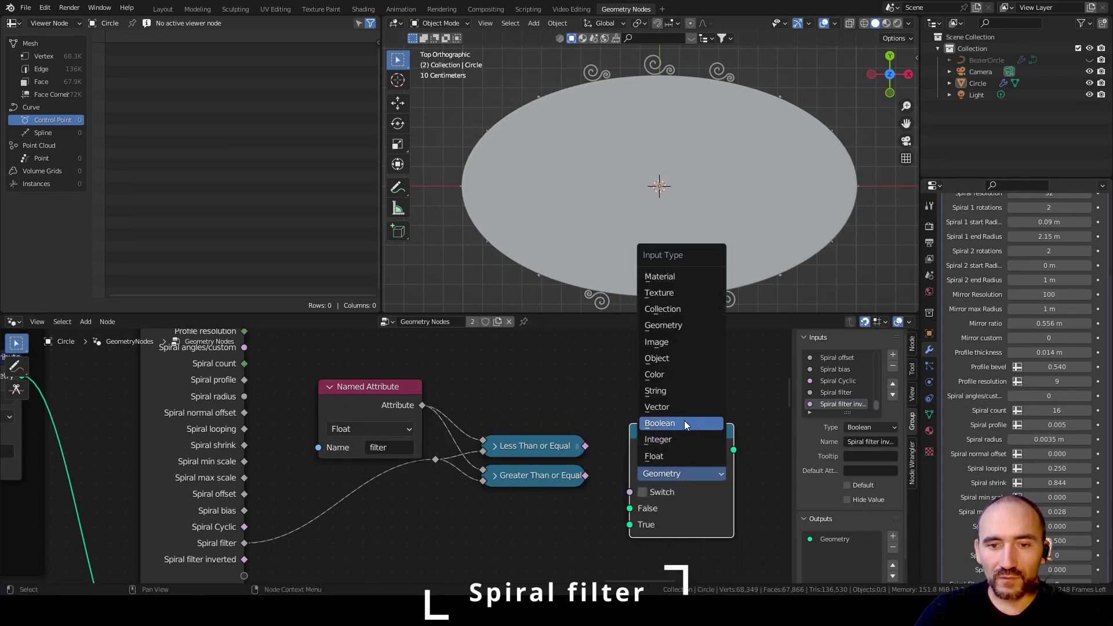
click(683, 423)
middle_drag(593, 504, 519, 469)
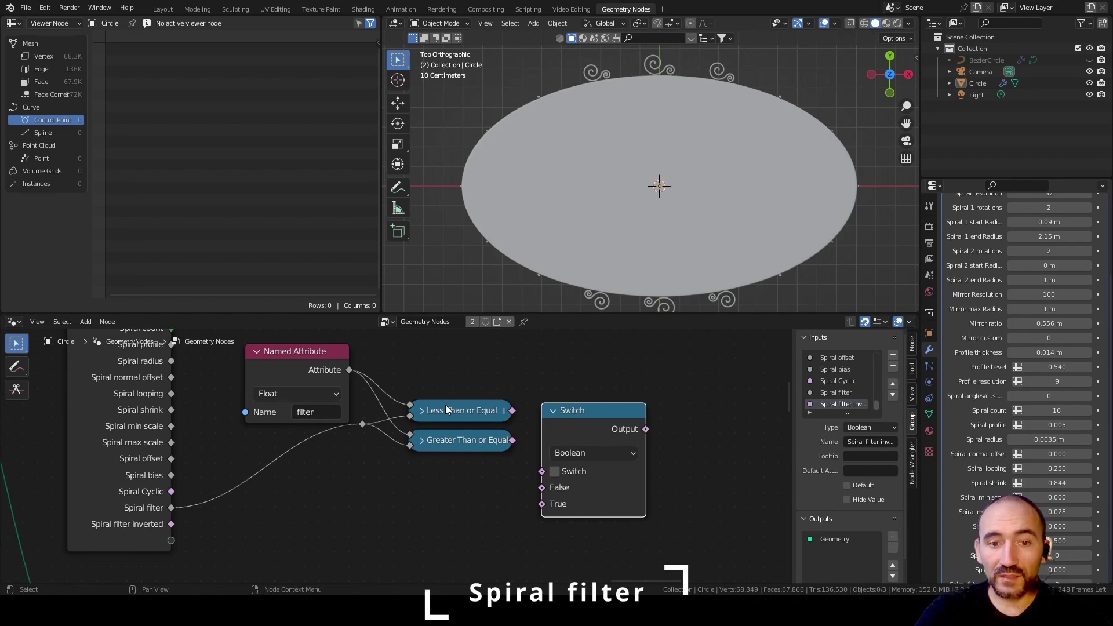
key(ctrl+s)
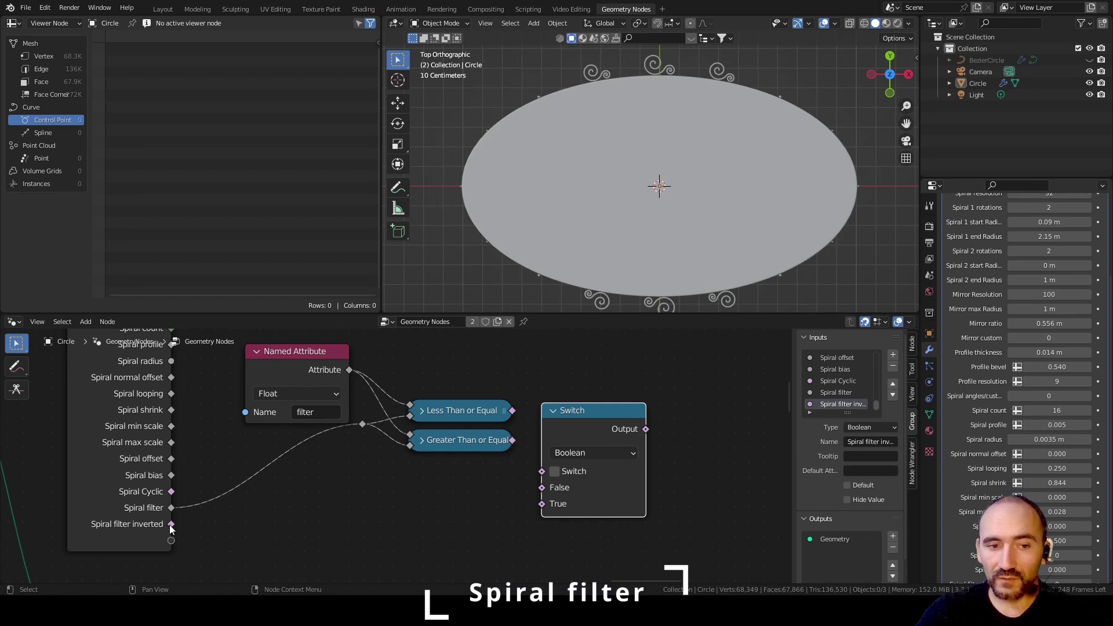
Step: Connect Spiral filter inverted to the Switch node's Switch input, collapse the node, and wire Less Than or Equal to False and Greater Than or Equal to True
drag(171, 524, 545, 472)
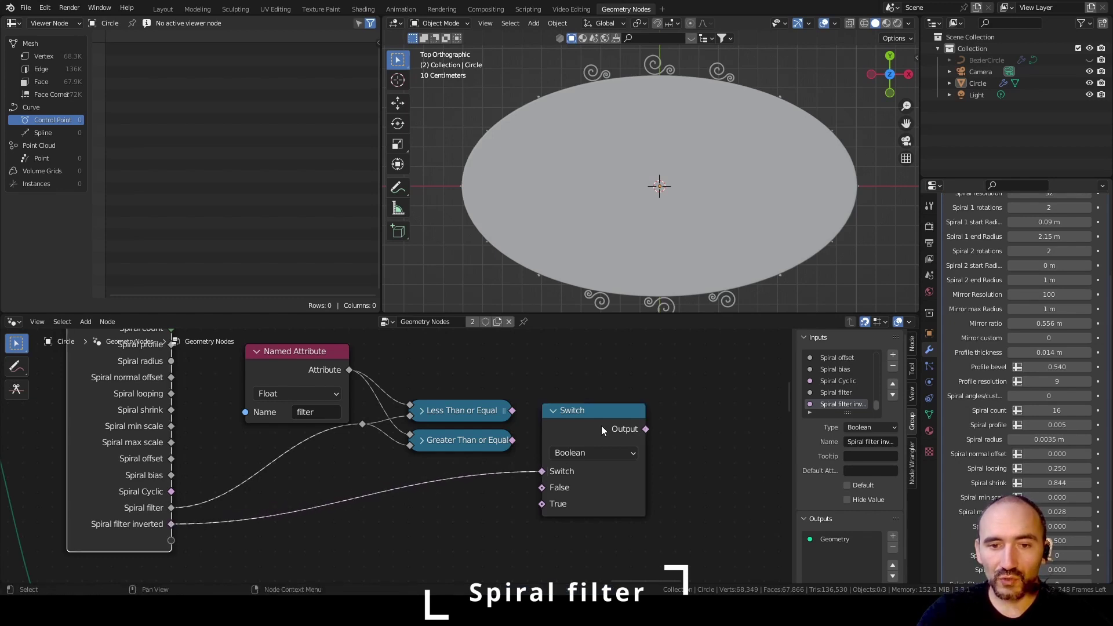
key(h)
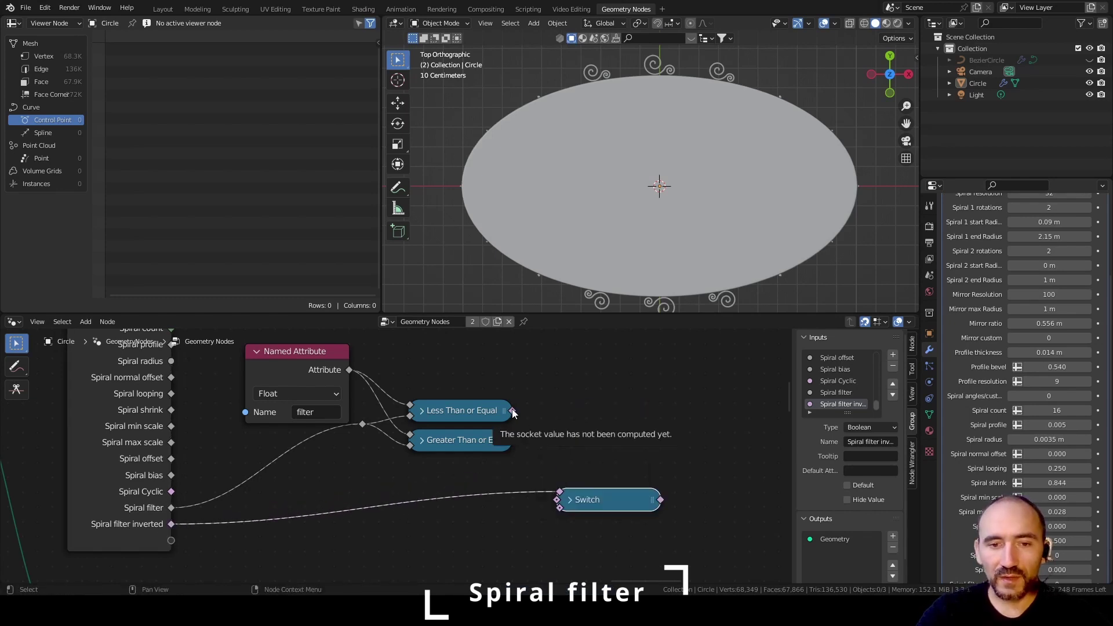
drag(511, 410, 557, 504)
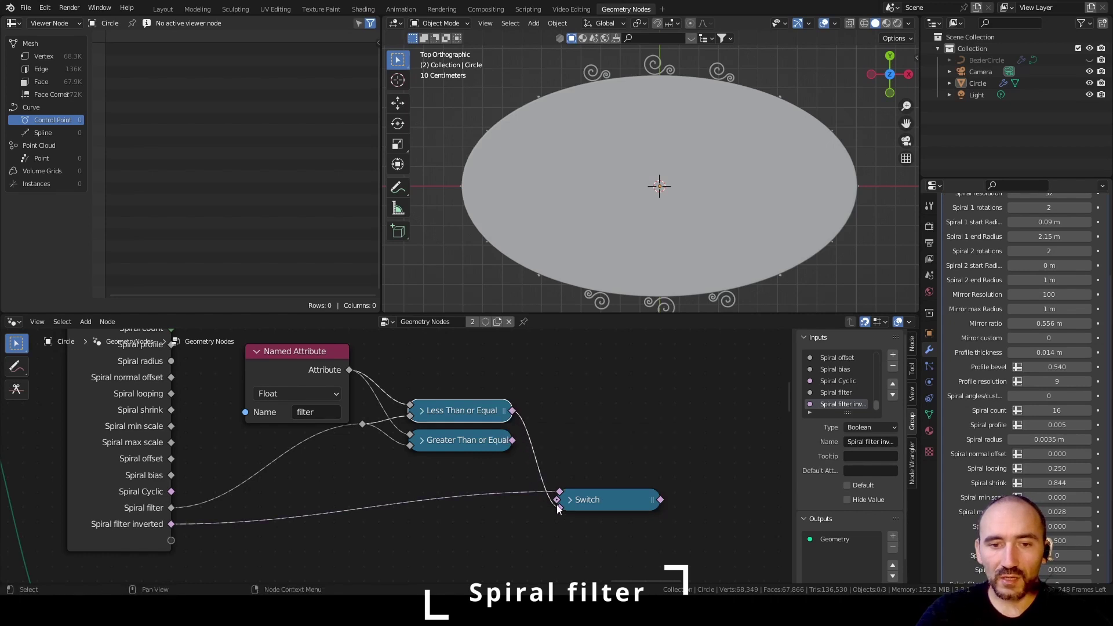
drag(513, 440, 558, 504)
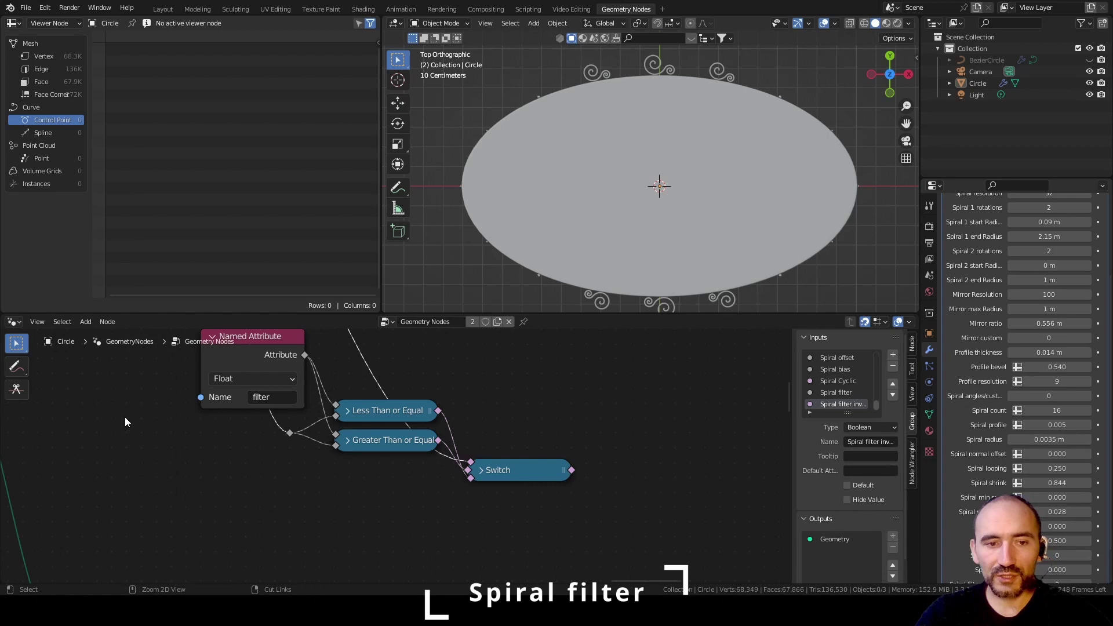
Step: Bring a compact Group Input next to the filter nodes and group them all in a frame labelled Filter points
scroll(127, 415, down, 3)
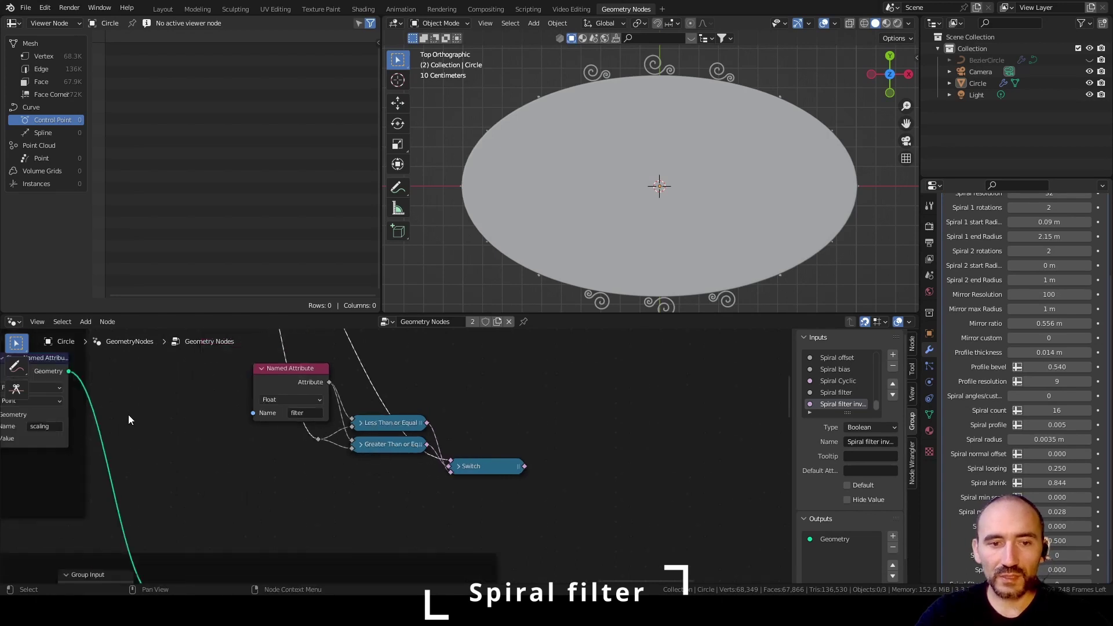
drag(147, 357, 278, 464)
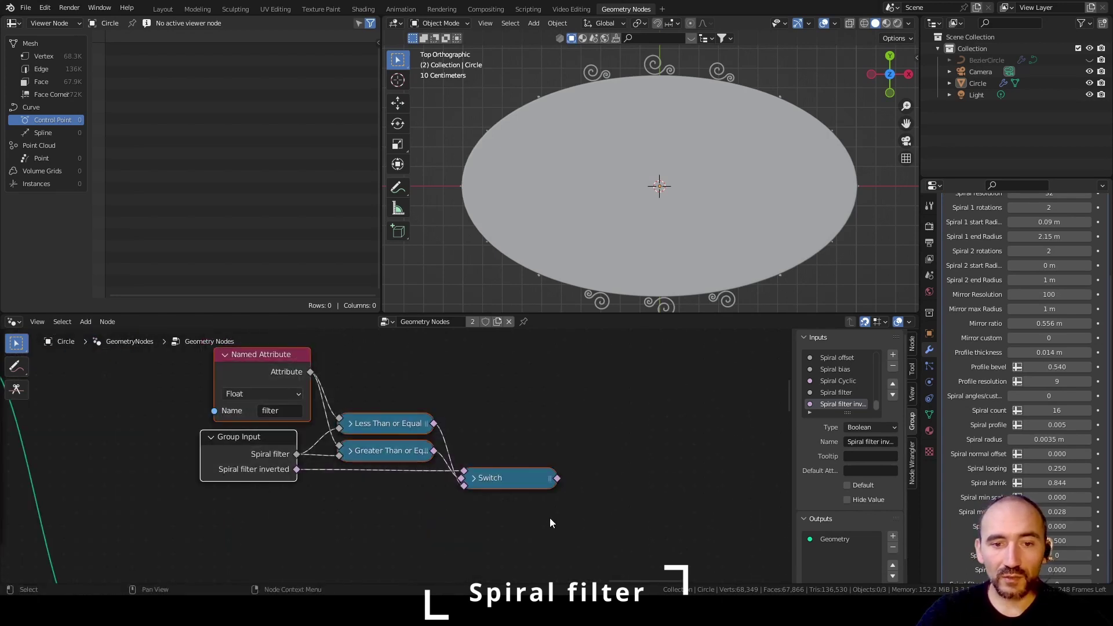
key(ctrl+j)
key(F2)
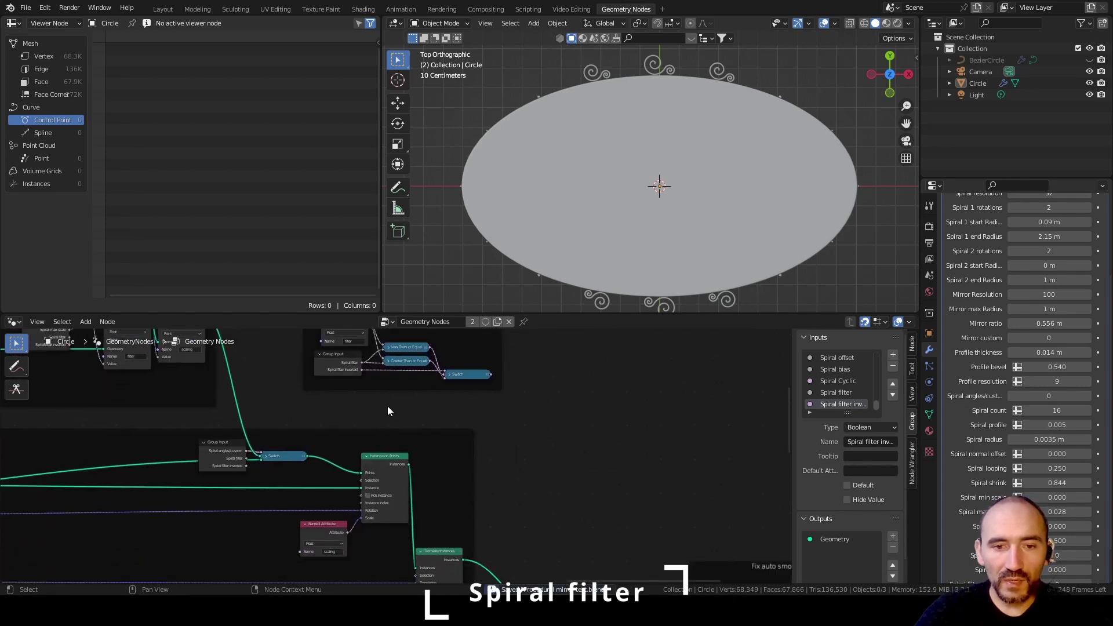
Step: Place the Filter points frame above the Spirals on mirror frame and connect its Switch output to Selection of Instance on Points
drag(378, 388, 323, 420)
scroll(440, 409, up, 3)
drag(471, 368, 333, 502)
middle_drag(426, 460, 406, 444)
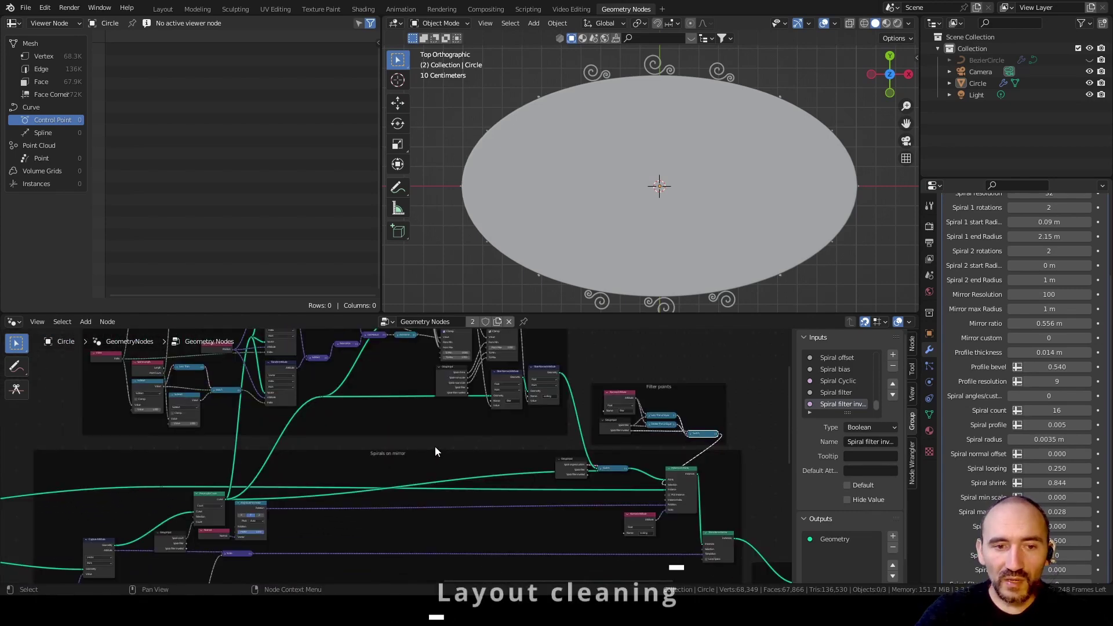
Step: Tidy the frames around Spirals on mirror, hide the unused sockets of the Group Input feeding its points Switch, and save the file
scroll(392, 441, down, 1)
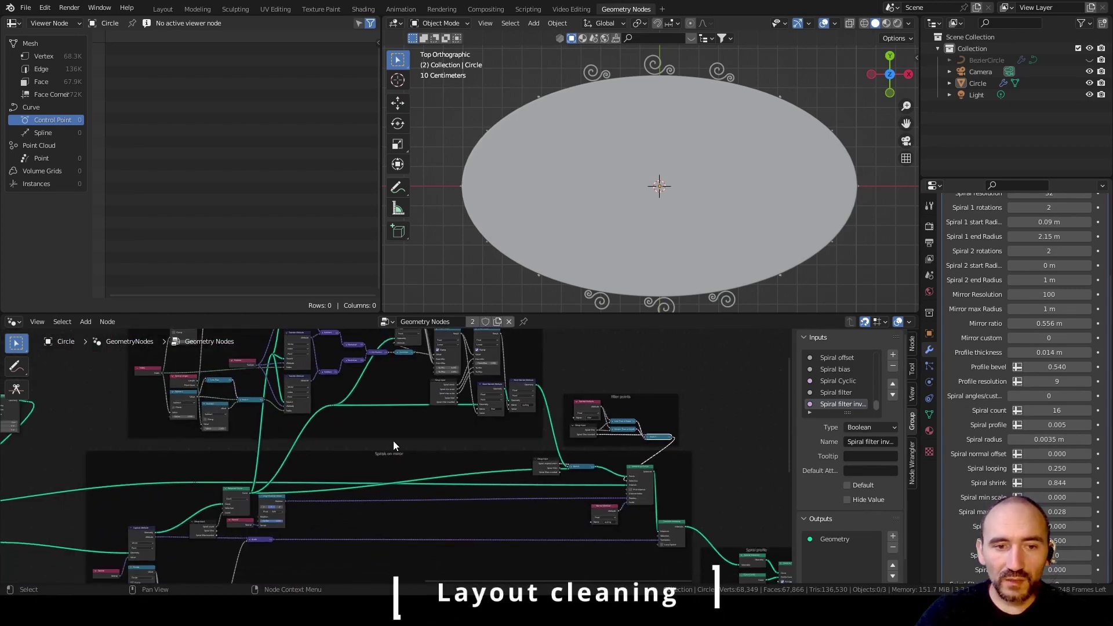
middle_drag(392, 441, 445, 509)
drag(400, 348, 385, 349)
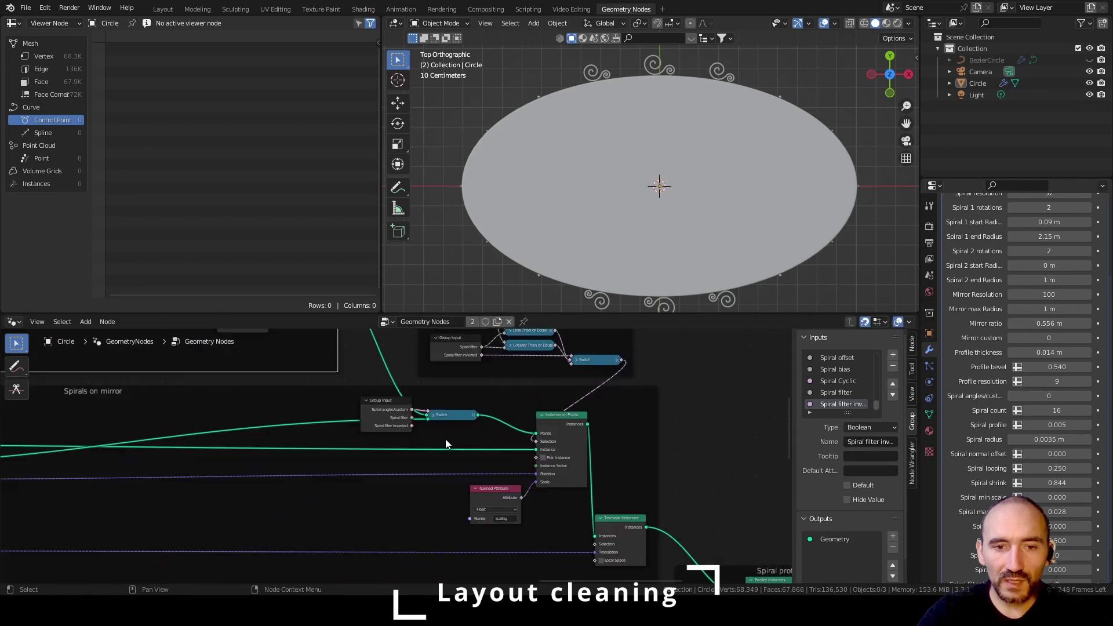
drag(446, 439, 370, 412)
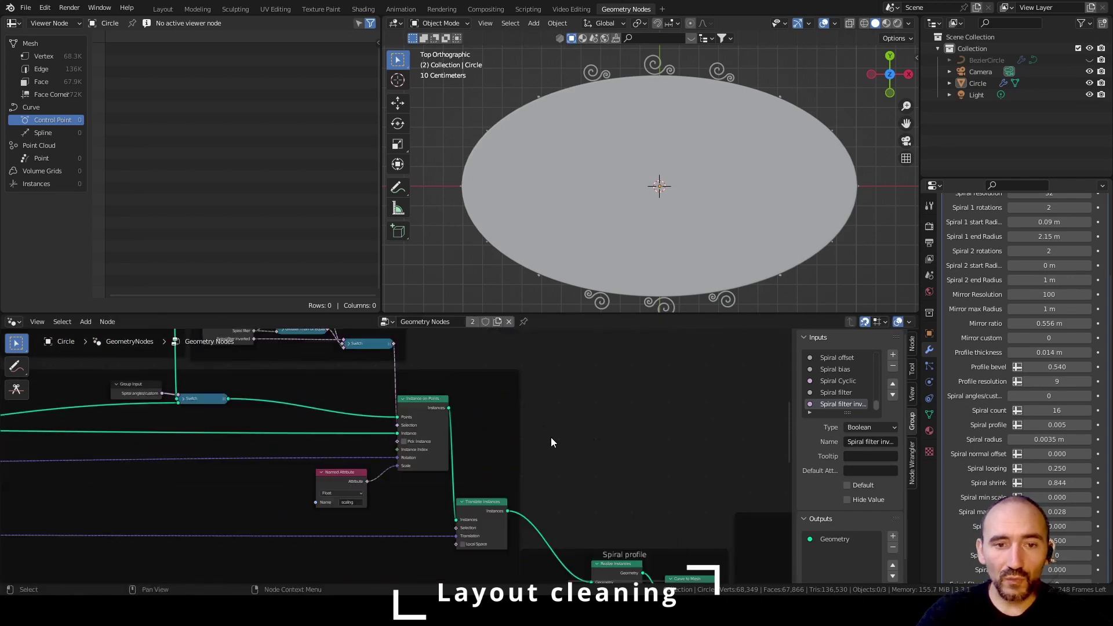
key(ctrl+s)
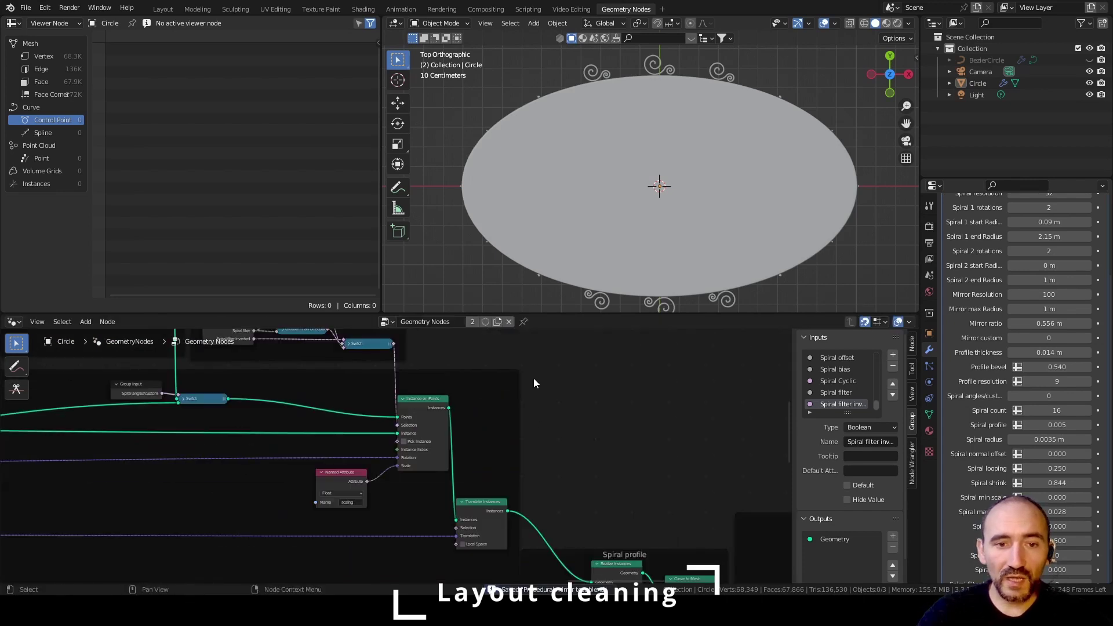
Step: Set the Spiral shrink value of the Circle's Geometry Nodes modifier to 0.000
middle_drag(484, 358, 545, 424)
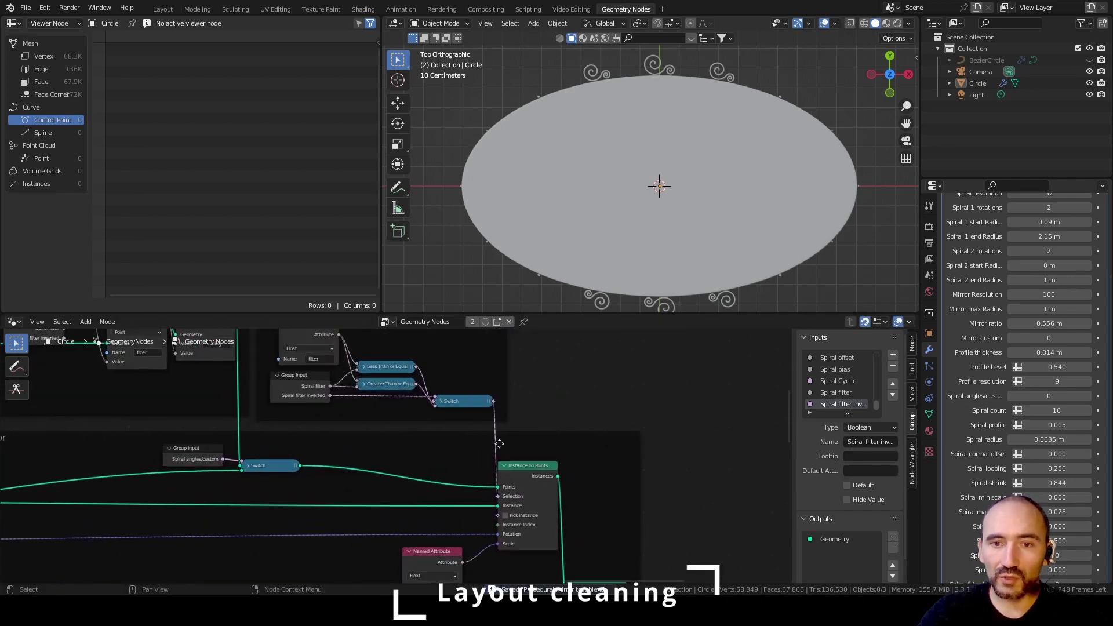
scroll(1021, 439, down, 3)
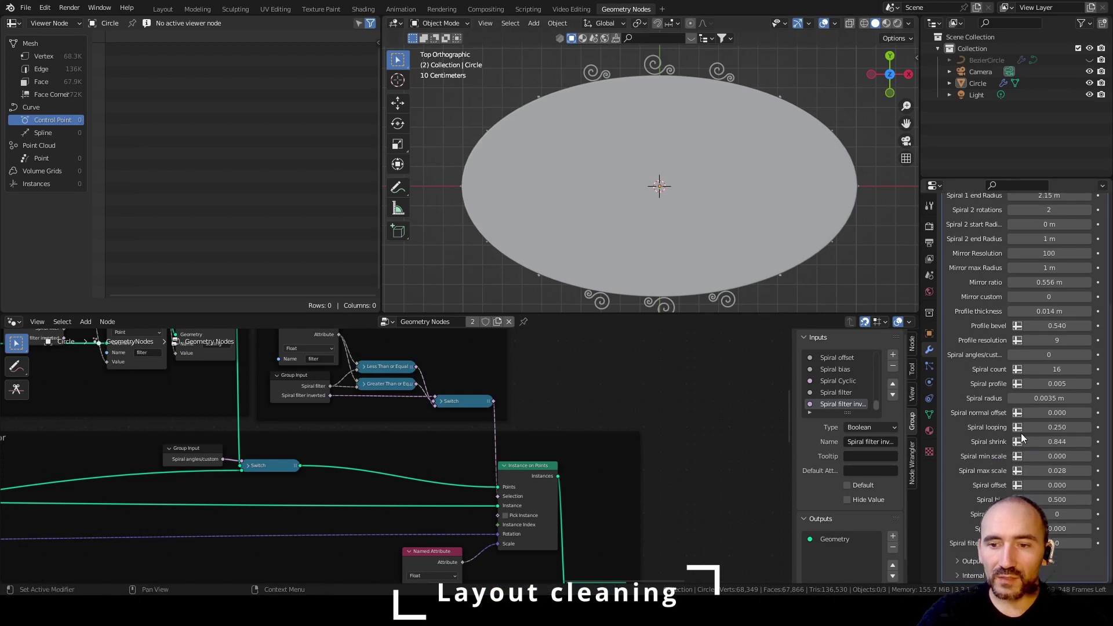
drag(1055, 441, 870, 441)
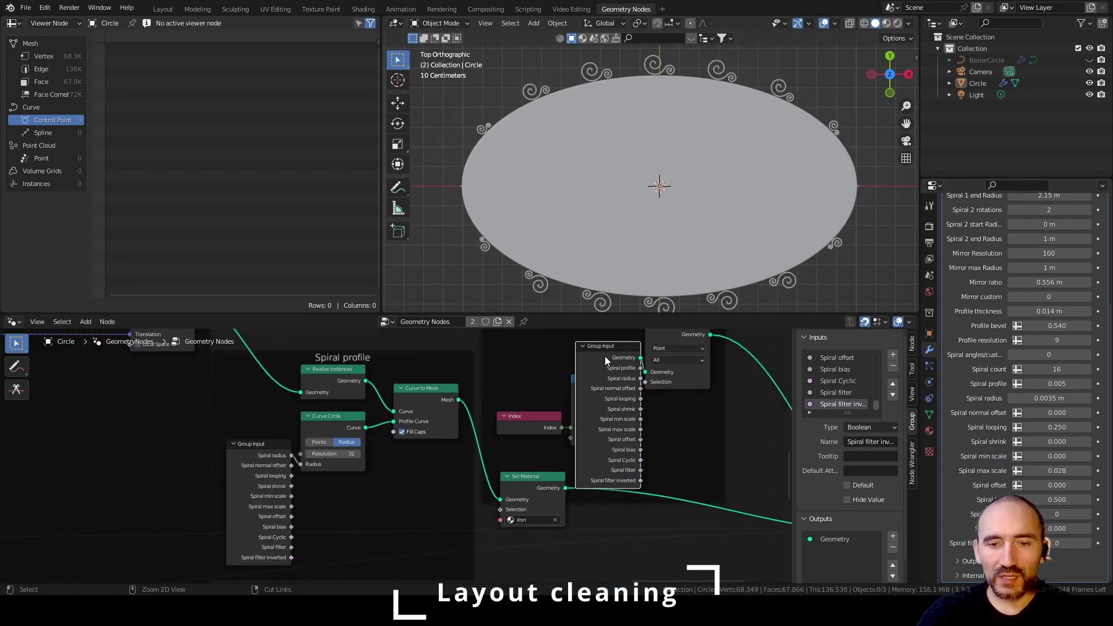
Step: Hide the unused sockets of the Group Input nodes near Not Equal, in Spiral profile, in Mirror profile and in the frame above Mirror profile
key(ctrl+h)
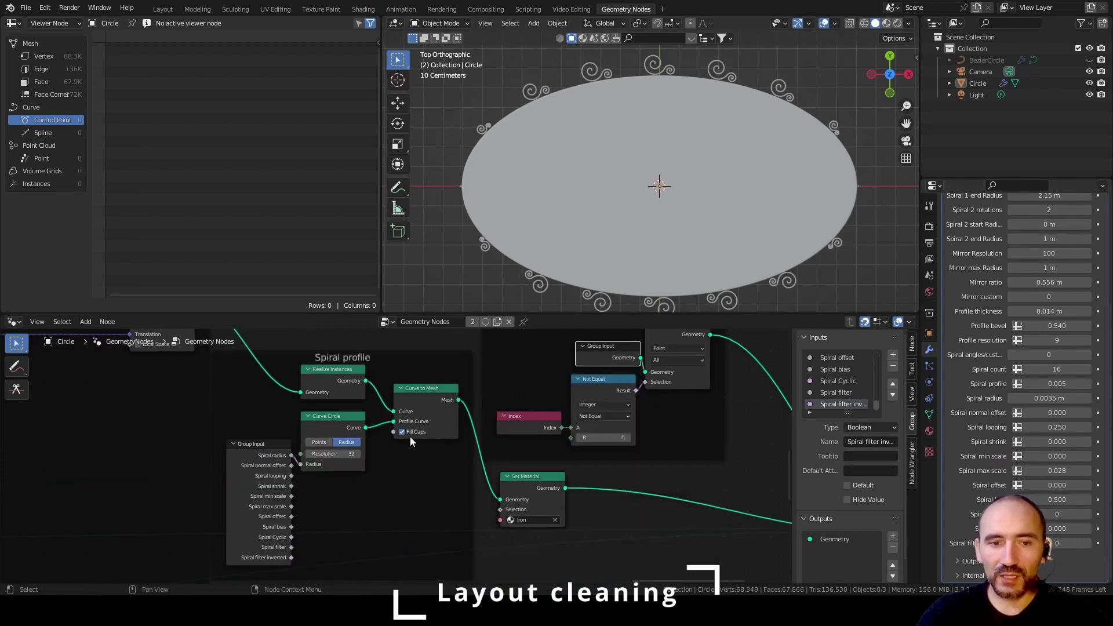
click(245, 464)
key(ctrl+h)
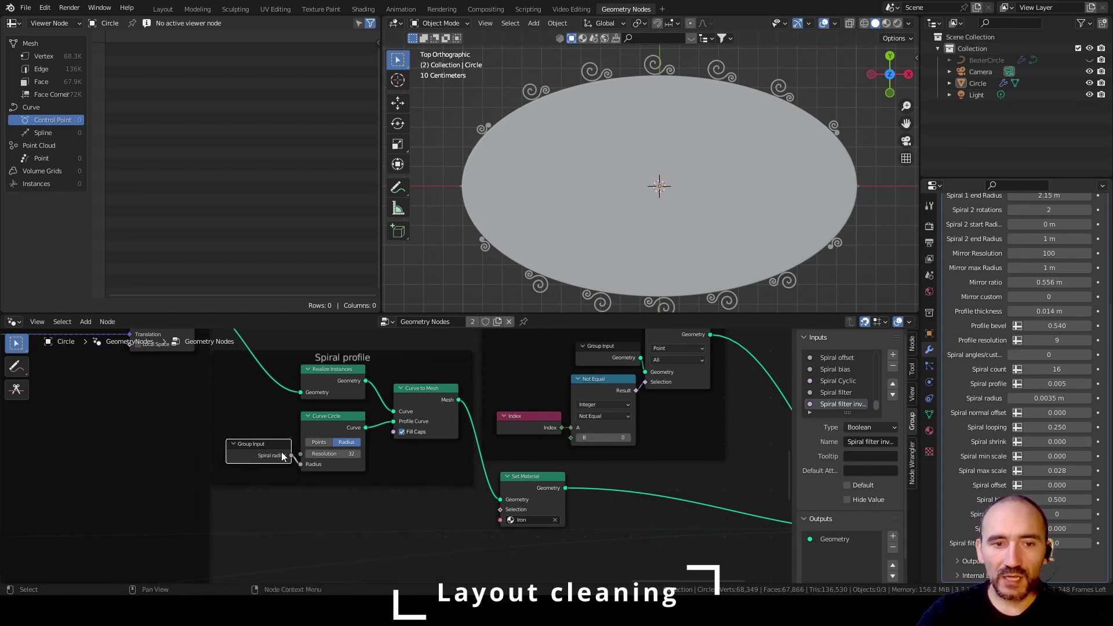
scroll(282, 450, down, 2)
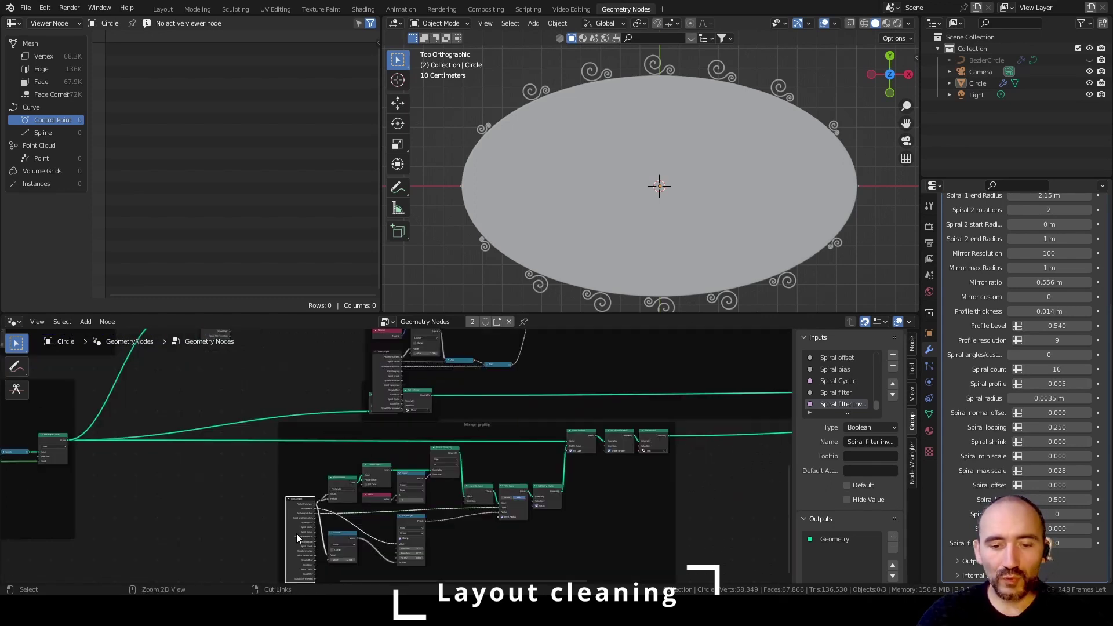
key(ctrl+h)
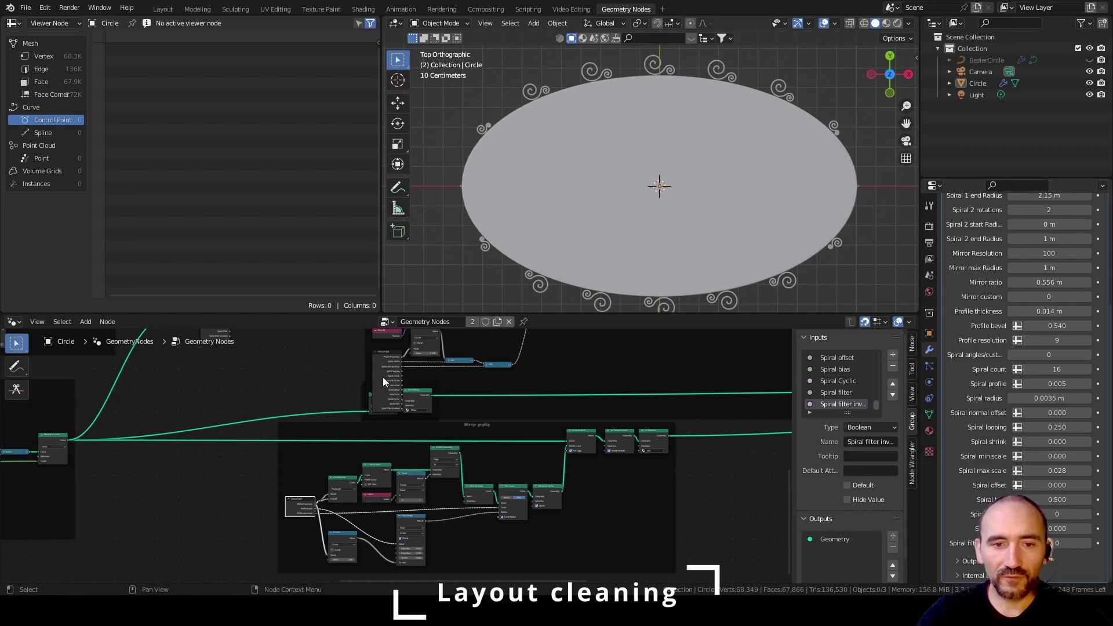
click(382, 377)
key(ctrl+h)
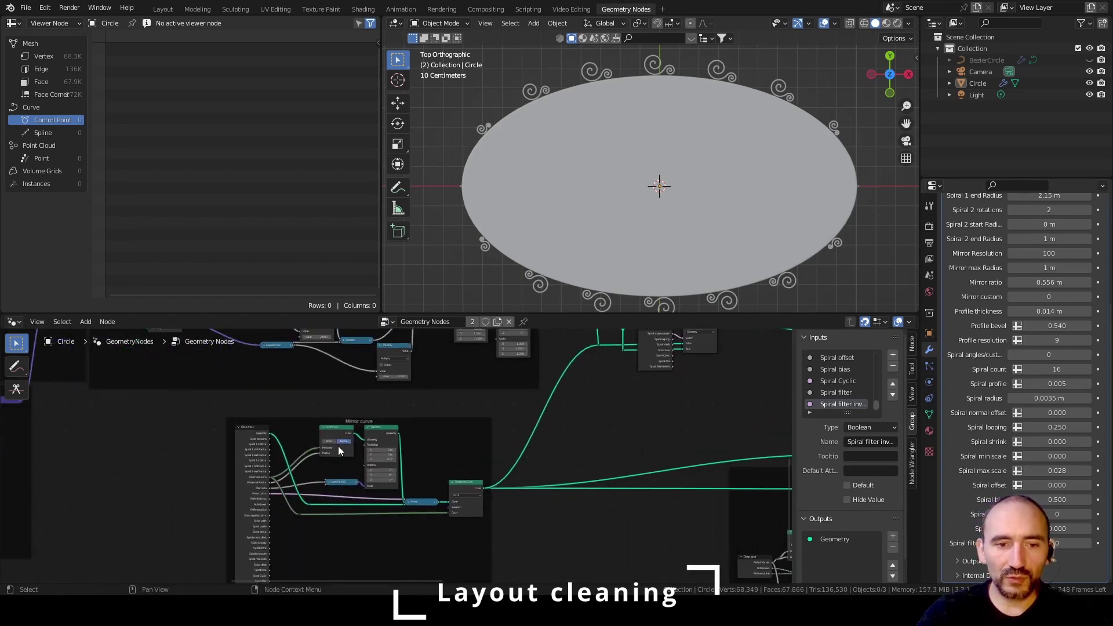
Step: Hide the unused sockets of the Group Input nodes in Mirror curve, beside the Switch after Re-align spirals, and in the frame above Re-align spirals
click(253, 446)
key(ctrl+h)
click(678, 484)
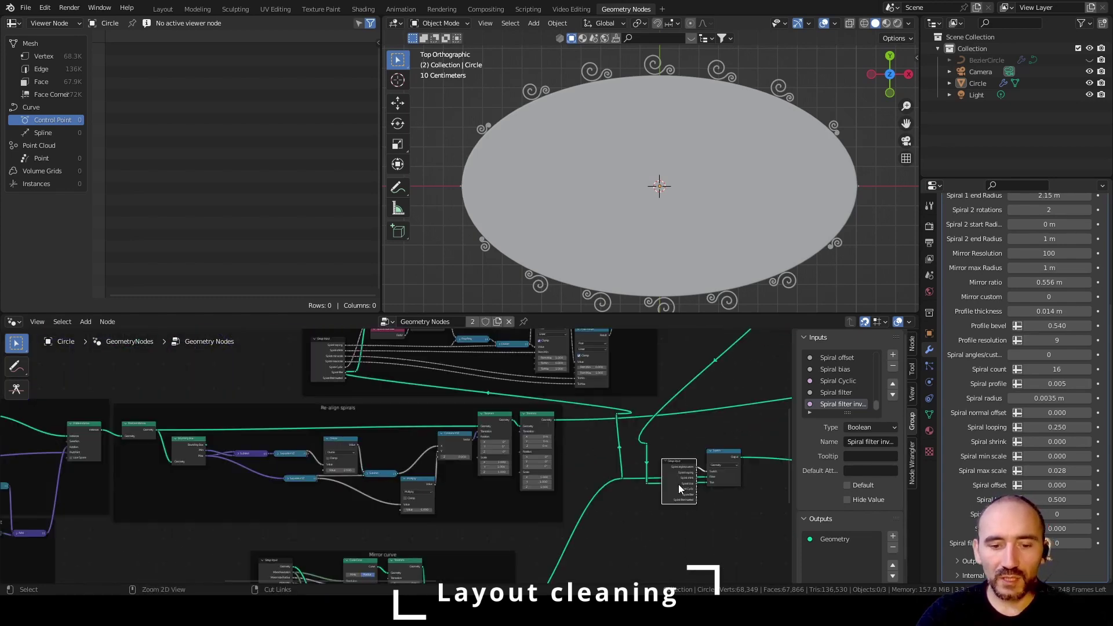
key(ctrl+h)
click(318, 361)
key(ctrl+h)
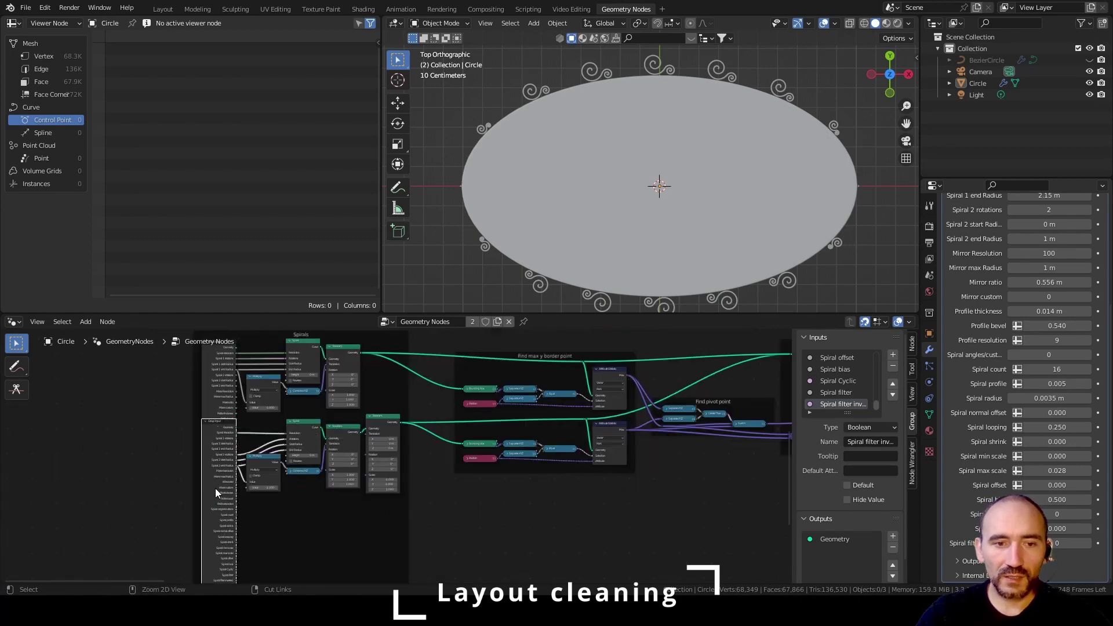
Step: Hide the unused sockets of both Group Input nodes in the Spirals frame
click(214, 394)
key(ctrl+h)
key(ctrl+h)
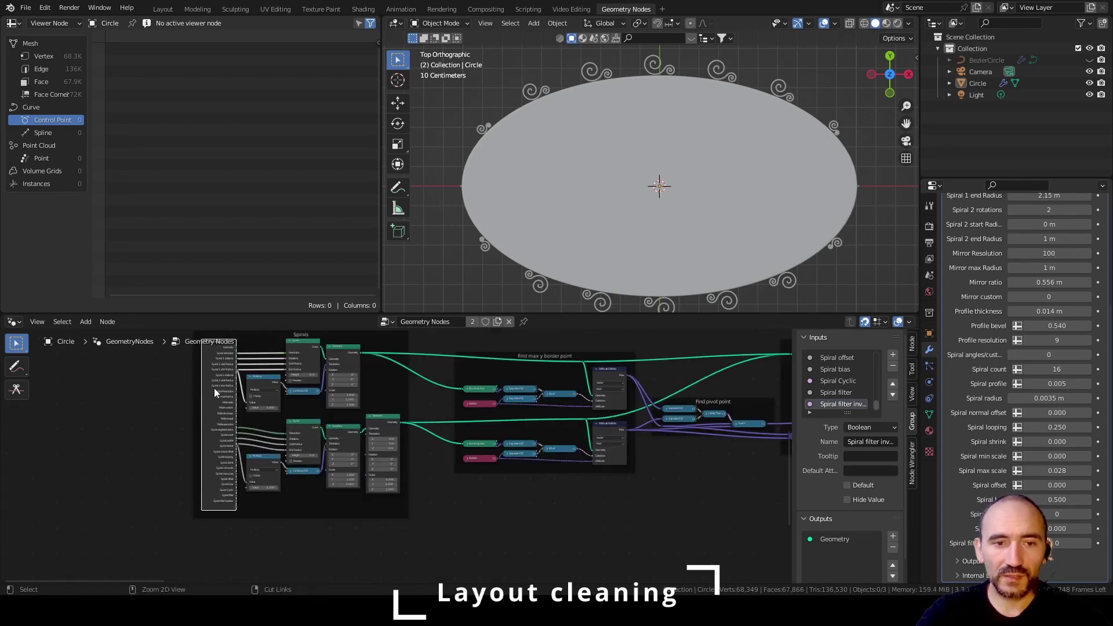
key(ctrl+h)
middle_drag(214, 389, 174, 398)
key(Home)
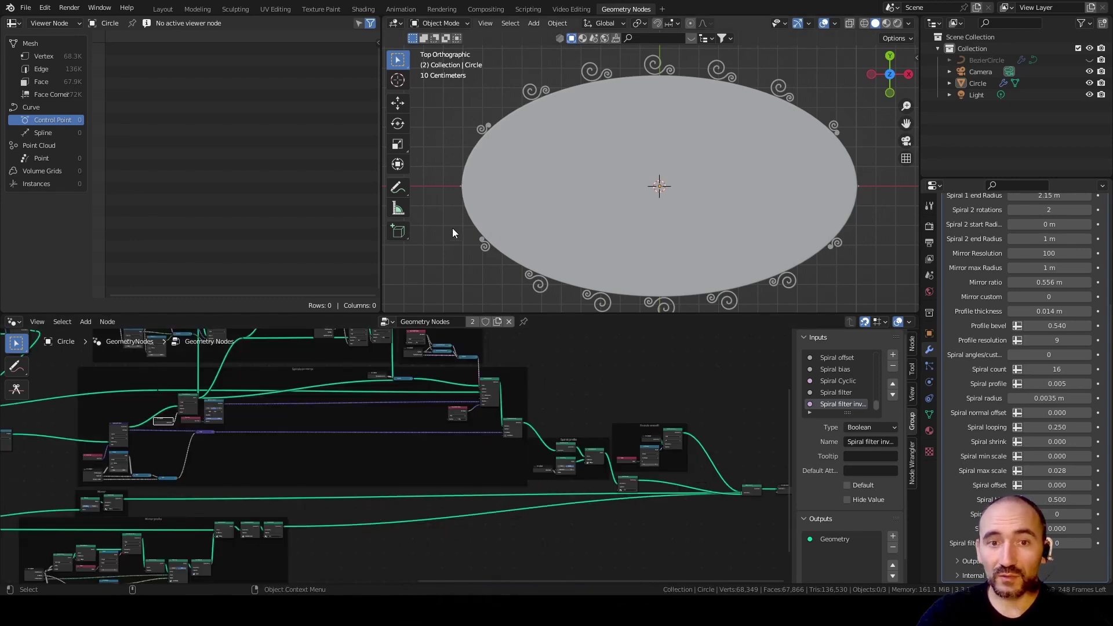
Step: Switch to the Layout workspace, frame the mirror in perspective, and display it in Material Preview shading
click(159, 10)
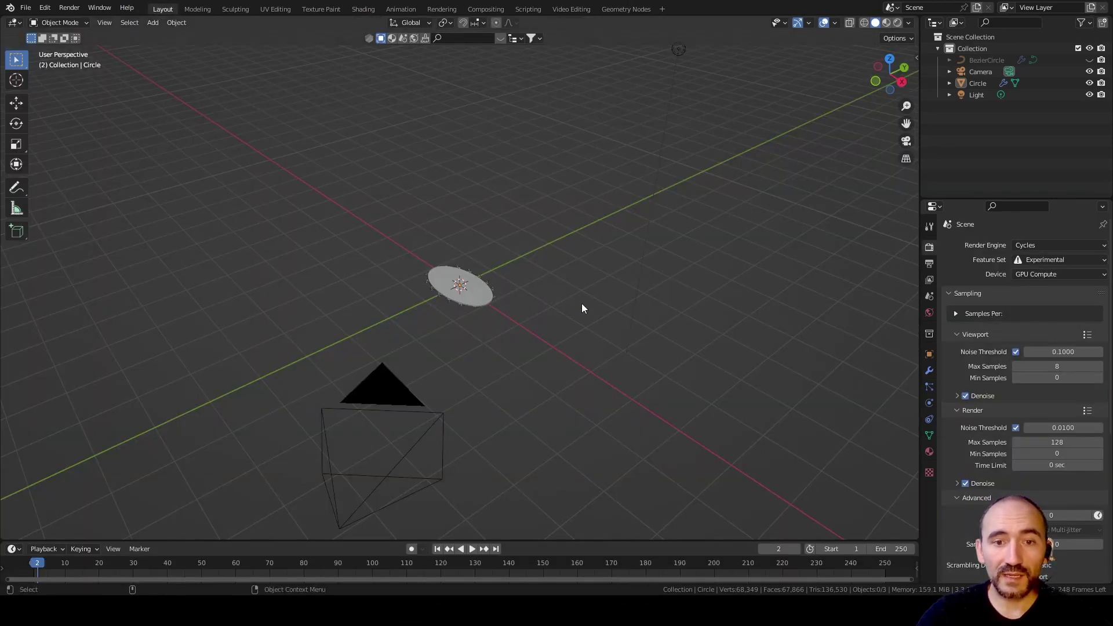
scroll(565, 284, up, 8)
middle_drag(548, 262, 476, 230)
scroll(475, 235, up, 2)
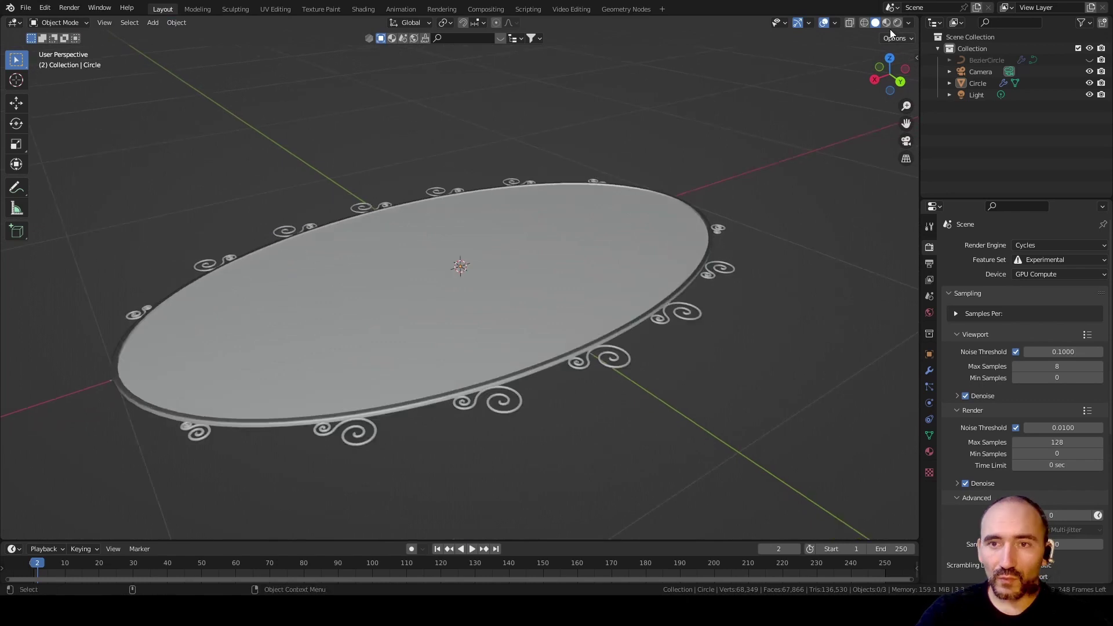
click(887, 22)
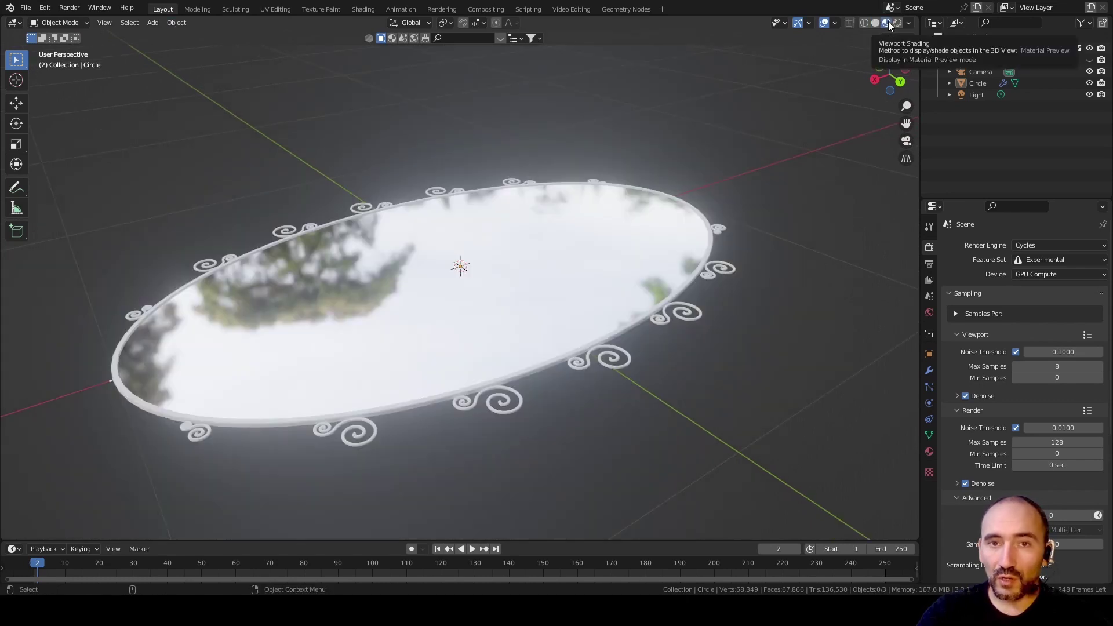
Step: Change the render engine to Eevee and turn off Bloom
click(1044, 246)
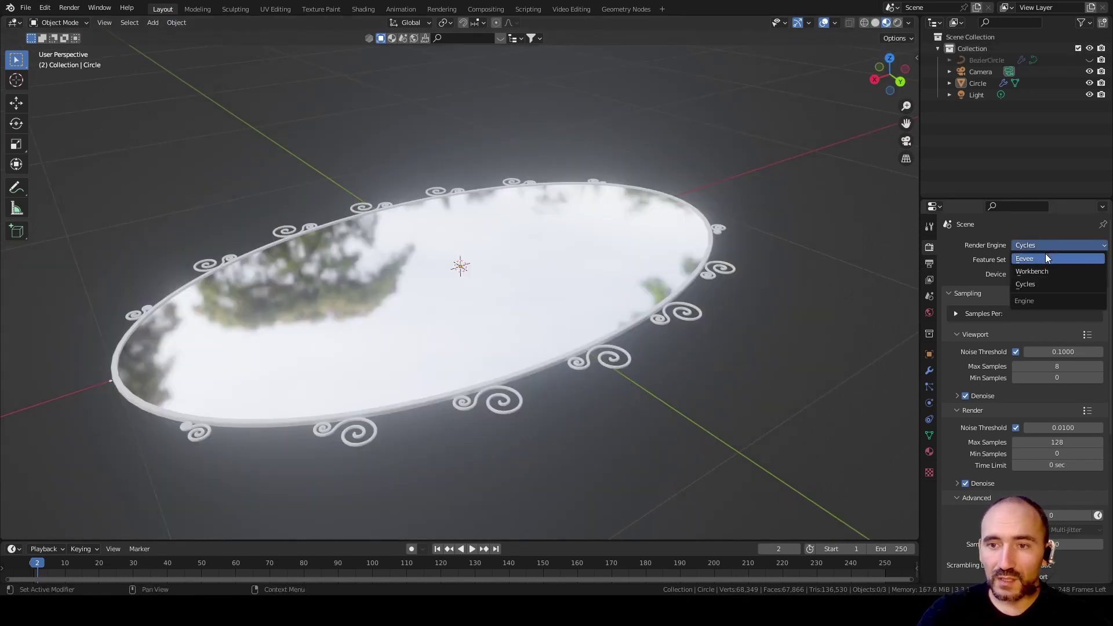
click(1042, 258)
click(958, 342)
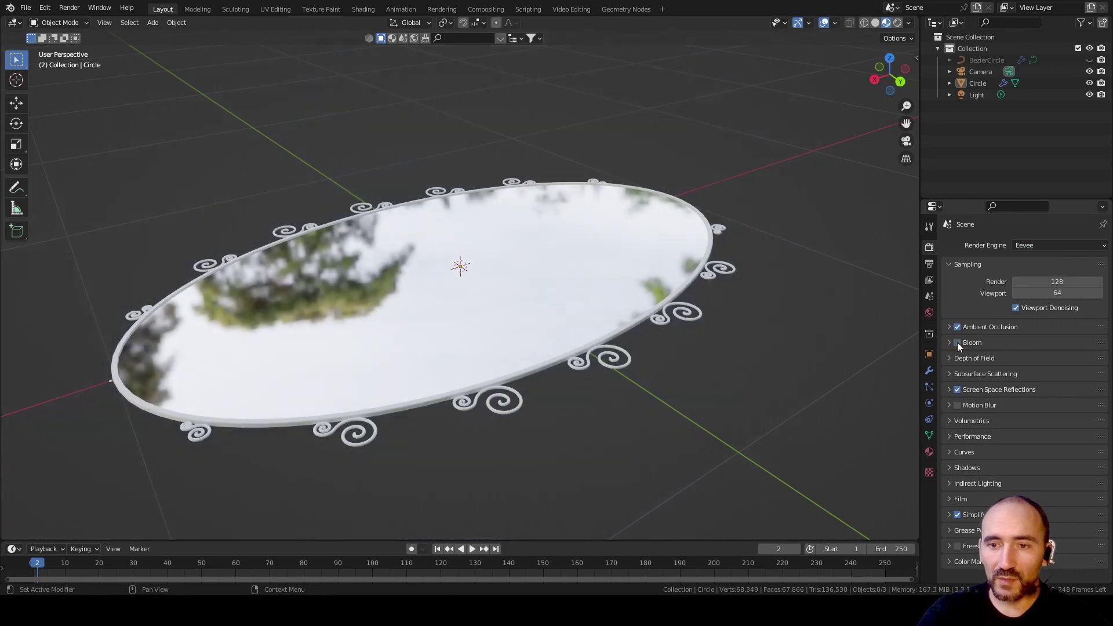
Step: Select the mirror object and assign the existing Iron material to it
click(929, 451)
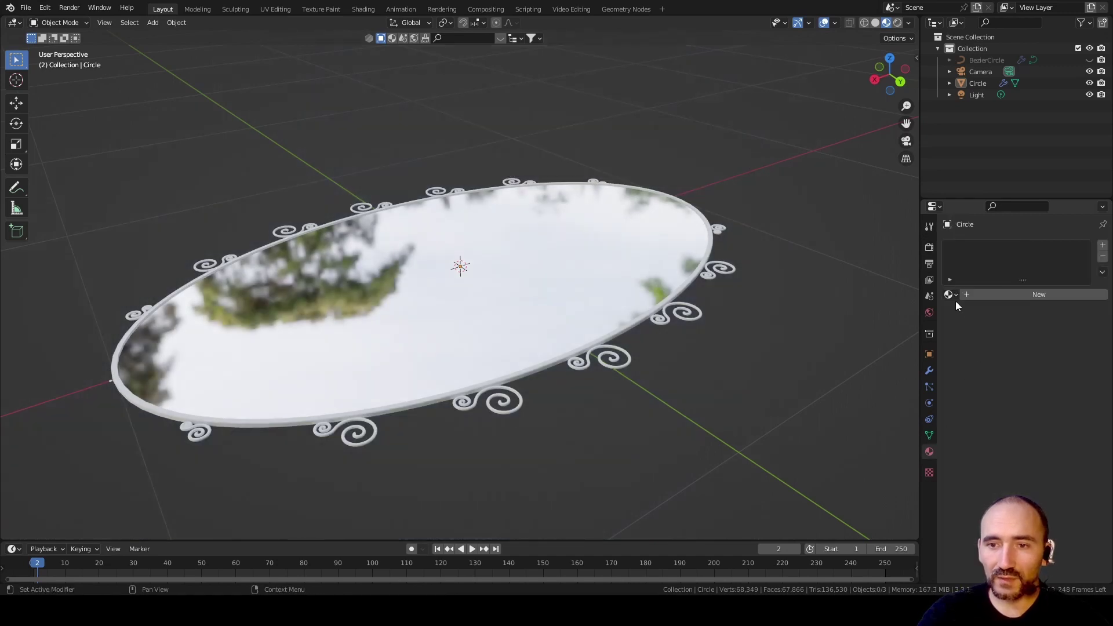
click(700, 275)
scroll(701, 272, up, 2)
scroll(700, 273, down, 1)
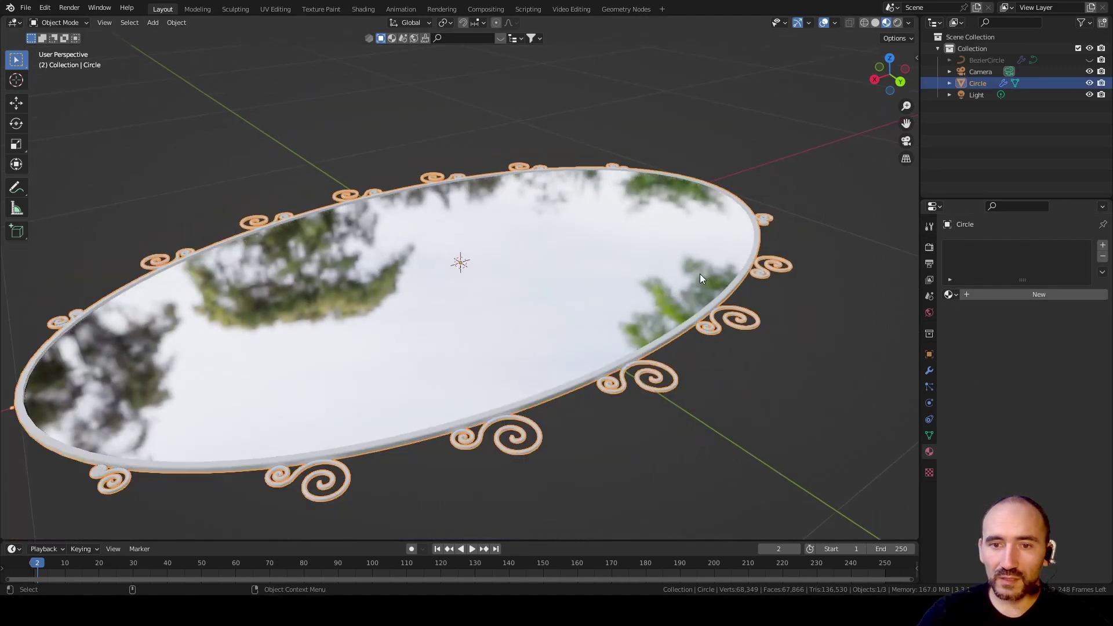
scroll(701, 274, up, 2)
click(951, 294)
click(979, 312)
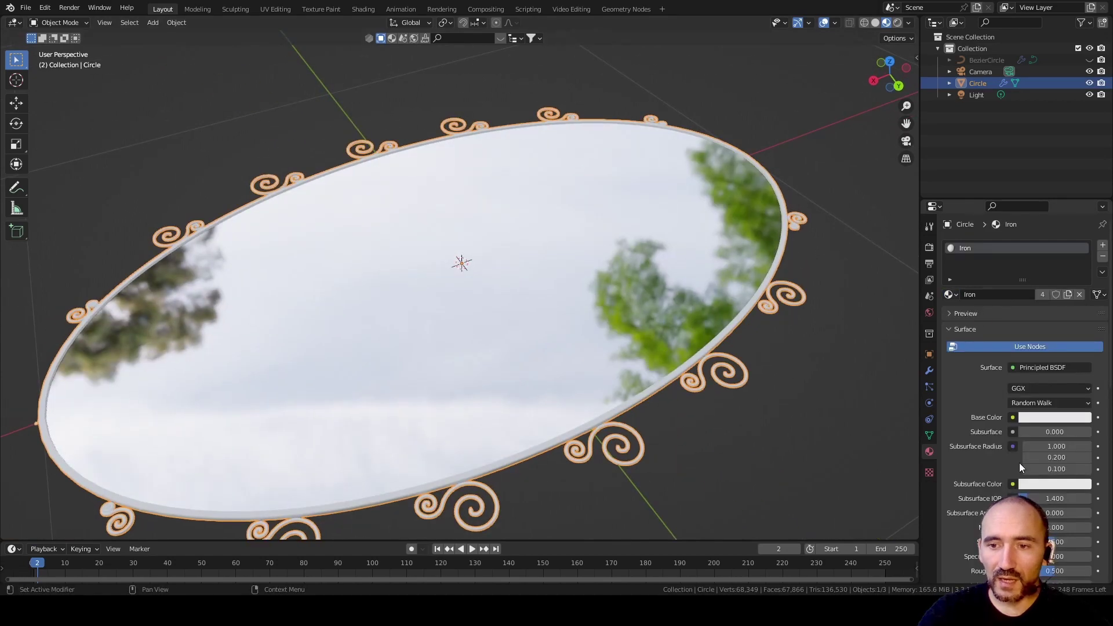
Step: Darken the Iron material's Base Color to near black and set its Roughness to 0.736
click(1052, 416)
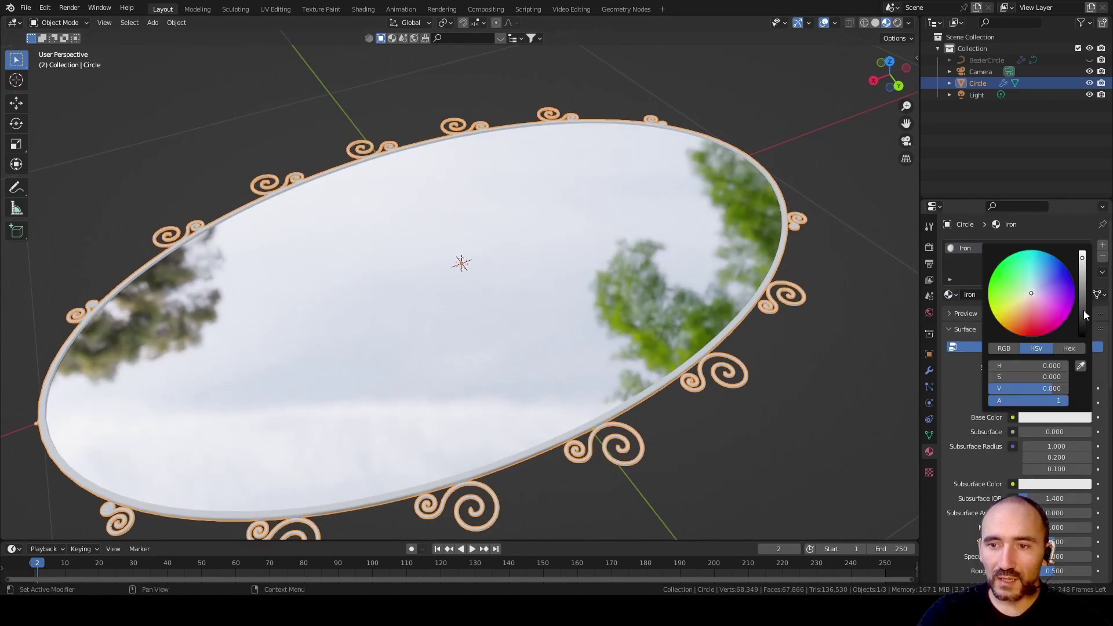
drag(1083, 310, 1083, 325)
middle_drag(1058, 565, 1058, 386)
drag(1057, 392, 1070, 392)
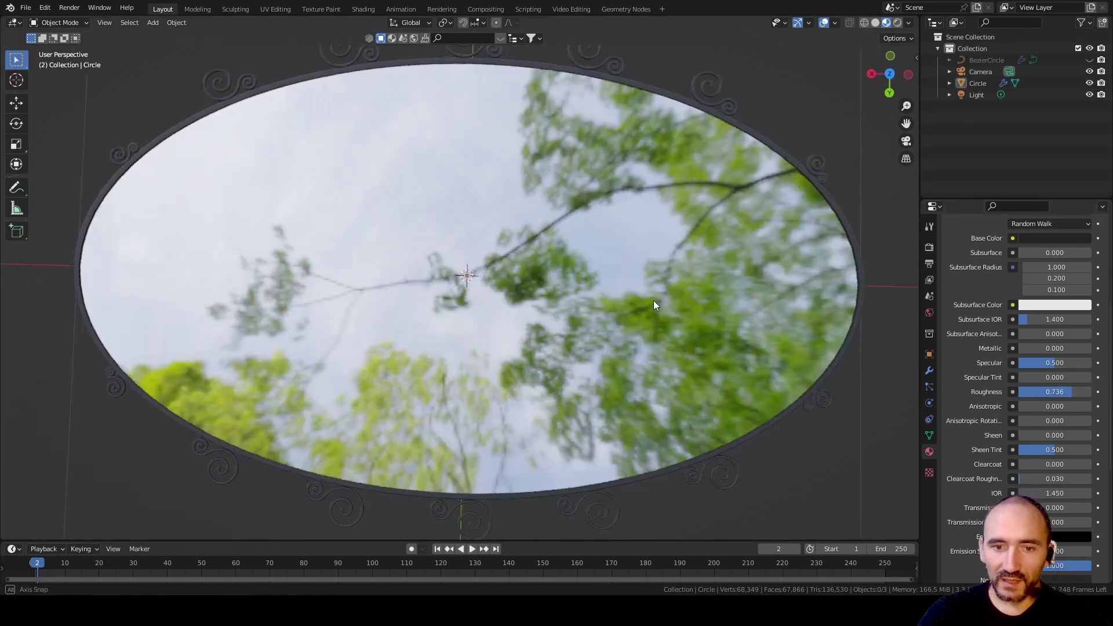
Step: Inspect the mirror, save the file, and return the viewport to Solid shading in top orthographic view
middle_drag(652, 300, 655, 294)
scroll(656, 295, down, 2)
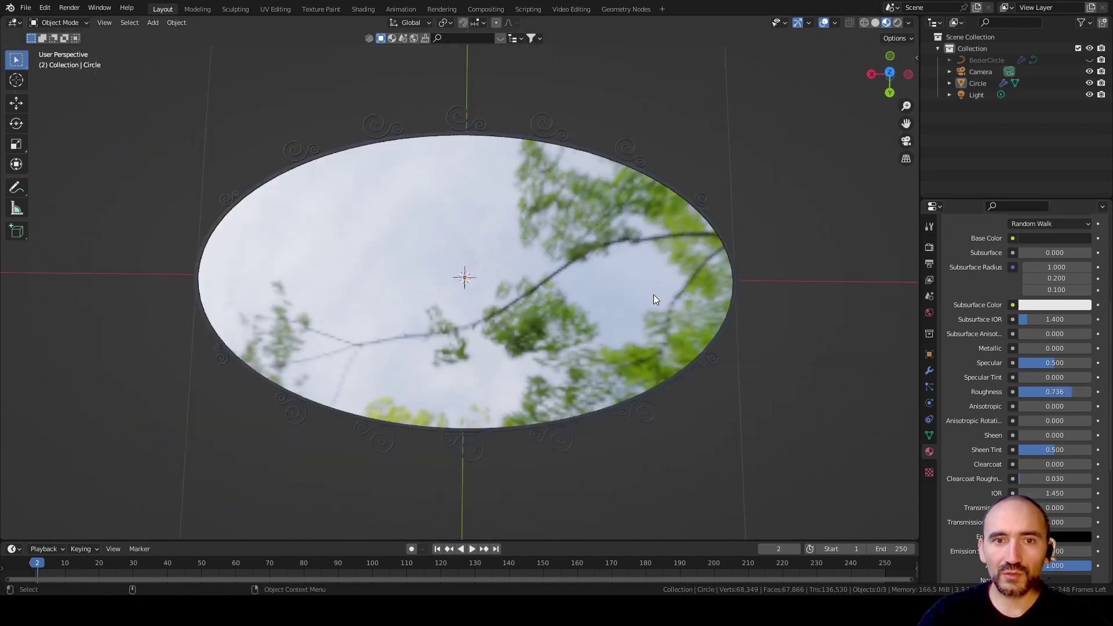
scroll(644, 286, up, 2)
key(ctrl+s)
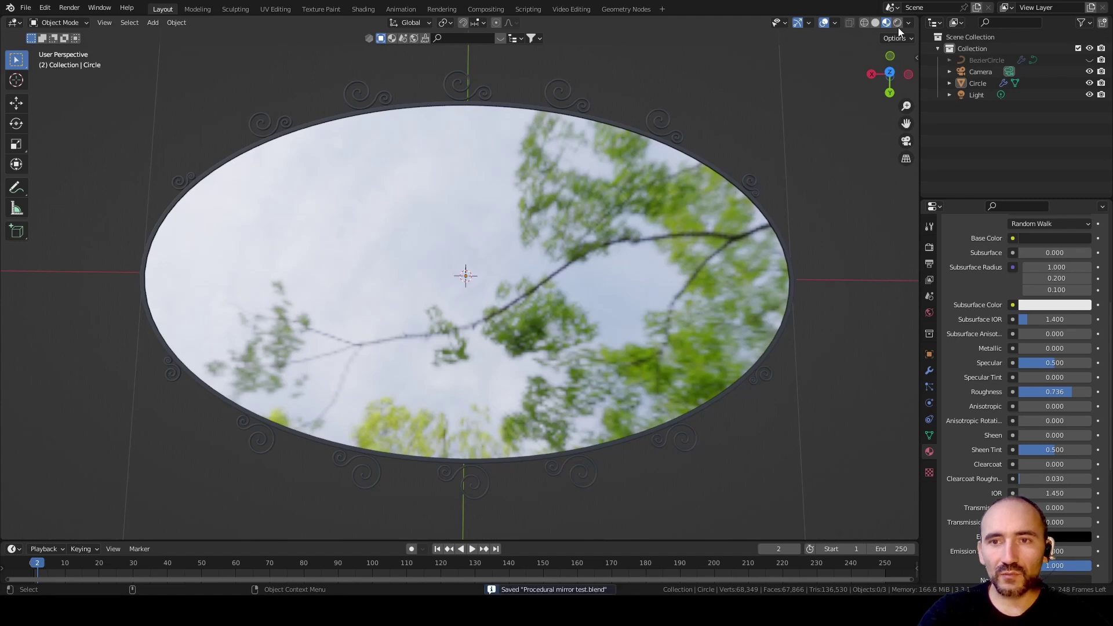
click(876, 22)
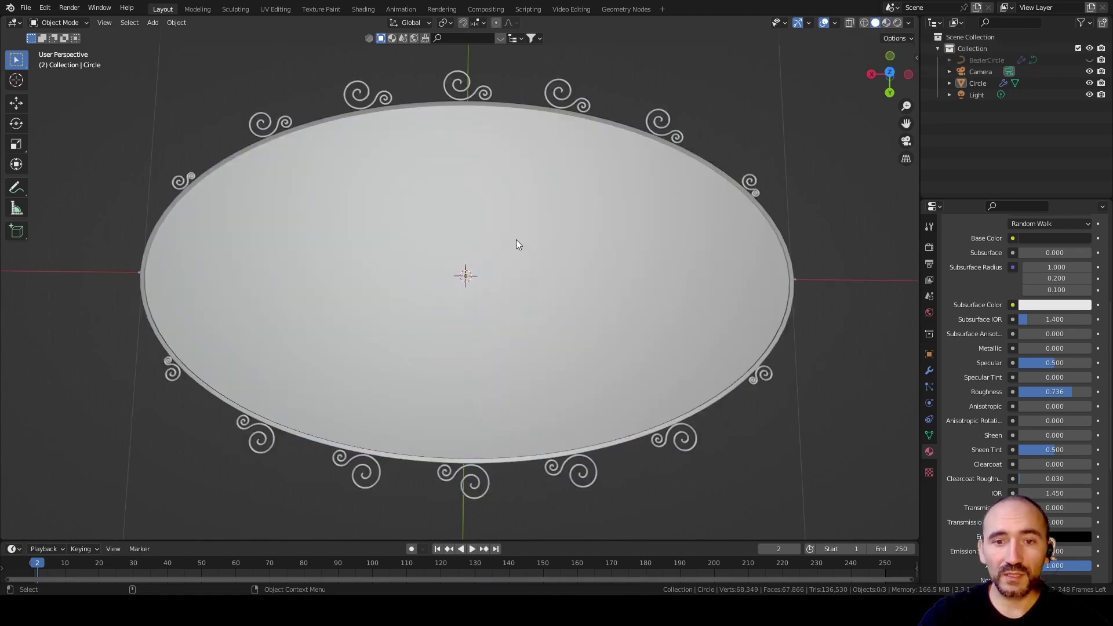
key(KP_7)
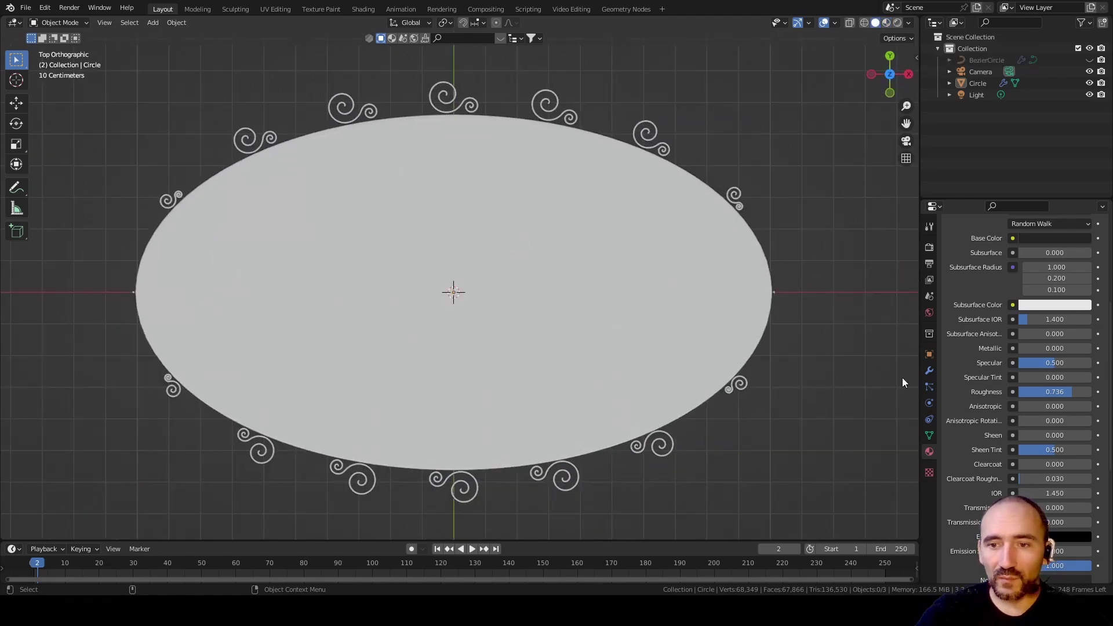